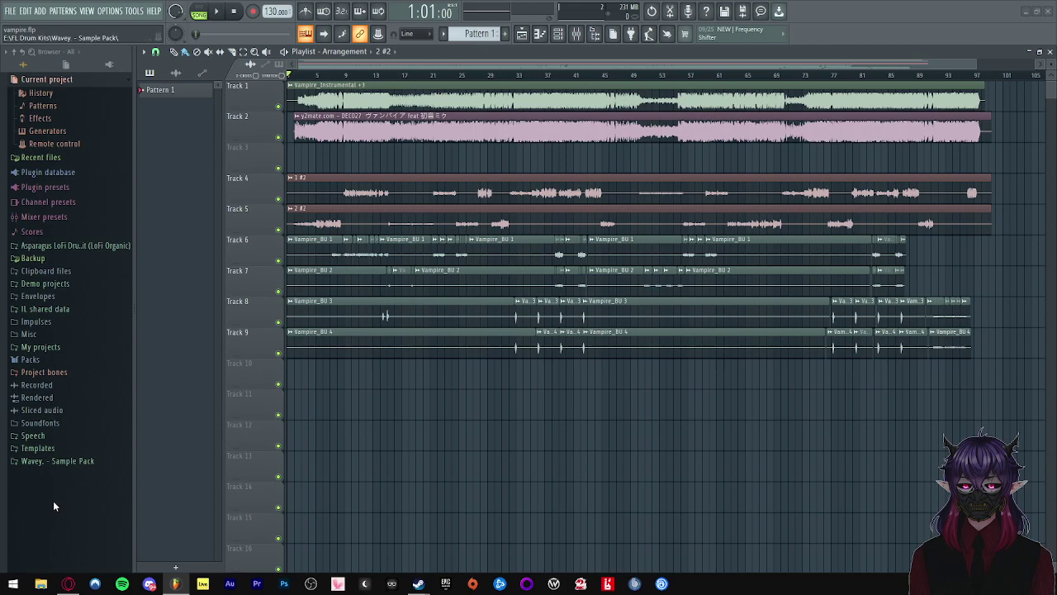
- Move the playhead to bar 2 and briefly play the opening of the arrangement
{"action": "scroll", "coordinate": [304, 203], "scroll_direction": "up", "scroll_amount": 4}
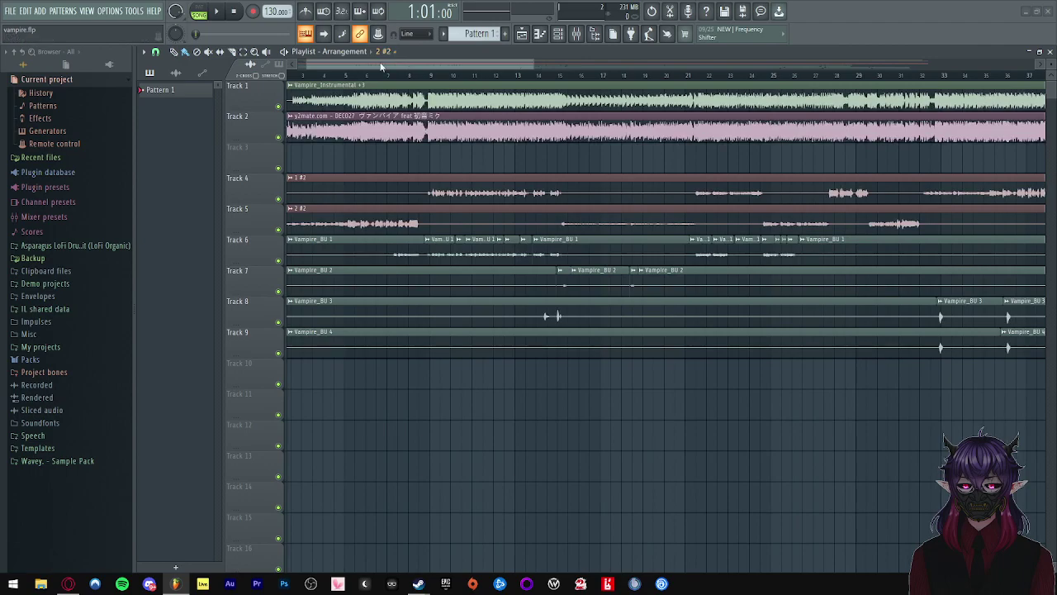
{"action": "left_click_drag", "start_coordinate": [382, 66], "coordinate": [300, 63]}
{"action": "scroll", "coordinate": [309, 156], "scroll_direction": "up", "scroll_amount": 3}
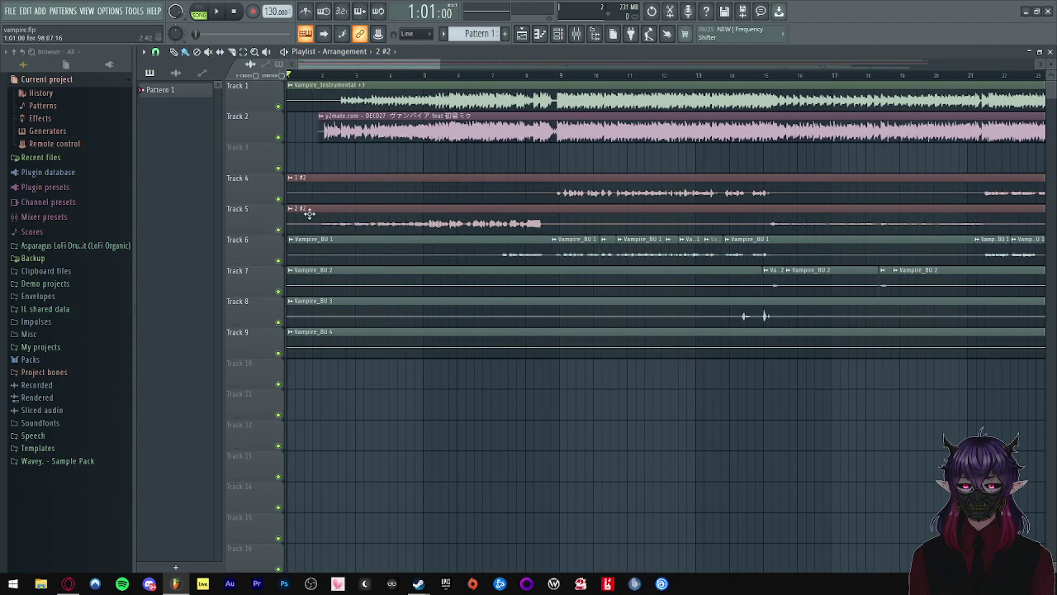
{"action": "left_click_drag", "start_coordinate": [343, 68], "coordinate": [297, 66]}
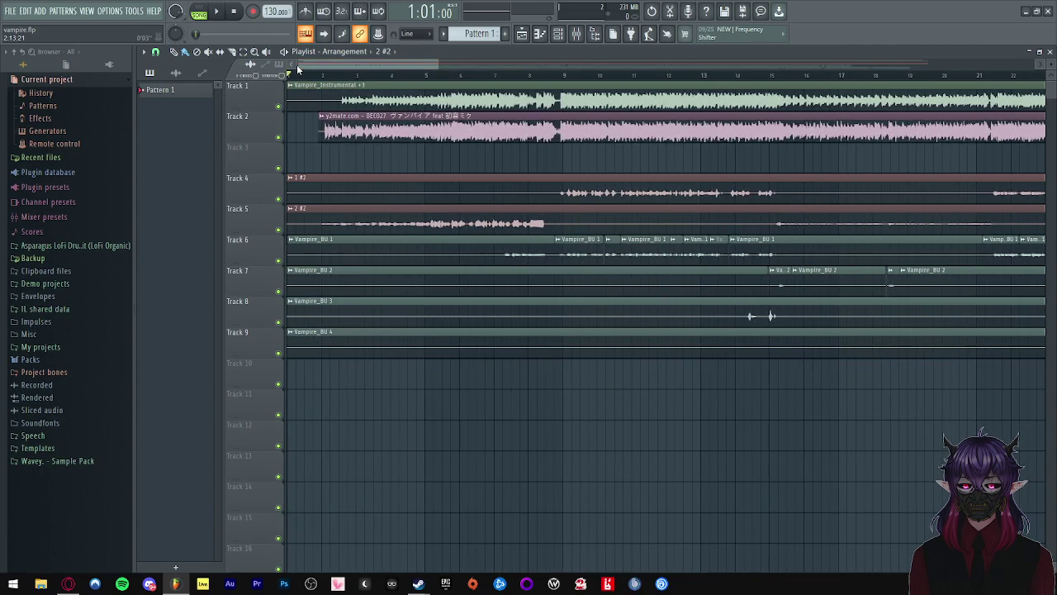
{"action": "left_click", "coordinate": [323, 76]}
{"action": "left_click", "coordinate": [315, 76]}
{"action": "key", "text": "space"}
{"action": "scroll", "coordinate": [321, 108], "scroll_direction": "up", "scroll_amount": 3}
{"action": "left_click_drag", "start_coordinate": [330, 65], "coordinate": [329, 66]}
{"action": "key", "text": "space"}
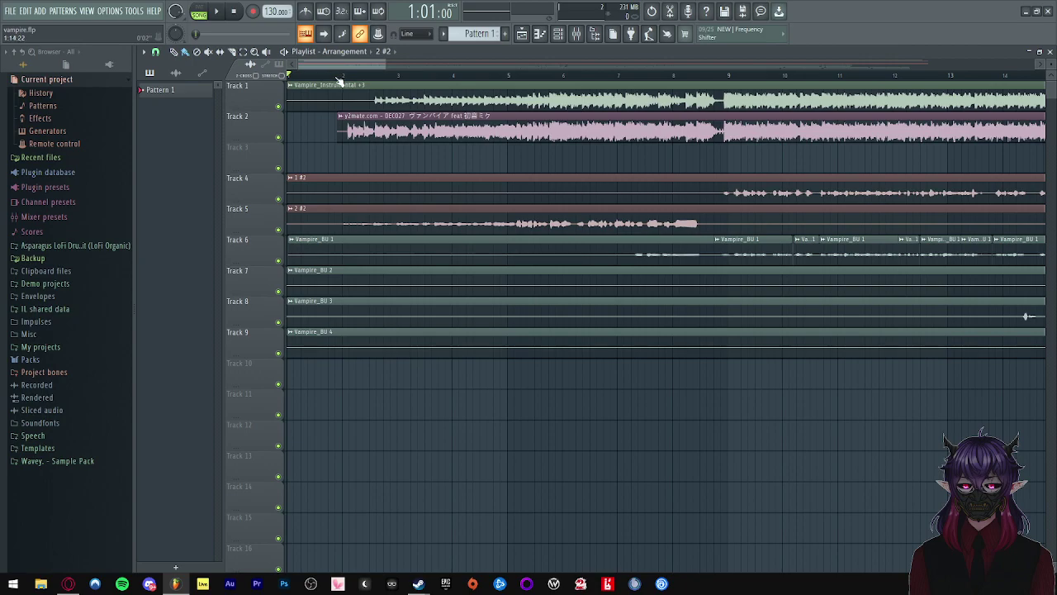
{"action": "key", "text": "space"}
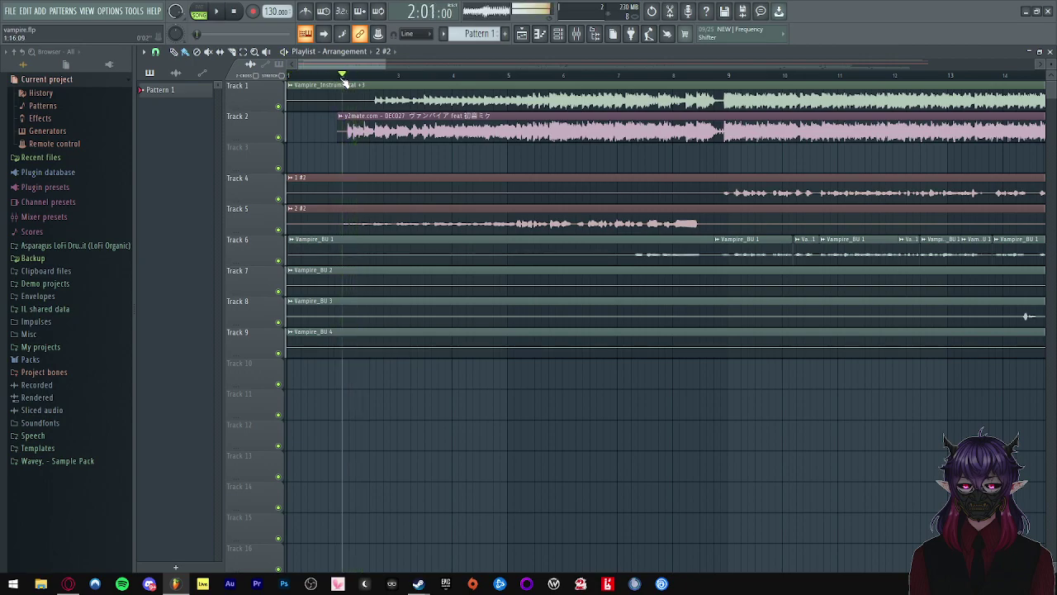
- Mute Track 2 and play the arrangement from bar 2 without it
{"action": "left_click", "coordinate": [279, 139]}
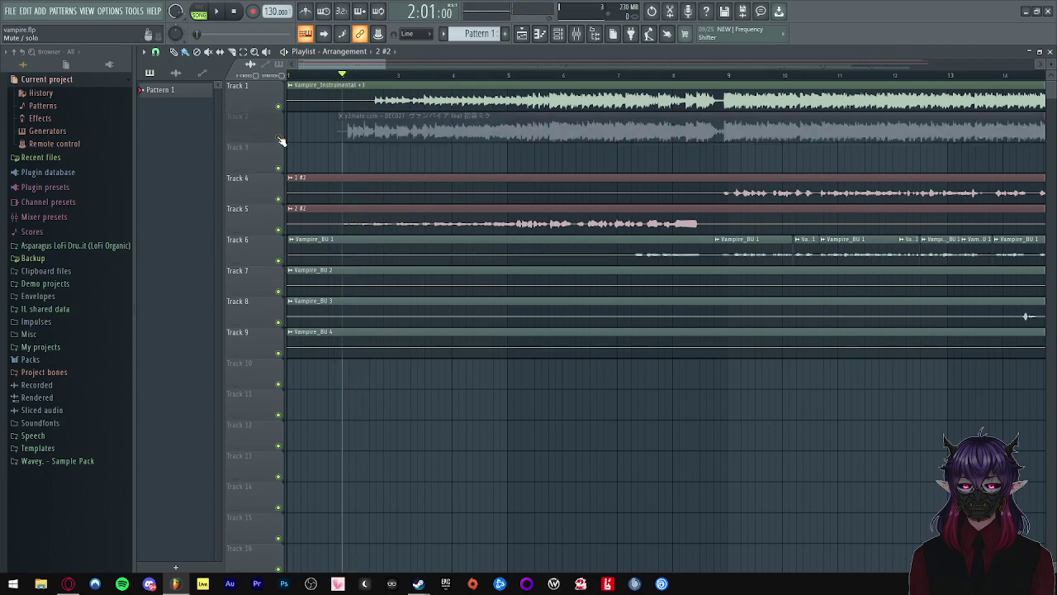
{"action": "key", "text": "space"}
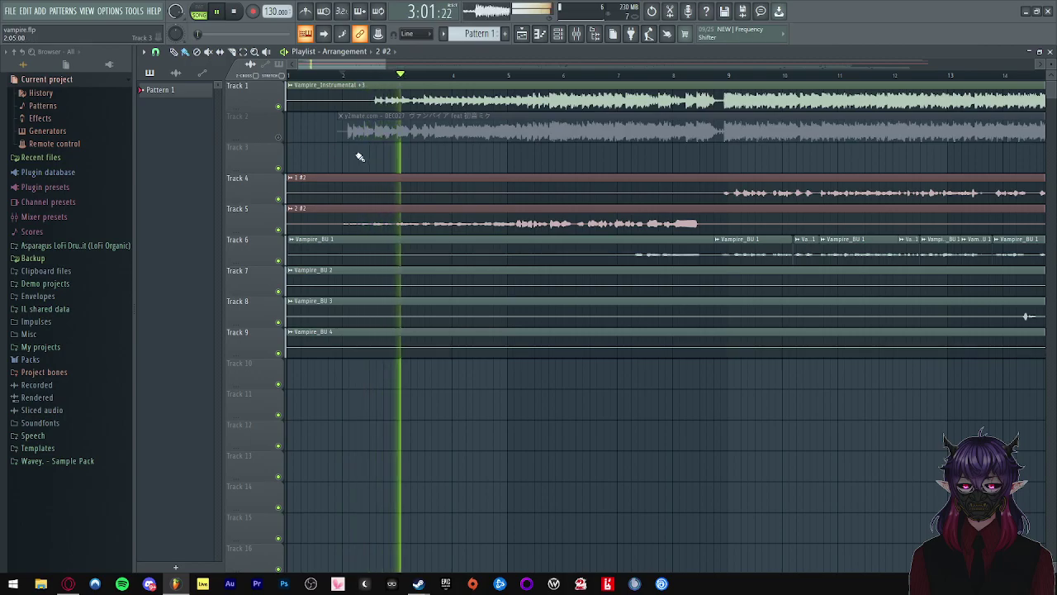
{"action": "scroll", "coordinate": [361, 158], "scroll_direction": "down", "scroll_amount": 5}
{"action": "scroll", "coordinate": [329, 169], "scroll_direction": "down", "scroll_amount": 3}
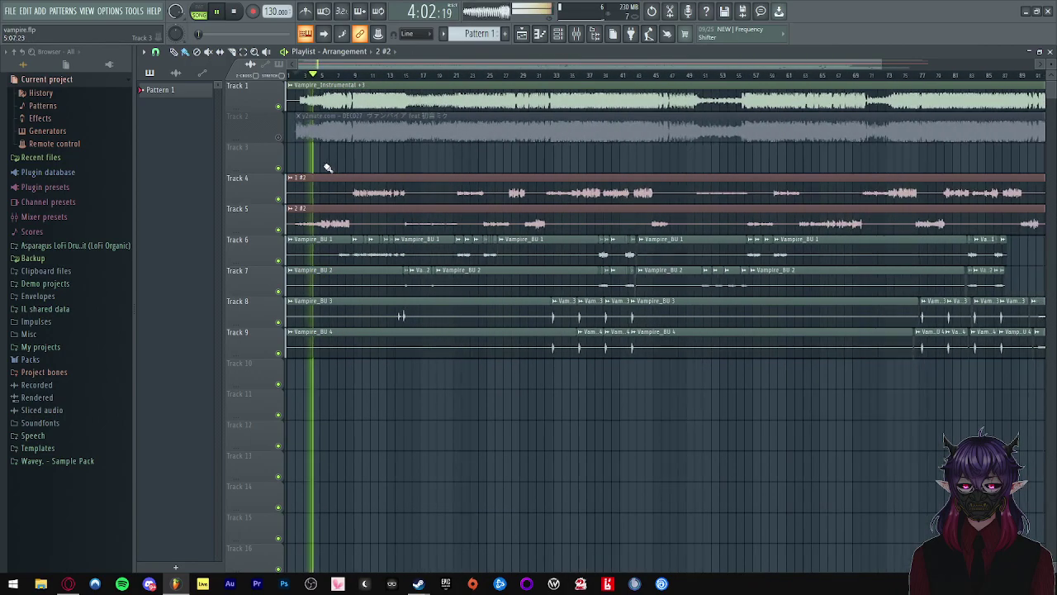
{"action": "scroll", "coordinate": [305, 173], "scroll_direction": "up", "scroll_amount": 4}
{"action": "key", "text": "space"}
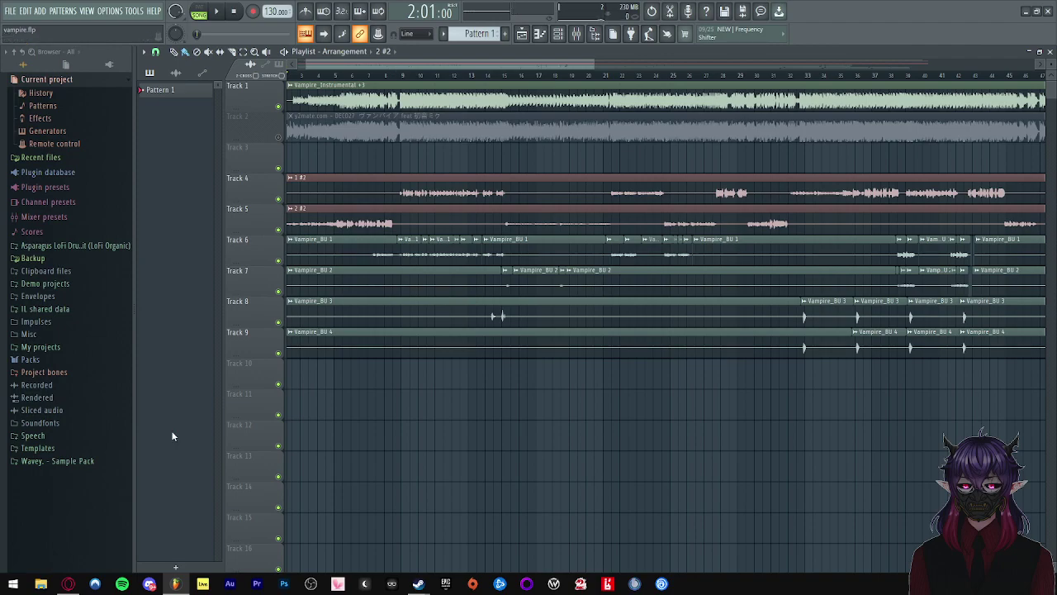
- Switch to the browser, search Twitter for "rayu", view the ghost VTuber's profile, and return to FL Studio
{"action": "left_click", "coordinate": [70, 582]}
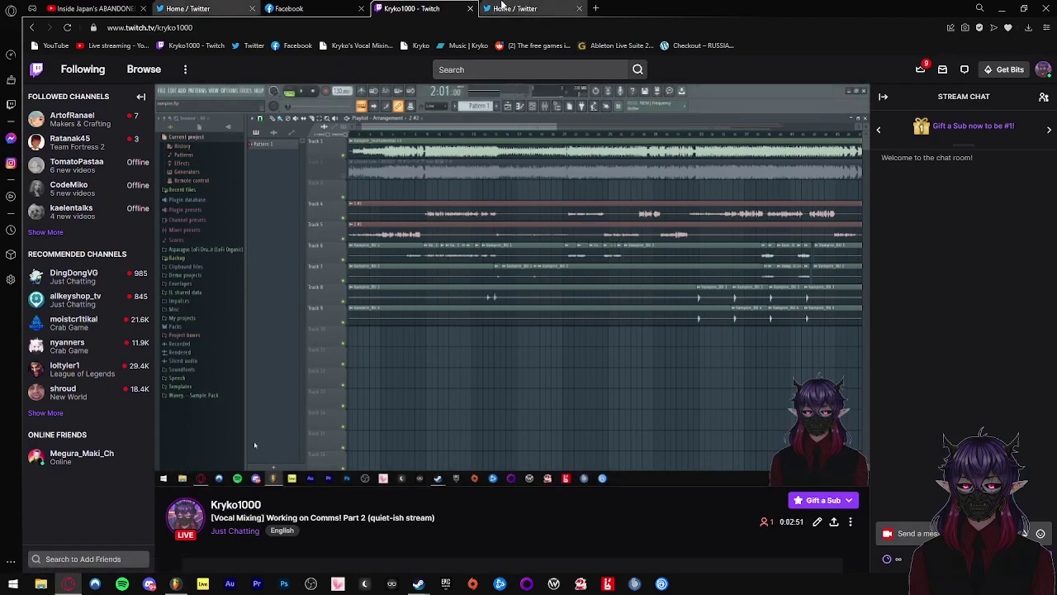
{"action": "left_click", "coordinate": [510, 9]}
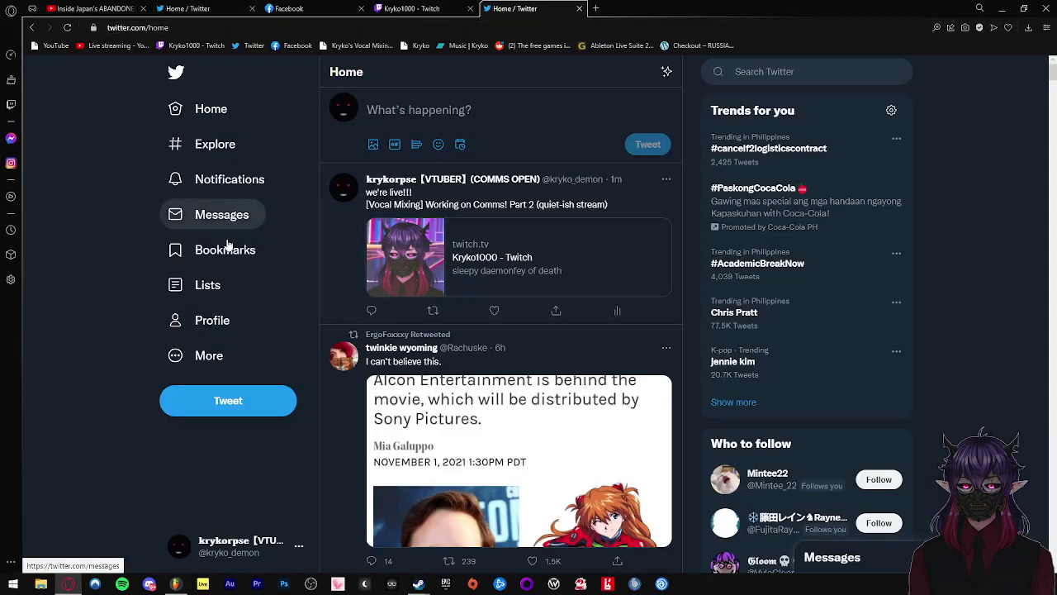
{"action": "left_click", "coordinate": [774, 76]}
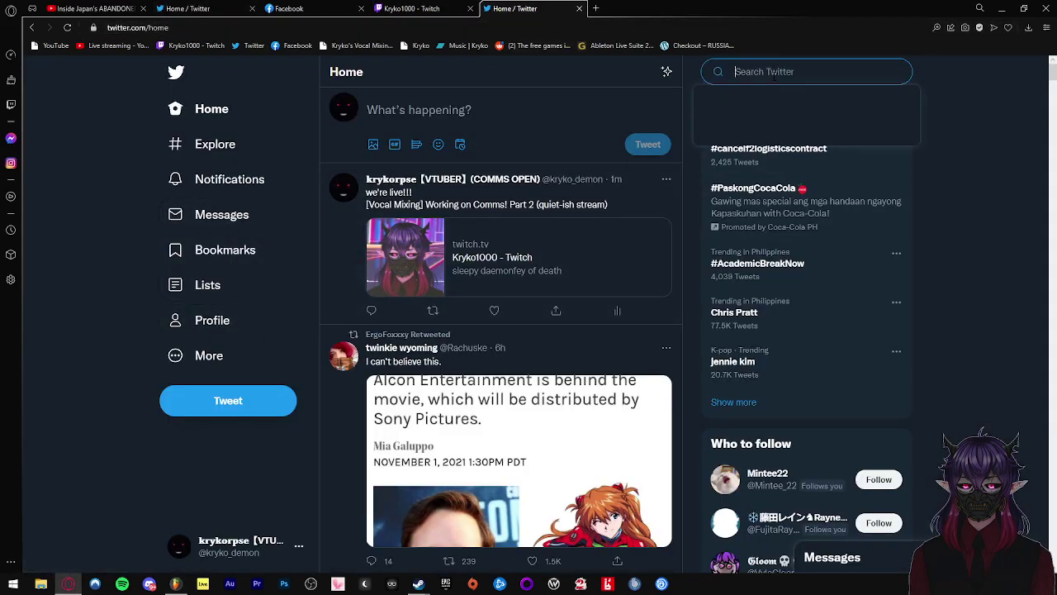
{"action": "type", "text": "rayu"}
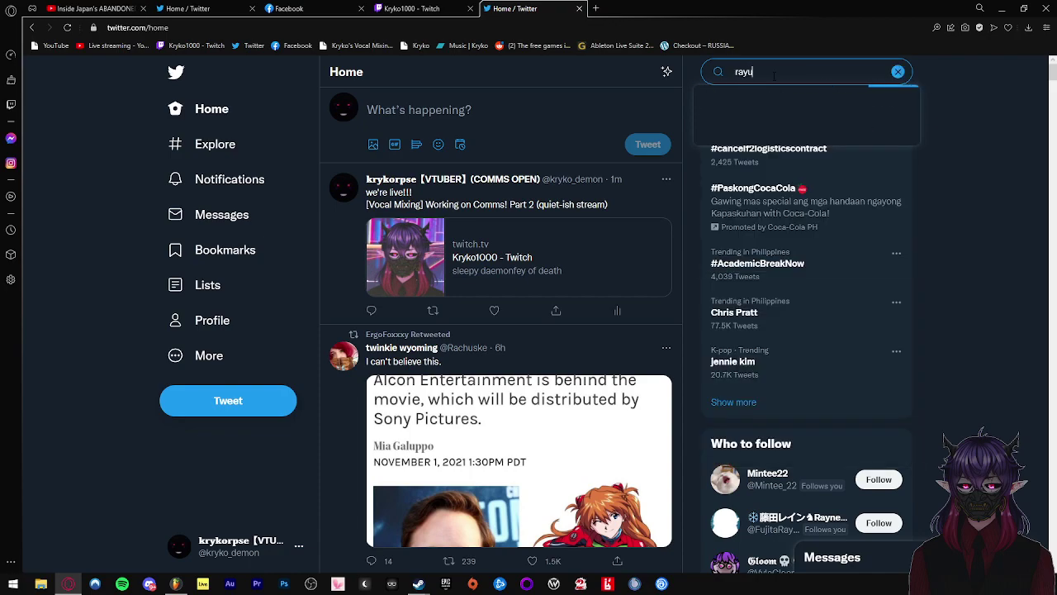
{"action": "left_click", "coordinate": [789, 195]}
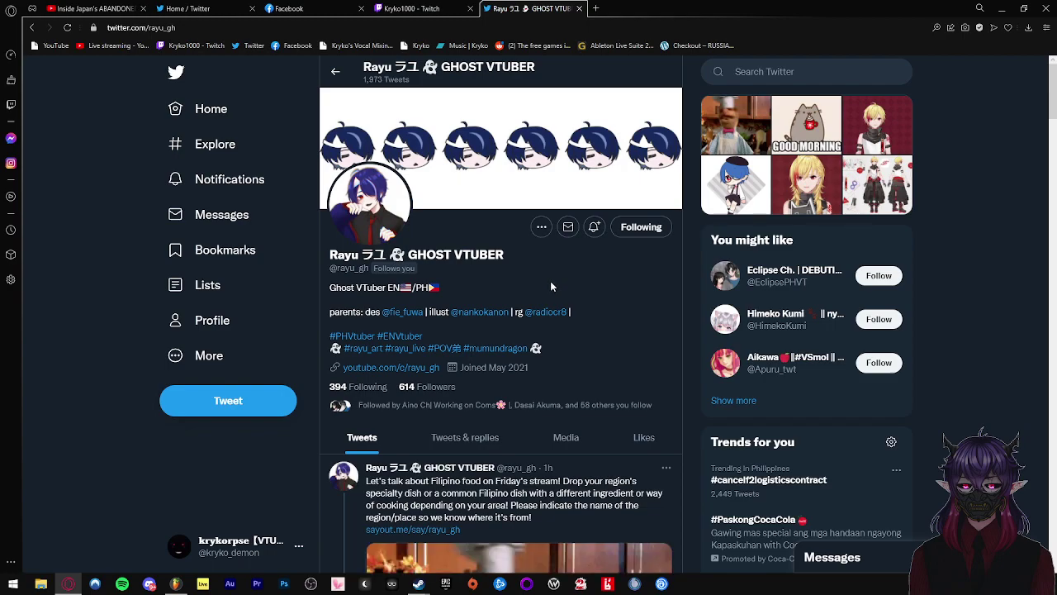
{"action": "left_click", "coordinate": [1002, 8]}
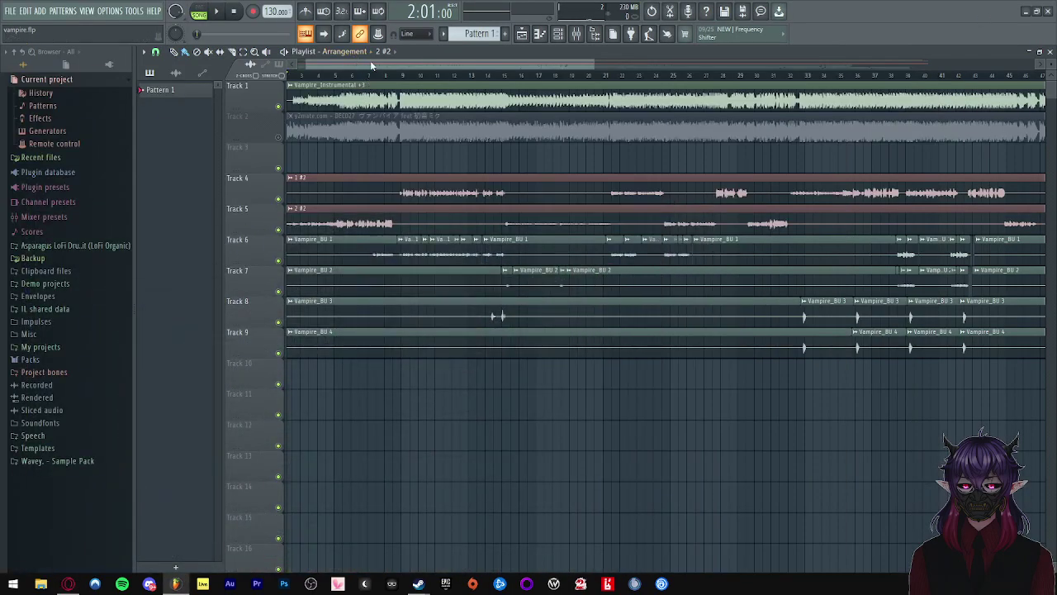
- Play the intro from within bar 3, stop, and return the playhead to bar 2
{"action": "left_click", "coordinate": [331, 76]}
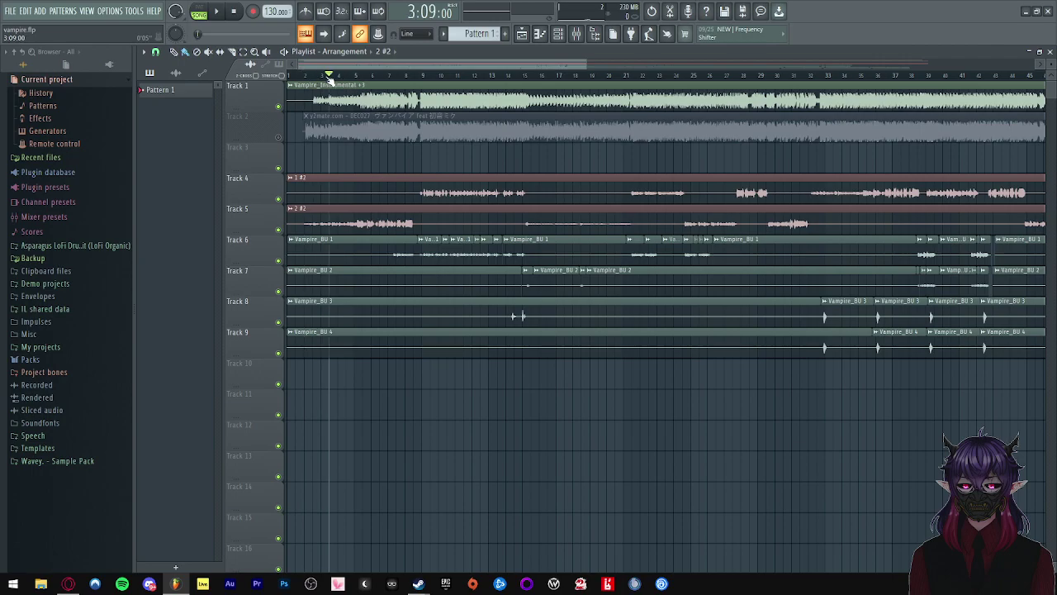
{"action": "key", "text": "space"}
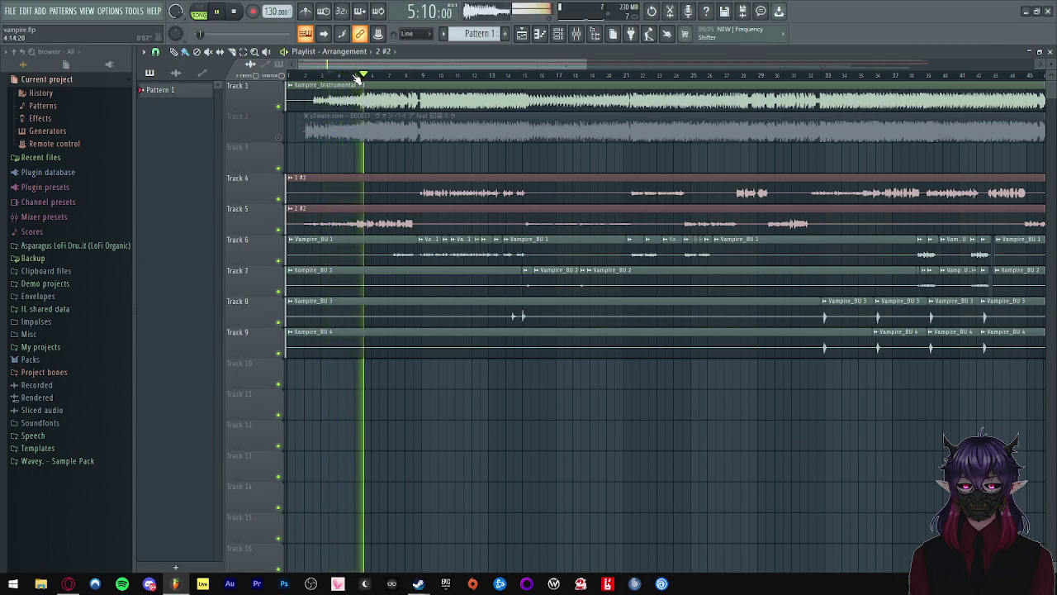
{"action": "key", "text": "space"}
{"action": "left_click", "coordinate": [307, 76]}
{"action": "scroll", "coordinate": [294, 119], "scroll_direction": "up", "scroll_amount": 3}
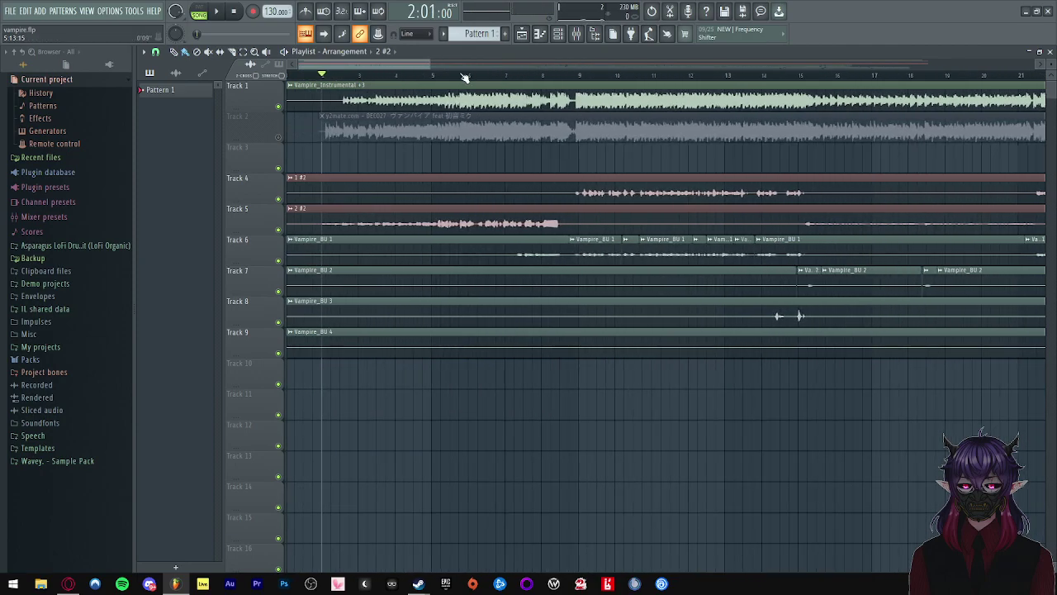
- Play the arrangement from late in bar 5 through bar 17, following the vocal and backup clips
{"action": "left_click_drag", "start_coordinate": [443, 80], "coordinate": [460, 82]}
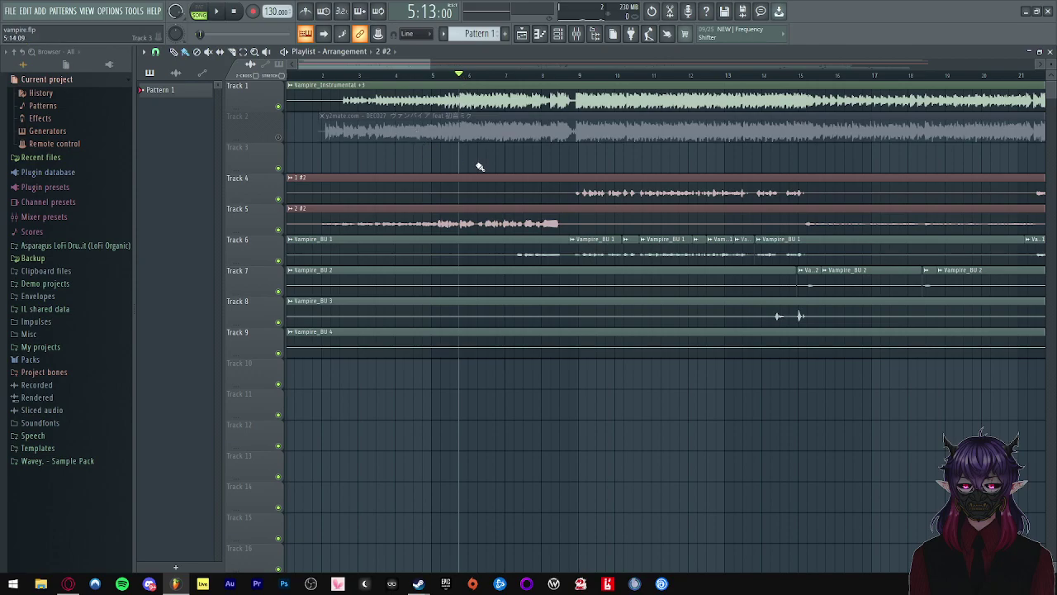
{"action": "scroll", "coordinate": [462, 160], "scroll_direction": "down", "scroll_amount": 1}
{"action": "scroll", "coordinate": [462, 158], "scroll_direction": "up", "scroll_amount": 2}
{"action": "left_click_drag", "start_coordinate": [374, 62], "coordinate": [300, 63]}
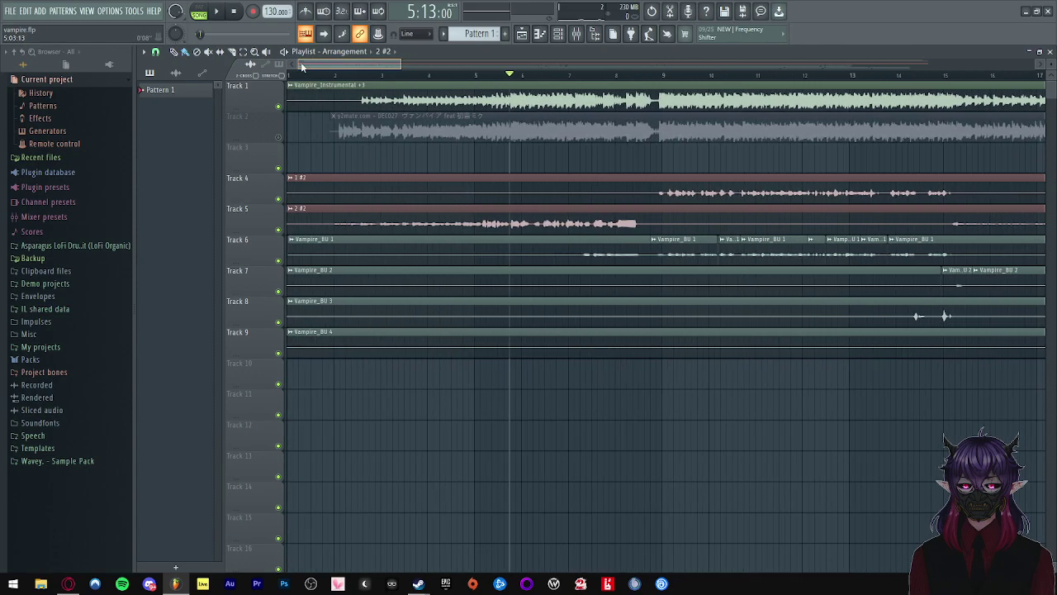
{"action": "scroll", "coordinate": [450, 135], "scroll_direction": "down", "scroll_amount": 2}
{"action": "scroll", "coordinate": [451, 136], "scroll_direction": "up", "scroll_amount": 2}
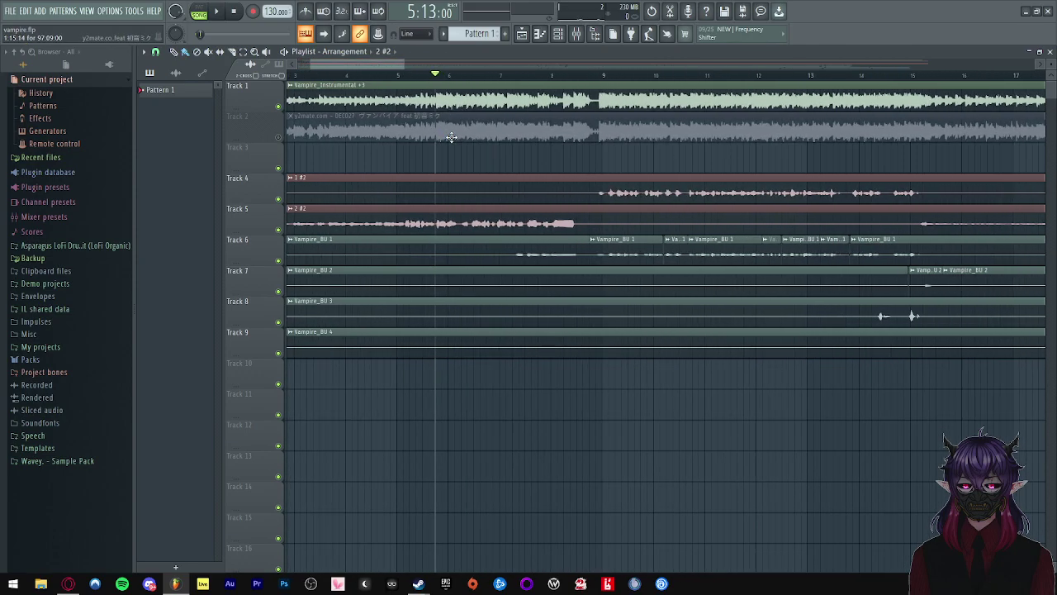
{"action": "key", "text": "space"}
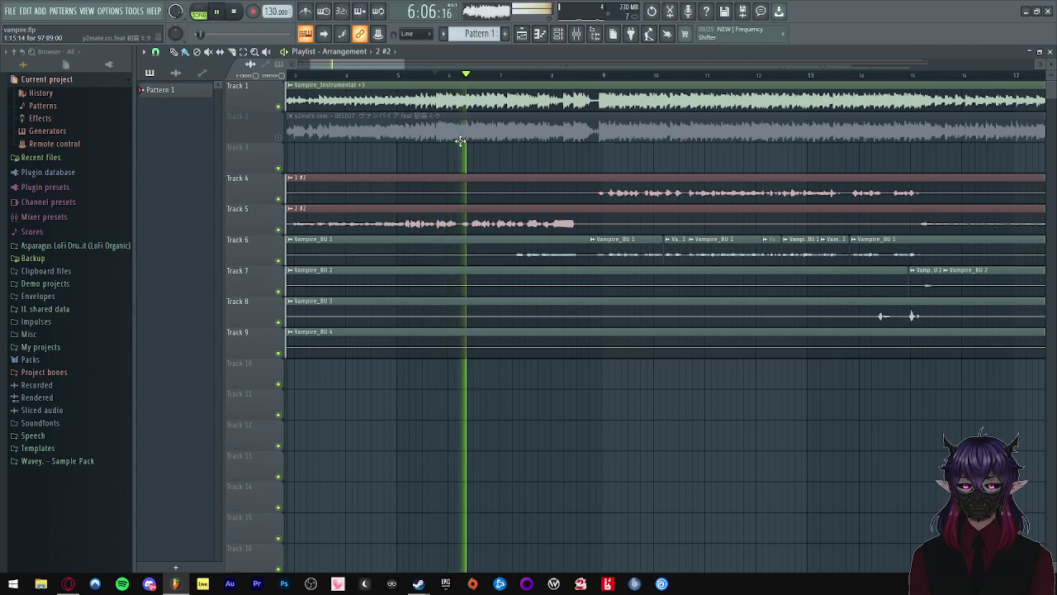
{"action": "scroll", "coordinate": [483, 152], "scroll_direction": "down", "scroll_amount": 2}
{"action": "scroll", "coordinate": [484, 152], "scroll_direction": "up", "scroll_amount": 2}
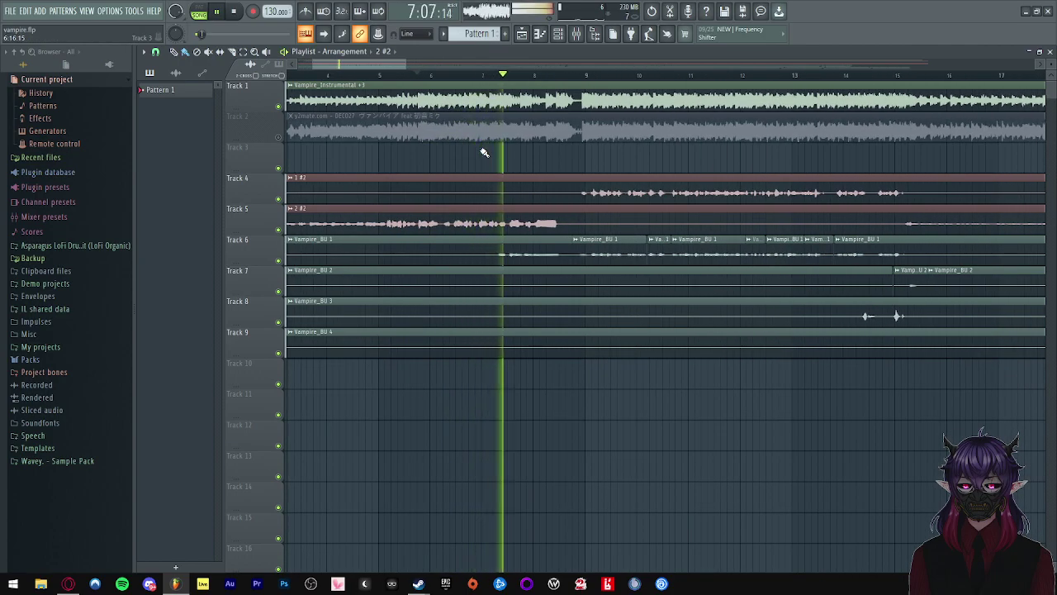
{"action": "scroll", "coordinate": [484, 153], "scroll_direction": "down", "scroll_amount": 1}
{"action": "scroll", "coordinate": [545, 174], "scroll_direction": "down", "scroll_amount": 1}
{"action": "scroll", "coordinate": [522, 174], "scroll_direction": "down", "scroll_amount": 1}
{"action": "scroll", "coordinate": [507, 167], "scroll_direction": "down", "scroll_amount": 4}
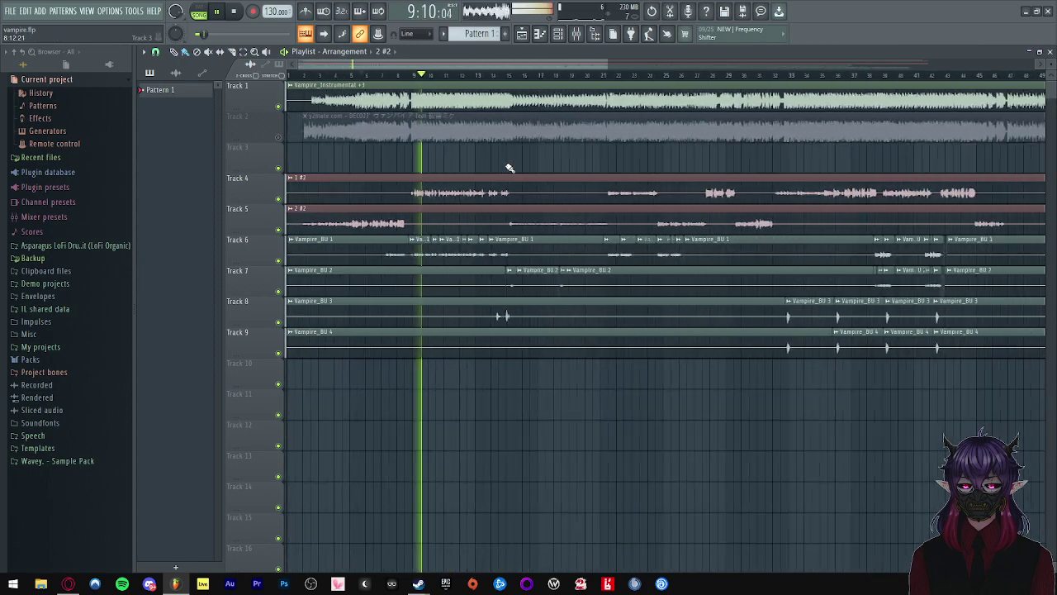
{"action": "scroll", "coordinate": [396, 168], "scroll_direction": "up", "scroll_amount": 2}
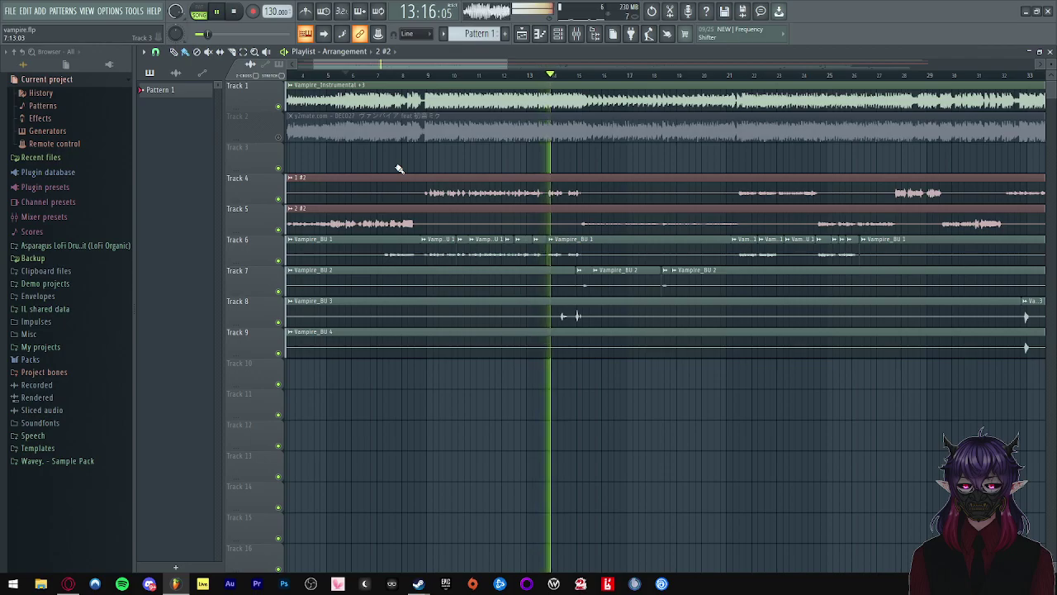
{"action": "scroll", "coordinate": [503, 170], "scroll_direction": "down", "scroll_amount": 3}
{"action": "scroll", "coordinate": [520, 197], "scroll_direction": "up", "scroll_amount": 3}
{"action": "scroll", "coordinate": [668, 231], "scroll_direction": "down", "scroll_amount": 2}
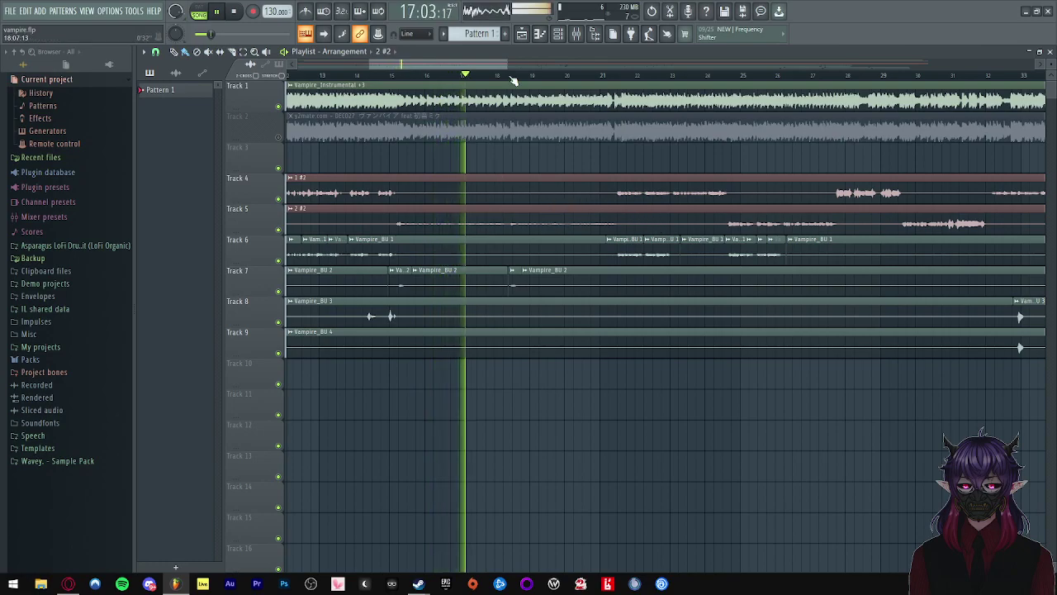
- Skip ahead during playback to listen to the sections from bar 21 and bar 24
{"action": "left_click", "coordinate": [620, 82]}
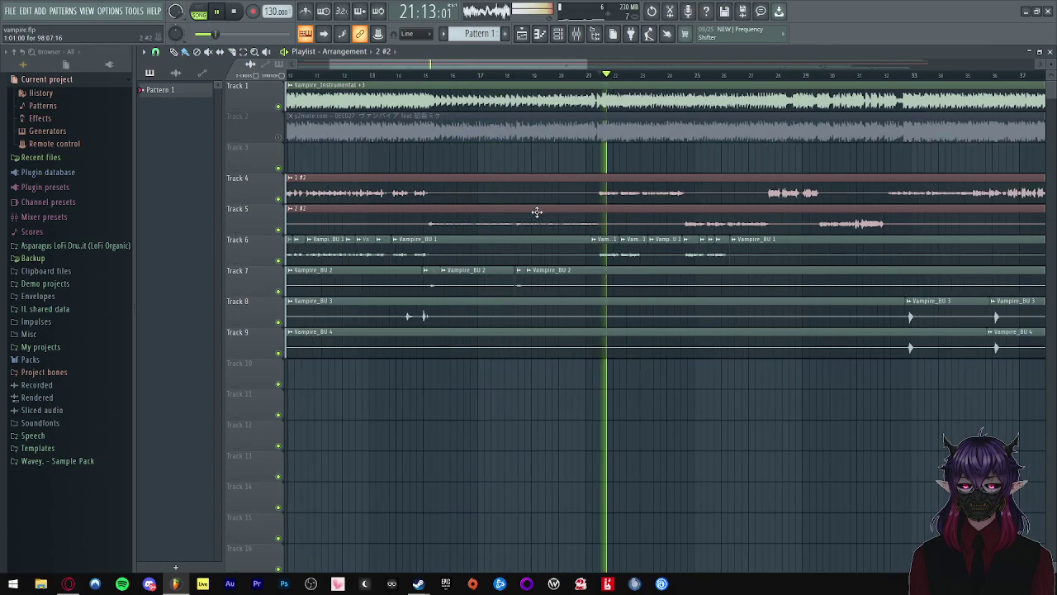
{"action": "scroll", "coordinate": [535, 212], "scroll_direction": "down", "scroll_amount": 4}
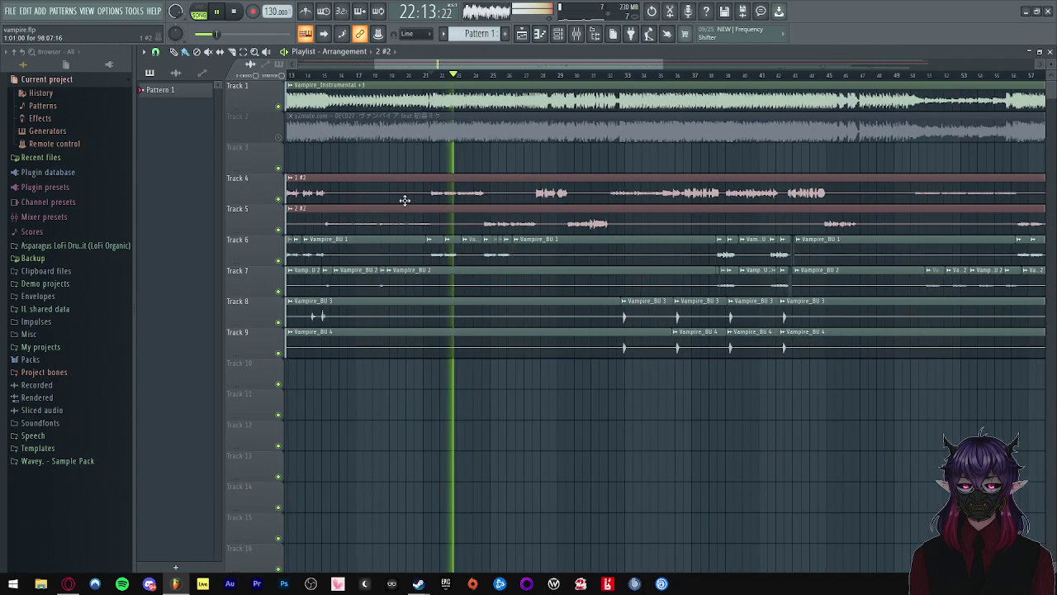
{"action": "scroll", "coordinate": [405, 199], "scroll_direction": "up", "scroll_amount": 3}
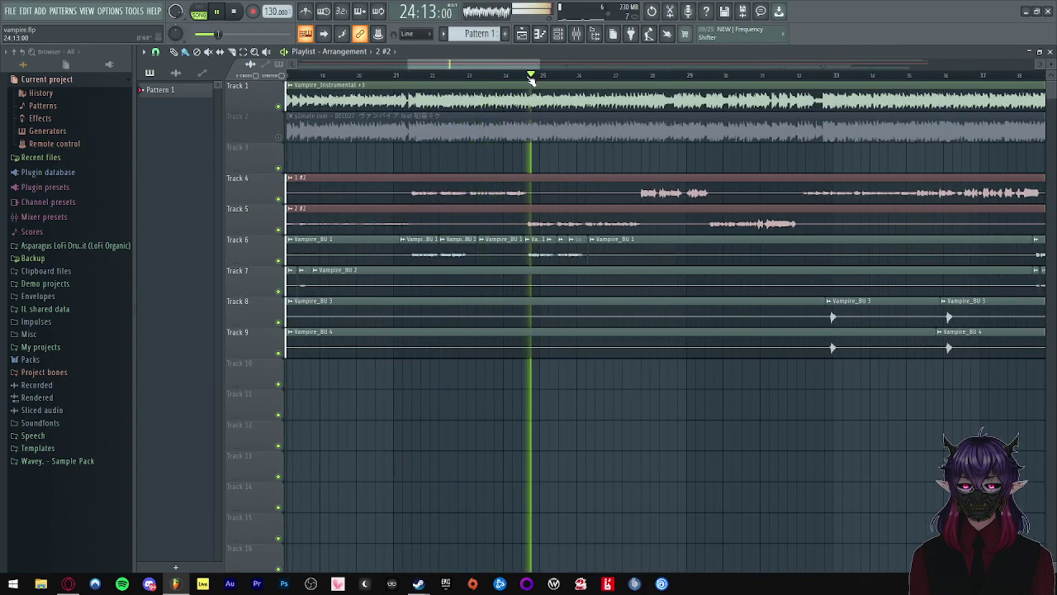
{"action": "scroll", "coordinate": [490, 220], "scroll_direction": "down", "scroll_amount": 4}
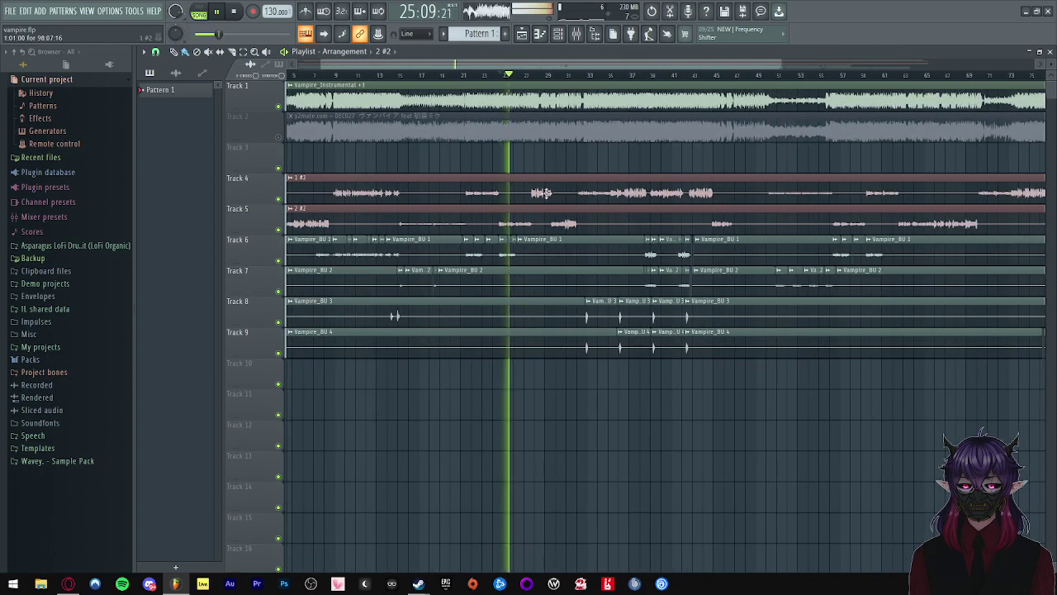
- Play the section with the layered backup vocals from bar 38 and stop playback
{"action": "left_click", "coordinate": [644, 78]}
{"action": "key", "text": "space"}
{"action": "scroll", "coordinate": [578, 198], "scroll_direction": "up", "scroll_amount": 5}
{"action": "key", "text": "space"}
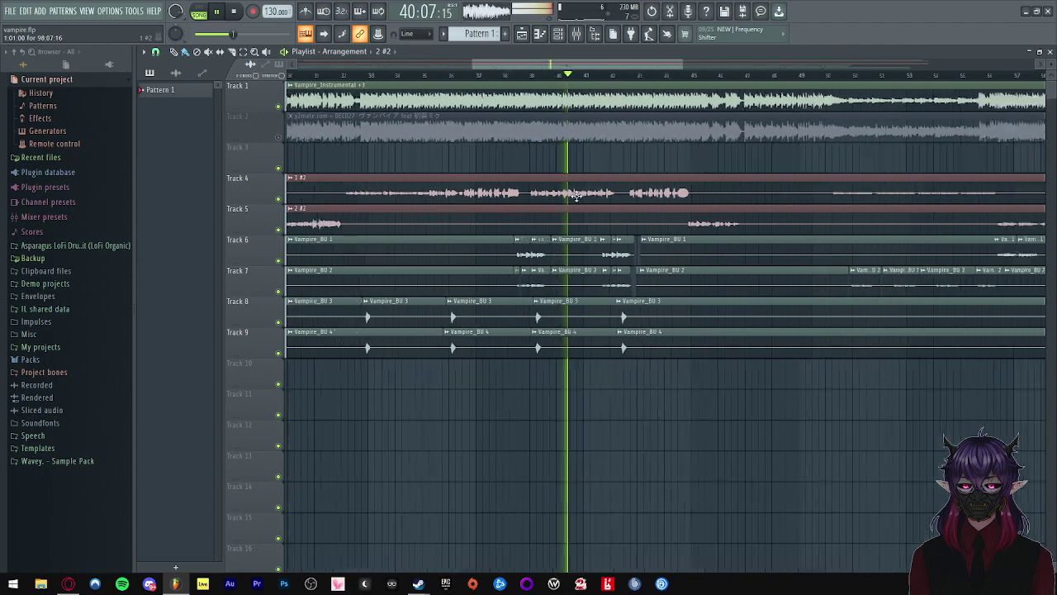
{"action": "scroll", "coordinate": [546, 199], "scroll_direction": "down", "scroll_amount": 6}
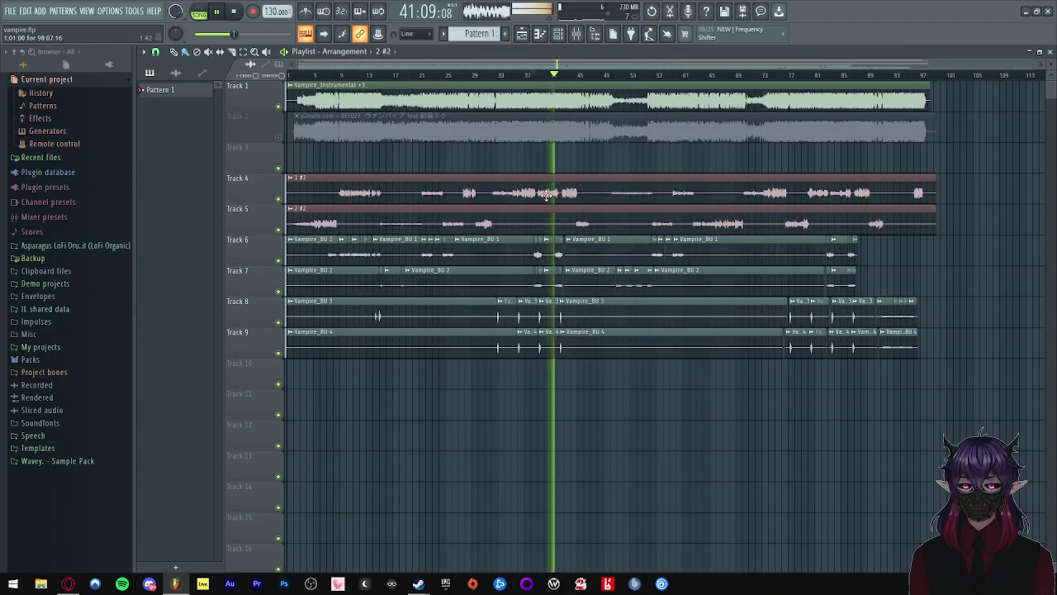
{"action": "key", "text": "space"}
- Solo Track 6 with the Vampire_BU 1 clips and export it as Wave file 3 in the Timed folder
{"action": "right_click", "coordinate": [278, 260]}
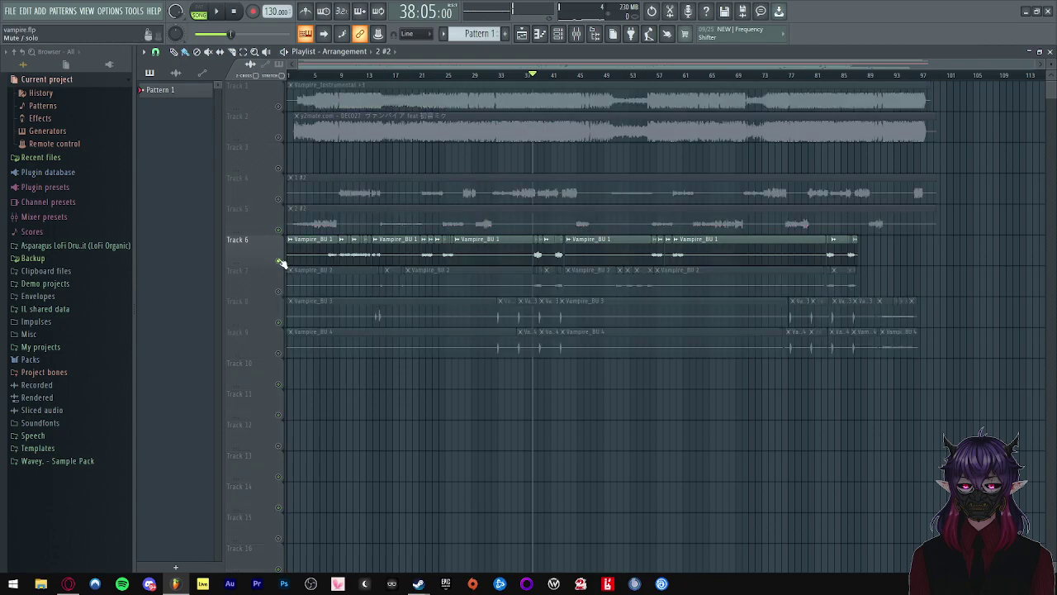
{"action": "left_click", "coordinate": [12, 11]}
{"action": "mouse_move", "coordinate": [49, 107]}
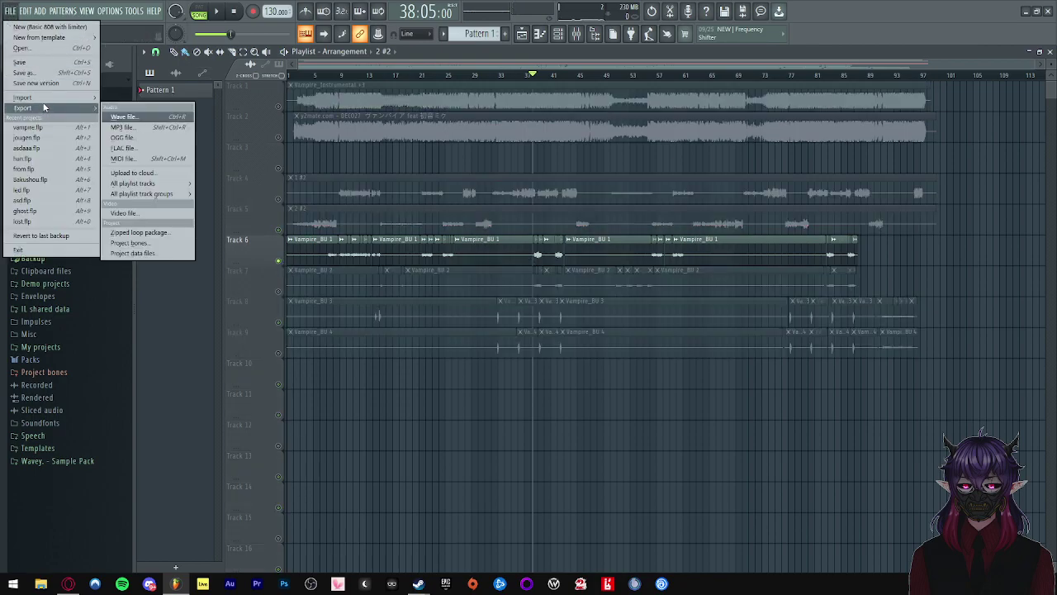
{"action": "left_click", "coordinate": [124, 117]}
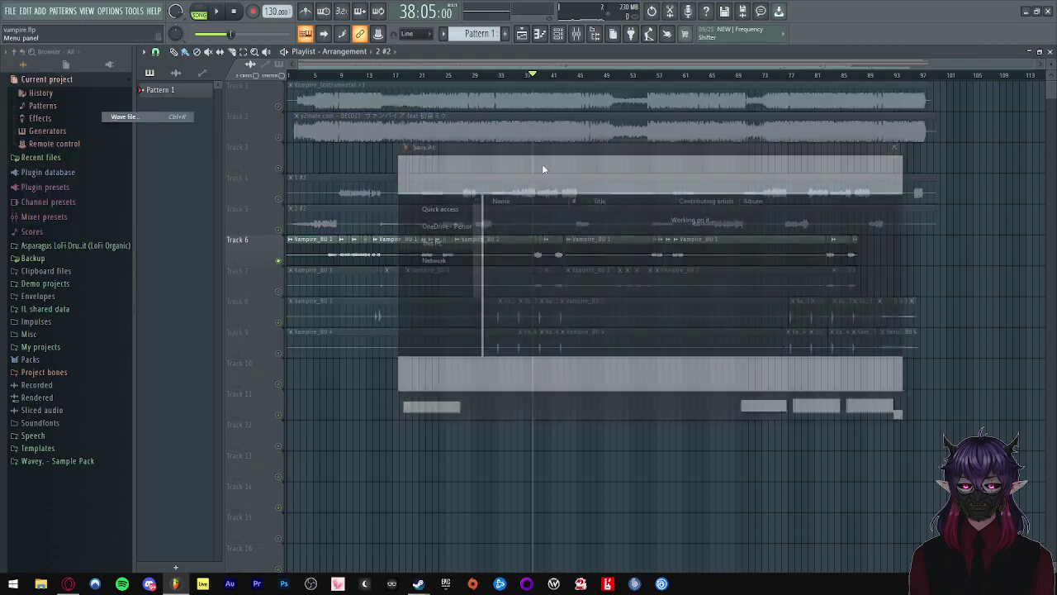
{"action": "double_click", "coordinate": [526, 216]}
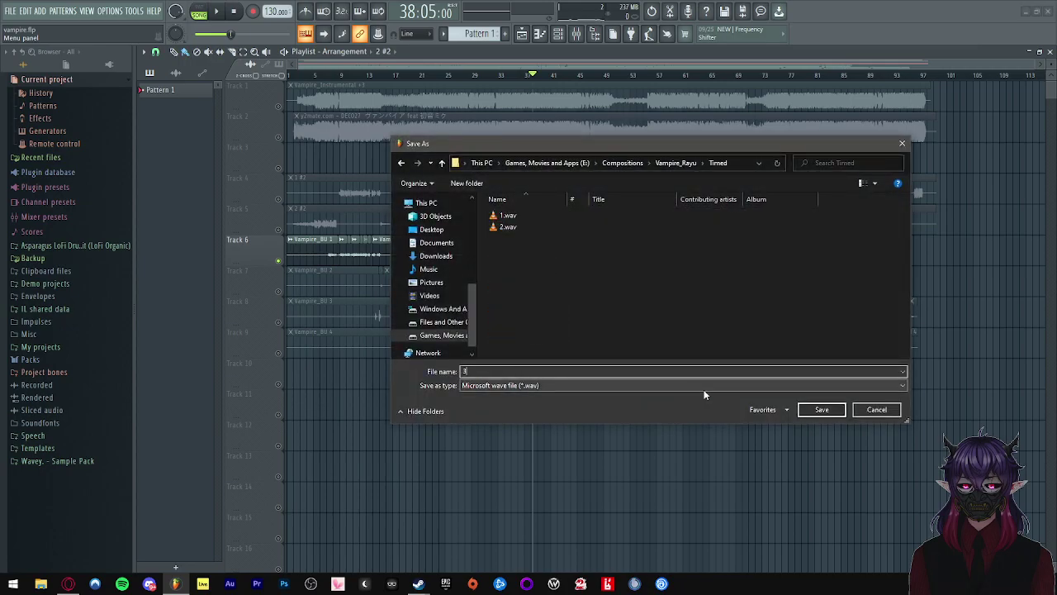
{"action": "left_click", "coordinate": [818, 409]}
{"action": "left_click", "coordinate": [608, 441]}
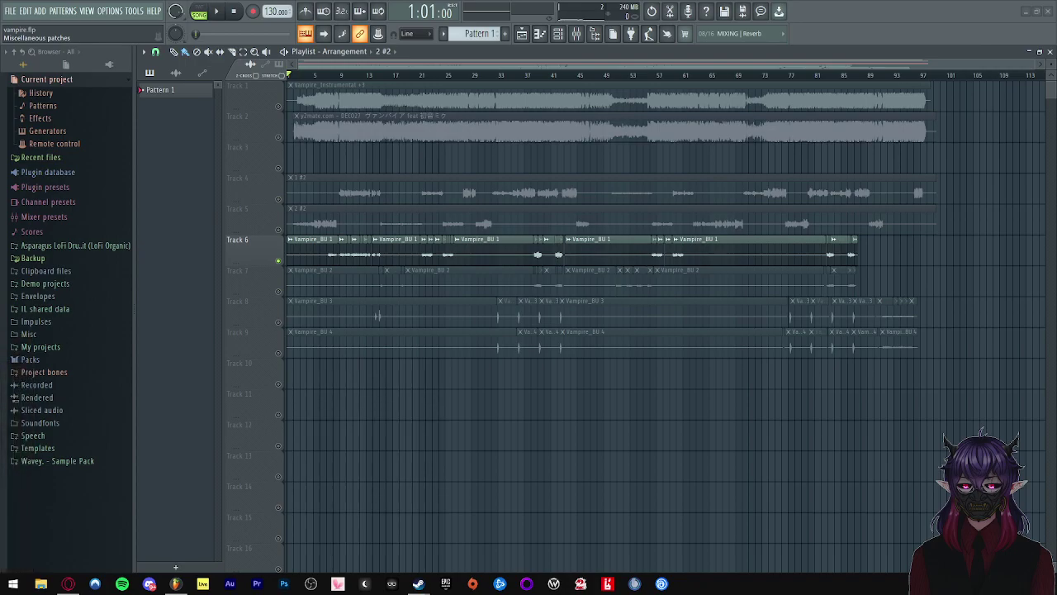
- Solo Track 7 with the Vampire_BU 2 clips and export it as Wave file 4 in the Timed folder
{"action": "left_click", "coordinate": [281, 263]}
{"action": "left_click", "coordinate": [279, 291]}
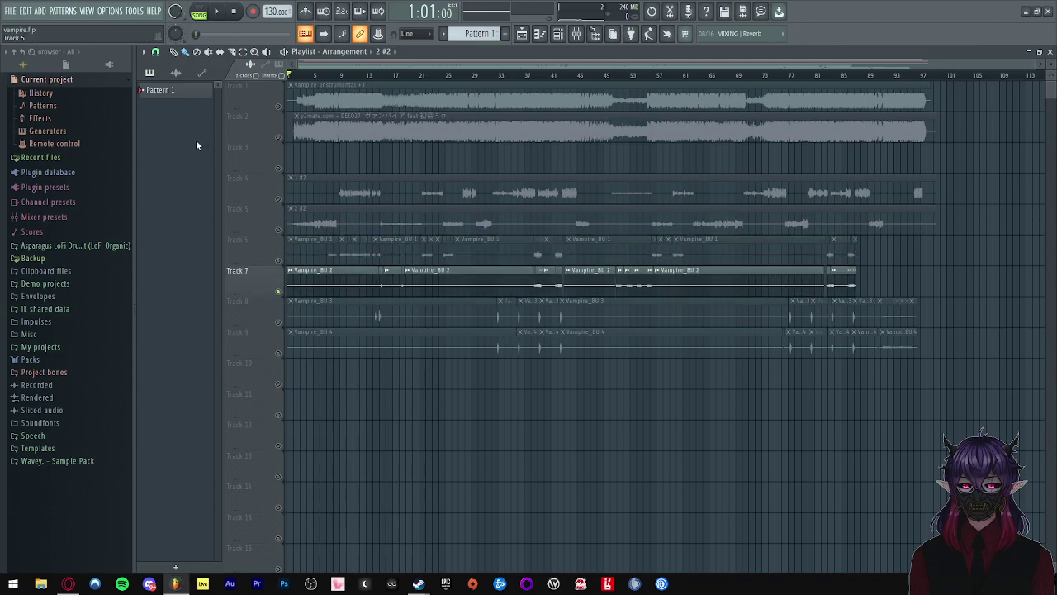
{"action": "left_click", "coordinate": [9, 12]}
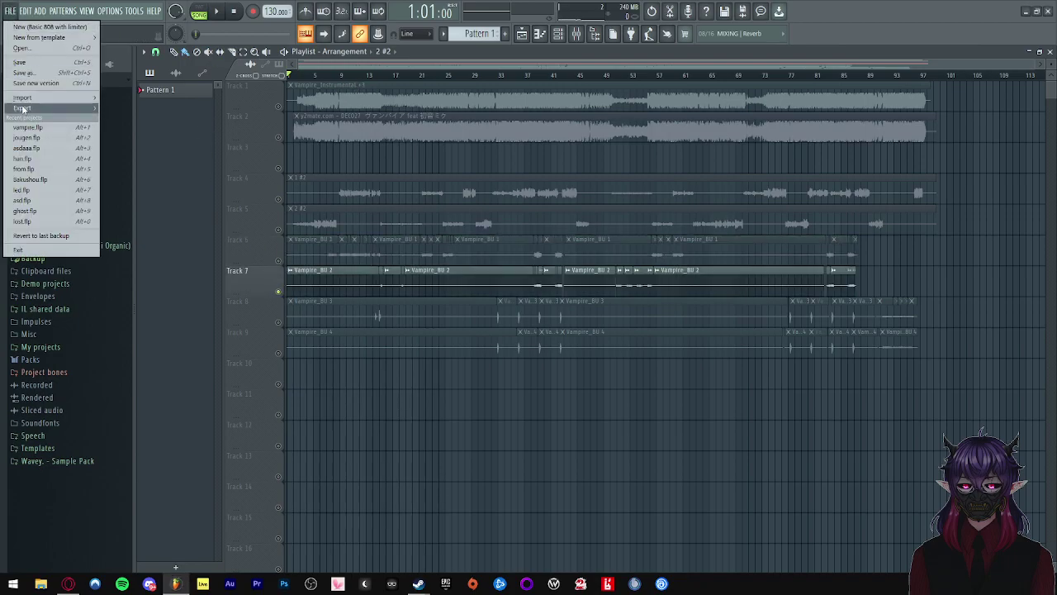
{"action": "mouse_move", "coordinate": [50, 111]}
{"action": "left_click", "coordinate": [124, 122]}
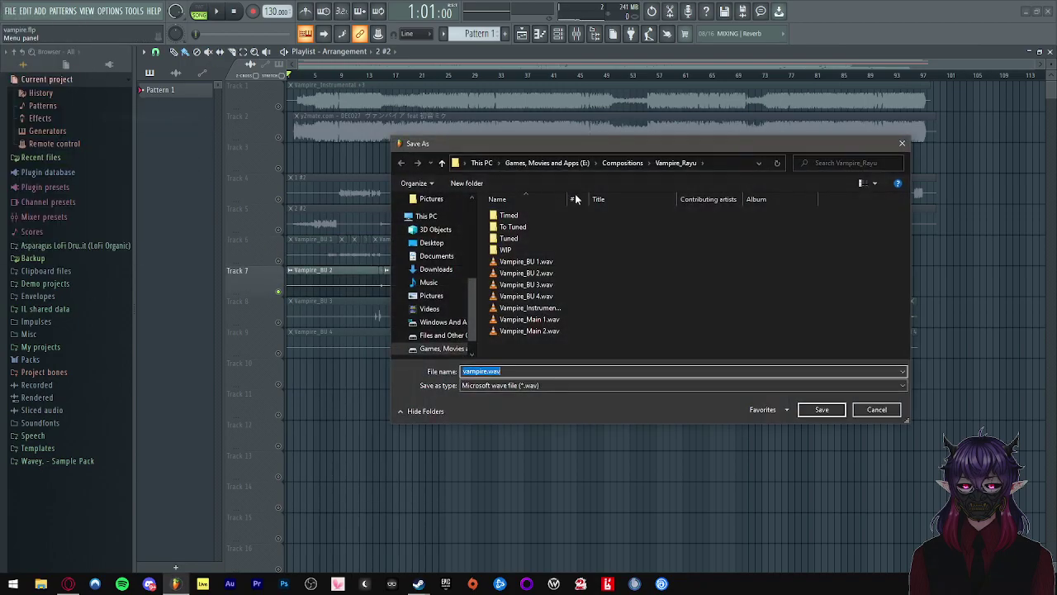
{"action": "double_click", "coordinate": [511, 216]}
{"action": "double_click", "coordinate": [487, 371]}
{"action": "type", "text": "4"}
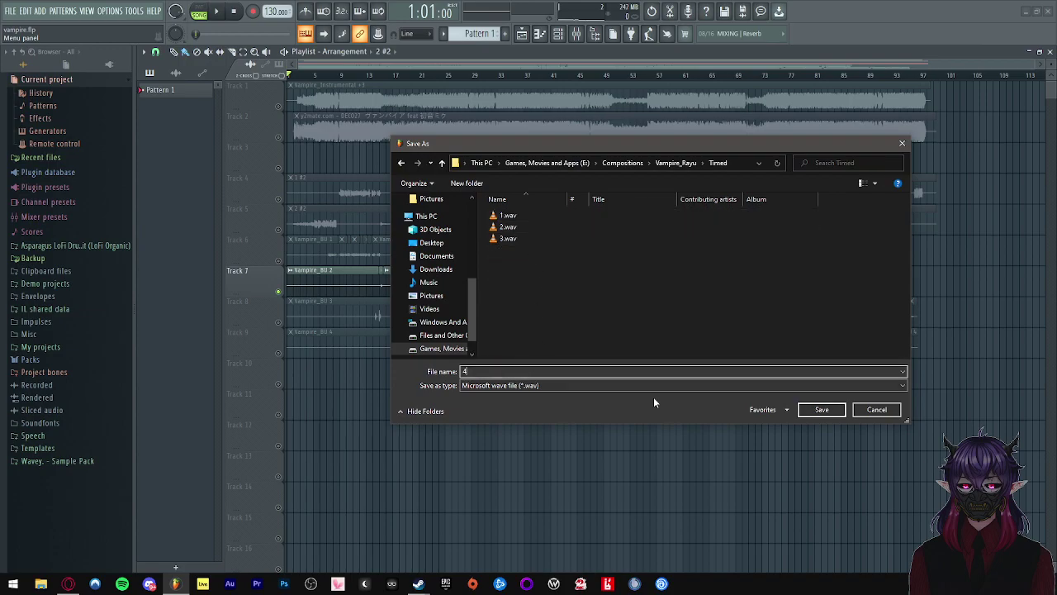
{"action": "left_click", "coordinate": [818, 409]}
{"action": "left_click", "coordinate": [611, 441]}
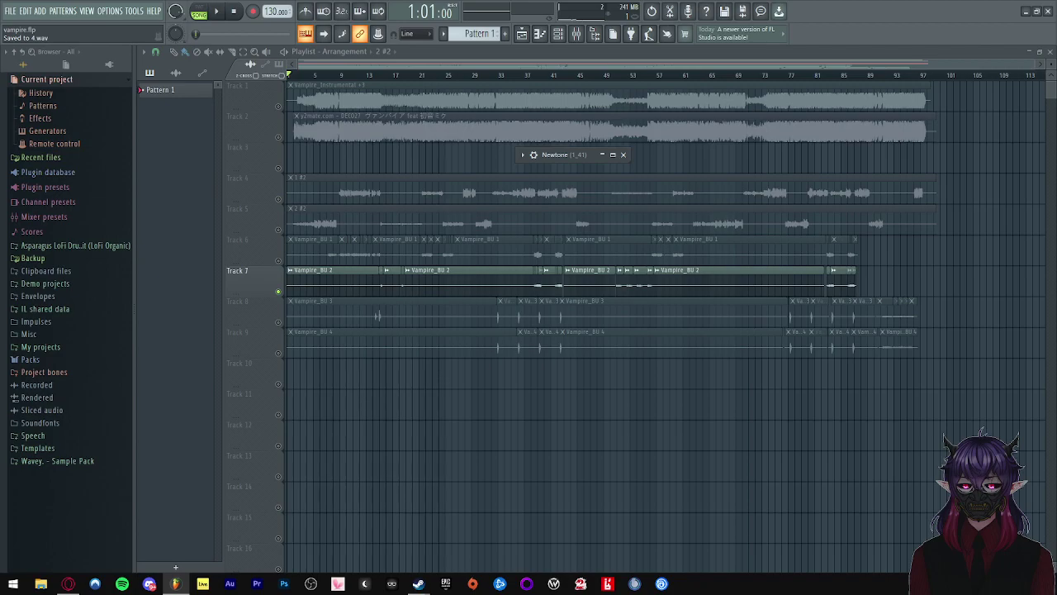
- Solo Track 8 with the Vampire_BU 3 clips and briefly play it from bar 14
{"action": "left_click", "coordinate": [282, 306]}
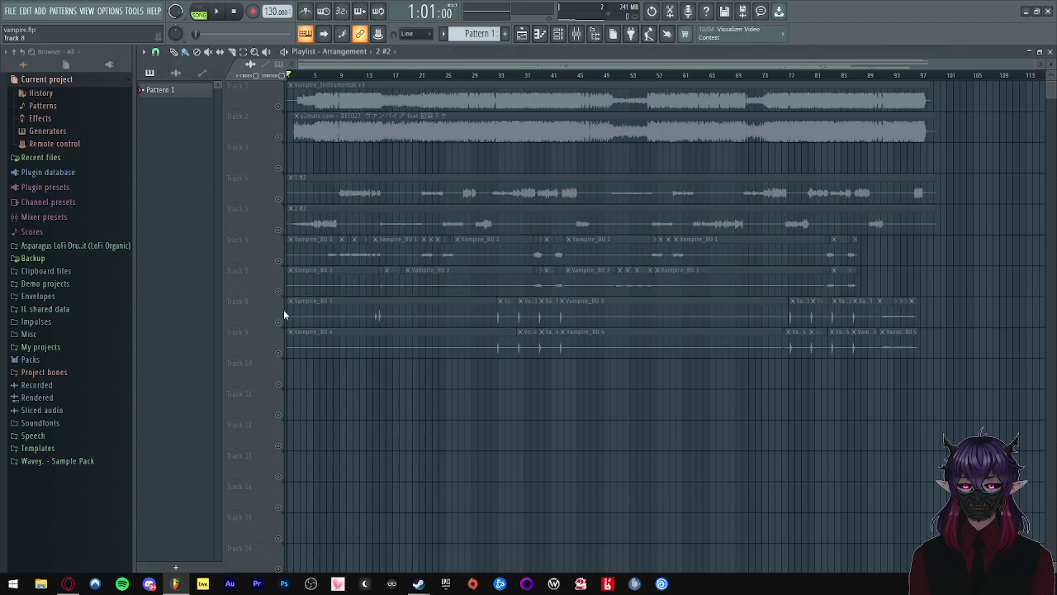
{"action": "left_click", "coordinate": [374, 75]}
{"action": "key", "text": "space"}
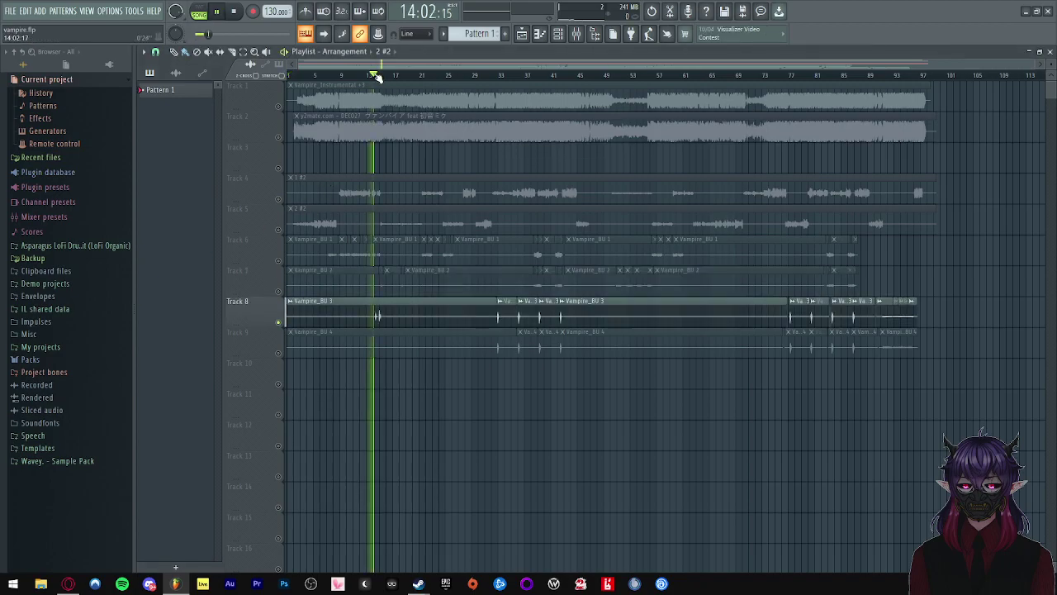
{"action": "key", "text": "space"}
{"action": "left_click", "coordinate": [10, 10]}
{"action": "mouse_move", "coordinate": [50, 108]}
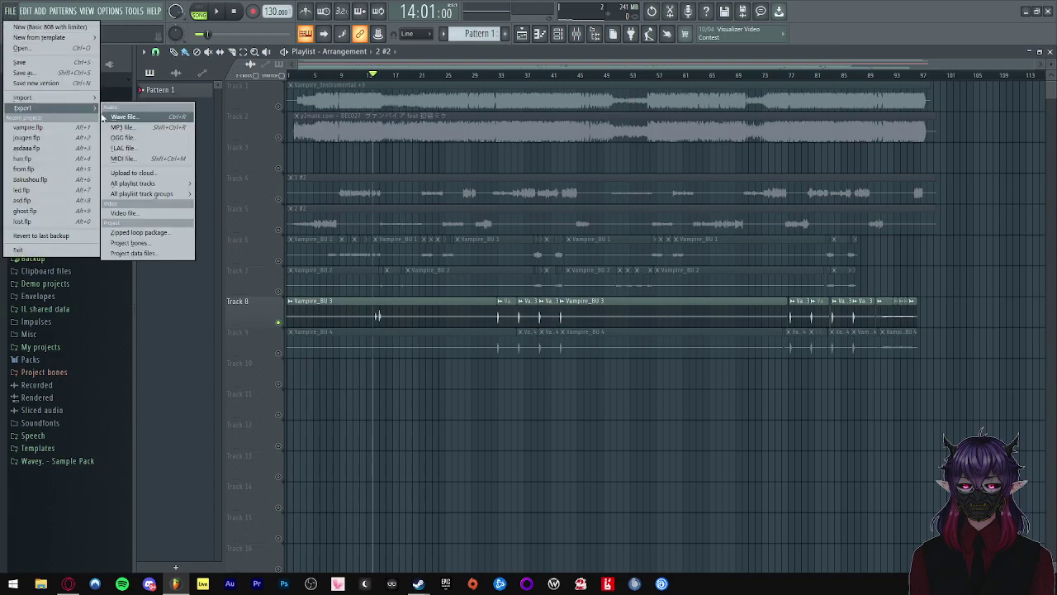
{"action": "left_click", "coordinate": [124, 111]}
{"action": "left_click", "coordinate": [879, 410]}
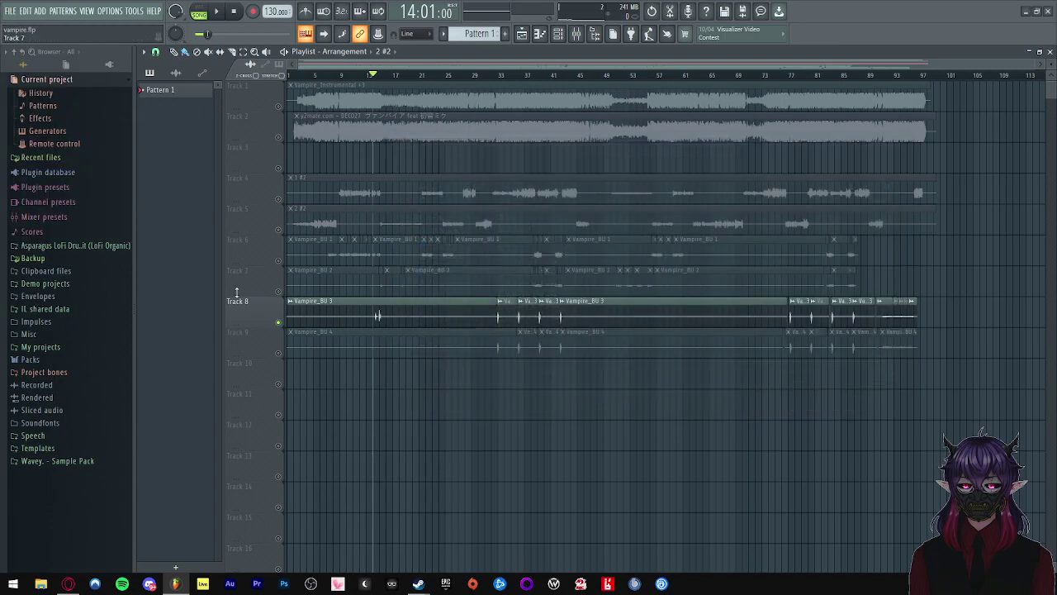
- Solo Track 6 with the playhead at bar 8 and inspect the effects chain of mixer Insert 3
{"action": "right_click", "coordinate": [278, 259]}
{"action": "scroll", "coordinate": [308, 217], "scroll_direction": "up", "scroll_amount": 2}
{"action": "left_click", "coordinate": [355, 75]}
{"action": "left_click", "coordinate": [577, 34]}
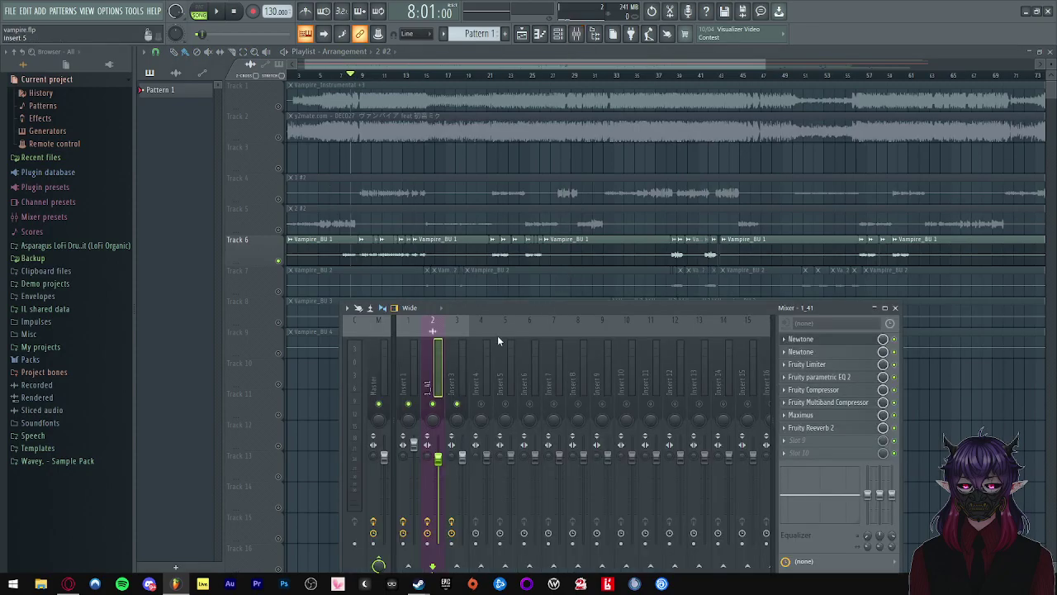
{"action": "left_click", "coordinate": [461, 373]}
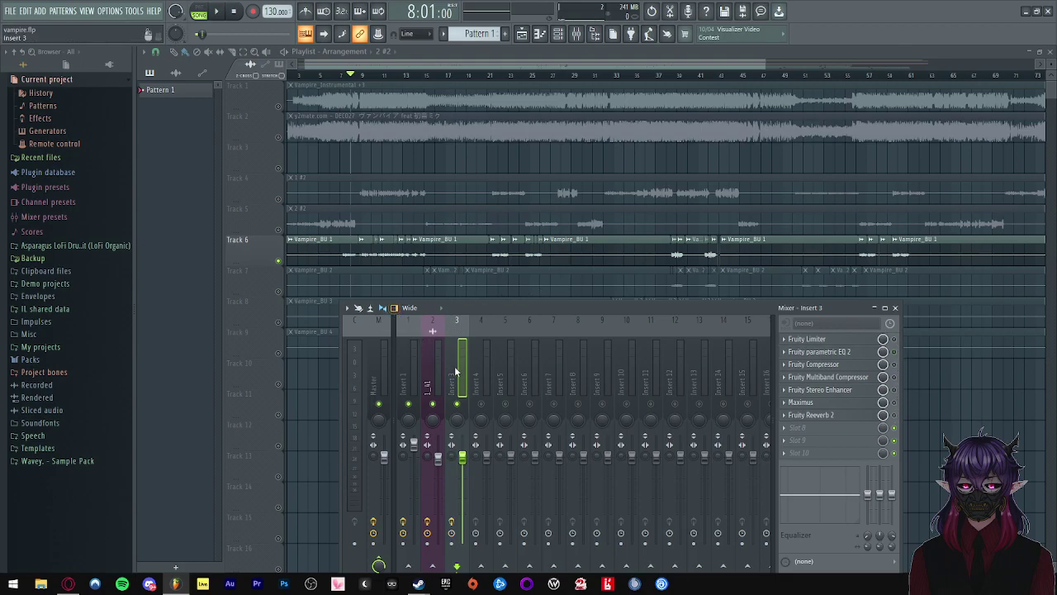
- Export the soloed Track 6 as a Wave file in the Timed folder, replacing the existing 3.wav
{"action": "left_click", "coordinate": [11, 10]}
{"action": "mouse_move", "coordinate": [48, 113]}
{"action": "left_click", "coordinate": [124, 113]}
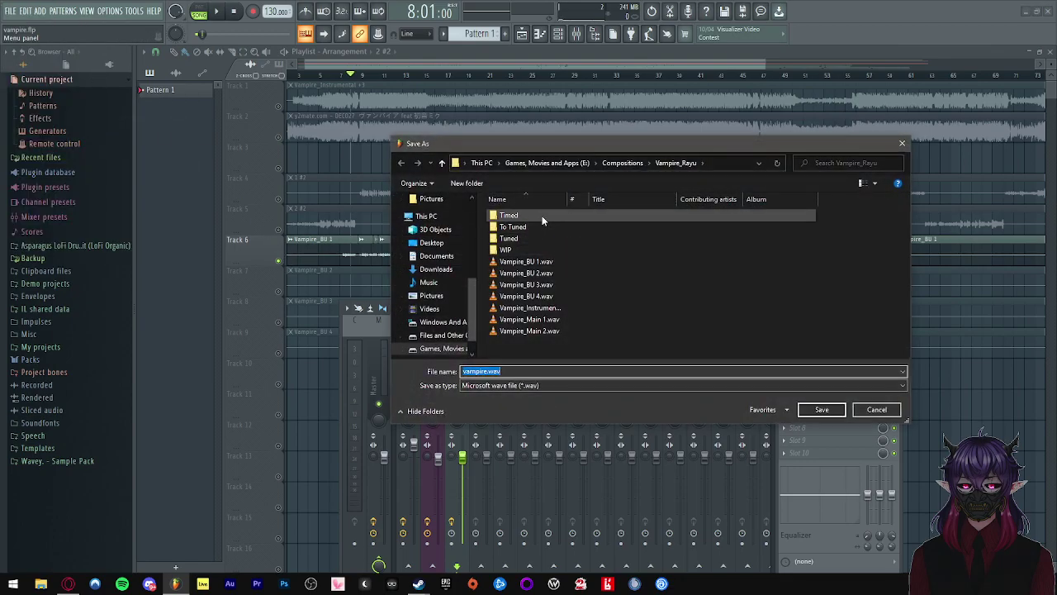
{"action": "double_click", "coordinate": [505, 250]}
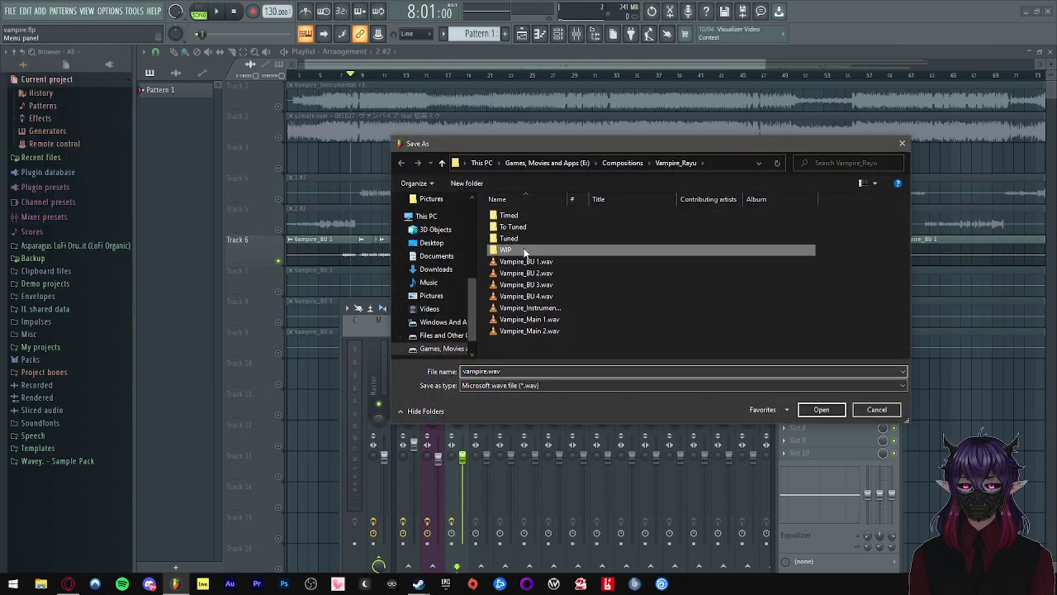
{"action": "left_click", "coordinate": [402, 163]}
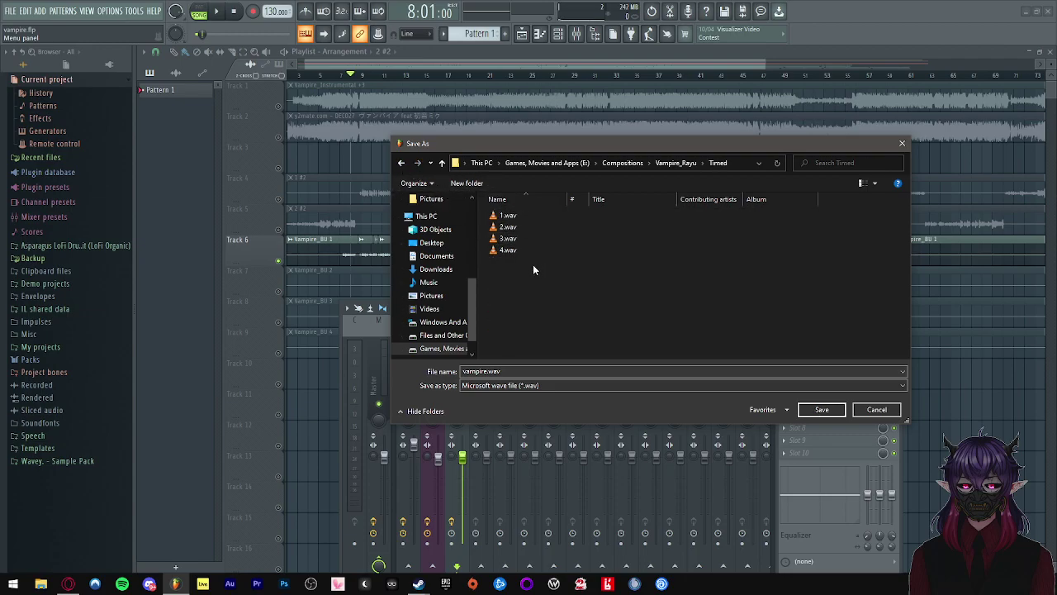
{"action": "left_click", "coordinate": [521, 240]}
{"action": "left_click", "coordinate": [822, 411]}
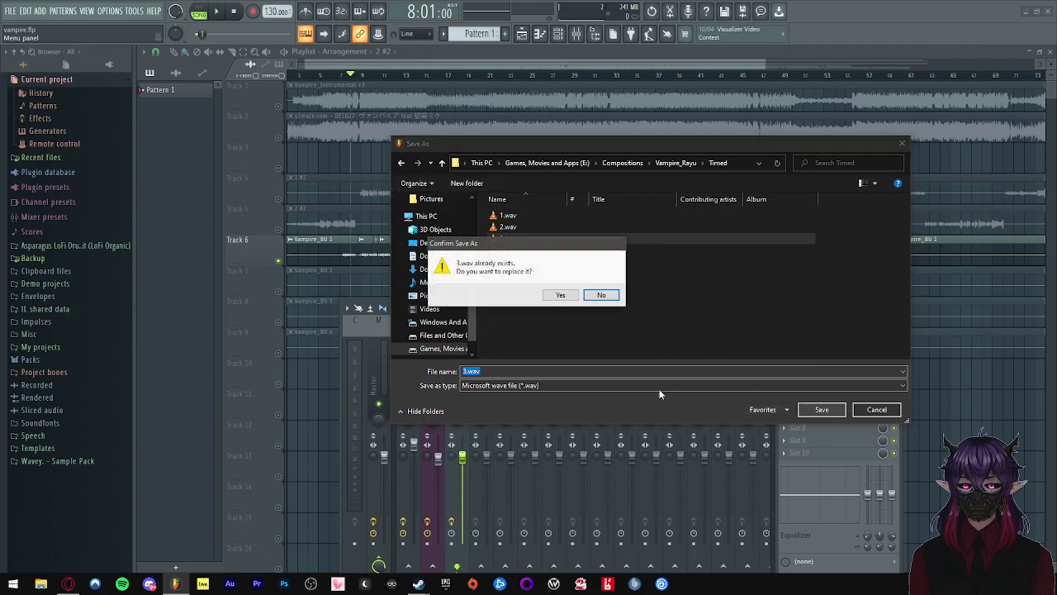
{"action": "left_click", "coordinate": [573, 303]}
{"action": "left_click", "coordinate": [609, 440]}
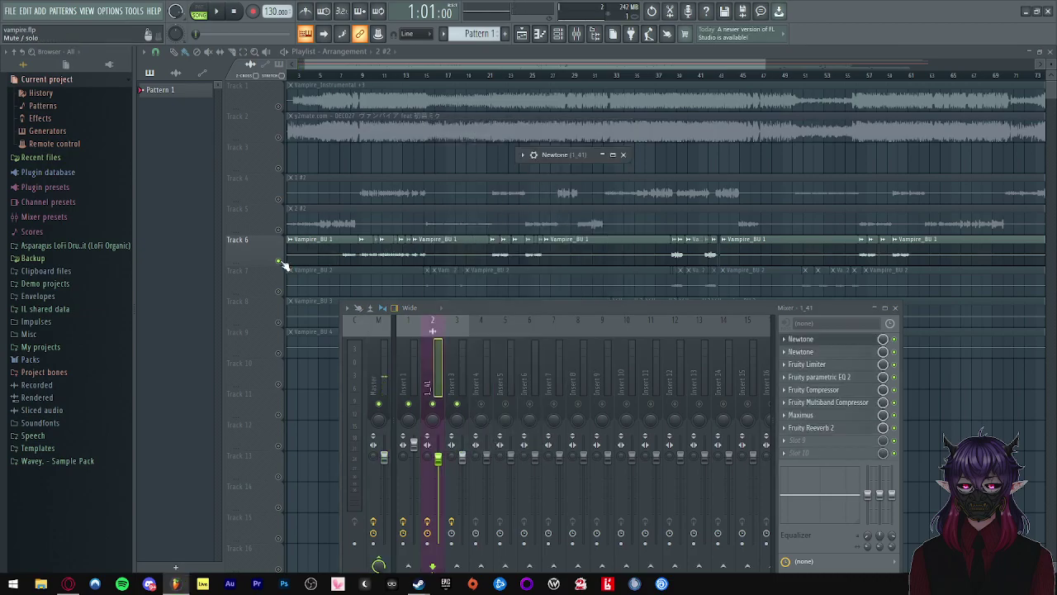
- Recheck the effects on mixer Insert 3, and solo Track 7 to play its clips around bars 14 and 15
{"action": "left_click_drag", "start_coordinate": [562, 320], "coordinate": [577, 289]}
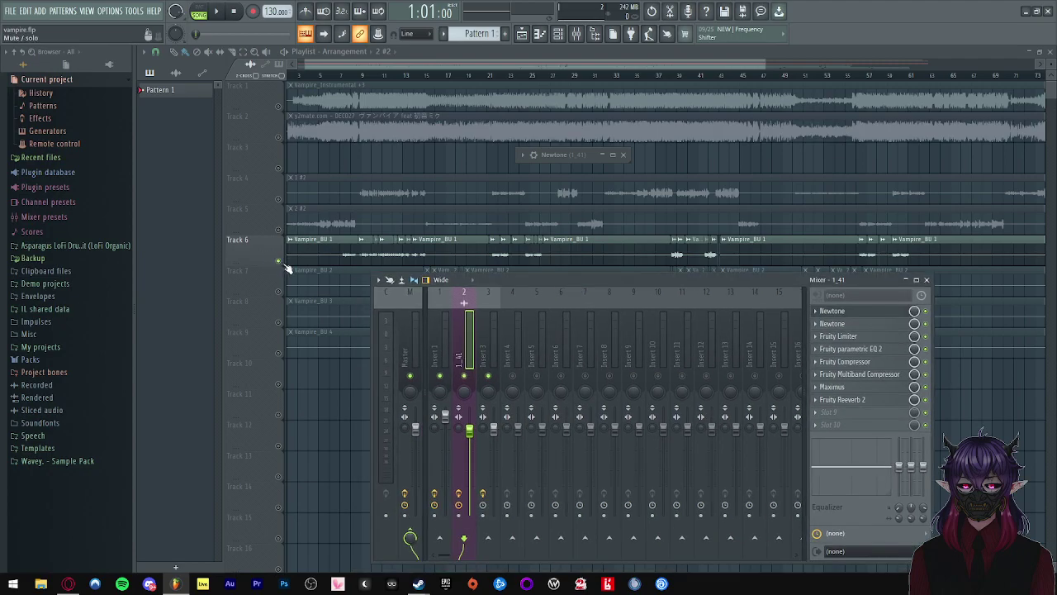
{"action": "left_click", "coordinate": [479, 335]}
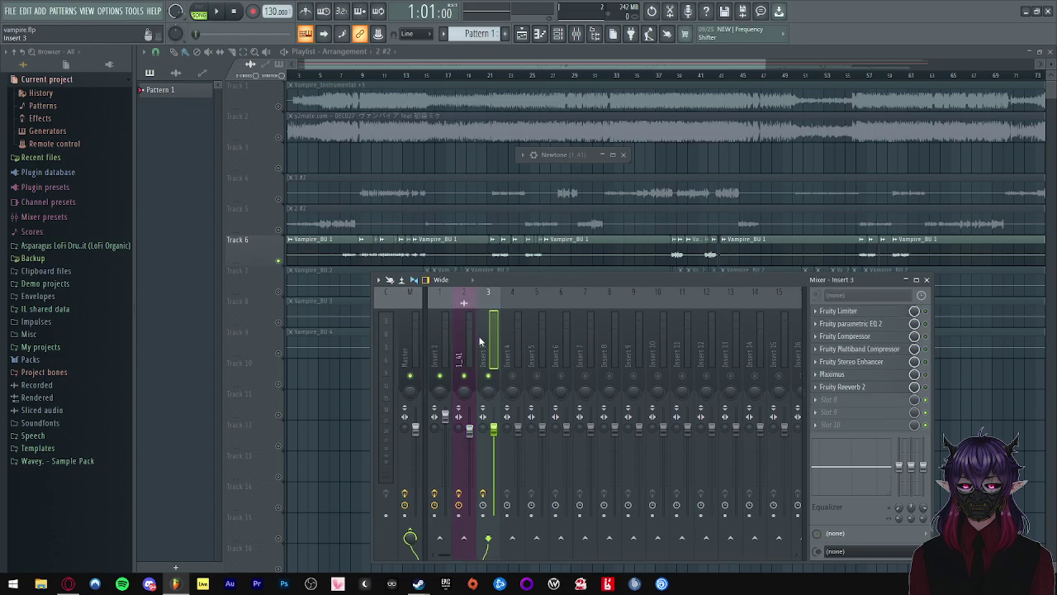
{"action": "left_click", "coordinate": [278, 261]}
{"action": "left_click", "coordinate": [278, 292]}
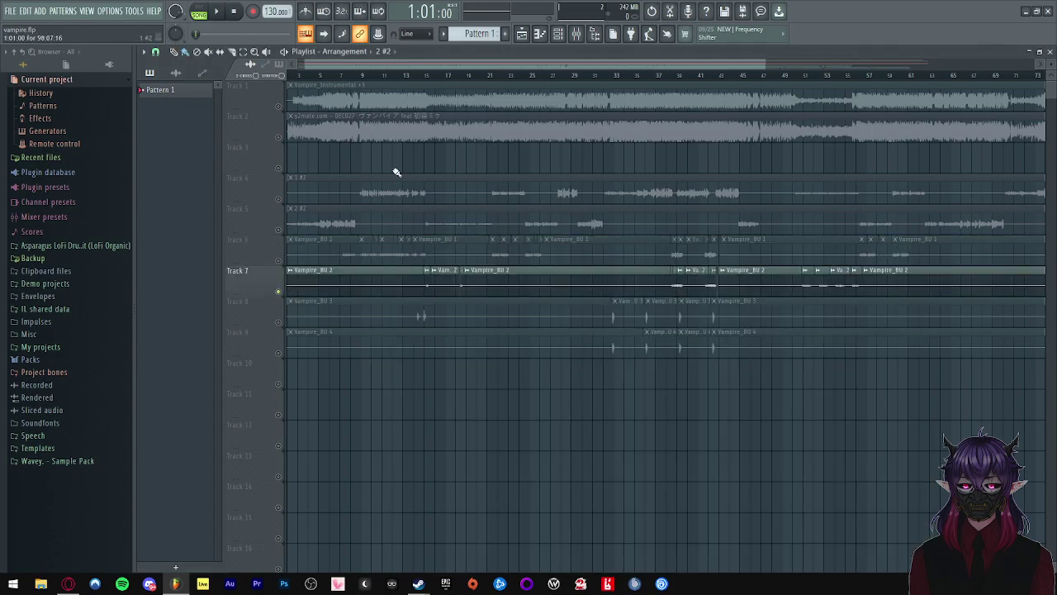
{"action": "left_click", "coordinate": [417, 75]}
{"action": "key", "text": "space"}
{"action": "left_click", "coordinate": [436, 75]}
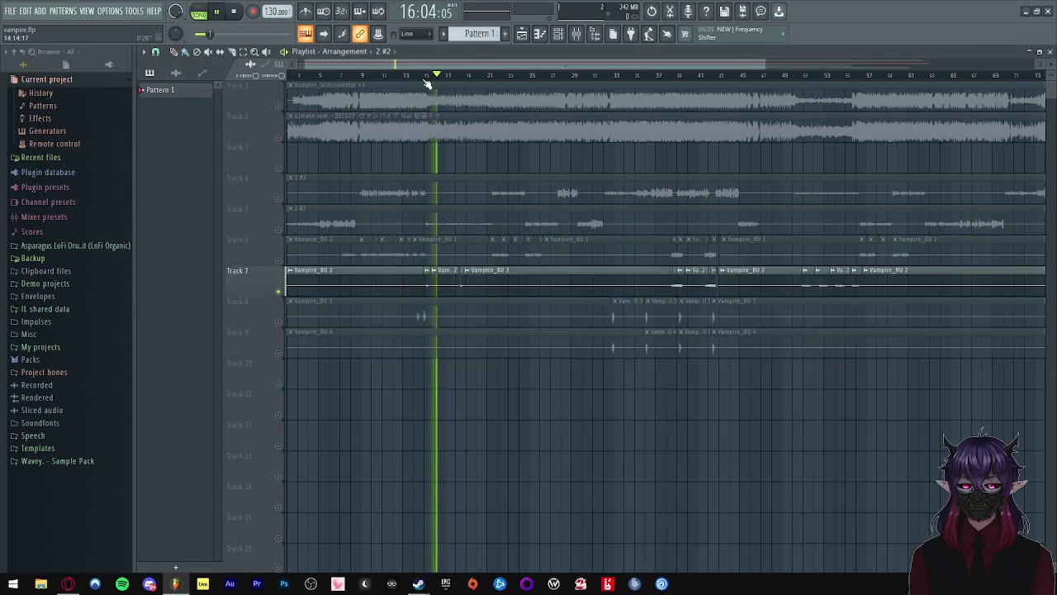
{"action": "key", "text": "space"}
{"action": "left_click", "coordinate": [10, 11]}
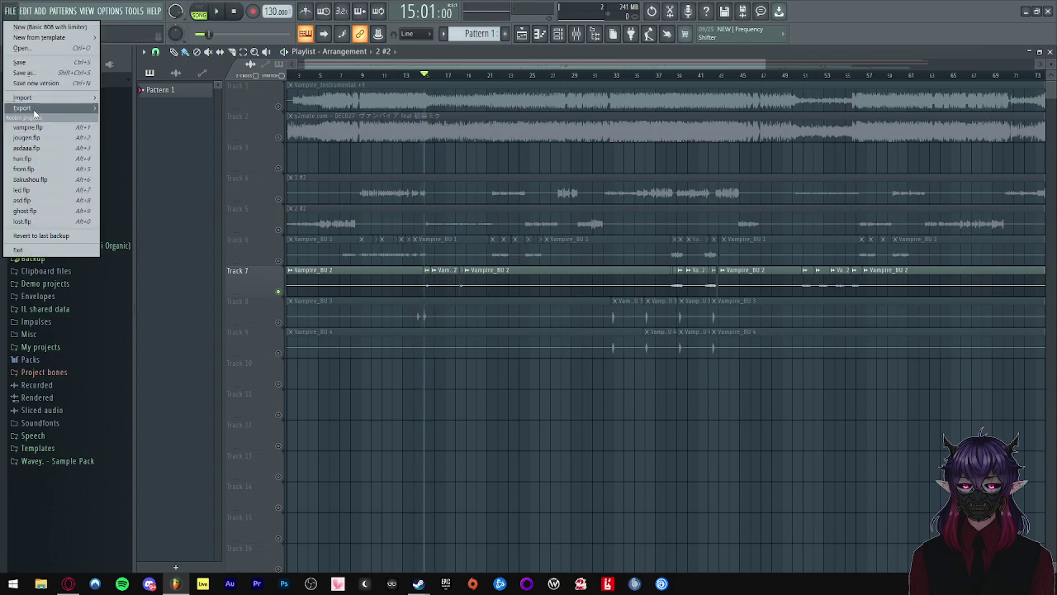
{"action": "mouse_move", "coordinate": [34, 109]}
{"action": "left_click", "coordinate": [124, 113]}
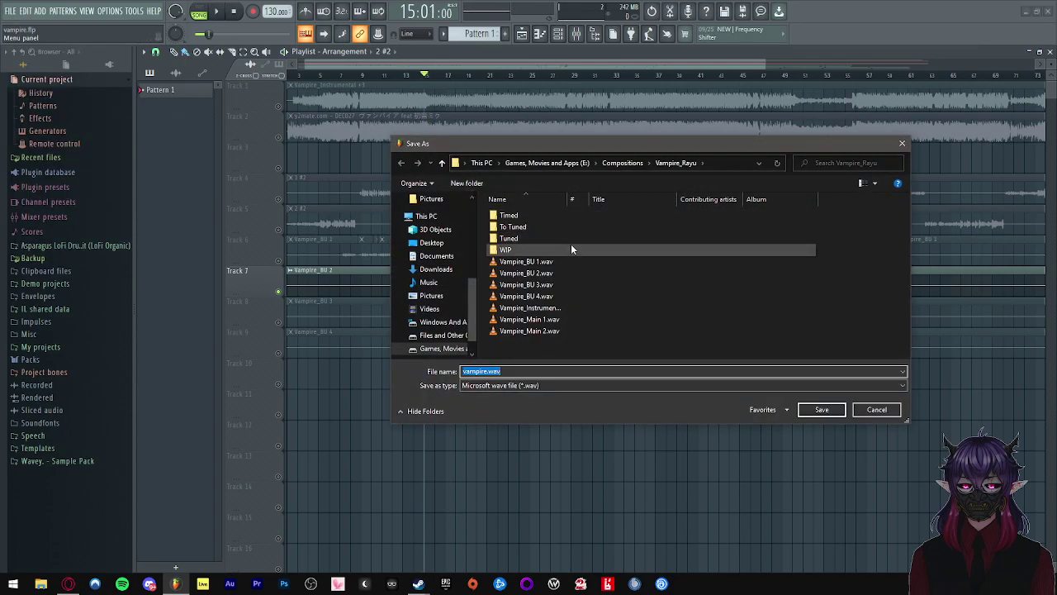
{"action": "double_click", "coordinate": [526, 216]}
{"action": "left_click", "coordinate": [822, 410]}
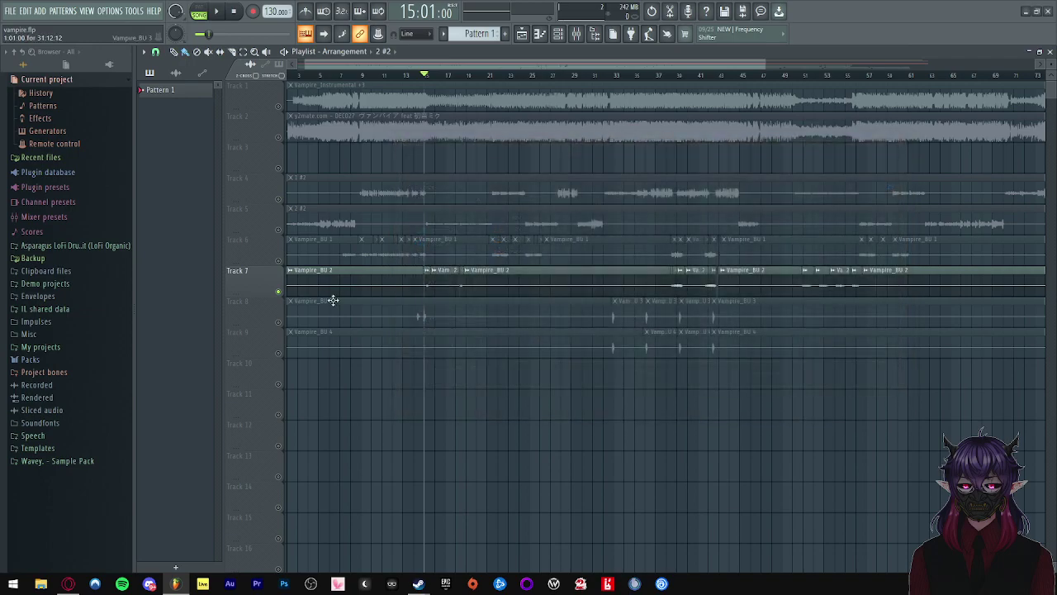
- Solo Track 8 with the Vampire_BU 3 clips and export it as Wave file 5 in the Timed folder
{"action": "left_click", "coordinate": [277, 322]}
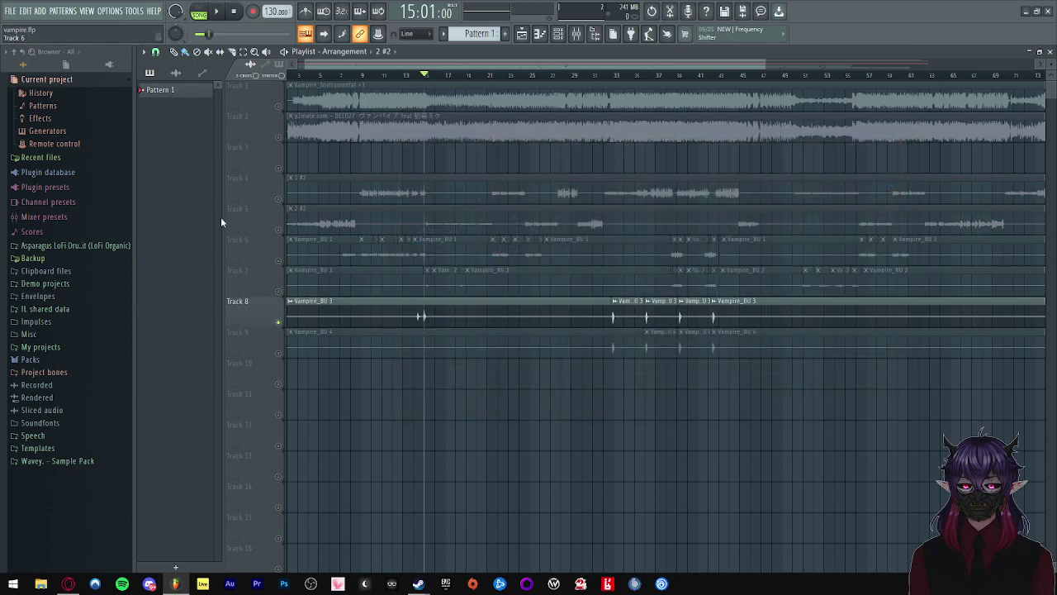
{"action": "left_click", "coordinate": [12, 11]}
{"action": "mouse_move", "coordinate": [40, 106]}
{"action": "left_click", "coordinate": [124, 109]}
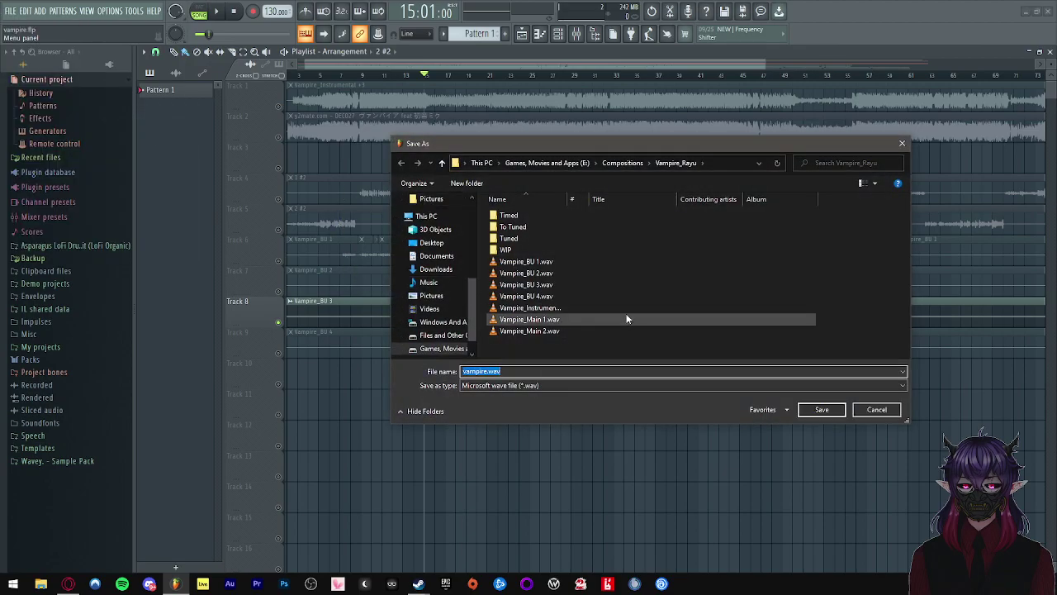
{"action": "double_click", "coordinate": [540, 215]}
{"action": "left_click", "coordinate": [513, 370]}
{"action": "type", "text": "6"}
{"action": "key", "text": "BackSpace"}
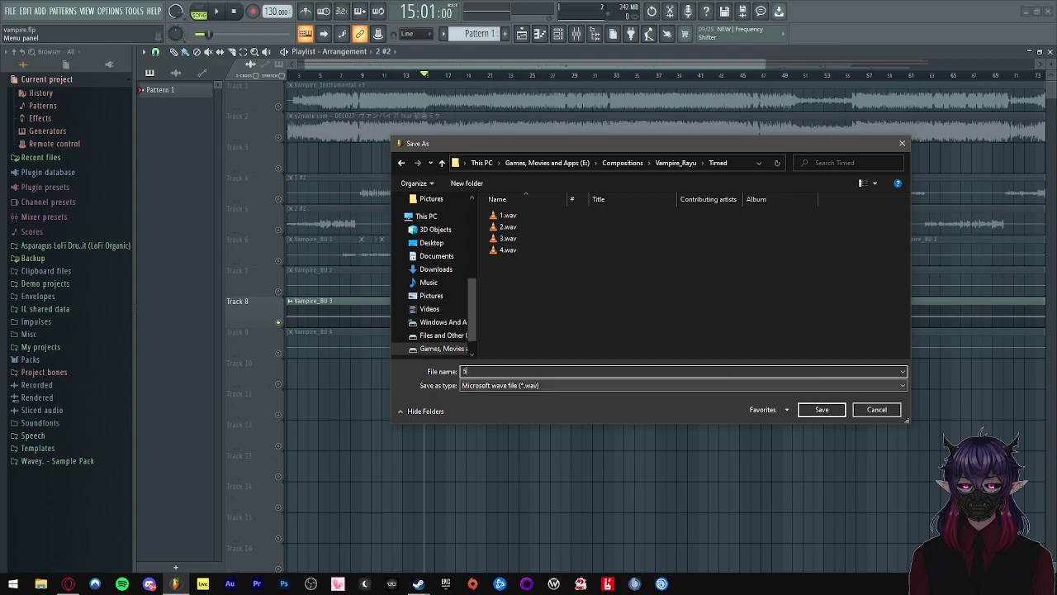
{"action": "type", "text": "5"}
{"action": "left_click", "coordinate": [822, 410]}
{"action": "left_click", "coordinate": [621, 442]}
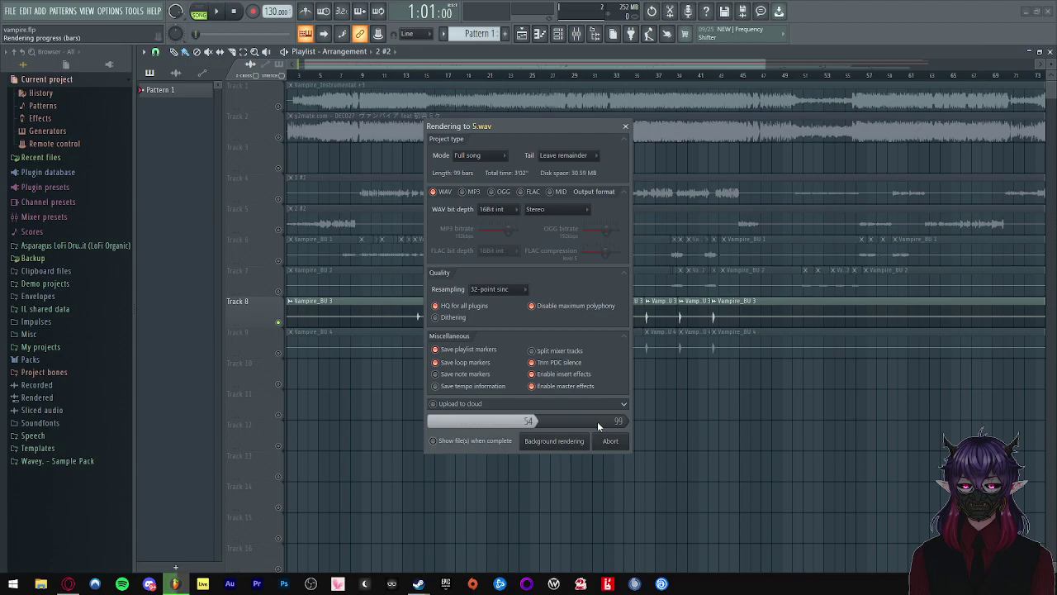
- Solo Track 9 with the Vampire_BU 4 clips and place the playhead at bar 33
{"action": "left_click", "coordinate": [376, 76]}
{"action": "left_click", "coordinate": [279, 322]}
{"action": "left_click", "coordinate": [278, 352]}
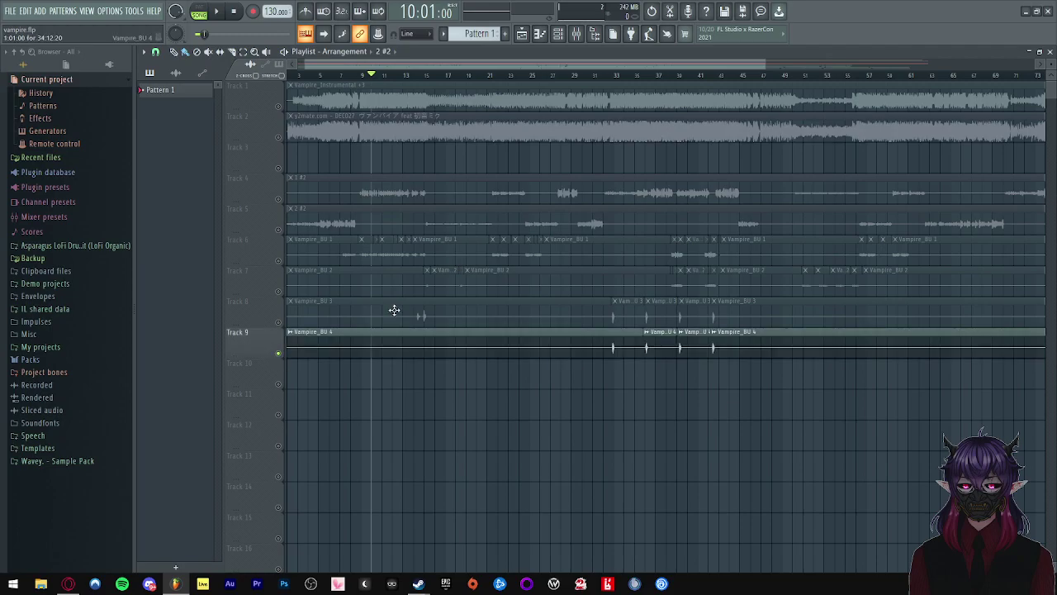
{"action": "left_click", "coordinate": [614, 76]}
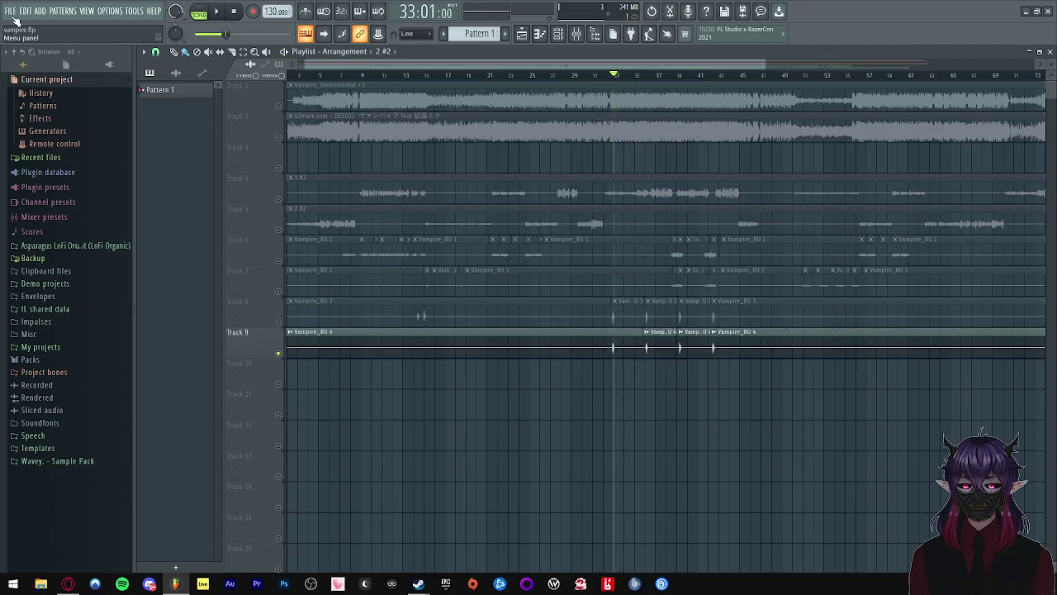
- Export the soloed Track 9 as Wave file 6 in the Timed folder
{"action": "left_click", "coordinate": [11, 10]}
{"action": "mouse_move", "coordinate": [25, 107]}
{"action": "left_click", "coordinate": [128, 116]}
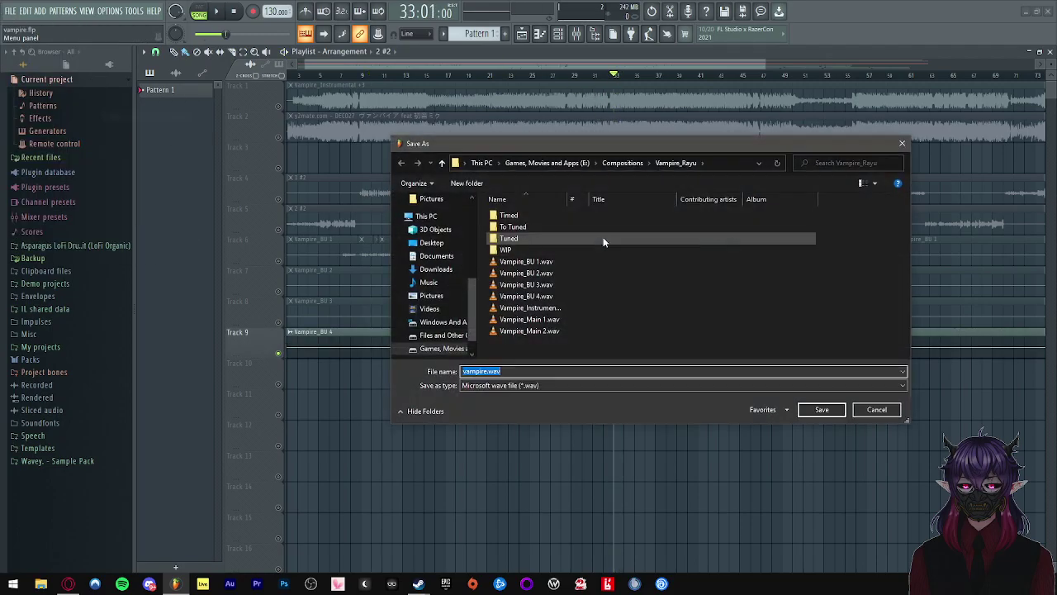
{"action": "double_click", "coordinate": [535, 215]}
{"action": "triple_click", "coordinate": [515, 371]}
{"action": "type", "text": "6"}
{"action": "left_click", "coordinate": [822, 411]}
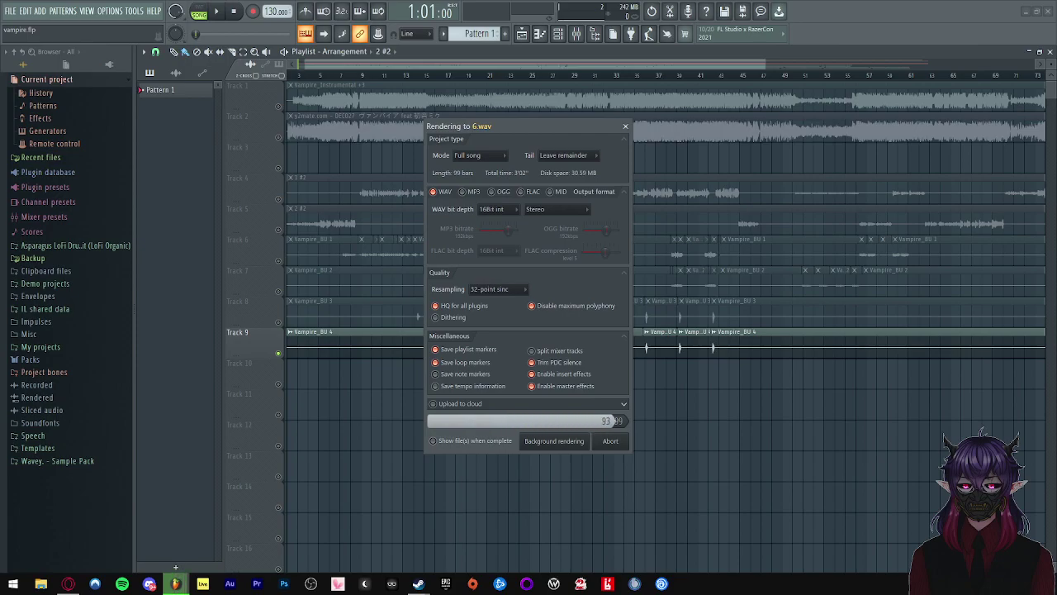
- Mute Track 9, and replace the Vampire_BU clips on Tracks 6 and 7 with the exported 3.wav and 4.wav at the song start
{"action": "left_click_drag", "start_coordinate": [357, 64], "coordinate": [337, 64]}
{"action": "left_click", "coordinate": [279, 352]}
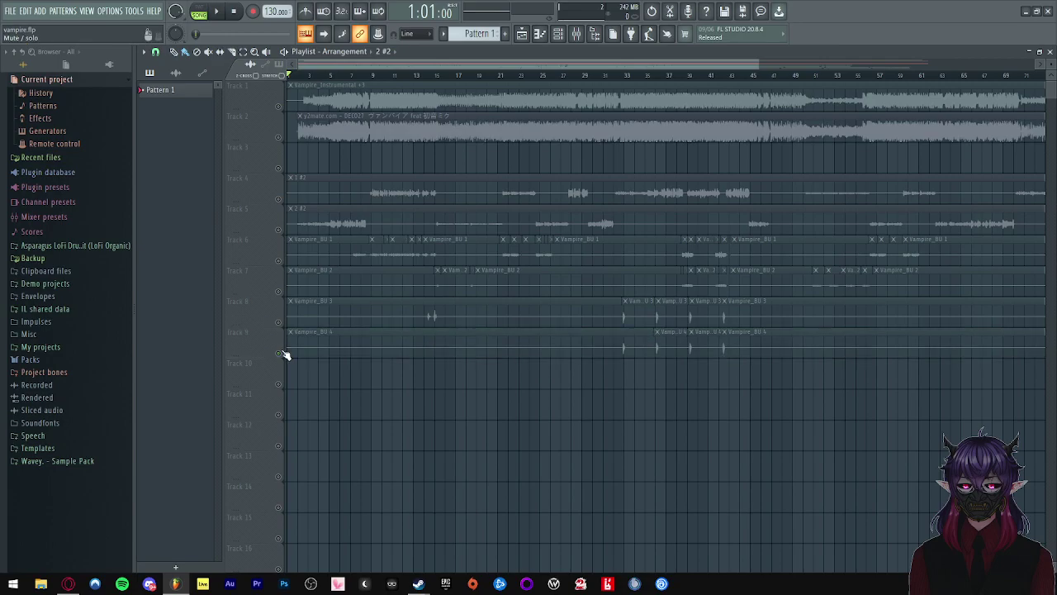
{"action": "scroll", "coordinate": [412, 295], "scroll_direction": "down", "scroll_amount": 2}
{"action": "mouse_move", "coordinate": [878, 246]}
{"action": "left_mouse_down"}
{"action": "mouse_move", "coordinate": [784, 254]}
{"action": "mouse_move", "coordinate": [413, 240]}
{"action": "left_mouse_up"}
{"action": "key", "text": "ctrl+z"}
{"action": "left_click_drag", "start_coordinate": [868, 250], "coordinate": [279, 257]}
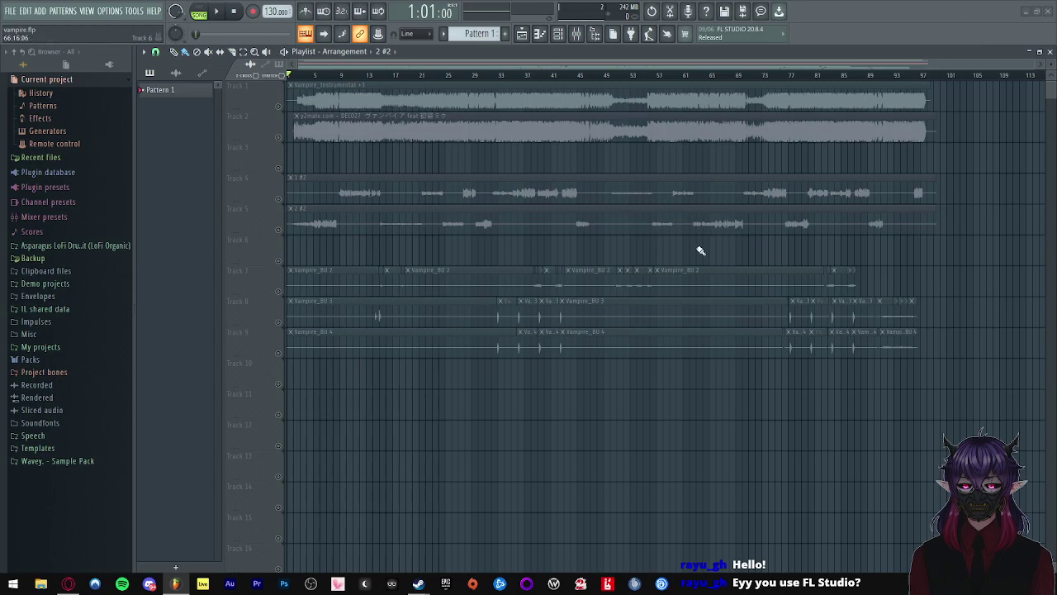
{"action": "left_click_drag", "start_coordinate": [373, 223], "coordinate": [373, 252]}
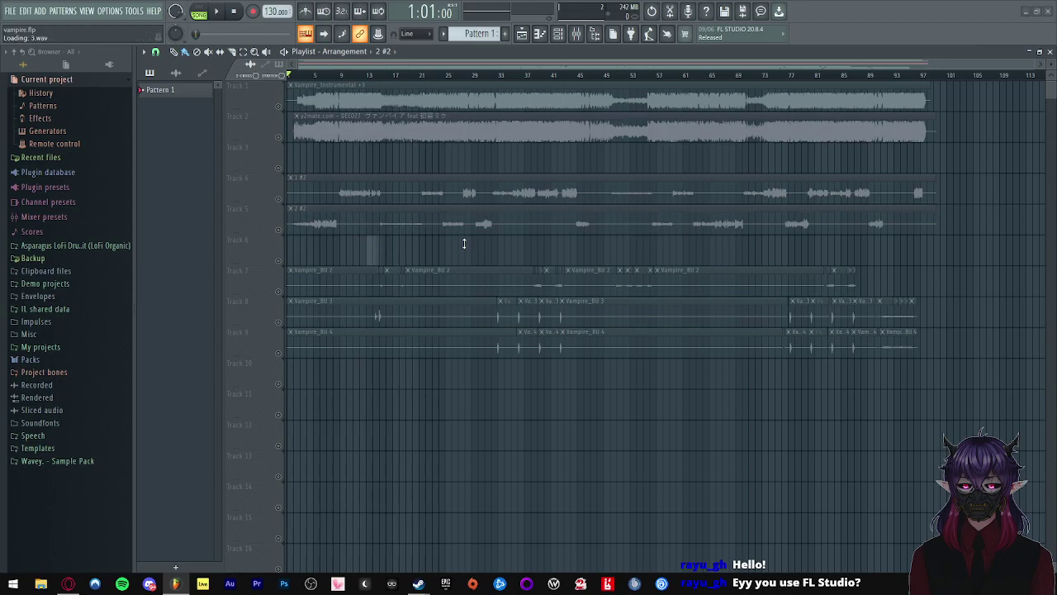
{"action": "mouse_move", "coordinate": [911, 291]}
{"action": "left_mouse_down"}
{"action": "mouse_move", "coordinate": [395, 284]}
{"action": "mouse_move", "coordinate": [346, 286]}
{"action": "mouse_move", "coordinate": [258, 318]}
{"action": "mouse_move", "coordinate": [339, 287]}
{"action": "left_mouse_up"}
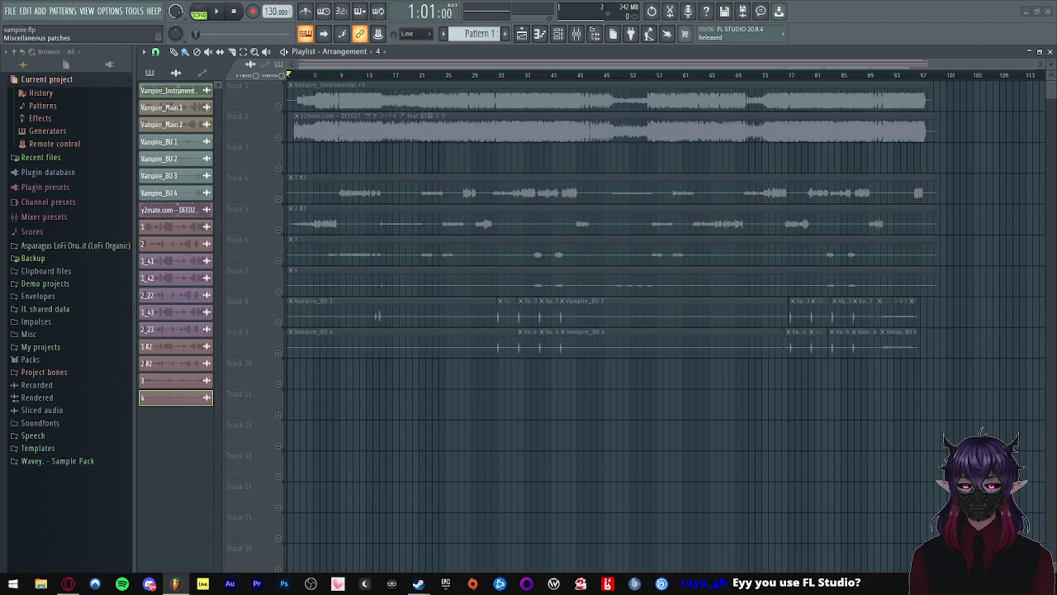
{"action": "left_click", "coordinate": [512, 263]}
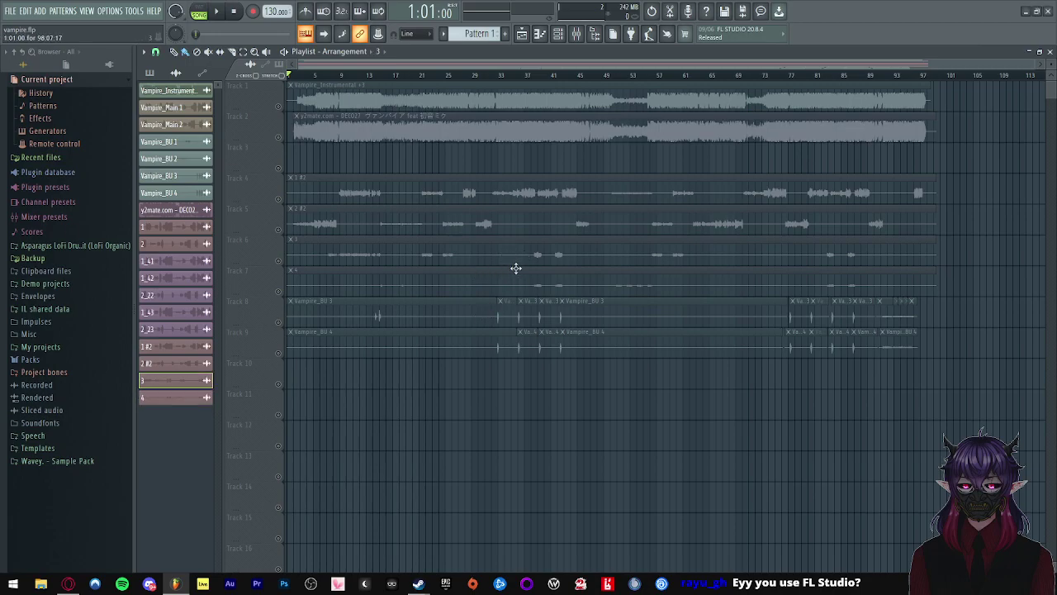
- Replace the Vampire_BU clips on Tracks 8 and 9 with the exported 5.wav and 6.wav, aligned to the song start
{"action": "left_click_drag", "start_coordinate": [940, 324], "coordinate": [426, 312]}
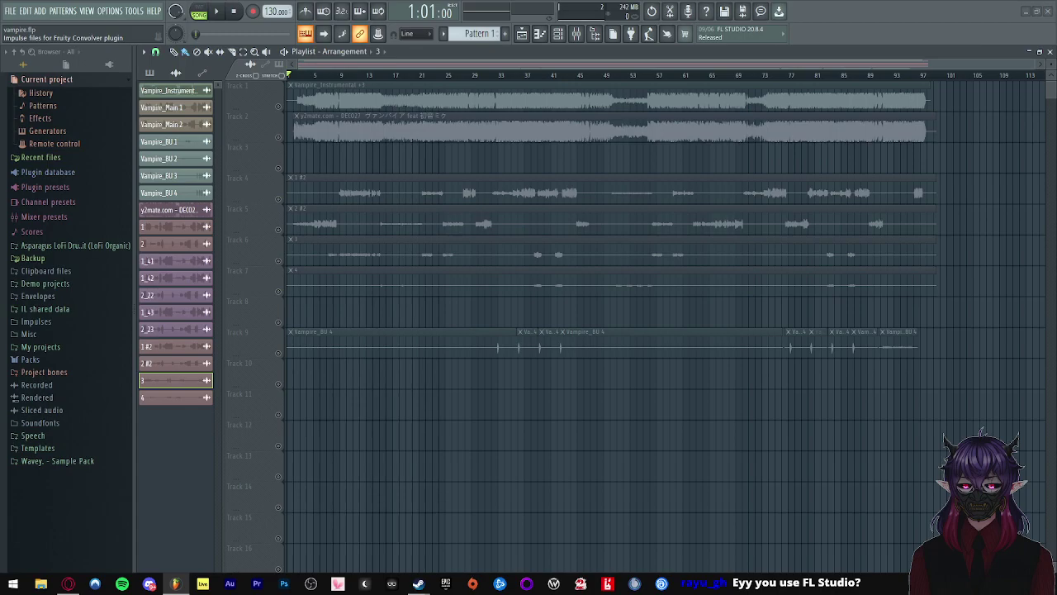
{"action": "left_click_drag", "start_coordinate": [437, 330], "coordinate": [408, 306]}
{"action": "left_click_drag", "start_coordinate": [547, 303], "coordinate": [320, 312]}
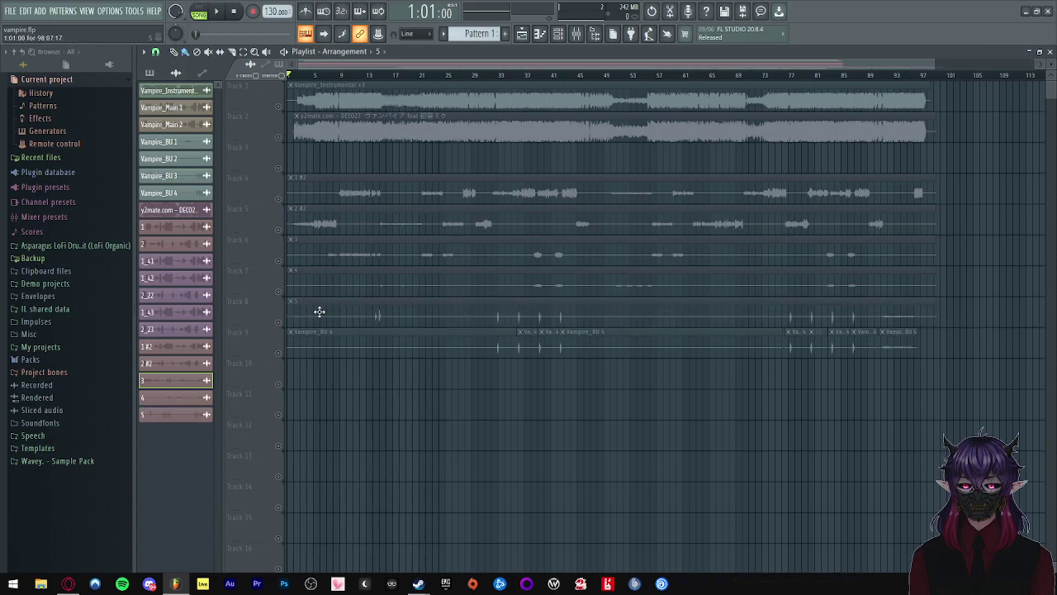
{"action": "mouse_move", "coordinate": [1003, 350]}
{"action": "left_mouse_down"}
{"action": "mouse_move", "coordinate": [746, 364]}
{"action": "mouse_move", "coordinate": [543, 347]}
{"action": "mouse_move", "coordinate": [419, 350]}
{"action": "mouse_move", "coordinate": [881, 358]}
{"action": "left_mouse_up"}
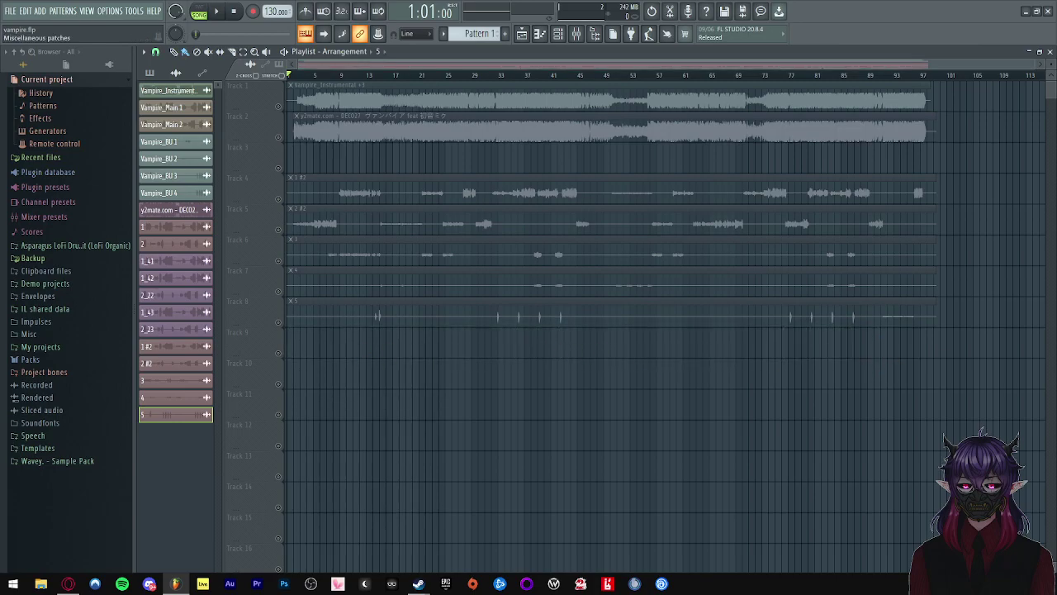
{"action": "left_click_drag", "start_coordinate": [7, 335], "coordinate": [317, 343]}
{"action": "left_click_drag", "start_coordinate": [480, 344], "coordinate": [306, 346]}
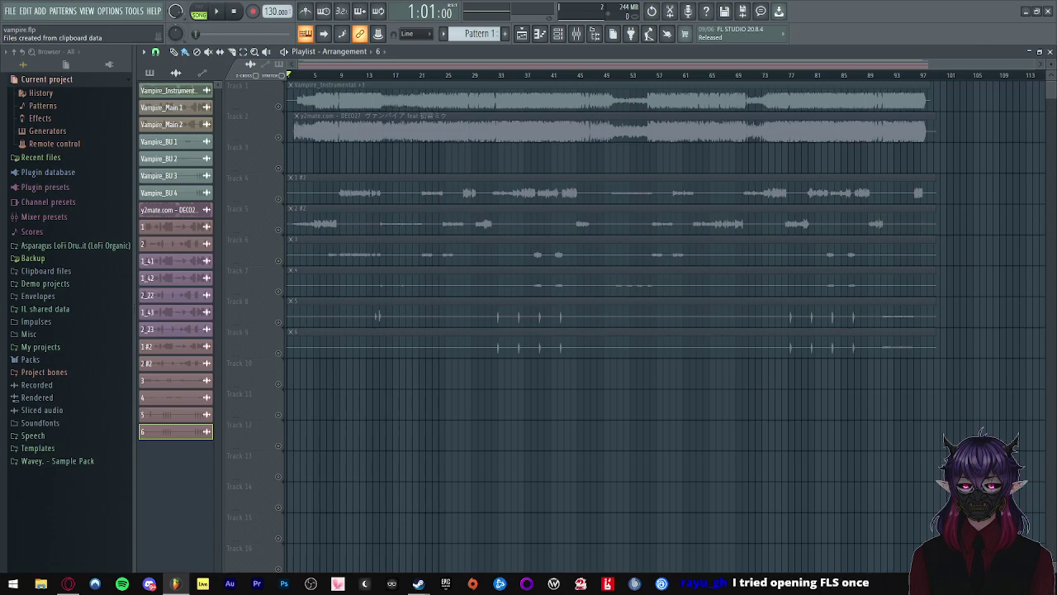
{"action": "left_click", "coordinate": [366, 311]}
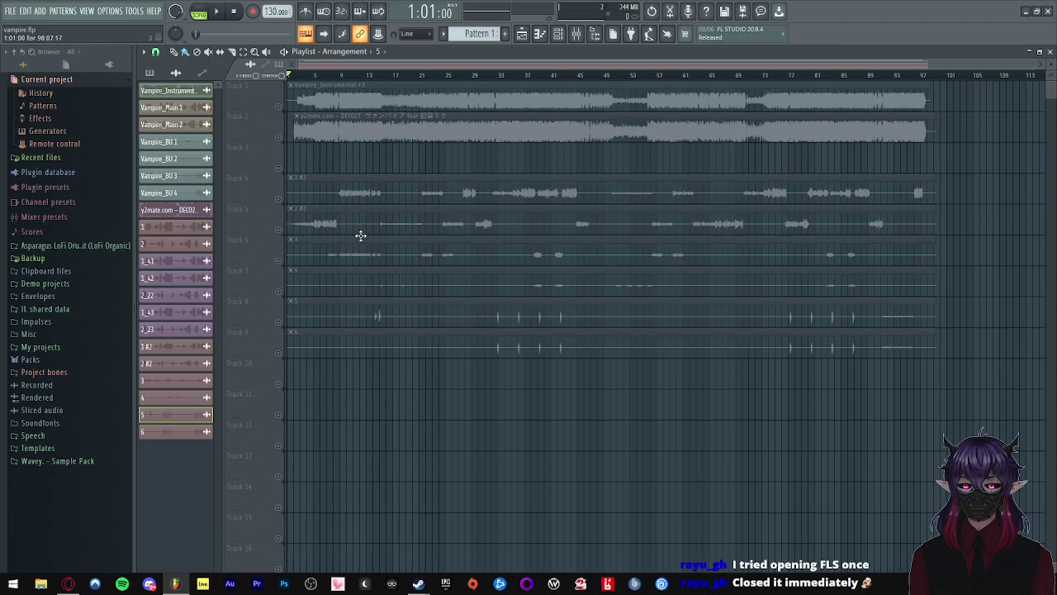
- Play briefly from bar 3, stop playback, and unmute Tracks 4, 5 and 6
{"action": "scroll", "coordinate": [361, 235], "scroll_direction": "up", "scroll_amount": 3}
{"action": "left_click_drag", "start_coordinate": [405, 65], "coordinate": [280, 57]}
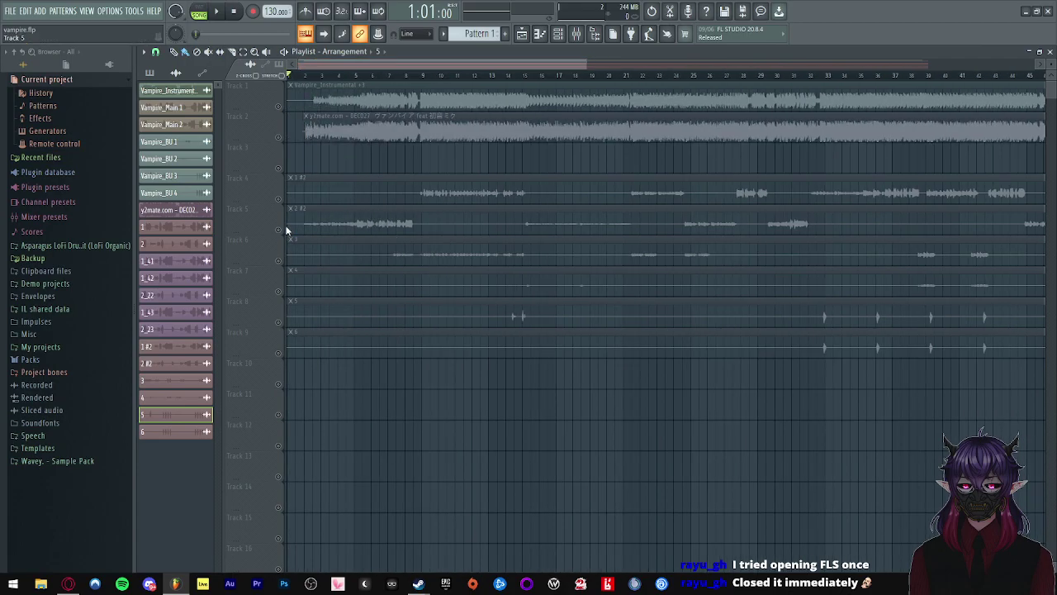
{"action": "left_click", "coordinate": [323, 76]}
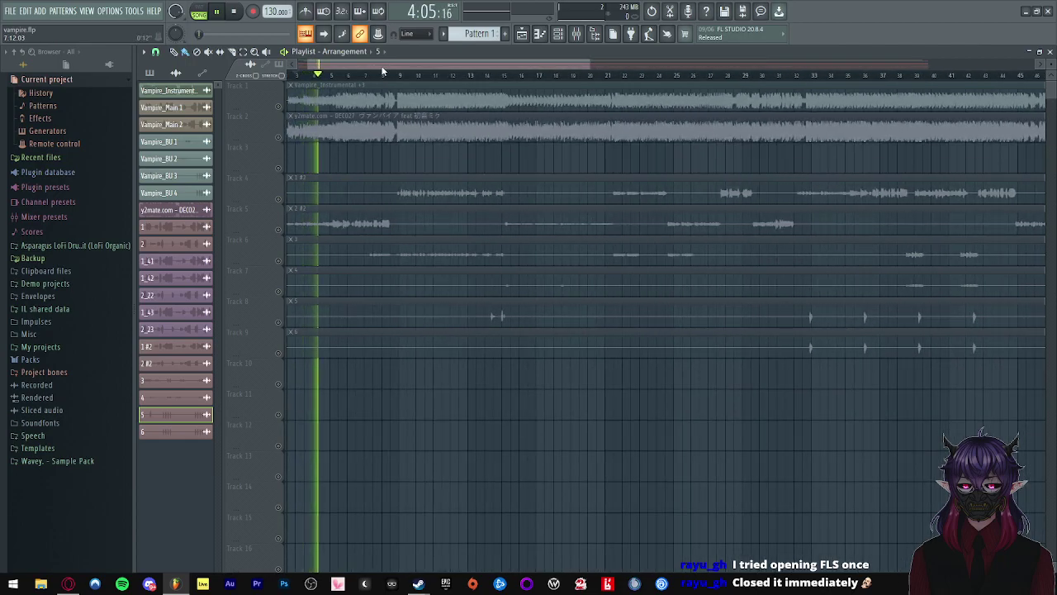
{"action": "key", "text": "space"}
{"action": "left_click", "coordinate": [280, 199]}
{"action": "left_click", "coordinate": [279, 230]}
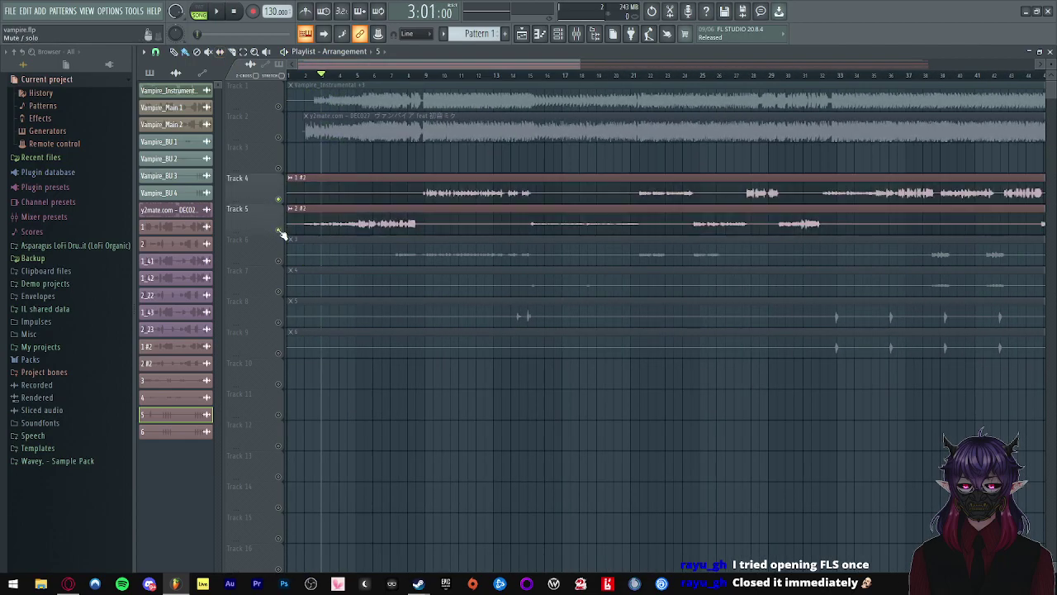
{"action": "left_click", "coordinate": [279, 260]}
{"action": "left_click", "coordinate": [280, 261]}
{"action": "scroll", "coordinate": [279, 250], "scroll_direction": "down", "scroll_amount": 2}
{"action": "left_click", "coordinate": [279, 260]}
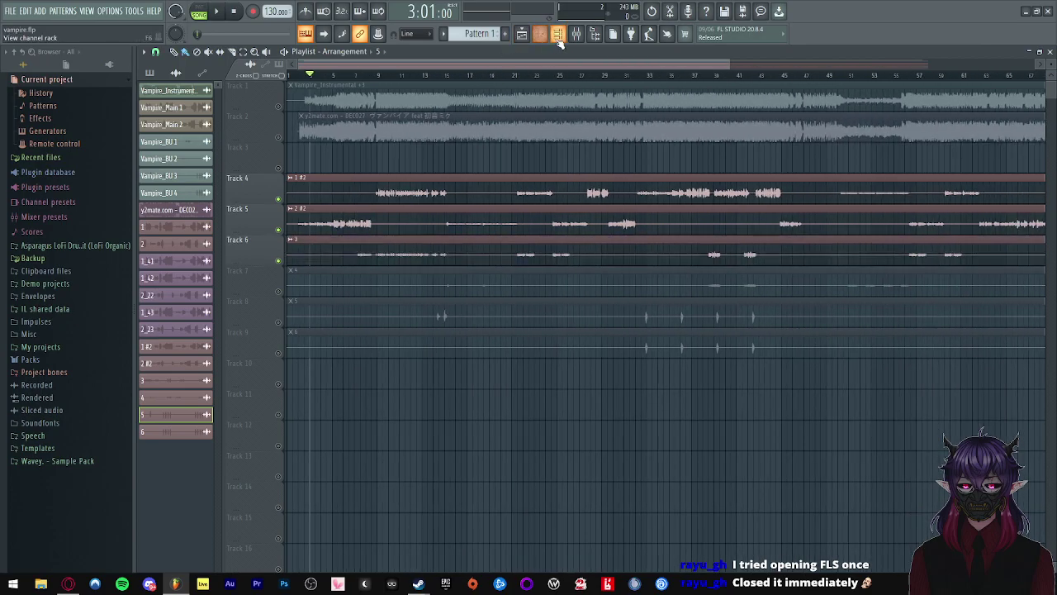
- Add Newtone to the first empty effect slot of mixer Insert 3
{"action": "key", "text": "F9"}
{"action": "left_click", "coordinate": [487, 366]}
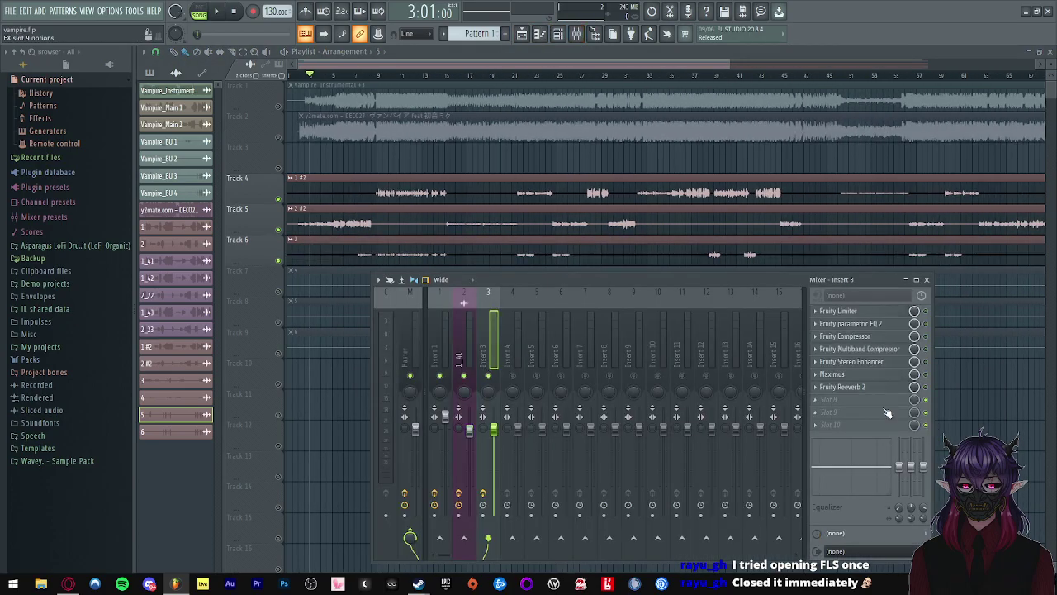
{"action": "left_click", "coordinate": [823, 408]}
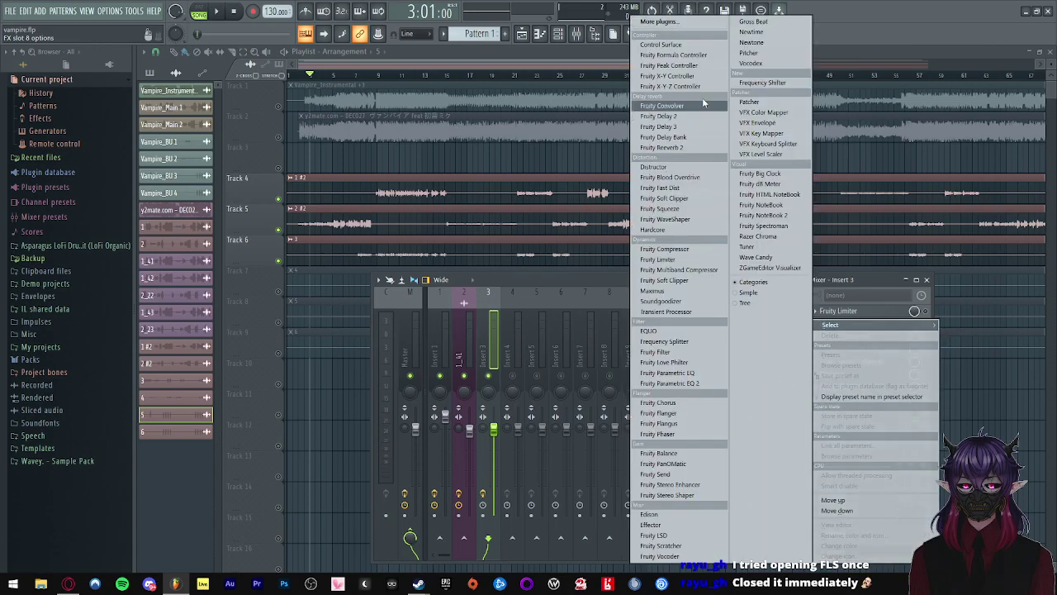
{"action": "left_click", "coordinate": [766, 44]}
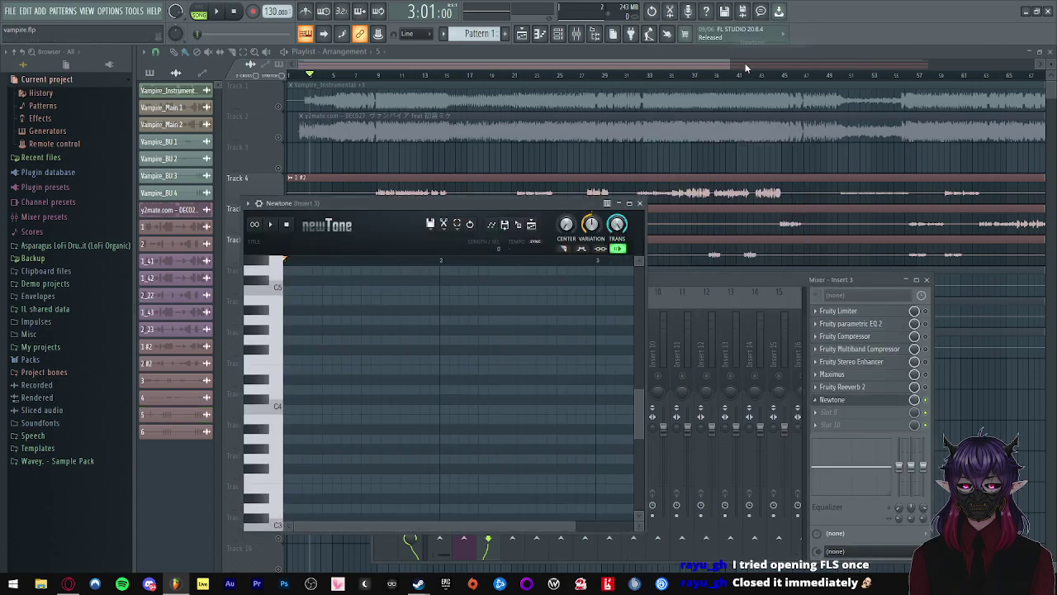
{"action": "left_click_drag", "start_coordinate": [528, 208], "coordinate": [543, 180]}
- Move Newtone up the Insert 3 effects chain to the first slot, above Fruity Limiter
{"action": "left_click", "coordinate": [814, 409]}
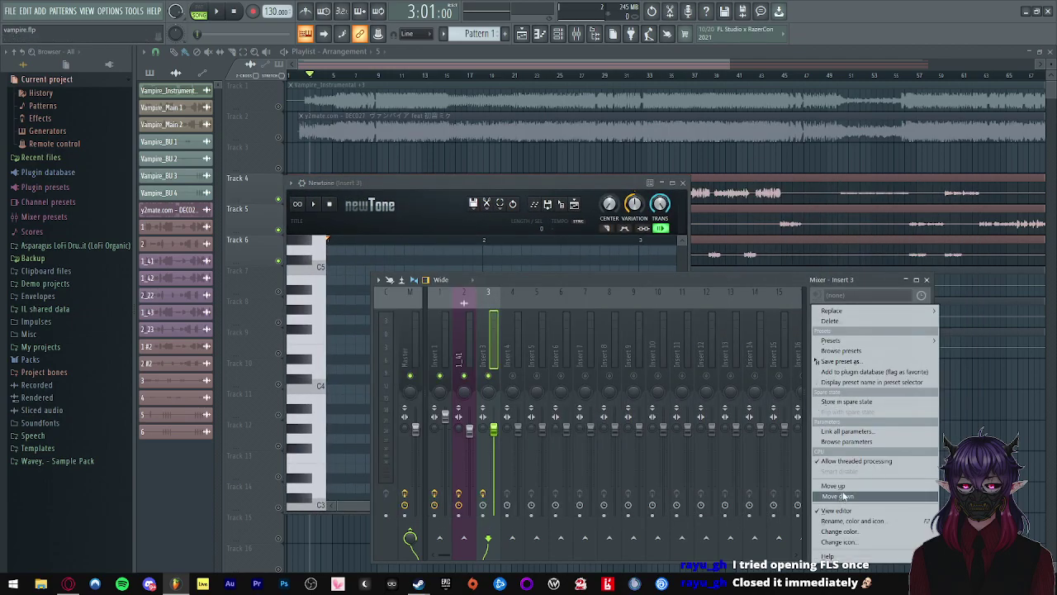
{"action": "left_click", "coordinate": [821, 403]}
{"action": "left_click", "coordinate": [820, 388]}
{"action": "left_click", "coordinate": [822, 385]}
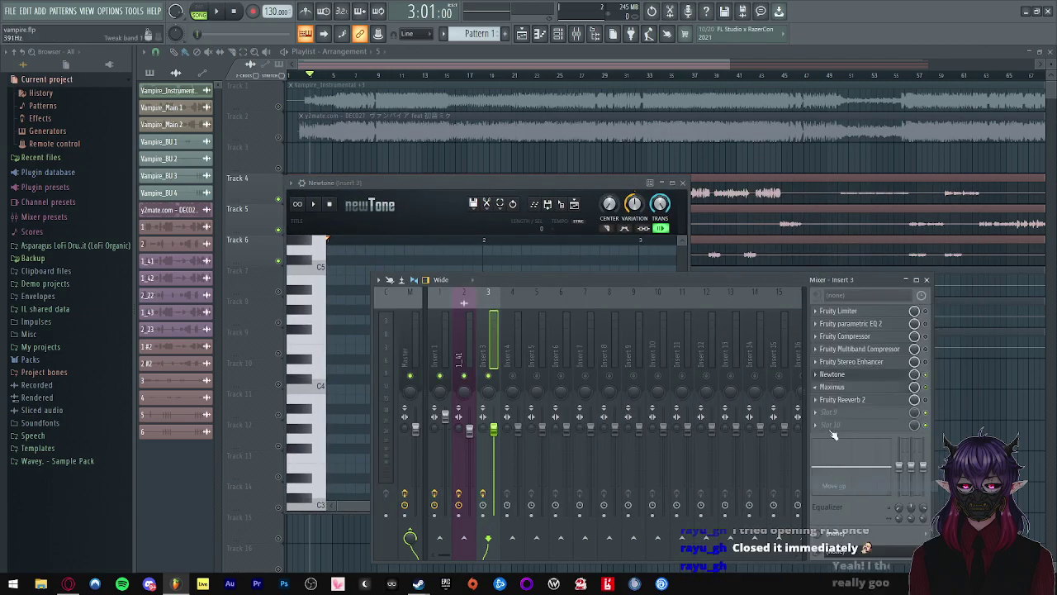
{"action": "left_click", "coordinate": [820, 382]}
{"action": "left_click", "coordinate": [832, 486]}
{"action": "left_click", "coordinate": [818, 365]}
{"action": "left_click", "coordinate": [832, 486]}
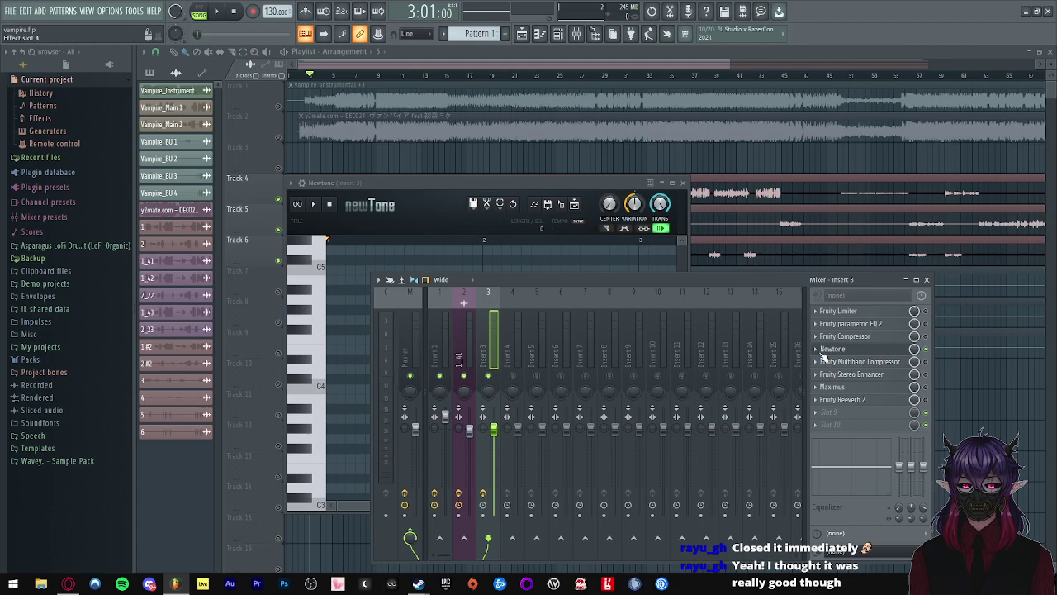
{"action": "left_click", "coordinate": [819, 356]}
{"action": "left_click", "coordinate": [833, 486]}
{"action": "left_click", "coordinate": [818, 340]}
{"action": "left_click", "coordinate": [850, 482]}
{"action": "left_click", "coordinate": [815, 323]}
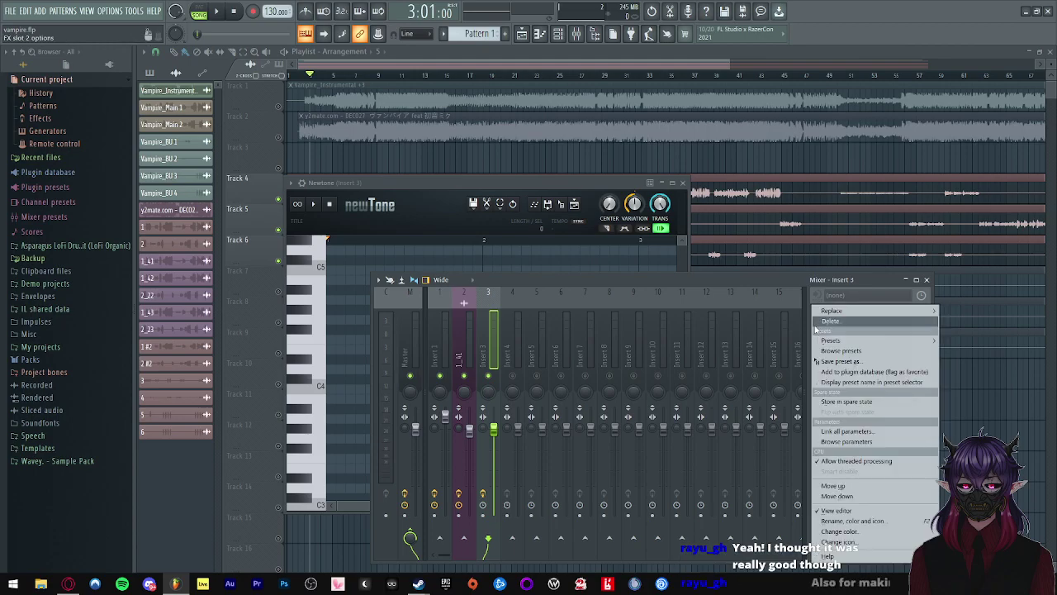
{"action": "left_click", "coordinate": [854, 486]}
- Arrange the Newtone editor over the upper playlist tracks and the mixer below it, keeping Track 6's clip reachable
{"action": "left_click_drag", "start_coordinate": [561, 196], "coordinate": [475, 146]}
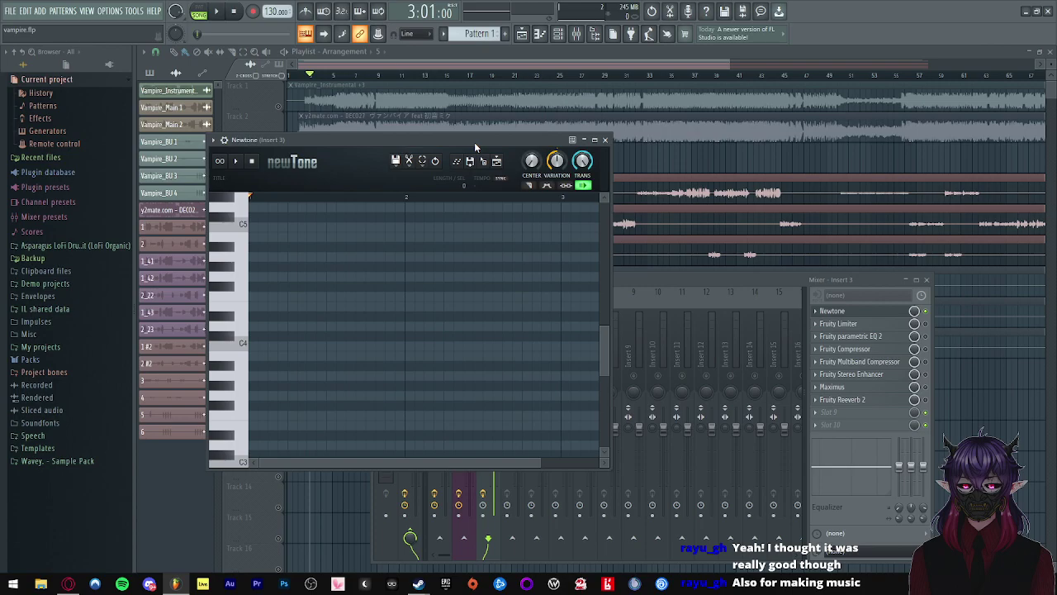
{"action": "left_click_drag", "start_coordinate": [475, 147], "coordinate": [522, 108]}
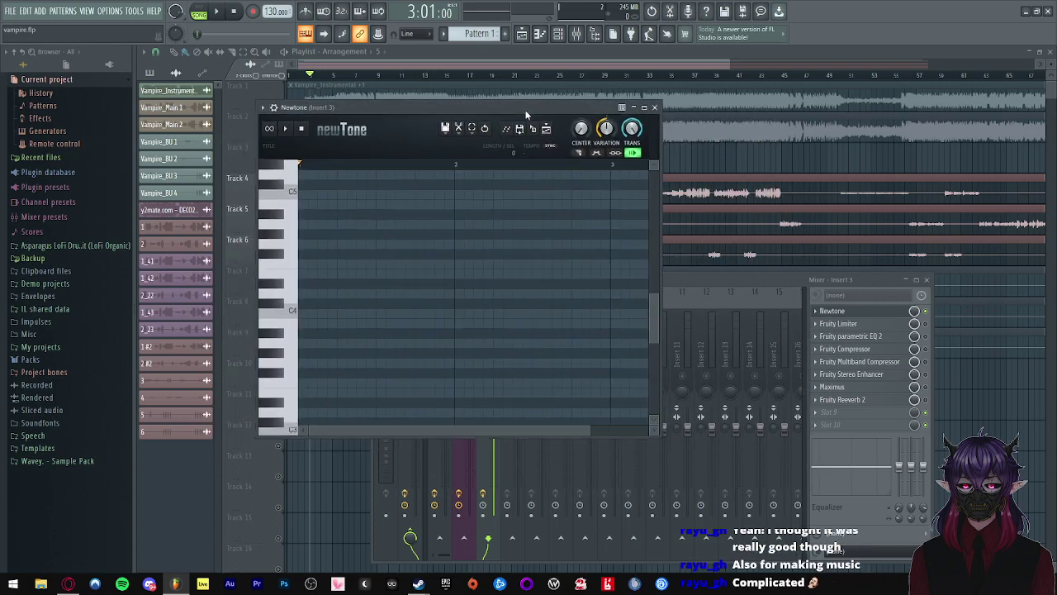
{"action": "left_click", "coordinate": [720, 282]}
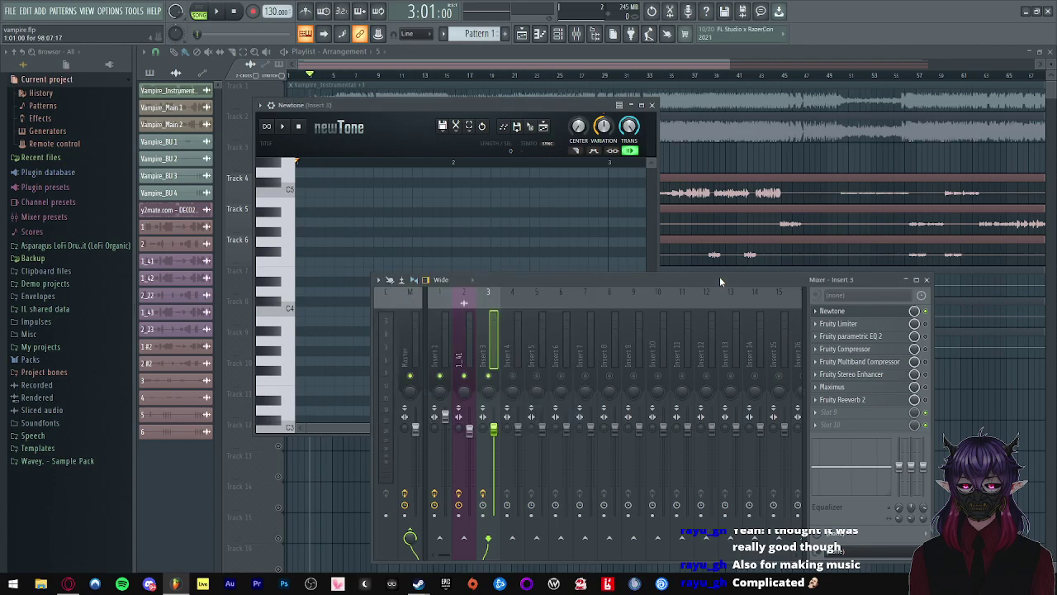
{"action": "left_click", "coordinate": [859, 311]}
{"action": "left_click", "coordinate": [860, 312]}
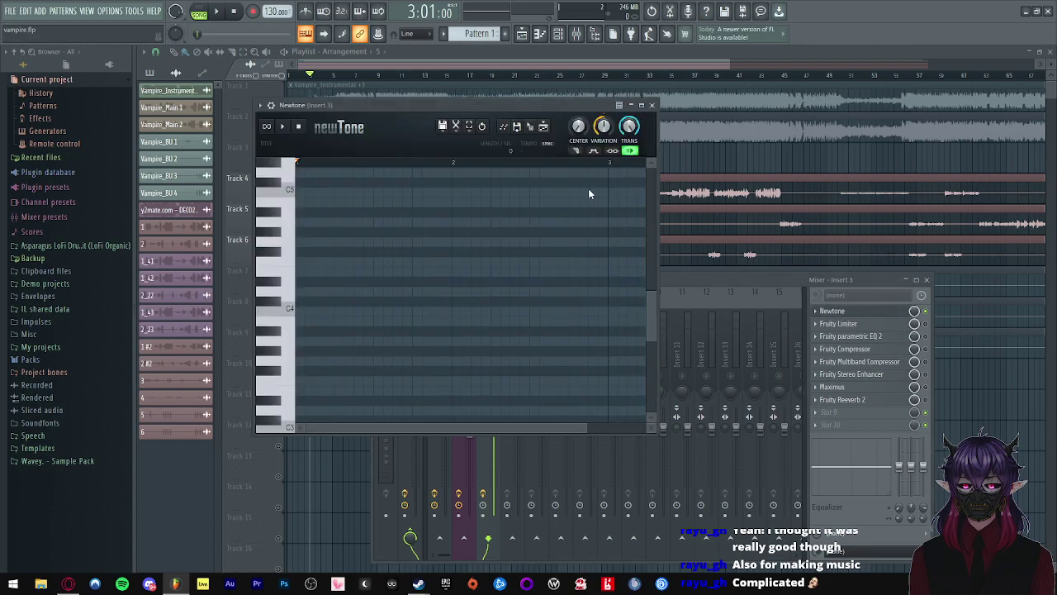
{"action": "left_click_drag", "start_coordinate": [757, 292], "coordinate": [786, 216]}
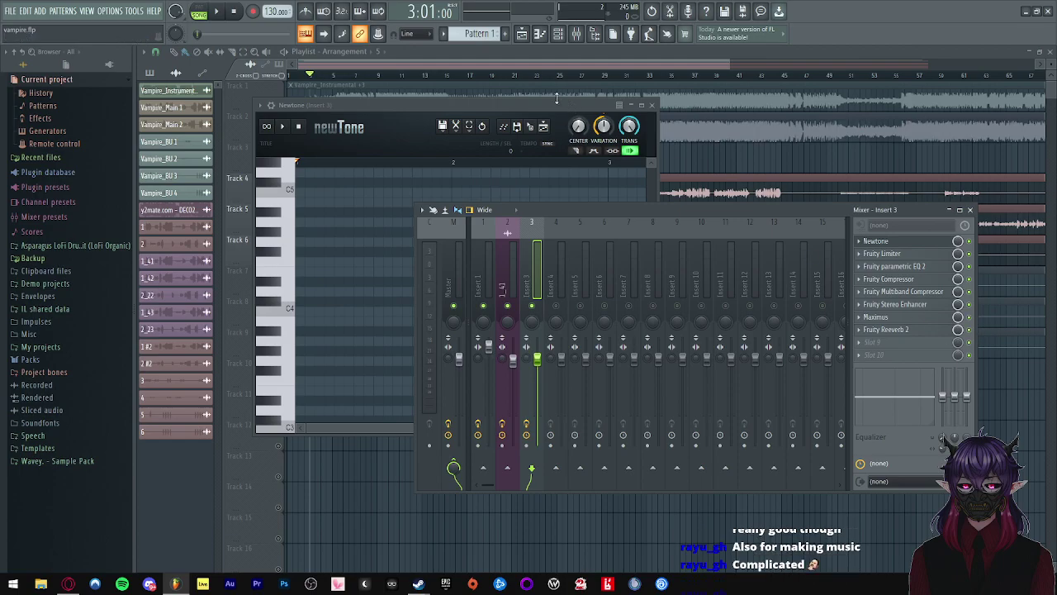
{"action": "left_click_drag", "start_coordinate": [715, 213], "coordinate": [752, 410]}
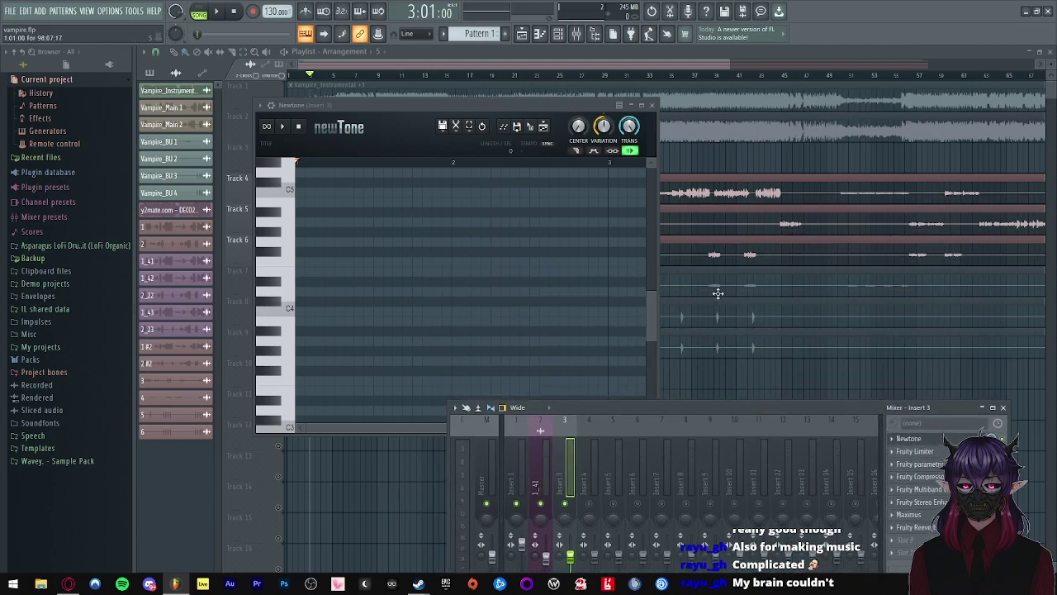
- Open the channel settings of audio clip 3 on Track 6, and bring up the mixer and the Newtone editor on Insert 3
{"action": "double_click", "coordinate": [706, 261]}
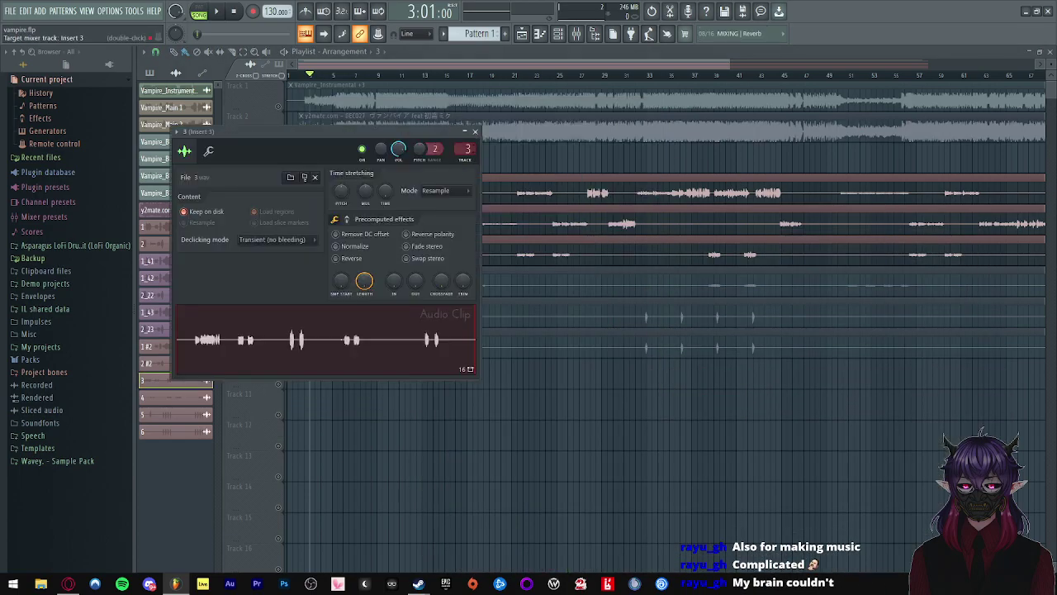
{"action": "left_click", "coordinate": [475, 133]}
{"action": "left_click", "coordinate": [576, 38]}
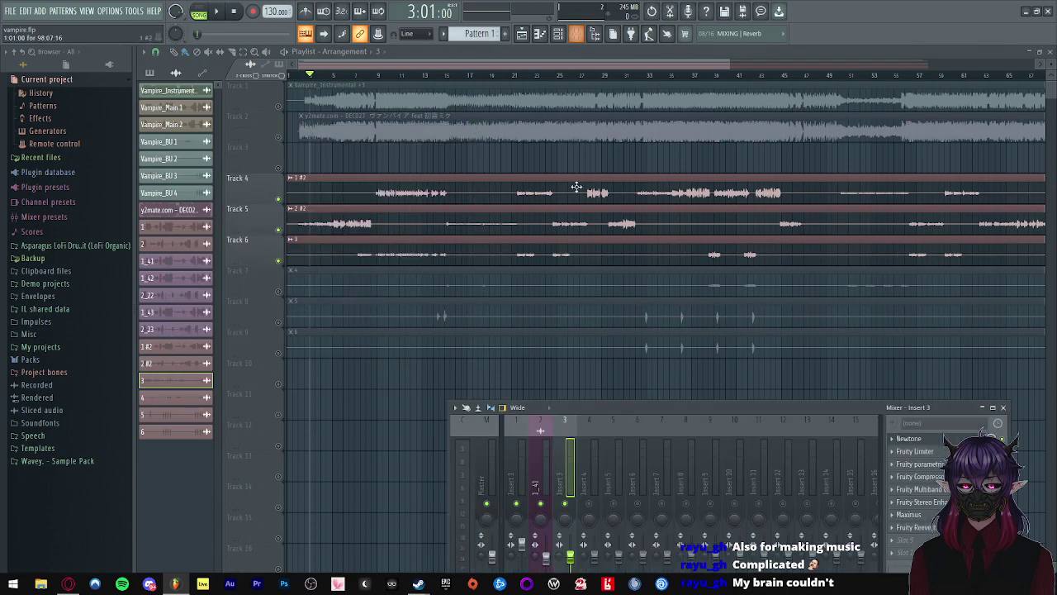
{"action": "double_click", "coordinate": [501, 253]}
{"action": "left_click", "coordinate": [576, 34]}
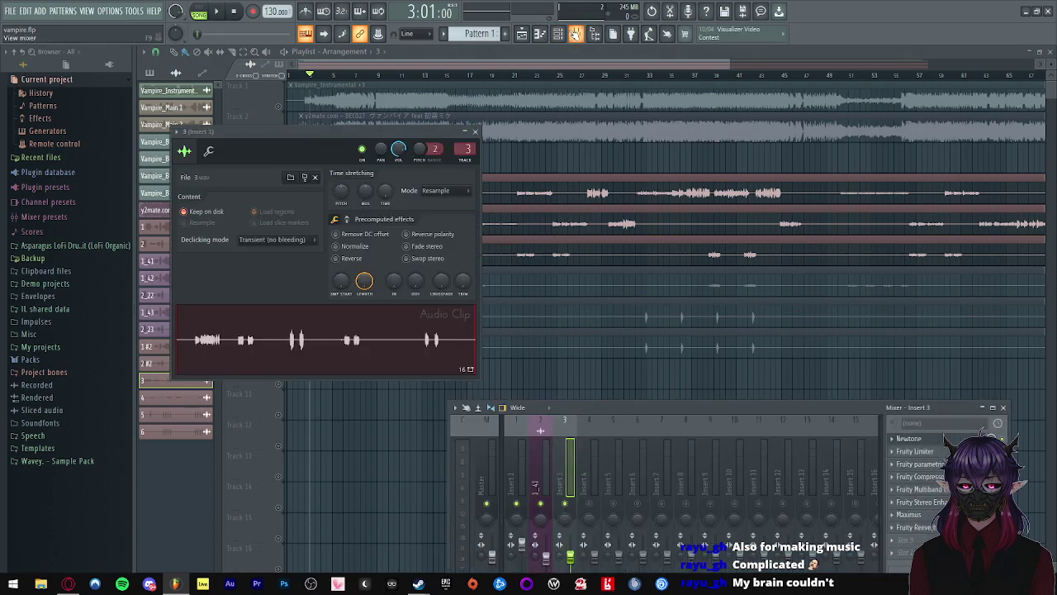
{"action": "left_click", "coordinate": [936, 442]}
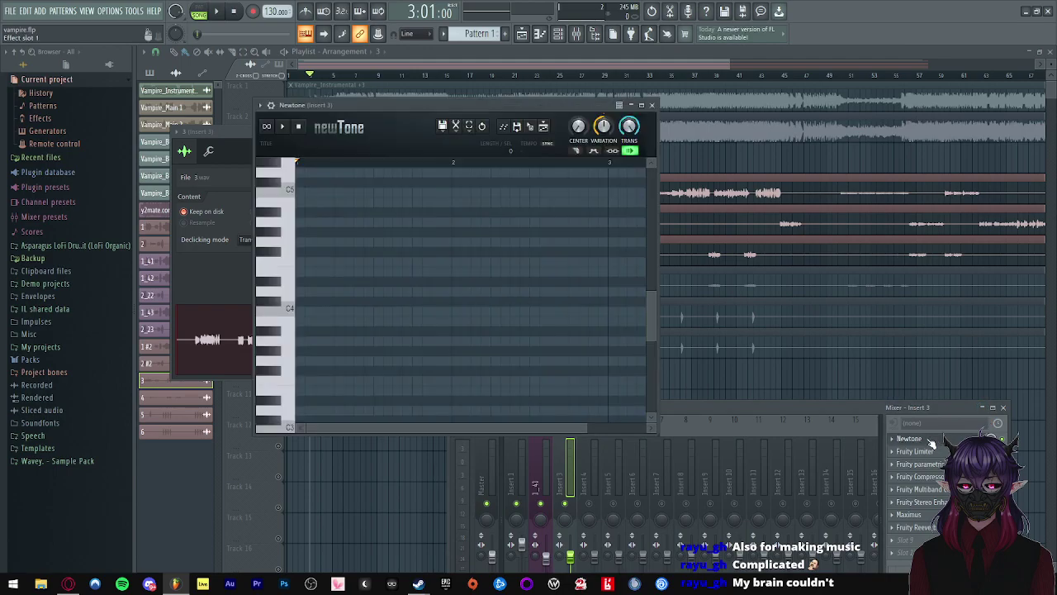
- Load audio clip 3's waveform from its channel settings into Newtone for analysis, and maximize the Newtone editor
{"action": "left_click_drag", "start_coordinate": [369, 106], "coordinate": [622, 97]}
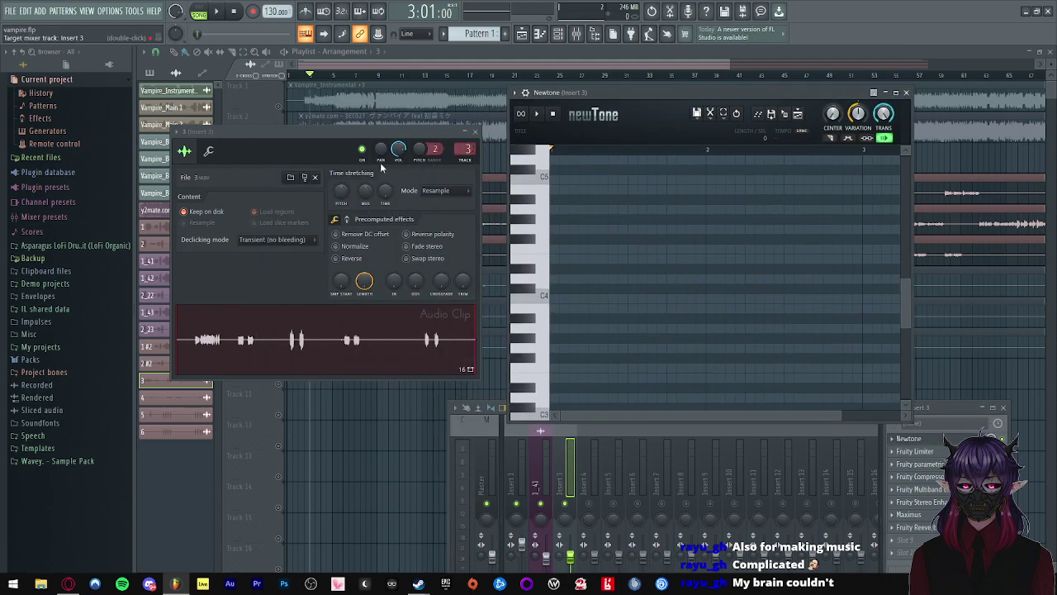
{"action": "left_click_drag", "start_coordinate": [331, 352], "coordinate": [689, 264]}
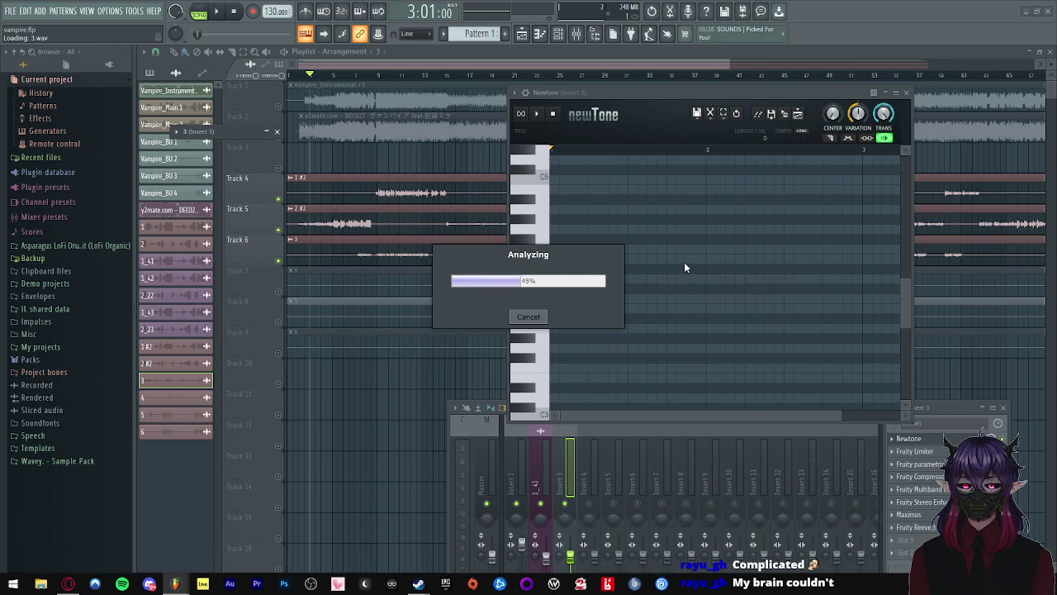
{"action": "left_click", "coordinate": [902, 94]}
{"action": "scroll", "coordinate": [445, 238], "scroll_direction": "down", "scroll_amount": 5}
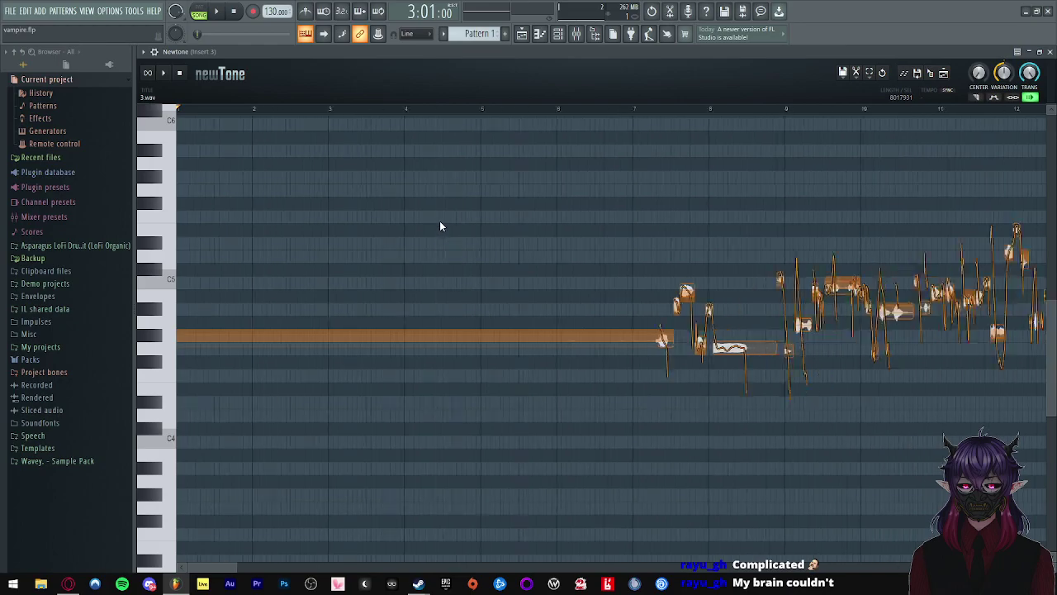
- Center the first sung note after bar 7 on its semitone and reduce its pitch variation
{"action": "left_click", "coordinate": [340, 308]}
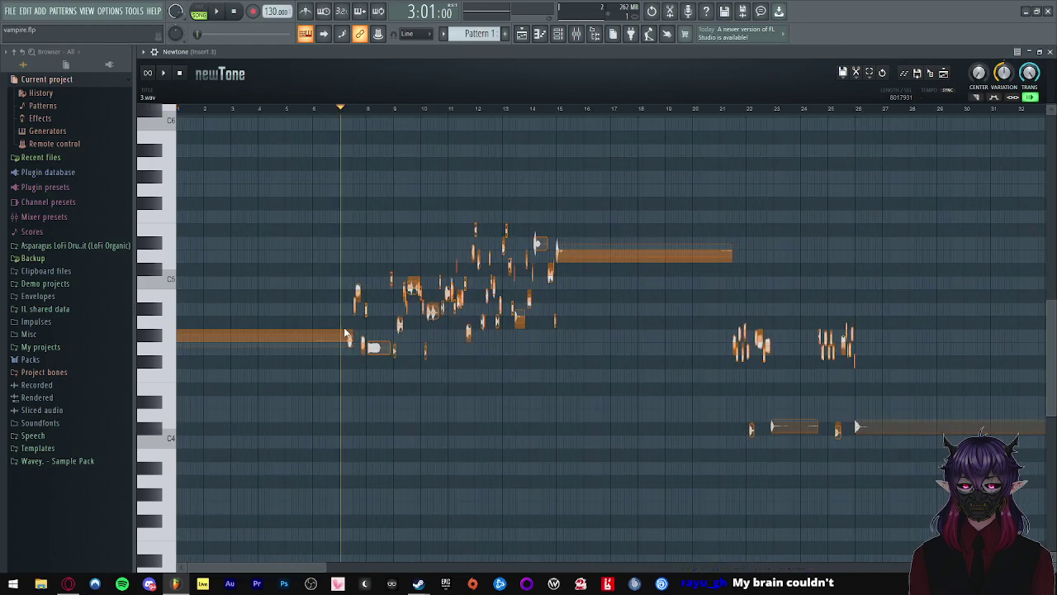
{"action": "scroll", "coordinate": [341, 302], "scroll_direction": "up", "scroll_amount": 3}
{"action": "scroll", "coordinate": [362, 346], "scroll_direction": "up", "scroll_amount": 1}
{"action": "scroll", "coordinate": [362, 397], "scroll_direction": "up", "scroll_amount": 3}
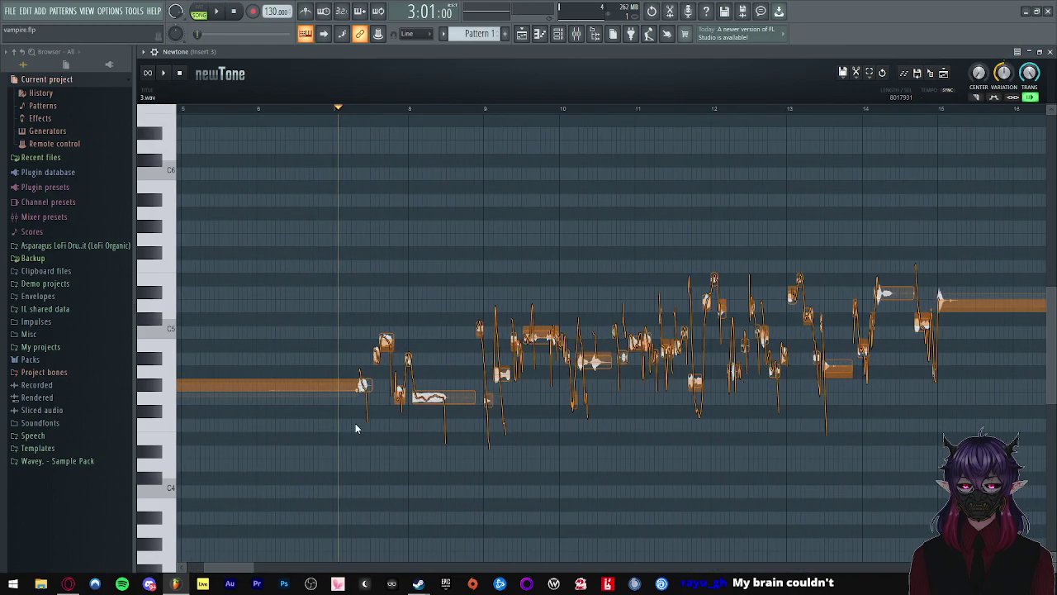
{"action": "scroll", "coordinate": [370, 399], "scroll_direction": "up", "scroll_amount": 2}
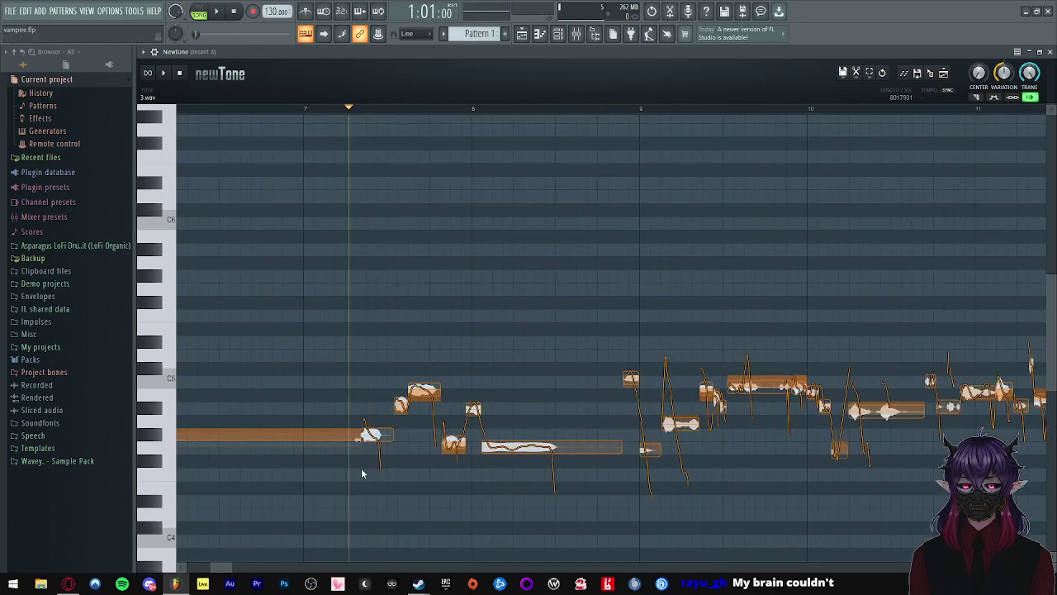
{"action": "scroll", "coordinate": [366, 459], "scroll_direction": "up", "scroll_amount": 2}
{"action": "left_click", "coordinate": [374, 456]}
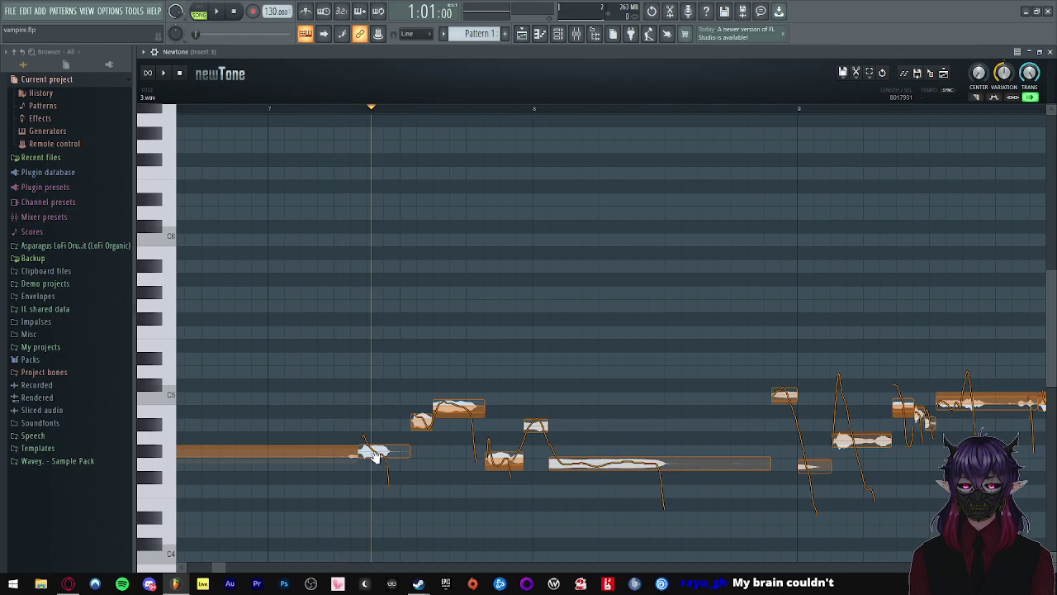
{"action": "scroll", "coordinate": [374, 453], "scroll_direction": "up", "scroll_amount": 4}
{"action": "left_click_drag", "start_coordinate": [599, 381], "coordinate": [592, 272]}
{"action": "left_click", "coordinate": [395, 259]}
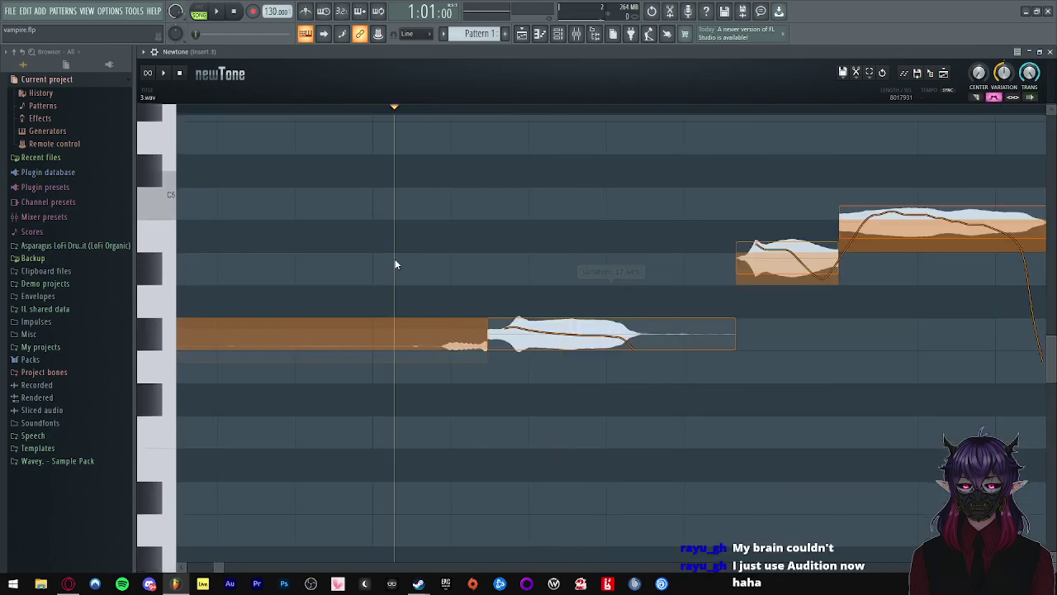
{"action": "scroll", "coordinate": [395, 263], "scroll_direction": "down", "scroll_amount": 4}
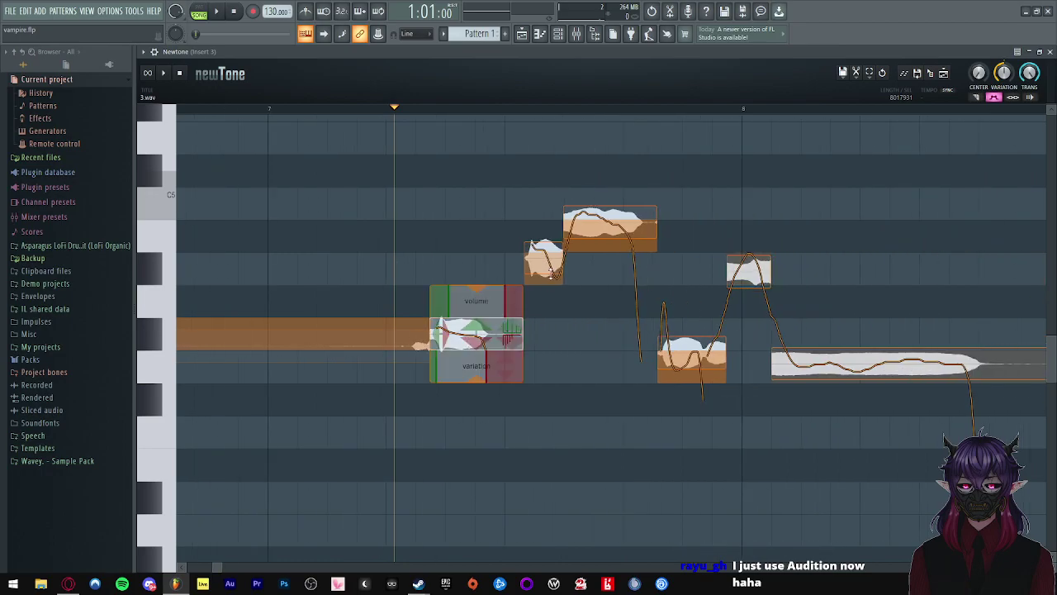
- Center the second and third notes of the phrase after bar 7 and reduce their pitch variation
{"action": "mouse_move", "coordinate": [549, 290]}
{"action": "left_click_drag", "start_coordinate": [545, 318], "coordinate": [559, 276]}
{"action": "mouse_move", "coordinate": [610, 285]}
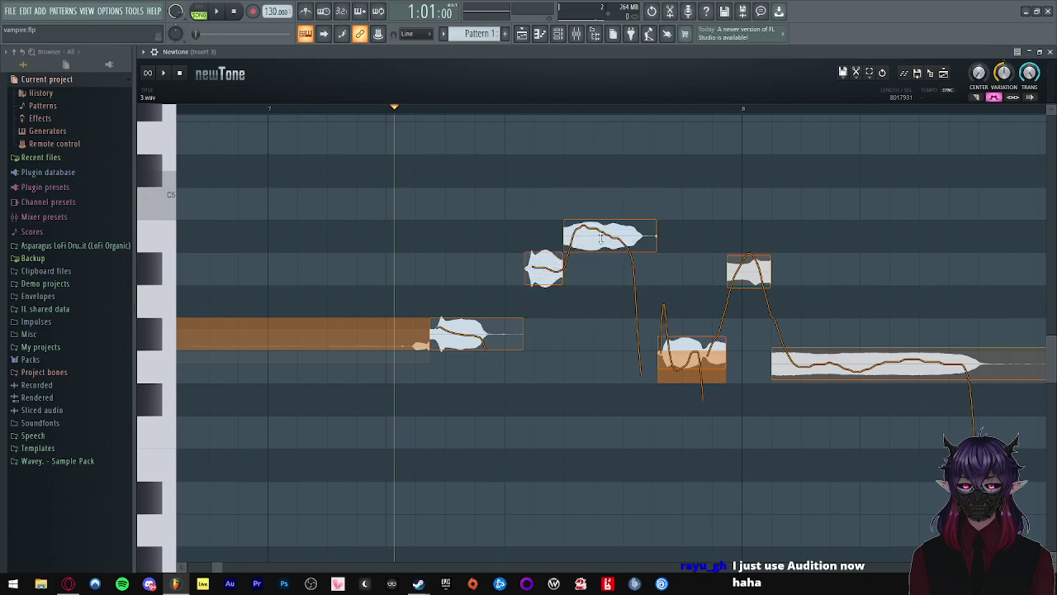
{"action": "left_click_drag", "start_coordinate": [613, 282], "coordinate": [606, 186]}
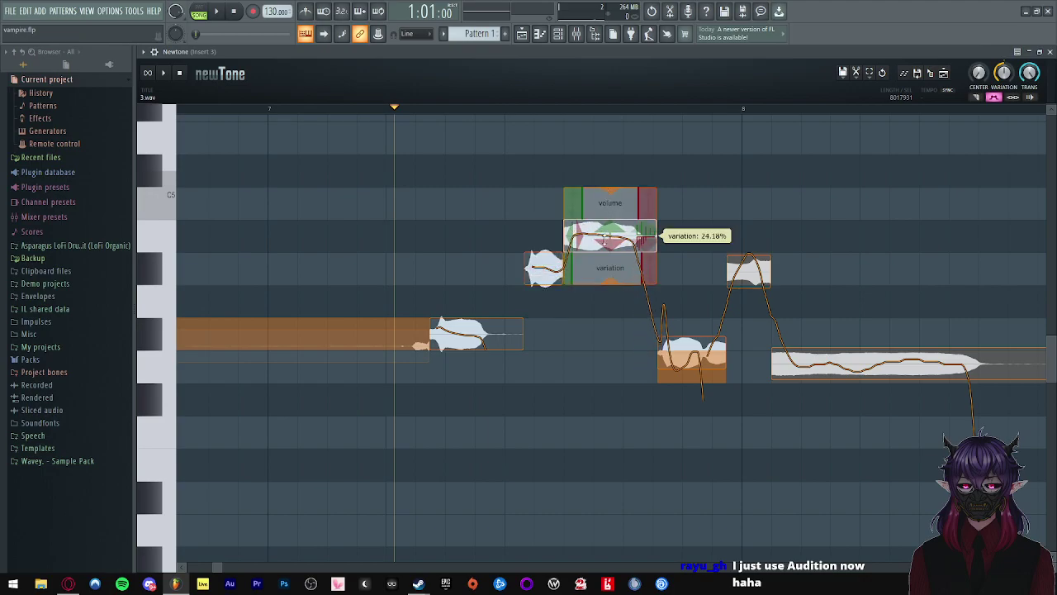
- Raise Newtone's global center amount for 3.wav and reduce the overall pitch variation
{"action": "scroll", "coordinate": [423, 308], "scroll_direction": "down", "scroll_amount": 2}
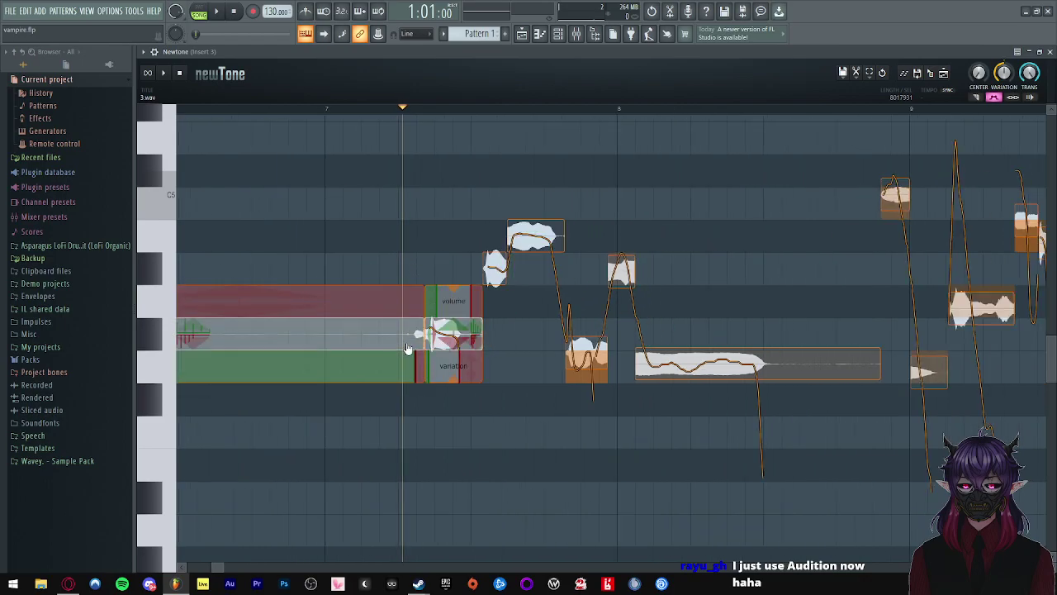
{"action": "scroll", "coordinate": [458, 331], "scroll_direction": "down", "scroll_amount": 3}
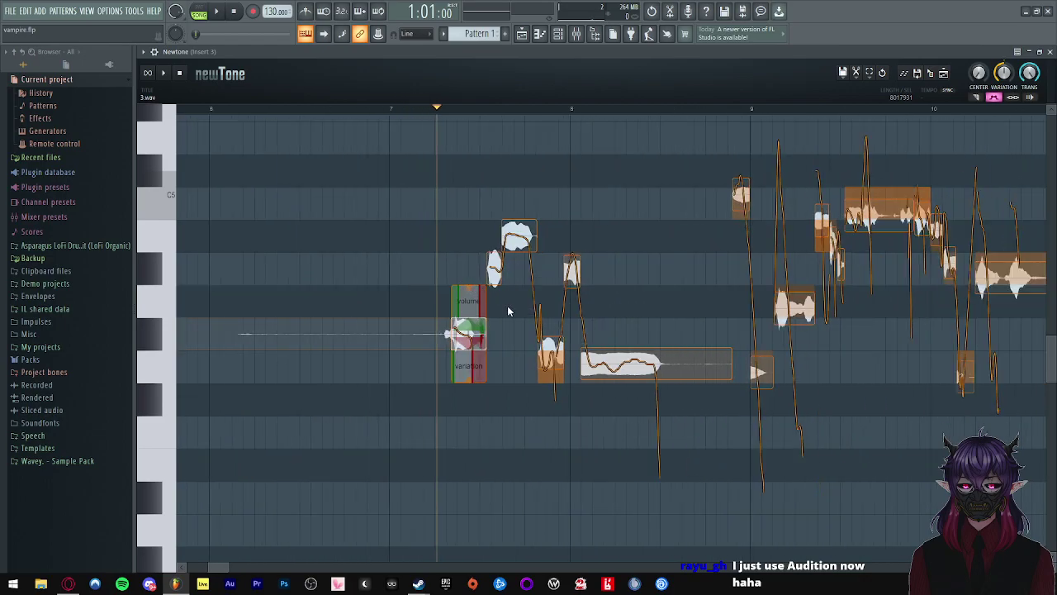
{"action": "left_click_drag", "start_coordinate": [978, 73], "coordinate": [1002, 97]}
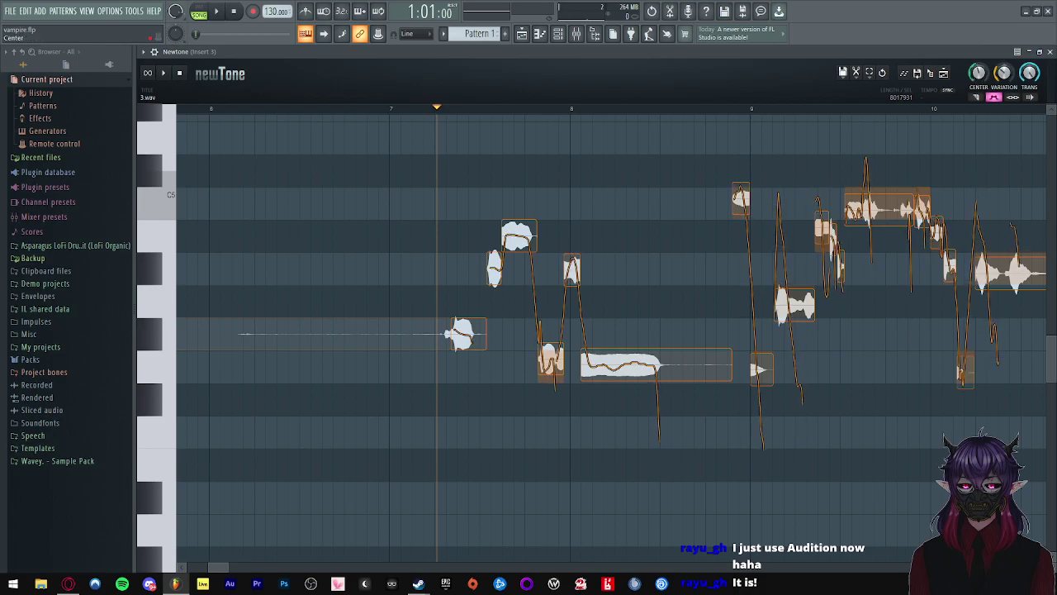
- Get the Newtone editor and clip settings out of the way and play the playlist from bar 7 to hear the backing vocals
{"action": "left_click", "coordinate": [1028, 51]}
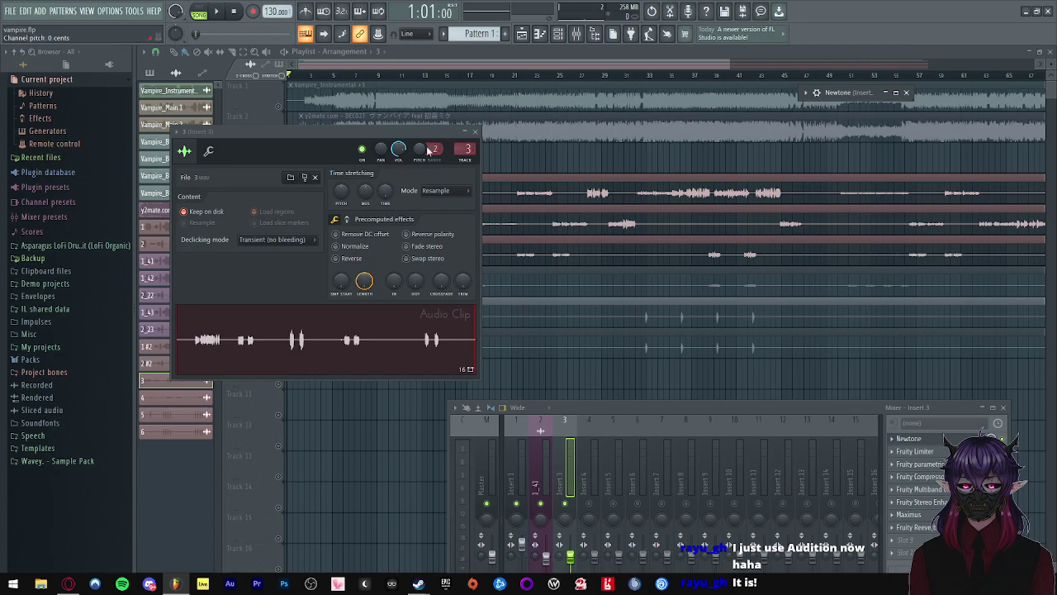
{"action": "left_click", "coordinate": [475, 134]}
{"action": "left_click", "coordinate": [362, 76]}
{"action": "key", "text": "space"}
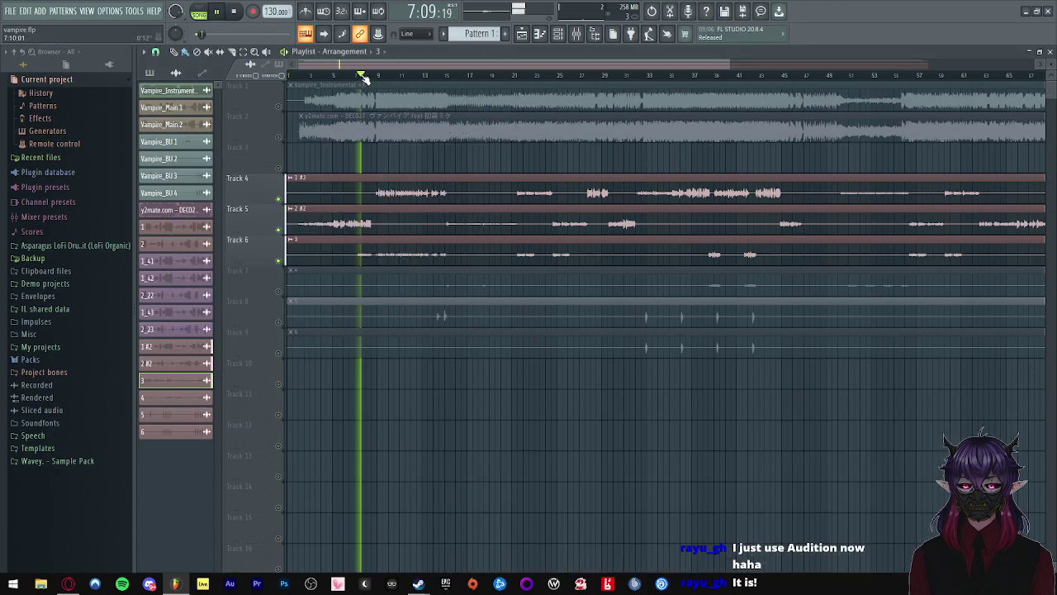
{"action": "scroll", "coordinate": [352, 146], "scroll_direction": "up", "scroll_amount": 3}
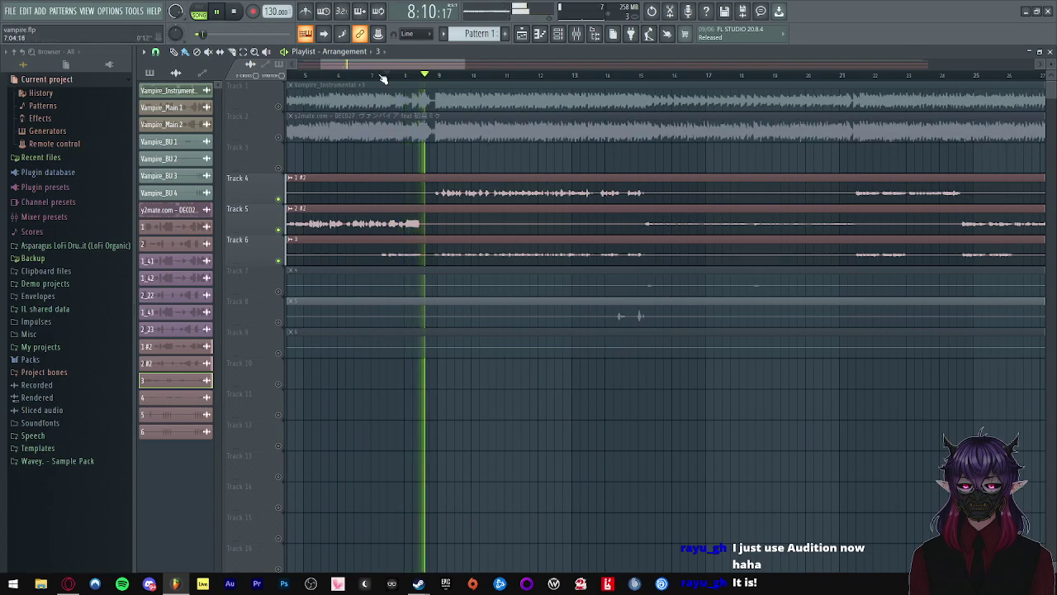
{"action": "left_click", "coordinate": [372, 75]}
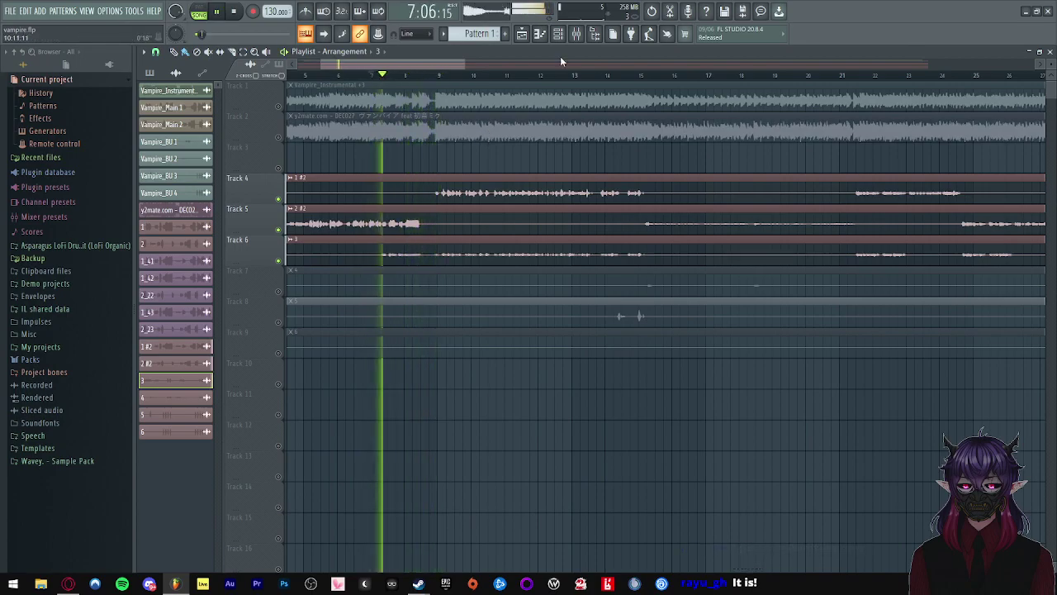
{"action": "key", "text": "space"}
- Bring back the maximized Newtone editor from Insert 3 and lower the first sung note after bar 7 one semitone to G4
{"action": "left_click", "coordinate": [579, 35]}
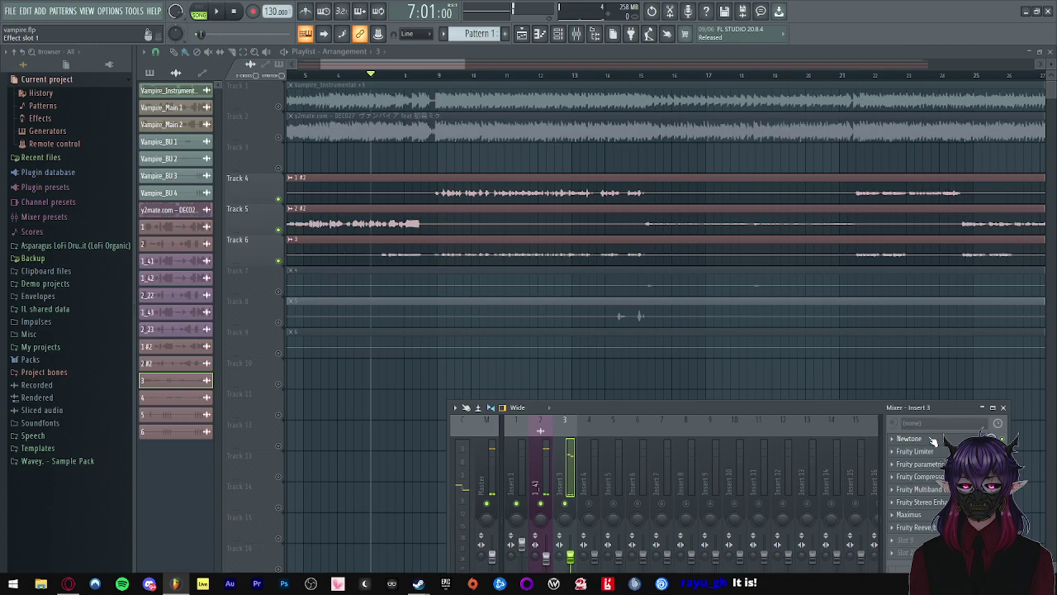
{"action": "left_click", "coordinate": [934, 440]}
{"action": "left_click", "coordinate": [897, 93]}
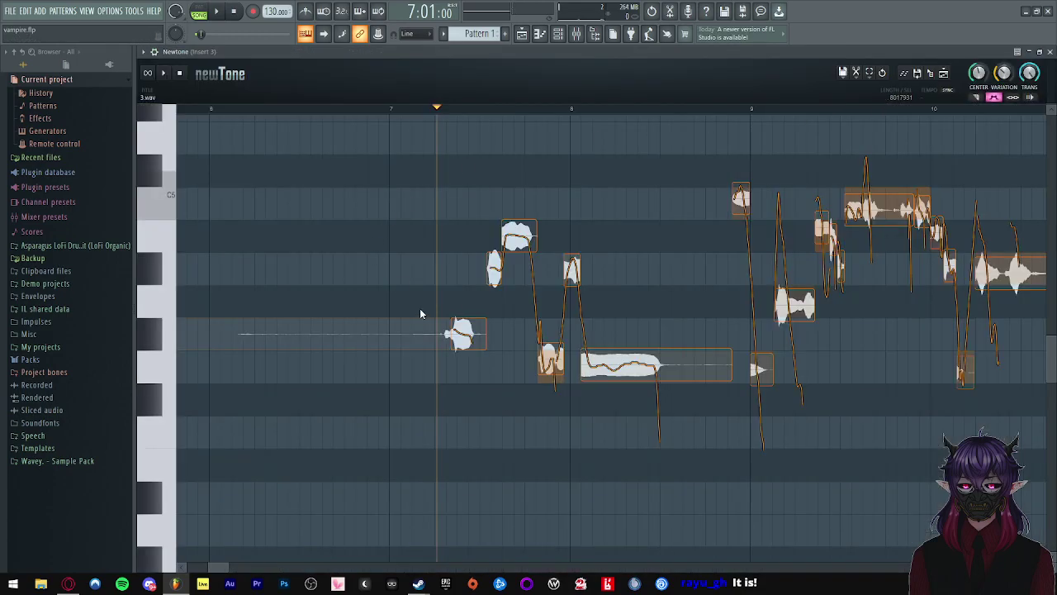
{"action": "scroll", "coordinate": [492, 330], "scroll_direction": "up", "scroll_amount": 1}
{"action": "left_click_drag", "start_coordinate": [453, 334], "coordinate": [456, 370]}
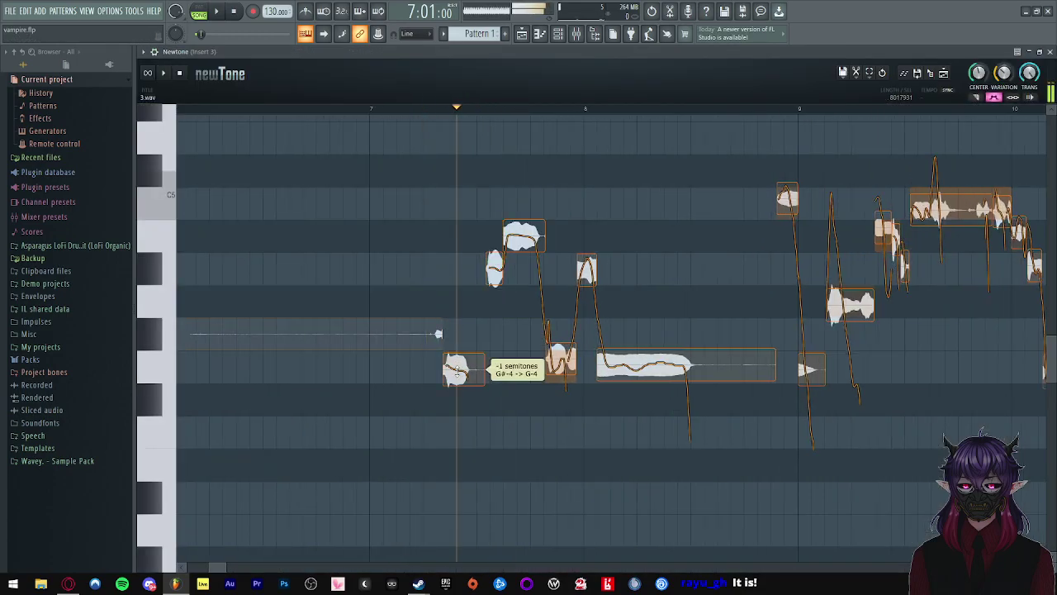
{"action": "scroll", "coordinate": [475, 368], "scroll_direction": "up", "scroll_amount": 1}
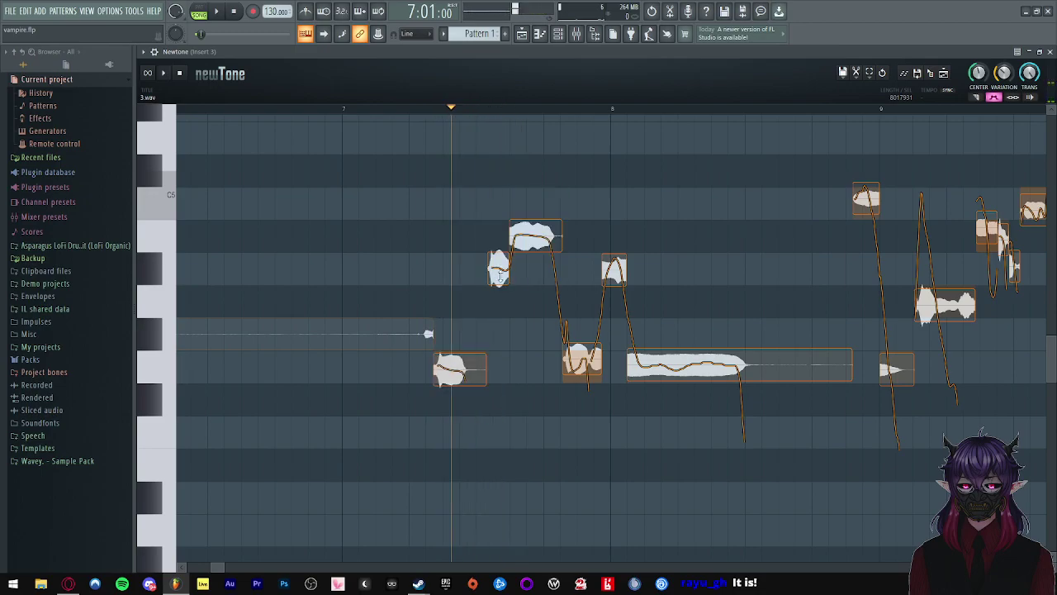
- Fine-tune the pitch of the phrase's second to fourth notes and reduce the fourth note's pitch variation
{"action": "mouse_move", "coordinate": [535, 234]}
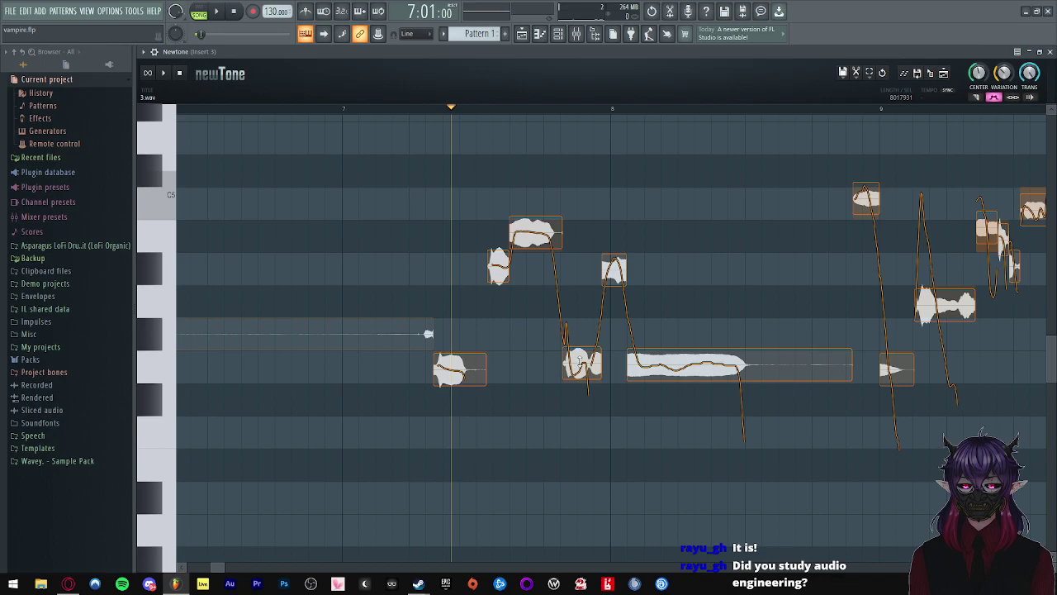
{"action": "scroll", "coordinate": [579, 363], "scroll_direction": "up", "scroll_amount": 4}
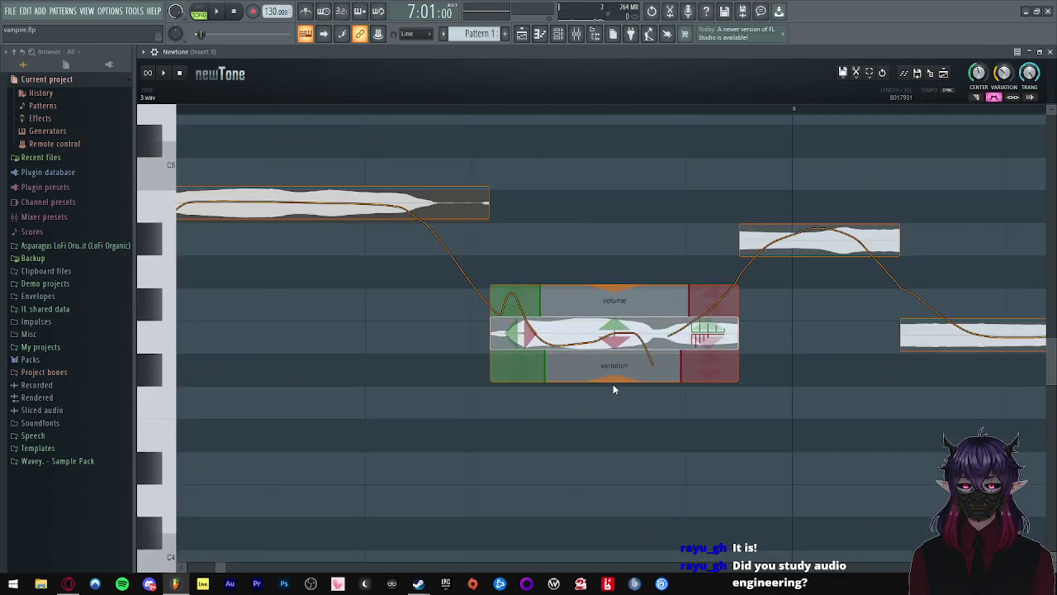
{"action": "left_click_drag", "start_coordinate": [611, 379], "coordinate": [603, 283]}
{"action": "scroll", "coordinate": [641, 442], "scroll_direction": "down", "scroll_amount": 4}
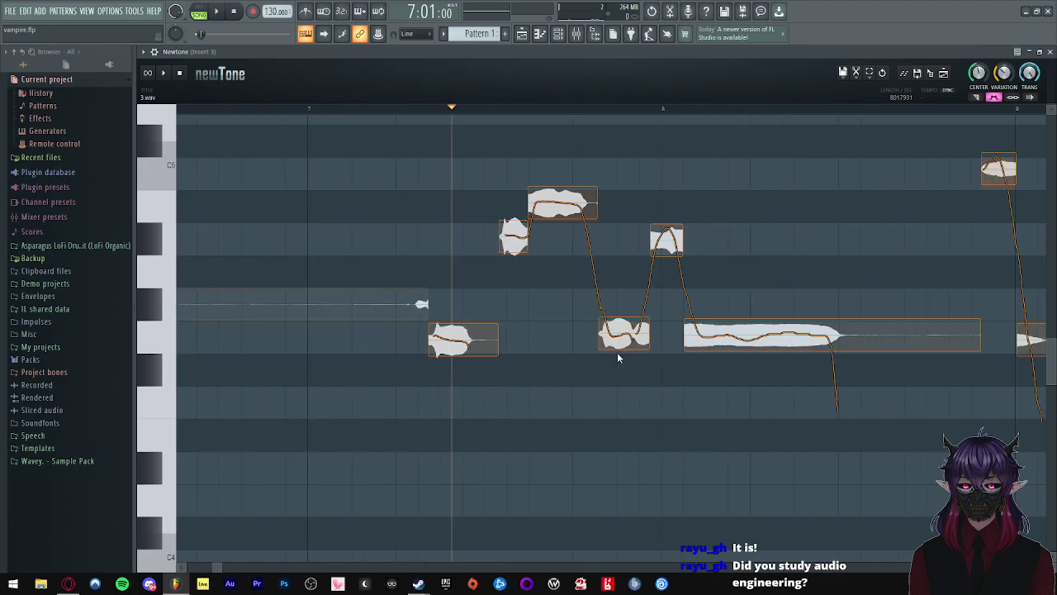
- Play the corrected phrase in Newtone from bar 7 to check how the edited notes sound
{"action": "mouse_move", "coordinate": [553, 217]}
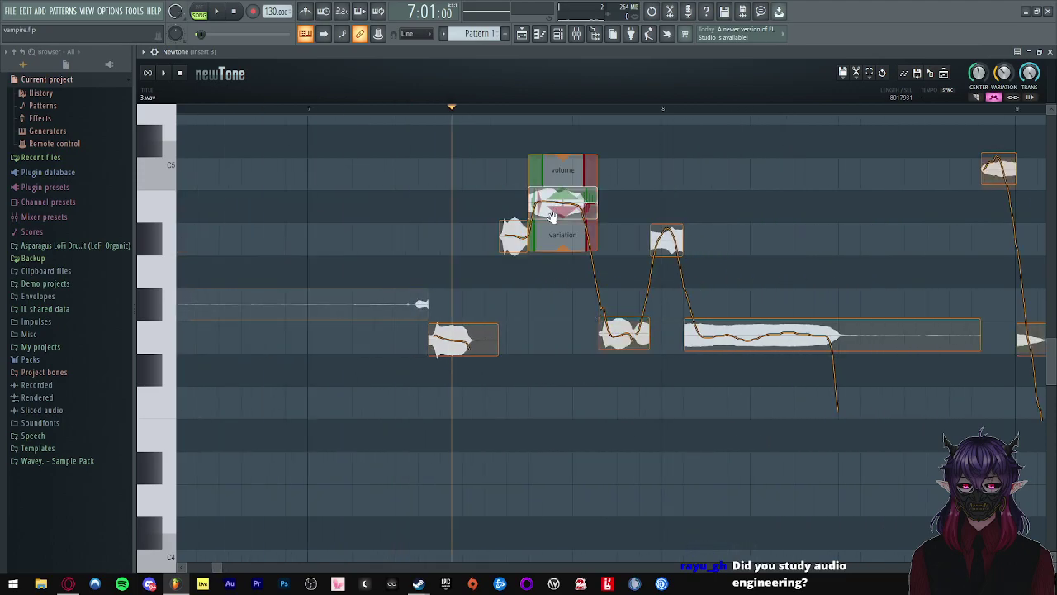
{"action": "mouse_move", "coordinate": [455, 345]}
{"action": "left_click", "coordinate": [347, 187]}
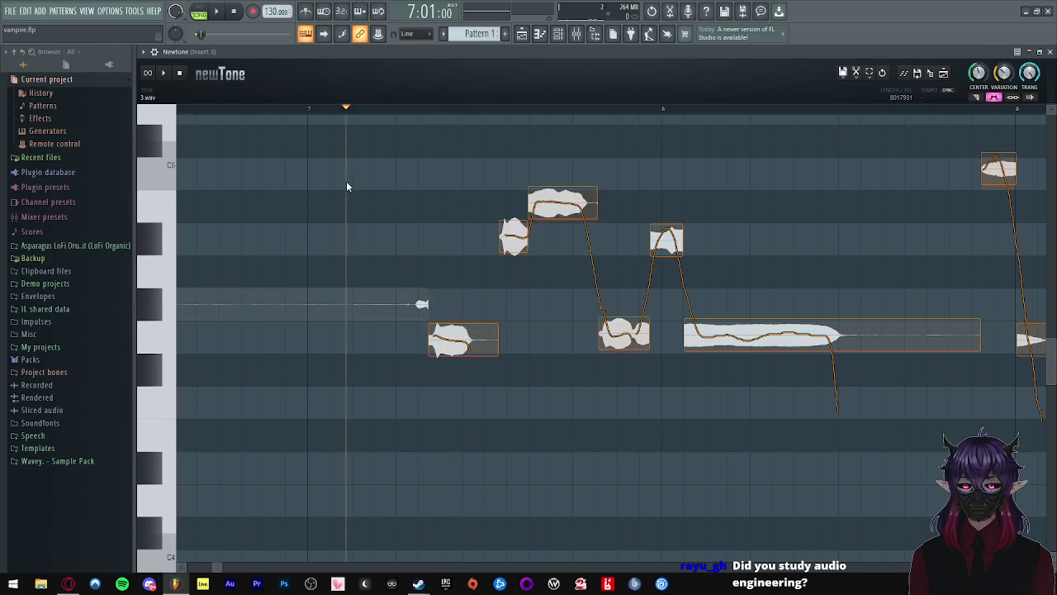
{"action": "left_click", "coordinate": [301, 196]}
{"action": "left_click", "coordinate": [308, 197]}
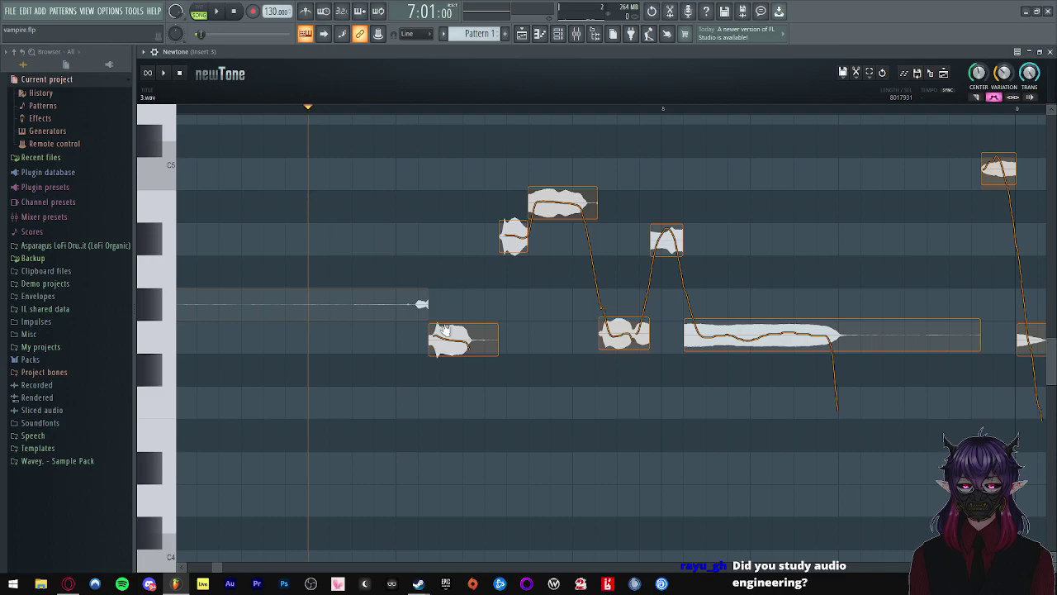
{"action": "mouse_move", "coordinate": [499, 295]}
{"action": "key", "text": "space"}
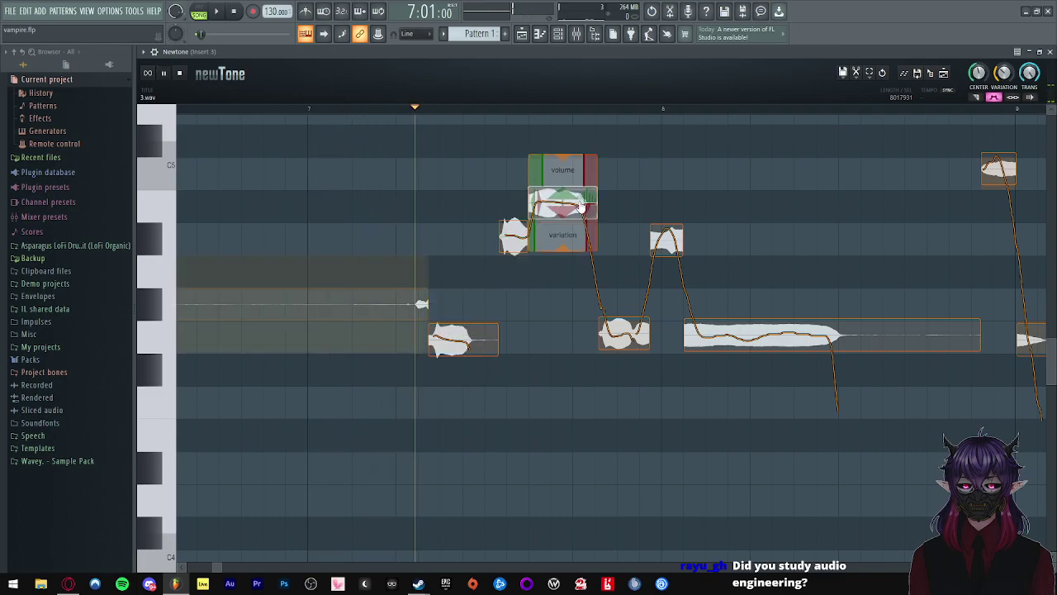
{"action": "key", "text": "space"}
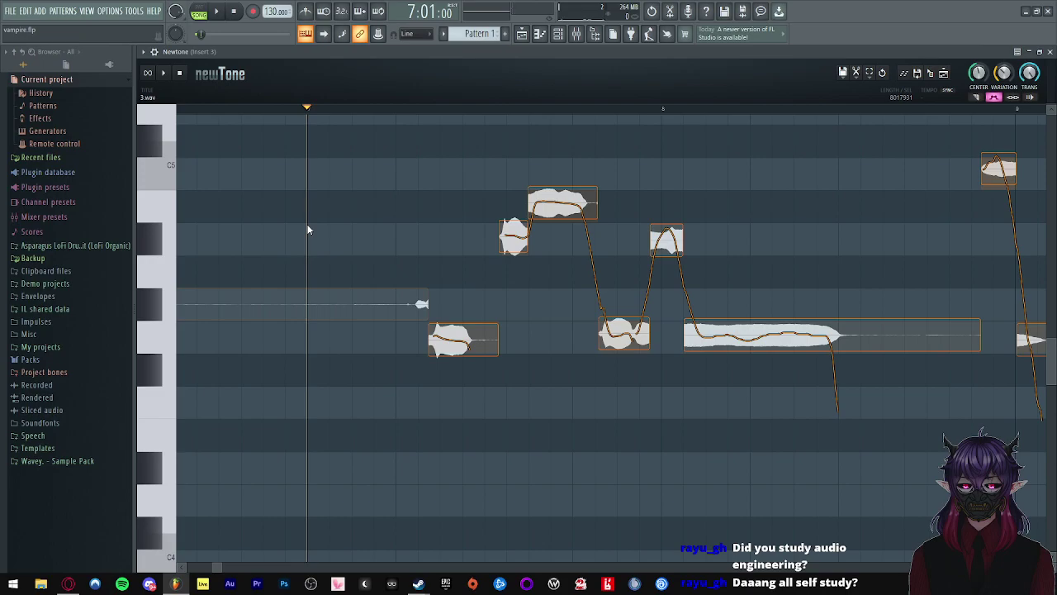
{"action": "scroll", "coordinate": [355, 227], "scroll_direction": "down", "scroll_amount": 2}
{"action": "key", "text": "space"}
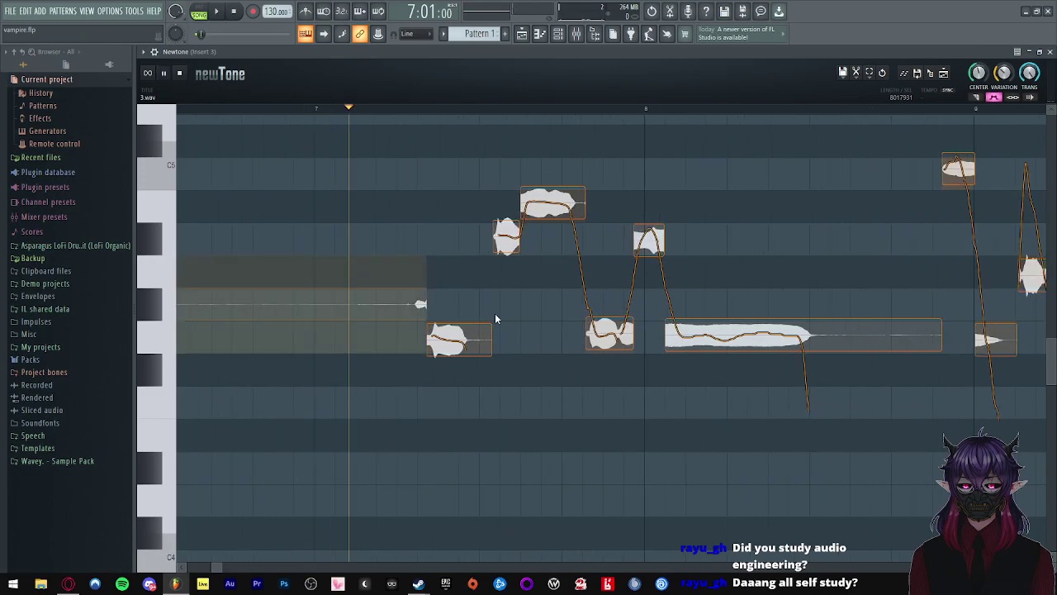
{"action": "key", "text": "space"}
- Reduce the pitch variation of the short note at bar 8 and replay the phrase from bar 7
{"action": "mouse_move", "coordinate": [607, 347]}
{"action": "left_mouse_down"}
{"action": "mouse_move", "coordinate": [604, 311]}
{"action": "mouse_move", "coordinate": [608, 343]}
{"action": "left_mouse_up"}
{"action": "left_click", "coordinate": [394, 258]}
{"action": "left_click", "coordinate": [315, 256]}
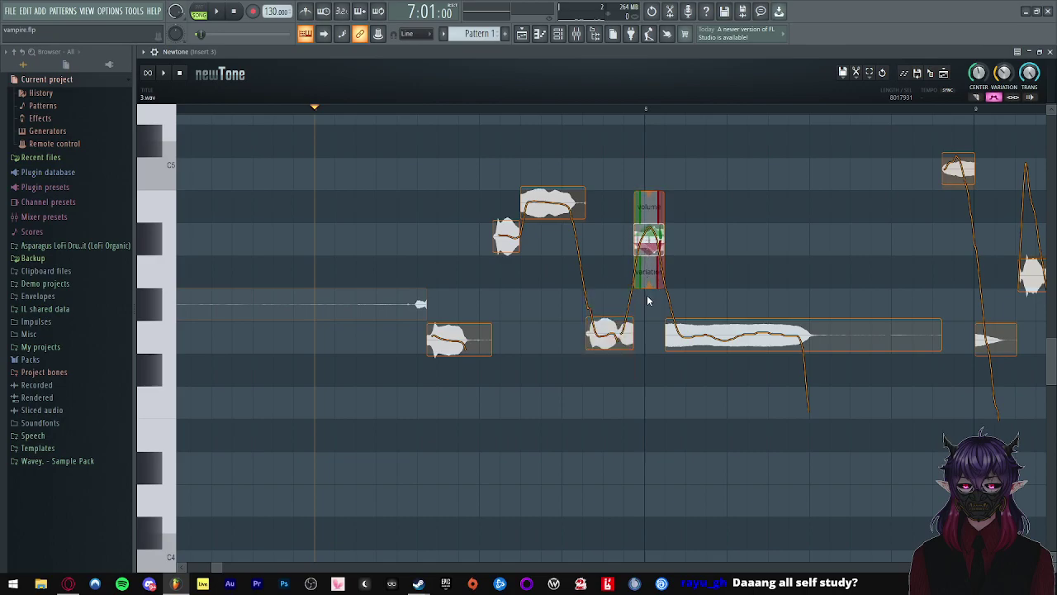
{"action": "left_click_drag", "start_coordinate": [648, 286], "coordinate": [646, 213]}
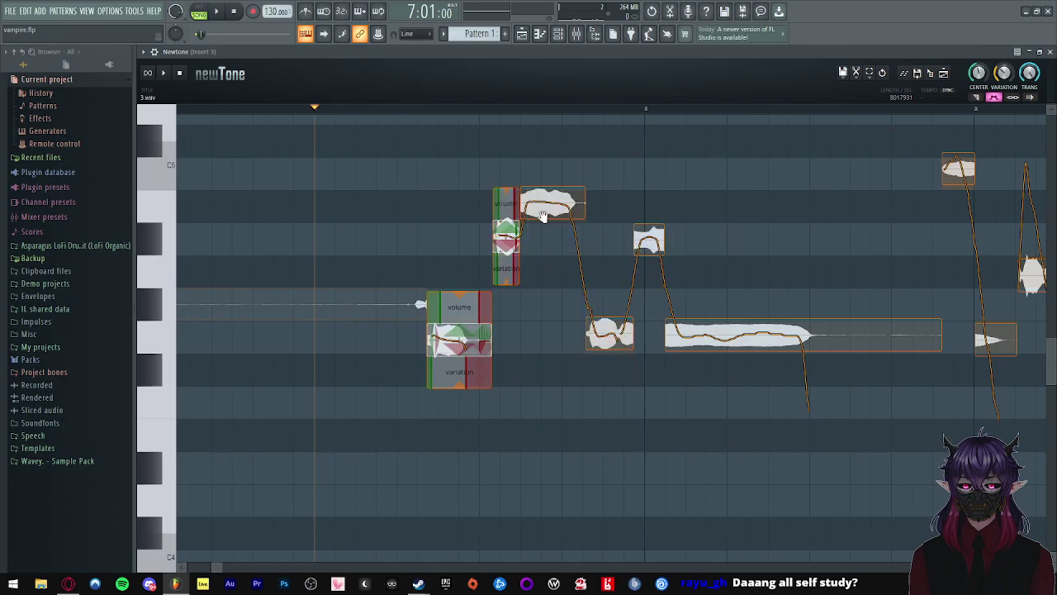
{"action": "key", "text": "space"}
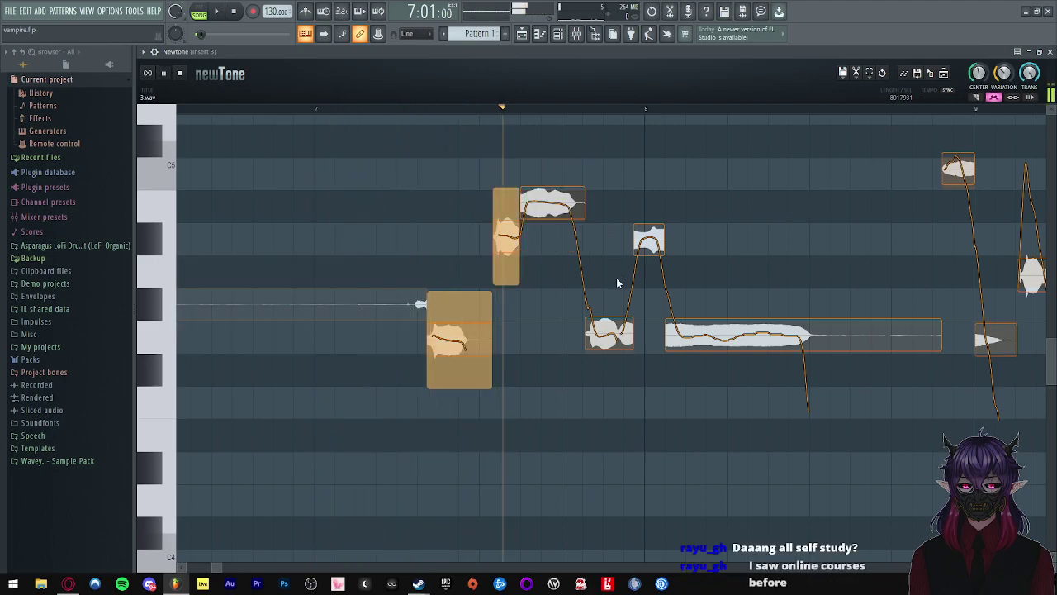
{"action": "key", "text": "space"}
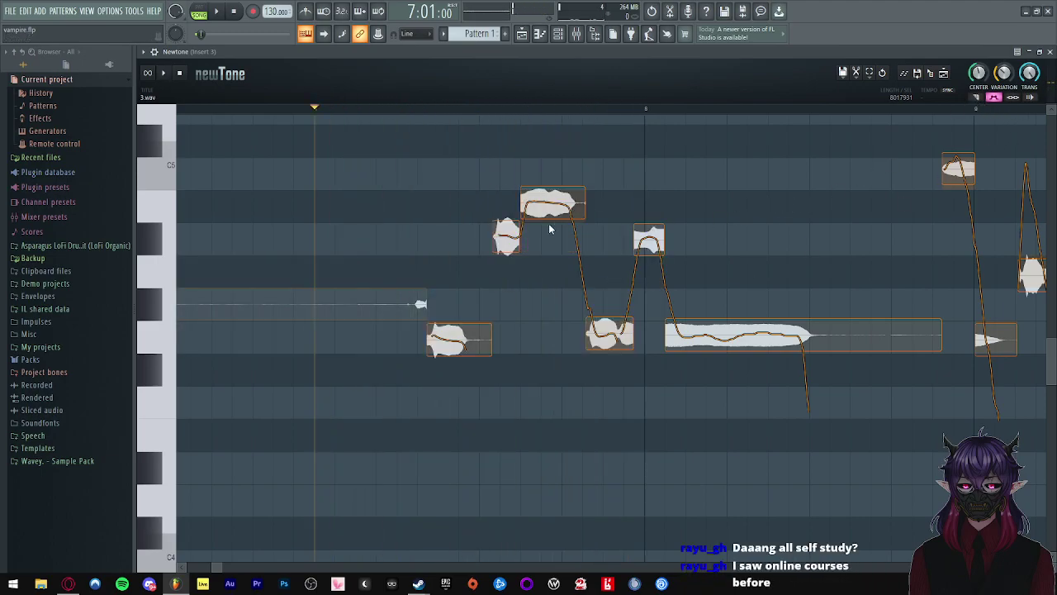
- Replay the corrected phrase in Newtone from bar 7 to judge the notes up to the long one after bar 8
{"action": "key", "text": "space"}
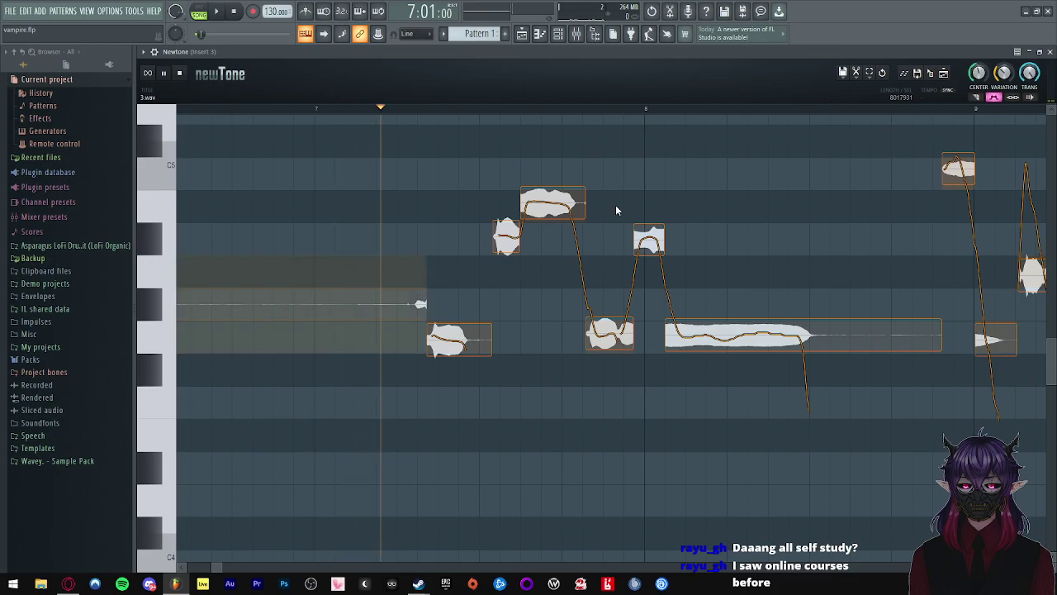
{"action": "key", "text": "space"}
{"action": "key", "text": "space"}
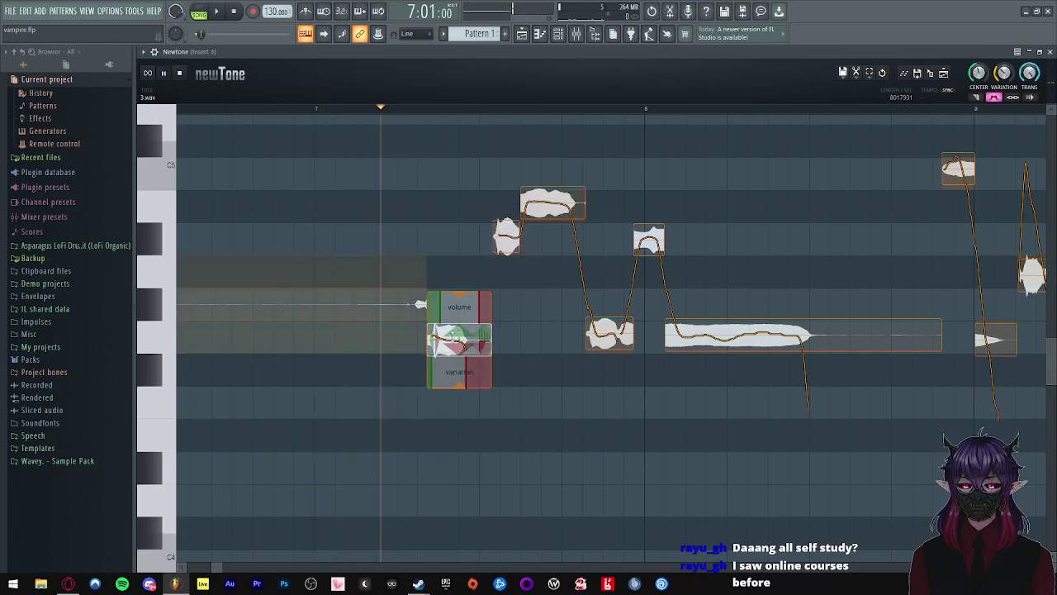
{"action": "key", "text": "space"}
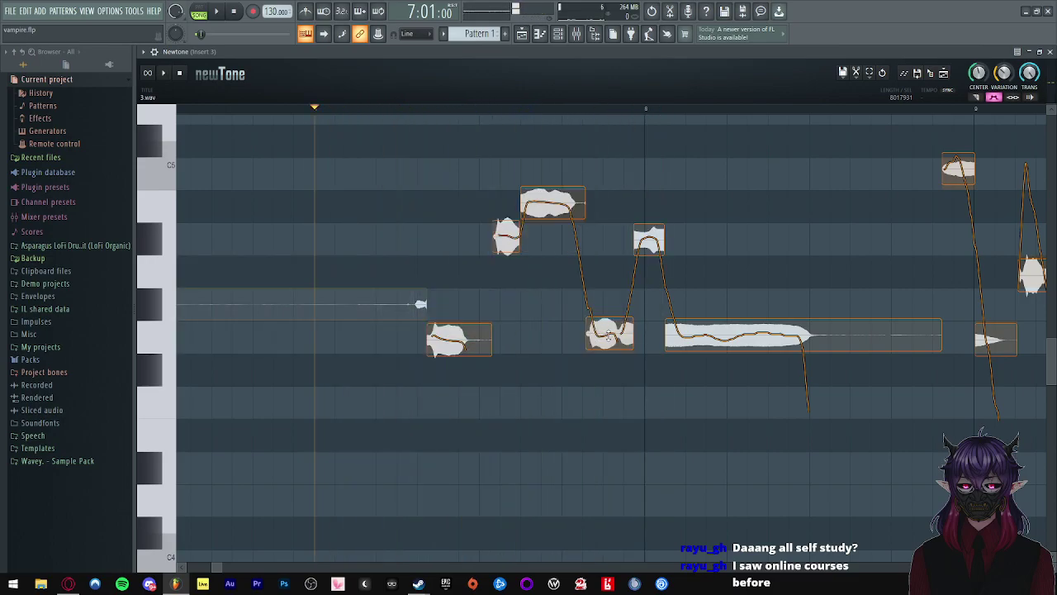
{"action": "key", "text": "space"}
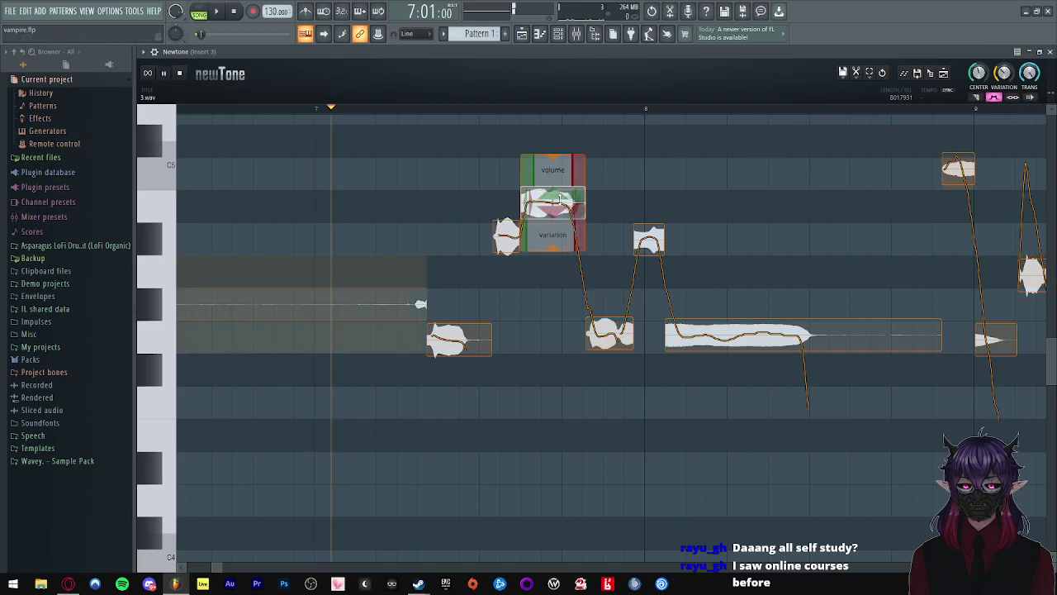
{"action": "scroll", "coordinate": [707, 224], "scroll_direction": "up", "scroll_amount": 2}
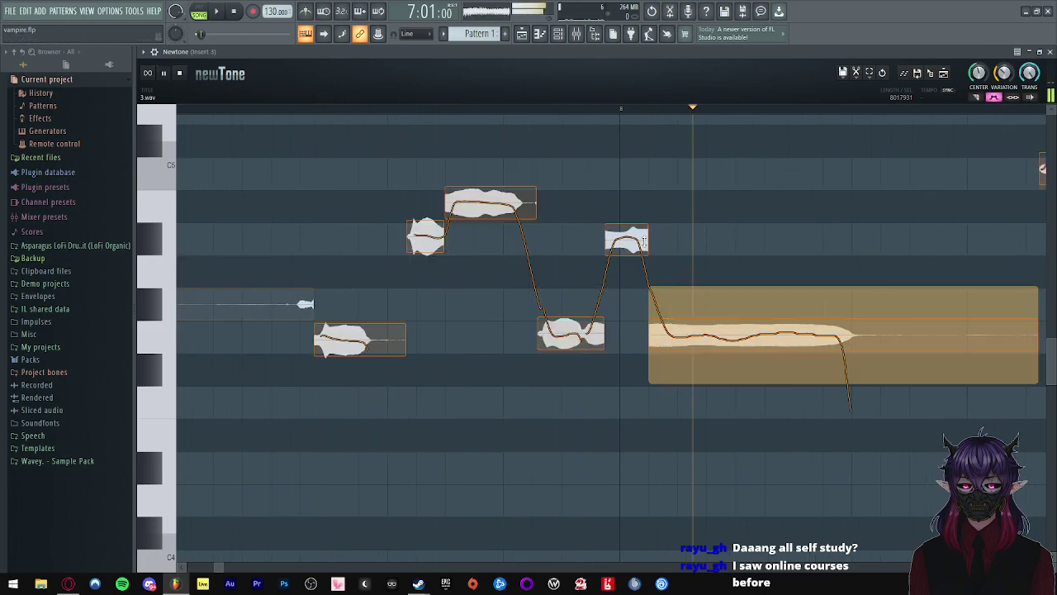
- Lower the short note at bar 8 one semitone to A4 and reduce the pitch variation of the long note after it
{"action": "left_click_drag", "start_coordinate": [628, 241], "coordinate": [628, 273]}
{"action": "left_click", "coordinate": [261, 210]}
{"action": "key", "text": "space"}
{"action": "scroll", "coordinate": [261, 209], "scroll_direction": "down", "scroll_amount": 2}
{"action": "key", "text": "space"}
{"action": "key", "text": "space"}
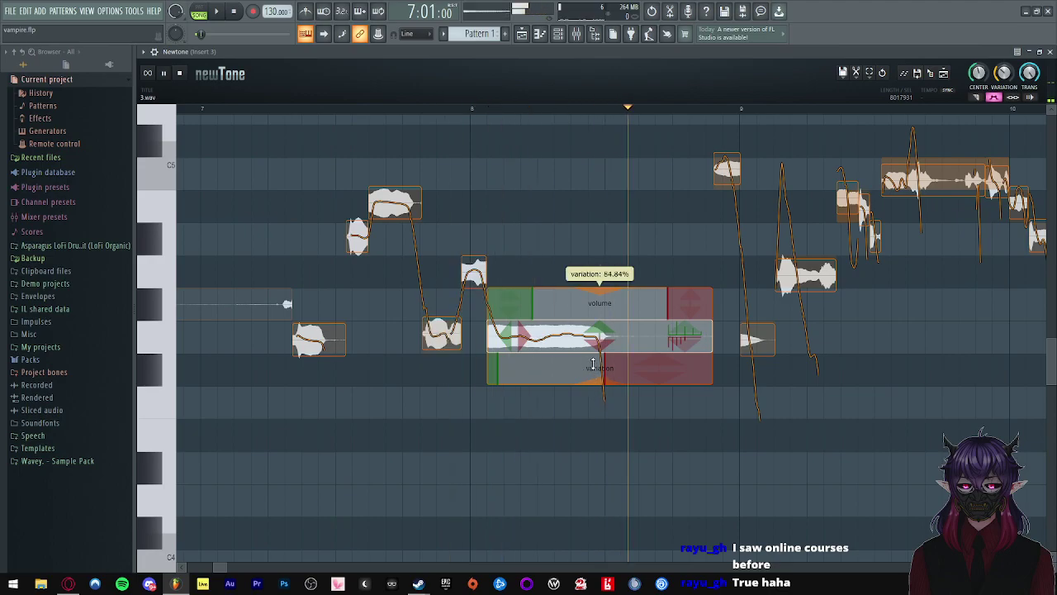
{"action": "scroll", "coordinate": [348, 245], "scroll_direction": "down", "scroll_amount": 1}
{"action": "scroll", "coordinate": [349, 246], "scroll_direction": "down", "scroll_amount": 4}
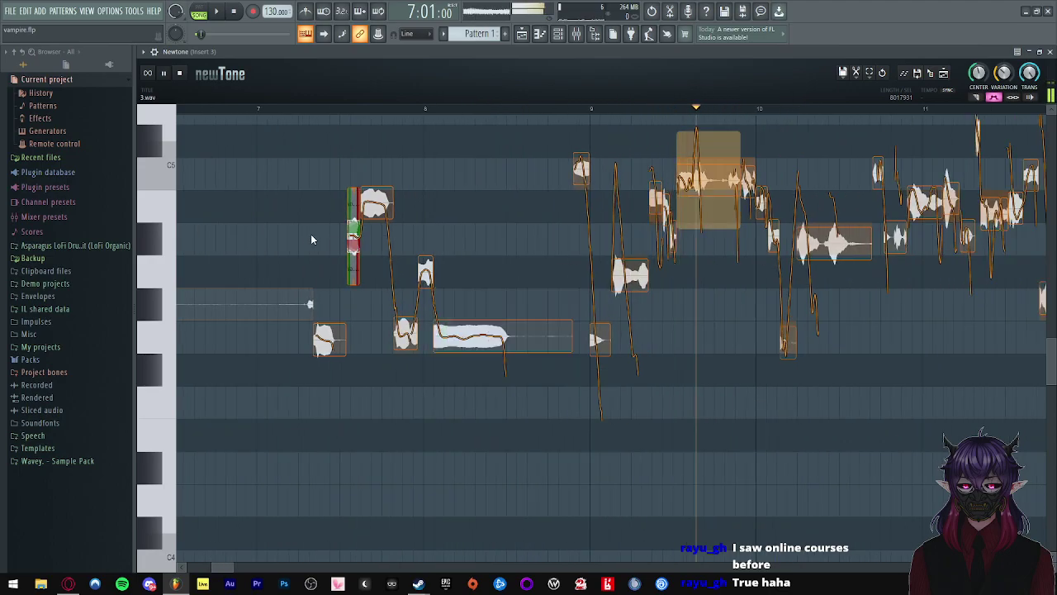
- Look through the rest of clip 3 in Newtone, playing from bar 7 and near bar 14, for the next passage to correct
{"action": "scroll", "coordinate": [288, 199], "scroll_direction": "down", "scroll_amount": 3}
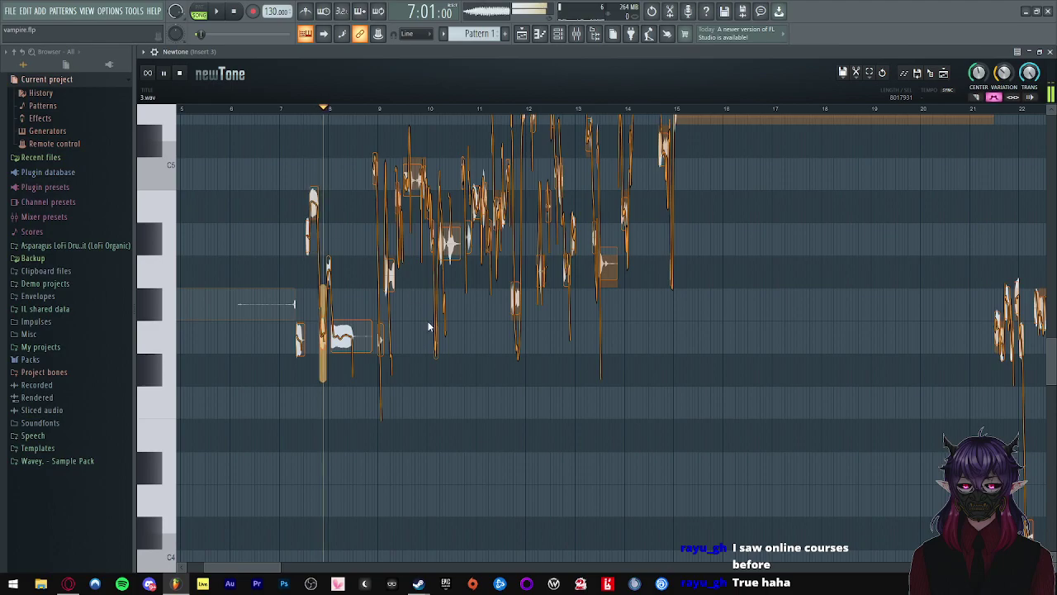
{"action": "scroll", "coordinate": [423, 309], "scroll_direction": "up", "scroll_amount": 2}
{"action": "scroll", "coordinate": [352, 358], "scroll_direction": "up", "scroll_amount": 4}
{"action": "scroll", "coordinate": [334, 300], "scroll_direction": "down", "scroll_amount": 1}
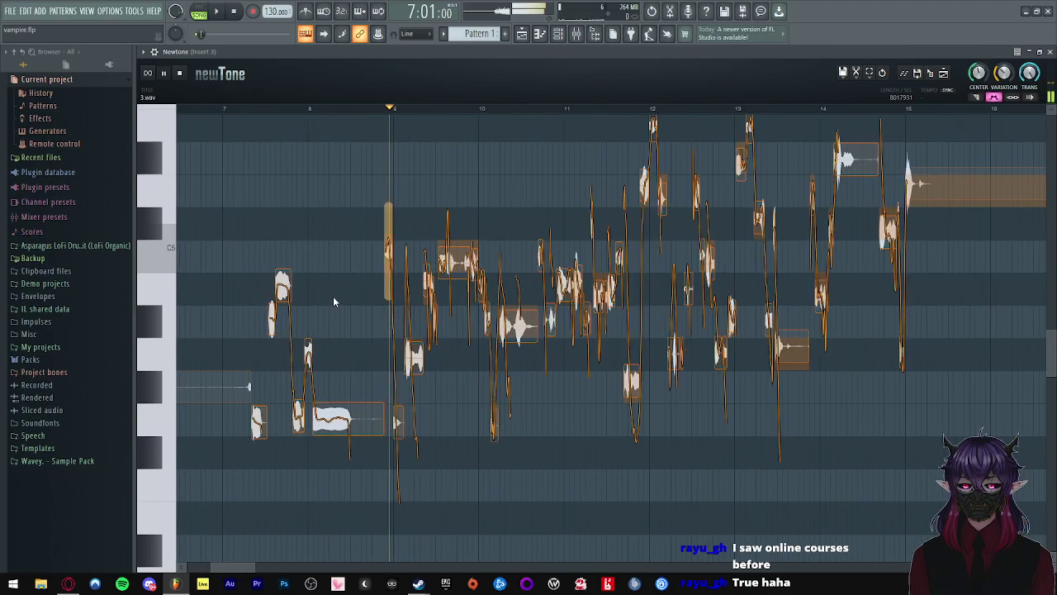
{"action": "scroll", "coordinate": [697, 316], "scroll_direction": "down", "scroll_amount": 2}
{"action": "key", "text": "space"}
{"action": "scroll", "coordinate": [825, 397], "scroll_direction": "up", "scroll_amount": 3}
{"action": "left_click", "coordinate": [764, 238]}
{"action": "scroll", "coordinate": [532, 197], "scroll_direction": "down", "scroll_amount": 4}
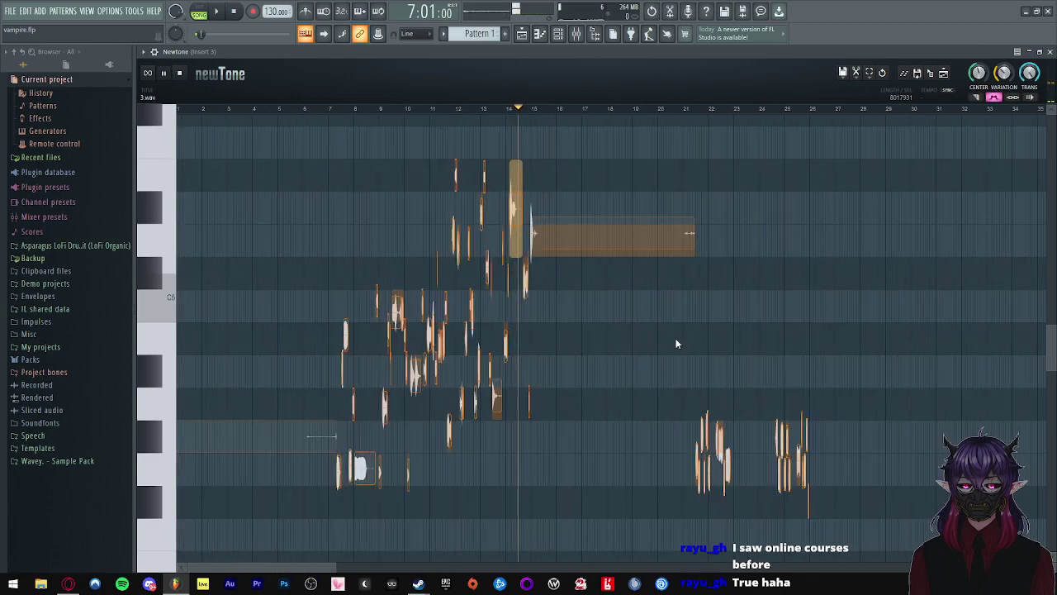
{"action": "scroll", "coordinate": [677, 340], "scroll_direction": "down", "scroll_amount": 2}
{"action": "scroll", "coordinate": [522, 270], "scroll_direction": "up", "scroll_amount": 4}
{"action": "key", "text": "space"}
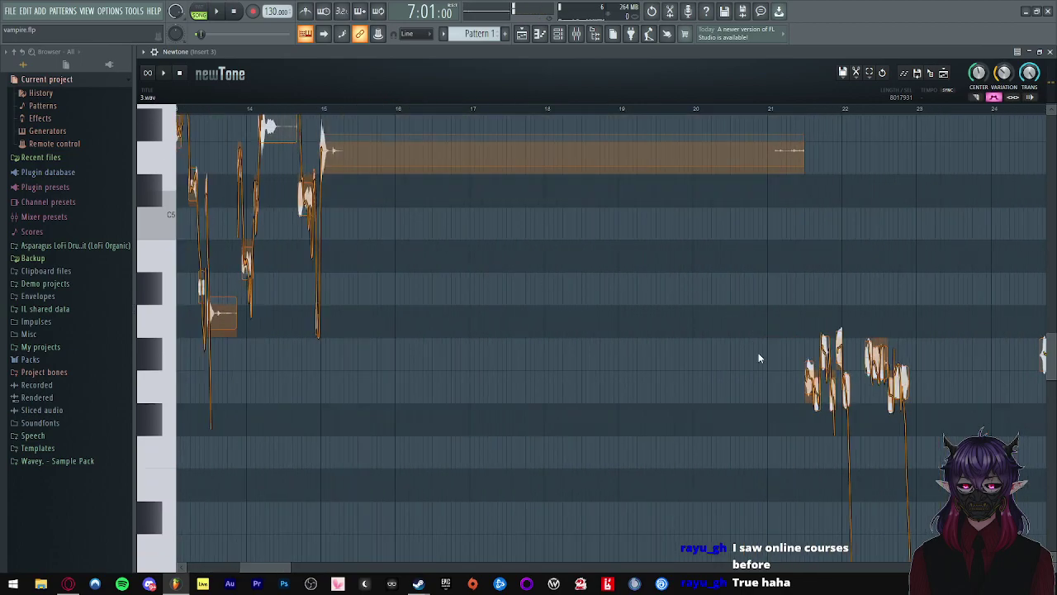
- Play the backup phrase between bars 21 and 23 in Newtone and inspect its first note
{"action": "scroll", "coordinate": [663, 312], "scroll_direction": "down", "scroll_amount": 2}
{"action": "scroll", "coordinate": [942, 330], "scroll_direction": "up", "scroll_amount": 5}
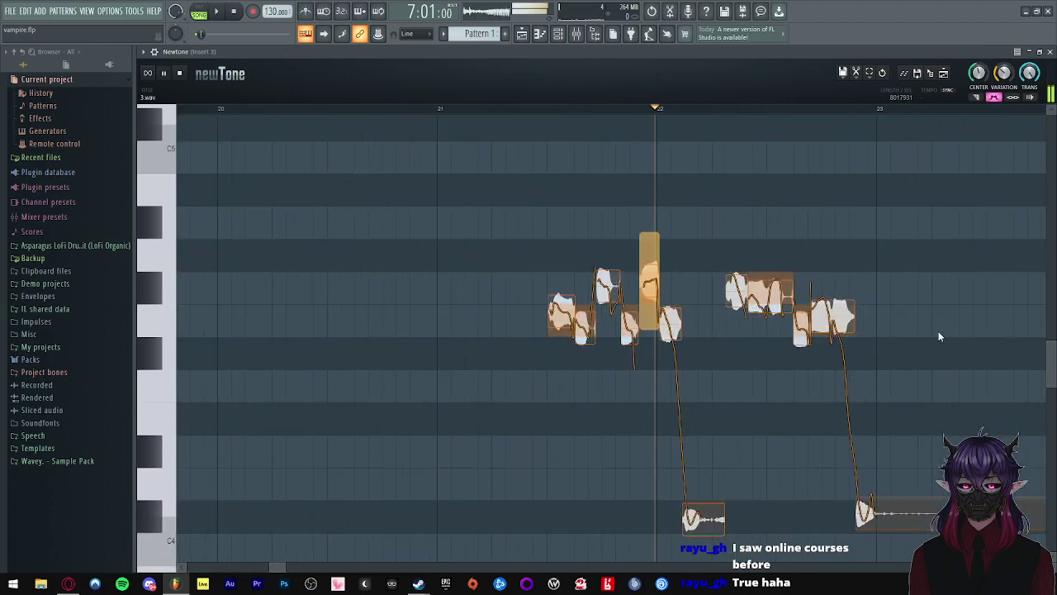
{"action": "key", "text": "space"}
{"action": "mouse_move", "coordinate": [561, 314]}
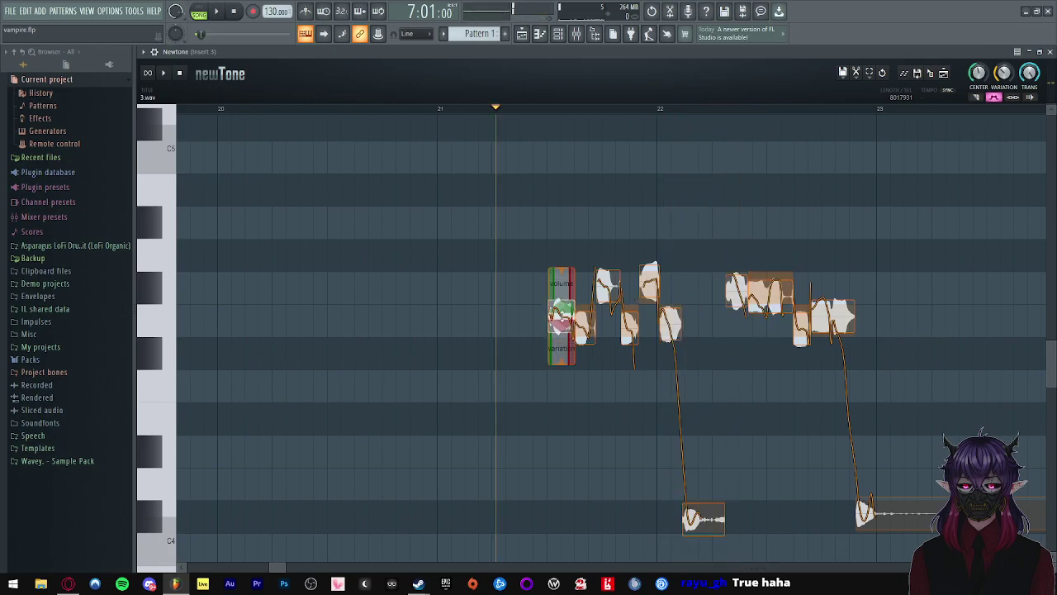
- Restore the Newtone window to its small size, solo the original song on Track 2 in the playlist and play it from bar 21
{"action": "left_click", "coordinate": [1040, 51]}
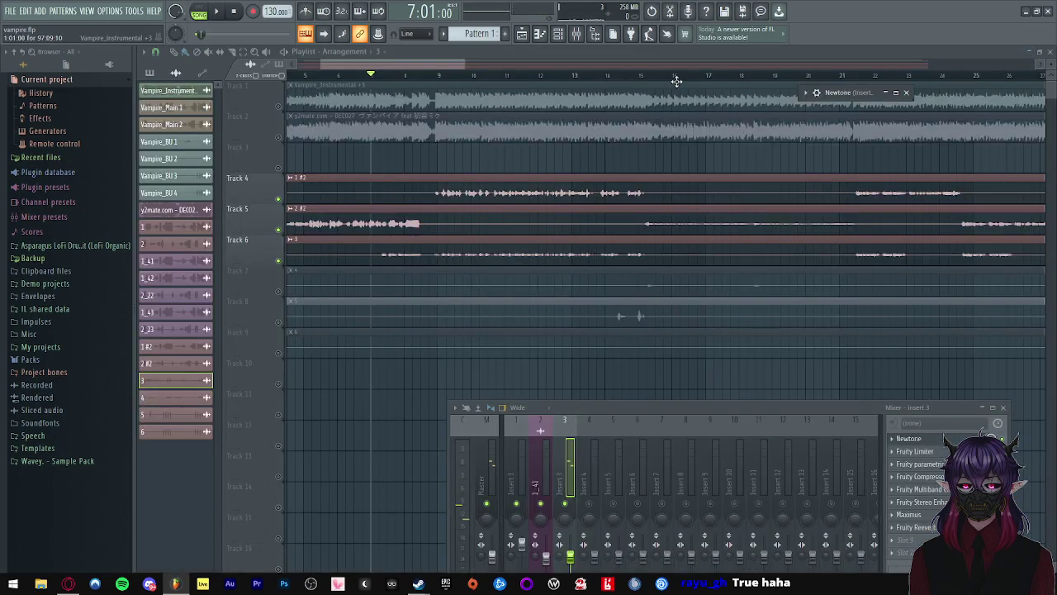
{"action": "left_click", "coordinate": [844, 76]}
{"action": "key", "text": "space"}
{"action": "scroll", "coordinate": [864, 222], "scroll_direction": "up", "scroll_amount": 3}
{"action": "key", "text": "space"}
{"action": "right_click", "coordinate": [279, 138]}
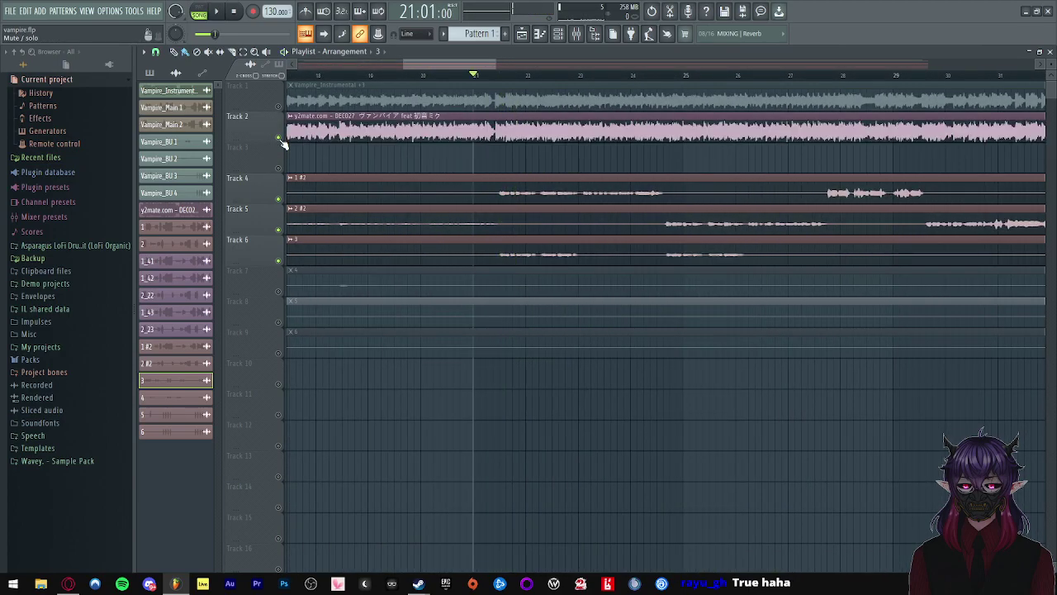
{"action": "key", "text": "space"}
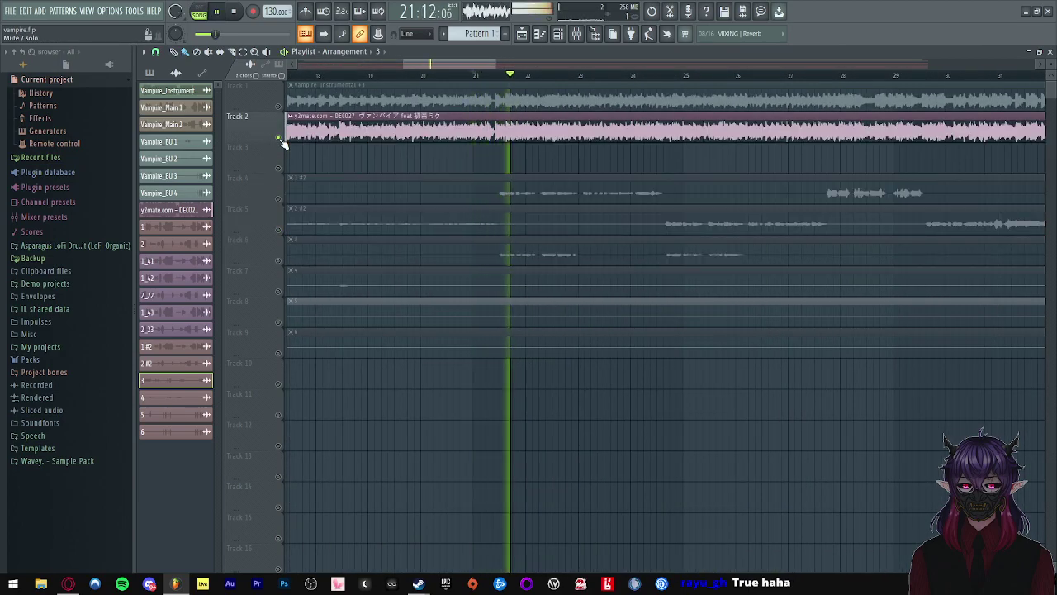
{"action": "key", "text": "space"}
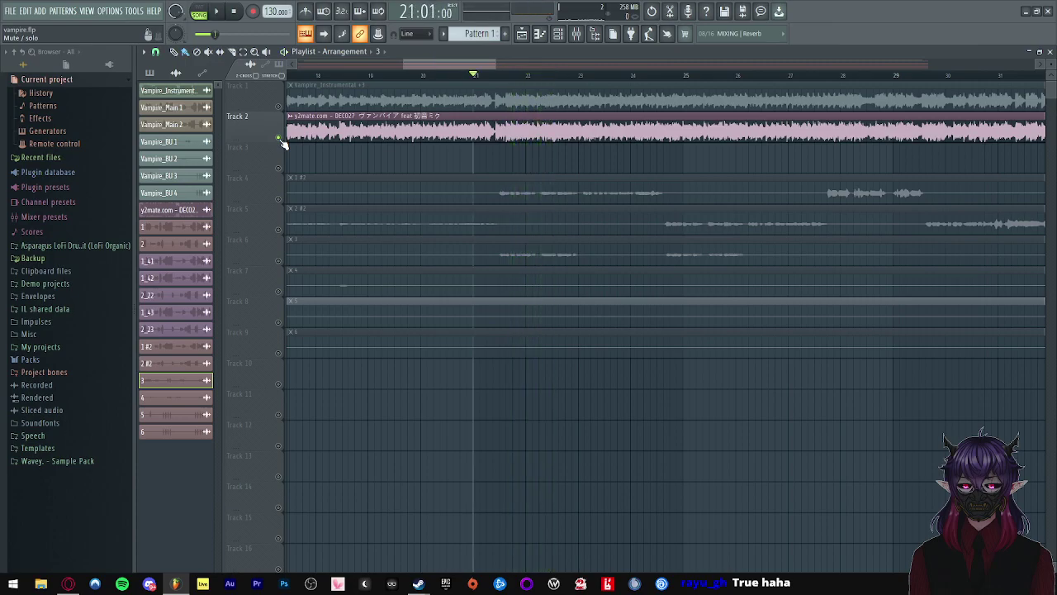
- Mute the original song on Track 2, enable the instrumental on Track 1 and play it from bar 21
{"action": "left_click", "coordinate": [279, 138]}
{"action": "key", "text": "space"}
{"action": "key", "text": "space"}
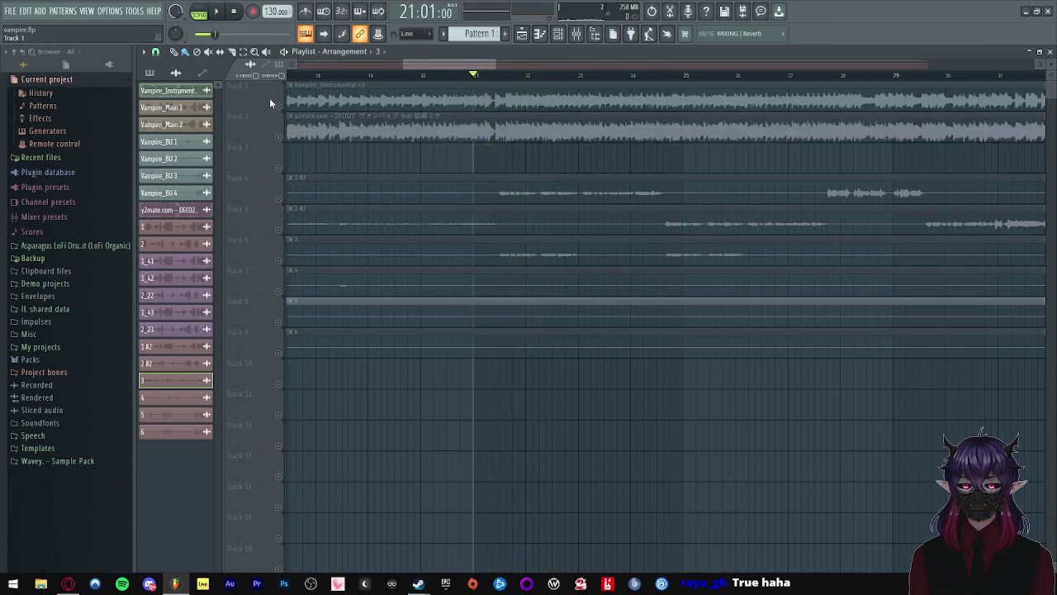
{"action": "left_click", "coordinate": [277, 105]}
{"action": "key", "text": "space"}
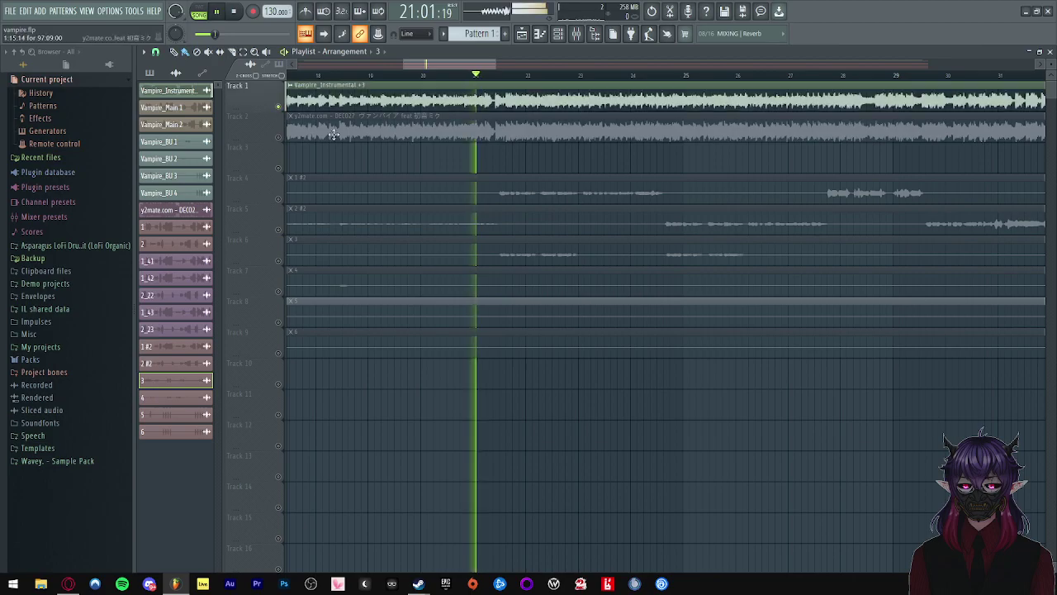
{"action": "scroll", "coordinate": [589, 196], "scroll_direction": "up", "scroll_amount": 2}
{"action": "key", "text": "space"}
- Enable the vocals on Tracks 4 and 6 one after the other, playing each combination with the instrumental from bar 21
{"action": "left_click", "coordinate": [278, 199]}
{"action": "key", "text": "space"}
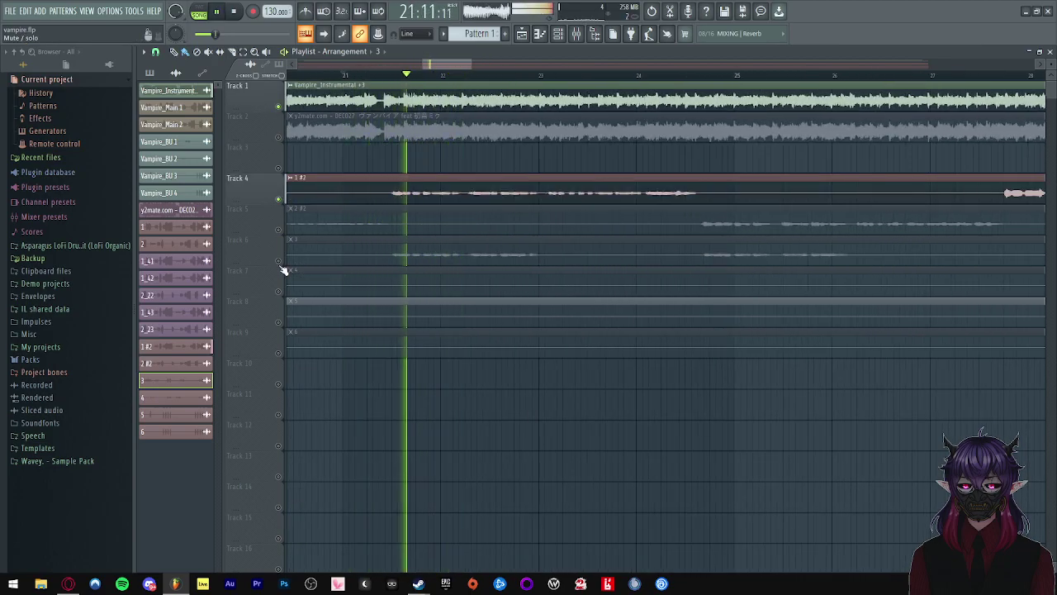
{"action": "key", "text": "space"}
{"action": "left_click", "coordinate": [280, 263]}
{"action": "key", "text": "space"}
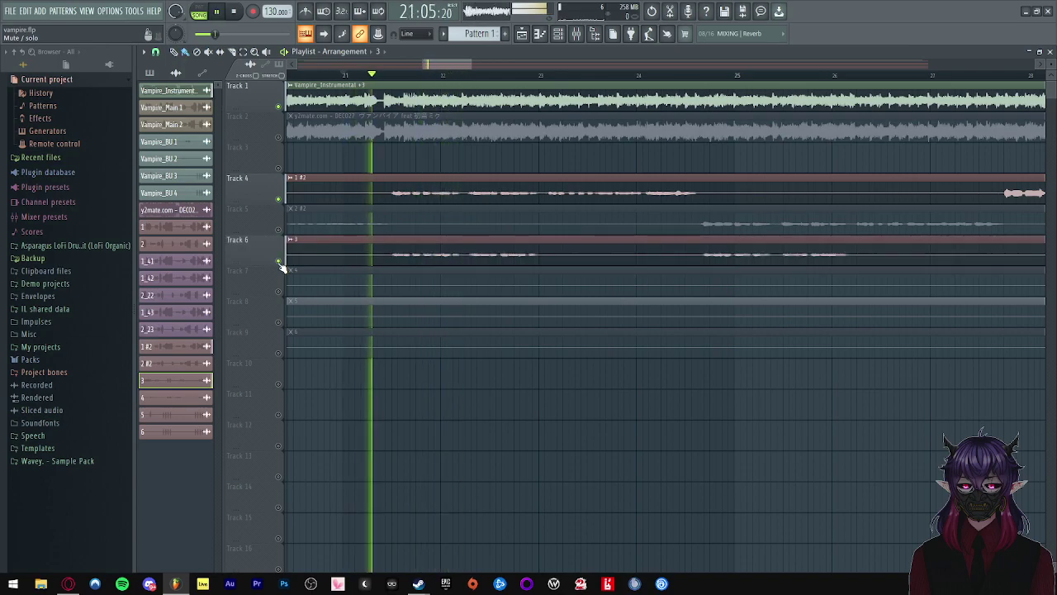
{"action": "key", "text": "space"}
- Show the mixer, move it higher over the playlist and maximize the Newtone editor of Insert 3
{"action": "left_click", "coordinate": [575, 34]}
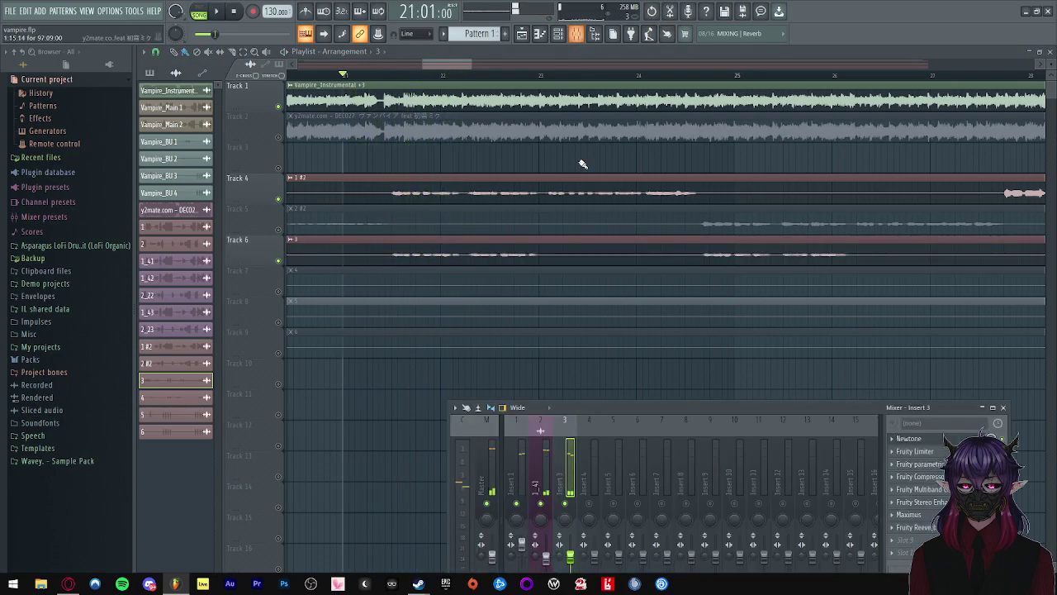
{"action": "left_click_drag", "start_coordinate": [589, 416], "coordinate": [483, 256]}
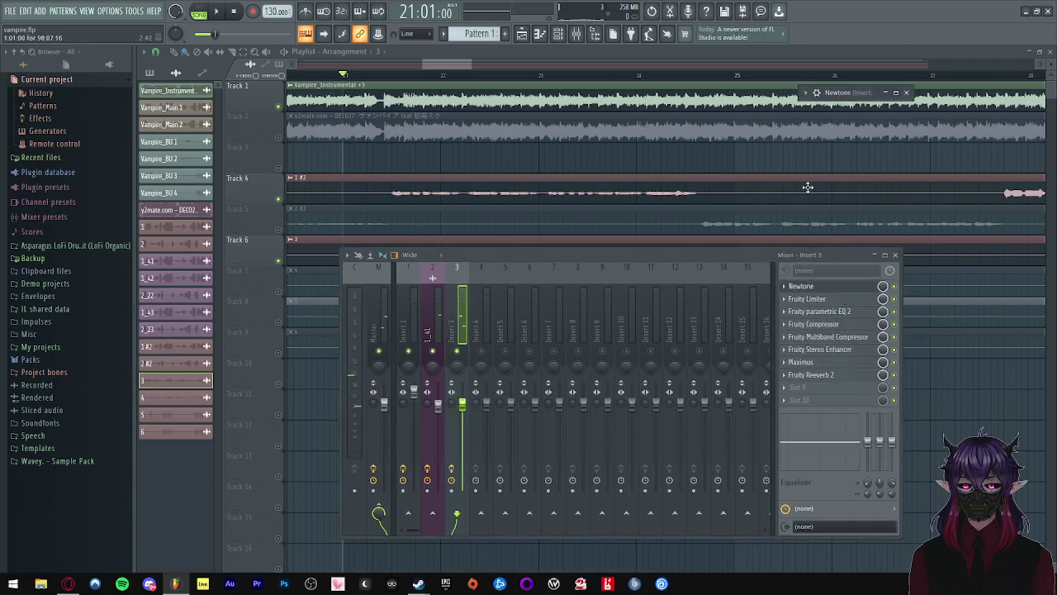
{"action": "left_click", "coordinate": [896, 92]}
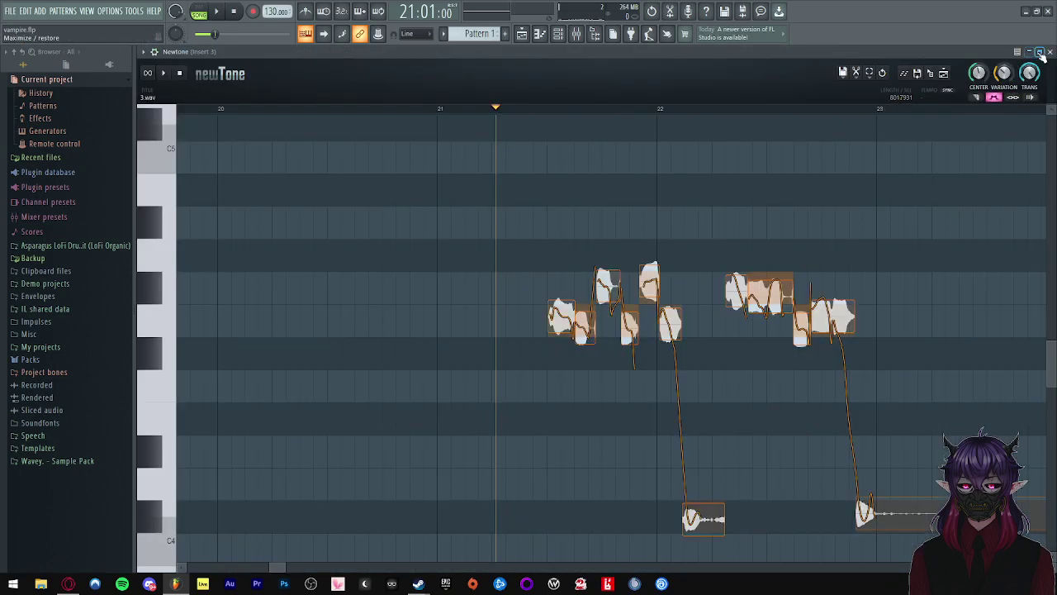
- Sound out the first two notes of the phrase just before bar 22 and play the phrase in Newtone
{"action": "scroll", "coordinate": [555, 289], "scroll_direction": "up", "scroll_amount": 1}
{"action": "left_click", "coordinate": [561, 286]}
{"action": "left_click_drag", "start_coordinate": [560, 316], "coordinate": [585, 327]}
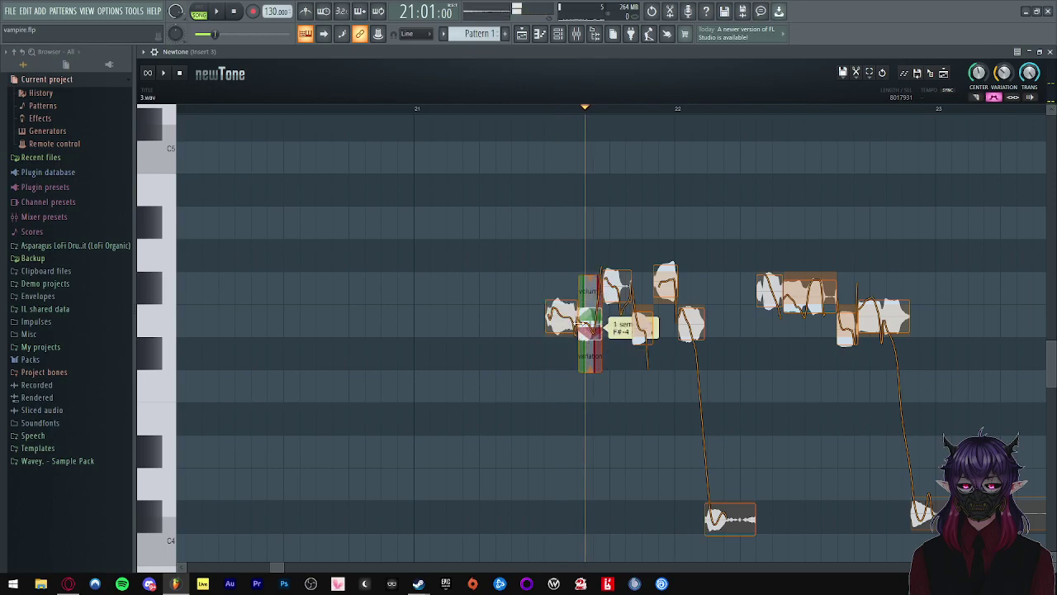
{"action": "left_click", "coordinate": [458, 294]}
{"action": "key", "text": "space"}
{"action": "scroll", "coordinate": [679, 330], "scroll_direction": "up", "scroll_amount": 2}
{"action": "key", "text": "space"}
- Return to the playlist, clear the floating windows and play Tracks 1, 4 and 6 together from 21:08
{"action": "left_click", "coordinate": [1029, 51]}
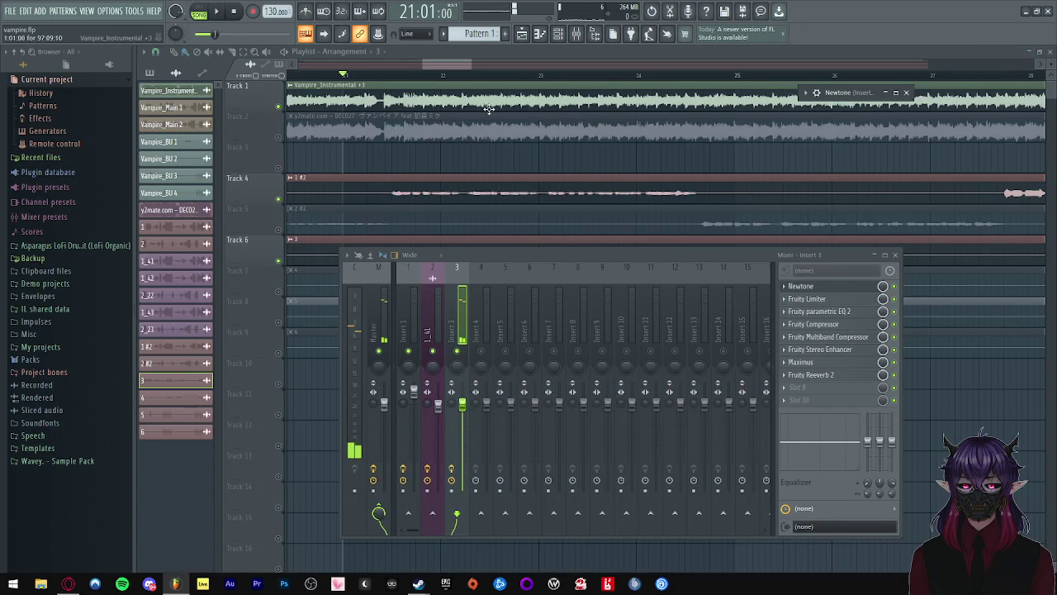
{"action": "key", "text": "F12"}
{"action": "left_click", "coordinate": [385, 76]}
{"action": "key", "text": "space"}
{"action": "key", "text": "space"}
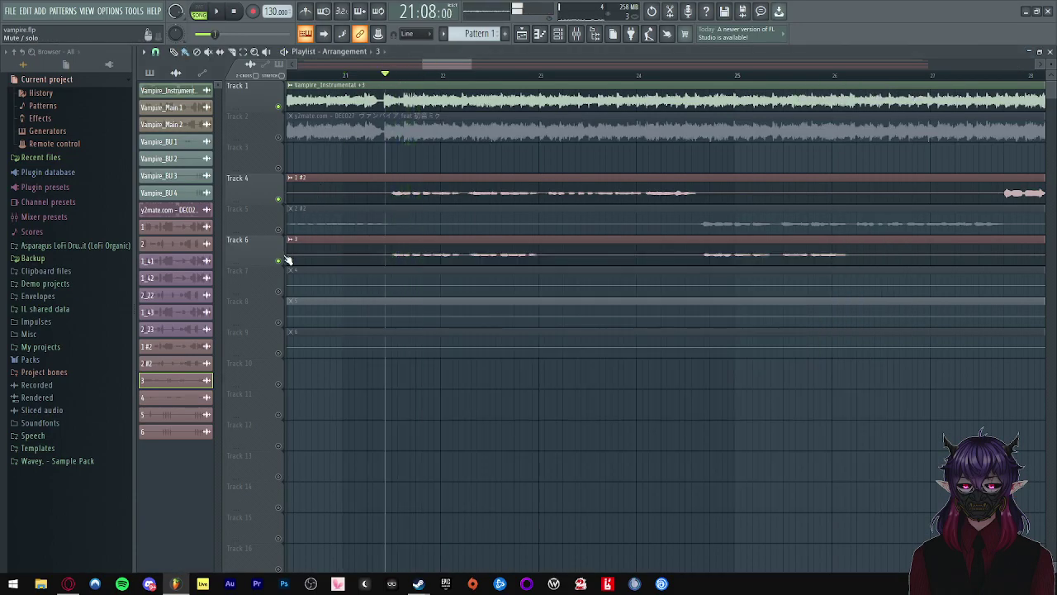
- Mute Track 6 and play the Track 4 vocal with the instrumental from 21:08
{"action": "left_click", "coordinate": [278, 260]}
{"action": "key", "text": "space"}
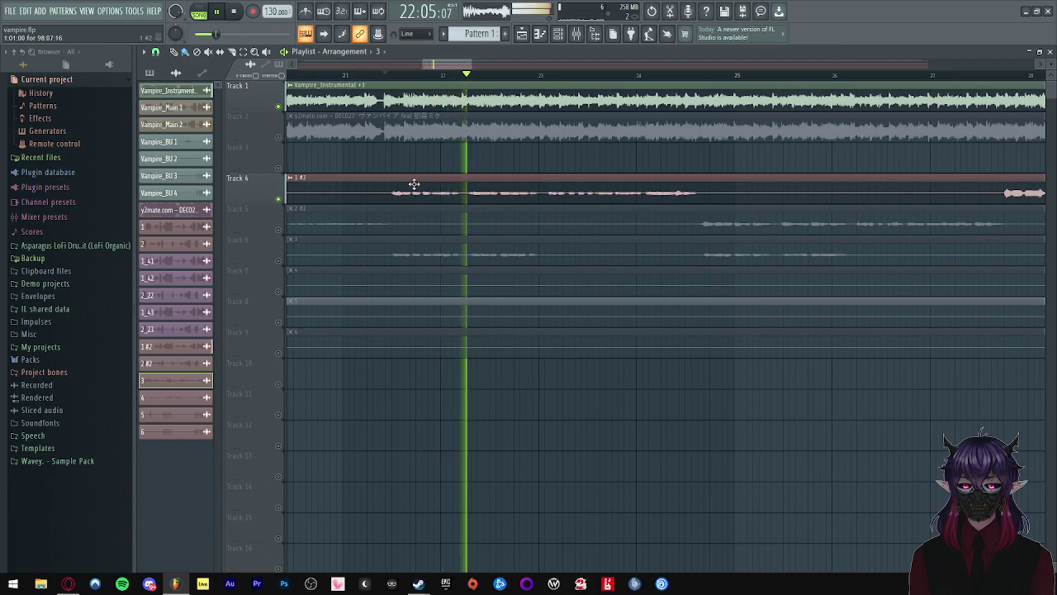
{"action": "key", "text": "space"}
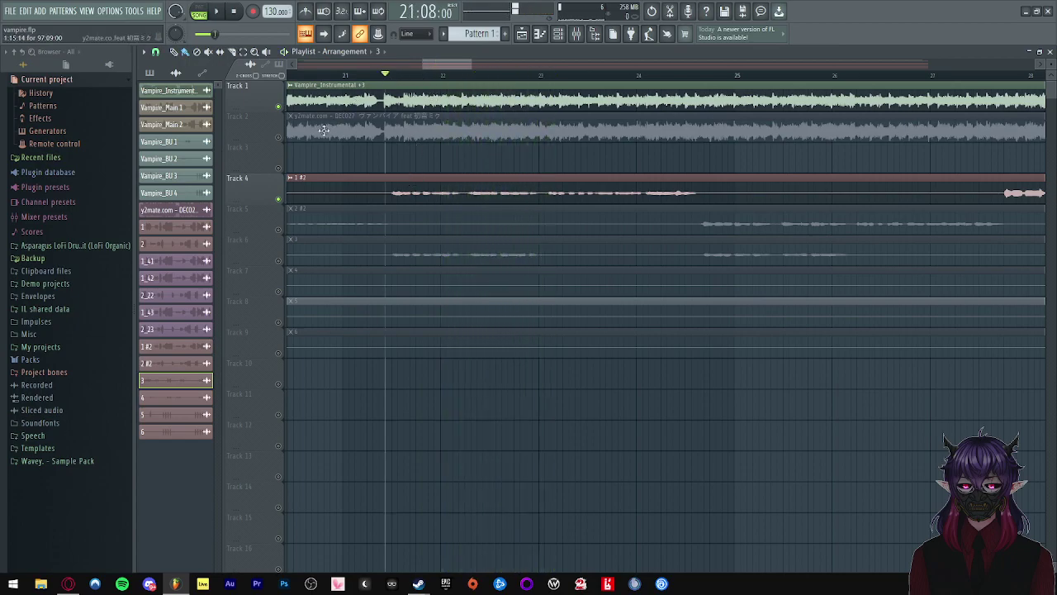
- Solo the original song on Track 2 and play it from 21:08 as a pitch reference
{"action": "right_click", "coordinate": [285, 135]}
{"action": "left_click", "coordinate": [274, 138]}
{"action": "right_click", "coordinate": [278, 138]}
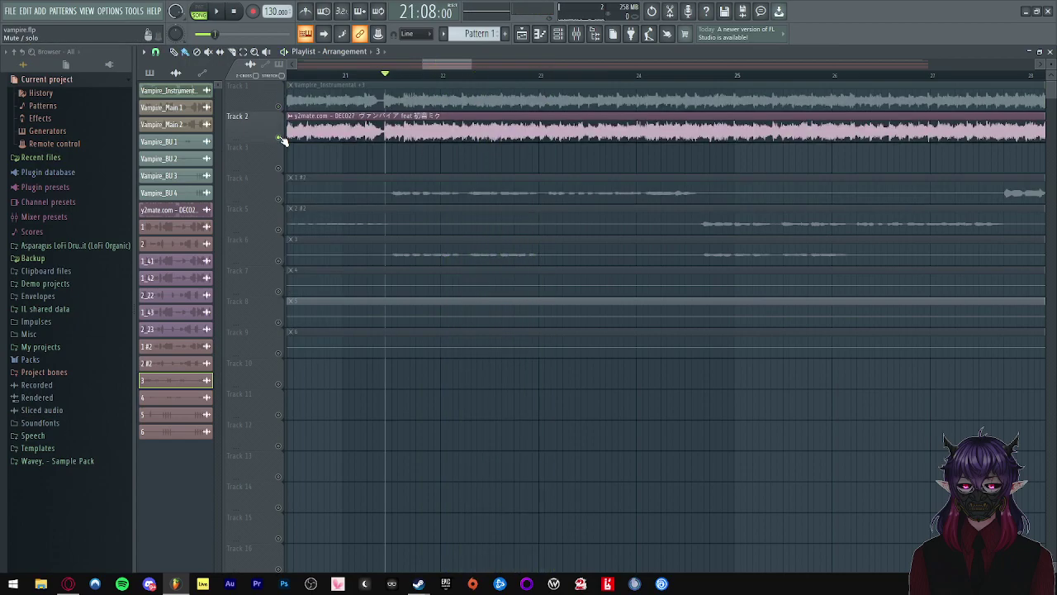
{"action": "key", "text": "space"}
{"action": "key", "text": "space"}
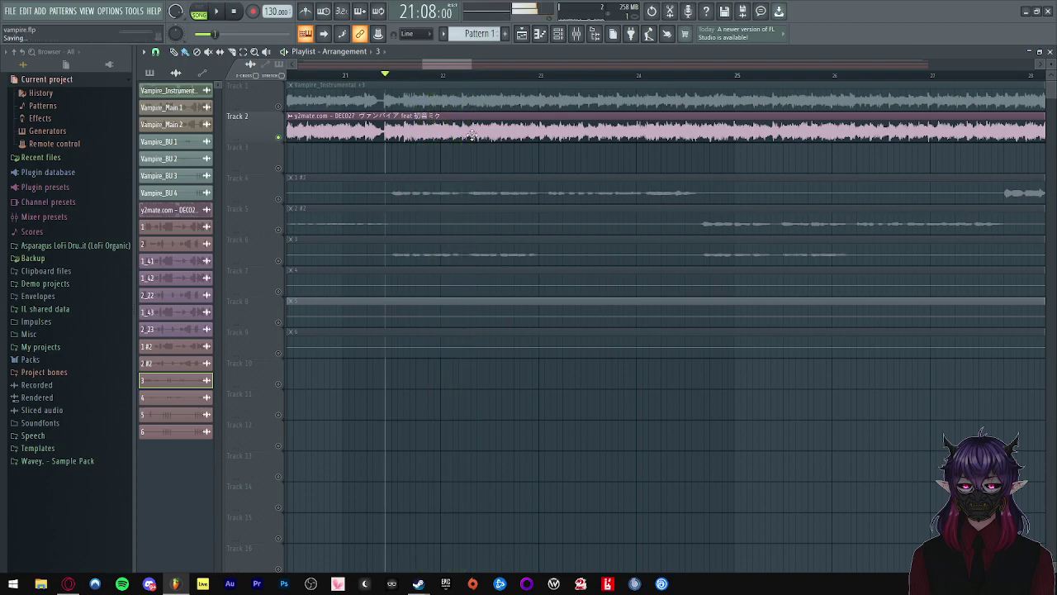
- Open the original song clip's channel settings, replay the song from 21:08 and close the settings
{"action": "double_click", "coordinate": [475, 131]}
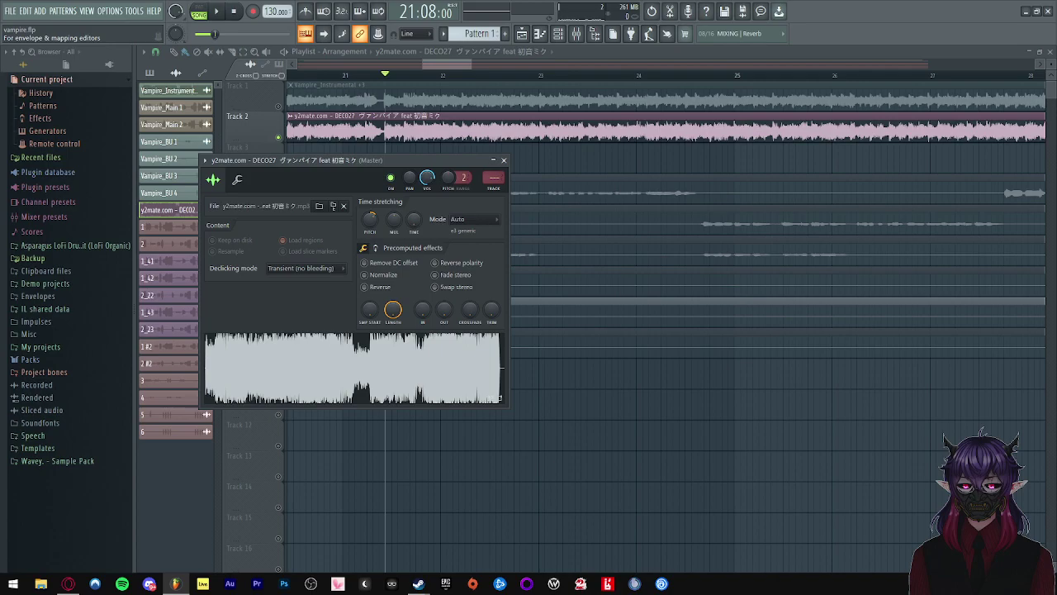
{"action": "key", "text": "space"}
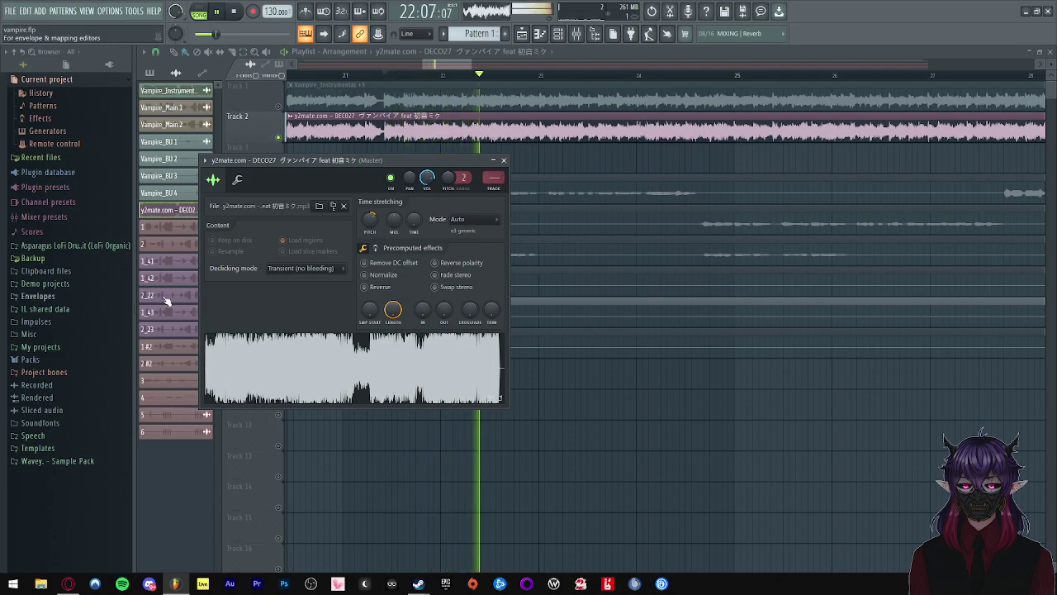
{"action": "key", "text": "space"}
{"action": "key", "text": "space"}
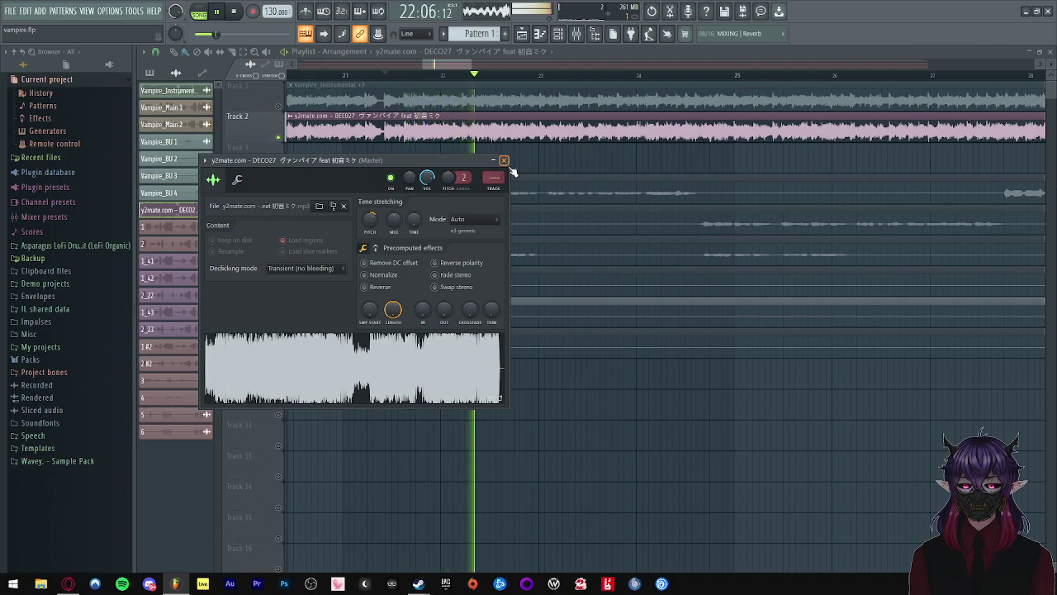
{"action": "left_click", "coordinate": [503, 161]}
{"action": "key", "text": "space"}
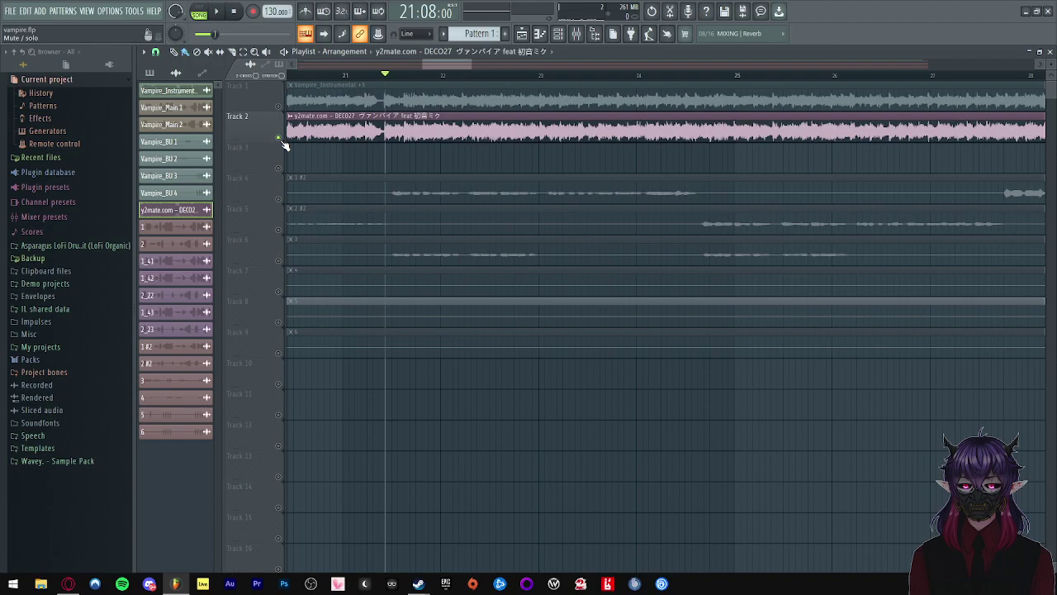
- Replace the Track 2 solo with Tracks 4 and 6, enable the Track 1 instrumental, and play from 21:08
{"action": "left_click", "coordinate": [279, 261]}
{"action": "key", "text": "space"}
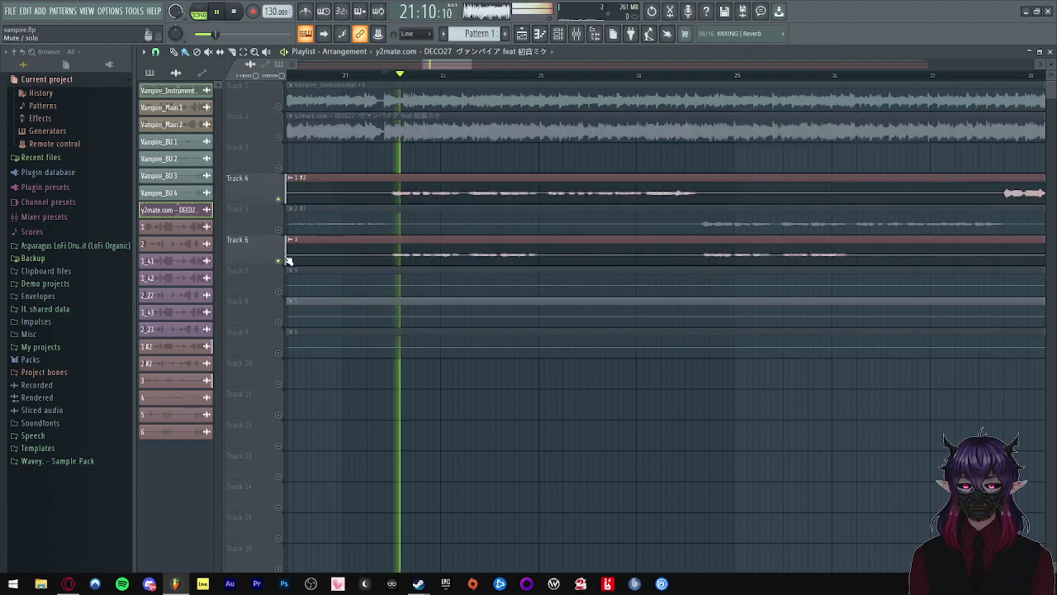
{"action": "key", "text": "space"}
{"action": "left_click", "coordinate": [278, 106]}
{"action": "key", "text": "space"}
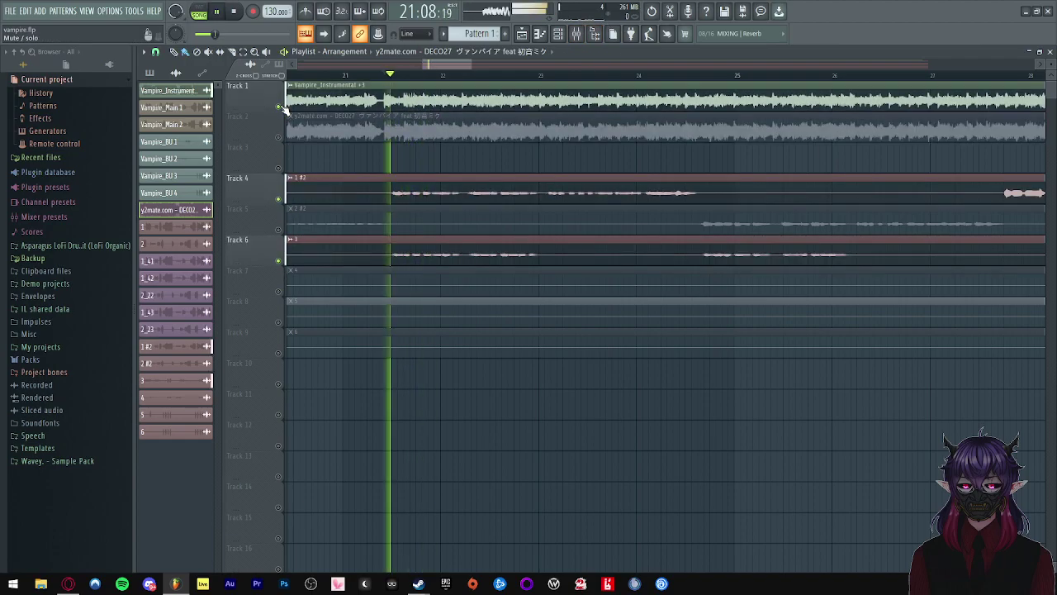
{"action": "key", "text": "space"}
- Open Newtone on mixer Insert 3, reduce its window to a floating size and minimise the playlist
{"action": "left_click", "coordinate": [576, 34]}
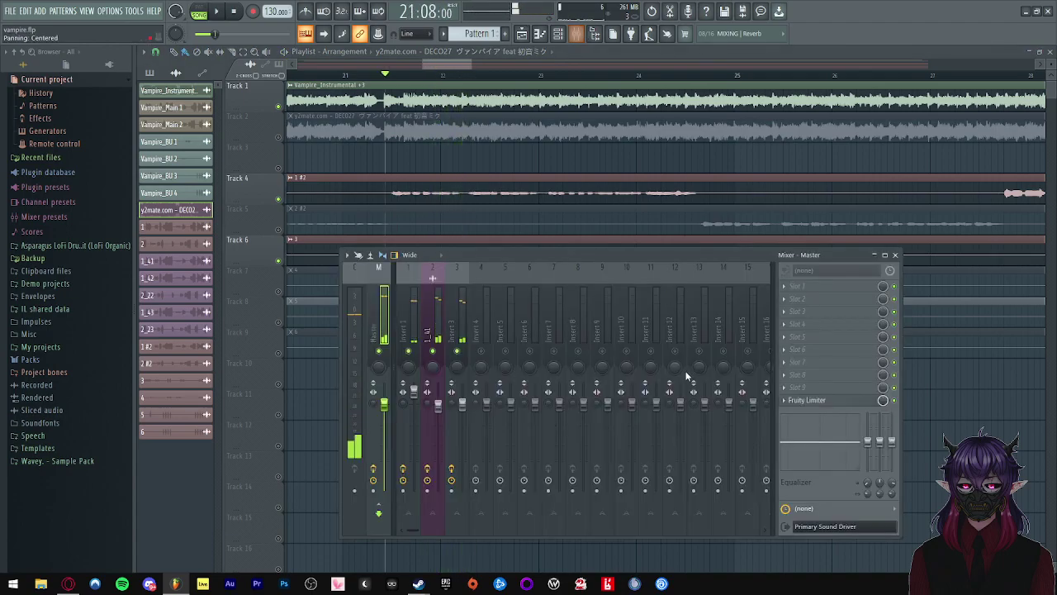
{"action": "left_click", "coordinate": [459, 323]}
{"action": "left_click", "coordinate": [847, 286]}
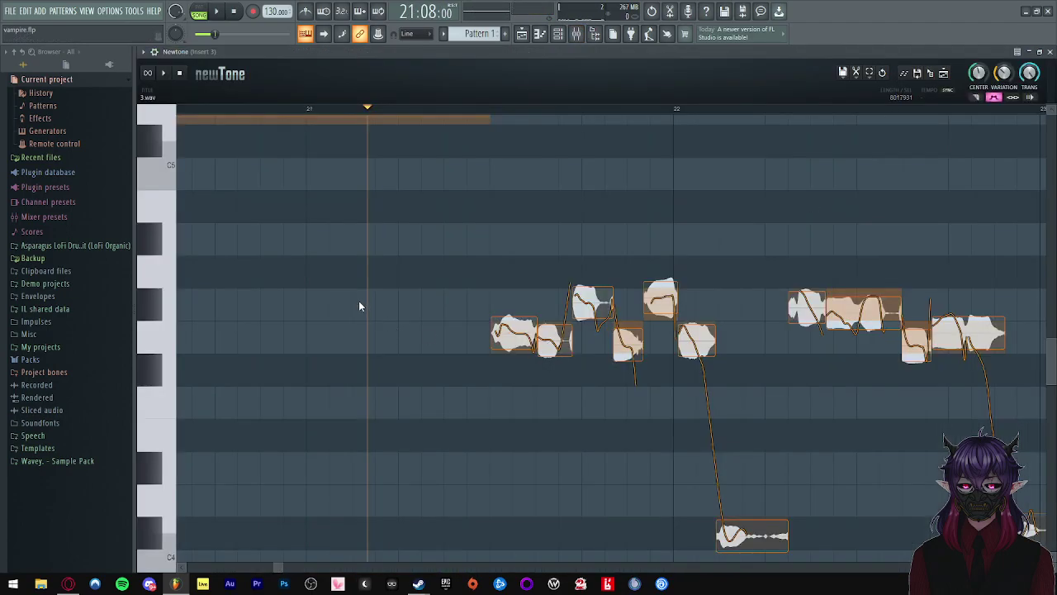
{"action": "left_click", "coordinate": [1040, 52]}
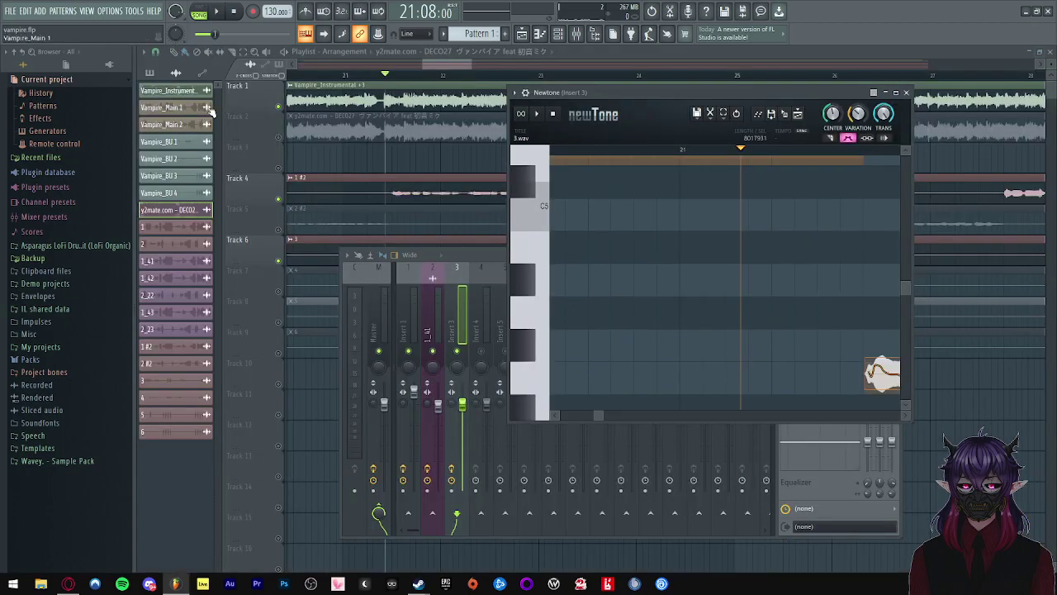
{"action": "key", "text": "F12"}
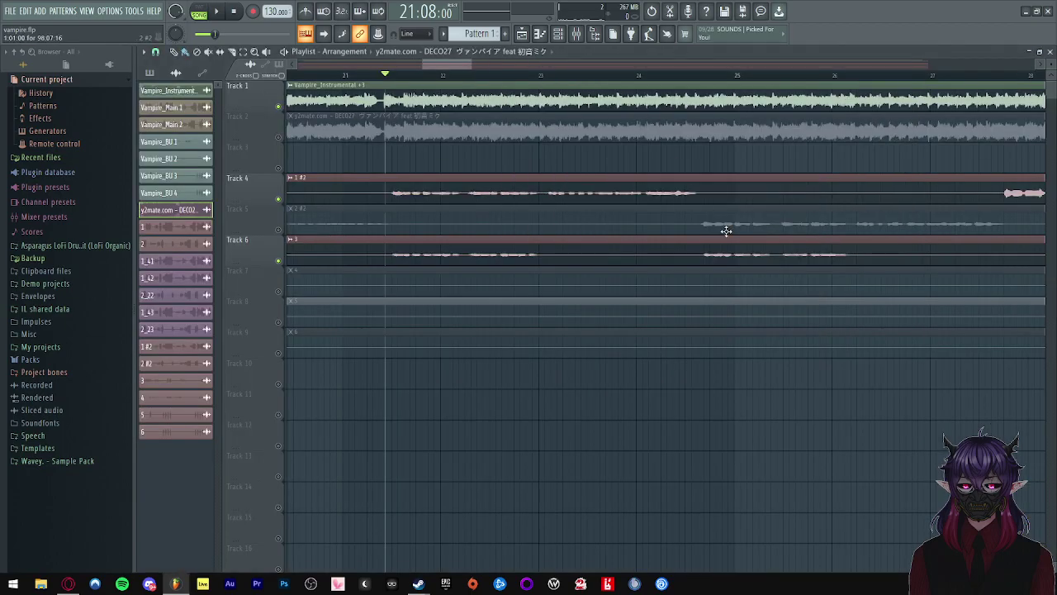
{"action": "left_click", "coordinate": [1050, 52]}
- Reposition the channel rack, insert an FL Keys channel and close its plugin window
{"action": "left_click_drag", "start_coordinate": [466, 215], "coordinate": [365, 157]}
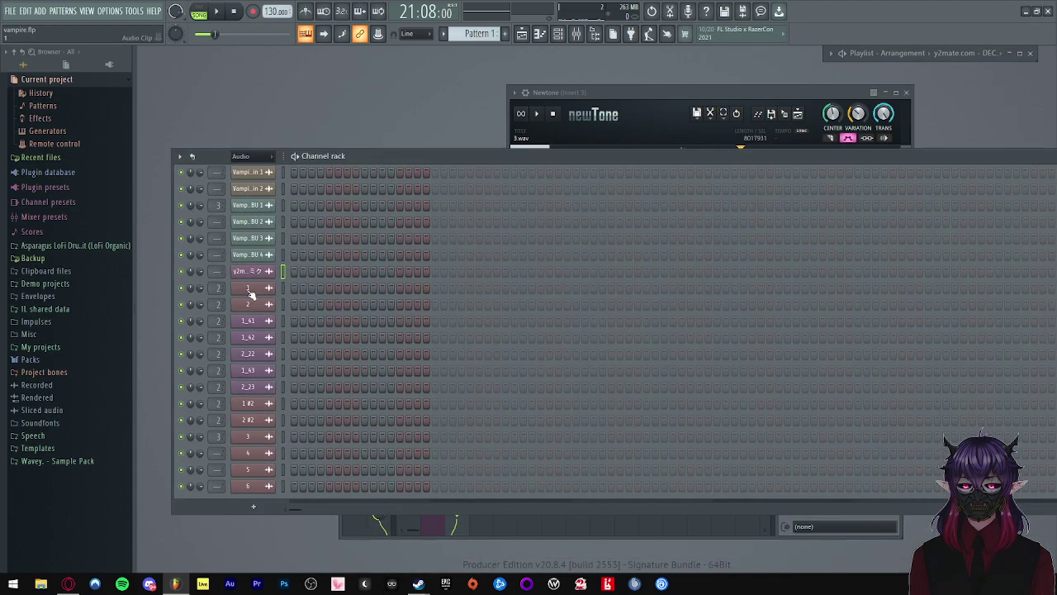
{"action": "right_click", "coordinate": [264, 271]}
{"action": "mouse_move", "coordinate": [330, 357]}
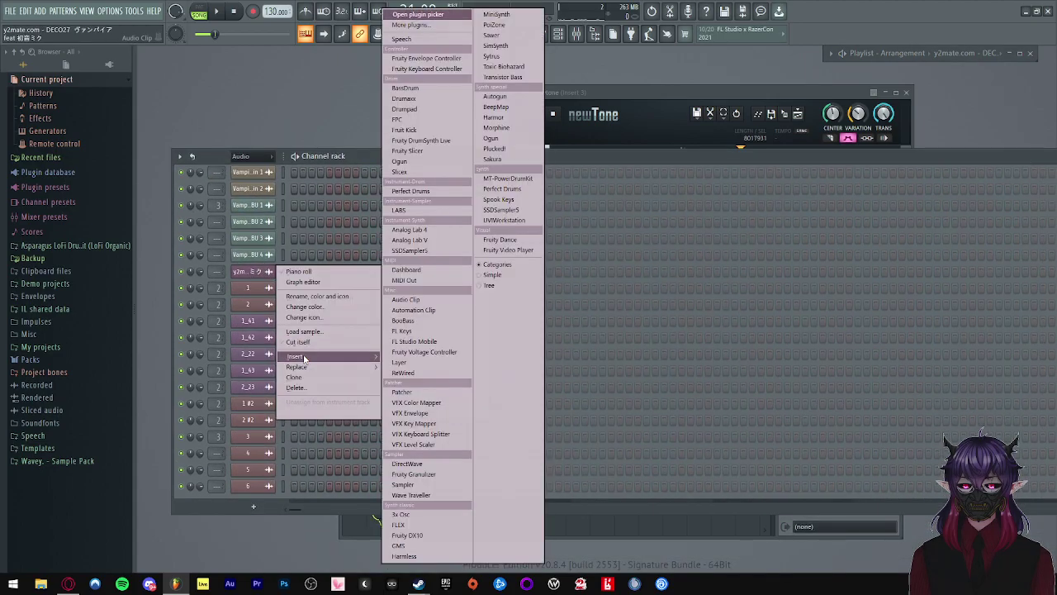
{"action": "left_click", "coordinate": [418, 332]}
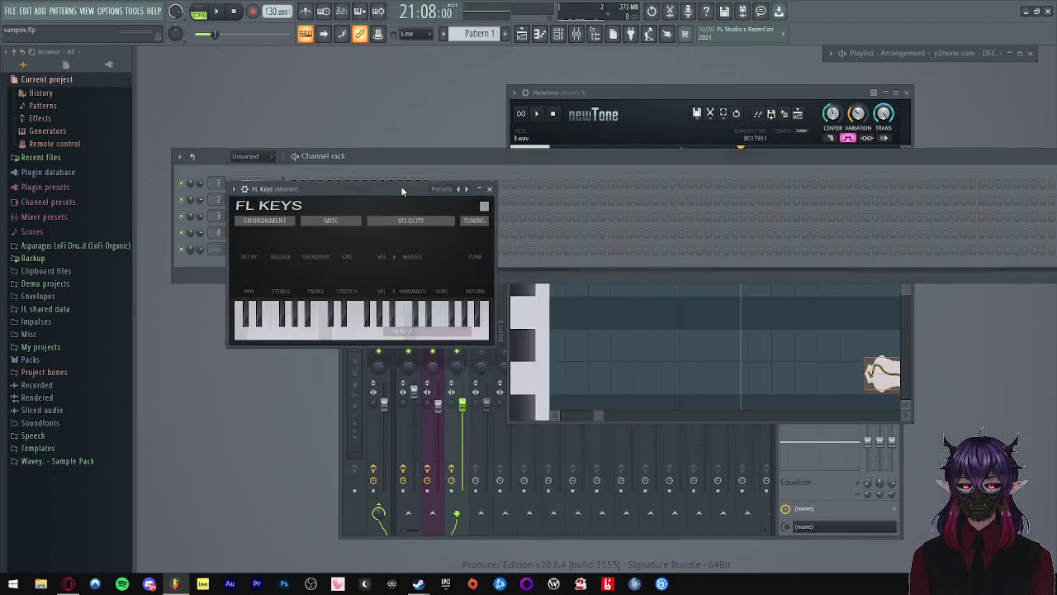
{"action": "left_click", "coordinate": [491, 188]}
- Open the piano roll for FL Keys and enter four consecutive notes: B5, A#5, B5, A#5
{"action": "right_click", "coordinate": [268, 248]}
{"action": "left_click", "coordinate": [291, 247]}
{"action": "mouse_move", "coordinate": [251, 313]}
{"action": "left_mouse_down"}
{"action": "mouse_move", "coordinate": [244, 220]}
{"action": "mouse_move", "coordinate": [236, 241]}
{"action": "left_mouse_up"}
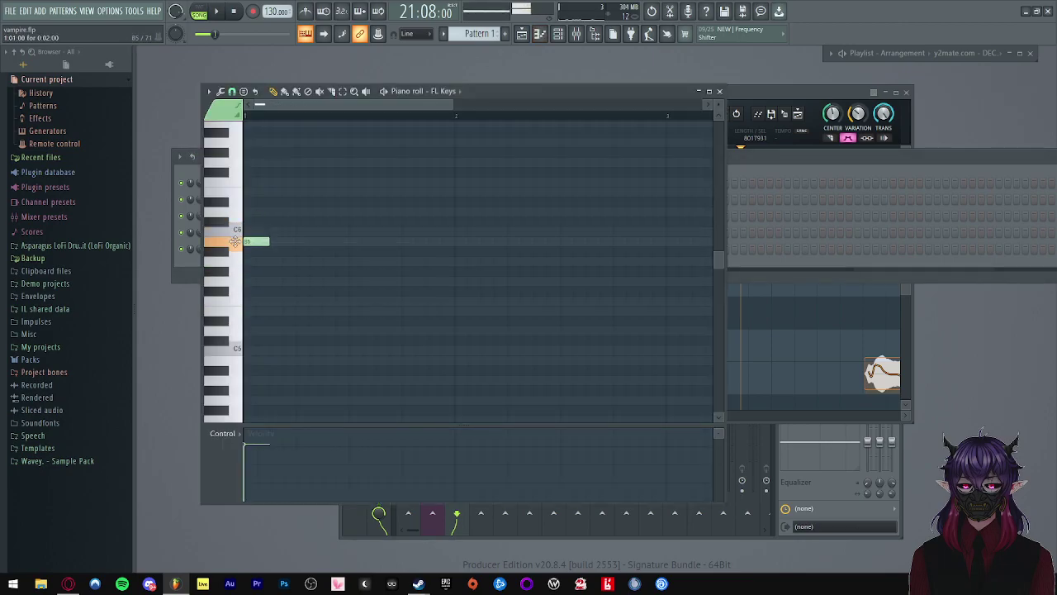
{"action": "left_click", "coordinate": [277, 251]}
{"action": "left_click_drag", "start_coordinate": [310, 241], "coordinate": [295, 242]}
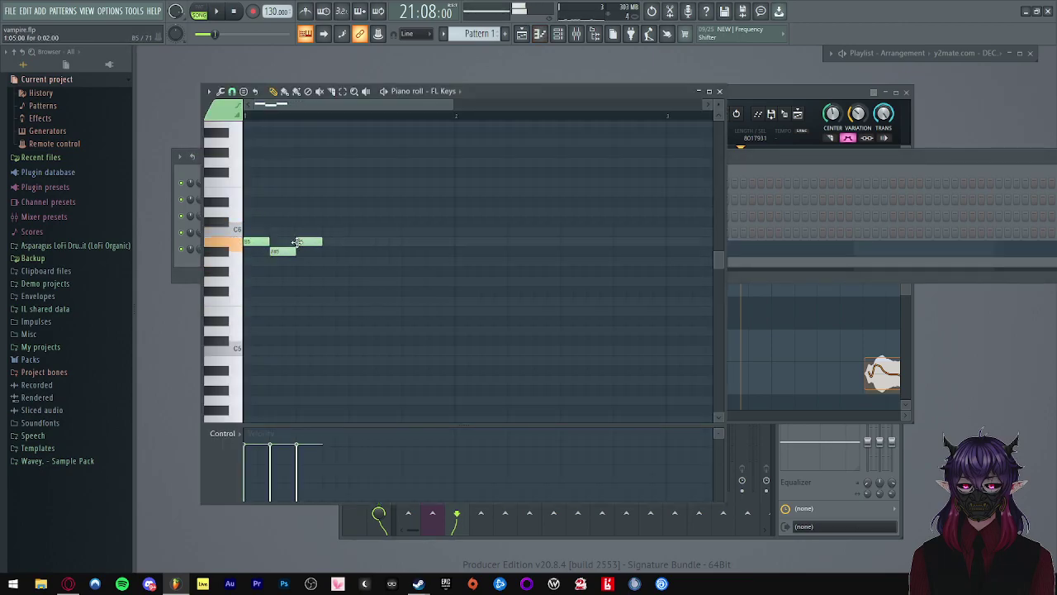
{"action": "left_click", "coordinate": [324, 252]}
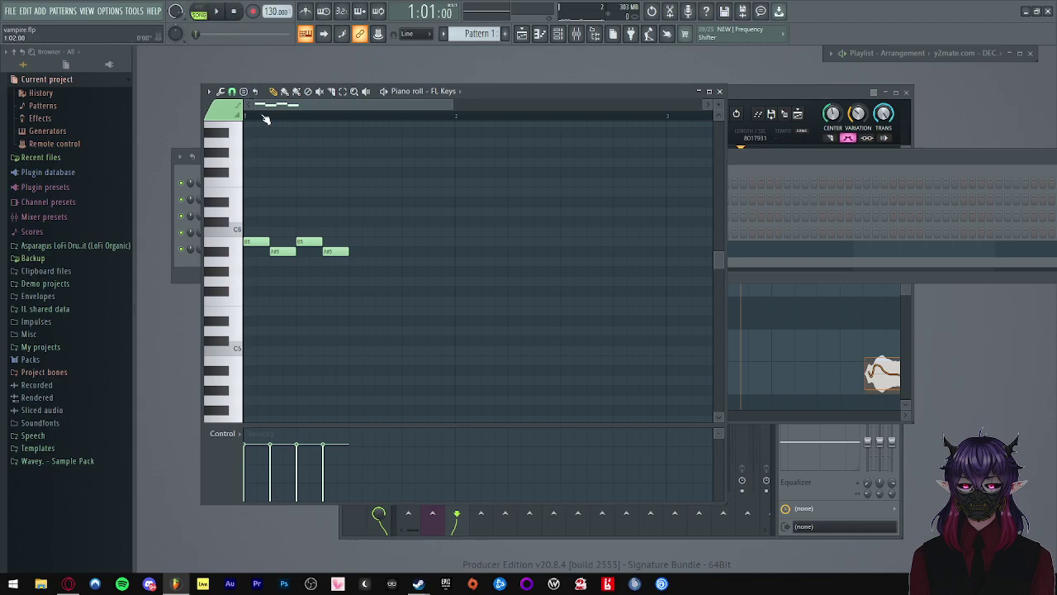
- Reposition the piano roll, switch playback to pattern mode and play the four FL Keys notes
{"action": "left_click_drag", "start_coordinate": [526, 99], "coordinate": [726, 97]}
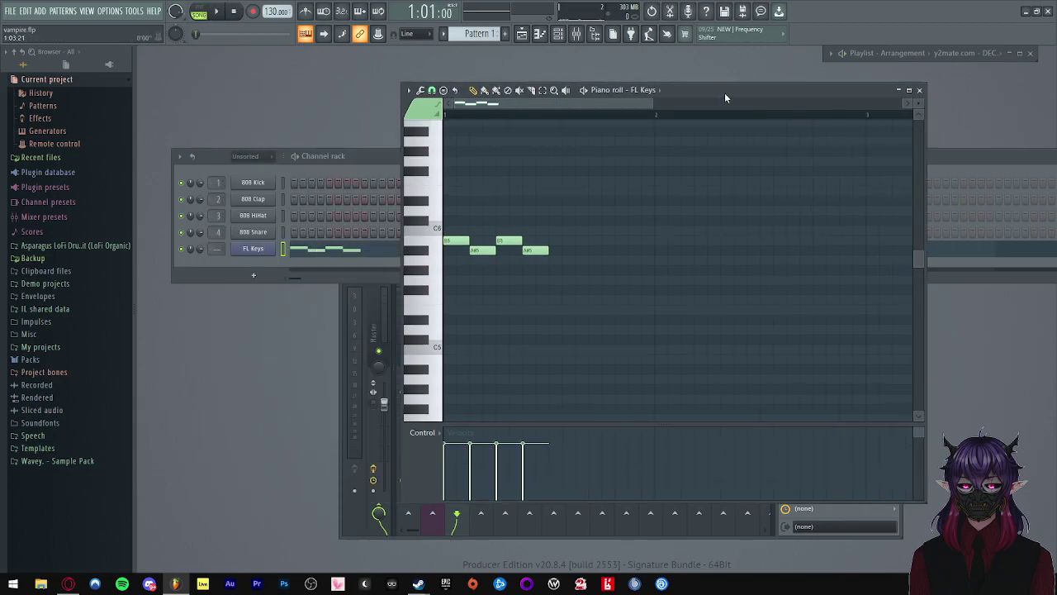
{"action": "left_click", "coordinate": [207, 7]}
{"action": "key", "text": "space"}
{"action": "key", "text": "space"}
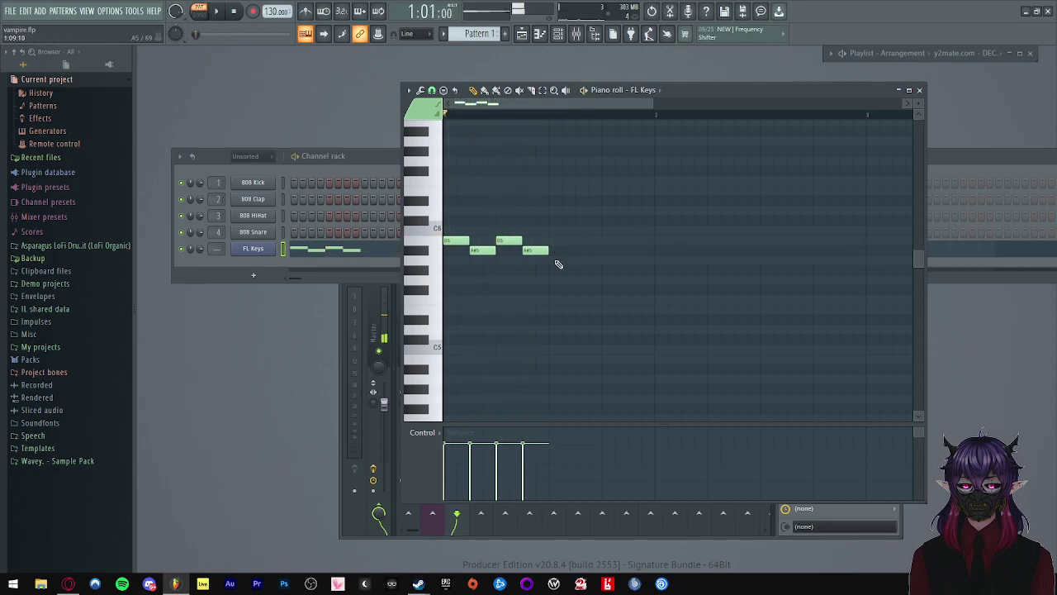
- Add E5 beneath the first B5 and D#5 beneath the first A#5, and play the pattern
{"action": "left_click_drag", "start_coordinate": [485, 333], "coordinate": [457, 309]}
{"action": "right_click", "coordinate": [453, 313]}
{"action": "scroll", "coordinate": [548, 124], "scroll_direction": "up", "scroll_amount": 2}
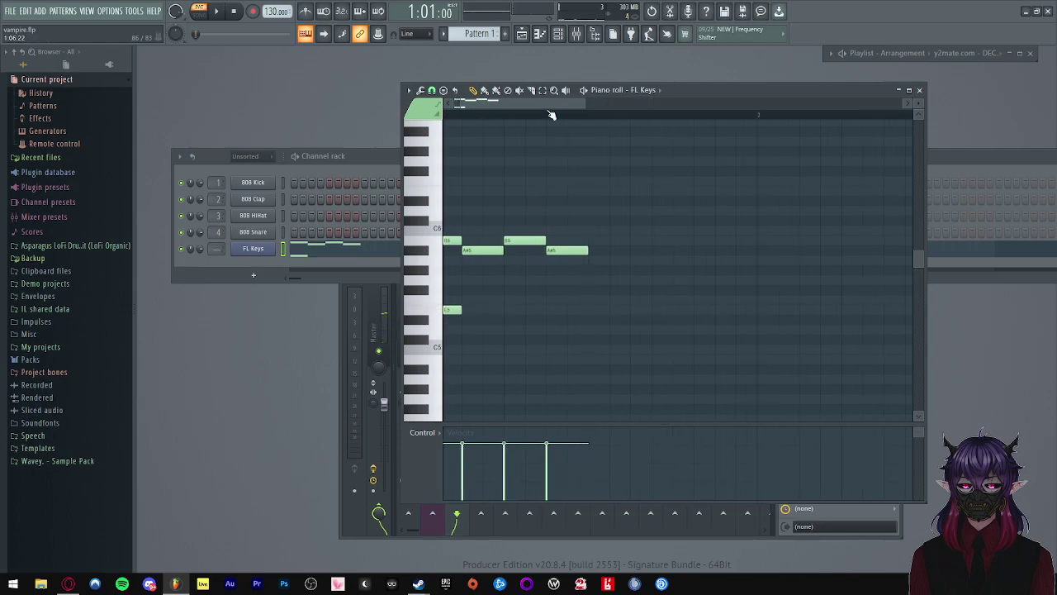
{"action": "scroll", "coordinate": [533, 114], "scroll_direction": "up", "scroll_amount": 3}
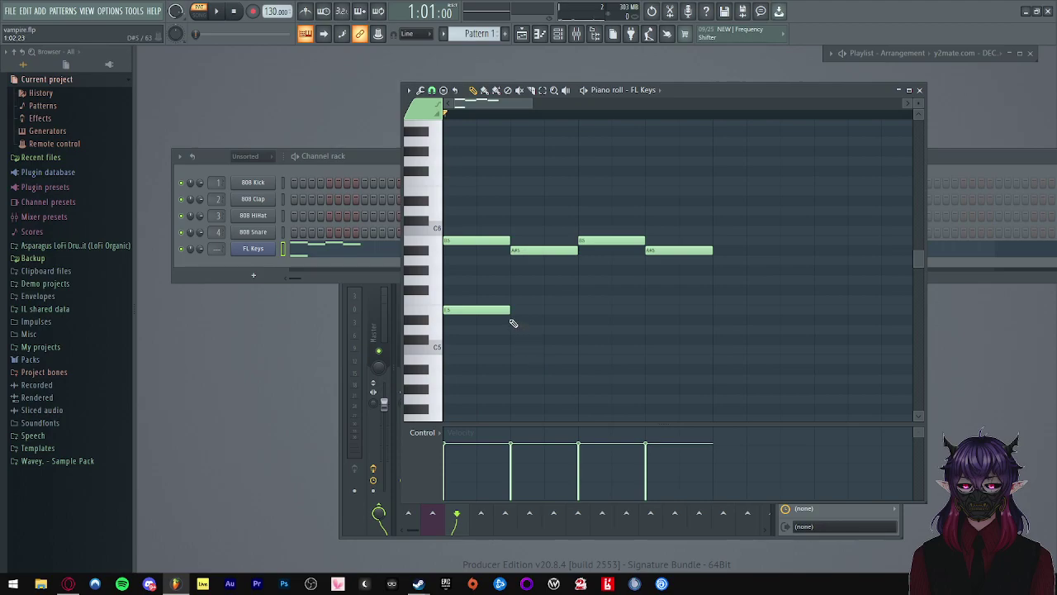
{"action": "left_click", "coordinate": [487, 309]}
{"action": "left_click_drag", "start_coordinate": [517, 330], "coordinate": [517, 317]}
{"action": "key", "text": "space"}
{"action": "key", "text": "space"}
- Complete the lower line with E5 and D#5 beneath the third and fourth upper notes, and play it
{"action": "left_click", "coordinate": [583, 310]}
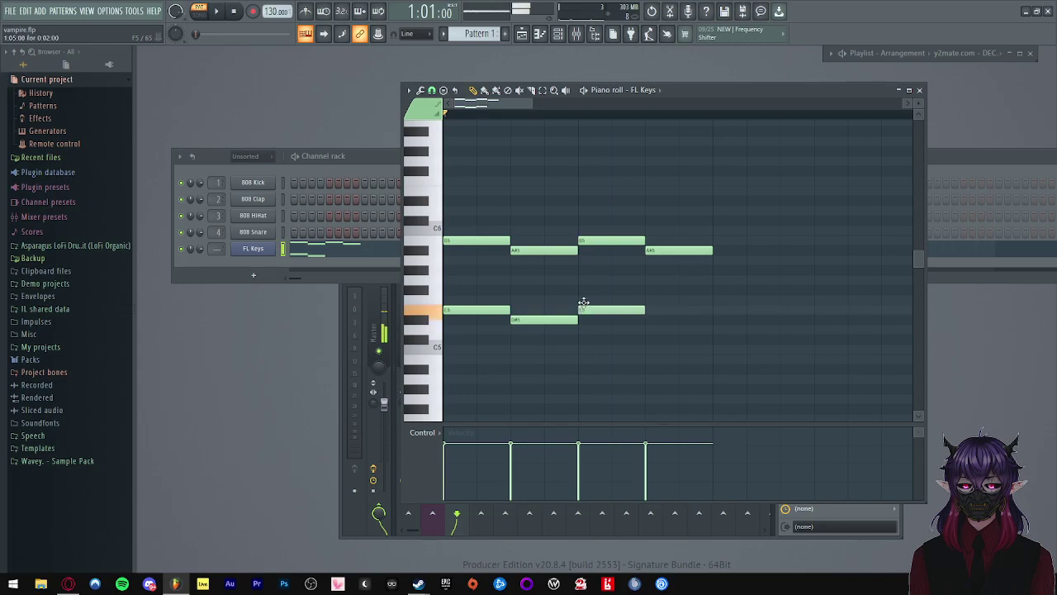
{"action": "left_click", "coordinate": [651, 319]}
{"action": "key", "text": "space"}
{"action": "key", "text": "space"}
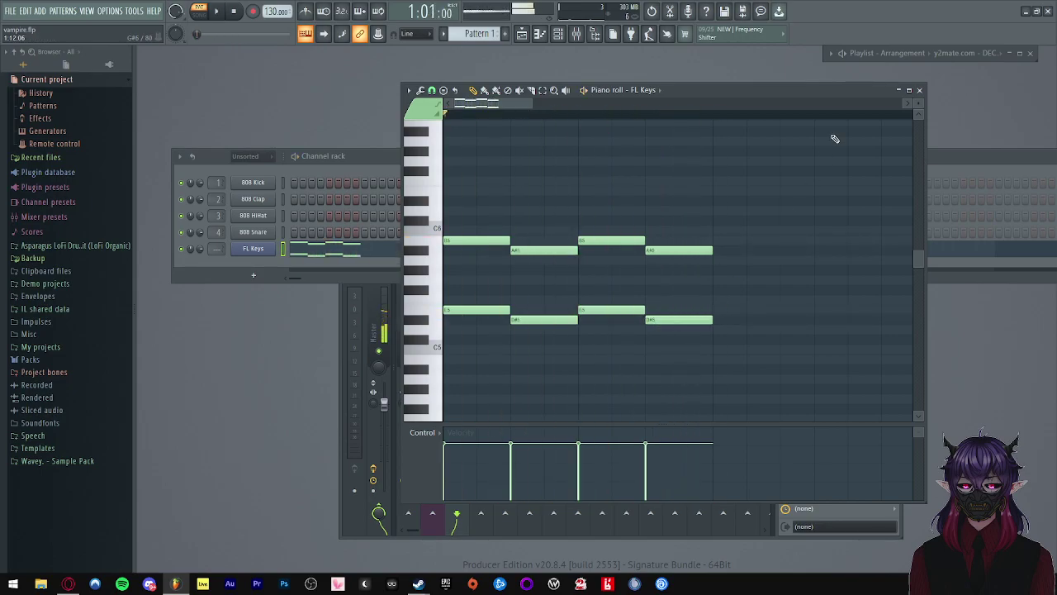
- Check the playlist briefly, minimise it again and arrange the FL Keys piano roll beside the Newtone window
{"action": "left_click", "coordinate": [1021, 54]}
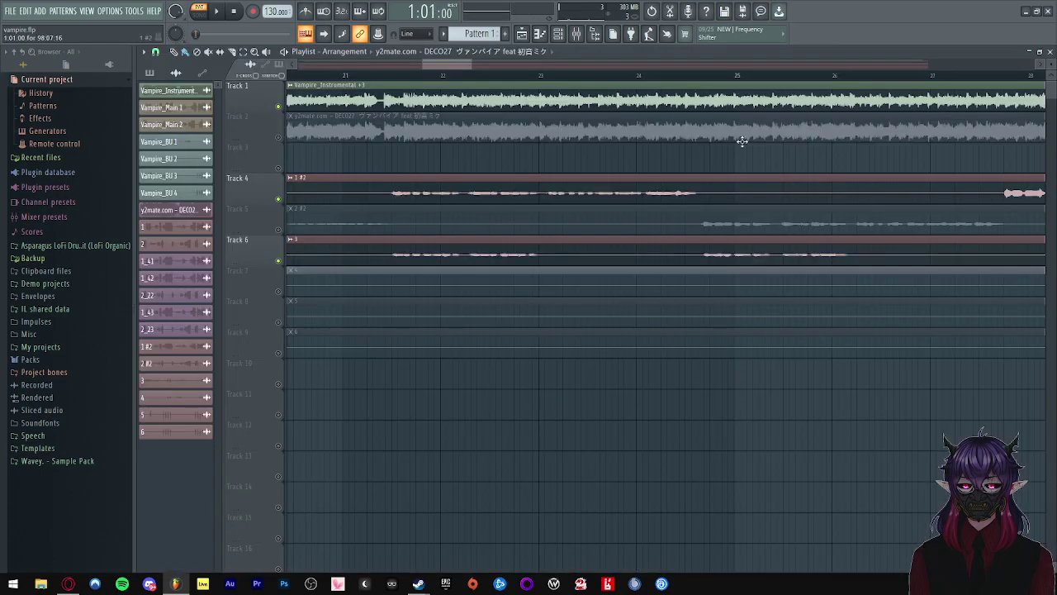
{"action": "left_click", "coordinate": [1040, 52]}
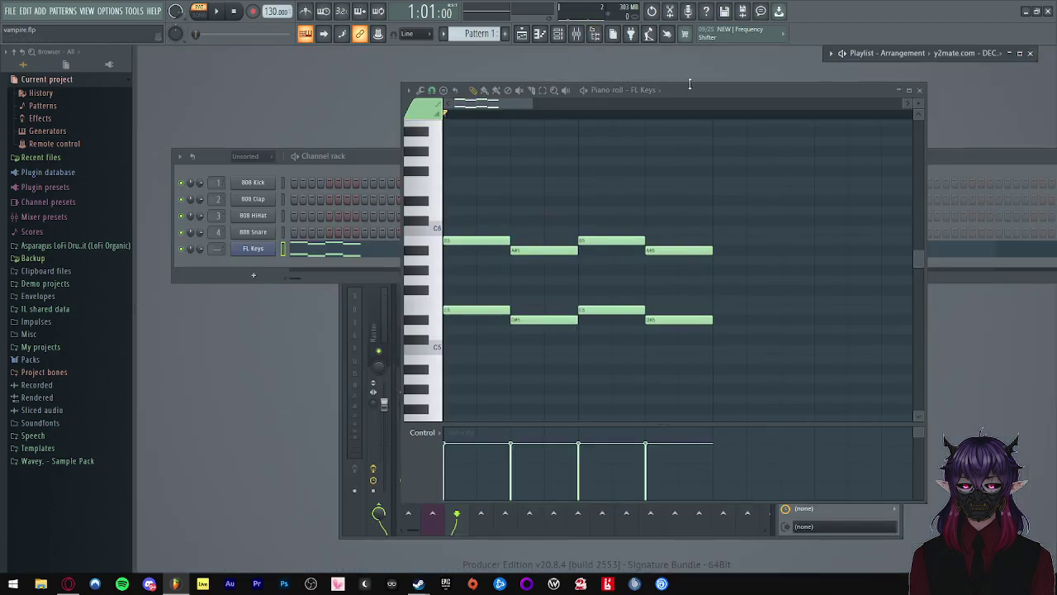
{"action": "left_click_drag", "start_coordinate": [690, 86], "coordinate": [513, 208]}
{"action": "left_click", "coordinate": [745, 92]}
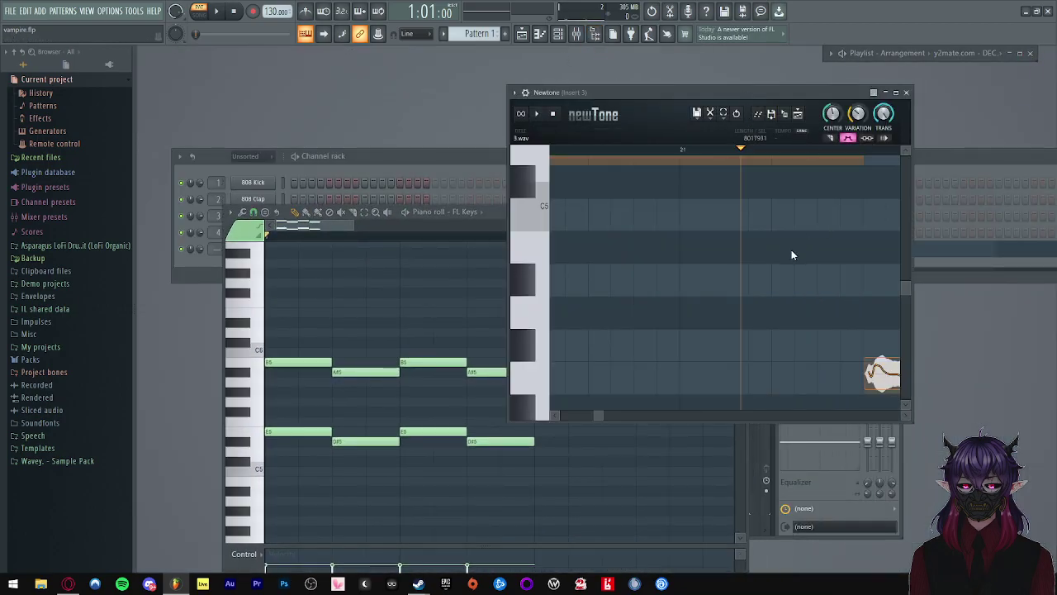
- Delete the four upper B5 and A#5 notes and play the remaining E5 and D#5 line
{"action": "right_click", "coordinate": [296, 361]}
{"action": "right_click", "coordinate": [363, 372]}
{"action": "right_click", "coordinate": [432, 362]}
{"action": "right_click", "coordinate": [500, 372]}
{"action": "key", "text": "space"}
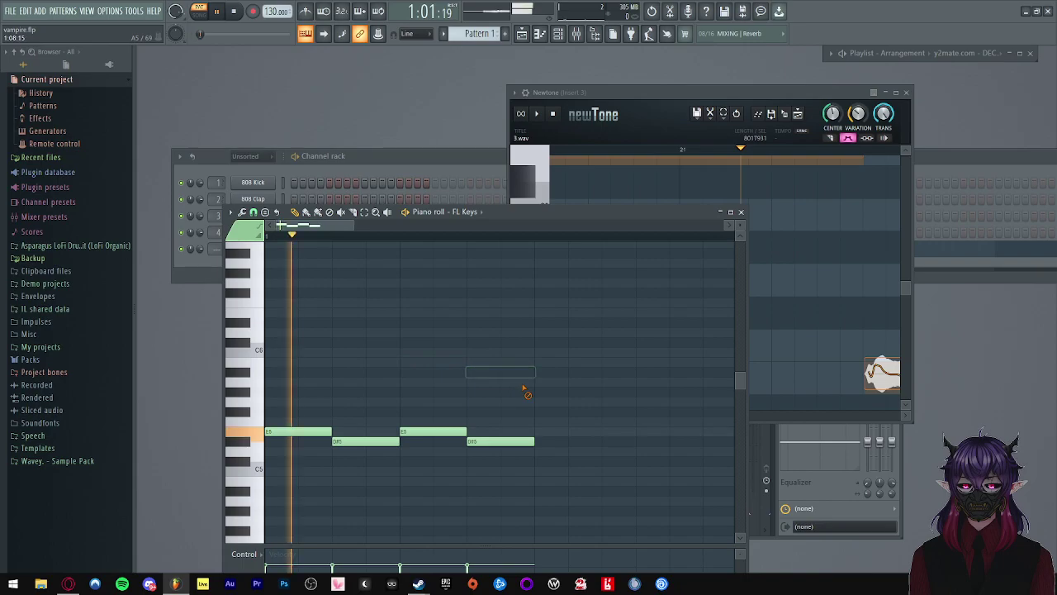
{"action": "left_click", "coordinate": [885, 92]}
{"action": "key", "text": "space"}
- Maximise Newtone and try raising the first vocal note after bar 21 two semitones to A4
{"action": "left_click", "coordinate": [895, 92]}
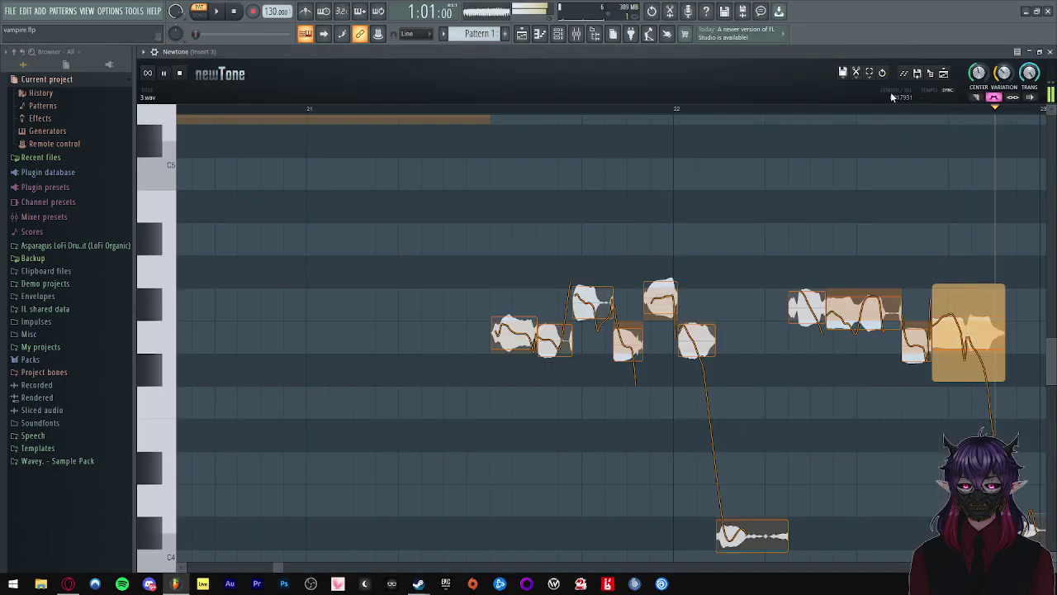
{"action": "left_click", "coordinate": [491, 248]}
{"action": "left_click_drag", "start_coordinate": [512, 335], "coordinate": [505, 266]}
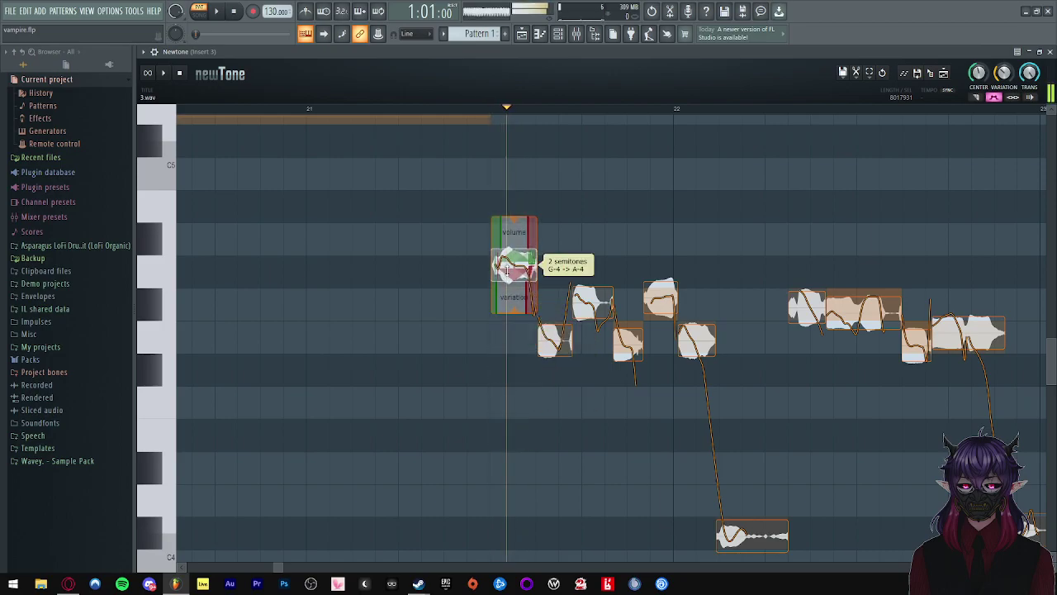
{"action": "left_click", "coordinate": [414, 241]}
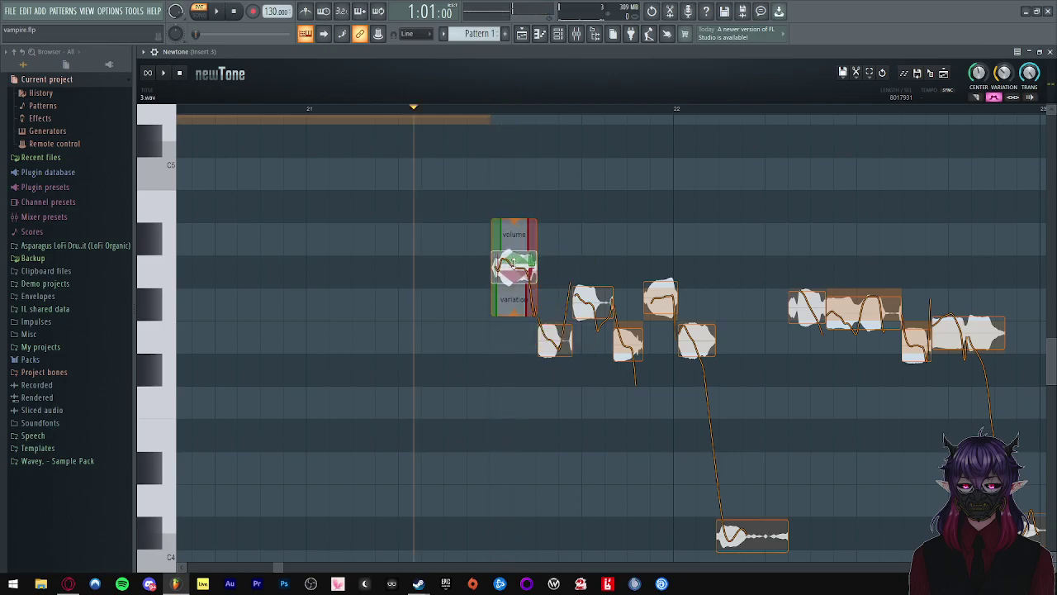
- Show Newtone beside the piano roll, audition the E5 reference note and try lowering the first vocal note to D#4
{"action": "left_click", "coordinate": [1041, 53]}
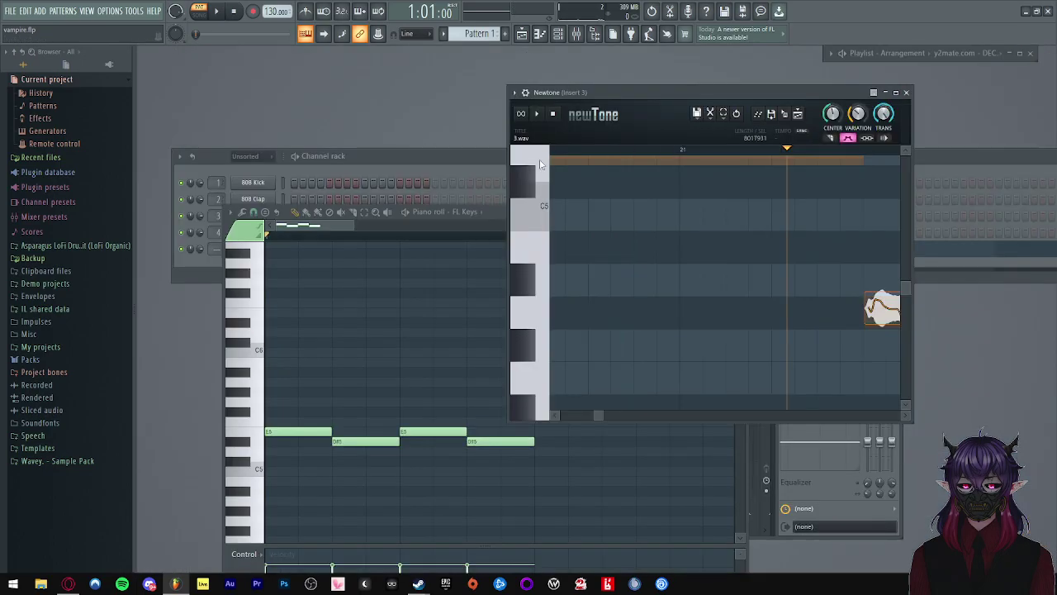
{"action": "left_click", "coordinate": [307, 433]}
{"action": "left_click", "coordinate": [799, 96]}
{"action": "scroll", "coordinate": [757, 270], "scroll_direction": "right", "scroll_amount": 3}
{"action": "left_click_drag", "start_coordinate": [794, 308], "coordinate": [781, 387]}
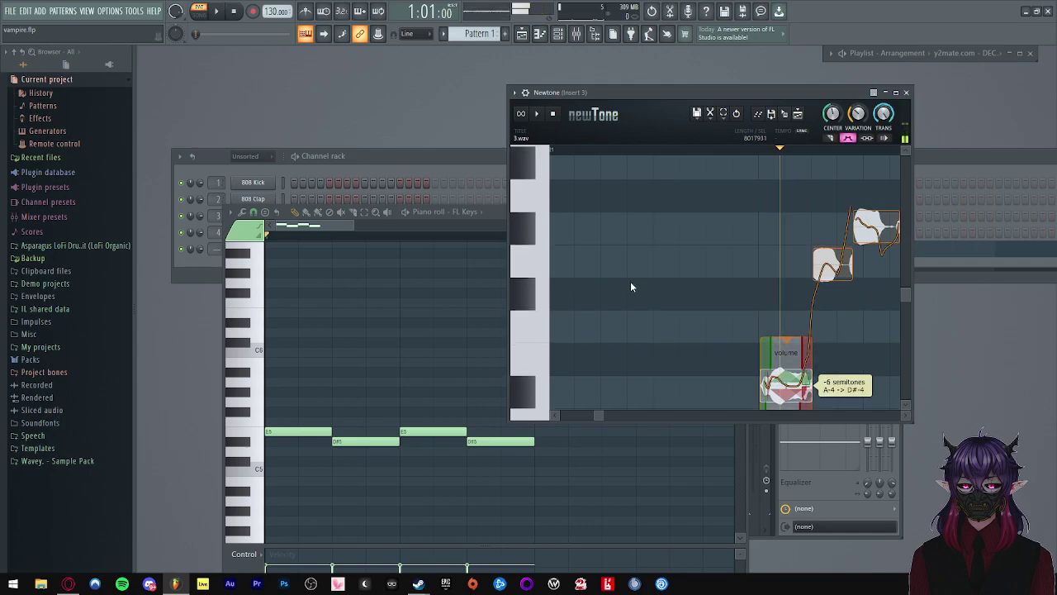
- Try moving the first vocal note up seven semitones to A#4 in Newtone
{"action": "scroll", "coordinate": [628, 280], "scroll_direction": "down", "scroll_amount": 2}
{"action": "scroll", "coordinate": [777, 293], "scroll_direction": "up", "scroll_amount": 2}
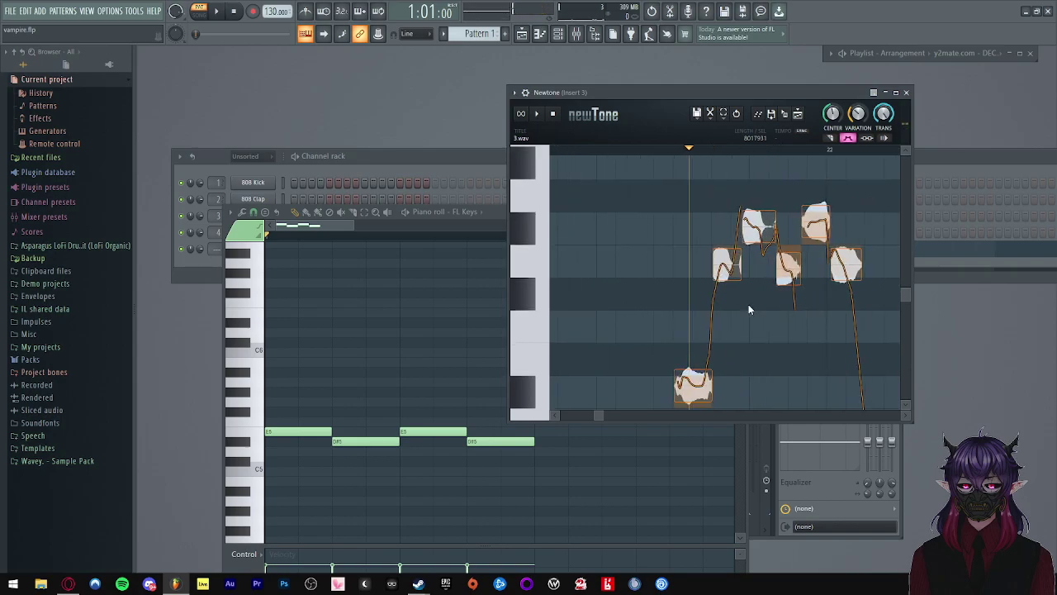
{"action": "double_click", "coordinate": [699, 371]}
{"action": "key", "text": "ctrl+z"}
{"action": "left_click_drag", "start_coordinate": [688, 380], "coordinate": [676, 169]}
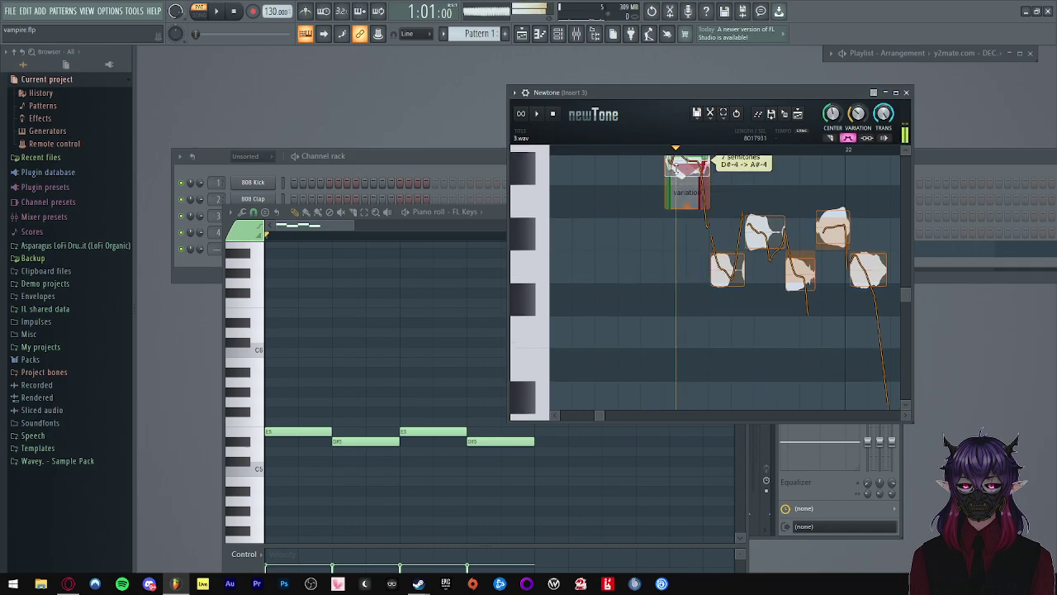
{"action": "scroll", "coordinate": [746, 231], "scroll_direction": "up", "scroll_amount": 1}
{"action": "scroll", "coordinate": [767, 240], "scroll_direction": "up", "scroll_amount": 2}
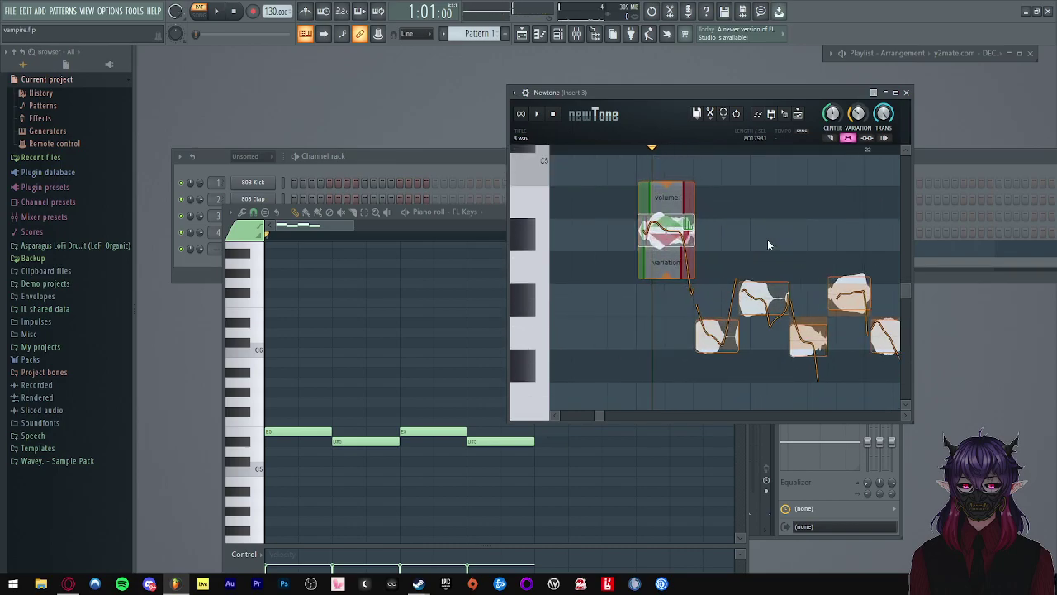
- Maximise Newtone, try setting both the first and second vocal notes to A4, and play the phrase from its start
{"action": "left_click", "coordinate": [895, 92]}
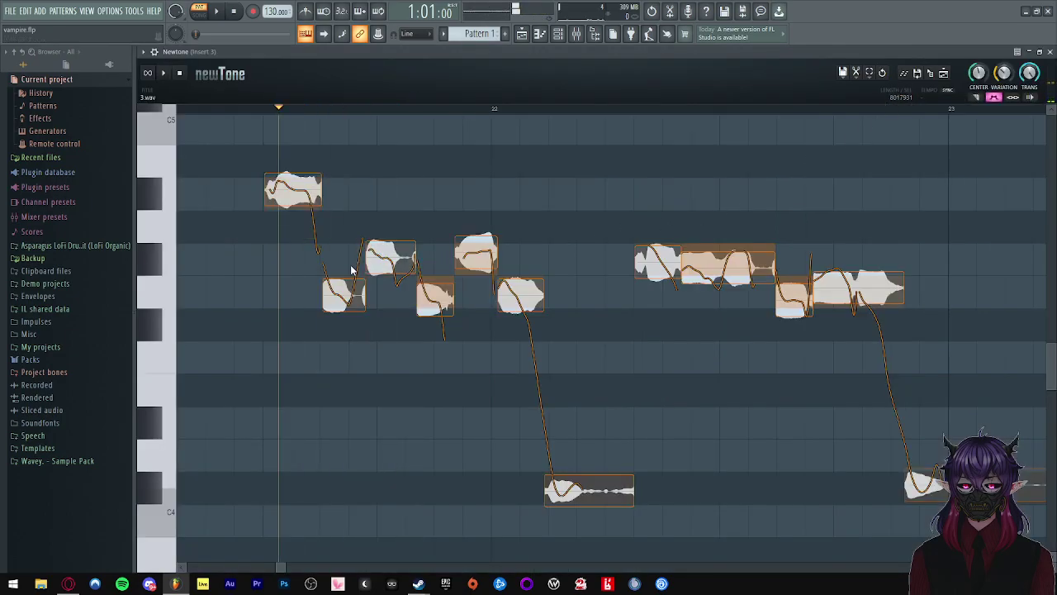
{"action": "left_click", "coordinate": [294, 209]}
{"action": "mouse_move", "coordinate": [295, 210]}
{"action": "left_mouse_down"}
{"action": "mouse_move", "coordinate": [296, 264]}
{"action": "mouse_move", "coordinate": [299, 229]}
{"action": "left_mouse_up"}
{"action": "left_click", "coordinate": [338, 261]}
{"action": "left_click_drag", "start_coordinate": [338, 257], "coordinate": [337, 223]}
{"action": "left_click", "coordinate": [261, 216]}
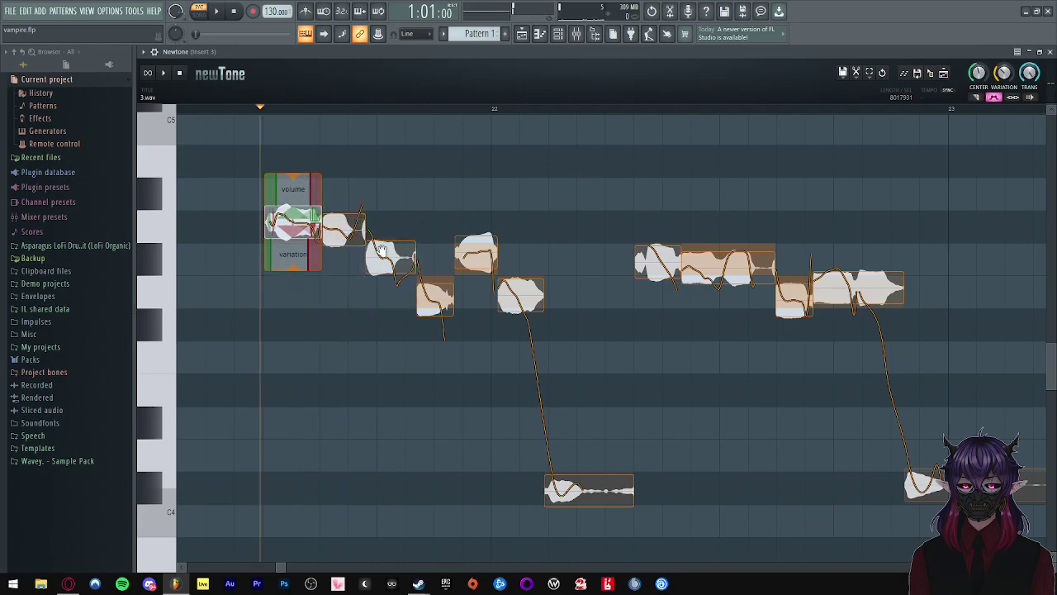
- Try lowering the first vocal note to about G#4 and the second to about G4
{"action": "scroll", "coordinate": [206, 225], "scroll_direction": "up", "scroll_amount": 2}
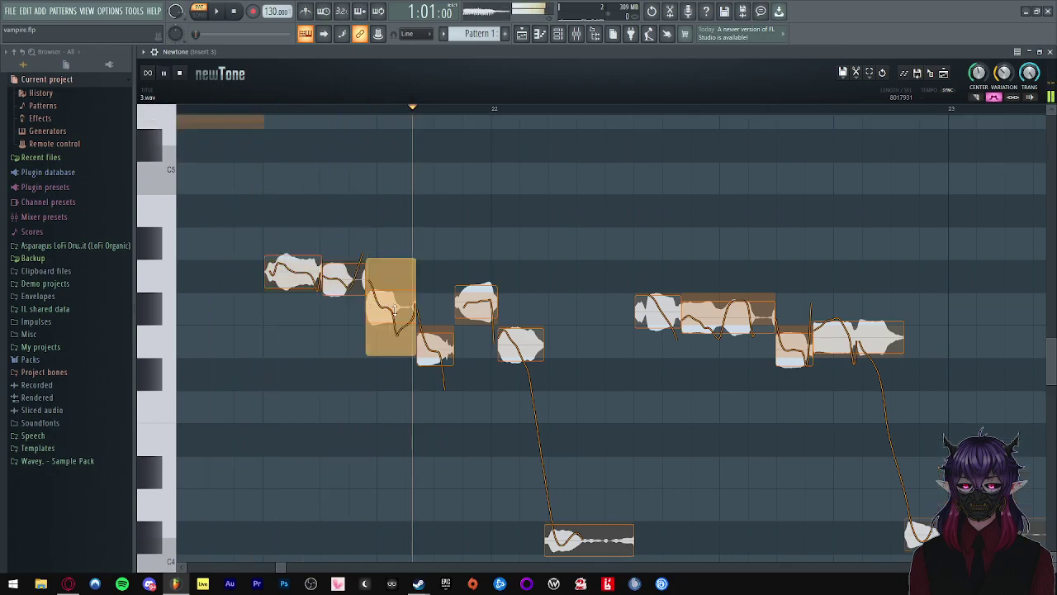
{"action": "left_click_drag", "start_coordinate": [344, 281], "coordinate": [343, 308]}
{"action": "left_click_drag", "start_coordinate": [299, 278], "coordinate": [337, 346]}
- Replay the phrase from its start and lower the first vocal note to G4 and the second to F#4
{"action": "left_click", "coordinate": [260, 327]}
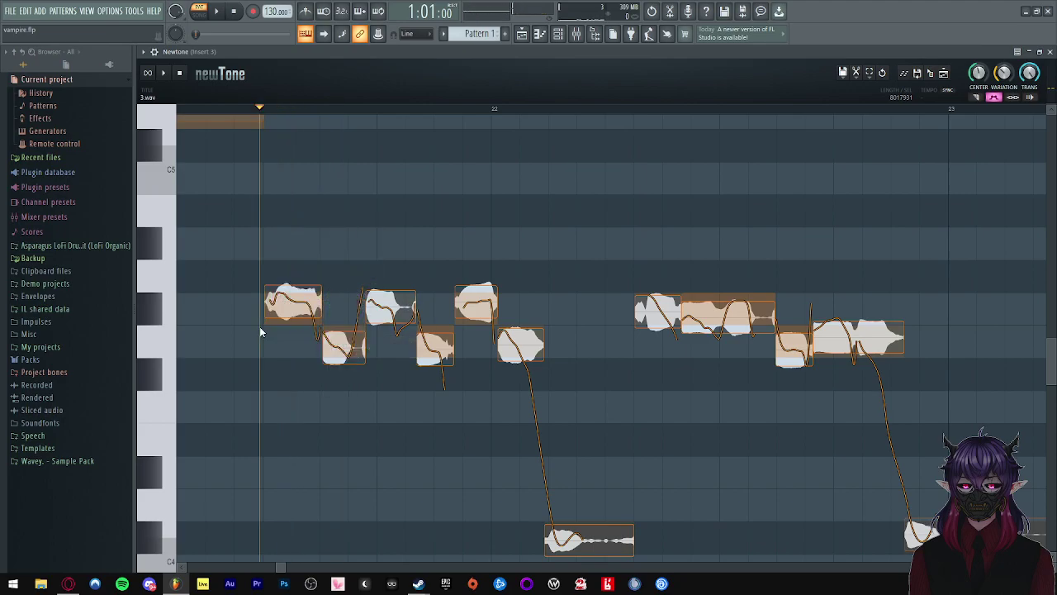
{"action": "key", "text": "space"}
{"action": "key", "text": "space"}
{"action": "mouse_move", "coordinate": [293, 299]}
{"action": "left_click_drag", "start_coordinate": [291, 306], "coordinate": [348, 379]}
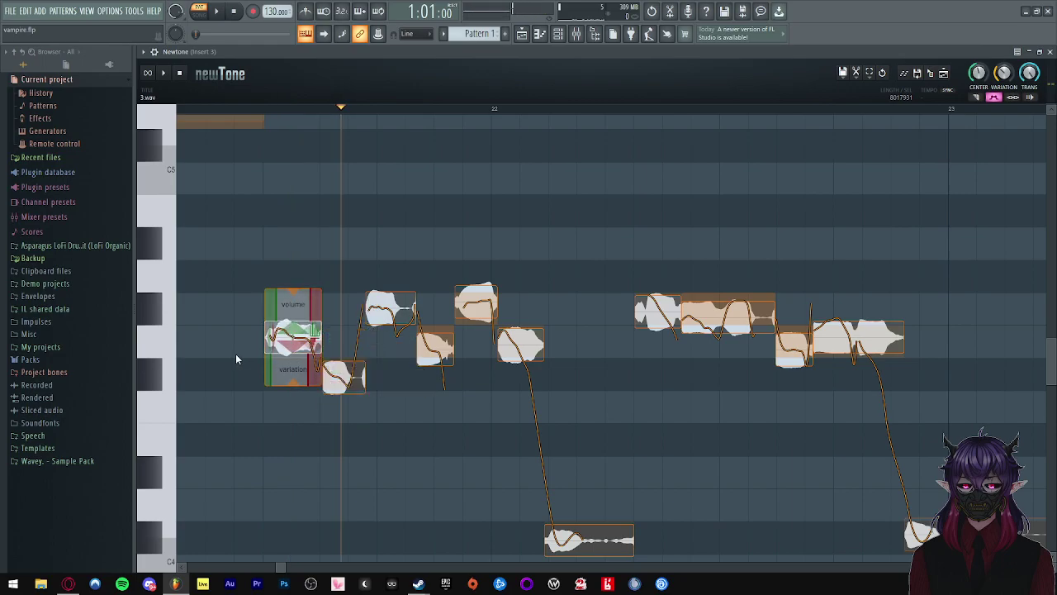
- Replay the phrase and try lowering the first vocal note to F#4, keeping the second at F#4
{"action": "key", "text": "space"}
{"action": "key", "text": "space"}
{"action": "left_click", "coordinate": [254, 342]}
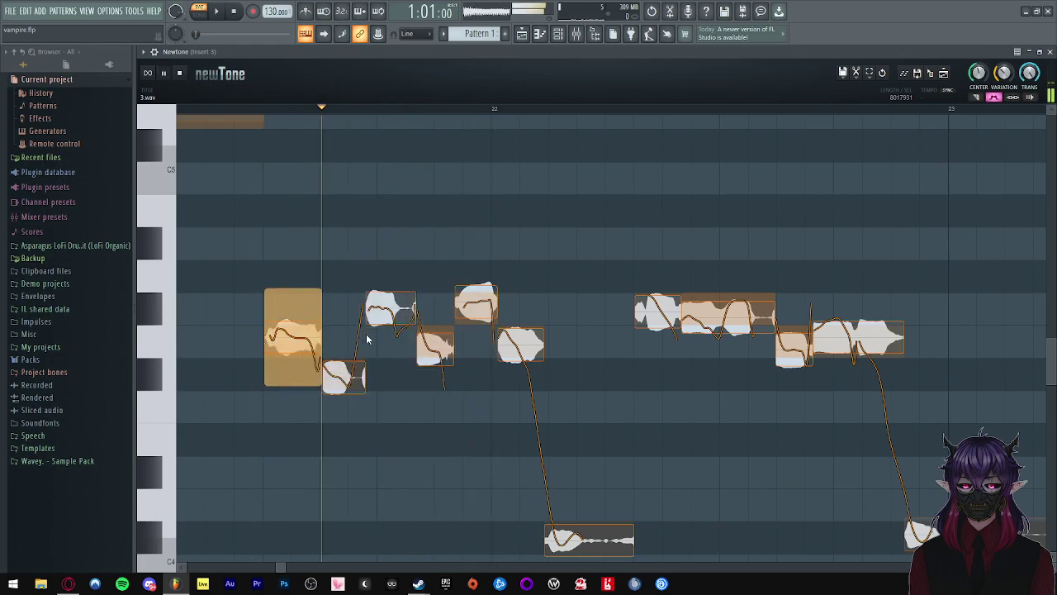
{"action": "mouse_move", "coordinate": [345, 385]}
{"action": "left_mouse_down"}
{"action": "mouse_move", "coordinate": [338, 408]}
{"action": "mouse_move", "coordinate": [335, 378]}
{"action": "left_mouse_up"}
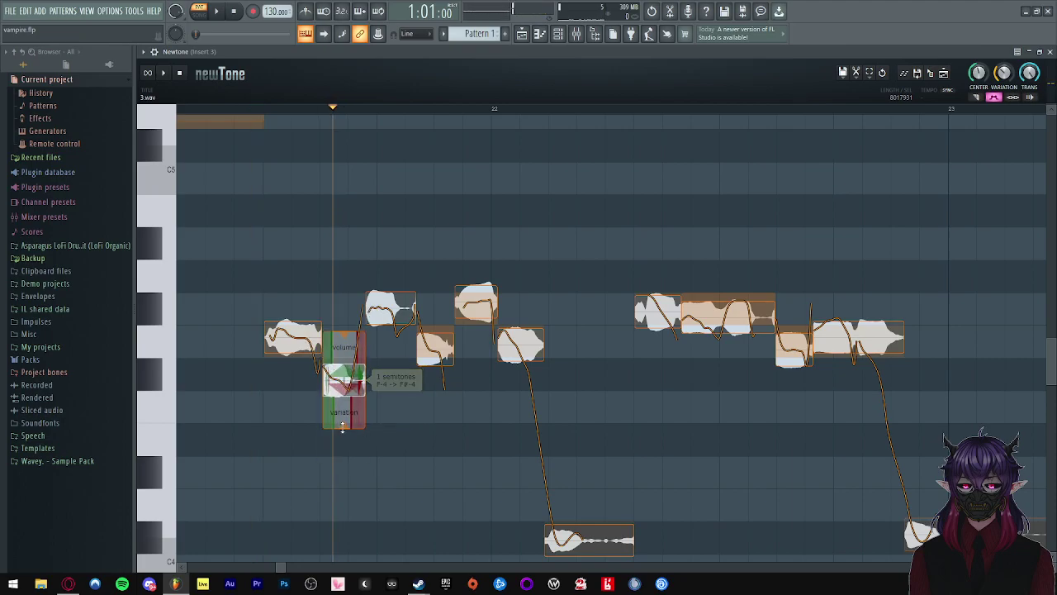
{"action": "scroll", "coordinate": [281, 570], "scroll_direction": "left", "scroll_amount": 3}
{"action": "left_click_drag", "start_coordinate": [467, 341], "coordinate": [509, 380]}
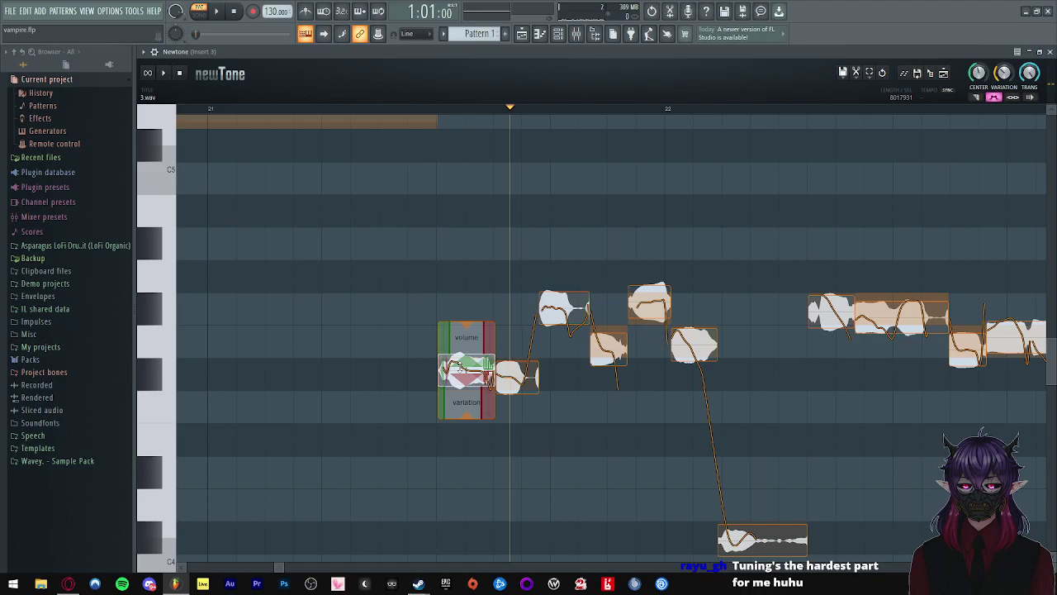
- Try raising the first vocal note to G#4 and the second to G4, auditioning the phrase
{"action": "left_click_drag", "start_coordinate": [456, 368], "coordinate": [467, 298]}
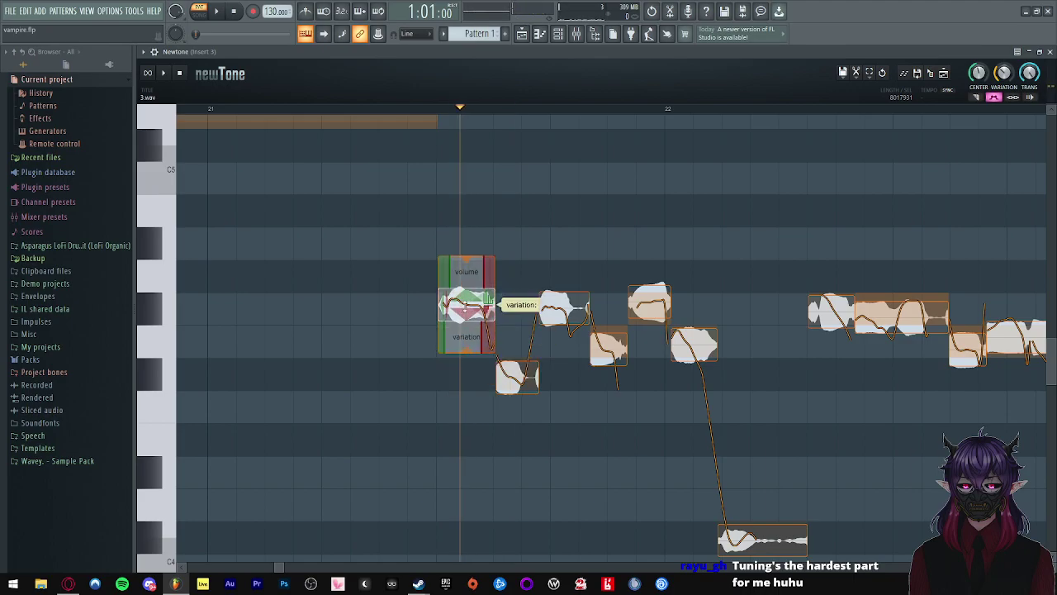
{"action": "left_click", "coordinate": [408, 294]}
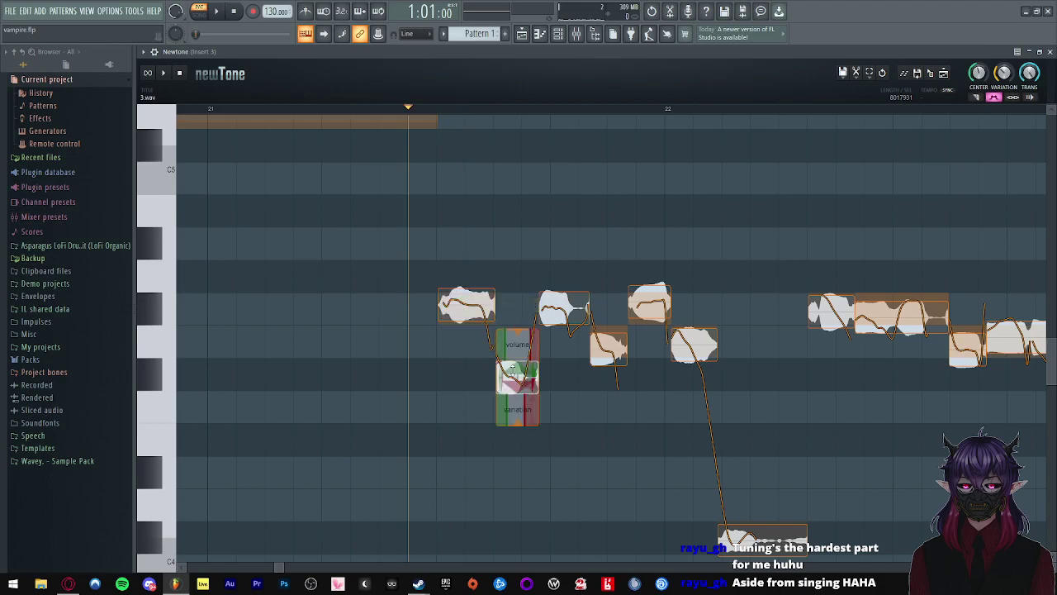
{"action": "left_click_drag", "start_coordinate": [510, 366], "coordinate": [511, 335]}
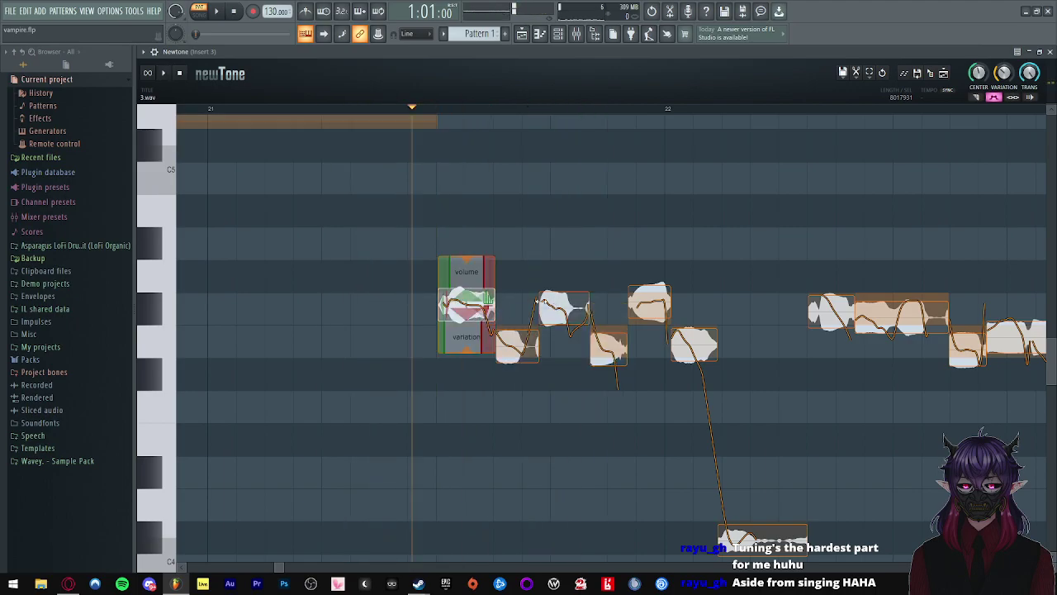
{"action": "left_click", "coordinate": [461, 303]}
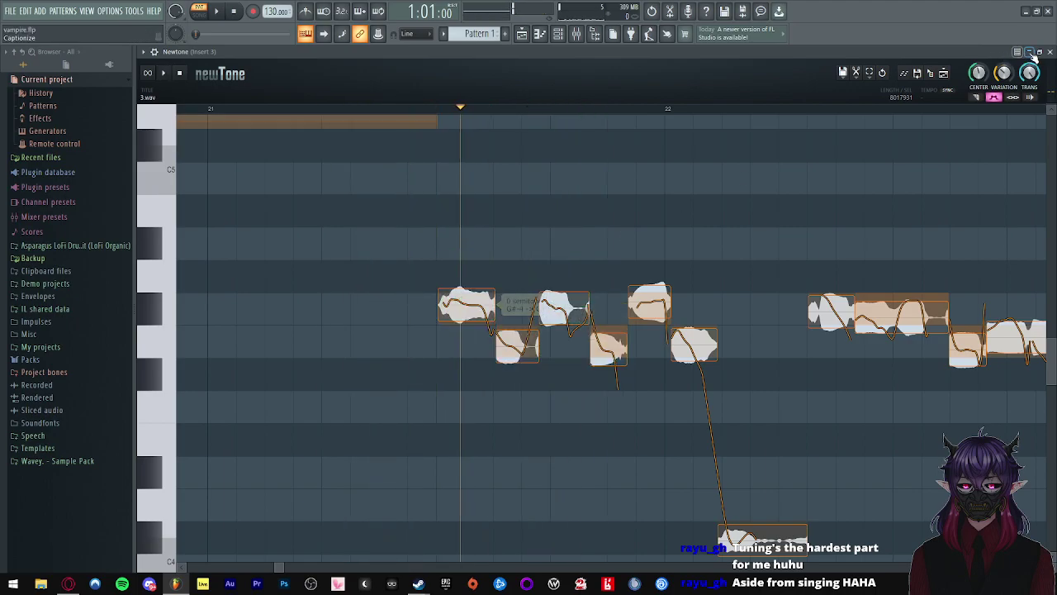
- Leave Newtone for the playlist, mute Track 6 and listen to the Track 4 vocal from around bar 21
{"action": "left_click", "coordinate": [1030, 52]}
{"action": "left_click", "coordinate": [1019, 53]}
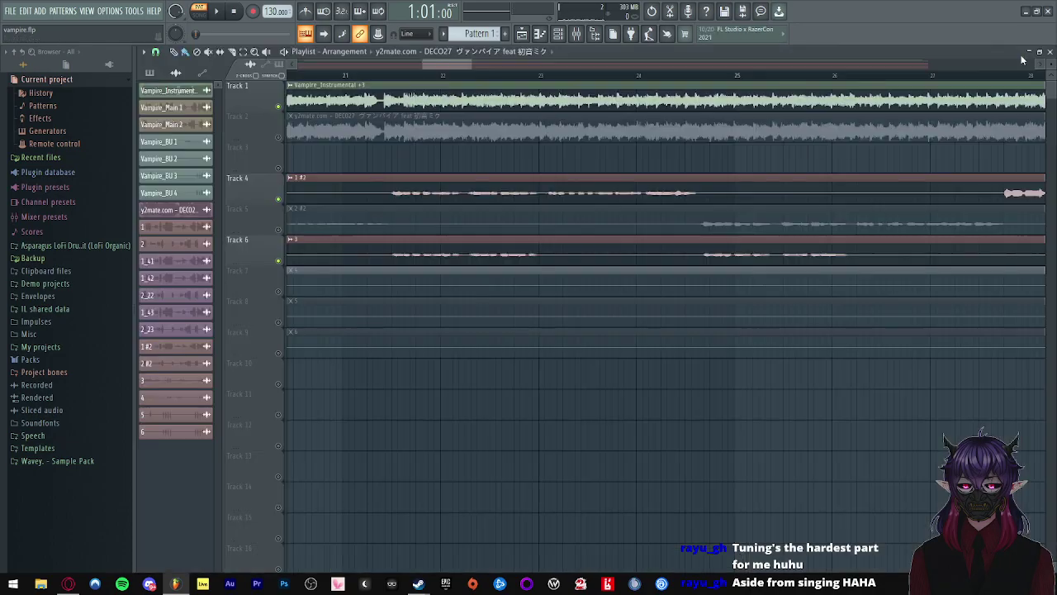
{"action": "key", "text": "space"}
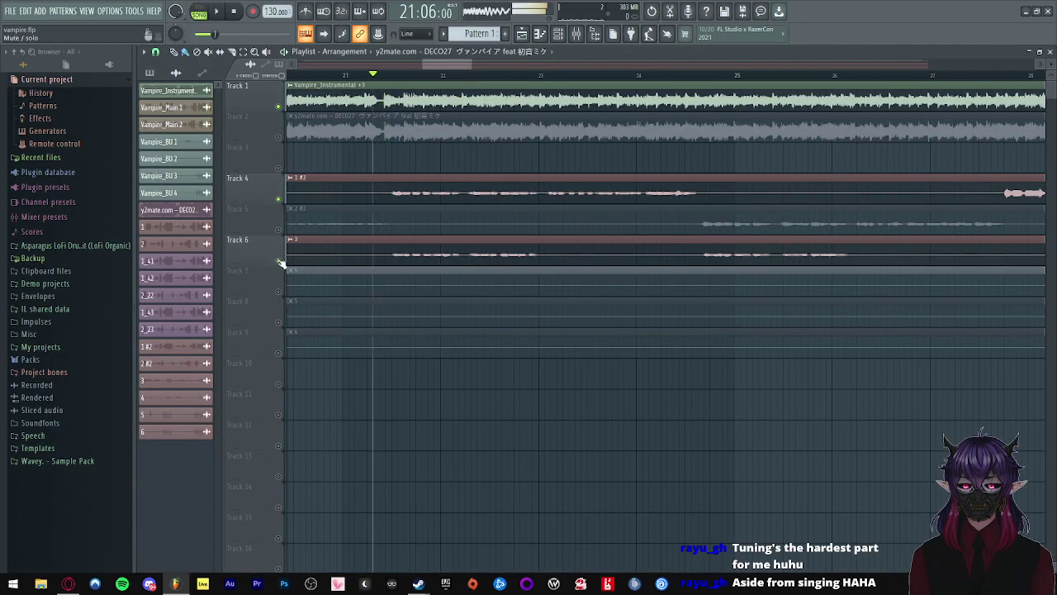
{"action": "left_click", "coordinate": [279, 261]}
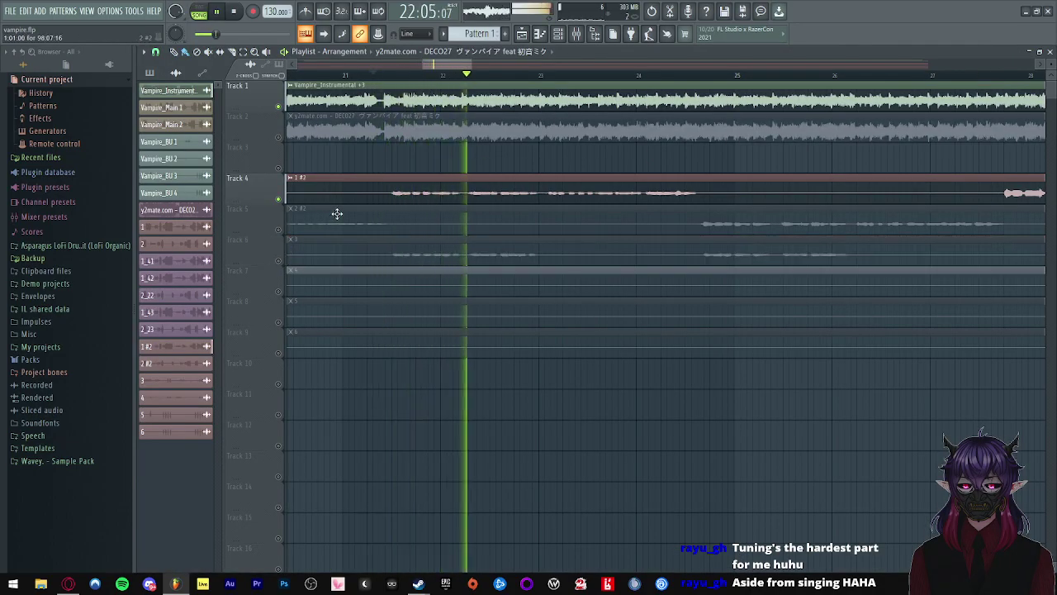
{"action": "key", "text": "space"}
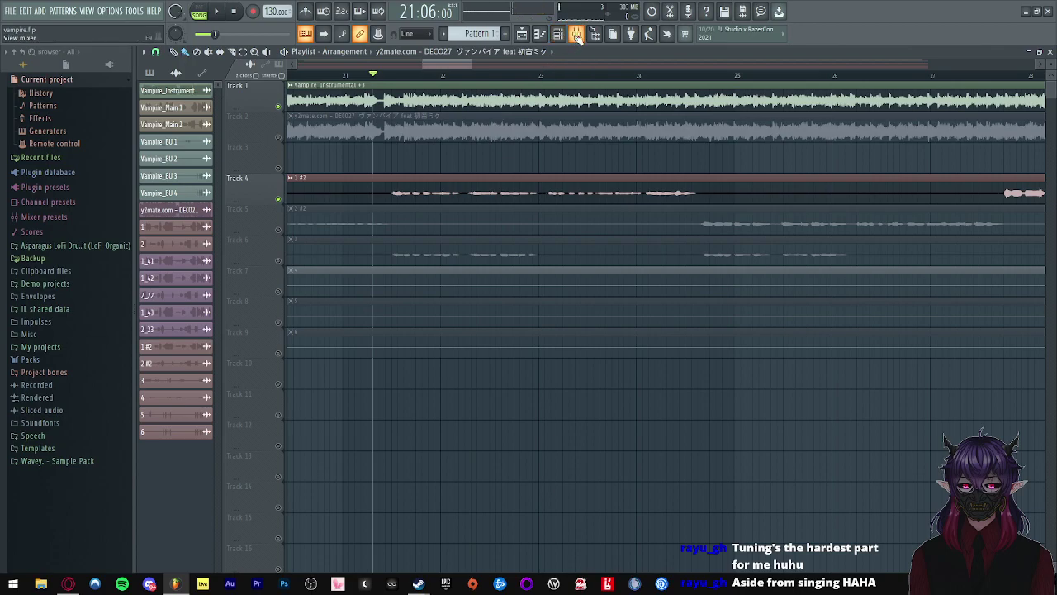
- Reopen Newtone from mixer Insert 3, maximise it and play the phrase from just before its first note
{"action": "left_click", "coordinate": [578, 35]}
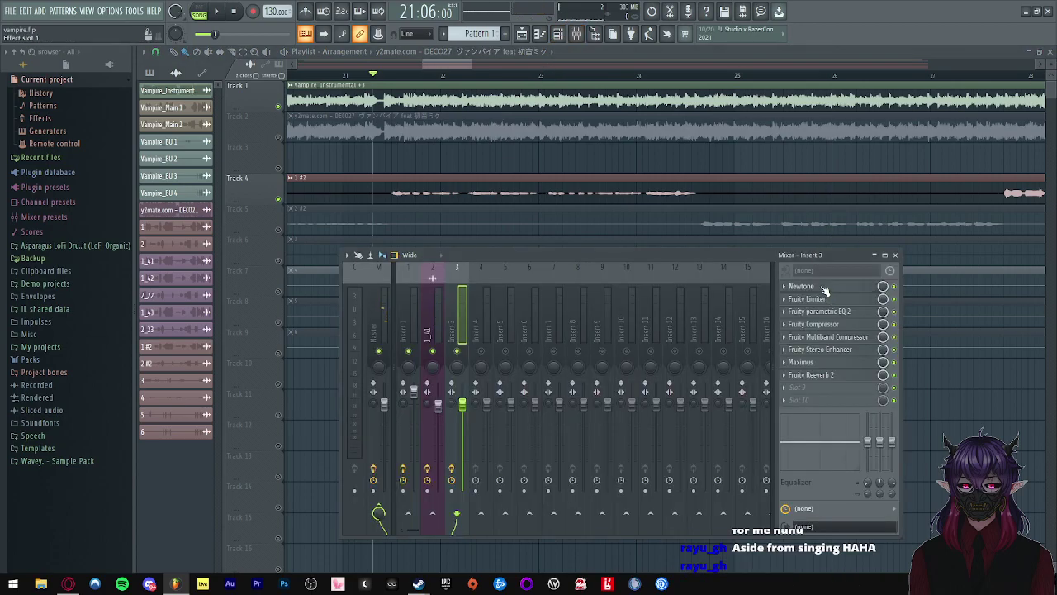
{"action": "left_click", "coordinate": [822, 289]}
{"action": "left_click", "coordinate": [893, 92]}
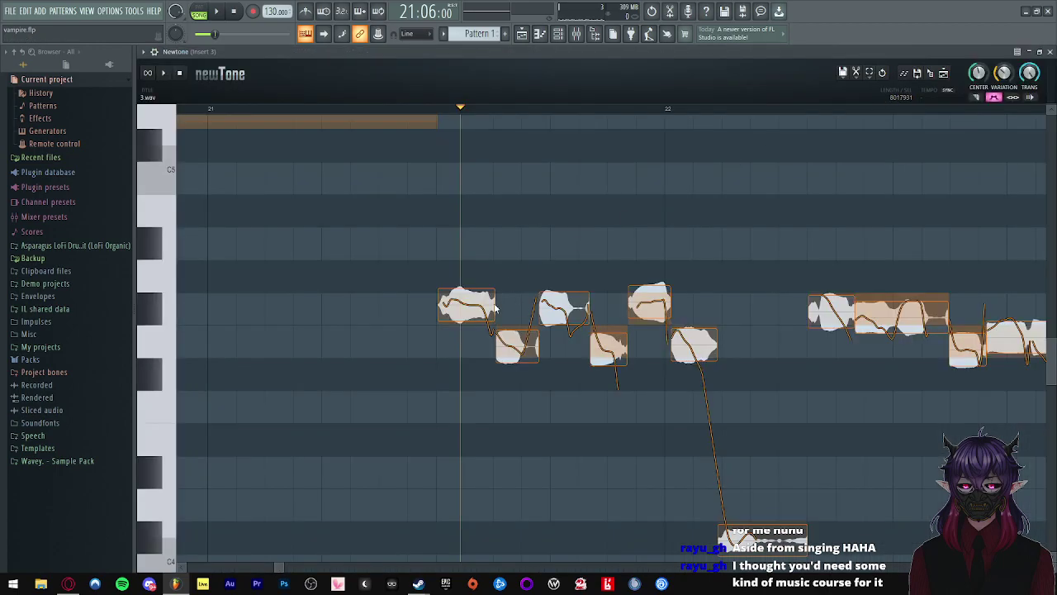
{"action": "mouse_move", "coordinate": [469, 305]}
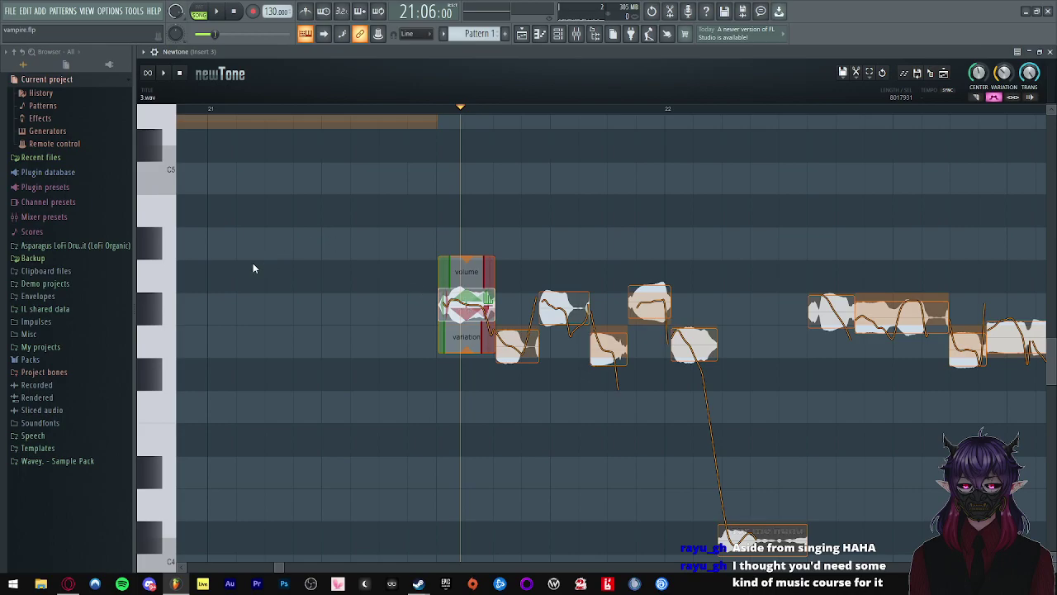
{"action": "left_click", "coordinate": [208, 268]}
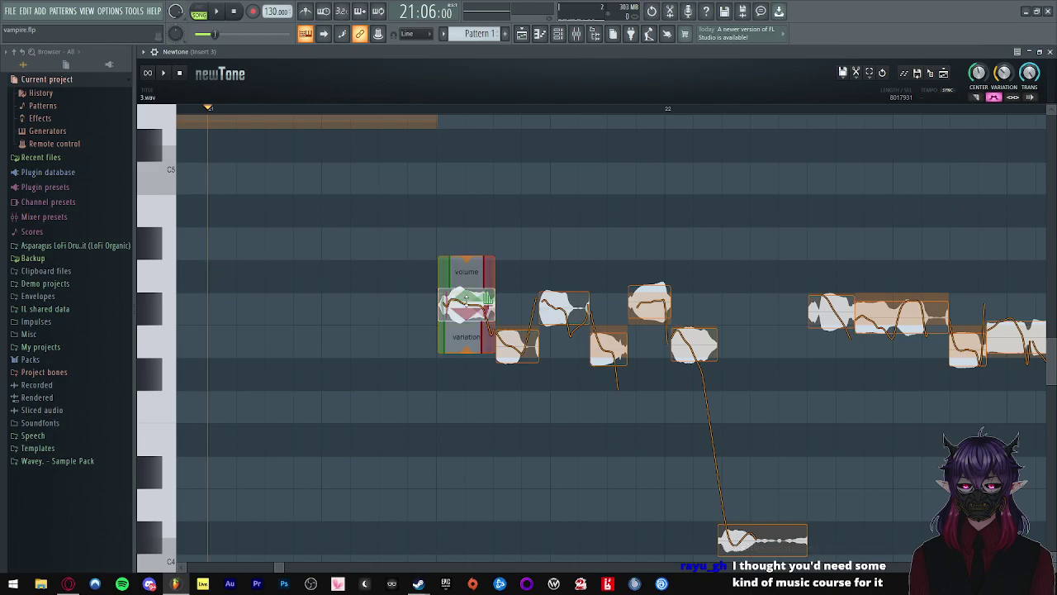
{"action": "left_click", "coordinate": [405, 256]}
{"action": "key", "text": "space"}
{"action": "mouse_move", "coordinate": [482, 306]}
{"action": "key", "text": "space"}
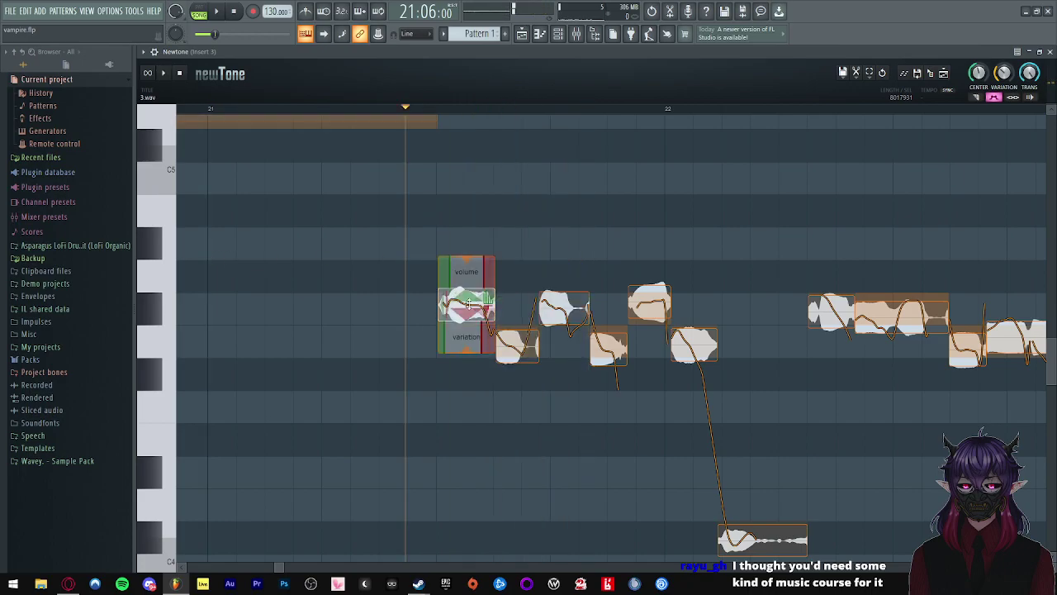
- Lower the first and second vocal notes to F#4 and replay the phrase
{"action": "mouse_move", "coordinate": [511, 343]}
{"action": "left_click_drag", "start_coordinate": [465, 299], "coordinate": [513, 386]}
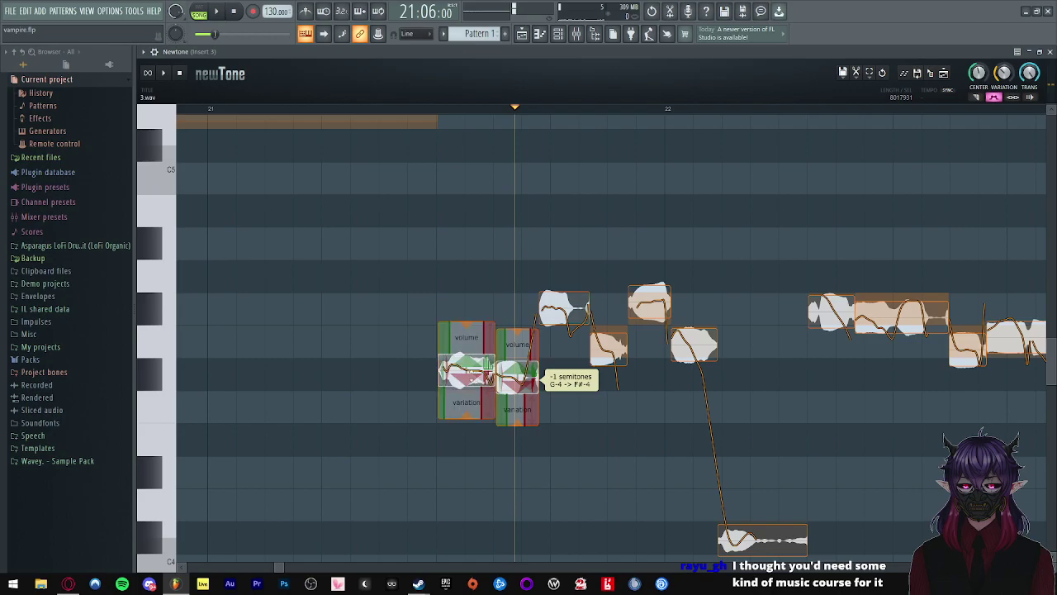
{"action": "left_click", "coordinate": [428, 334]}
- Lower the third and fourth vocal notes to F#4 and play the phrase from its start
{"action": "scroll", "coordinate": [429, 337], "scroll_direction": "down", "scroll_amount": 1}
{"action": "left_click_drag", "start_coordinate": [562, 275], "coordinate": [511, 346]}
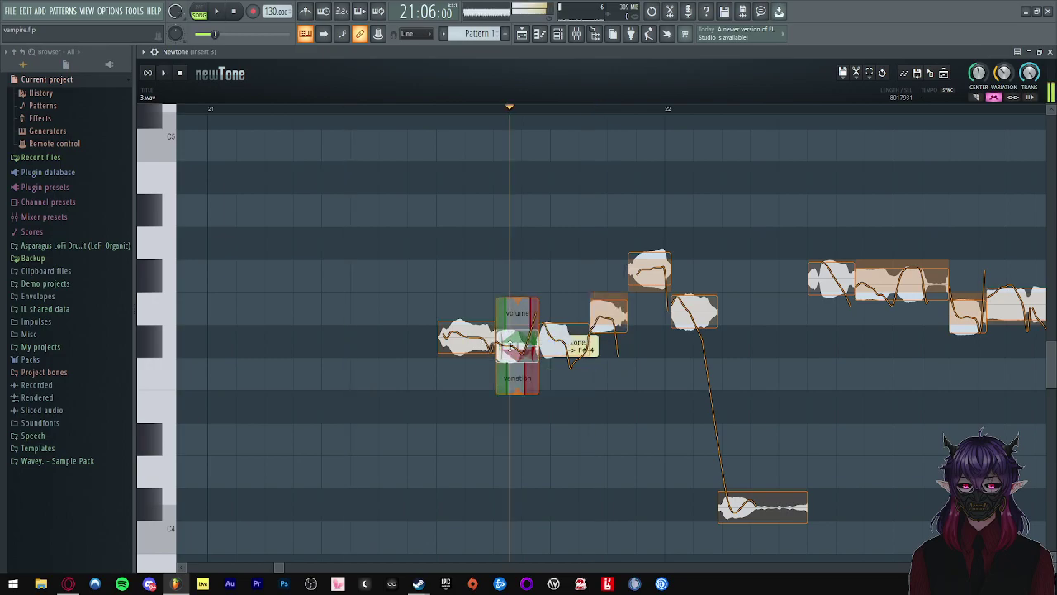
{"action": "left_click_drag", "start_coordinate": [608, 317], "coordinate": [604, 350]}
{"action": "left_click", "coordinate": [376, 302]}
{"action": "scroll", "coordinate": [460, 278], "scroll_direction": "down", "scroll_amount": 2}
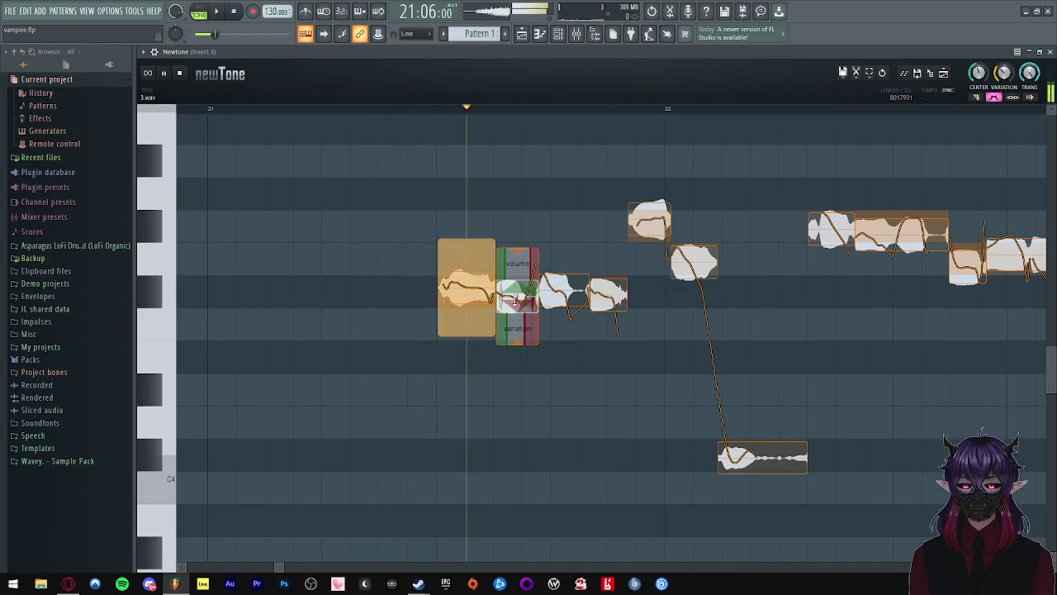
- Audition the opening notes again and lower the second and fourth vocal notes to F4
{"action": "mouse_move", "coordinate": [513, 293]}
{"action": "left_mouse_down"}
{"action": "mouse_move", "coordinate": [513, 324]}
{"action": "mouse_move", "coordinate": [513, 291]}
{"action": "left_mouse_up"}
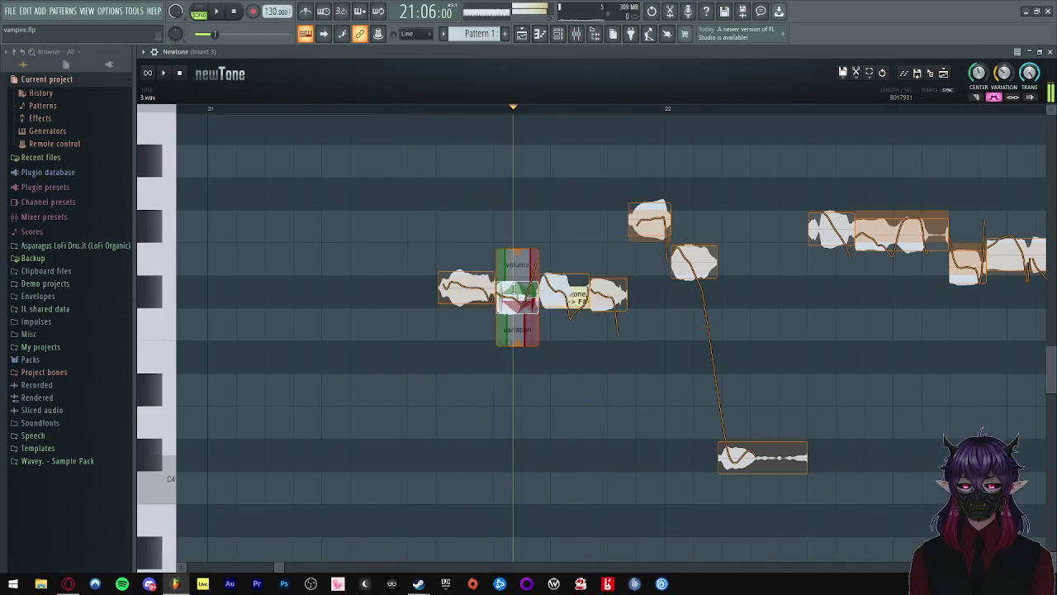
{"action": "left_click", "coordinate": [465, 285]}
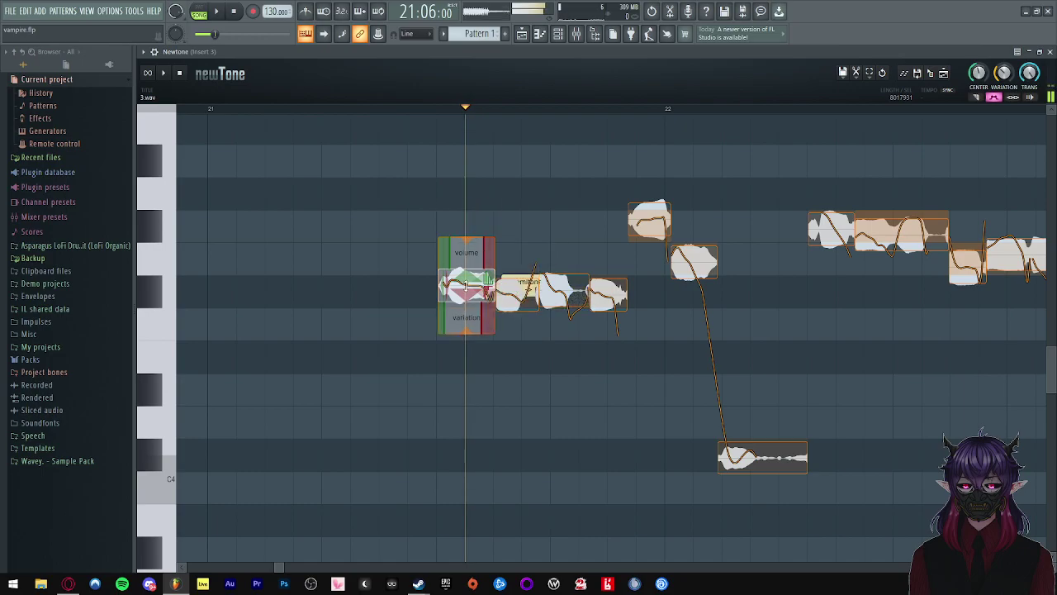
{"action": "key", "text": "space"}
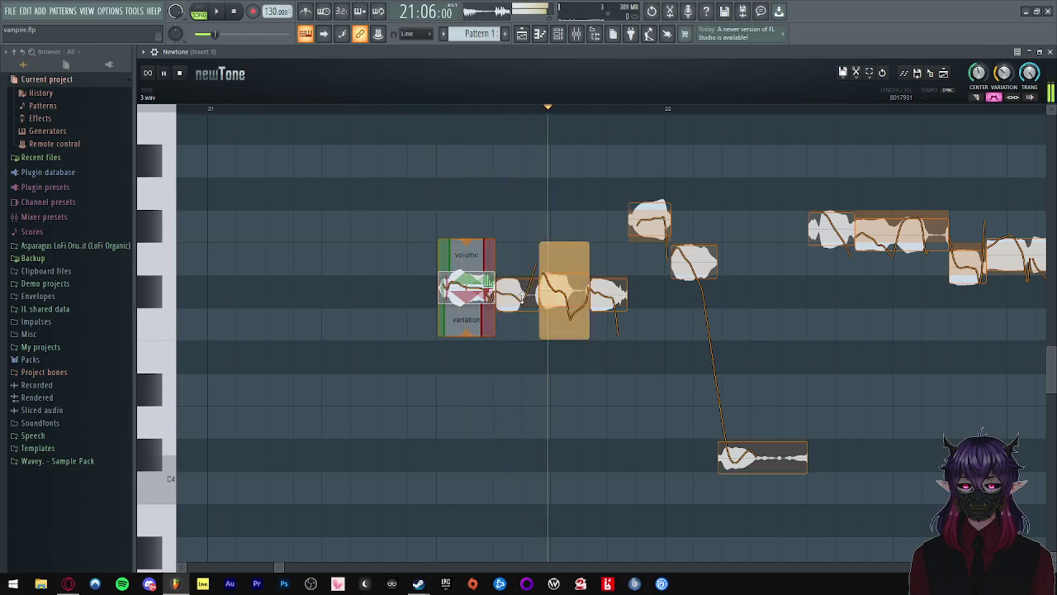
{"action": "key", "text": "space"}
{"action": "left_click_drag", "start_coordinate": [514, 297], "coordinate": [514, 323]}
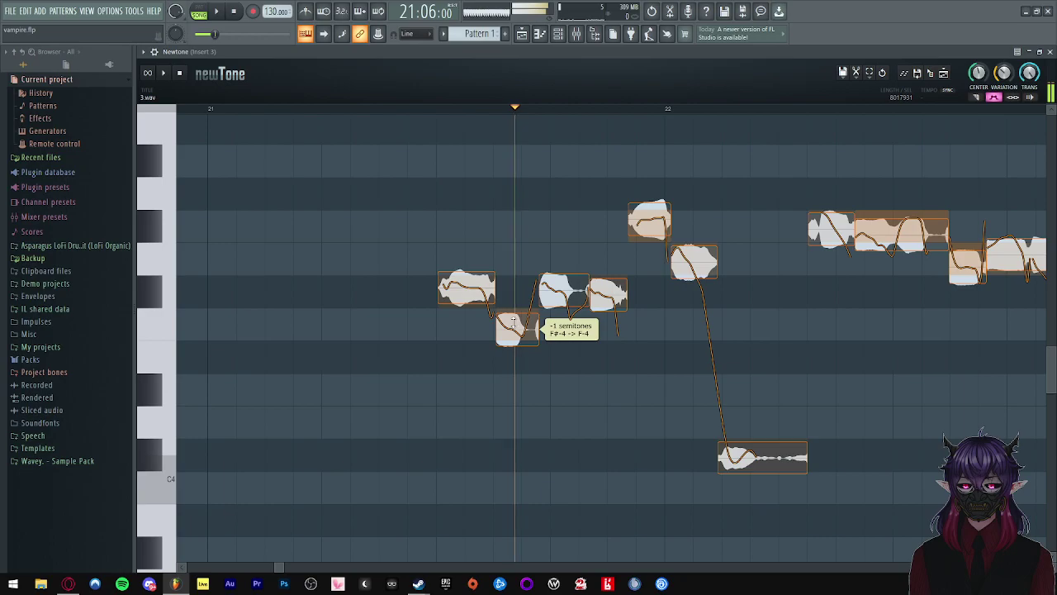
{"action": "left_click_drag", "start_coordinate": [607, 295], "coordinate": [605, 330]}
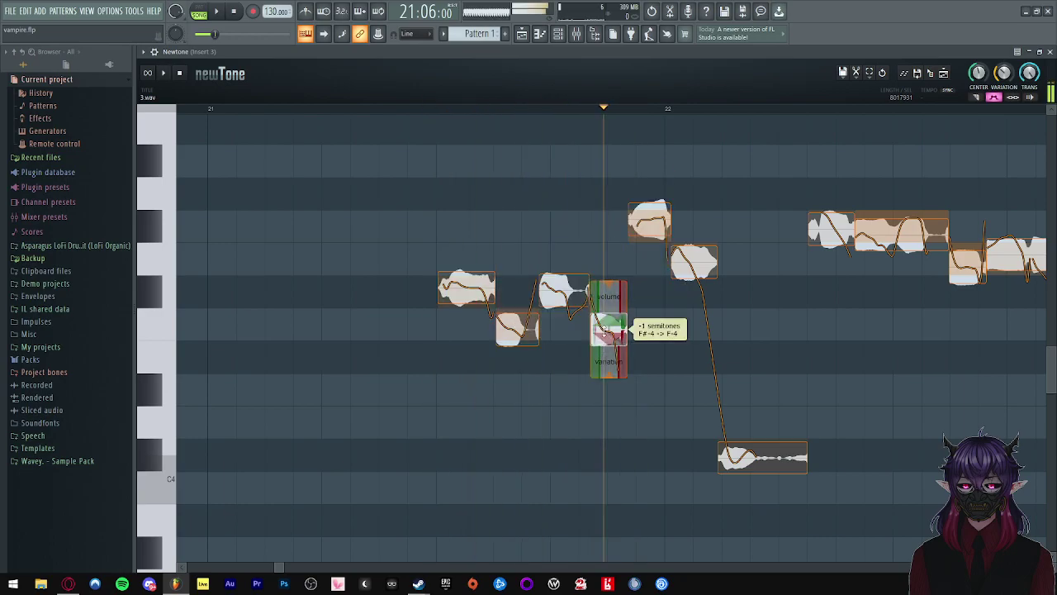
{"action": "key", "text": "space"}
- Lower the fifth vocal note to F#4 and the sixth to F4, and replay the phrase
{"action": "scroll", "coordinate": [416, 289], "scroll_direction": "up", "scroll_amount": 1}
{"action": "left_click_drag", "start_coordinate": [683, 300], "coordinate": [689, 361]}
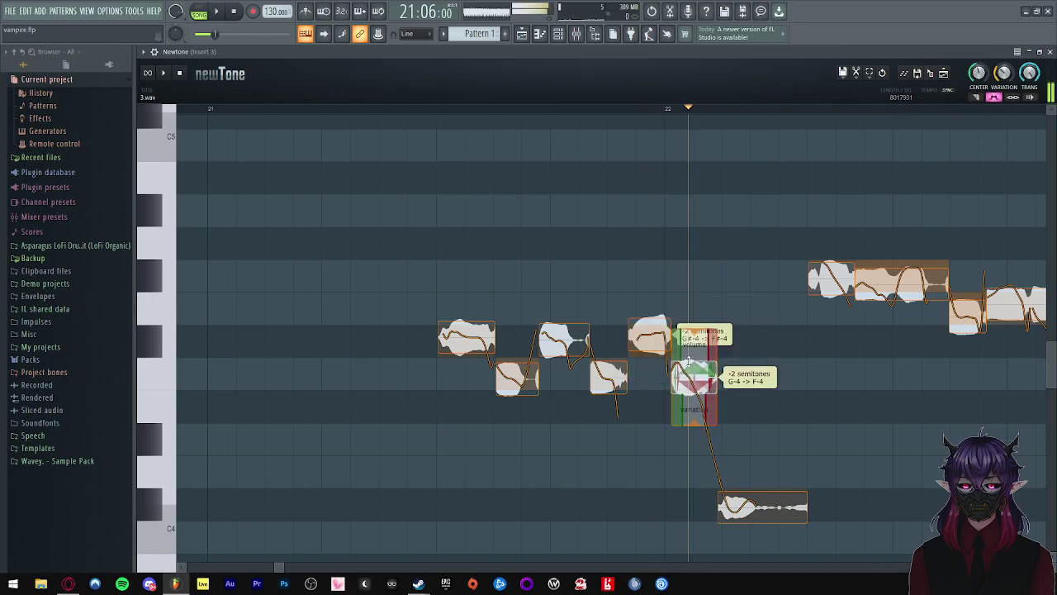
{"action": "key", "text": "space"}
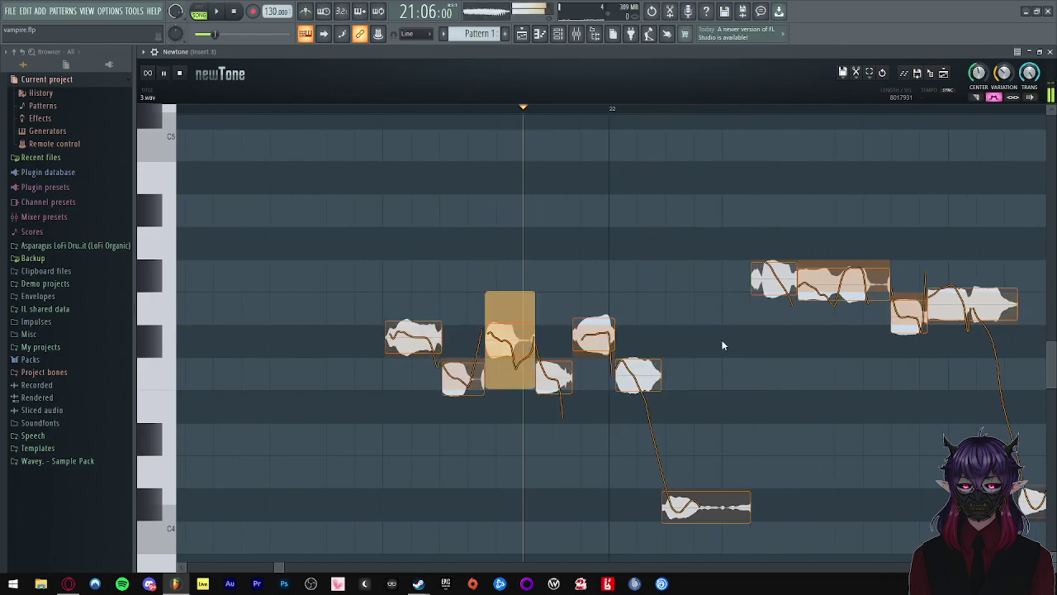
{"action": "scroll", "coordinate": [728, 364], "scroll_direction": "down", "scroll_amount": 1}
{"action": "key", "text": "space"}
- Raise the long seventh vocal note to D#4 and set its pitch variation to about 44%
{"action": "left_click_drag", "start_coordinate": [689, 451], "coordinate": [680, 380]}
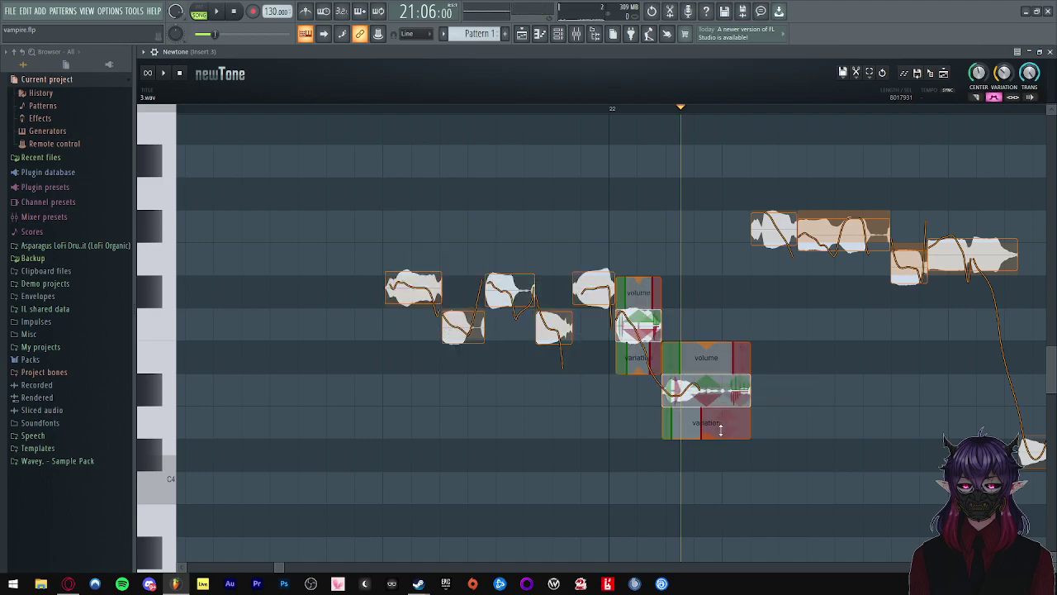
{"action": "left_click_drag", "start_coordinate": [709, 397], "coordinate": [709, 399]}
{"action": "left_click_drag", "start_coordinate": [707, 438], "coordinate": [706, 402]}
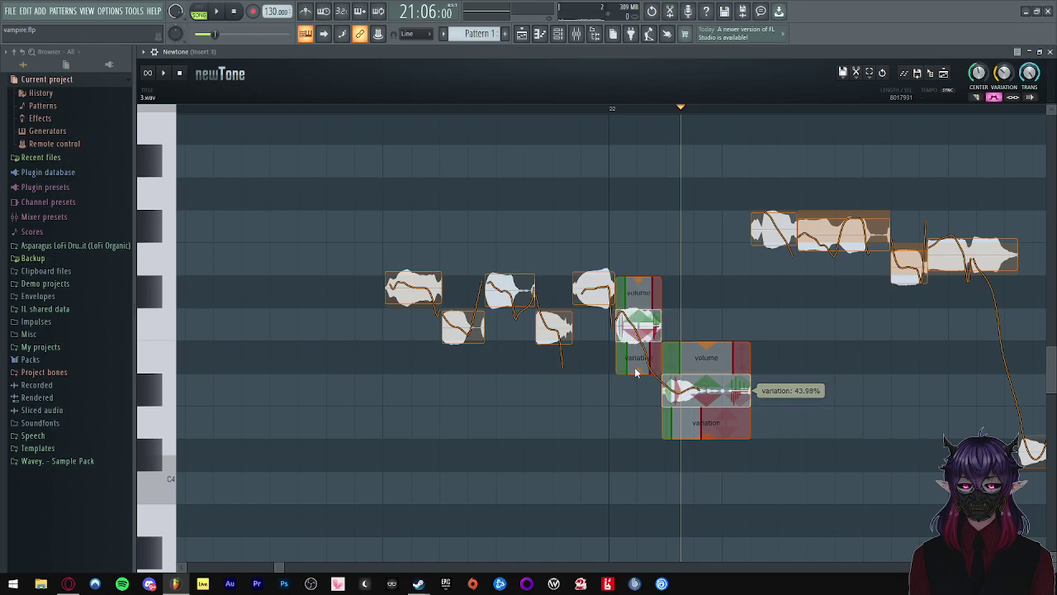
- Reduce the pitch variation of the sixth and fourth vocal notes and set the second note's to about 26%
{"action": "left_click_drag", "start_coordinate": [637, 370], "coordinate": [639, 265]}
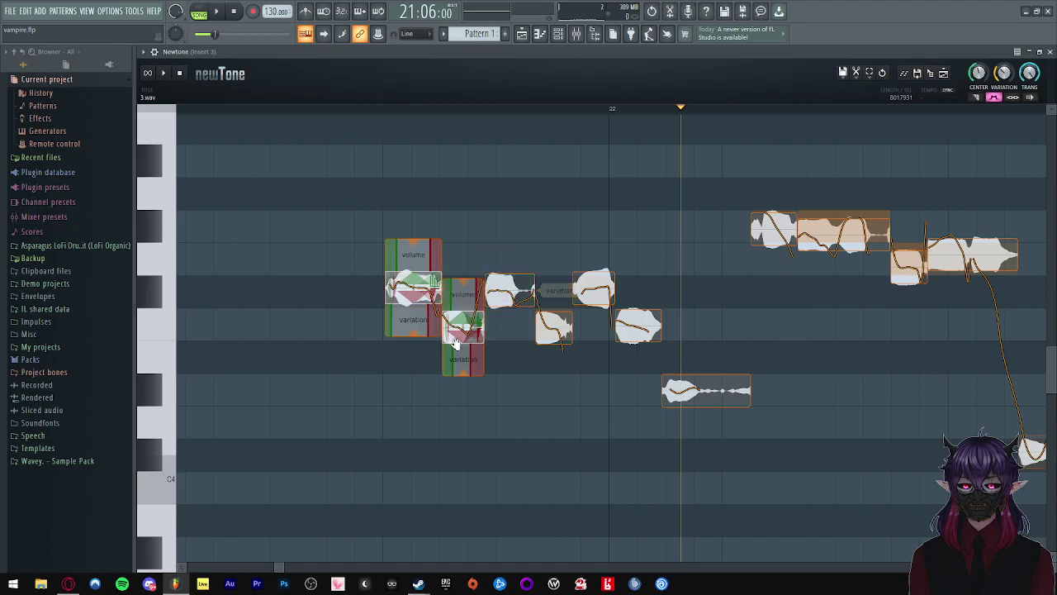
{"action": "left_click", "coordinate": [462, 377]}
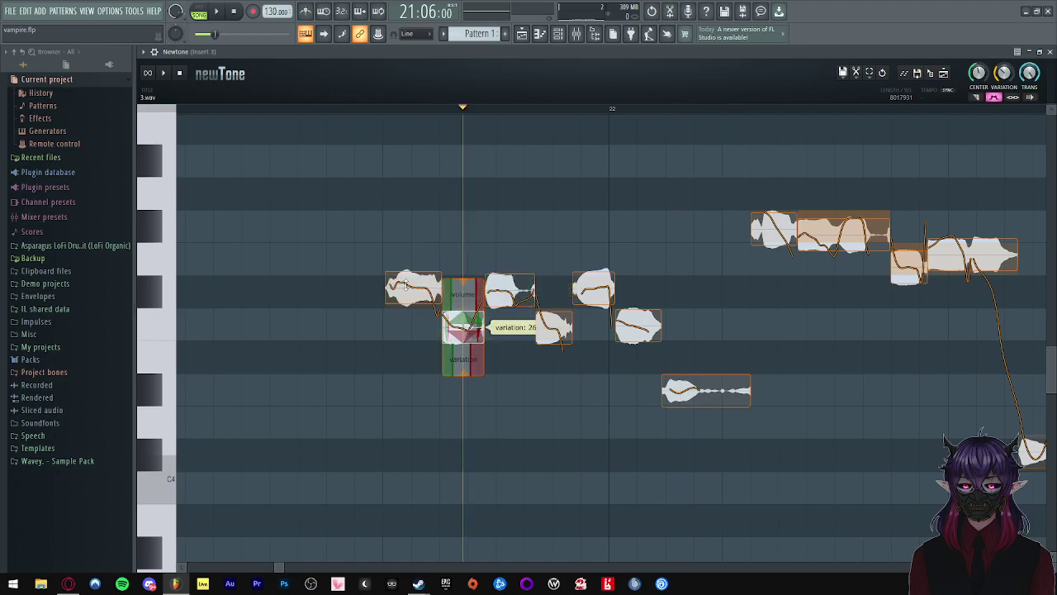
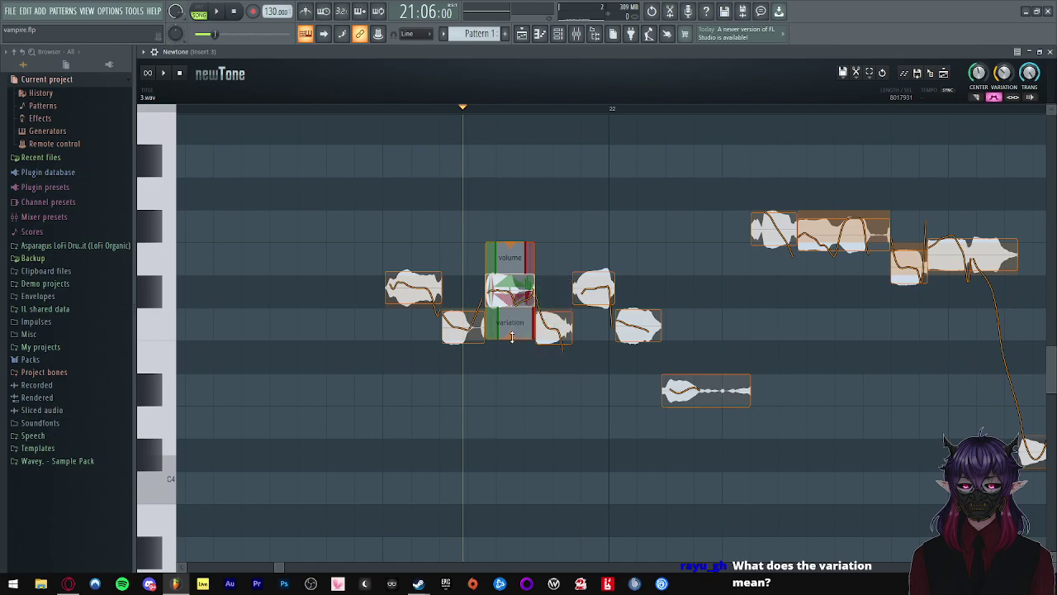
- Try an exaggerated pitch variation on the third vocal note and place the playback position at that note
{"action": "left_click_drag", "start_coordinate": [511, 336], "coordinate": [518, 588]}
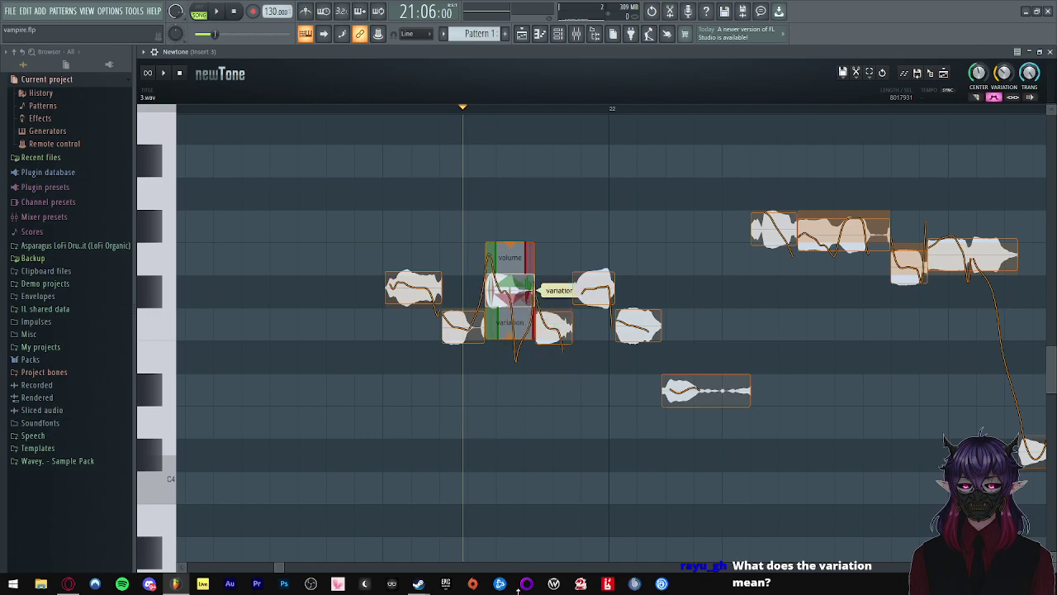
{"action": "scroll", "coordinate": [542, 292], "scroll_direction": "up", "scroll_amount": 1}
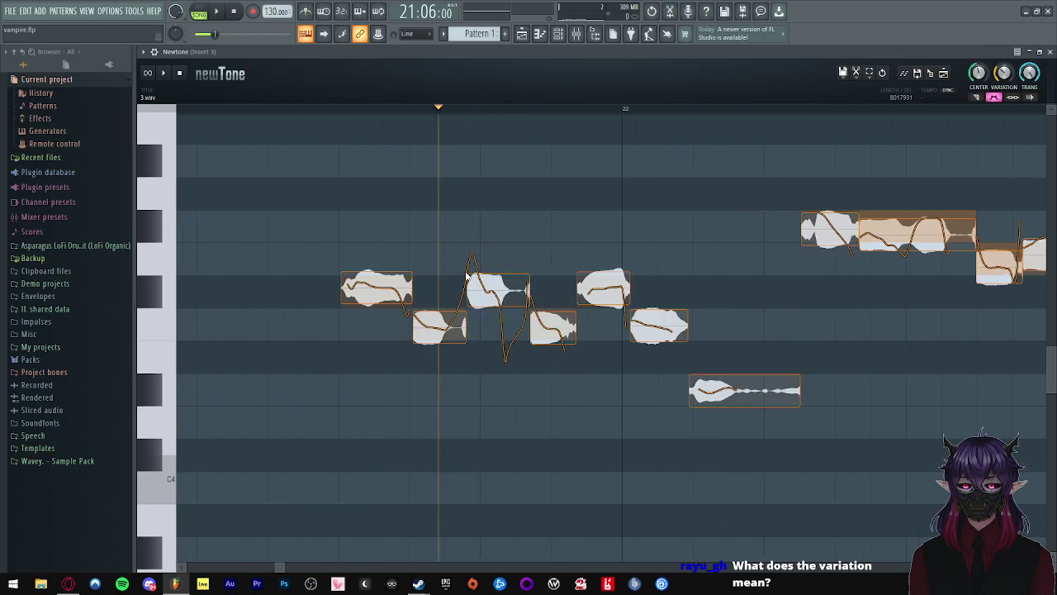
{"action": "left_click", "coordinate": [472, 109]}
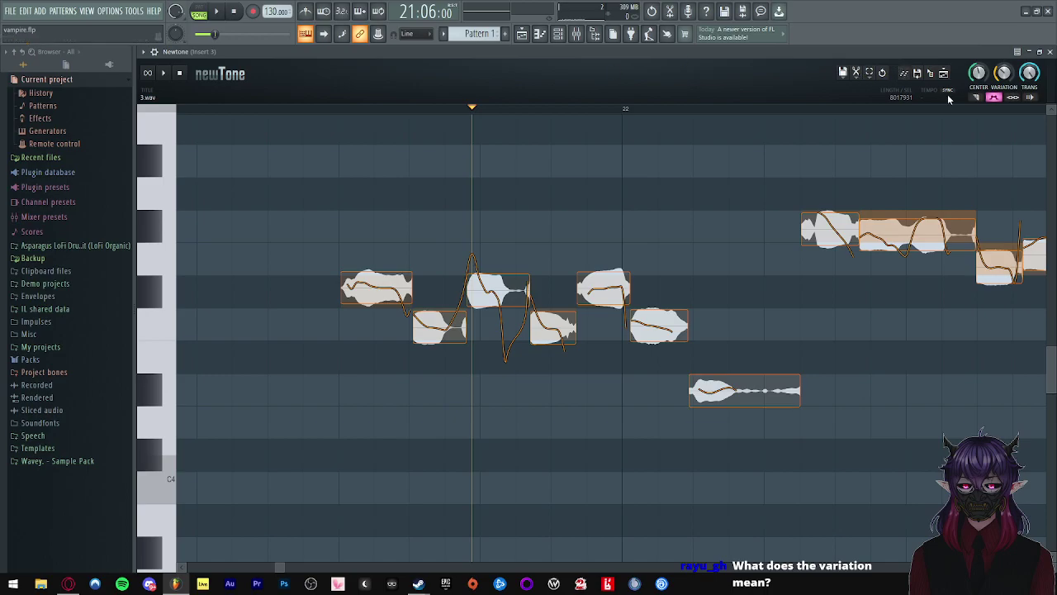
{"action": "left_click", "coordinate": [977, 98]}
{"action": "scroll", "coordinate": [506, 265], "scroll_direction": "up", "scroll_amount": 1}
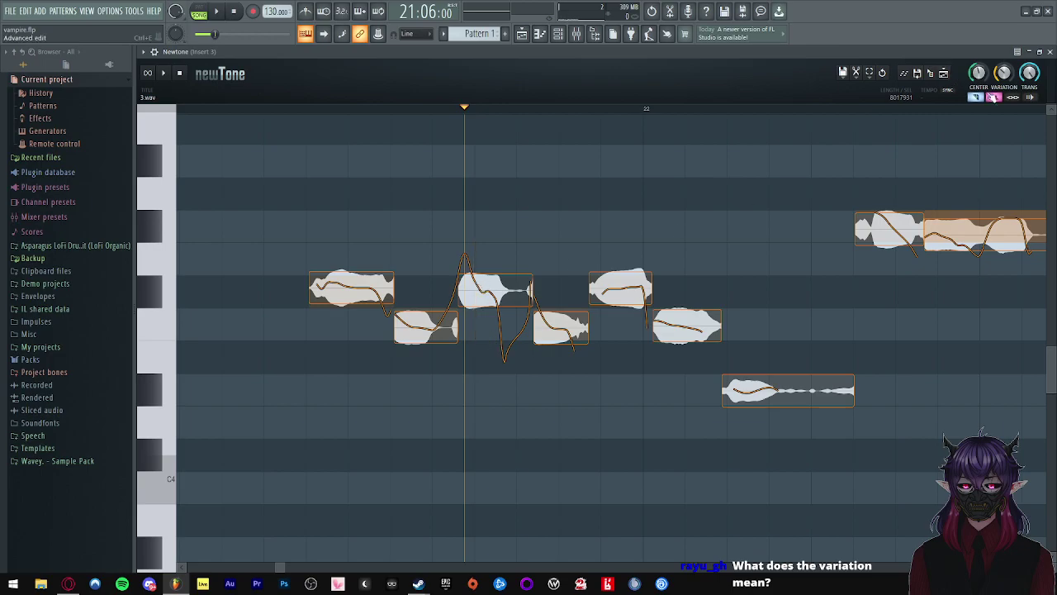
- Reduce the third vocal note's pitch variation to about 81% and replay the phrase from the opening note
{"action": "mouse_move", "coordinate": [489, 295]}
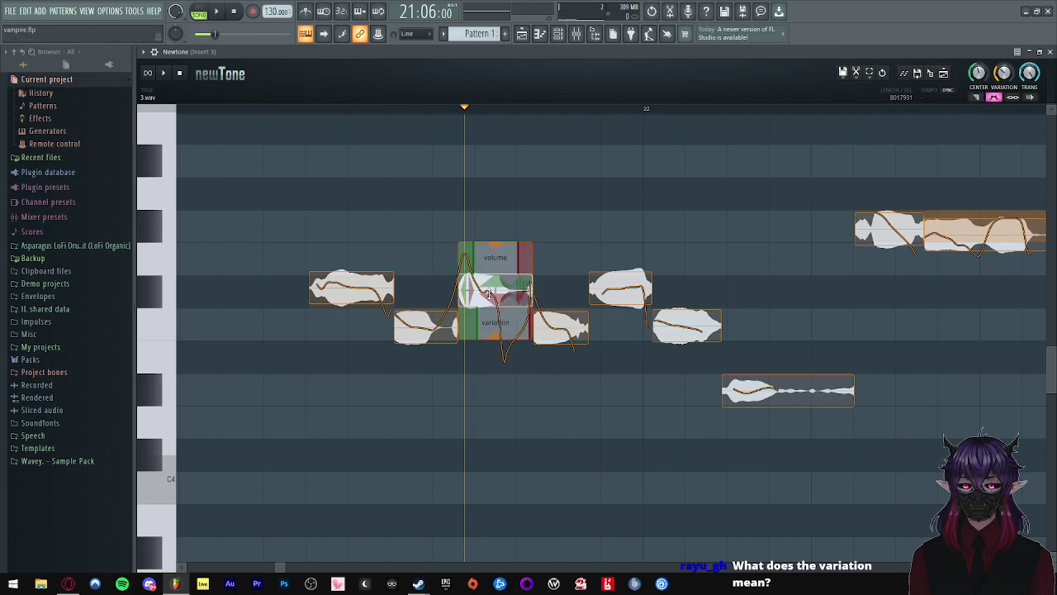
{"action": "left_click_drag", "start_coordinate": [490, 337], "coordinate": [483, 81]}
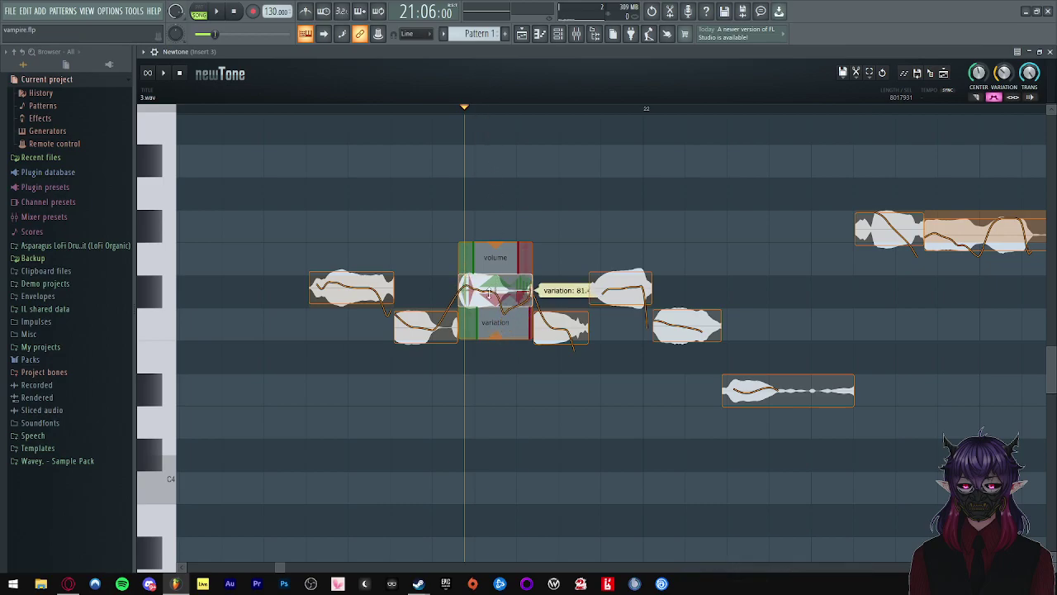
{"action": "left_click", "coordinate": [305, 253]}
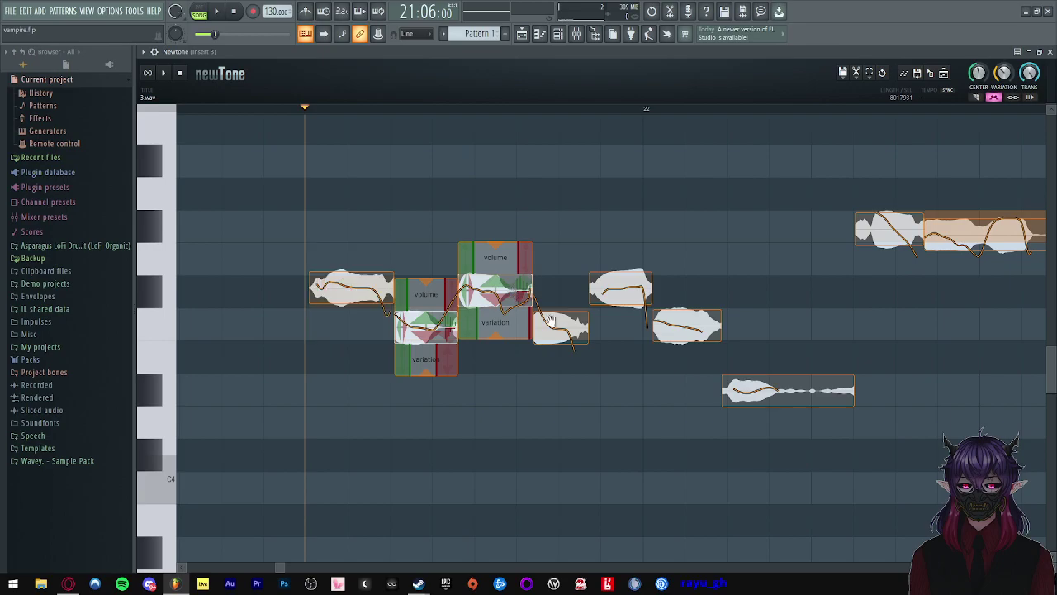
{"action": "key", "text": "space"}
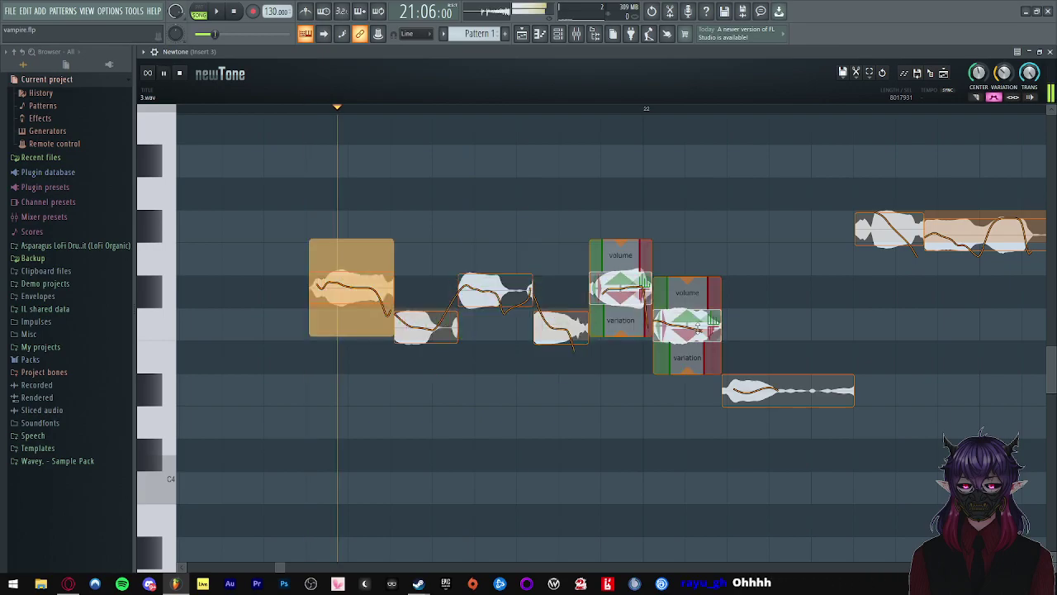
{"action": "key", "text": "space"}
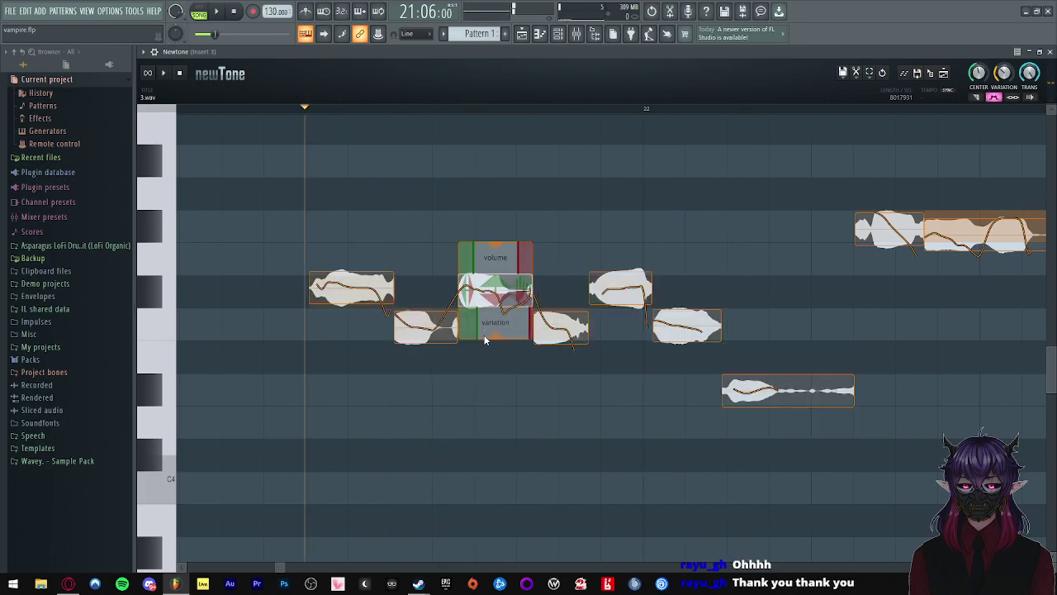
{"action": "mouse_move", "coordinate": [359, 321]}
{"action": "left_click_drag", "start_coordinate": [352, 335], "coordinate": [352, 328]}
{"action": "scroll", "coordinate": [380, 351], "scroll_direction": "down", "scroll_amount": 2}
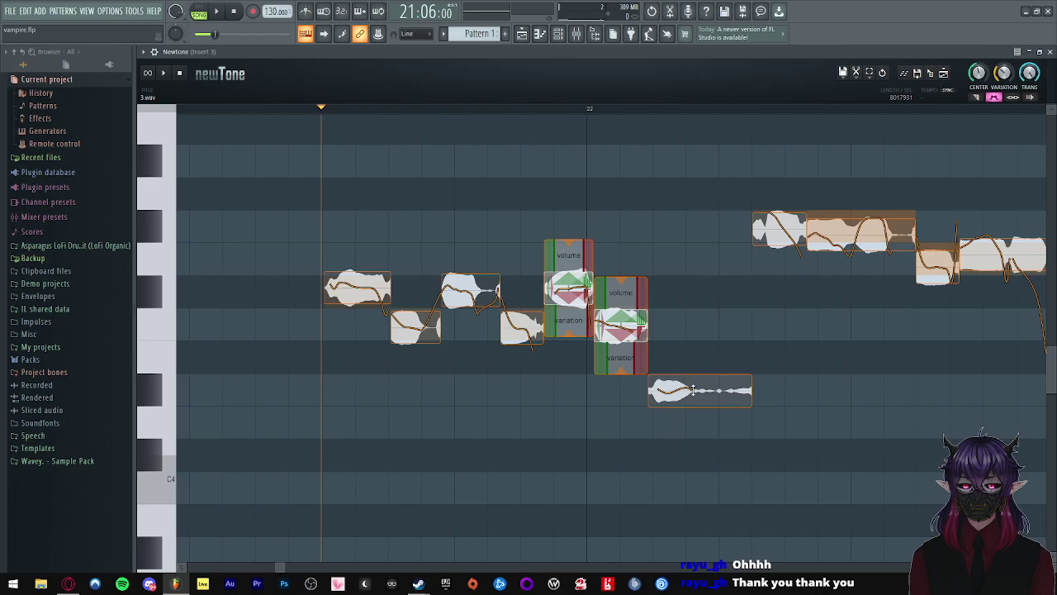
{"action": "key", "text": "space"}
{"action": "key", "text": "space"}
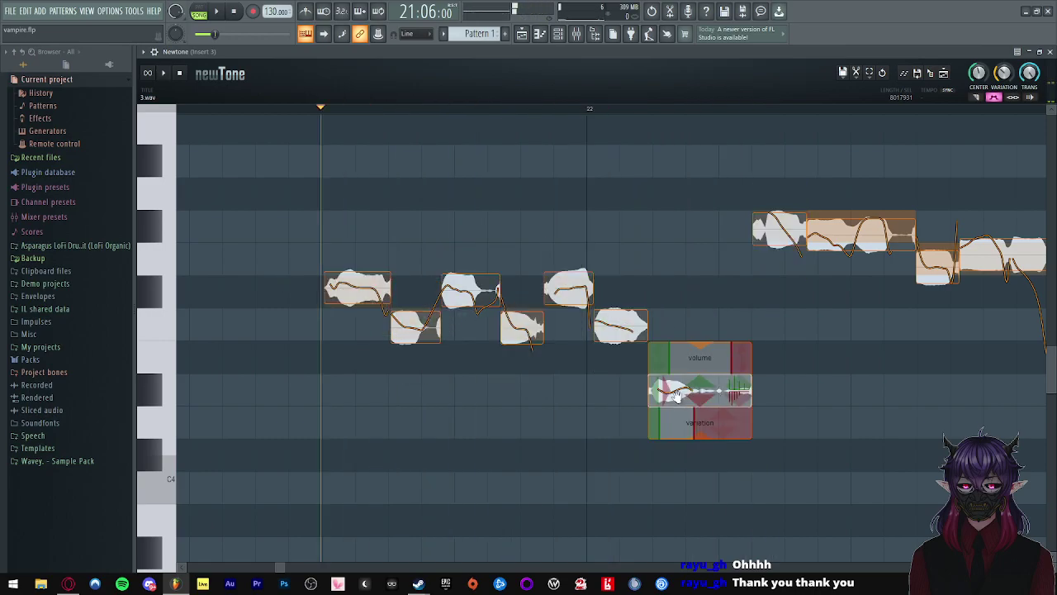
- Send the corrected harmony take to the playlist as an audio clip and collapse the Newtone editor
{"action": "left_click", "coordinate": [854, 76]}
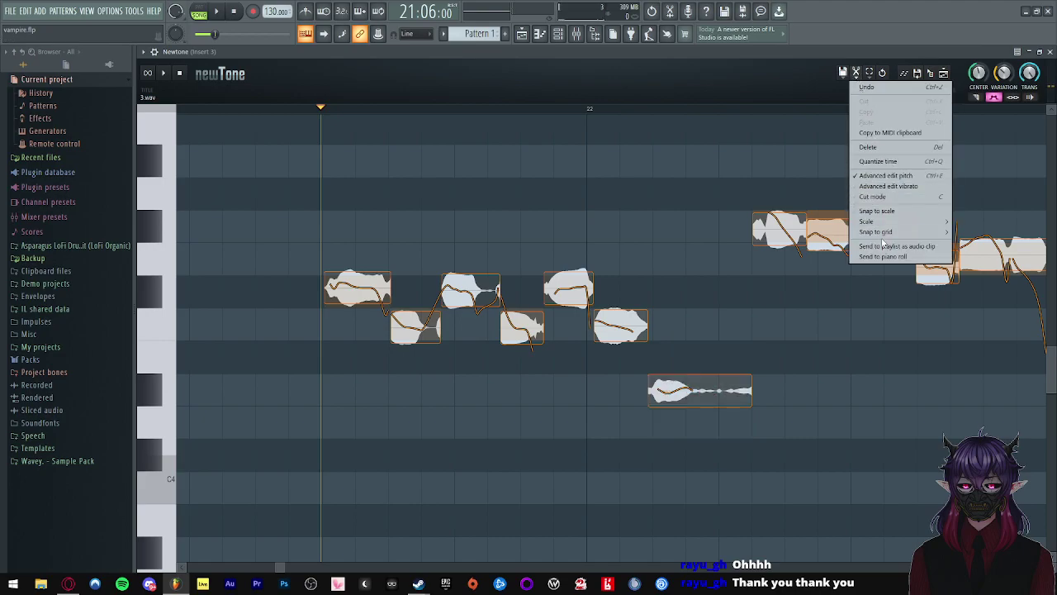
{"action": "left_click", "coordinate": [880, 246]}
{"action": "left_click", "coordinate": [1030, 52]}
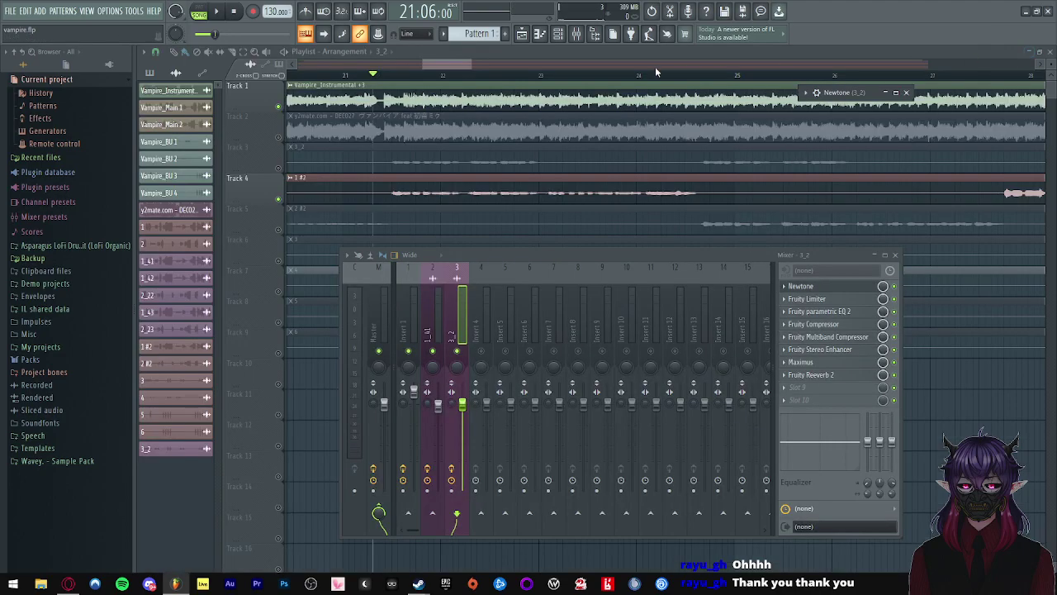
- Unmute the 3_2 harmony clip on Track 3 and audition it with the Track 4 vocal from bar 21
{"action": "left_click", "coordinate": [376, 75]}
{"action": "key", "text": "space"}
{"action": "key", "text": "space"}
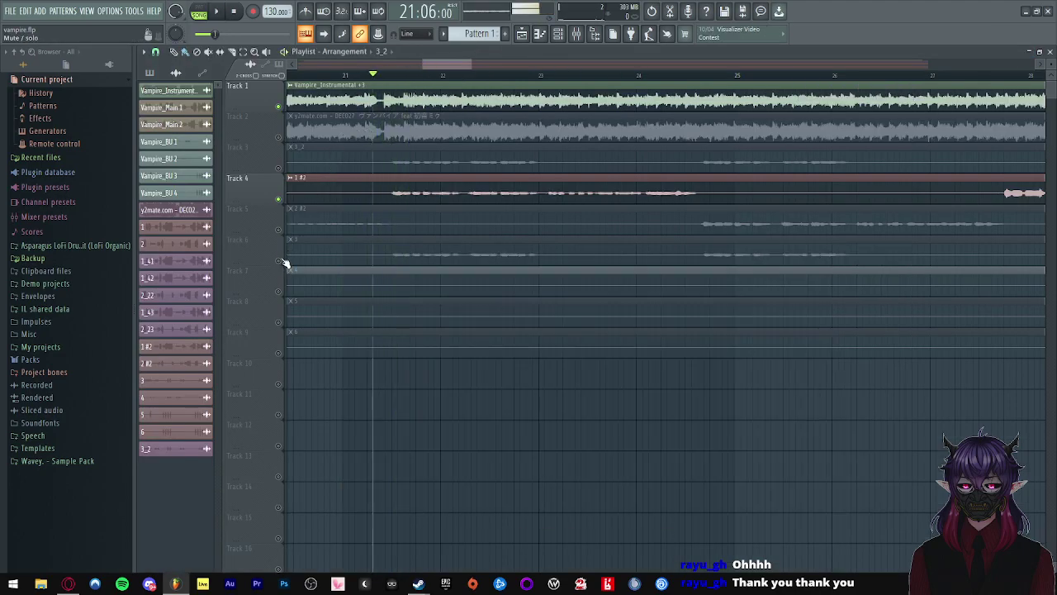
{"action": "left_click", "coordinate": [278, 261]}
{"action": "key", "text": "space"}
{"action": "left_click", "coordinate": [279, 260]}
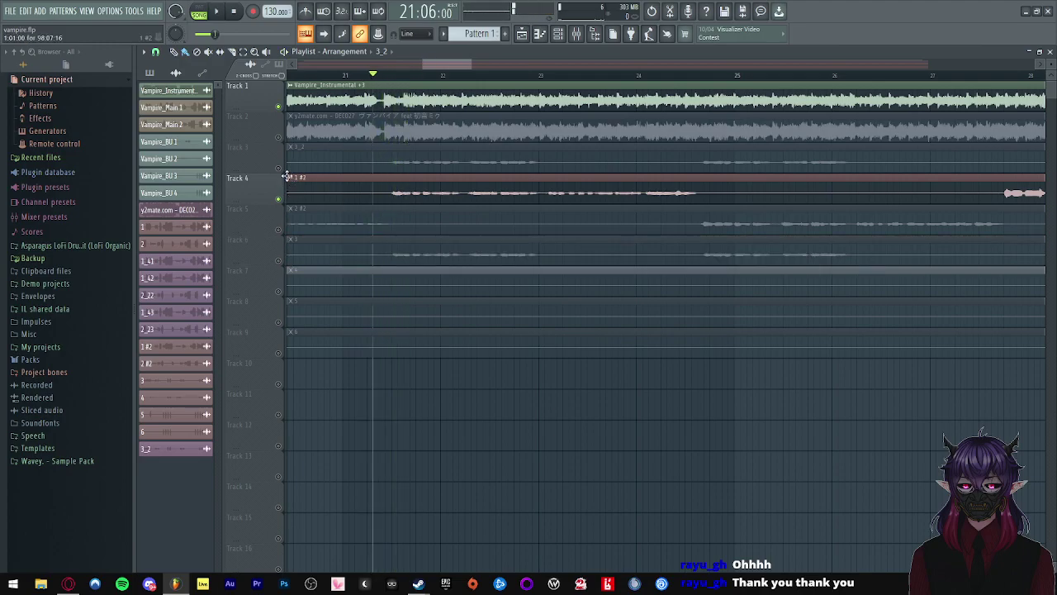
{"action": "left_click", "coordinate": [279, 169]}
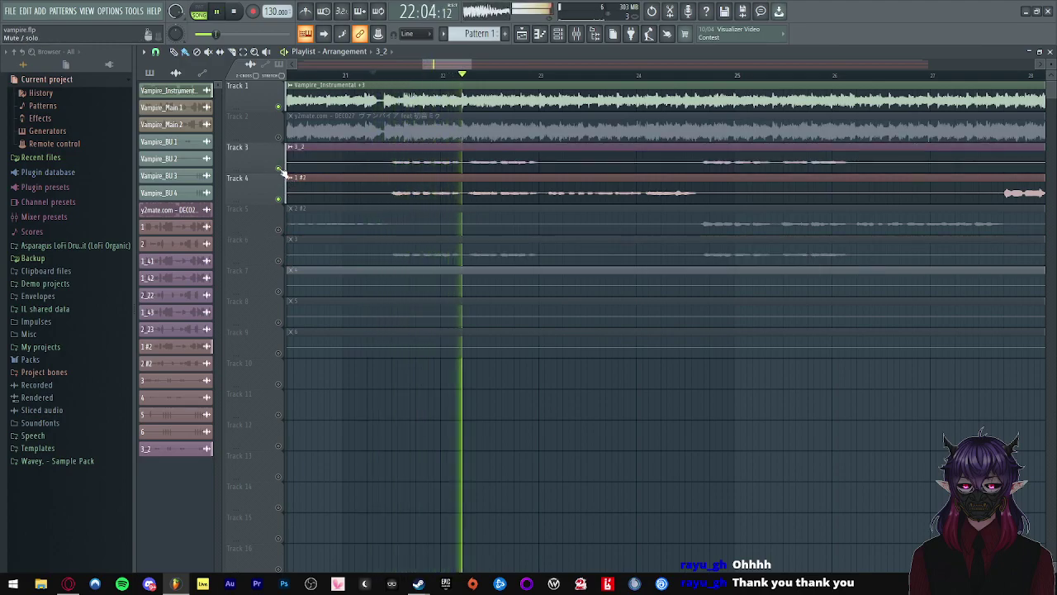
{"action": "key", "text": "space"}
- Play the arrangement from around bar 20 to hear the 3_2 harmony against the instrumental and the Track 4 vocal
{"action": "scroll", "coordinate": [367, 87], "scroll_direction": "down", "scroll_amount": 3}
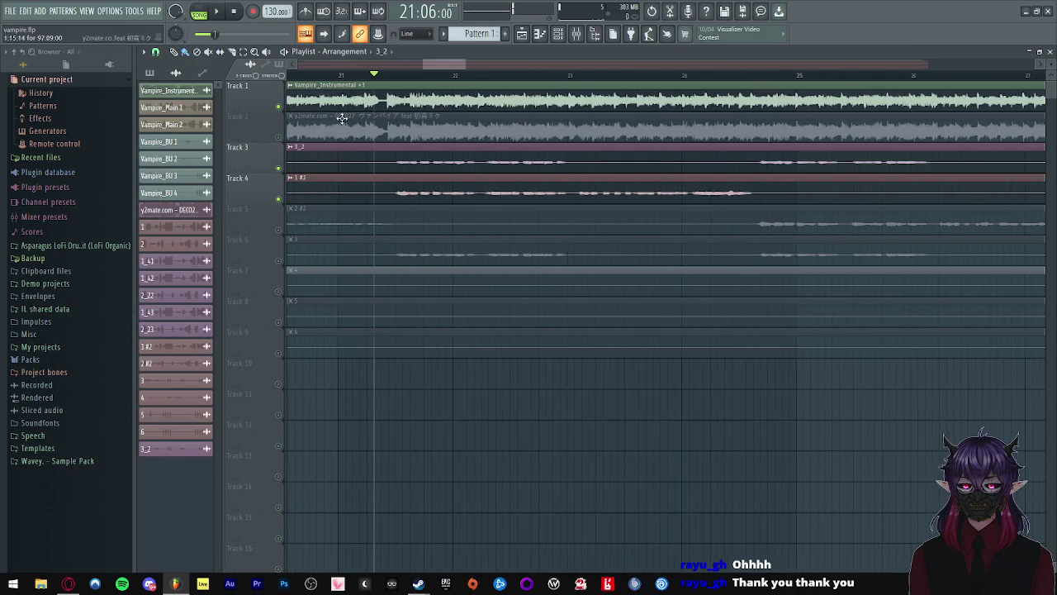
{"action": "scroll", "coordinate": [341, 114], "scroll_direction": "down", "scroll_amount": 3}
{"action": "scroll", "coordinate": [302, 123], "scroll_direction": "up", "scroll_amount": 3}
{"action": "left_click_drag", "start_coordinate": [495, 64], "coordinate": [354, 58]}
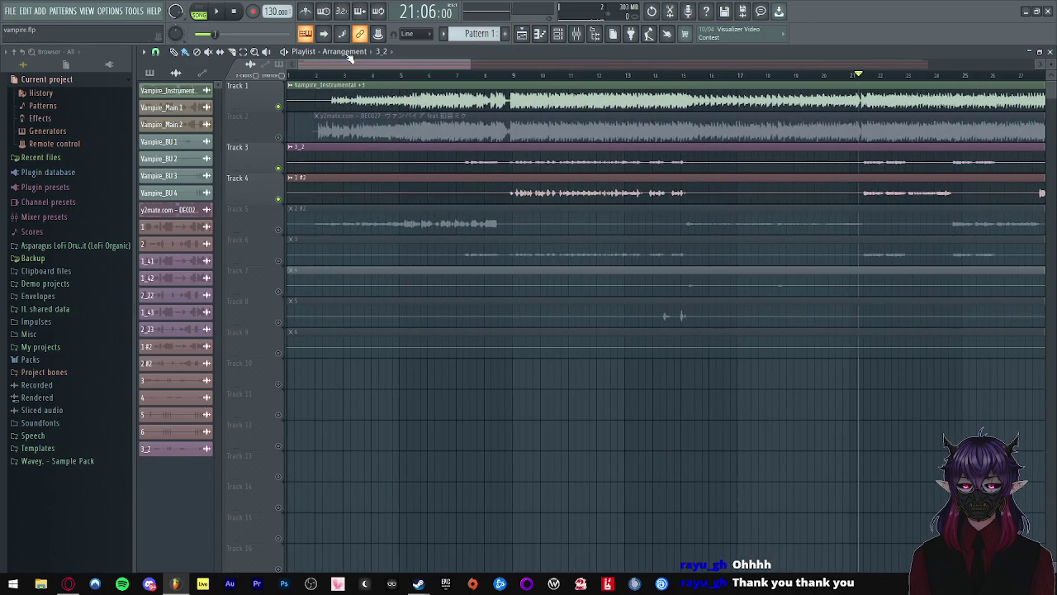
{"action": "scroll", "coordinate": [308, 109], "scroll_direction": "right", "scroll_amount": 5}
{"action": "key", "text": "space"}
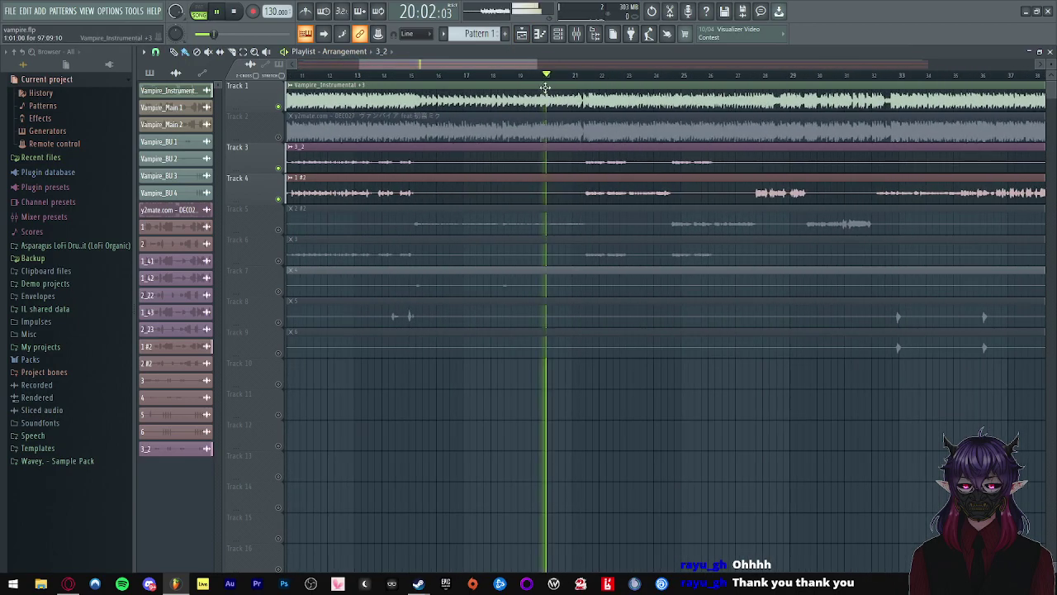
{"action": "scroll", "coordinate": [626, 167], "scroll_direction": "up", "scroll_amount": 3}
{"action": "scroll", "coordinate": [524, 152], "scroll_direction": "down", "scroll_amount": 2}
{"action": "scroll", "coordinate": [524, 152], "scroll_direction": "up", "scroll_amount": 2}
{"action": "key", "text": "space"}
- Reopen Newtone on the 3_2 mixer track and raise the first three vocal notes to G#4, G4 and G#4
{"action": "left_click", "coordinate": [577, 34]}
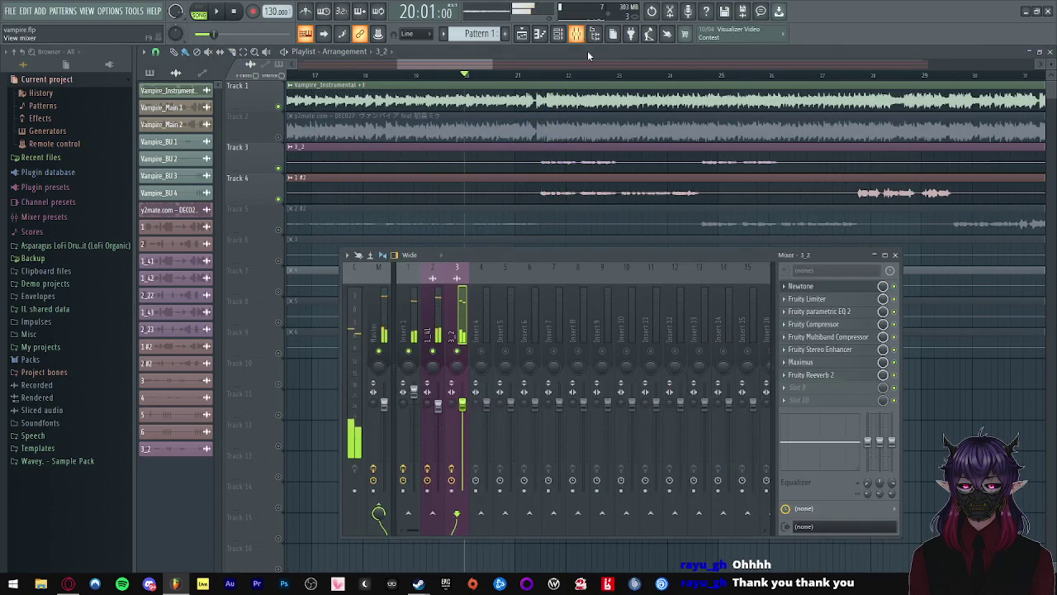
{"action": "left_click", "coordinate": [801, 285]}
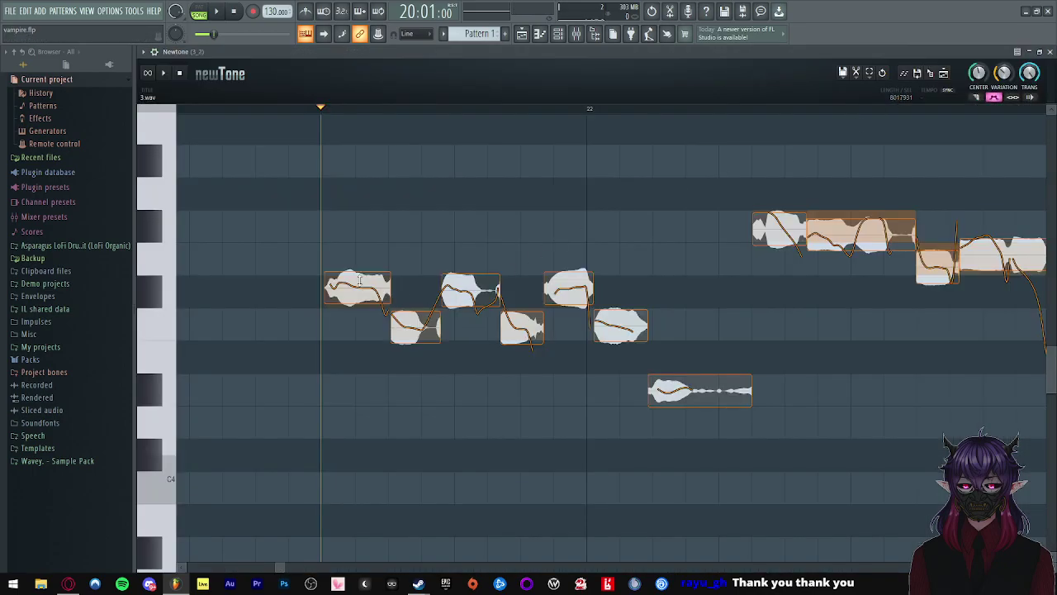
{"action": "left_click_drag", "start_coordinate": [360, 280], "coordinate": [355, 223]}
{"action": "left_click_drag", "start_coordinate": [407, 327], "coordinate": [408, 263]}
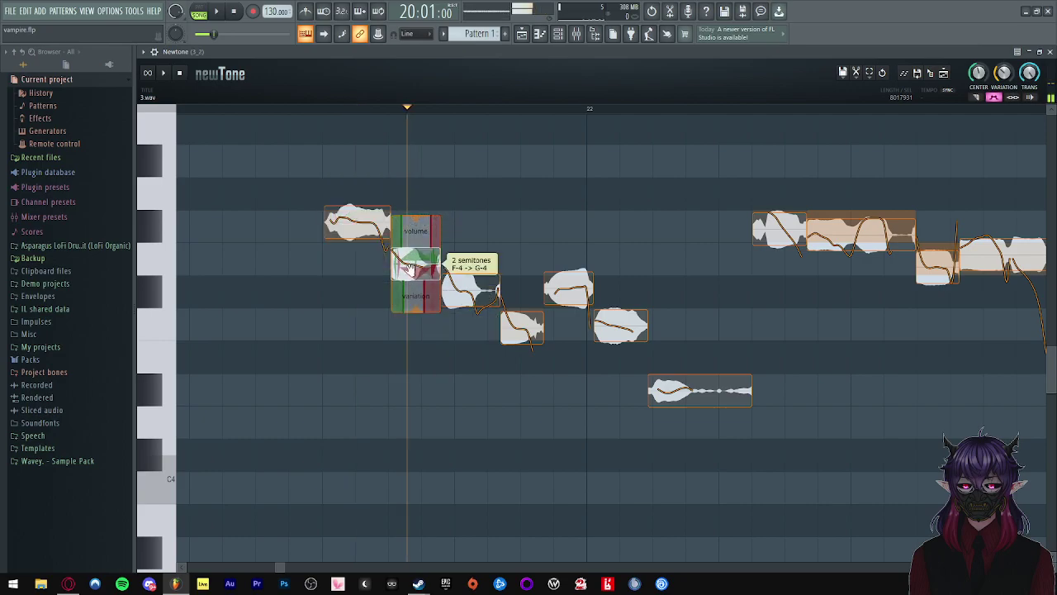
{"action": "left_click_drag", "start_coordinate": [468, 286], "coordinate": [469, 225]}
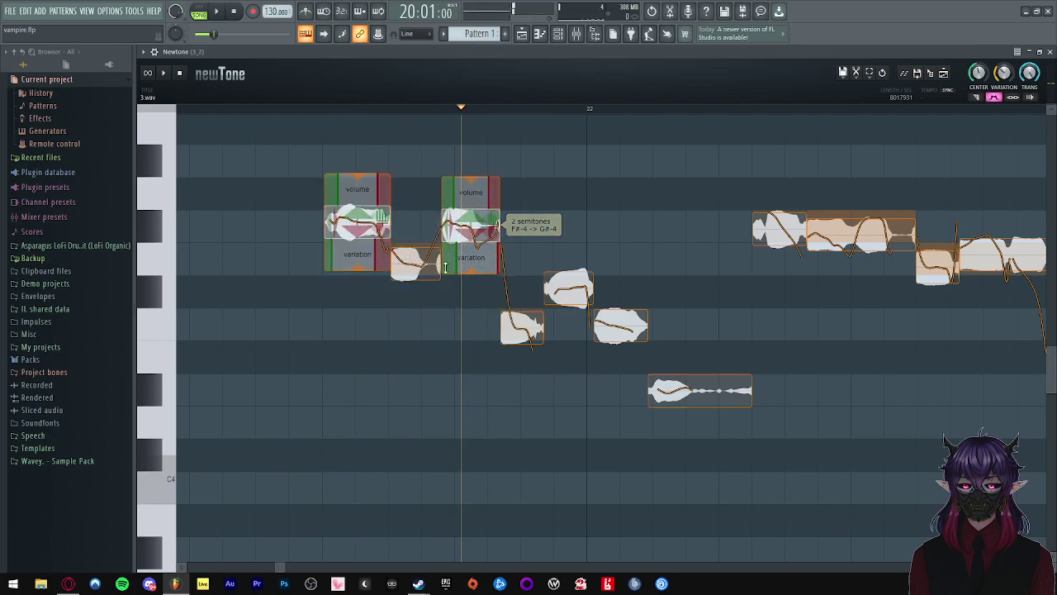
{"action": "right_click", "coordinate": [312, 253]}
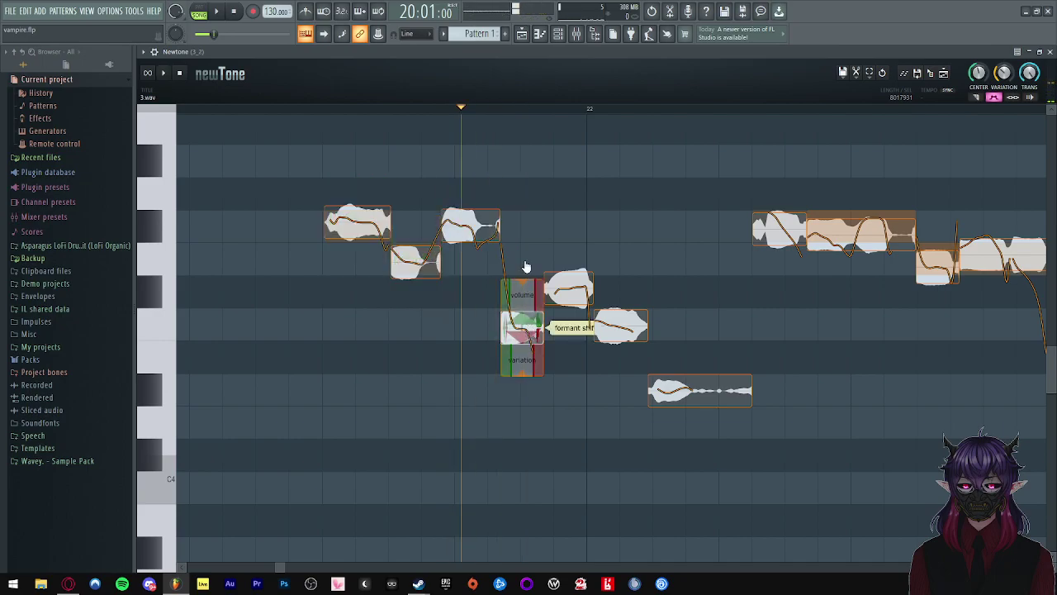
- Raise the fourth, fifth and sixth vocal notes to G4, G#4 and G4, and replay the phrase
{"action": "left_click_drag", "start_coordinate": [522, 330], "coordinate": [570, 221]}
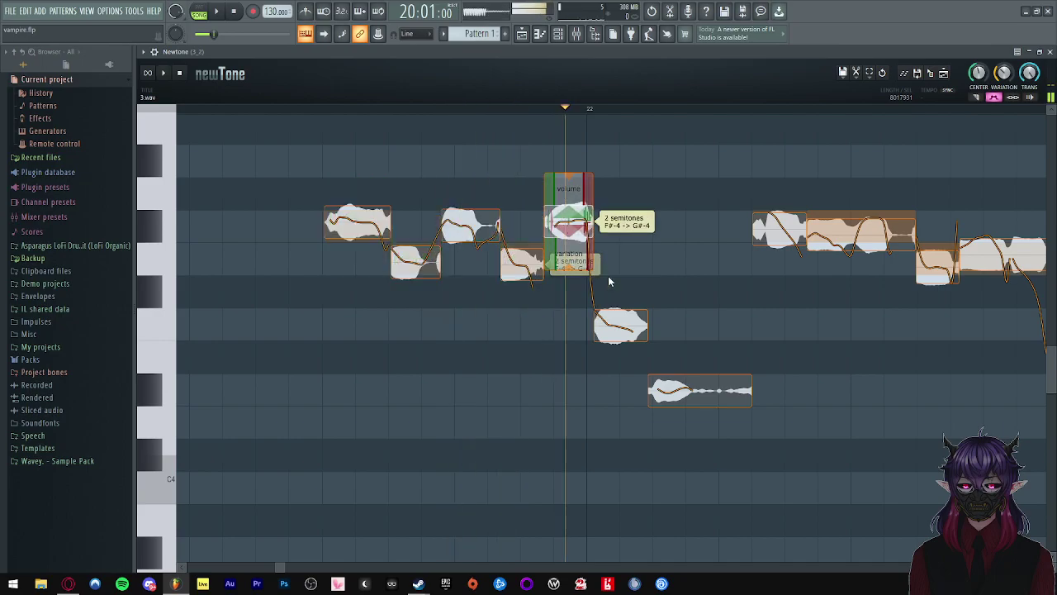
{"action": "left_click_drag", "start_coordinate": [617, 322], "coordinate": [617, 260]}
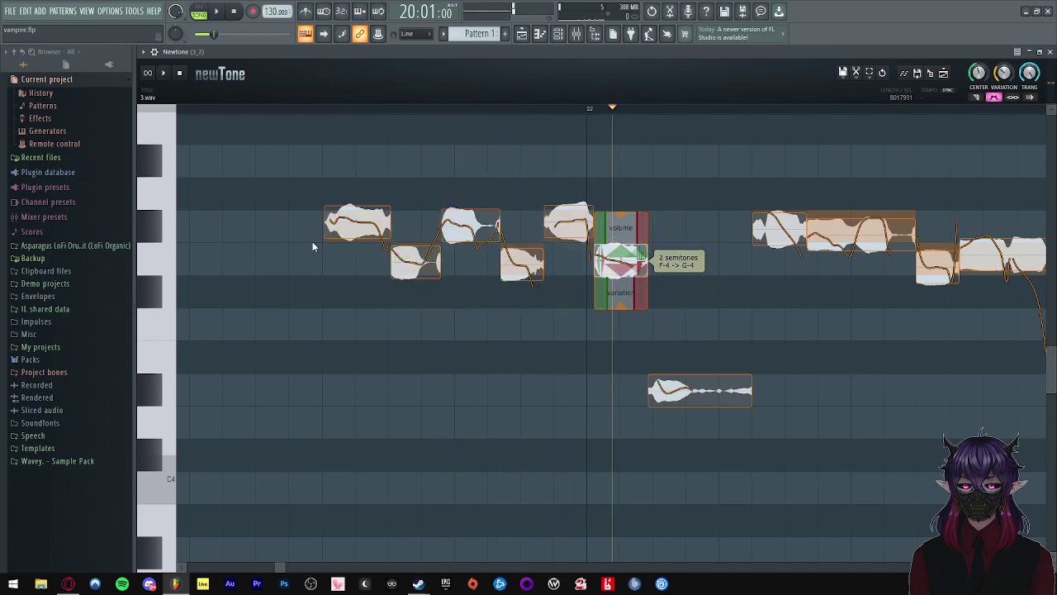
{"action": "key", "text": "space"}
{"action": "mouse_move", "coordinate": [653, 386]}
{"action": "key", "text": "space"}
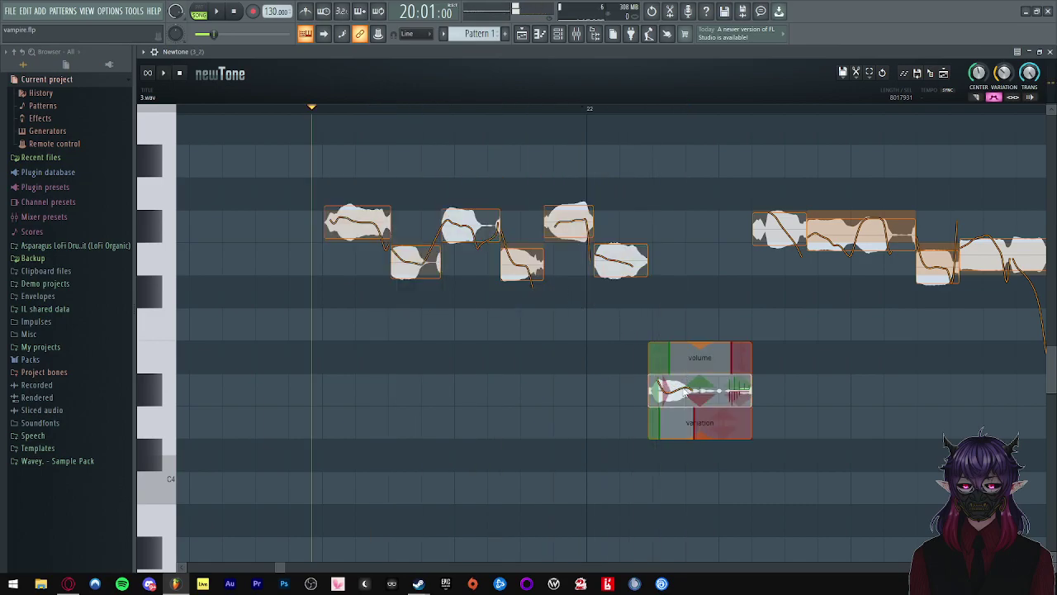
- Try the long seventh vocal note at E4, replay the phrase, and return the note to D#4
{"action": "left_click_drag", "start_coordinate": [699, 387], "coordinate": [663, 353]}
{"action": "left_click", "coordinate": [307, 245]}
{"action": "key", "text": "space"}
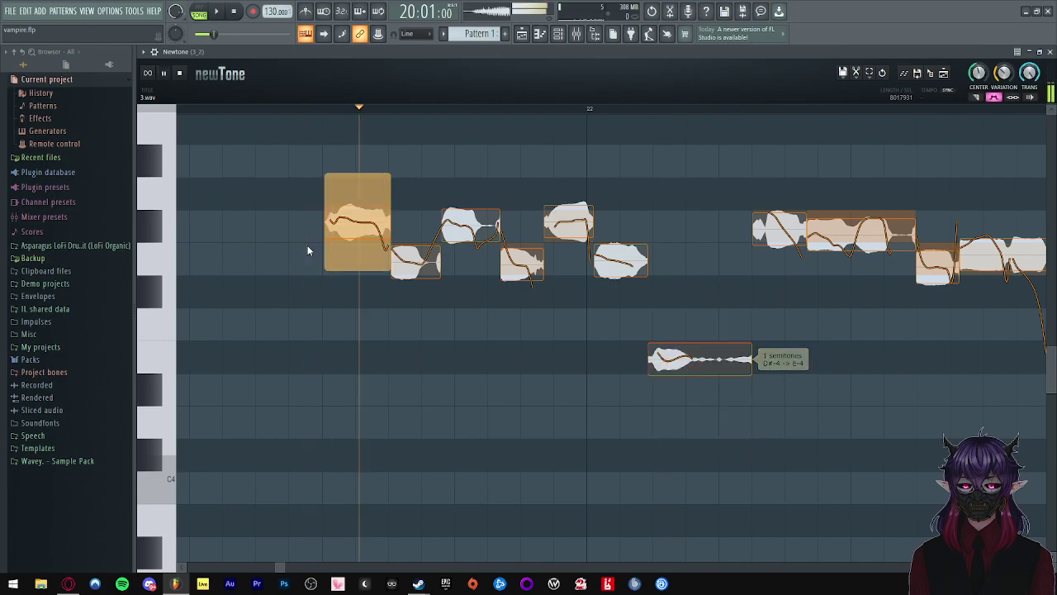
{"action": "scroll", "coordinate": [296, 211], "scroll_direction": "down", "scroll_amount": 3}
{"action": "scroll", "coordinate": [335, 251], "scroll_direction": "up", "scroll_amount": 2}
{"action": "key", "text": "space"}
{"action": "left_click_drag", "start_coordinate": [504, 425], "coordinate": [500, 458]}
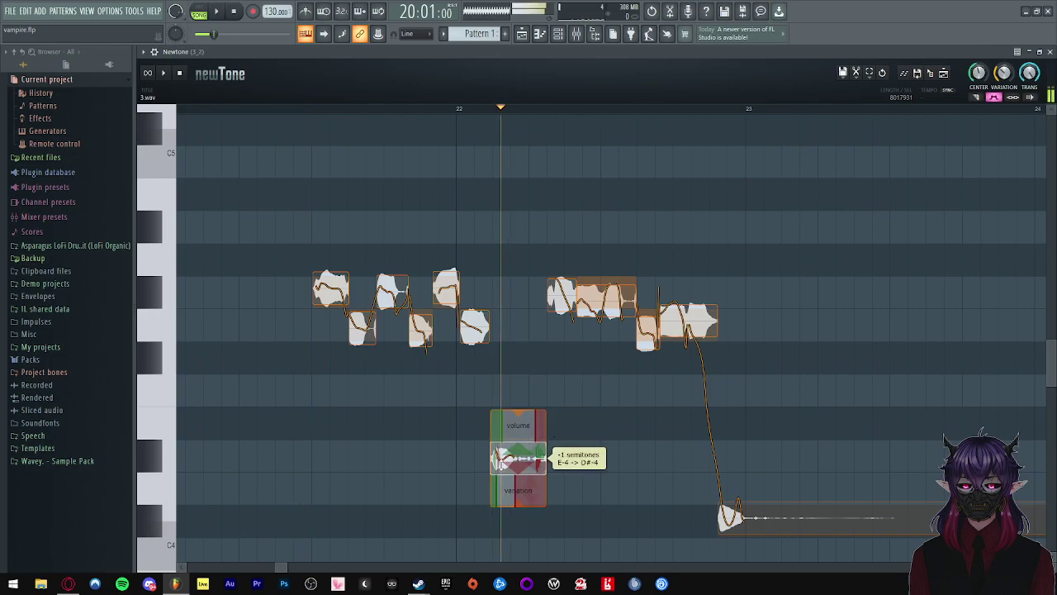
{"action": "left_click", "coordinate": [299, 357]}
{"action": "key", "text": "space"}
{"action": "scroll", "coordinate": [299, 357], "scroll_direction": "down", "scroll_amount": 2}
{"action": "scroll", "coordinate": [541, 397], "scroll_direction": "up", "scroll_amount": 1}
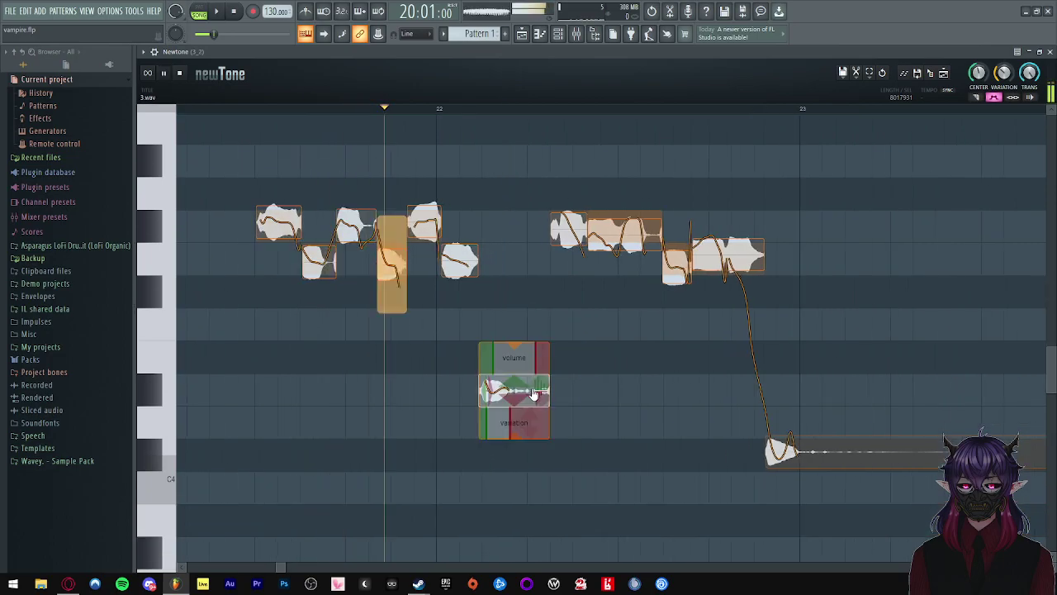
- Lower the second, fourth and sixth vocal notes to F#4 and replay the phrase from its start
{"action": "left_click_drag", "start_coordinate": [319, 259], "coordinate": [319, 292]}
{"action": "left_click_drag", "start_coordinate": [393, 265], "coordinate": [393, 296]}
{"action": "left_click", "coordinate": [215, 243]}
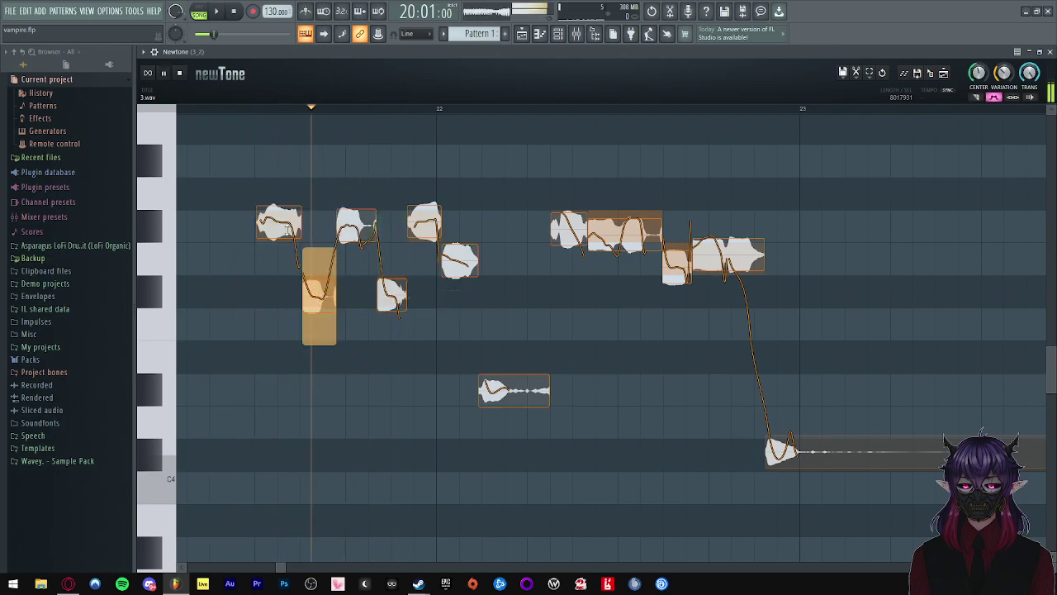
{"action": "left_click_drag", "start_coordinate": [459, 261], "coordinate": [460, 294]}
{"action": "left_click", "coordinate": [236, 243]}
{"action": "key", "text": "space"}
- Send the second harmony version to the playlist as an audio clip and collapse Newtone
{"action": "left_click", "coordinate": [872, 74]}
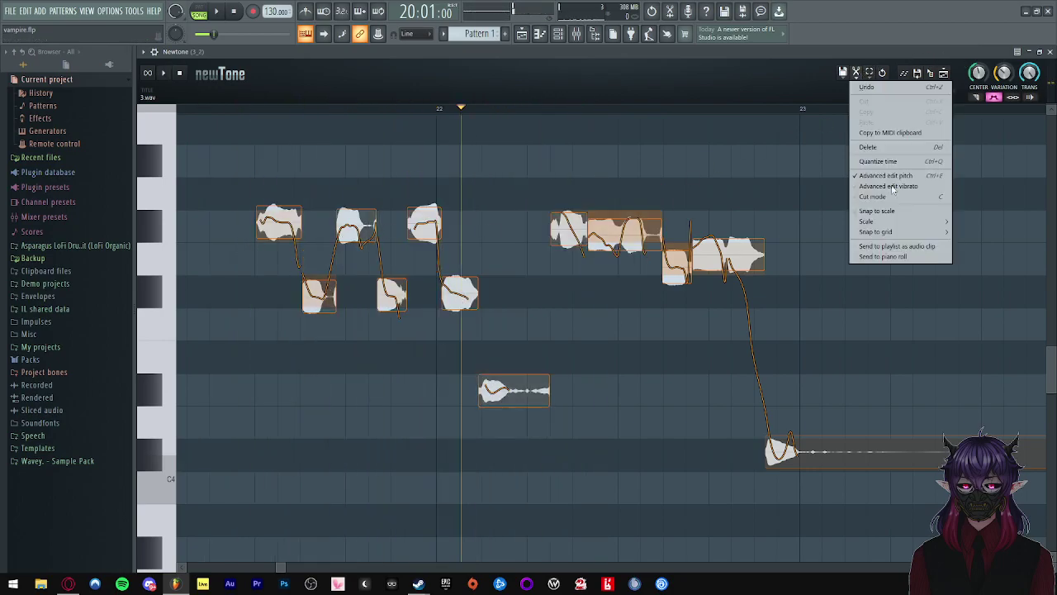
{"action": "left_click", "coordinate": [899, 247]}
{"action": "left_click", "coordinate": [1037, 52]}
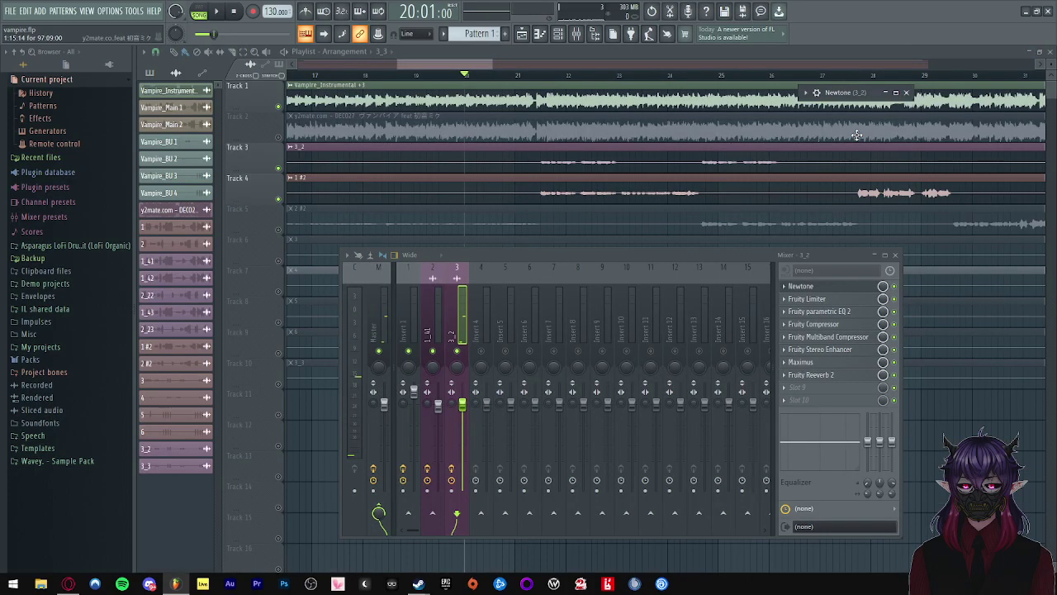
- Mute Track 3, unmute the new 3_3 clip on Track 10, and audition it with the Track 4 vocal from bar 21
{"action": "left_click", "coordinate": [539, 75]}
{"action": "left_click", "coordinate": [279, 168]}
{"action": "key", "text": "space"}
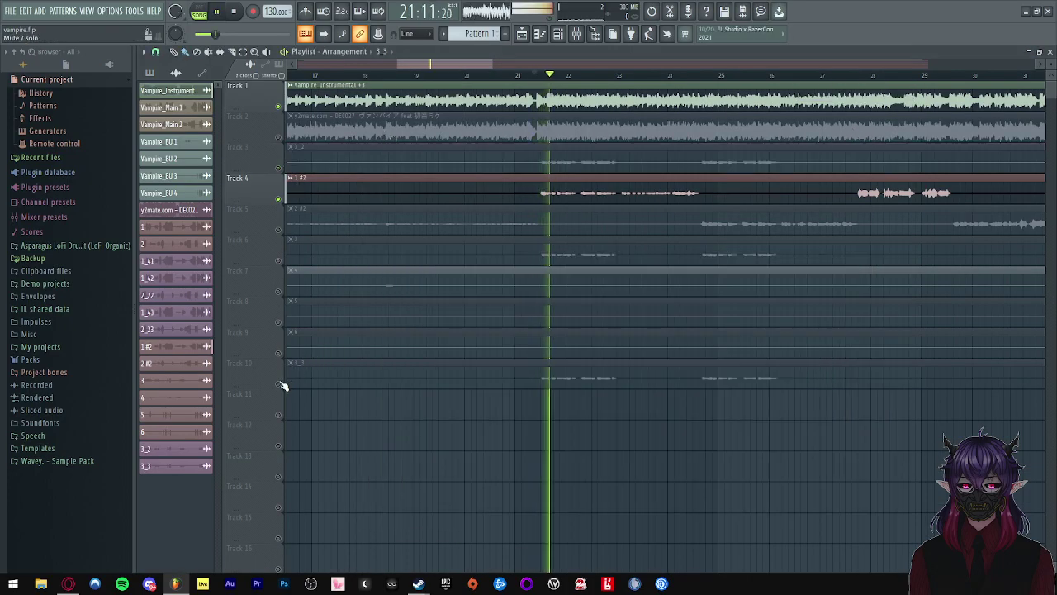
{"action": "left_click", "coordinate": [278, 384]}
{"action": "key", "text": "space"}
{"action": "key", "text": "space"}
{"action": "key", "text": "space"}
{"action": "scroll", "coordinate": [504, 330], "scroll_direction": "up", "scroll_amount": 3}
{"action": "scroll", "coordinate": [497, 270], "scroll_direction": "down", "scroll_amount": 5}
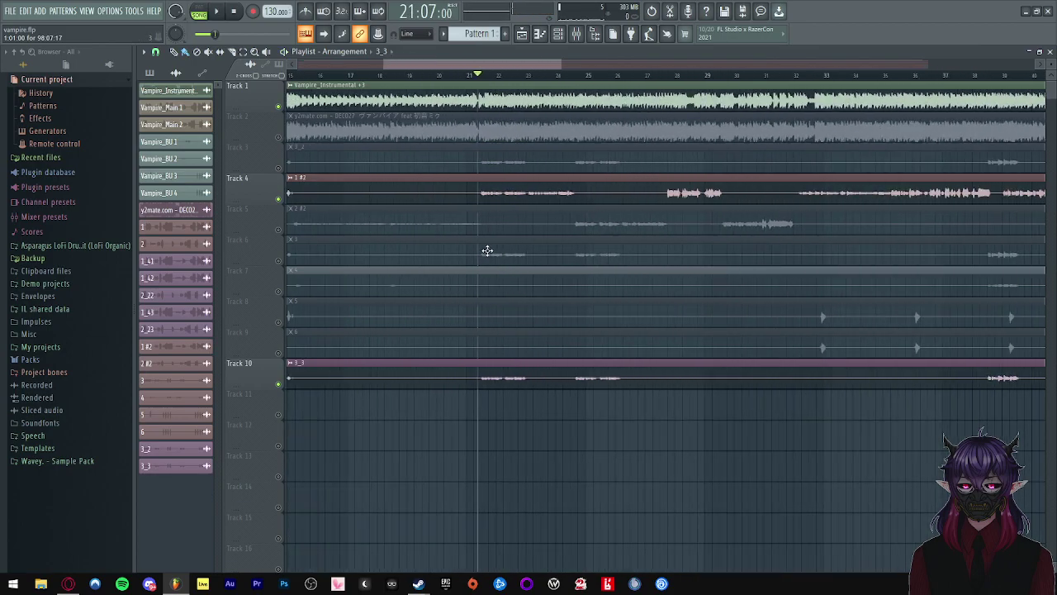
- Unmute Track 5 and audition it with the other active vocals from bar 7
{"action": "left_click", "coordinate": [343, 69]}
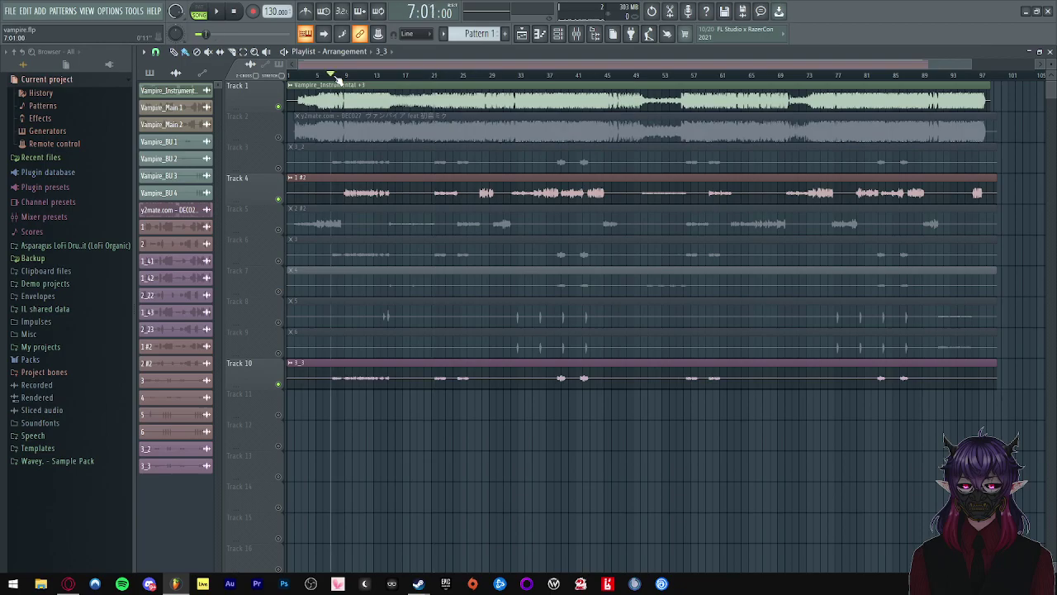
{"action": "key", "text": "space"}
{"action": "scroll", "coordinate": [314, 217], "scroll_direction": "up", "scroll_amount": 4}
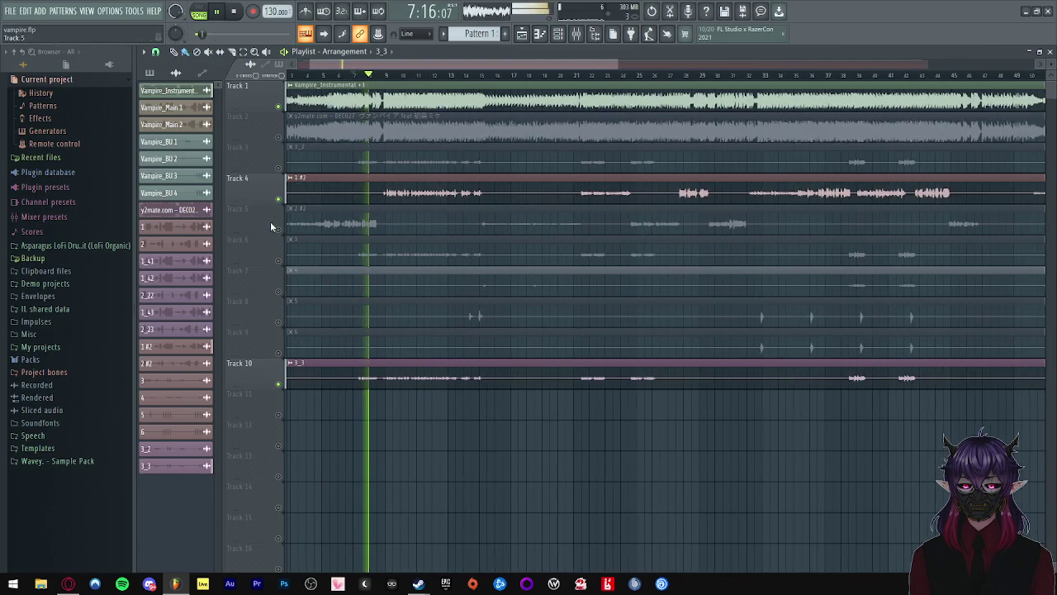
{"action": "left_click", "coordinate": [279, 229]}
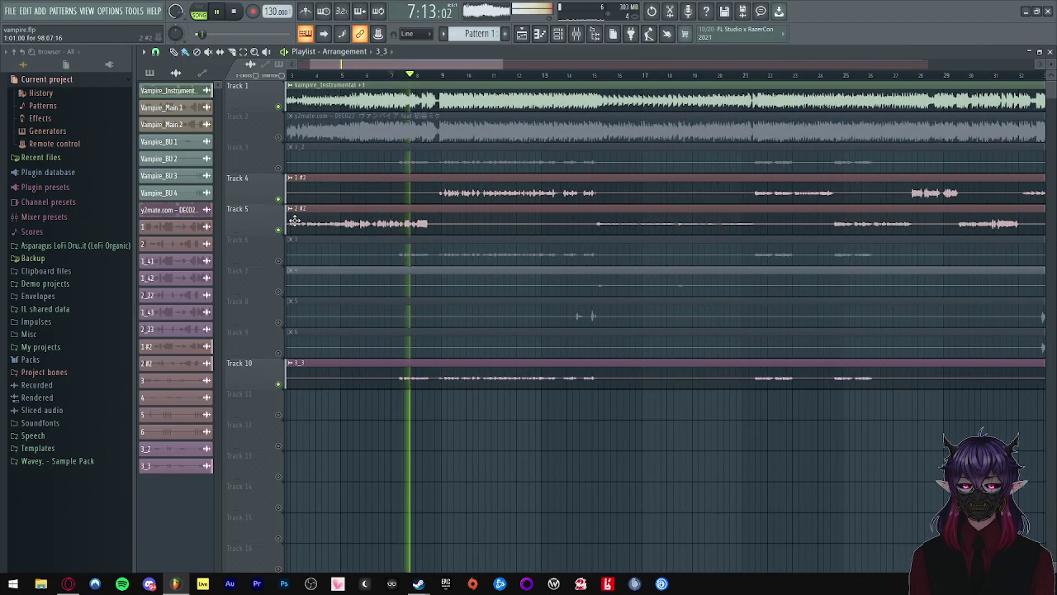
{"action": "scroll", "coordinate": [297, 213], "scroll_direction": "down", "scroll_amount": 2}
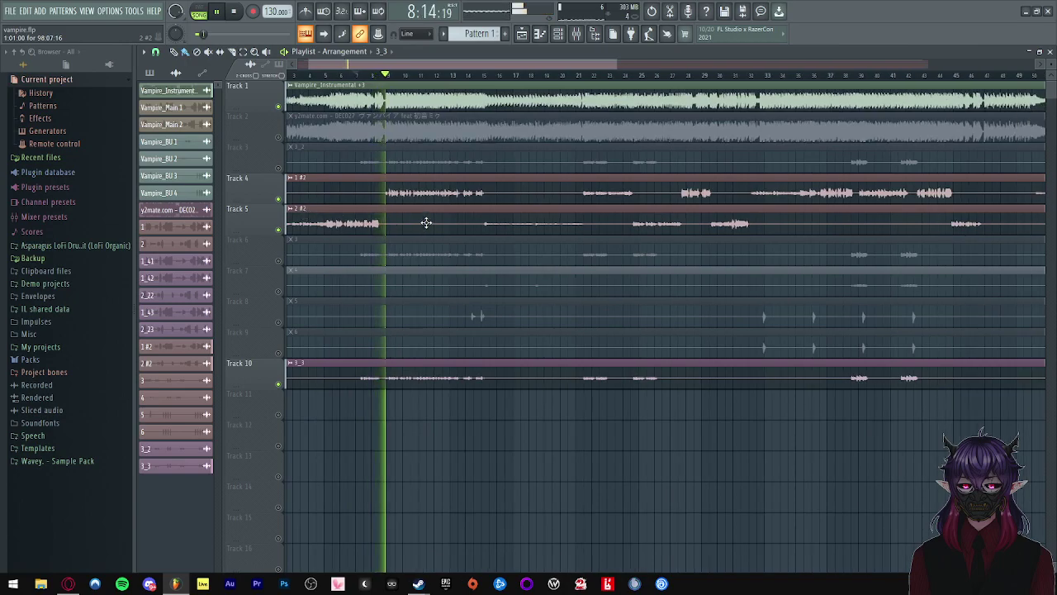
{"action": "key", "text": "space"}
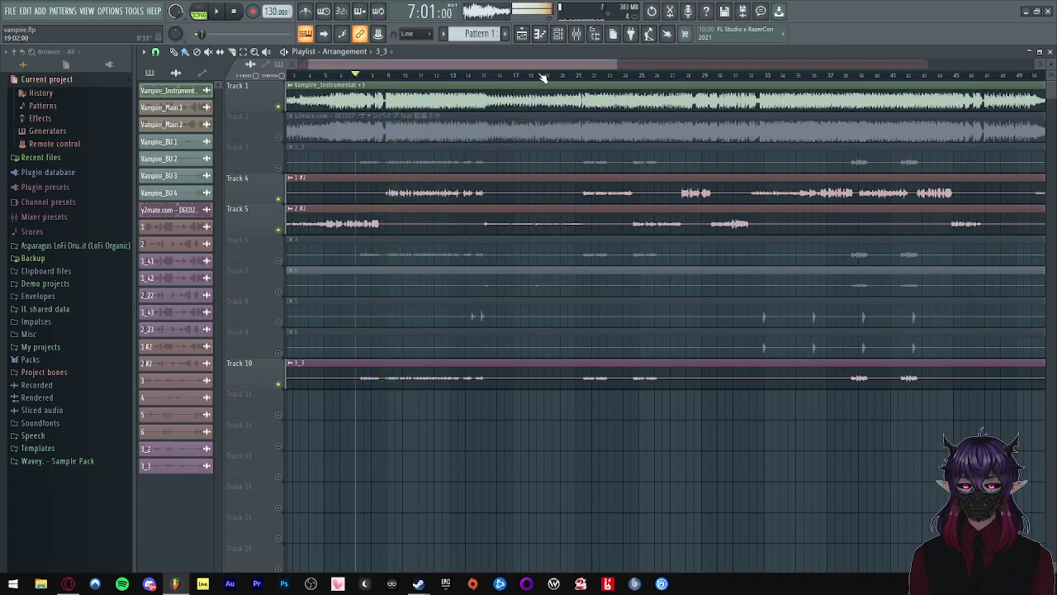
- Audition the active tracks with the instrumental from bar 16
{"action": "left_click", "coordinate": [495, 76]}
{"action": "key", "text": "space"}
{"action": "scroll", "coordinate": [608, 203], "scroll_direction": "up", "scroll_amount": 3}
{"action": "scroll", "coordinate": [604, 203], "scroll_direction": "up", "scroll_amount": 2}
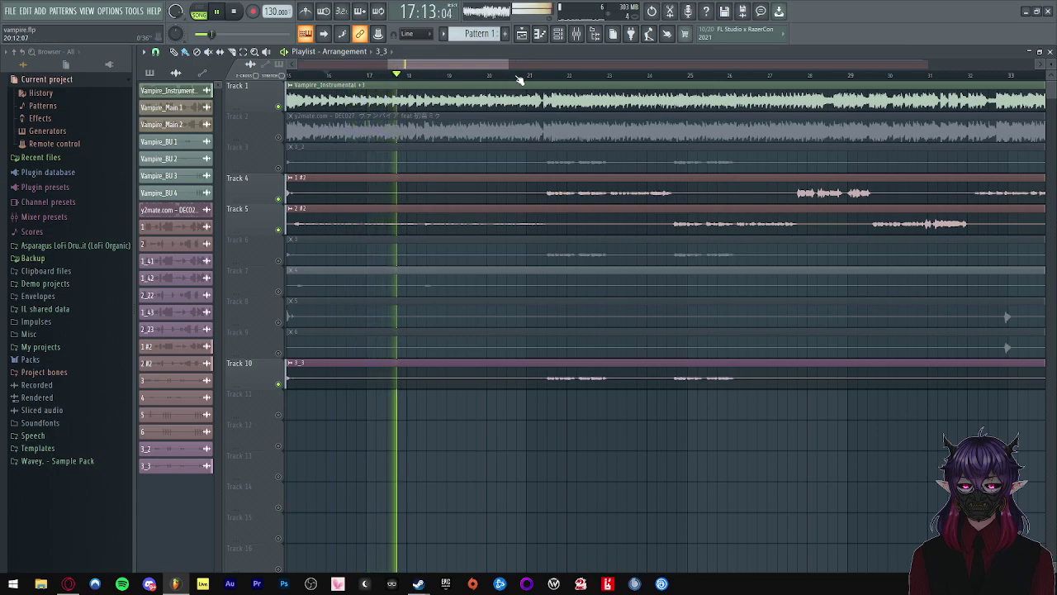
{"action": "key", "text": "space"}
- Solo Track 7 and listen to its short vocal part around bar 18
{"action": "right_click", "coordinate": [279, 291]}
{"action": "scroll", "coordinate": [454, 87], "scroll_direction": "up", "scroll_amount": 2}
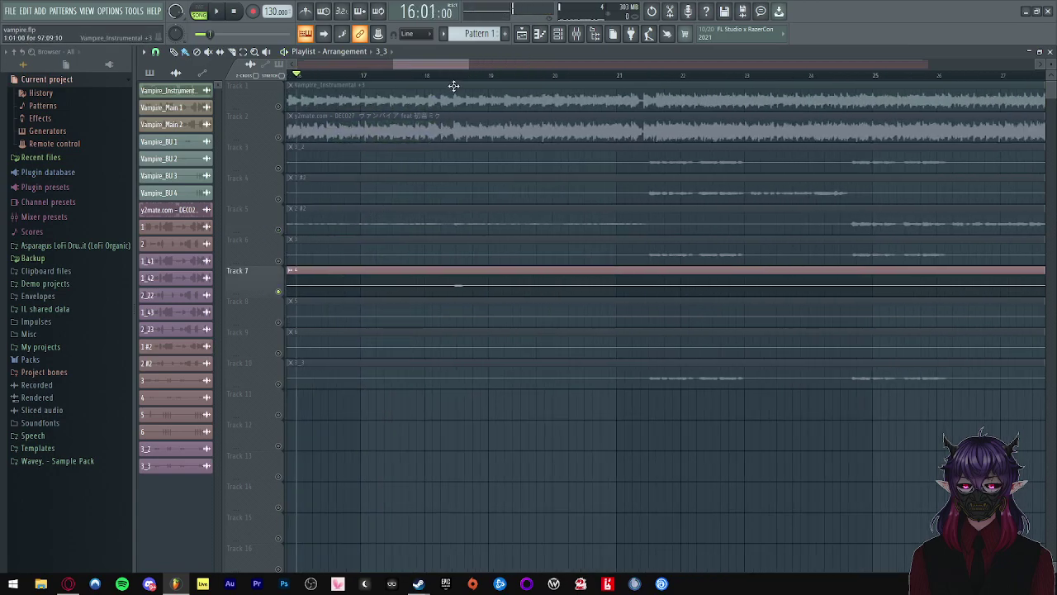
{"action": "left_click", "coordinate": [446, 75]}
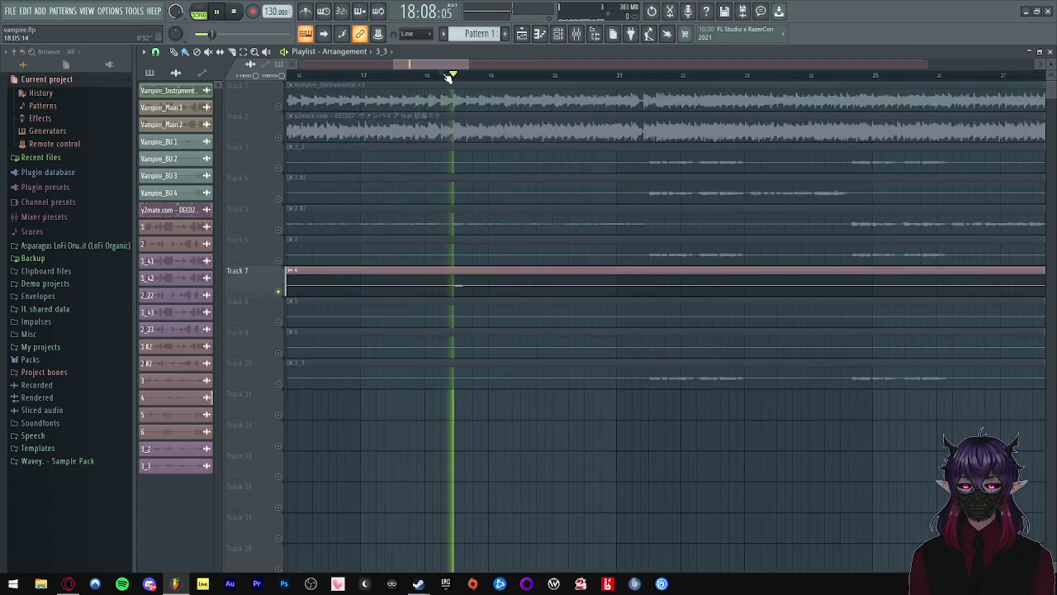
- Unmute Track 5 and audition it together with Track 7 from bar 15
{"action": "left_click", "coordinate": [281, 232]}
{"action": "scroll", "coordinate": [537, 243], "scroll_direction": "down", "scroll_amount": 2}
{"action": "key", "text": "space"}
{"action": "left_click", "coordinate": [361, 75]}
{"action": "key", "text": "space"}
{"action": "key", "text": "space"}
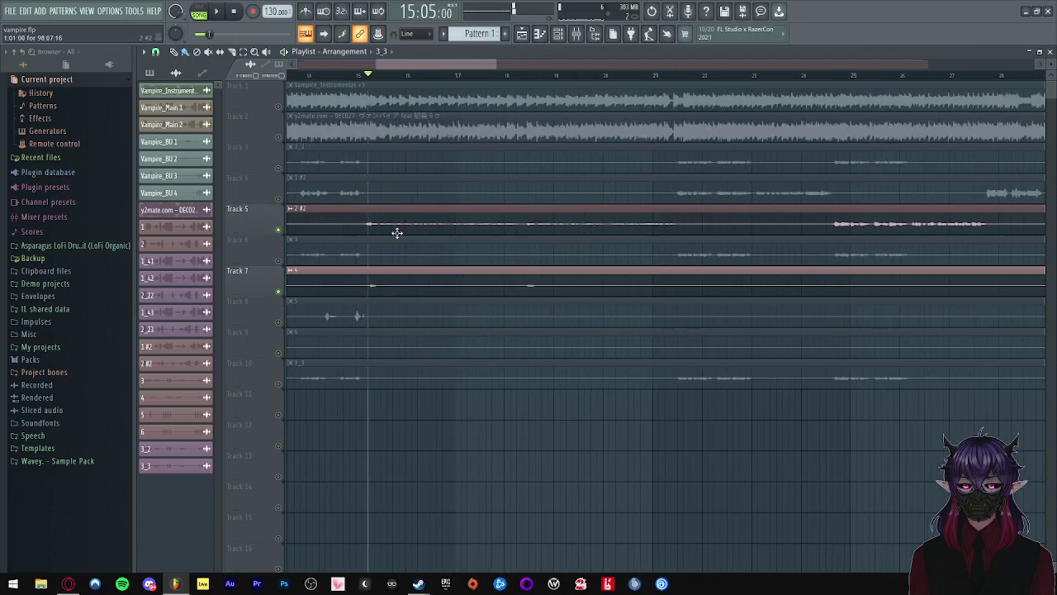
- Unmute Track 6 and audition its raw backup vocal from bar 21
{"action": "left_click", "coordinate": [626, 75]}
{"action": "key", "text": "space"}
{"action": "scroll", "coordinate": [708, 243], "scroll_direction": "up", "scroll_amount": 3}
{"action": "key", "text": "space"}
{"action": "left_click", "coordinate": [278, 261]}
{"action": "key", "text": "space"}
{"action": "scroll", "coordinate": [644, 247], "scroll_direction": "up", "scroll_amount": 2}
{"action": "key", "text": "space"}
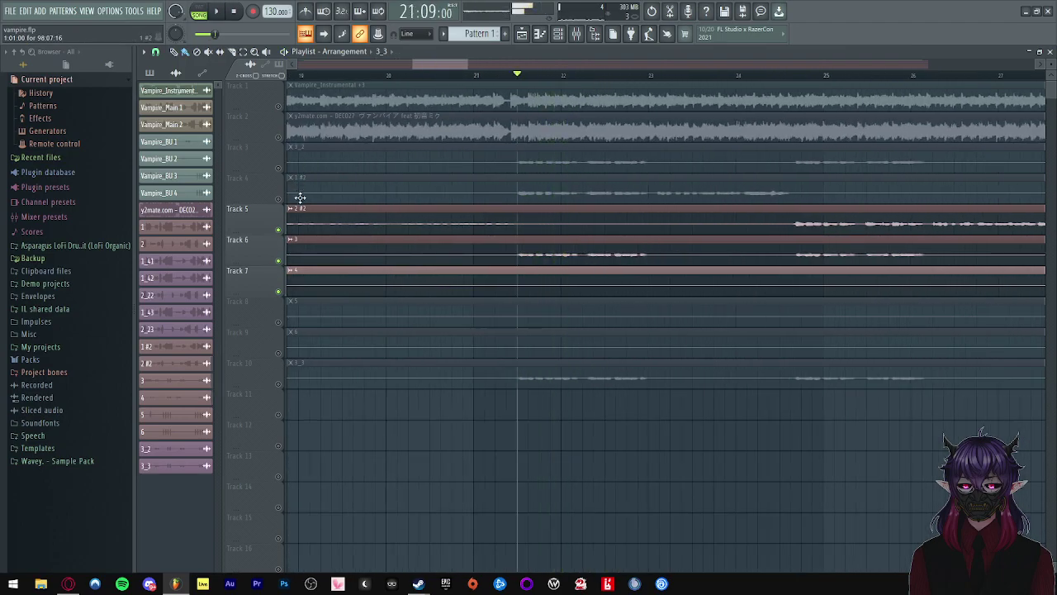
- Mute Track 6, unmute Track 4, and audition the Track 4 vocal from bar 21
{"action": "left_click", "coordinate": [279, 261]}
{"action": "left_click", "coordinate": [278, 199]}
{"action": "key", "text": "space"}
{"action": "scroll", "coordinate": [479, 194], "scroll_direction": "down", "scroll_amount": 4}
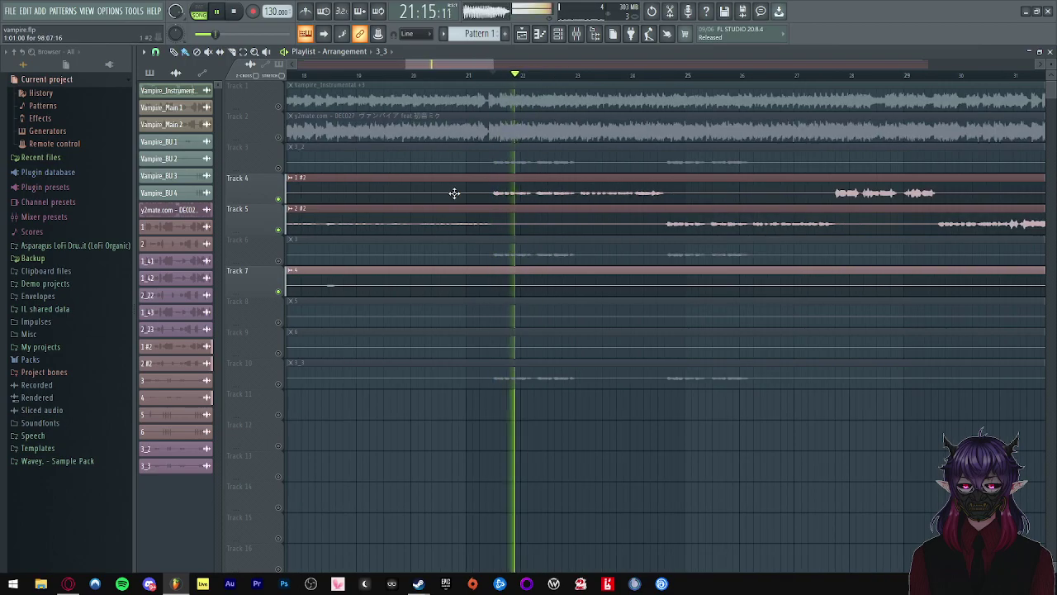
{"action": "key", "text": "space"}
{"action": "scroll", "coordinate": [502, 200], "scroll_direction": "up", "scroll_amount": 4}
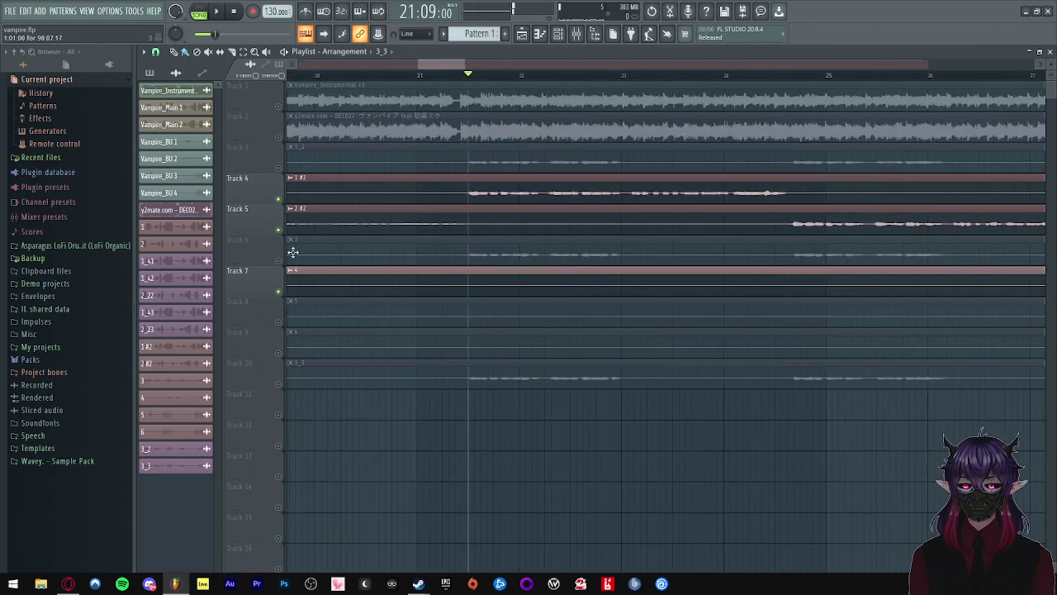
- Toggle Track 6 on and off and replay the phrase from bar 21 to compare it with Track 4
{"action": "left_click", "coordinate": [279, 262]}
{"action": "left_click", "coordinate": [279, 261]}
{"action": "key", "text": "space"}
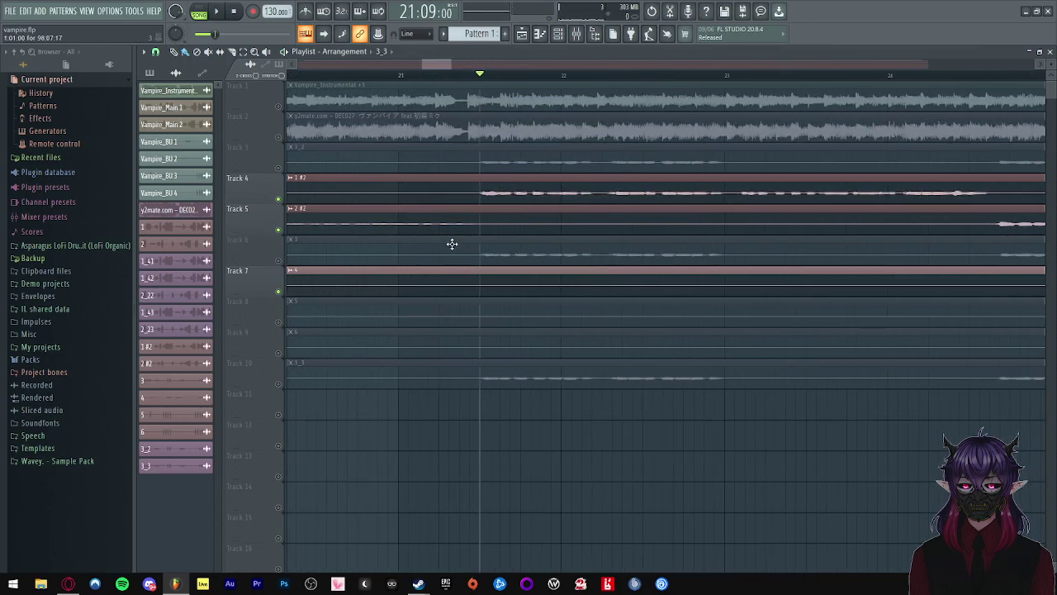
{"action": "key", "text": "space"}
{"action": "scroll", "coordinate": [518, 276], "scroll_direction": "down", "scroll_amount": 4}
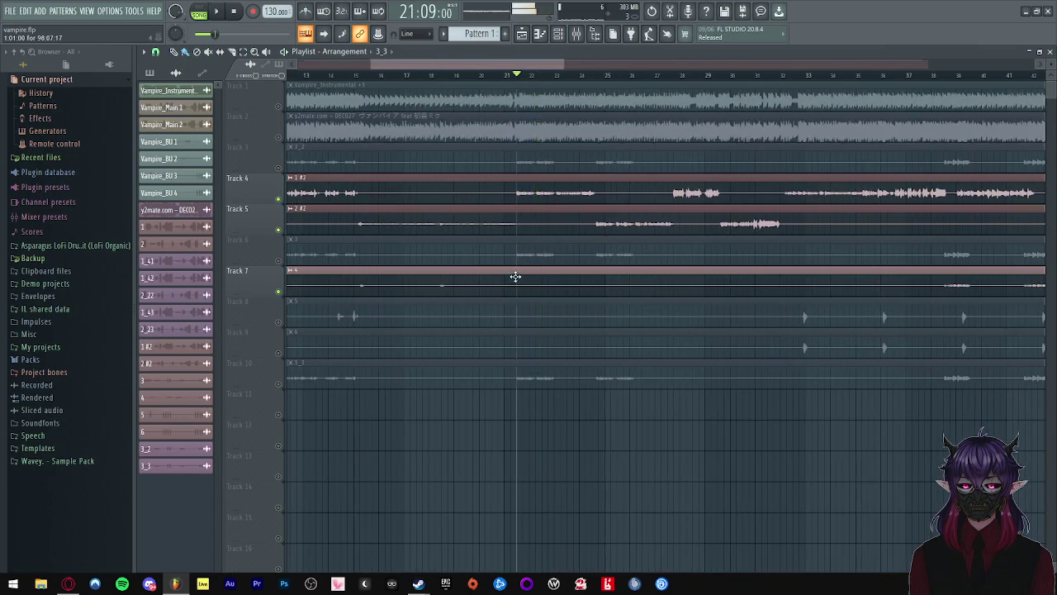
{"action": "scroll", "coordinate": [517, 267], "scroll_direction": "up", "scroll_amount": 4}
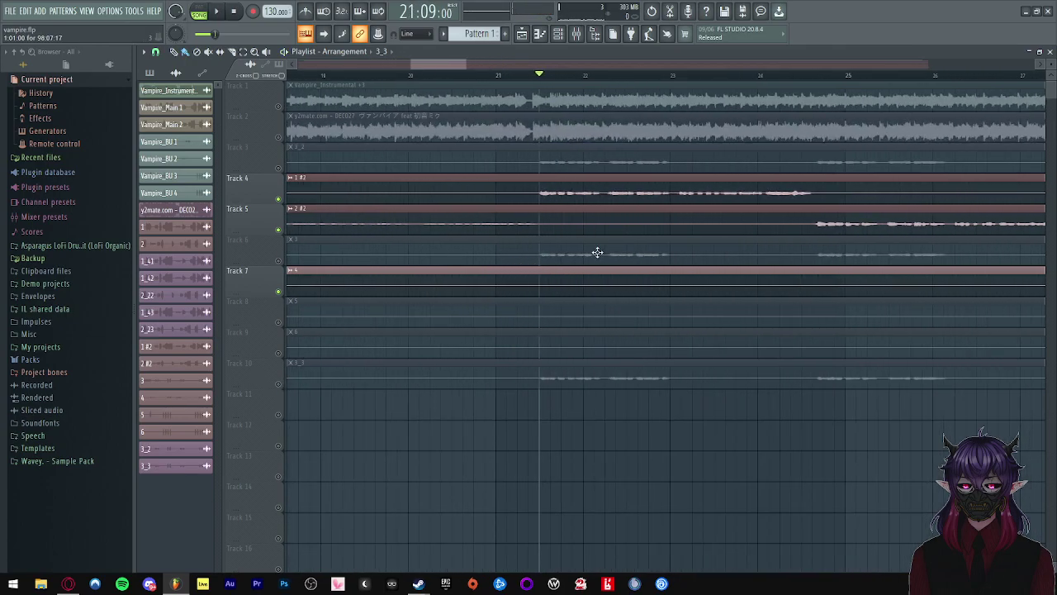
{"action": "key", "text": "space"}
{"action": "key", "text": "space"}
- Reopen Newtone from the 3_2 mixer track at full size and play the phrase from before its first note
{"action": "left_click", "coordinate": [574, 33]}
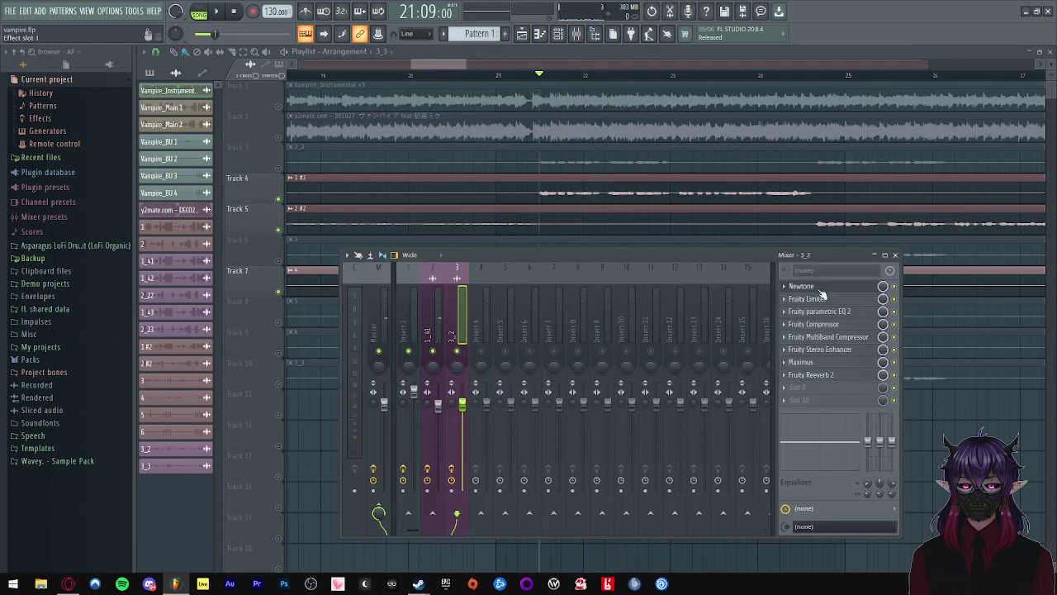
{"action": "left_click", "coordinate": [805, 286]}
{"action": "left_click", "coordinate": [896, 92]}
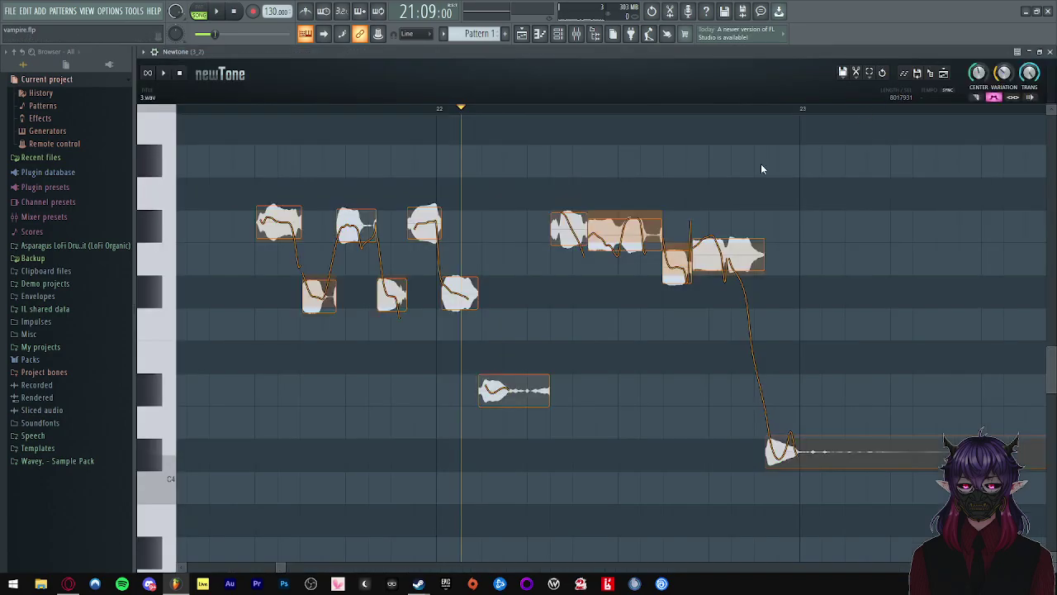
{"action": "left_click", "coordinate": [237, 252]}
{"action": "scroll", "coordinate": [236, 253], "scroll_direction": "up", "scroll_amount": 1}
- Lower the first and third vocal notes to F#4 and replay the phrase
{"action": "mouse_move", "coordinate": [286, 223]}
{"action": "left_click_drag", "start_coordinate": [286, 220], "coordinate": [331, 295]}
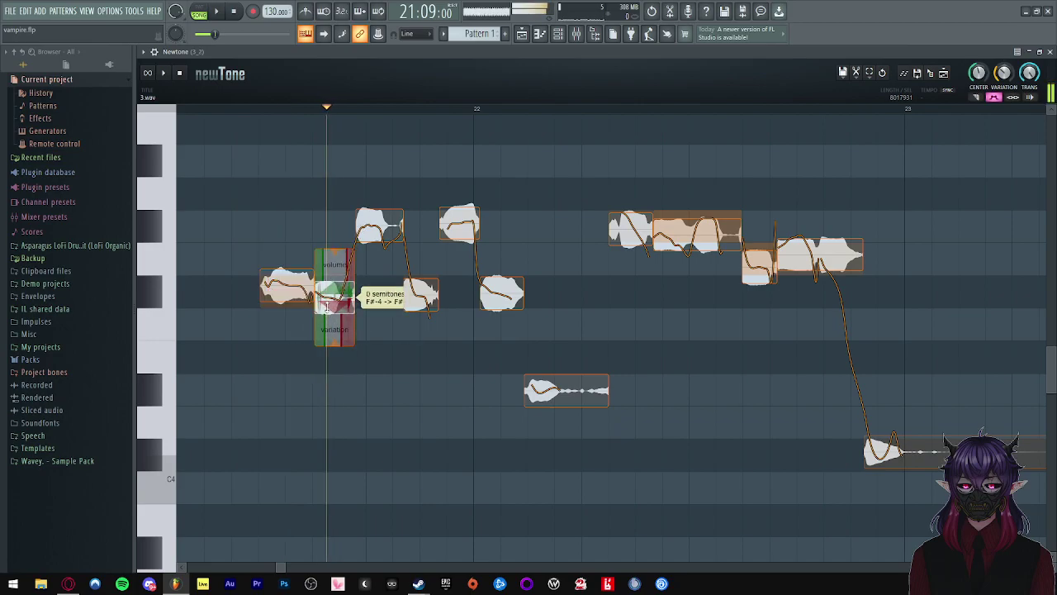
{"action": "left_click", "coordinate": [285, 287]}
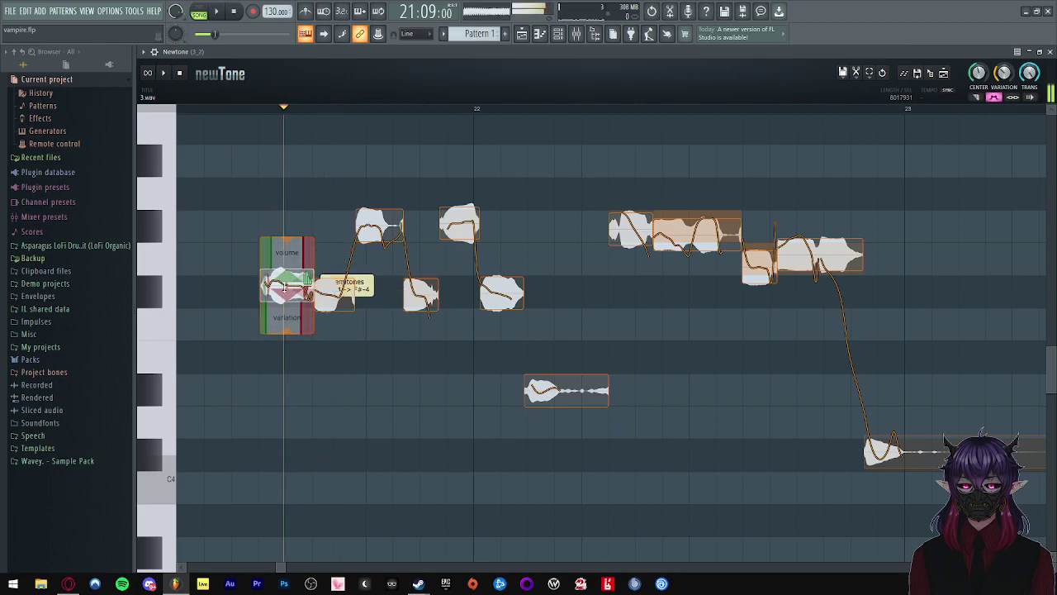
{"action": "left_click_drag", "start_coordinate": [381, 256], "coordinate": [372, 301]}
{"action": "left_click", "coordinate": [247, 261]}
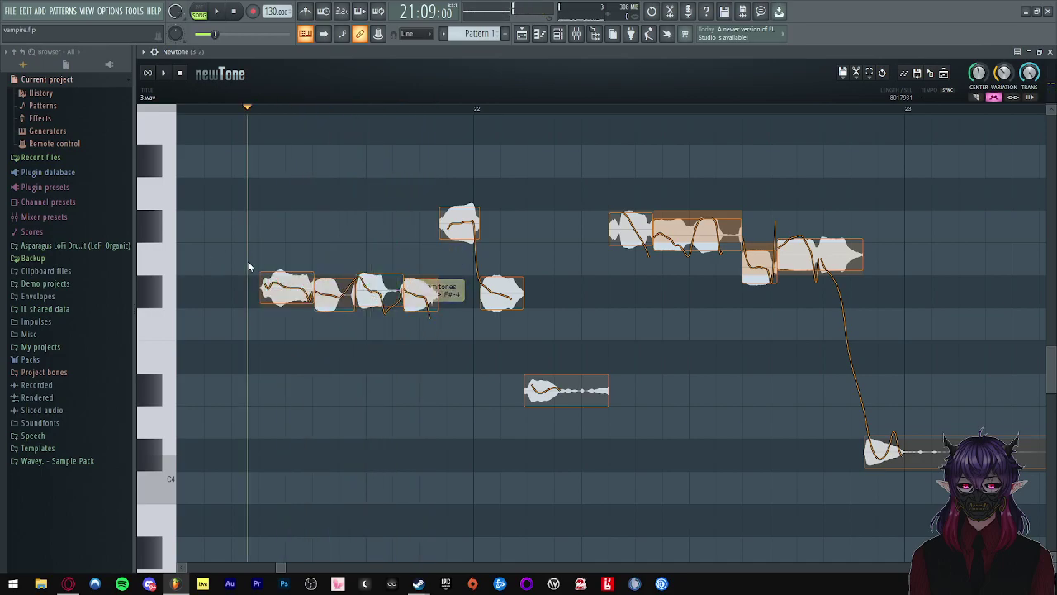
- Lower the fifth vocal note to F#4 and the sixth to F4, and replay the phrase from its start
{"action": "scroll", "coordinate": [264, 258], "scroll_direction": "down", "scroll_amount": 1}
{"action": "left_click", "coordinate": [416, 249]}
{"action": "left_click_drag", "start_coordinate": [456, 182], "coordinate": [520, 276]}
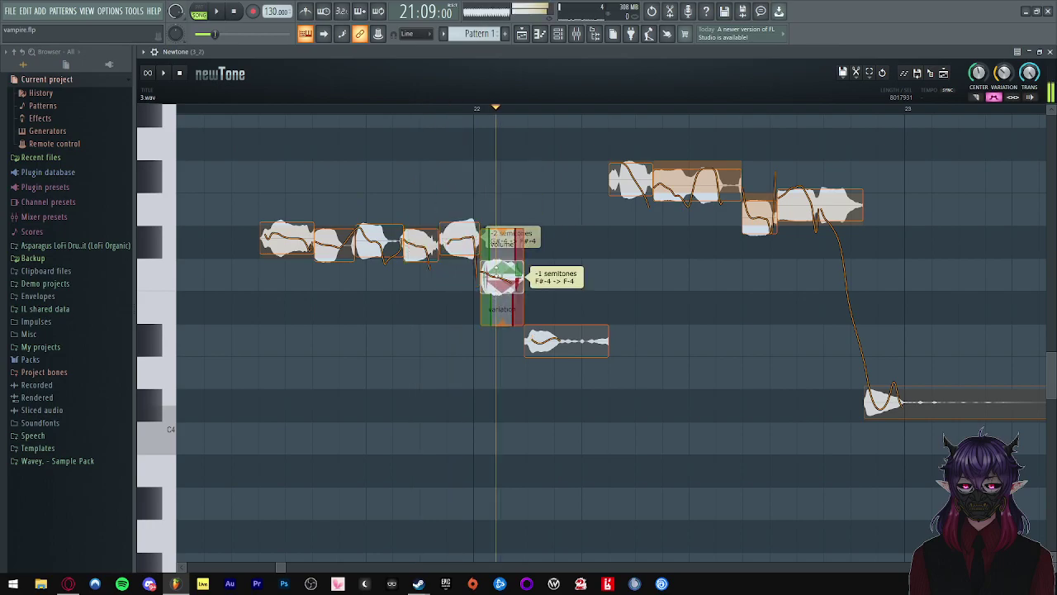
{"action": "left_click", "coordinate": [567, 338]}
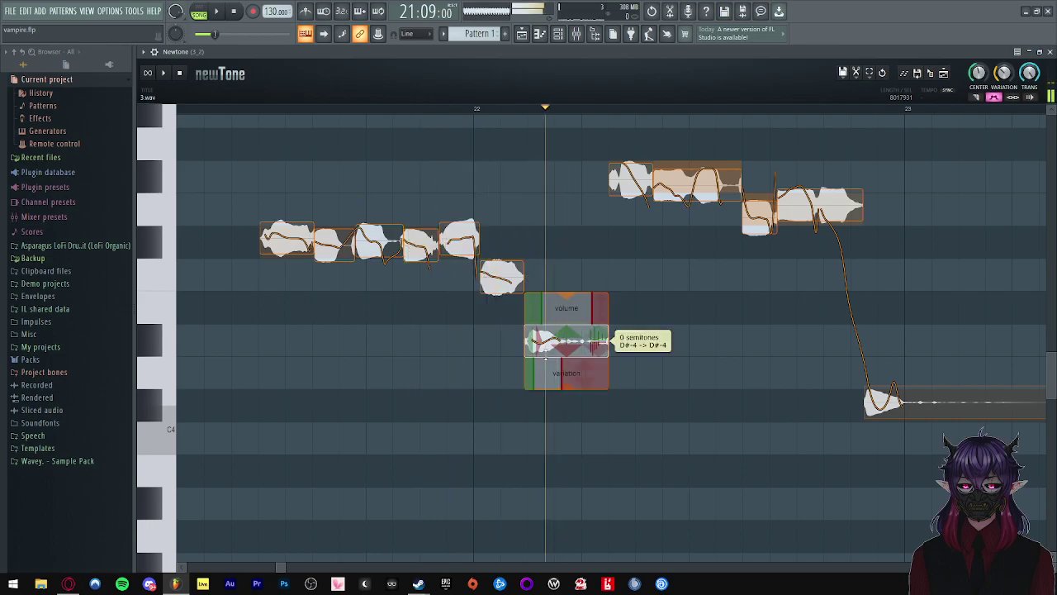
{"action": "right_click", "coordinate": [259, 274]}
{"action": "scroll", "coordinate": [260, 274], "scroll_direction": "up", "scroll_amount": 1}
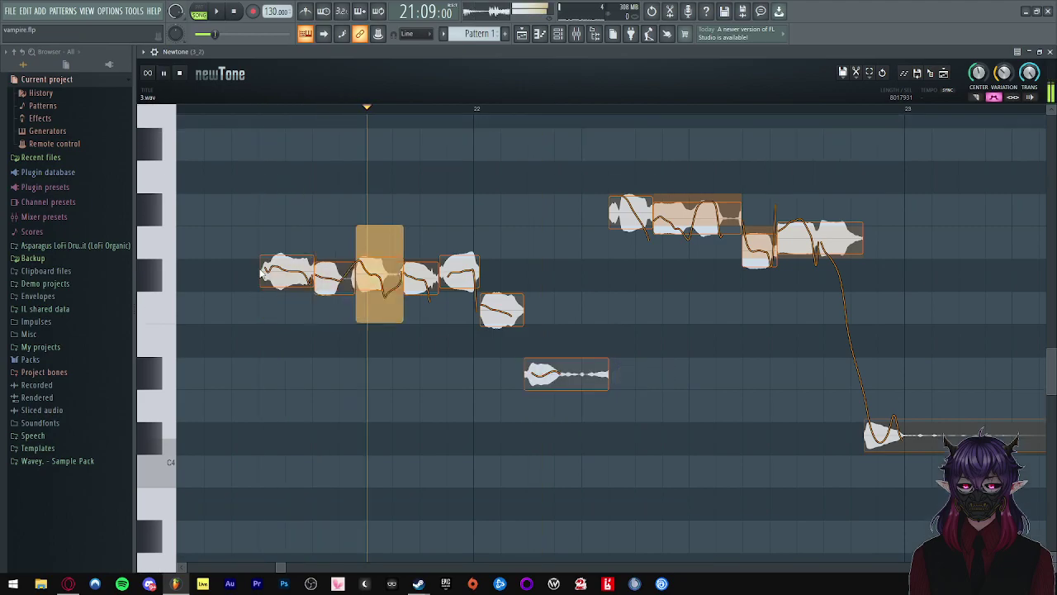
{"action": "key", "text": "space"}
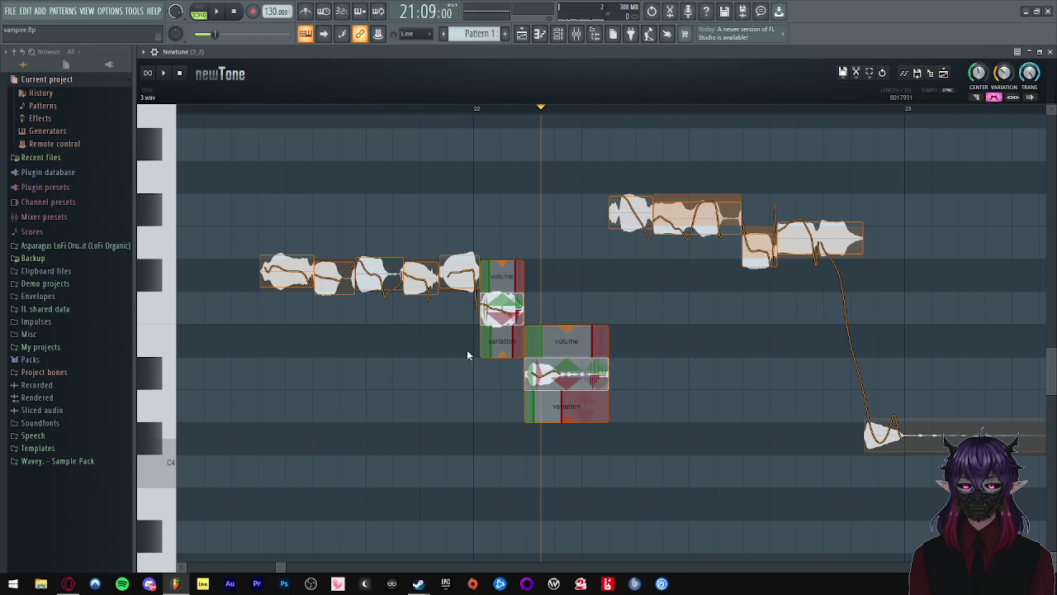
{"action": "left_click", "coordinate": [241, 259]}
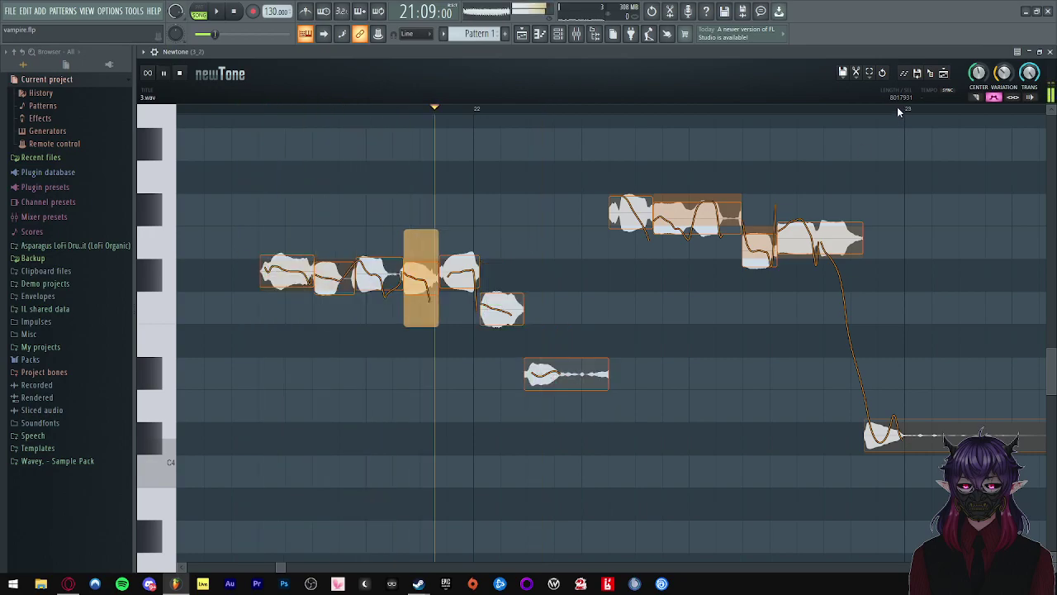
- Send the third harmony version to the playlist as an audio clip and collapse Newtone
{"action": "left_click", "coordinate": [857, 73]}
{"action": "left_click", "coordinate": [915, 248]}
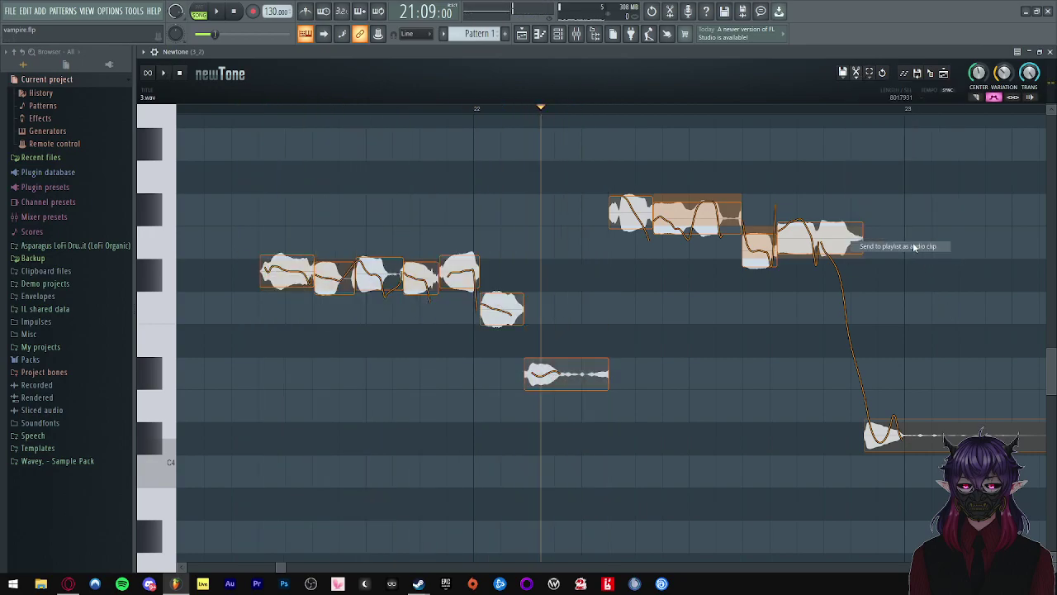
{"action": "left_click", "coordinate": [1028, 52]}
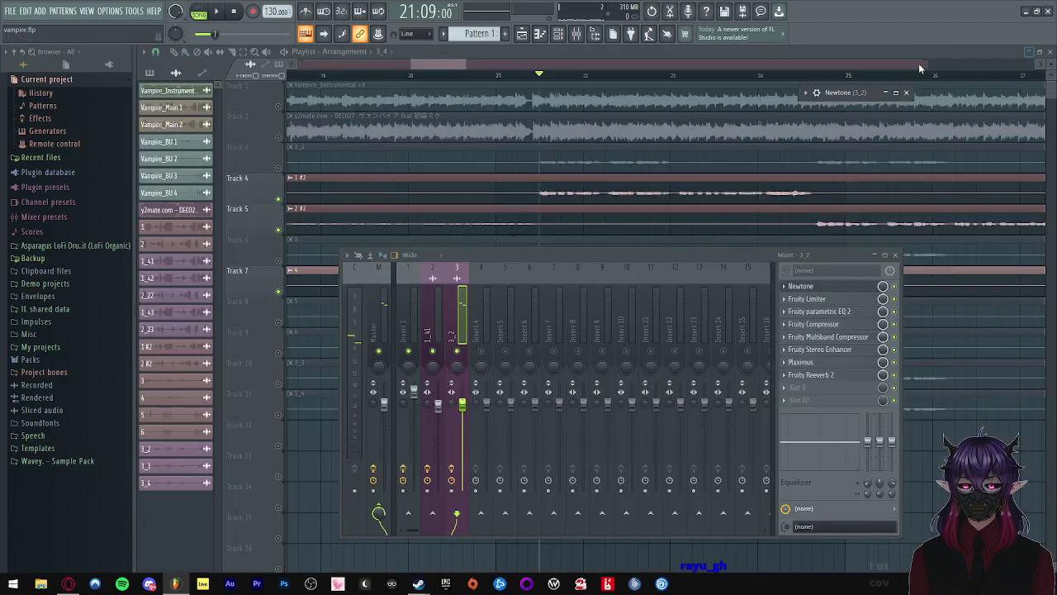
- Unmute the new 3_4 clip on Track 11 and audition it with the Track 4 vocal from bar 21
{"action": "left_click", "coordinate": [529, 76]}
{"action": "key", "text": "space"}
{"action": "key", "text": "space"}
{"action": "left_click", "coordinate": [280, 416]}
{"action": "key", "text": "space"}
{"action": "scroll", "coordinate": [371, 366], "scroll_direction": "down", "scroll_amount": 2}
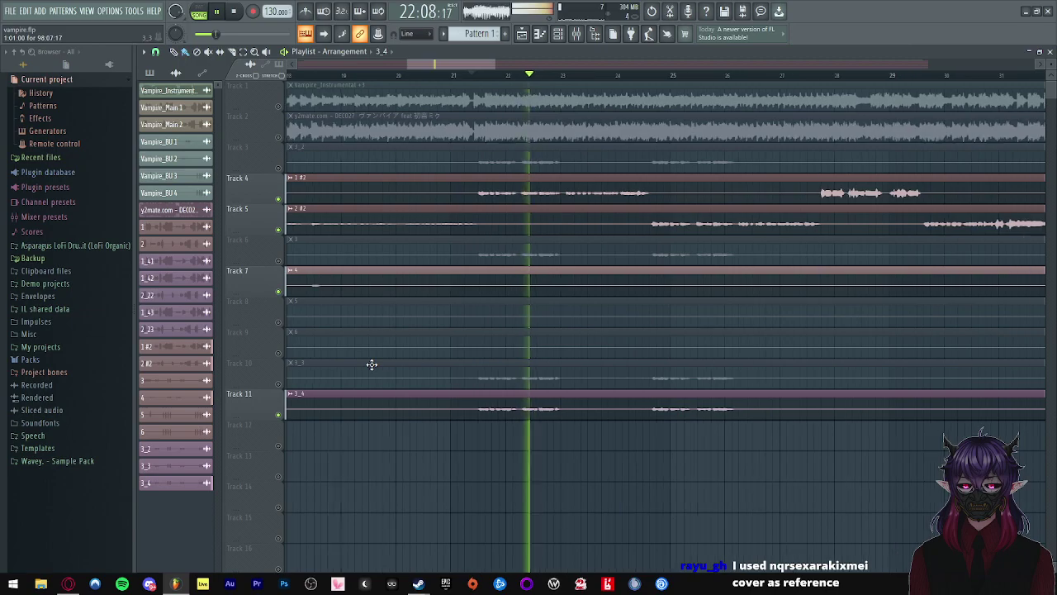
{"action": "key", "text": "space"}
- Reopen Newtone from the 3_2 mixer track at full size and slice the second phrase's long second note in two
{"action": "key", "text": "F9"}
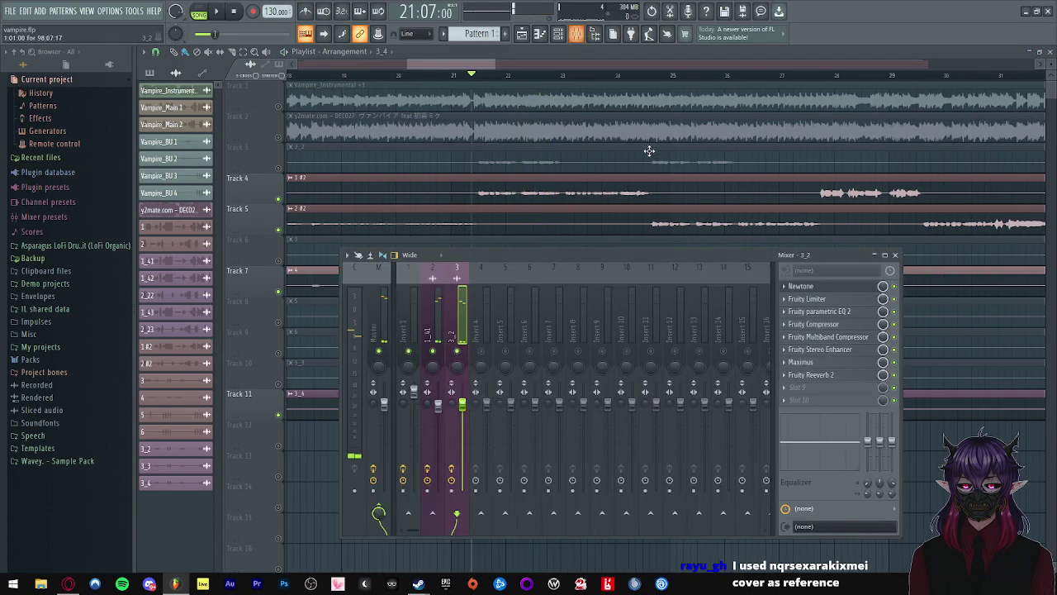
{"action": "left_click", "coordinate": [814, 288]}
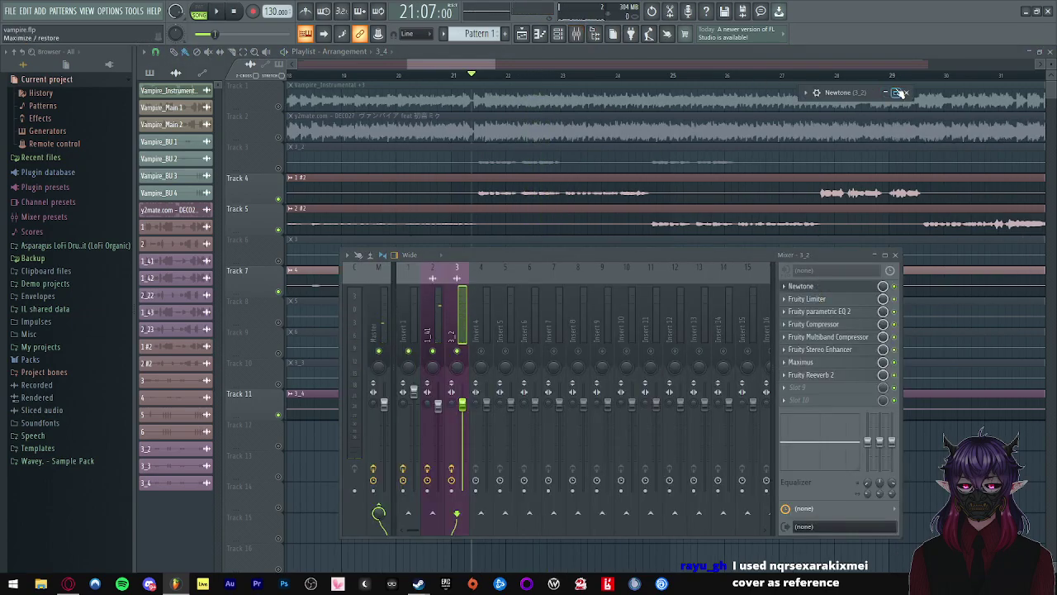
{"action": "left_click", "coordinate": [901, 92]}
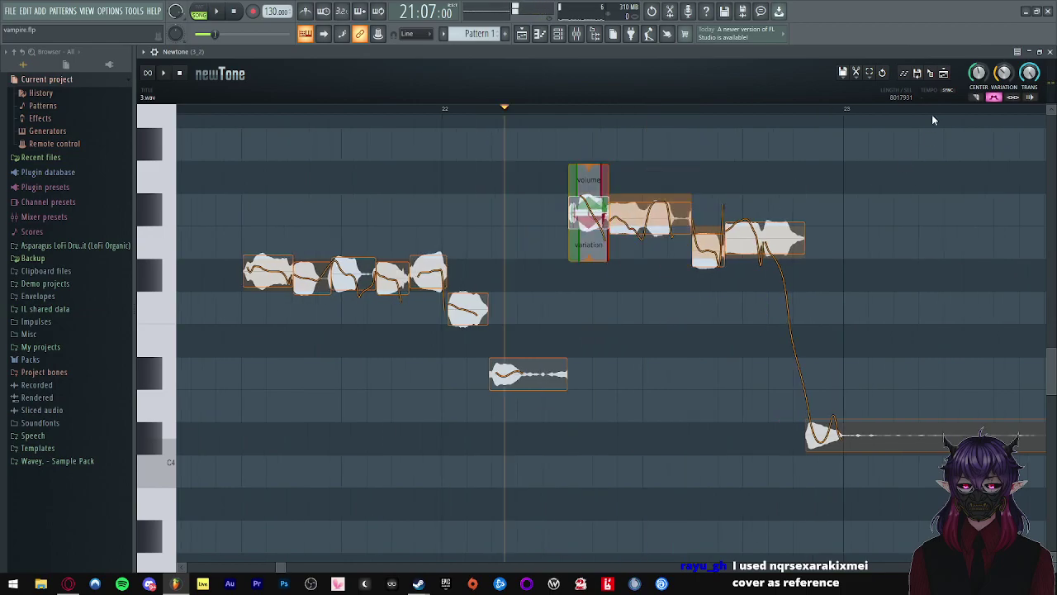
{"action": "left_click", "coordinate": [652, 224]}
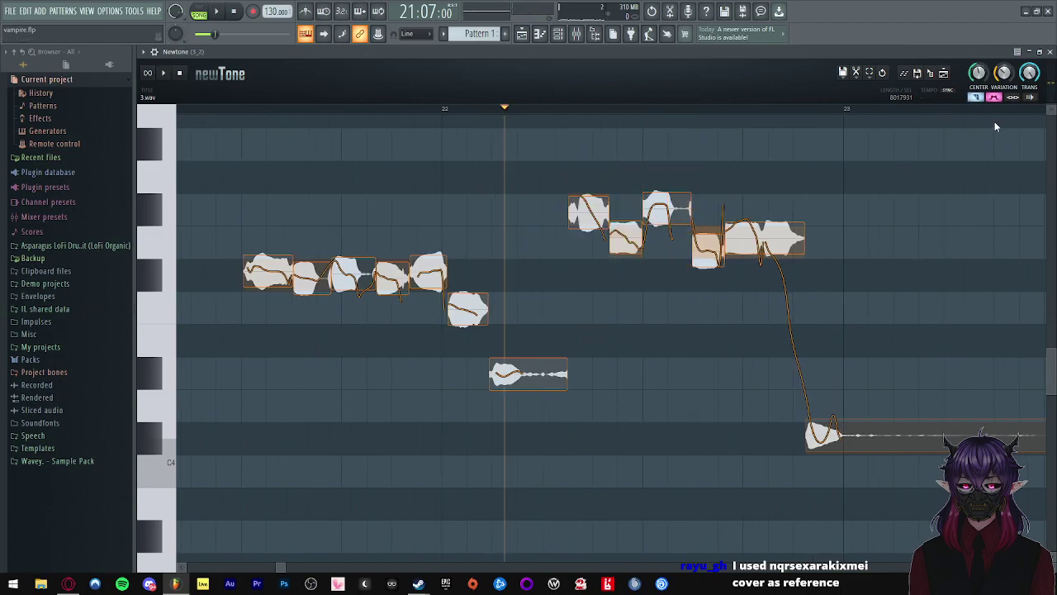
- Lower the second phrase's first note to F#4, second to F4 and third to F#4, replaying the phrase in between
{"action": "left_click_drag", "start_coordinate": [588, 213], "coordinate": [589, 282]}
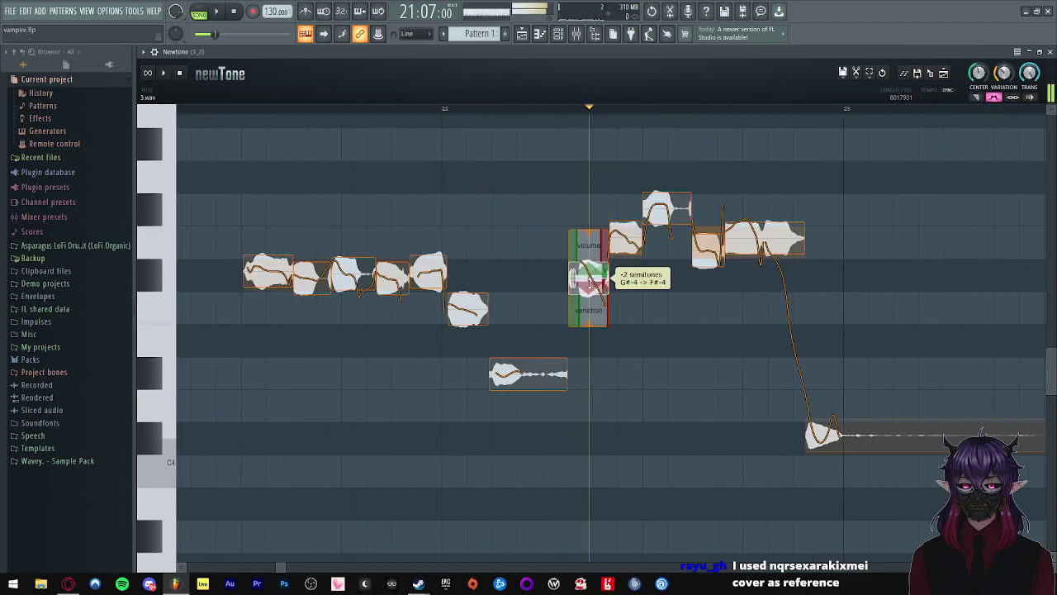
{"action": "left_click_drag", "start_coordinate": [628, 246], "coordinate": [628, 311]}
{"action": "key", "text": "space"}
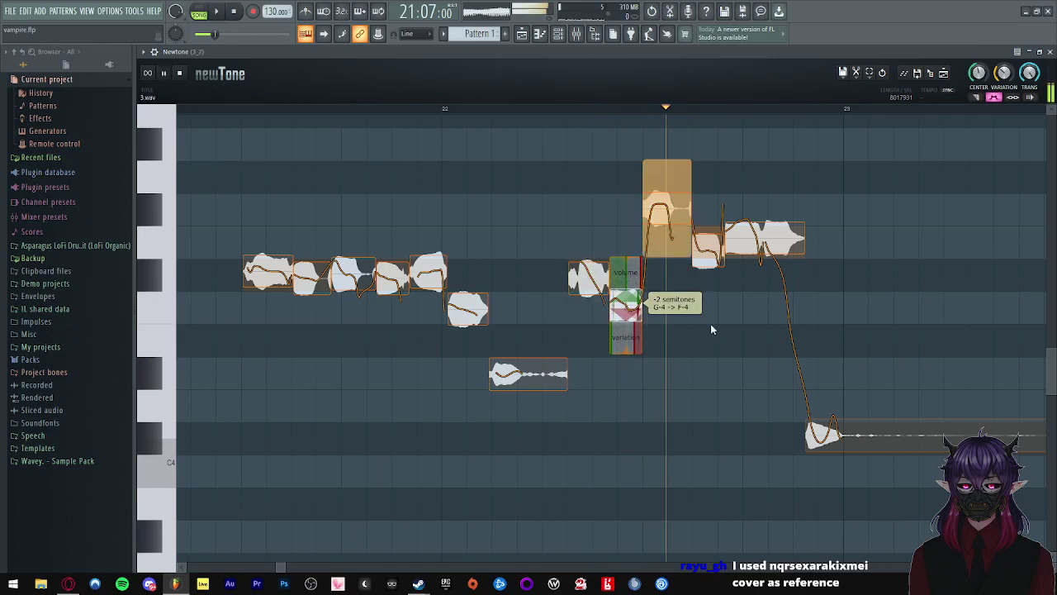
{"action": "scroll", "coordinate": [704, 322], "scroll_direction": "up", "scroll_amount": 1}
{"action": "left_click_drag", "start_coordinate": [674, 278], "coordinate": [662, 333]}
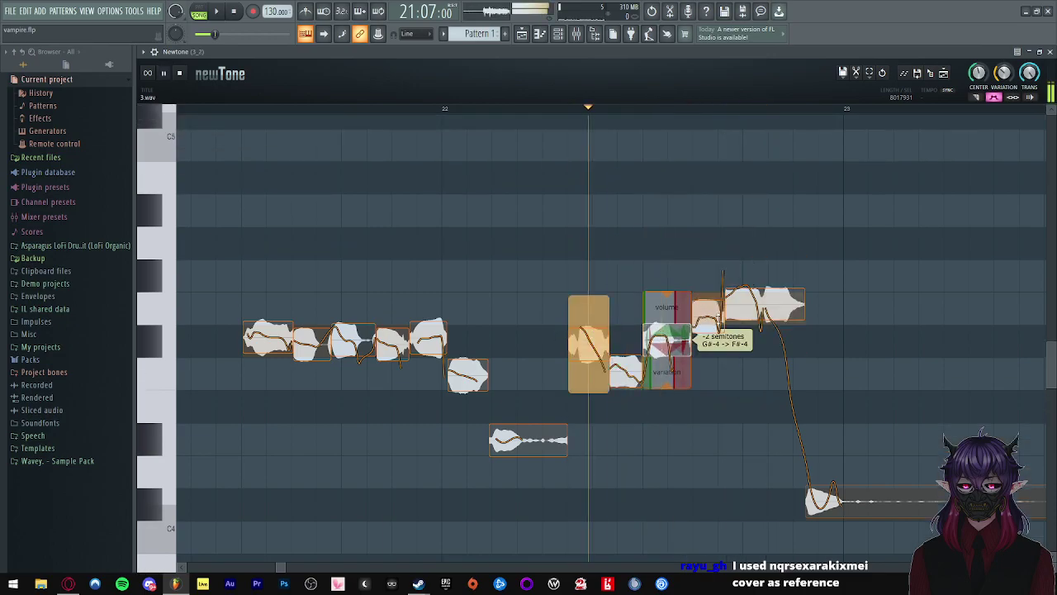
- Lower the second phrase's fourth note to F4 and replay the phrase from its start
{"action": "left_click_drag", "start_coordinate": [708, 308], "coordinate": [709, 378]}
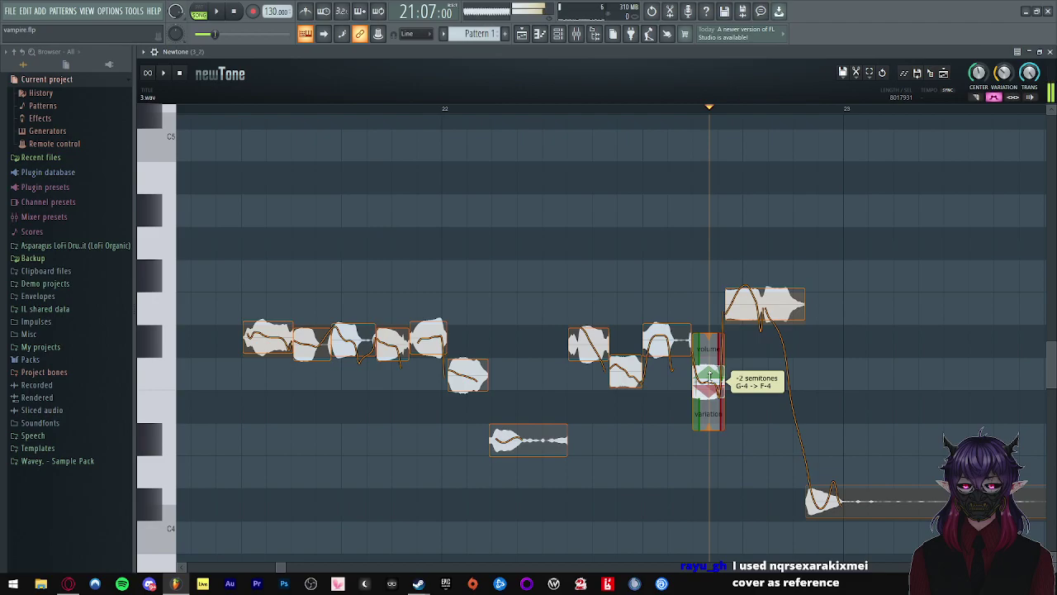
{"action": "left_click", "coordinate": [572, 303]}
{"action": "key", "text": "space"}
{"action": "scroll", "coordinate": [892, 371], "scroll_direction": "down", "scroll_amount": 1}
{"action": "scroll", "coordinate": [893, 371], "scroll_direction": "up", "scroll_amount": 2}
{"action": "key", "text": "space"}
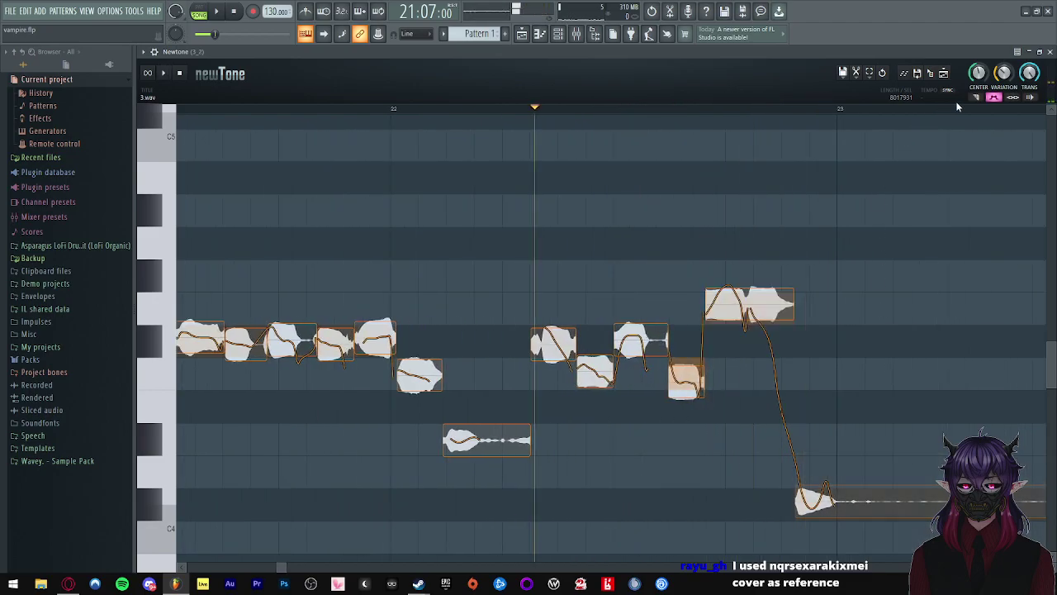
- Slice the second phrase's last long note in two, lowering the first part to F#4 and the second to F4
{"action": "left_click", "coordinate": [758, 312]}
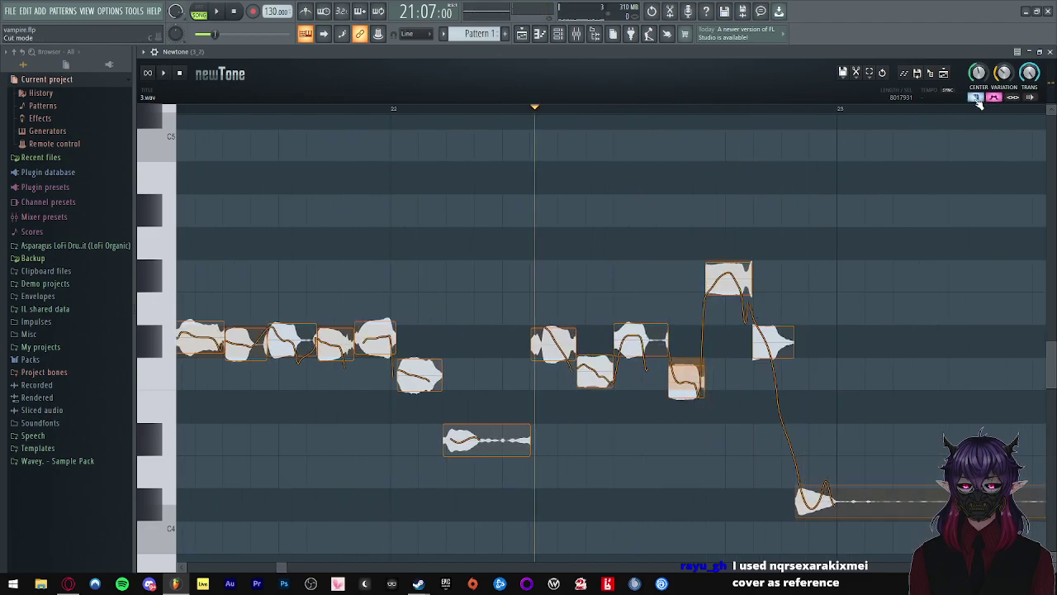
{"action": "left_click_drag", "start_coordinate": [724, 298], "coordinate": [726, 340]}
{"action": "key", "text": "space"}
{"action": "scroll", "coordinate": [491, 310], "scroll_direction": "down", "scroll_amount": 1}
{"action": "left_click_drag", "start_coordinate": [768, 312], "coordinate": [768, 345]}
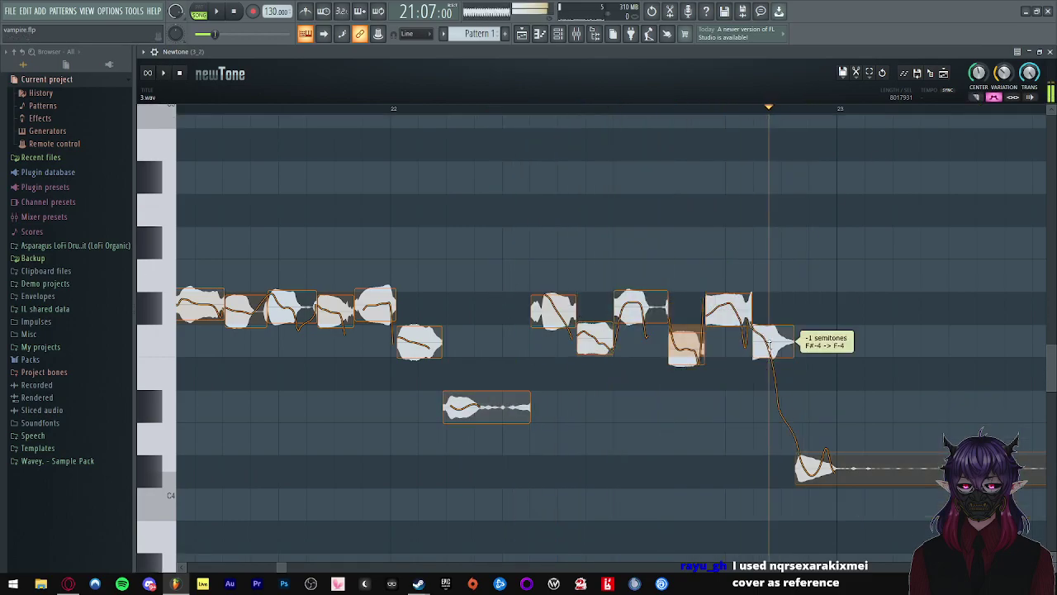
- Play back the corrected vocal from the first phrase just before bar 22, then return the playhead to its start
{"action": "mouse_move", "coordinate": [246, 312]}
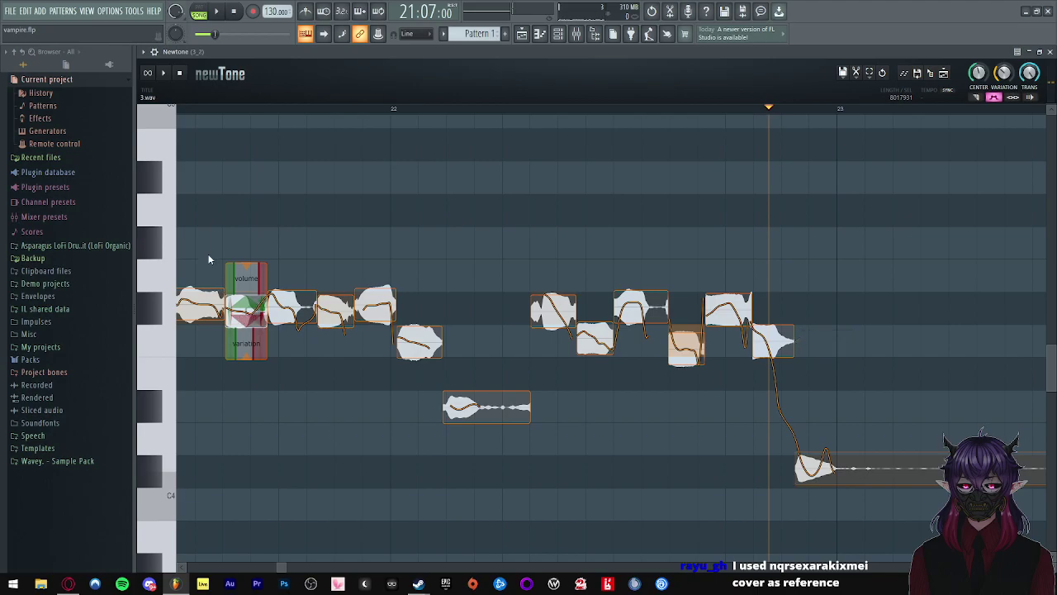
{"action": "scroll", "coordinate": [307, 285], "scroll_direction": "down", "scroll_amount": 1}
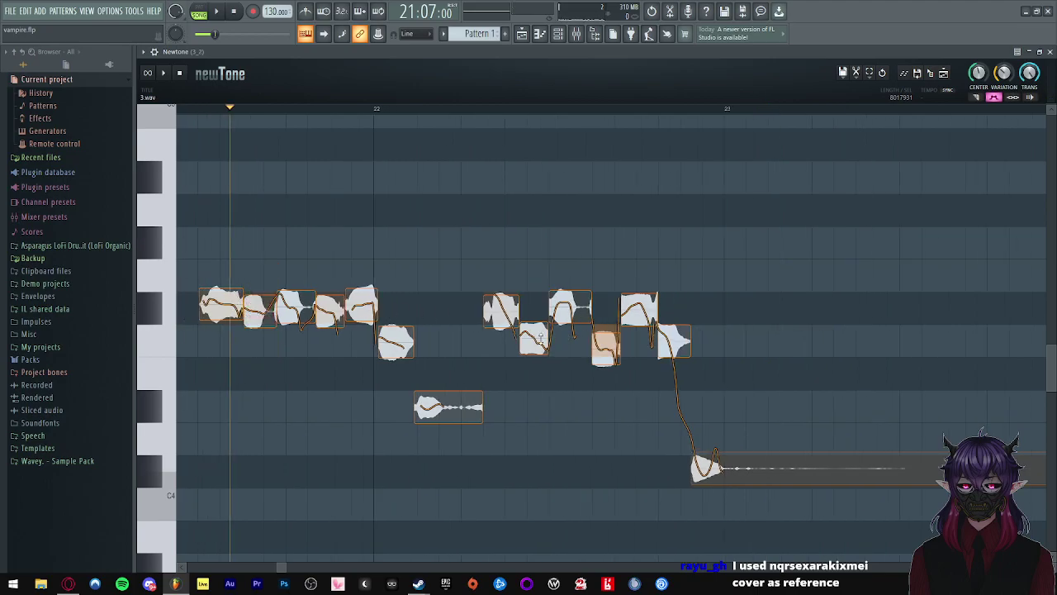
{"action": "key", "text": "space"}
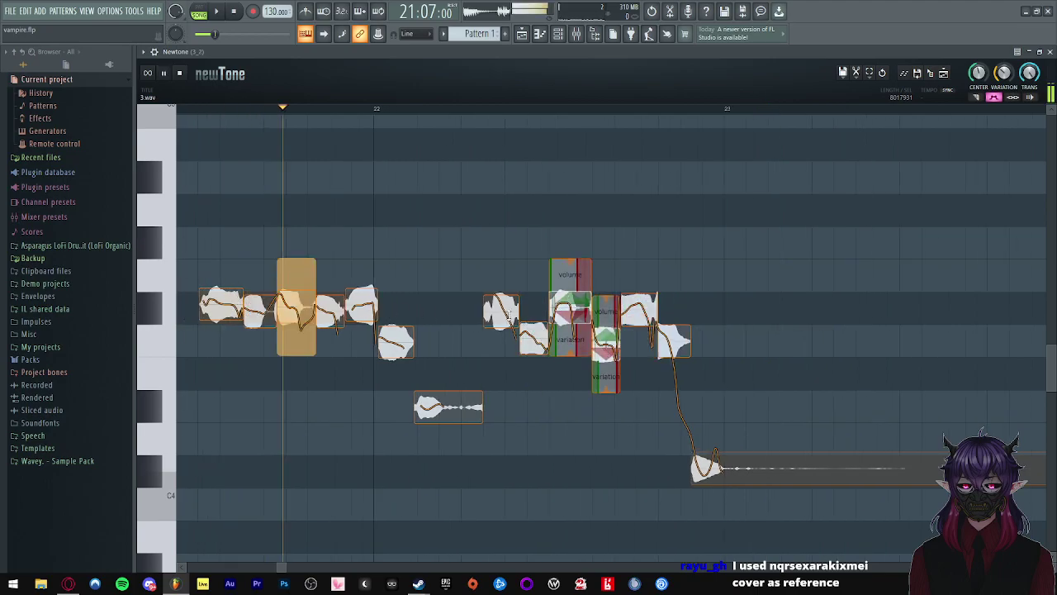
{"action": "key", "text": "space"}
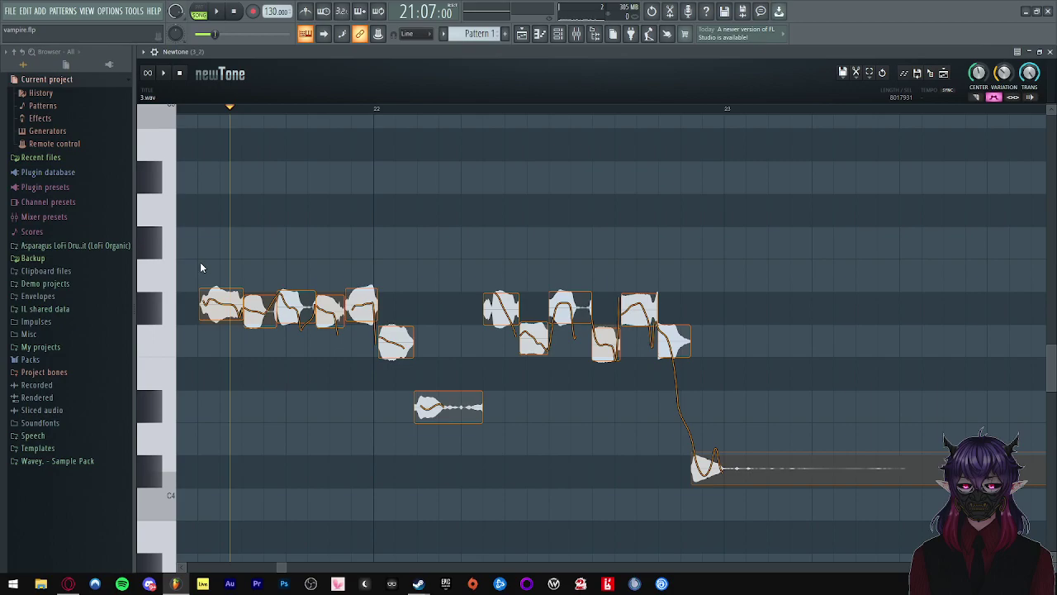
{"action": "left_click", "coordinate": [200, 262]}
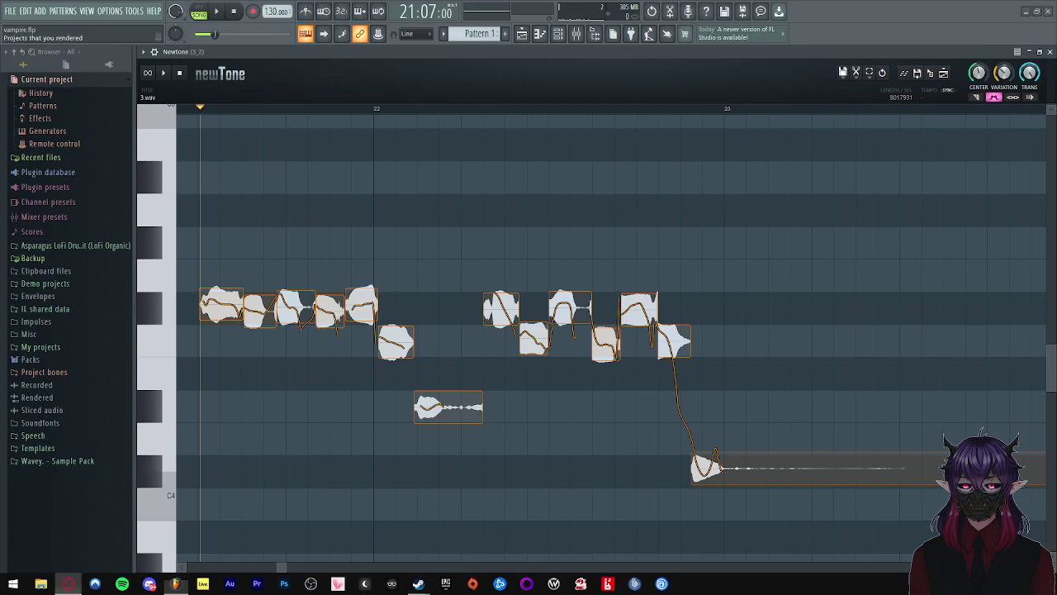
- Switch to the Opera browser and open the YouTube home page in a new tab
{"action": "left_click", "coordinate": [68, 583]}
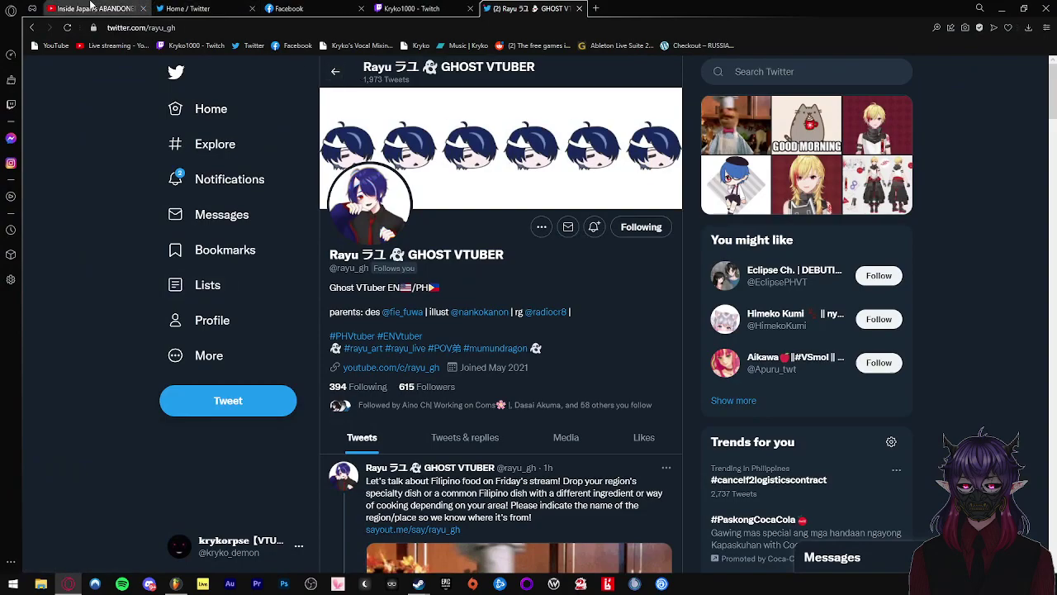
{"action": "left_click", "coordinate": [93, 7]}
{"action": "right_click", "coordinate": [104, 74]}
{"action": "left_click", "coordinate": [141, 88]}
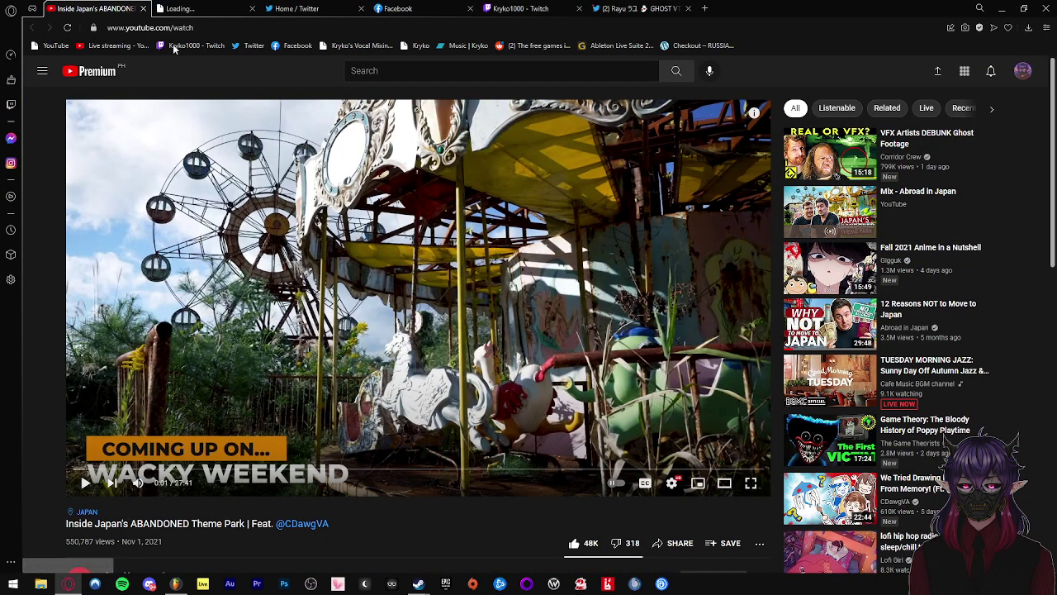
{"action": "left_click", "coordinate": [206, 8]}
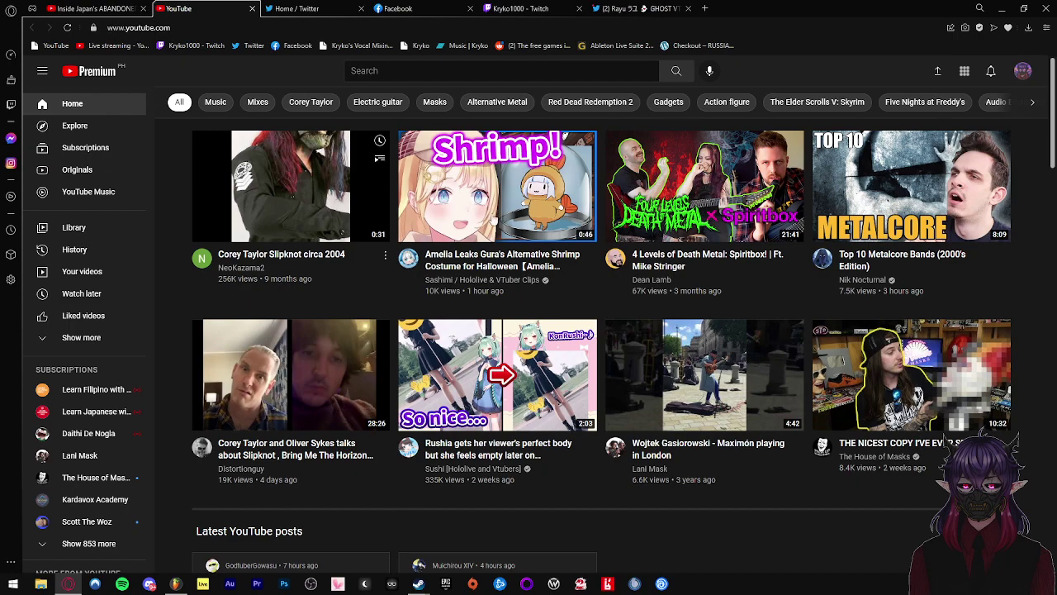
- Search YouTube for "nqrsexarakixmei" and open the ヴァンパイア cover by あらき×nqrse×めいちゃん
{"action": "left_click", "coordinate": [487, 70]}
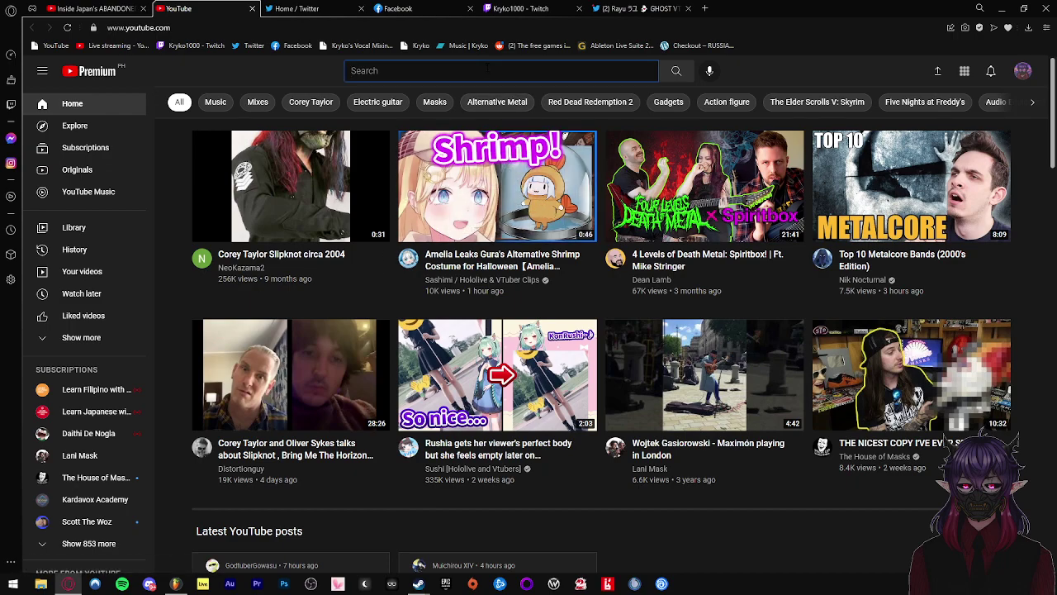
{"action": "type", "text": "nqrsexarakixmel"}
{"action": "key", "text": "Return"}
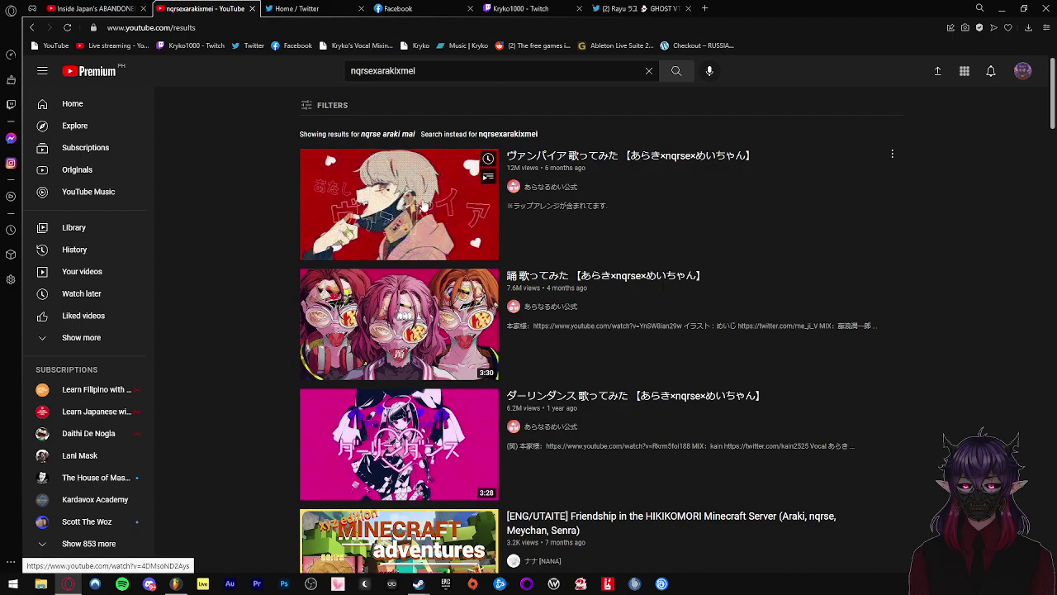
{"action": "type", "text": "/ va"}
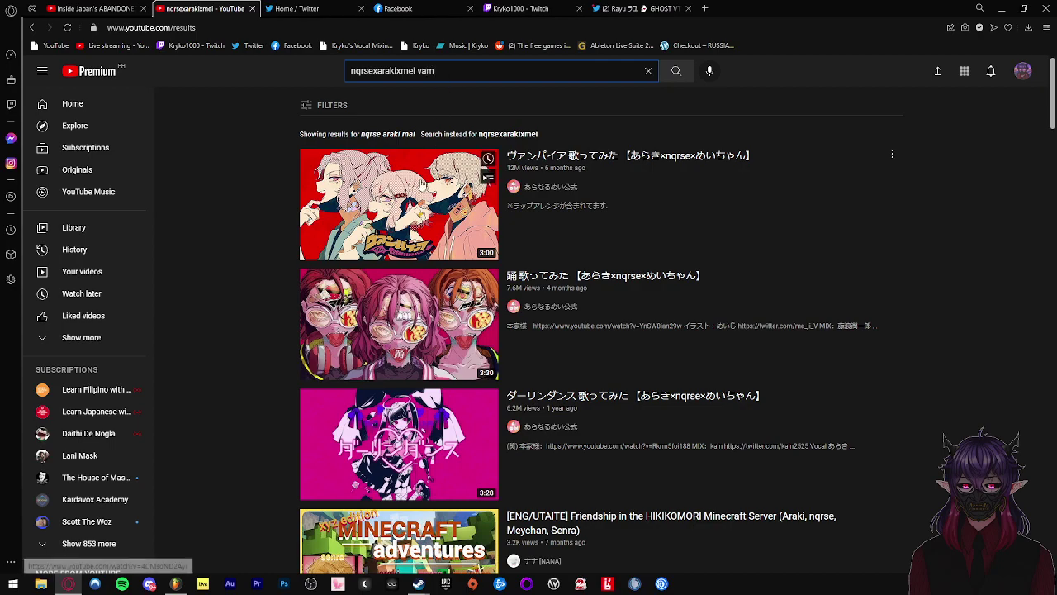
{"action": "left_click", "coordinate": [418, 180]}
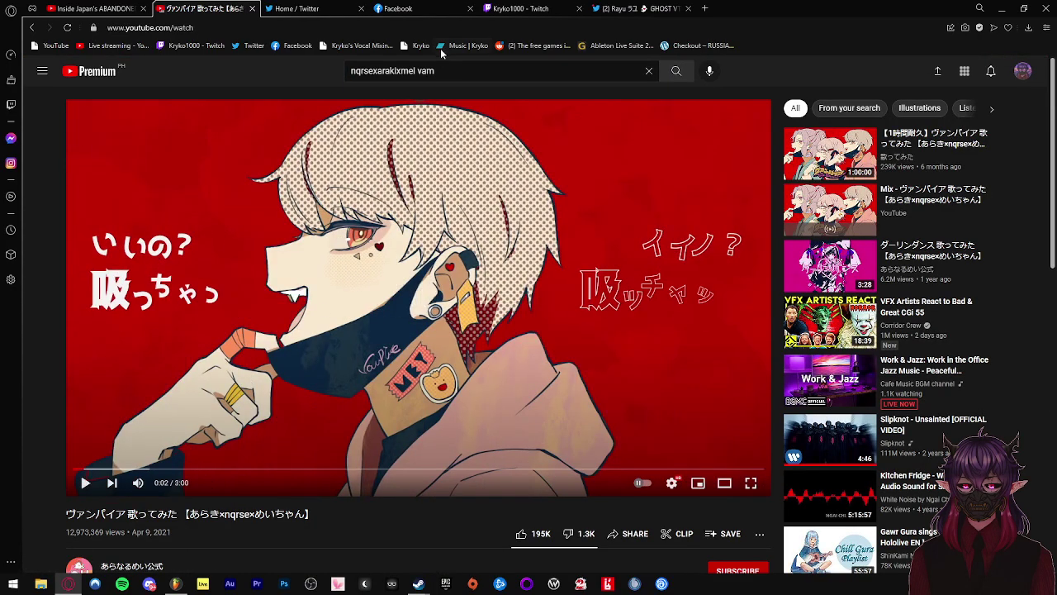
- Copy the cover video's link and try to convert it on y2mate.com in a new tab
{"action": "left_click", "coordinate": [438, 28]}
{"action": "key", "text": "ctrl+c"}
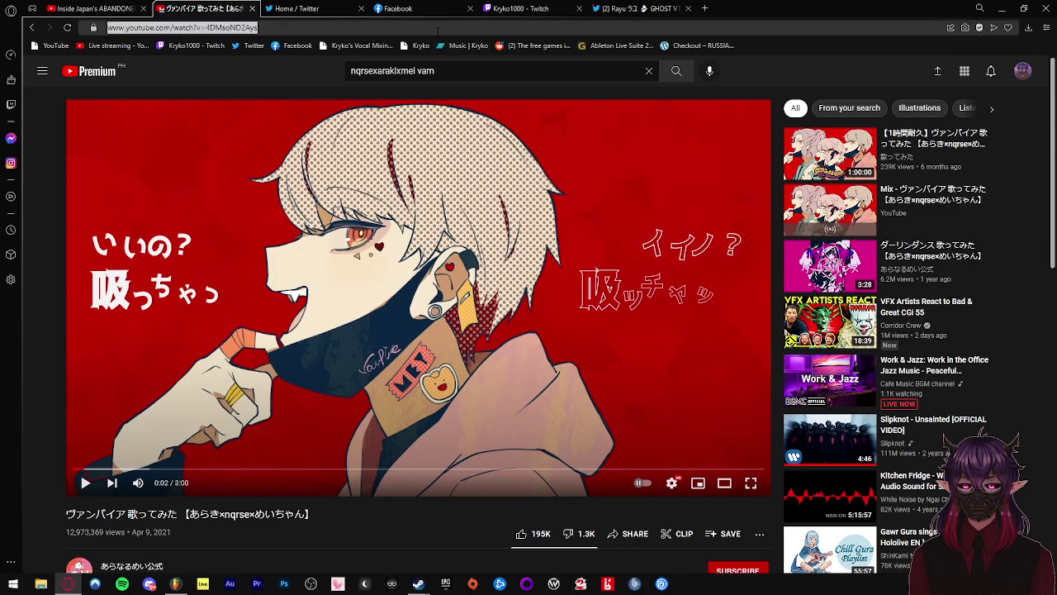
{"action": "left_click", "coordinate": [707, 9]}
{"action": "type", "text": "y2"}
{"action": "key", "text": "Return"}
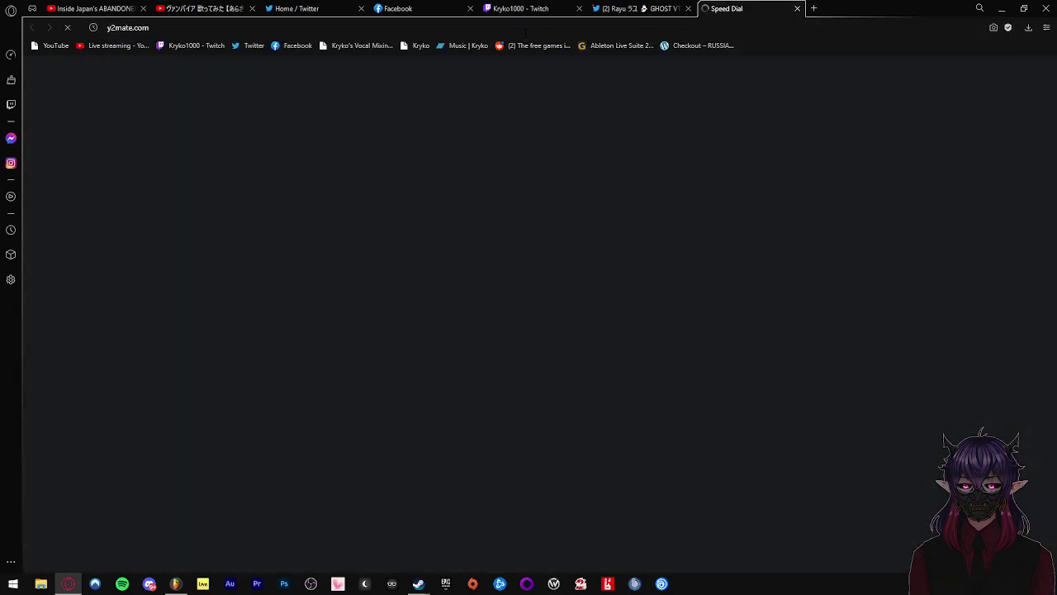
{"action": "key", "text": "ctrl+v"}
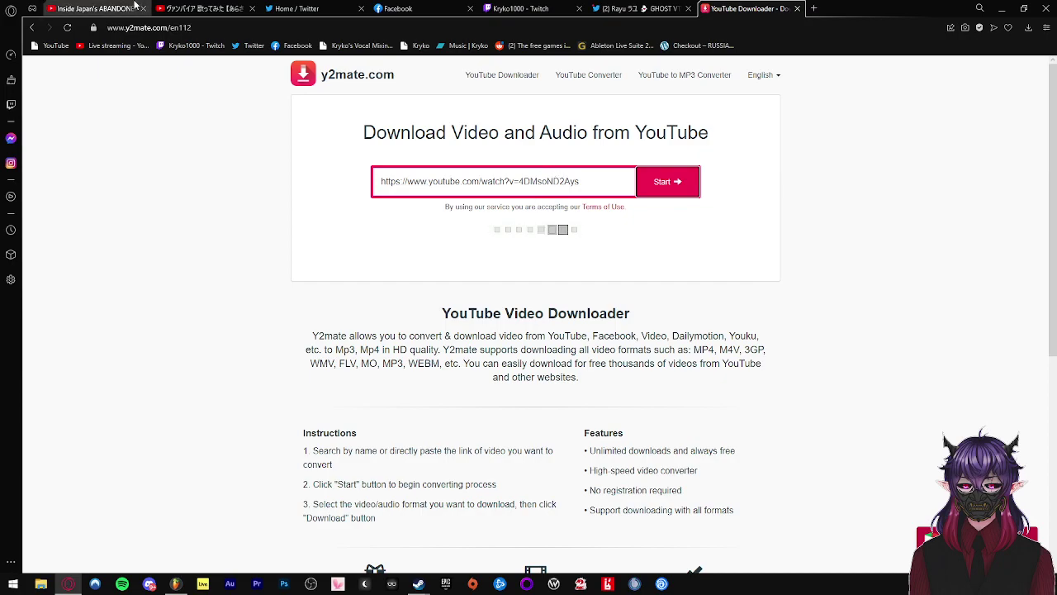
- Expand the cover video's description on YouTube and check back on the y2mate conversion
{"action": "left_click", "coordinate": [203, 9]}
{"action": "scroll", "coordinate": [271, 283], "scroll_direction": "down", "scroll_amount": 2}
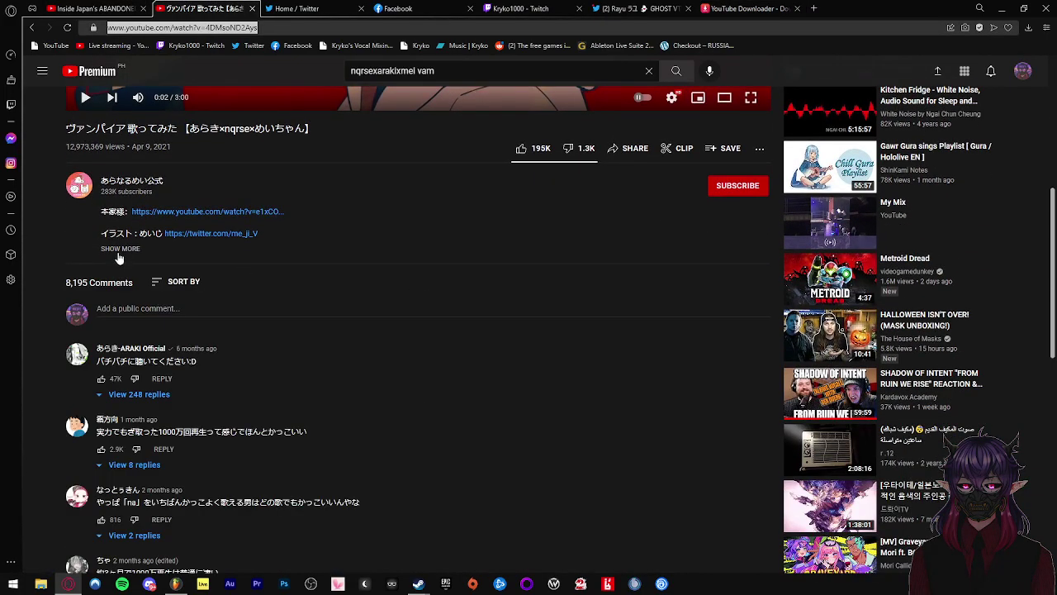
{"action": "left_click", "coordinate": [120, 250]}
{"action": "left_click", "coordinate": [745, 8]}
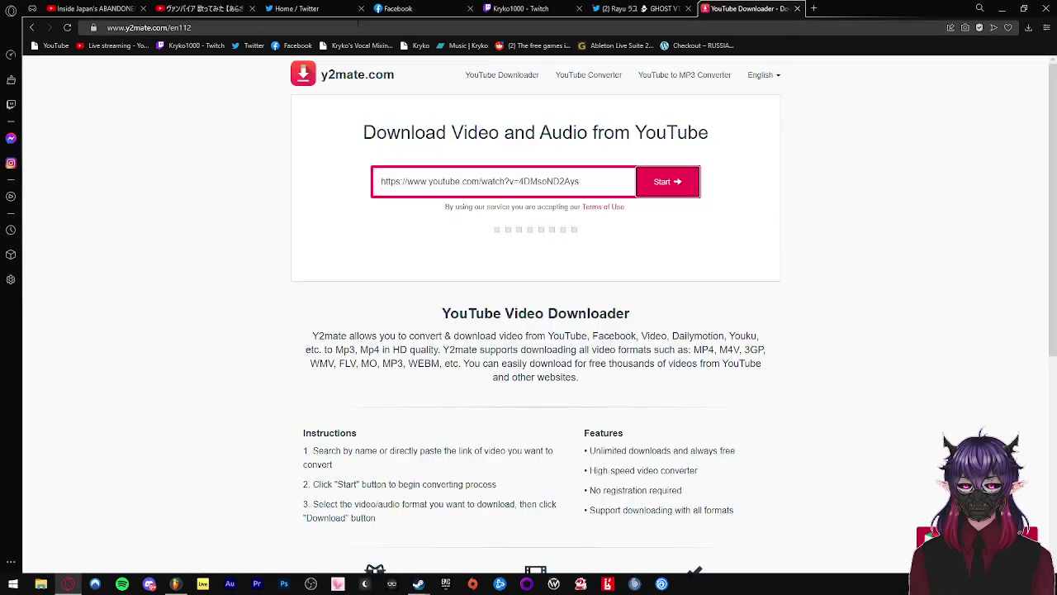
{"action": "left_click", "coordinate": [206, 8]}
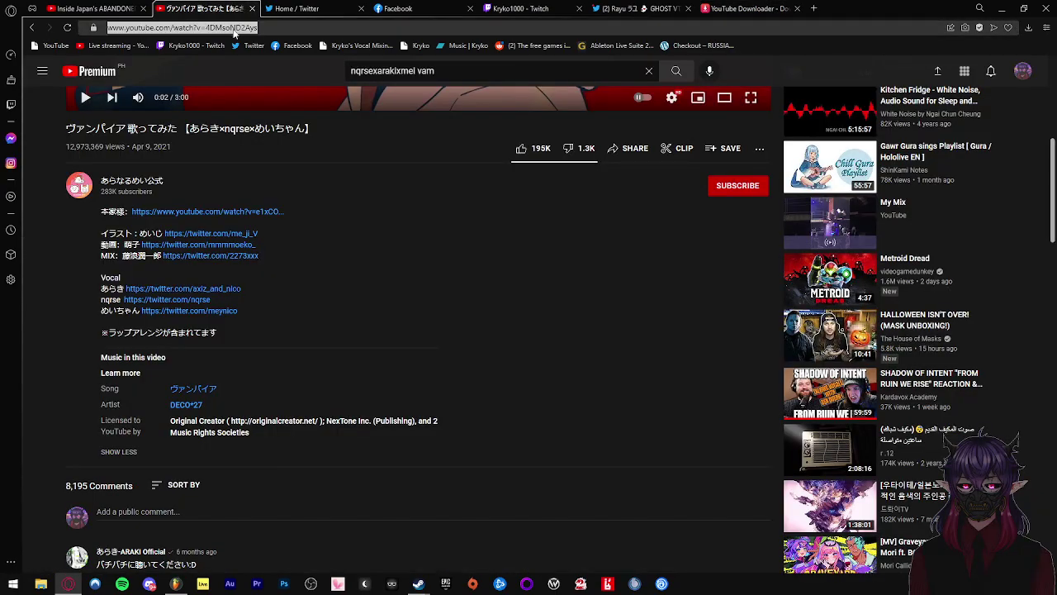
{"action": "left_click", "coordinate": [746, 8]}
- Reload y2mate.com and submit the cover video's link again
{"action": "triple_click", "coordinate": [583, 185]}
{"action": "key", "text": "ctrl+v"}
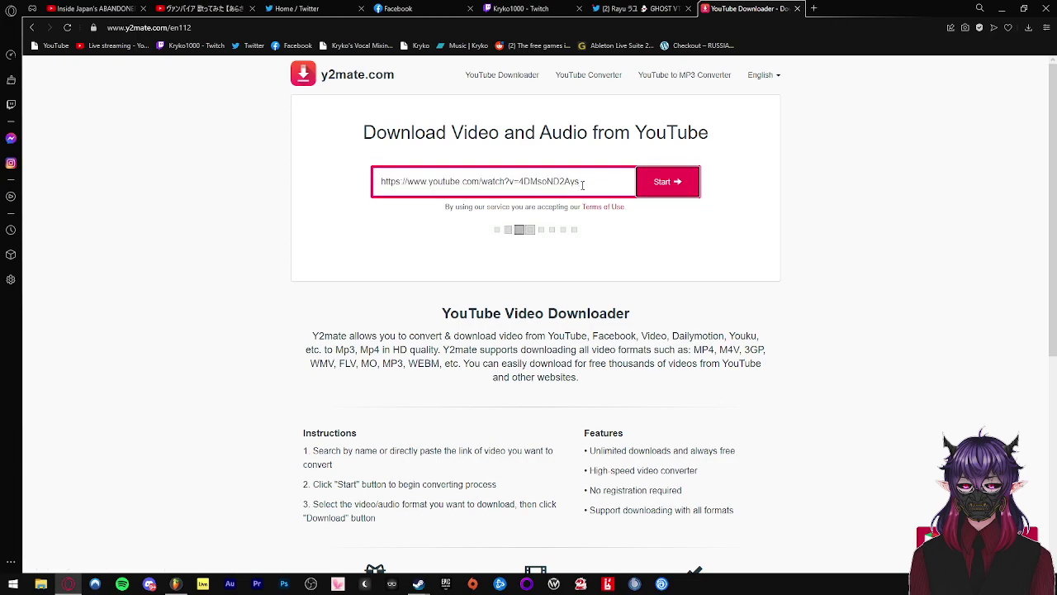
{"action": "left_click", "coordinate": [68, 28]}
{"action": "left_click", "coordinate": [516, 183]}
{"action": "key", "text": "ctrl+v"}
{"action": "left_click", "coordinate": [216, 9]}
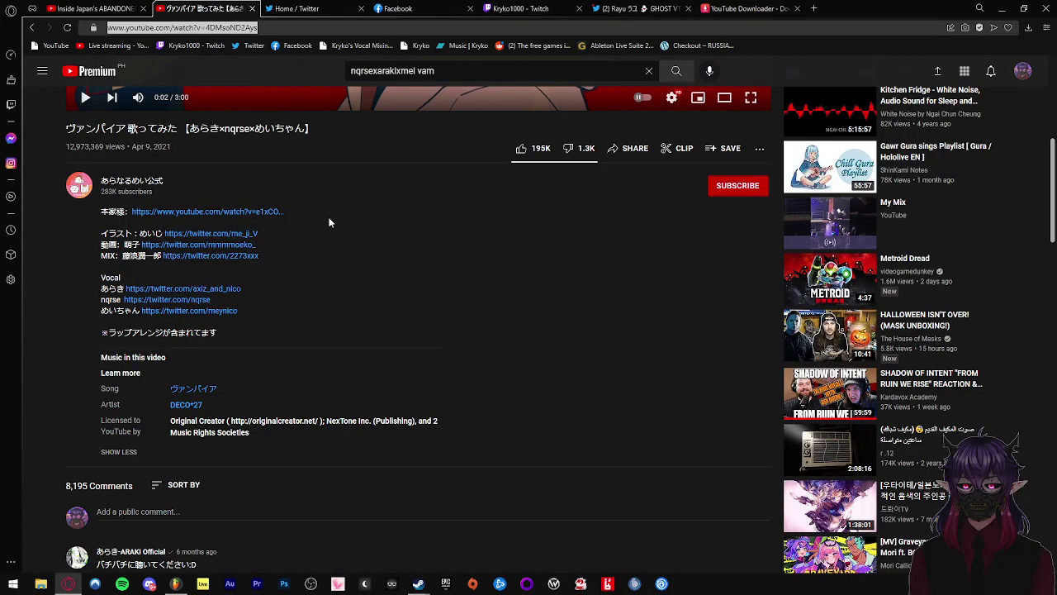
{"action": "scroll", "coordinate": [308, 219], "scroll_direction": "up", "scroll_amount": 2}
{"action": "left_click", "coordinate": [763, 6]}
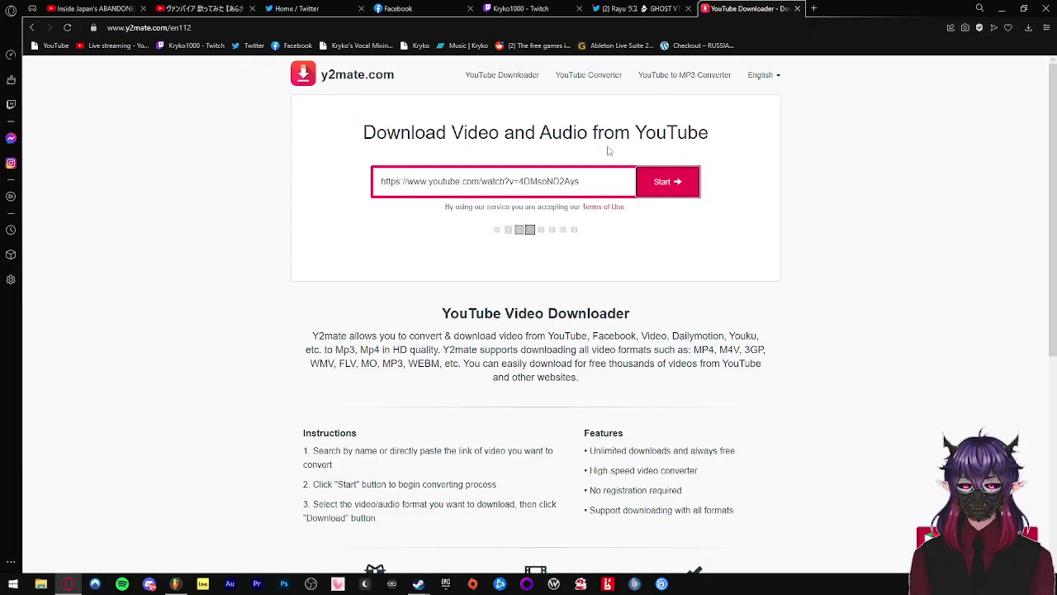
{"action": "left_click", "coordinate": [227, 10]}
{"action": "scroll", "coordinate": [355, 241], "scroll_direction": "down", "scroll_amount": 4}
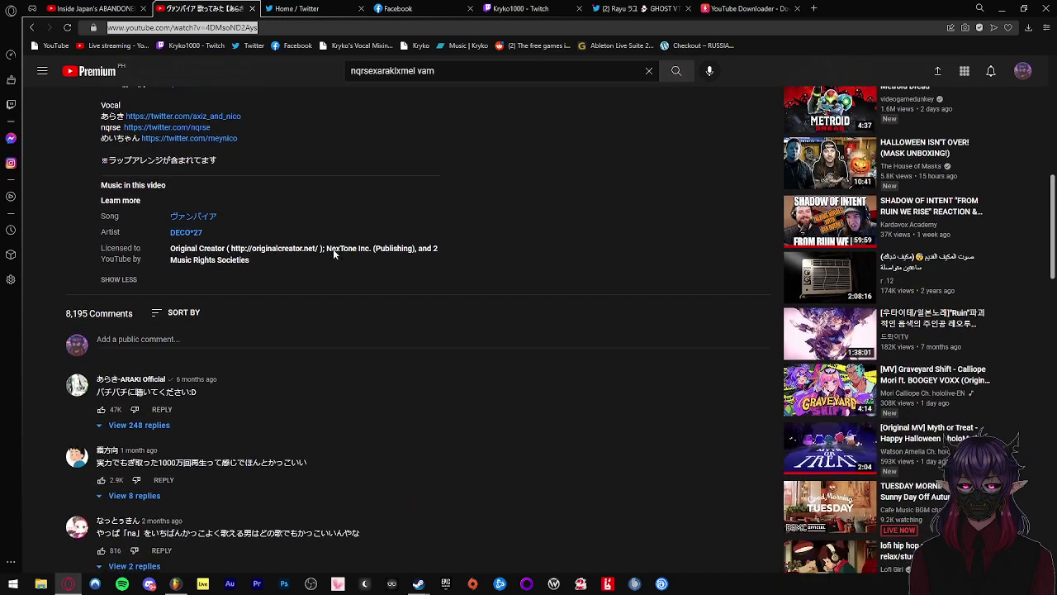
{"action": "scroll", "coordinate": [335, 254], "scroll_direction": "down", "scroll_amount": 3}
{"action": "scroll", "coordinate": [333, 248], "scroll_direction": "up", "scroll_amount": 8}
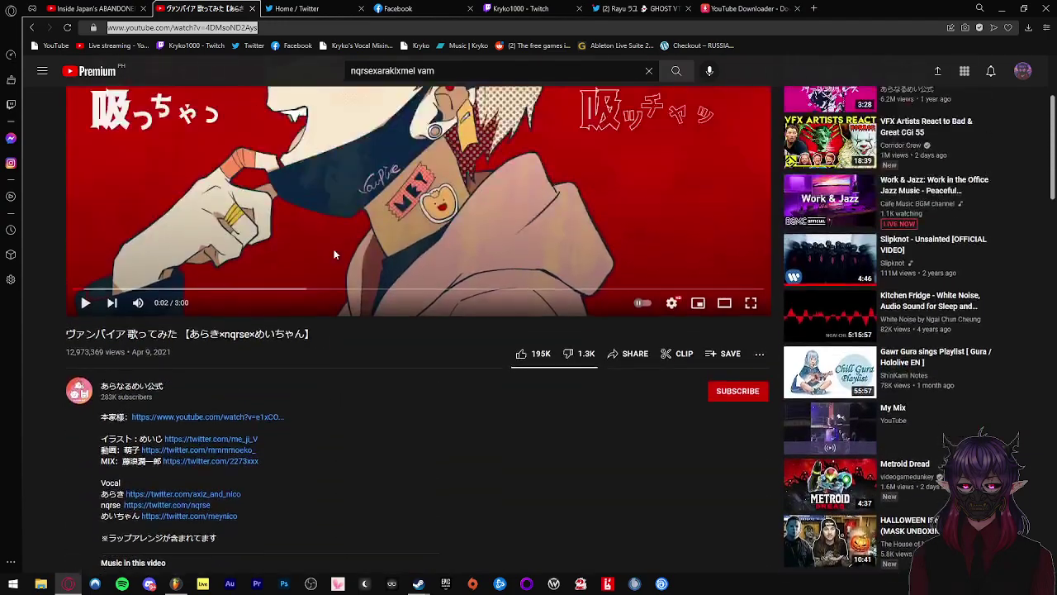
{"action": "scroll", "coordinate": [351, 249], "scroll_direction": "up", "scroll_amount": 1}
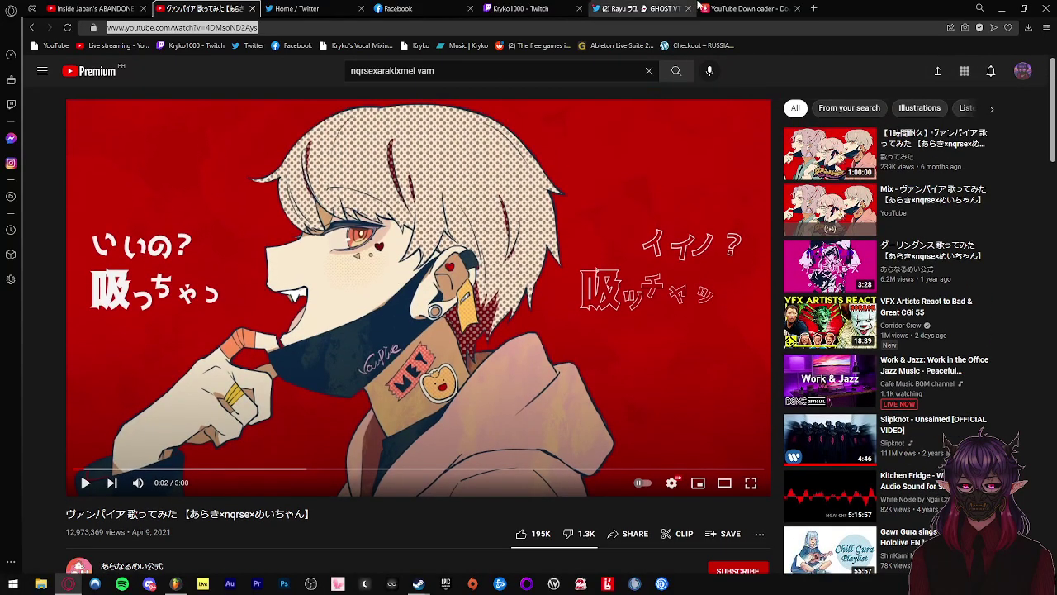
{"action": "left_click", "coordinate": [724, 7]}
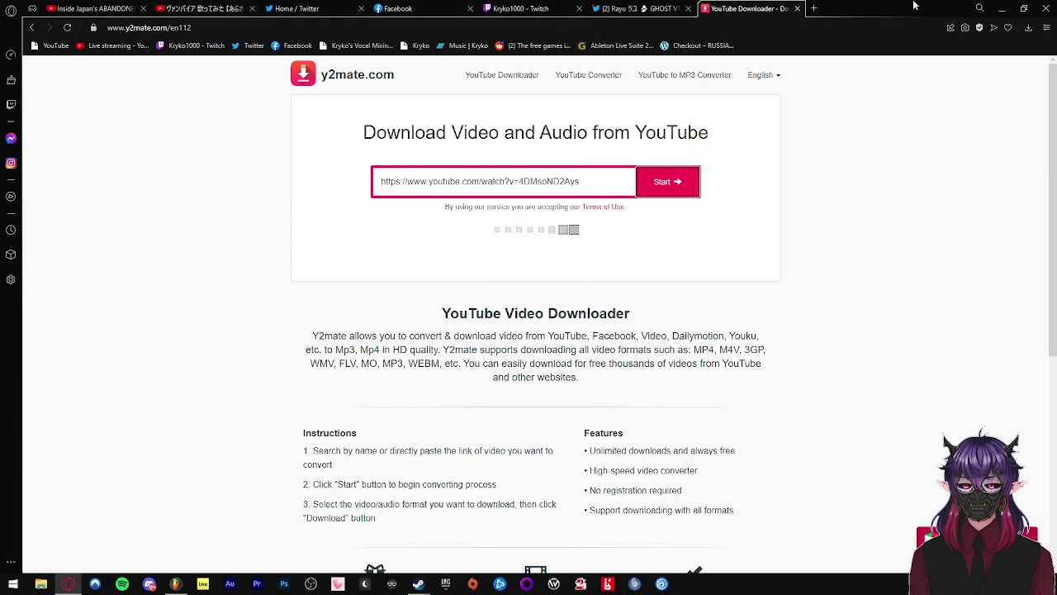
{"action": "left_click", "coordinate": [205, 8]}
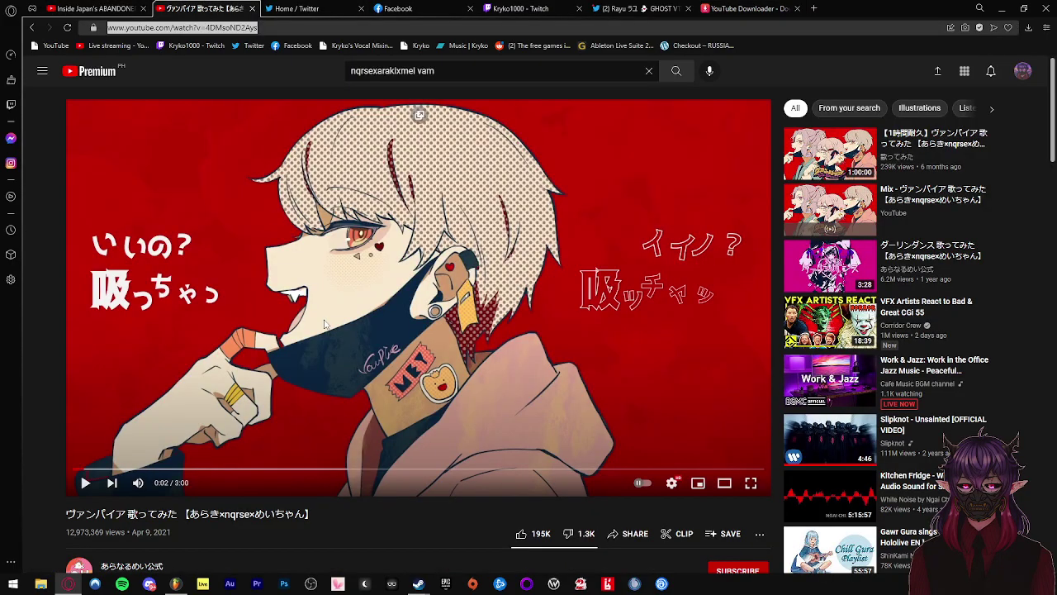
- Close the y2mate page and play the cover video from an early part of the song as reference
{"action": "left_click", "coordinate": [728, 8]}
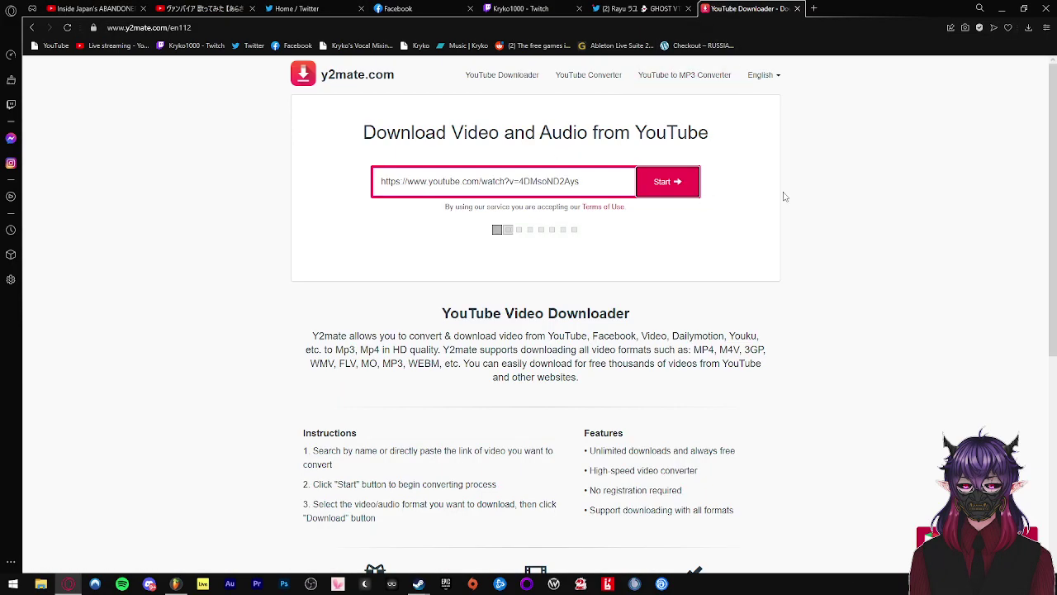
{"action": "left_click", "coordinate": [205, 7]}
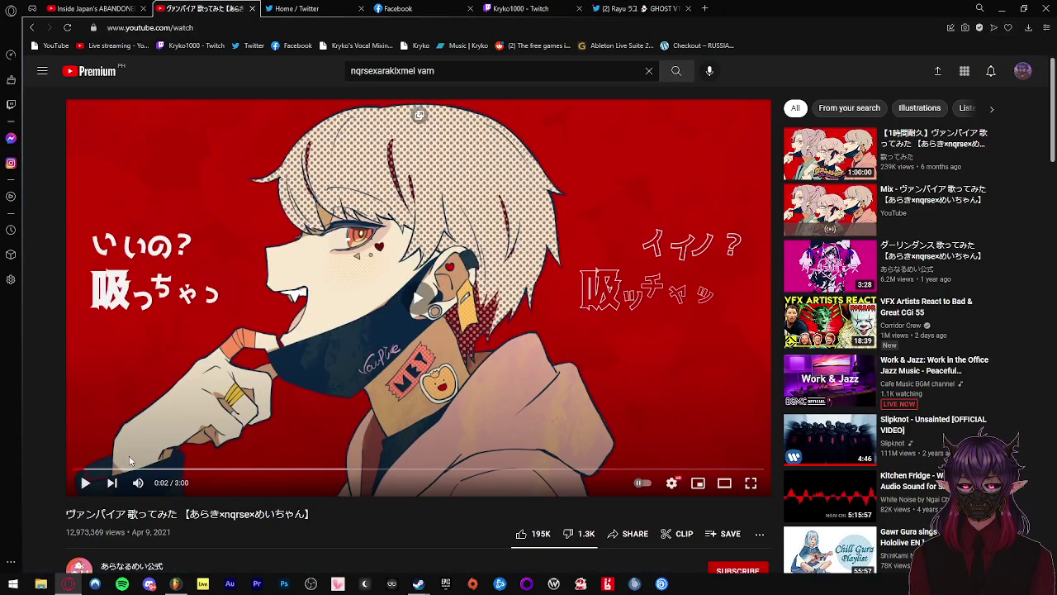
{"action": "left_click", "coordinate": [169, 470]}
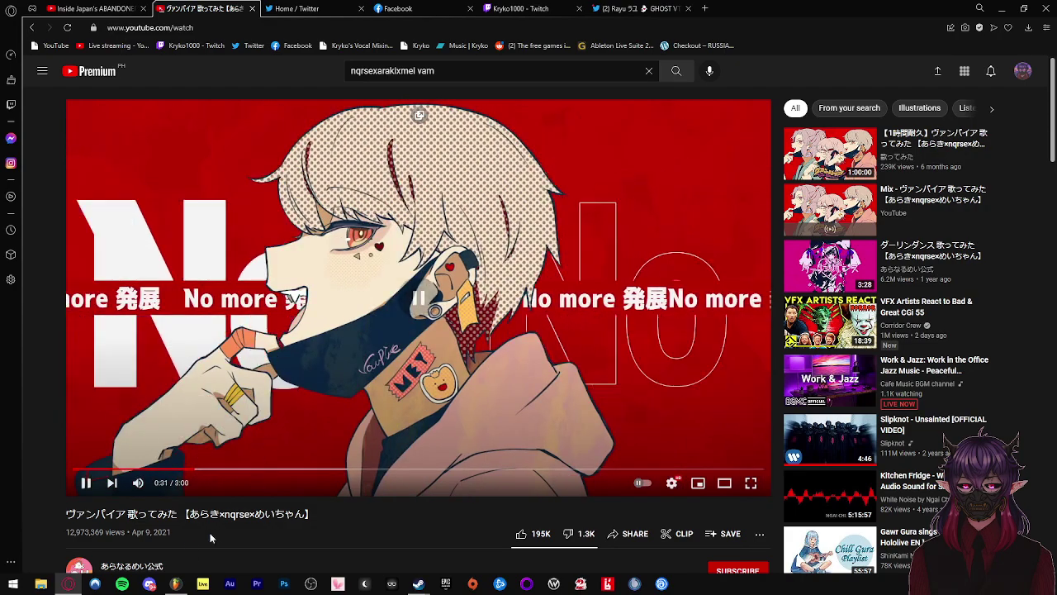
- Switch back to FL Studio, close the Newtone window and play the playlist from around bar 21
{"action": "left_click", "coordinate": [176, 584]}
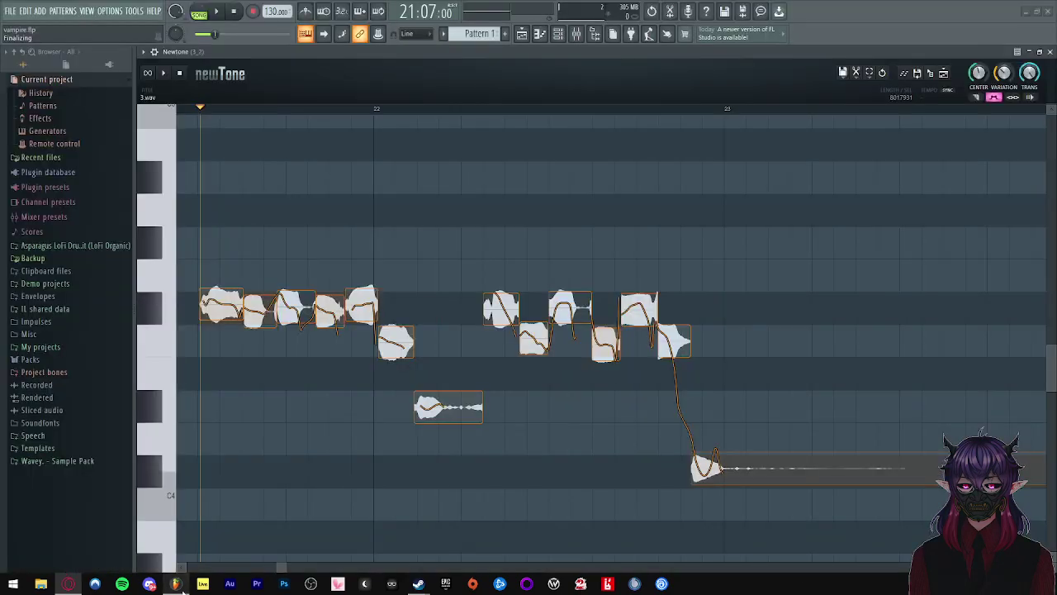
{"action": "left_click", "coordinate": [1050, 52]}
{"action": "left_click", "coordinate": [458, 76]}
{"action": "key", "text": "space"}
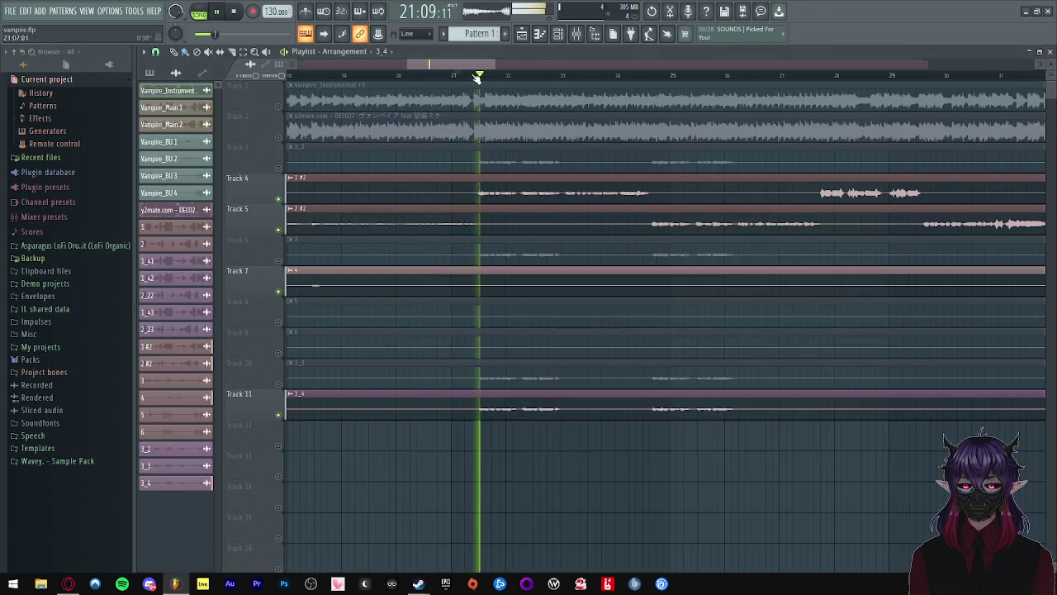
- Stop playback, switch to the browser and replay the cover video's line around 0:37 several times as a harmony reference
{"action": "key", "text": "space"}
{"action": "left_click", "coordinate": [68, 584]}
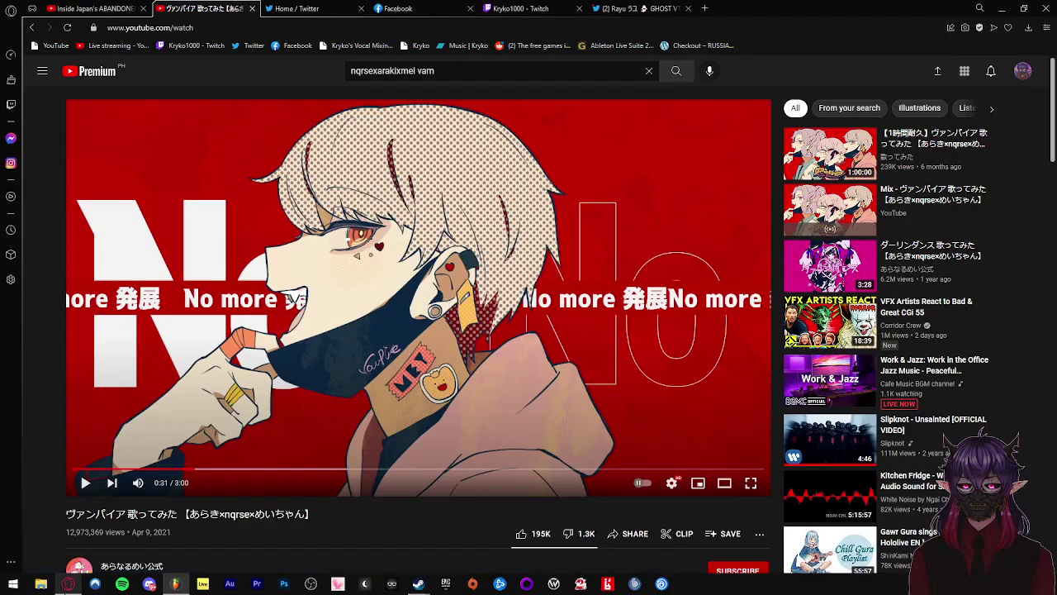
{"action": "left_click", "coordinate": [243, 319]}
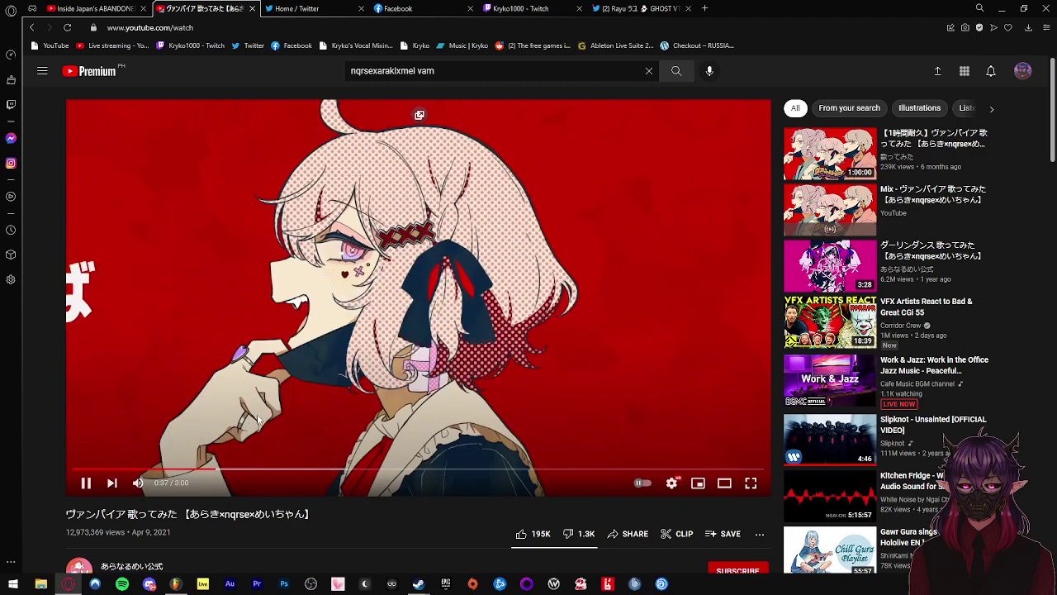
{"action": "left_click", "coordinate": [258, 419]}
{"action": "left_click", "coordinate": [217, 469]}
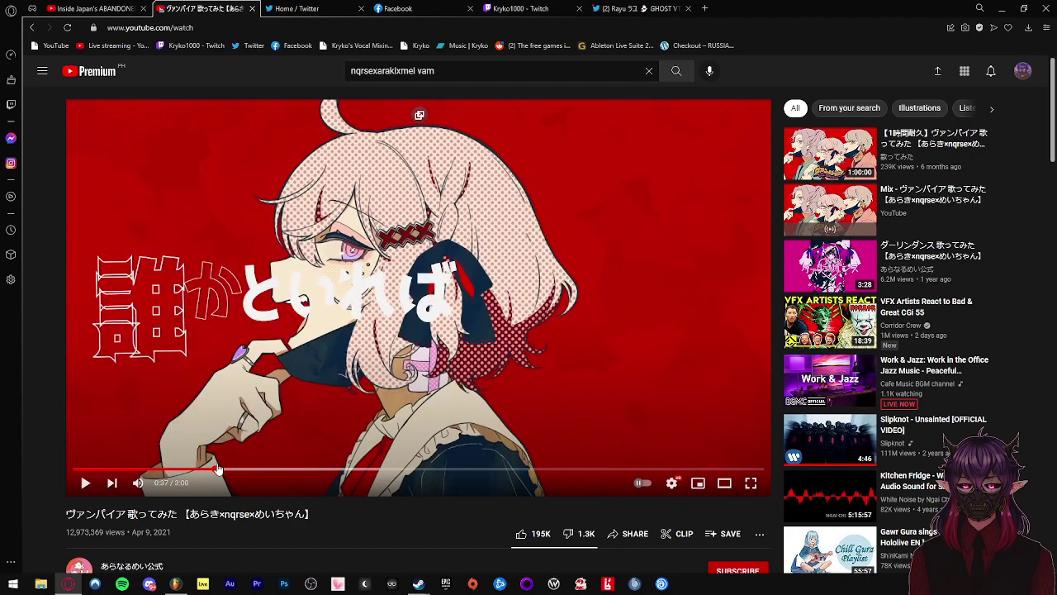
{"action": "left_click", "coordinate": [236, 435]}
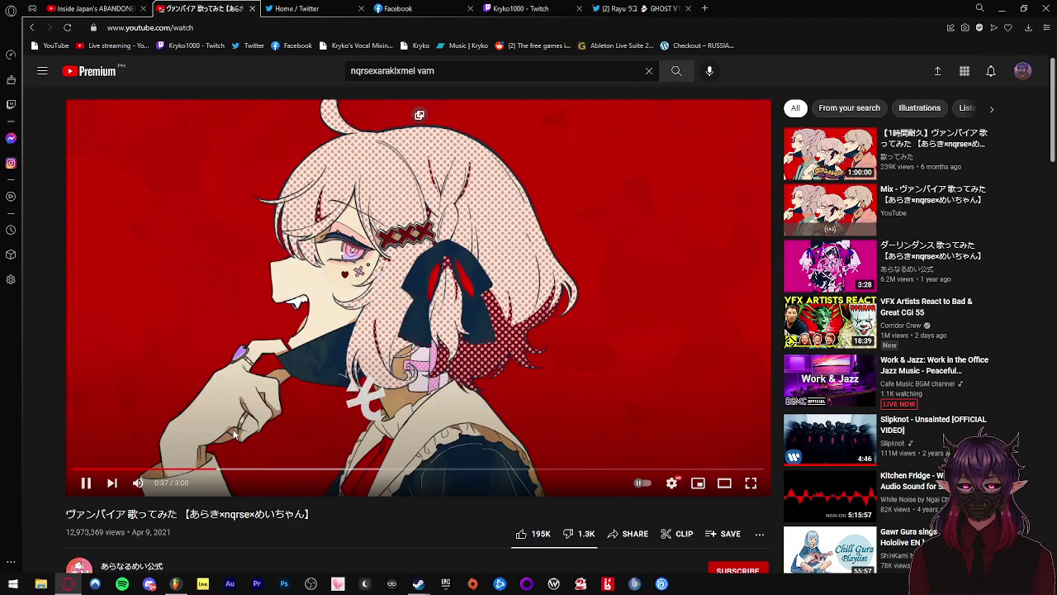
{"action": "left_click", "coordinate": [212, 469]}
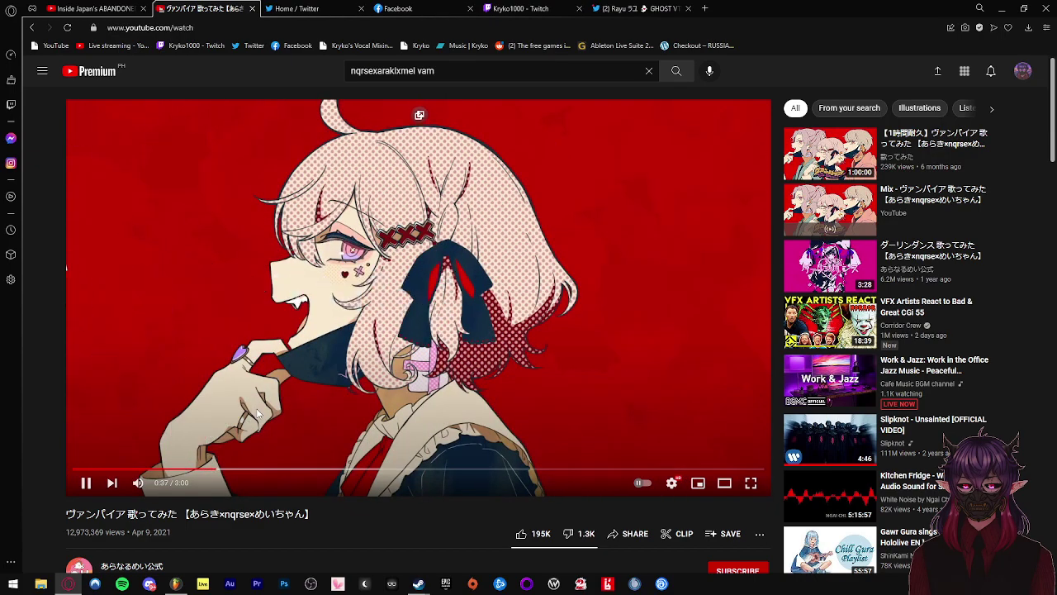
{"action": "left_click", "coordinate": [346, 374]}
- Return to FL Studio, reopen Newtone on the 3_2 mixer track and play the phrase from around bar 21
{"action": "left_click", "coordinate": [1001, 8]}
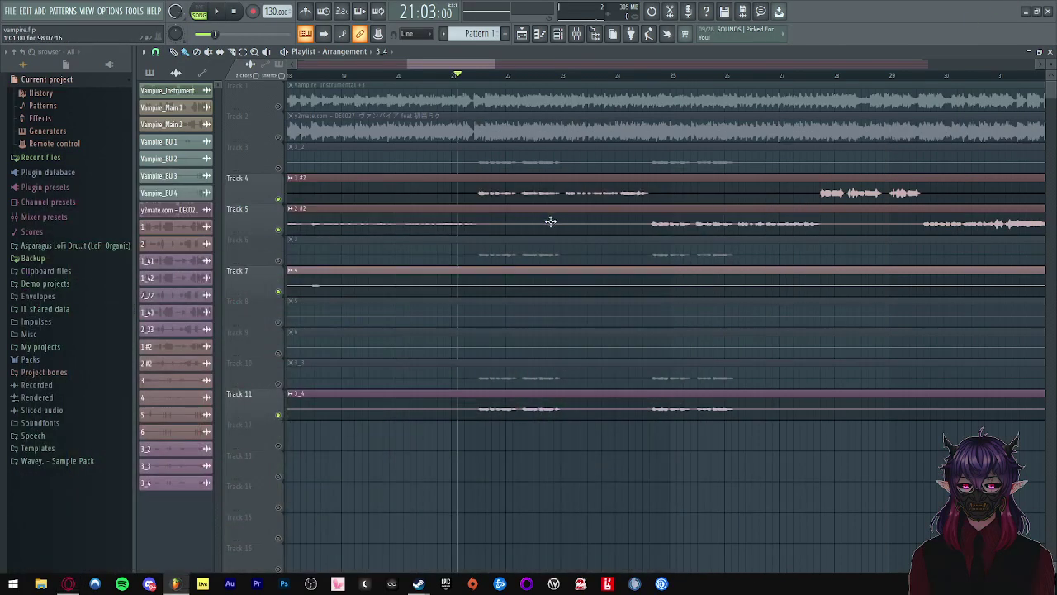
{"action": "left_click", "coordinate": [576, 33]}
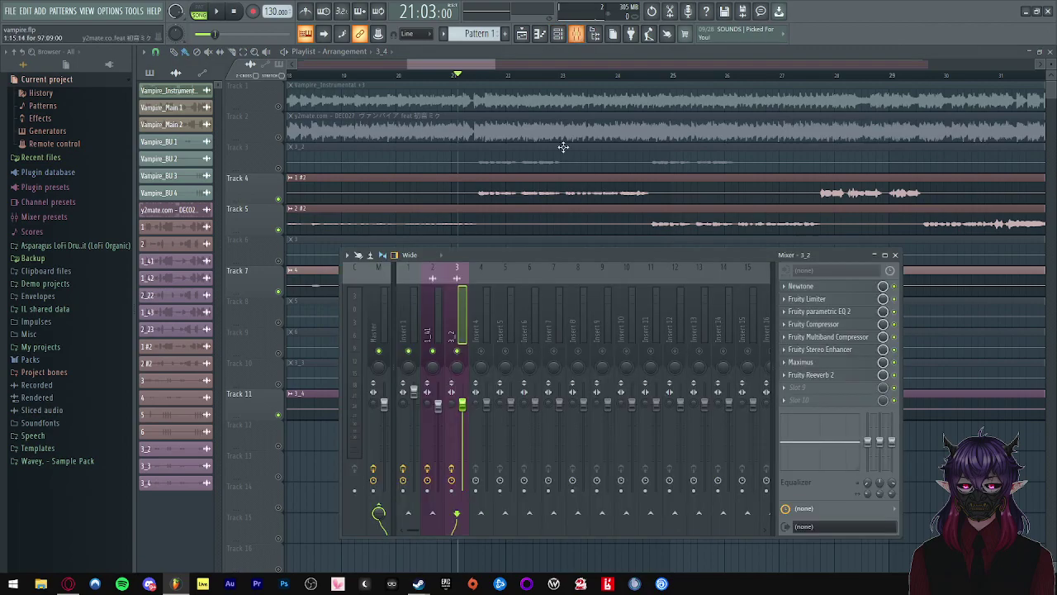
{"action": "left_click", "coordinate": [834, 287]}
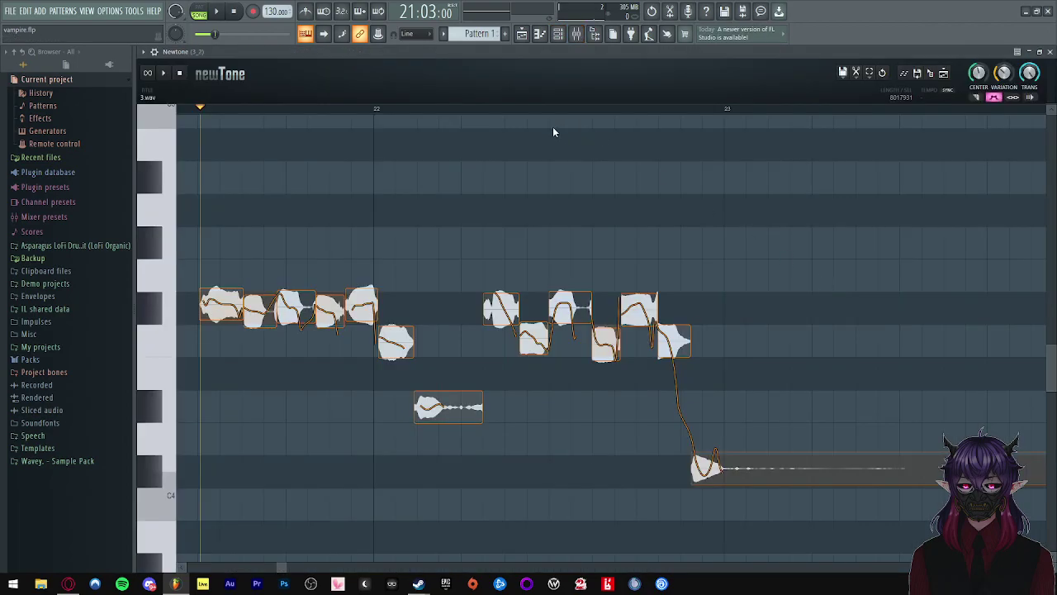
{"action": "key", "text": "space"}
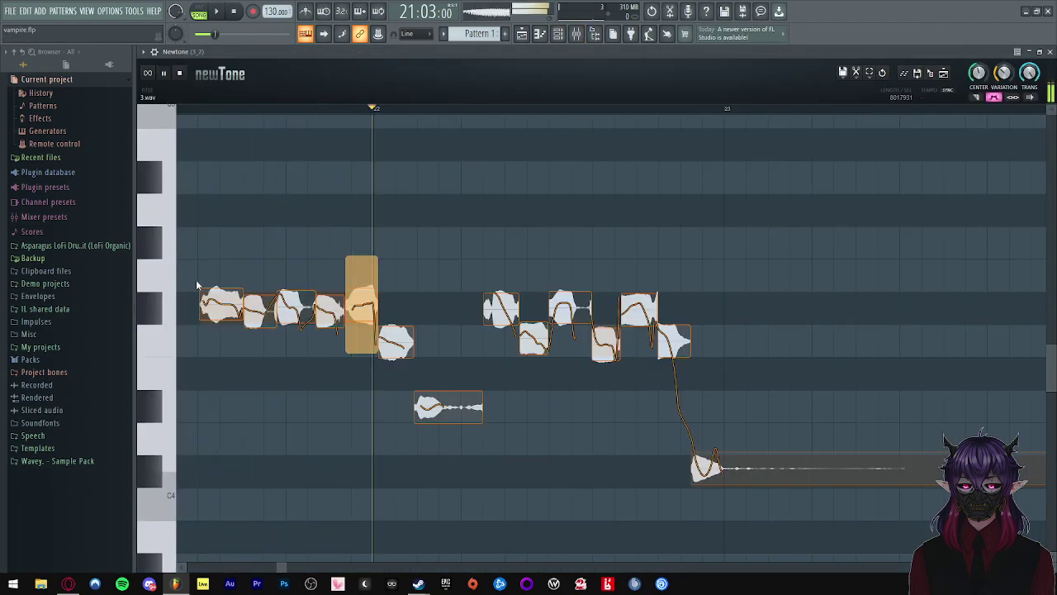
{"action": "key", "text": "space"}
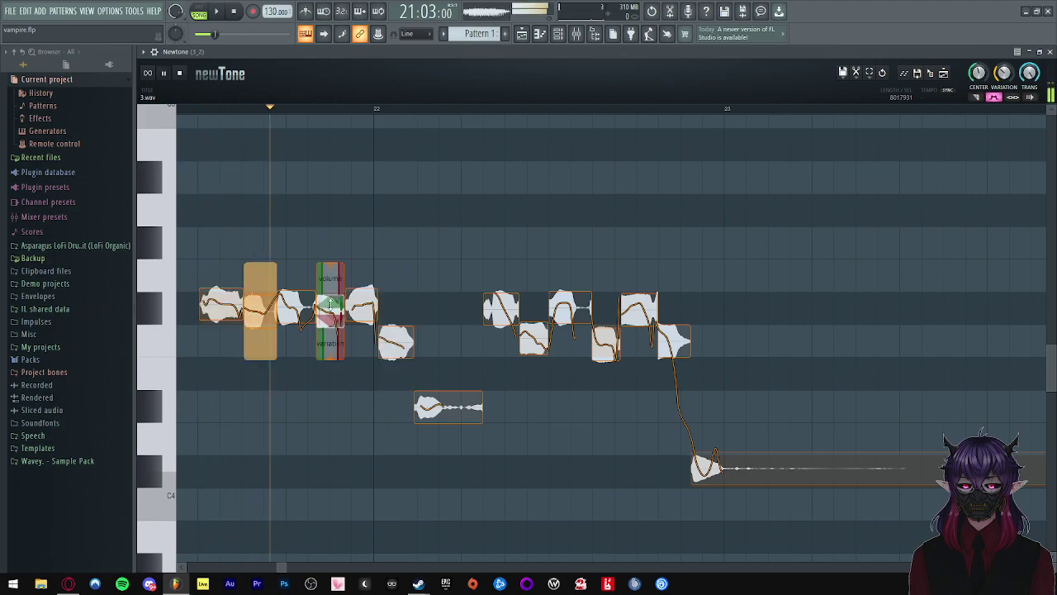
- Raise the third note of the phrase before bar 22 by one semitone to G4 and replay the phrase
{"action": "left_click_drag", "start_coordinate": [295, 307], "coordinate": [296, 274]}
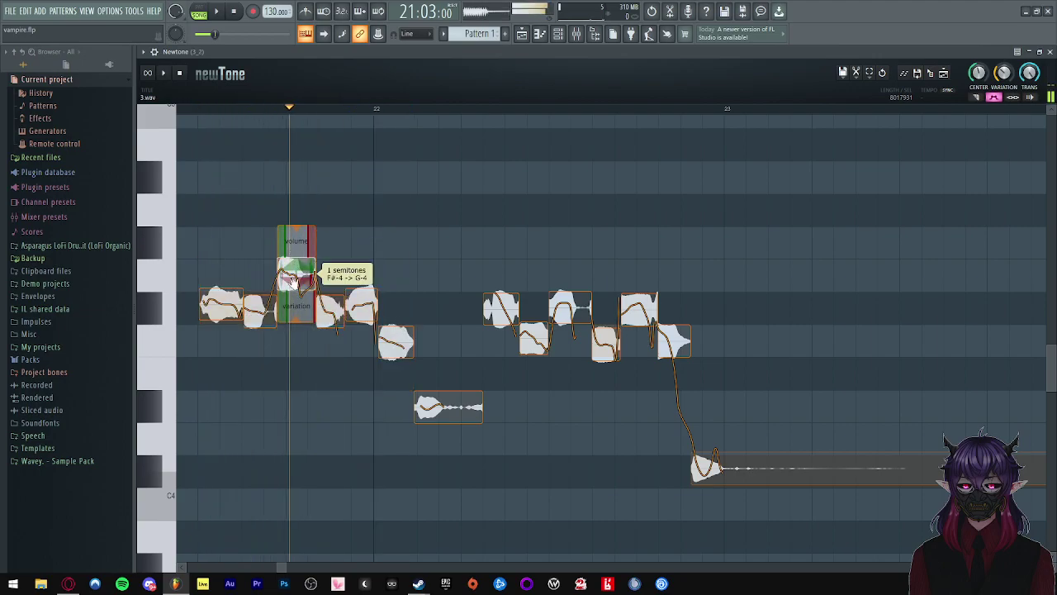
{"action": "key", "text": "space"}
{"action": "key", "text": "space"}
{"action": "left_click", "coordinate": [202, 267]}
{"action": "key", "text": "space"}
- Raise the fifth note, just before bar 22, by one semitone to G4 and audition the phrase
{"action": "left_click_drag", "start_coordinate": [361, 304], "coordinate": [361, 272]}
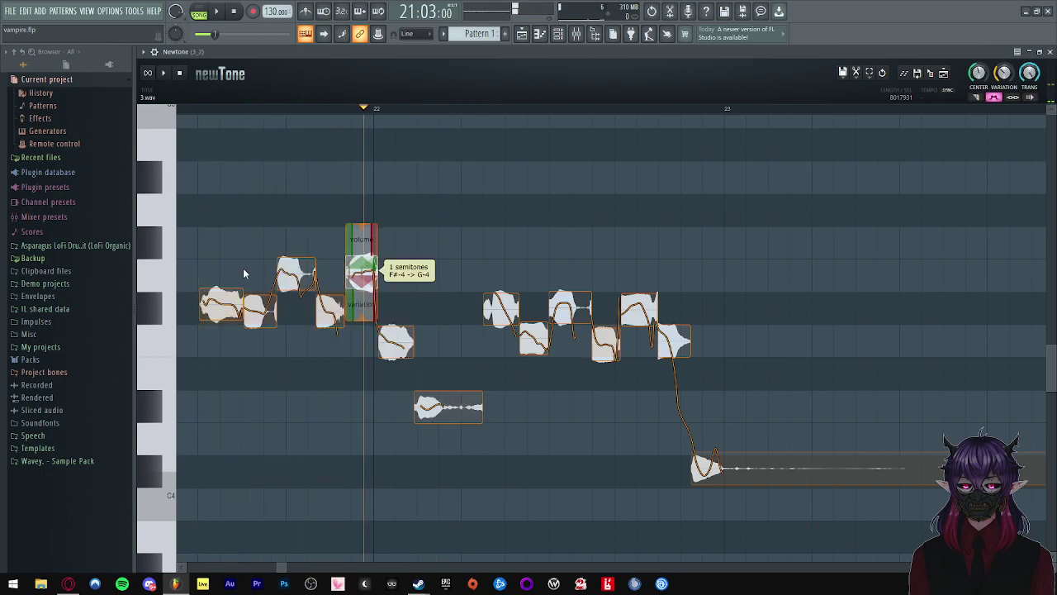
{"action": "left_click", "coordinate": [208, 253]}
{"action": "key", "text": "space"}
{"action": "key", "text": "space"}
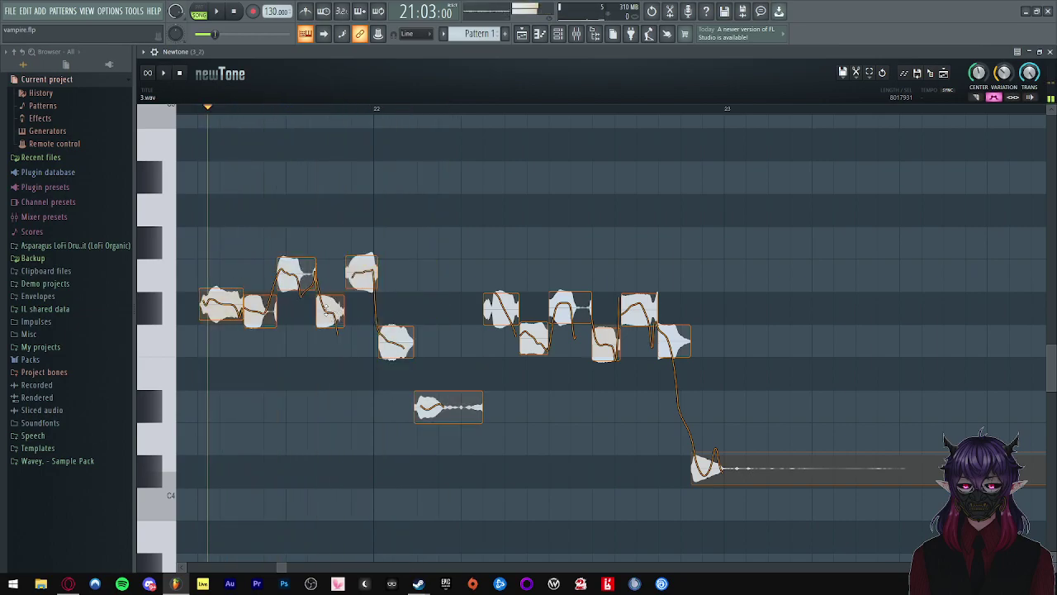
{"action": "key", "text": "space"}
{"action": "key", "text": "space"}
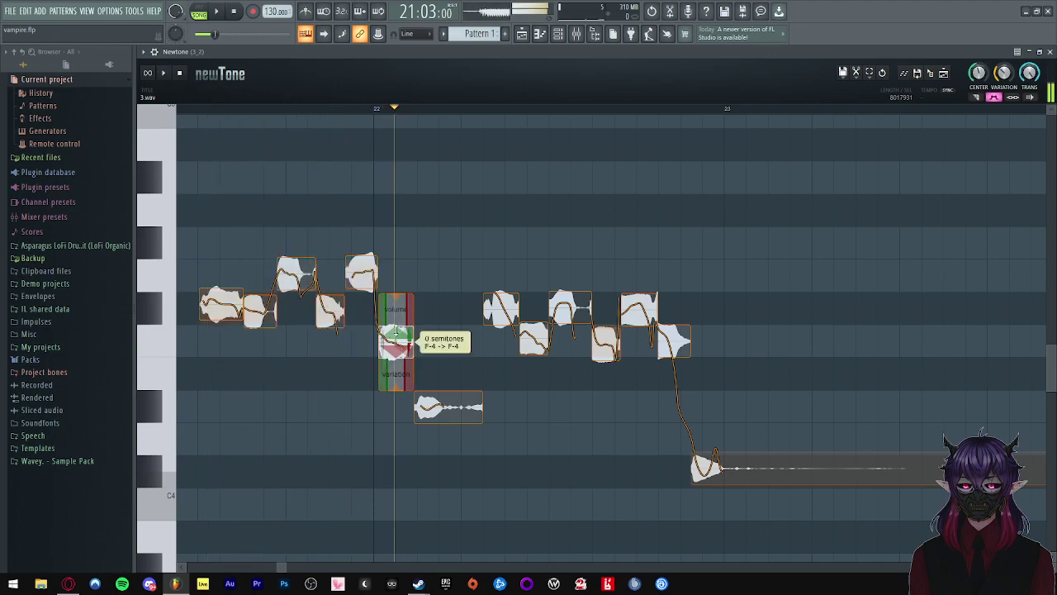
- Raise the sixth note, just after bar 22, to F#4 and the phrase's first note to G4, auditioning the result
{"action": "left_click_drag", "start_coordinate": [396, 337], "coordinate": [397, 304]}
{"action": "left_click", "coordinate": [179, 248]}
{"action": "left_click", "coordinate": [190, 248]}
{"action": "key", "text": "space"}
{"action": "key", "text": "space"}
- Raise the isolated note after bar 22 to E4 and the six following notes by one semitone, alternating between G4 and F#4
{"action": "scroll", "coordinate": [218, 285], "scroll_direction": "left", "scroll_amount": 5}
{"action": "scroll", "coordinate": [491, 351], "scroll_direction": "down", "scroll_amount": 3}
{"action": "scroll", "coordinate": [430, 319], "scroll_direction": "up", "scroll_amount": 6}
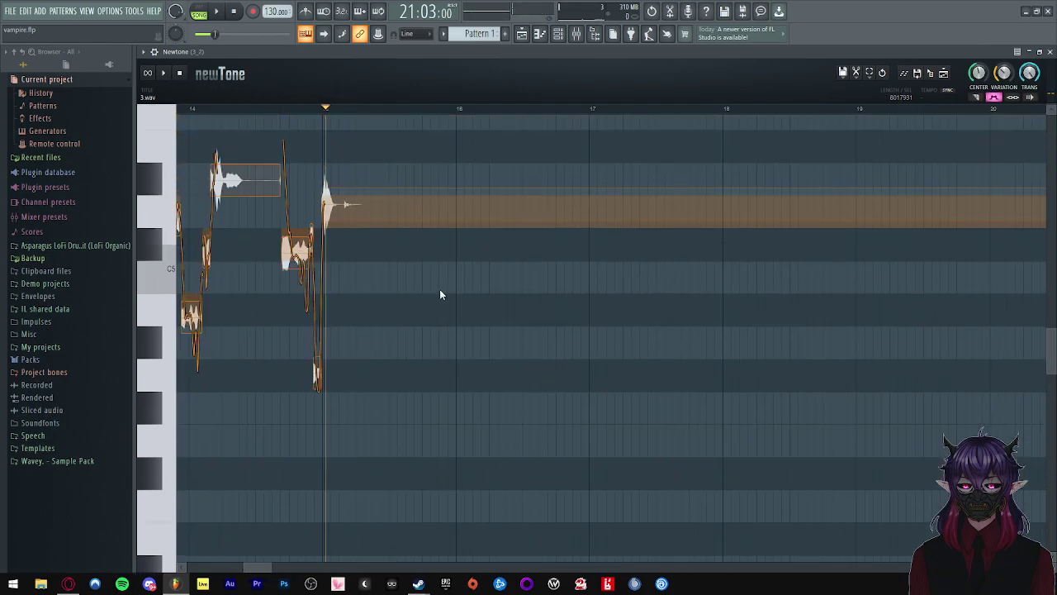
{"action": "left_click_drag", "start_coordinate": [262, 568], "coordinate": [213, 566]}
{"action": "scroll", "coordinate": [579, 384], "scroll_direction": "down", "scroll_amount": 2}
{"action": "scroll", "coordinate": [446, 338], "scroll_direction": "down", "scroll_amount": 2}
{"action": "scroll", "coordinate": [417, 321], "scroll_direction": "down", "scroll_amount": 5}
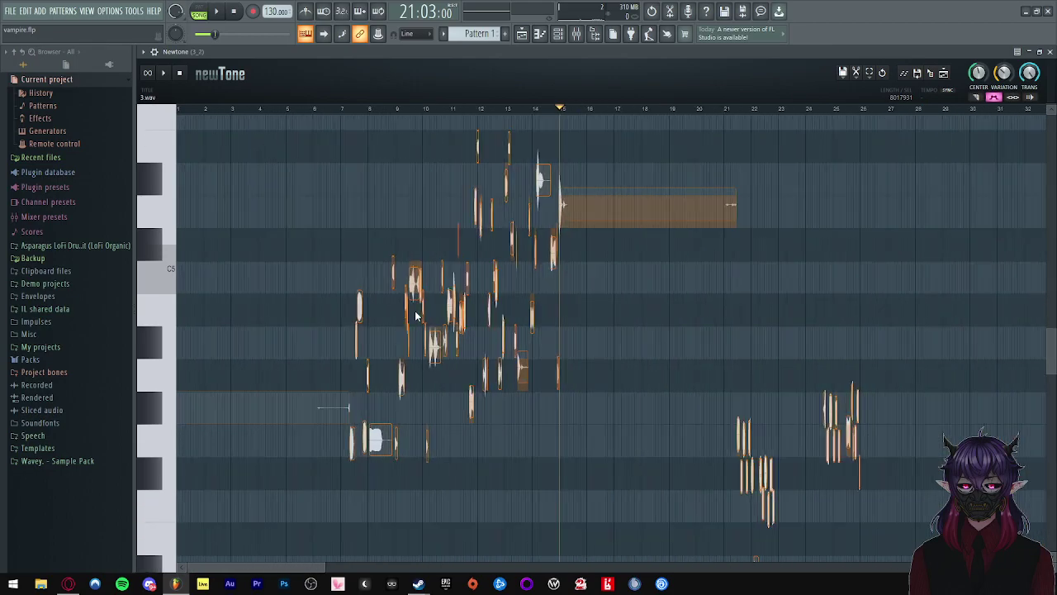
{"action": "scroll", "coordinate": [672, 397], "scroll_direction": "up", "scroll_amount": 8}
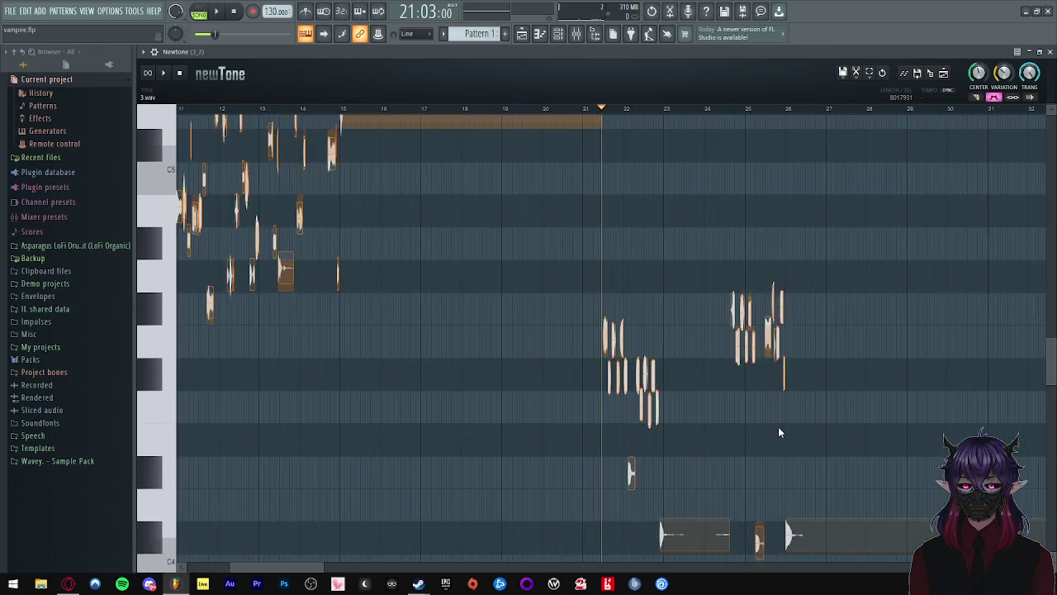
{"action": "scroll", "coordinate": [540, 397], "scroll_direction": "up", "scroll_amount": 1}
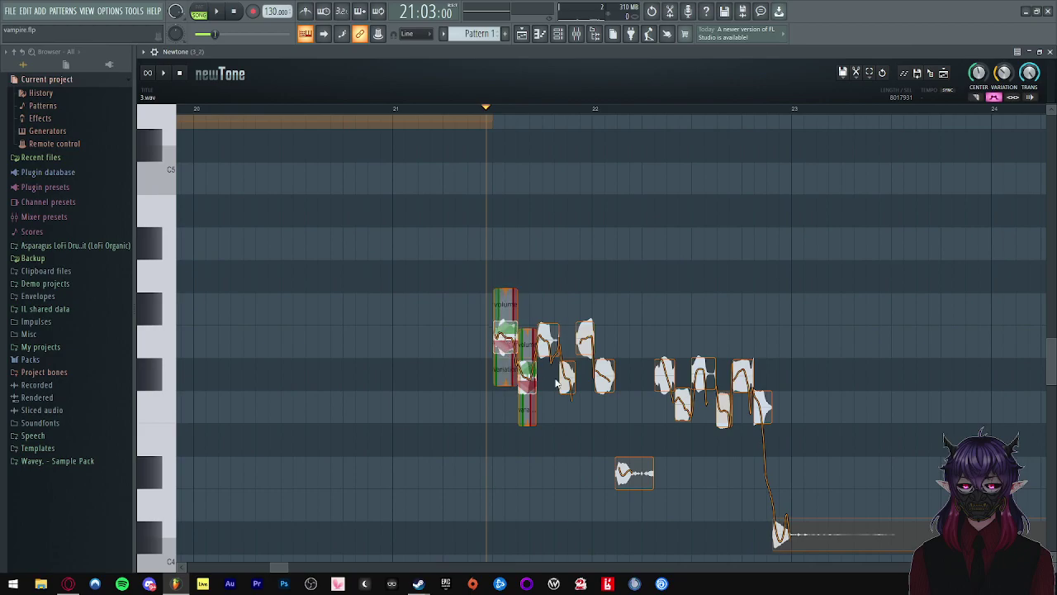
{"action": "scroll", "coordinate": [658, 424], "scroll_direction": "up", "scroll_amount": 2}
{"action": "left_click", "coordinate": [605, 462]}
{"action": "left_click", "coordinate": [668, 368]}
{"action": "left_click_drag", "start_coordinate": [667, 369], "coordinate": [668, 335]}
{"action": "left_click_drag", "start_coordinate": [699, 401], "coordinate": [736, 345]}
{"action": "left_click_drag", "start_coordinate": [768, 408], "coordinate": [799, 343]}
{"action": "left_click_drag", "start_coordinate": [829, 407], "coordinate": [831, 391]}
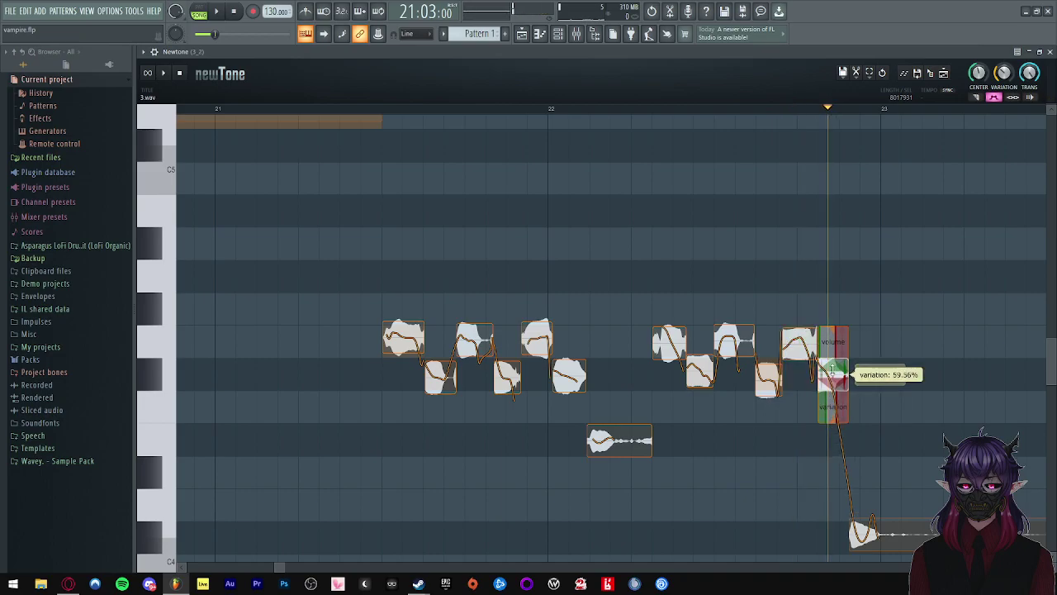
- Play the re-pitched phrase in Newtone from its first note through bar 23
{"action": "left_click", "coordinate": [397, 302]}
{"action": "key", "text": "space"}
{"action": "scroll", "coordinate": [381, 278], "scroll_direction": "down", "scroll_amount": 2}
{"action": "scroll", "coordinate": [382, 277], "scroll_direction": "down", "scroll_amount": 3}
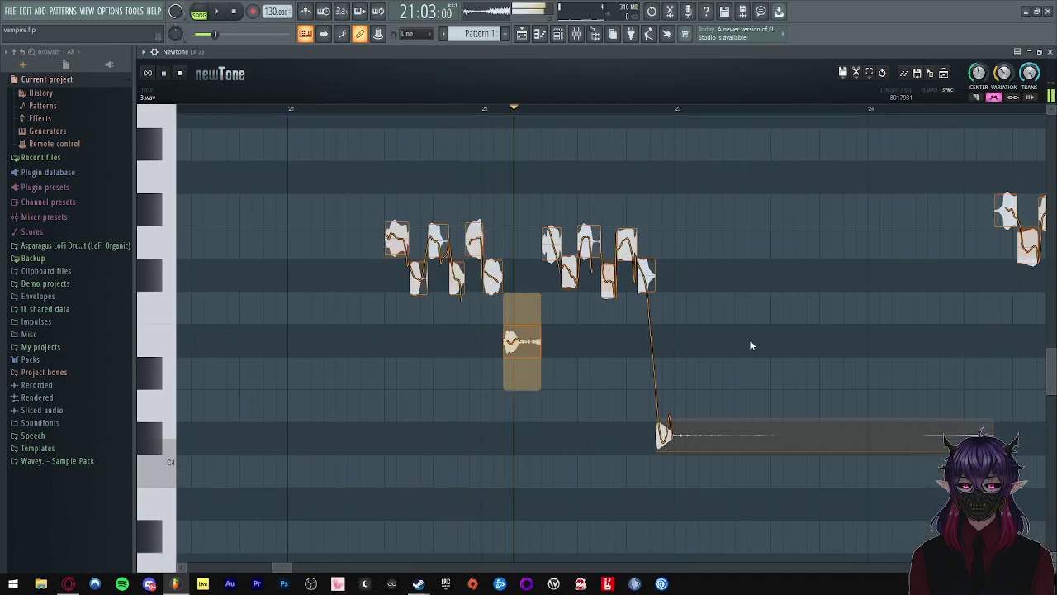
{"action": "scroll", "coordinate": [736, 347], "scroll_direction": "up", "scroll_amount": 2}
{"action": "key", "text": "space"}
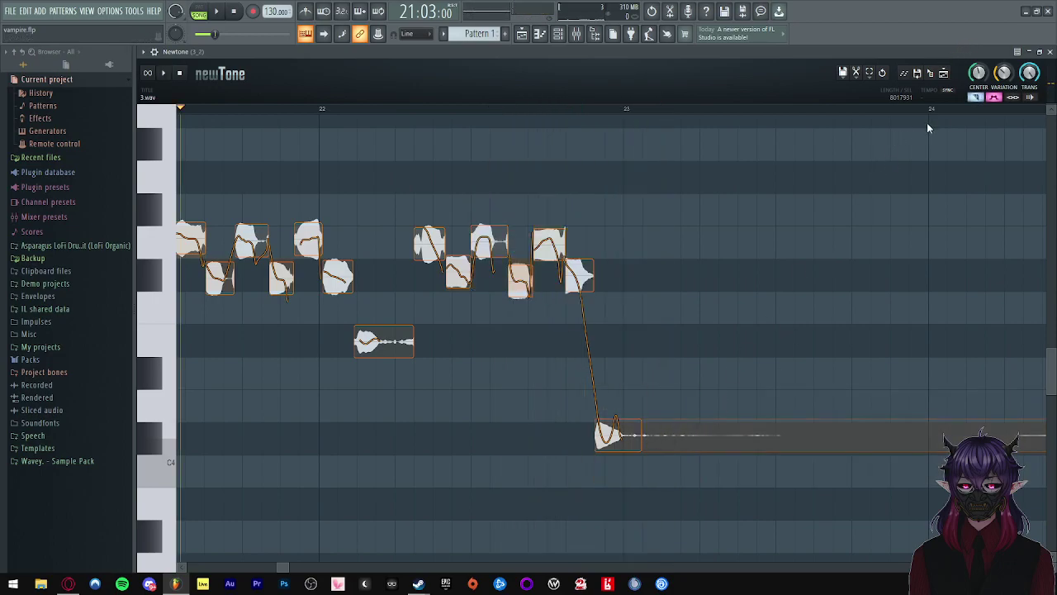
- Split the long note near bar 23, raise its front part to E4 and replay the phrase
{"action": "left_click_drag", "start_coordinate": [616, 423], "coordinate": [611, 332]}
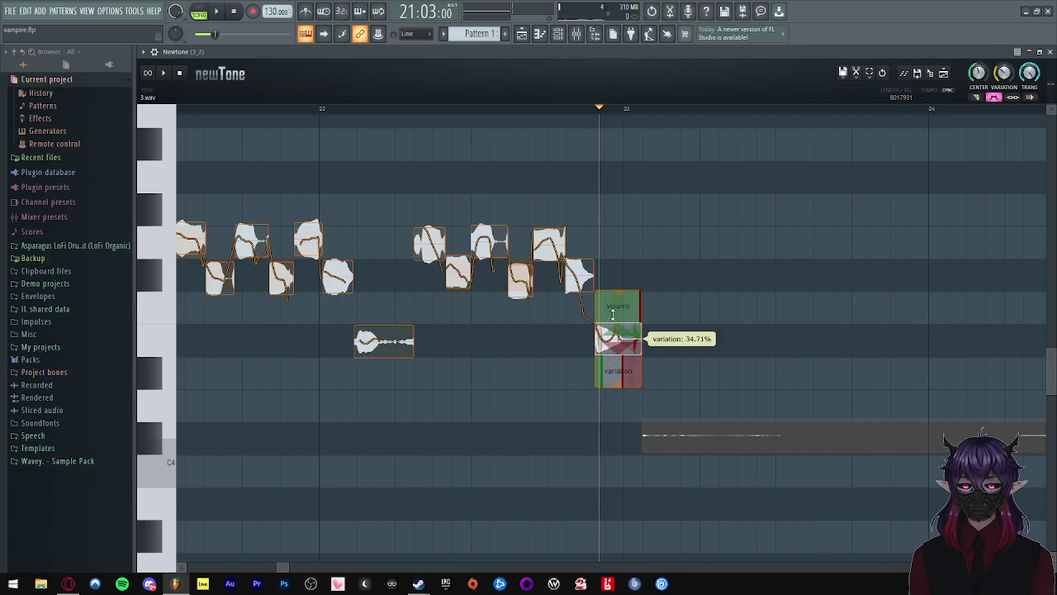
{"action": "scroll", "coordinate": [755, 302], "scroll_direction": "down", "scroll_amount": 2}
{"action": "left_click", "coordinate": [394, 253]}
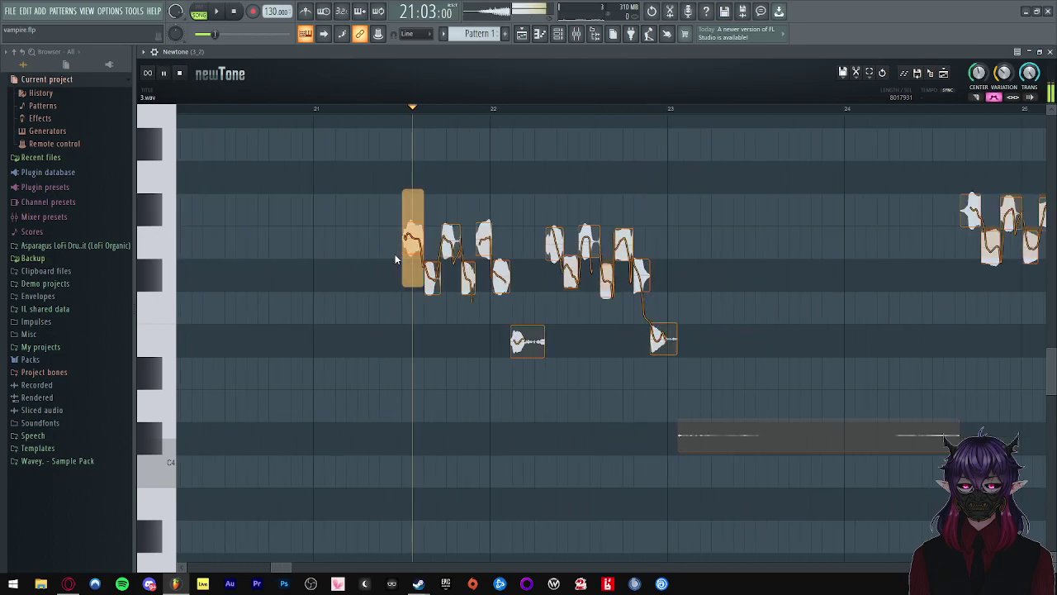
{"action": "scroll", "coordinate": [708, 302], "scroll_direction": "up", "scroll_amount": 2}
{"action": "scroll", "coordinate": [712, 314], "scroll_direction": "up", "scroll_amount": 1}
{"action": "scroll", "coordinate": [561, 340], "scroll_direction": "down", "scroll_amount": 1}
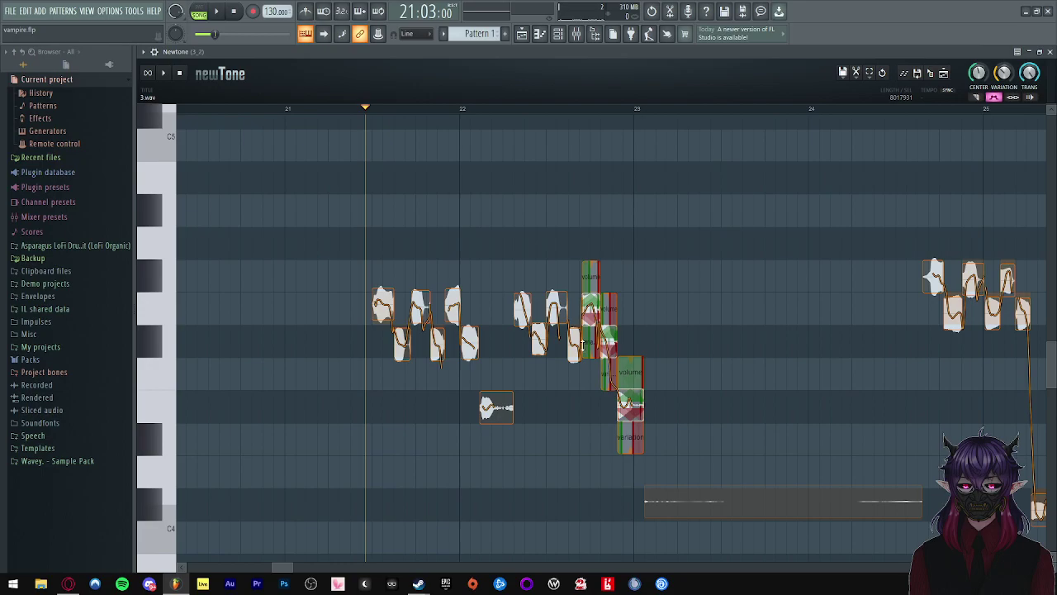
- Send the re-pitched take to the playlist as an audio clip, leave Newtone and set the playhead to 21:05
{"action": "left_click", "coordinate": [853, 74]}
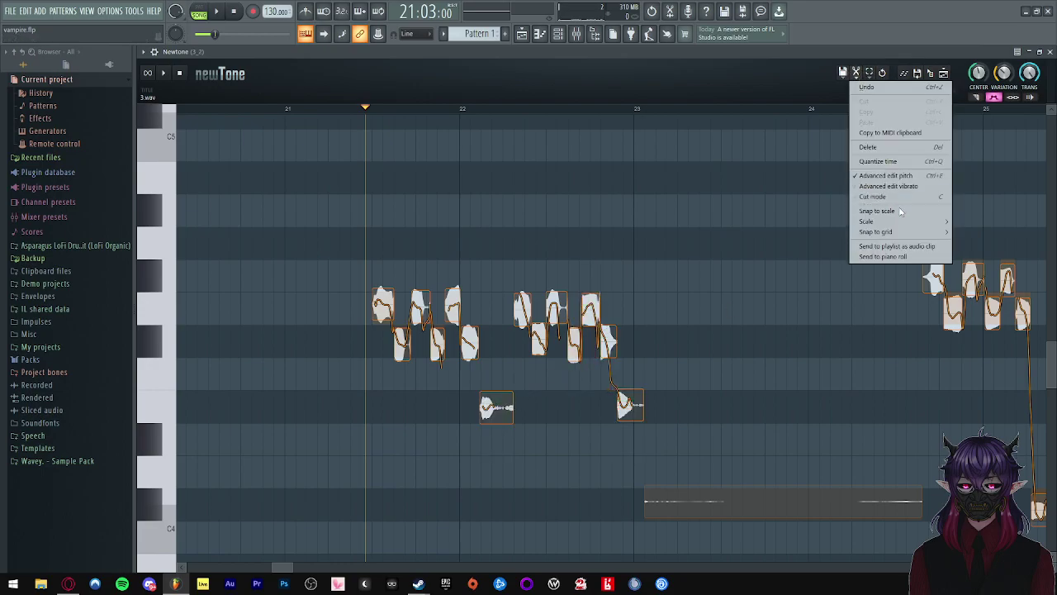
{"action": "left_click", "coordinate": [891, 246]}
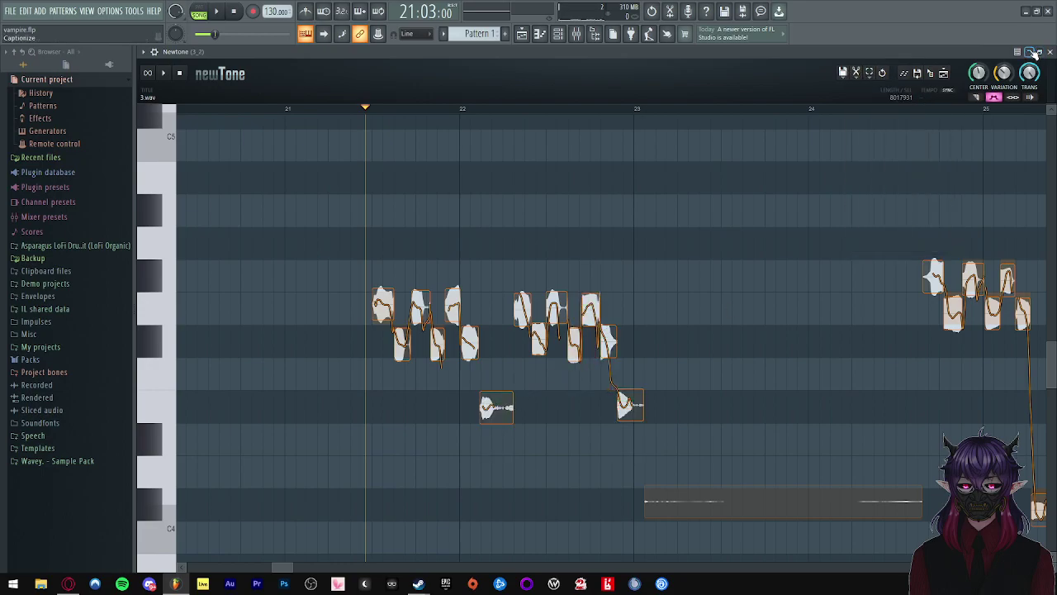
{"action": "left_click", "coordinate": [1038, 52]}
{"action": "left_click", "coordinate": [465, 75]}
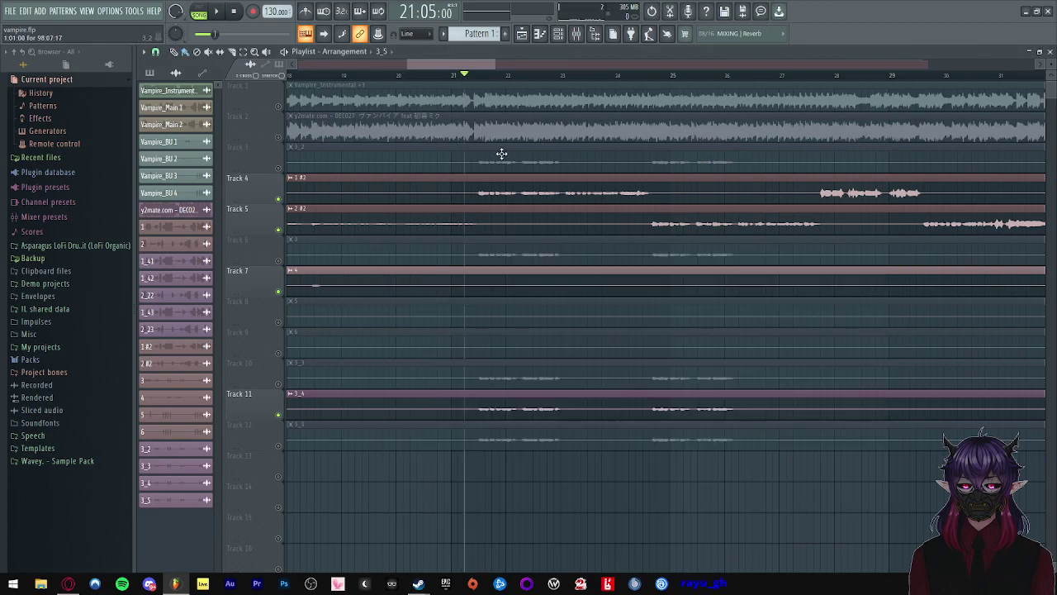
- Delete the earlier harmony clips from Tracks 3, 10 and 11 in the playlist
{"action": "right_click", "coordinate": [501, 154]}
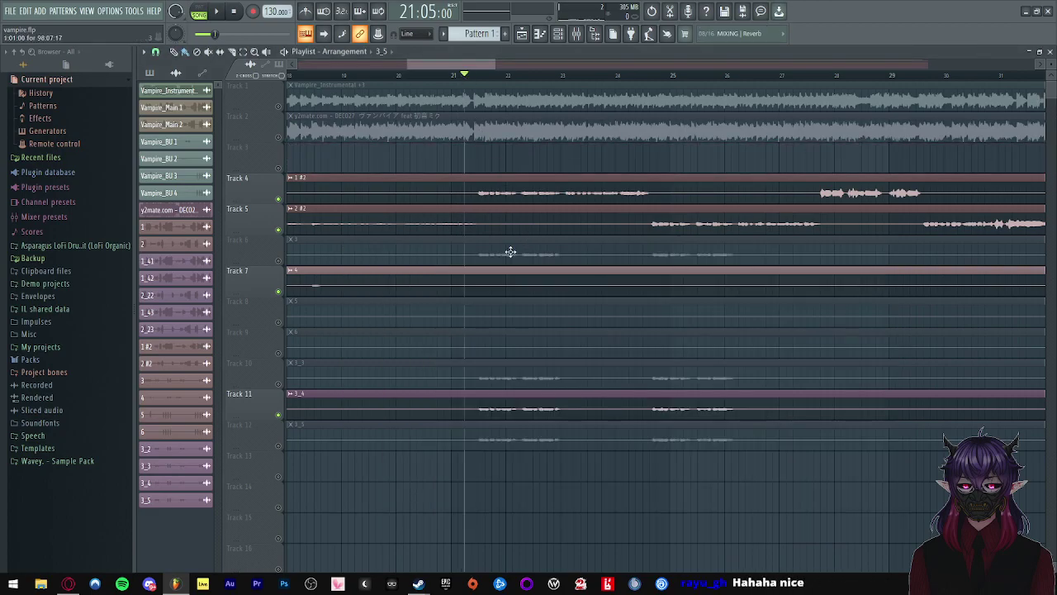
{"action": "right_click", "coordinate": [496, 403]}
{"action": "right_click", "coordinate": [487, 376]}
- Unmute Track 12 and play the 3_5 harmony together with the main vocals from bar 21
{"action": "left_click", "coordinate": [279, 446]}
{"action": "key", "text": "space"}
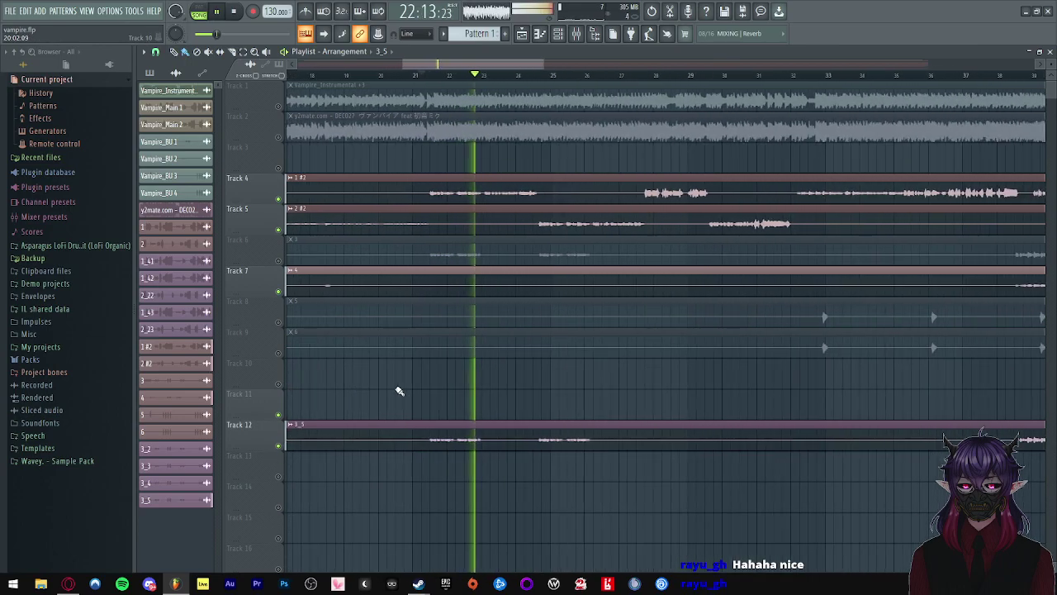
{"action": "key", "text": "space"}
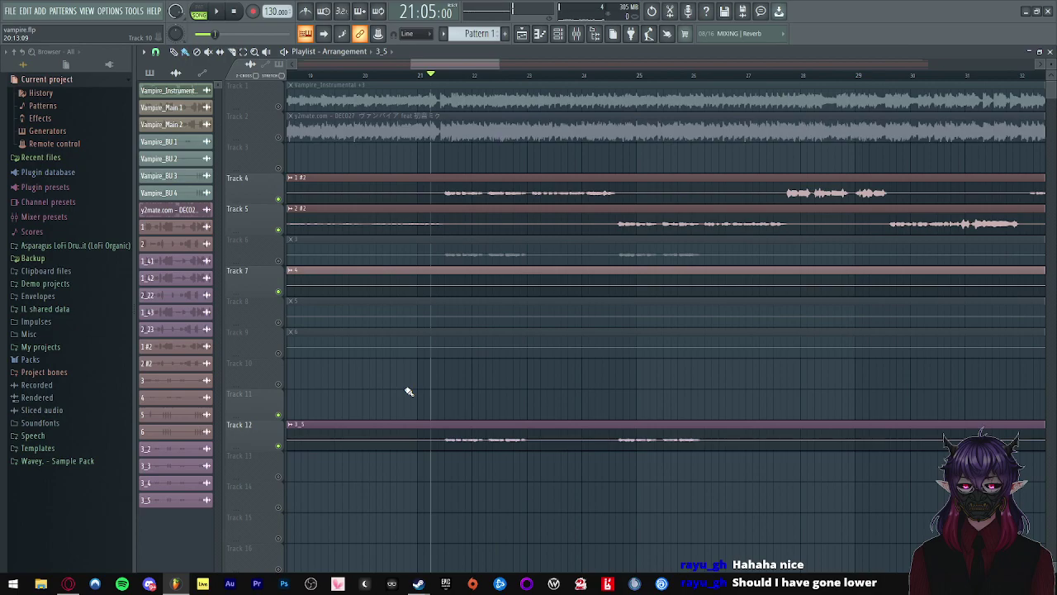
- Solo Track 6 and play the original clip 3 from bar 21
{"action": "left_click", "coordinate": [581, 35]}
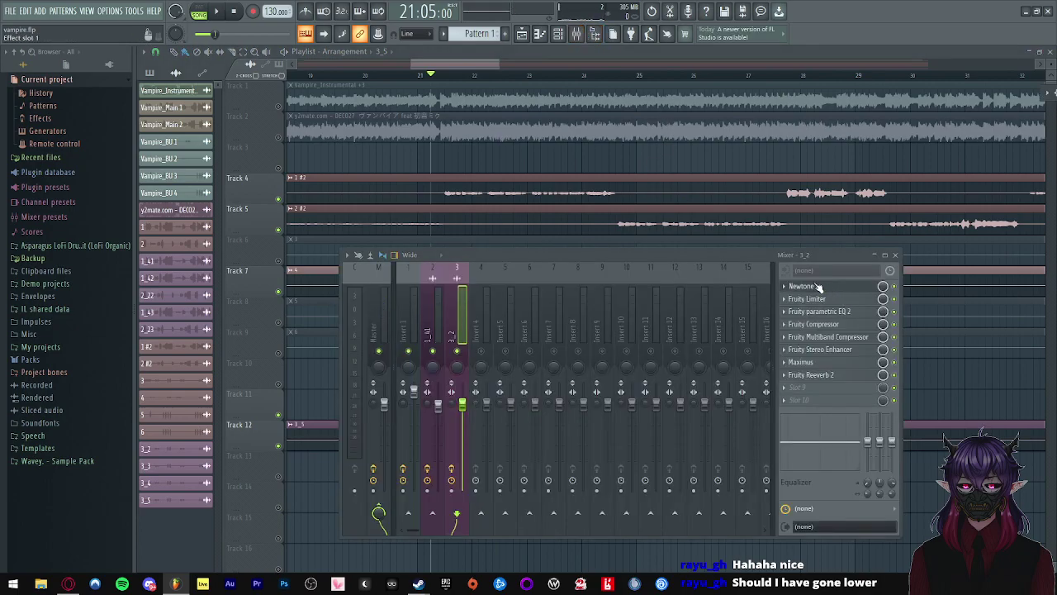
{"action": "left_click", "coordinate": [453, 63]}
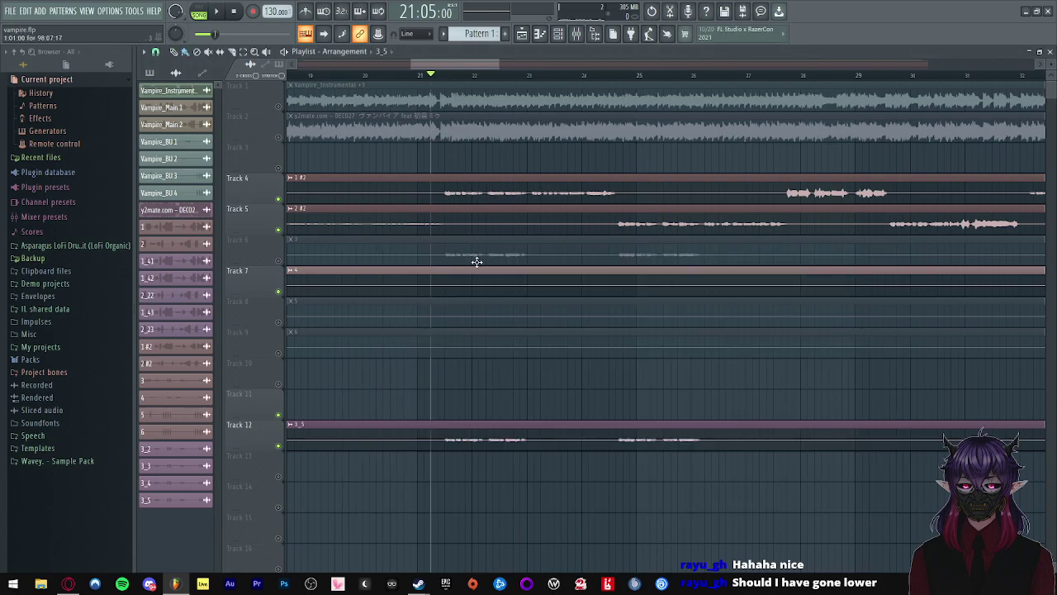
{"action": "right_click", "coordinate": [279, 260]}
{"action": "key", "text": "space"}
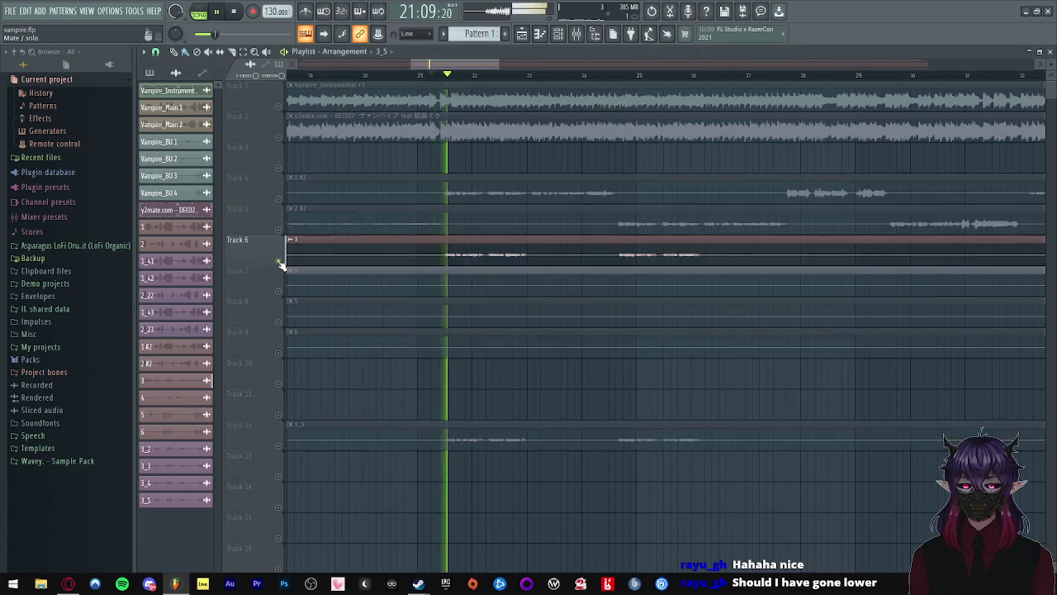
{"action": "key", "text": "space"}
- Mute Track 6 and unmute Tracks 12 and 4, leaving only the new harmony and the main vocal active
{"action": "right_click", "coordinate": [278, 260]}
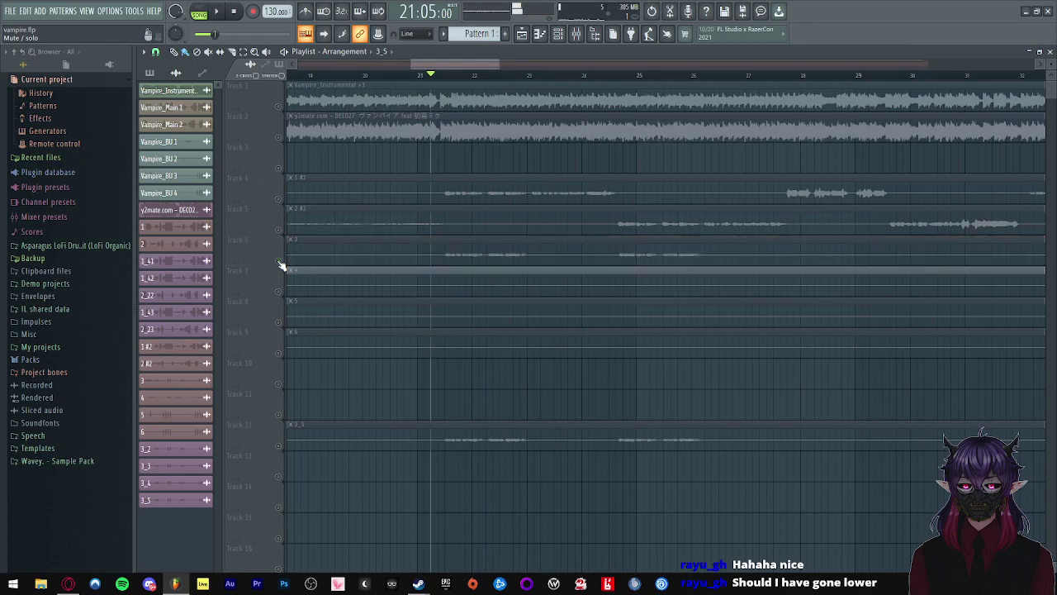
{"action": "left_click", "coordinate": [278, 446]}
{"action": "scroll", "coordinate": [410, 316], "scroll_direction": "down", "scroll_amount": 2}
{"action": "left_click", "coordinate": [278, 199]}
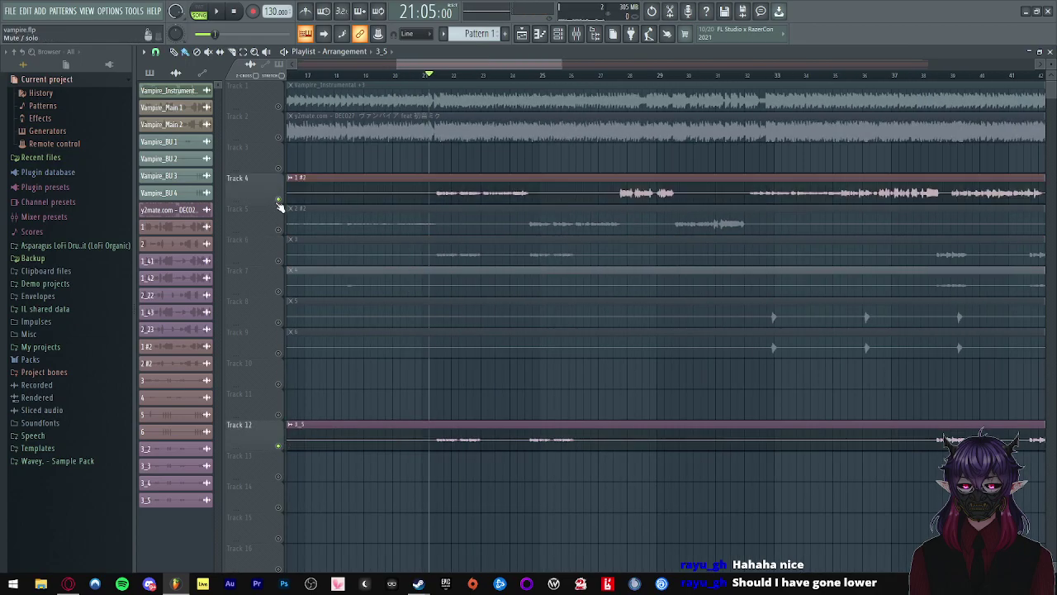
- Play the 3_5 harmony with the main vocal from bar 21, open the mixer and stop playback
{"action": "key", "text": "space"}
{"action": "scroll", "coordinate": [331, 201], "scroll_direction": "up", "scroll_amount": 2}
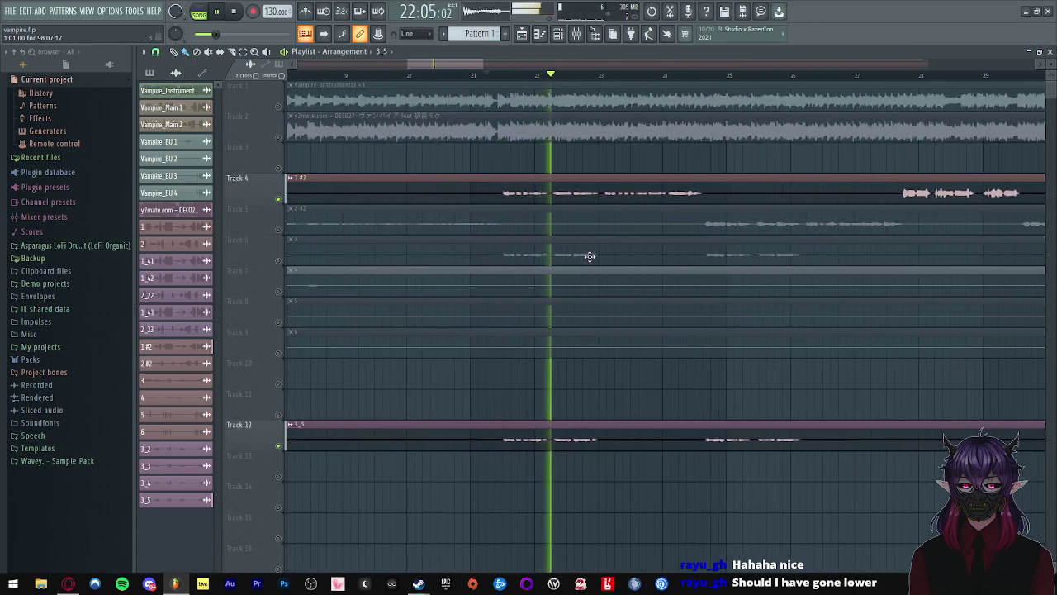
{"action": "left_click", "coordinate": [576, 34]}
{"action": "key", "text": "space"}
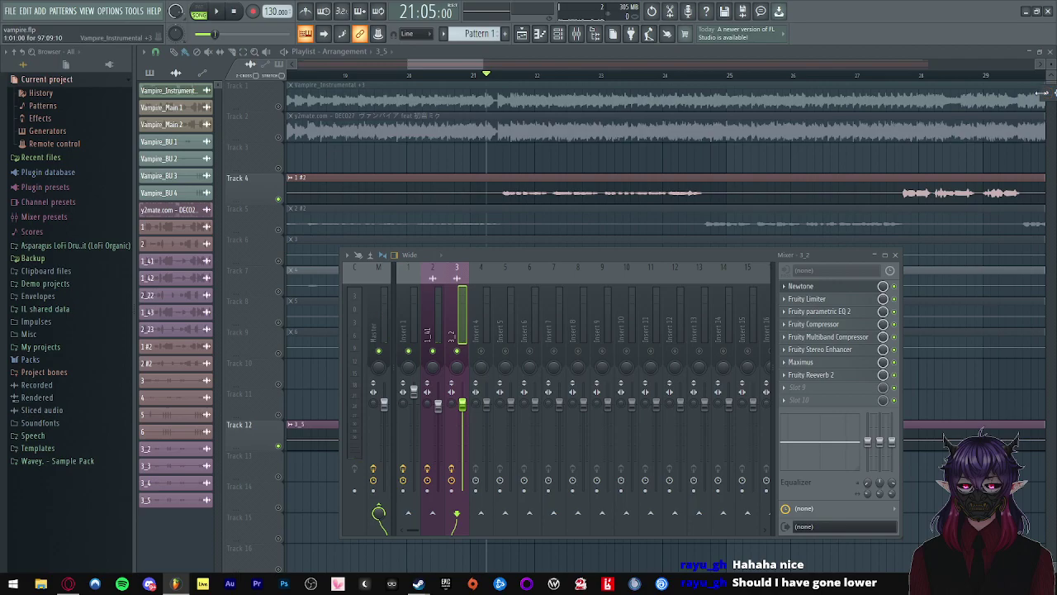
- Bring the Newtone window of the 3_2 mixer insert back into view and maximize it
{"action": "left_click_drag", "start_coordinate": [1042, 93], "coordinate": [742, 112]}
{"action": "left_click_drag", "start_coordinate": [900, 97], "coordinate": [724, 103]}
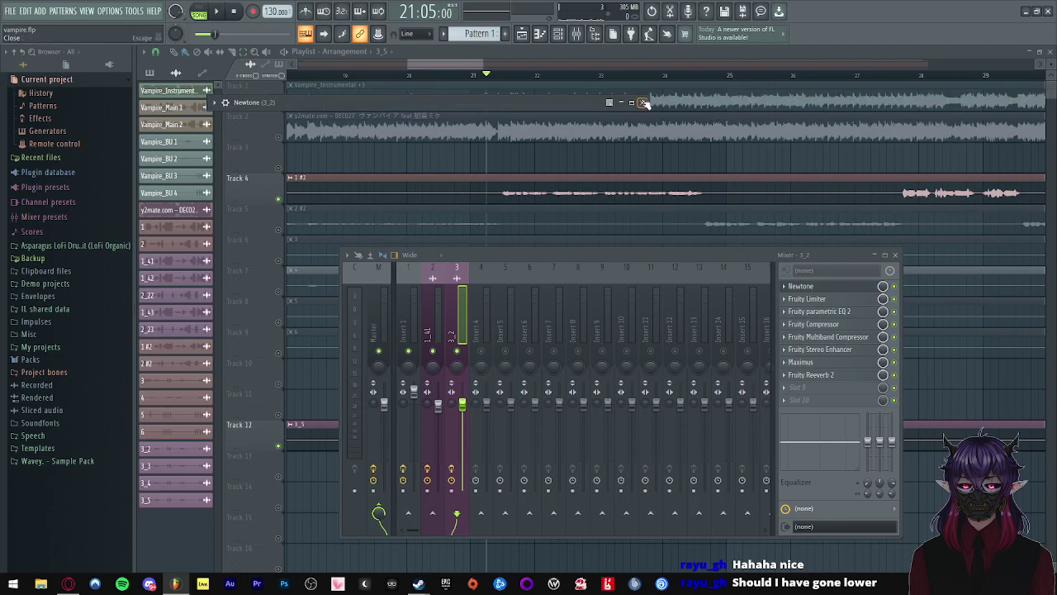
{"action": "left_click", "coordinate": [632, 102]}
{"action": "scroll", "coordinate": [591, 244], "scroll_direction": "up", "scroll_amount": 3}
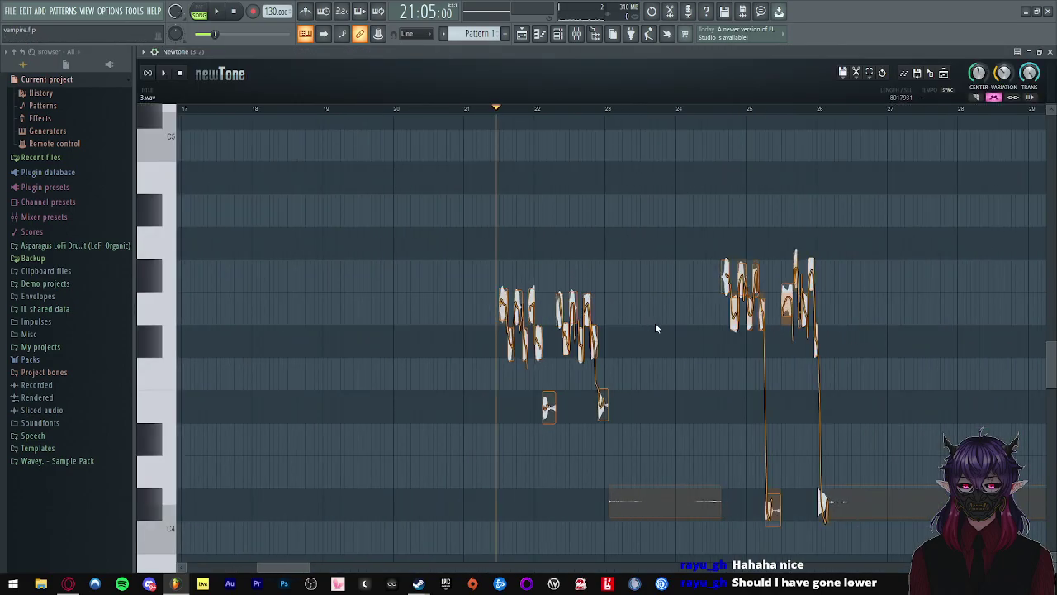
- Lower the first four notes of the phrase around bar 25 by one semitone each
{"action": "left_click", "coordinate": [693, 322]}
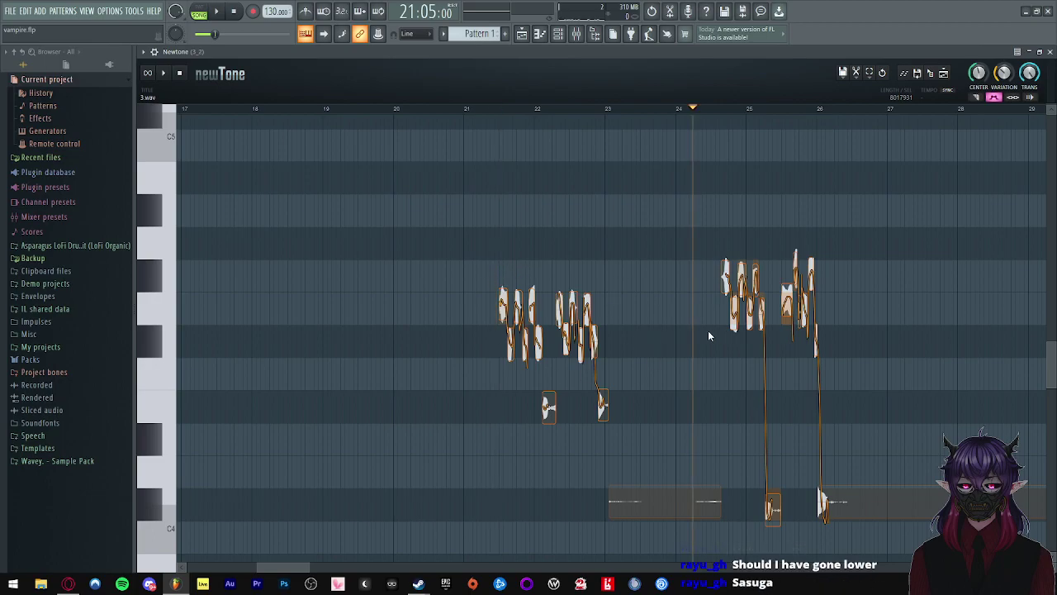
{"action": "scroll", "coordinate": [757, 359], "scroll_direction": "up", "scroll_amount": 3}
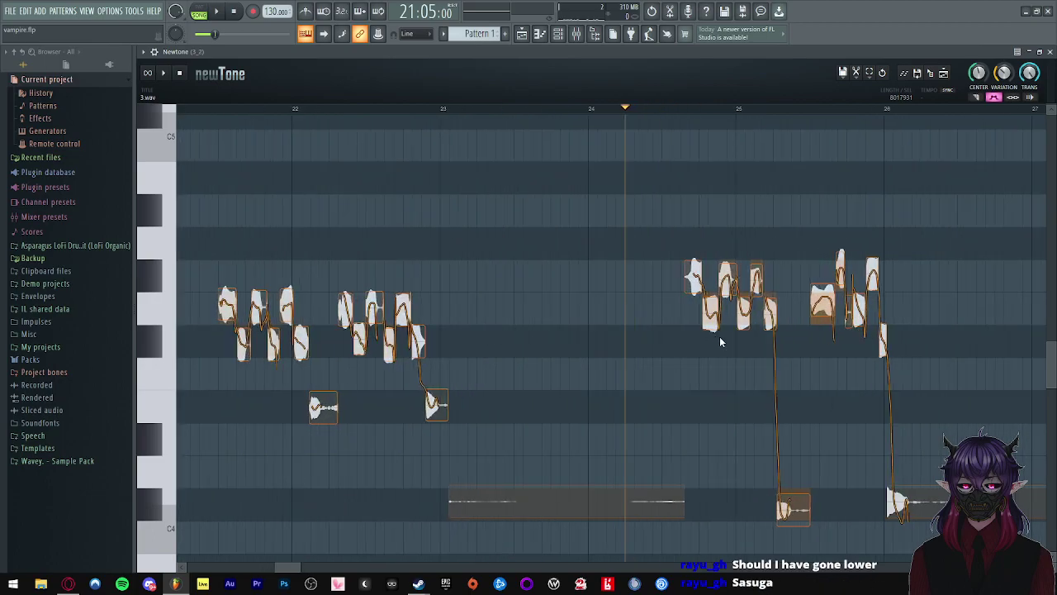
{"action": "left_click_drag", "start_coordinate": [693, 269], "coordinate": [712, 369]}
{"action": "scroll", "coordinate": [770, 352], "scroll_direction": "up", "scroll_amount": 4}
{"action": "key", "text": "space"}
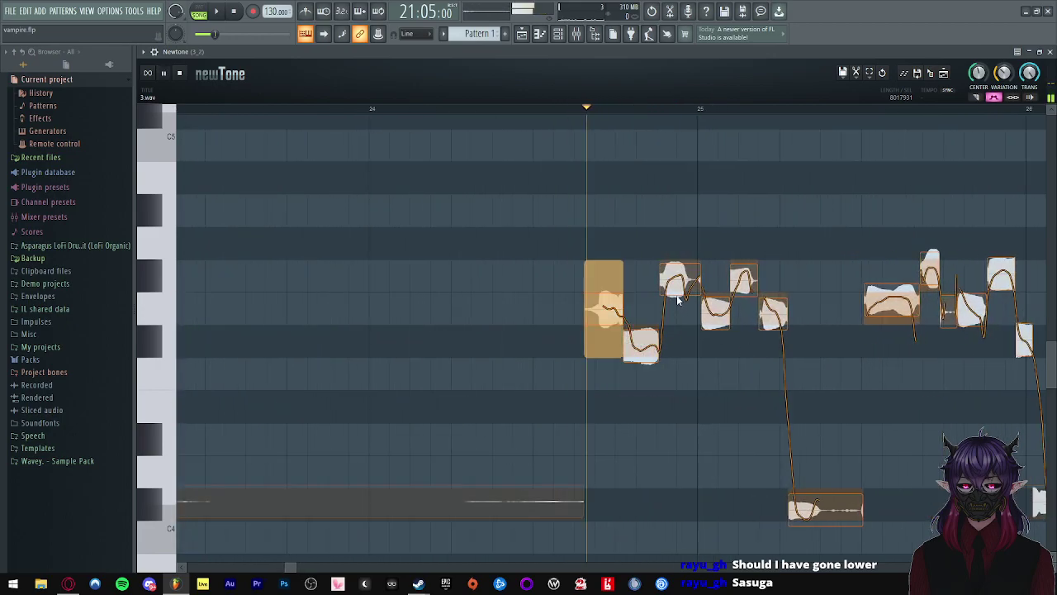
{"action": "left_click_drag", "start_coordinate": [675, 278], "coordinate": [713, 340]}
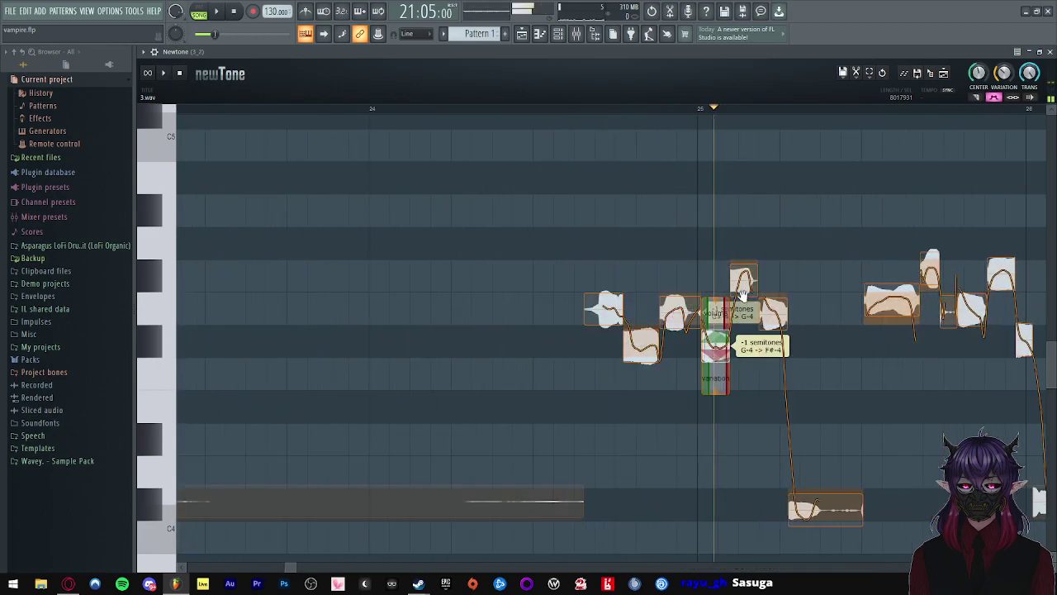
- Lower the last two upper notes of the bar 25 phrase to G-4 and F#-4, and try raising its low end note to E-4
{"action": "left_click_drag", "start_coordinate": [741, 278], "coordinate": [741, 310]}
{"action": "left_click_drag", "start_coordinate": [795, 513], "coordinate": [795, 417]}
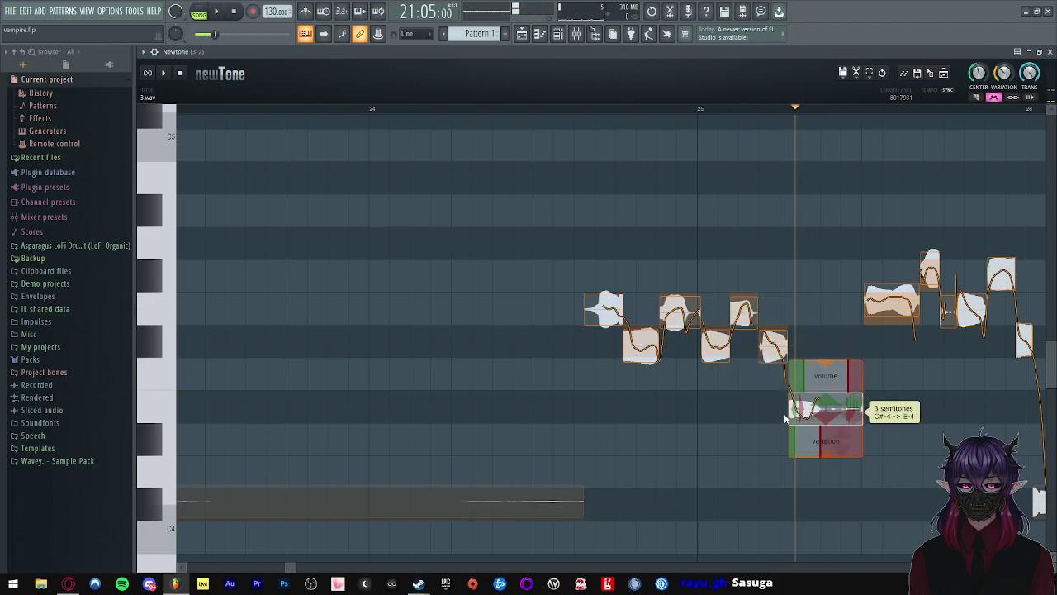
{"action": "left_click", "coordinate": [529, 347]}
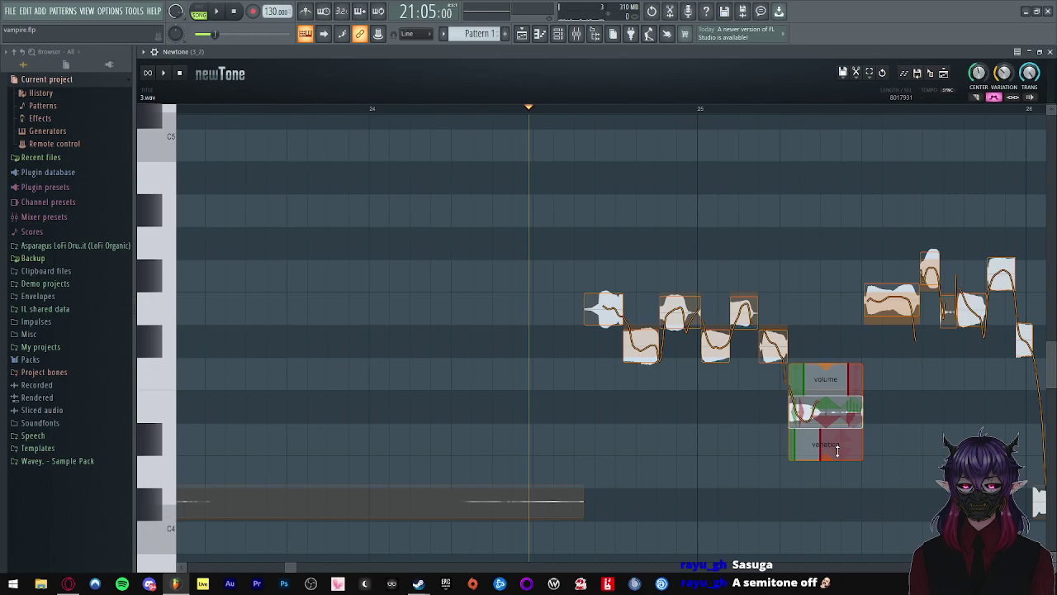
{"action": "key", "text": "ctrl+z"}
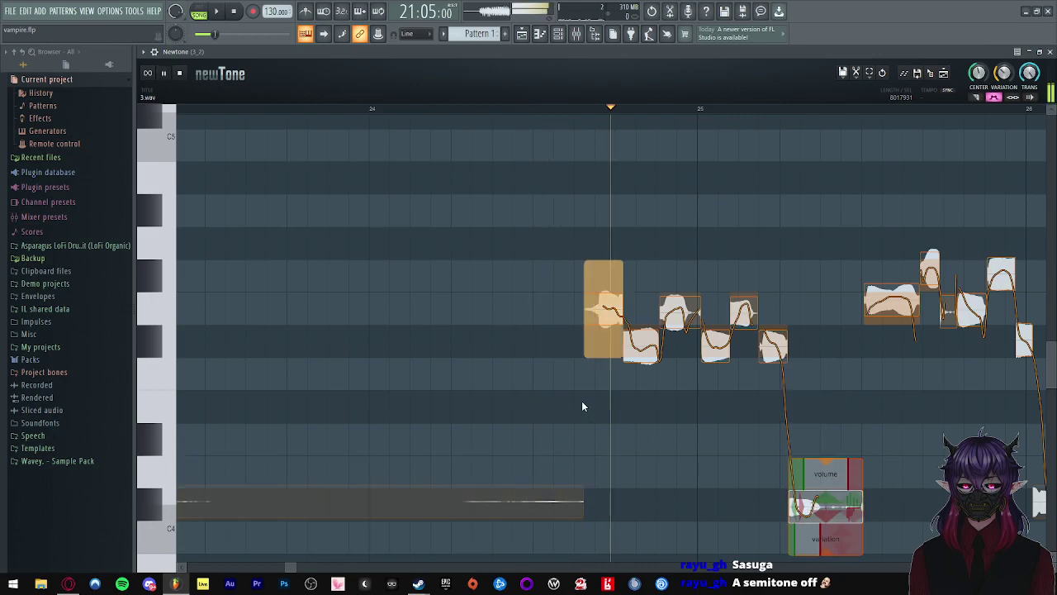
- Play back the bar 25 phrase and raise its low end note to D-4
{"action": "scroll", "coordinate": [531, 340], "scroll_direction": "down", "scroll_amount": 1}
{"action": "scroll", "coordinate": [531, 336], "scroll_direction": "down", "scroll_amount": 1}
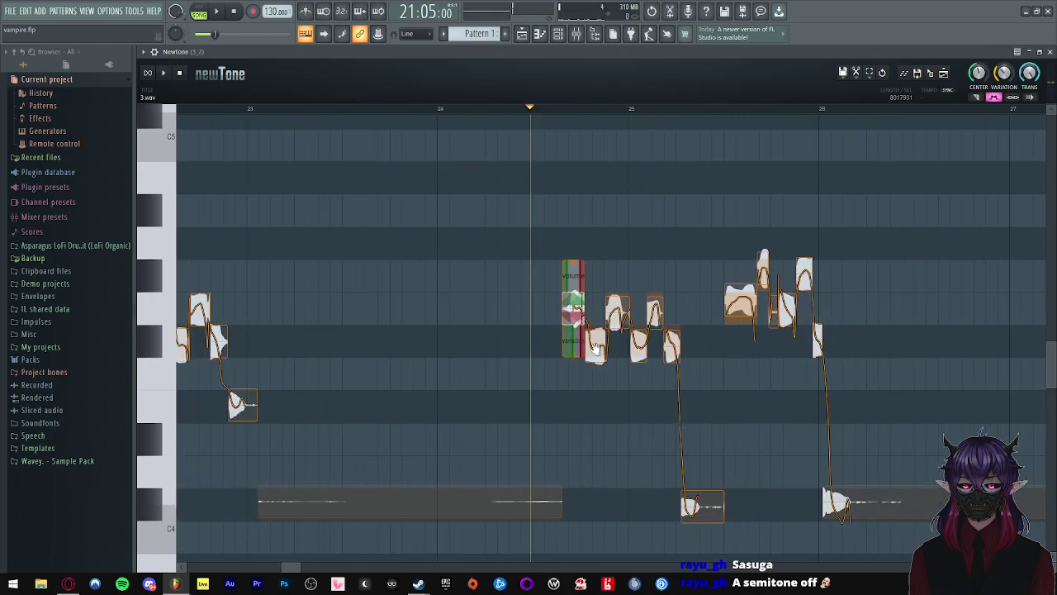
{"action": "key", "text": "space"}
{"action": "scroll", "coordinate": [699, 333], "scroll_direction": "up", "scroll_amount": 1}
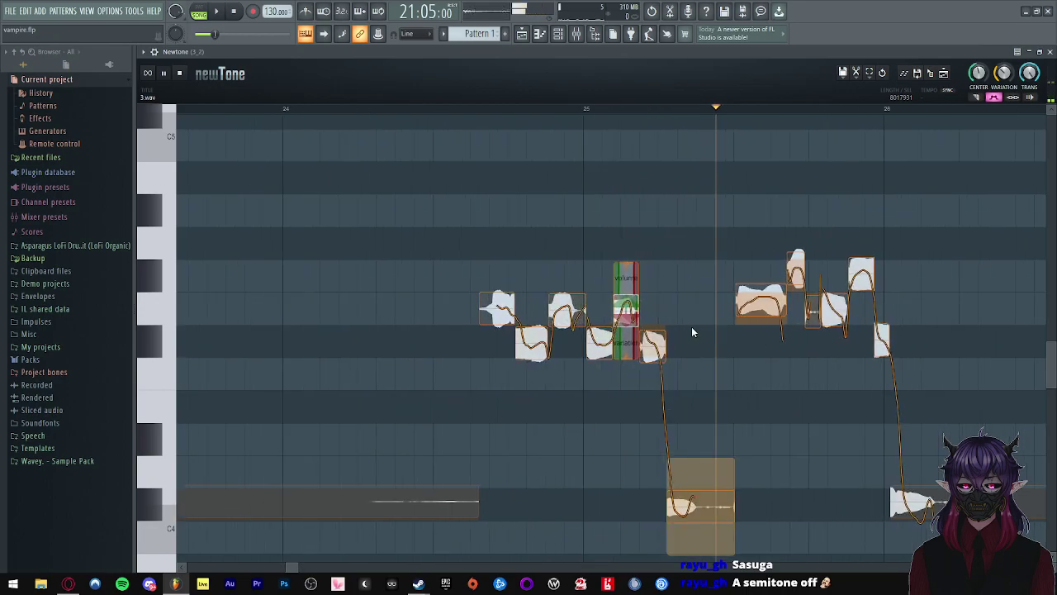
{"action": "left_click_drag", "start_coordinate": [696, 538], "coordinate": [698, 429]}
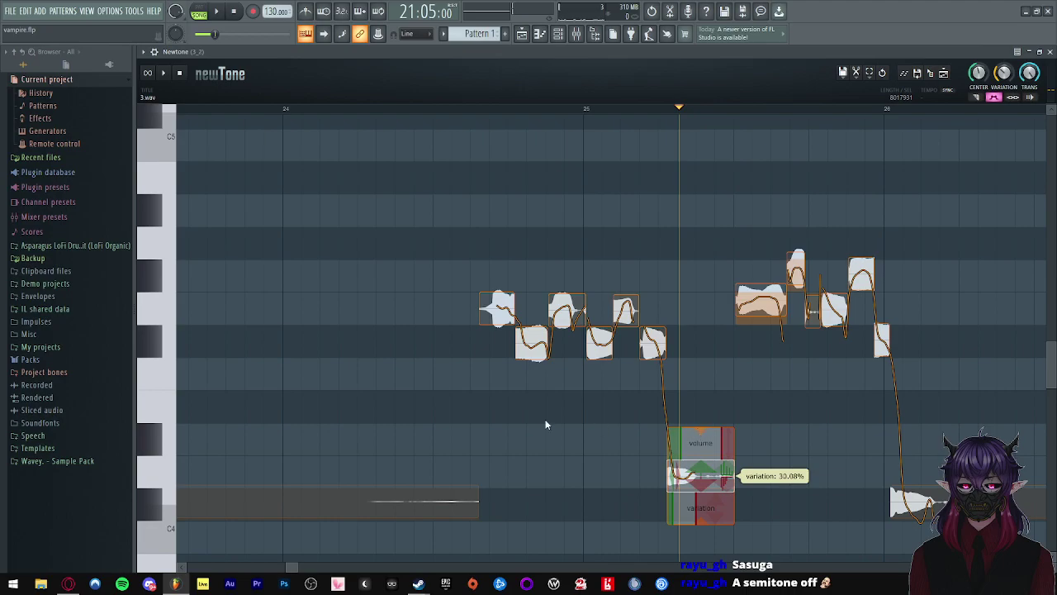
- Lower the end notes just after bar 22 and just before bar 23 from E-4 to D-4
{"action": "scroll", "coordinate": [463, 367], "scroll_direction": "down", "scroll_amount": 4}
{"action": "left_click_drag", "start_coordinate": [253, 399], "coordinate": [256, 465]}
{"action": "scroll", "coordinate": [258, 463], "scroll_direction": "down", "scroll_amount": 1}
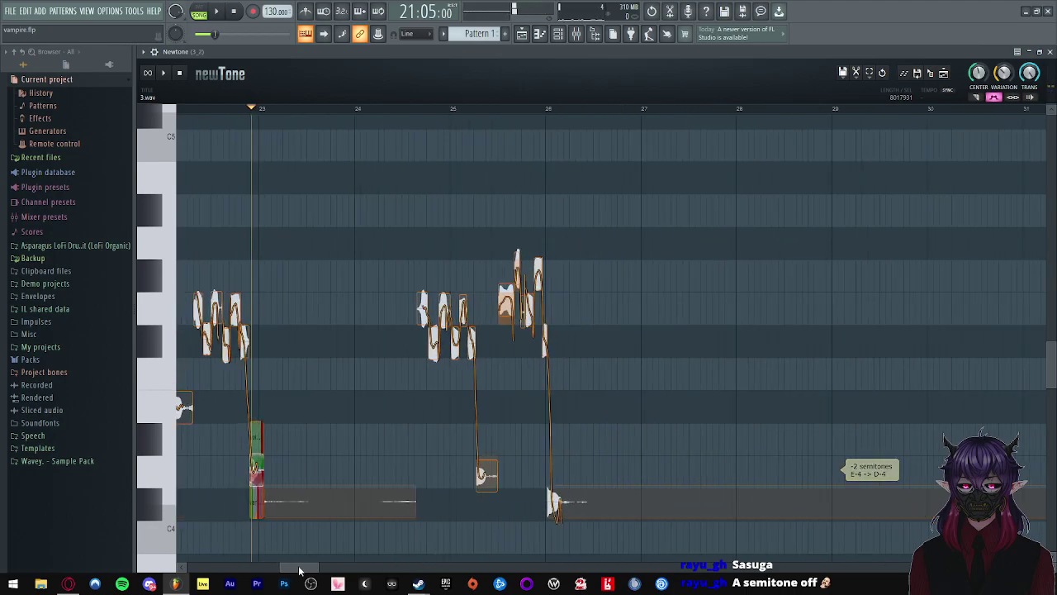
{"action": "left_click_drag", "start_coordinate": [301, 570], "coordinate": [291, 570]}
{"action": "left_click_drag", "start_coordinate": [387, 408], "coordinate": [389, 480]}
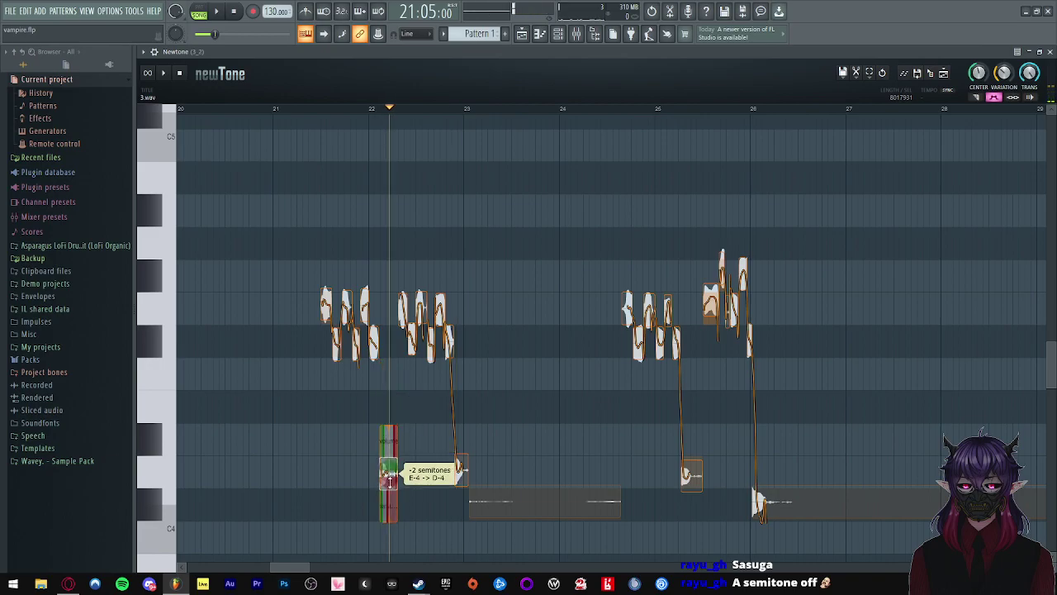
- Play back the phrases between bars 21 and 23 to check the pitch of their end notes
{"action": "key", "text": "space"}
{"action": "scroll", "coordinate": [322, 397], "scroll_direction": "up", "scroll_amount": 1}
{"action": "key", "text": "space"}
{"action": "left_click", "coordinate": [322, 362]}
{"action": "key", "text": "space"}
{"action": "scroll", "coordinate": [320, 366], "scroll_direction": "up", "scroll_amount": 1}
{"action": "scroll", "coordinate": [454, 385], "scroll_direction": "up", "scroll_amount": 1}
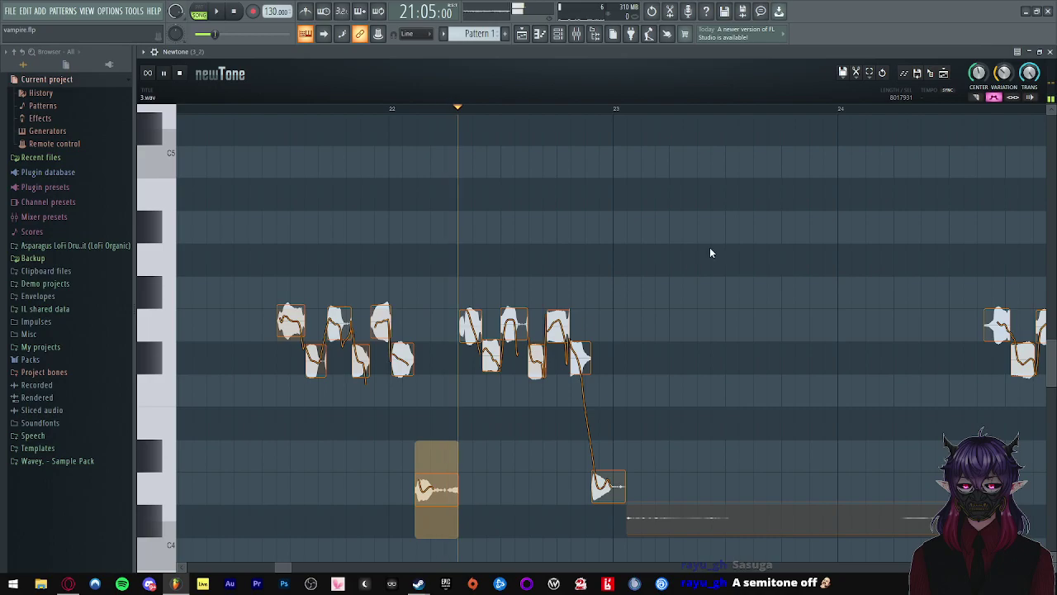
{"action": "scroll", "coordinate": [625, 388], "scroll_direction": "down", "scroll_amount": 2}
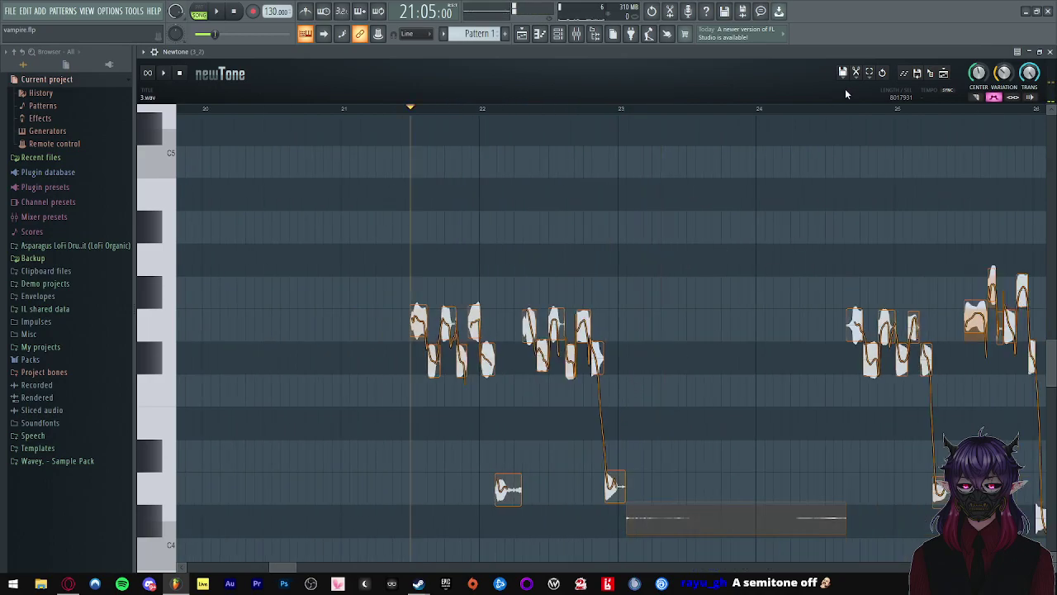
- Send the corrected 3.wav vocal to the playlist as an audio clip and put the Newtone window away
{"action": "left_click", "coordinate": [859, 74]}
{"action": "left_click", "coordinate": [900, 246]}
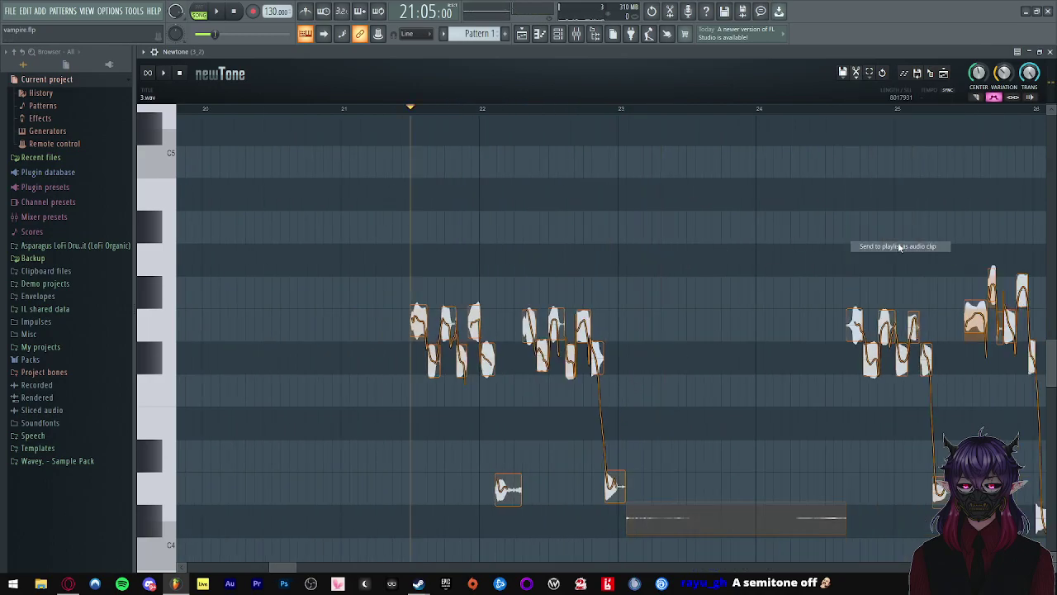
{"action": "left_click", "coordinate": [1031, 52]}
{"action": "key", "text": "F12"}
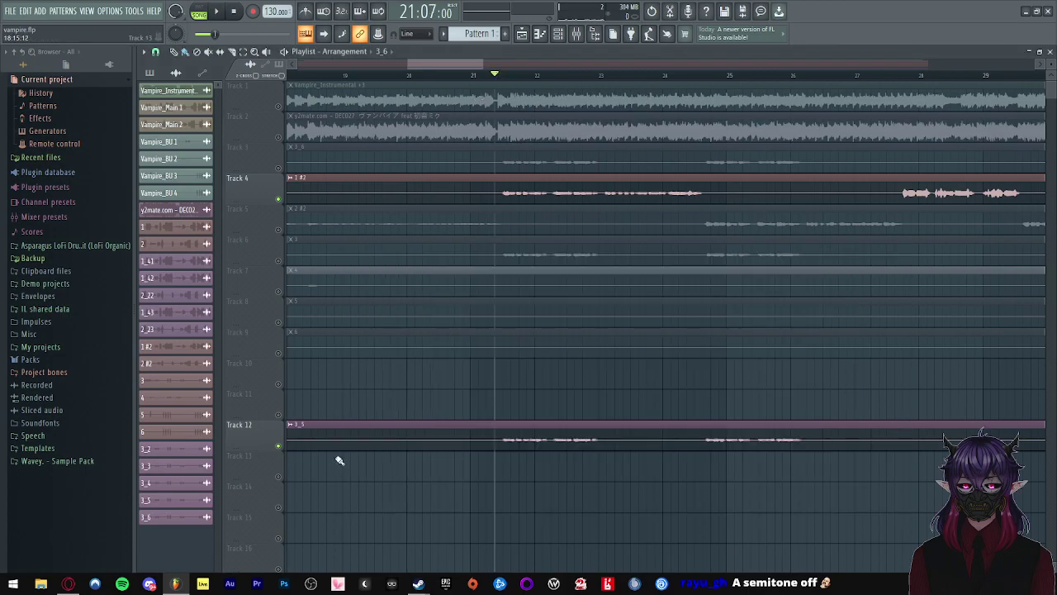
- Audition the new clip on Track 3 with Track 12 muted, and remove the old 3_5 clip from Track 12
{"action": "left_click", "coordinate": [280, 447]}
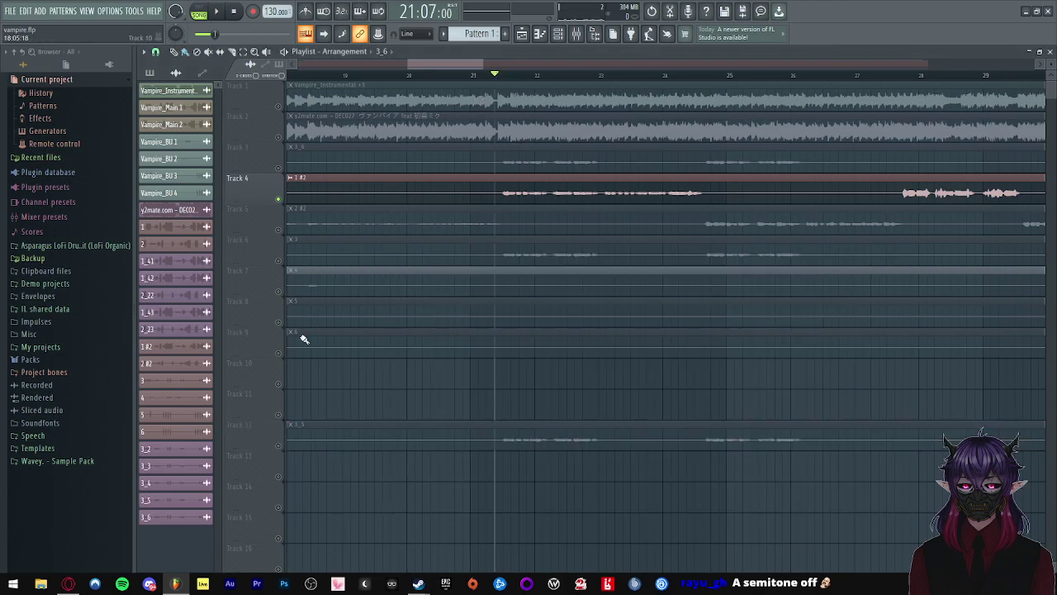
{"action": "left_click", "coordinate": [280, 168]}
{"action": "key", "text": "space"}
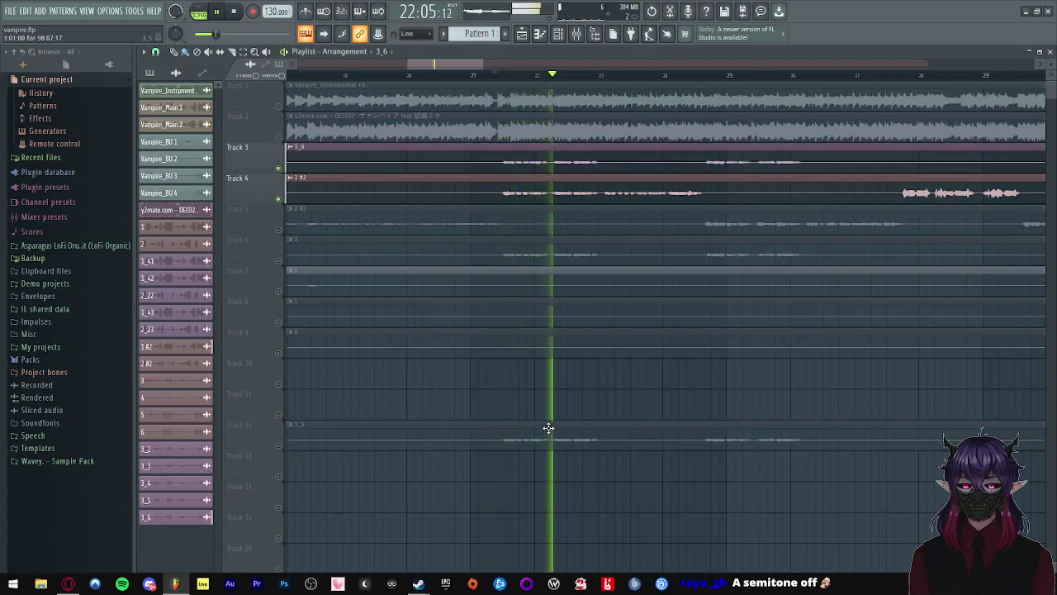
{"action": "key", "text": "space"}
- Unmute Track 2 and play the vocals on Tracks 3 and 4 against the full song from bar 21
{"action": "left_click", "coordinate": [280, 137]}
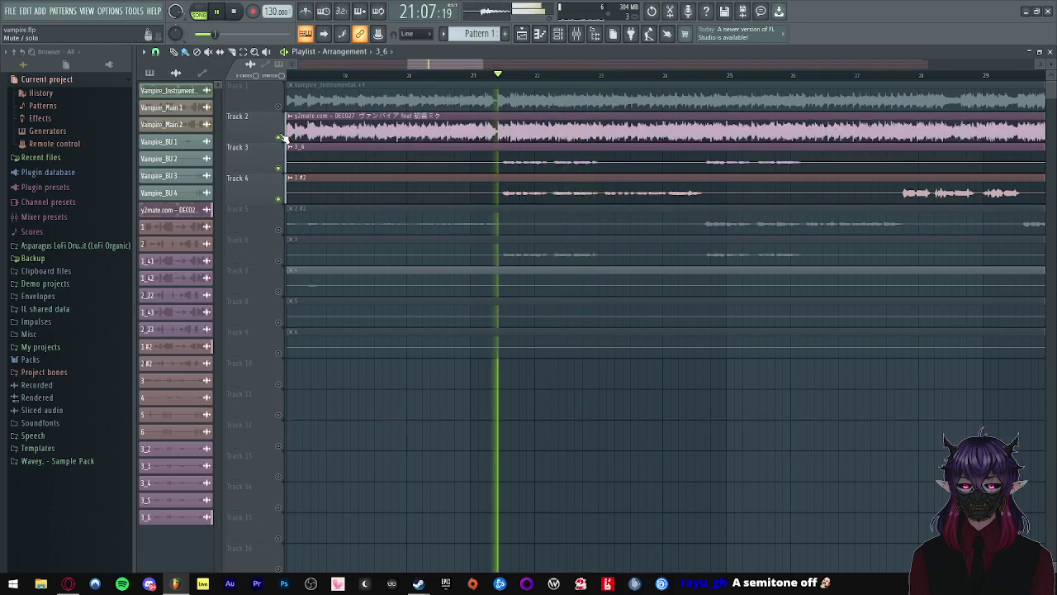
{"action": "scroll", "coordinate": [425, 171], "scroll_direction": "down", "scroll_amount": 2}
{"action": "scroll", "coordinate": [441, 171], "scroll_direction": "up", "scroll_amount": 2}
{"action": "scroll", "coordinate": [486, 174], "scroll_direction": "down", "scroll_amount": 1}
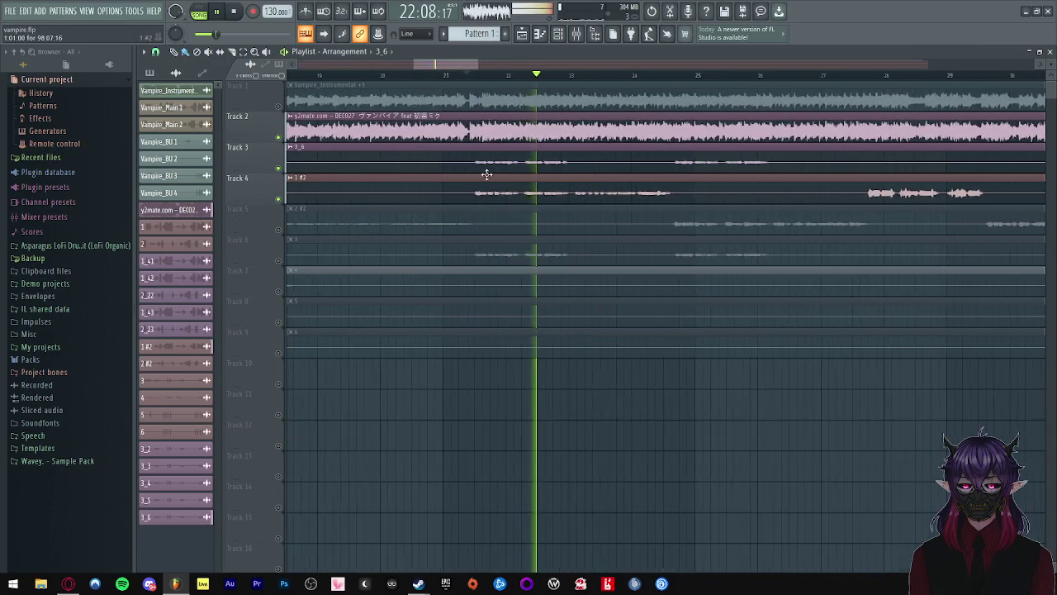
{"action": "key", "text": "space"}
{"action": "scroll", "coordinate": [537, 84], "scroll_direction": "up", "scroll_amount": 1}
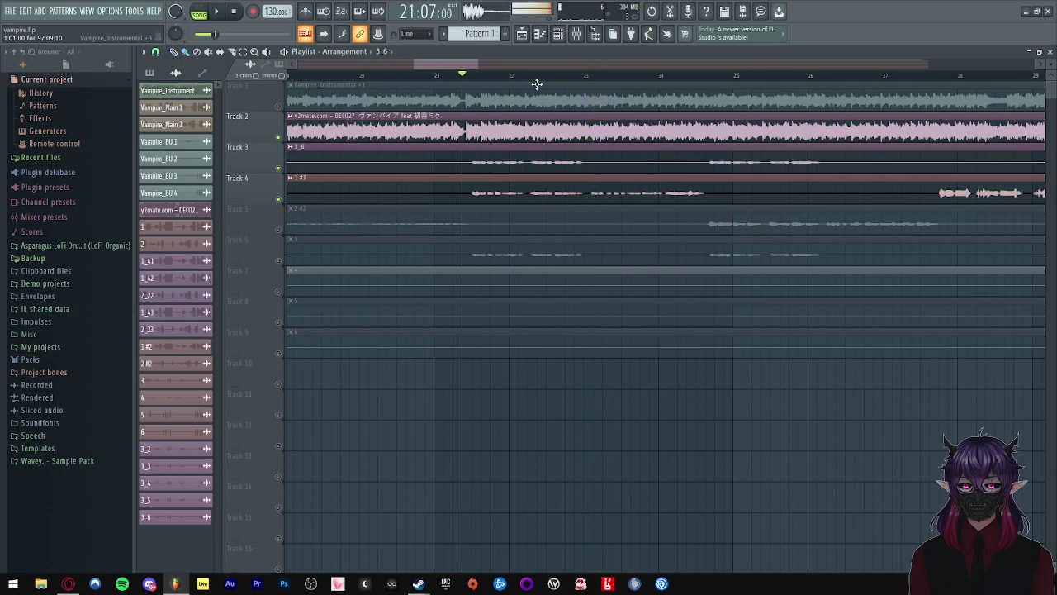
- Reopen the Newtone editor from the mixer and raise the low end notes just after bar 22 and before bar 23 to E-4
{"action": "left_click", "coordinate": [579, 32]}
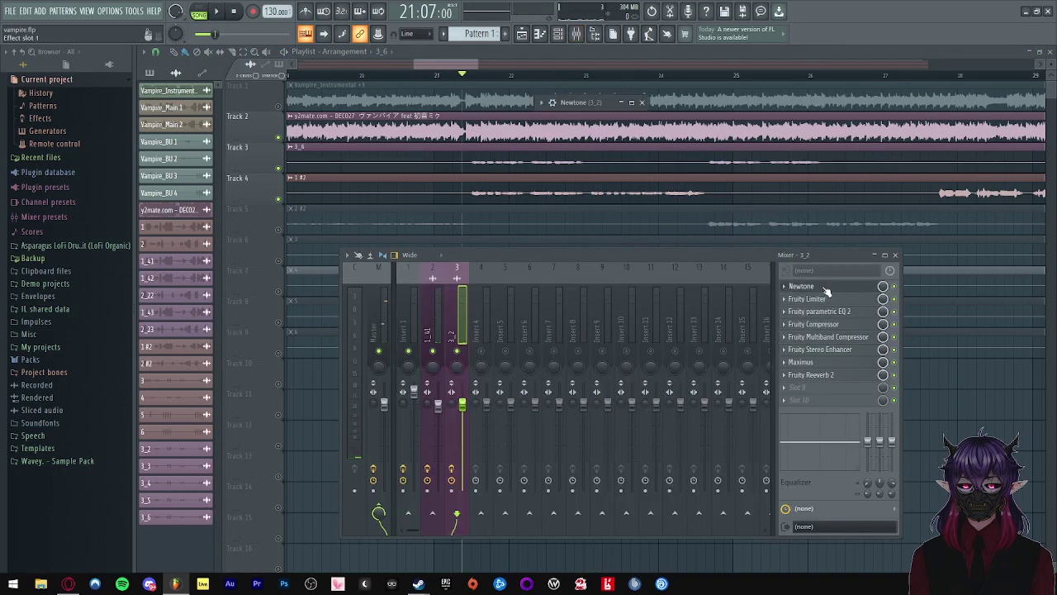
{"action": "left_click", "coordinate": [639, 102]}
{"action": "left_click_drag", "start_coordinate": [516, 483], "coordinate": [500, 423]}
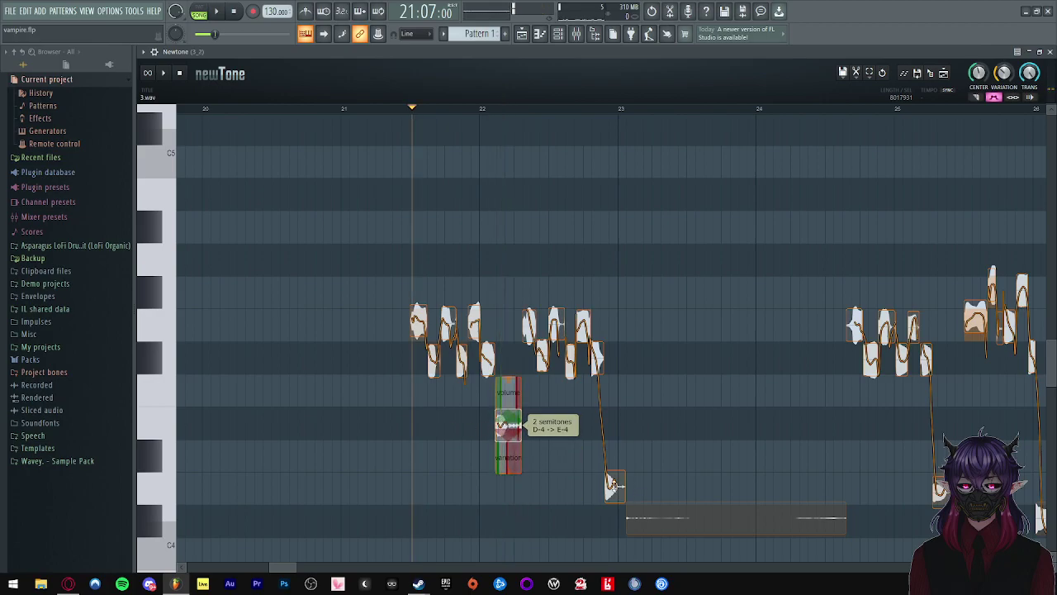
{"action": "left_click_drag", "start_coordinate": [614, 485], "coordinate": [612, 422]}
- Play back the corrected phrases and raise the low end note after bar 25 to E-4
{"action": "left_click", "coordinate": [375, 403]}
{"action": "scroll", "coordinate": [369, 386], "scroll_direction": "down", "scroll_amount": 3}
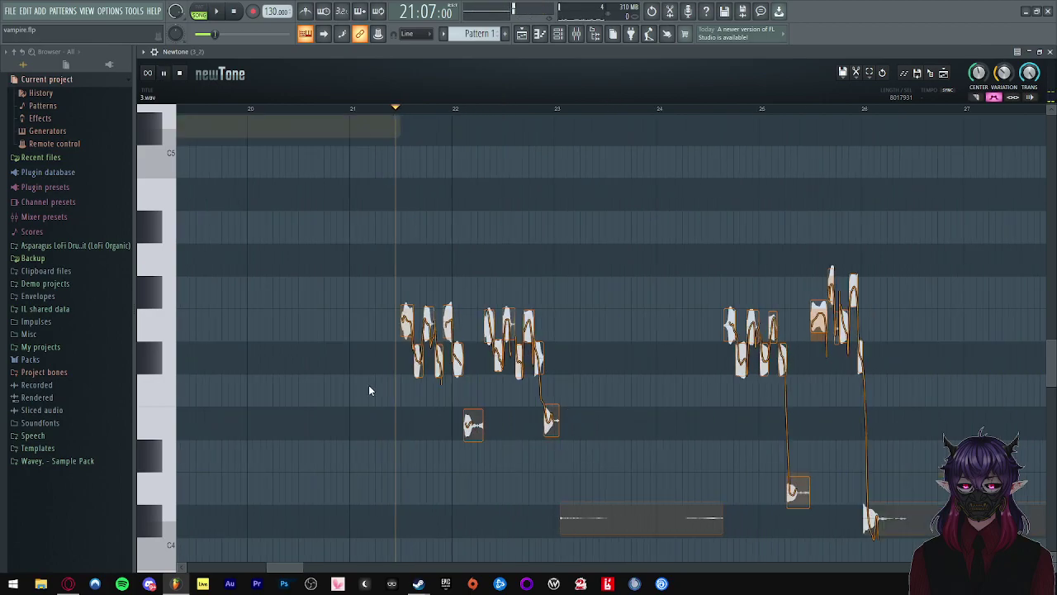
{"action": "scroll", "coordinate": [448, 371], "scroll_direction": "down", "scroll_amount": 1}
{"action": "scroll", "coordinate": [607, 388], "scroll_direction": "up", "scroll_amount": 5}
{"action": "left_click_drag", "start_coordinate": [611, 456], "coordinate": [613, 393]}
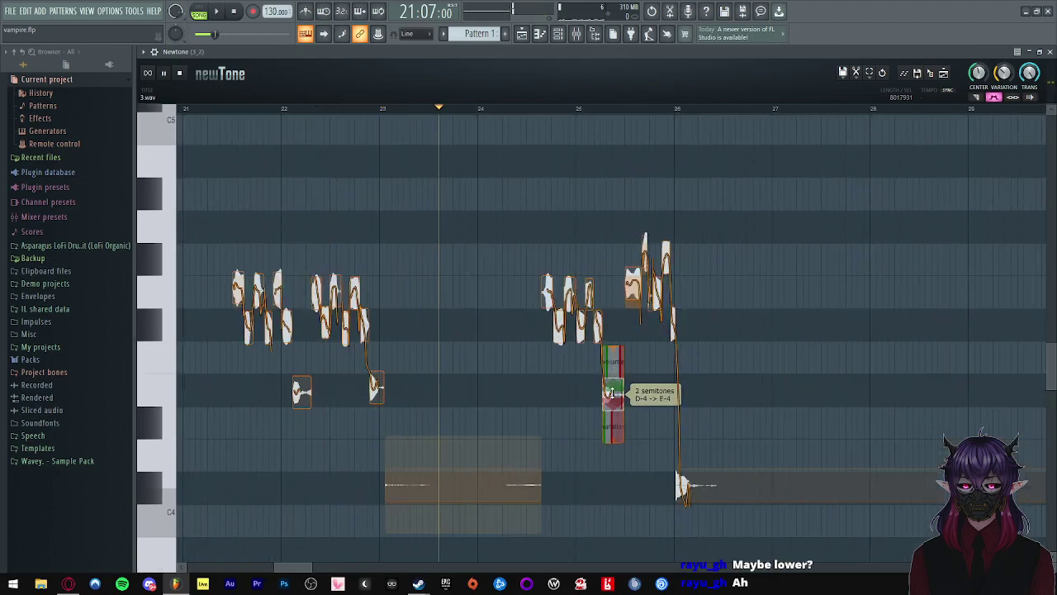
{"action": "scroll", "coordinate": [673, 370], "scroll_direction": "up", "scroll_amount": 3}
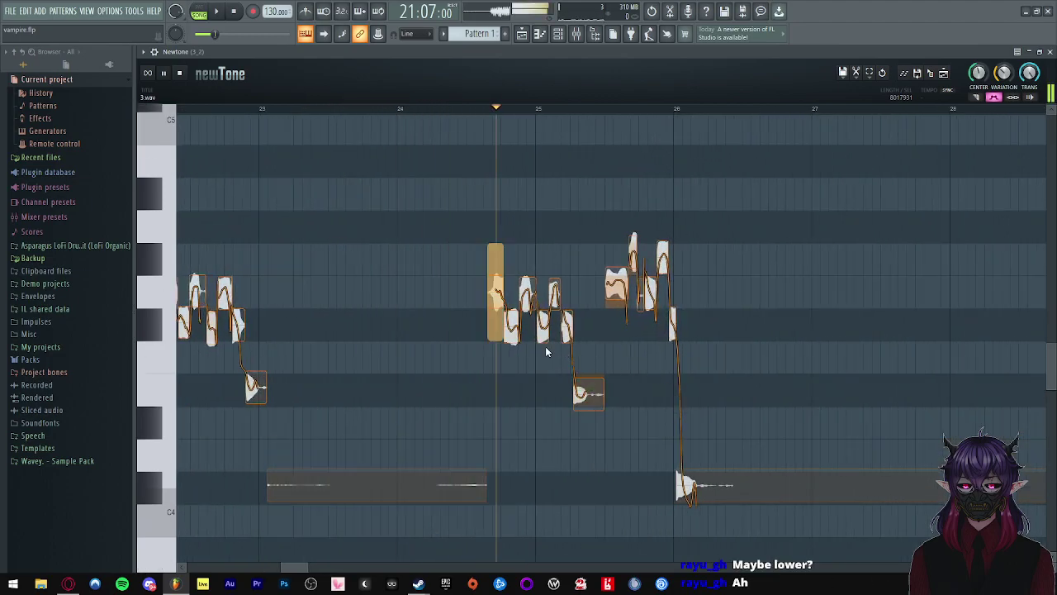
{"action": "scroll", "coordinate": [502, 333], "scroll_direction": "up", "scroll_amount": 2}
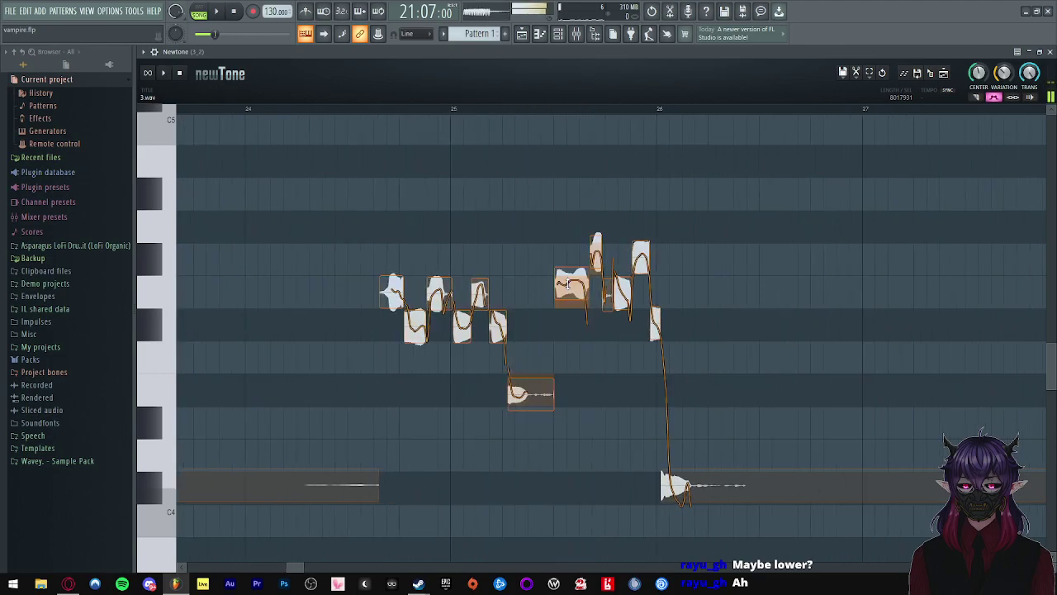
- Retune the phrase before bar 26, moving its long first note to G-4 and the second and penultimate notes to F#-4
{"action": "left_click_drag", "start_coordinate": [566, 315], "coordinate": [565, 285]}
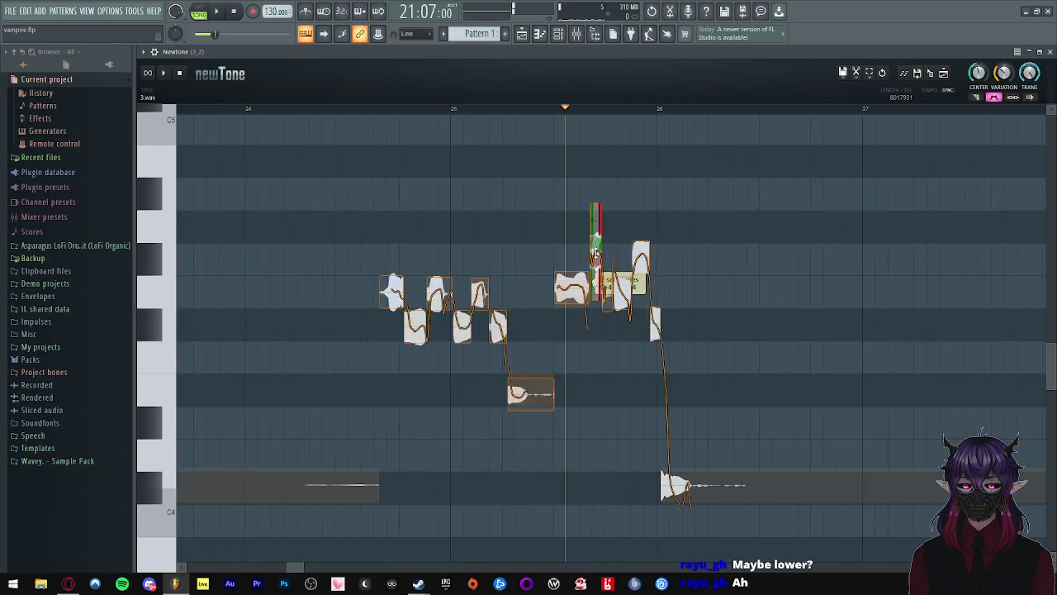
{"action": "left_click_drag", "start_coordinate": [594, 252], "coordinate": [594, 309]}
{"action": "right_click", "coordinate": [518, 296]}
{"action": "scroll", "coordinate": [602, 338], "scroll_direction": "up", "scroll_amount": 3}
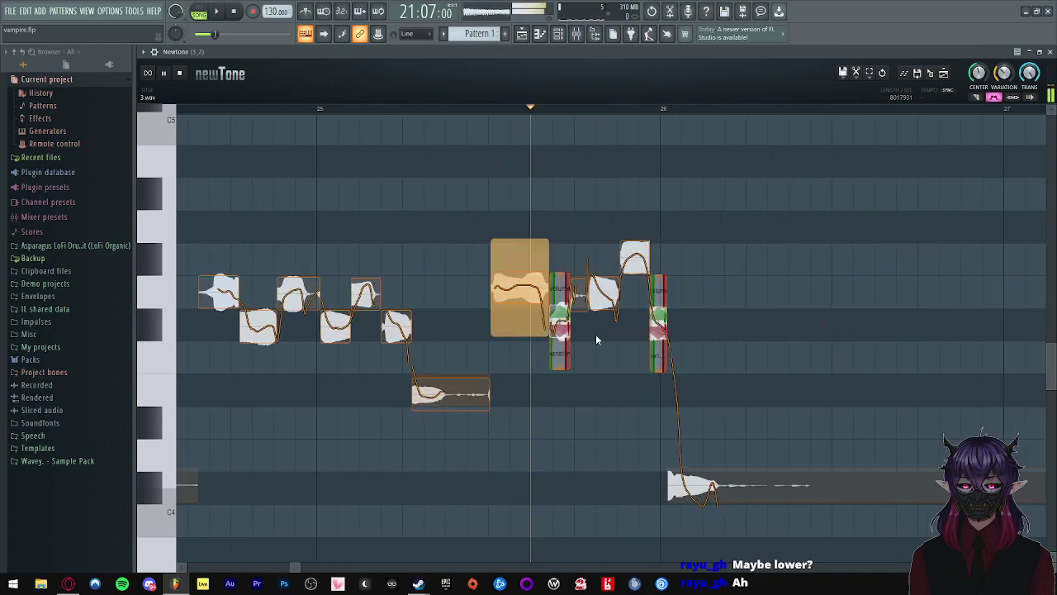
{"action": "left_click_drag", "start_coordinate": [606, 301], "coordinate": [605, 324]}
{"action": "left_click_drag", "start_coordinate": [644, 263], "coordinate": [612, 294]}
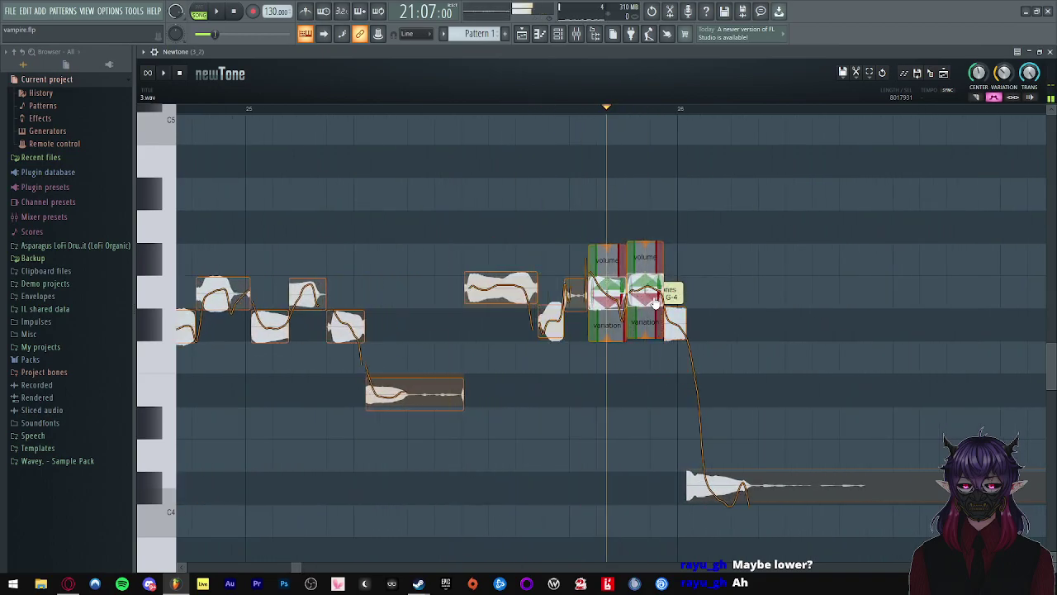
- Split the long note before bar 26, lower its second part to F#-4, and alternate the phrase's following main notes between G-4 and F#-4
{"action": "left_click", "coordinate": [414, 270]}
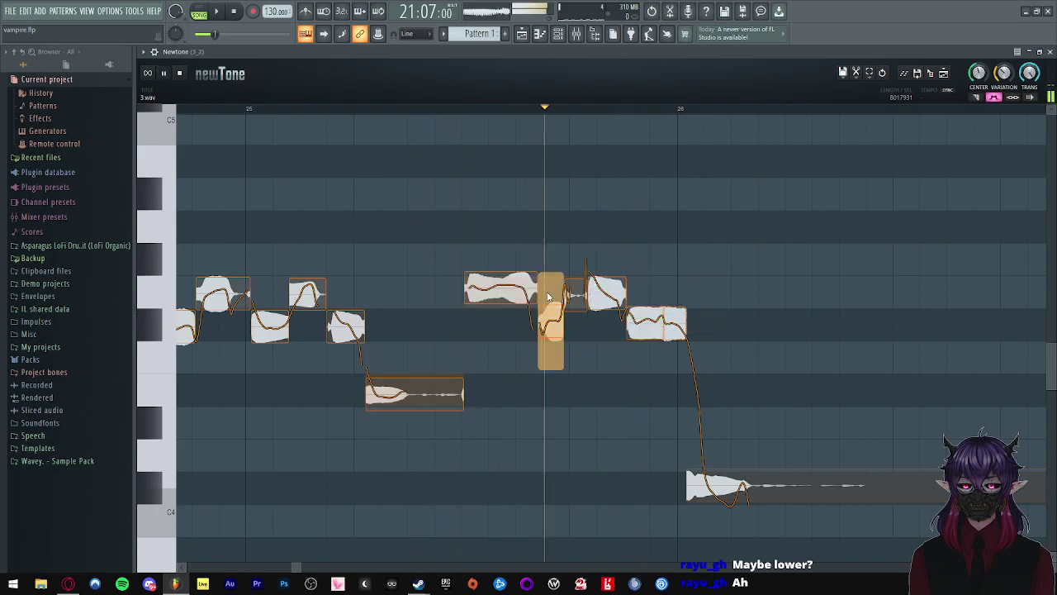
{"action": "key", "text": "space"}
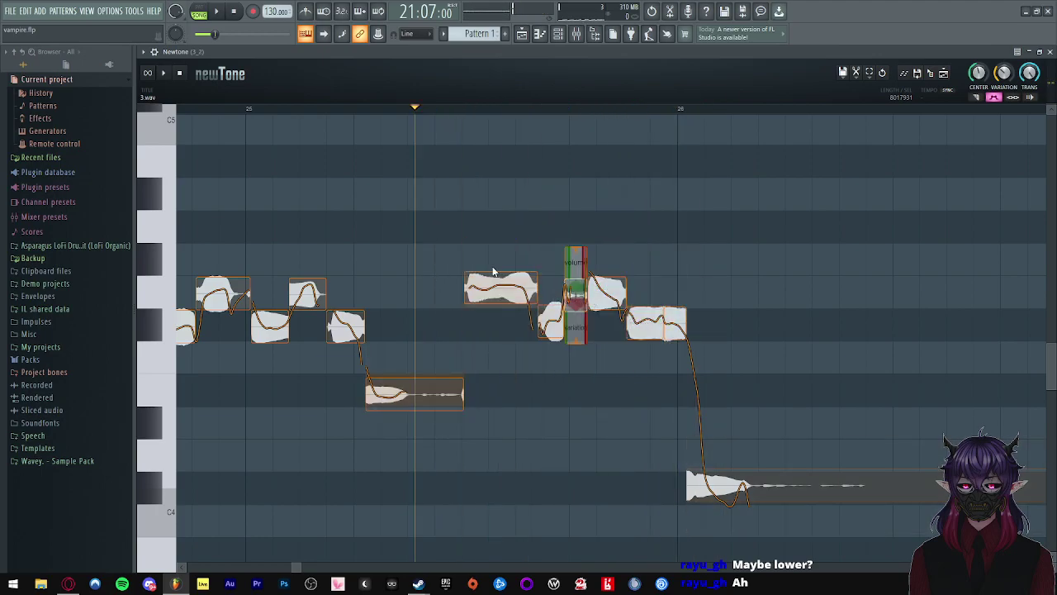
{"action": "key", "text": "space"}
{"action": "key", "text": "space"}
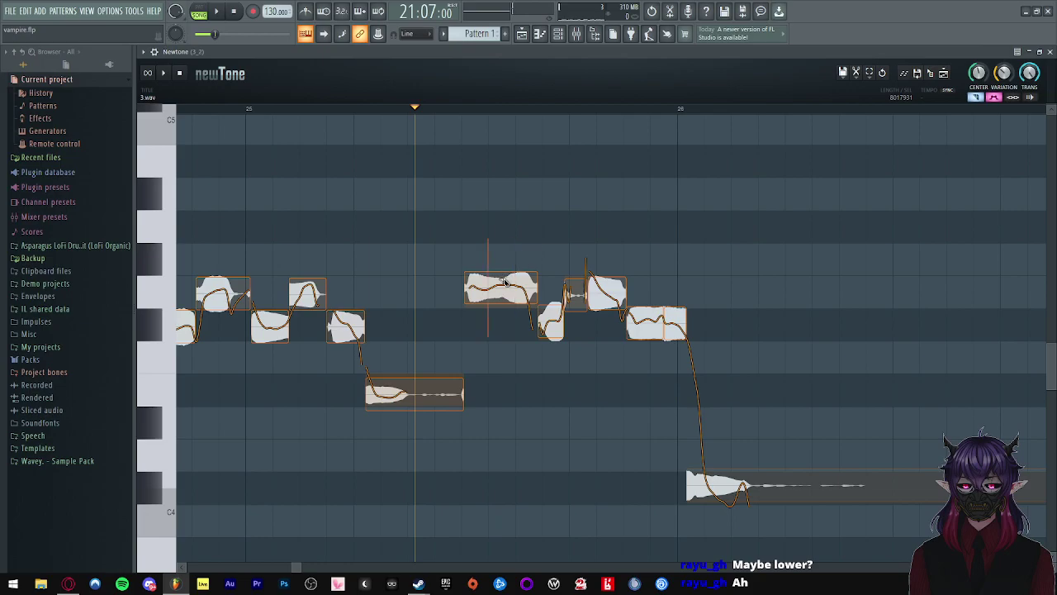
{"action": "key", "text": "space"}
{"action": "left_click_drag", "start_coordinate": [518, 279], "coordinate": [661, 285]}
{"action": "key", "text": "space"}
{"action": "left_click", "coordinate": [435, 279]}
{"action": "key", "text": "space"}
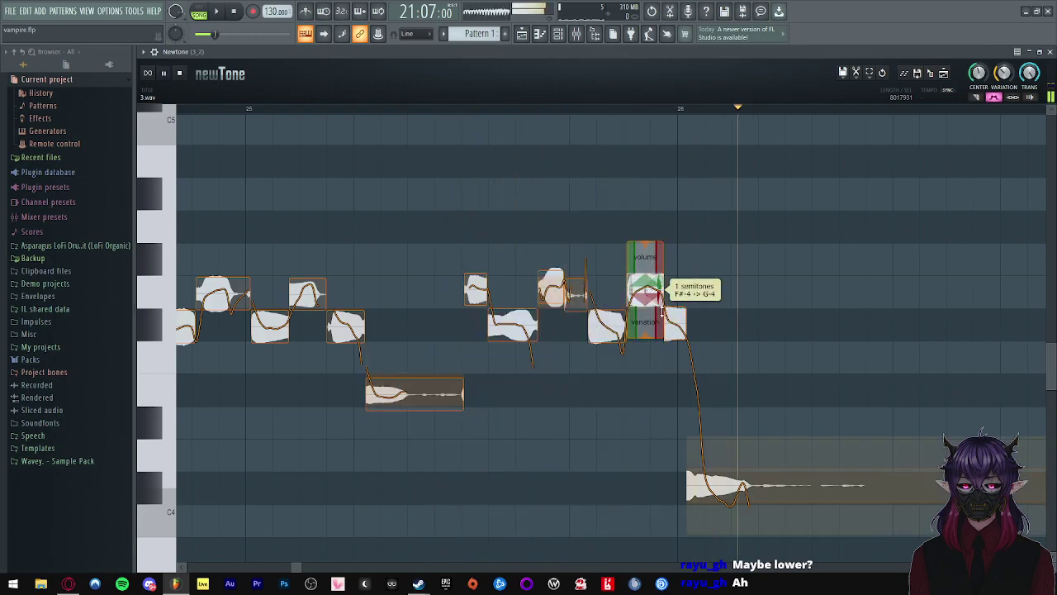
{"action": "key", "text": "space"}
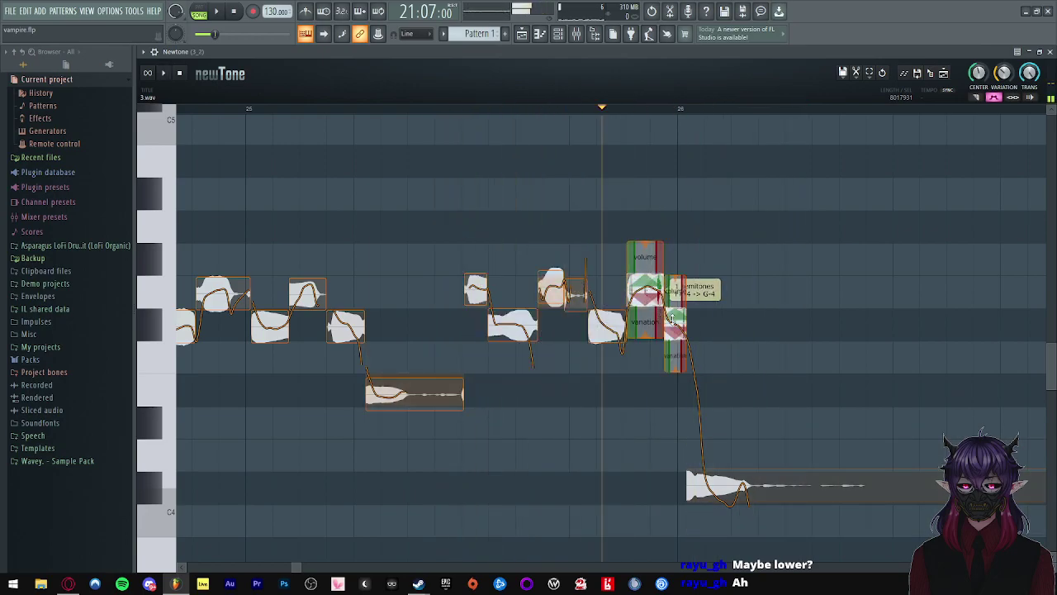
- Slice the low end note just after bar 26 off its silent tail and raise it to E-4
{"action": "left_click", "coordinate": [978, 97]}
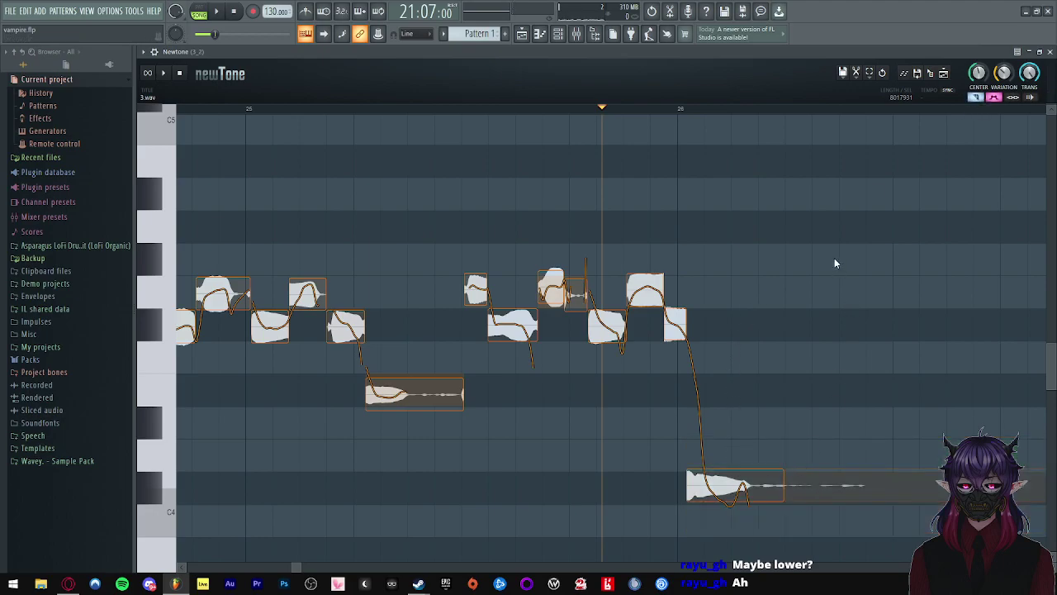
{"action": "scroll", "coordinate": [681, 284], "scroll_direction": "down", "scroll_amount": 3}
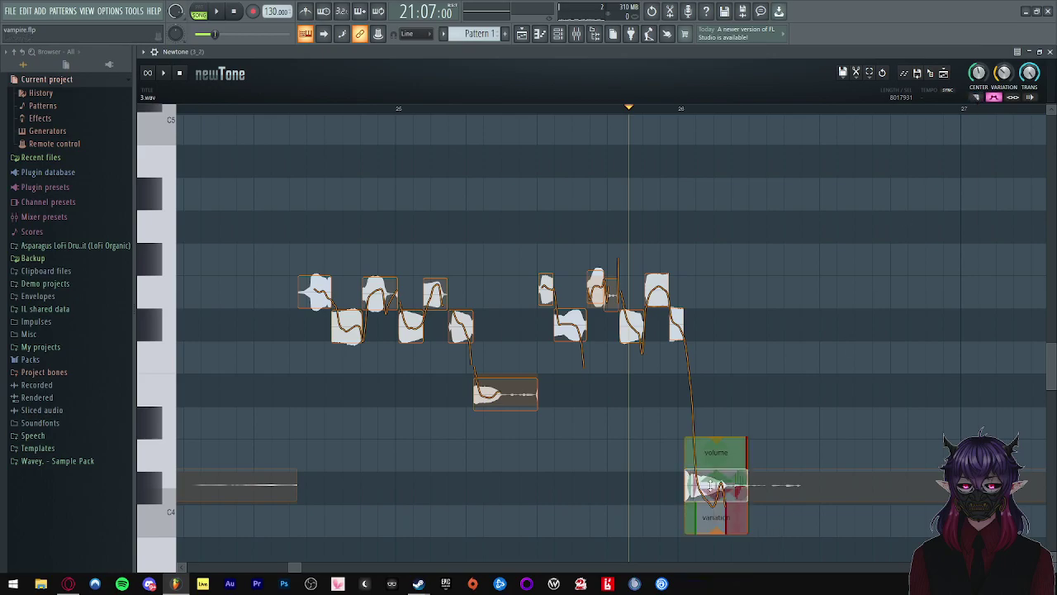
{"action": "left_click_drag", "start_coordinate": [709, 485], "coordinate": [708, 386]}
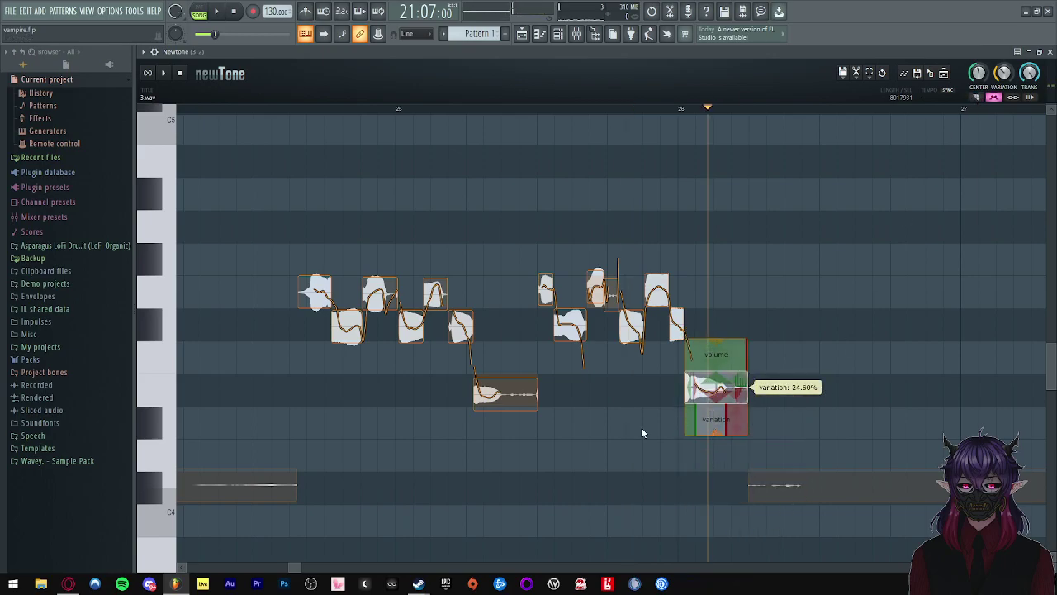
{"action": "scroll", "coordinate": [361, 382], "scroll_direction": "down", "scroll_amount": 6}
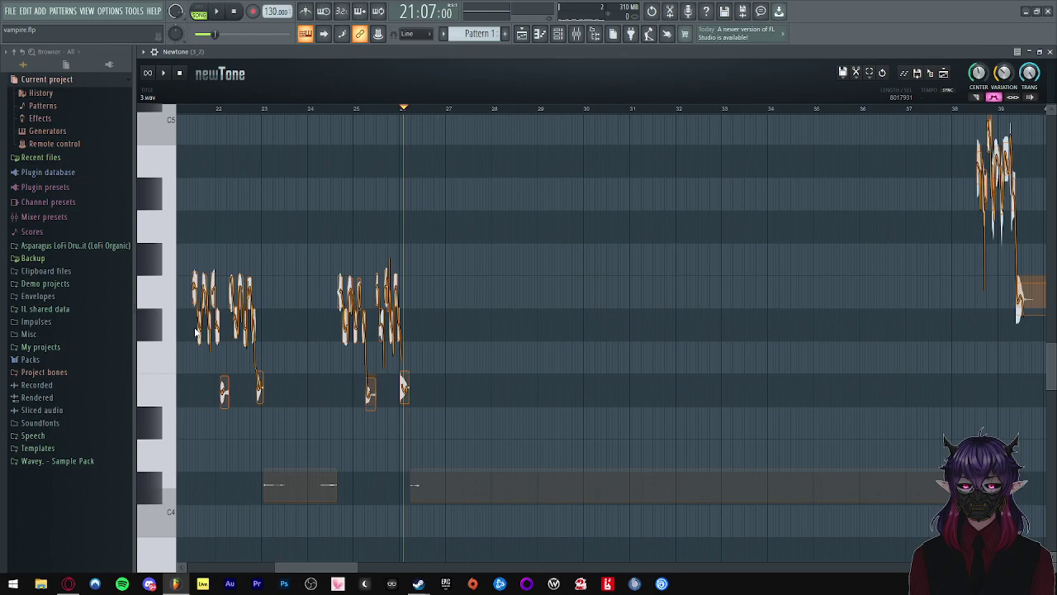
- Play back the retuned phrases between bars 21 and 26 in Newtone, checking both pairs of phrases
{"action": "key", "text": "space"}
{"action": "scroll", "coordinate": [192, 325], "scroll_direction": "up", "scroll_amount": 3}
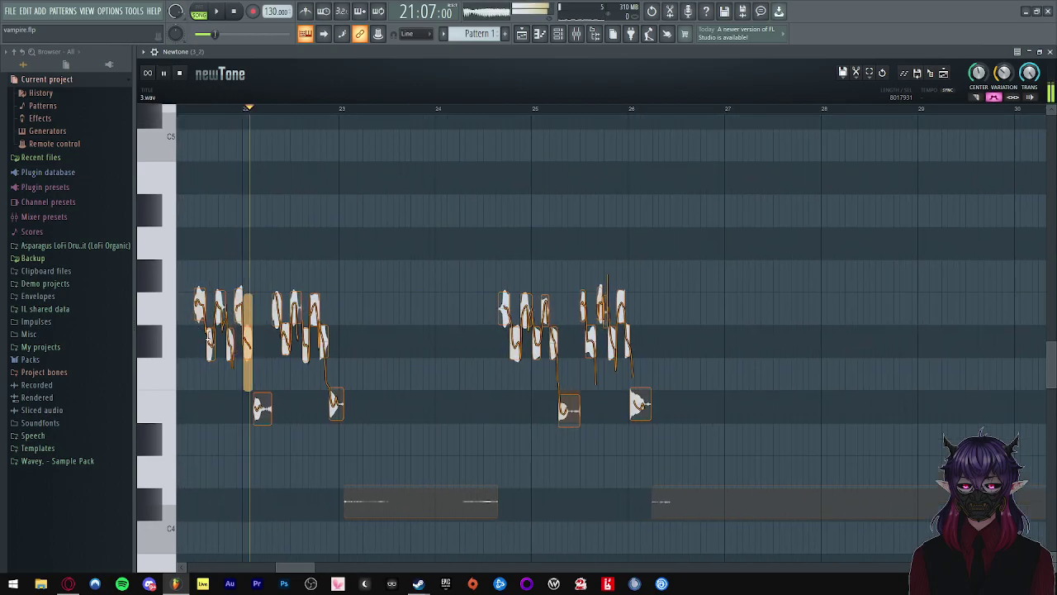
{"action": "scroll", "coordinate": [212, 339], "scroll_direction": "down", "scroll_amount": 1}
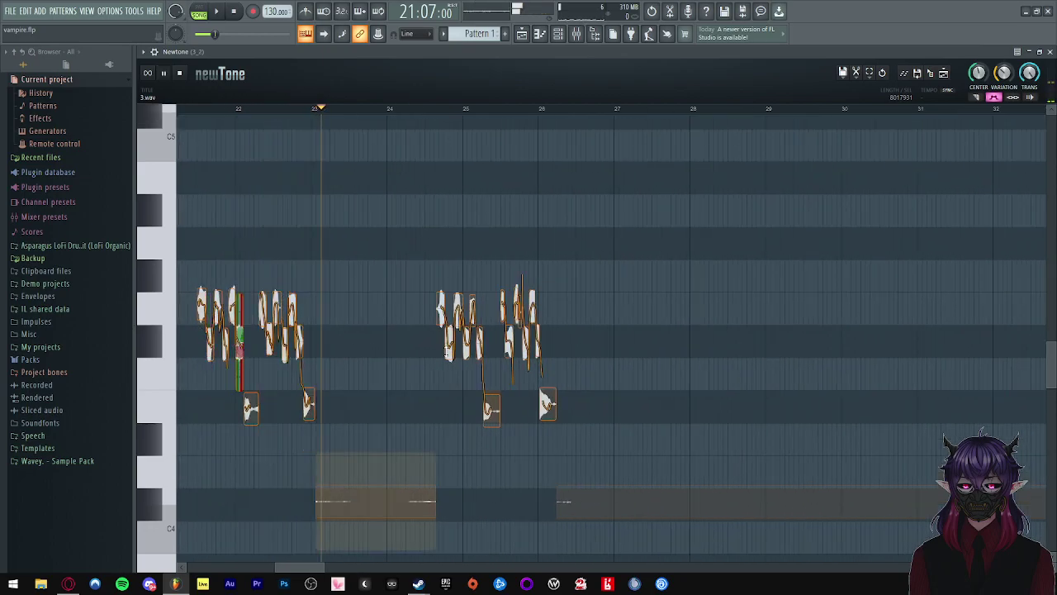
{"action": "key", "text": "space"}
{"action": "left_click", "coordinate": [429, 355]}
{"action": "key", "text": "space"}
{"action": "scroll", "coordinate": [368, 345], "scroll_direction": "down", "scroll_amount": 2}
{"action": "scroll", "coordinate": [417, 364], "scroll_direction": "up", "scroll_amount": 2}
{"action": "scroll", "coordinate": [498, 398], "scroll_direction": "down", "scroll_amount": 6}
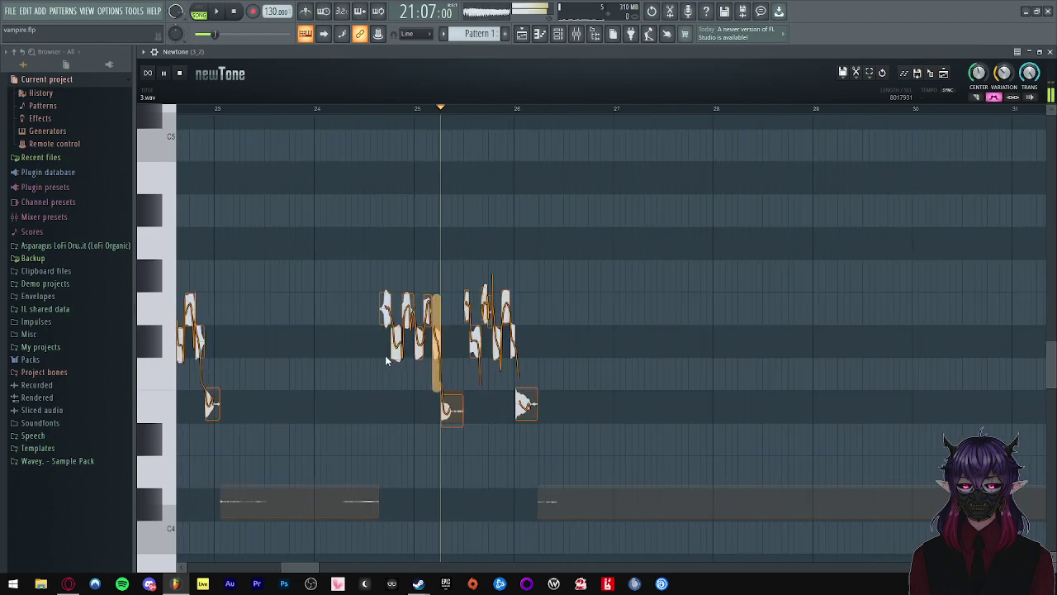
{"action": "scroll", "coordinate": [383, 353], "scroll_direction": "down", "scroll_amount": 1}
{"action": "scroll", "coordinate": [564, 372], "scroll_direction": "up", "scroll_amount": 2}
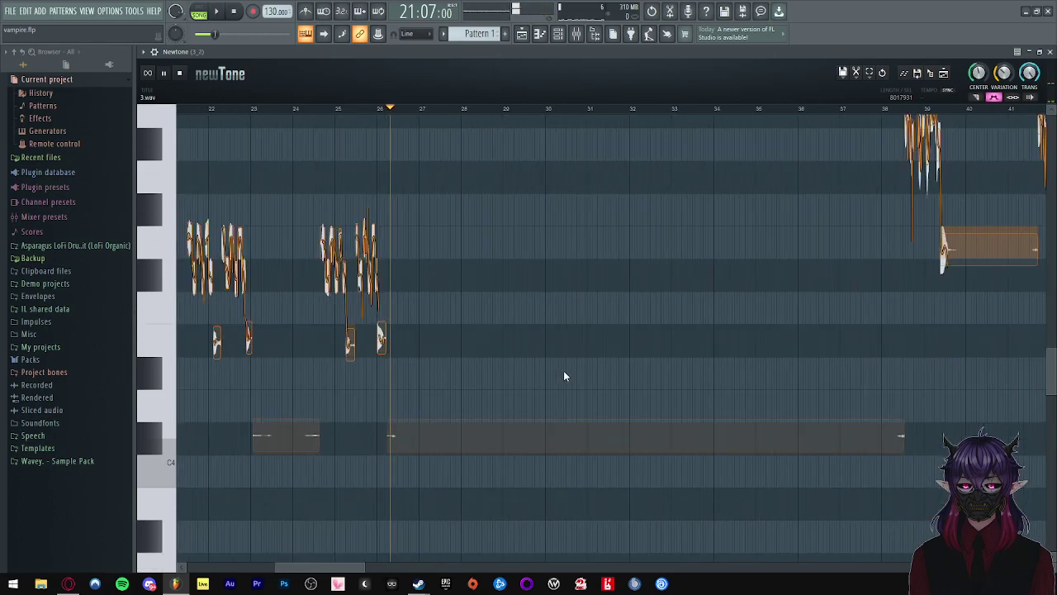
{"action": "scroll", "coordinate": [564, 372], "scroll_direction": "down", "scroll_amount": 3}
{"action": "key", "text": "space"}
- Send the retuned vocal from Newtone to the playlist as an audio clip and return to the arrangement
{"action": "left_click", "coordinate": [858, 72]}
{"action": "left_click", "coordinate": [894, 245]}
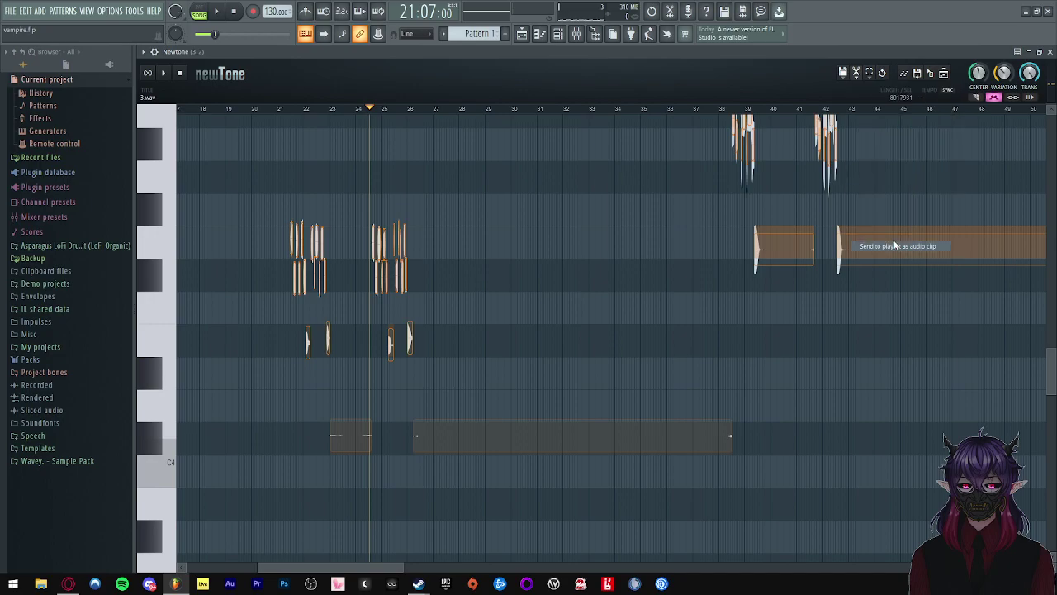
{"action": "left_click", "coordinate": [1030, 53]}
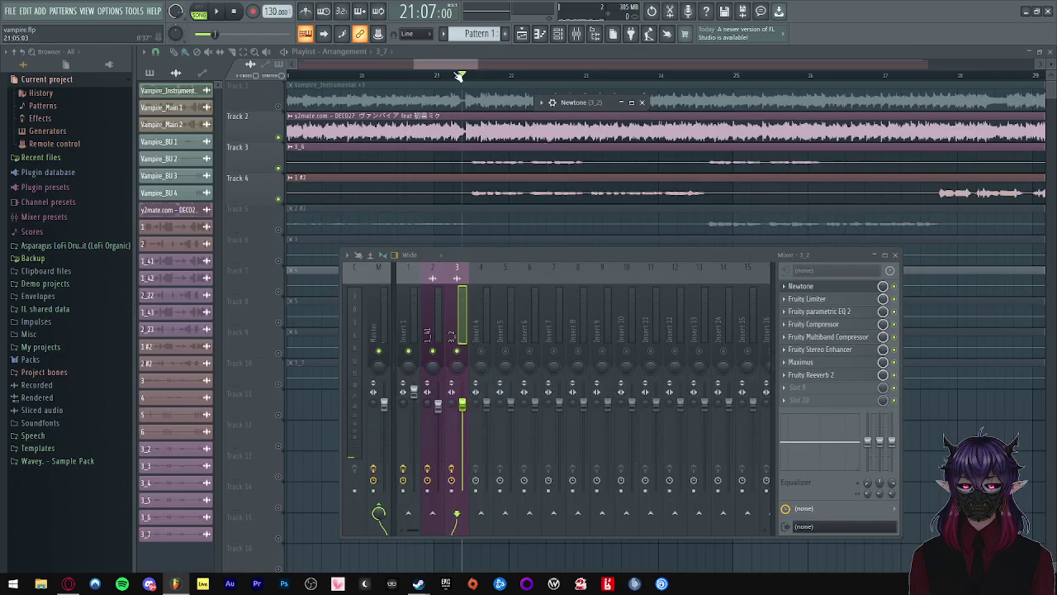
- Unmute Track 10, mute Track 3, and play the harmony with the song from just after bar 21
{"action": "left_click", "coordinate": [456, 74]}
{"action": "left_click", "coordinate": [280, 384]}
{"action": "key", "text": "space"}
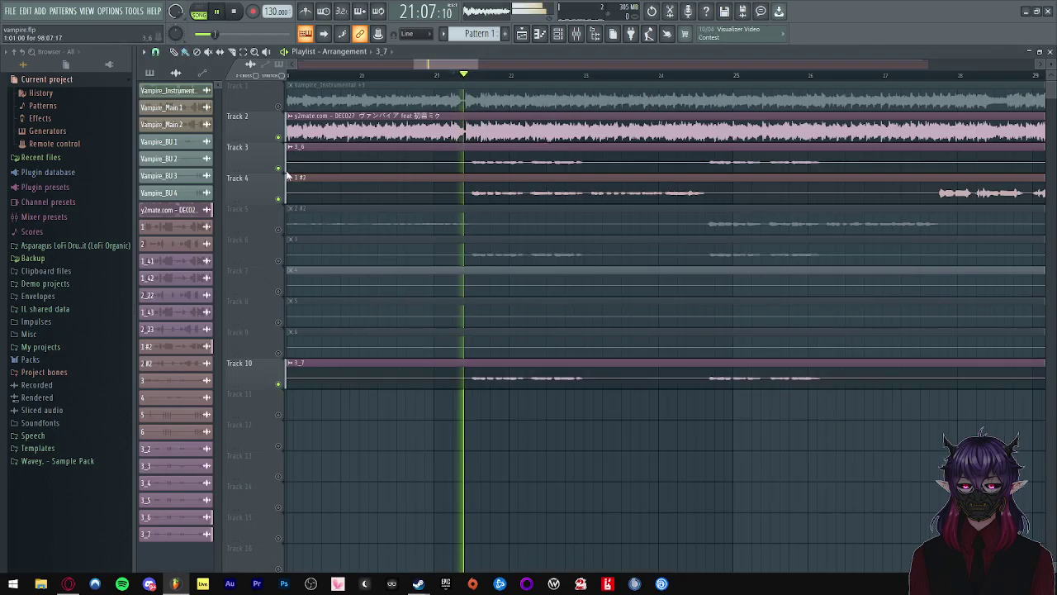
{"action": "left_click", "coordinate": [279, 168]}
{"action": "scroll", "coordinate": [375, 204], "scroll_direction": "down", "scroll_amount": 2}
{"action": "scroll", "coordinate": [376, 204], "scroll_direction": "up", "scroll_amount": 2}
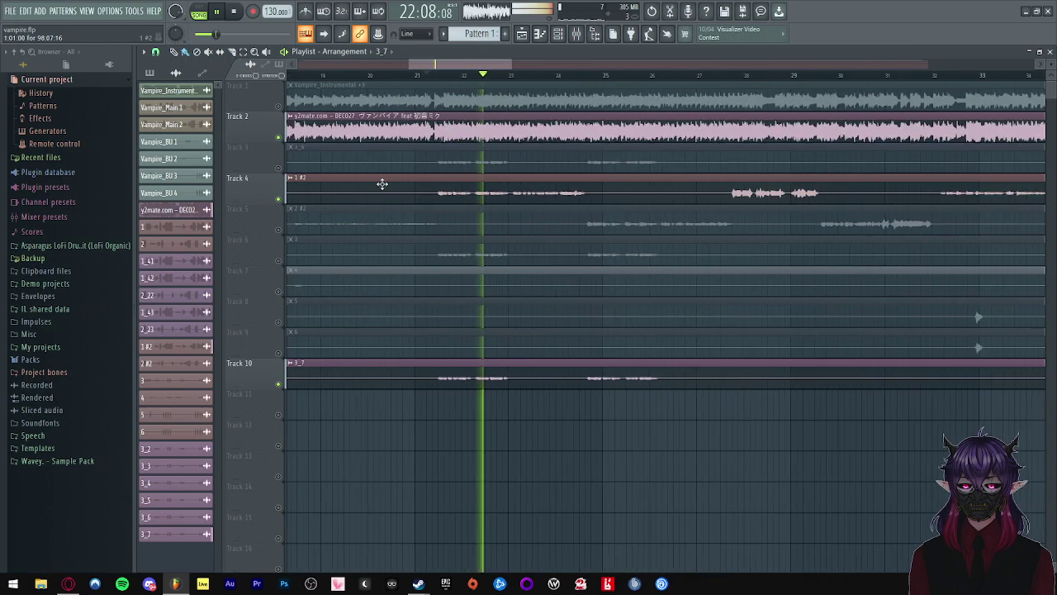
{"action": "key", "text": "space"}
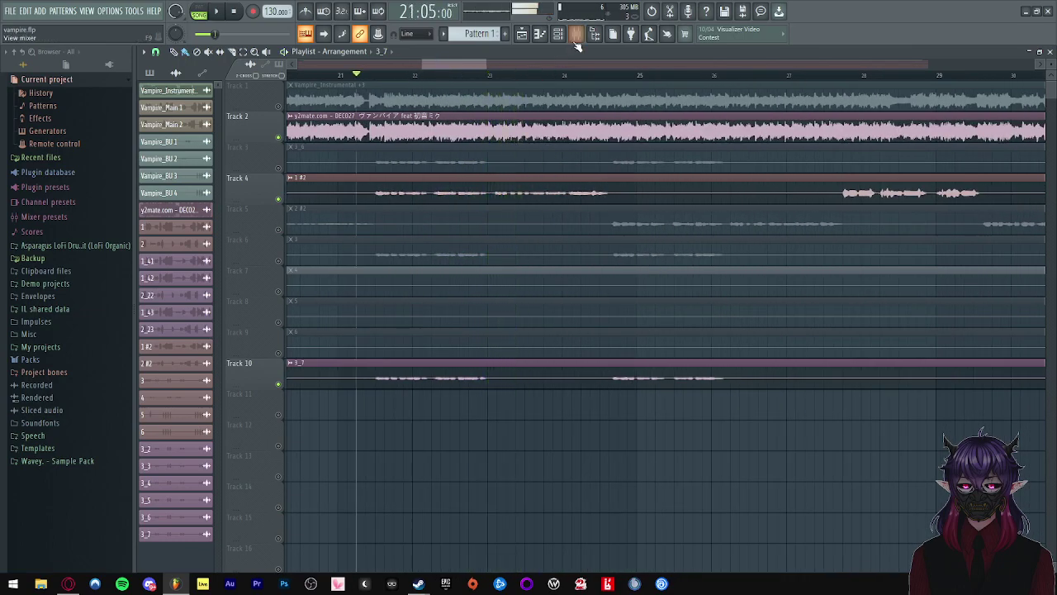
- Unmute Track 5 and play the harmony with both main vocals from bar 24, removing the old clip from Track 3
{"action": "scroll", "coordinate": [498, 152], "scroll_direction": "down", "scroll_amount": 2}
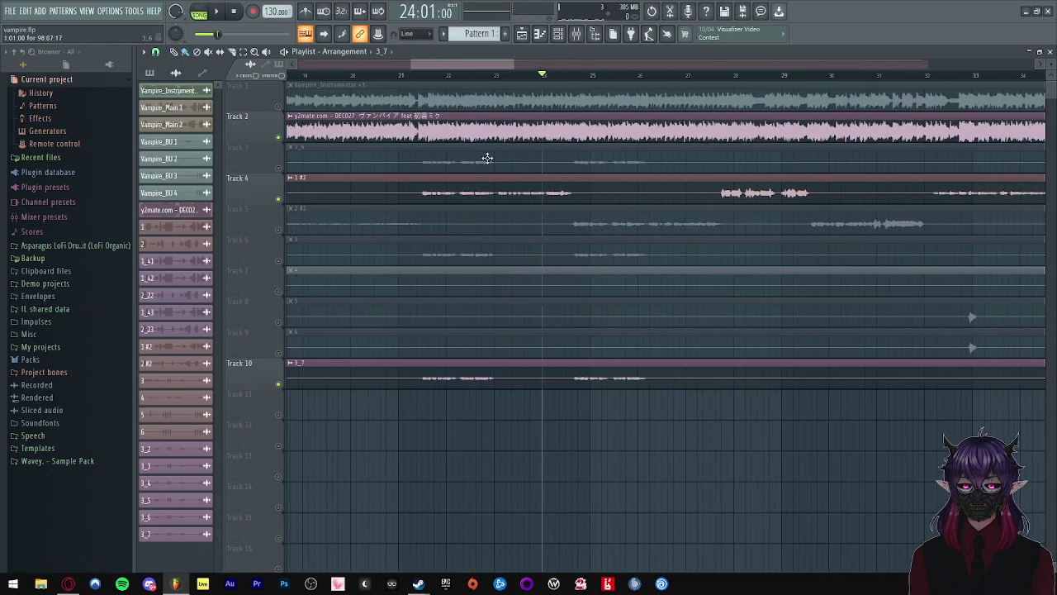
{"action": "left_click", "coordinate": [278, 230]}
{"action": "key", "text": "space"}
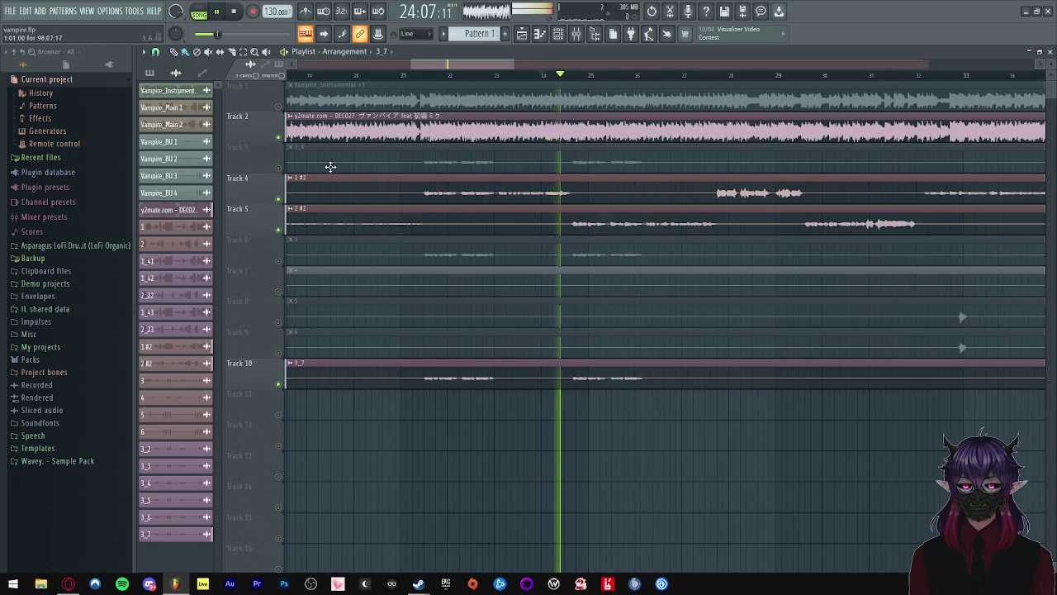
{"action": "scroll", "coordinate": [470, 225], "scroll_direction": "down", "scroll_amount": 2}
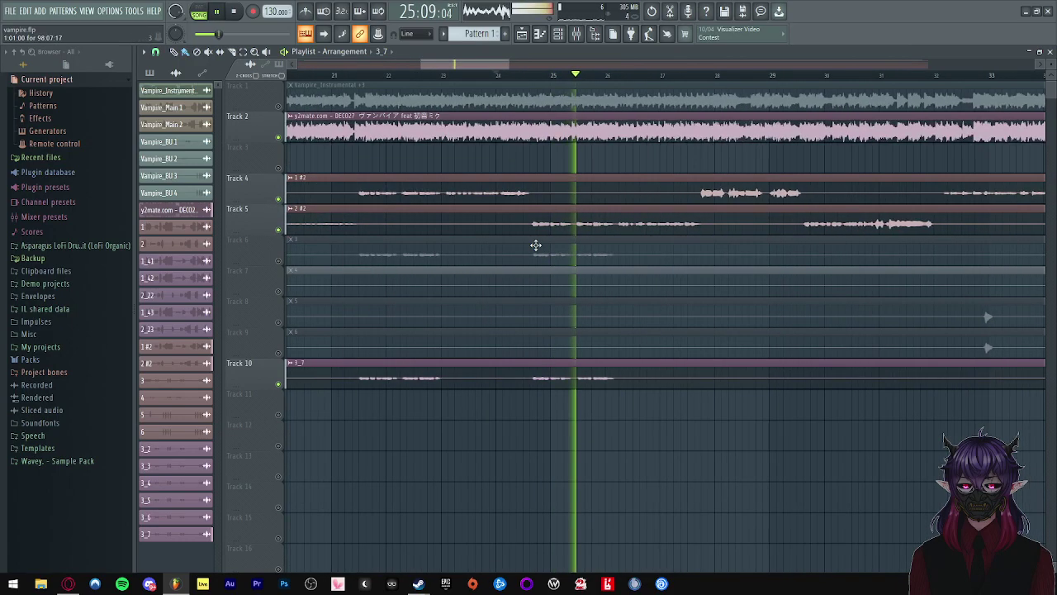
{"action": "scroll", "coordinate": [566, 248], "scroll_direction": "up", "scroll_amount": 2}
{"action": "scroll", "coordinate": [463, 255], "scroll_direction": "down", "scroll_amount": 2}
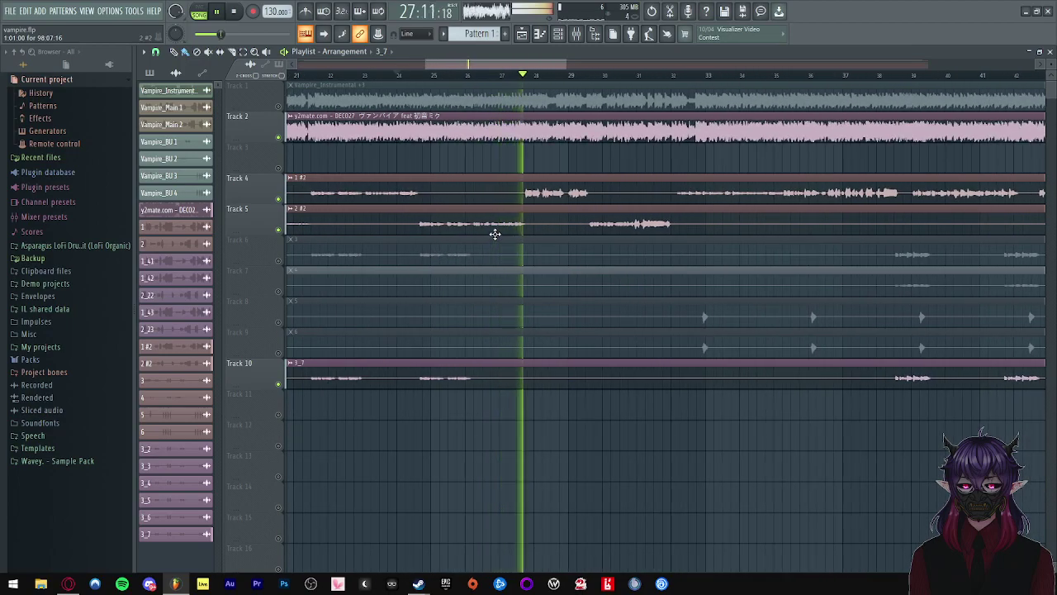
{"action": "scroll", "coordinate": [493, 234], "scroll_direction": "down", "scroll_amount": 2}
{"action": "key", "text": "space"}
- Reopen Newtone from the mixer and send the edited vocal to the playlist as an audio clip again
{"action": "left_click", "coordinate": [577, 37]}
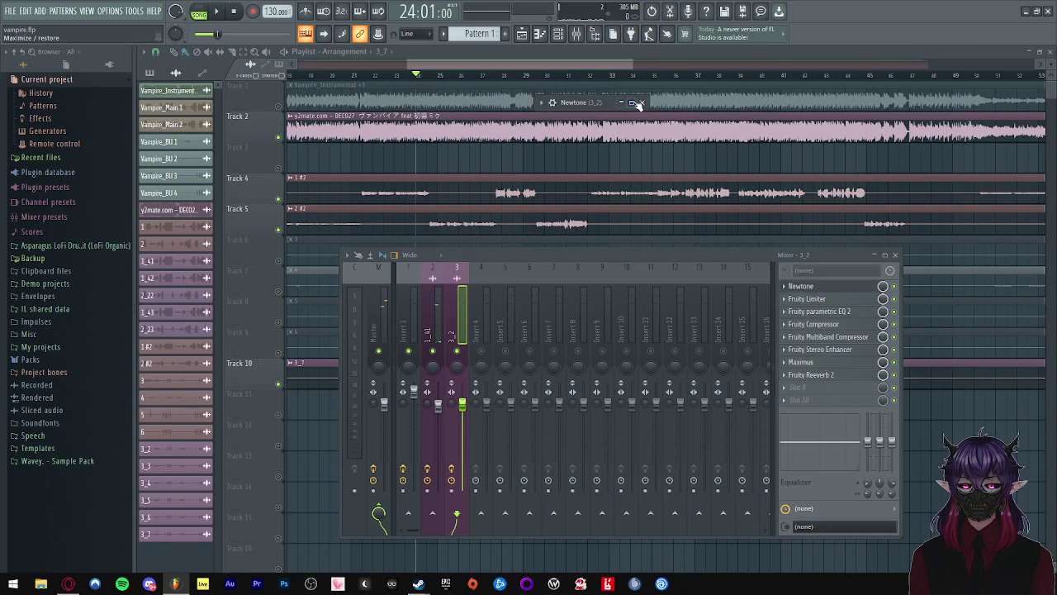
{"action": "left_click", "coordinate": [632, 103]}
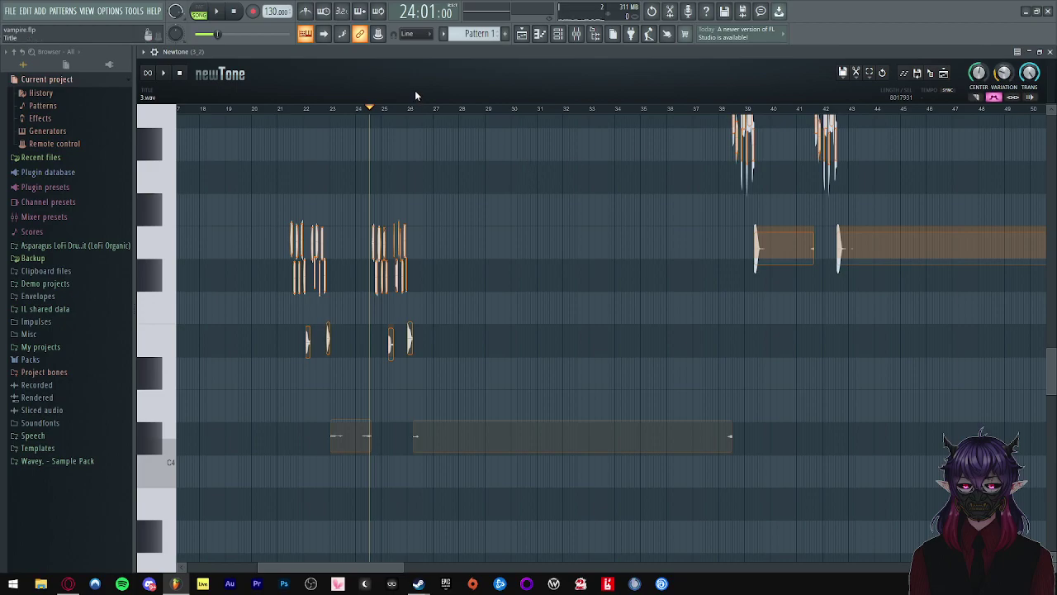
{"action": "left_click", "coordinate": [857, 75]}
{"action": "left_click", "coordinate": [904, 248]}
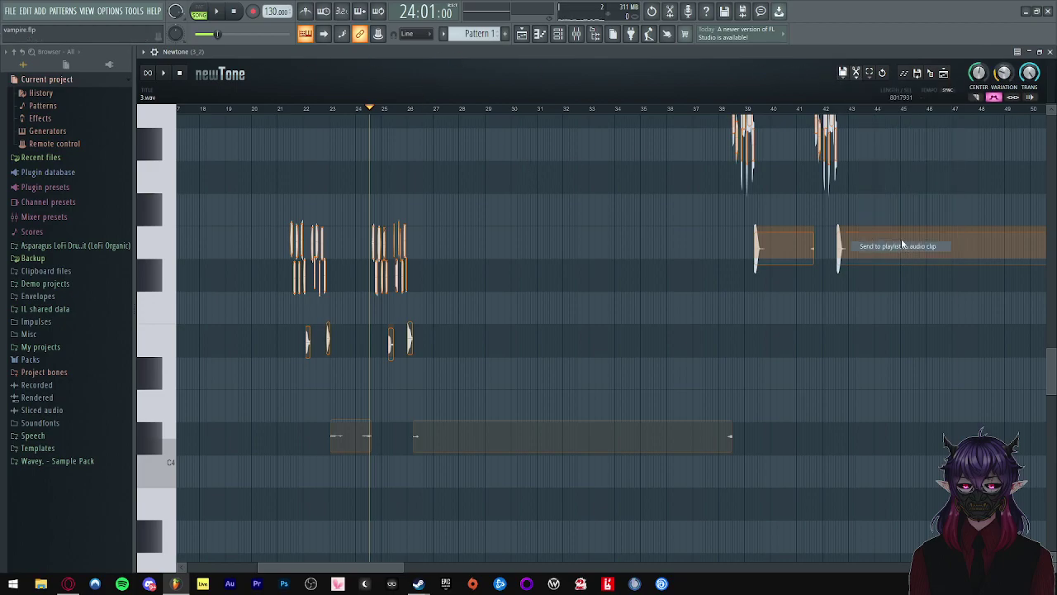
{"action": "left_click", "coordinate": [1030, 52]}
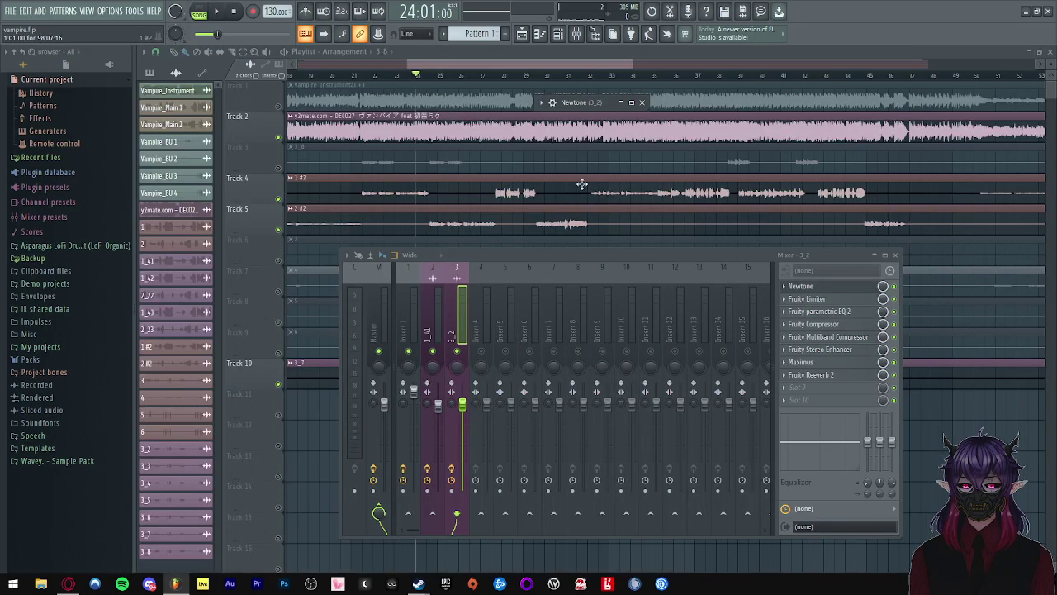
- Delete the superseded 3_7 clip from Track 10, keeping the new 3_8 clip on Track 3
{"action": "left_click", "coordinate": [417, 68]}
{"action": "right_click", "coordinate": [396, 163]}
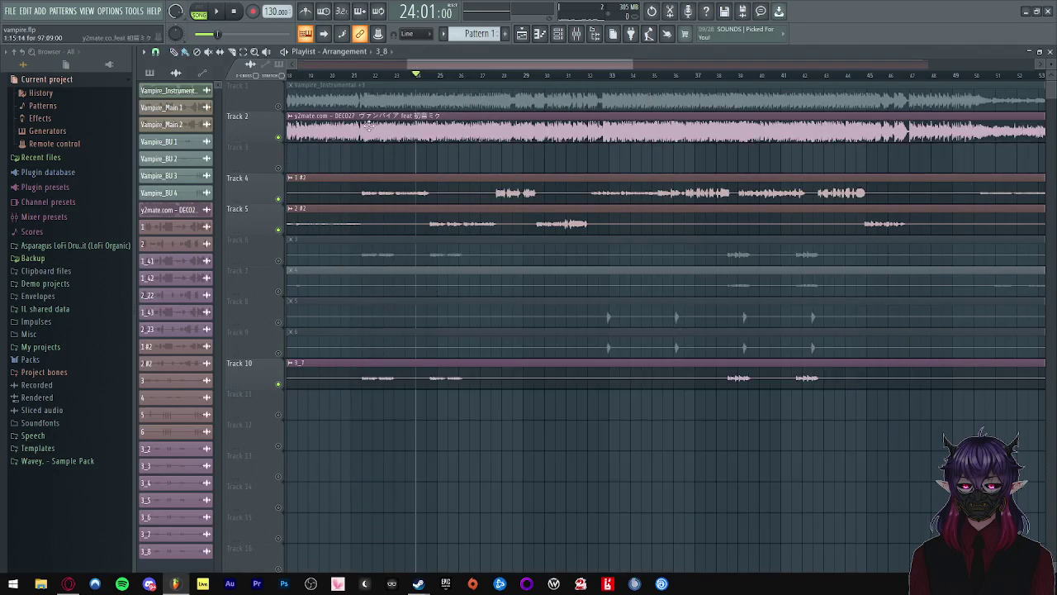
{"action": "right_click", "coordinate": [438, 371]}
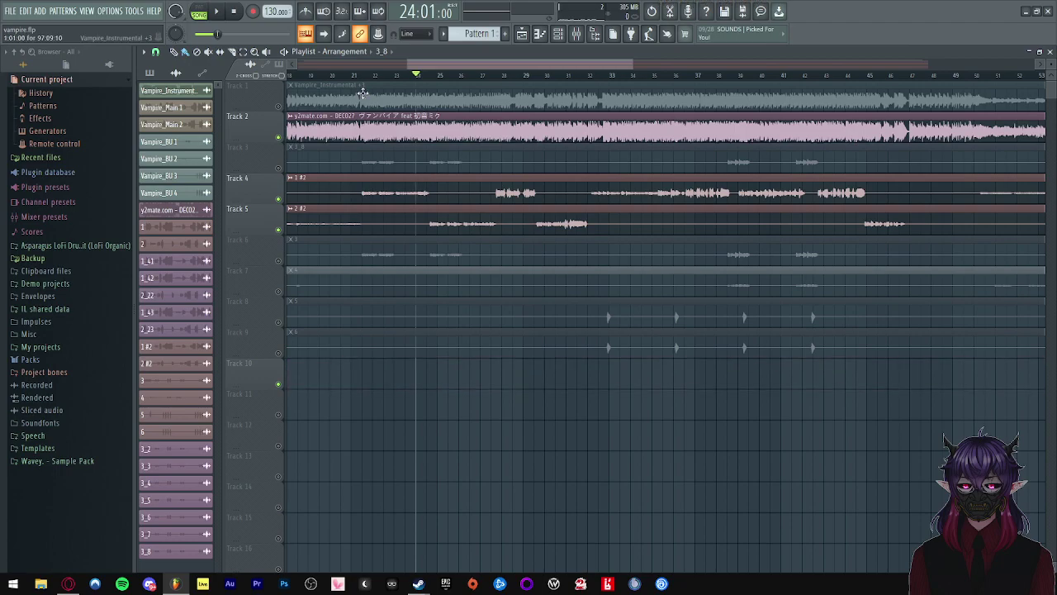
- Unmute Track 3 and play its harmony clip with the song and main vocals through bar 27
{"action": "key", "text": "space"}
{"action": "left_click", "coordinate": [279, 168]}
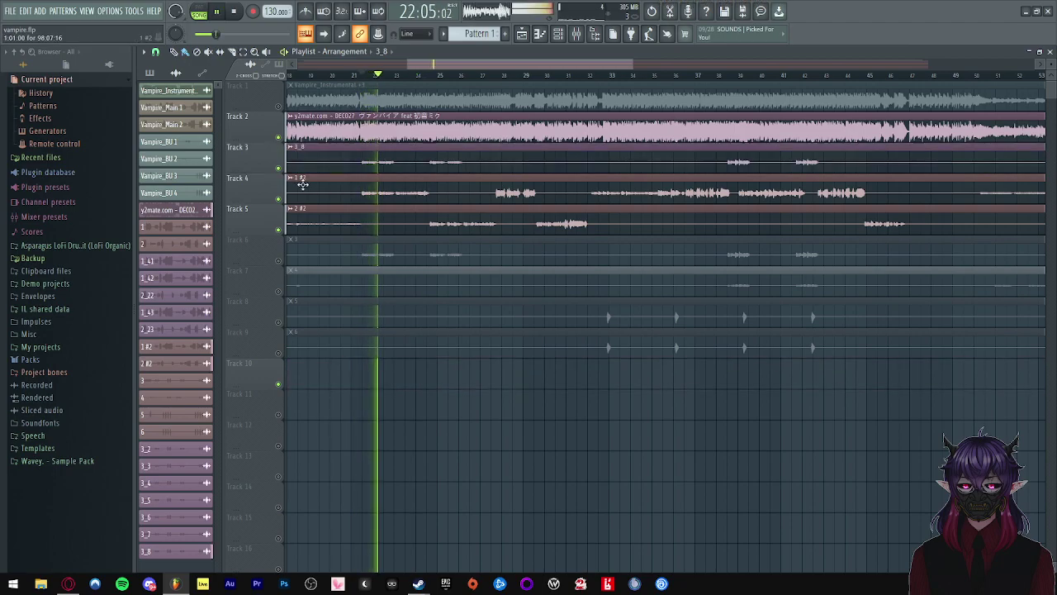
{"action": "scroll", "coordinate": [303, 183], "scroll_direction": "up", "scroll_amount": 3, "text": "ctrl"}
{"action": "left_click", "coordinate": [531, 76]}
{"action": "scroll", "coordinate": [479, 147], "scroll_direction": "down", "scroll_amount": 2, "text": "ctrl"}
{"action": "scroll", "coordinate": [496, 147], "scroll_direction": "up", "scroll_amount": 2, "text": "ctrl"}
{"action": "scroll", "coordinate": [498, 146], "scroll_direction": "down", "scroll_amount": 3, "text": "ctrl"}
{"action": "scroll", "coordinate": [489, 145], "scroll_direction": "up", "scroll_amount": 2, "text": "ctrl"}
{"action": "scroll", "coordinate": [496, 147], "scroll_direction": "down", "scroll_amount": 2, "text": "ctrl"}
{"action": "scroll", "coordinate": [542, 161], "scroll_direction": "up", "scroll_amount": 3, "text": "ctrl"}
{"action": "scroll", "coordinate": [547, 162], "scroll_direction": "down", "scroll_amount": 3, "text": "ctrl"}
{"action": "scroll", "coordinate": [578, 177], "scroll_direction": "up", "scroll_amount": 4, "text": "ctrl"}
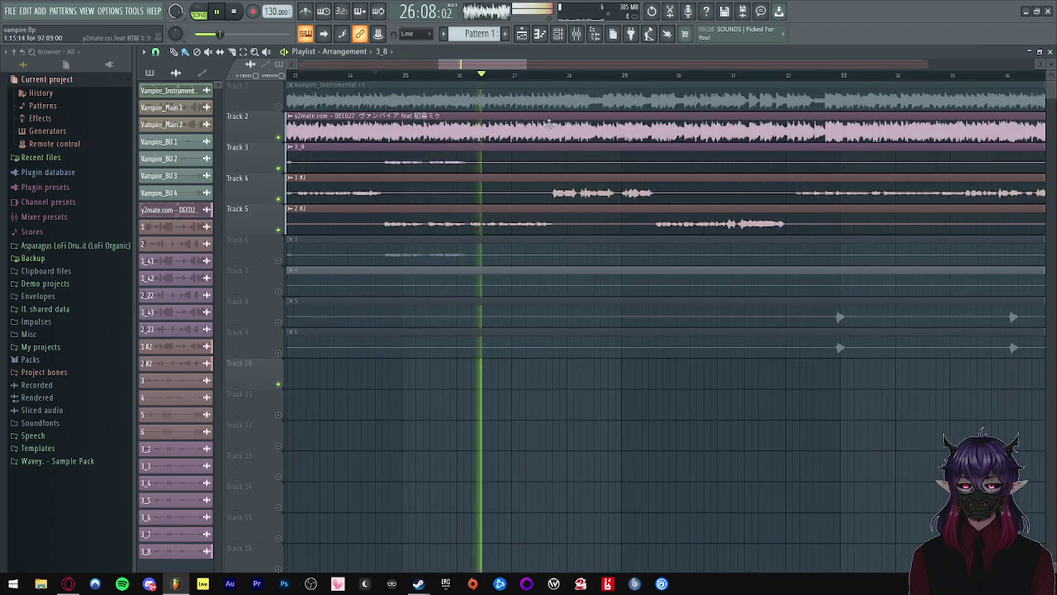
{"action": "scroll", "coordinate": [491, 114], "scroll_direction": "down", "scroll_amount": 4, "text": "ctrl"}
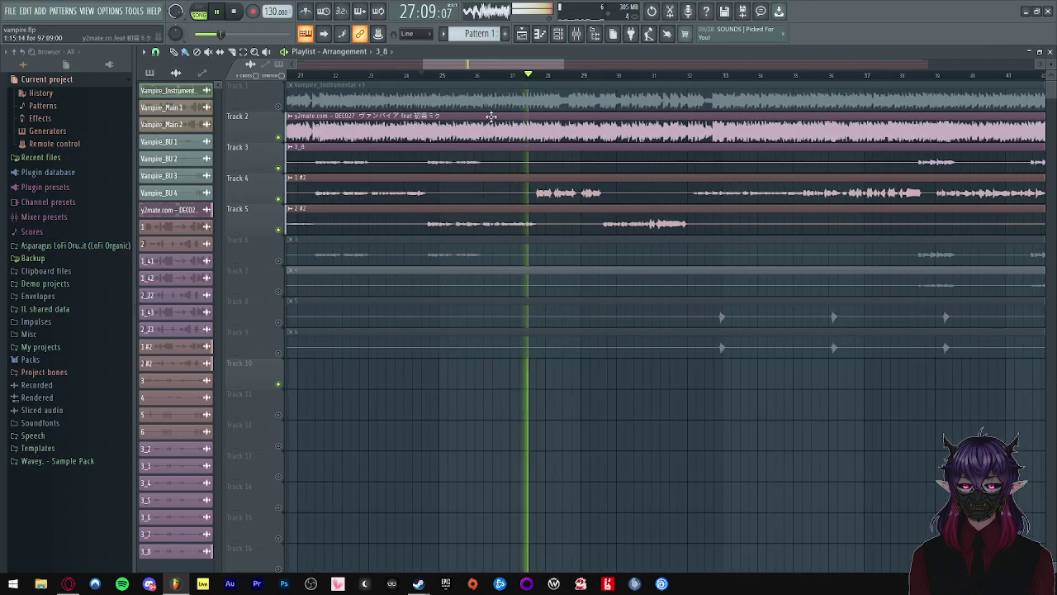
{"action": "right_click", "coordinate": [576, 167]}
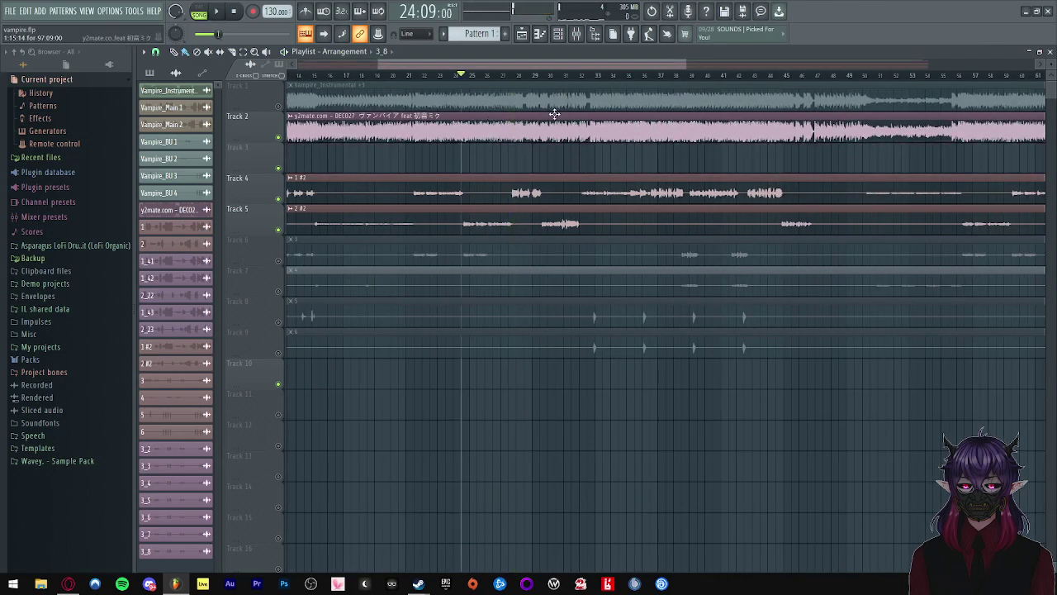
{"action": "key", "text": "ctrl+z"}
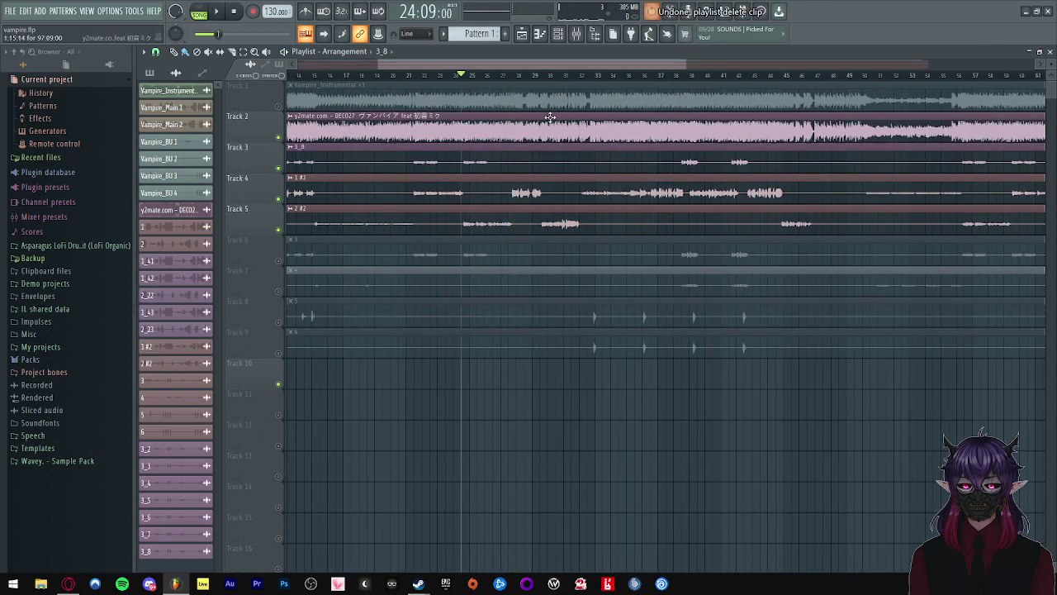
- Reopen Newtone and play back the unedited phrases around bars 39 and 42
{"action": "left_click", "coordinate": [578, 35]}
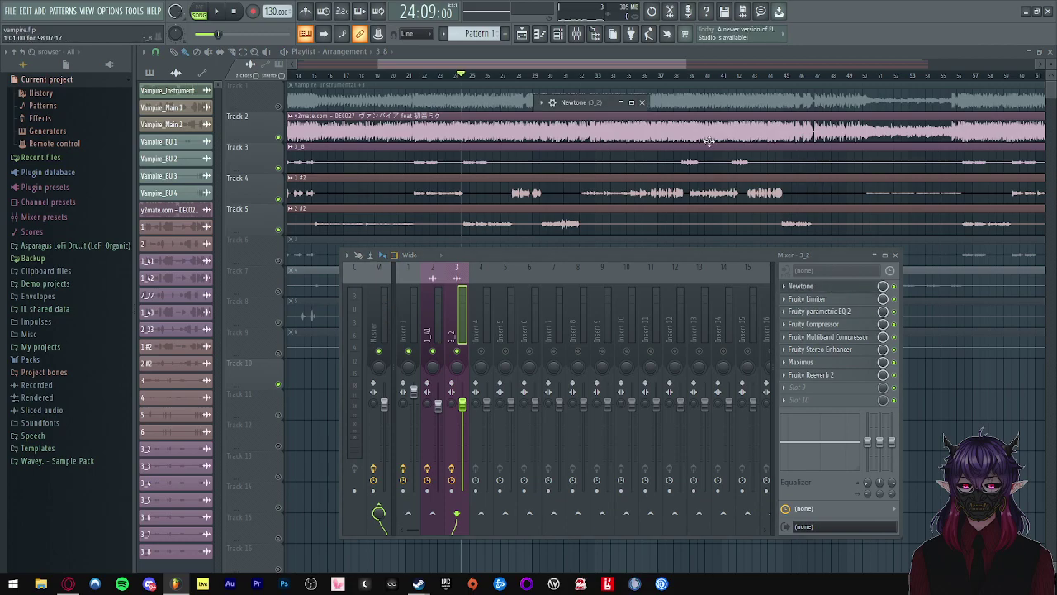
{"action": "left_click", "coordinate": [631, 103]}
{"action": "left_click", "coordinate": [662, 205]}
{"action": "key", "text": "space"}
{"action": "scroll", "coordinate": [733, 335], "scroll_direction": "up", "scroll_amount": 3}
{"action": "scroll", "coordinate": [723, 363], "scroll_direction": "up", "scroll_amount": 3}
{"action": "scroll", "coordinate": [707, 413], "scroll_direction": "up", "scroll_amount": 3}
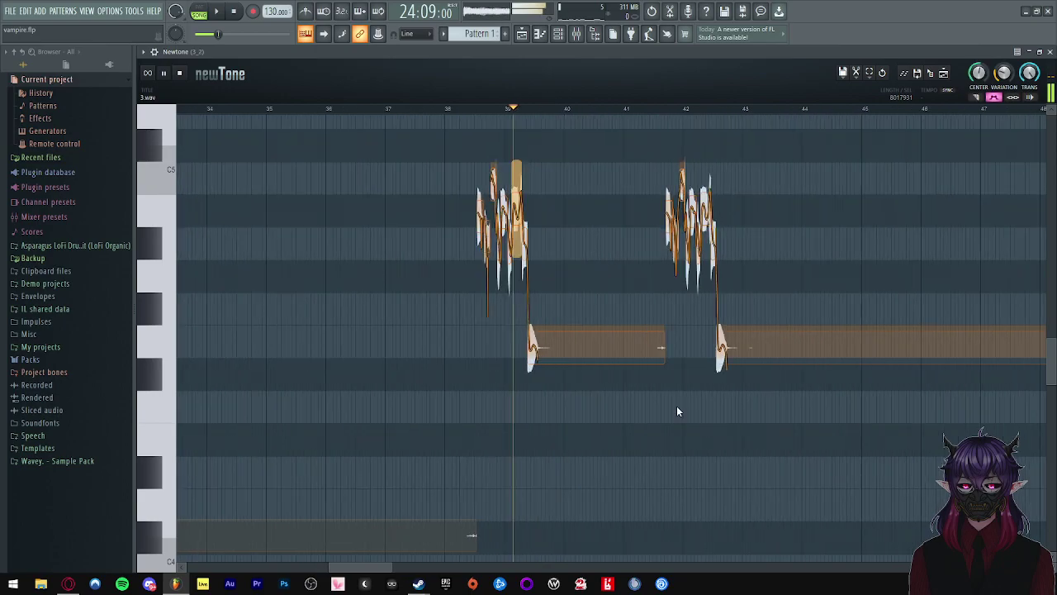
{"action": "scroll", "coordinate": [673, 411], "scroll_direction": "up", "scroll_amount": 1}
- Return to the playlist and play the song from about bar 38 to hear the unedited harmony phrase in context
{"action": "left_click", "coordinate": [1029, 52]}
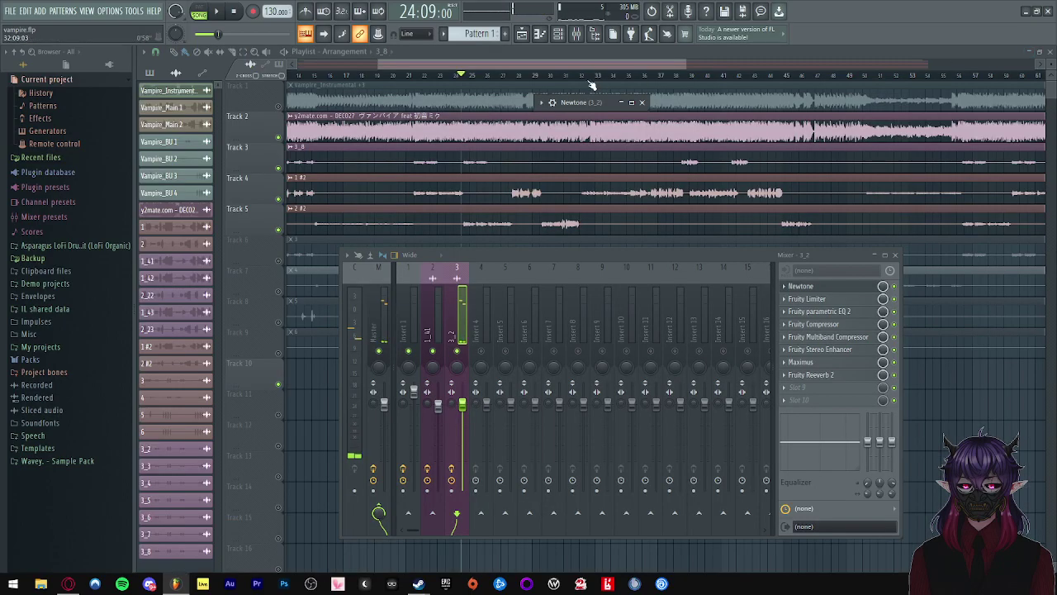
{"action": "left_click", "coordinate": [587, 75]}
{"action": "scroll", "coordinate": [684, 76], "scroll_direction": "up", "scroll_amount": 2}
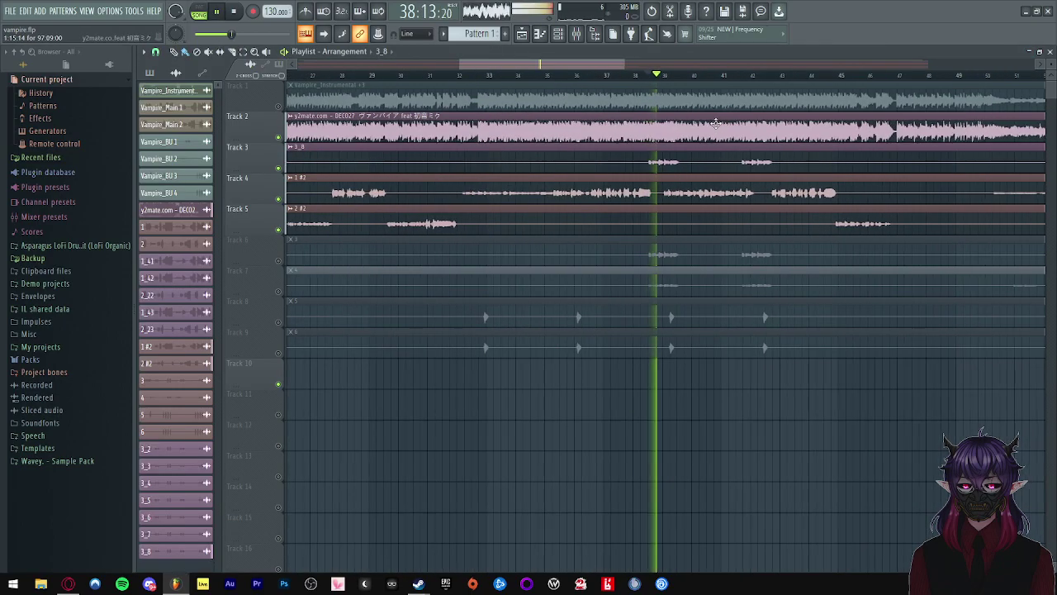
{"action": "left_click", "coordinate": [575, 33]}
{"action": "key", "text": "space"}
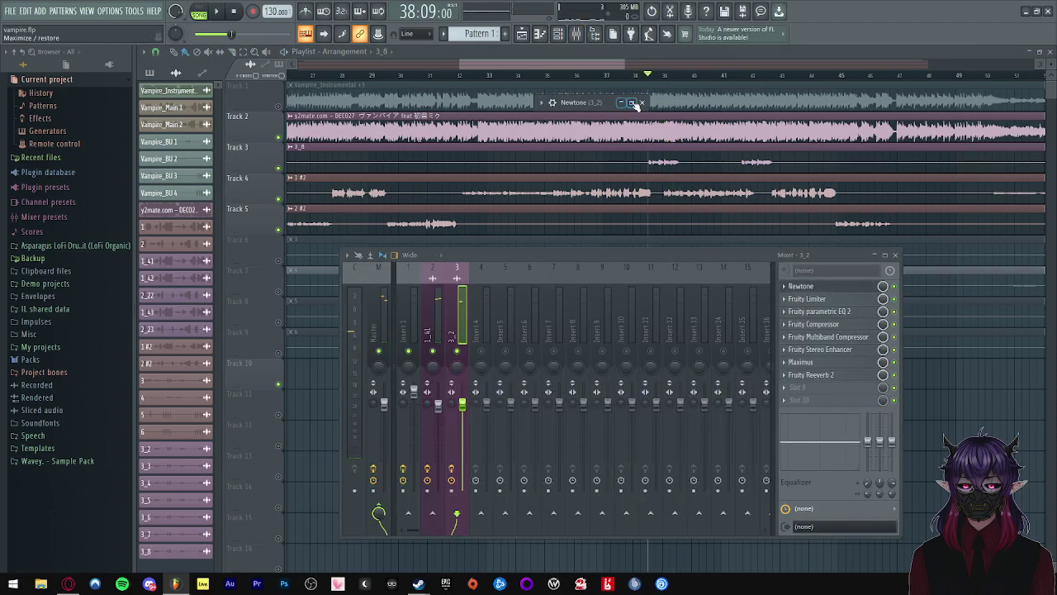
- Play back the phrase around bar 39 in Newtone and reduce the pitch variation of its first note
{"action": "left_click", "coordinate": [632, 103]}
{"action": "scroll", "coordinate": [425, 251], "scroll_direction": "up", "scroll_amount": 5}
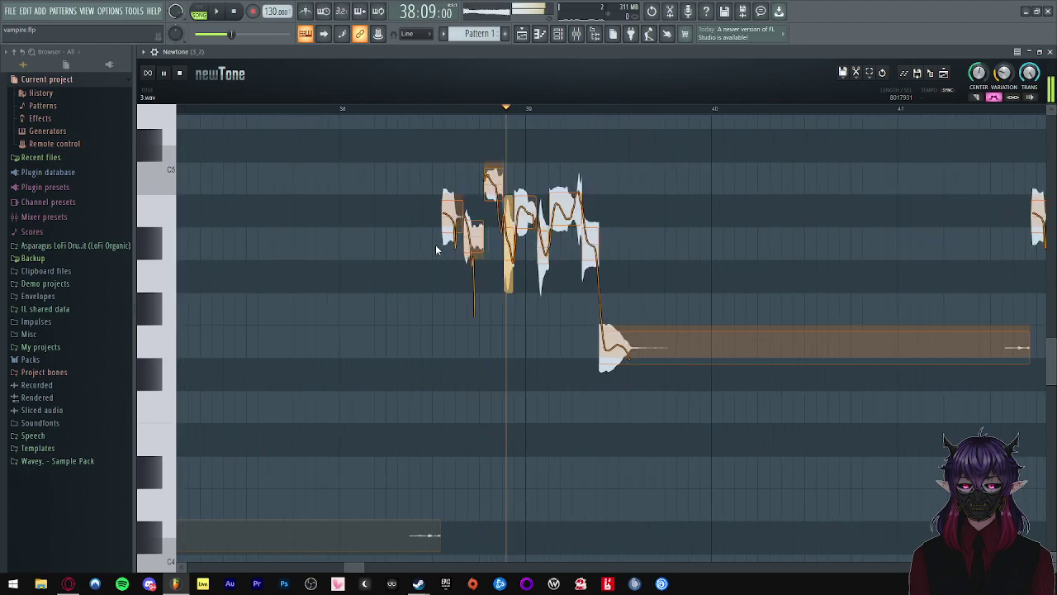
{"action": "key", "text": "space"}
{"action": "key", "text": "space"}
{"action": "left_click_drag", "start_coordinate": [459, 245], "coordinate": [455, 204]}
{"action": "key", "text": "space"}
{"action": "scroll", "coordinate": [460, 231], "scroll_direction": "up", "scroll_amount": 2}
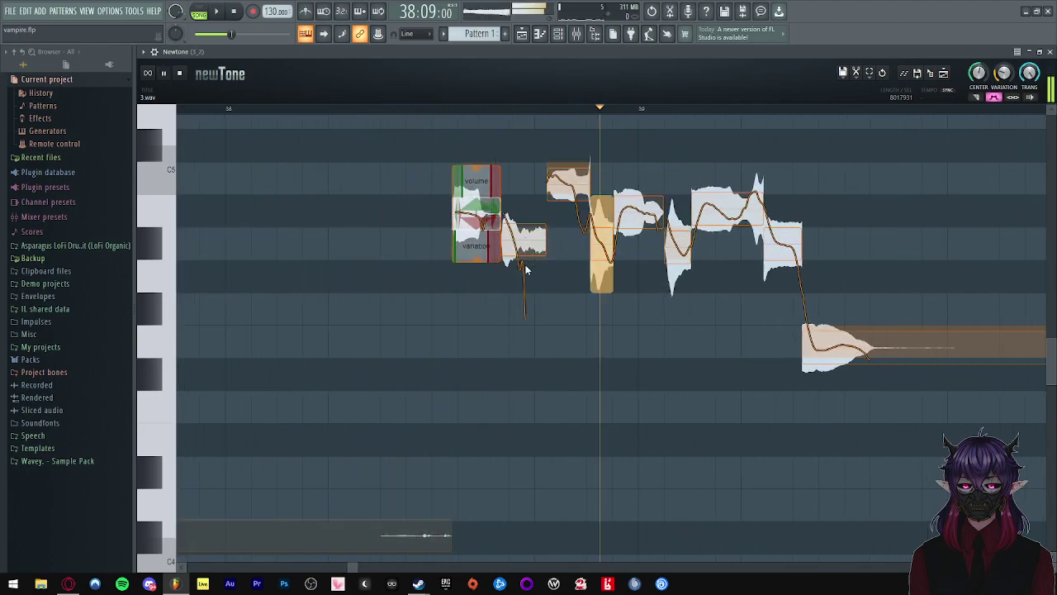
- Reduce the second note's pitch variation in the phrase around bar 39 and set the third note's variation to 43.14%
{"action": "key", "text": "space"}
{"action": "key", "text": "space"}
{"action": "key", "text": "space"}
{"action": "left_click_drag", "start_coordinate": [570, 227], "coordinate": [568, 178]}
{"action": "key", "text": "space"}
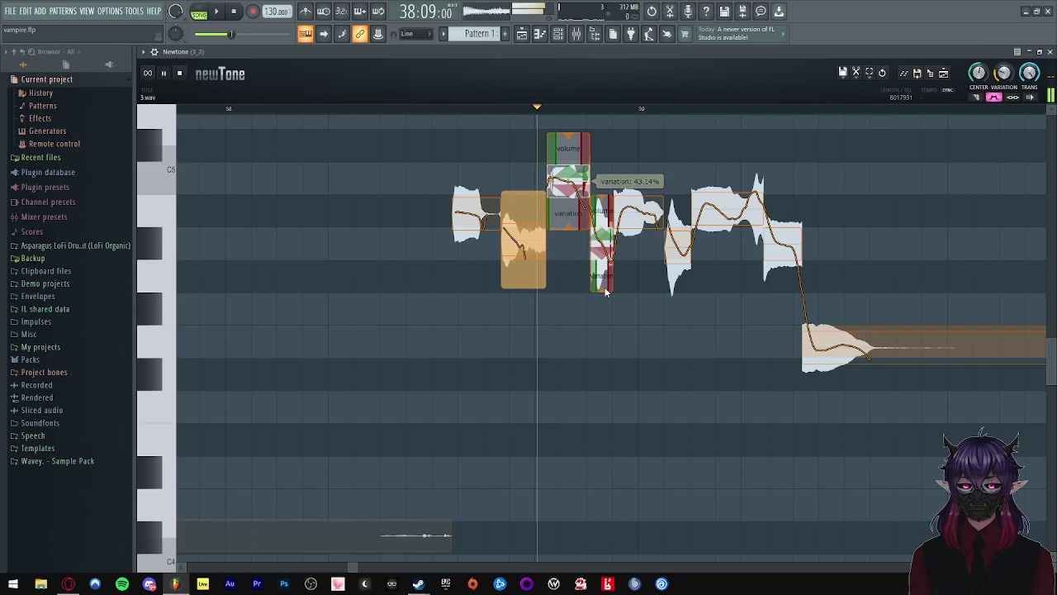
- Reduce the pitch variation of the fourth through seventh notes in the phrase around bar 39 while replaying it
{"action": "key", "text": "space"}
{"action": "left_click_drag", "start_coordinate": [603, 289], "coordinate": [604, 238]}
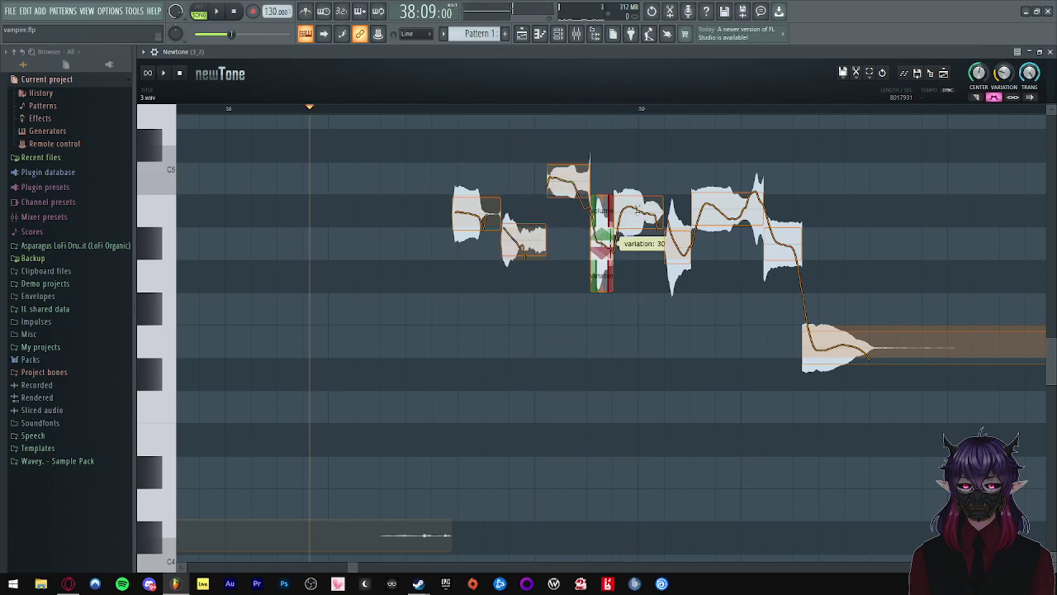
{"action": "key", "text": "space"}
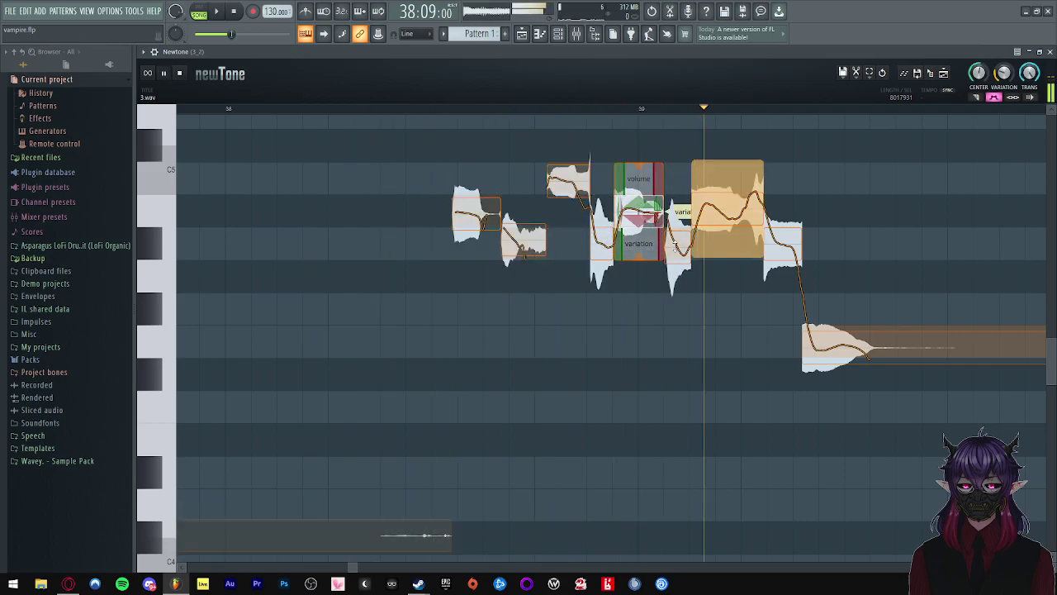
{"action": "key", "text": "space"}
{"action": "key", "text": "space"}
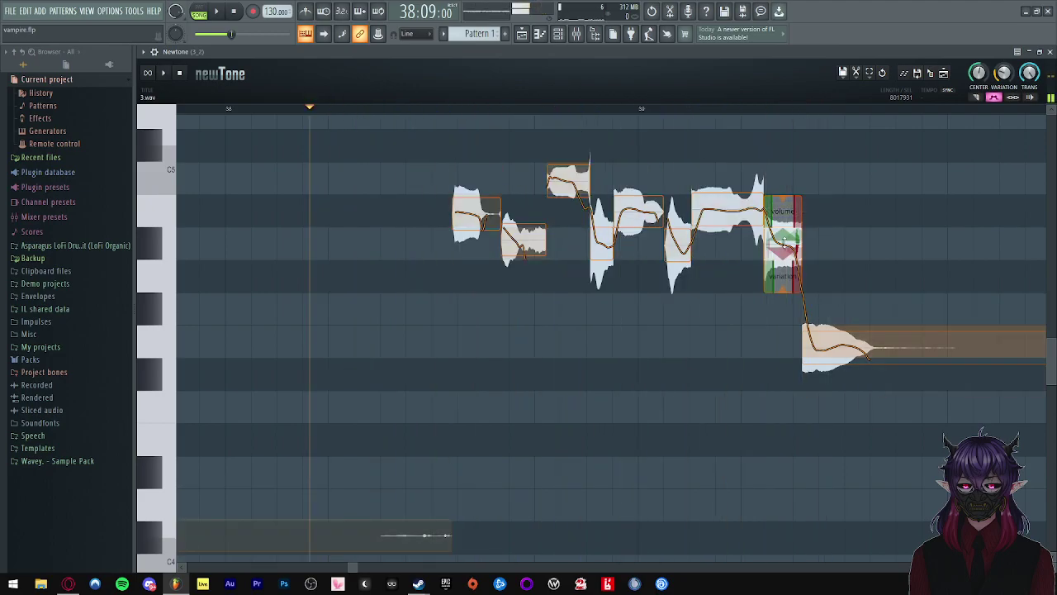
- Lower the second-last note of the phrase around bar 39 by one semitone and replay the phrase
{"action": "left_click_drag", "start_coordinate": [783, 240], "coordinate": [782, 280]}
{"action": "left_click", "coordinate": [566, 304]}
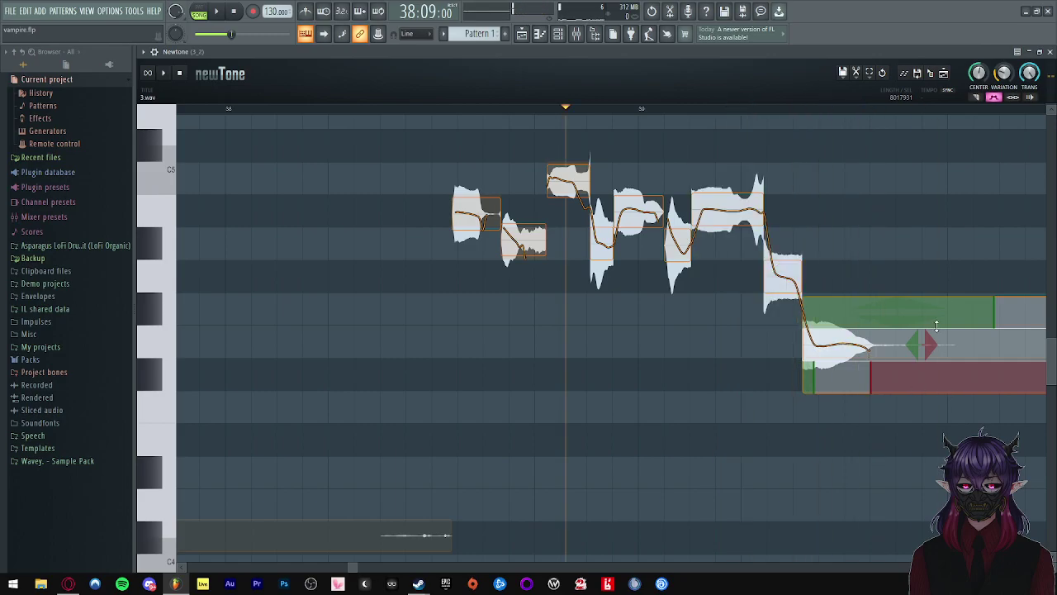
{"action": "left_click", "coordinate": [435, 244]}
{"action": "scroll", "coordinate": [376, 203], "scroll_direction": "down", "scroll_amount": 6}
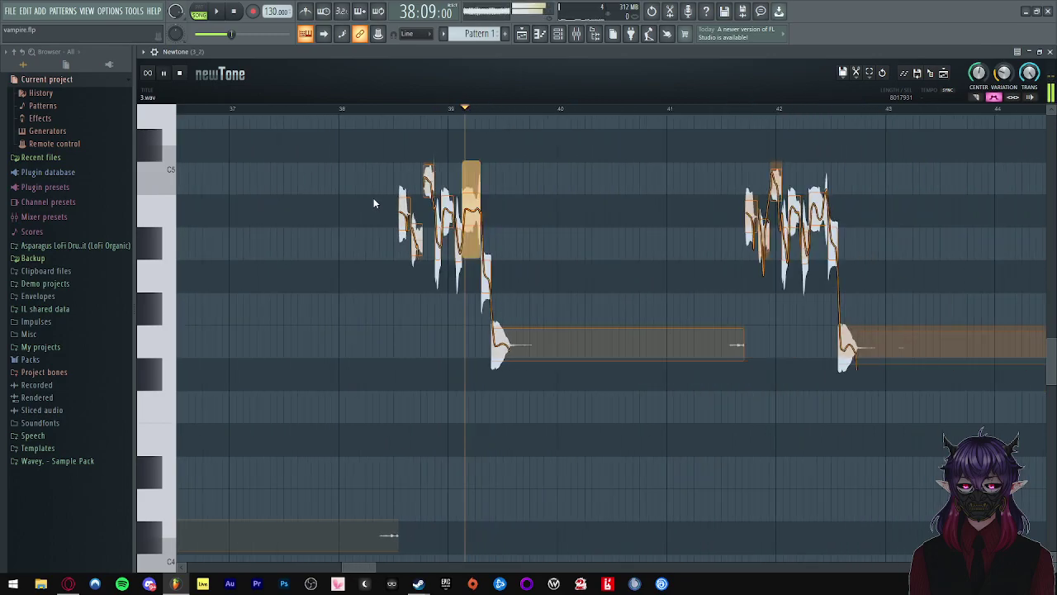
- Lower the second-last note of the phrase around bar 42 by one semitone to A4 and set its variation to 49.45%
{"action": "scroll", "coordinate": [615, 244], "scroll_direction": "up", "scroll_amount": 5}
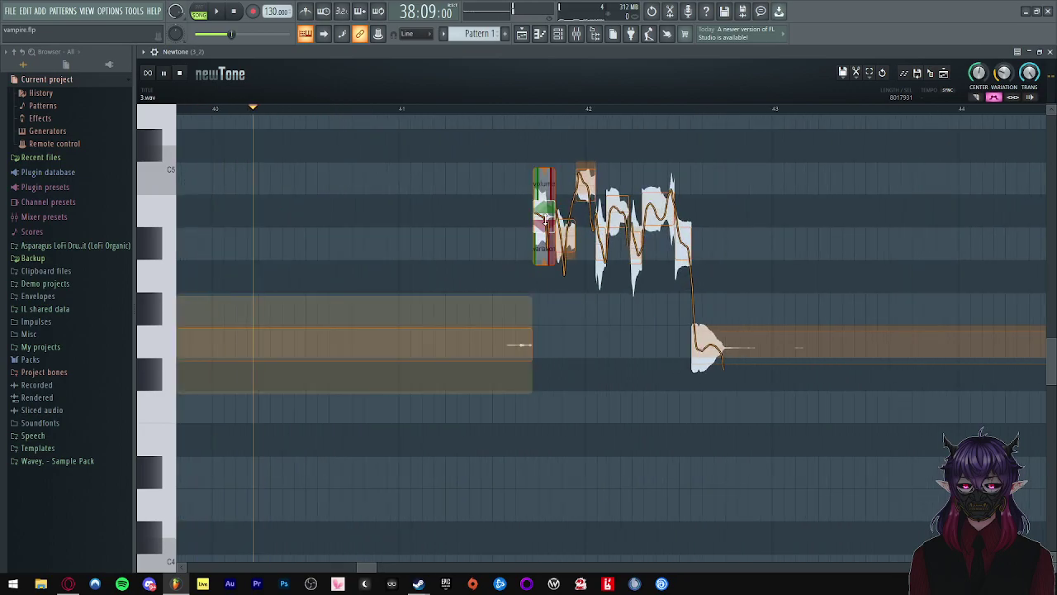
{"action": "left_click", "coordinate": [496, 213]}
{"action": "scroll", "coordinate": [528, 227], "scroll_direction": "up", "scroll_amount": 2}
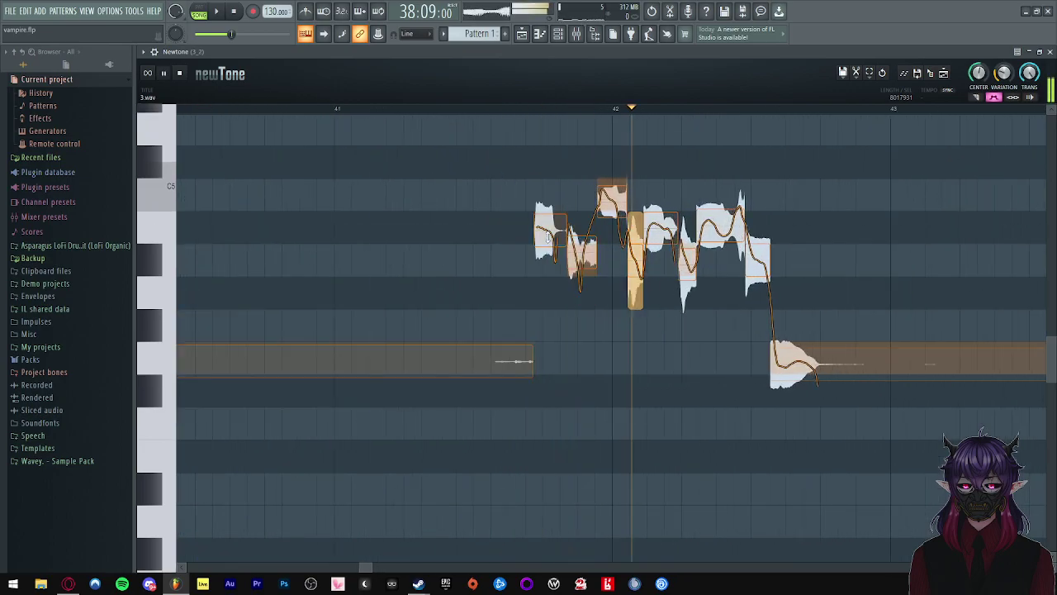
{"action": "left_click_drag", "start_coordinate": [758, 261], "coordinate": [758, 292]}
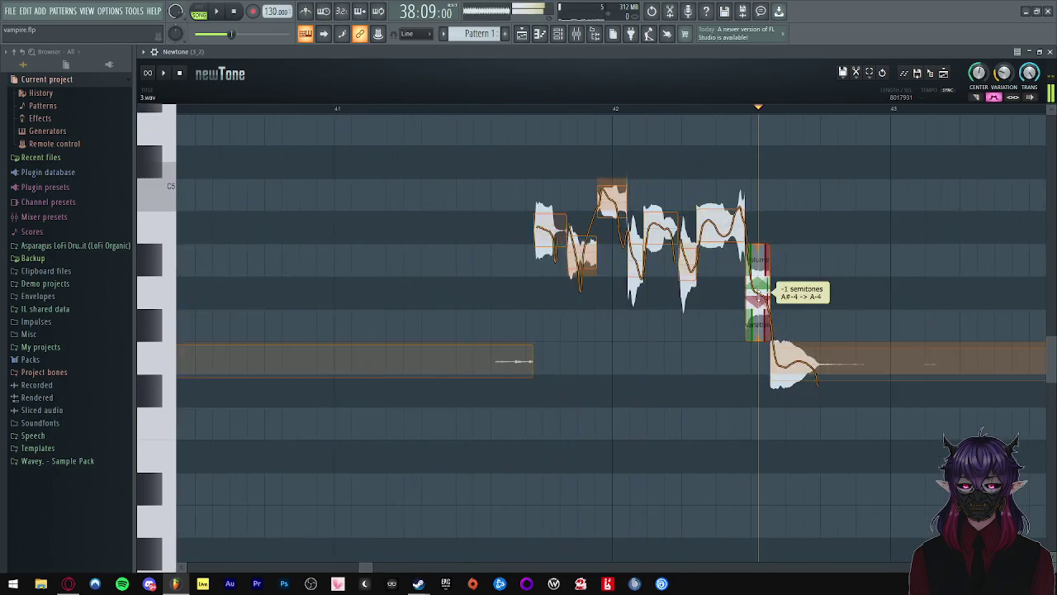
{"action": "key", "text": "space"}
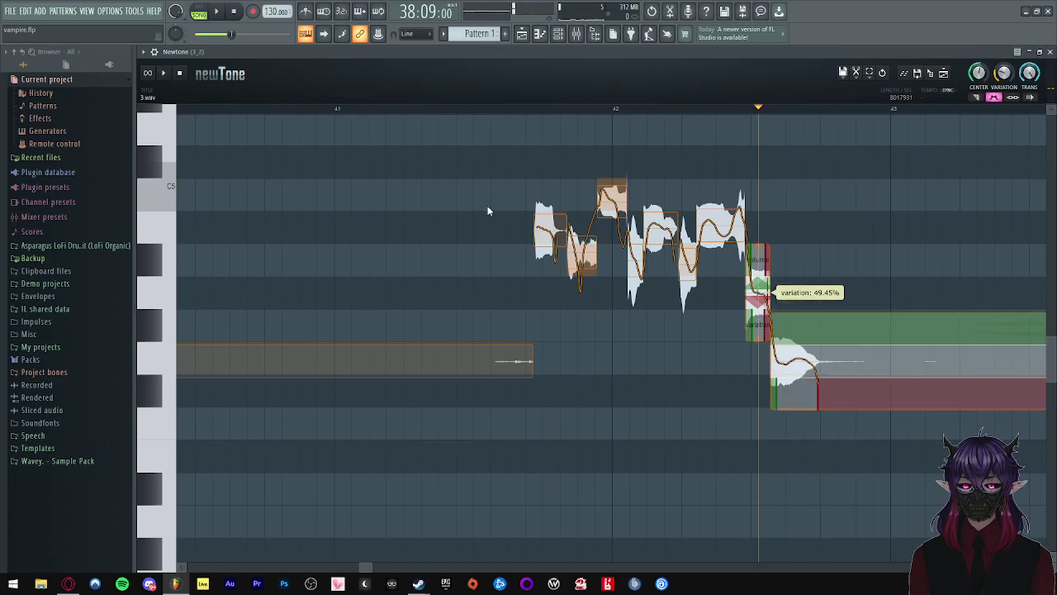
- Replay the phrase around bar 42 and reduce the pitch variation of its second and third notes
{"action": "left_click", "coordinate": [508, 226]}
{"action": "key", "text": "space"}
{"action": "scroll", "coordinate": [542, 237], "scroll_direction": "up", "scroll_amount": 3}
{"action": "key", "text": "space"}
{"action": "key", "text": "space"}
{"action": "left_click_drag", "start_coordinate": [594, 302], "coordinate": [637, 205]}
{"action": "key", "text": "space"}
{"action": "key", "text": "space"}
{"action": "key", "text": "space"}
{"action": "left_click_drag", "start_coordinate": [643, 241], "coordinate": [642, 173]}
{"action": "key", "text": "space"}
{"action": "key", "text": "space"}
- Reduce the pitch variation of the fourth through seventh notes in the phrase around bar 42
{"action": "left_click", "coordinate": [680, 280]}
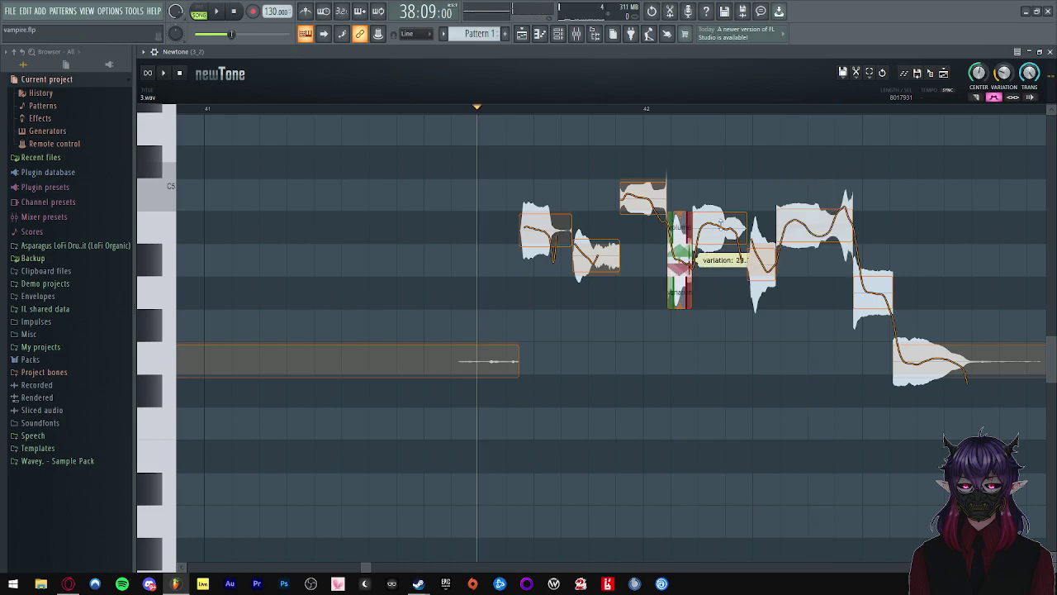
{"action": "left_click", "coordinate": [720, 223]}
{"action": "key", "text": "space"}
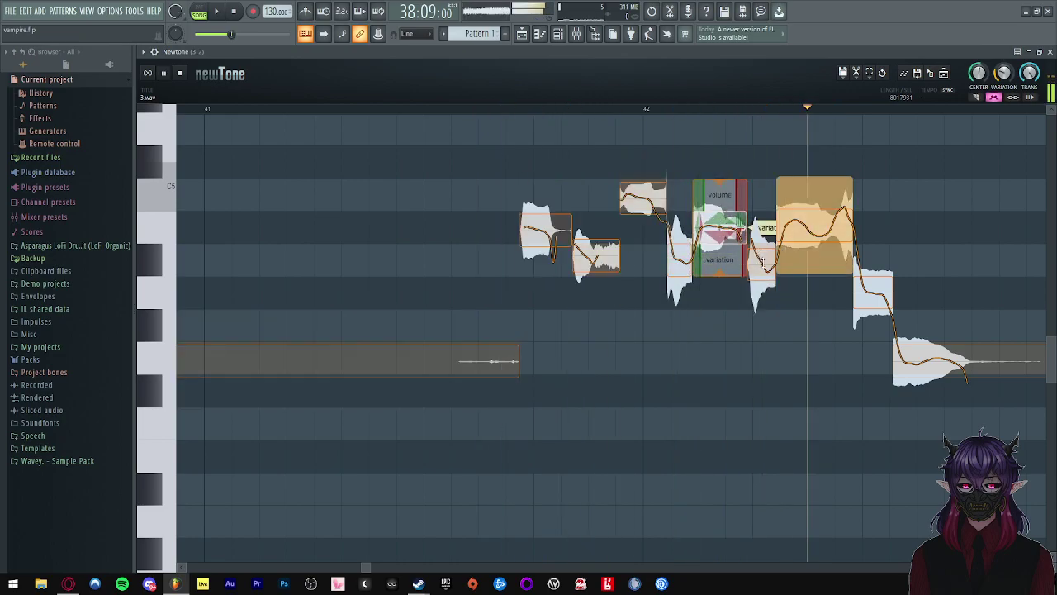
{"action": "left_click", "coordinate": [761, 252]}
{"action": "left_click", "coordinate": [813, 248]}
- Examine and briefly play the unedited phrases between bars 56 and 61
{"action": "scroll", "coordinate": [466, 178], "scroll_direction": "down", "scroll_amount": 10}
{"action": "scroll", "coordinate": [456, 165], "scroll_direction": "down", "scroll_amount": 6}
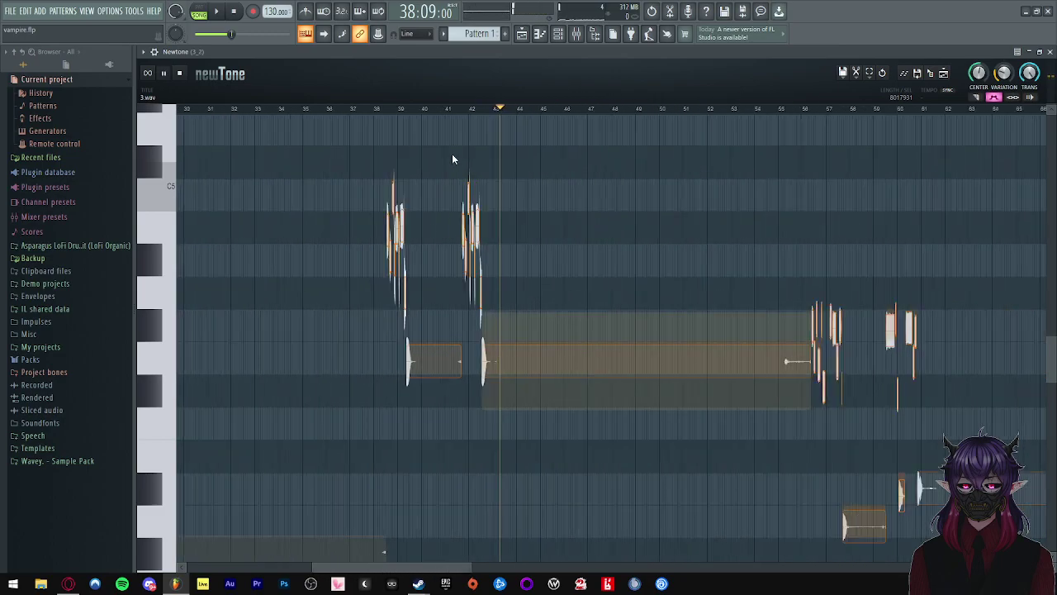
{"action": "scroll", "coordinate": [689, 292], "scroll_direction": "down", "scroll_amount": 3}
{"action": "scroll", "coordinate": [826, 414], "scroll_direction": "up", "scroll_amount": 4}
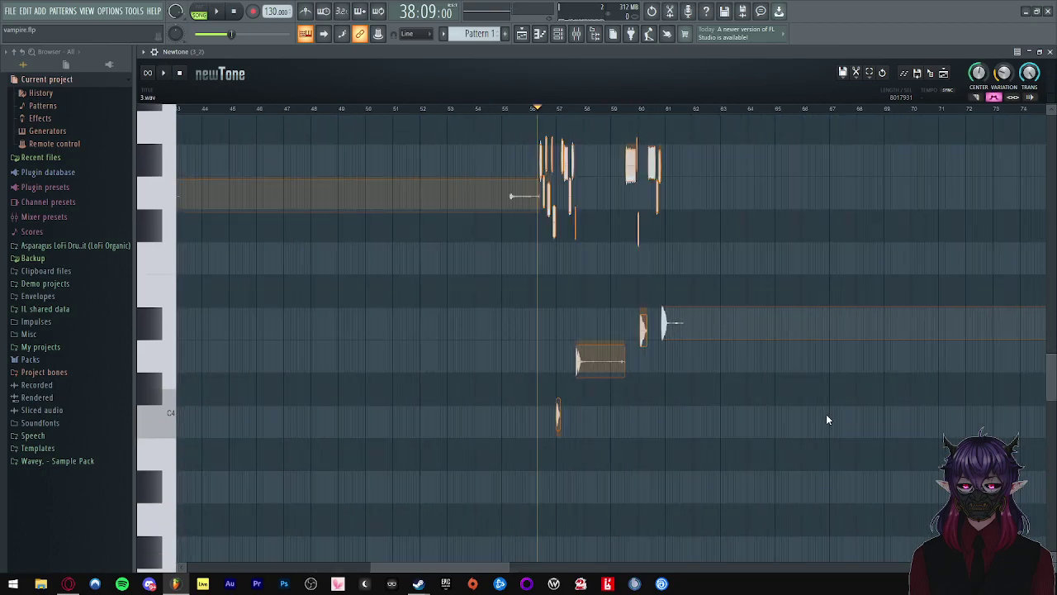
{"action": "key", "text": "space"}
{"action": "scroll", "coordinate": [420, 368], "scroll_direction": "up", "scroll_amount": 4}
{"action": "key", "text": "space"}
{"action": "scroll", "coordinate": [440, 356], "scroll_direction": "up", "scroll_amount": 2}
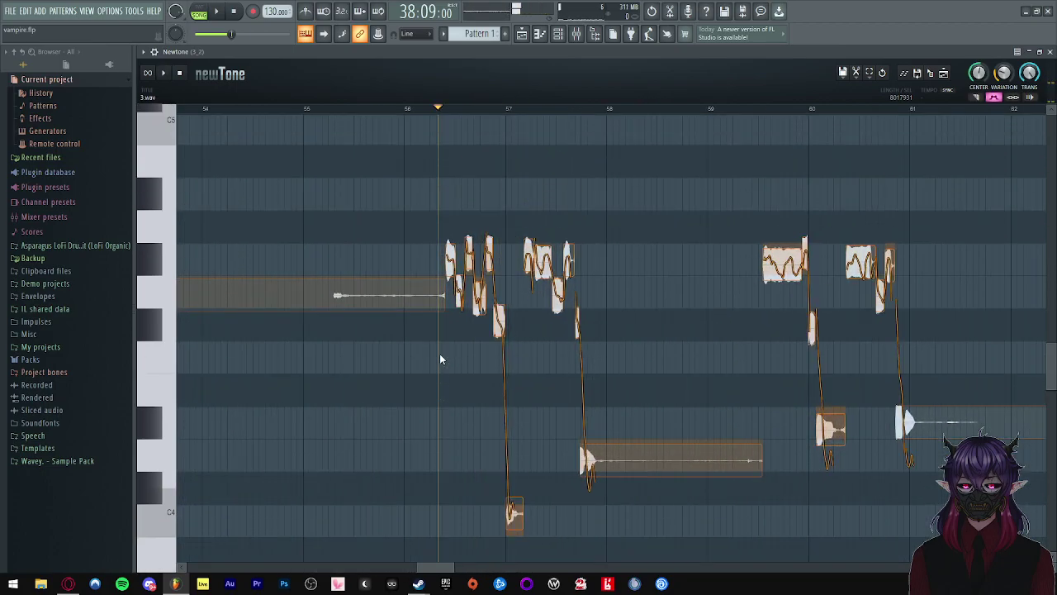
{"action": "scroll", "coordinate": [442, 352], "scroll_direction": "up", "scroll_amount": 3}
{"action": "scroll", "coordinate": [430, 281], "scroll_direction": "down", "scroll_amount": 3}
{"action": "scroll", "coordinate": [397, 279], "scroll_direction": "down", "scroll_amount": 3}
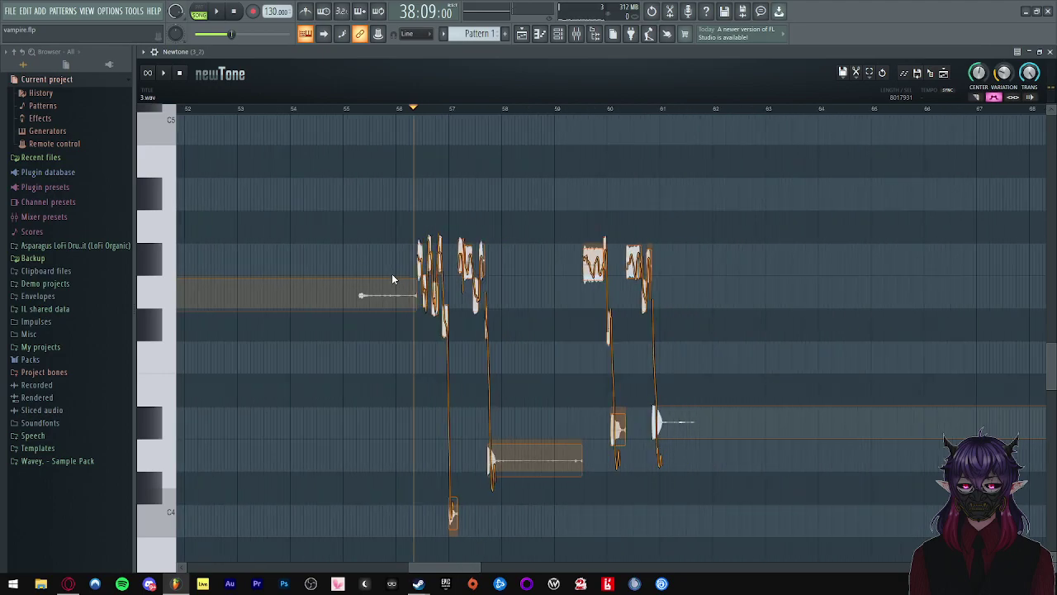
- Lower the first two notes of the phrase after bar 56 by one semitone each and play them back
{"action": "left_click_drag", "start_coordinate": [430, 567], "coordinate": [401, 549]}
{"action": "scroll", "coordinate": [740, 428], "scroll_direction": "up", "scroll_amount": 4}
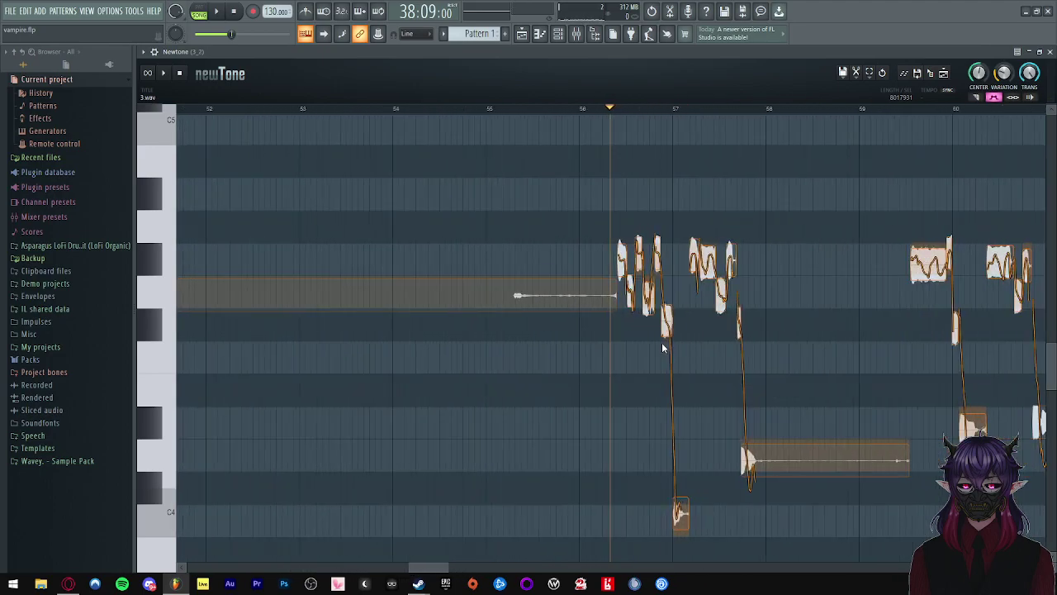
{"action": "left_click_drag", "start_coordinate": [628, 256], "coordinate": [641, 323]}
{"action": "scroll", "coordinate": [735, 383], "scroll_direction": "up", "scroll_amount": 3}
{"action": "key", "text": "space"}
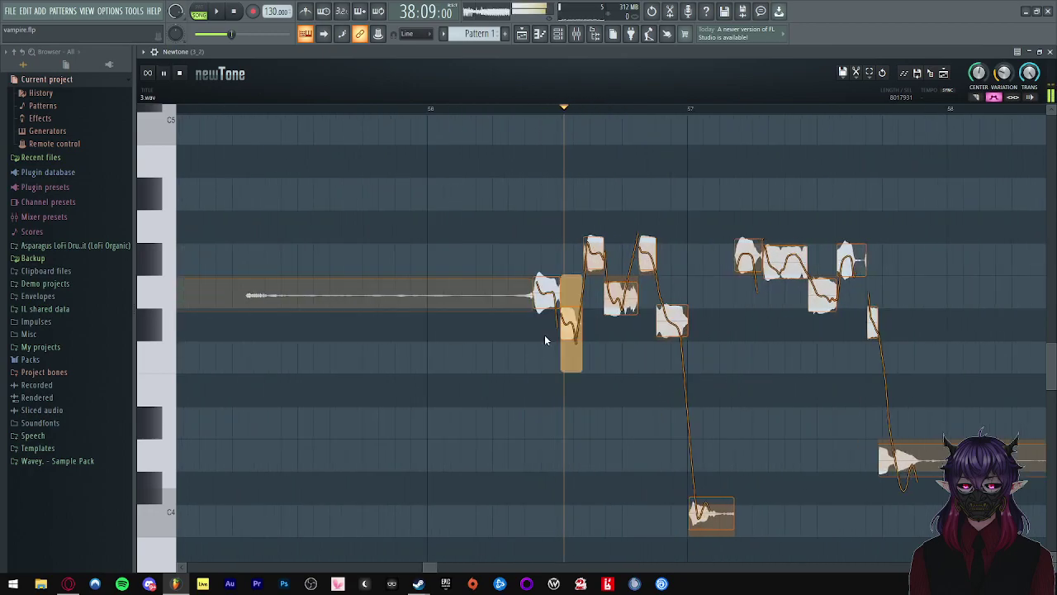
- Return to the playlist, play the song from bar 56 to hear the phrase in context, and reopen Newtone
{"action": "left_click", "coordinate": [1030, 51]}
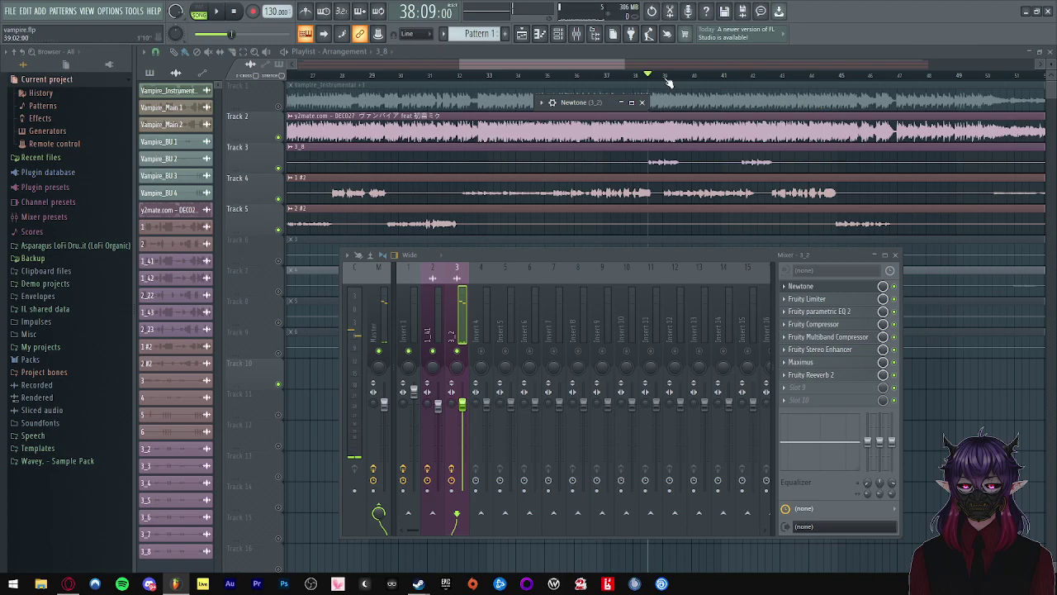
{"action": "left_click", "coordinate": [594, 55]}
{"action": "scroll", "coordinate": [617, 146], "scroll_direction": "down", "scroll_amount": 4}
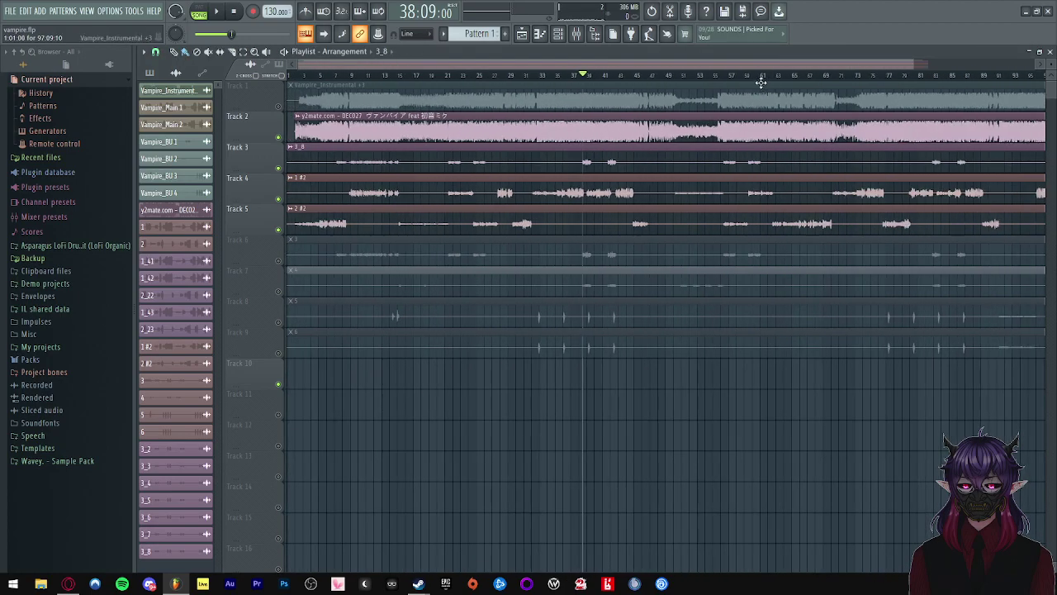
{"action": "scroll", "coordinate": [722, 77], "scroll_direction": "up", "scroll_amount": 5}
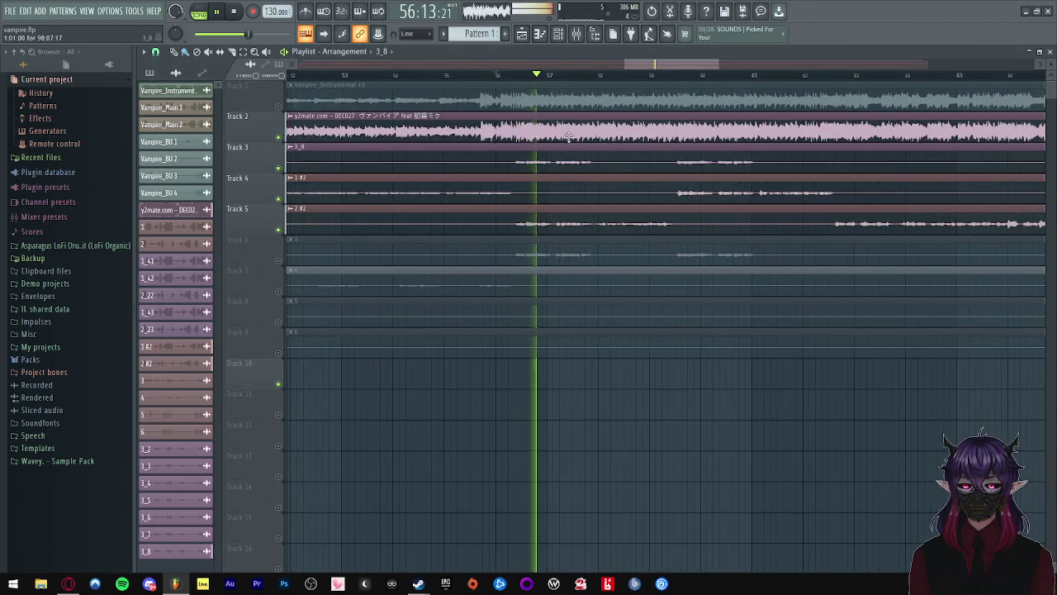
{"action": "left_click", "coordinate": [582, 37]}
{"action": "left_click", "coordinate": [818, 286]}
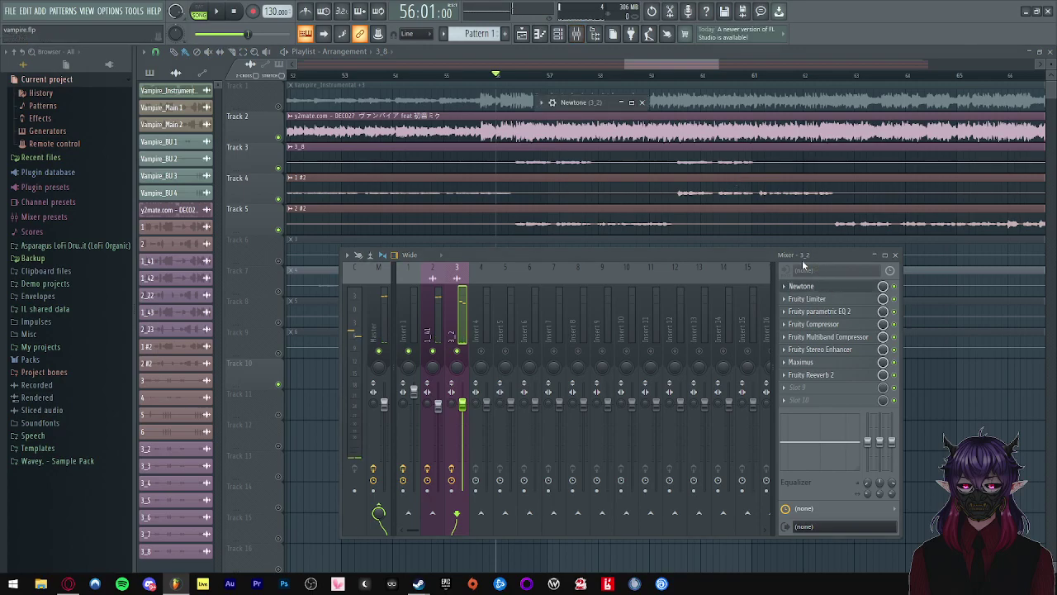
{"action": "left_click", "coordinate": [632, 103]}
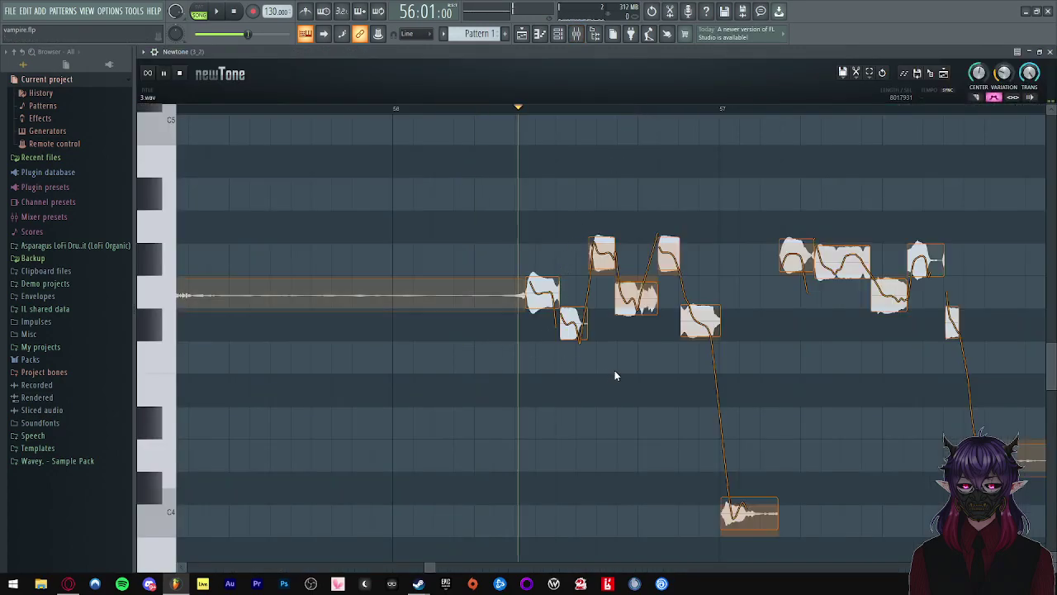
- Lower the third, fourth and fifth notes after bar 56 by one semitone each and set the sixth note's variation to 24.18%
{"action": "scroll", "coordinate": [612, 371], "scroll_direction": "up", "scroll_amount": 2}
{"action": "left_click_drag", "start_coordinate": [637, 295], "coordinate": [633, 330]}
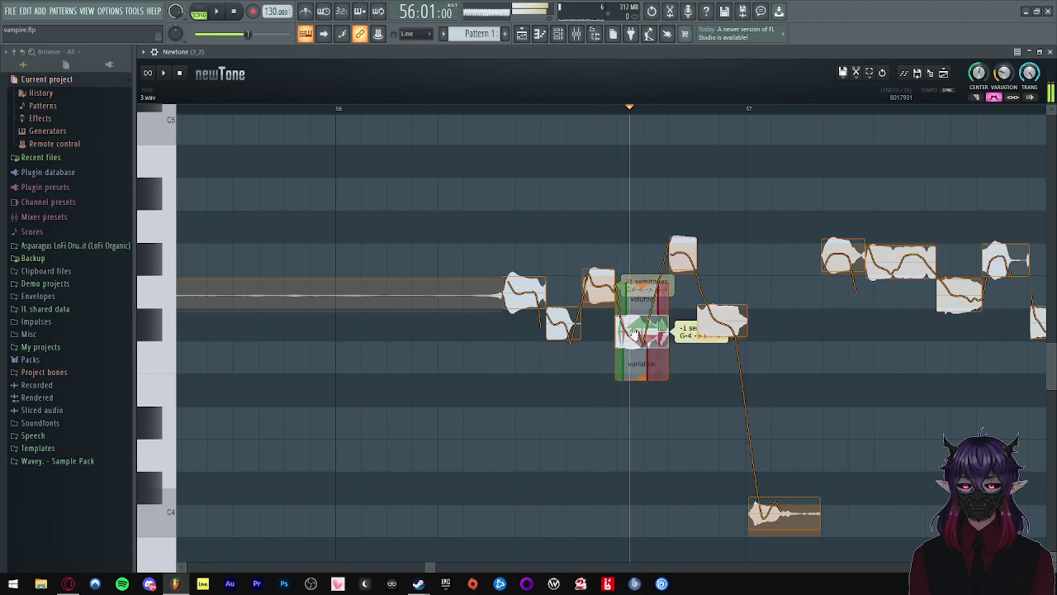
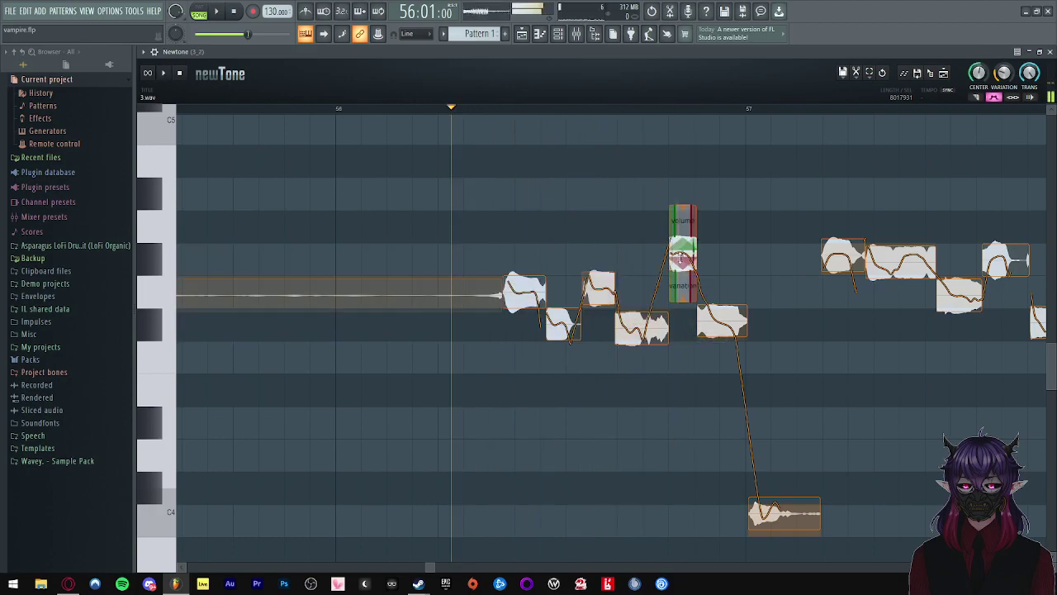
{"action": "left_click_drag", "start_coordinate": [682, 258], "coordinate": [682, 289]}
{"action": "left_click_drag", "start_coordinate": [719, 321], "coordinate": [721, 355]}
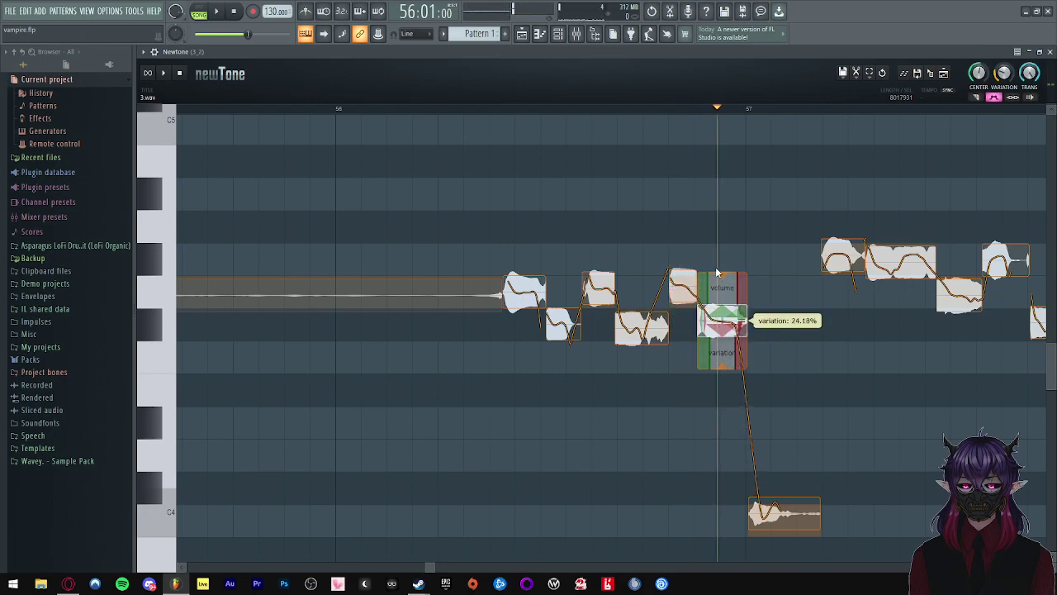
- Raise the low note at bar 57 to E4 and set its variation to 51.98% while replaying the phrase
{"action": "left_click", "coordinate": [445, 251]}
{"action": "scroll", "coordinate": [444, 250], "scroll_direction": "down", "scroll_amount": 1}
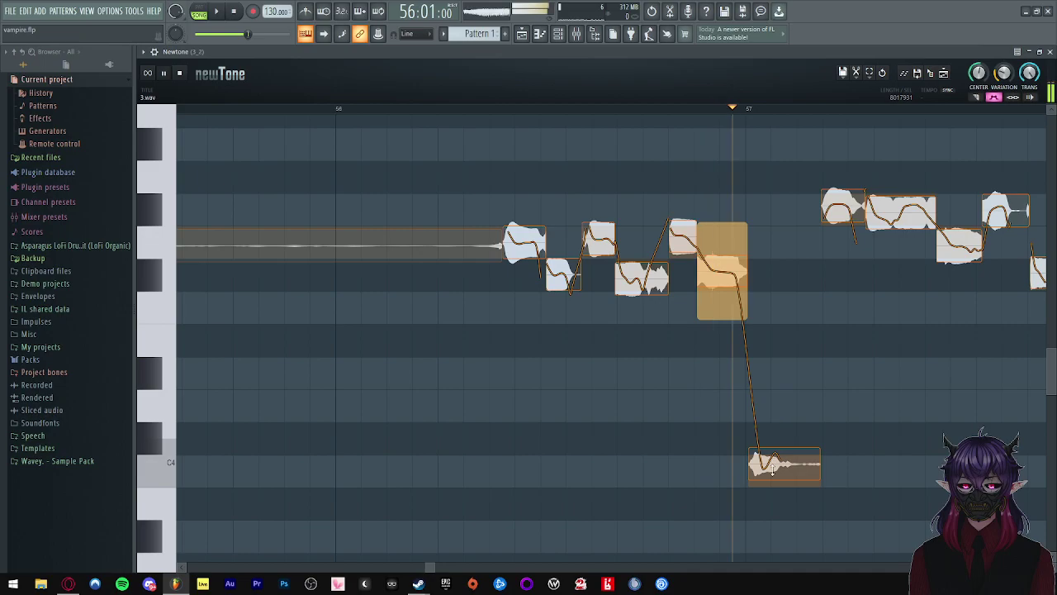
{"action": "left_click_drag", "start_coordinate": [772, 464], "coordinate": [786, 382]}
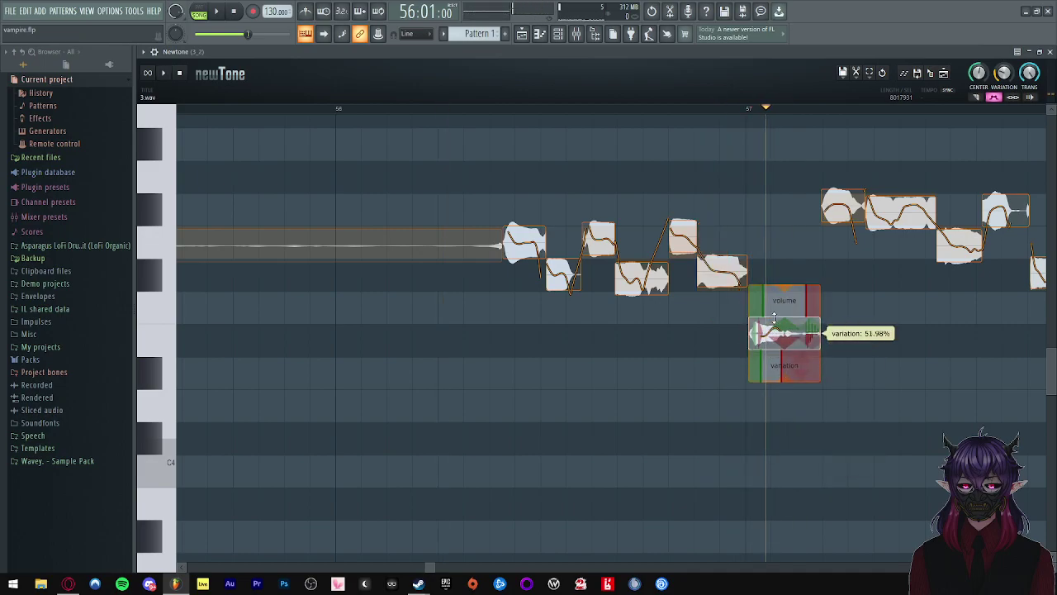
{"action": "left_click", "coordinate": [428, 191]}
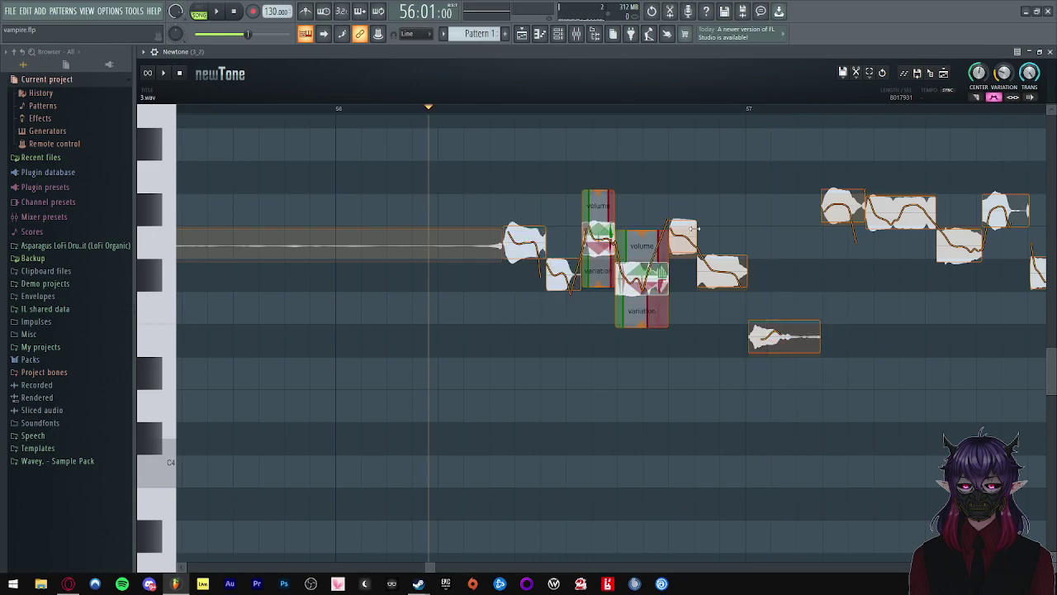
{"action": "left_click", "coordinate": [793, 345]}
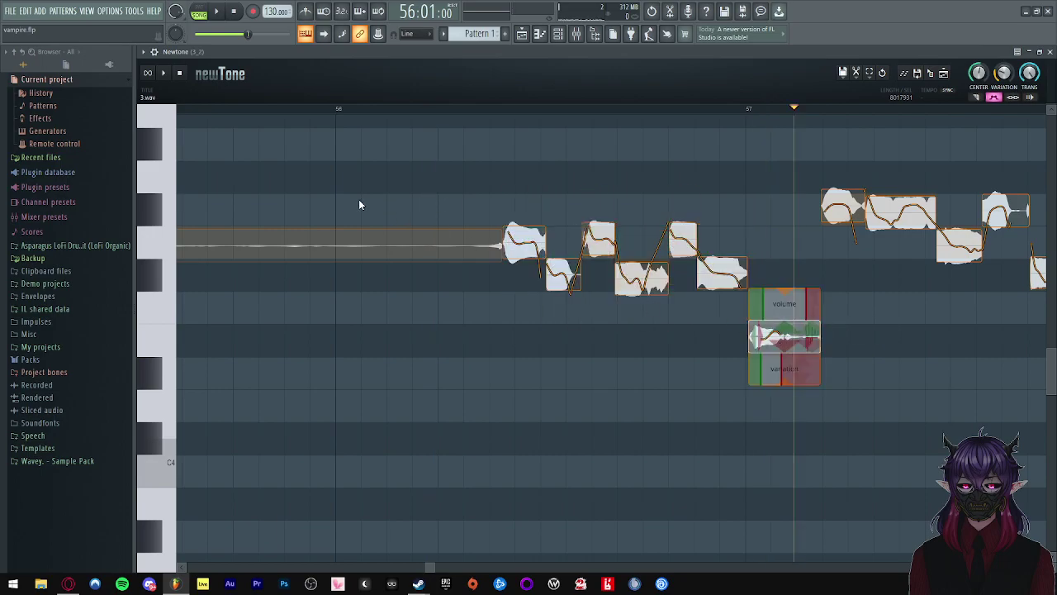
- Replay the phrase from bar 56 and fine-adjust the pitch of the low note at bar 57 within E4
{"action": "left_click", "coordinate": [335, 201]}
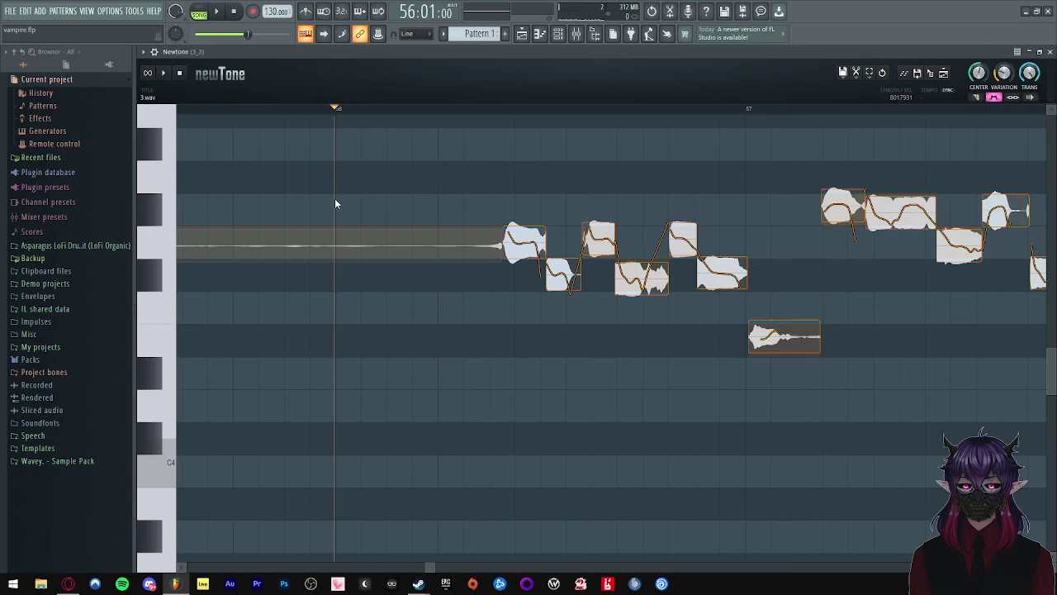
{"action": "left_click", "coordinate": [336, 198]}
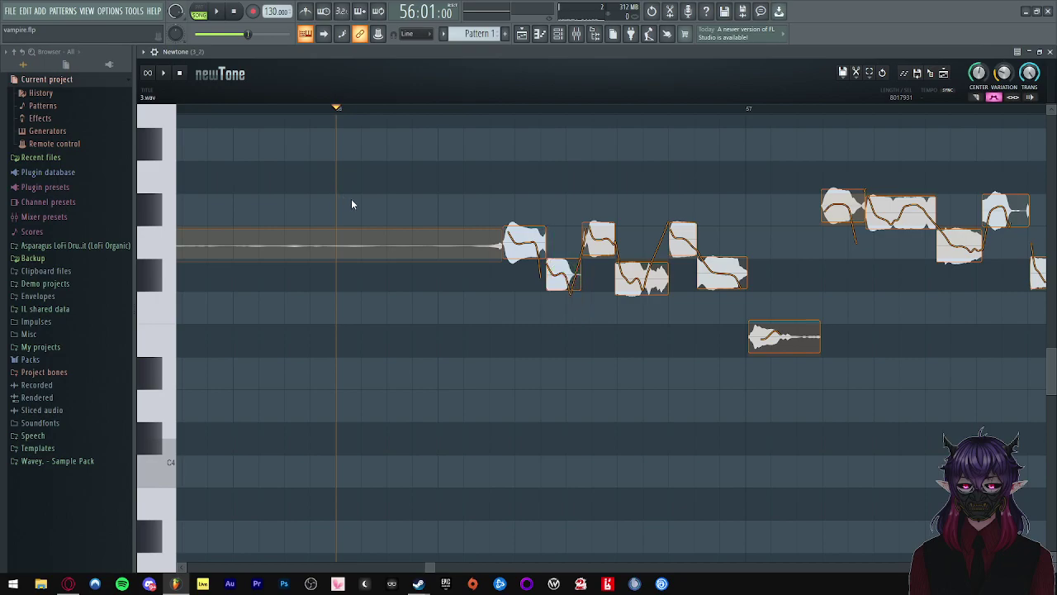
{"action": "key", "text": "space"}
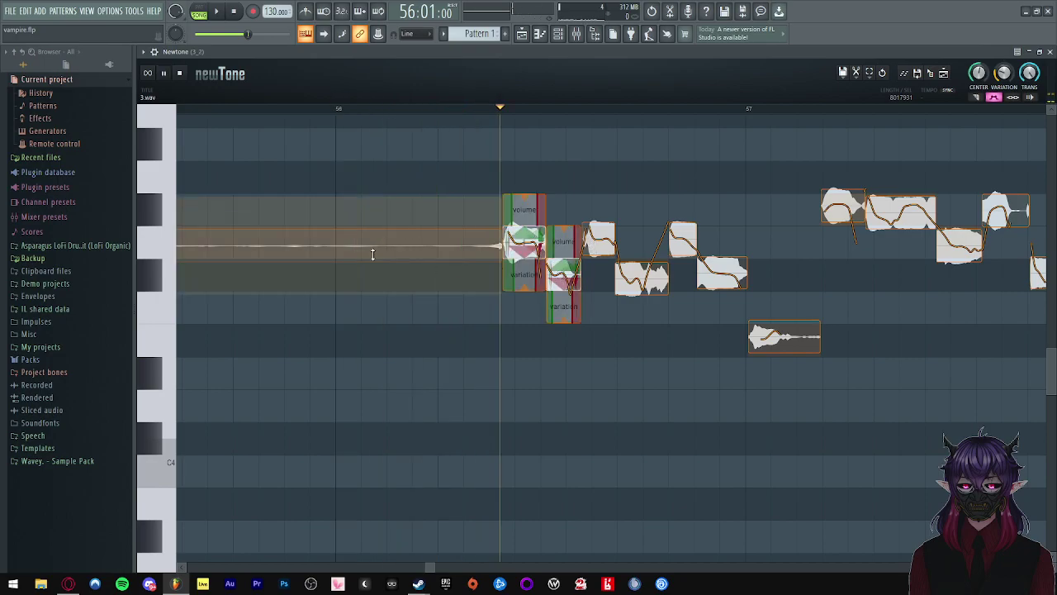
{"action": "key", "text": "space"}
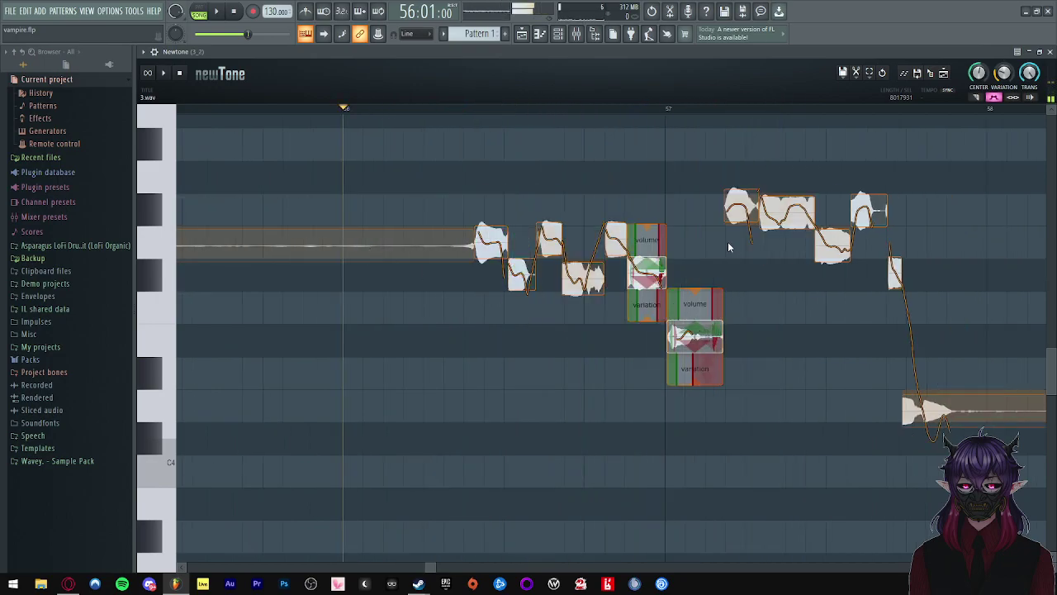
{"action": "mouse_move", "coordinate": [686, 351]}
{"action": "left_mouse_down"}
{"action": "mouse_move", "coordinate": [686, 379]}
{"action": "mouse_move", "coordinate": [686, 345]}
{"action": "left_mouse_up"}
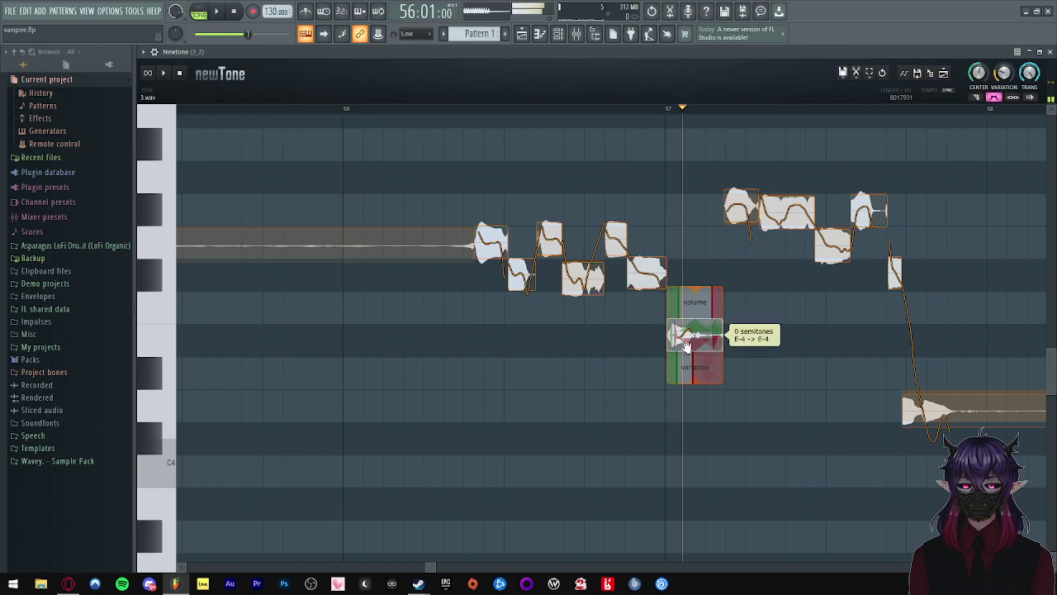
{"action": "left_click", "coordinate": [474, 288]}
{"action": "key", "text": "space"}
{"action": "scroll", "coordinate": [800, 301], "scroll_direction": "up", "scroll_amount": 2}
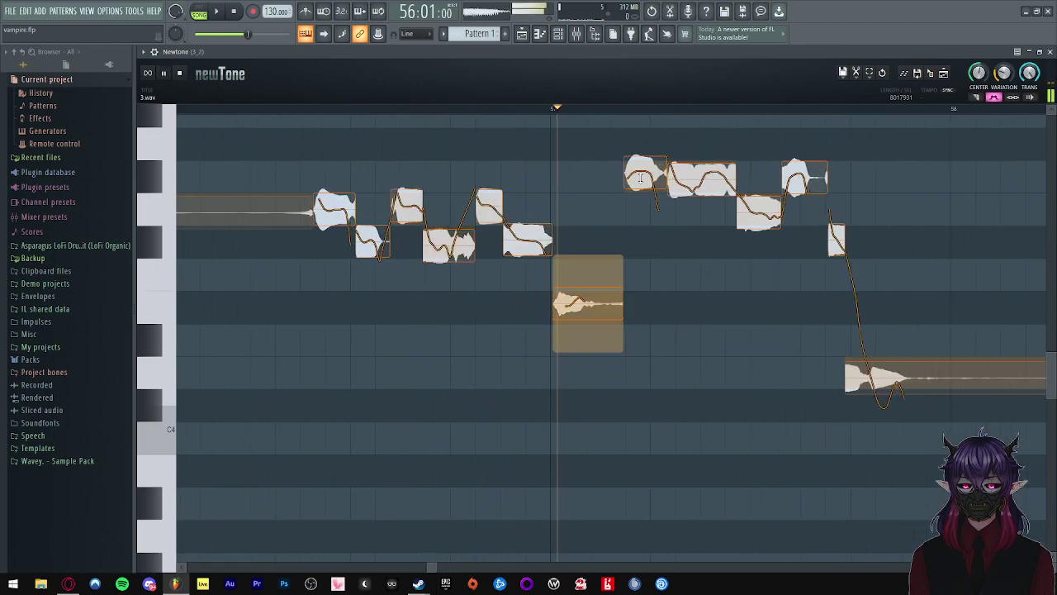
- Lower the two notes following the low note at bar 57 to G4 and slice the second one in two
{"action": "left_click_drag", "start_coordinate": [632, 188], "coordinate": [633, 223]}
{"action": "left_click_drag", "start_coordinate": [697, 205], "coordinate": [696, 209]}
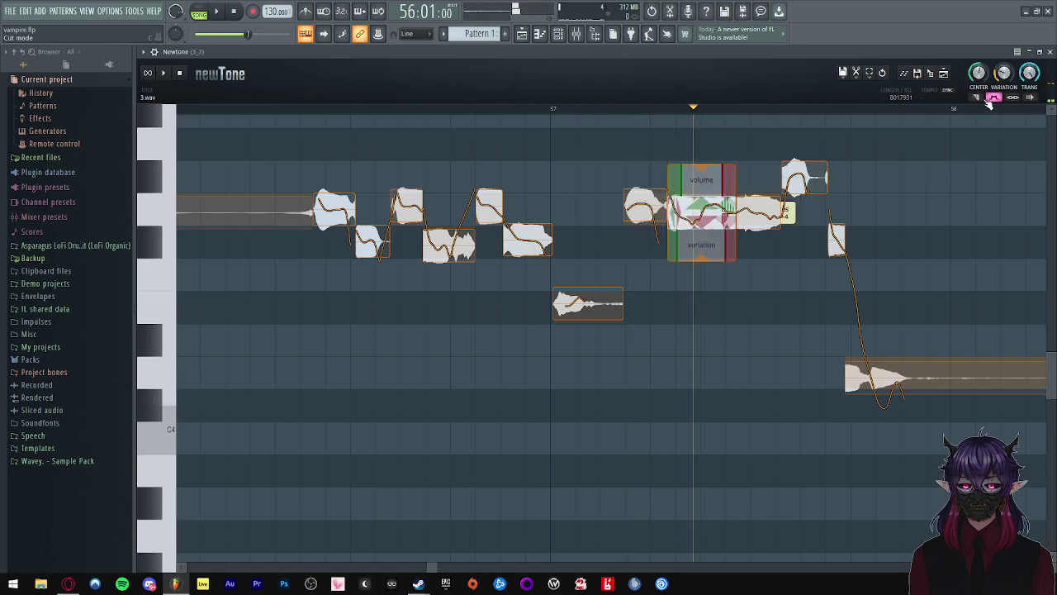
{"action": "left_click", "coordinate": [701, 222]}
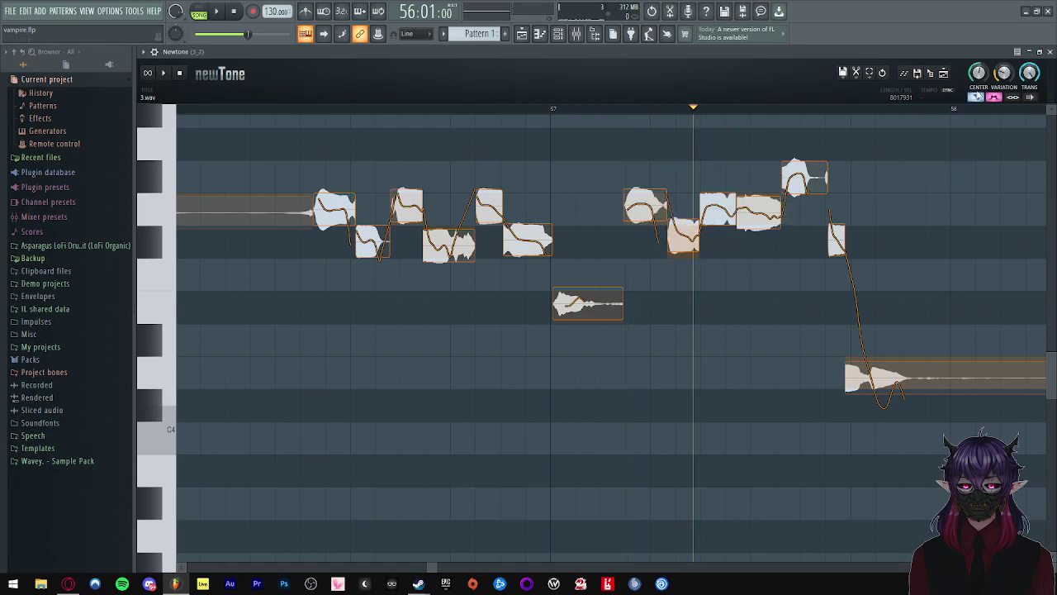
- Lower the note after the sliced pair to F#4 and the following one to G4, replaying the phrase from bar 57
{"action": "left_click", "coordinate": [586, 141]}
{"action": "scroll", "coordinate": [653, 248], "scroll_direction": "up", "scroll_amount": 3}
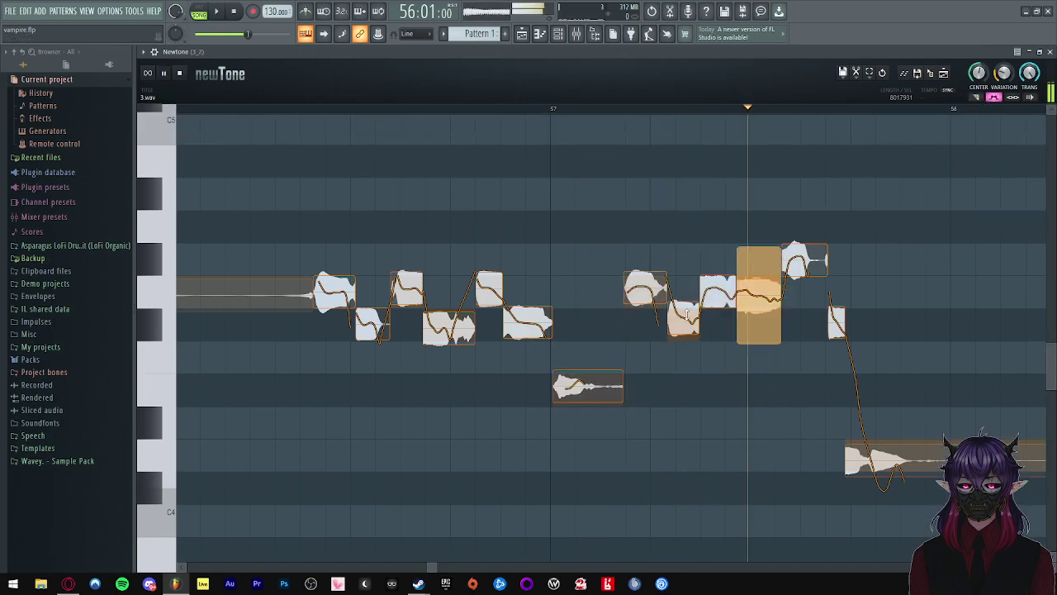
{"action": "left_click_drag", "start_coordinate": [768, 294], "coordinate": [772, 325]}
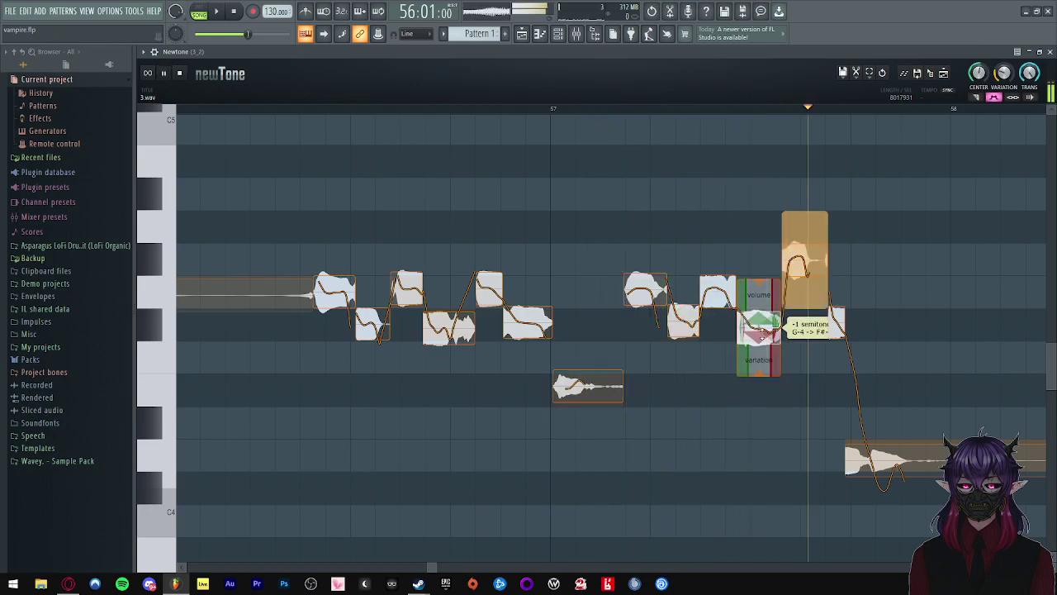
{"action": "left_click", "coordinate": [800, 262]}
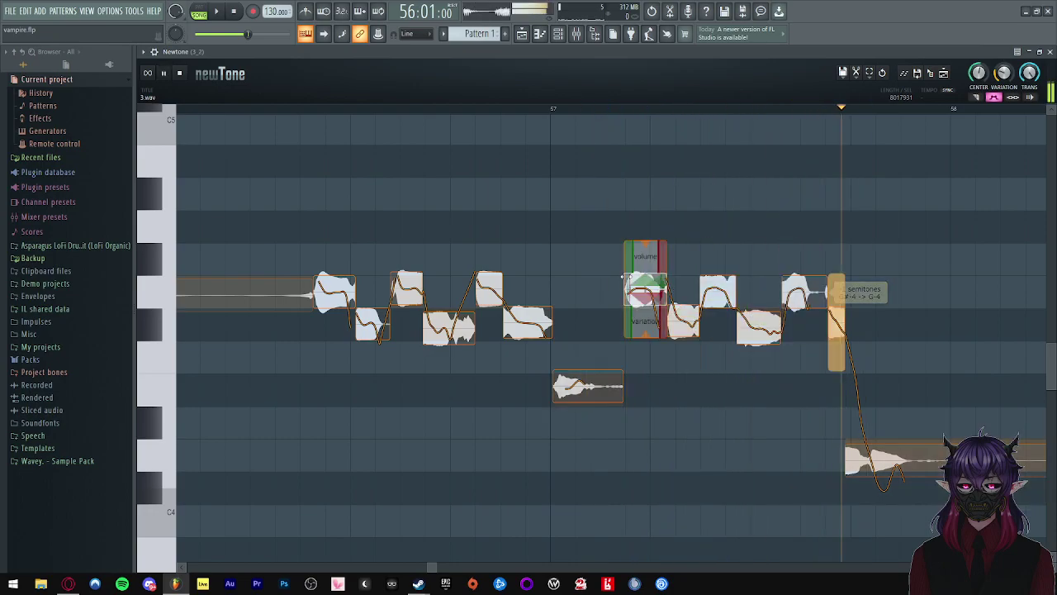
{"action": "left_click", "coordinate": [570, 257]}
{"action": "key", "text": "space"}
{"action": "scroll", "coordinate": [836, 326], "scroll_direction": "up", "scroll_amount": 4}
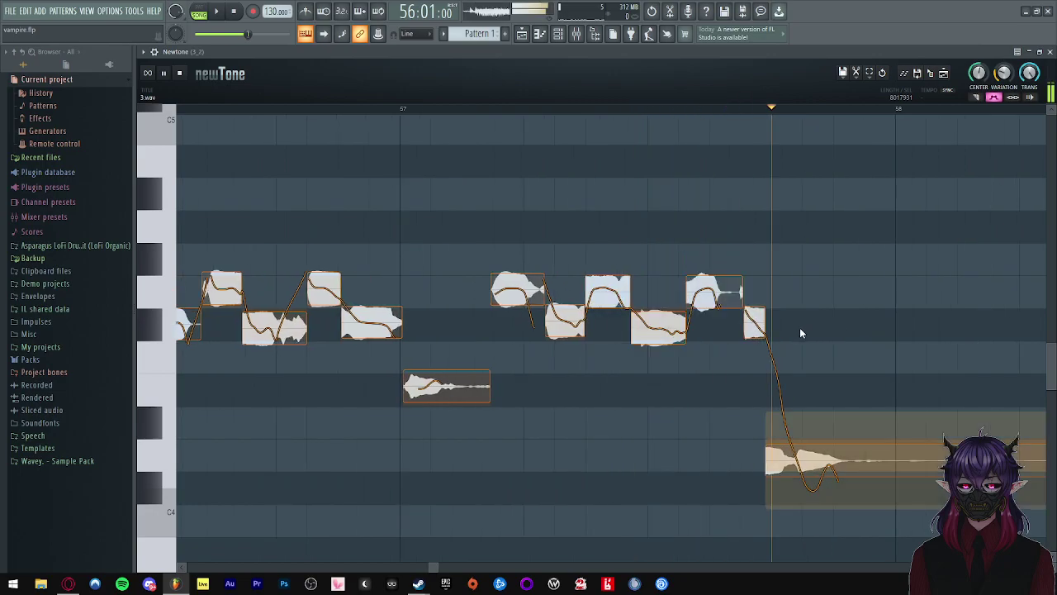
- Slice the last note before bar 58 off its silent tail, raise it to E4 and set its variation to 9.86%
{"action": "scroll", "coordinate": [805, 347], "scroll_direction": "down", "scroll_amount": 2}
{"action": "key", "text": "space"}
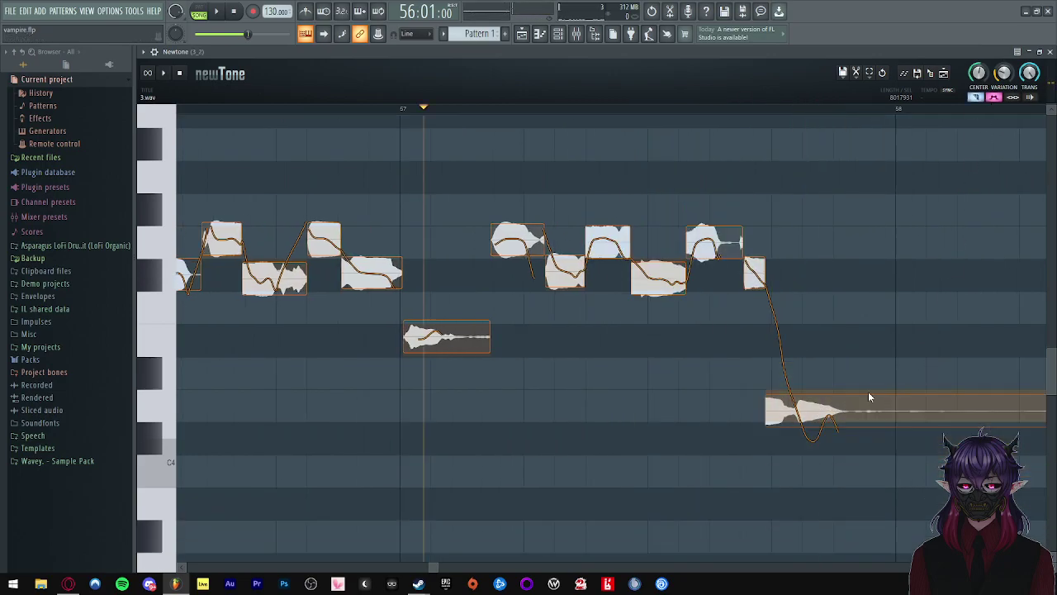
{"action": "left_click_drag", "start_coordinate": [808, 405], "coordinate": [811, 344]}
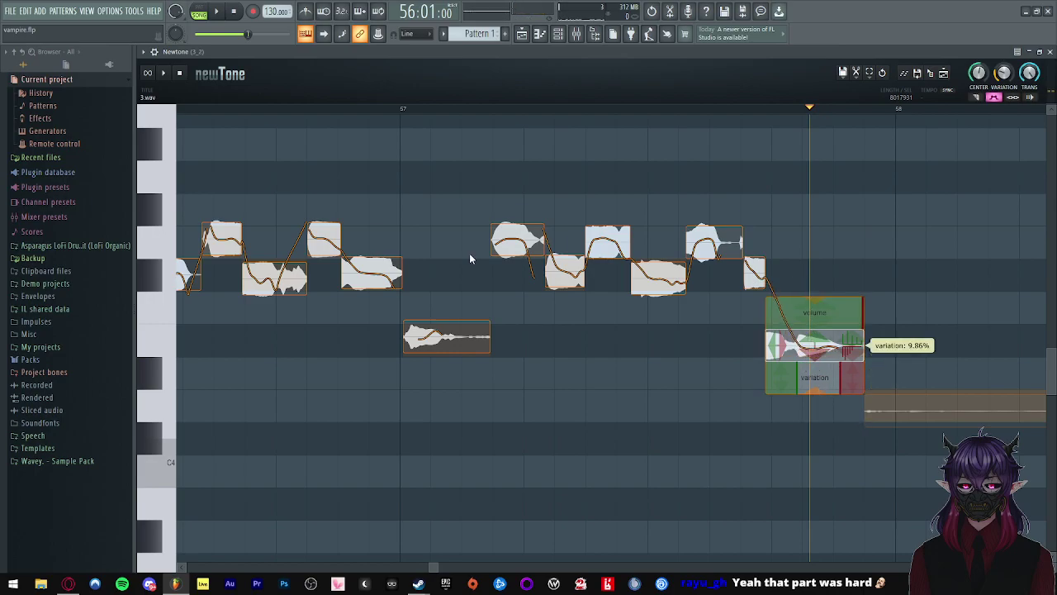
{"action": "left_click", "coordinate": [365, 223]}
{"action": "scroll", "coordinate": [367, 221], "scroll_direction": "down", "scroll_amount": 2}
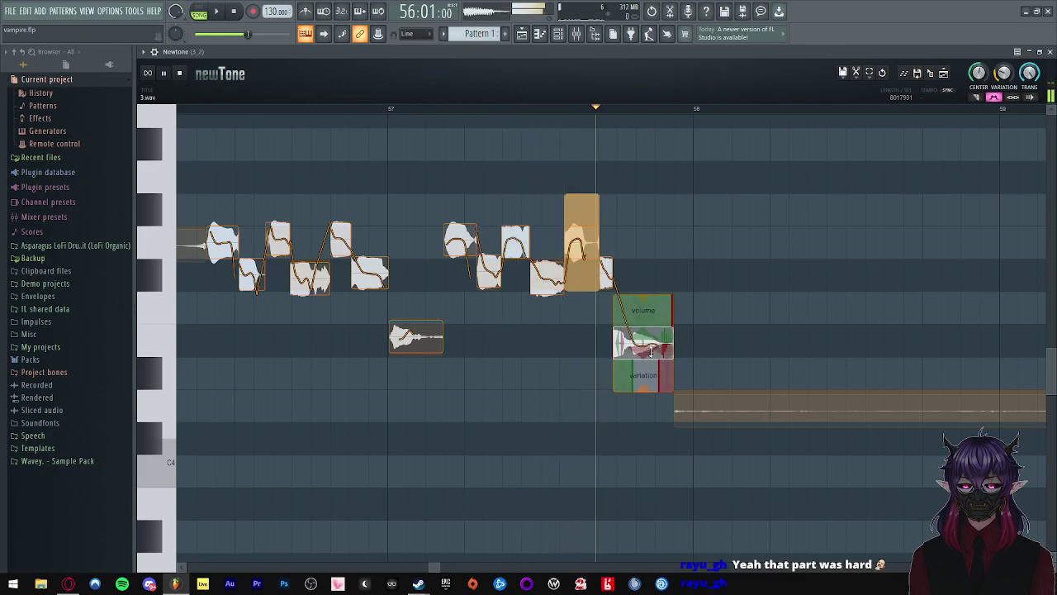
{"action": "key", "text": "space"}
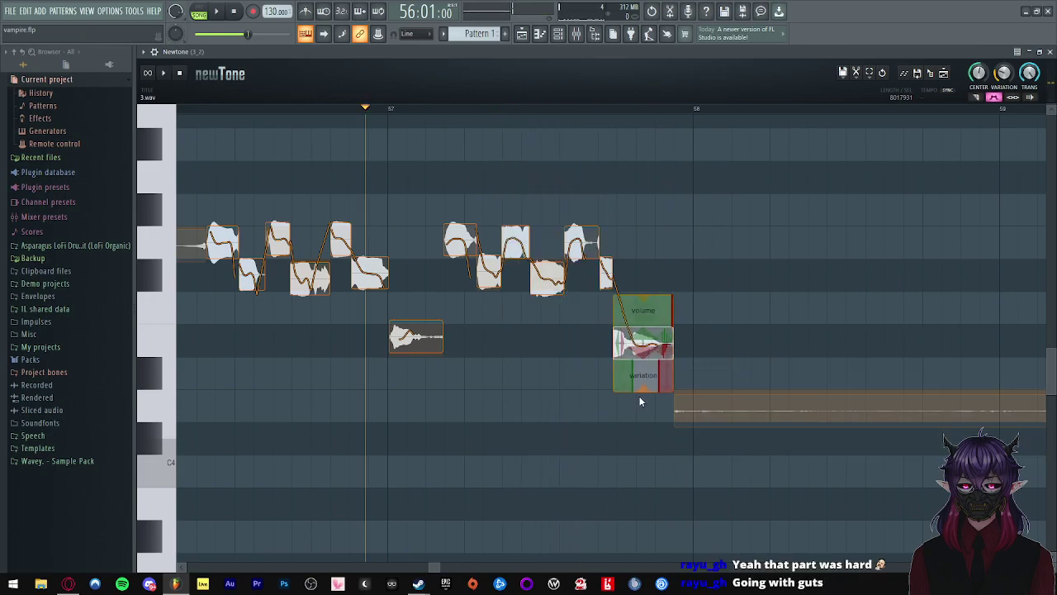
- Replay the edited phrase from bar 56 and listen to the unedited phrase around bar 60
{"action": "key", "text": "space"}
{"action": "scroll", "coordinate": [503, 375], "scroll_direction": "down", "scroll_amount": 2}
{"action": "key", "text": "space"}
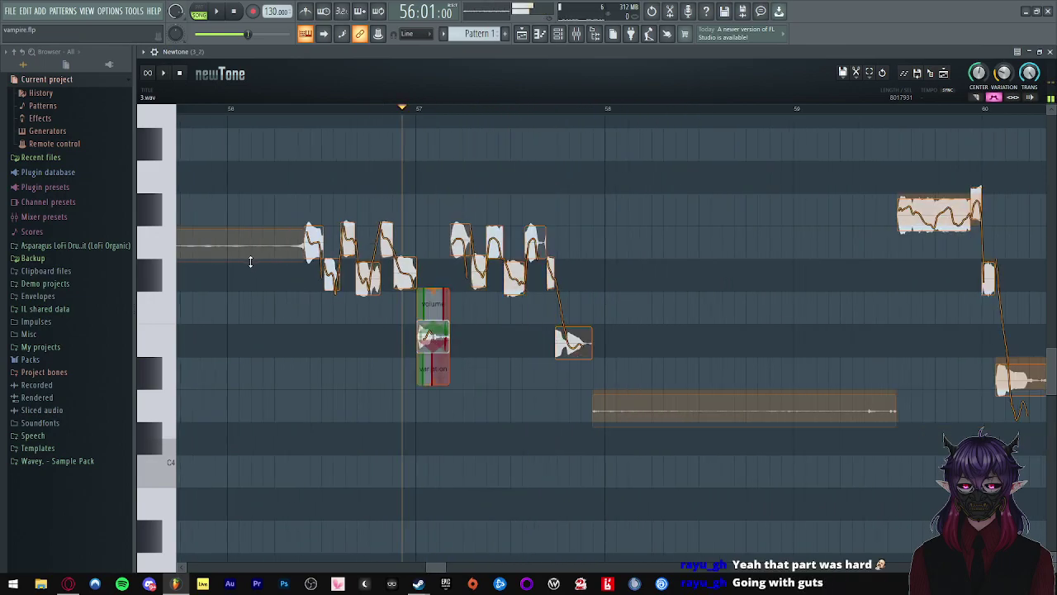
{"action": "left_click", "coordinate": [228, 297]}
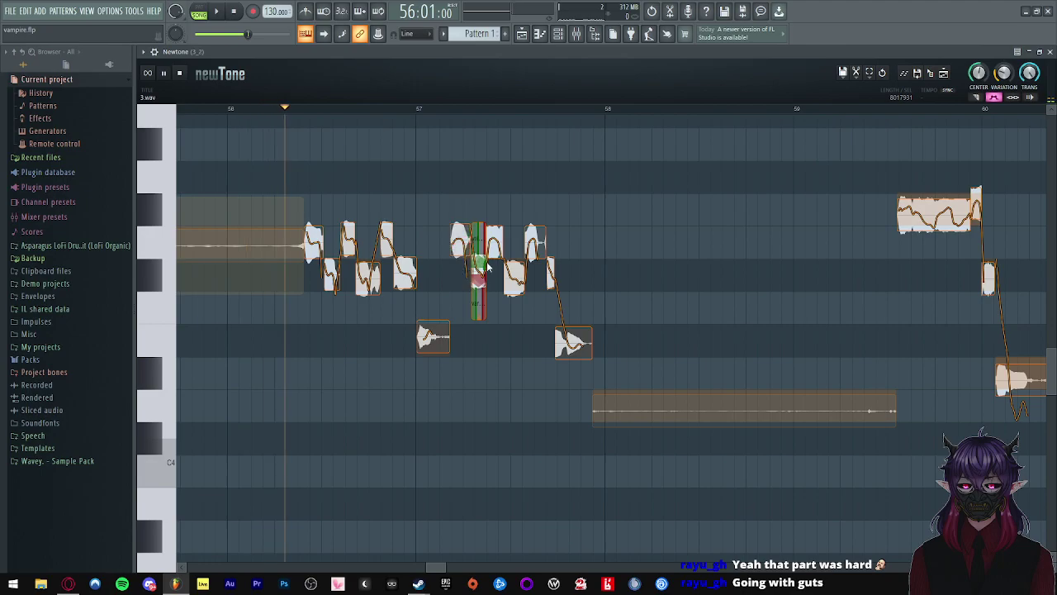
{"action": "key", "text": "space"}
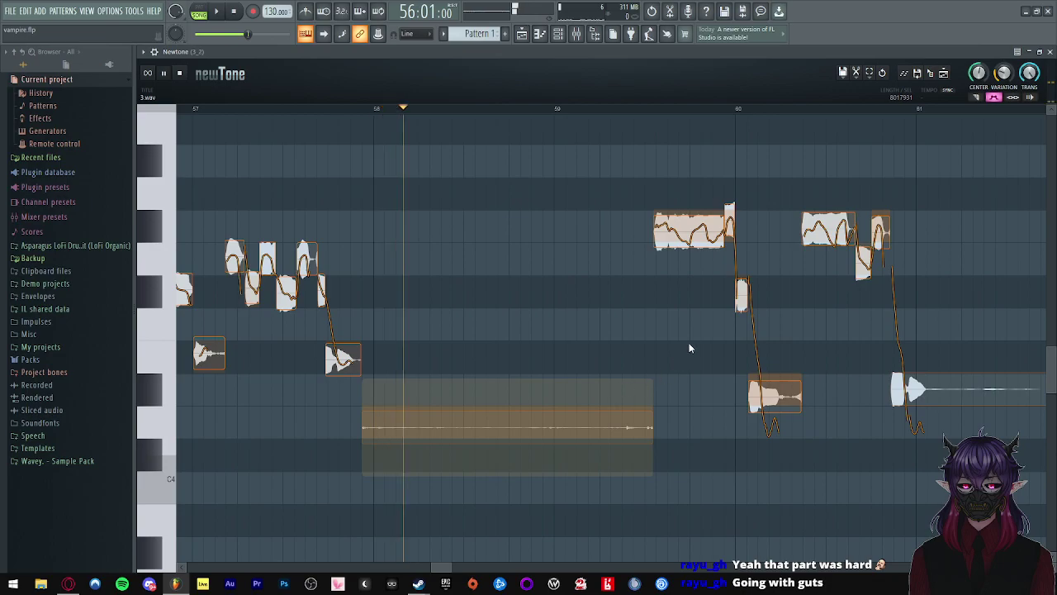
{"action": "left_click", "coordinate": [622, 246]}
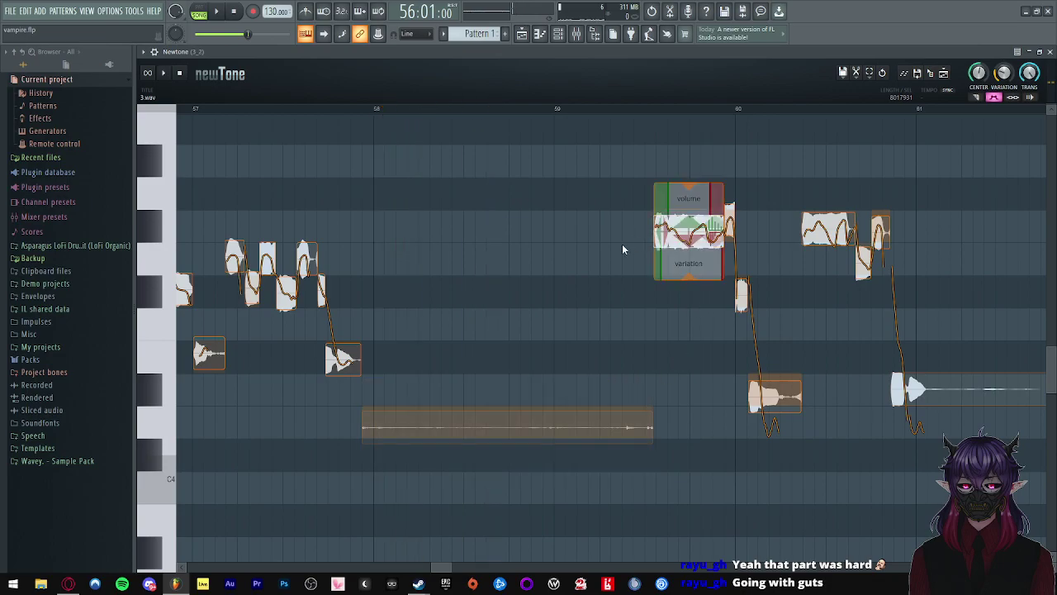
{"action": "scroll", "coordinate": [800, 294], "scroll_direction": "down", "scroll_amount": 1}
{"action": "scroll", "coordinate": [799, 293], "scroll_direction": "up", "scroll_amount": 2}
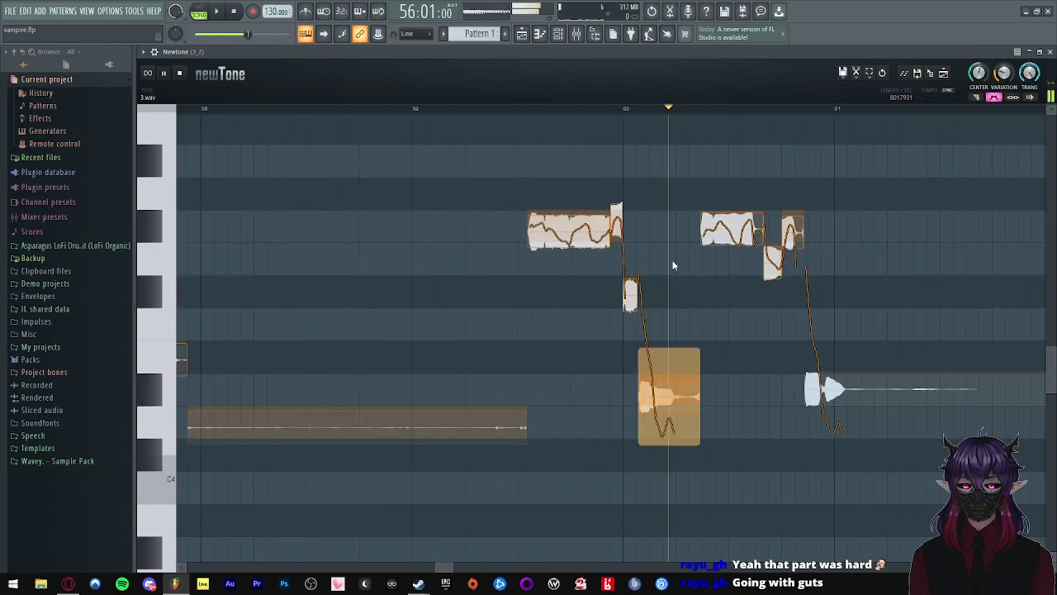
{"action": "key", "text": "space"}
- Return to the playlist, play the song from just after bar 59 to hear the next phrase in context, and reopen Newtone
{"action": "left_click", "coordinate": [1028, 52]}
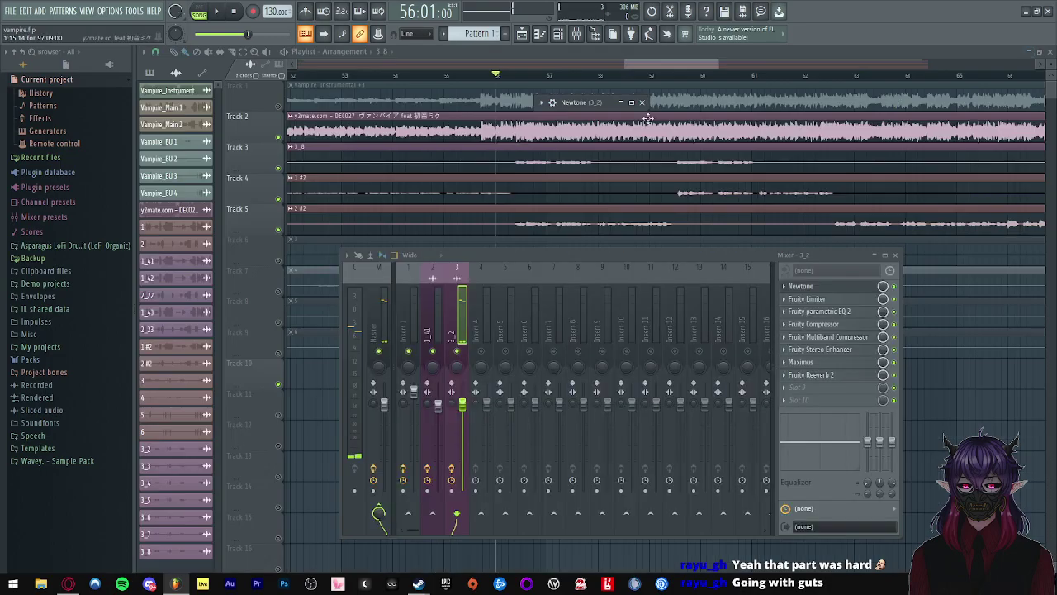
{"action": "left_click", "coordinate": [678, 76]}
{"action": "key", "text": "space"}
{"action": "scroll", "coordinate": [625, 146], "scroll_direction": "right", "scroll_amount": 2}
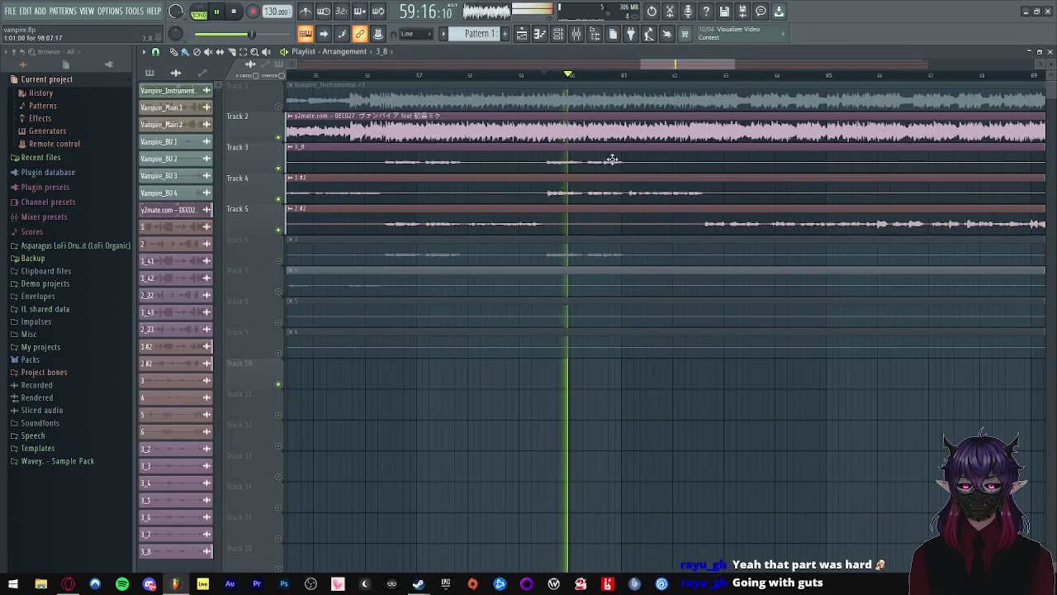
{"action": "key", "text": "space"}
{"action": "left_click", "coordinate": [586, 39]}
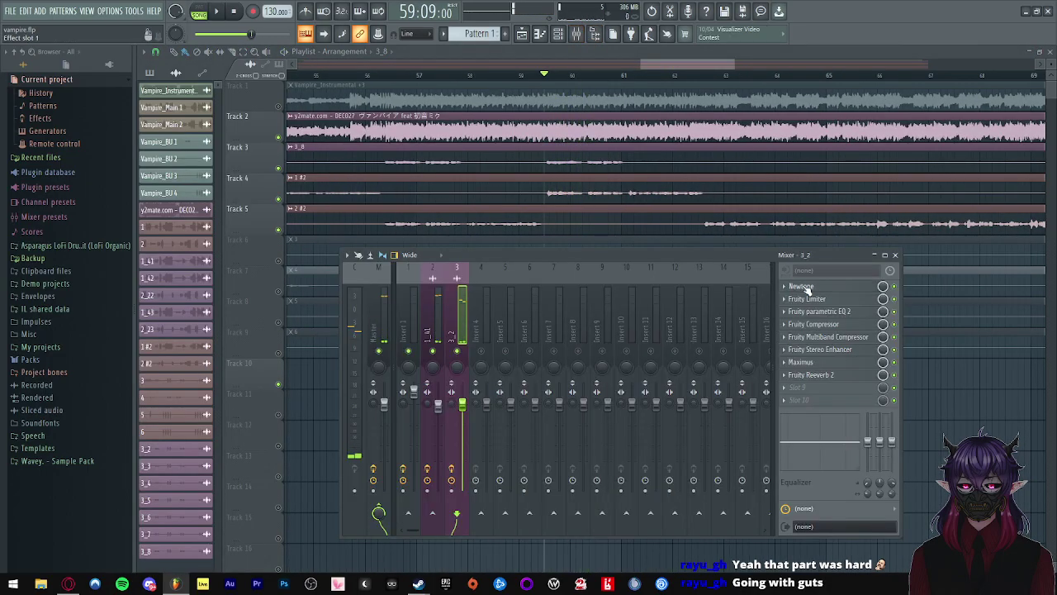
{"action": "left_click", "coordinate": [806, 287]}
{"action": "left_click", "coordinate": [631, 103]}
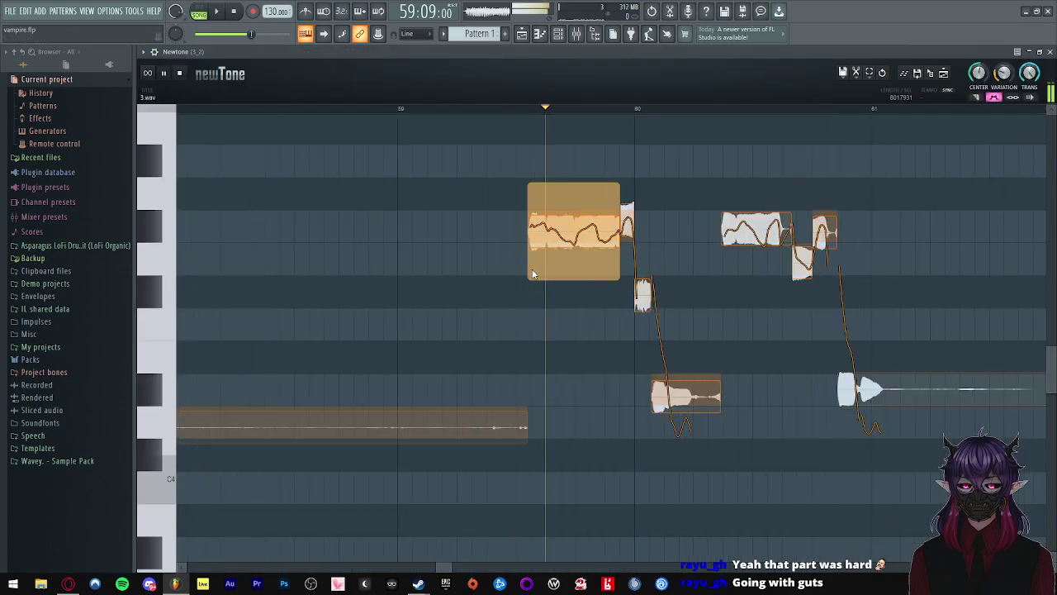
- Slice the long note before bar 60 into four separate notes
{"action": "left_click", "coordinate": [552, 233]}
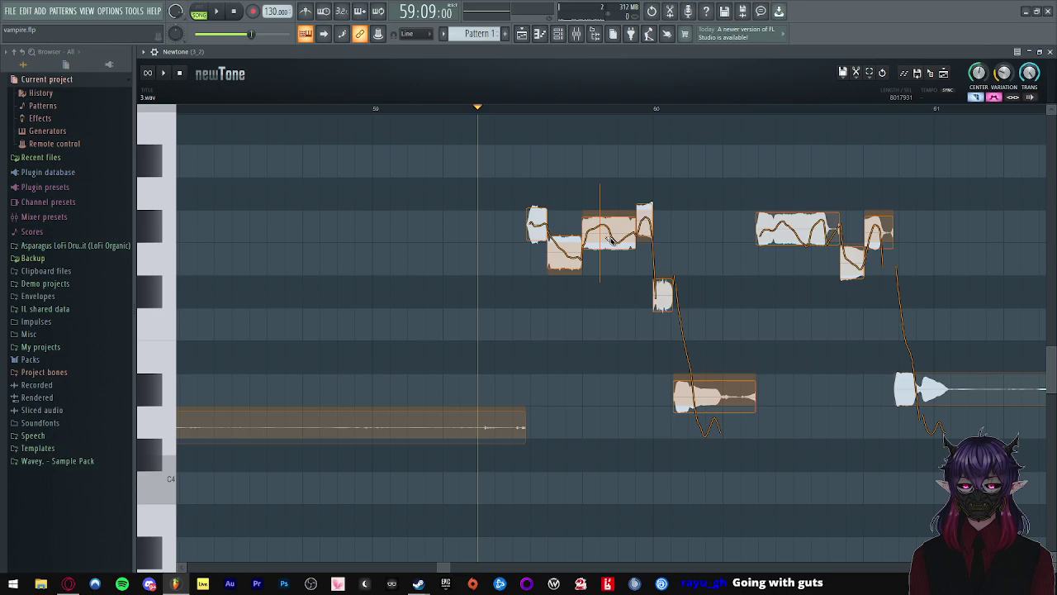
{"action": "left_click", "coordinate": [978, 97]}
{"action": "key", "text": "space"}
{"action": "scroll", "coordinate": [604, 261], "scroll_direction": "up", "scroll_amount": 1}
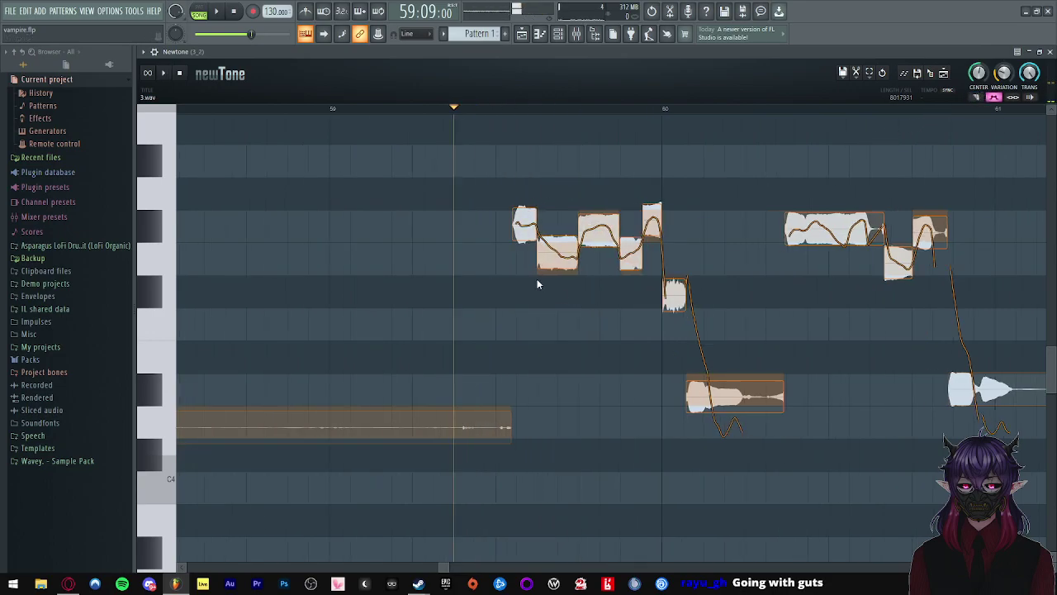
- Lower the four sliced notes before bar 60 by one semitone each, alternating between G4 and F#4
{"action": "left_click_drag", "start_coordinate": [520, 224], "coordinate": [526, 265]}
{"action": "left_click", "coordinate": [456, 265]}
{"action": "key", "text": "space"}
{"action": "left_click_drag", "start_coordinate": [610, 228], "coordinate": [631, 287]}
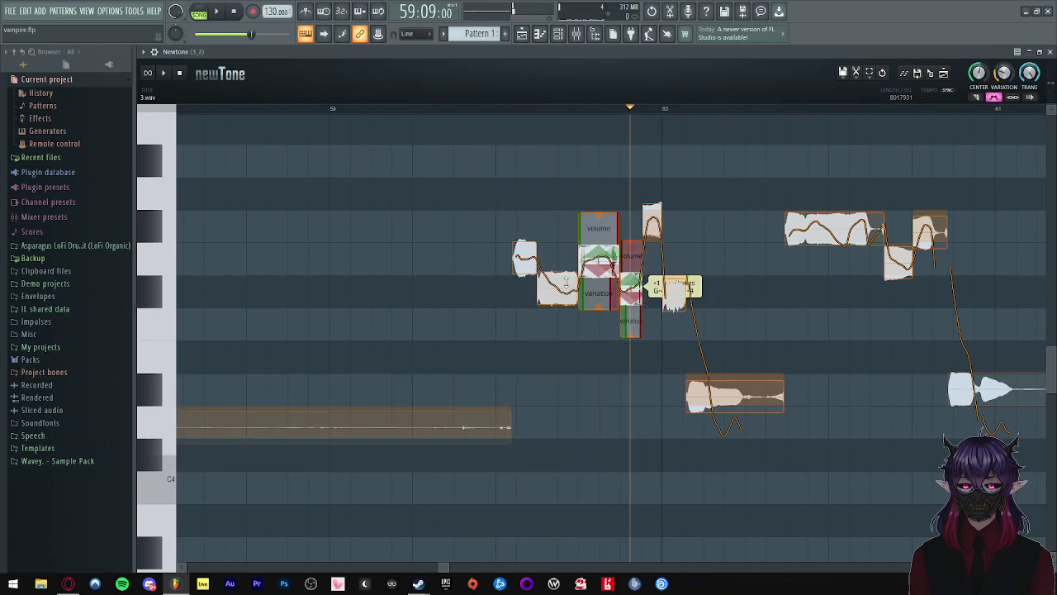
- Adjust the pitch variation of the first, second and fourth sliced notes before bar 60 and replay them
{"action": "left_click_drag", "start_coordinate": [559, 336], "coordinate": [559, 270]}
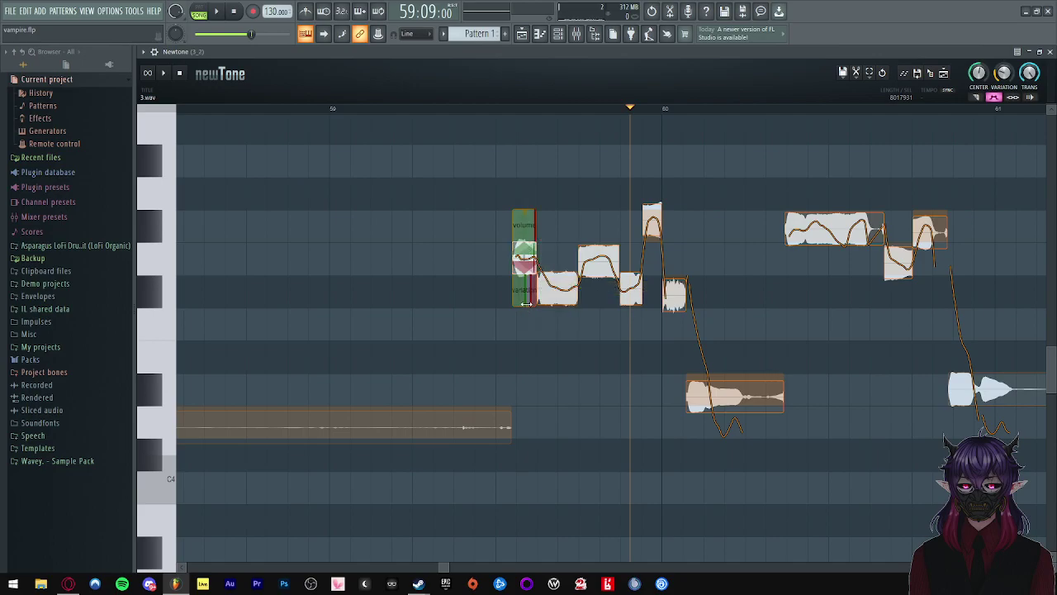
{"action": "left_click", "coordinate": [467, 253]}
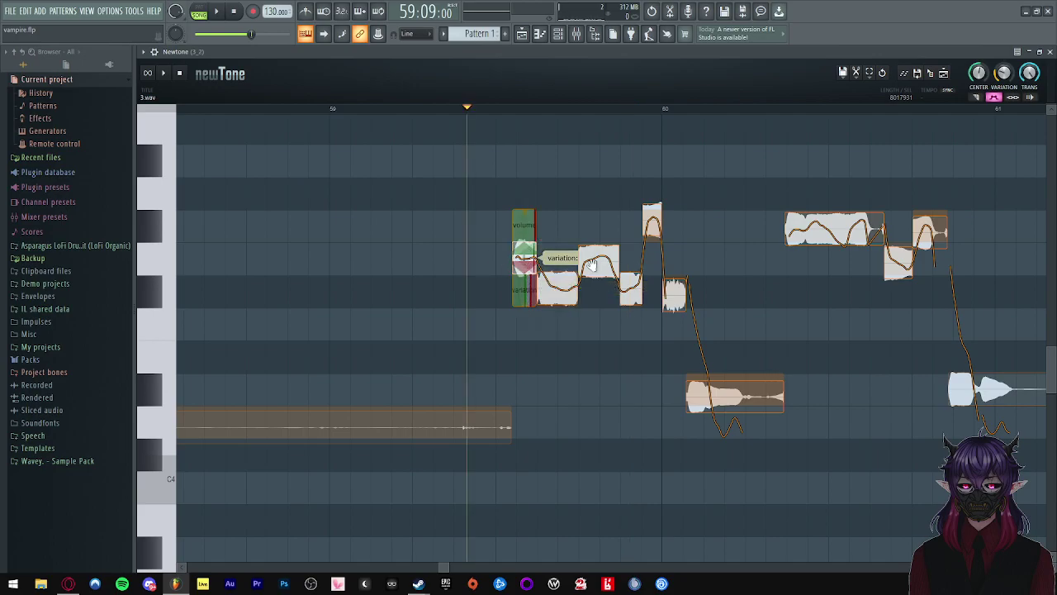
{"action": "left_click_drag", "start_coordinate": [635, 336], "coordinate": [635, 286]}
{"action": "key", "text": "space"}
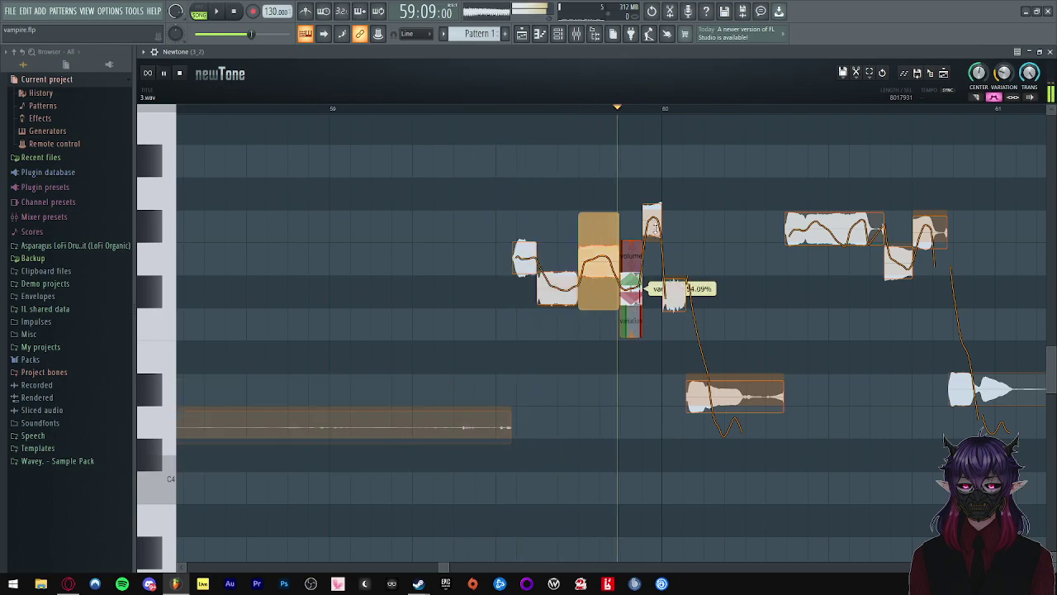
- Lower the short note just before bar 60 to G4 and the short note at bar 60 to F4
{"action": "key", "text": "space"}
{"action": "left_click", "coordinate": [653, 227]}
{"action": "left_click_drag", "start_coordinate": [653, 244], "coordinate": [652, 261]}
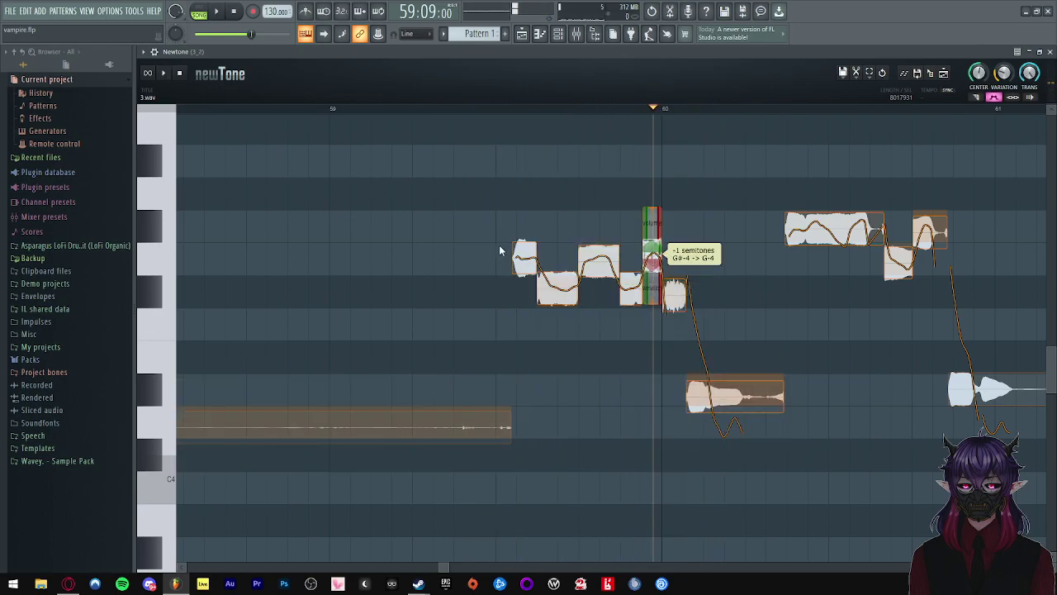
{"action": "right_click", "coordinate": [499, 250]}
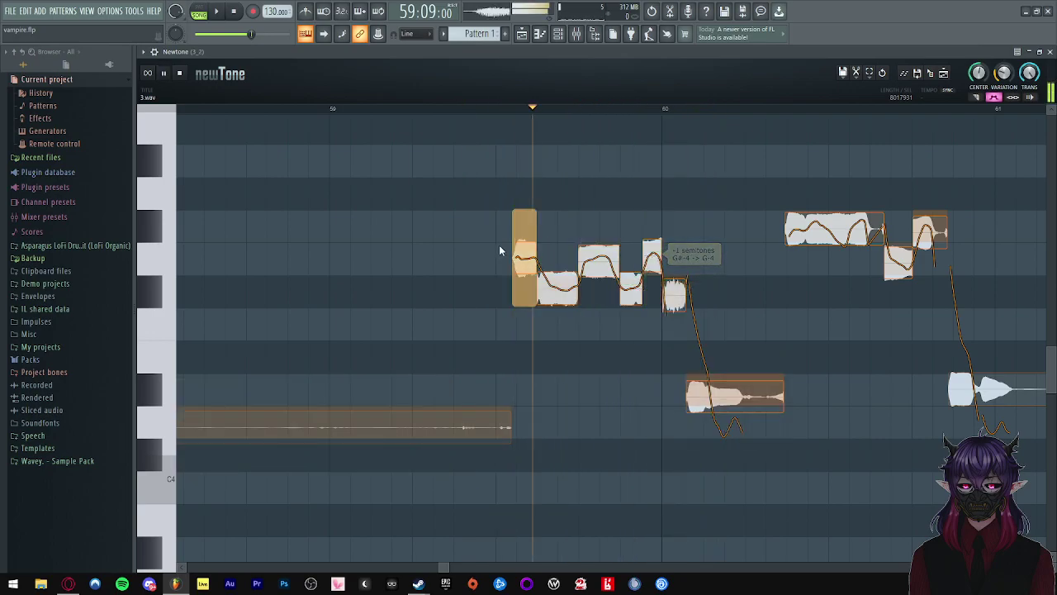
{"action": "left_click", "coordinate": [675, 295]}
{"action": "left_click_drag", "start_coordinate": [675, 296], "coordinate": [674, 328]}
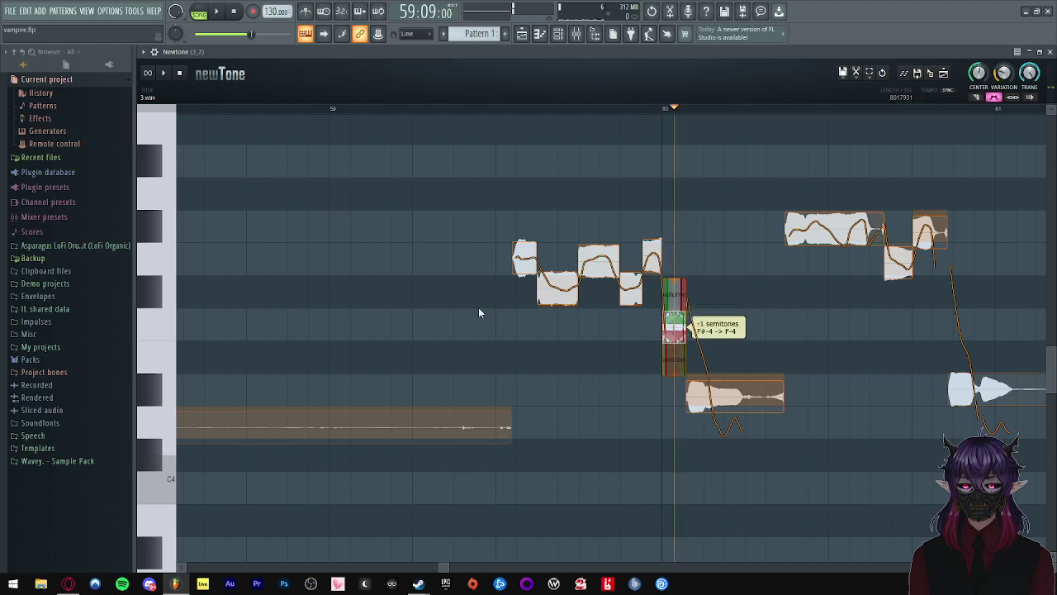
- Raise the long note after bar 60 to F4, replay the phrase, and slice the note in two
{"action": "left_click_drag", "start_coordinate": [718, 401], "coordinate": [719, 329]}
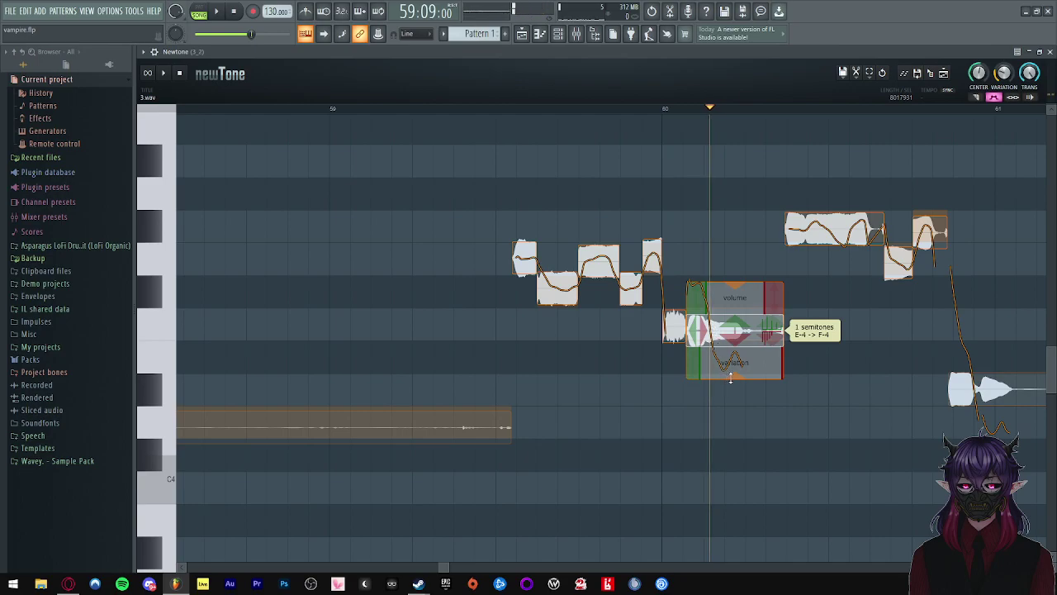
{"action": "left_click", "coordinate": [493, 281]}
{"action": "key", "text": "space"}
{"action": "left_click", "coordinate": [976, 96]}
{"action": "key", "text": "space"}
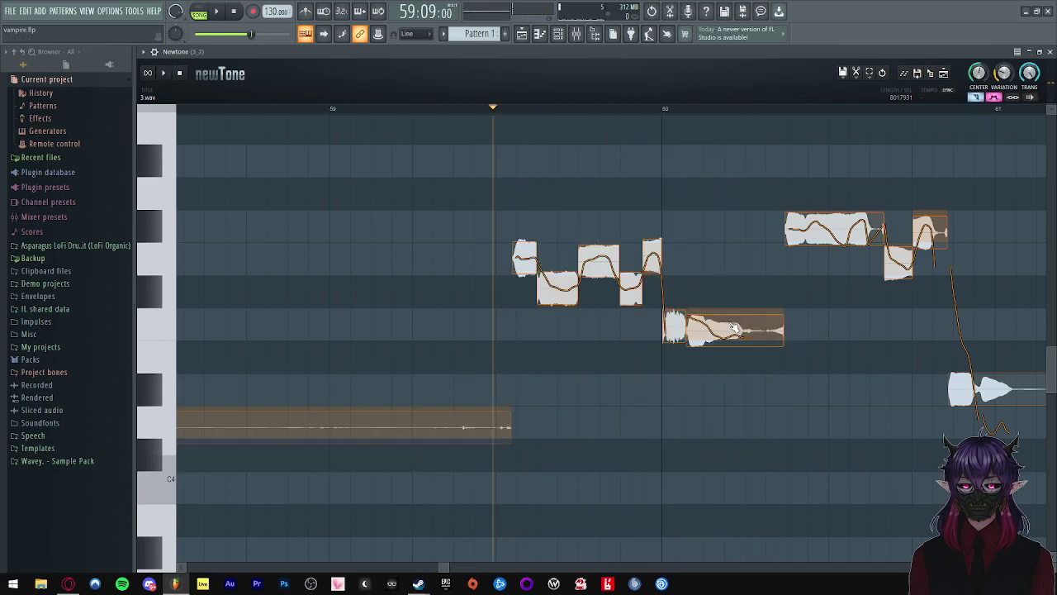
{"action": "left_click", "coordinate": [725, 330]}
{"action": "key", "text": "space"}
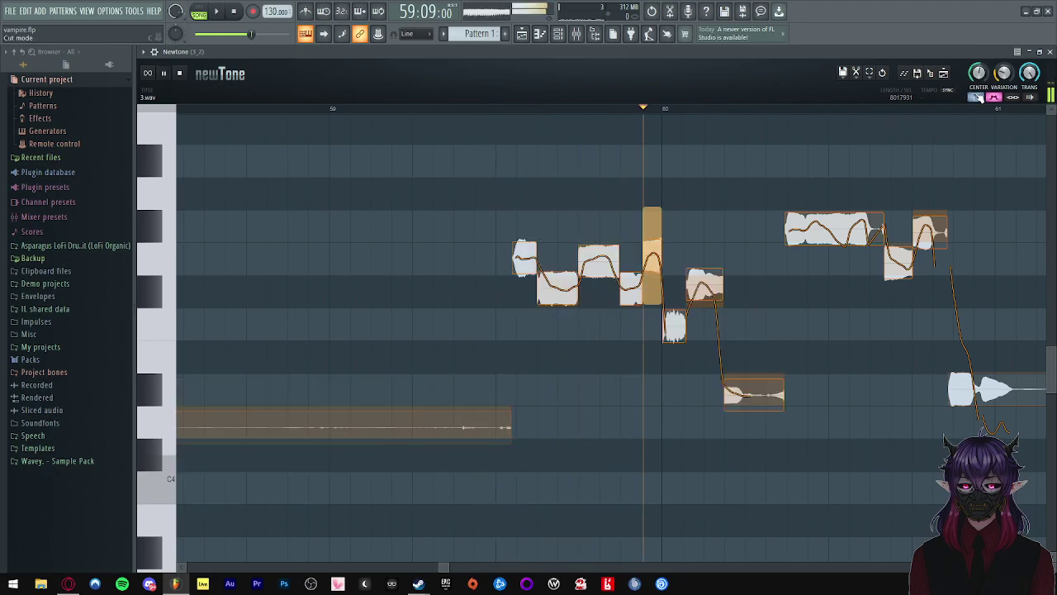
- Raise the second piece of the note sliced after bar 60 to E4 and replay the phrase
{"action": "key", "text": "space"}
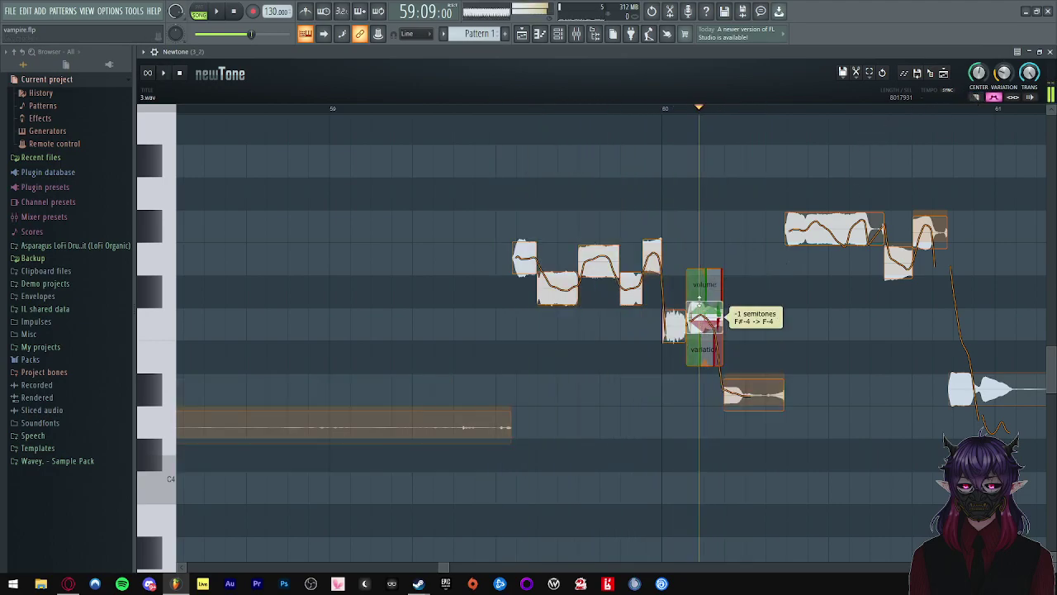
{"action": "left_click_drag", "start_coordinate": [737, 379], "coordinate": [732, 361]}
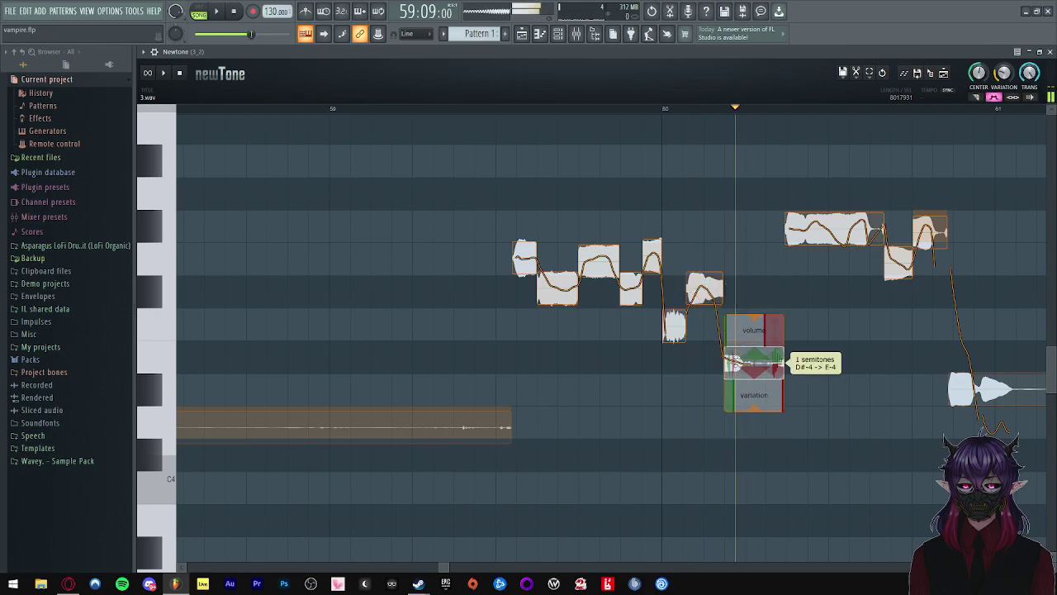
{"action": "left_click", "coordinate": [453, 279]}
- Slice the long note midway between bars 60 and 61 into three notes
{"action": "scroll", "coordinate": [453, 277], "scroll_direction": "down", "scroll_amount": 3}
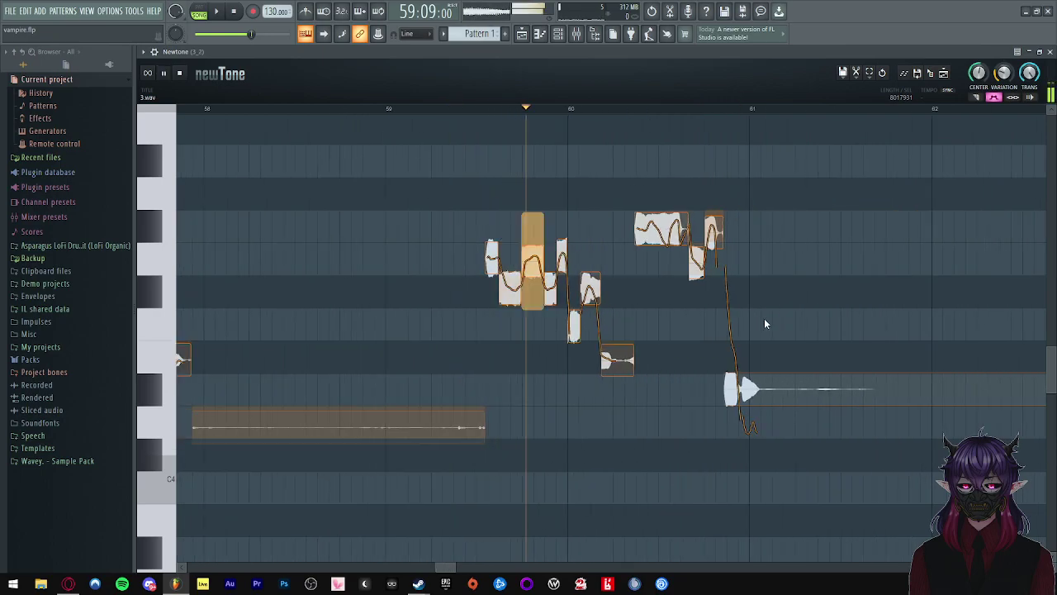
{"action": "scroll", "coordinate": [763, 321], "scroll_direction": "up", "scroll_amount": 4}
{"action": "key", "text": "space"}
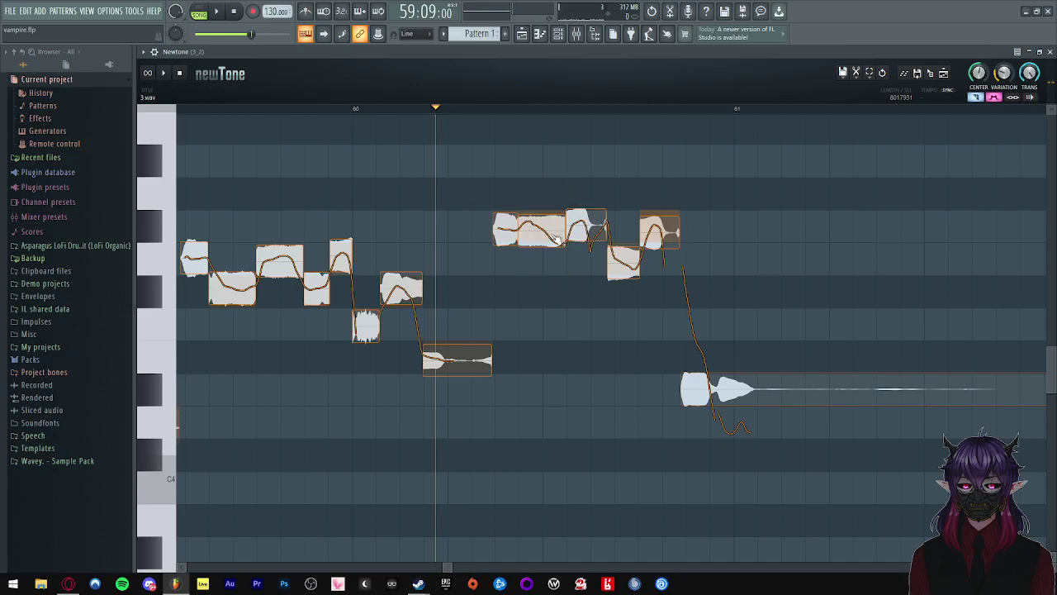
- Slice the second note of the phrase leading into bar 61 in two and lower the phrase's first three notes to G4, F#4 and G4
{"action": "left_click", "coordinate": [568, 238]}
{"action": "key", "text": "space"}
{"action": "left_click", "coordinate": [976, 97]}
{"action": "key", "text": "space"}
{"action": "left_click_drag", "start_coordinate": [530, 231], "coordinate": [529, 296]}
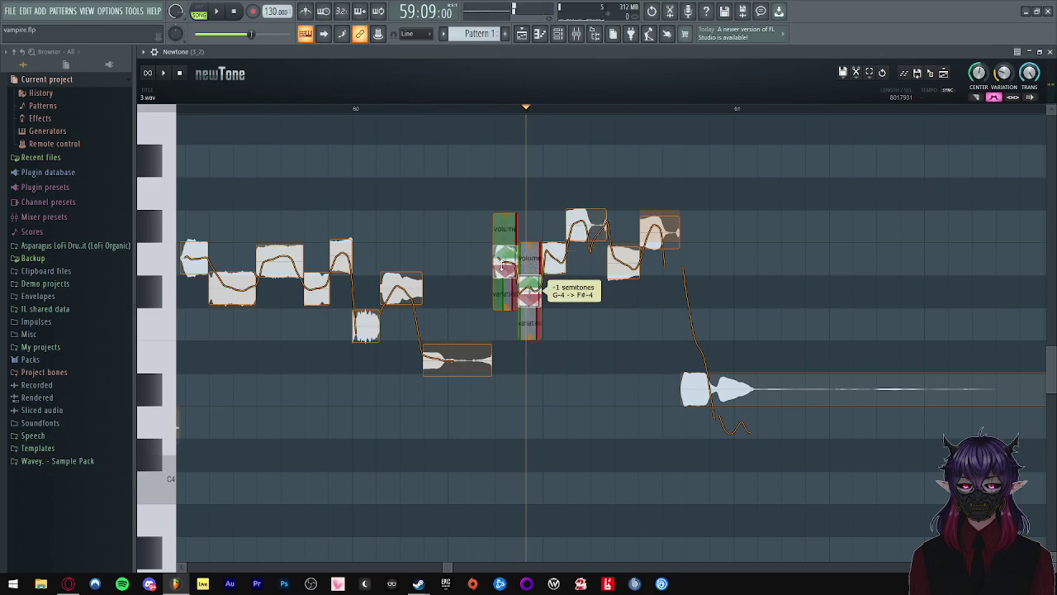
- Lower the fourth note of the phrase before bar 61 to G4 and replay the phrase
{"action": "left_click_drag", "start_coordinate": [582, 228], "coordinate": [580, 293]}
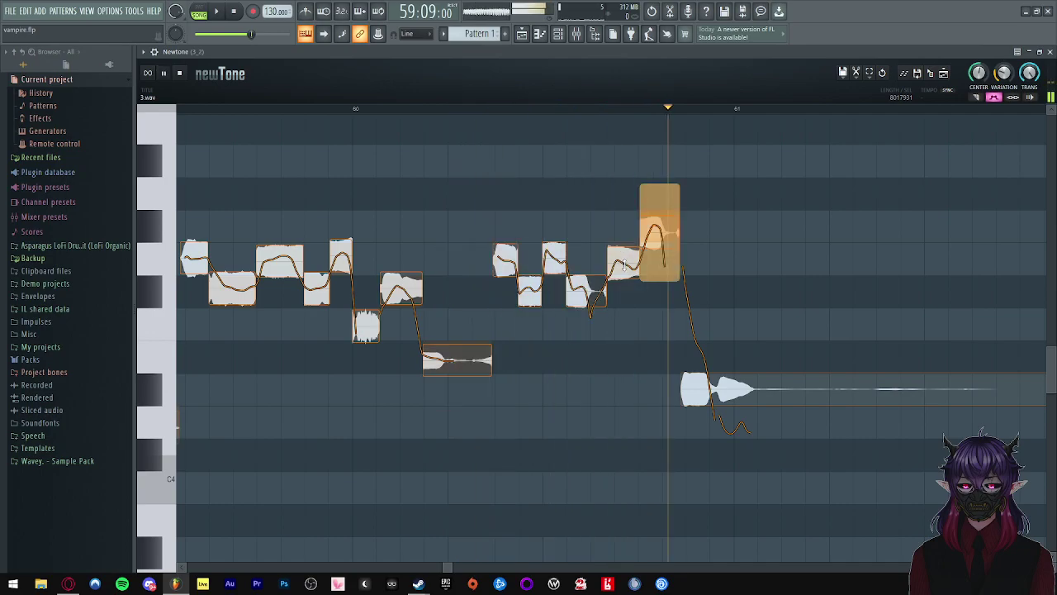
{"action": "left_click_drag", "start_coordinate": [587, 290], "coordinate": [588, 258]}
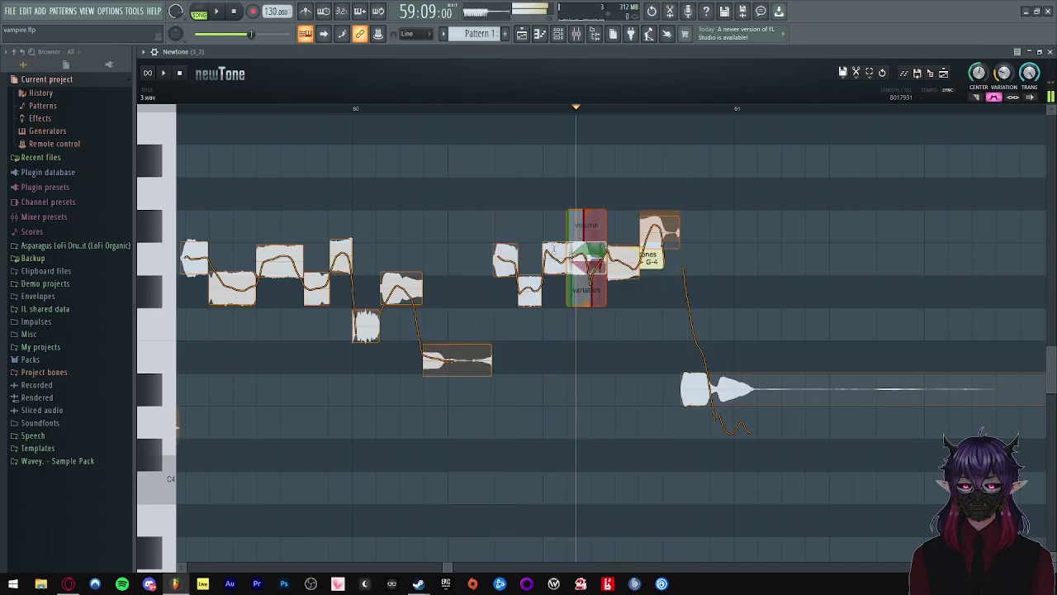
{"action": "left_click", "coordinate": [496, 224]}
{"action": "key", "text": "space"}
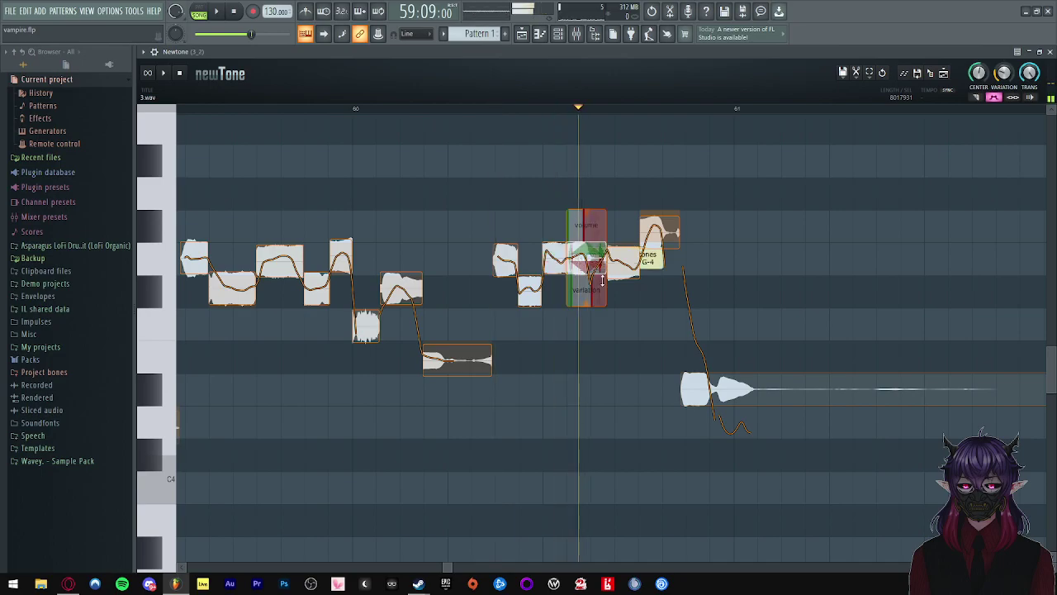
- Lower the fifth note of the phrase before bar 61 to F#4 and replay the phrase
{"action": "left_click_drag", "start_coordinate": [624, 262], "coordinate": [626, 294]}
{"action": "left_click", "coordinate": [438, 203]}
{"action": "key", "text": "space"}
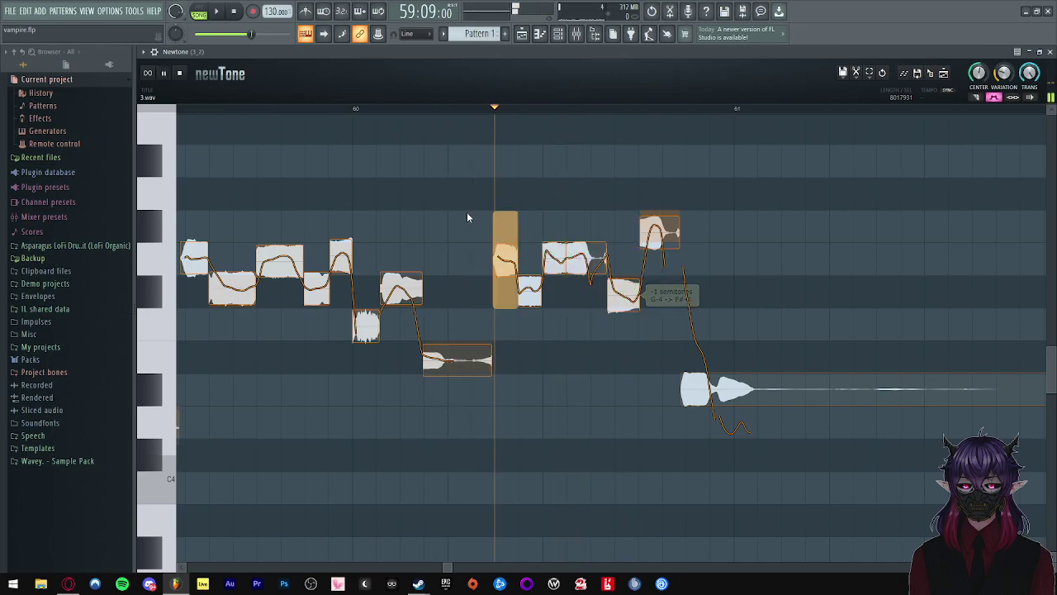
{"action": "key", "text": "space"}
- Lower the third note of the phrase before bar 61 to F#4, replay it, and lower the sixth note to G4
{"action": "left_click_drag", "start_coordinate": [560, 270], "coordinate": [558, 293]}
{"action": "left_click", "coordinate": [446, 213]}
{"action": "key", "text": "space"}
{"action": "key", "text": "space"}
{"action": "left_click_drag", "start_coordinate": [652, 238], "coordinate": [653, 261]}
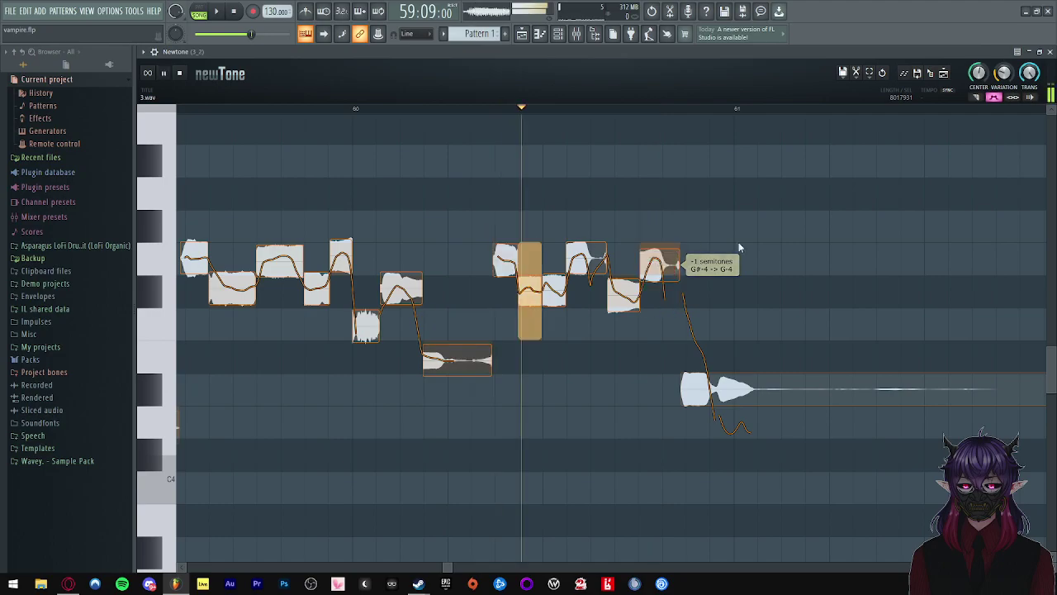
- Slice the long ending note at bar 61 into three, place the first piece on F#4 and the second on E4, and replay
{"action": "left_click", "coordinate": [724, 391]}
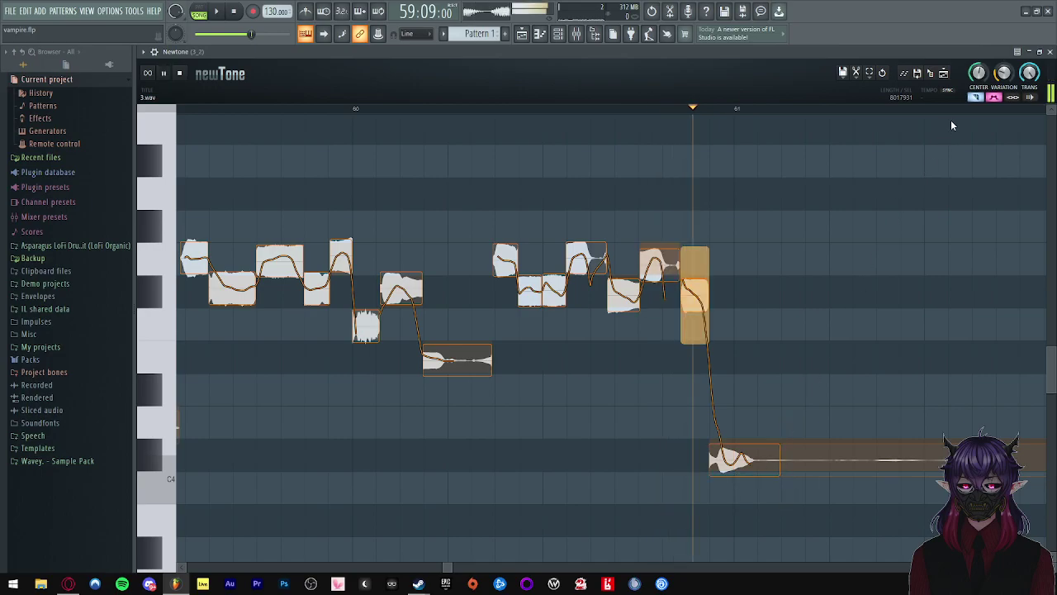
{"action": "left_click_drag", "start_coordinate": [744, 470], "coordinate": [727, 364]}
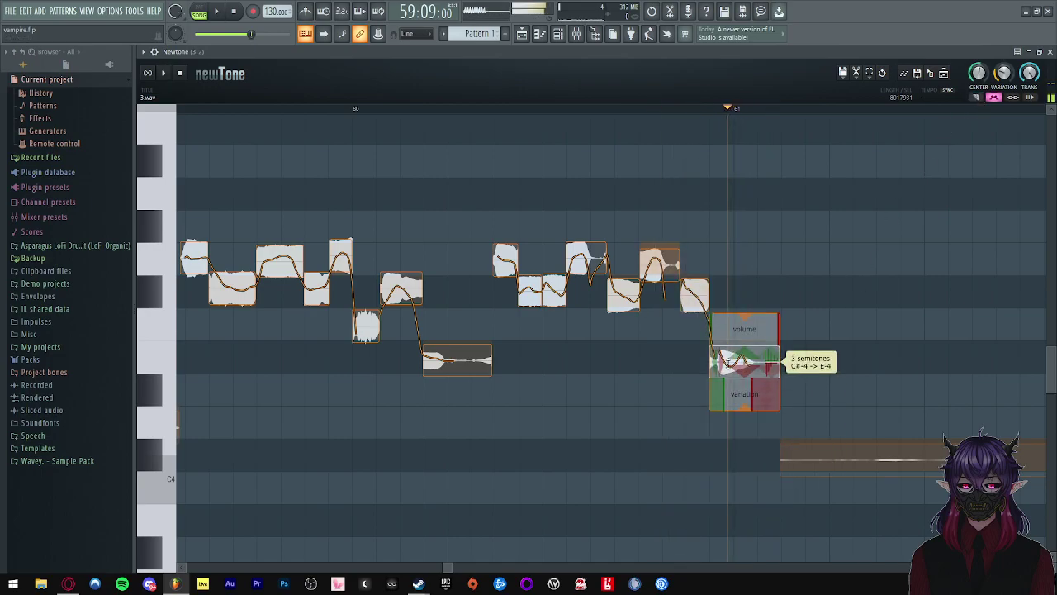
{"action": "left_click", "coordinate": [363, 250]}
- Locate the unedited phrase at bar 83 in the vocal and listen to it
{"action": "scroll", "coordinate": [366, 236], "scroll_direction": "down", "scroll_amount": 6}
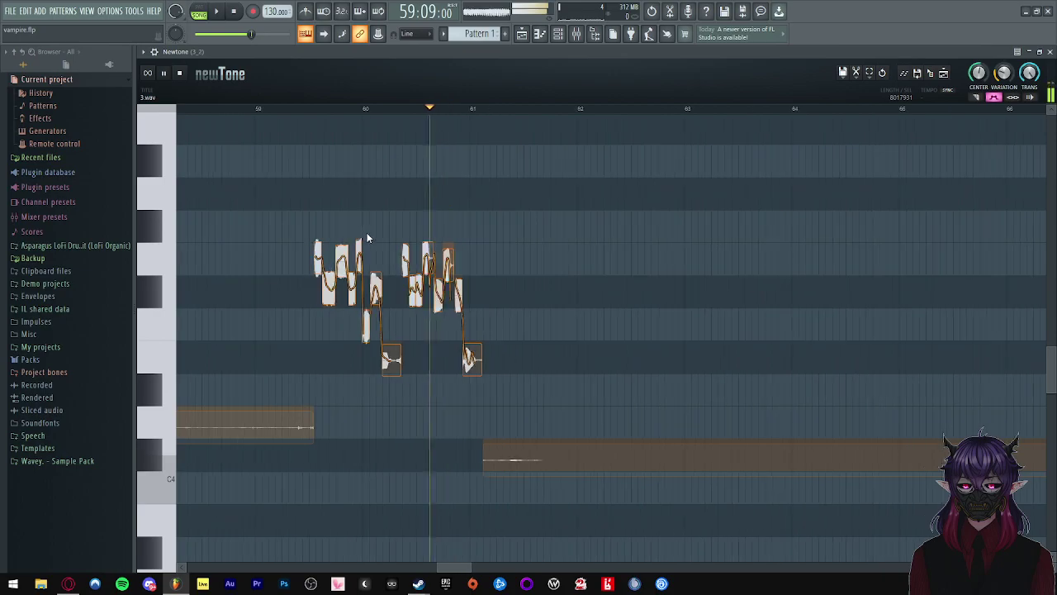
{"action": "scroll", "coordinate": [368, 232], "scroll_direction": "down", "scroll_amount": 10}
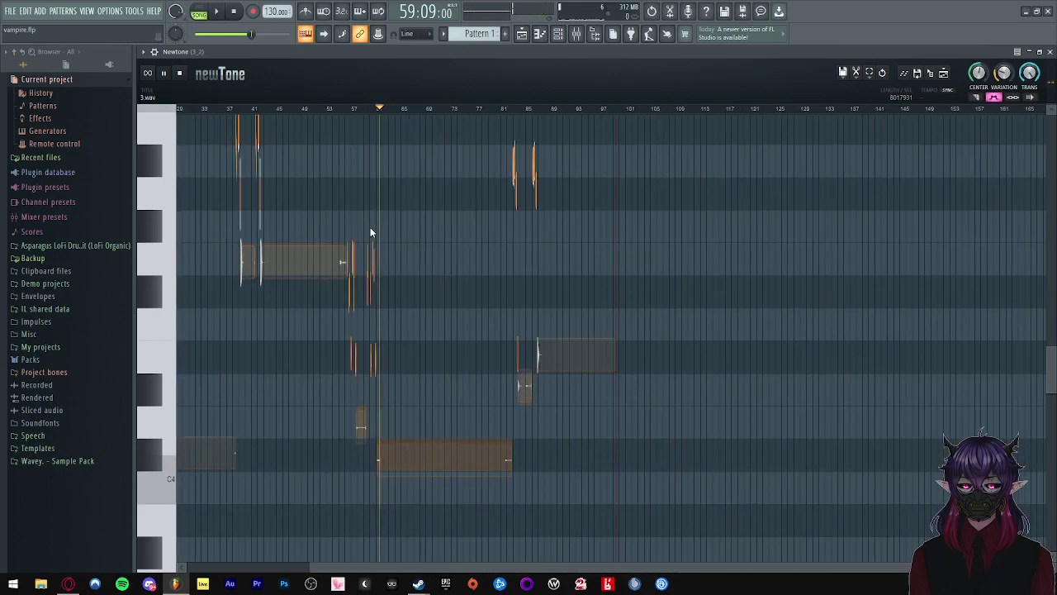
{"action": "scroll", "coordinate": [513, 281], "scroll_direction": "up", "scroll_amount": 5}
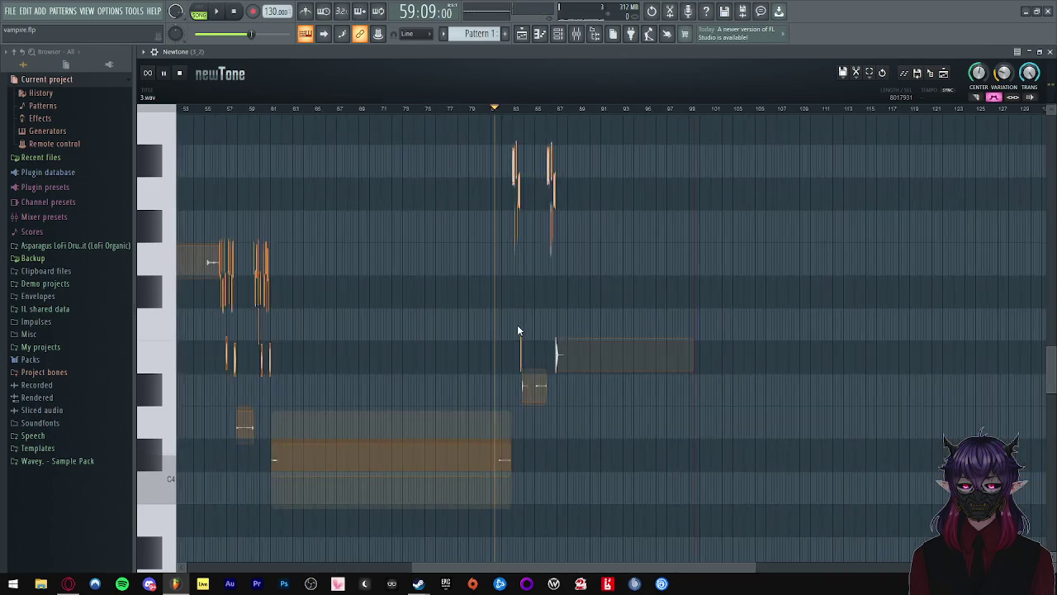
{"action": "scroll", "coordinate": [517, 310], "scroll_direction": "up", "scroll_amount": 8}
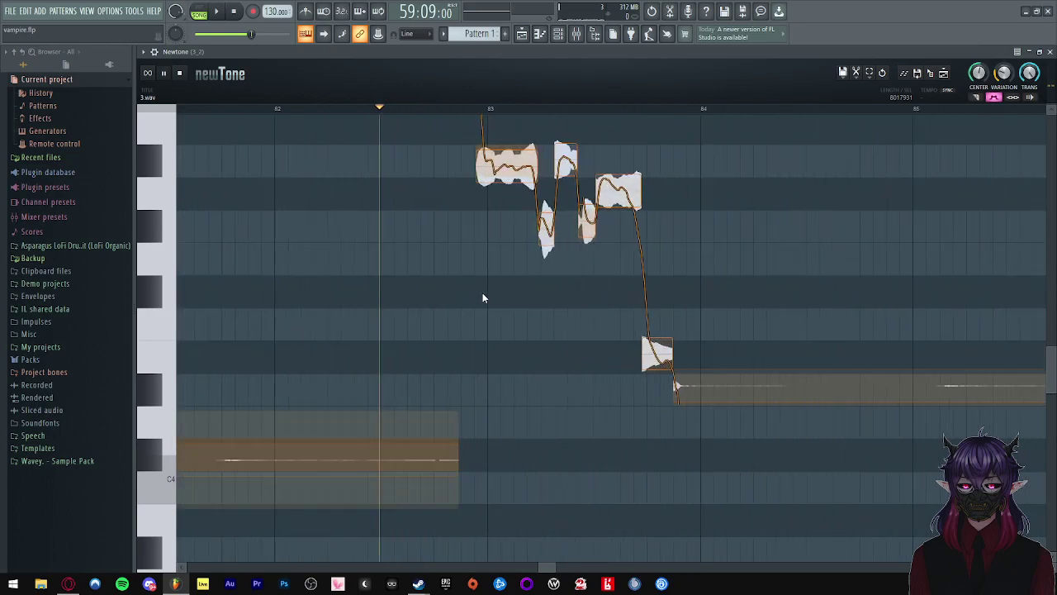
{"action": "scroll", "coordinate": [567, 339], "scroll_direction": "up", "scroll_amount": 2}
{"action": "scroll", "coordinate": [466, 339], "scroll_direction": "down", "scroll_amount": 1}
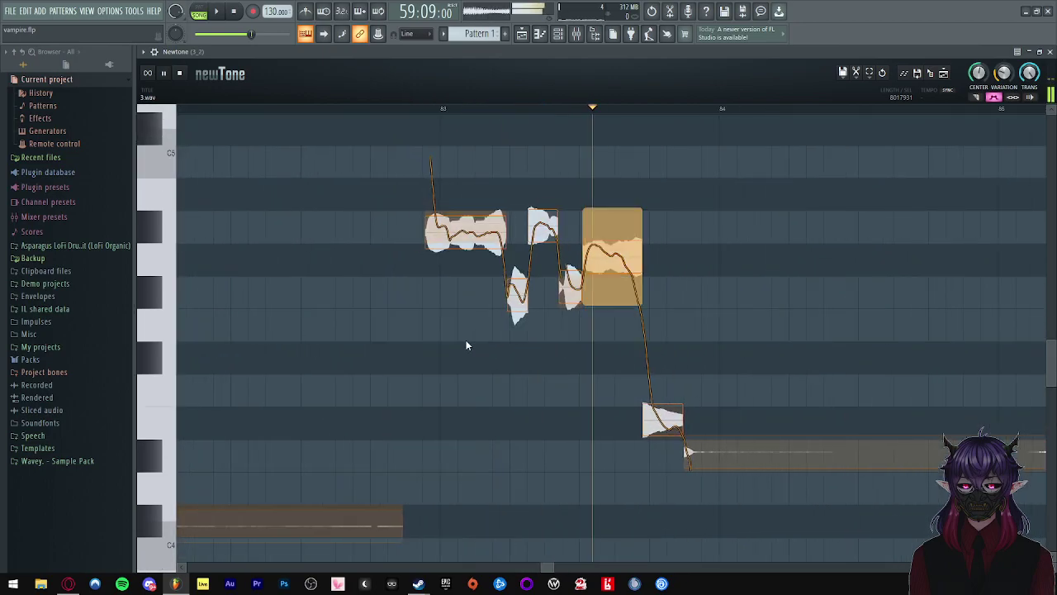
- Return to the playlist and play the arrangement from just before bar 83
{"action": "left_click", "coordinate": [1030, 51]}
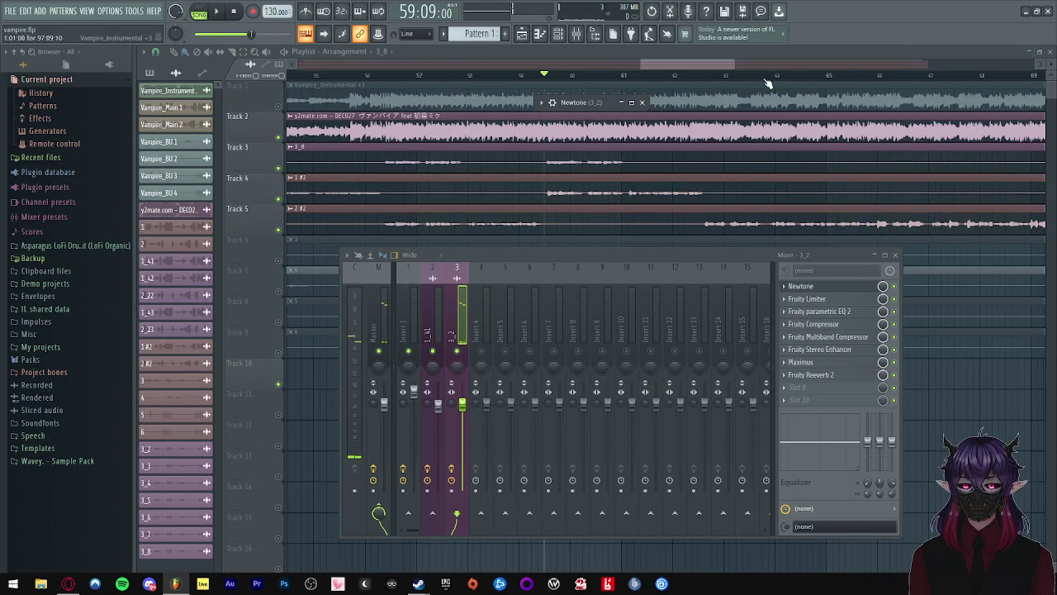
{"action": "left_click_drag", "start_coordinate": [698, 65], "coordinate": [719, 64]}
{"action": "scroll", "coordinate": [666, 141], "scroll_direction": "down", "scroll_amount": 6}
{"action": "scroll", "coordinate": [846, 153], "scroll_direction": "up", "scroll_amount": 2}
{"action": "left_click", "coordinate": [770, 75]}
{"action": "key", "text": "space"}
{"action": "scroll", "coordinate": [831, 158], "scroll_direction": "up", "scroll_amount": 6}
{"action": "key", "text": "space"}
{"action": "key", "text": "space"}
{"action": "scroll", "coordinate": [702, 90], "scroll_direction": "up", "scroll_amount": 3}
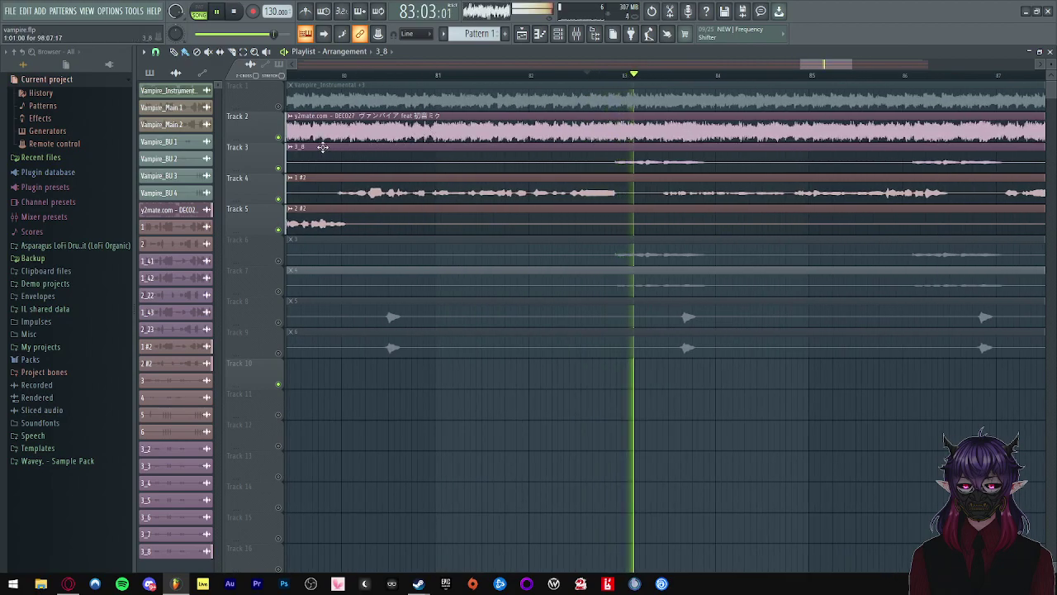
{"action": "key", "text": "space"}
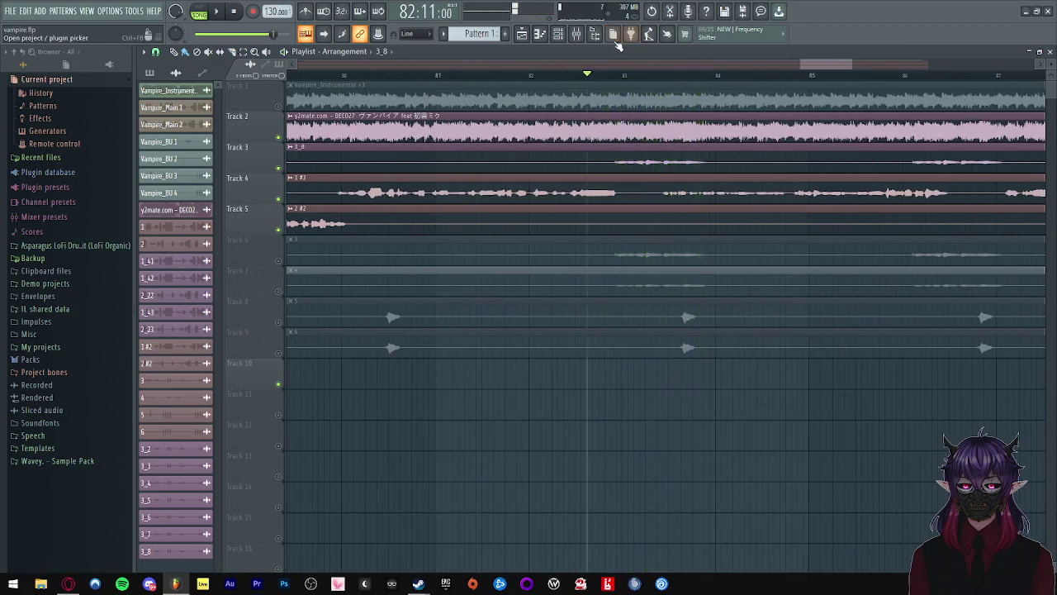
- Mute Track 3 and replay the arrangement leading into bar 83
{"action": "left_click", "coordinate": [279, 168]}
{"action": "key", "text": "space"}
{"action": "scroll", "coordinate": [673, 164], "scroll_direction": "up", "scroll_amount": 2}
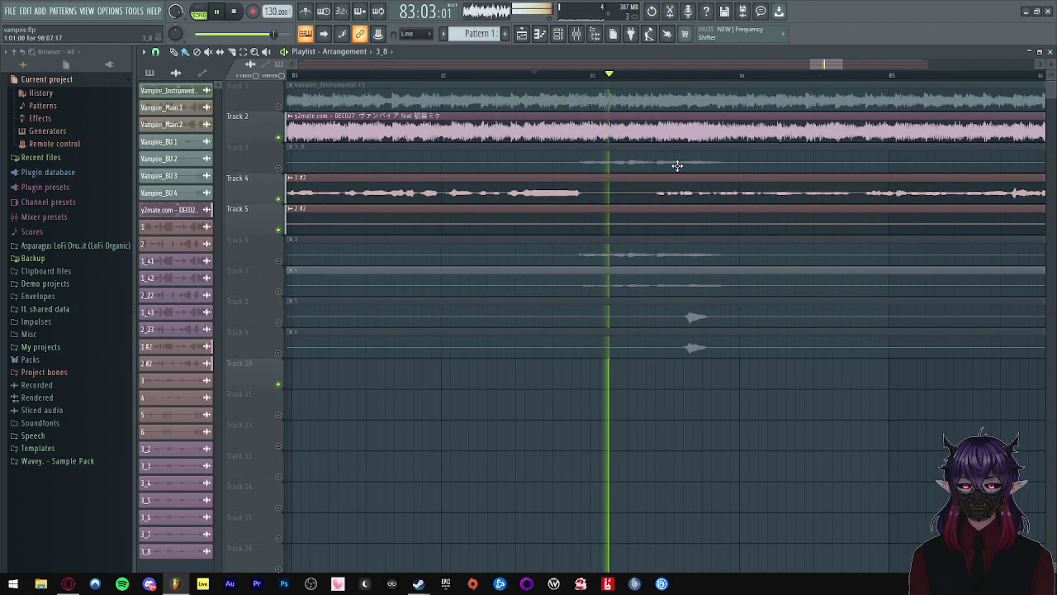
- Stop playback and reopen the 3_2 mixer track's Newtone editor at full size
{"action": "left_click", "coordinate": [578, 34]}
{"action": "key", "text": "space"}
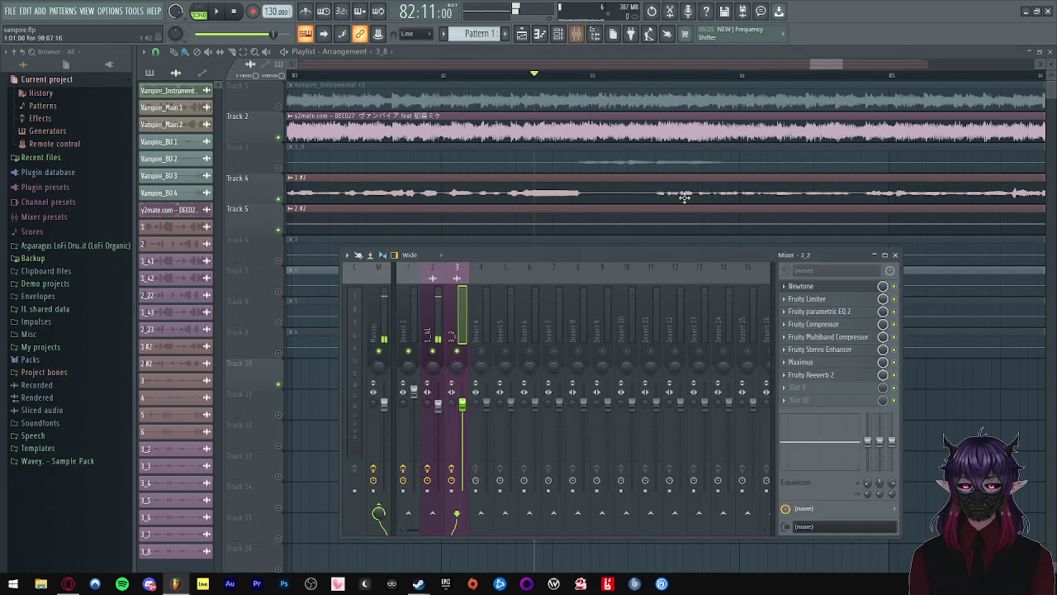
{"action": "left_click", "coordinate": [806, 286]}
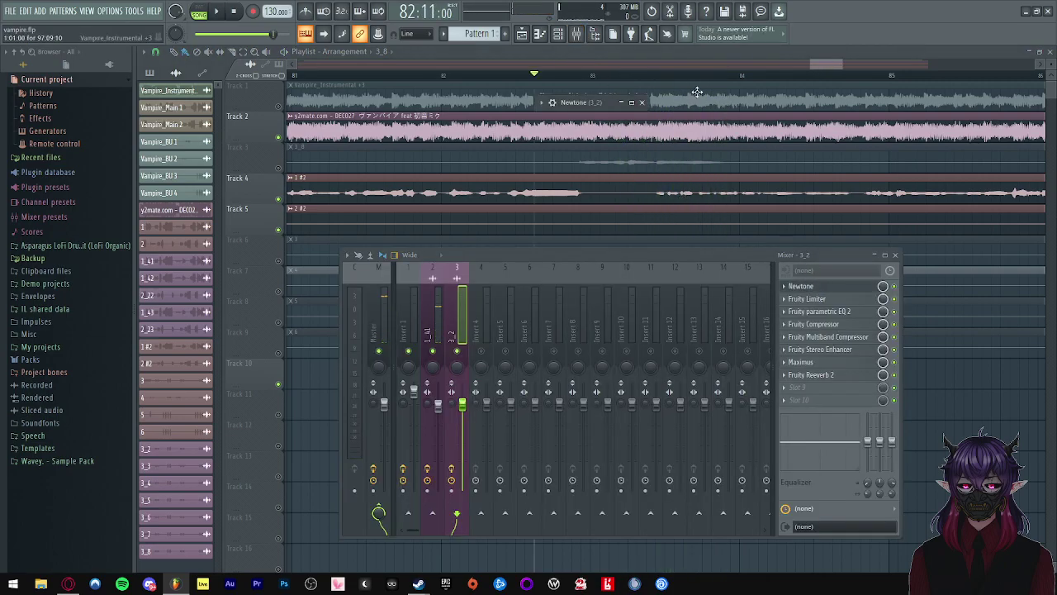
{"action": "left_click", "coordinate": [632, 102]}
- Slice the long note at bar 83 into three pieces and raise the third piece to B4
{"action": "left_click", "coordinate": [401, 270]}
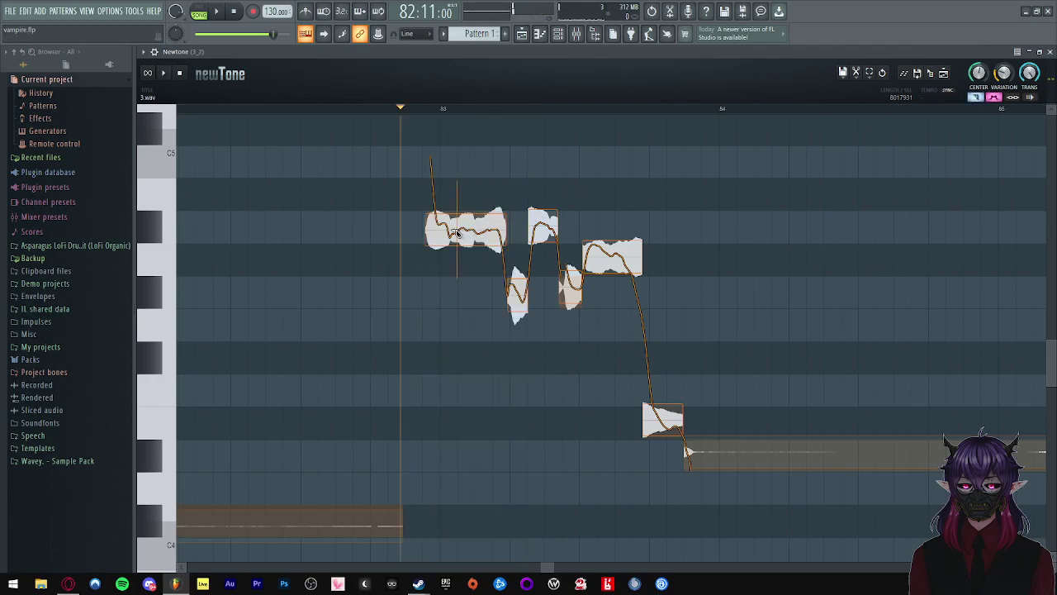
{"action": "left_click", "coordinate": [483, 233]}
{"action": "key", "text": "space"}
{"action": "key", "text": "space"}
{"action": "left_click", "coordinate": [977, 98]}
{"action": "mouse_move", "coordinate": [489, 229]}
{"action": "left_click_drag", "start_coordinate": [490, 229], "coordinate": [491, 198]}
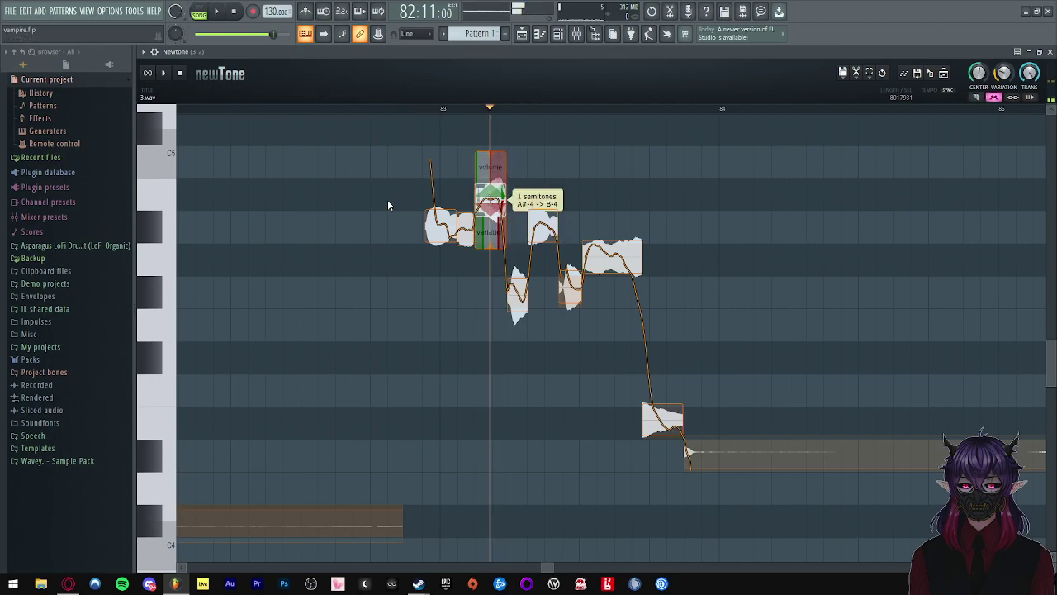
- Raise the first two pieces of the note sliced at bar 83 to B4, replaying the phrase to check them
{"action": "left_click", "coordinate": [441, 225]}
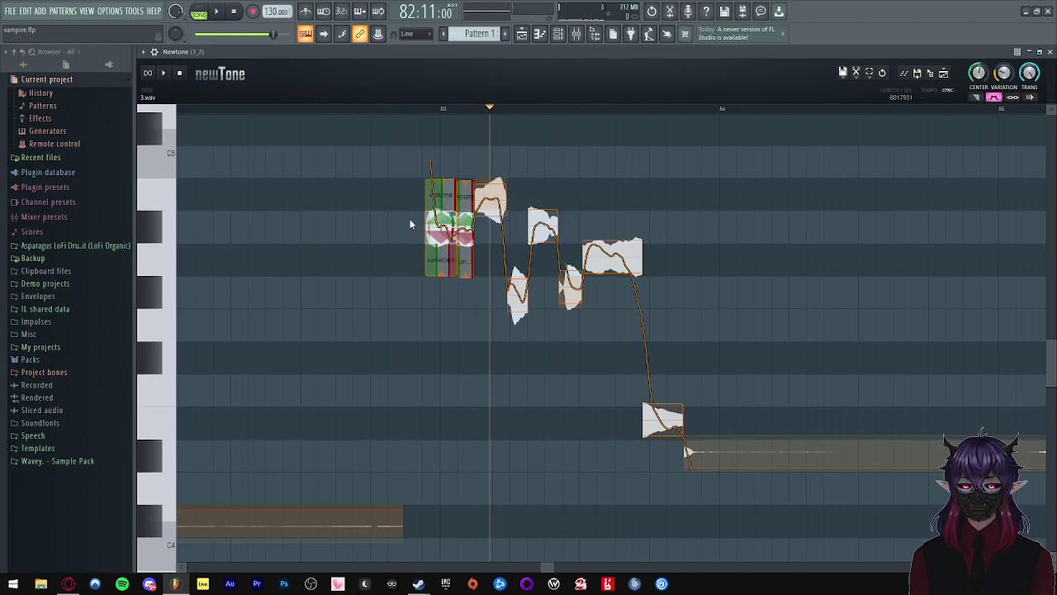
{"action": "left_click", "coordinate": [409, 220]}
{"action": "key", "text": "space"}
{"action": "scroll", "coordinate": [419, 226], "scroll_direction": "up", "scroll_amount": 1}
{"action": "key", "text": "space"}
{"action": "left_click_drag", "start_coordinate": [466, 286], "coordinate": [466, 255]}
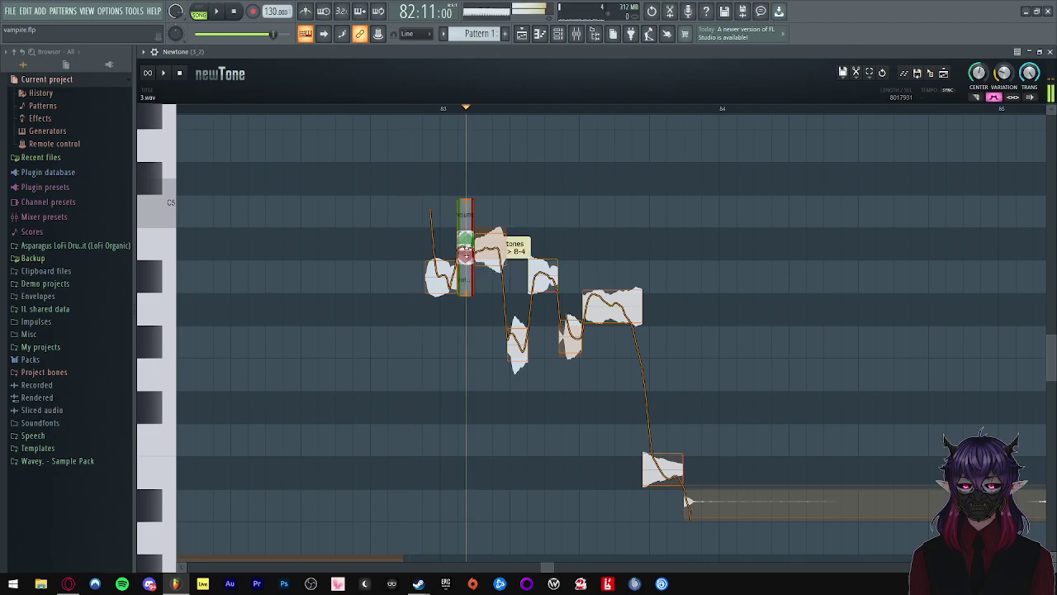
{"action": "left_click", "coordinate": [436, 250]}
{"action": "left_click", "coordinate": [416, 255]}
{"action": "key", "text": "space"}
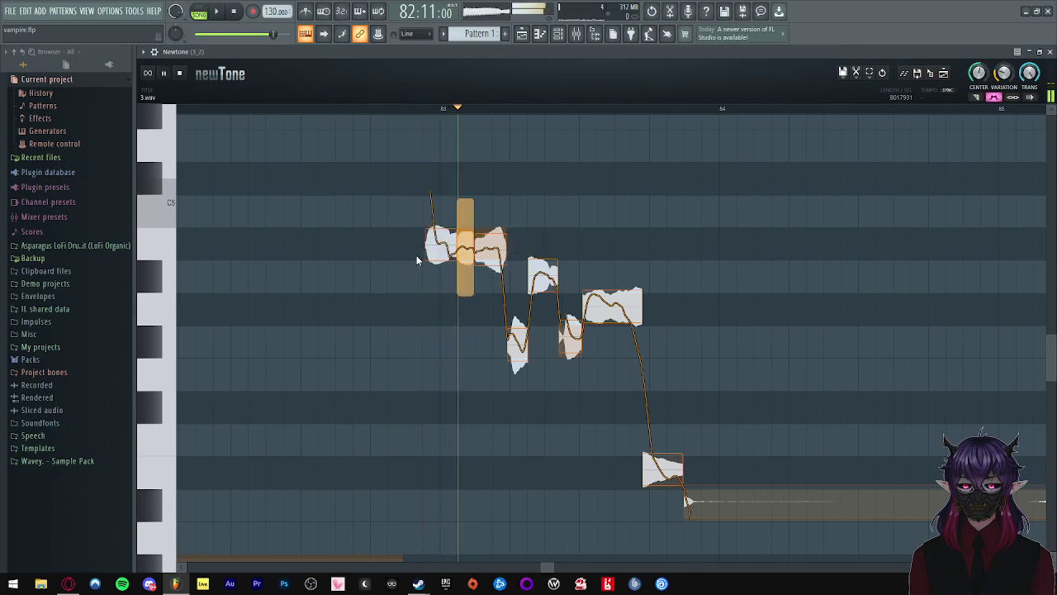
{"action": "key", "text": "space"}
- Raise the short note after the sliced pieces to A4 and the note following it to B4, and replay the phrase
{"action": "left_click_drag", "start_coordinate": [523, 351], "coordinate": [523, 320]}
{"action": "mouse_move", "coordinate": [542, 272]}
{"action": "left_mouse_down"}
{"action": "mouse_move", "coordinate": [541, 241]}
{"action": "mouse_move", "coordinate": [536, 265]}
{"action": "left_mouse_up"}
{"action": "left_click", "coordinate": [417, 276]}
{"action": "key", "text": "space"}
{"action": "scroll", "coordinate": [560, 275], "scroll_direction": "up", "scroll_amount": 1}
{"action": "key", "text": "space"}
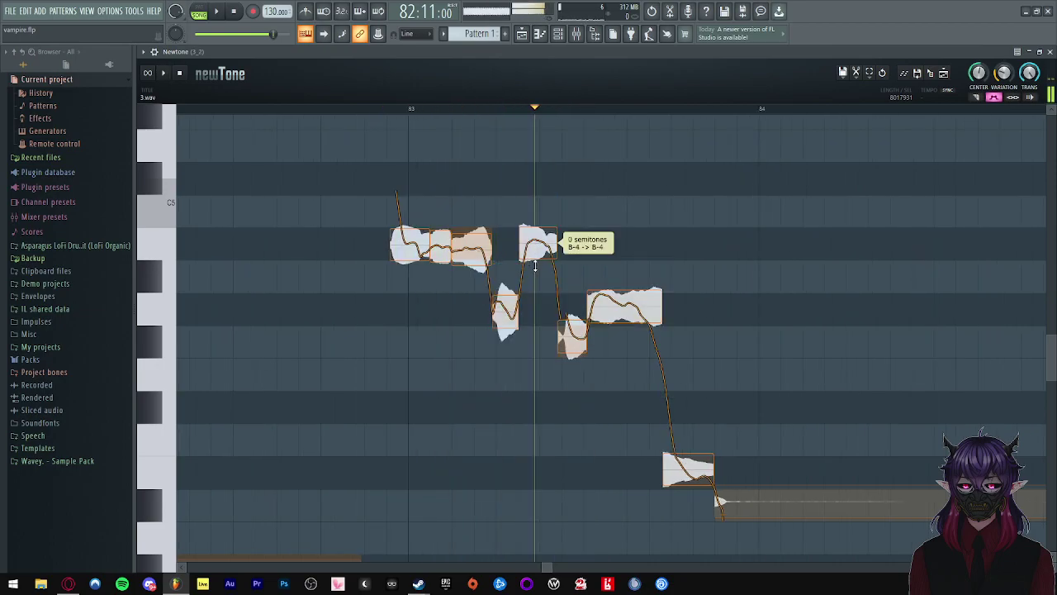
- Raise the short note midway between bars 83 and 84 to A4 and replay the phrase
{"action": "left_click_drag", "start_coordinate": [574, 334], "coordinate": [574, 304]}
{"action": "left_click", "coordinate": [370, 255]}
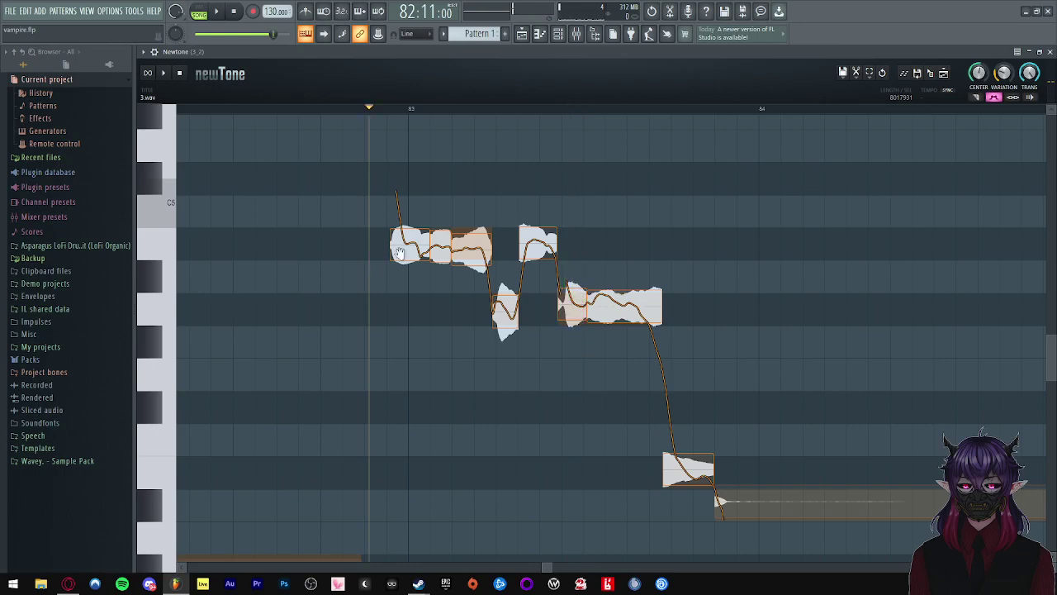
{"action": "key", "text": "space"}
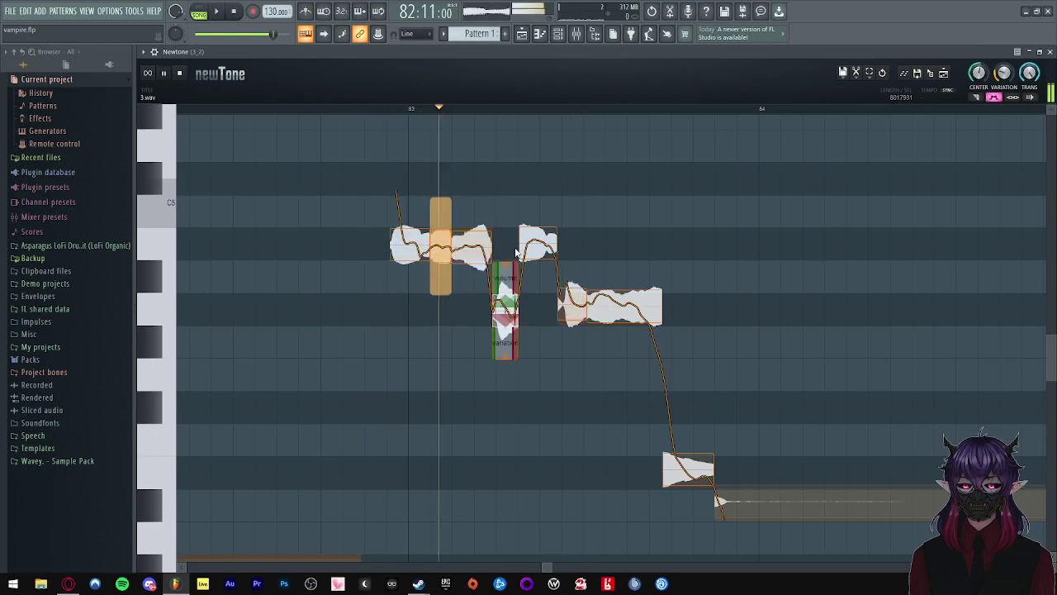
- Raise the long note midway between bars 83 and 84, slice it in two, and set the first piece to B4
{"action": "left_click_drag", "start_coordinate": [619, 322], "coordinate": [619, 259]}
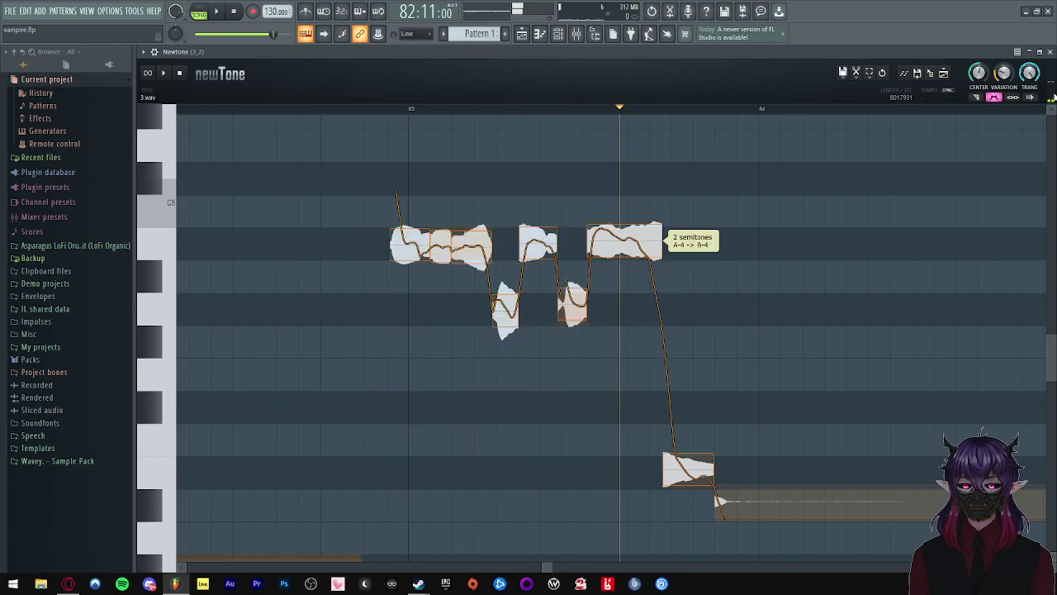
{"action": "left_click", "coordinate": [975, 97]}
{"action": "left_click", "coordinate": [626, 245]}
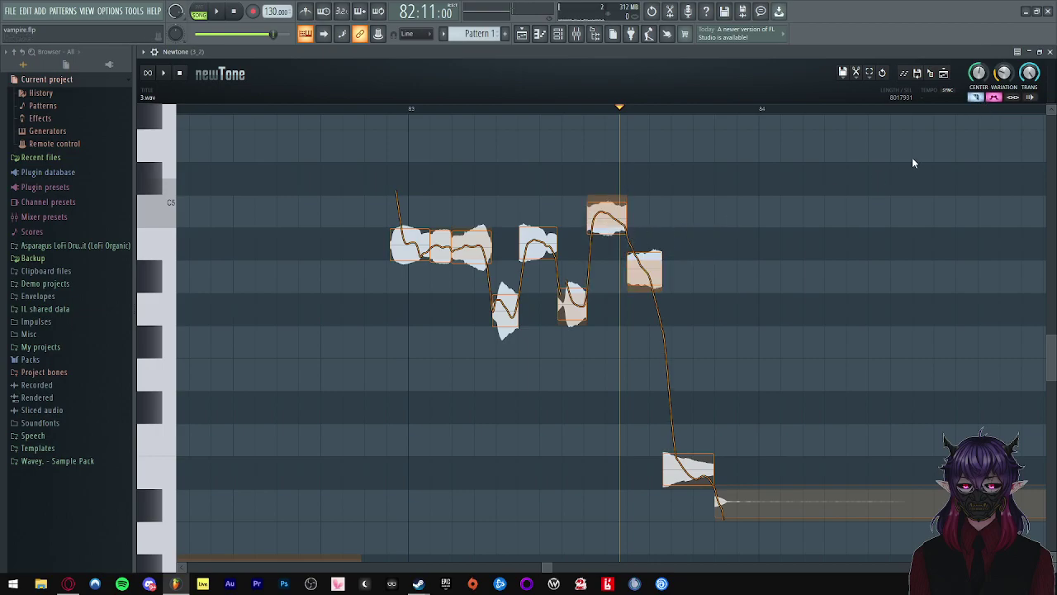
{"action": "left_click_drag", "start_coordinate": [621, 215], "coordinate": [608, 235]}
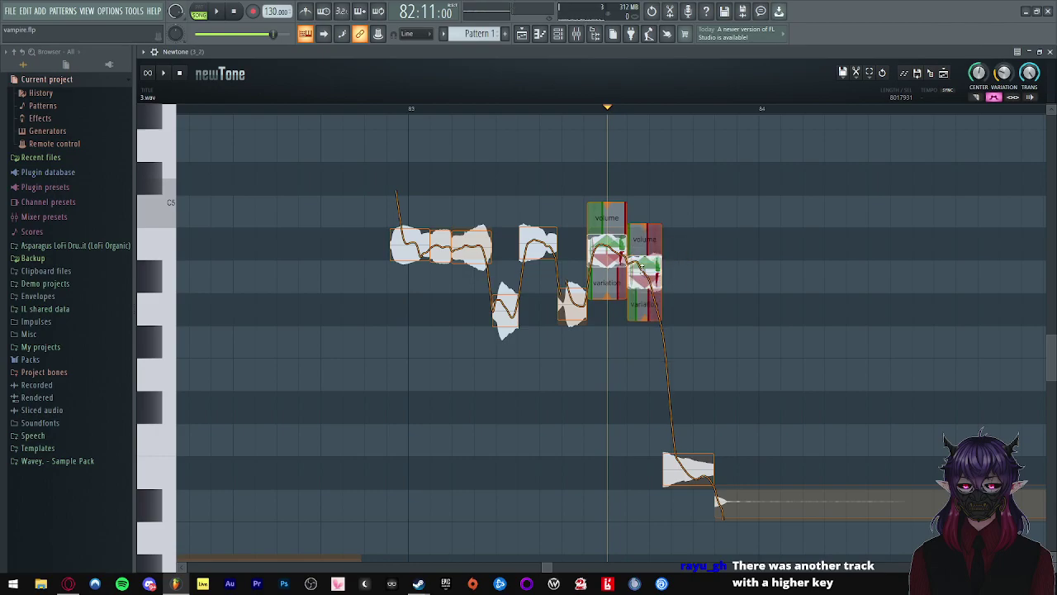
- Return to the playlist, unmute Track 7, and play the section just before bar 83
{"action": "left_click", "coordinate": [1029, 51]}
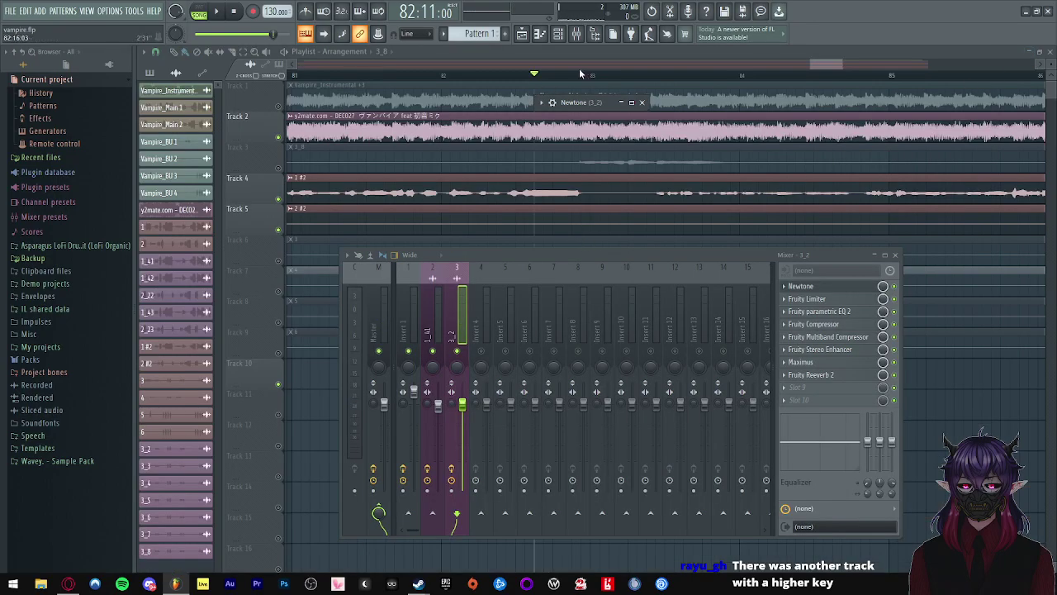
{"action": "key", "text": "F12"}
{"action": "left_click", "coordinate": [279, 291]}
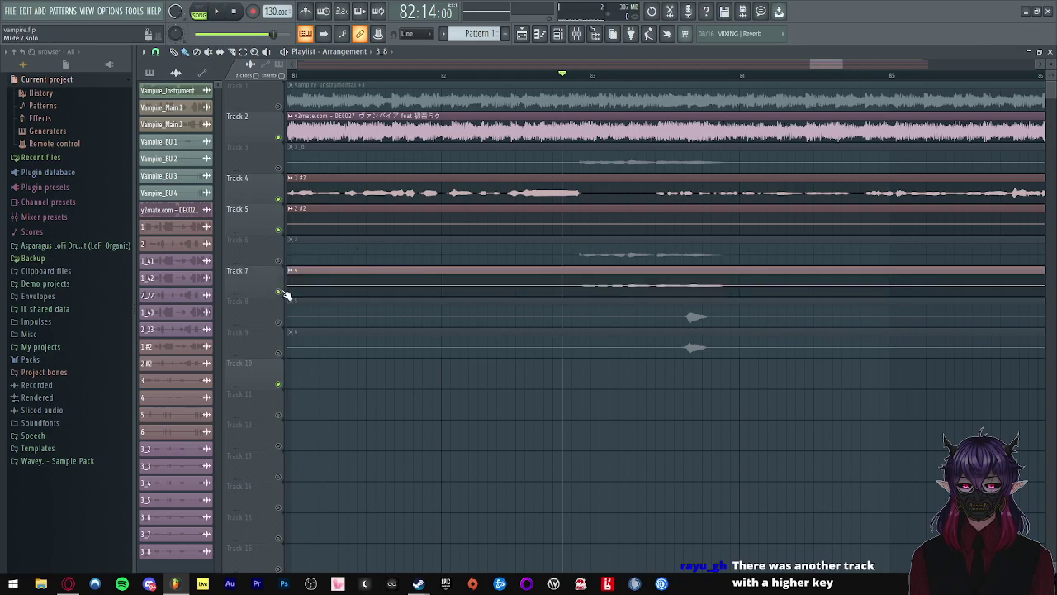
{"action": "key", "text": "space"}
{"action": "key", "text": "space"}
- Mute Track 2, replay the section at bar 83, and mute Track 7 again
{"action": "left_click", "coordinate": [279, 138]}
{"action": "key", "text": "space"}
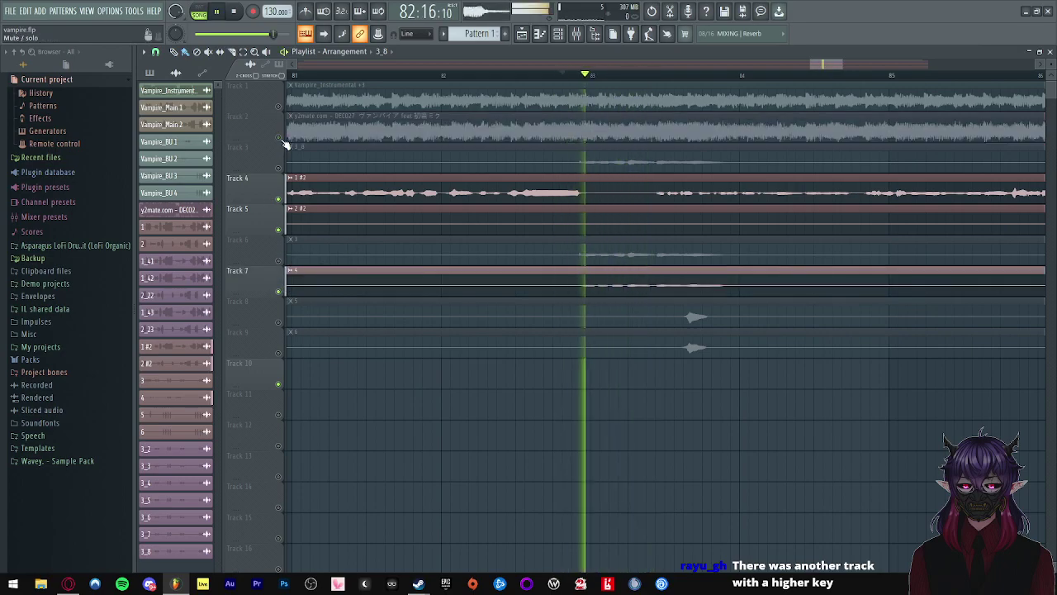
{"action": "left_click", "coordinate": [279, 291]}
{"action": "key", "text": "space"}
- Reopen Newtone from the 3_2 mixer track at full size on the phrase at bar 83
{"action": "scroll", "coordinate": [540, 173], "scroll_direction": "down", "scroll_amount": 3}
{"action": "key", "text": "F9"}
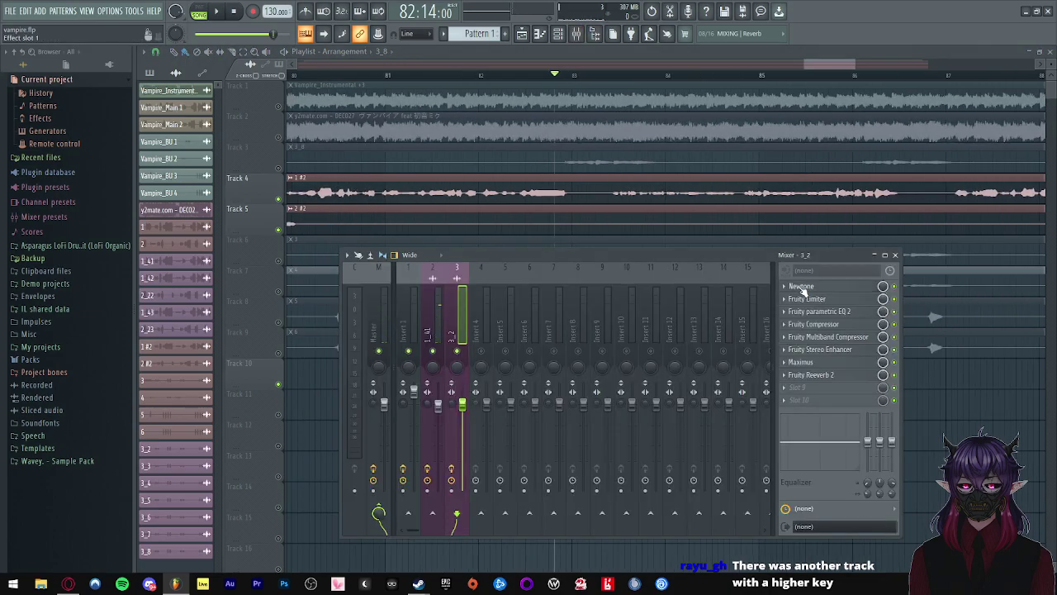
{"action": "left_click", "coordinate": [815, 289]}
{"action": "left_click", "coordinate": [631, 102]}
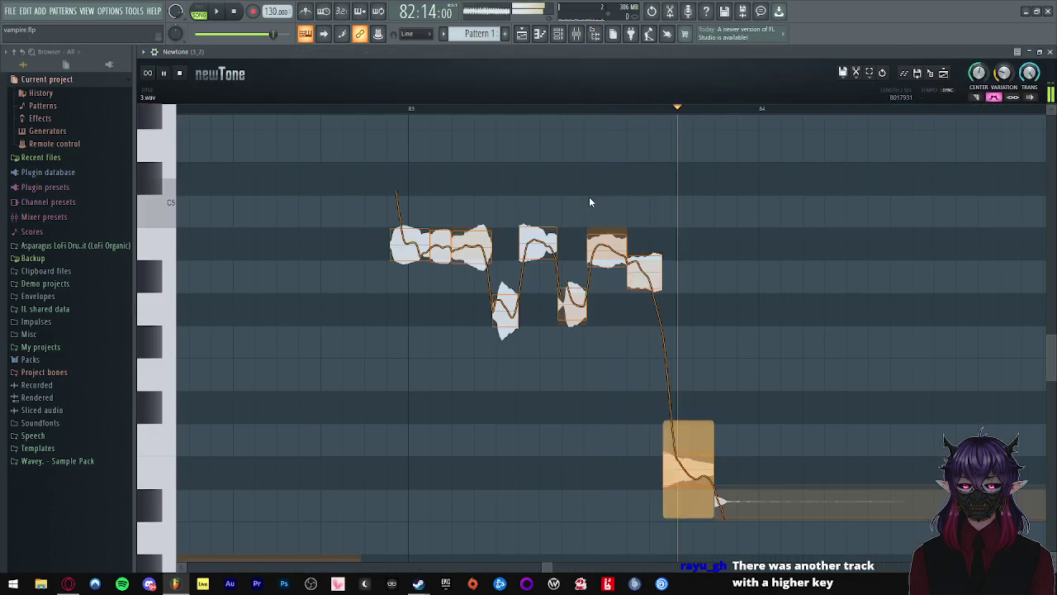
- Raise the last note of the phrase before bar 84 to A4 and play the phrase
{"action": "scroll", "coordinate": [723, 382], "scroll_direction": "down", "scroll_amount": 1}
{"action": "left_click_drag", "start_coordinate": [692, 404], "coordinate": [486, 231]}
{"action": "left_click_drag", "start_coordinate": [354, 213], "coordinate": [380, 201]}
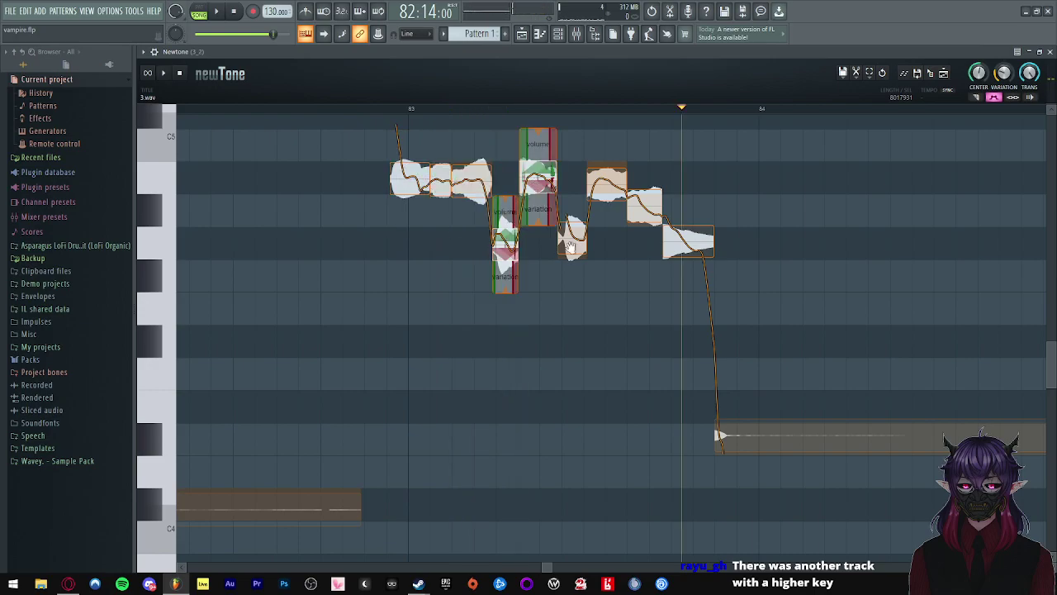
{"action": "left_click", "coordinate": [385, 184]}
{"action": "key", "text": "space"}
{"action": "scroll", "coordinate": [693, 280], "scroll_direction": "up", "scroll_amount": 2}
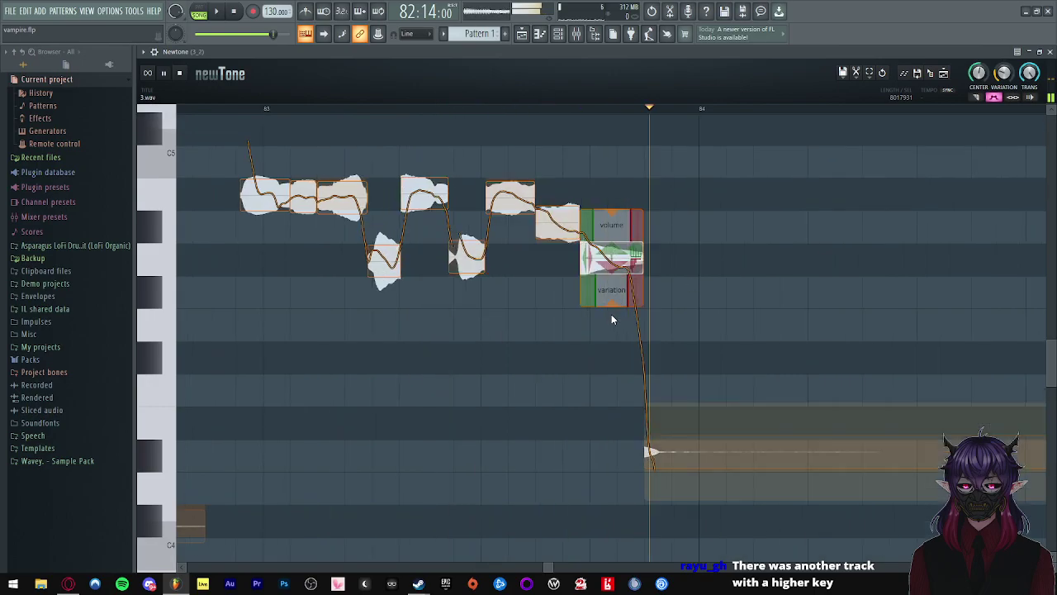
- Place the last note before bar 84 on G4, reduce its pitch variation, and replay the phrase
{"action": "left_click_drag", "start_coordinate": [595, 258], "coordinate": [593, 324]}
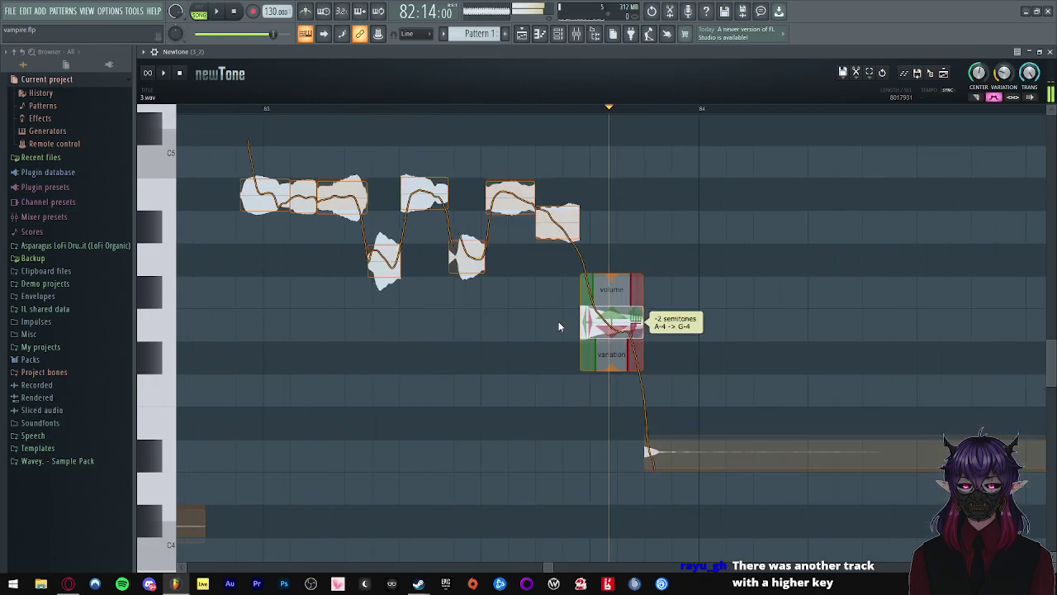
{"action": "left_click", "coordinate": [409, 319]}
{"action": "left_click_drag", "start_coordinate": [609, 363], "coordinate": [613, 351]}
{"action": "key", "text": "space"}
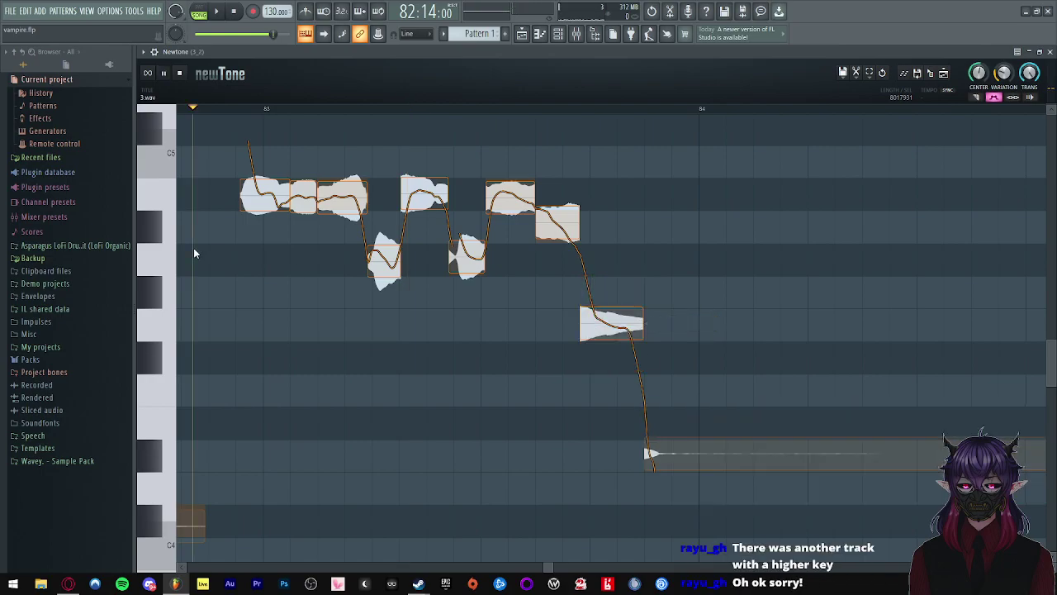
- In the phrase at bar 86, raise the first and third notes to B4 and the main part of the second to A4
{"action": "scroll", "coordinate": [195, 242], "scroll_direction": "down", "scroll_amount": 2}
{"action": "scroll", "coordinate": [198, 231], "scroll_direction": "down", "scroll_amount": 2}
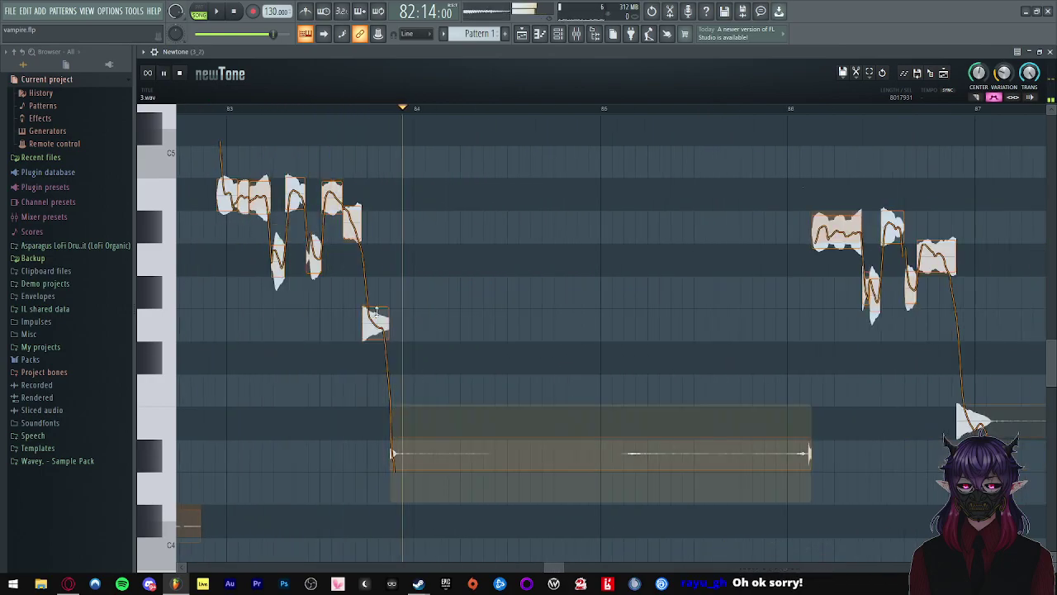
{"action": "scroll", "coordinate": [653, 307], "scroll_direction": "down", "scroll_amount": 3}
{"action": "scroll", "coordinate": [850, 317], "scroll_direction": "up", "scroll_amount": 2}
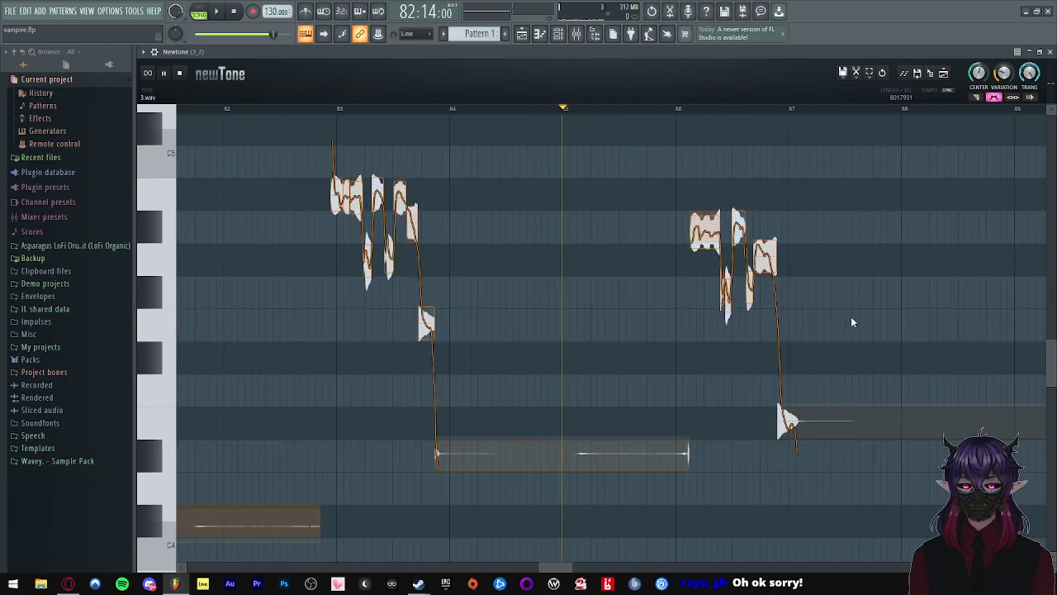
{"action": "scroll", "coordinate": [735, 280], "scroll_direction": "up", "scroll_amount": 3}
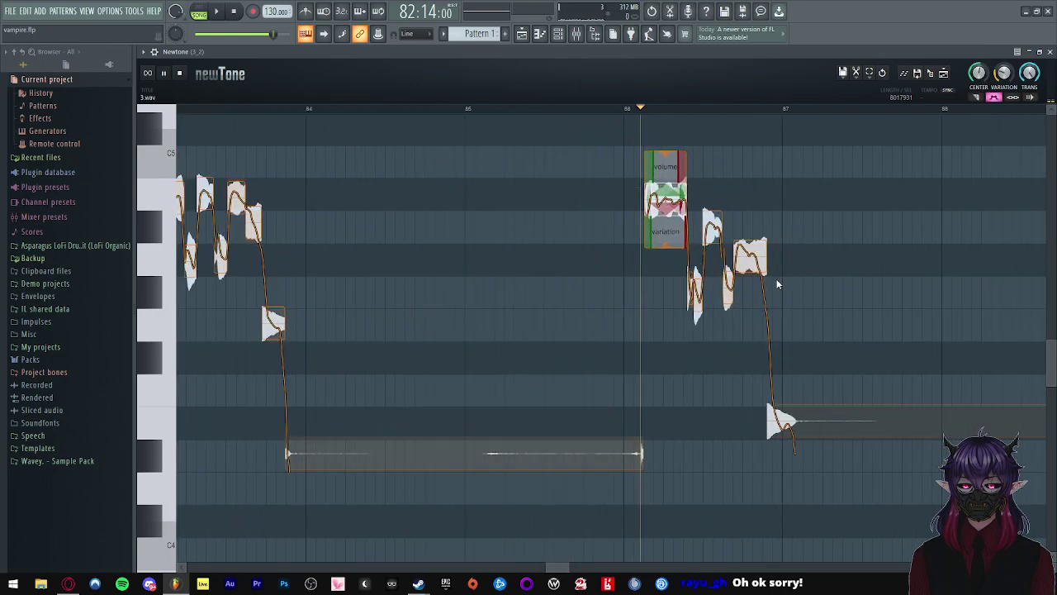
{"action": "scroll", "coordinate": [775, 284], "scroll_direction": "up", "scroll_amount": 1}
{"action": "left_click_drag", "start_coordinate": [653, 295], "coordinate": [660, 265]}
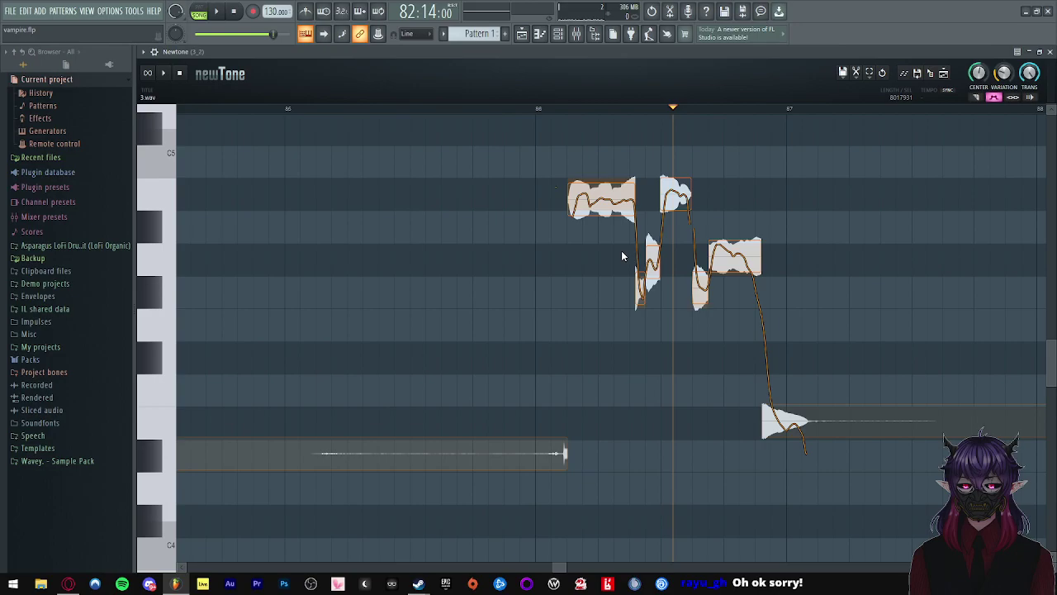
{"action": "mouse_move", "coordinate": [683, 201]}
{"action": "left_click", "coordinate": [552, 228]}
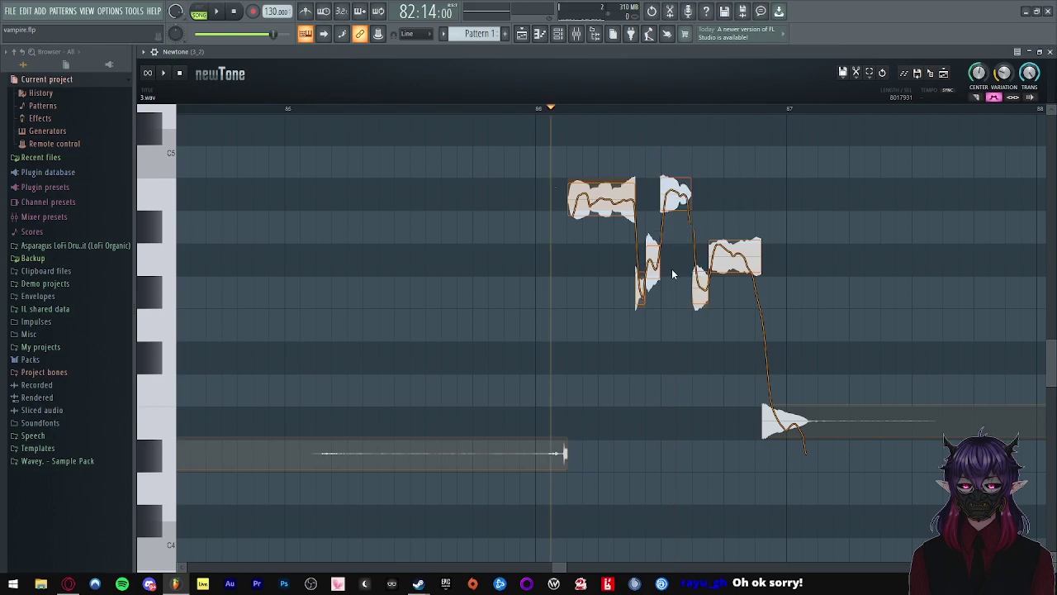
- Raise the short piece starting the second note after bar 86 to A4 and listen to the phrase
{"action": "left_click_drag", "start_coordinate": [641, 293], "coordinate": [651, 266]}
{"action": "left_click", "coordinate": [496, 236]}
{"action": "left_click", "coordinate": [547, 232]}
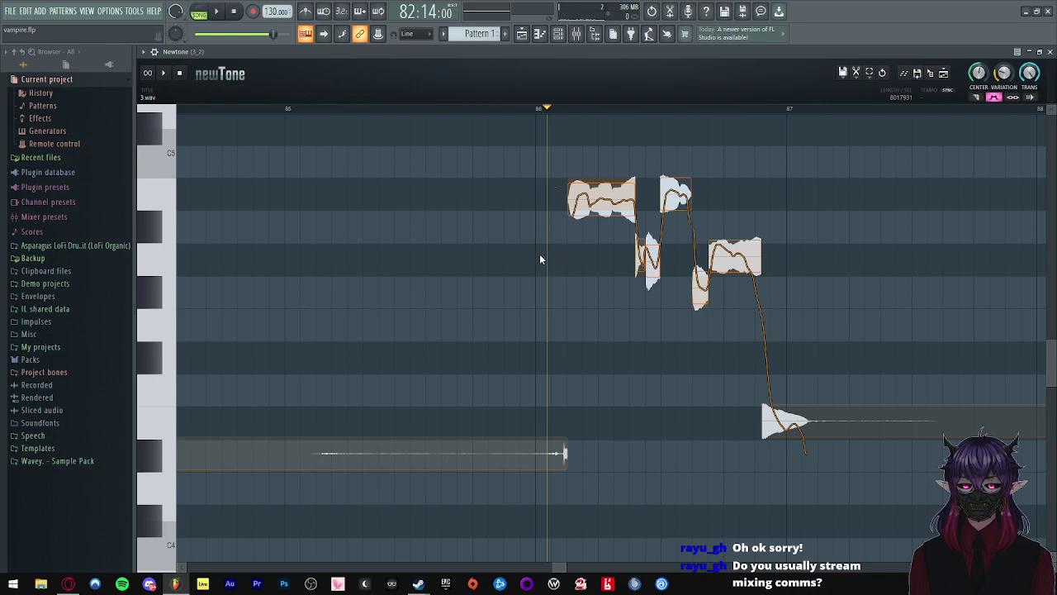
{"action": "left_click", "coordinate": [285, 247]}
{"action": "left_click", "coordinate": [534, 256]}
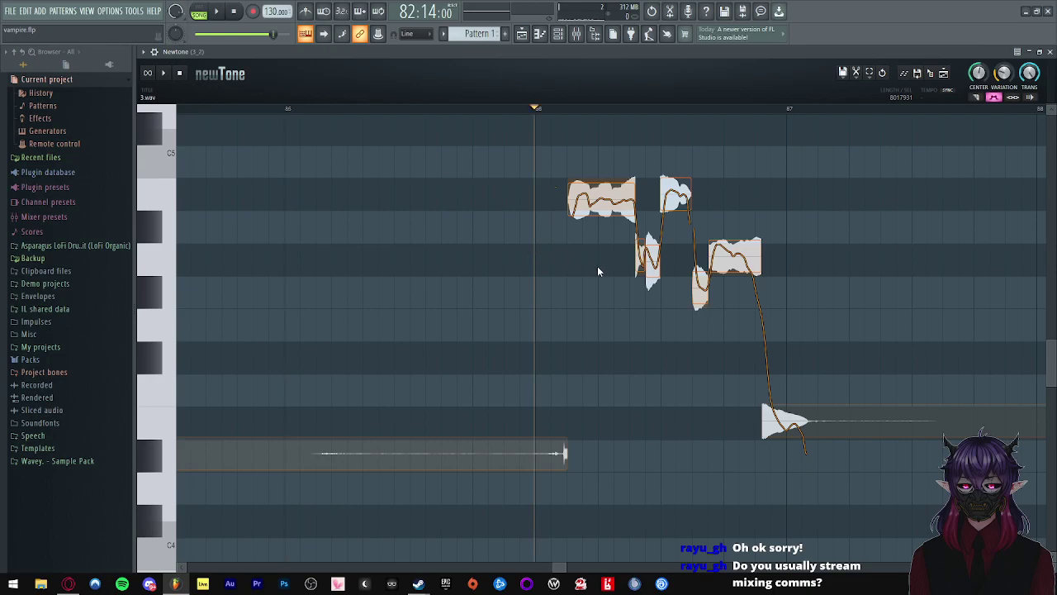
- Reduce the pitch variation of the first and third notes after bar 86, and raise the fourth to A4 and fifth to B4
{"action": "scroll", "coordinate": [591, 260], "scroll_direction": "up", "scroll_amount": 2}
{"action": "mouse_move", "coordinate": [611, 245]}
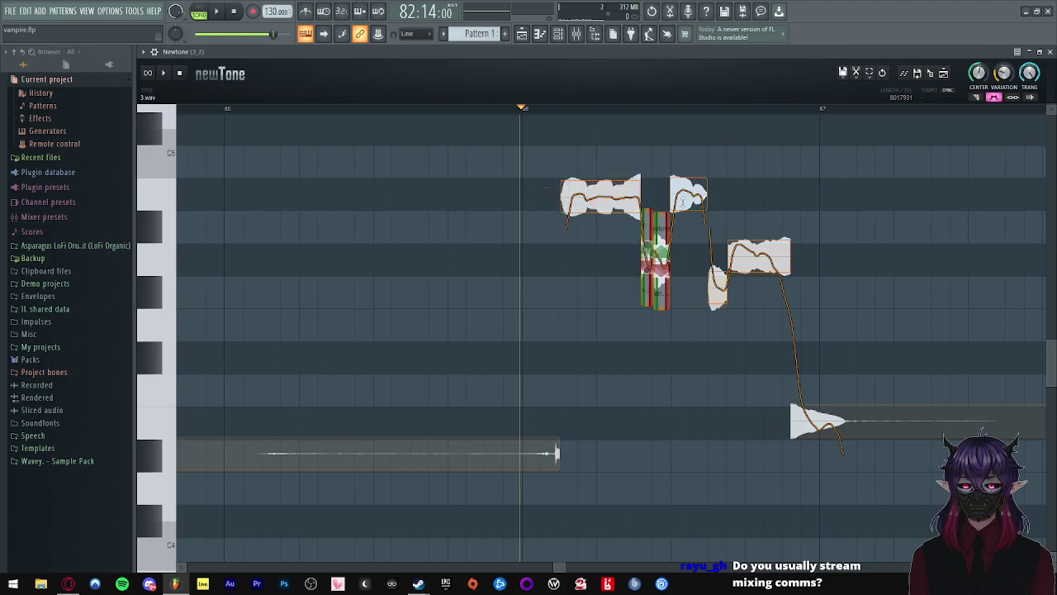
{"action": "mouse_move", "coordinate": [690, 241]}
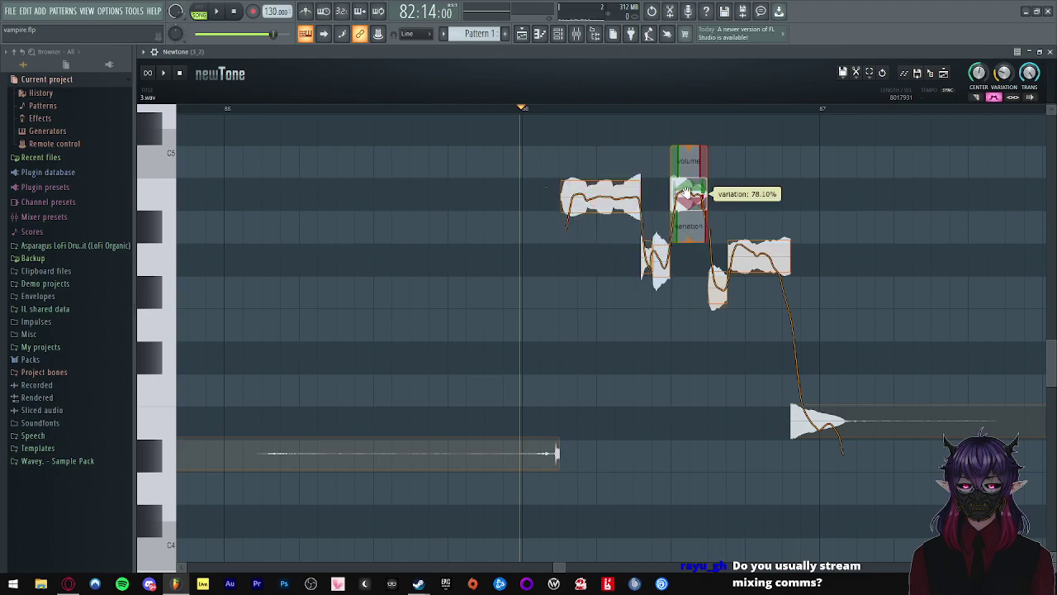
{"action": "left_click_drag", "start_coordinate": [717, 285], "coordinate": [751, 196]}
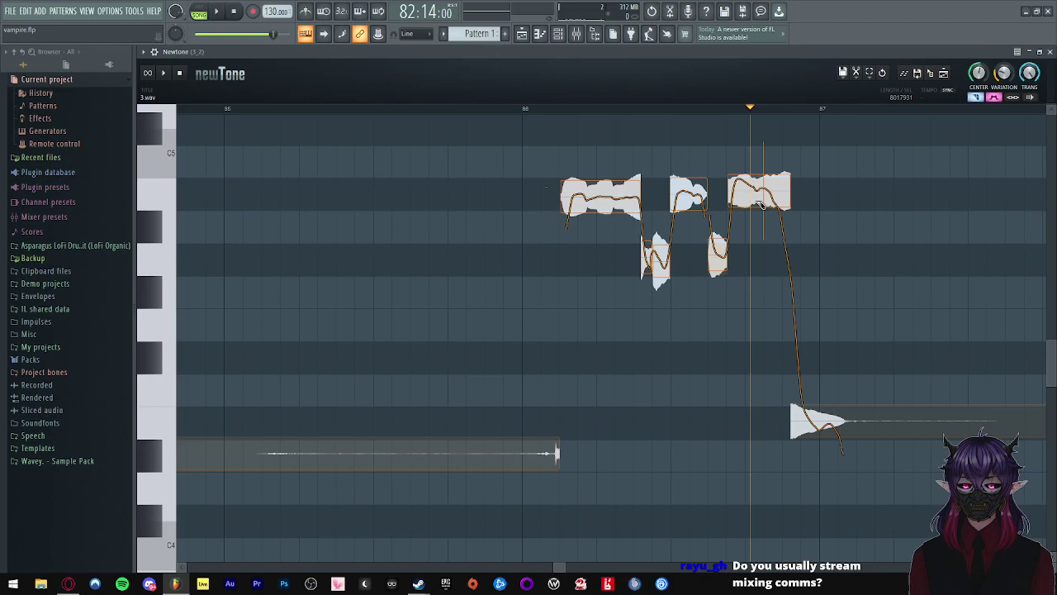
- Slice the fifth note before bar 87 in two, place the pieces on C5 and A#4, and play the phrase
{"action": "left_click", "coordinate": [759, 203]}
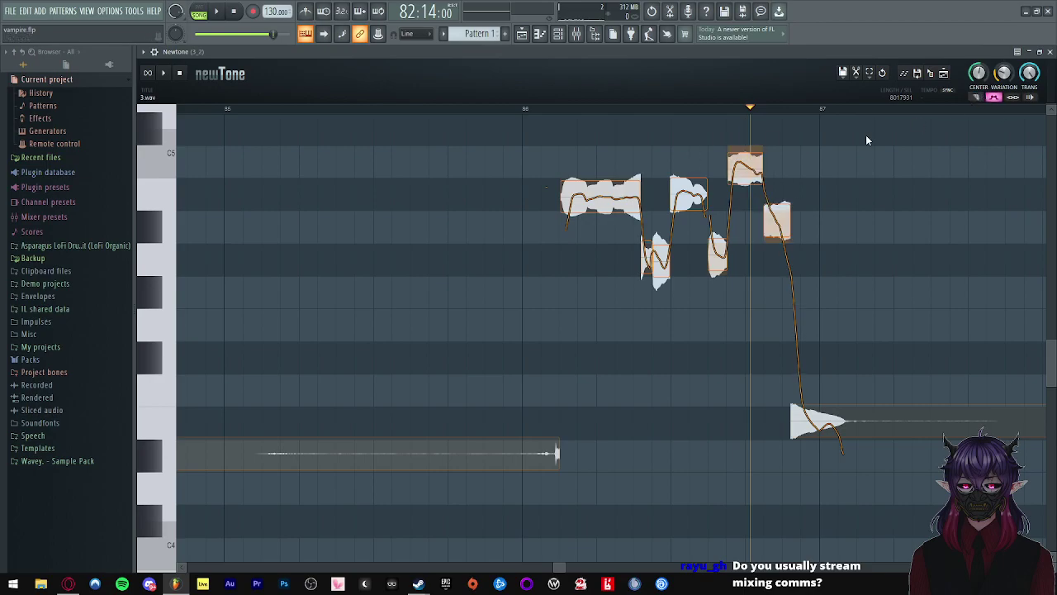
{"action": "left_click", "coordinate": [744, 176]}
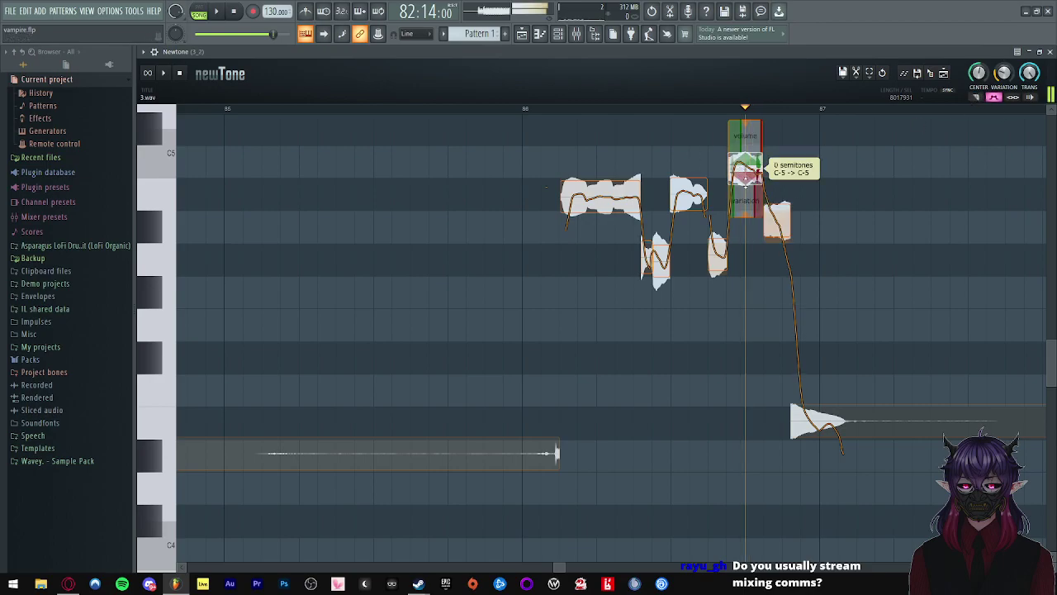
{"action": "left_click", "coordinate": [512, 199]}
{"action": "key", "text": "space"}
{"action": "scroll", "coordinate": [777, 246], "scroll_direction": "up", "scroll_amount": 2}
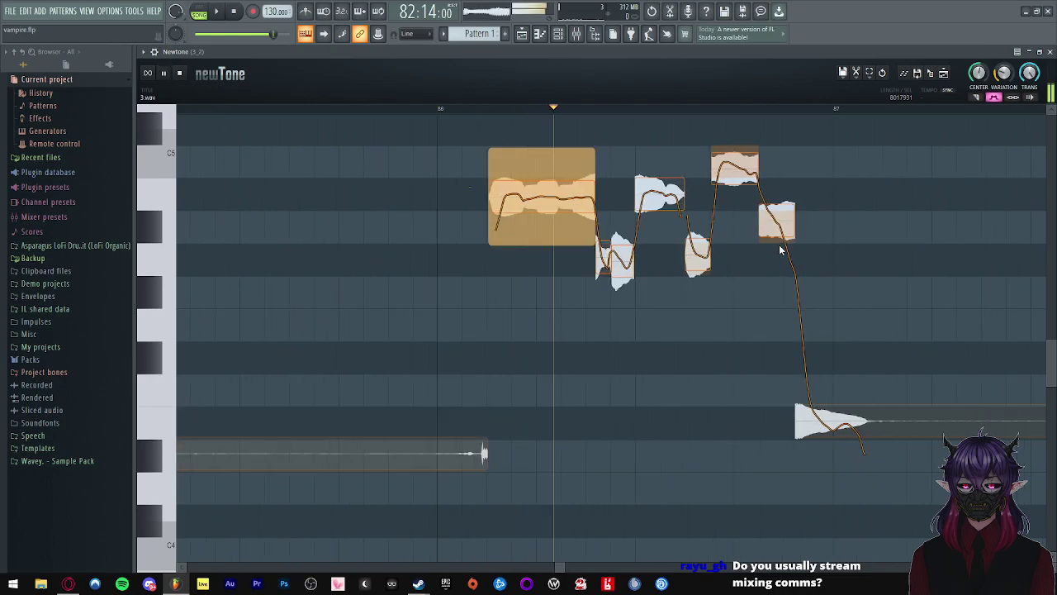
{"action": "key", "text": "space"}
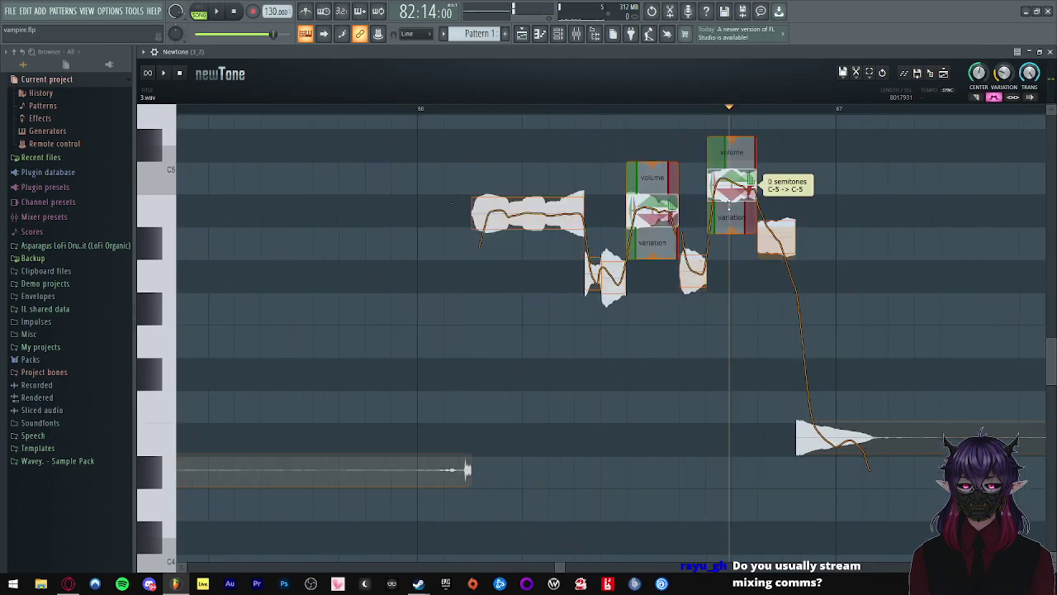
- Lower the two sliced pieces before bar 87 to B4 and A4, and replay the phrase
{"action": "left_click_drag", "start_coordinate": [728, 185], "coordinate": [729, 217]}
{"action": "left_click_drag", "start_coordinate": [771, 246], "coordinate": [770, 278]}
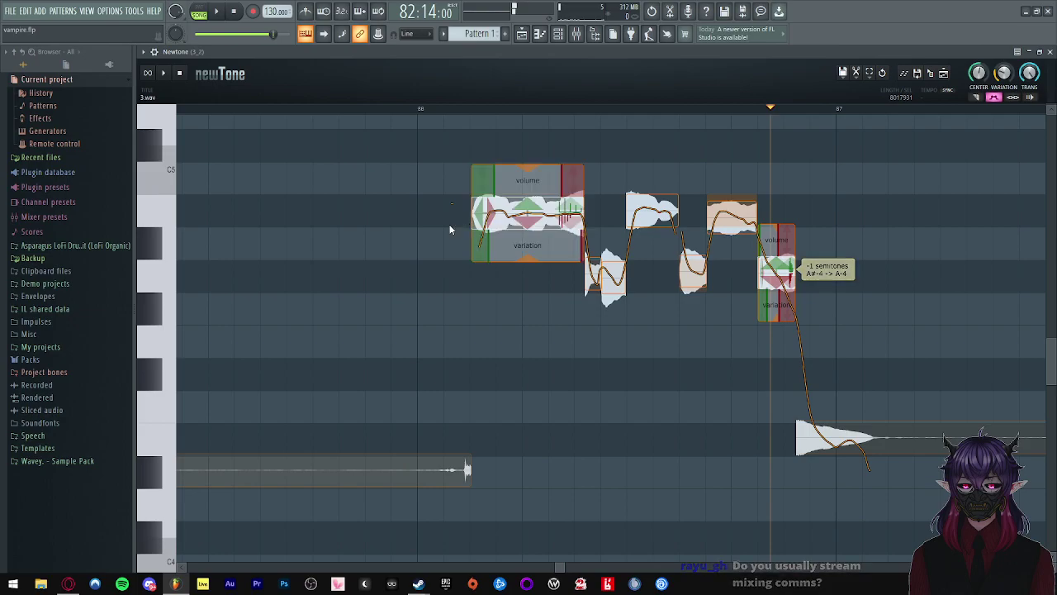
{"action": "left_click", "coordinate": [413, 224]}
{"action": "key", "text": "space"}
{"action": "scroll", "coordinate": [808, 266], "scroll_direction": "down", "scroll_amount": 2}
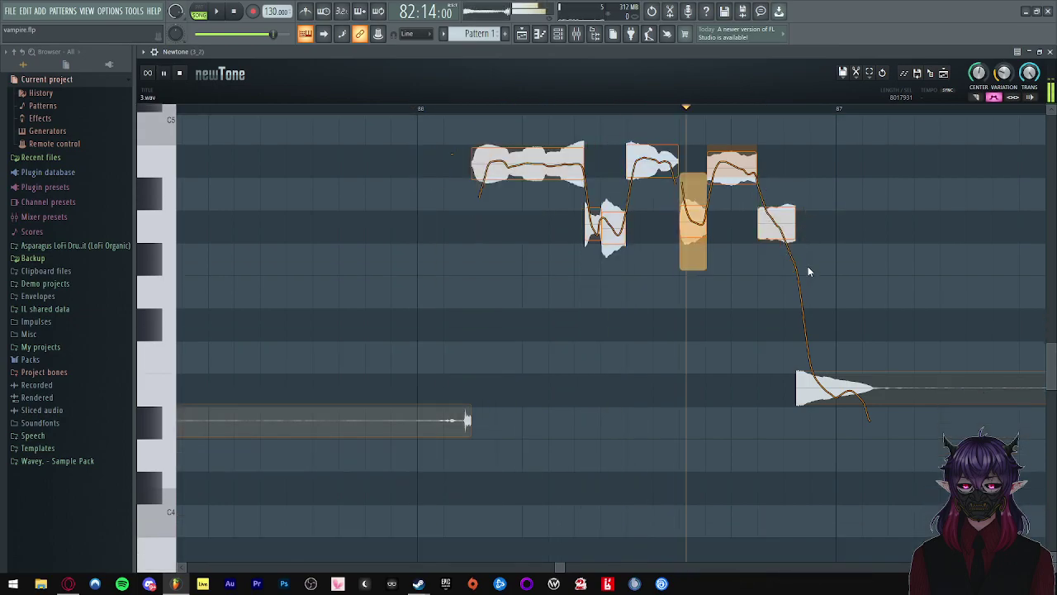
{"action": "mouse_move", "coordinate": [773, 228]}
{"action": "left_mouse_down"}
{"action": "mouse_move", "coordinate": [772, 261]}
{"action": "mouse_move", "coordinate": [773, 233]}
{"action": "left_mouse_up"}
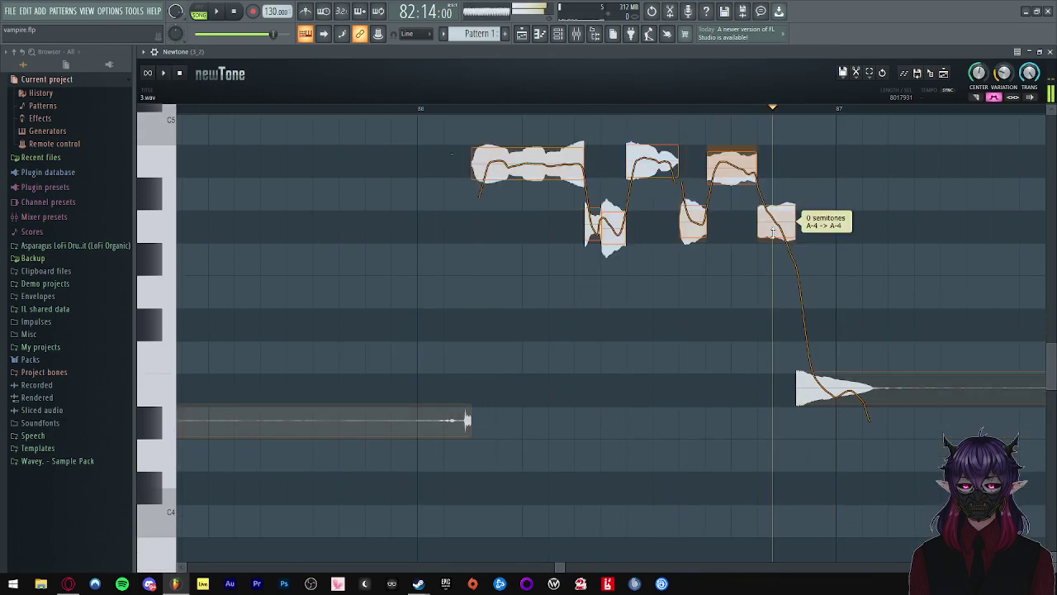
- Slice the silent tail off the note at bar 87, raise the note to G4, and play the phrase
{"action": "left_click", "coordinate": [977, 97]}
{"action": "left_click", "coordinate": [889, 400]}
{"action": "left_click_drag", "start_coordinate": [798, 400], "coordinate": [798, 303]}
{"action": "left_click", "coordinate": [543, 227]}
{"action": "key", "text": "space"}
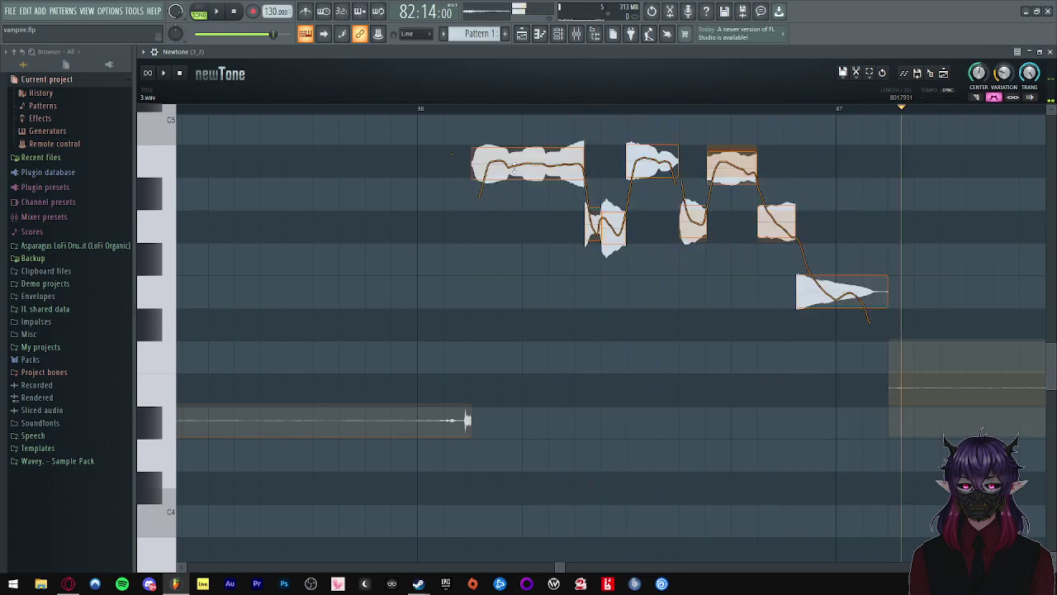
{"action": "key", "text": "space"}
{"action": "key", "text": "space"}
{"action": "key", "text": "space"}
{"action": "key", "text": "space"}
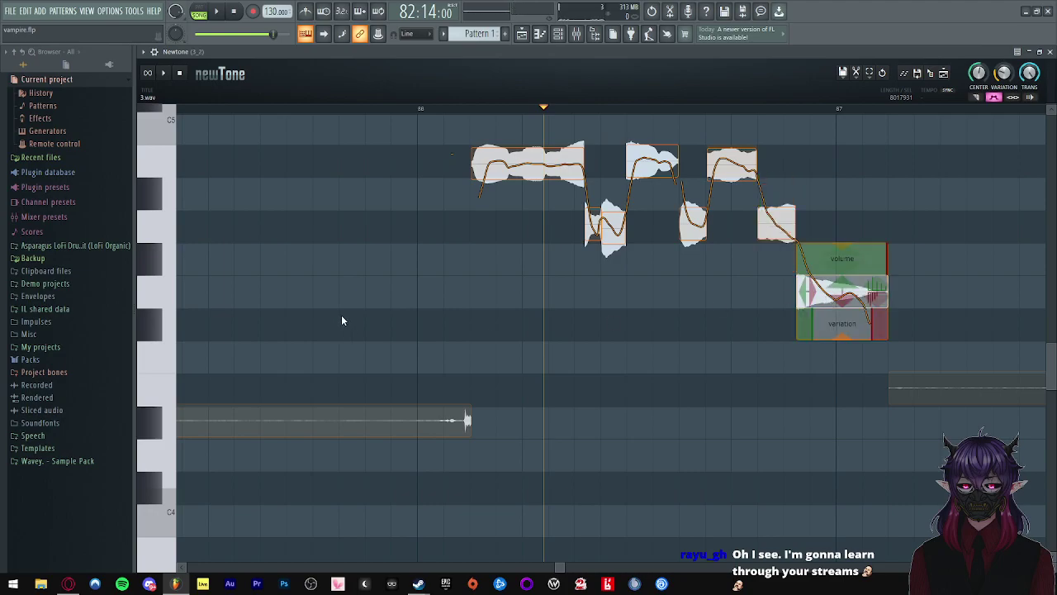
- Replay the phrase from just before its first note and reduce the pitch variation of the final note at bar 87
{"action": "scroll", "coordinate": [340, 316], "scroll_direction": "down", "scroll_amount": 1}
{"action": "left_click", "coordinate": [405, 244]}
{"action": "key", "text": "space"}
{"action": "key", "text": "space"}
{"action": "key", "text": "space"}
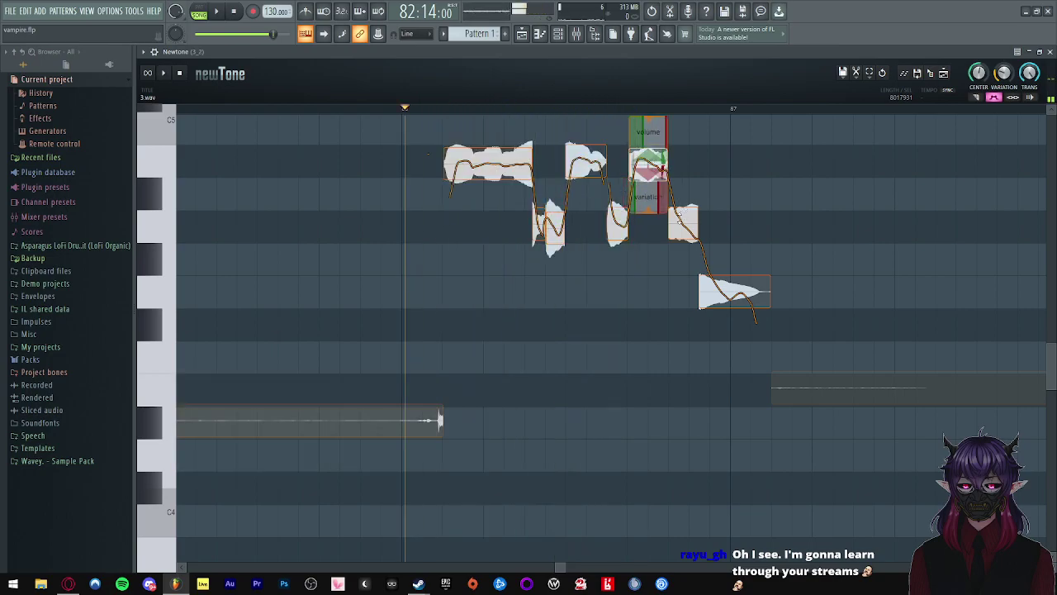
{"action": "key", "text": "space"}
{"action": "key", "text": "space"}
{"action": "left_click_drag", "start_coordinate": [732, 337], "coordinate": [732, 322]}
{"action": "key", "text": "space"}
- Stop playback, send the edited vocal to the playlist as an audio clip, and close Newtone and the mixer
{"action": "scroll", "coordinate": [371, 214], "scroll_direction": "down", "scroll_amount": 3}
{"action": "scroll", "coordinate": [356, 199], "scroll_direction": "down", "scroll_amount": 10}
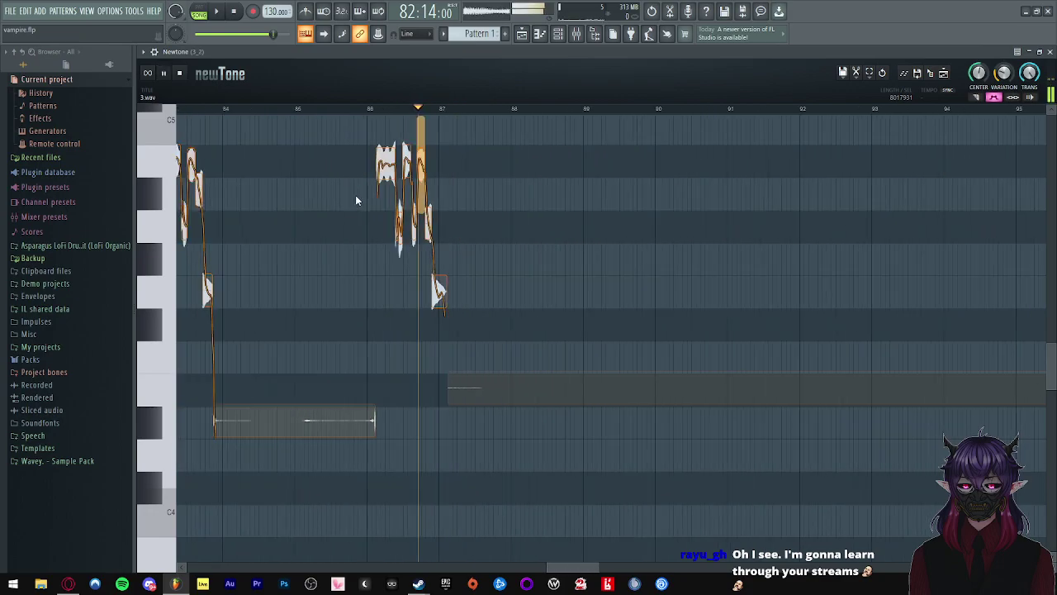
{"action": "key", "text": "space"}
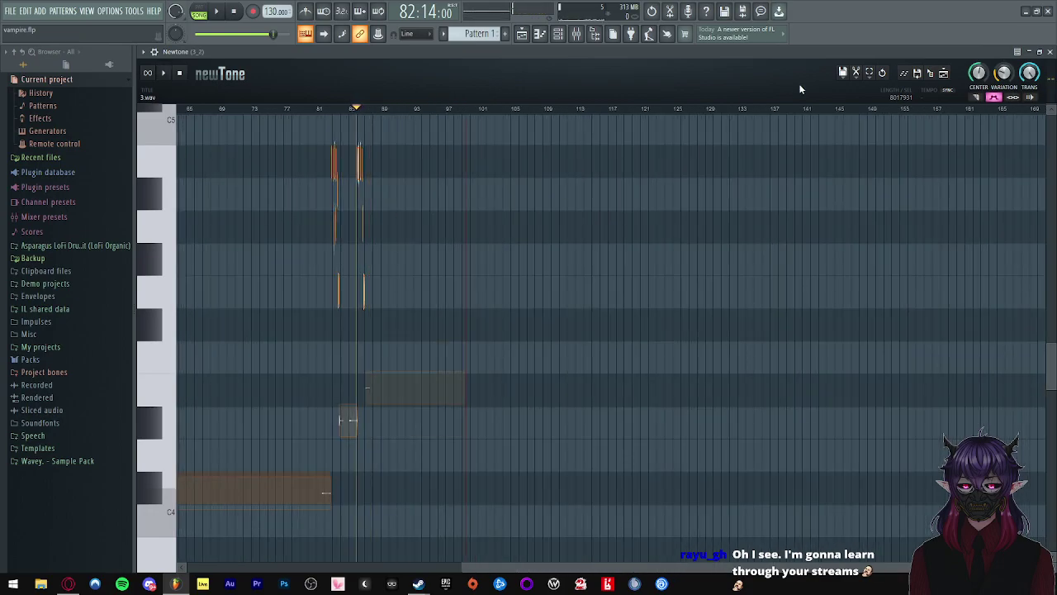
{"action": "left_click", "coordinate": [858, 76]}
{"action": "left_click", "coordinate": [935, 196]}
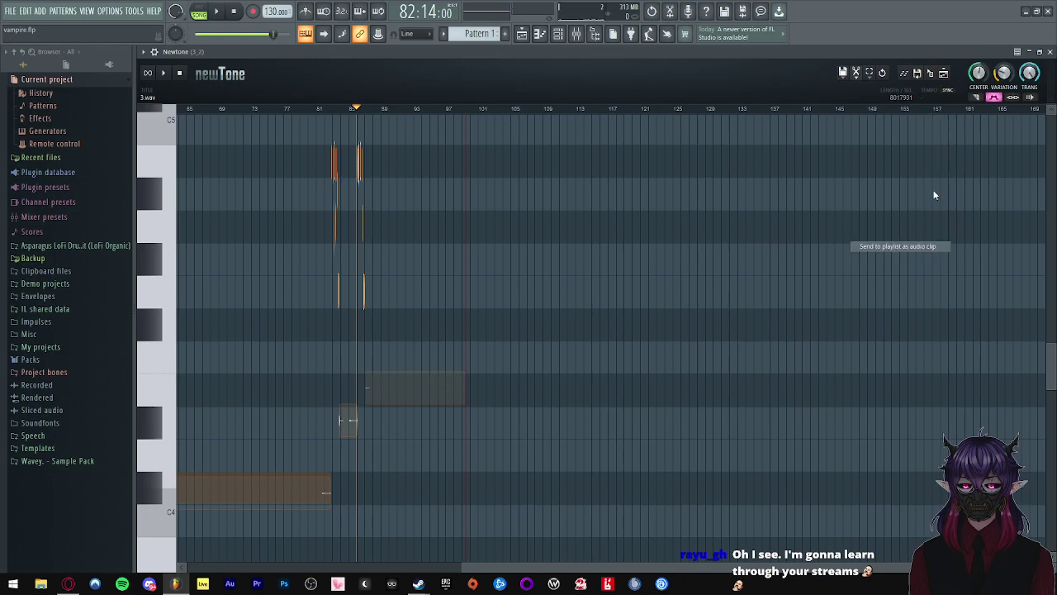
{"action": "left_click", "coordinate": [1050, 51]}
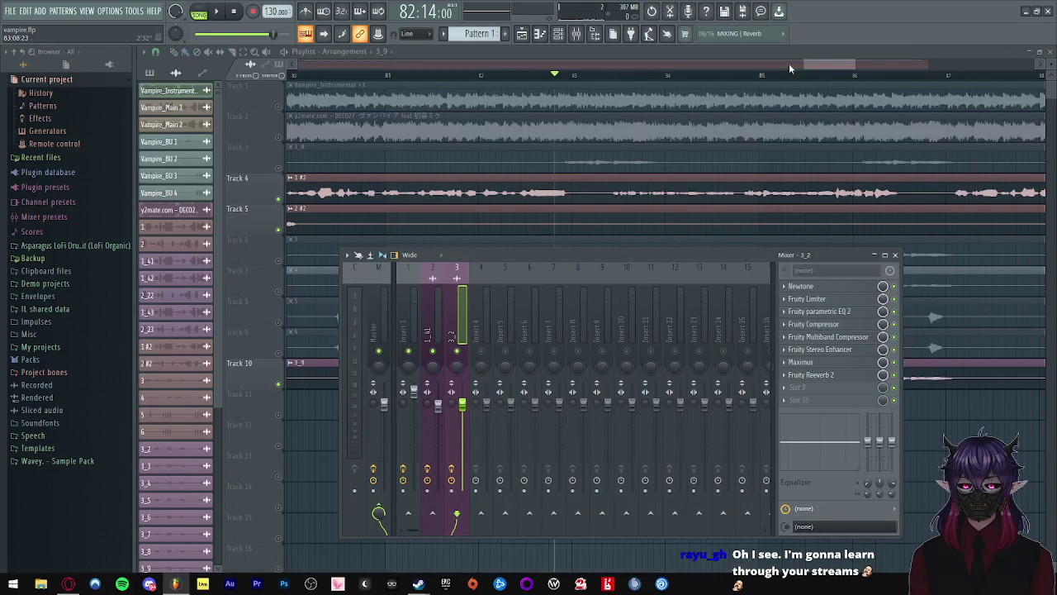
{"action": "key", "text": "F9"}
- Replace the muted clip on Track 6 with the 3_9 clip from Track 10 and unmute Track 6
{"action": "scroll", "coordinate": [555, 165], "scroll_direction": "down", "scroll_amount": 7}
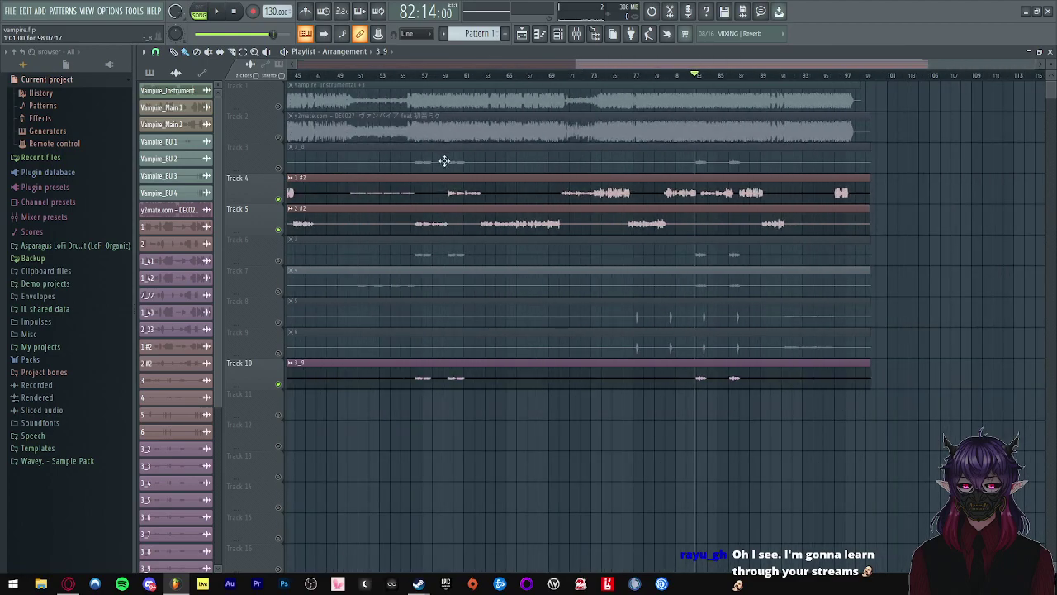
{"action": "scroll", "coordinate": [645, 208], "scroll_direction": "up", "scroll_amount": 1}
{"action": "scroll", "coordinate": [784, 261], "scroll_direction": "down", "scroll_amount": 3}
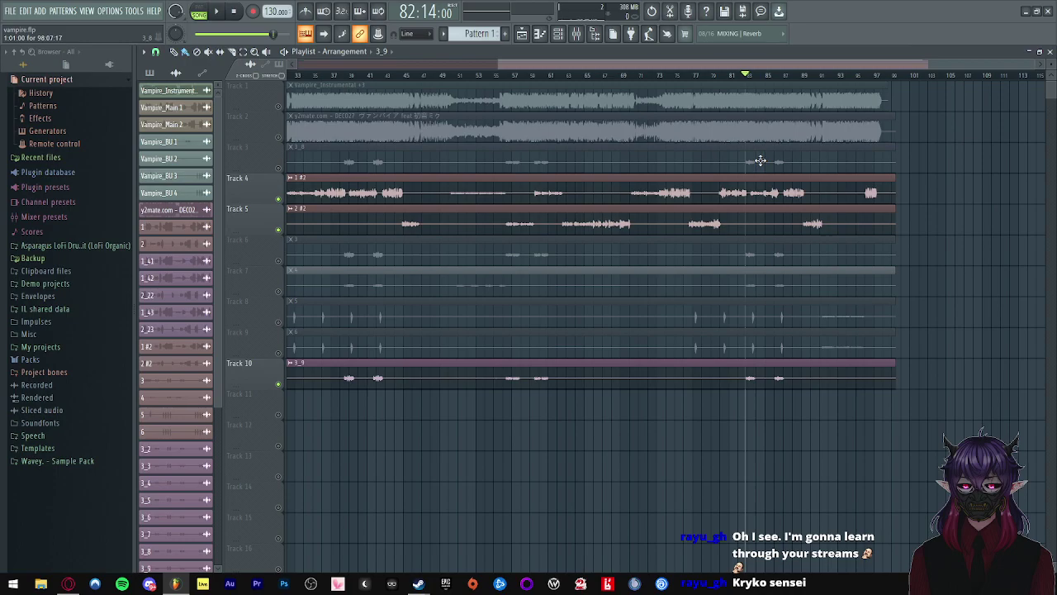
{"action": "scroll", "coordinate": [718, 302], "scroll_direction": "down", "scroll_amount": 3}
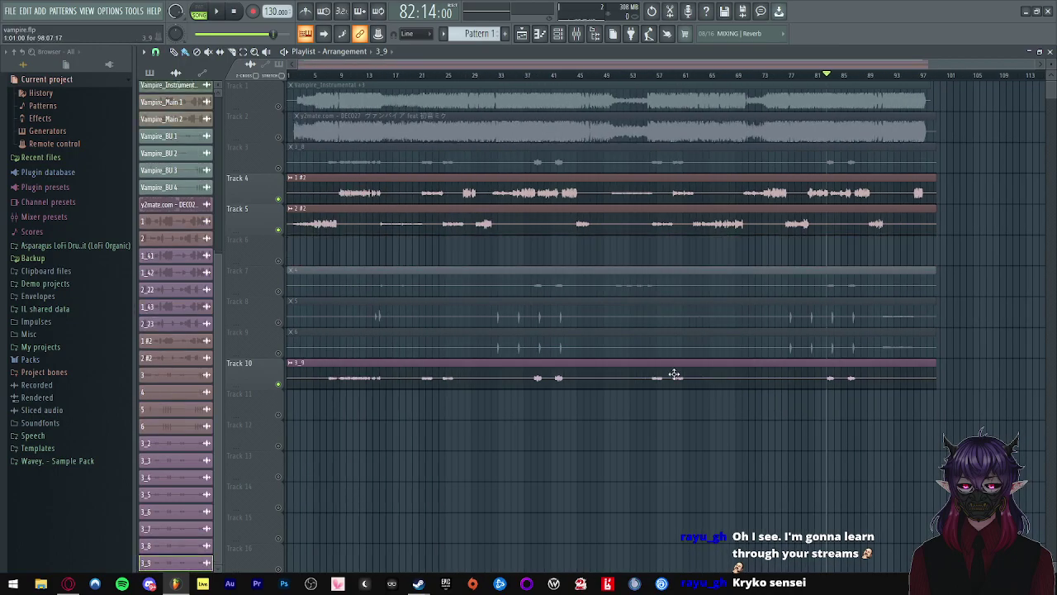
{"action": "right_click", "coordinate": [672, 376]}
{"action": "left_click", "coordinate": [278, 261]}
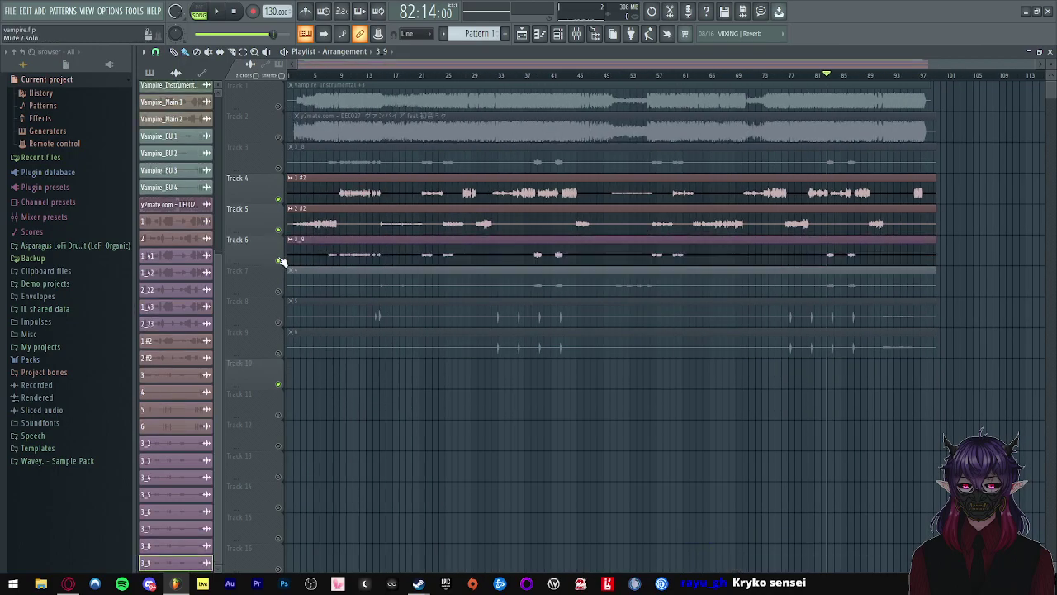
- Play the harmony around bar 83 with the main vocals, briefly unmuting Track 2 for comparison
{"action": "scroll", "coordinate": [909, 255], "scroll_direction": "up", "scroll_amount": 5}
{"action": "key", "text": "space"}
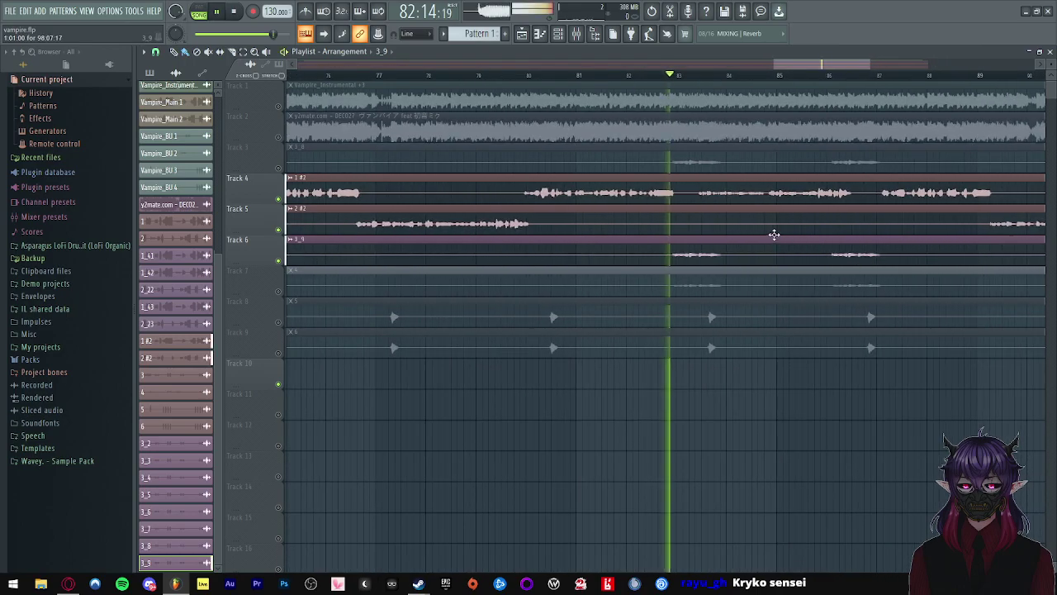
{"action": "scroll", "coordinate": [291, 132], "scroll_direction": "down", "scroll_amount": 2}
{"action": "left_click", "coordinate": [278, 137]}
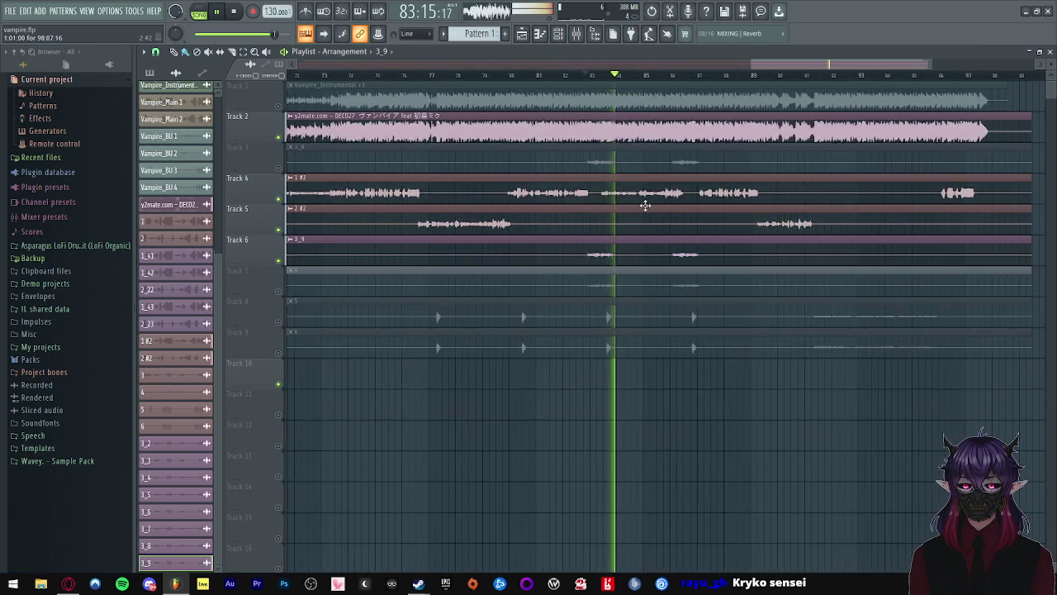
{"action": "left_click", "coordinate": [279, 136]}
- Unmute the instrumental on Track 1 and replay the section from just before bar 83
{"action": "left_click", "coordinate": [279, 106]}
{"action": "left_click", "coordinate": [578, 75]}
{"action": "scroll", "coordinate": [519, 128], "scroll_direction": "down", "scroll_amount": 1}
{"action": "scroll", "coordinate": [574, 150], "scroll_direction": "up", "scroll_amount": 2}
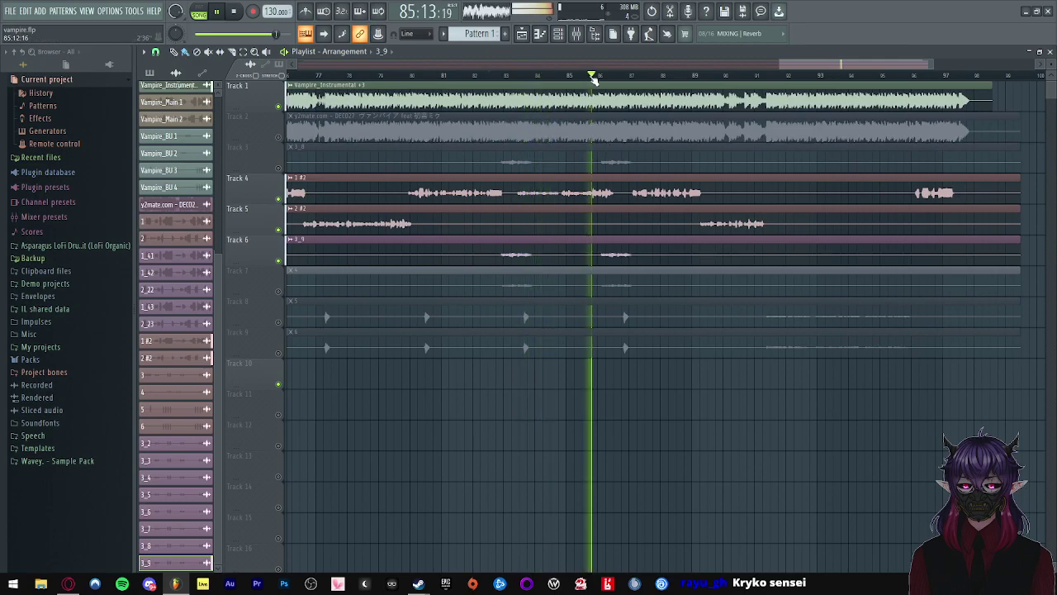
- Play the harmony with the instrumental and main vocals around bars 6 and 21 to check the blend
{"action": "scroll", "coordinate": [556, 139], "scroll_direction": "down", "scroll_amount": 5}
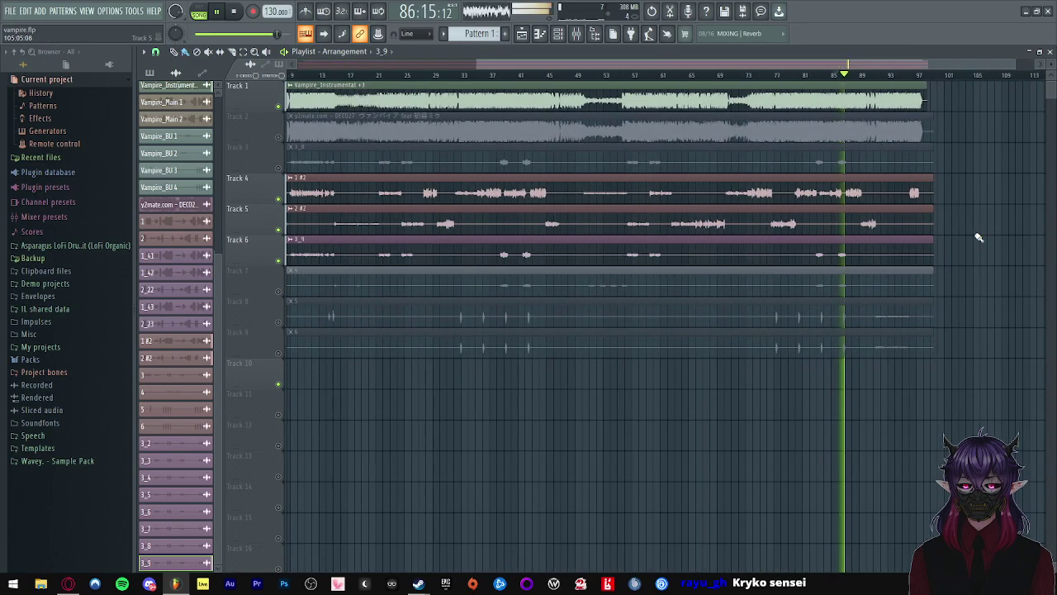
{"action": "key", "text": "space"}
{"action": "left_click", "coordinate": [328, 77]}
{"action": "key", "text": "space"}
{"action": "scroll", "coordinate": [294, 141], "scroll_direction": "up", "scroll_amount": 3}
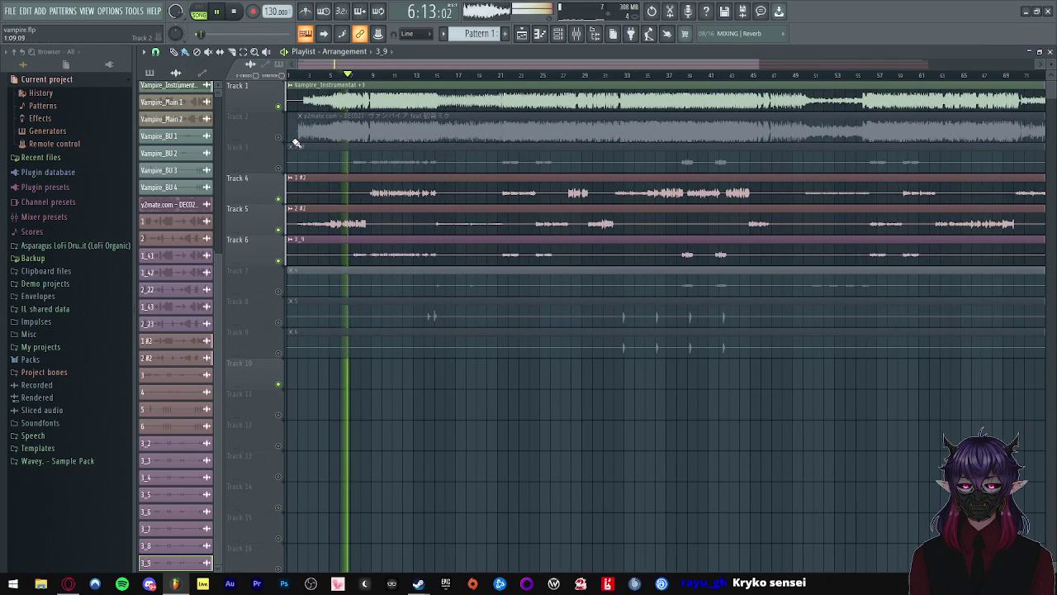
{"action": "scroll", "coordinate": [301, 144], "scroll_direction": "up", "scroll_amount": 2}
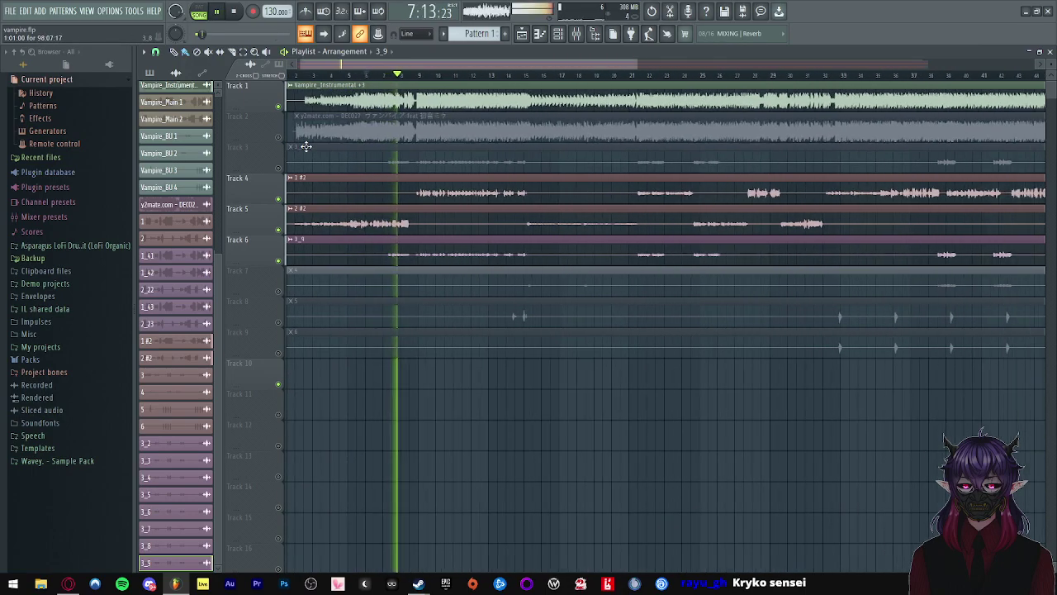
{"action": "scroll", "coordinate": [304, 146], "scroll_direction": "down", "scroll_amount": 4}
{"action": "key", "text": "space"}
{"action": "left_click", "coordinate": [415, 76]}
{"action": "key", "text": "space"}
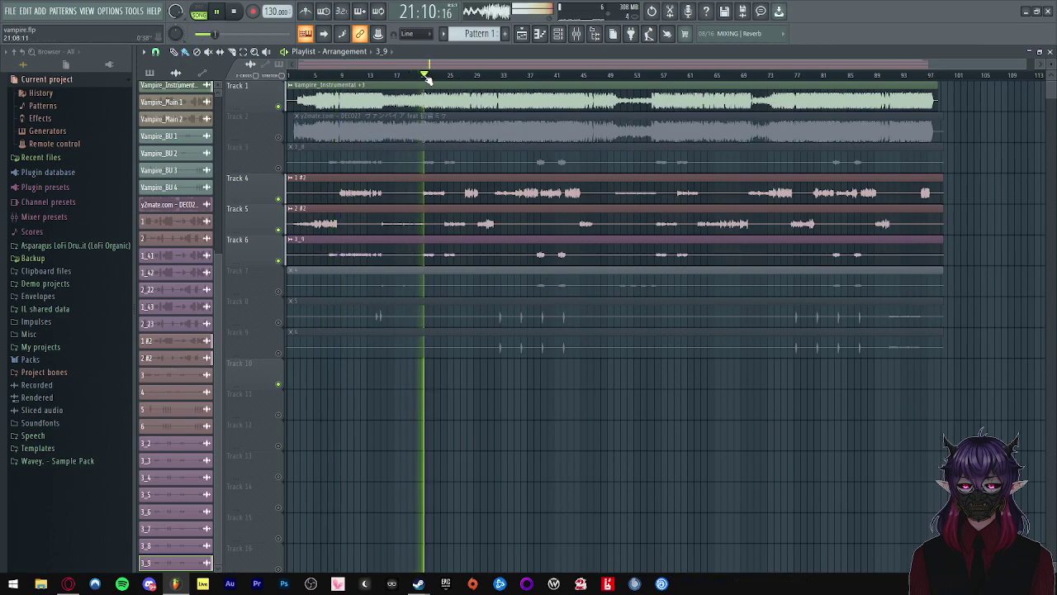
{"action": "key", "text": "space"}
- Return the playhead to bar 15, mute Track 6, unmute Track 7 and select its clip 4
{"action": "left_click", "coordinate": [381, 76]}
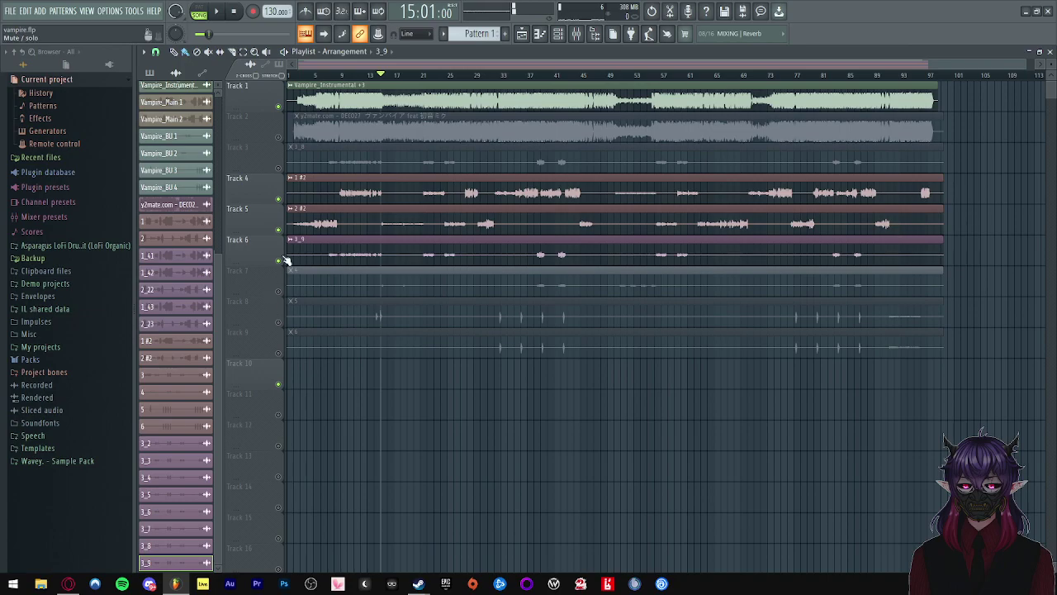
{"action": "left_click", "coordinate": [280, 259]}
{"action": "left_click", "coordinate": [280, 292]}
{"action": "scroll", "coordinate": [354, 288], "scroll_direction": "up", "scroll_amount": 2}
{"action": "left_click", "coordinate": [599, 269]}
{"action": "scroll", "coordinate": [599, 268], "scroll_direction": "down", "scroll_amount": 2}
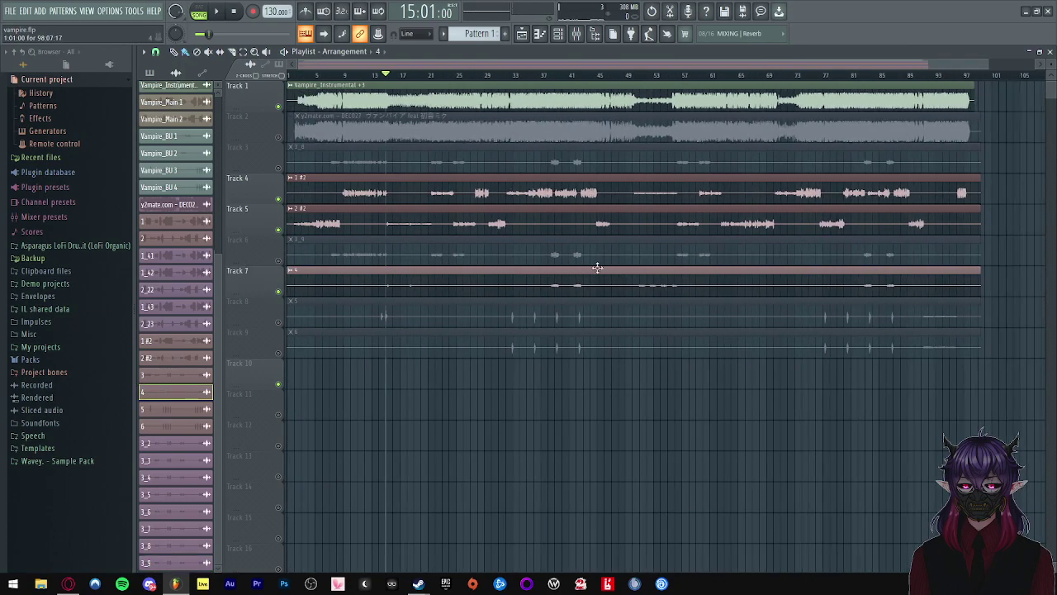
{"action": "scroll", "coordinate": [598, 268], "scroll_direction": "down", "scroll_amount": 1}
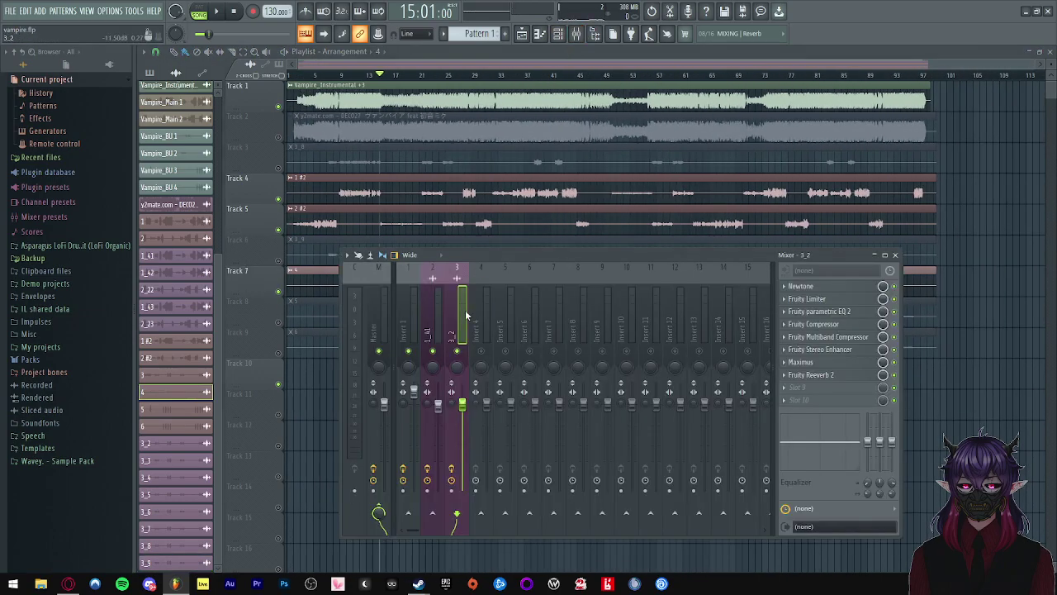
- Route audio clip 4 to mixer track 4, close its settings and reopen the mixer
{"action": "left_click_drag", "start_coordinate": [470, 259], "coordinate": [522, 347]}
{"action": "double_click", "coordinate": [399, 292]}
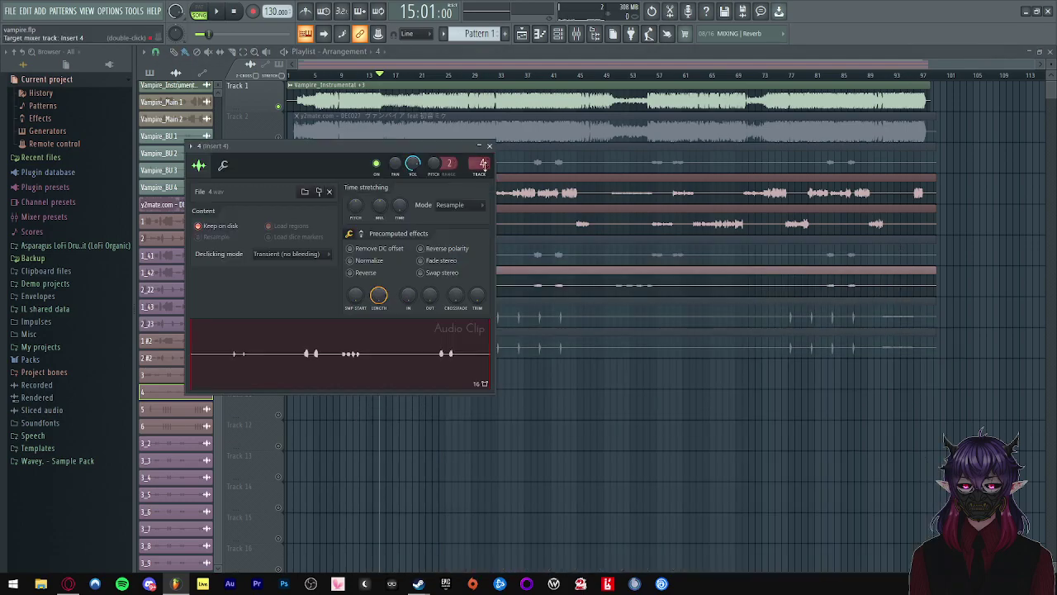
{"action": "left_click", "coordinate": [489, 146]}
{"action": "left_click", "coordinate": [575, 33]}
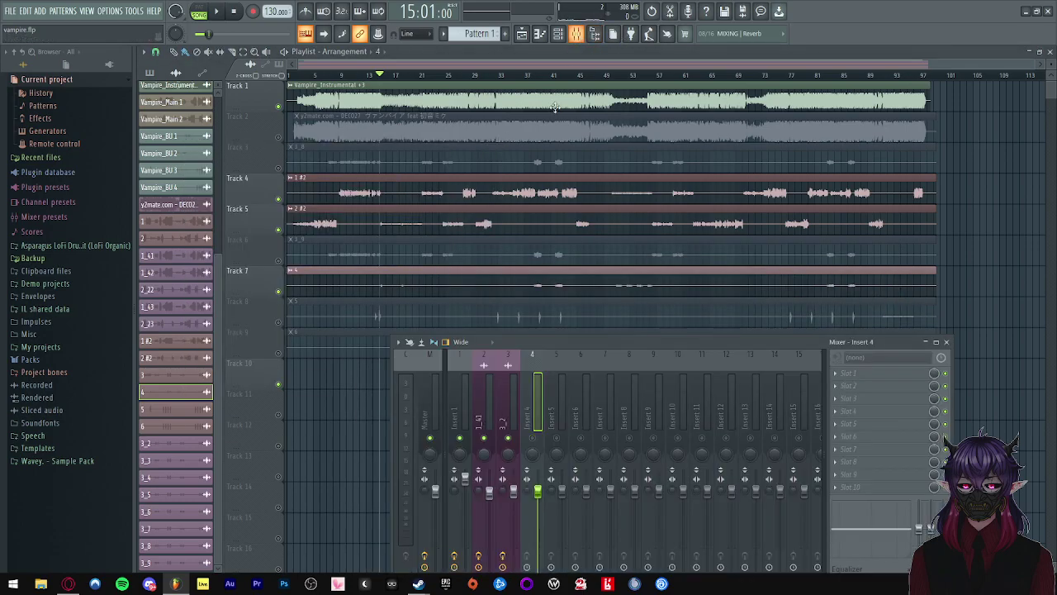
- Copy the complete 3_2 mixer track setup with its effects chain onto Insert 4
{"action": "left_click", "coordinate": [503, 402]}
{"action": "right_click", "coordinate": [519, 403]}
{"action": "mouse_move", "coordinate": [585, 312]}
{"action": "left_click_drag", "start_coordinate": [657, 323], "coordinate": [535, 419]}
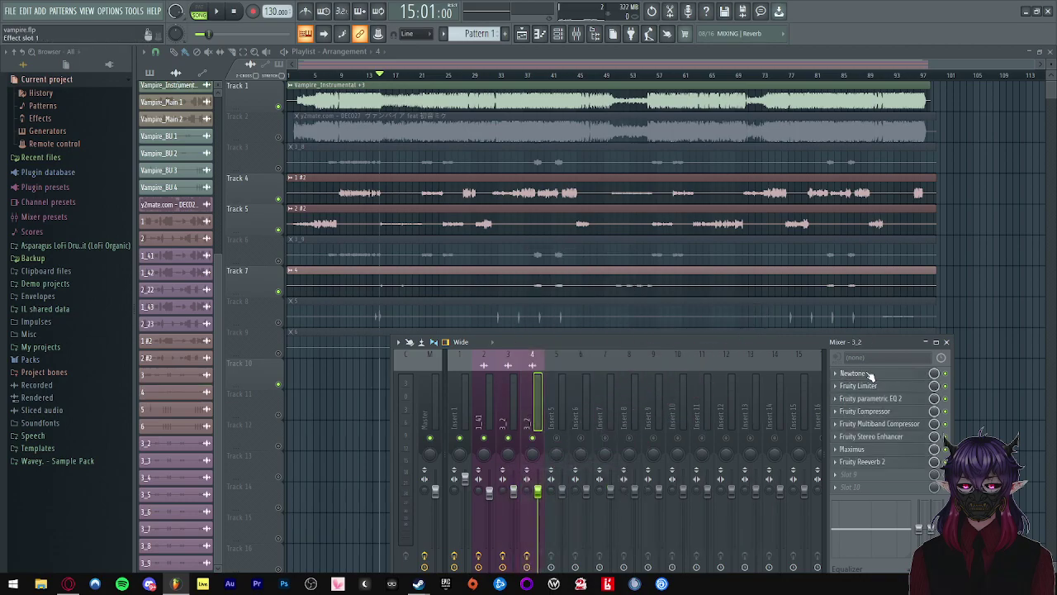
- Open clip 4's settings alongside the Newtone effect of mixer track 4, arranging the windows so both are accessible
{"action": "double_click", "coordinate": [511, 279]}
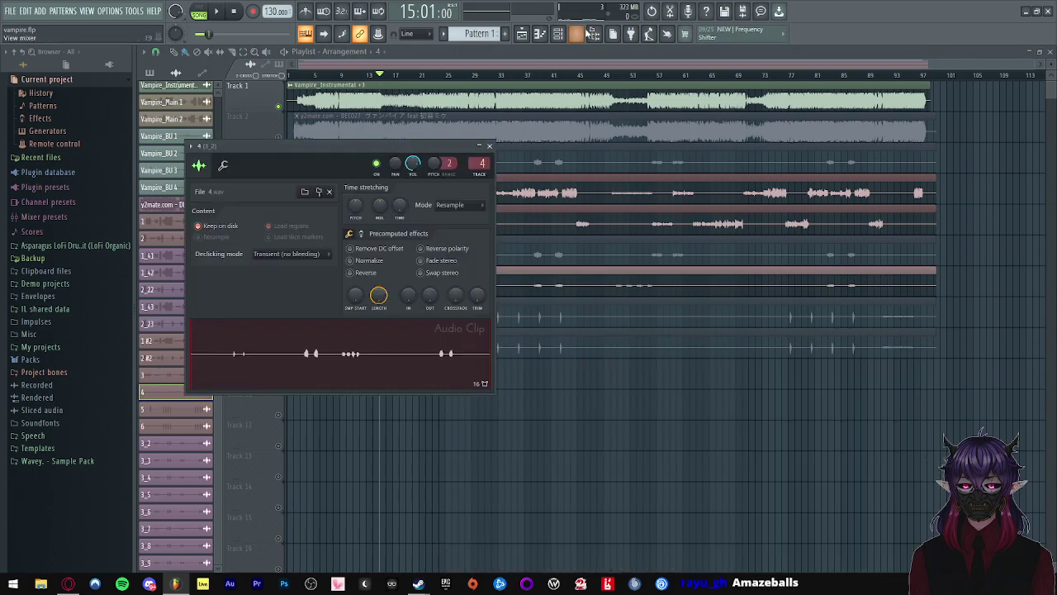
{"action": "left_click", "coordinate": [577, 33]}
{"action": "left_click", "coordinate": [855, 378]}
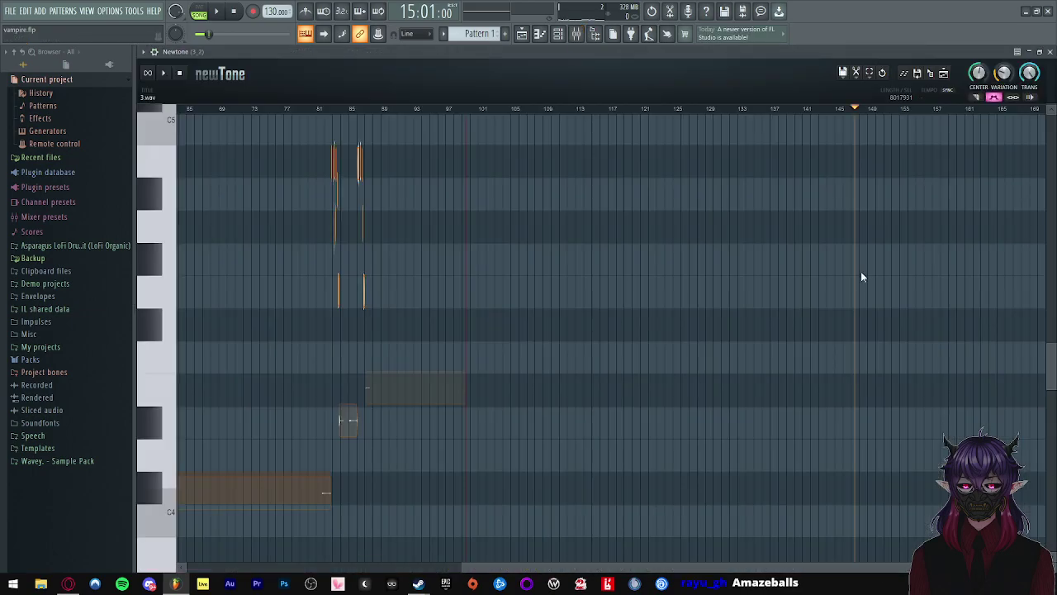
{"action": "left_click", "coordinate": [1049, 52]}
{"action": "left_click_drag", "start_coordinate": [362, 153], "coordinate": [512, 115]}
{"action": "left_click", "coordinate": [888, 378]}
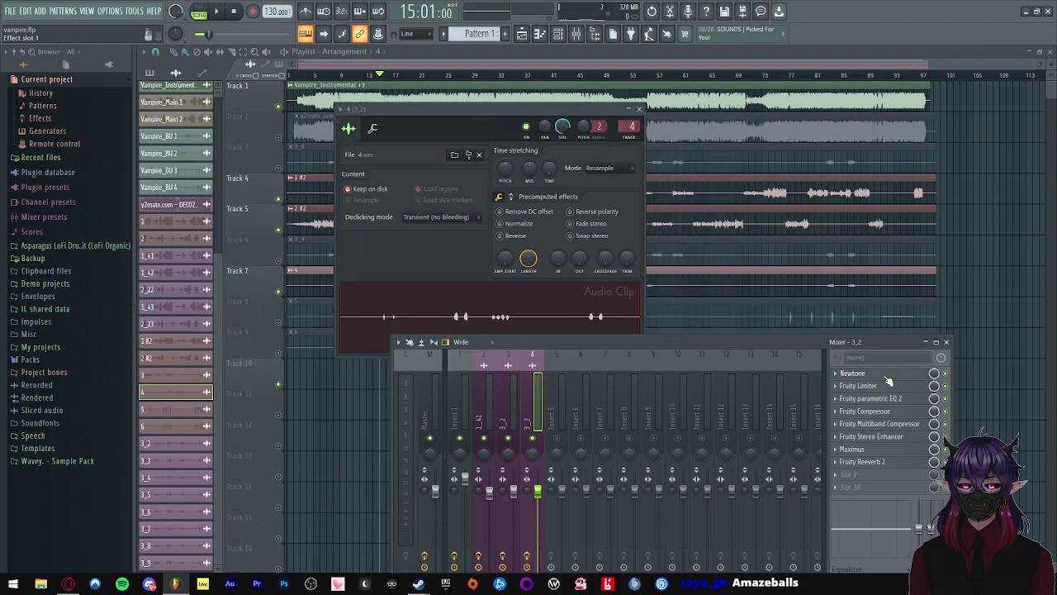
{"action": "left_click_drag", "start_coordinate": [154, 129], "coordinate": [404, 127]}
{"action": "left_click_drag", "start_coordinate": [288, 106], "coordinate": [979, 116]}
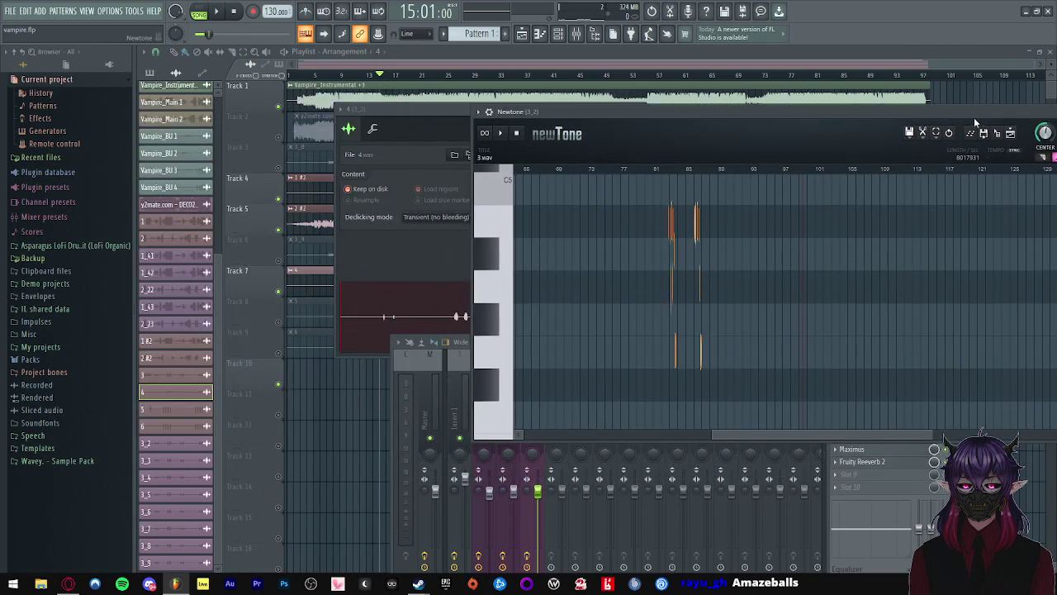
{"action": "left_click", "coordinate": [418, 121]}
{"action": "left_click", "coordinate": [773, 131]}
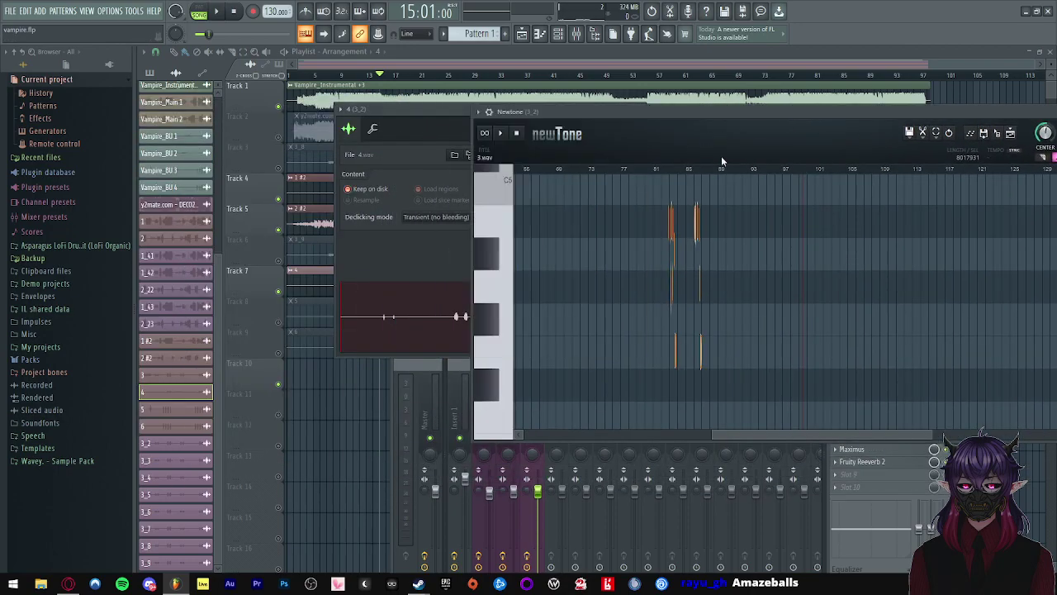
{"action": "left_click_drag", "start_coordinate": [633, 115], "coordinate": [266, 308]}
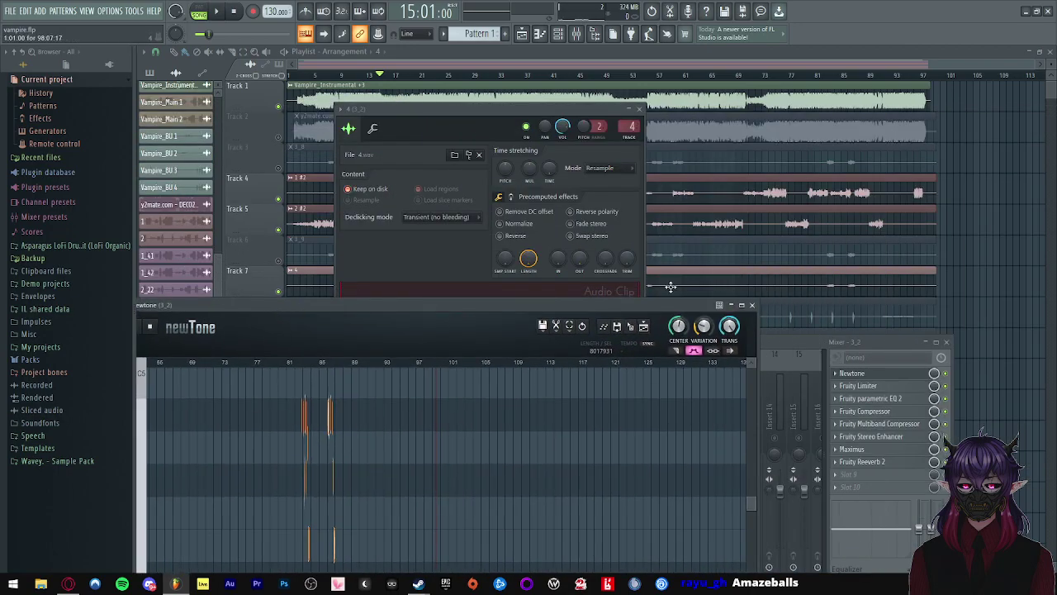
{"action": "left_click", "coordinate": [742, 306]}
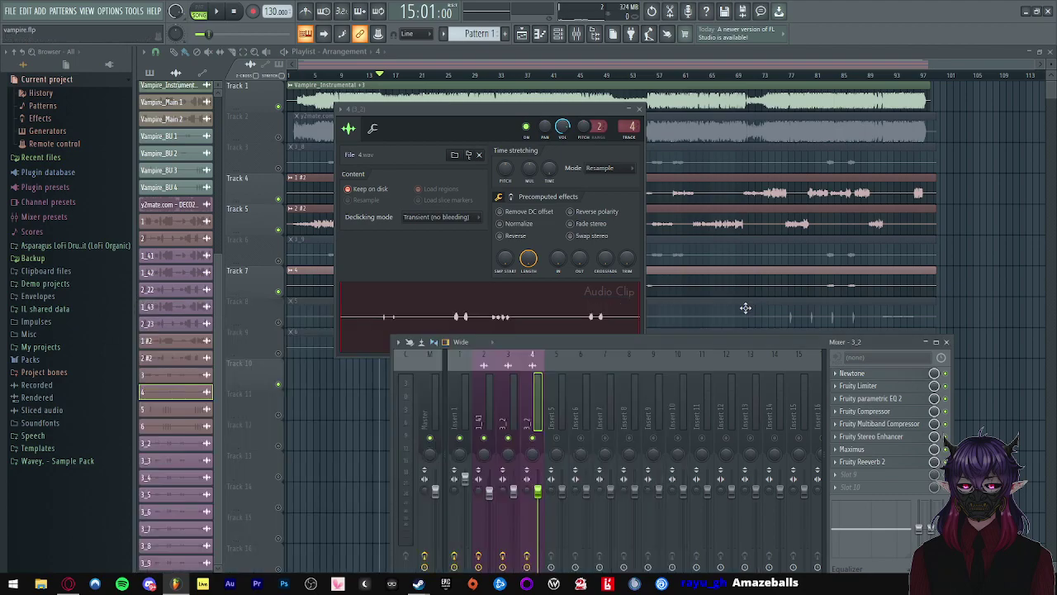
{"action": "left_click", "coordinate": [906, 376]}
- Load the 4.wav sample into Newtone, close the clip settings and maximize the pitch editor
{"action": "left_click_drag", "start_coordinate": [465, 306], "coordinate": [756, 456]}
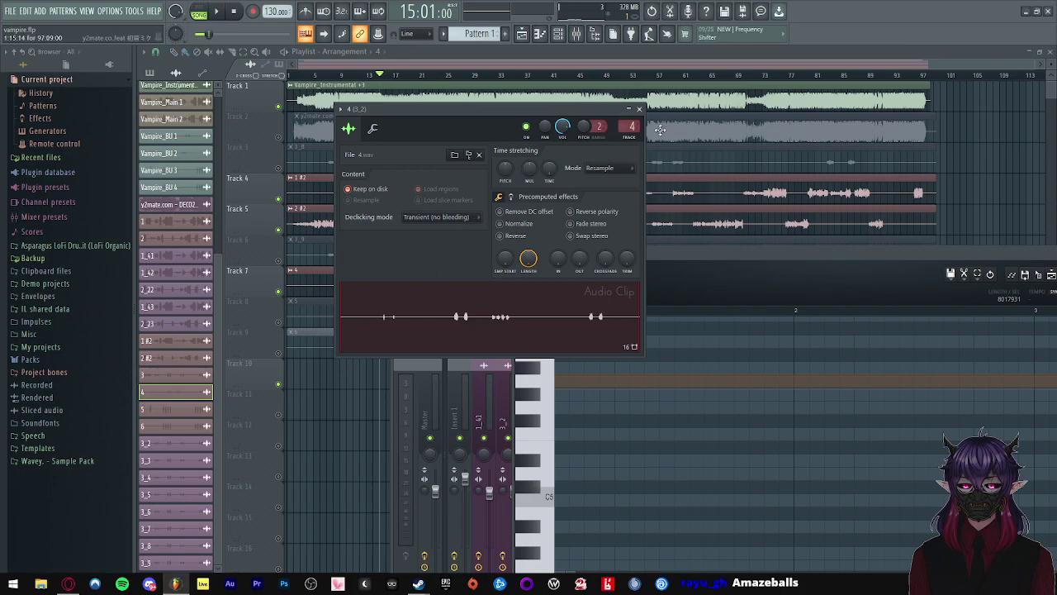
{"action": "left_click", "coordinate": [639, 109]}
{"action": "left_click_drag", "start_coordinate": [812, 254], "coordinate": [406, 174]}
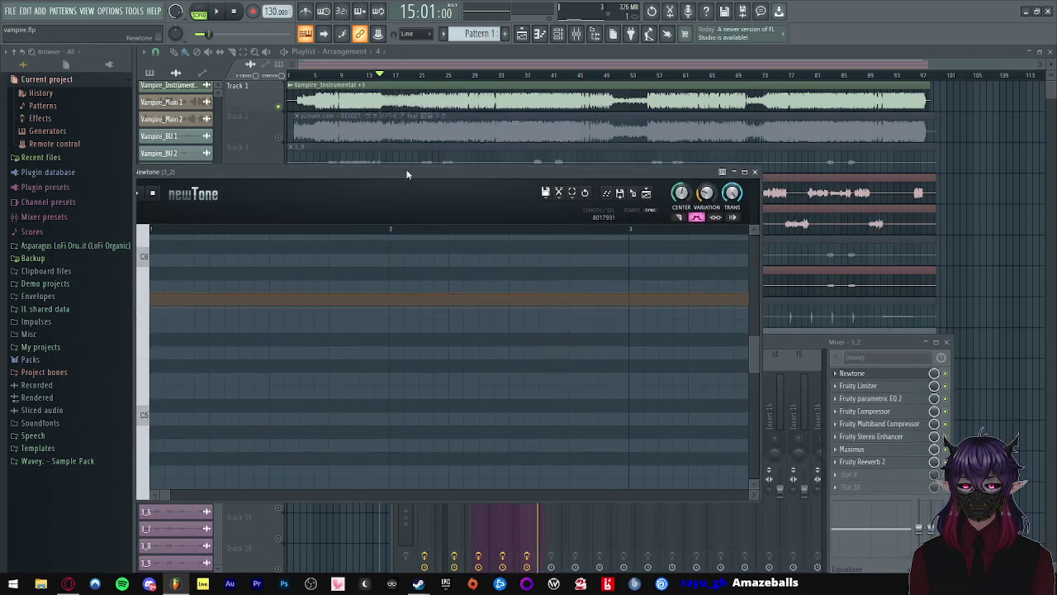
{"action": "left_click", "coordinate": [746, 172]}
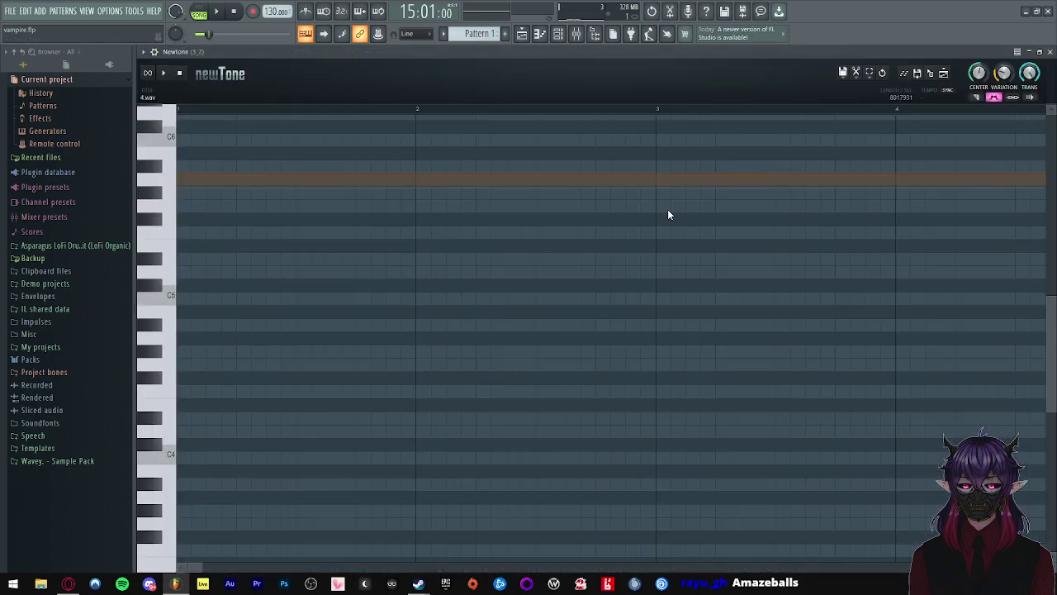
- Inspect the 4.wav notes near bar 15, minimize Newtone and play the arrangement briefly from bar 15
{"action": "left_click", "coordinate": [541, 227]}
{"action": "scroll", "coordinate": [580, 231], "scroll_direction": "up", "scroll_amount": 3}
{"action": "scroll", "coordinate": [549, 259], "scroll_direction": "up", "scroll_amount": 4}
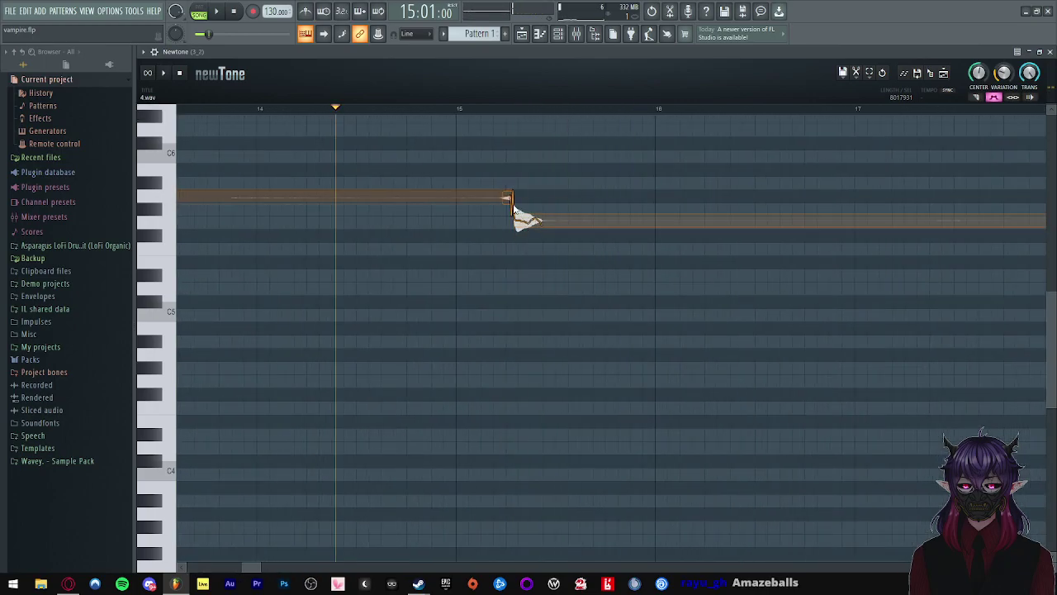
{"action": "double_click", "coordinate": [1004, 52]}
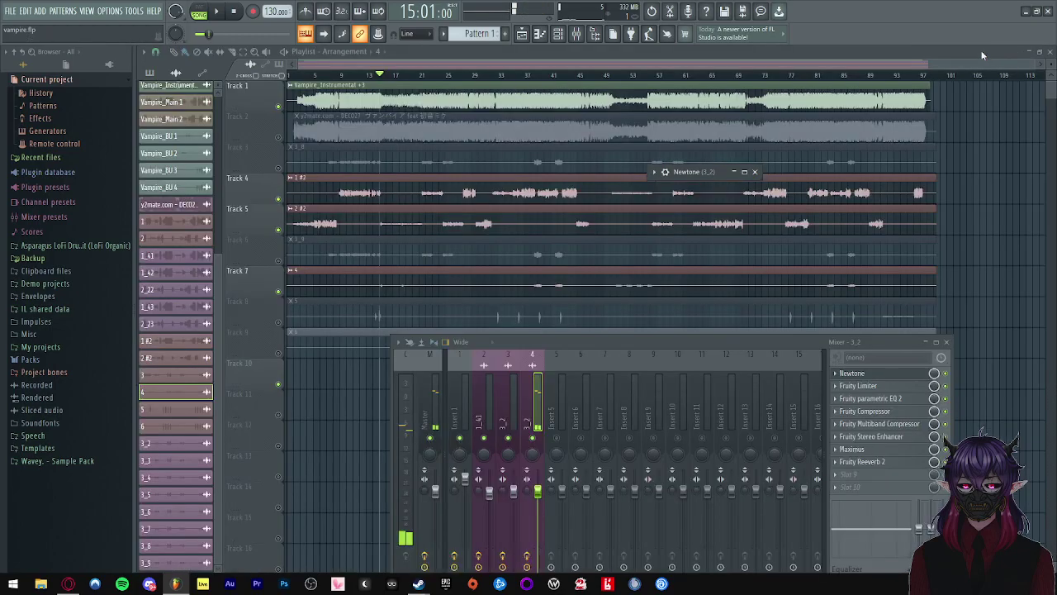
{"action": "left_click", "coordinate": [381, 75]}
{"action": "key", "text": "space"}
{"action": "scroll", "coordinate": [369, 157], "scroll_direction": "up", "scroll_amount": 6}
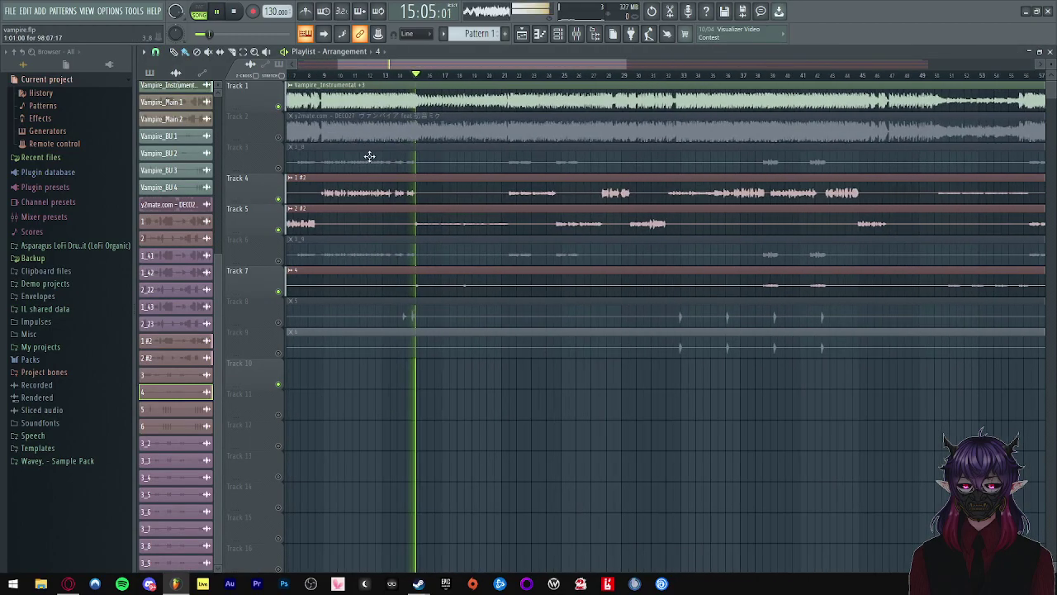
{"action": "key", "text": "space"}
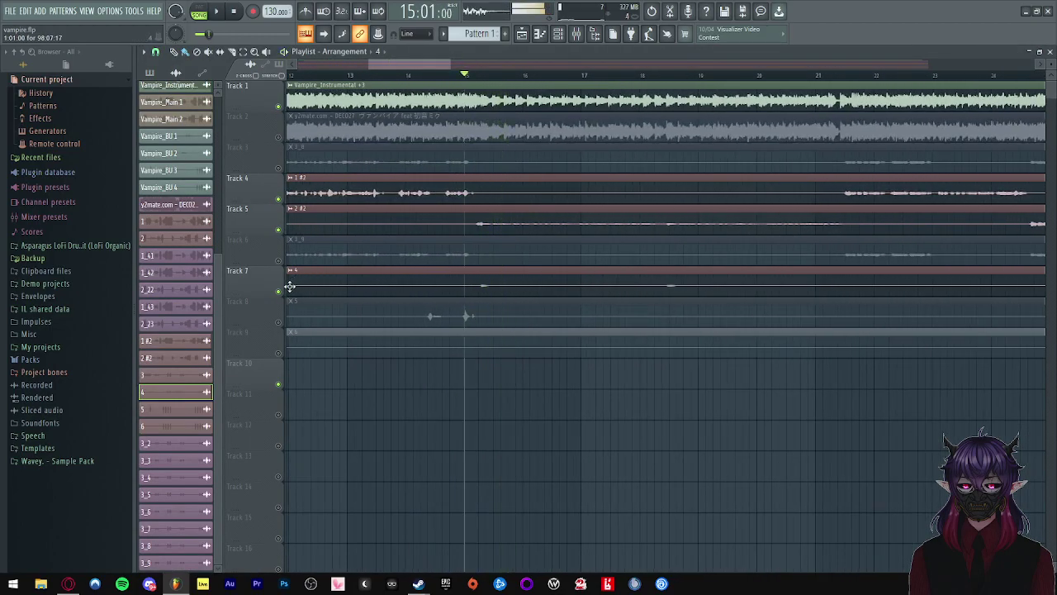
- Reopen Newtone on mixer track 4 and listen to the vocal from bar 15 to bar 18
{"action": "left_click", "coordinate": [583, 33]}
{"action": "left_click", "coordinate": [883, 376]}
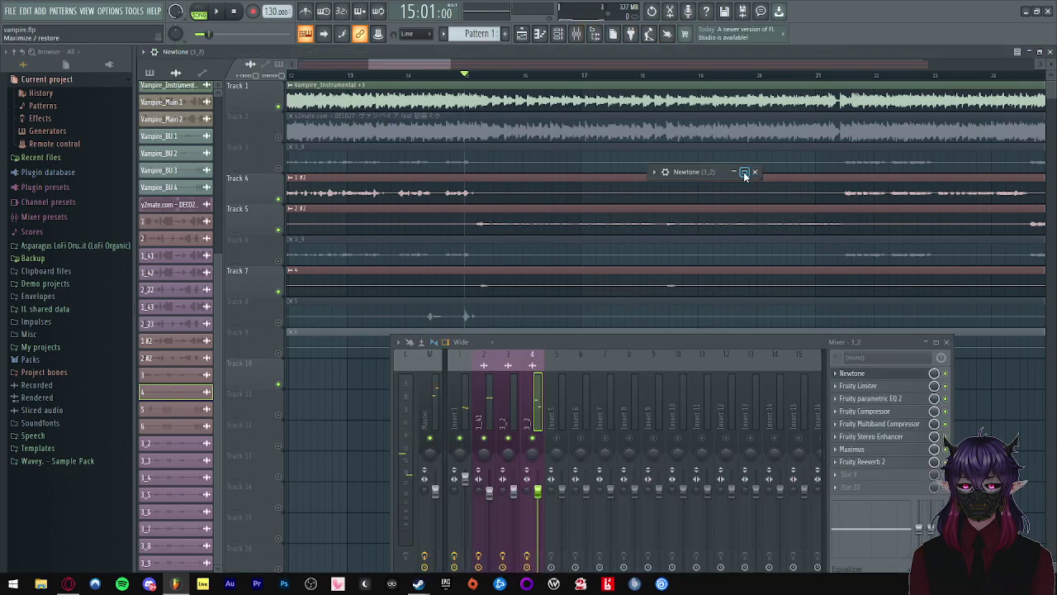
{"action": "left_click", "coordinate": [745, 173]}
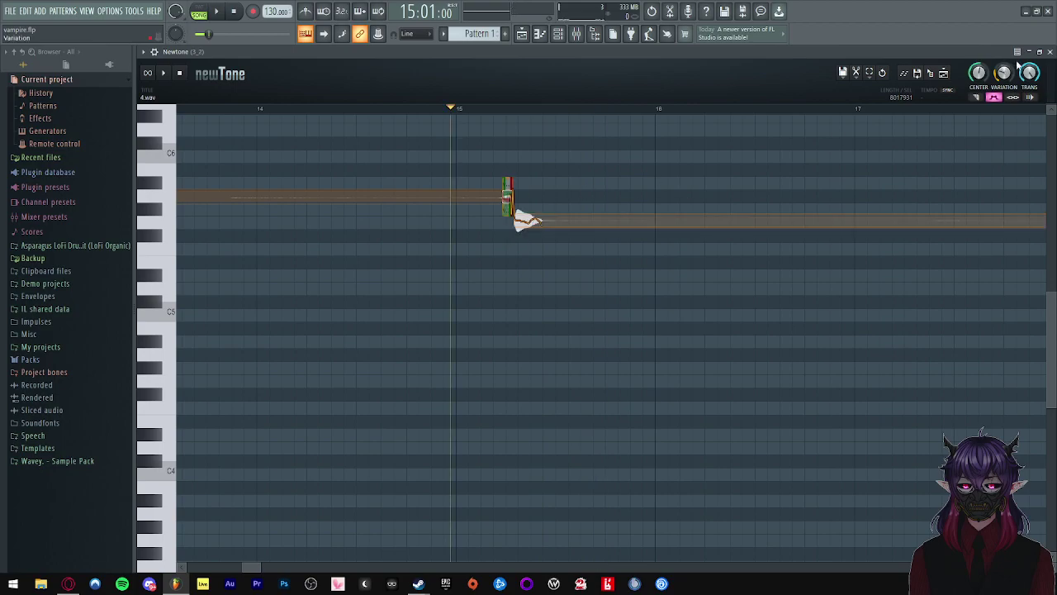
{"action": "key", "text": "space"}
{"action": "scroll", "coordinate": [378, 169], "scroll_direction": "down", "scroll_amount": 3}
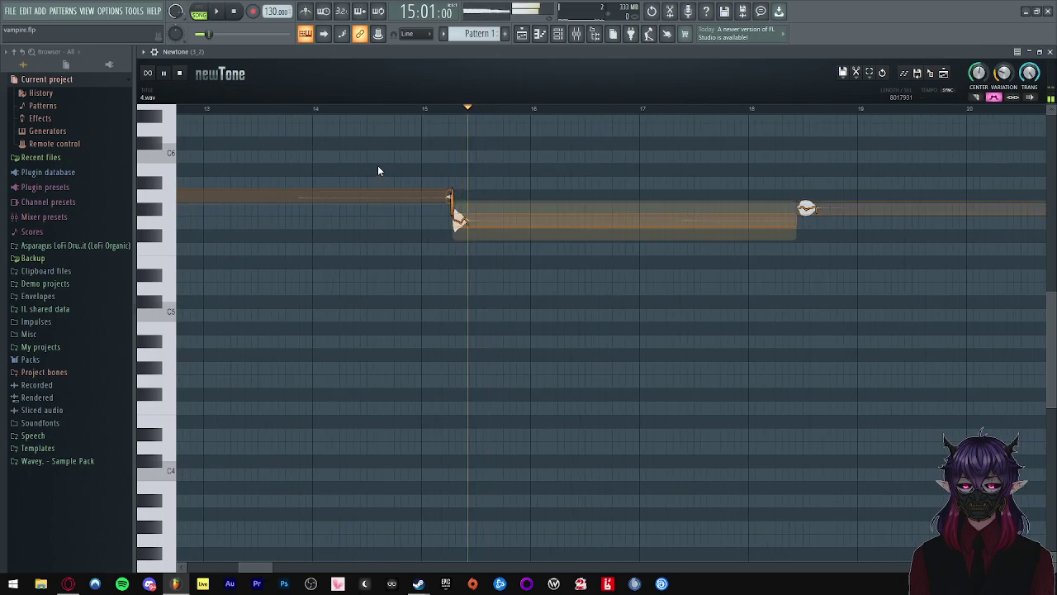
{"action": "key", "text": "space"}
{"action": "scroll", "coordinate": [755, 220], "scroll_direction": "up", "scroll_amount": 2}
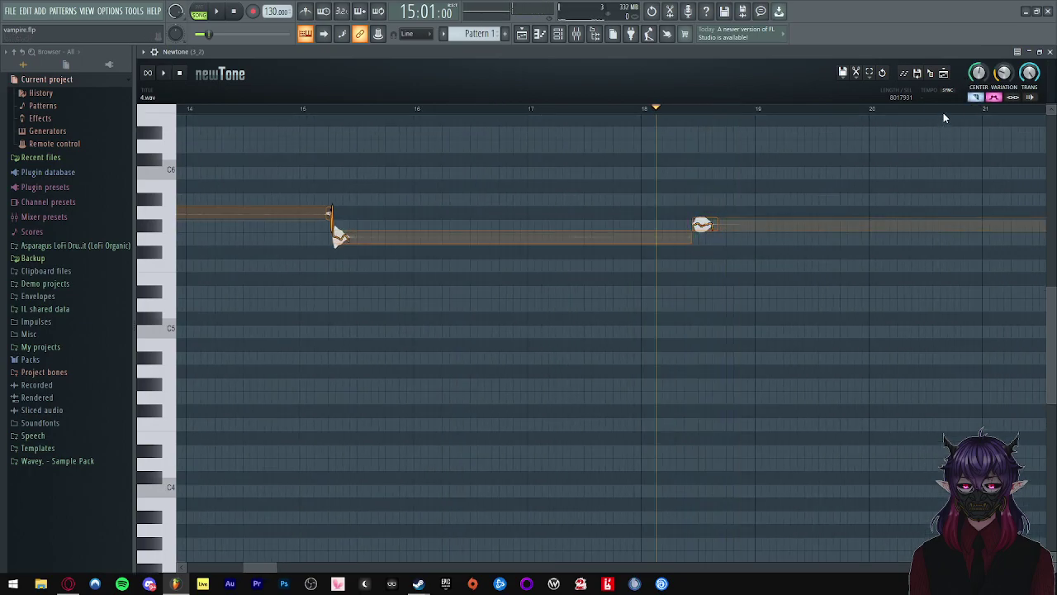
- Lower the short note after bar 18 by 1 semitone to G-5 and replay it with the note after bar 15
{"action": "left_click_drag", "start_coordinate": [703, 224], "coordinate": [705, 238]}
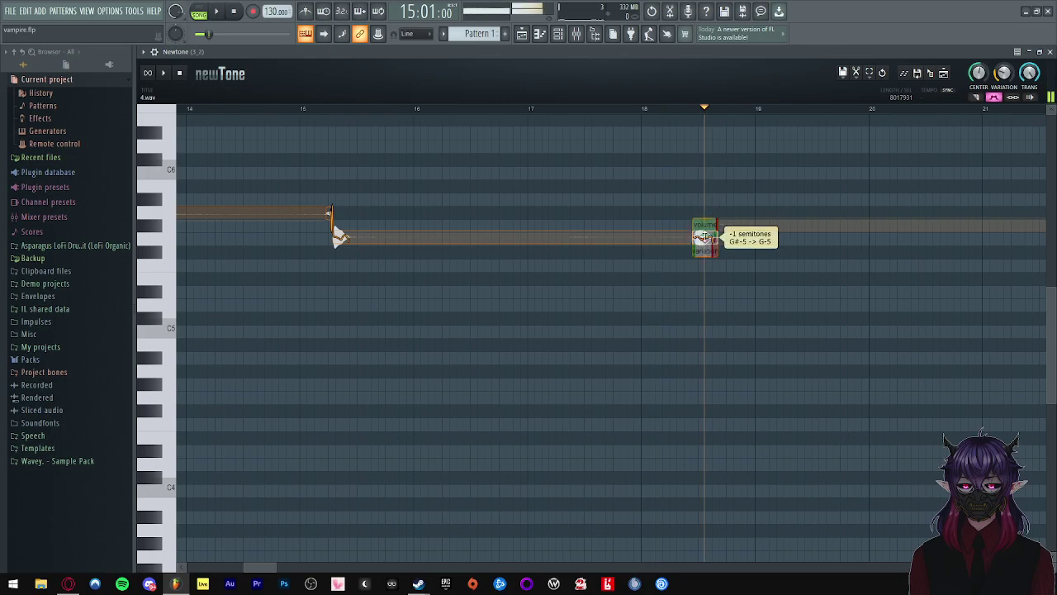
{"action": "left_click", "coordinate": [627, 202]}
{"action": "key", "text": "space"}
{"action": "scroll", "coordinate": [627, 201], "scroll_direction": "down", "scroll_amount": 1}
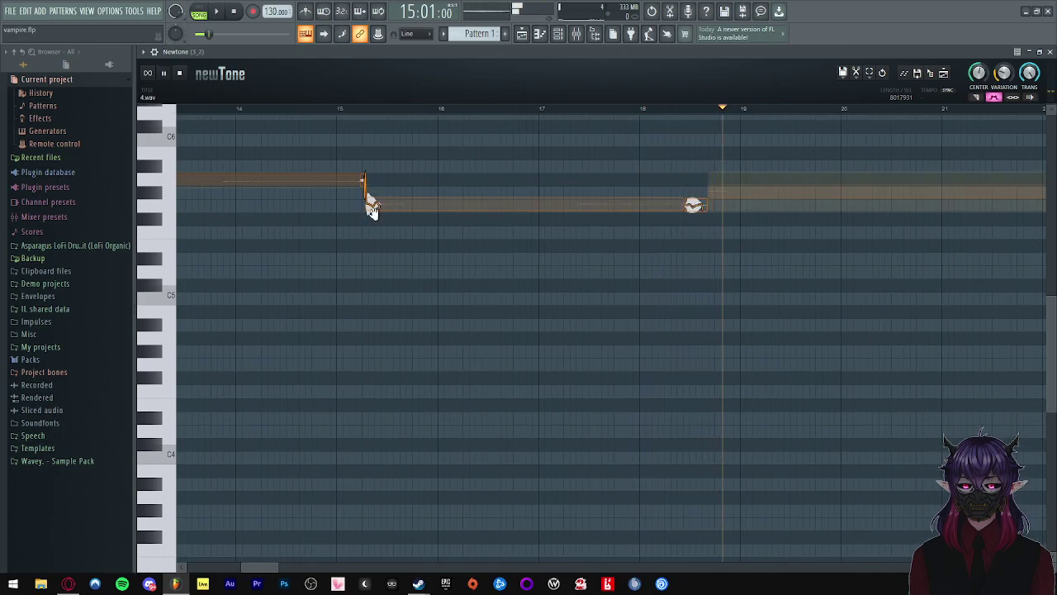
{"action": "left_click", "coordinate": [374, 211]}
{"action": "left_click", "coordinate": [343, 204]}
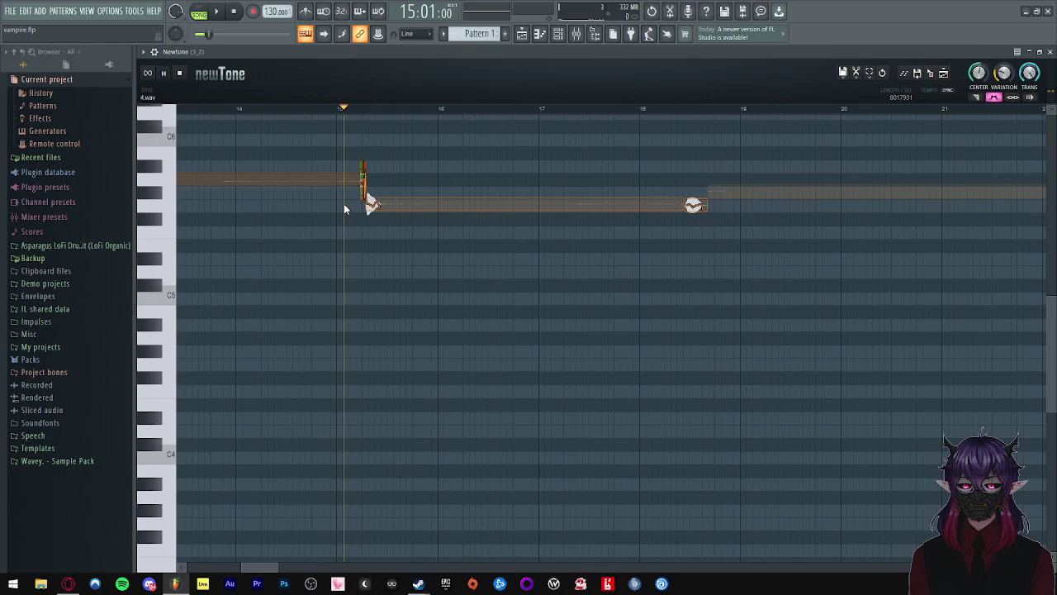
{"action": "scroll", "coordinate": [344, 203], "scroll_direction": "down", "scroll_amount": 1}
{"action": "left_click", "coordinate": [559, 204]}
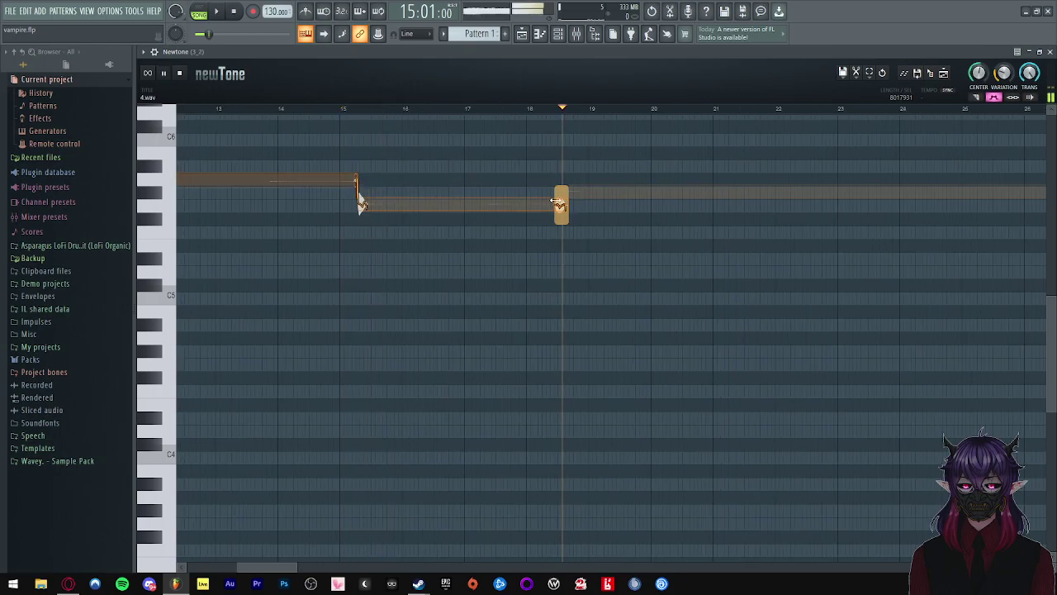
{"action": "scroll", "coordinate": [480, 168], "scroll_direction": "down", "scroll_amount": 4}
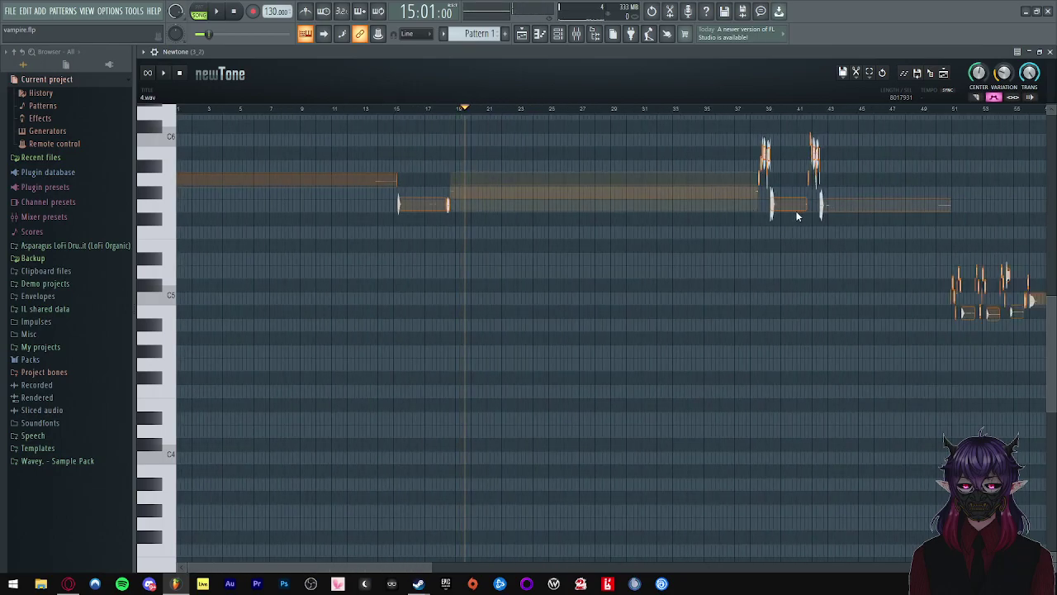
- Raise the two short opening notes of the phrase before bar 39 to the pitch of the note that follows, checking by playback
{"action": "left_click", "coordinate": [753, 238]}
{"action": "key", "text": "space"}
{"action": "scroll", "coordinate": [812, 257], "scroll_direction": "up", "scroll_amount": 3}
{"action": "scroll", "coordinate": [808, 264], "scroll_direction": "up", "scroll_amount": 5}
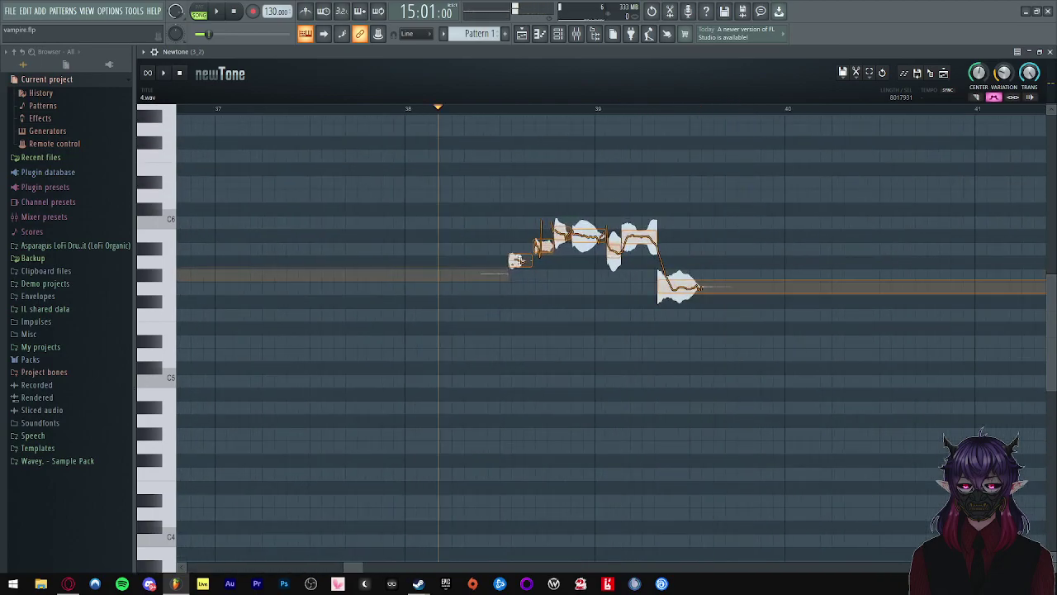
{"action": "left_click_drag", "start_coordinate": [521, 247], "coordinate": [522, 234]}
{"action": "key", "text": "space"}
{"action": "scroll", "coordinate": [537, 252], "scroll_direction": "up", "scroll_amount": 2}
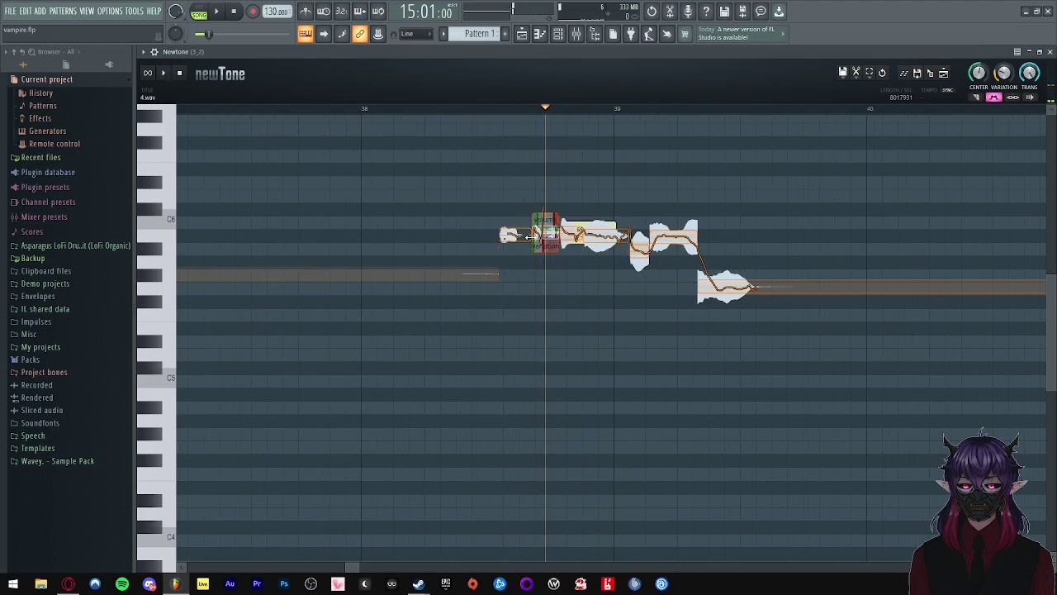
- Try raising the short note just after bar 39 by 1 semitone to B-5 and play the phrase from its start
{"action": "scroll", "coordinate": [543, 241], "scroll_direction": "up", "scroll_amount": 2}
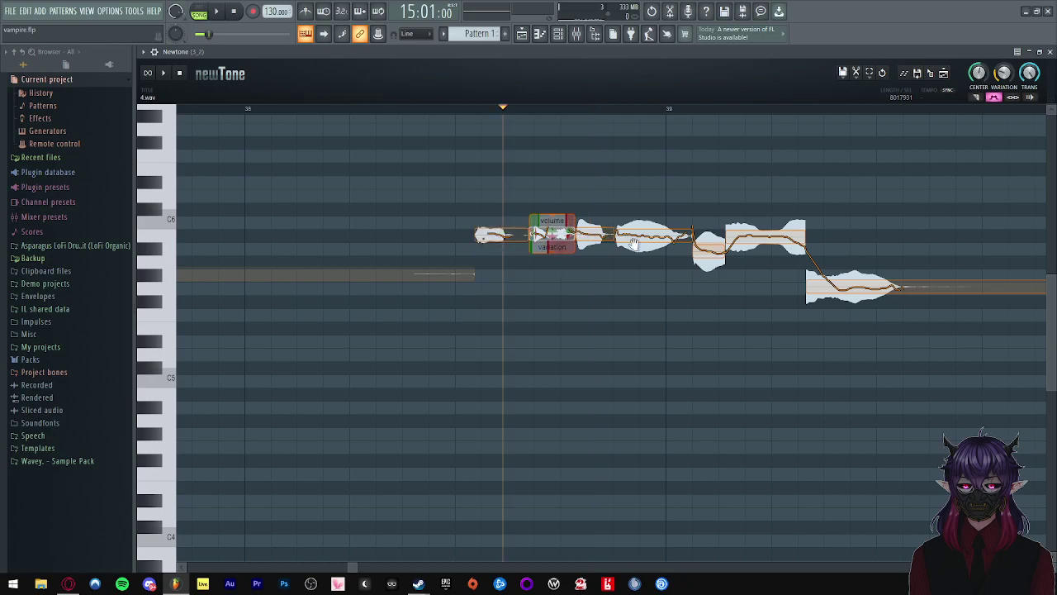
{"action": "left_click", "coordinate": [708, 242]}
{"action": "left_click", "coordinate": [452, 220]}
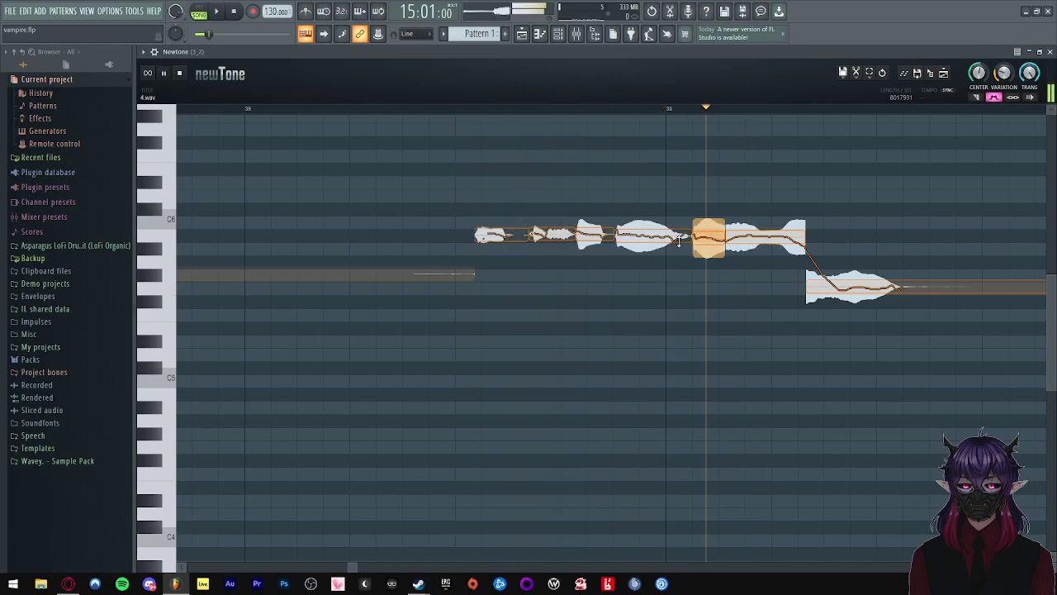
{"action": "key", "text": "space"}
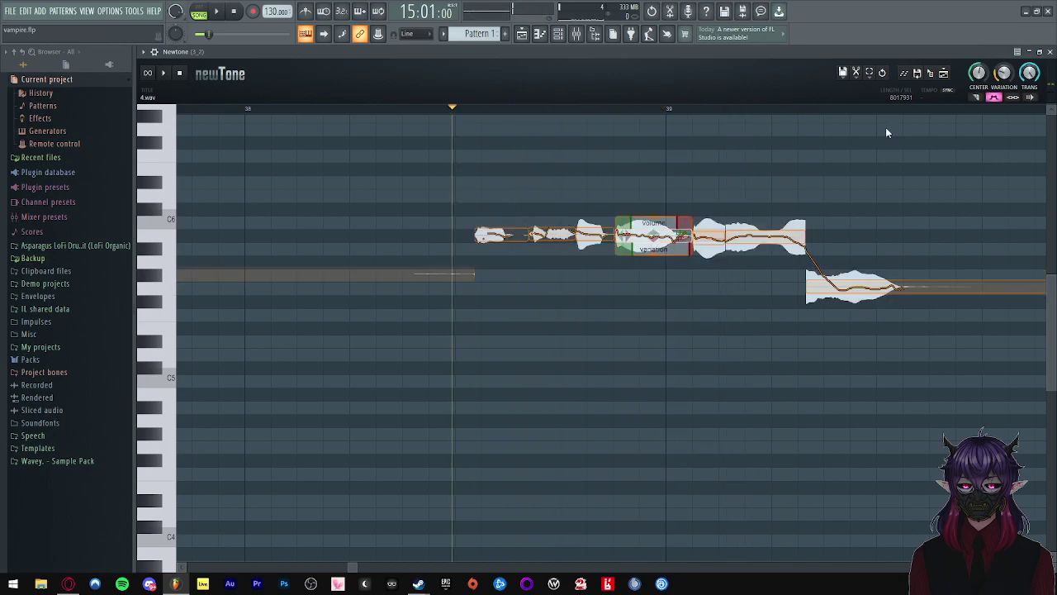
- Slice the note before bar 39 and lower its first part by 1 semitone to A#-5, checking by playback
{"action": "left_click", "coordinate": [977, 98]}
{"action": "key", "text": "space"}
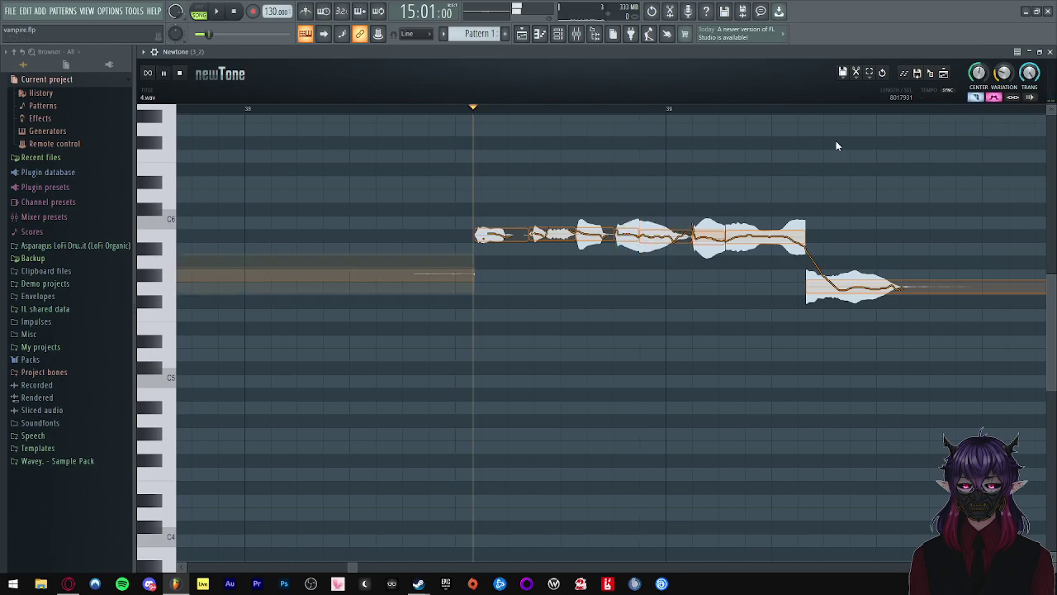
{"action": "key", "text": "space"}
{"action": "left_click_drag", "start_coordinate": [627, 236], "coordinate": [628, 261]}
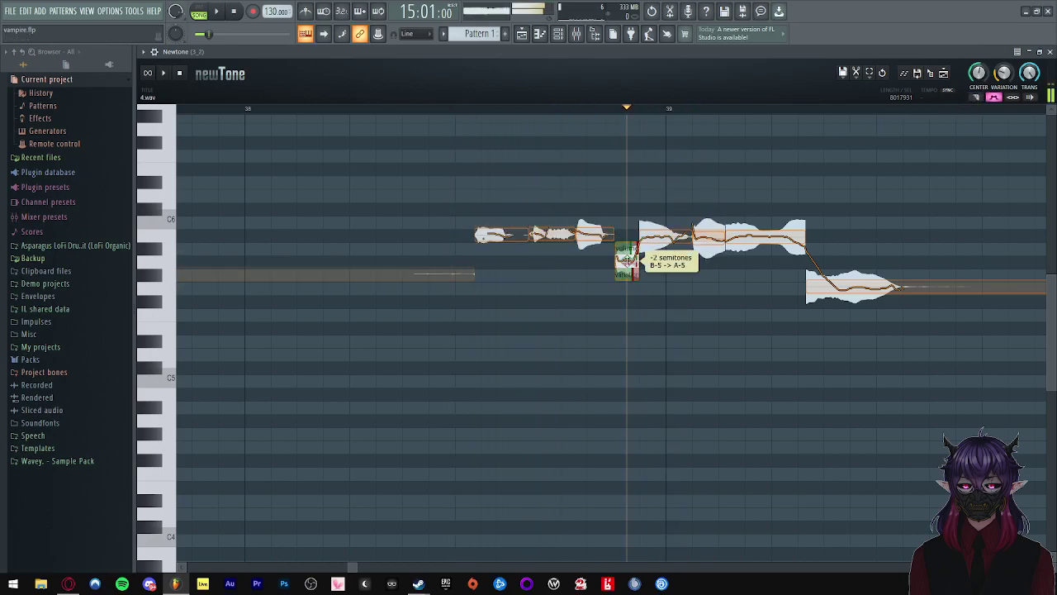
{"action": "key", "text": "space"}
{"action": "key", "text": "space"}
{"action": "left_click_drag", "start_coordinate": [627, 261], "coordinate": [627, 248]}
{"action": "left_click", "coordinate": [485, 239]}
{"action": "key", "text": "space"}
{"action": "key", "text": "space"}
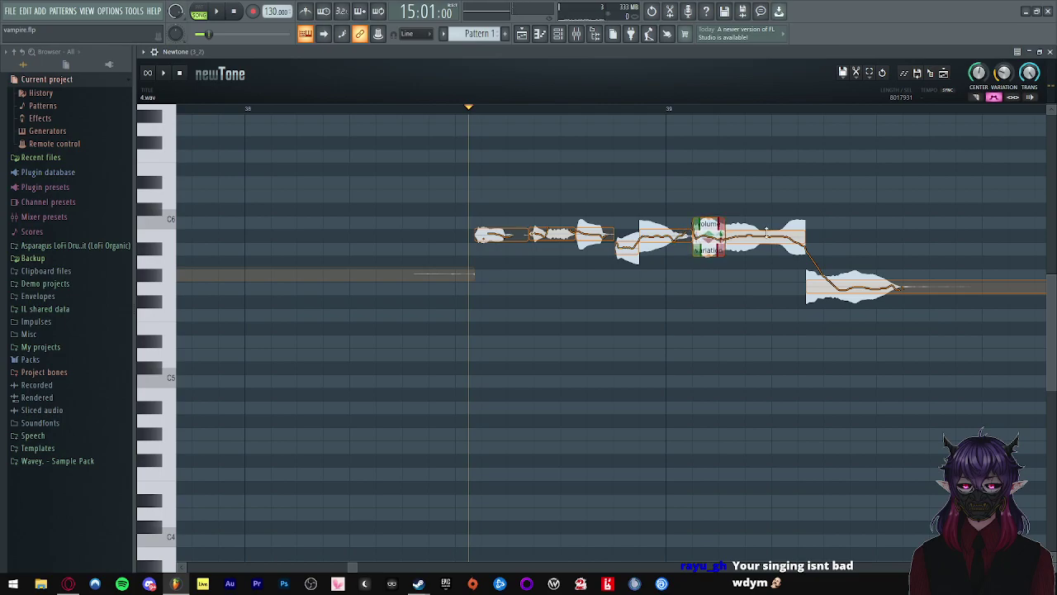
{"action": "key", "text": "space"}
{"action": "key", "text": "space"}
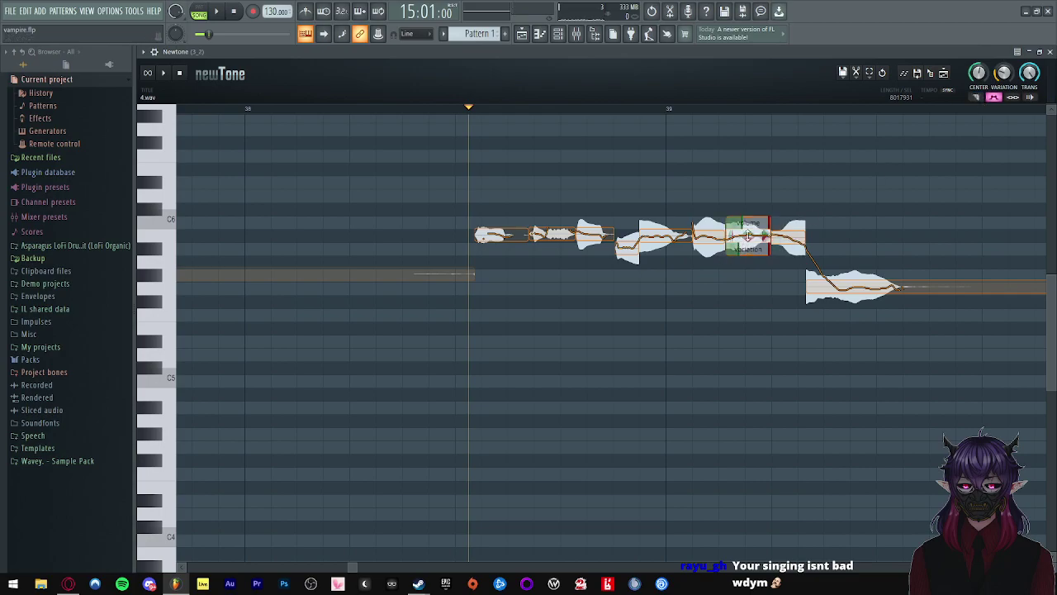
- Lower the short note after bar 39 to A#-5 and the short piece before the long final note to A-5, checking by playback
{"action": "left_click_drag", "start_coordinate": [748, 236], "coordinate": [747, 249]}
{"action": "key", "text": "space"}
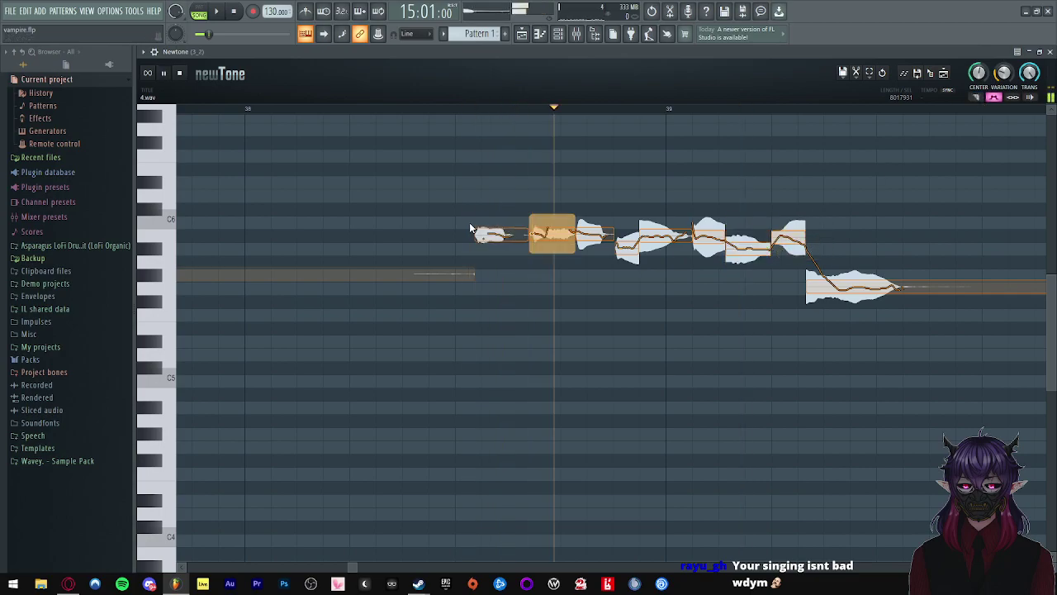
{"action": "key", "text": "space"}
{"action": "left_click_drag", "start_coordinate": [699, 248], "coordinate": [746, 262]}
{"action": "left_click", "coordinate": [741, 242]}
{"action": "key", "text": "space"}
{"action": "key", "text": "space"}
{"action": "left_click", "coordinate": [644, 237]}
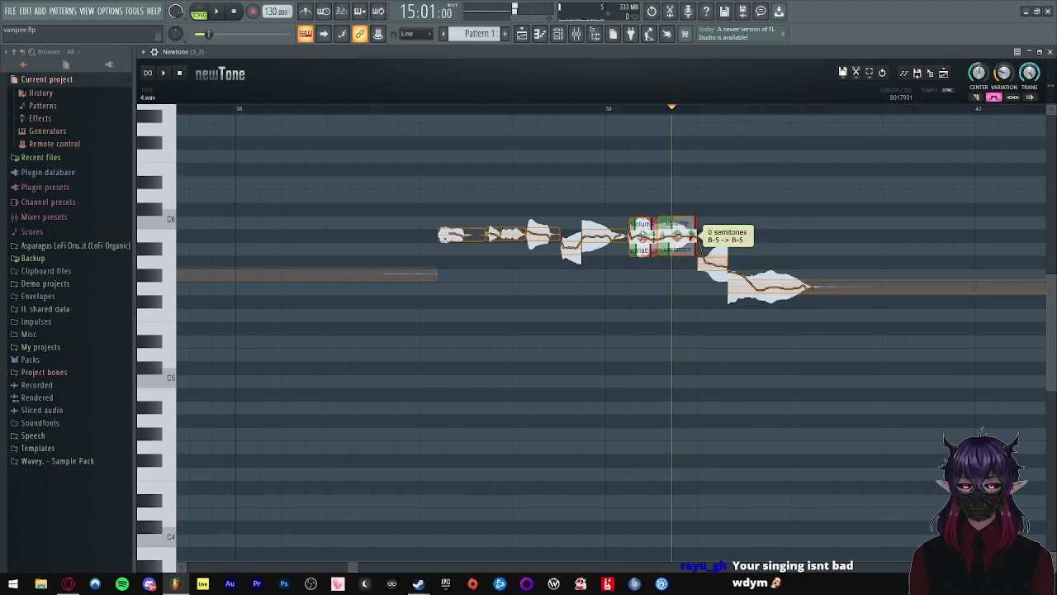
{"action": "left_click", "coordinate": [489, 210]}
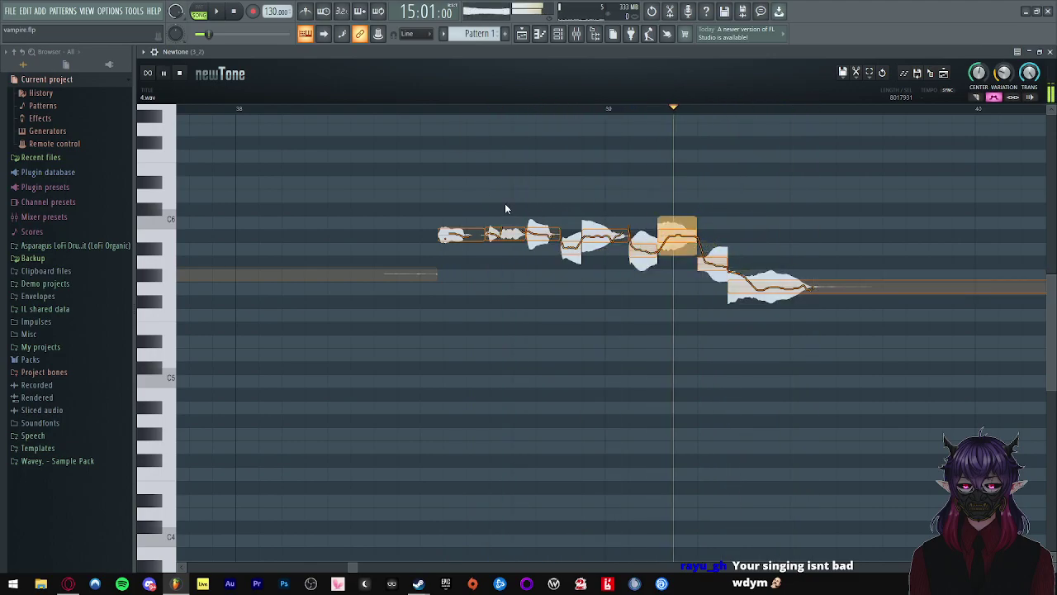
{"action": "key", "text": "space"}
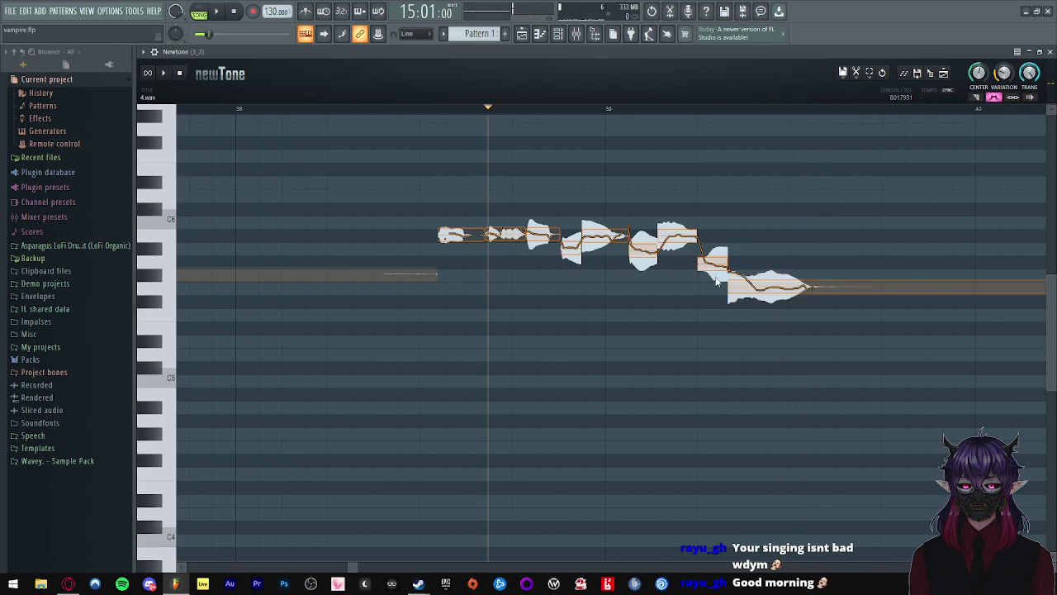
- Set the variation of the long final note after bar 39 to about 54%, comparing settings by playback
{"action": "left_click", "coordinate": [807, 292]}
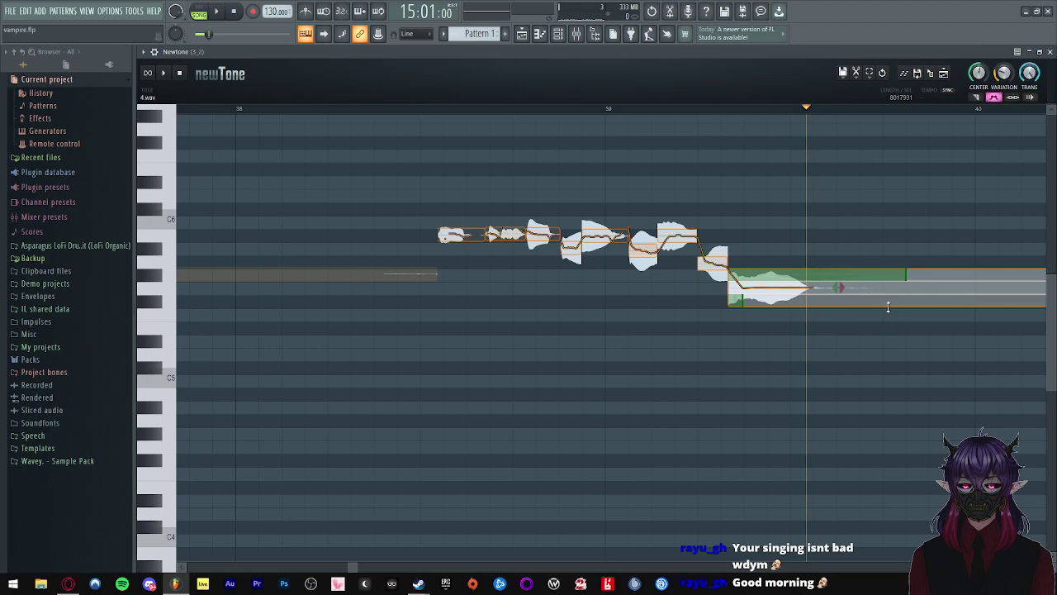
{"action": "left_click", "coordinate": [380, 233]}
{"action": "scroll", "coordinate": [376, 223], "scroll_direction": "down", "scroll_amount": 3}
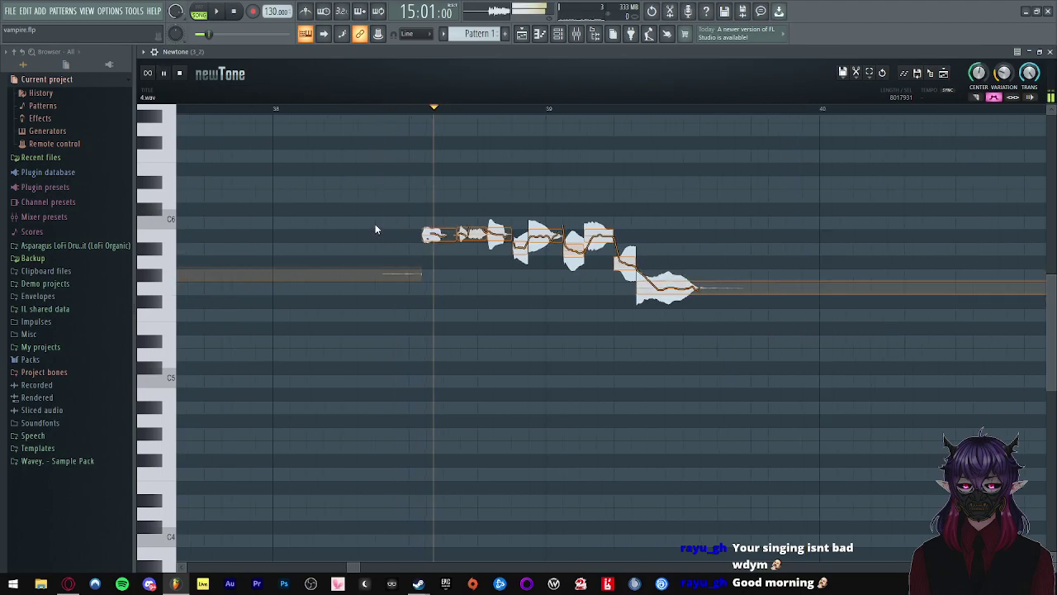
{"action": "scroll", "coordinate": [373, 217], "scroll_direction": "down", "scroll_amount": 1}
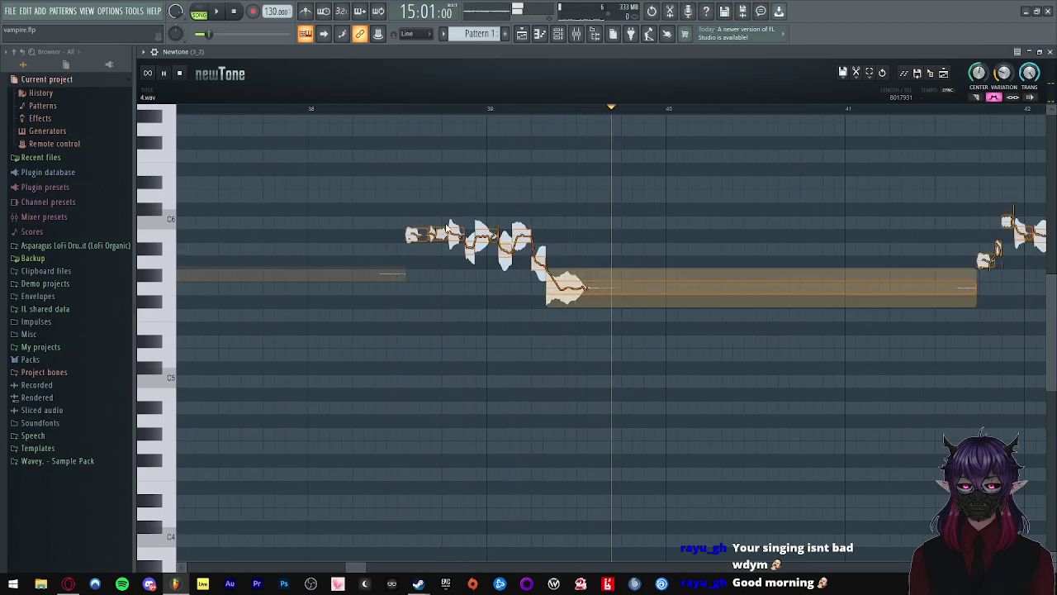
{"action": "key", "text": "space"}
{"action": "scroll", "coordinate": [566, 262], "scroll_direction": "up", "scroll_amount": 2}
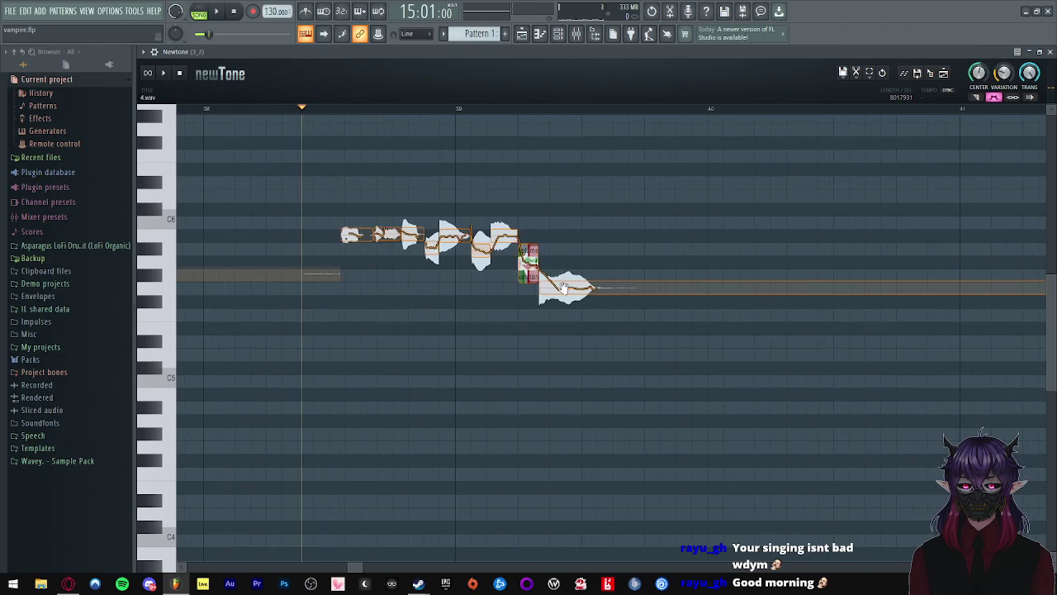
{"action": "mouse_move", "coordinate": [614, 301]}
{"action": "key", "text": "space"}
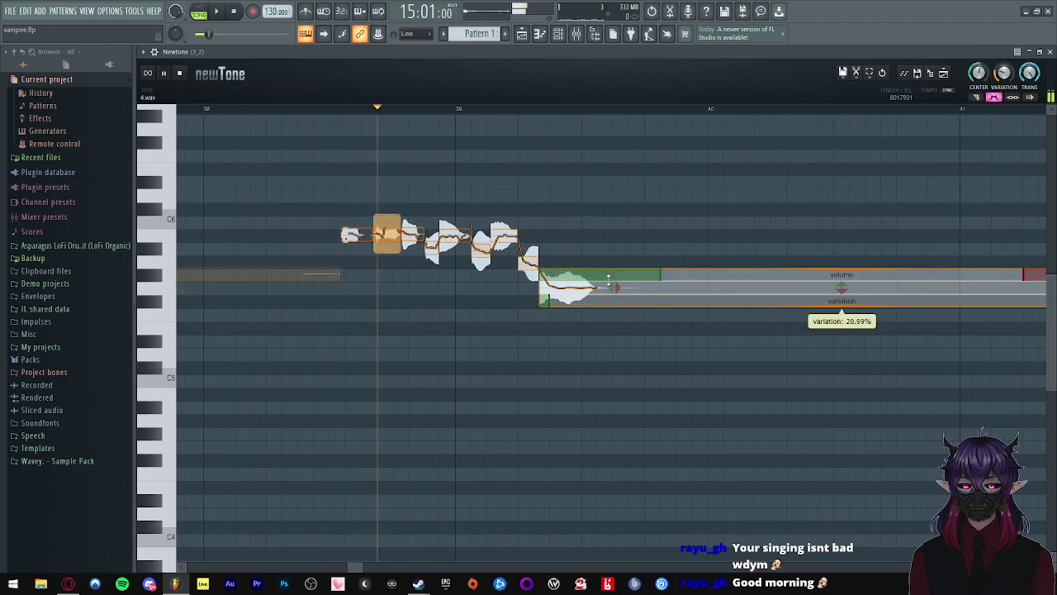
{"action": "key", "text": "space"}
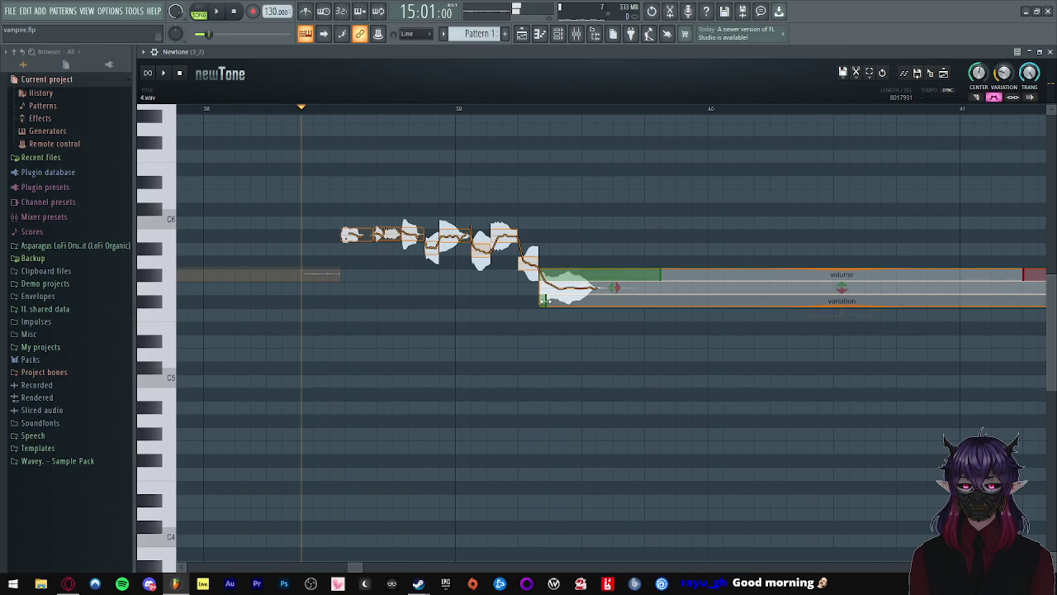
{"action": "key", "text": "space"}
{"action": "scroll", "coordinate": [537, 272], "scroll_direction": "up", "scroll_amount": 1}
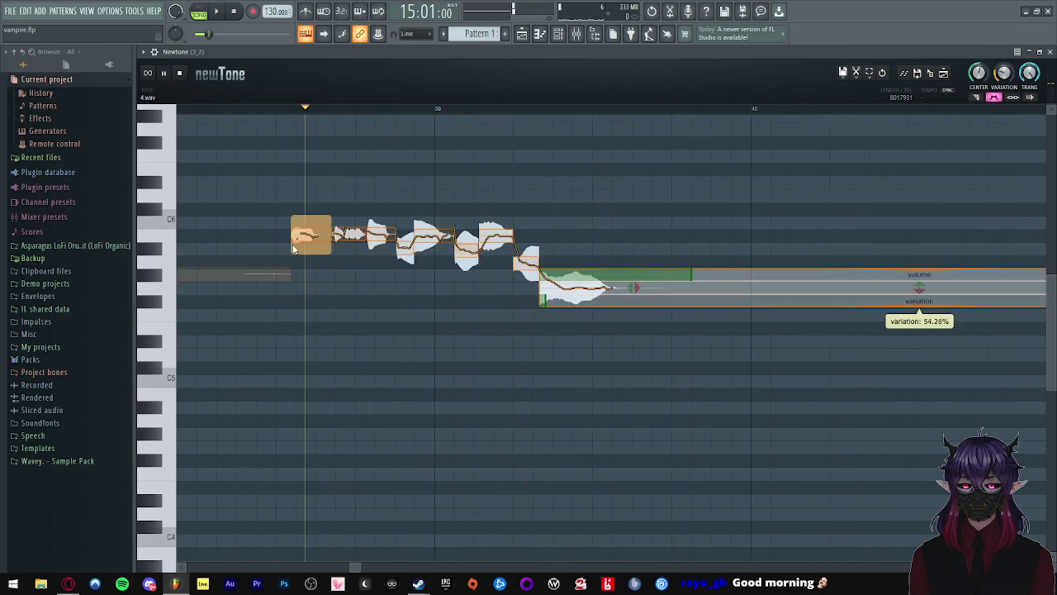
- Level the short opening notes of the phrase before bar 42 at B-5, checking by playback
{"action": "scroll", "coordinate": [281, 235], "scroll_direction": "down", "scroll_amount": 2}
{"action": "scroll", "coordinate": [256, 207], "scroll_direction": "down", "scroll_amount": 4}
{"action": "scroll", "coordinate": [387, 192], "scroll_direction": "up", "scroll_amount": 3}
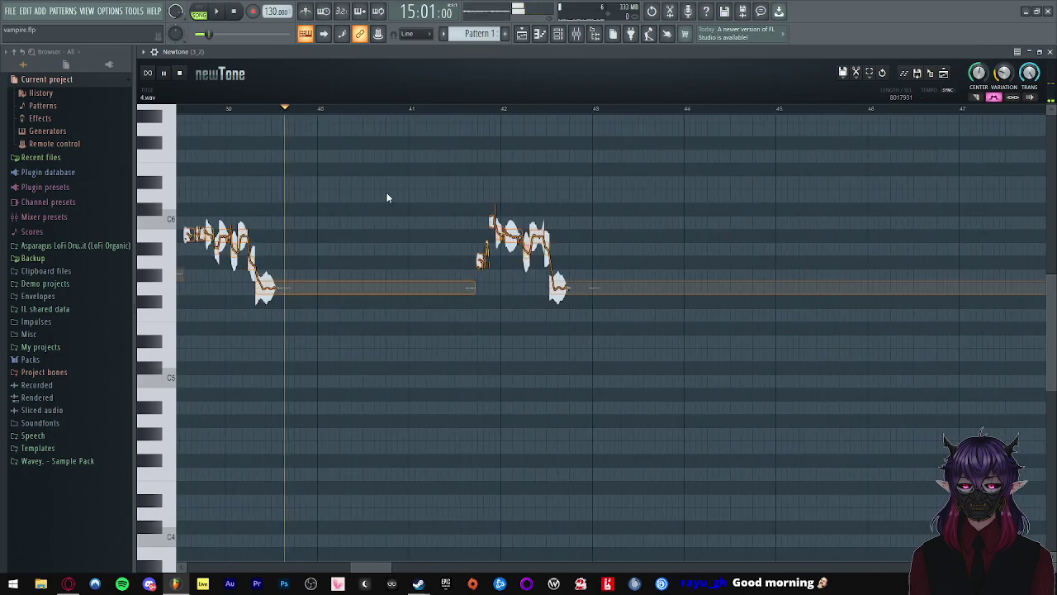
{"action": "scroll", "coordinate": [519, 268], "scroll_direction": "up", "scroll_amount": 3}
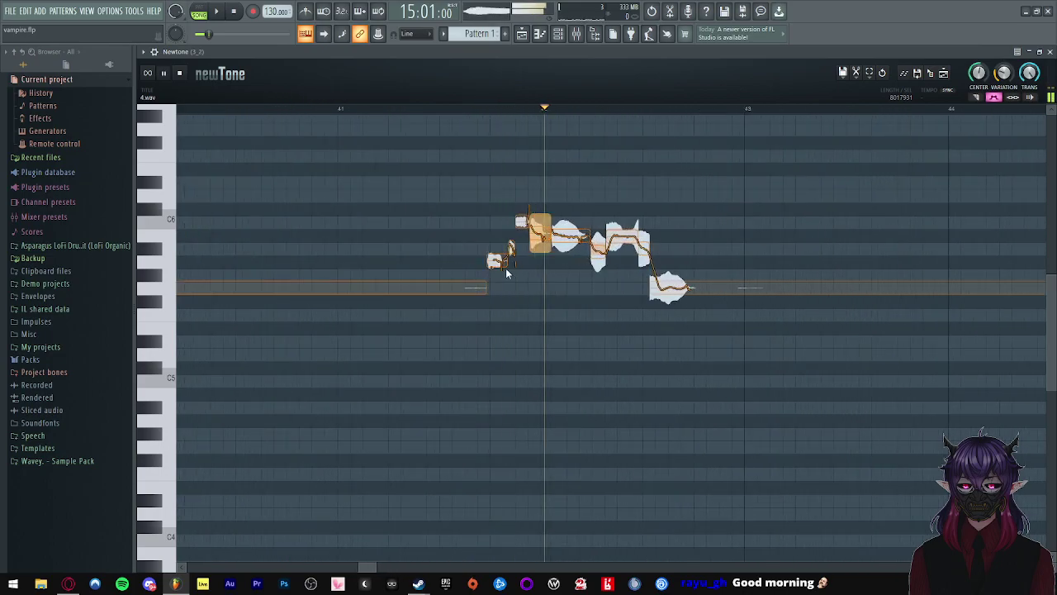
{"action": "left_click_drag", "start_coordinate": [496, 262], "coordinate": [497, 236]}
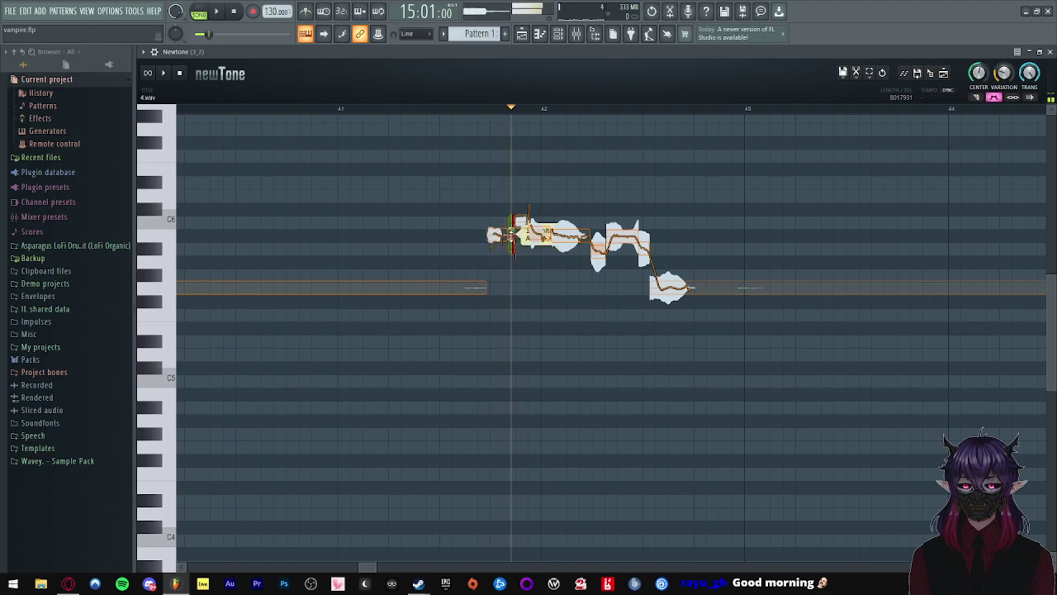
{"action": "scroll", "coordinate": [526, 260], "scroll_direction": "up", "scroll_amount": 3}
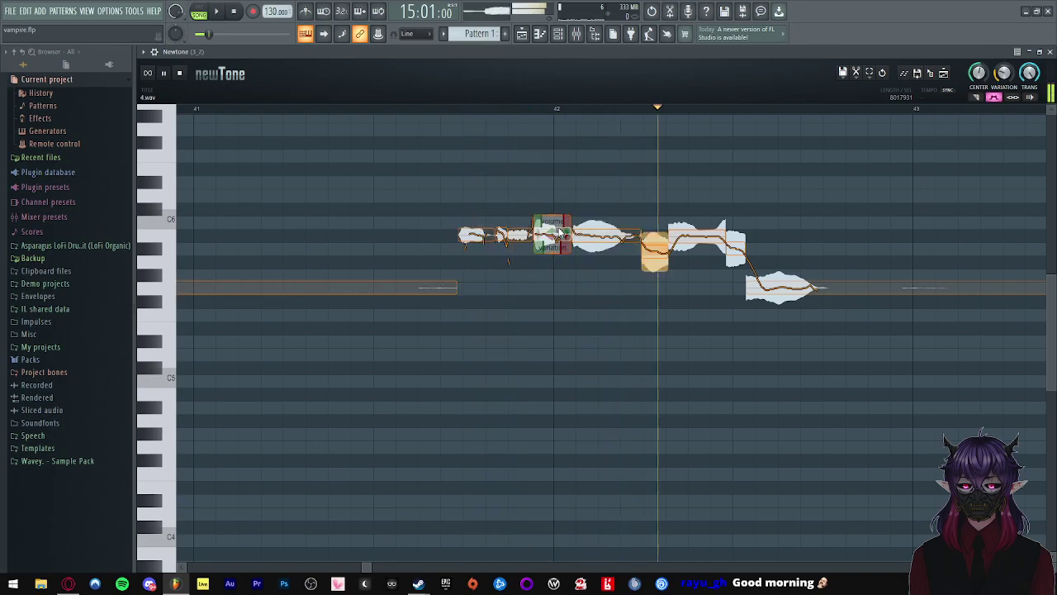
{"action": "key", "text": "space"}
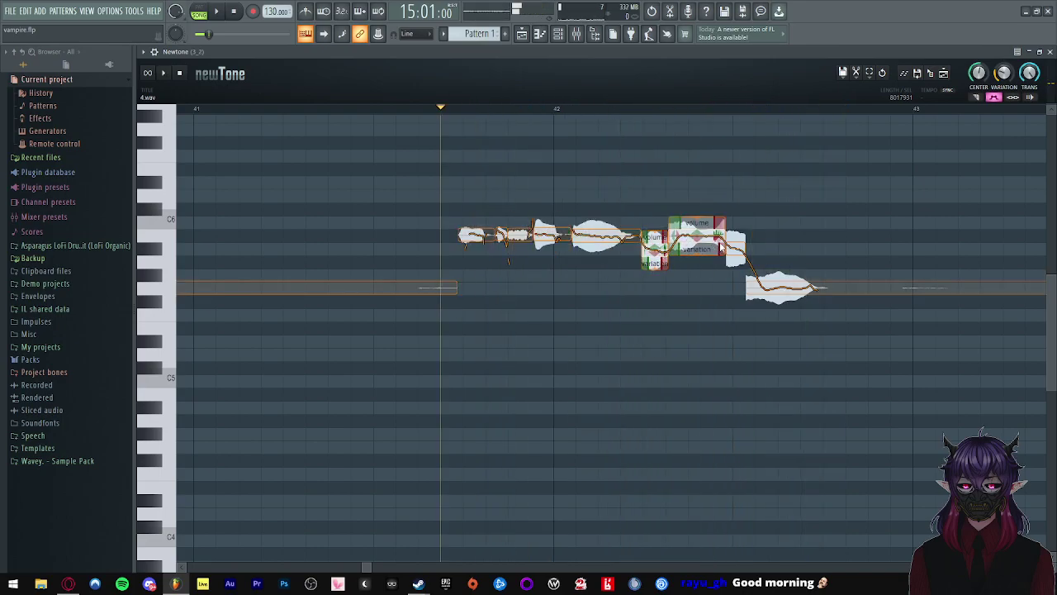
- Lower the short note before the phrase's long final note after bar 42 by 1 semitone to A-5 and replay both phrases
{"action": "left_click_drag", "start_coordinate": [734, 247], "coordinate": [734, 259]}
{"action": "left_click", "coordinate": [520, 266]}
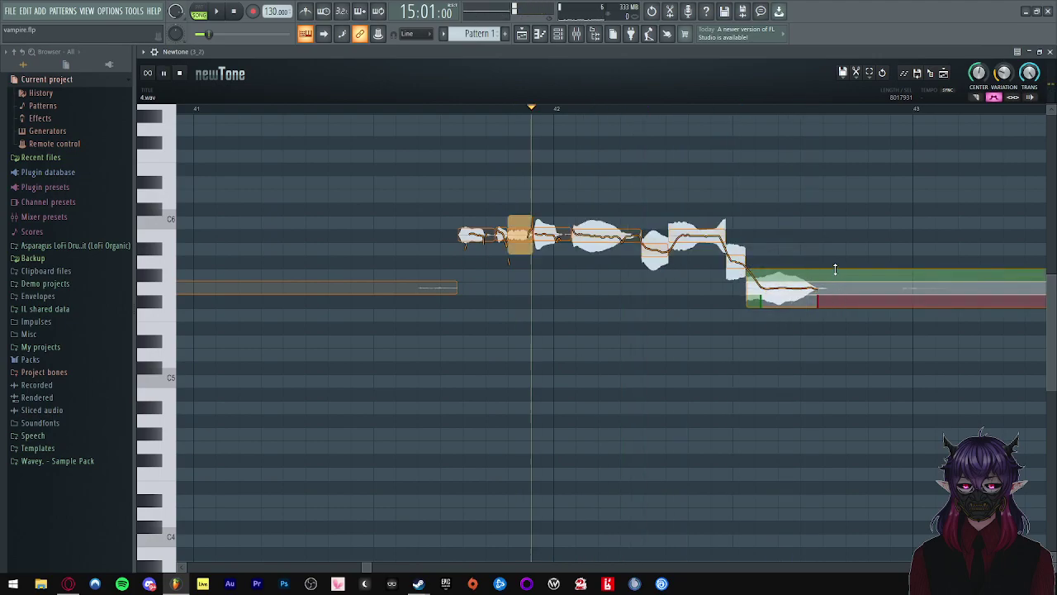
{"action": "scroll", "coordinate": [432, 273], "scroll_direction": "down", "scroll_amount": 5}
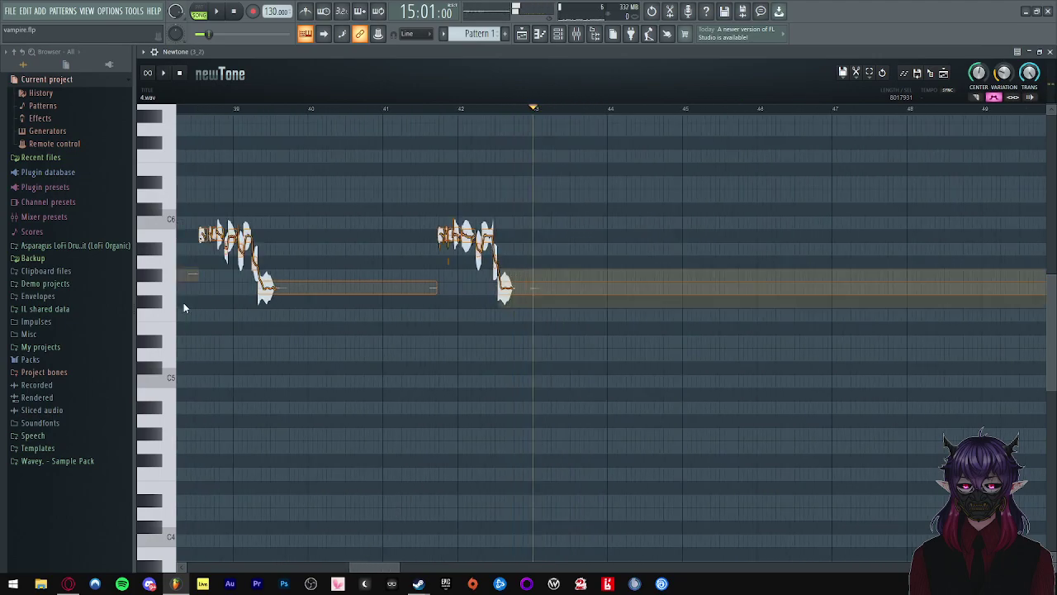
{"action": "left_click", "coordinate": [192, 241]}
{"action": "scroll", "coordinate": [192, 240], "scroll_direction": "up", "scroll_amount": 1}
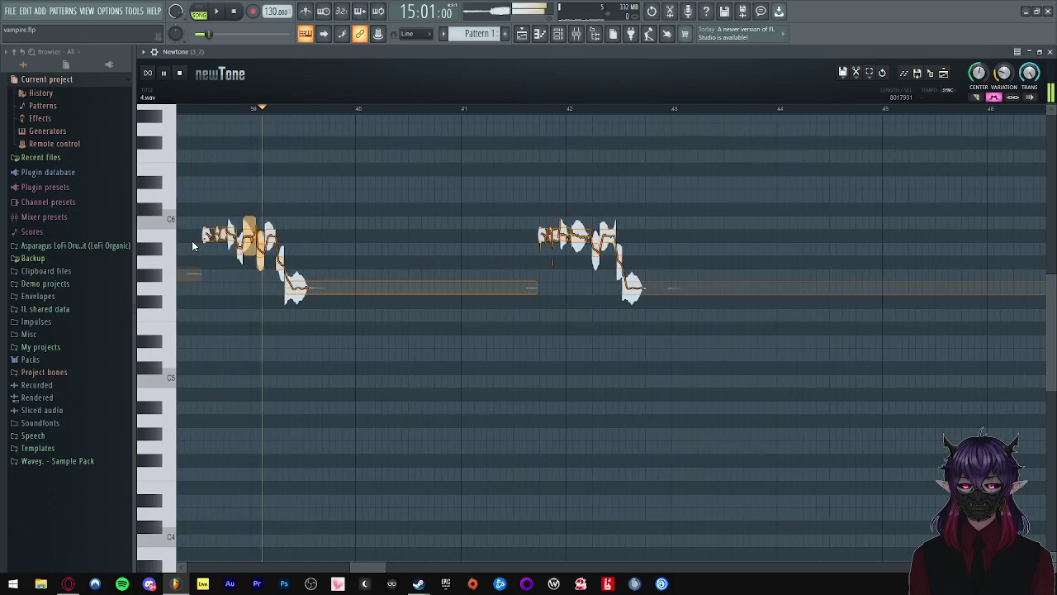
- Try raising the sliced A#-5 note before bar 39 by 1 semitone to B-5, play it back and undo the change
{"action": "key", "text": "space"}
{"action": "left_click_drag", "start_coordinate": [238, 248], "coordinate": [239, 234]}
{"action": "left_click", "coordinate": [190, 241]}
{"action": "key", "text": "space"}
{"action": "key", "text": "space"}
{"action": "key", "text": "ctrl+z"}
- Play the phrases around bar 39 and bar 42 to compare them
{"action": "left_click", "coordinate": [191, 246]}
{"action": "key", "text": "space"}
{"action": "left_click", "coordinate": [553, 247]}
{"action": "key", "text": "space"}
{"action": "left_click", "coordinate": [537, 250]}
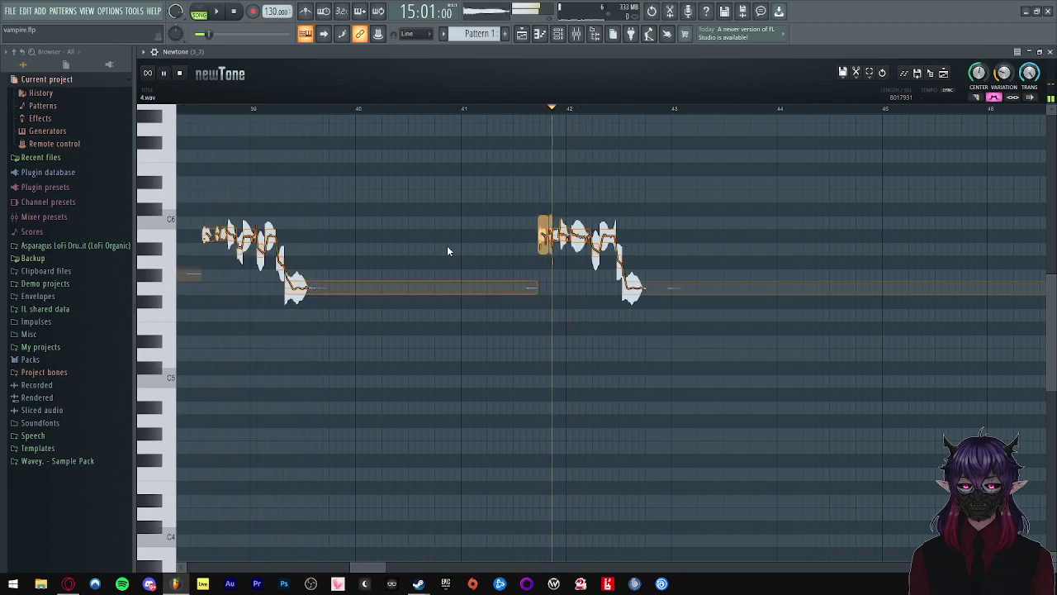
- Locate the lower phrase at bar 51 and audition its C#-5 and C-5 notes
{"action": "scroll", "coordinate": [439, 236], "scroll_direction": "down", "scroll_amount": 4}
{"action": "scroll", "coordinate": [495, 269], "scroll_direction": "down", "scroll_amount": 1}
{"action": "scroll", "coordinate": [611, 326], "scroll_direction": "down", "scroll_amount": 2}
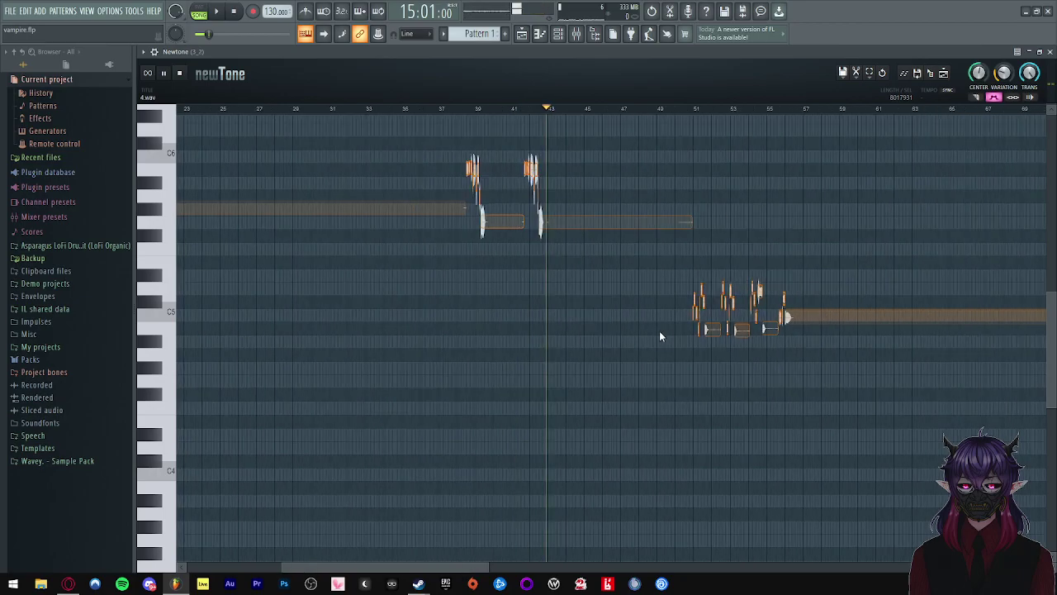
{"action": "scroll", "coordinate": [623, 299], "scroll_direction": "down", "scroll_amount": 2}
{"action": "scroll", "coordinate": [472, 261], "scroll_direction": "down", "scroll_amount": 2}
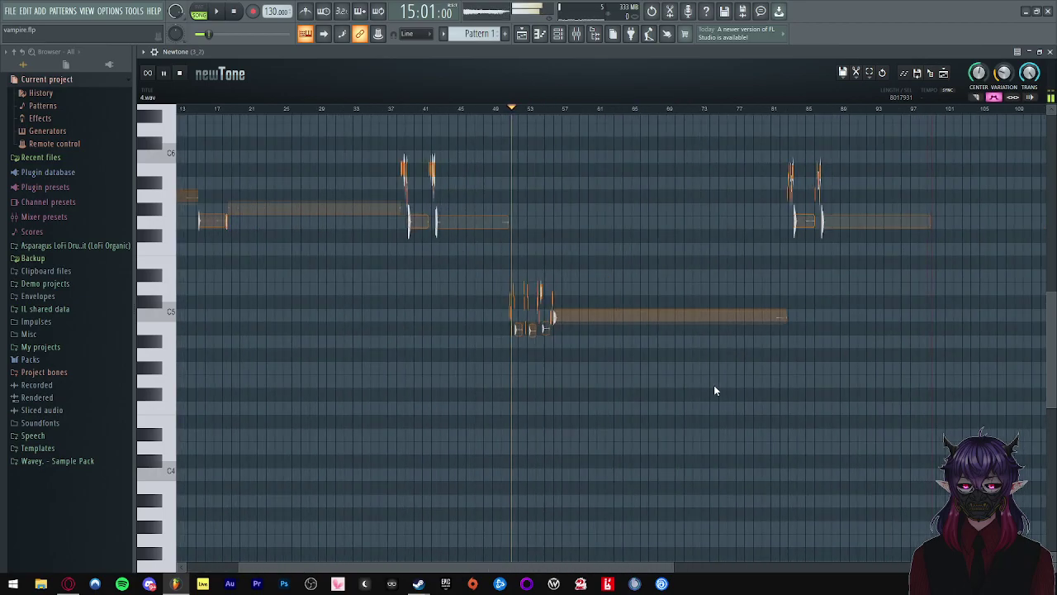
{"action": "scroll", "coordinate": [520, 371], "scroll_direction": "up", "scroll_amount": 2}
{"action": "scroll", "coordinate": [437, 358], "scroll_direction": "up", "scroll_amount": 3}
{"action": "scroll", "coordinate": [452, 364], "scroll_direction": "up", "scroll_amount": 4}
{"action": "scroll", "coordinate": [452, 361], "scroll_direction": "up", "scroll_amount": 5}
{"action": "left_click", "coordinate": [477, 334]}
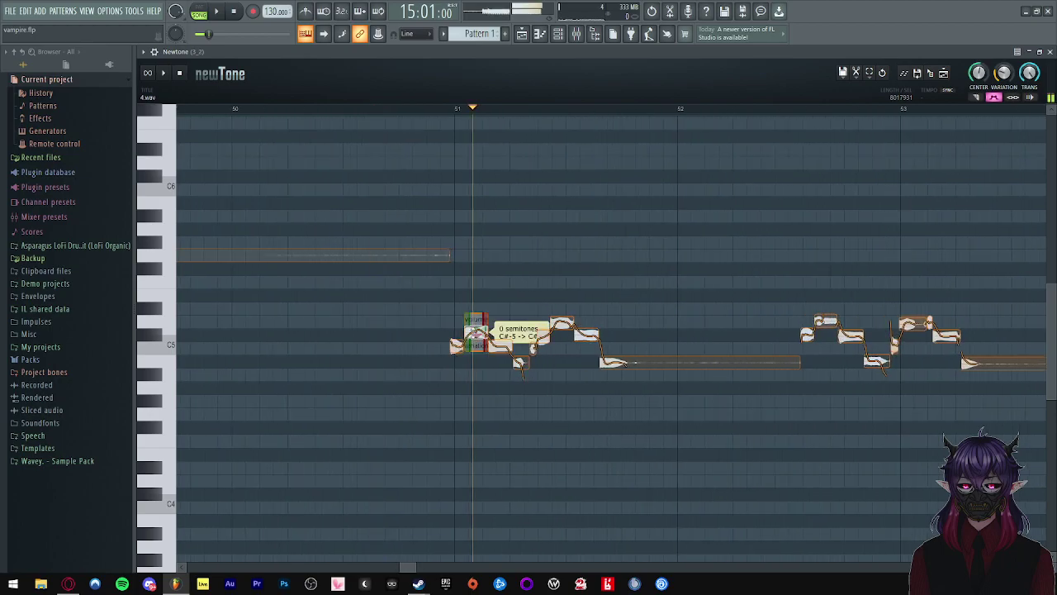
{"action": "scroll", "coordinate": [476, 334], "scroll_direction": "up", "scroll_amount": 2}
{"action": "left_click", "coordinate": [478, 333]}
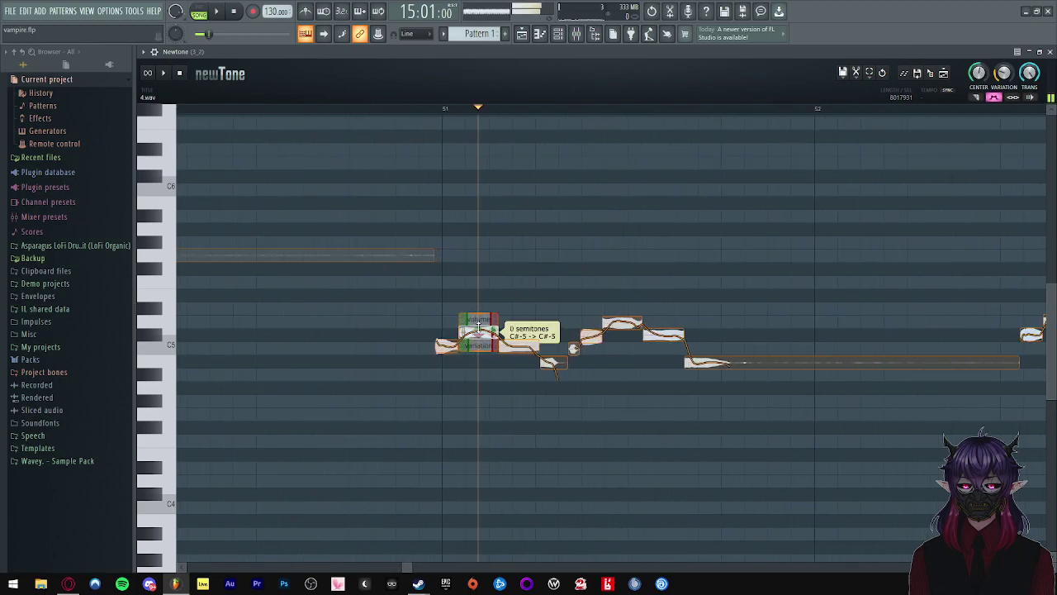
{"action": "left_click", "coordinate": [481, 333]}
{"action": "left_click_drag", "start_coordinate": [481, 328], "coordinate": [526, 346]}
- Play the phrase from bar 51, try its short B-4 note 1 semitone lower at A#-4 and return it to B-4
{"action": "left_click", "coordinate": [412, 325]}
{"action": "scroll", "coordinate": [491, 372], "scroll_direction": "up", "scroll_amount": 1}
{"action": "left_click", "coordinate": [578, 361]}
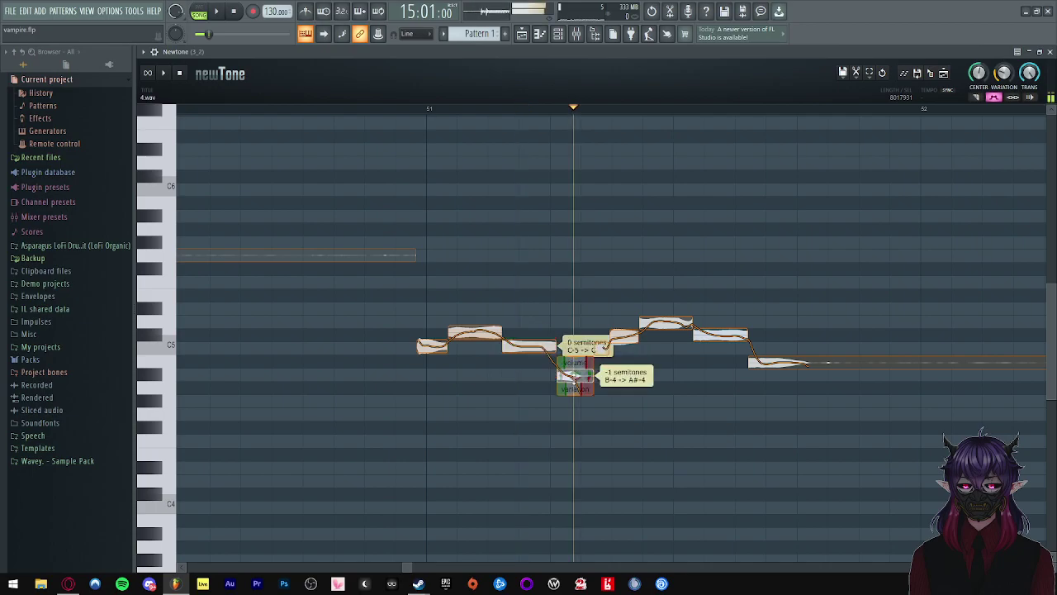
{"action": "left_click_drag", "start_coordinate": [572, 364], "coordinate": [567, 352]}
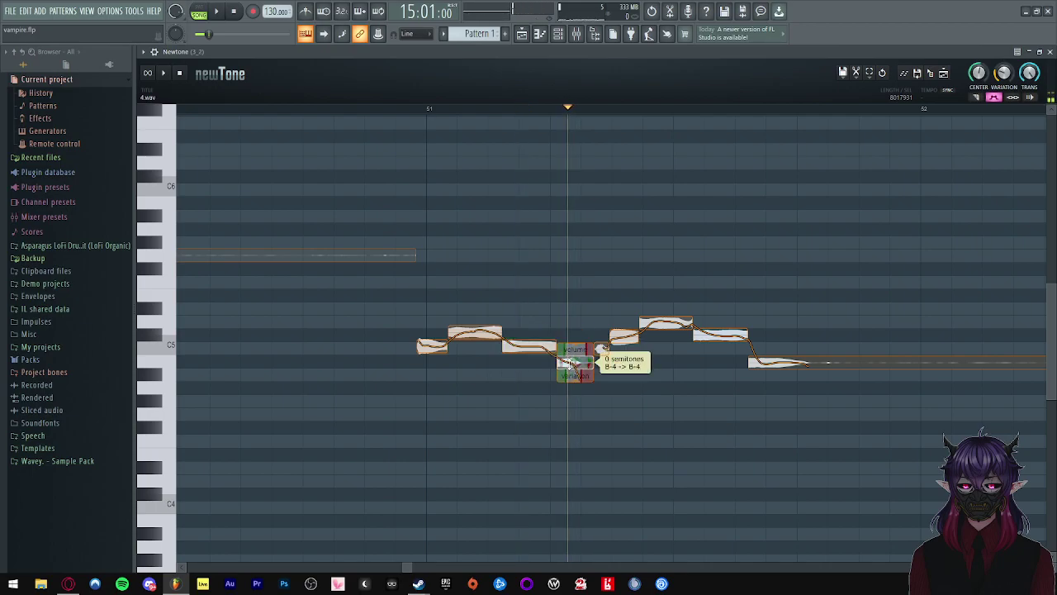
- Minimize Newtone and open the Fruity Limiter on mixer track 4
{"action": "left_click", "coordinate": [1030, 51]}
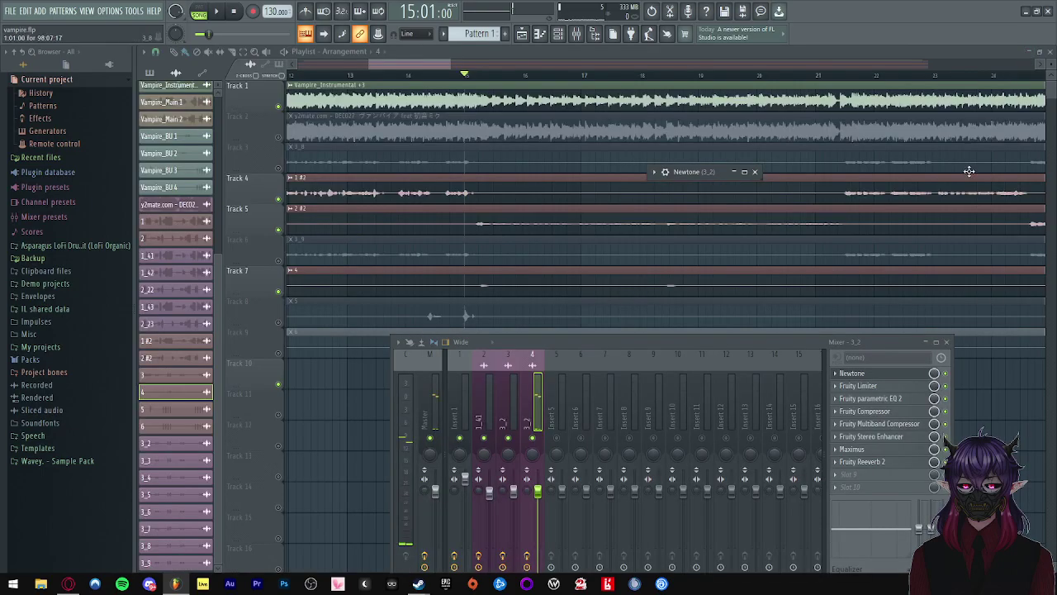
{"action": "left_click", "coordinate": [876, 386]}
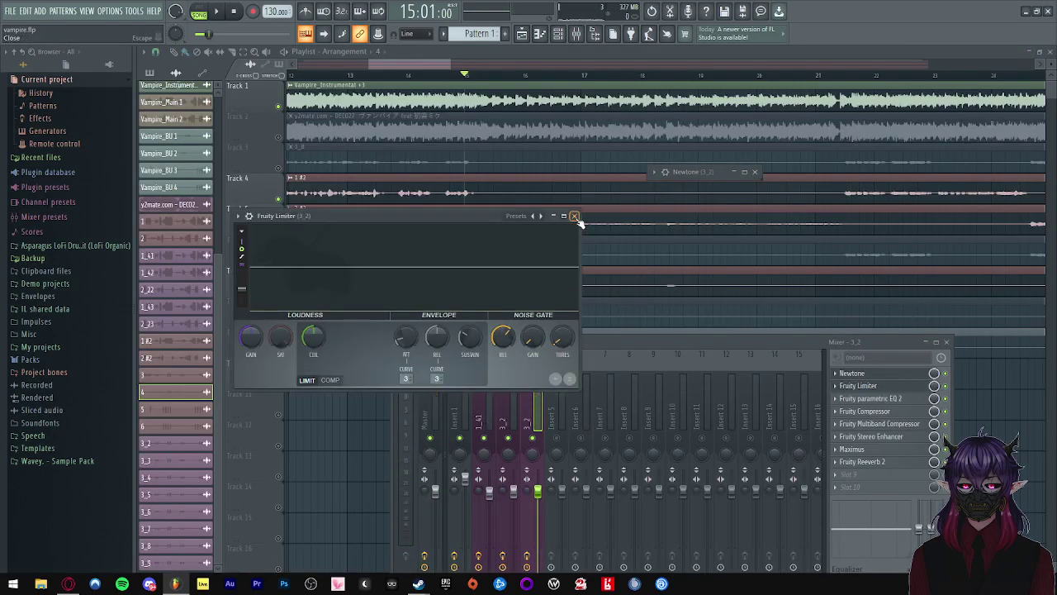
- Close the open limiter, check the Fruity Limiter on mixer track 3, and restore the Newtone window
{"action": "left_click", "coordinate": [575, 216]}
{"action": "left_click", "coordinate": [864, 385]}
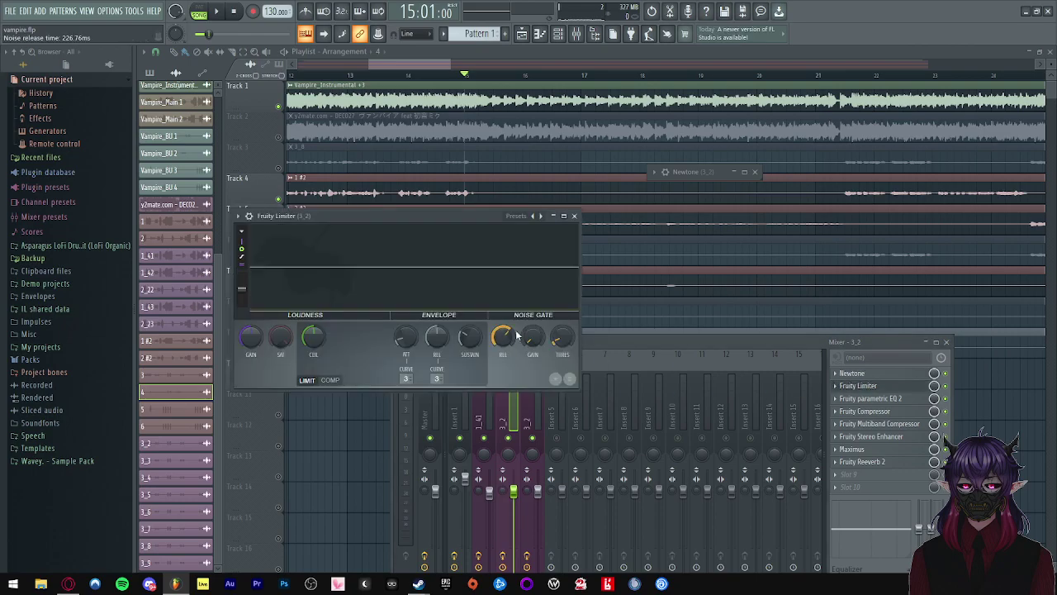
{"action": "left_click", "coordinate": [574, 216]}
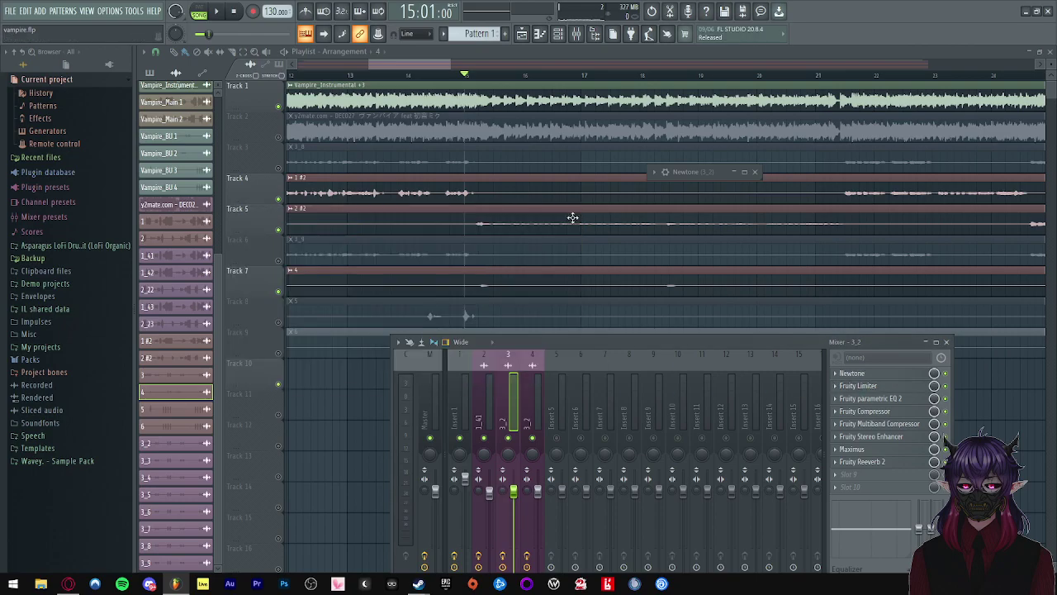
{"action": "left_click", "coordinate": [745, 172]}
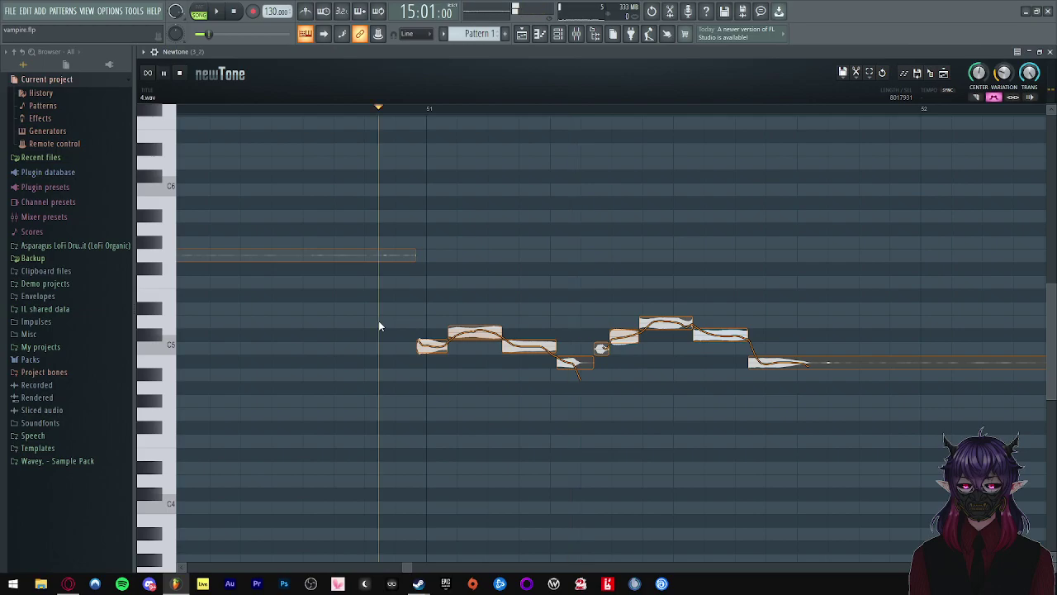
- Place the first note of the bar 51 phrase on C-5 and raise its second note to D-5
{"action": "key", "text": "space"}
{"action": "mouse_move", "coordinate": [430, 346]}
{"action": "left_mouse_down"}
{"action": "mouse_move", "coordinate": [430, 333]}
{"action": "mouse_move", "coordinate": [475, 320]}
{"action": "mouse_move", "coordinate": [429, 343]}
{"action": "left_mouse_up"}
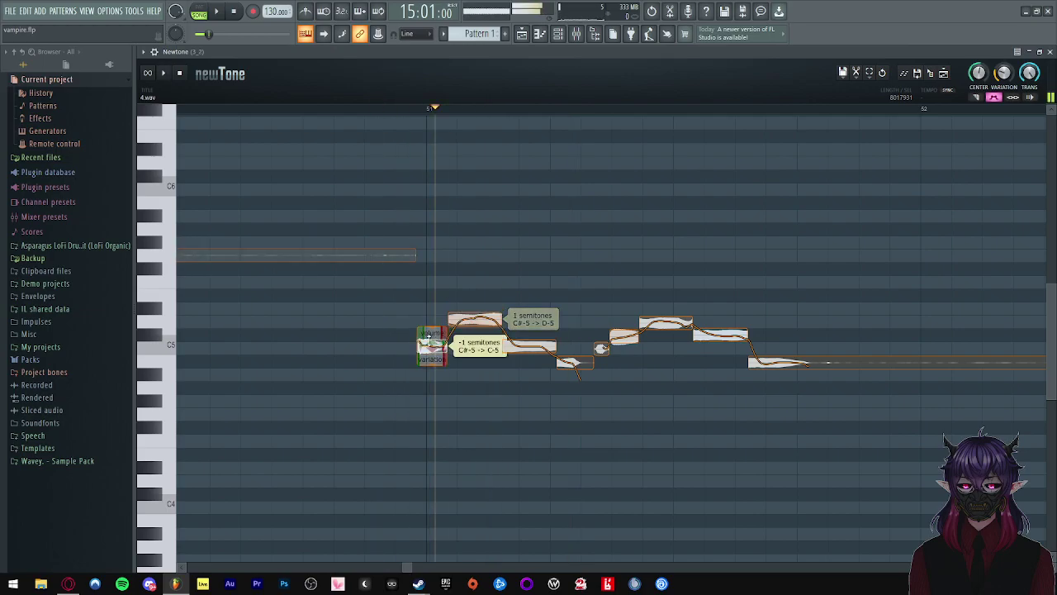
{"action": "key", "text": "space"}
{"action": "left_click", "coordinate": [529, 345]}
{"action": "left_click", "coordinate": [575, 362]}
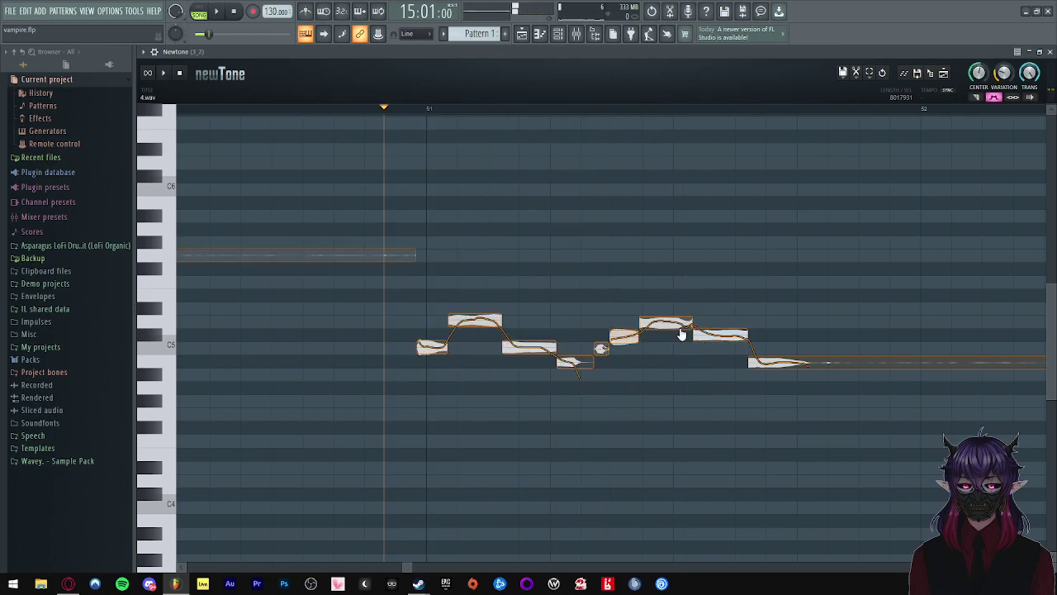
- Lower the two C#-5 notes before and after the second peak of the bar 51 phrase to C-5
{"action": "left_click_drag", "start_coordinate": [624, 337], "coordinate": [624, 349]}
{"action": "left_click", "coordinate": [548, 337]}
{"action": "key", "text": "space"}
{"action": "key", "text": "space"}
{"action": "left_click_drag", "start_coordinate": [715, 338], "coordinate": [715, 345]}
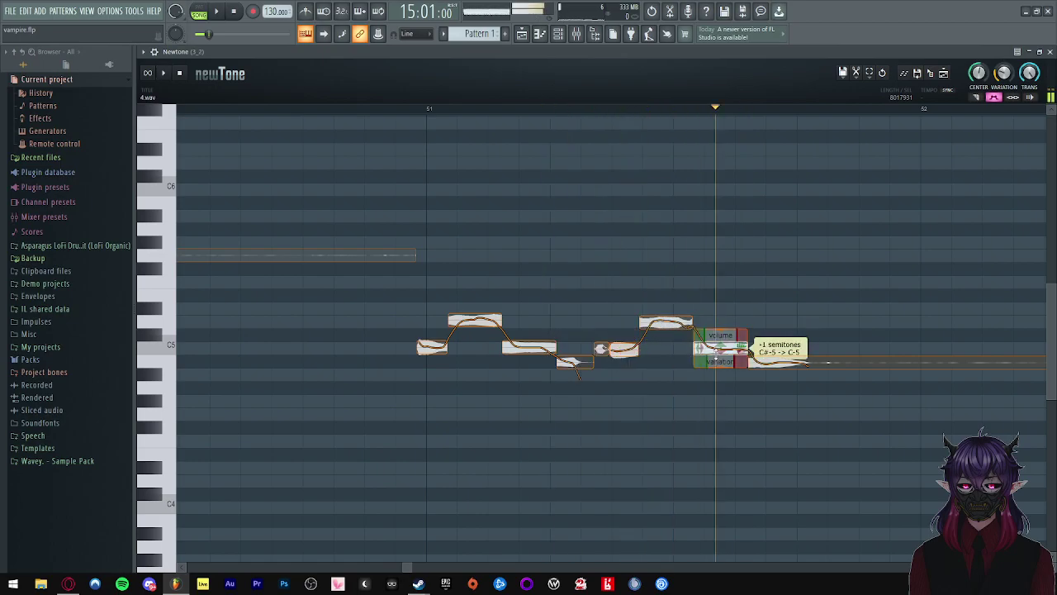
{"action": "key", "text": "space"}
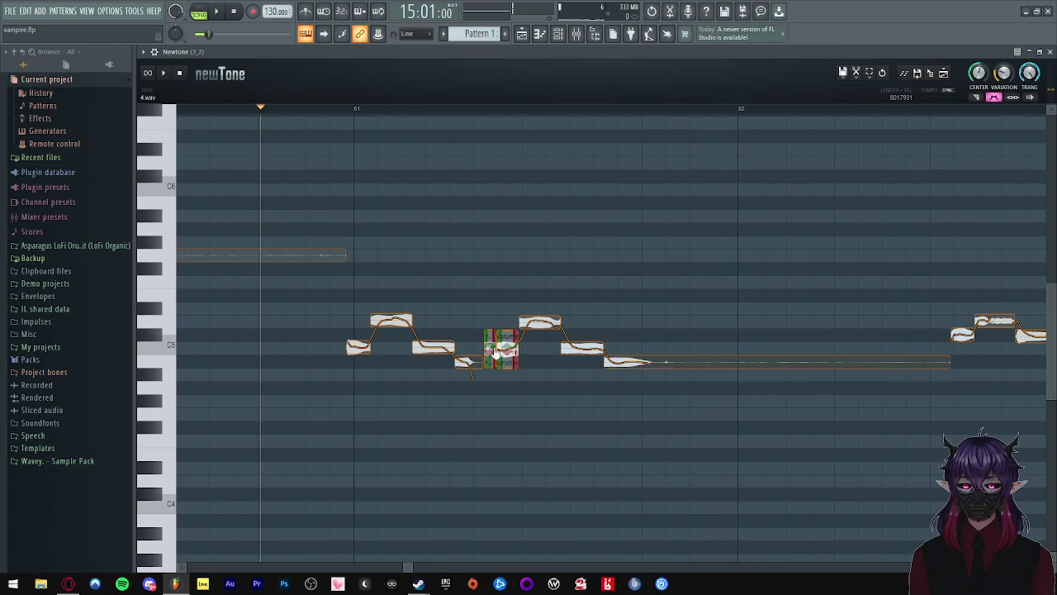
- Play the retuned phrase at bar 51 repeatedly to check its notes
{"action": "key", "text": "space"}
{"action": "key", "text": "space"}
{"action": "left_click", "coordinate": [361, 340]}
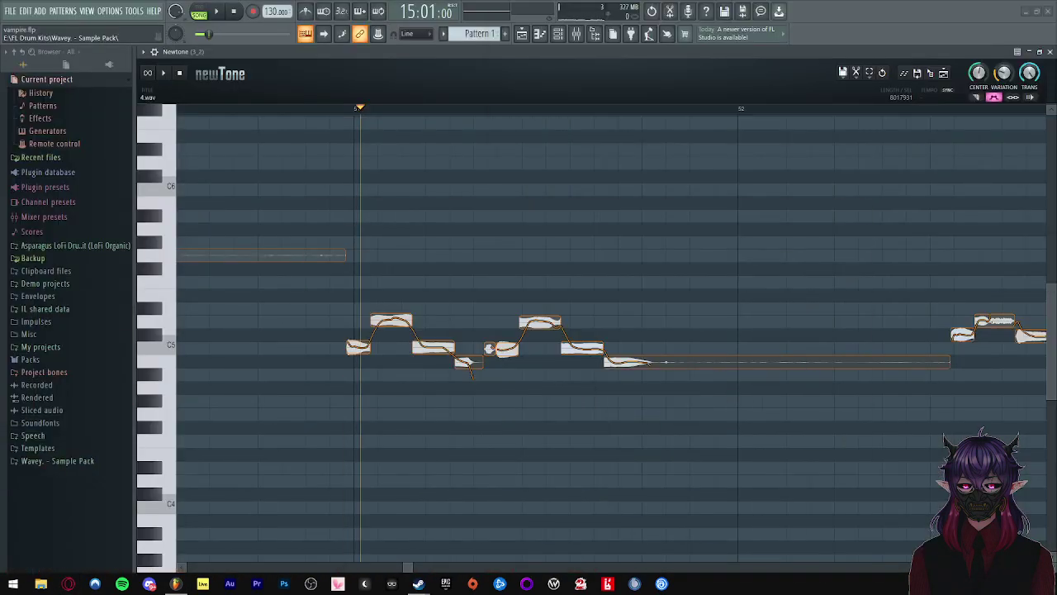
{"action": "left_click", "coordinate": [277, 328]}
{"action": "key", "text": "space"}
{"action": "scroll", "coordinate": [276, 314], "scroll_direction": "down", "scroll_amount": 5}
{"action": "scroll", "coordinate": [276, 318], "scroll_direction": "down", "scroll_amount": 1}
{"action": "key", "text": "space"}
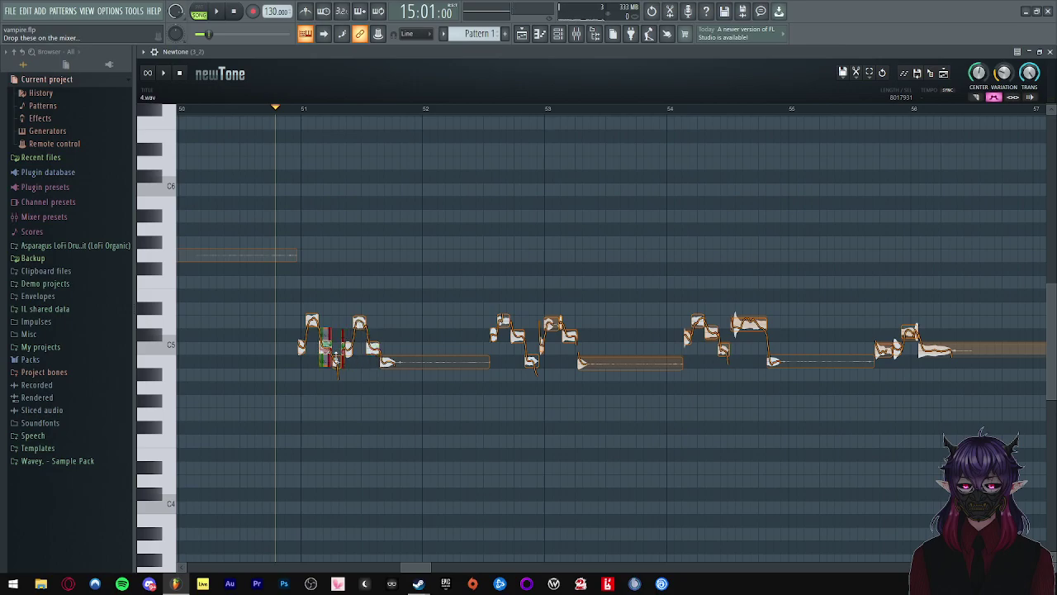
{"action": "key", "text": "space"}
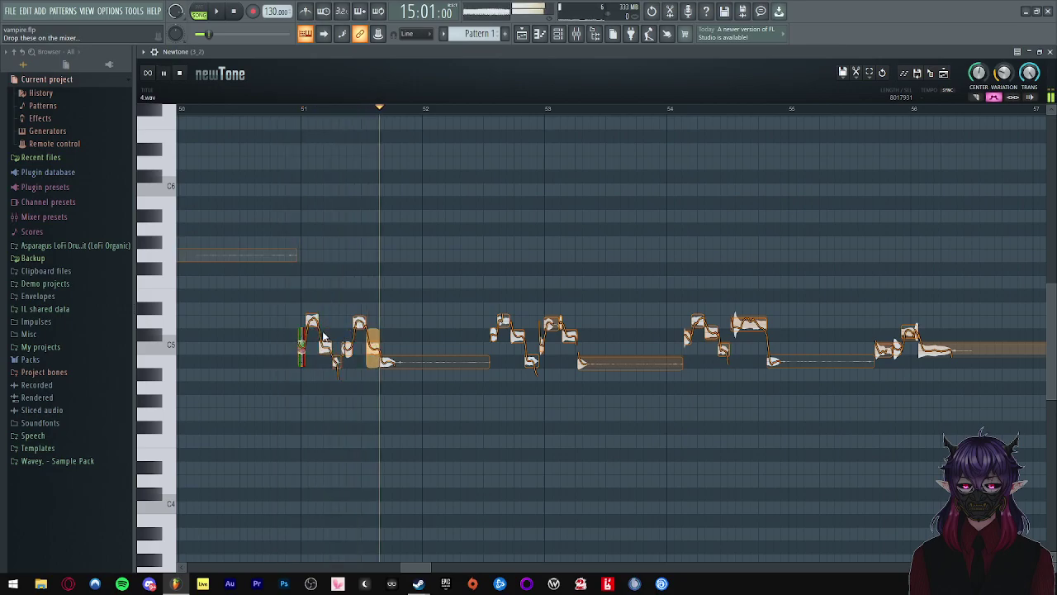
- Lower the first and third notes of the phrase leading into bar 53 from C#-5 to C-5
{"action": "scroll", "coordinate": [533, 347], "scroll_direction": "up", "scroll_amount": 1}
{"action": "scroll", "coordinate": [594, 389], "scroll_direction": "up", "scroll_amount": 2}
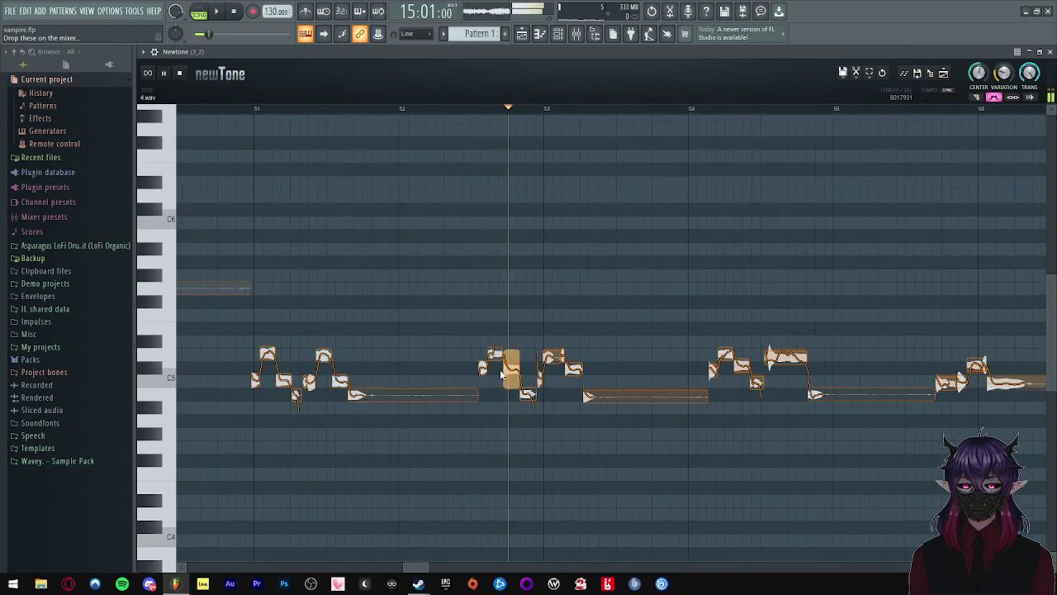
{"action": "key", "text": "space"}
{"action": "left_click", "coordinate": [484, 371]}
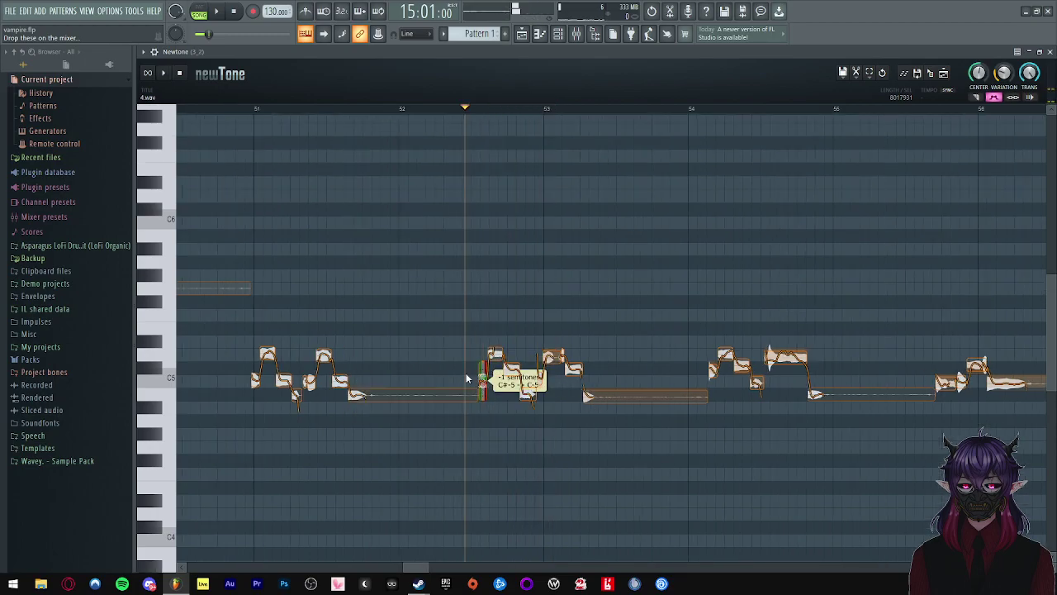
{"action": "scroll", "coordinate": [465, 379], "scroll_direction": "up", "scroll_amount": 1}
{"action": "left_click", "coordinate": [461, 366]}
{"action": "scroll", "coordinate": [496, 361], "scroll_direction": "down", "scroll_amount": 1}
{"action": "key", "text": "space"}
{"action": "key", "text": "space"}
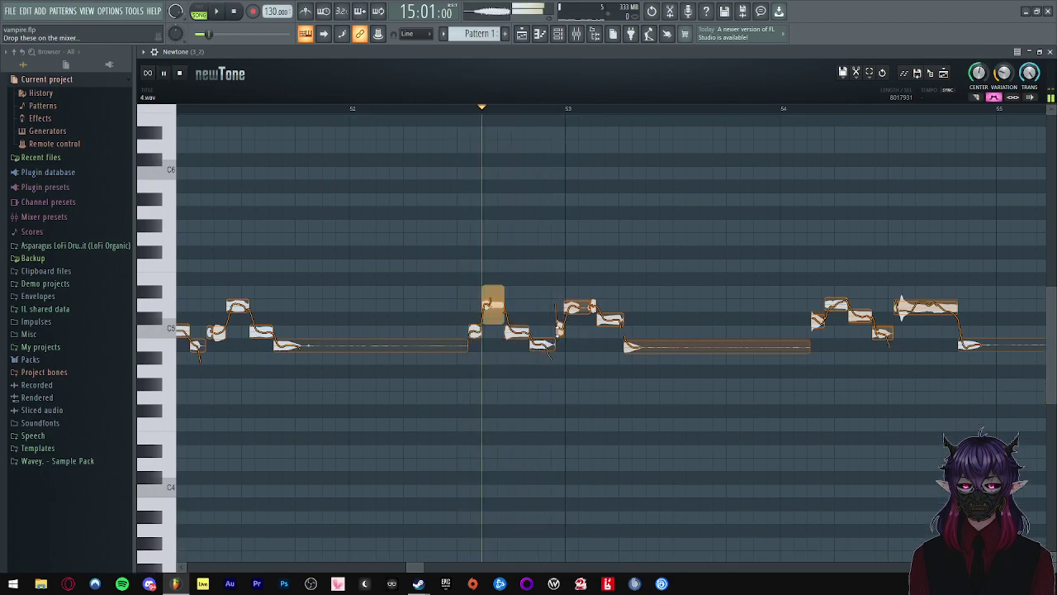
- Move the short fragment and the note following it after bar 53 to C-5, and replay the phrase
{"action": "left_click", "coordinate": [594, 318]}
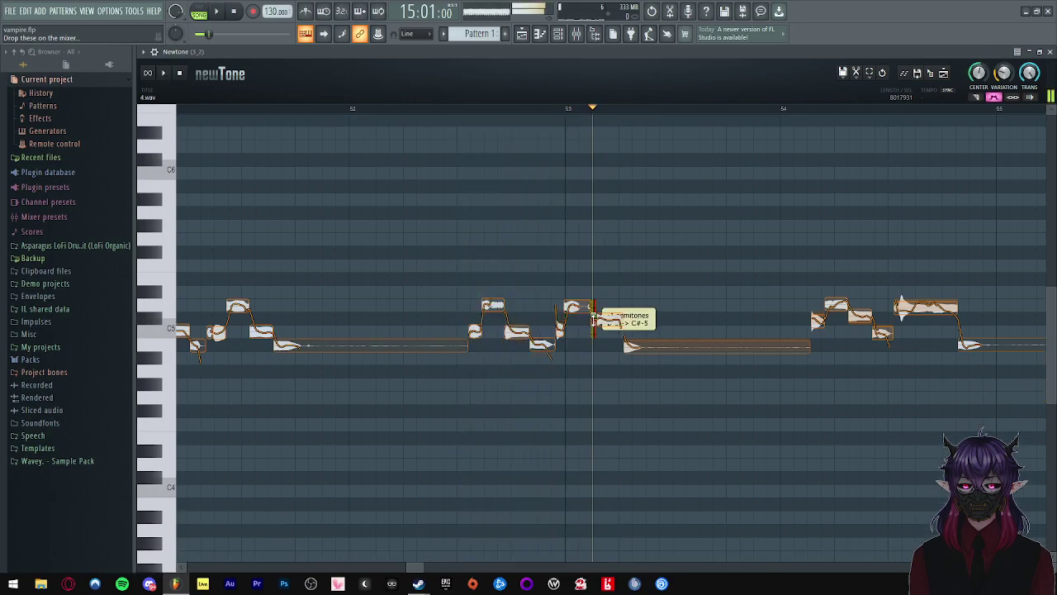
{"action": "left_click_drag", "start_coordinate": [607, 330], "coordinate": [611, 350]}
{"action": "left_click", "coordinate": [449, 310]}
{"action": "key", "text": "space"}
{"action": "scroll", "coordinate": [450, 313], "scroll_direction": "down", "scroll_amount": 1}
{"action": "scroll", "coordinate": [637, 396], "scroll_direction": "up", "scroll_amount": 2}
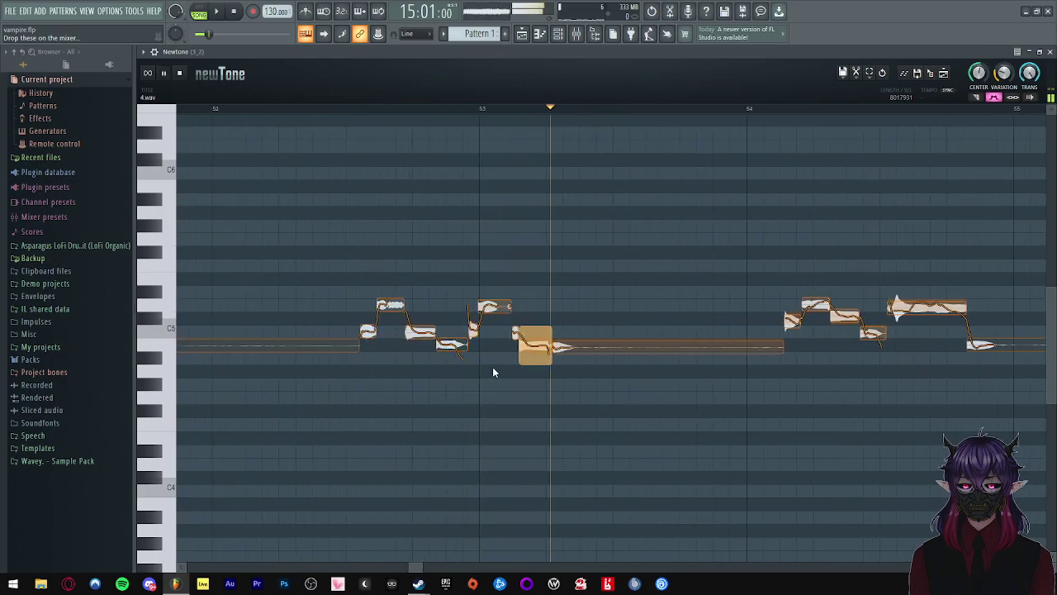
{"action": "scroll", "coordinate": [493, 367], "scroll_direction": "down", "scroll_amount": 1}
{"action": "left_click_drag", "start_coordinate": [528, 347], "coordinate": [527, 332]}
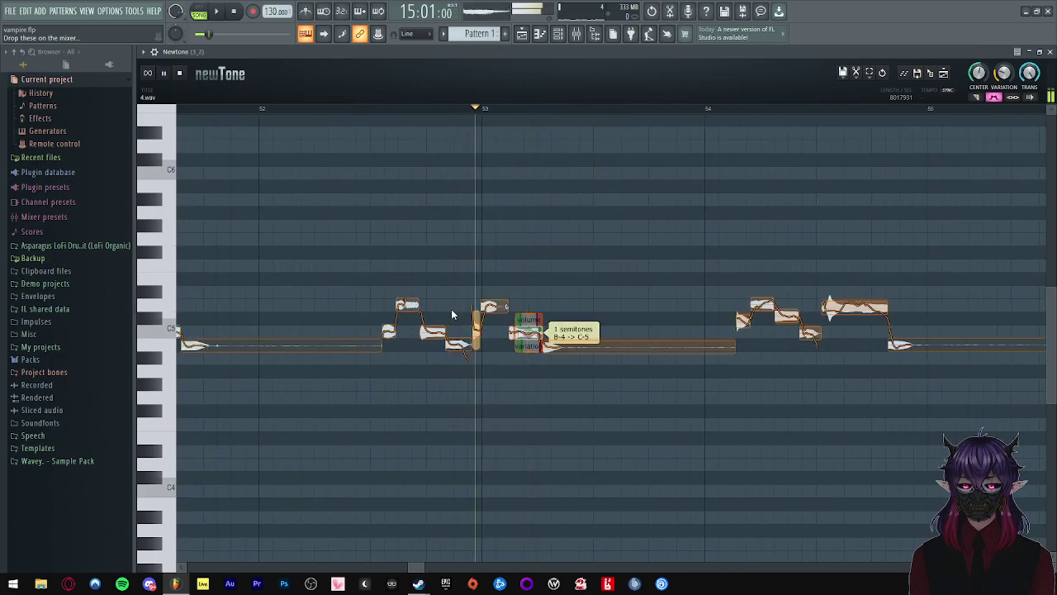
{"action": "left_click", "coordinate": [604, 351]}
{"action": "key", "text": "space"}
{"action": "left_click", "coordinate": [382, 313]}
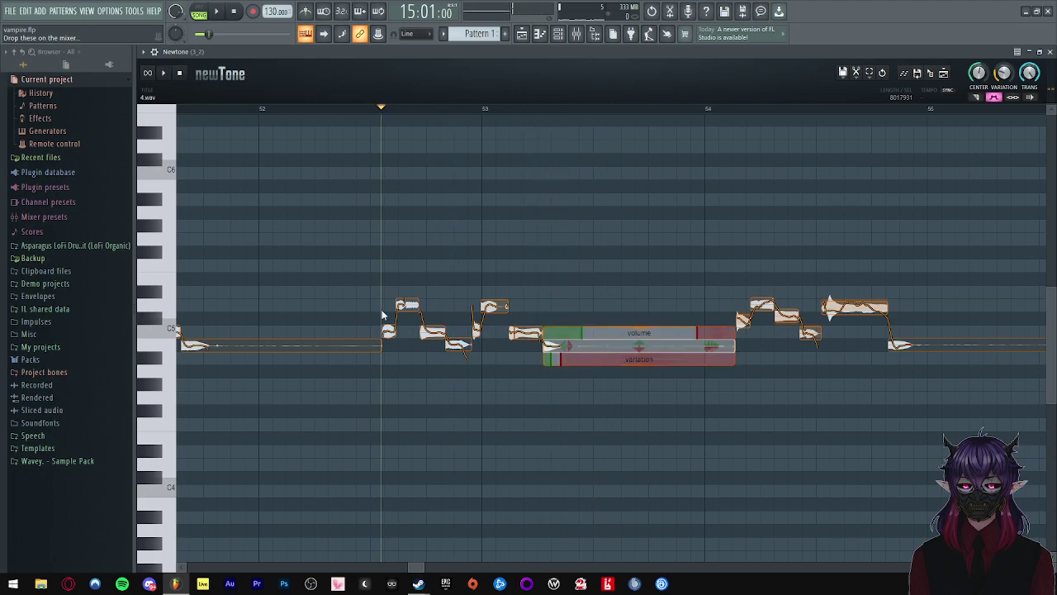
{"action": "key", "text": "space"}
- Lower the first and third notes of the bar 54 phrase to C-5 and its fourth note to B-4, and replay it
{"action": "scroll", "coordinate": [373, 293], "scroll_direction": "down", "scroll_amount": 4}
{"action": "scroll", "coordinate": [560, 361], "scroll_direction": "up", "scroll_amount": 4}
{"action": "left_click", "coordinate": [535, 327]}
{"action": "key", "text": "space"}
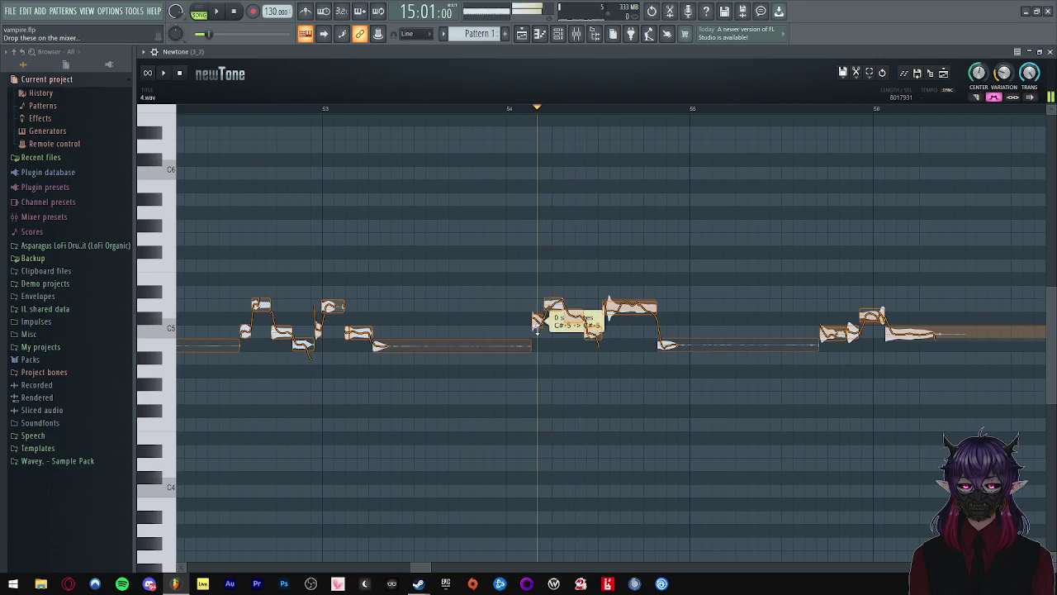
{"action": "left_click_drag", "start_coordinate": [577, 317], "coordinate": [595, 343]}
{"action": "left_click", "coordinate": [491, 320]}
{"action": "key", "text": "space"}
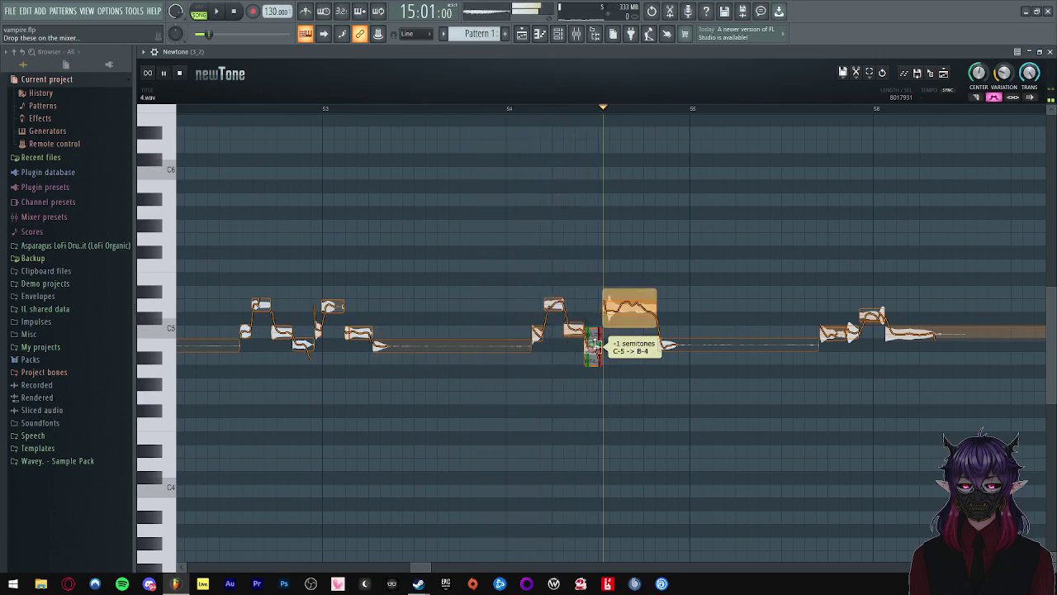
{"action": "key", "text": "space"}
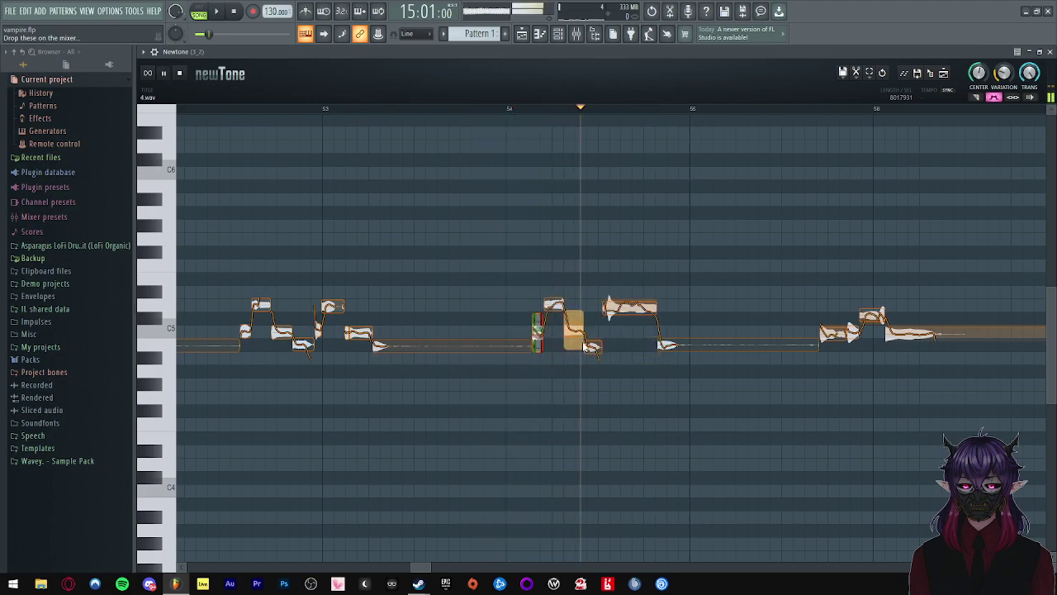
- Slice the long note before bar 55 into three parts pitched at C#-5, D-5 and C#-5
{"action": "key", "text": "space"}
{"action": "scroll", "coordinate": [697, 316], "scroll_direction": "up", "scroll_amount": 2}
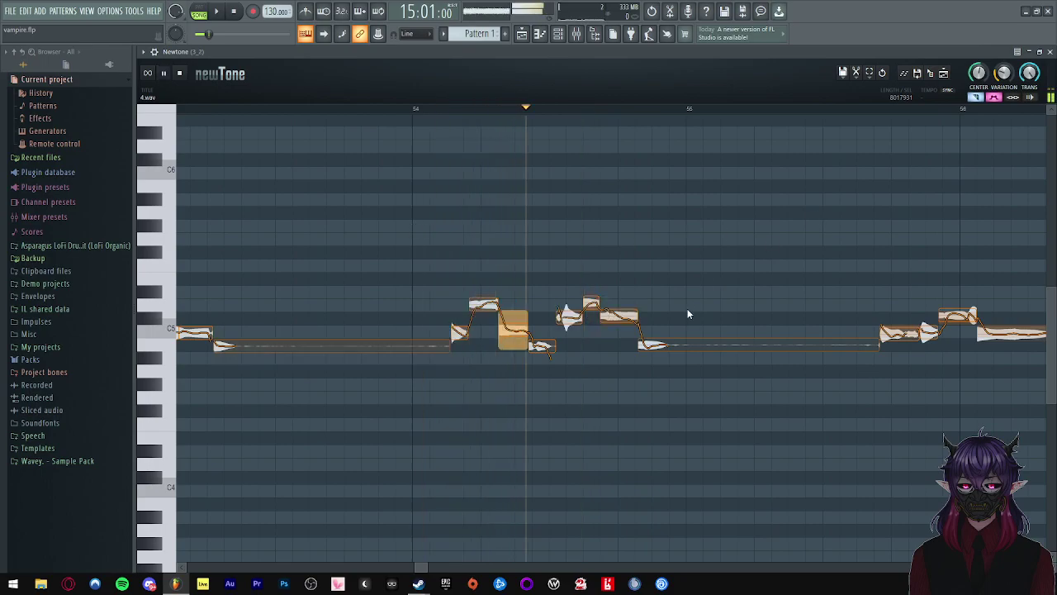
{"action": "scroll", "coordinate": [688, 308], "scroll_direction": "up", "scroll_amount": 1}
{"action": "key", "text": "space"}
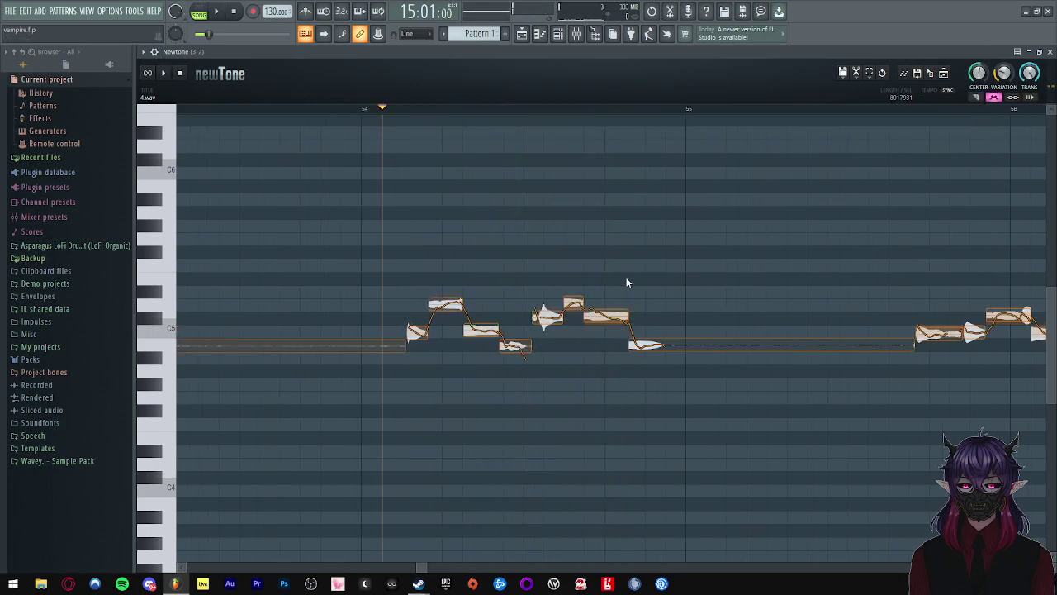
- Lower the last and first parts of the sliced note before bar 55 from C#-5 to C-5, checking them by playback
{"action": "left_click_drag", "start_coordinate": [611, 316], "coordinate": [609, 329]}
{"action": "left_click", "coordinate": [495, 295]}
{"action": "key", "text": "space"}
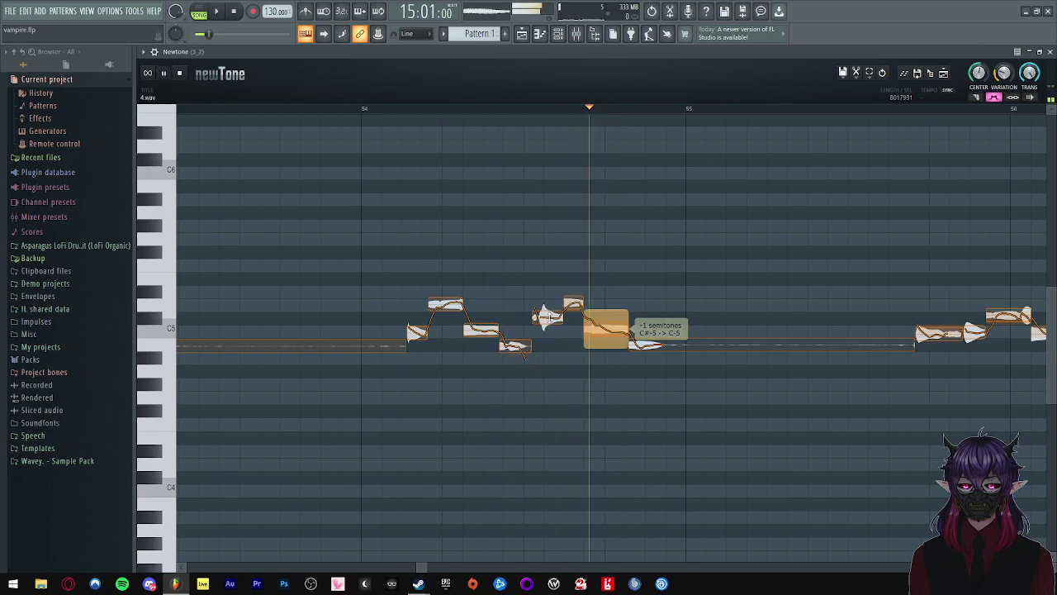
{"action": "key", "text": "space"}
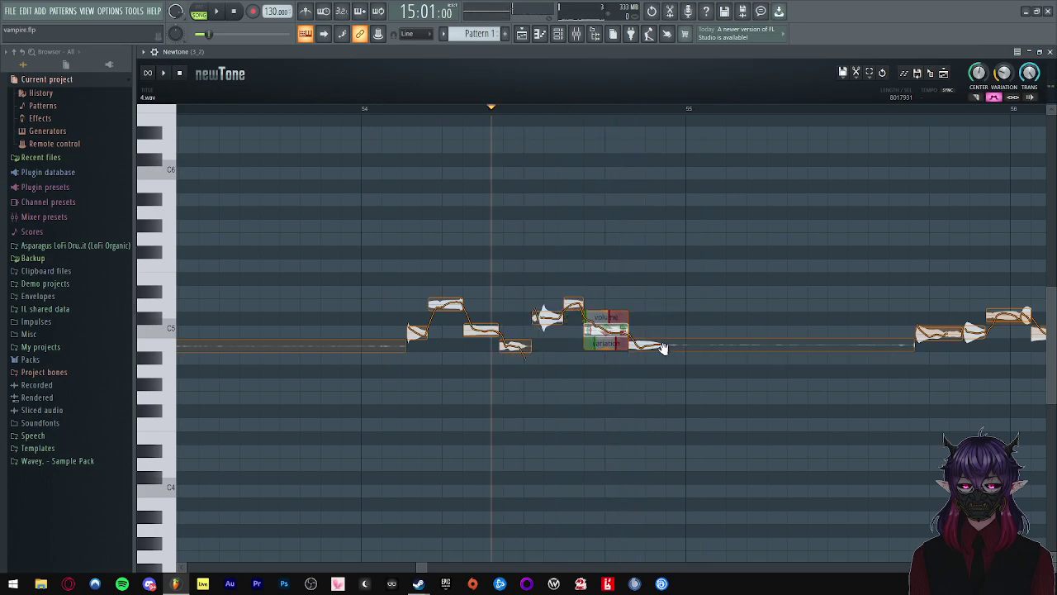
{"action": "mouse_move", "coordinate": [739, 360]}
{"action": "key", "text": "space"}
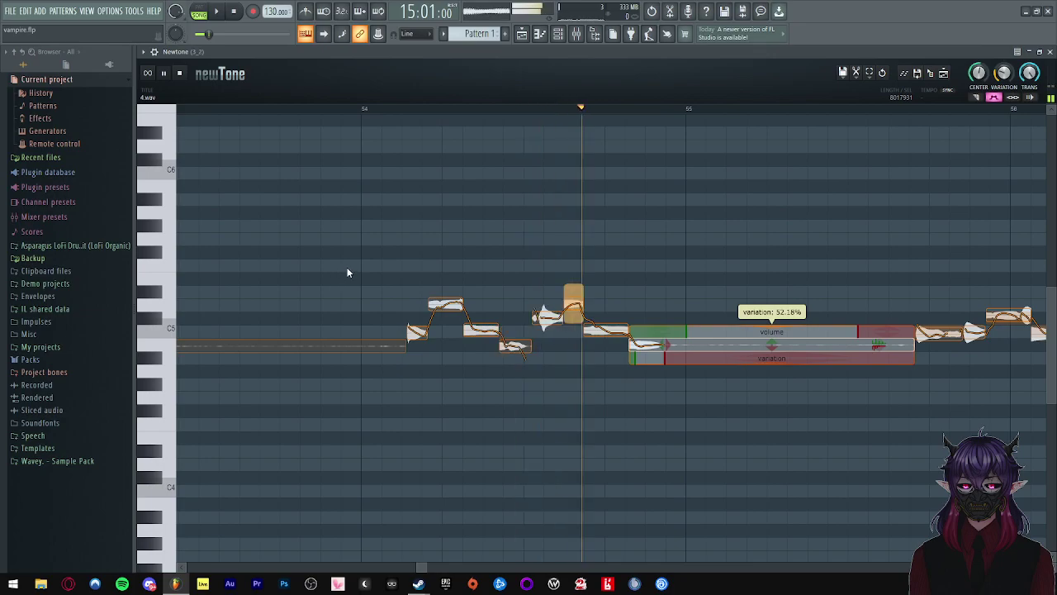
{"action": "left_click", "coordinate": [355, 268]}
{"action": "scroll", "coordinate": [355, 268], "scroll_direction": "down", "scroll_amount": 3}
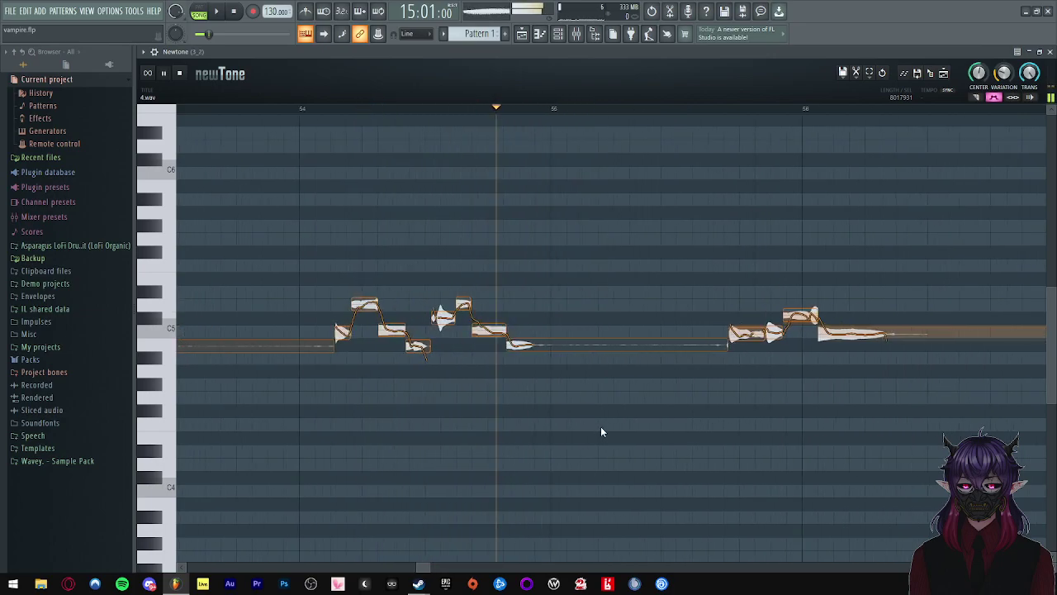
{"action": "key", "text": "space"}
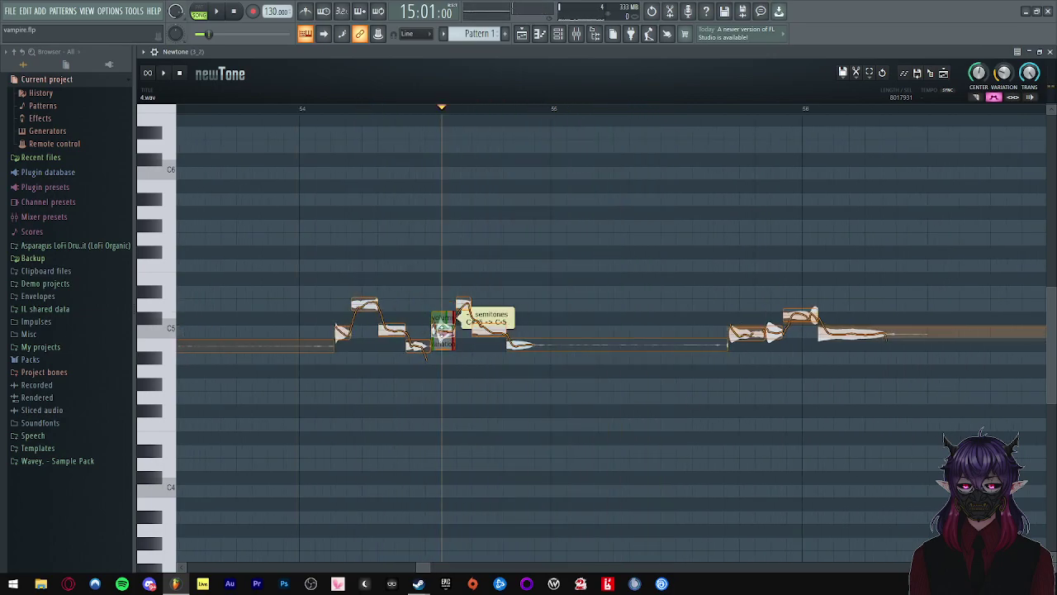
{"action": "key", "text": "space"}
- Locate the closing phrase around bar 56 and play it to check its first notes
{"action": "scroll", "coordinate": [305, 293], "scroll_direction": "down", "scroll_amount": 2}
{"action": "scroll", "coordinate": [306, 292], "scroll_direction": "down", "scroll_amount": 2}
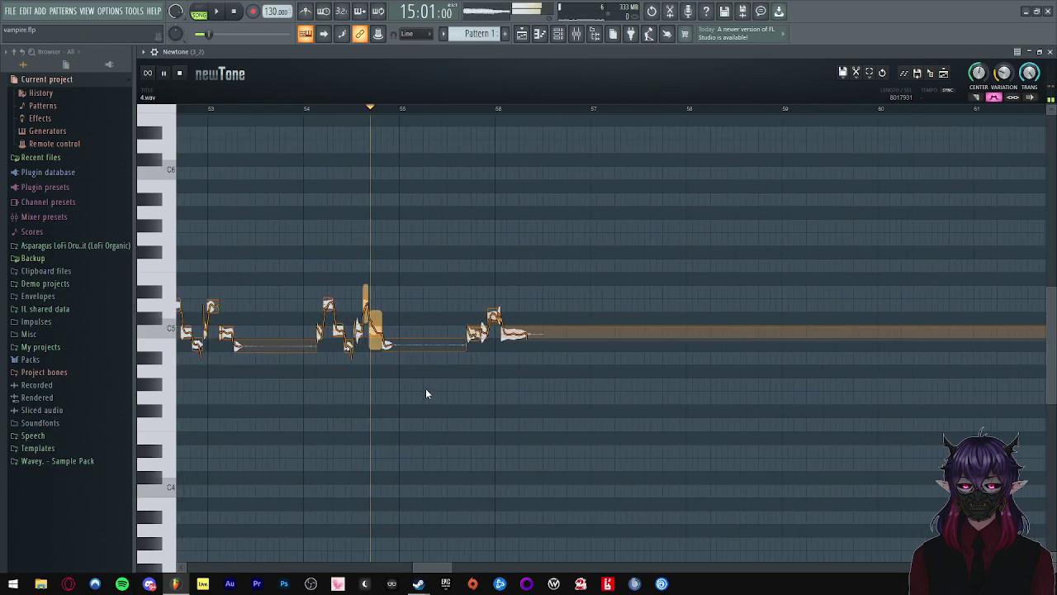
{"action": "scroll", "coordinate": [443, 386], "scroll_direction": "up", "scroll_amount": 3}
{"action": "scroll", "coordinate": [516, 355], "scroll_direction": "up", "scroll_amount": 1}
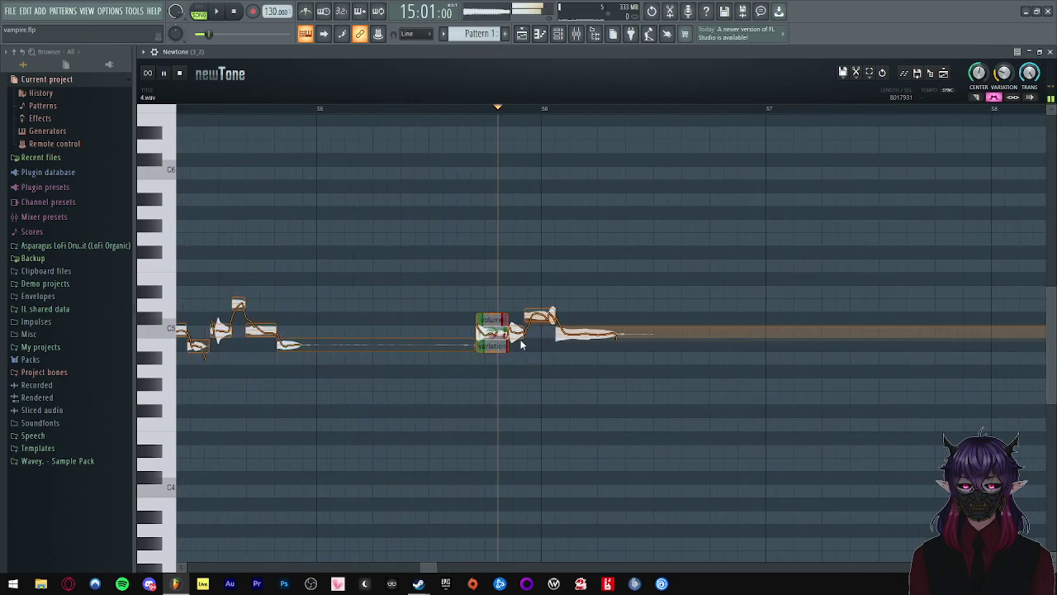
{"action": "left_click", "coordinate": [450, 299]}
{"action": "key", "text": "space"}
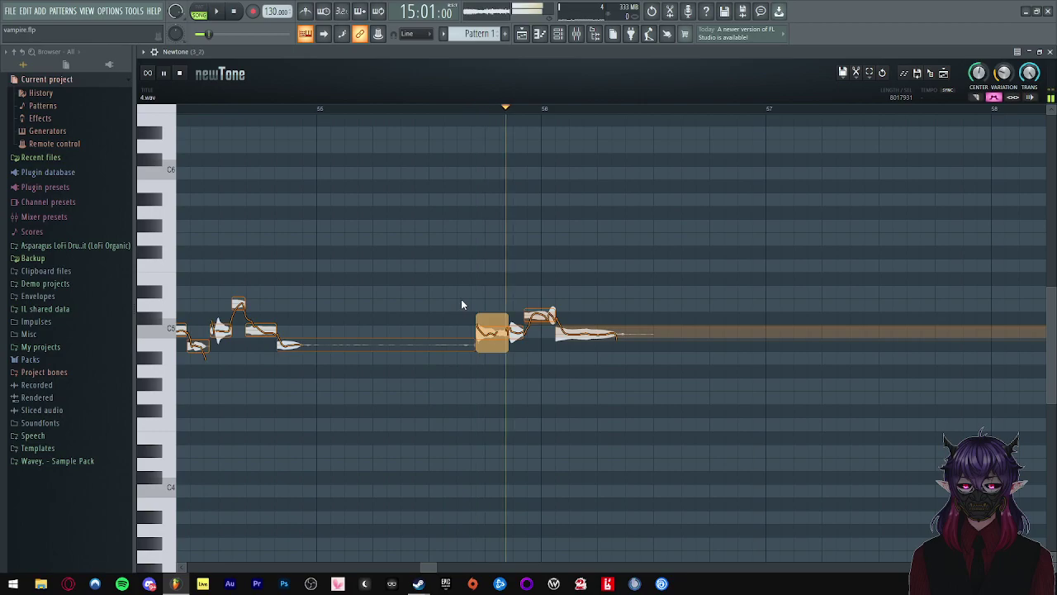
{"action": "key", "text": "space"}
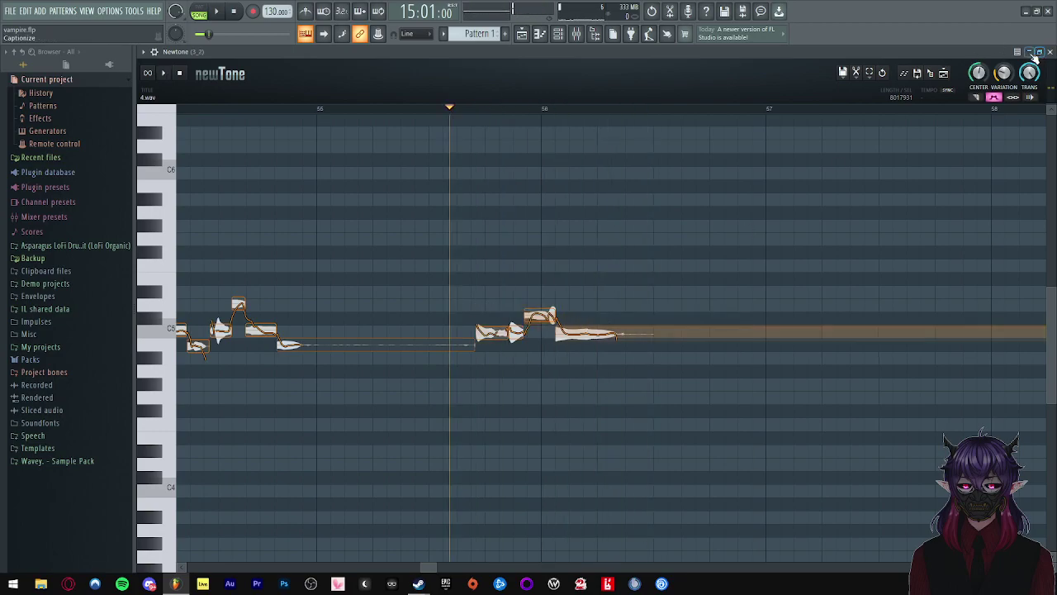
- Minimize Newtone and play the playlist arrangement from around bar 24 and from bar 41
{"action": "left_click", "coordinate": [1030, 52]}
{"action": "left_click", "coordinate": [592, 66]}
{"action": "scroll", "coordinate": [516, 121], "scroll_direction": "down", "scroll_amount": 5}
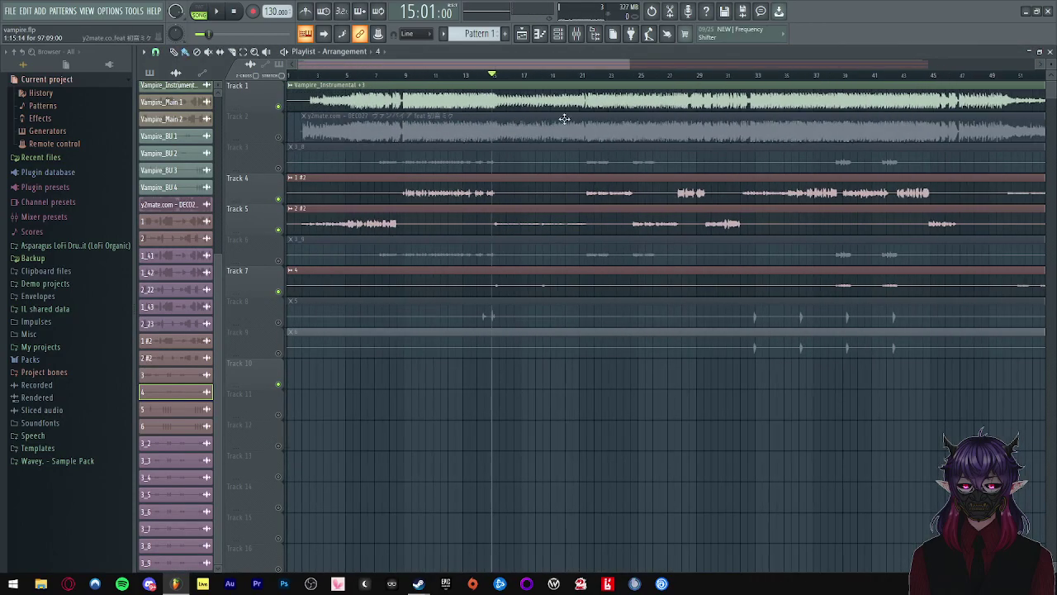
{"action": "left_click", "coordinate": [632, 77]}
{"action": "key", "text": "space"}
{"action": "scroll", "coordinate": [697, 185], "scroll_direction": "up", "scroll_amount": 2}
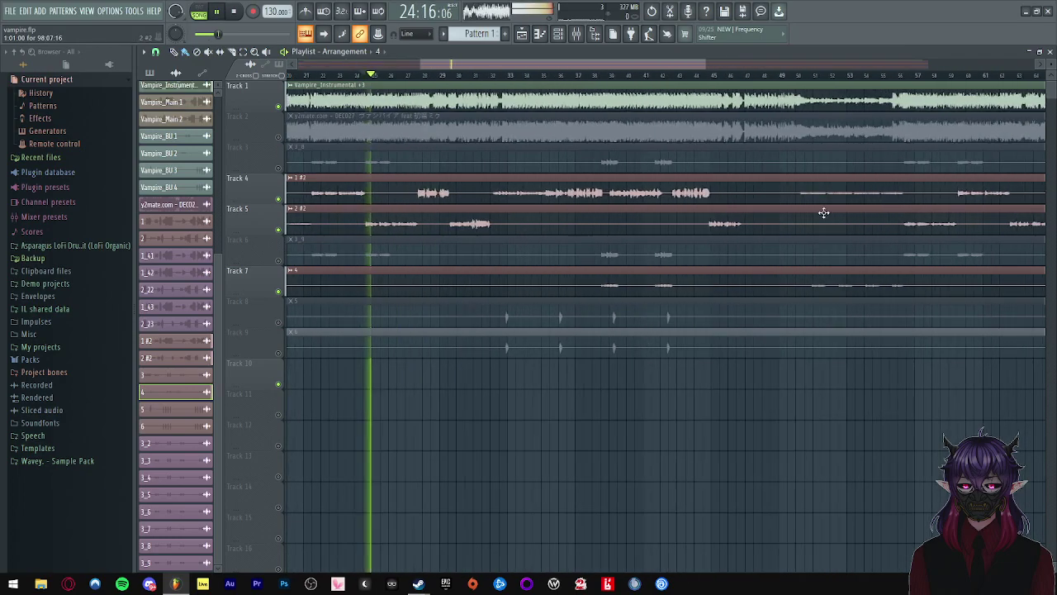
{"action": "left_click", "coordinate": [652, 76]}
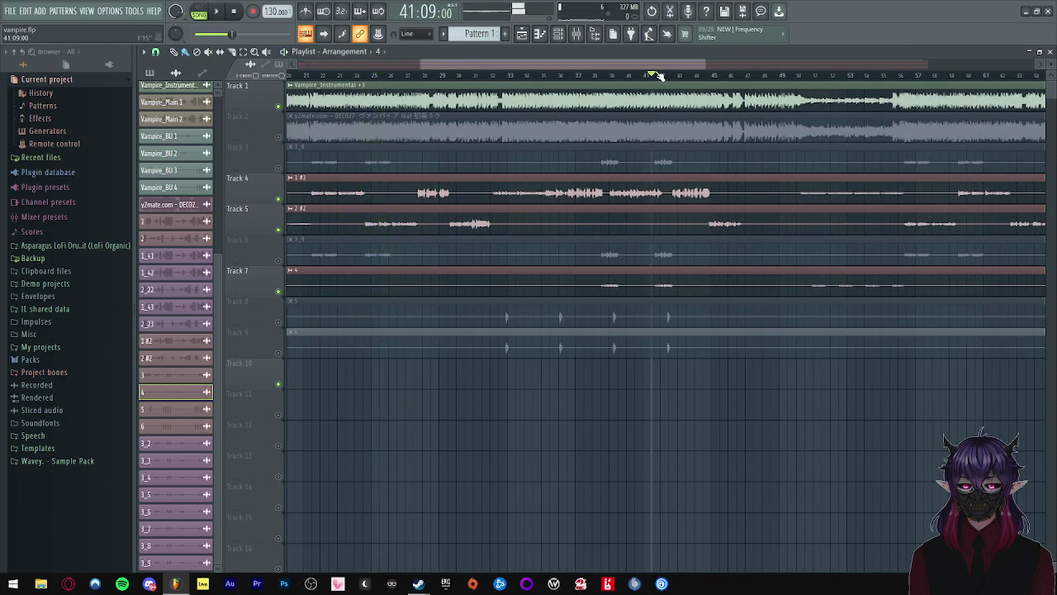
{"action": "scroll", "coordinate": [676, 169], "scroll_direction": "up", "scroll_amount": 1}
{"action": "scroll", "coordinate": [652, 161], "scroll_direction": "down", "scroll_amount": 5}
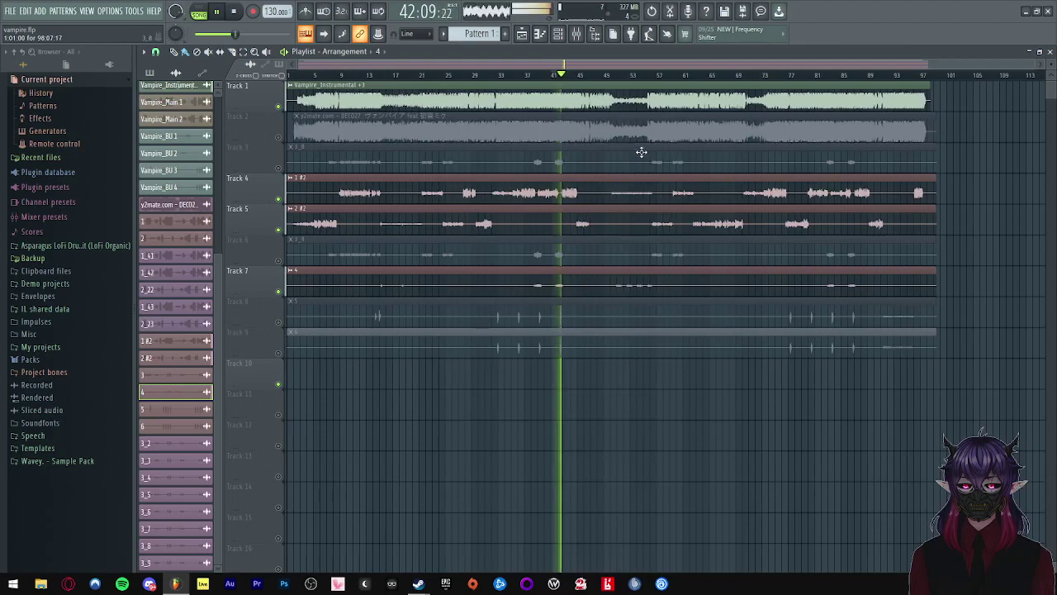
- Play the arrangement around bar 54 to check the vocal layers, and mute Track 7
{"action": "key", "text": "space"}
{"action": "left_click", "coordinate": [665, 75]}
{"action": "key", "text": "space"}
{"action": "left_click", "coordinate": [651, 76]}
{"action": "scroll", "coordinate": [663, 146], "scroll_direction": "up", "scroll_amount": 4}
{"action": "key", "text": "space"}
{"action": "left_click", "coordinate": [557, 76]}
{"action": "key", "text": "space"}
{"action": "scroll", "coordinate": [578, 118], "scroll_direction": "up", "scroll_amount": 4}
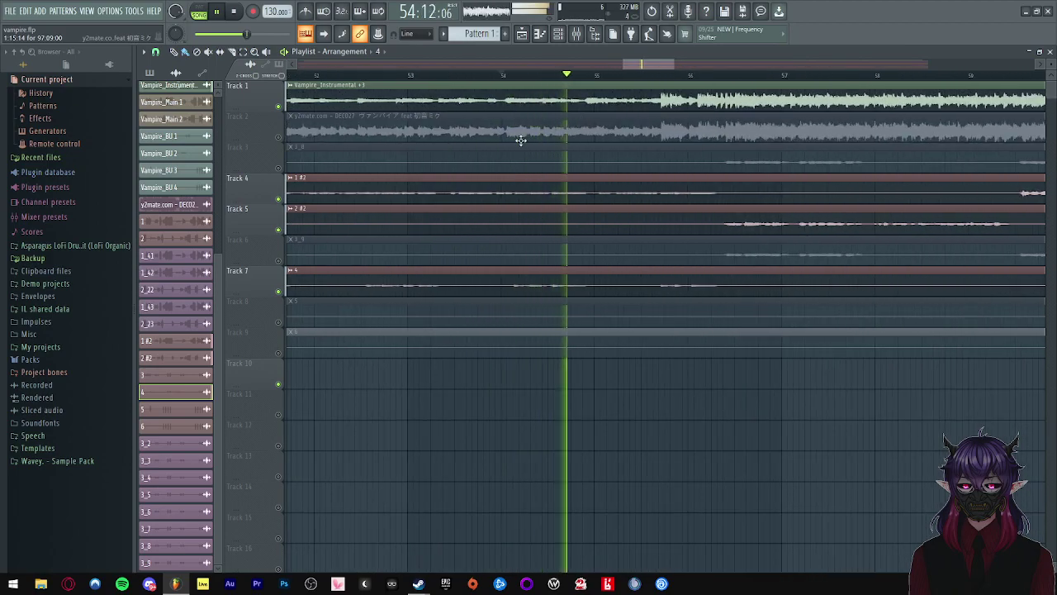
{"action": "left_click", "coordinate": [279, 291]}
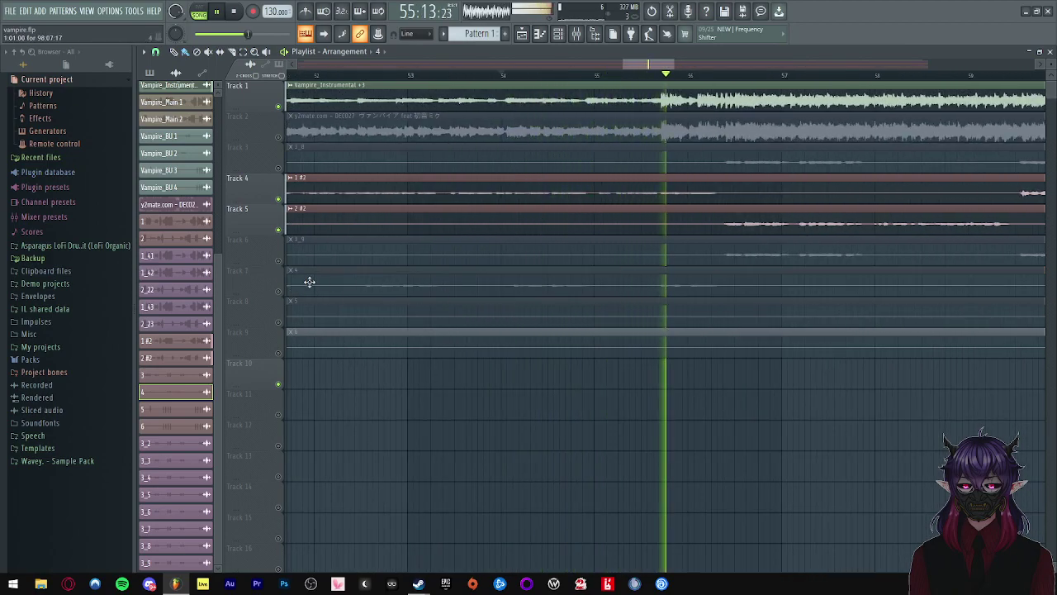
{"action": "key", "text": "space"}
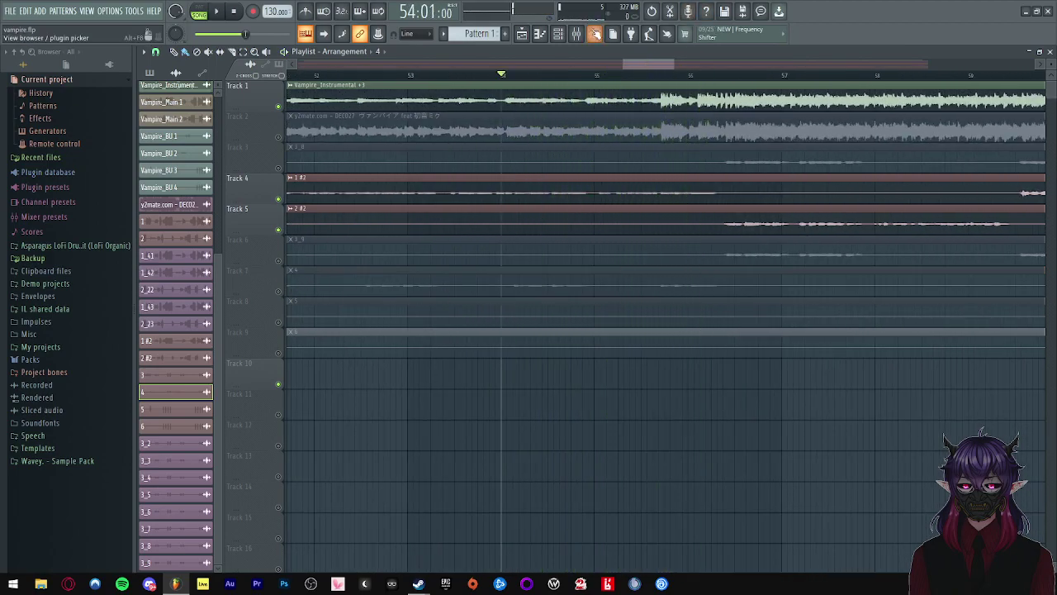
- Reopen Newtone and lower the first and last notes of the phrase around bar 56 to B-4, checking them by playback
{"action": "left_click", "coordinate": [578, 34]}
{"action": "left_click", "coordinate": [859, 374]}
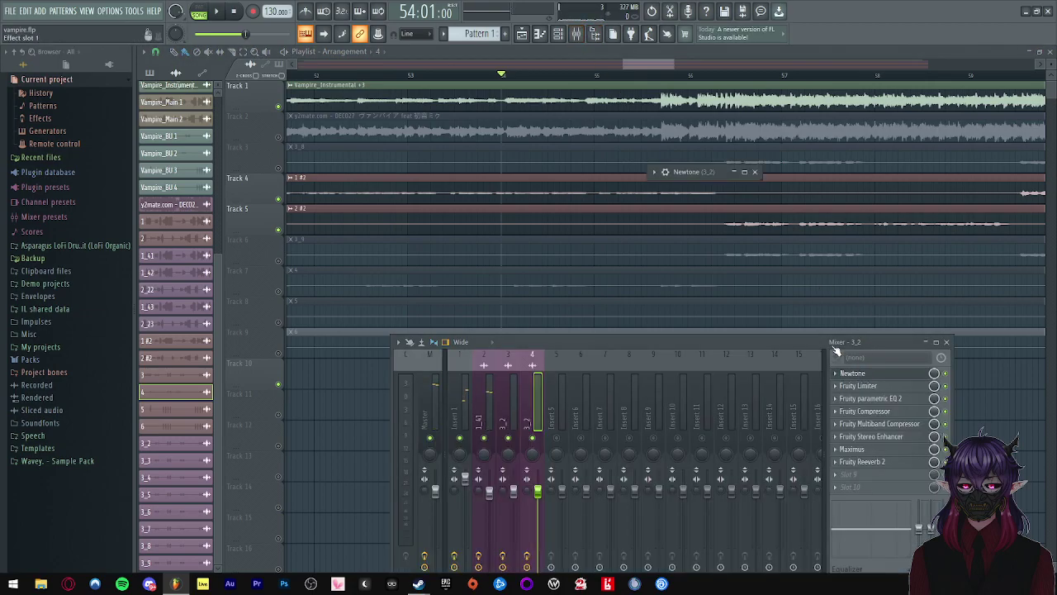
{"action": "left_click", "coordinate": [745, 171]}
{"action": "key", "text": "space"}
{"action": "left_click_drag", "start_coordinate": [496, 331], "coordinate": [517, 343]}
{"action": "key", "text": "space"}
{"action": "key", "text": "space"}
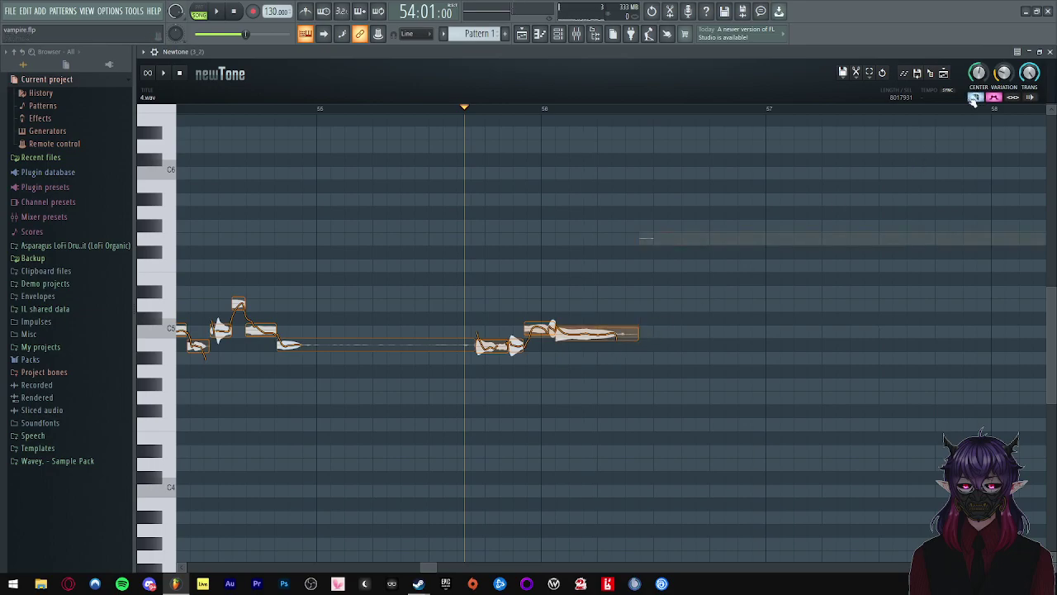
{"action": "left_click_drag", "start_coordinate": [580, 342], "coordinate": [583, 353]}
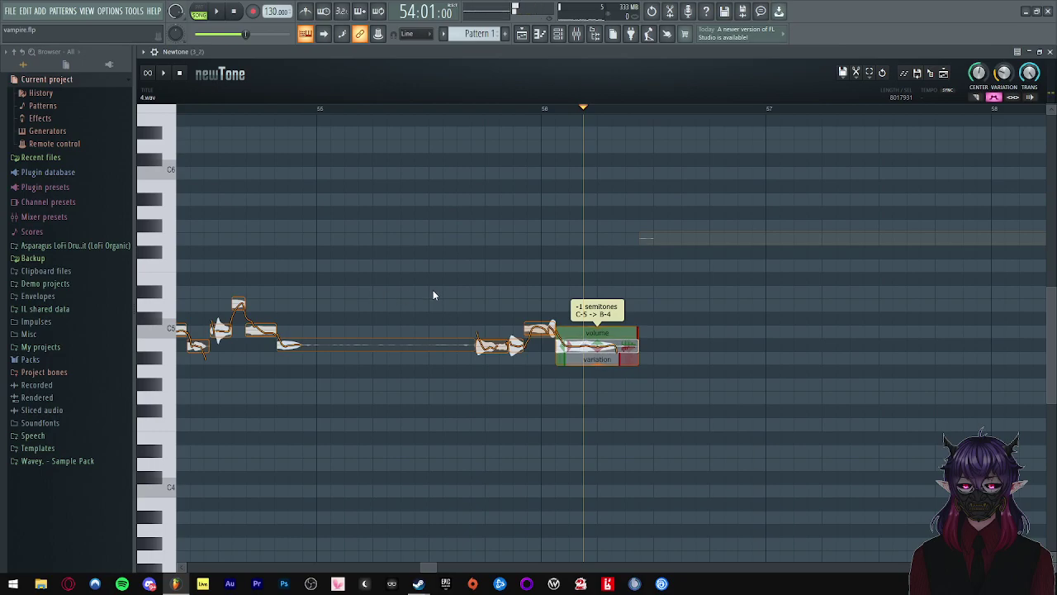
- Locate the phrase around bar 83 and raise its first two notes to B-5
{"action": "scroll", "coordinate": [433, 295], "scroll_direction": "down", "scroll_amount": 6}
{"action": "key", "text": "space"}
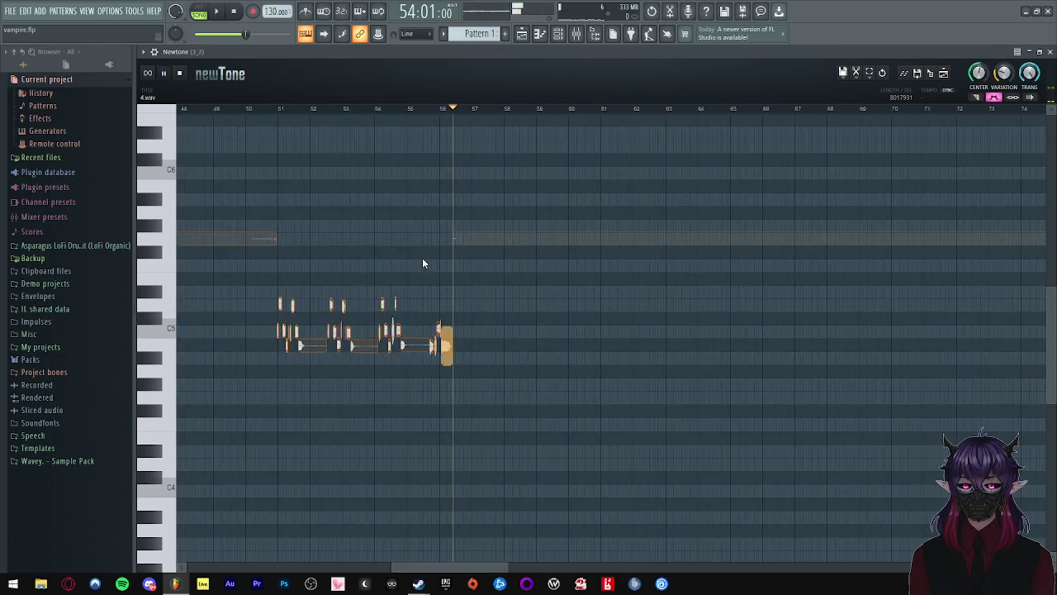
{"action": "scroll", "coordinate": [422, 258], "scroll_direction": "down", "scroll_amount": 3}
{"action": "left_click", "coordinate": [775, 269]}
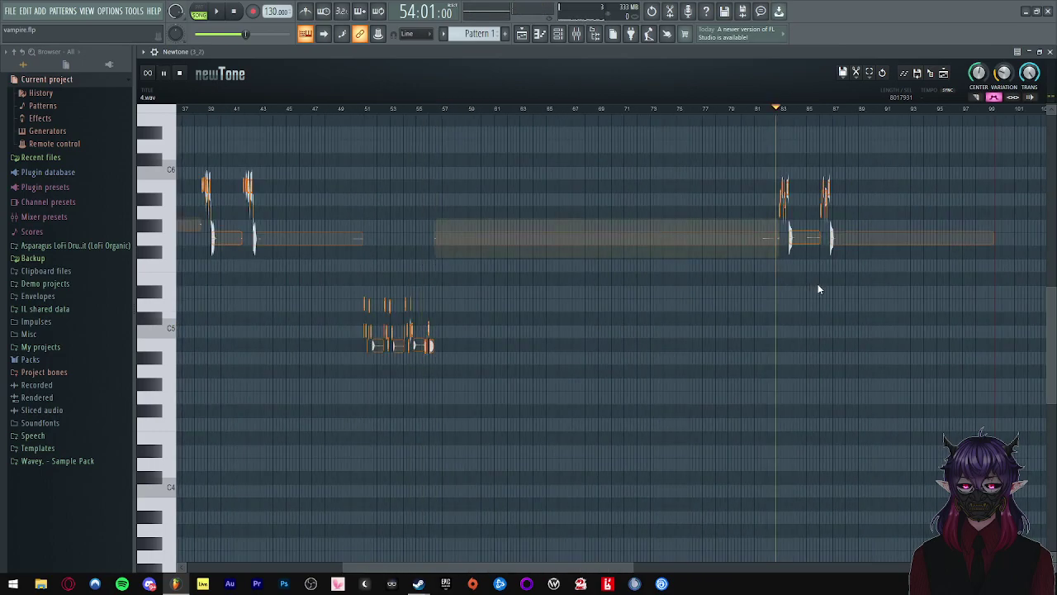
{"action": "scroll", "coordinate": [818, 289], "scroll_direction": "up", "scroll_amount": 8}
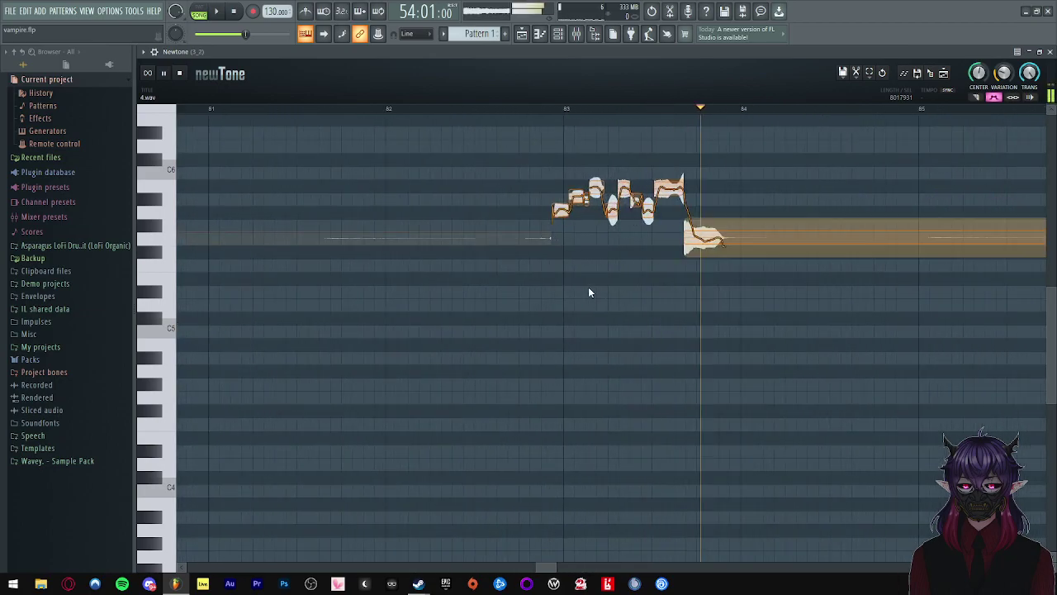
{"action": "scroll", "coordinate": [588, 292], "scroll_direction": "up", "scroll_amount": 2}
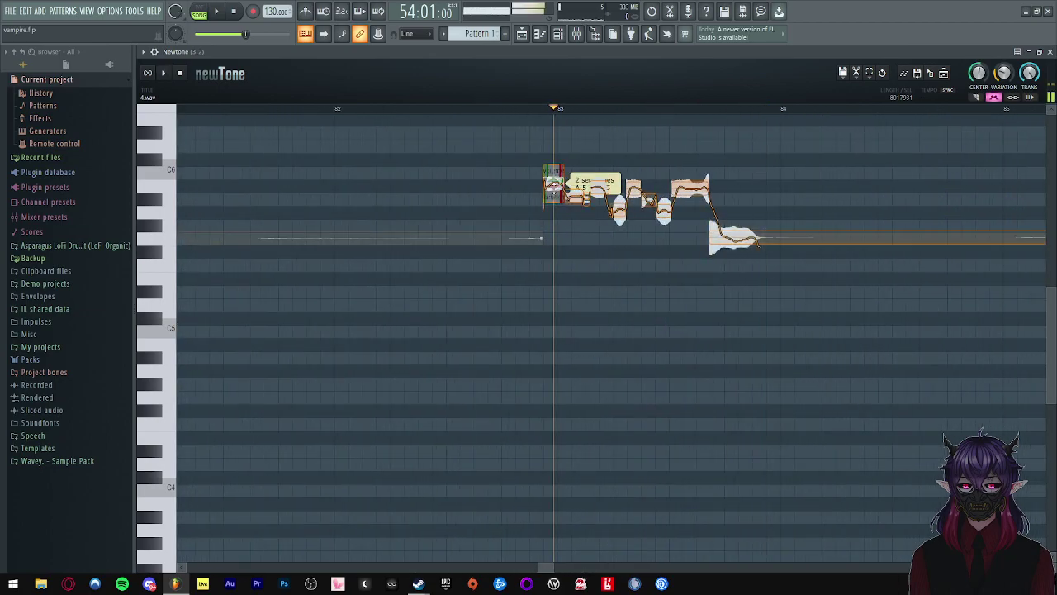
{"action": "left_click", "coordinate": [537, 195]}
{"action": "scroll", "coordinate": [568, 210], "scroll_direction": "up", "scroll_amount": 3}
{"action": "left_click_drag", "start_coordinate": [573, 201], "coordinate": [573, 186]}
{"action": "left_click", "coordinate": [500, 187]}
- Raise the A#-5 note in the second half of the bar 83 phrase to B-5, checking the neighbouring notes by playback
{"action": "scroll", "coordinate": [620, 217], "scroll_direction": "up", "scroll_amount": 2}
{"action": "key", "text": "space"}
{"action": "mouse_move", "coordinate": [661, 209]}
{"action": "left_mouse_down"}
{"action": "mouse_move", "coordinate": [664, 196]}
{"action": "mouse_move", "coordinate": [663, 210]}
{"action": "left_mouse_up"}
{"action": "left_click", "coordinate": [463, 187]}
{"action": "key", "text": "space"}
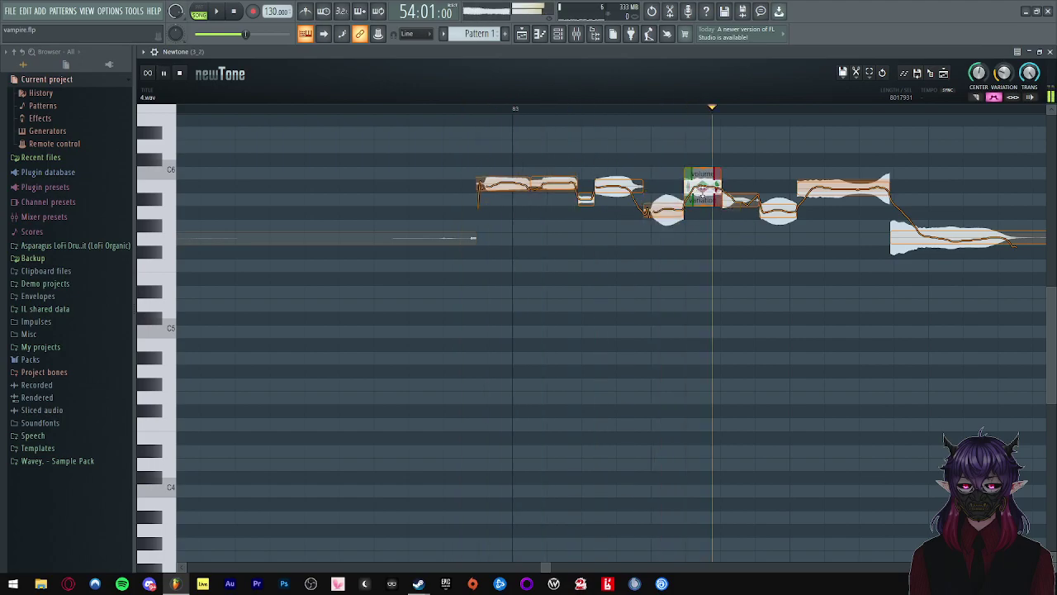
{"action": "key", "text": "space"}
{"action": "left_click", "coordinate": [740, 199]}
{"action": "key", "text": "space"}
{"action": "left_click", "coordinate": [774, 217]}
- Flatten the pitch variation of the long note that closes the bar 83 phrase, and play the phrase again
{"action": "mouse_move", "coordinate": [876, 187]}
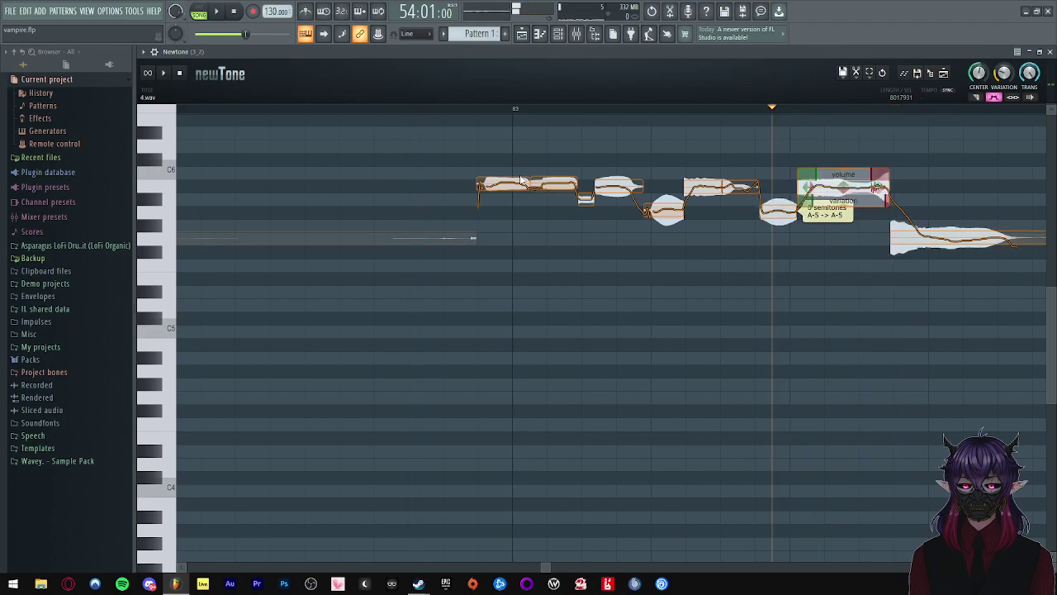
{"action": "key", "text": "space"}
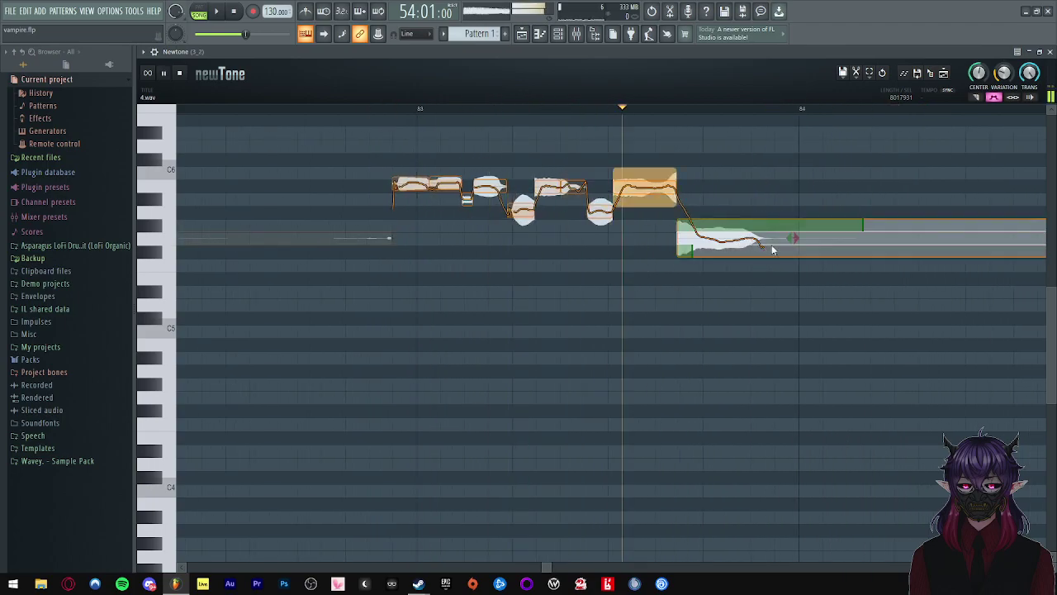
{"action": "left_click_drag", "start_coordinate": [794, 257], "coordinate": [789, 226]}
{"action": "key", "text": "space"}
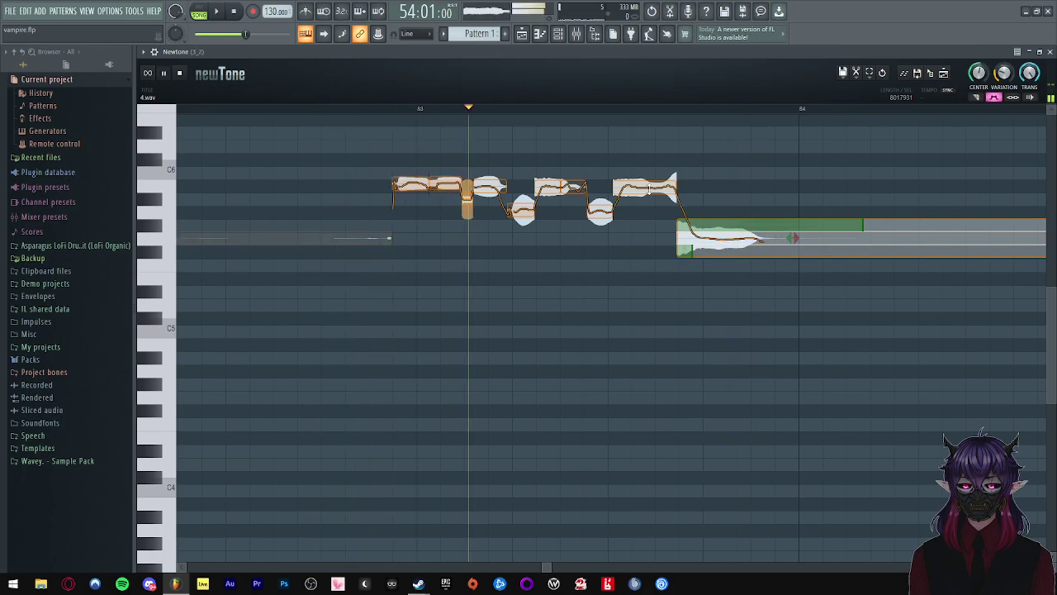
- Locate the phrase around bar 86 and raise its first two notes to B-5
{"action": "scroll", "coordinate": [282, 179], "scroll_direction": "down", "scroll_amount": 4}
{"action": "scroll", "coordinate": [282, 177], "scroll_direction": "down", "scroll_amount": 3}
{"action": "scroll", "coordinate": [705, 271], "scroll_direction": "up", "scroll_amount": 3}
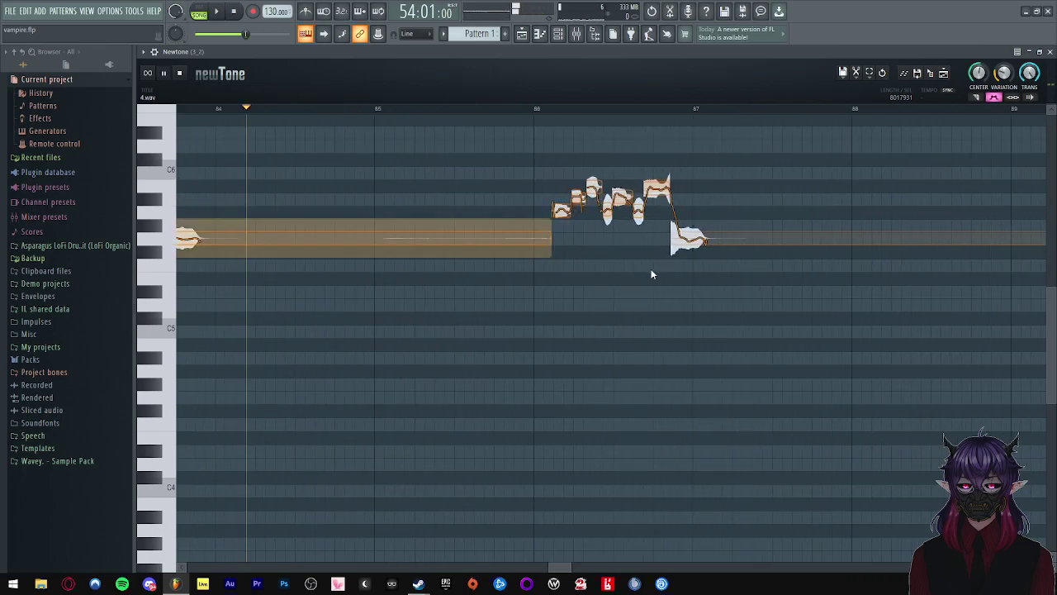
{"action": "left_click", "coordinate": [541, 212]}
{"action": "scroll", "coordinate": [573, 232], "scroll_direction": "up", "scroll_amount": 1}
{"action": "scroll", "coordinate": [573, 236], "scroll_direction": "up", "scroll_amount": 1}
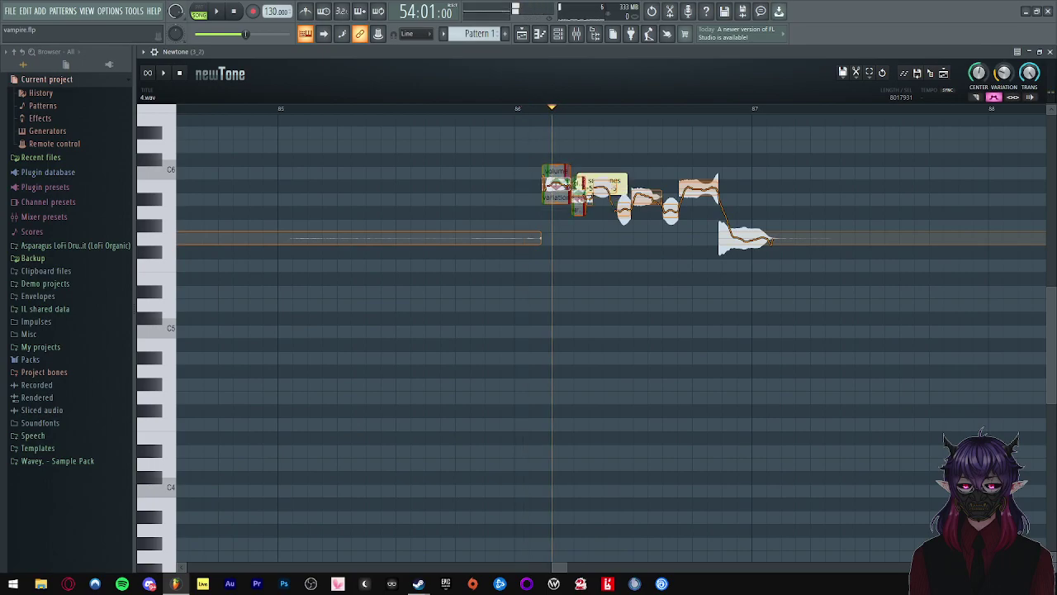
{"action": "left_click", "coordinate": [580, 188]}
{"action": "scroll", "coordinate": [603, 199], "scroll_direction": "up", "scroll_amount": 1}
- Raise the two A-5 notes in the bar 86 phrase to A#-5 and the note between them to B-5, checking by playback
{"action": "key", "text": "space"}
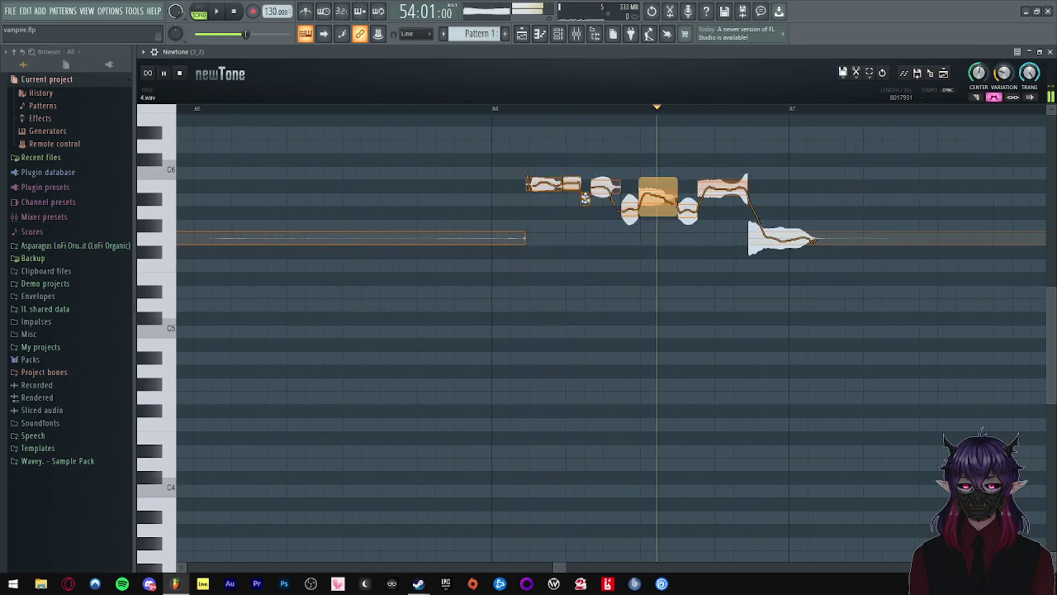
{"action": "key", "text": "space"}
{"action": "key", "text": "space"}
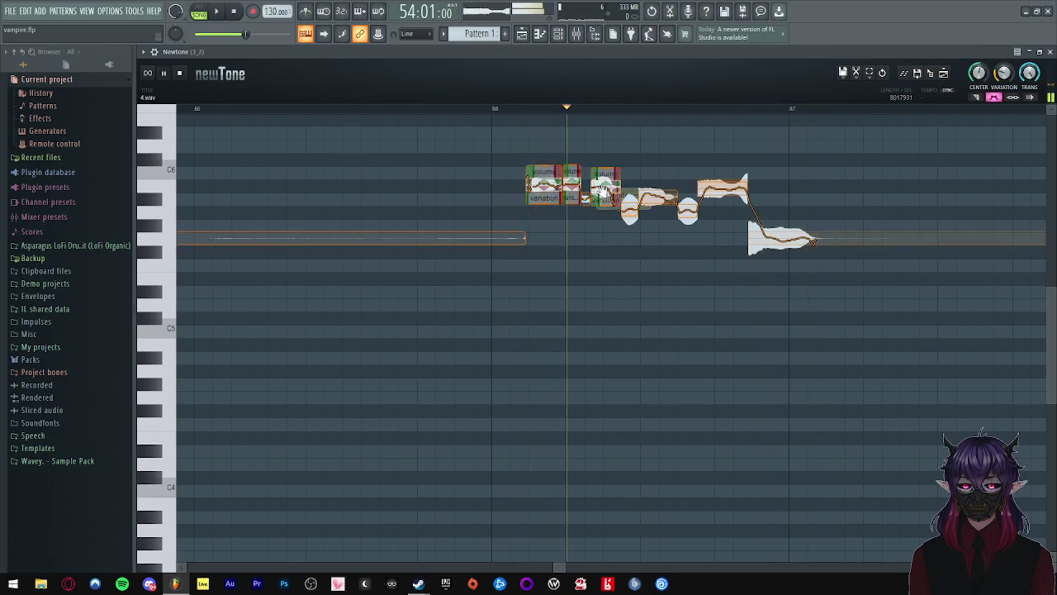
{"action": "key", "text": "space"}
{"action": "mouse_move", "coordinate": [657, 198]}
{"action": "left_mouse_down"}
{"action": "mouse_move", "coordinate": [659, 185]}
{"action": "mouse_move", "coordinate": [631, 197]}
{"action": "left_mouse_up"}
{"action": "key", "text": "space"}
{"action": "left_click", "coordinate": [687, 205]}
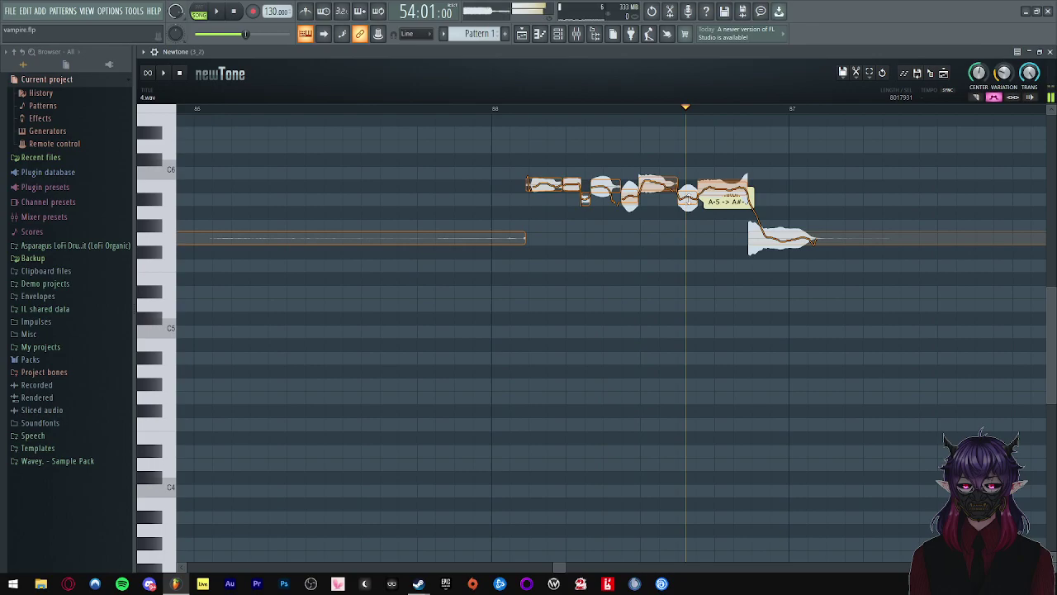
{"action": "key", "text": "space"}
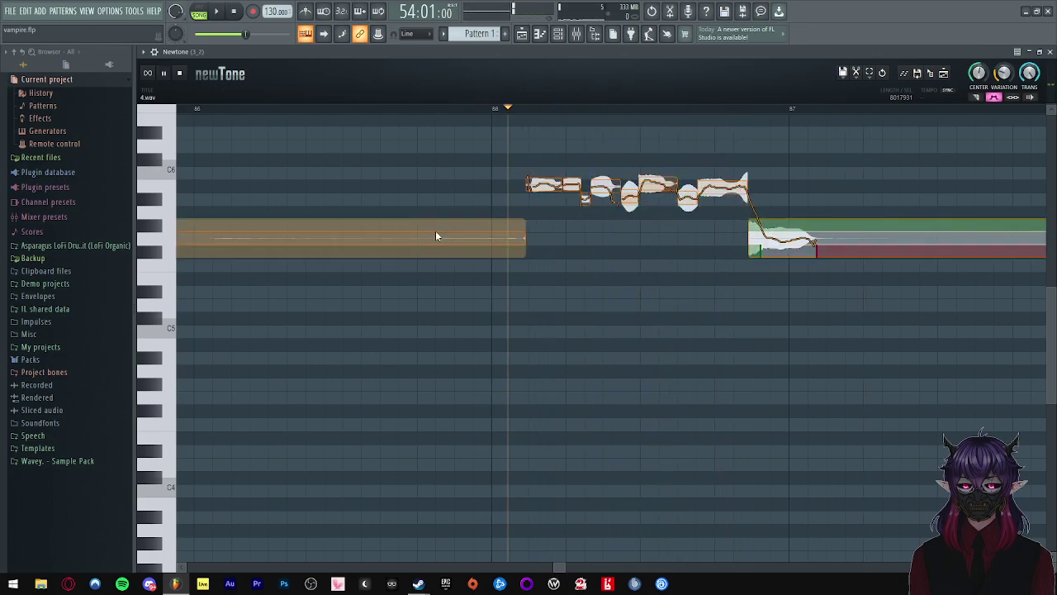
- Send the corrected 4.wav vocal to the playlist as an audio clip
{"action": "scroll", "coordinate": [508, 308], "scroll_direction": "down", "scroll_amount": 2}
{"action": "scroll", "coordinate": [569, 326], "scroll_direction": "down", "scroll_amount": 10}
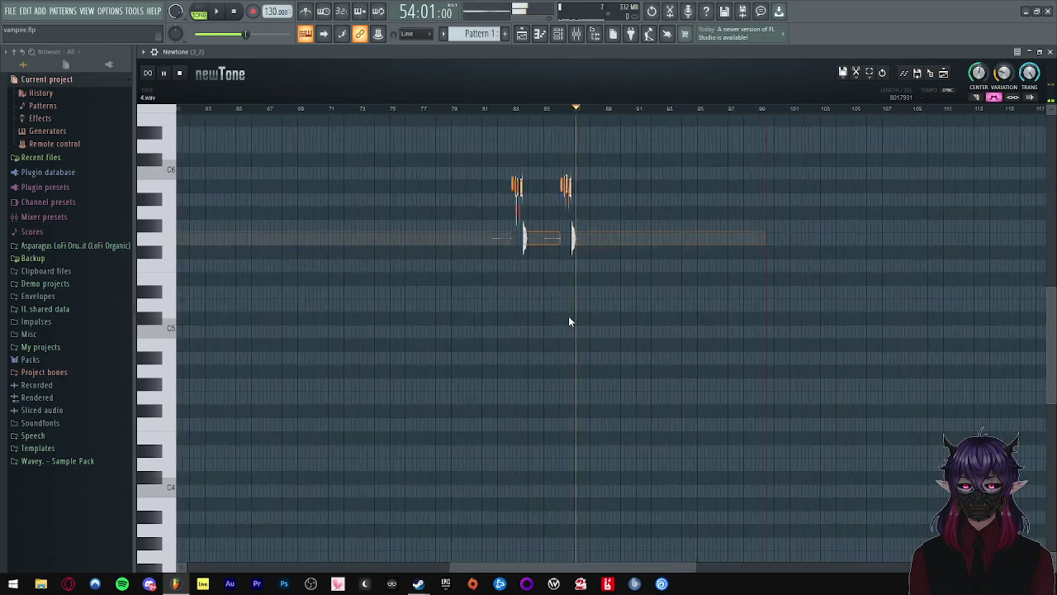
{"action": "left_click", "coordinate": [856, 72]}
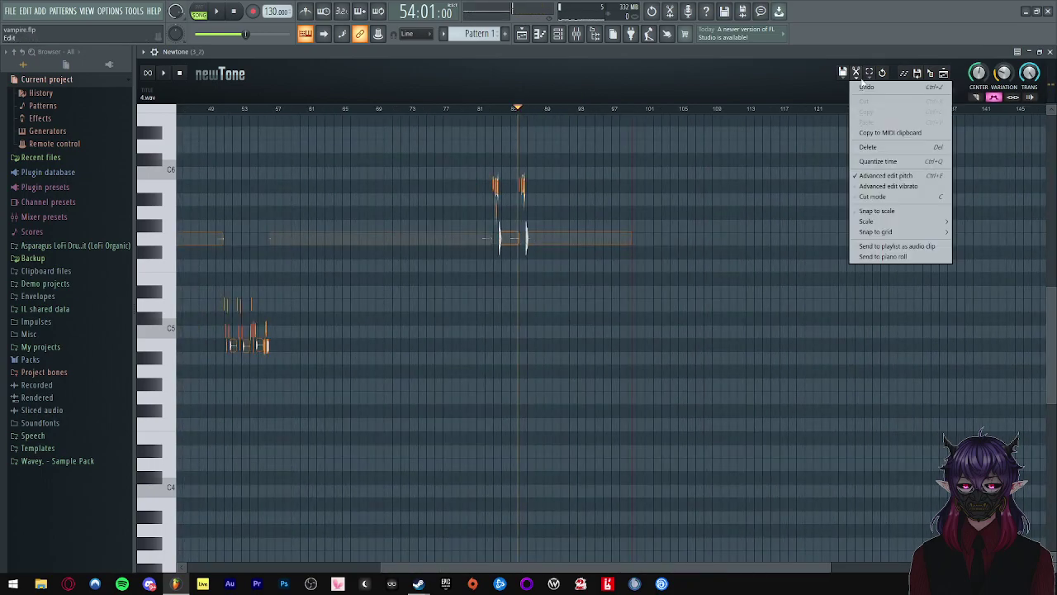
{"action": "left_click", "coordinate": [894, 247]}
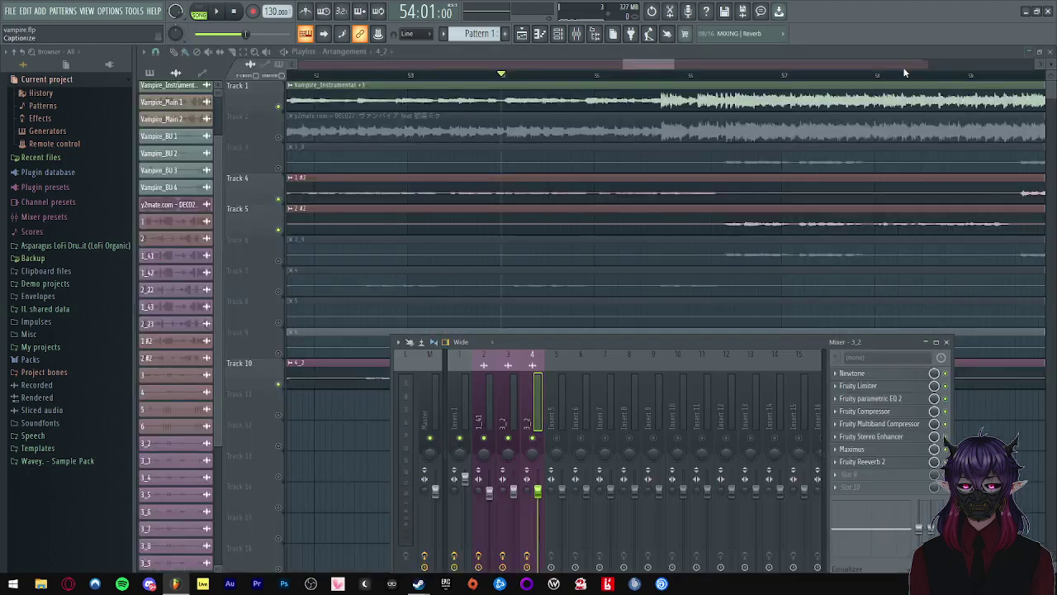
- Close the mixer and move the new 4_2 clip from Track 10 to Track 7 in place of clip 4
{"action": "key", "text": "F9"}
{"action": "scroll", "coordinate": [639, 250], "scroll_direction": "down", "scroll_amount": 8}
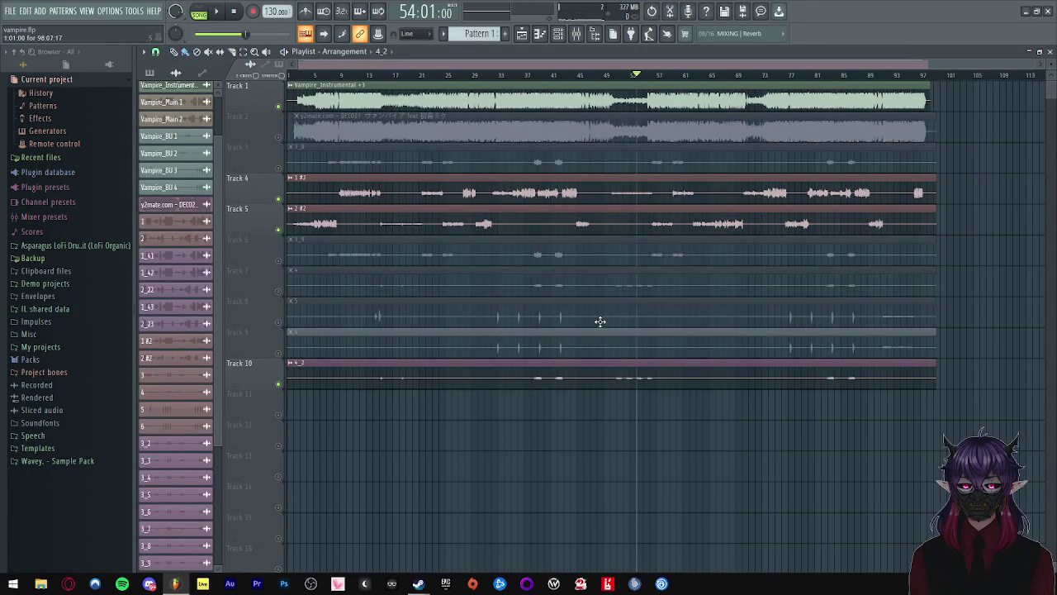
{"action": "left_click_drag", "start_coordinate": [578, 364], "coordinate": [557, 274]}
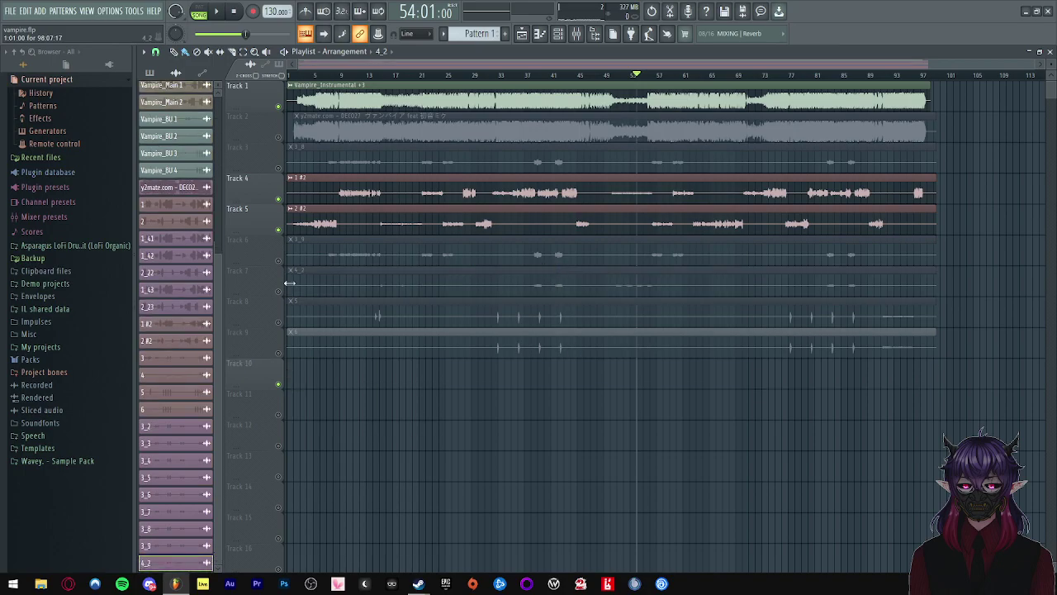
- Play the arrangement from bar 54 with Track 7 active and unmute Track 6
{"action": "key", "text": "space"}
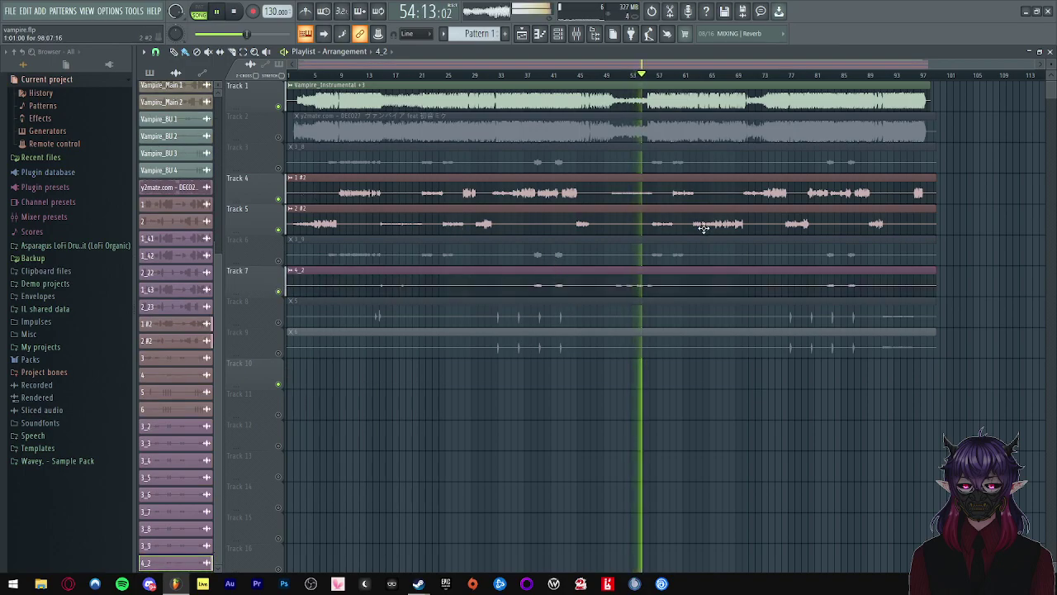
{"action": "scroll", "coordinate": [701, 217], "scroll_direction": "up", "scroll_amount": 5}
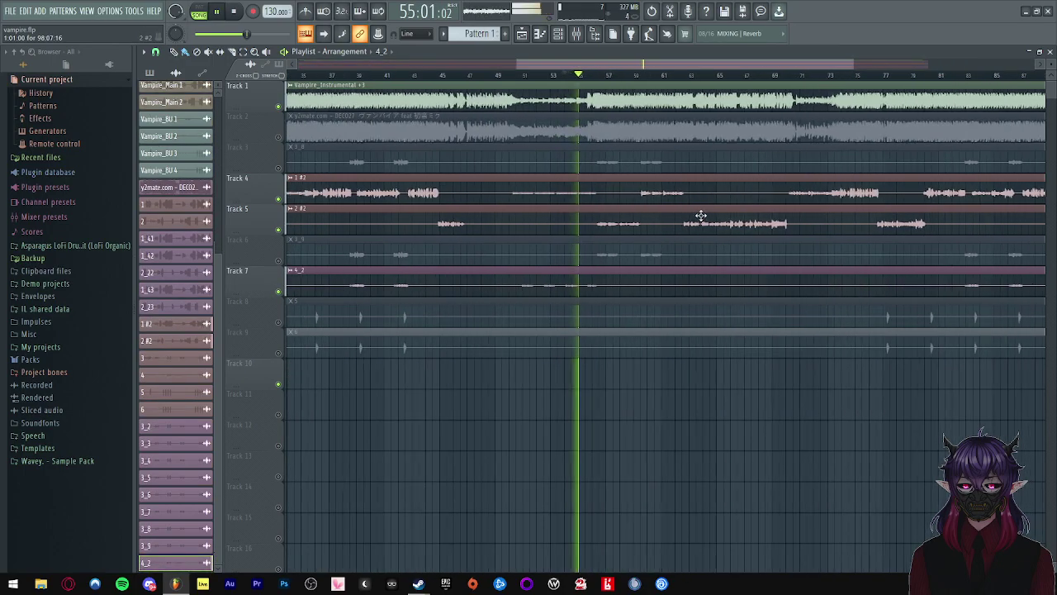
{"action": "left_click", "coordinate": [278, 260]}
{"action": "scroll", "coordinate": [529, 261], "scroll_direction": "down", "scroll_amount": 2}
{"action": "scroll", "coordinate": [539, 255], "scroll_direction": "up", "scroll_amount": 2}
{"action": "scroll", "coordinate": [552, 256], "scroll_direction": "down", "scroll_amount": 2}
{"action": "scroll", "coordinate": [600, 257], "scroll_direction": "up", "scroll_amount": 2}
{"action": "scroll", "coordinate": [557, 227], "scroll_direction": "down", "scroll_amount": 2}
- Play the arrangement from bar 82 to check the corrected phrases around bars 83 and 86 with all four vocal tracks
{"action": "left_click", "coordinate": [605, 75]}
{"action": "scroll", "coordinate": [482, 185], "scroll_direction": "down", "scroll_amount": 3}
{"action": "left_click", "coordinate": [785, 76]}
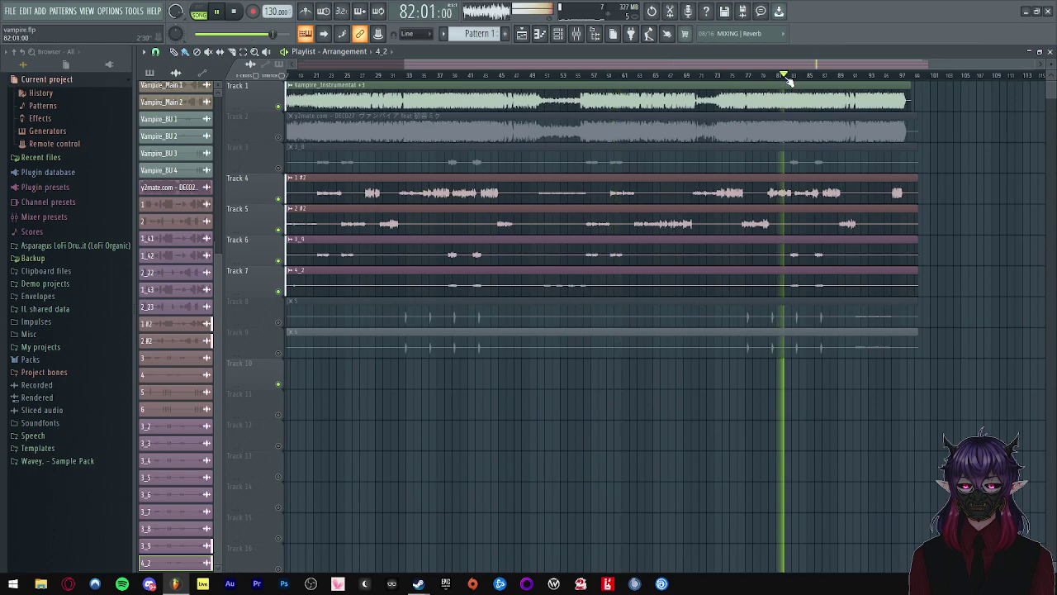
{"action": "scroll", "coordinate": [831, 187], "scroll_direction": "up", "scroll_amount": 3}
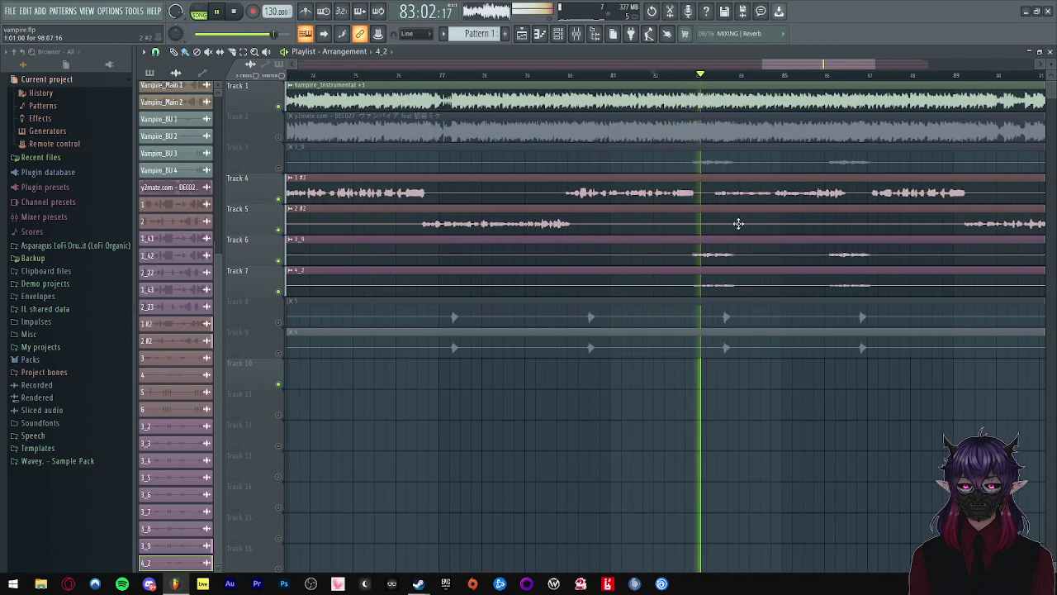
{"action": "scroll", "coordinate": [708, 243], "scroll_direction": "up", "scroll_amount": 1}
{"action": "scroll", "coordinate": [759, 111], "scroll_direction": "up", "scroll_amount": 2}
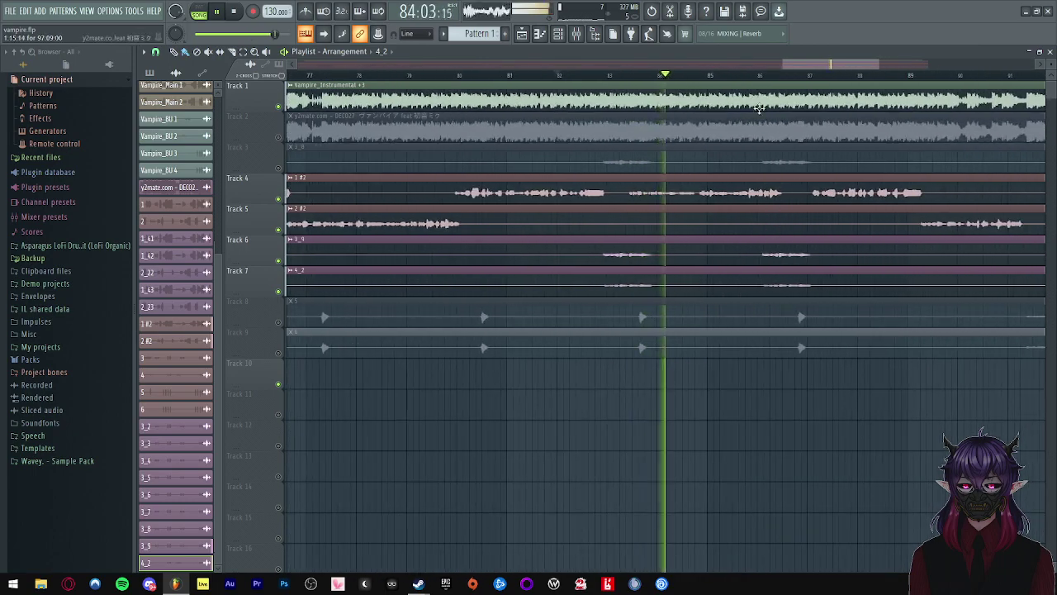
{"action": "scroll", "coordinate": [619, 202], "scroll_direction": "down", "scroll_amount": 5}
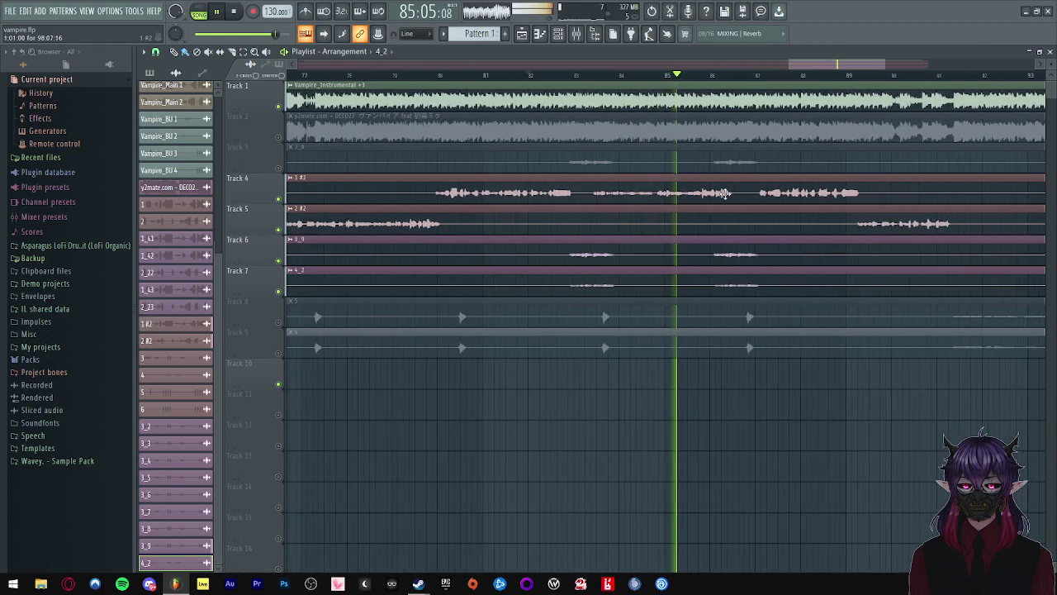
{"action": "scroll", "coordinate": [645, 210], "scroll_direction": "down", "scroll_amount": 2}
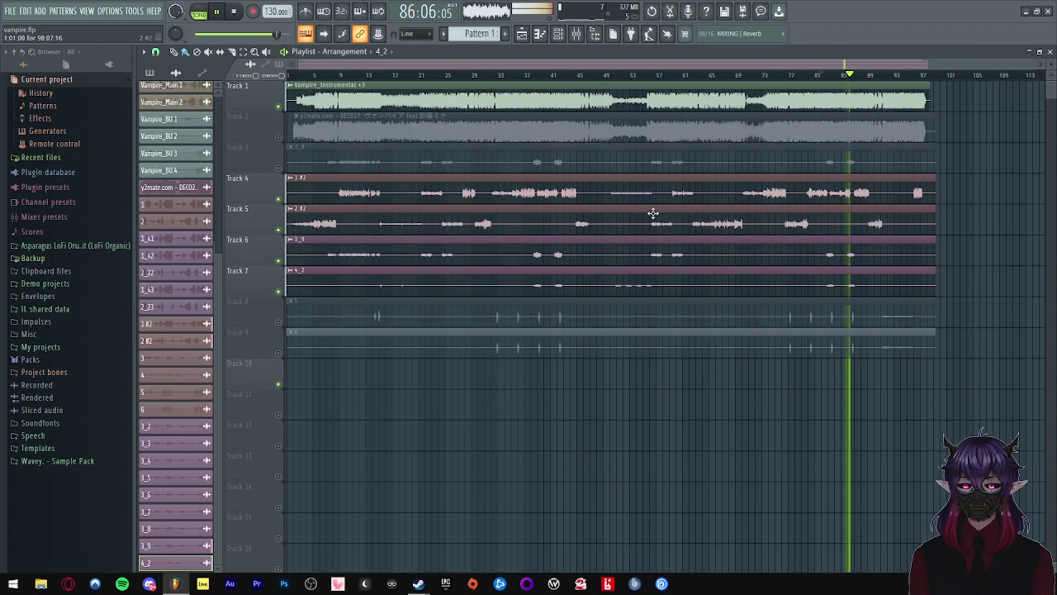
{"action": "key", "text": "space"}
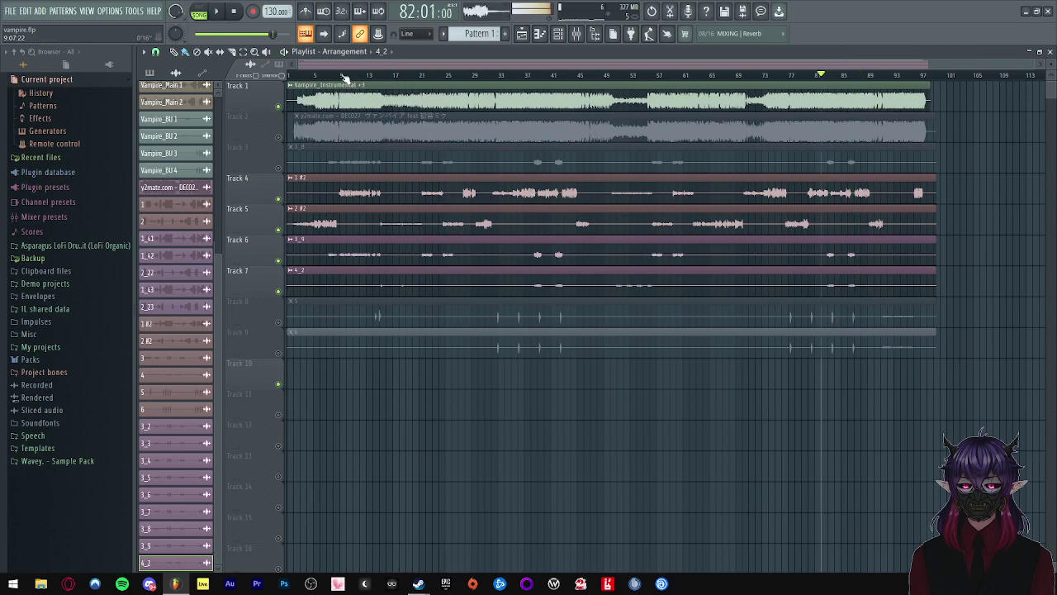
- Open the mixer and lower the volume faders of inserts 3 and 4 to the same level, checking by playback from bar 8
{"action": "scroll", "coordinate": [338, 88], "scroll_direction": "up", "scroll_amount": 2}
{"action": "left_click", "coordinate": [576, 33]}
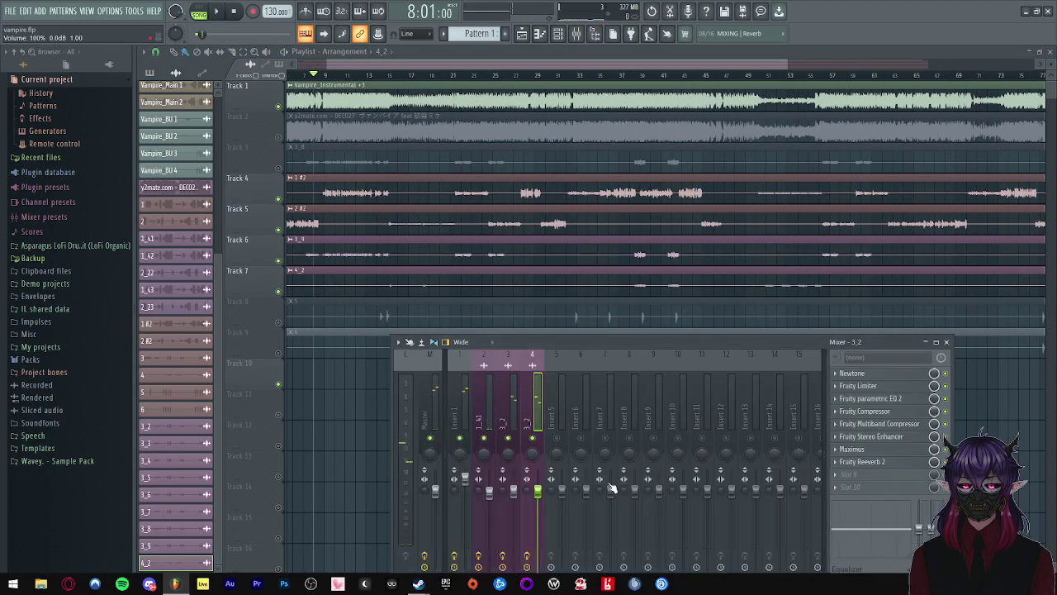
{"action": "left_click_drag", "start_coordinate": [562, 340], "coordinate": [562, 278]}
{"action": "left_click_drag", "start_coordinate": [513, 428], "coordinate": [514, 452]}
{"action": "key", "text": "space"}
{"action": "key", "text": "space"}
{"action": "key", "text": "space"}
{"action": "left_click", "coordinate": [538, 451]}
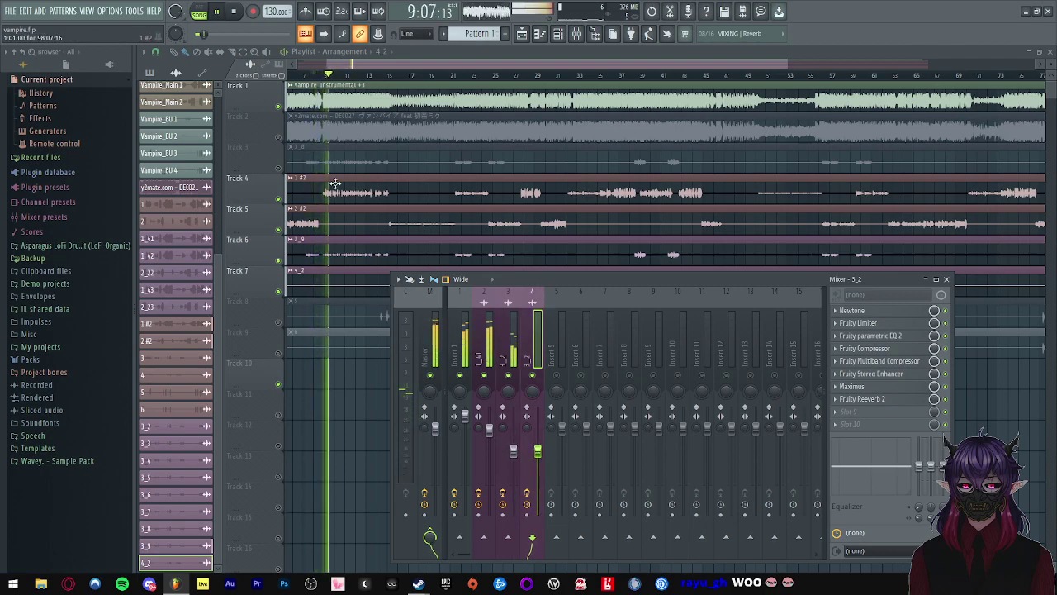
- Raise insert 3's volume fader slightly and play the arrangement from bar 7 to check the balance
{"action": "left_click", "coordinate": [513, 450]}
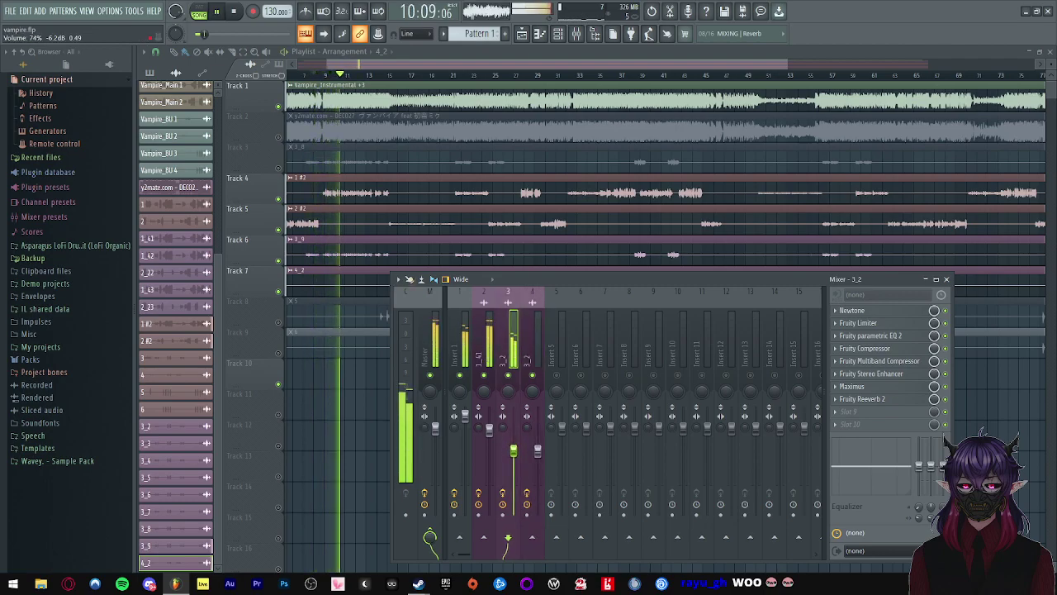
{"action": "left_click", "coordinate": [307, 75]}
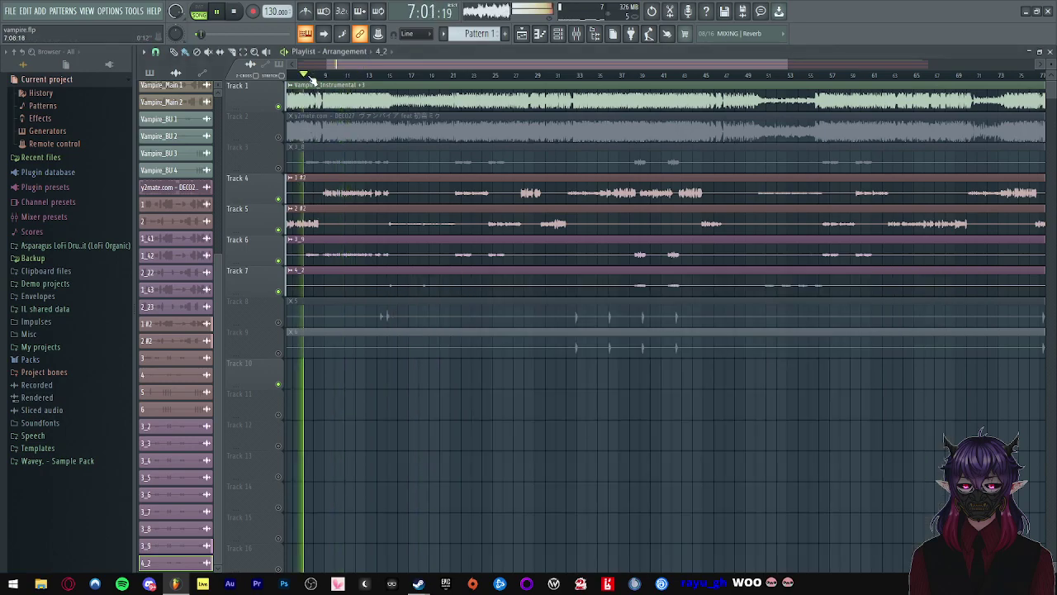
{"action": "scroll", "coordinate": [313, 78], "scroll_direction": "up", "scroll_amount": 4}
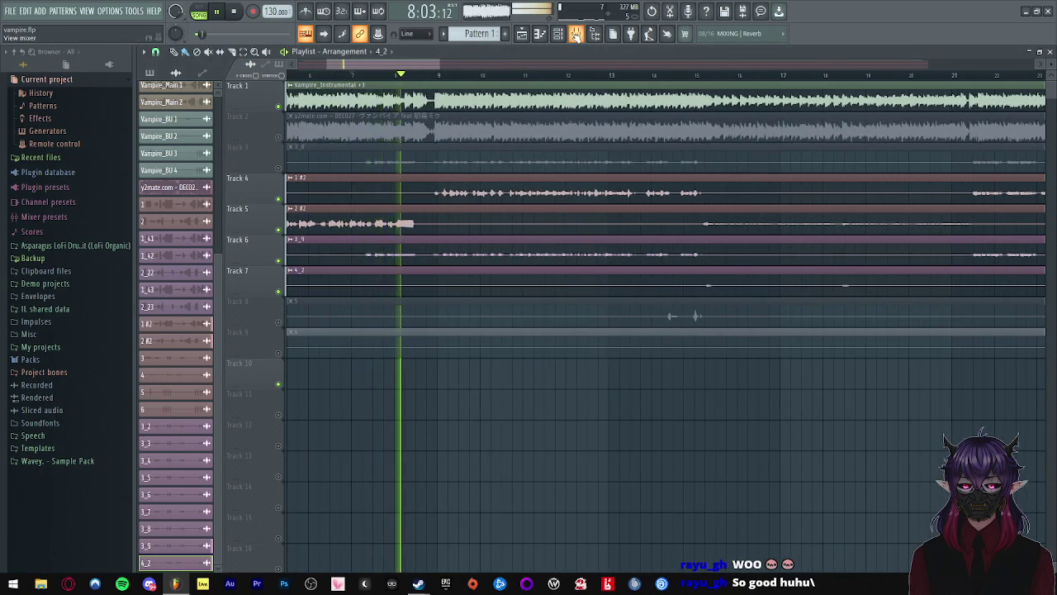
{"action": "left_click", "coordinate": [576, 34]}
{"action": "key", "text": "space"}
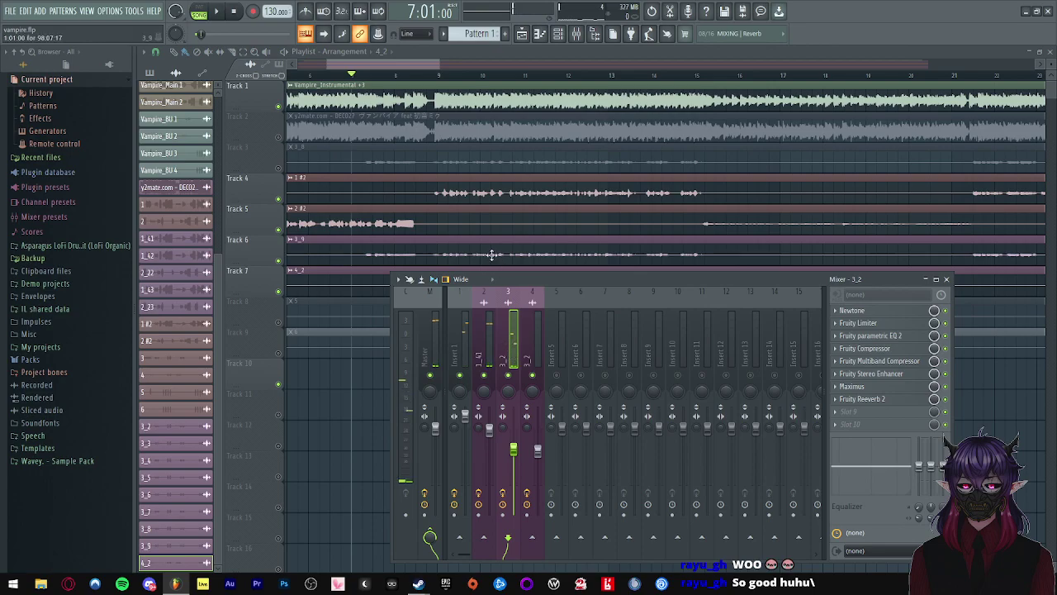
- Insert an empty track above the 3_9 clip on Track 6
{"action": "left_click", "coordinate": [477, 243]}
{"action": "right_click", "coordinate": [246, 241]}
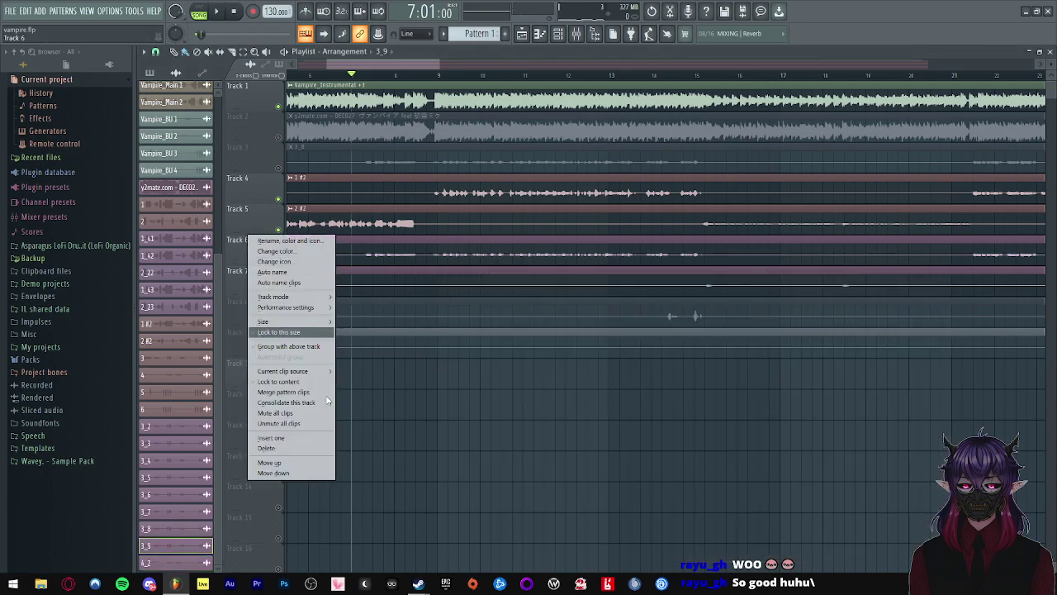
{"action": "left_click", "coordinate": [304, 448]}
{"action": "scroll", "coordinate": [472, 345], "scroll_direction": "down", "scroll_amount": 3}
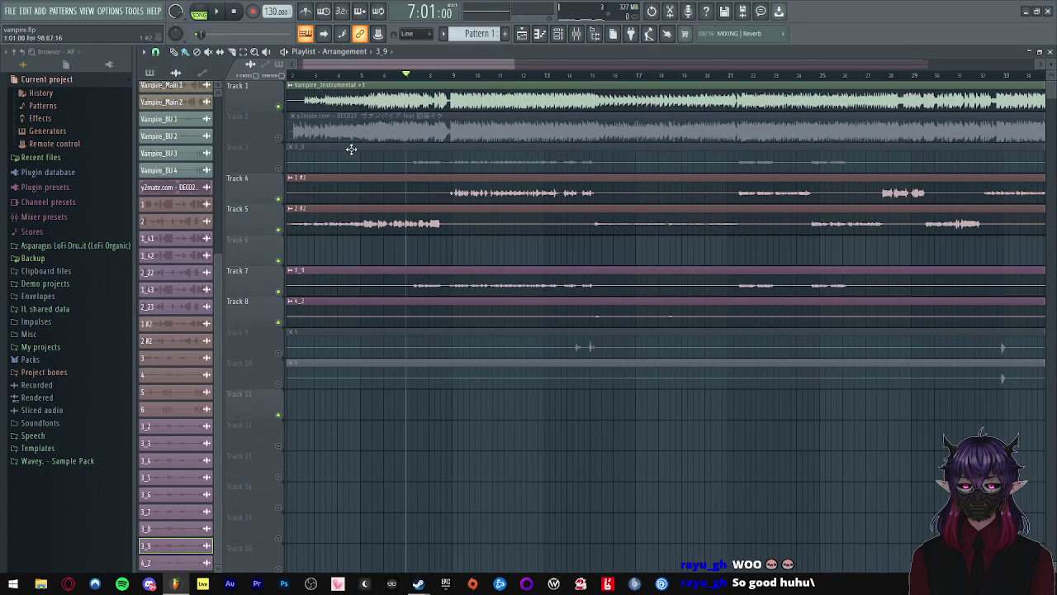
{"action": "scroll", "coordinate": [432, 245], "scroll_direction": "up", "scroll_amount": 2}
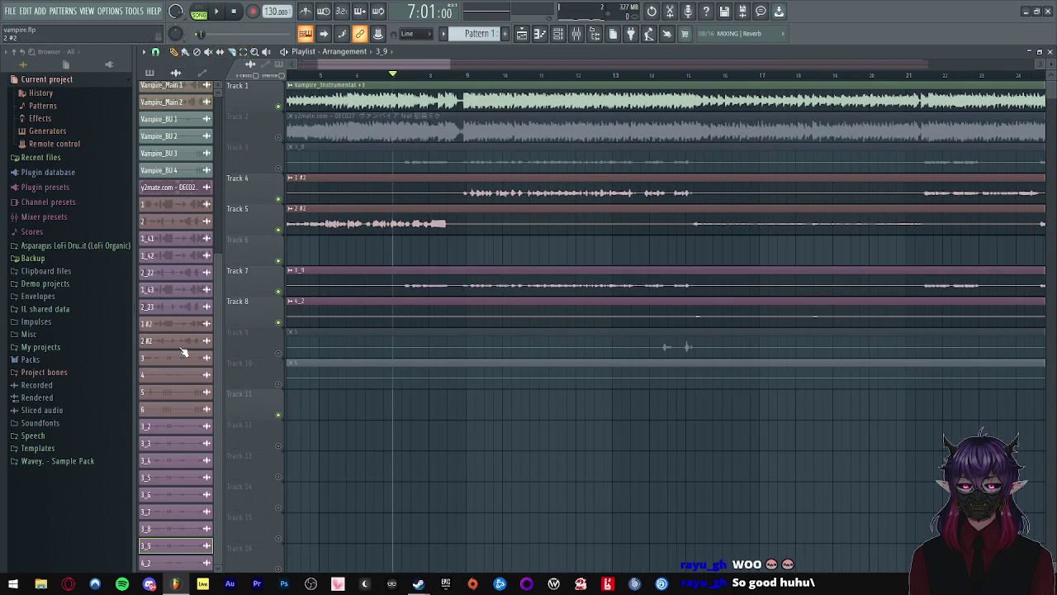
- Clone the 3_9 audio clip
{"action": "right_click", "coordinate": [184, 549]}
{"action": "left_click", "coordinate": [207, 546]}
{"action": "scroll", "coordinate": [449, 308], "scroll_direction": "down", "scroll_amount": 4}
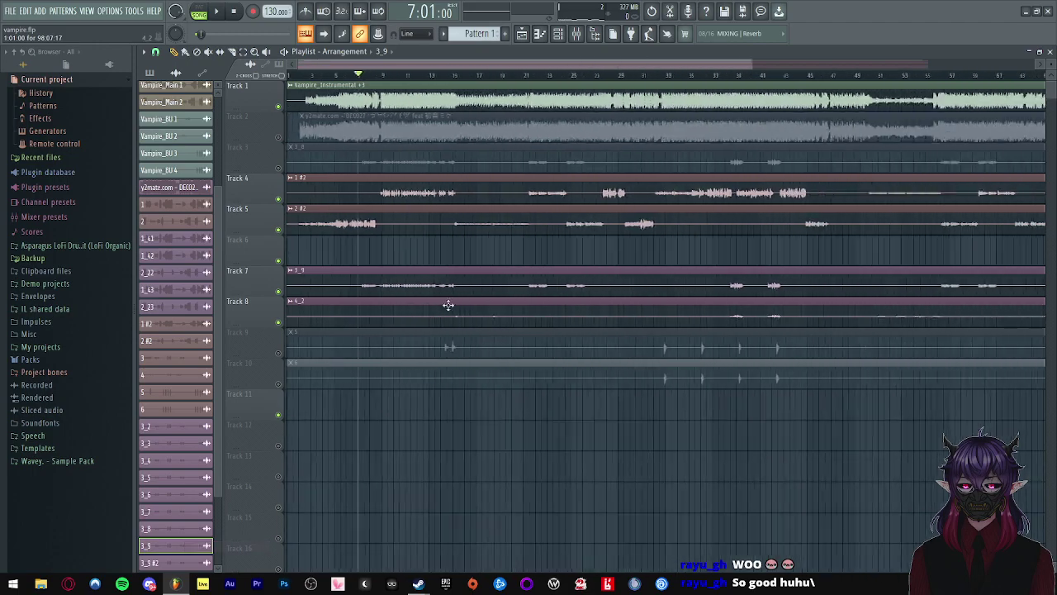
{"action": "left_click", "coordinate": [452, 251]}
{"action": "left_click_drag", "start_coordinate": [452, 251], "coordinate": [315, 251]}
{"action": "scroll", "coordinate": [296, 246], "scroll_direction": "up", "scroll_amount": 1}
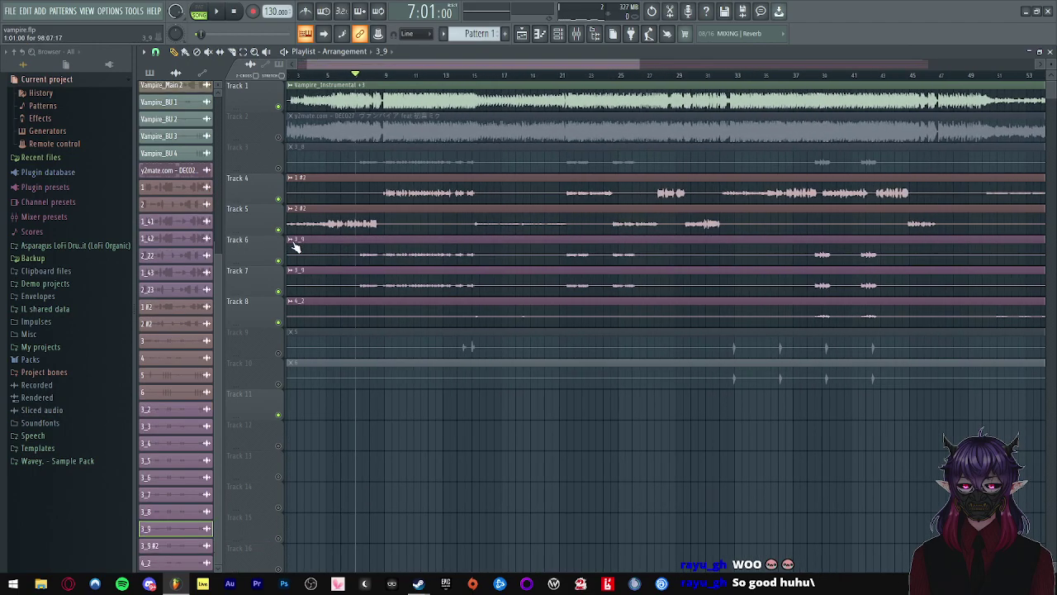
{"action": "scroll", "coordinate": [295, 262], "scroll_direction": "down", "scroll_amount": 2}
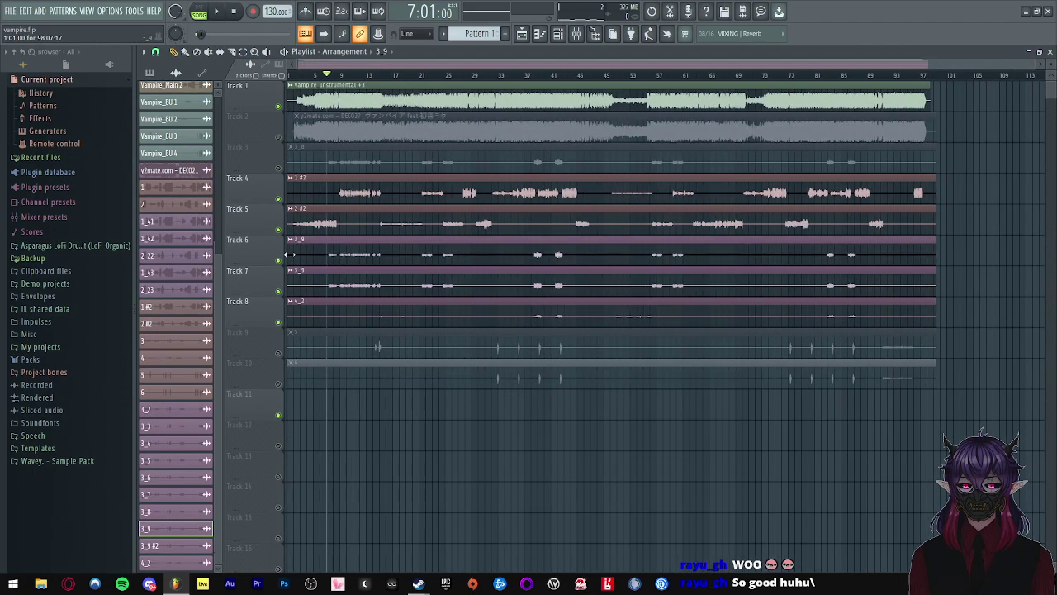
{"action": "right_click", "coordinate": [339, 253]}
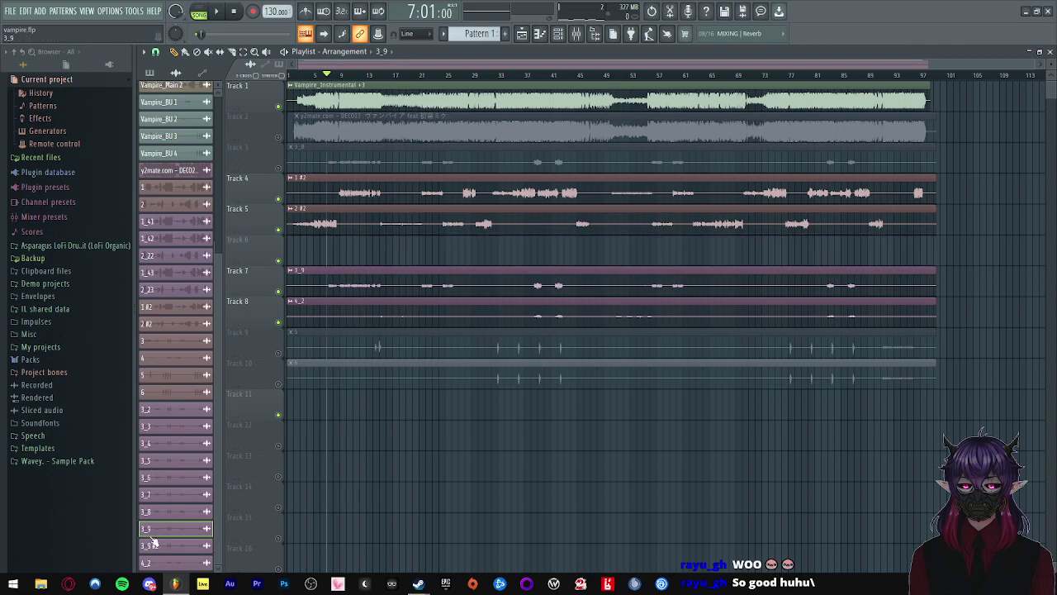
- Place the 3_9 #2 clone on the empty Track 6 and cut it down to the phrase in bars 9 to 13
{"action": "left_click_drag", "start_coordinate": [386, 261], "coordinate": [220, 258]}
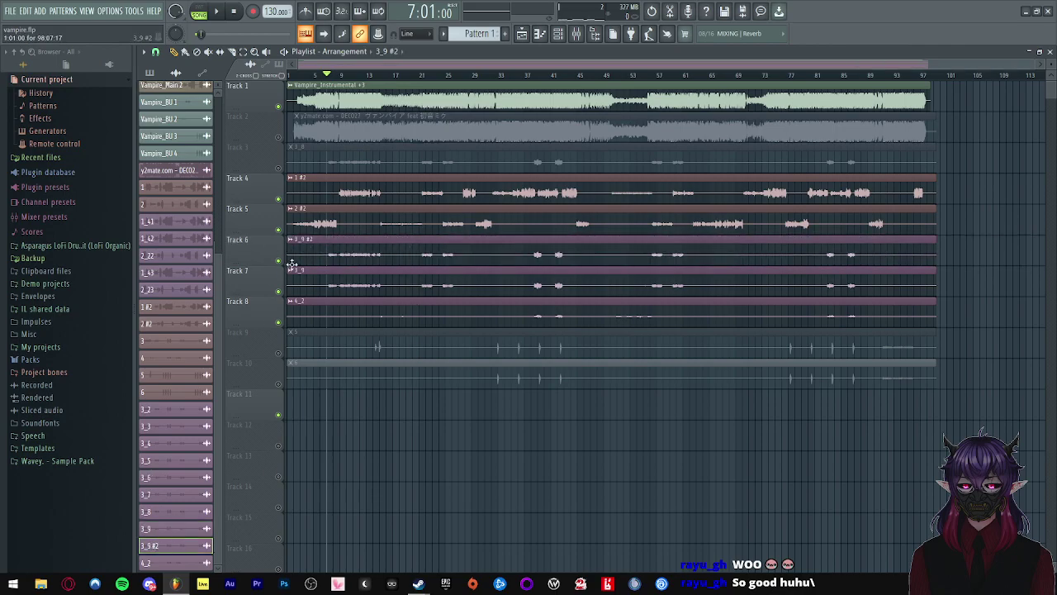
{"action": "scroll", "coordinate": [308, 247], "scroll_direction": "up", "scroll_amount": 4}
{"action": "scroll", "coordinate": [366, 254], "scroll_direction": "up", "scroll_amount": 3}
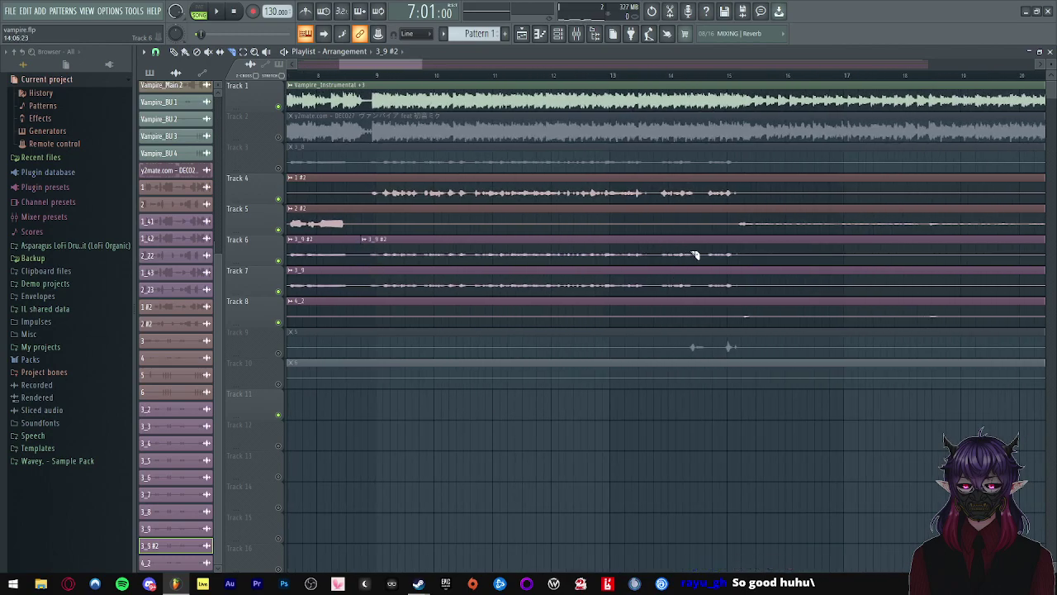
{"action": "scroll", "coordinate": [666, 265], "scroll_direction": "down", "scroll_amount": 5}
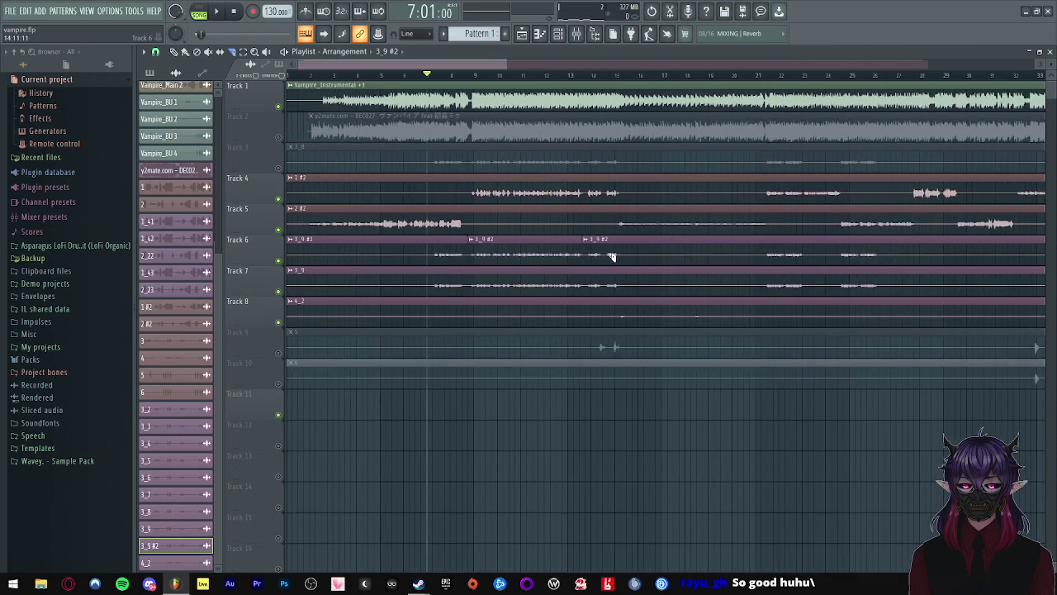
{"action": "right_click", "coordinate": [435, 250]}
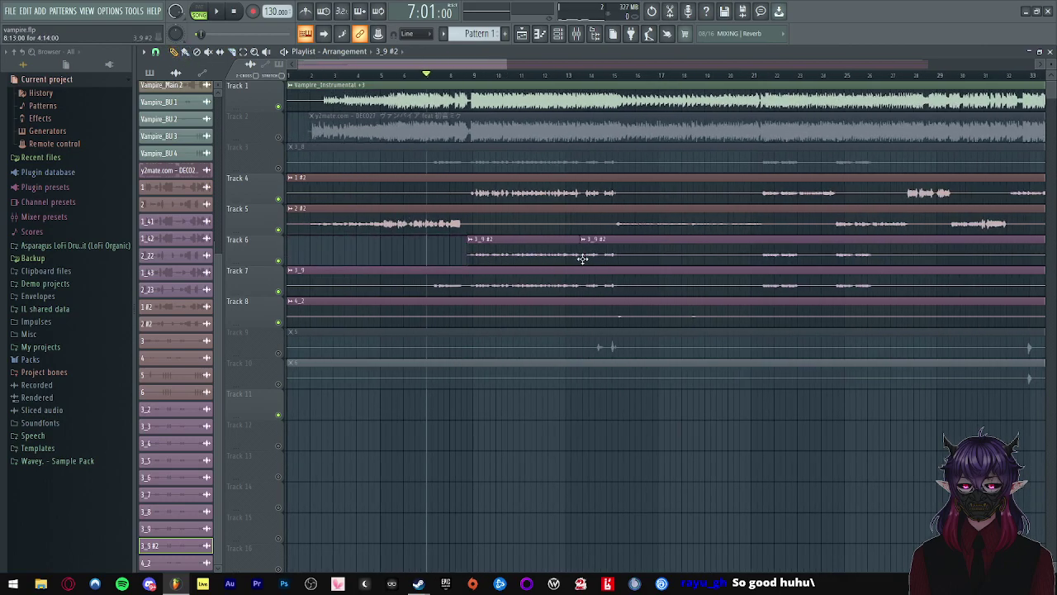
{"action": "right_click", "coordinate": [592, 252]}
- Slice the 3_9 clip on Track 7 around bars 9 to 13 and delete that middle section
{"action": "scroll", "coordinate": [484, 267], "scroll_direction": "up", "scroll_amount": 4}
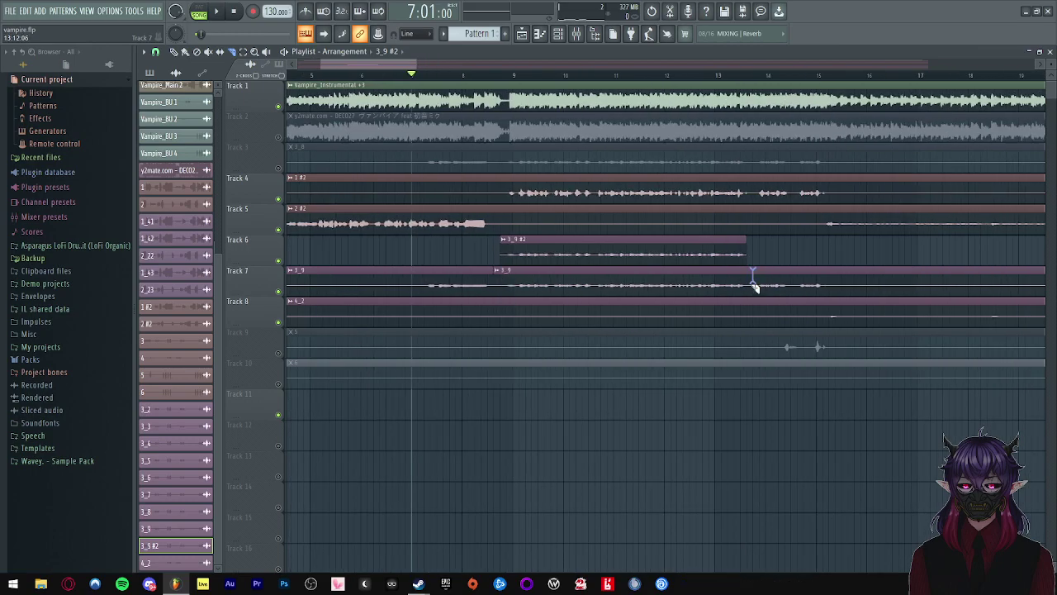
{"action": "key", "text": "space"}
{"action": "right_click", "coordinate": [586, 286]}
{"action": "scroll", "coordinate": [499, 252], "scroll_direction": "down", "scroll_amount": 2}
{"action": "scroll", "coordinate": [499, 252], "scroll_direction": "up", "scroll_amount": 2}
{"action": "key", "text": "space"}
- Route the 3_9 #2 clip to mixer insert 5 and copy insert 3's mixer track state onto insert 5
{"action": "double_click", "coordinate": [571, 257]}
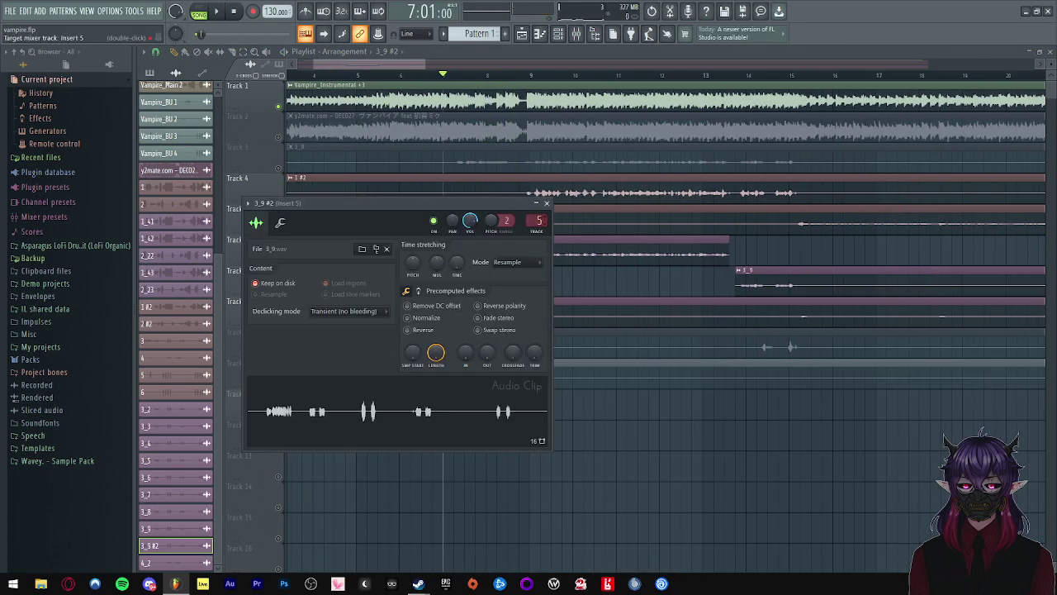
{"action": "left_click", "coordinate": [548, 203]}
{"action": "left_click", "coordinate": [580, 33]}
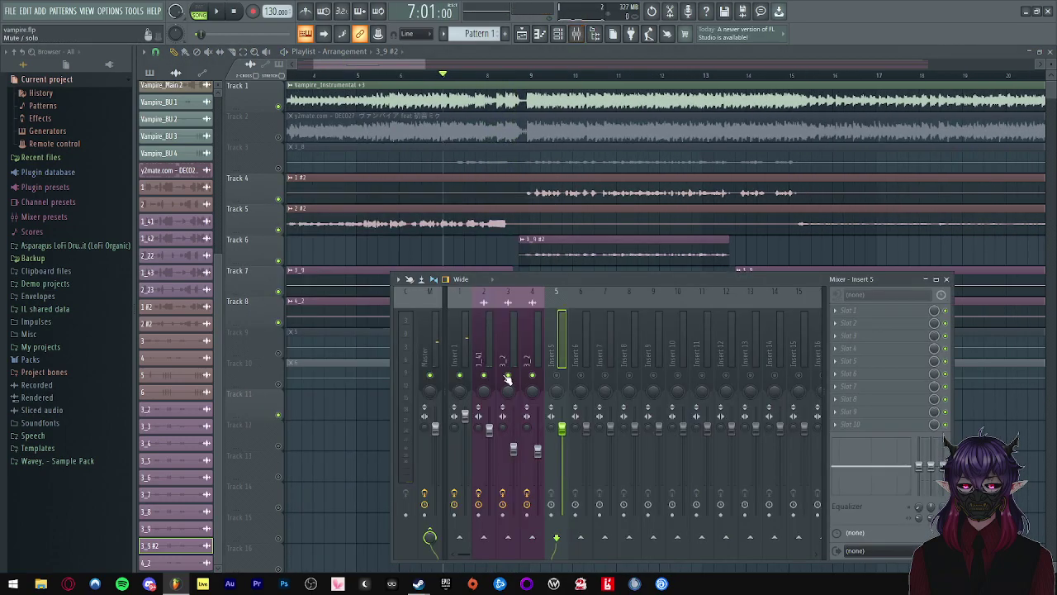
{"action": "right_click", "coordinate": [512, 357]}
{"action": "mouse_move", "coordinate": [561, 314]}
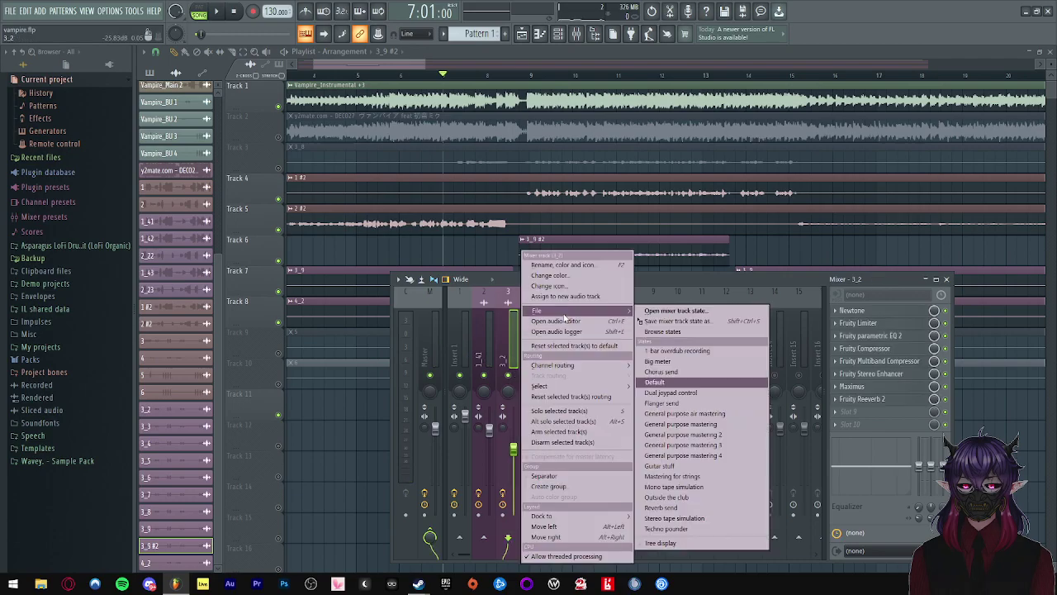
{"action": "left_click_drag", "start_coordinate": [644, 321], "coordinate": [559, 357]}
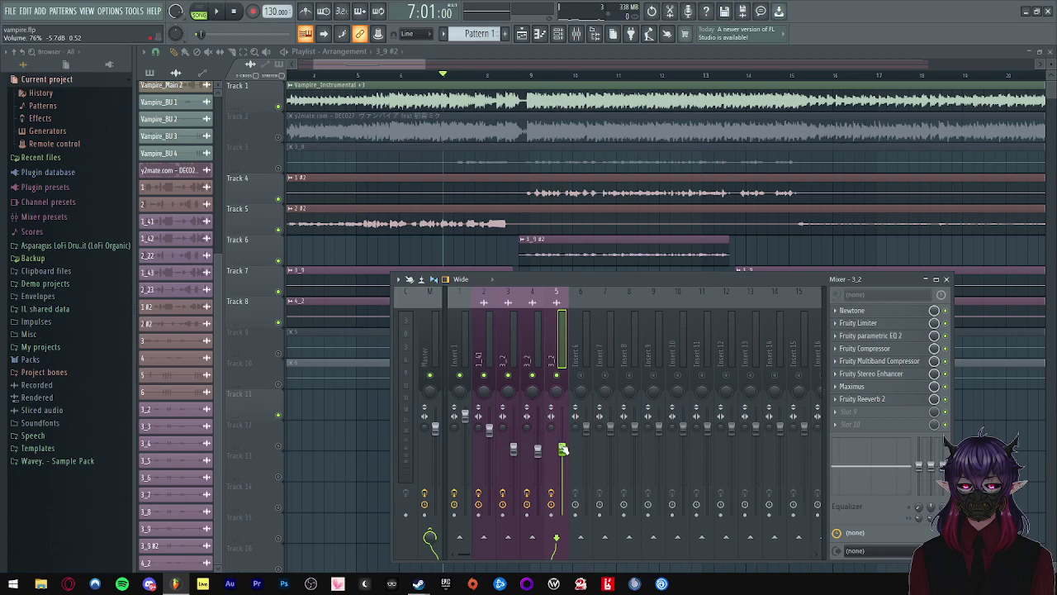
- Play the arrangement from bar 9 to hear the 3_9 #2 clip through insert 5
{"action": "key", "text": "space"}
{"action": "left_click", "coordinate": [531, 74]}
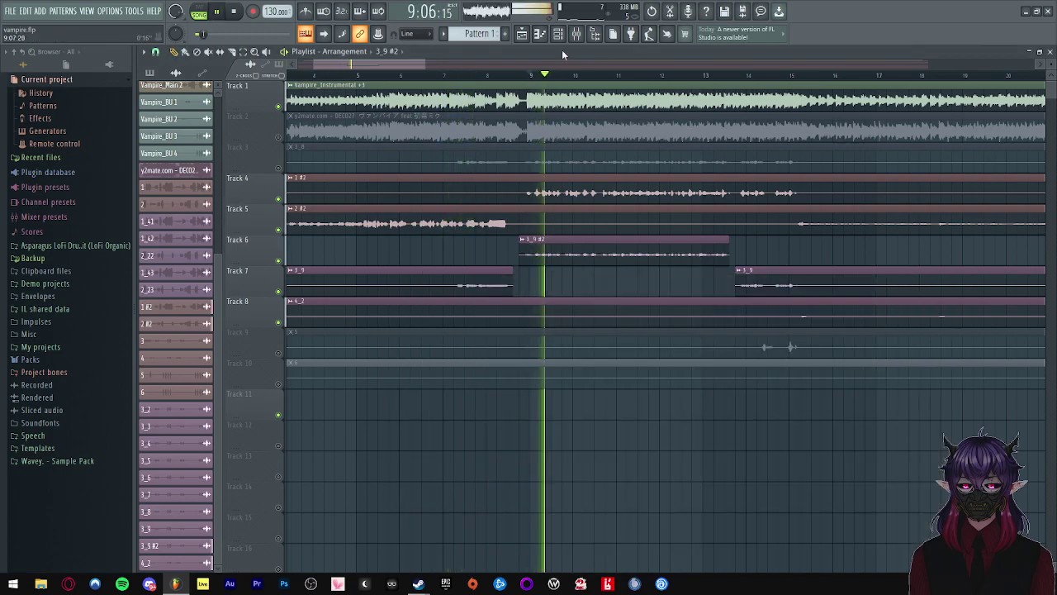
{"action": "key", "text": "space"}
- Mute the instrumental on Track 1 and slightly raise insert 5's volume fader during playback from bar 9
{"action": "left_click", "coordinate": [278, 105]}
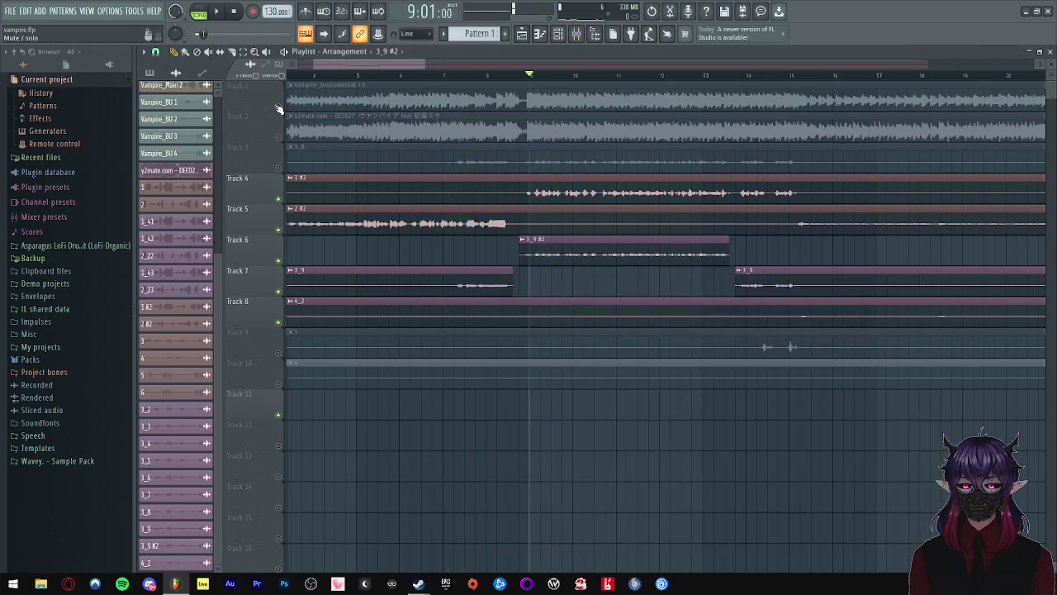
{"action": "left_click", "coordinate": [577, 34]}
{"action": "key", "text": "space"}
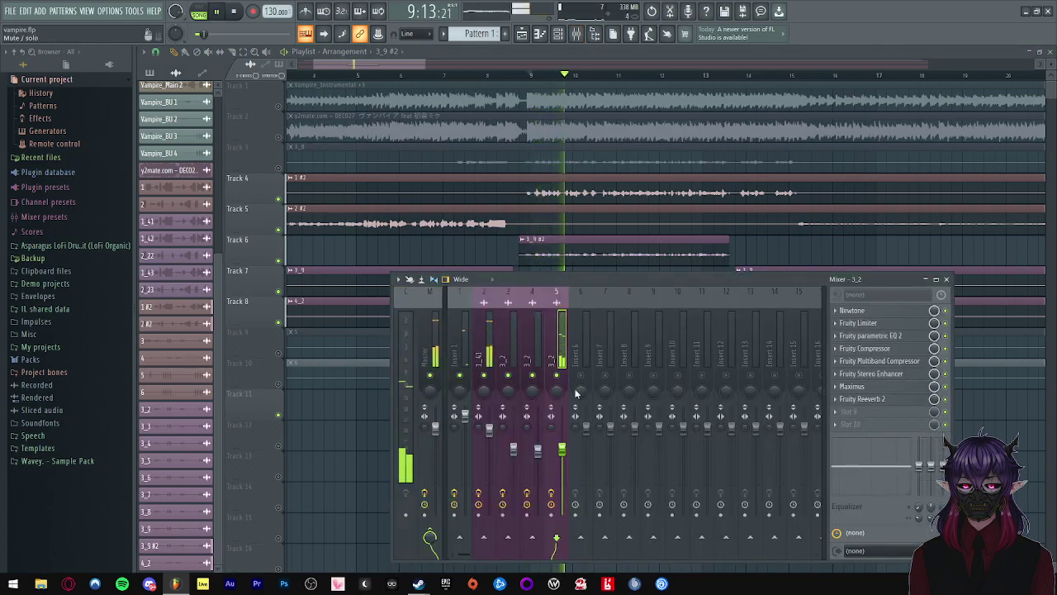
{"action": "key", "text": "space"}
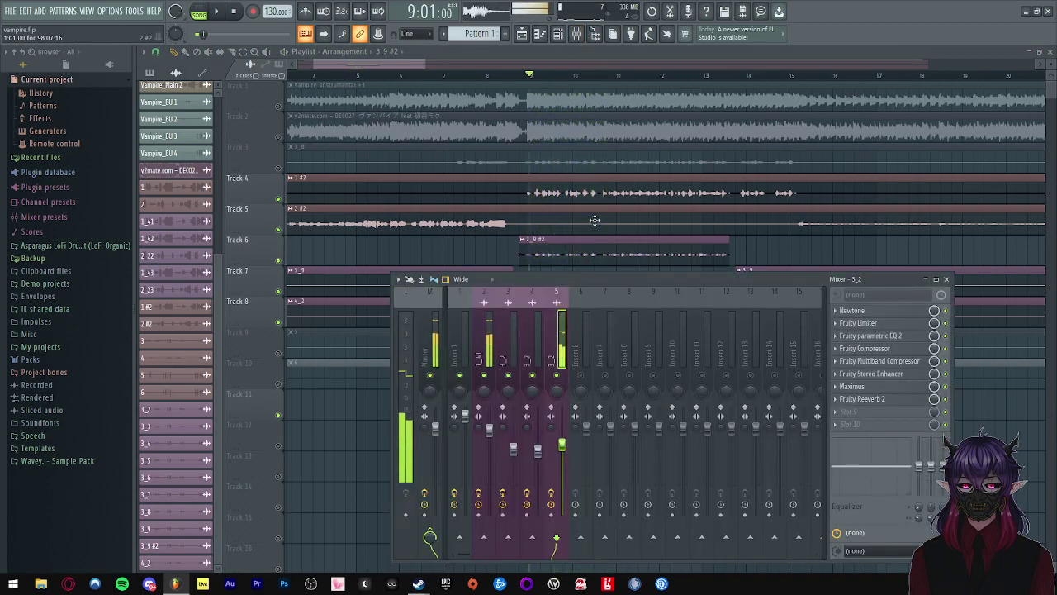
- Insert an empty track above the 3_9 #2 clip and clone the 1 #2 audio clip
{"action": "left_click", "coordinate": [548, 253]}
{"action": "right_click", "coordinate": [281, 256]}
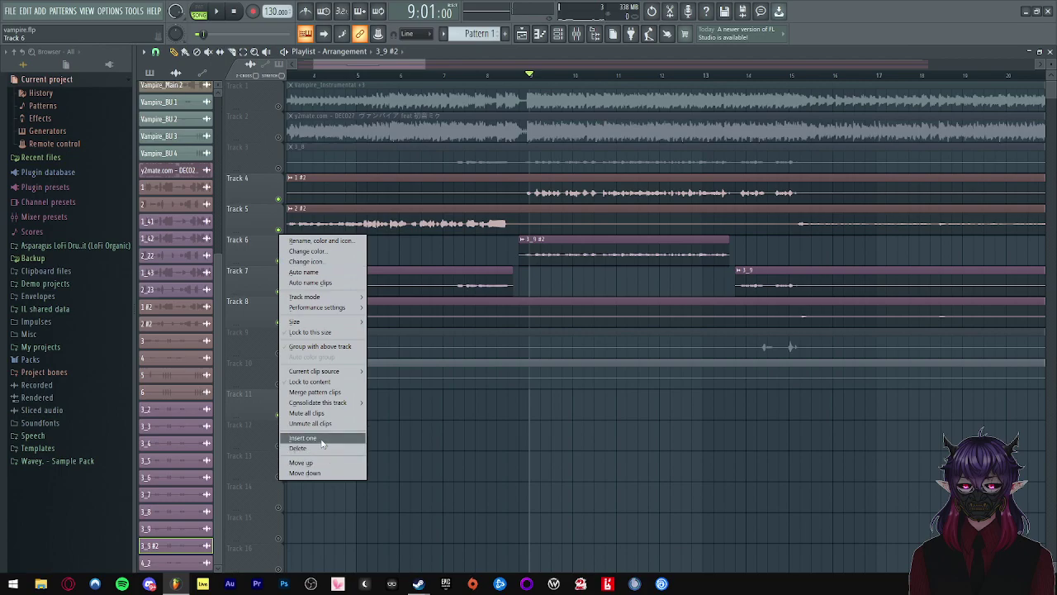
{"action": "left_click", "coordinate": [321, 439]}
{"action": "scroll", "coordinate": [175, 289], "scroll_direction": "up", "scroll_amount": 1}
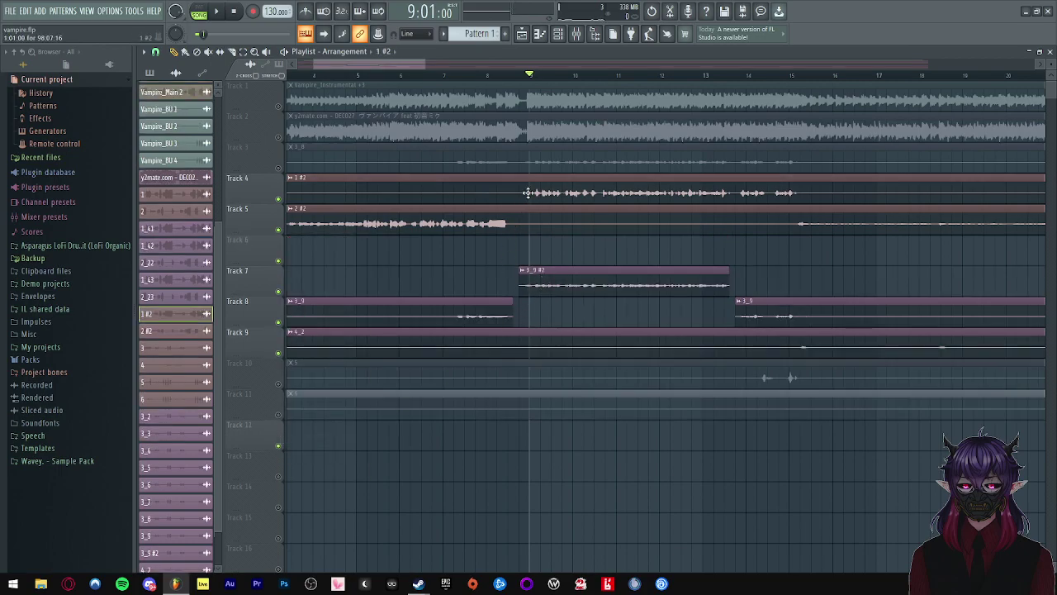
{"action": "right_click", "coordinate": [188, 321]}
{"action": "left_click", "coordinate": [201, 426]}
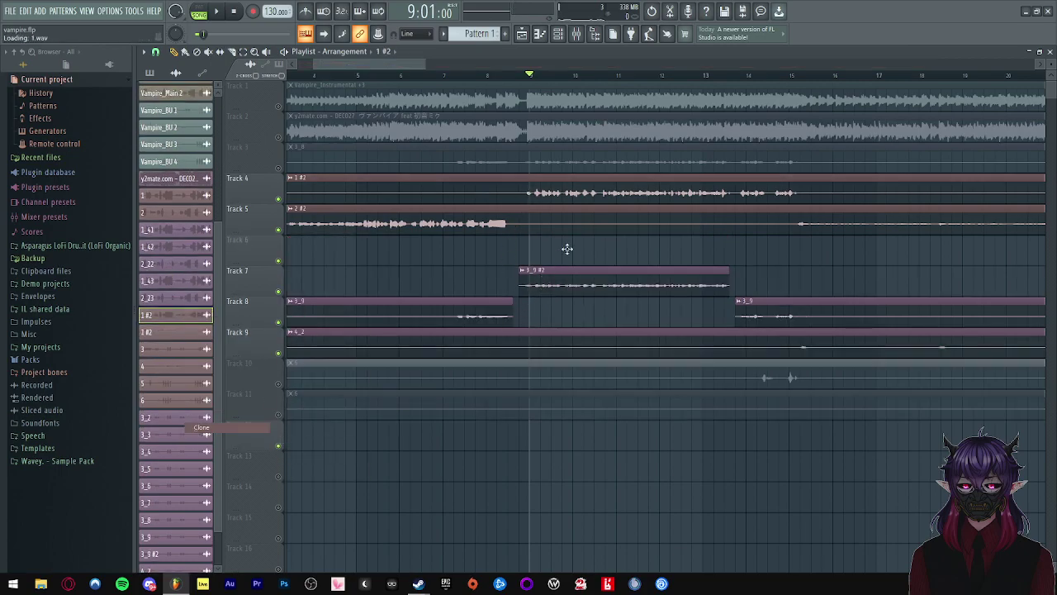
{"action": "scroll", "coordinate": [567, 242], "scroll_direction": "down", "scroll_amount": 4}
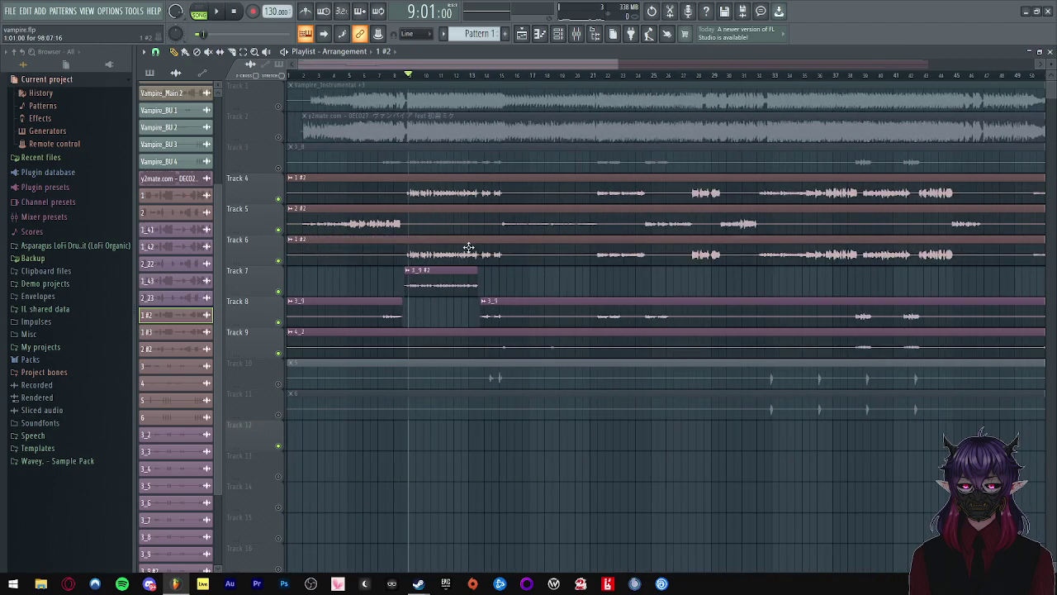
{"action": "scroll", "coordinate": [479, 250], "scroll_direction": "up", "scroll_amount": 2}
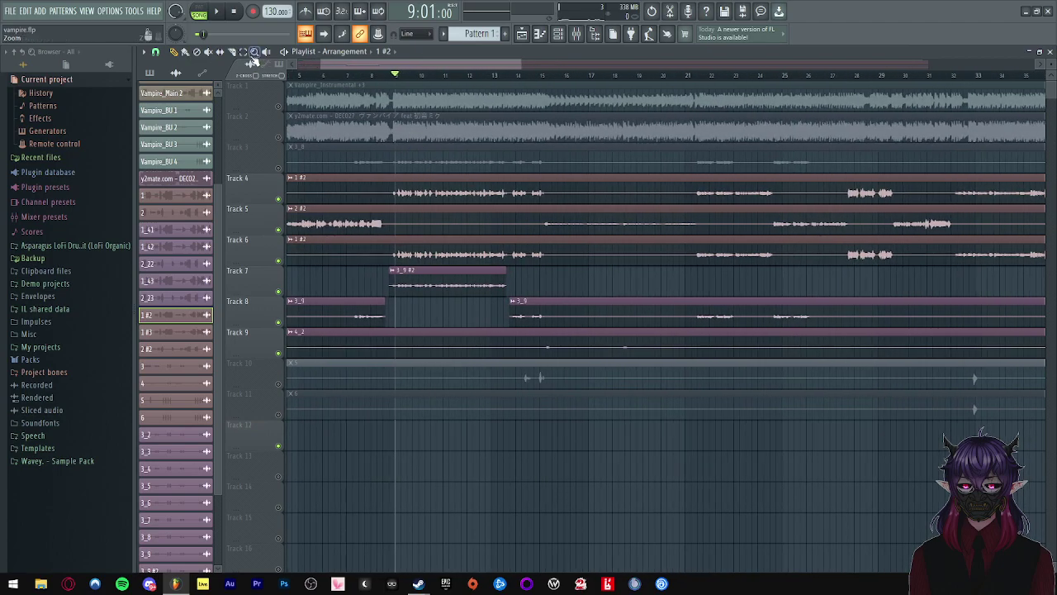
{"action": "scroll", "coordinate": [502, 250], "scroll_direction": "up", "scroll_amount": 2}
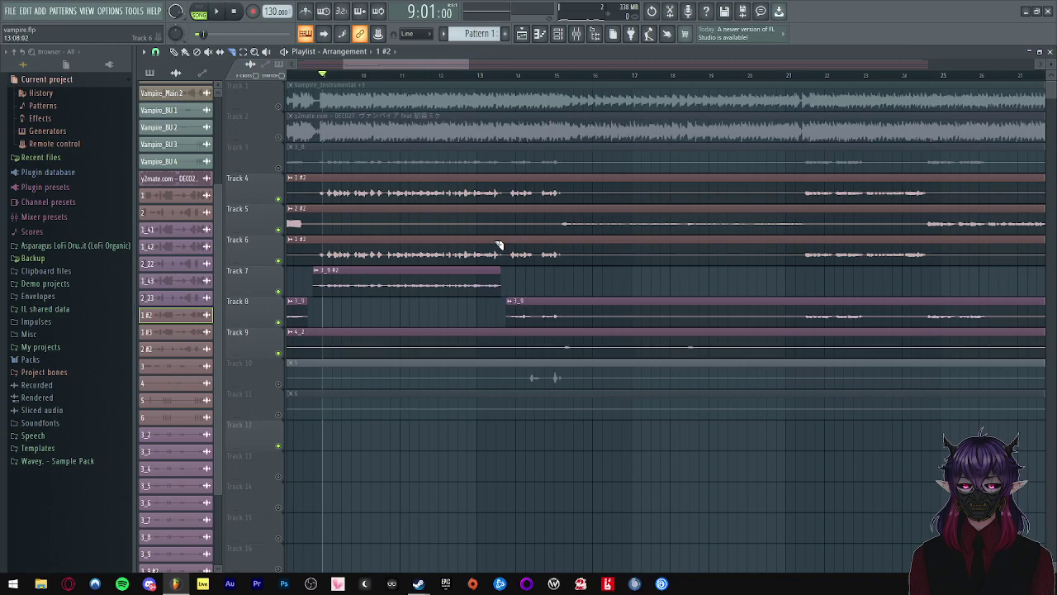
{"action": "right_click", "coordinate": [420, 253]}
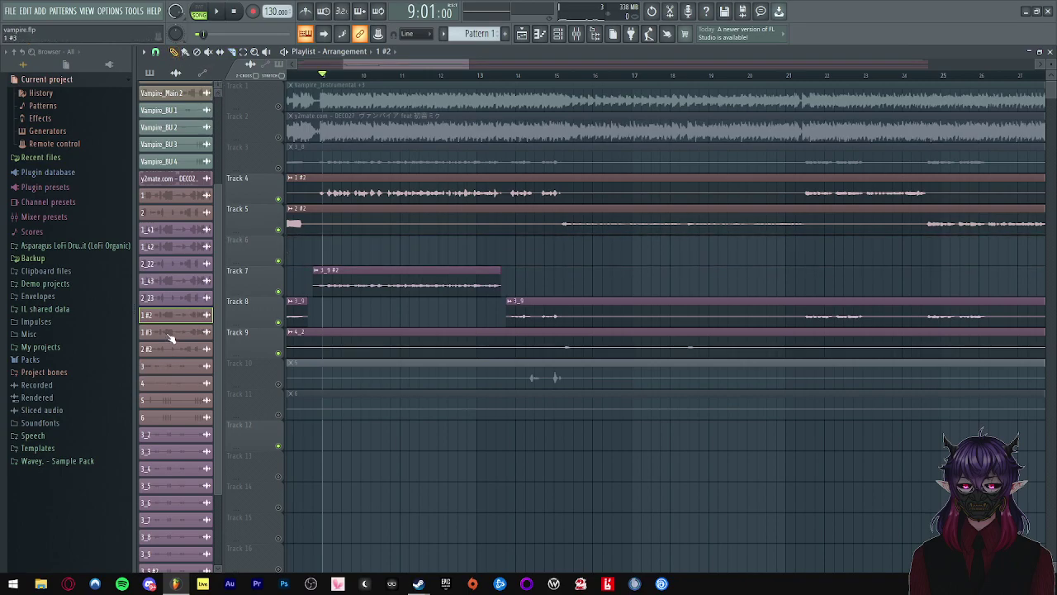
- Place the 1 #3 clone on the empty Track 6 and cut off everything after the phrase ending in bar 13
{"action": "left_click", "coordinate": [426, 247]}
{"action": "scroll", "coordinate": [427, 248], "scroll_direction": "down", "scroll_amount": 2}
{"action": "left_click_drag", "start_coordinate": [501, 258], "coordinate": [166, 240]}
{"action": "scroll", "coordinate": [175, 206], "scroll_direction": "down", "scroll_amount": 1}
{"action": "scroll", "coordinate": [541, 215], "scroll_direction": "up", "scroll_amount": 2}
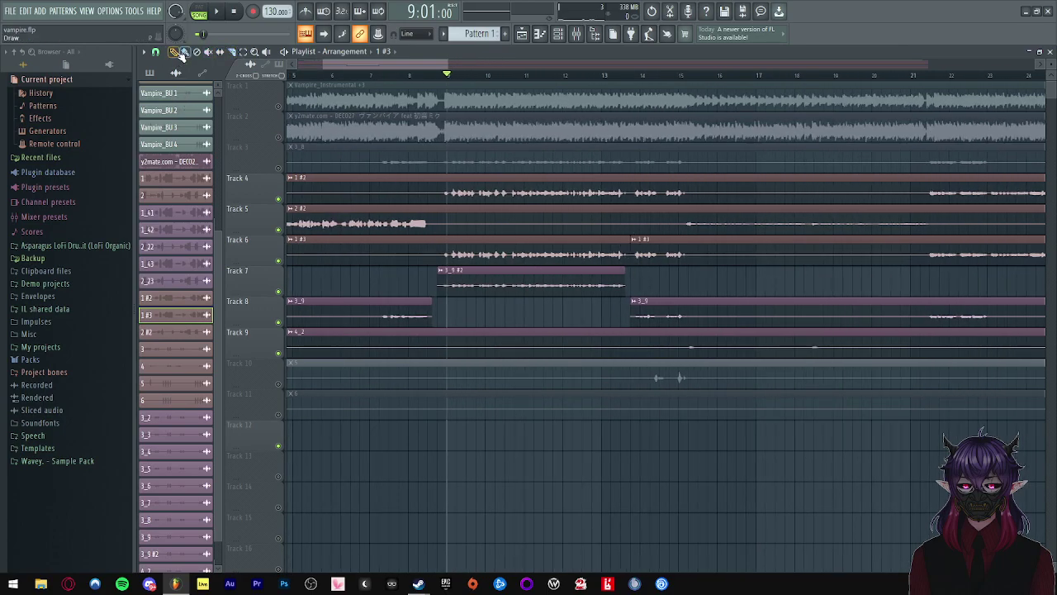
- Set the 1 #3 clip's time-stretching mode to Auto and route the clip to mixer insert 6
{"action": "double_click", "coordinate": [522, 246]}
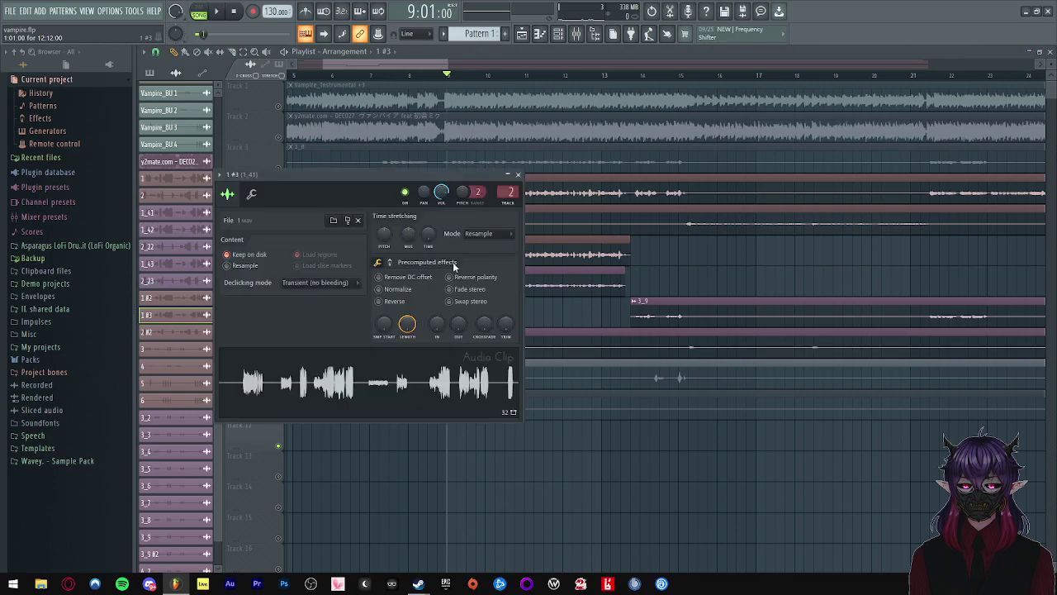
{"action": "left_click_drag", "start_coordinate": [403, 181], "coordinate": [461, 276]}
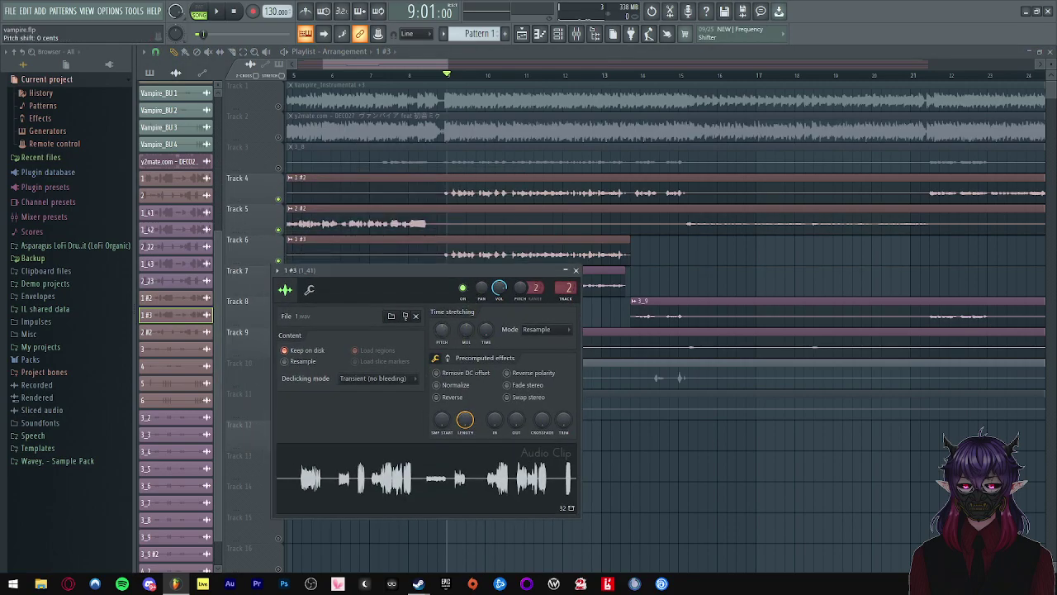
{"action": "left_click", "coordinate": [576, 271]}
{"action": "key", "text": "space"}
{"action": "key", "text": "space"}
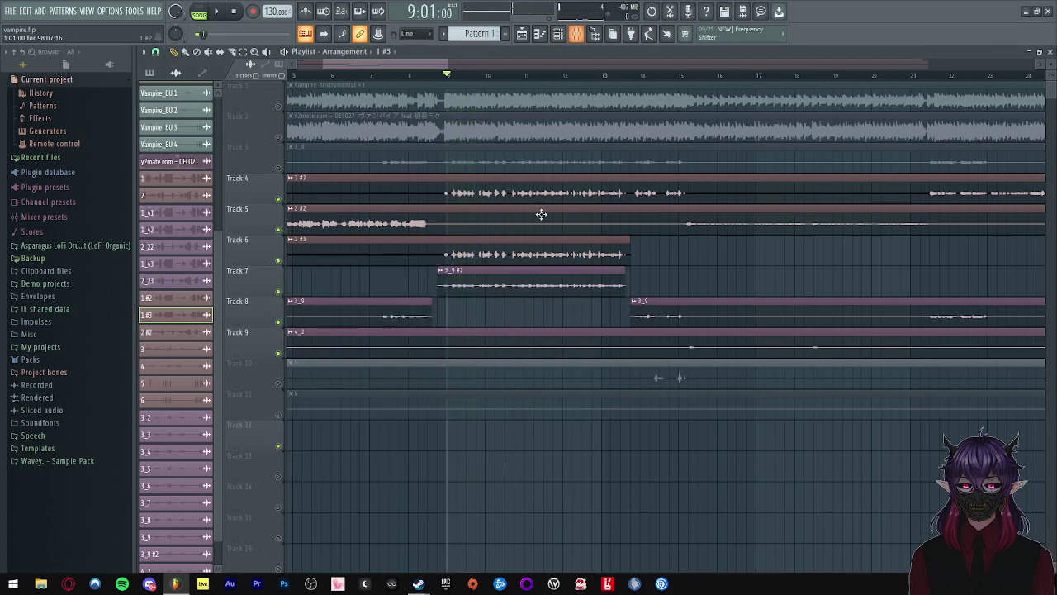
{"action": "double_click", "coordinate": [526, 251]}
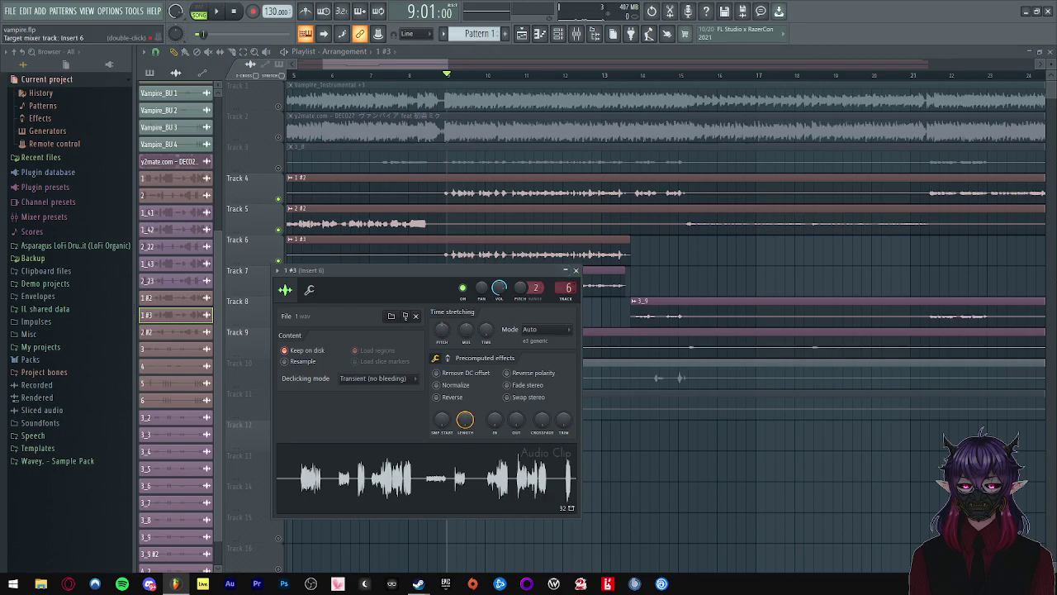
- Copy mixer track 5's effect chain and settings onto Insert 6, and play back the song to hear it
{"action": "left_click", "coordinate": [581, 271]}
{"action": "key", "text": "space"}
{"action": "key", "text": "F9"}
{"action": "key", "text": "space"}
{"action": "right_click", "coordinate": [566, 354]}
{"action": "mouse_move", "coordinate": [593, 311]}
{"action": "left_click_drag", "start_coordinate": [701, 321], "coordinate": [587, 356]}
{"action": "key", "text": "space"}
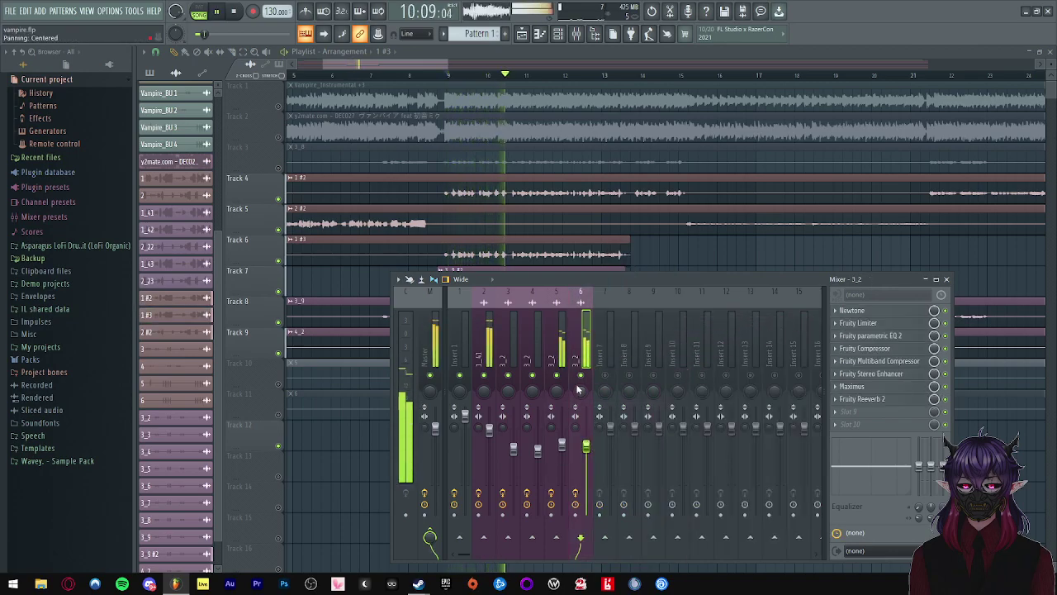
{"action": "key", "text": "space"}
- Look at the 1 #3 clip's channel settings and audition the layered vocals around bar 9 with the mixer levels in view
{"action": "double_click", "coordinate": [537, 255]}
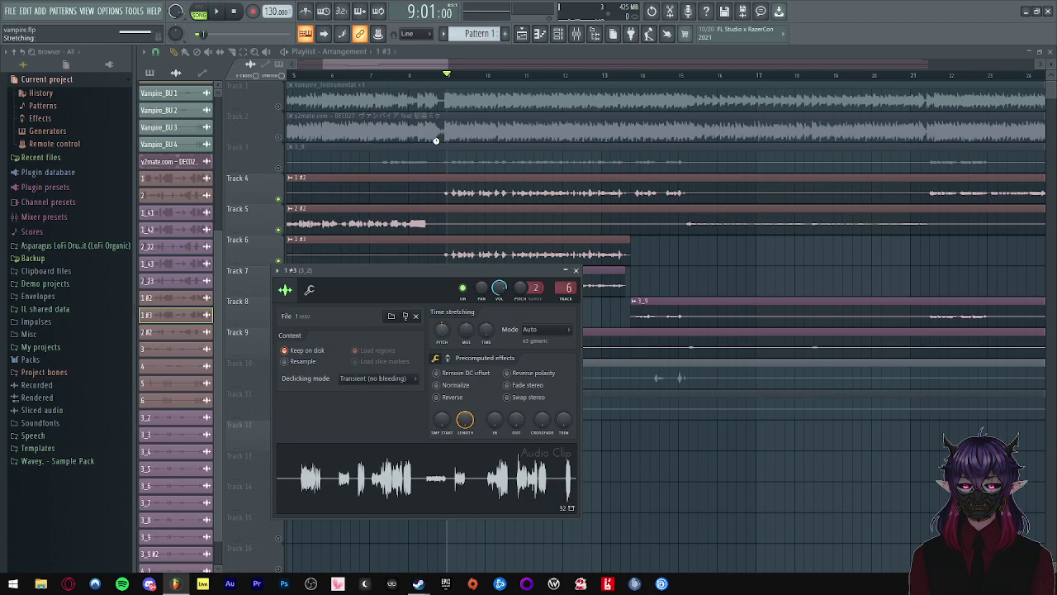
{"action": "key", "text": "space"}
{"action": "key", "text": "F9"}
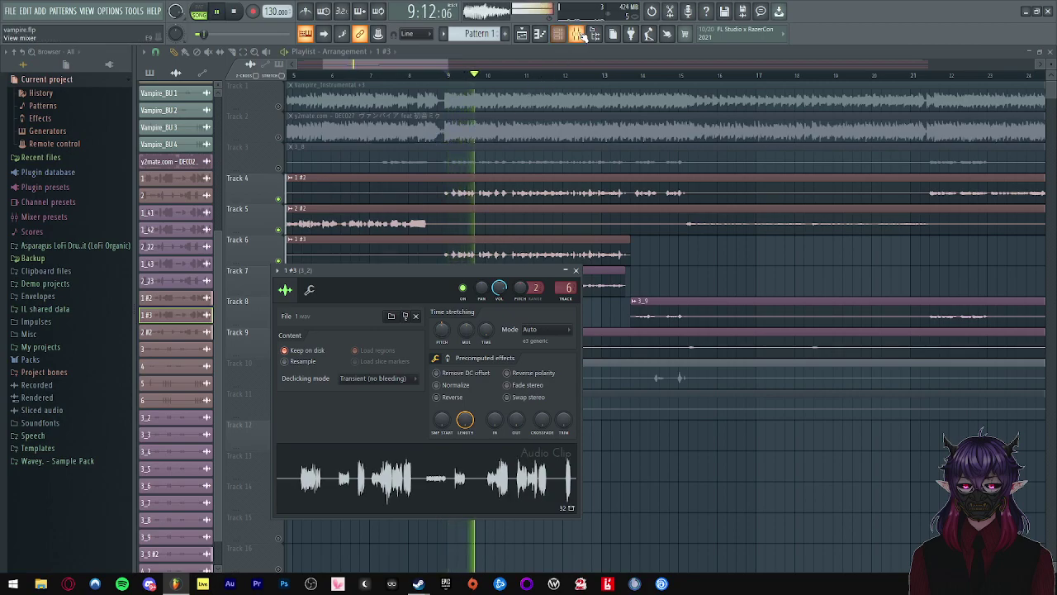
{"action": "key", "text": "space"}
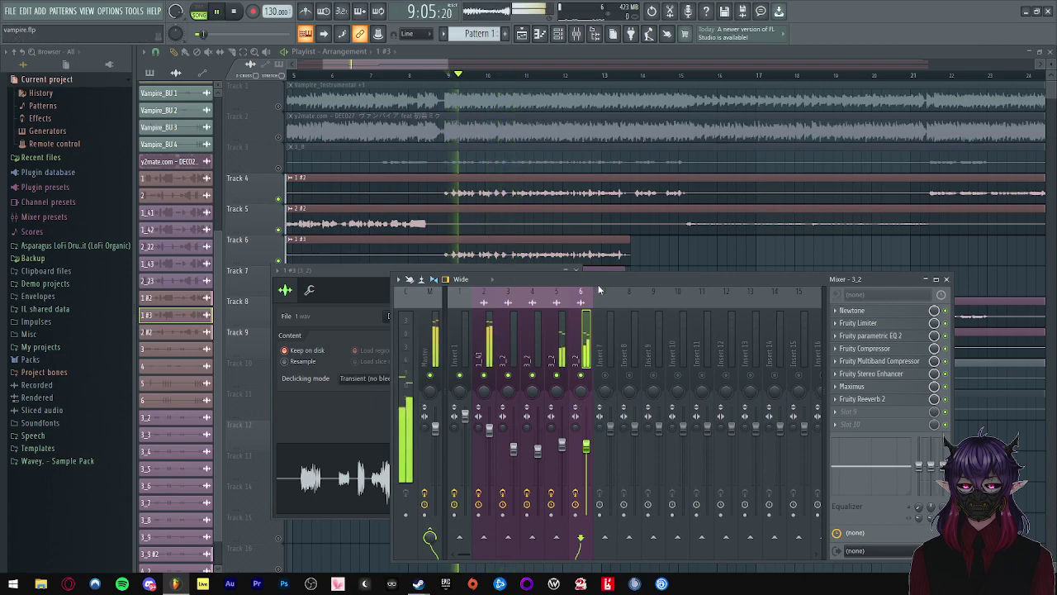
{"action": "key", "text": "space"}
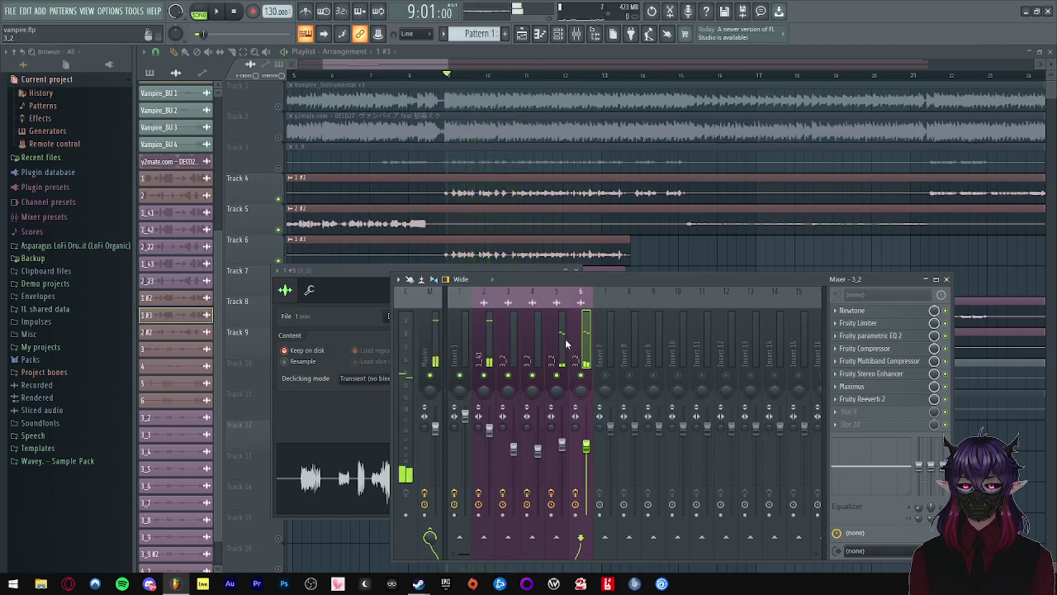
{"action": "key", "text": "space"}
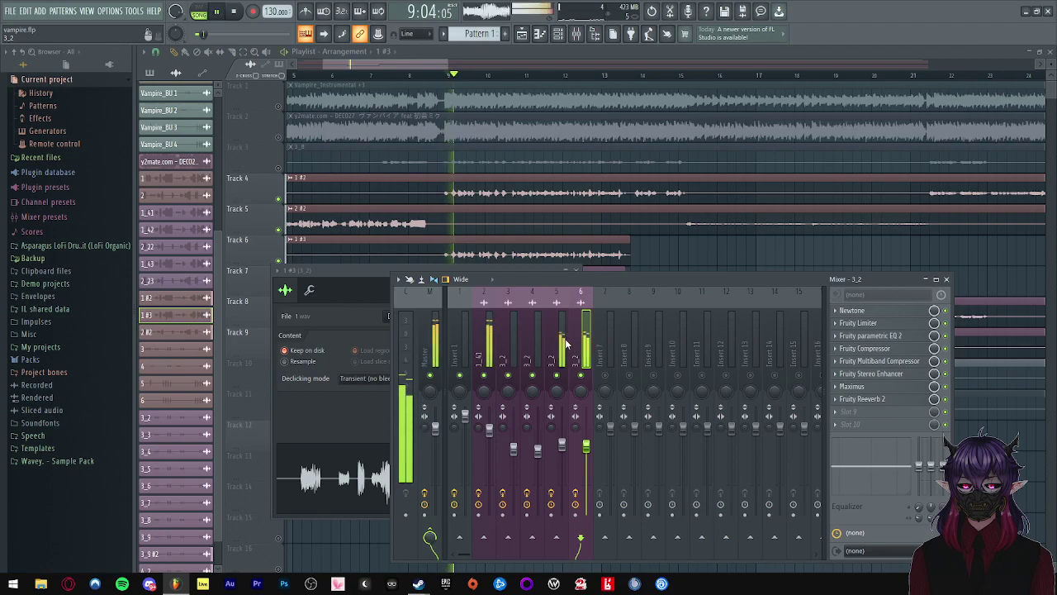
{"action": "key", "text": "space"}
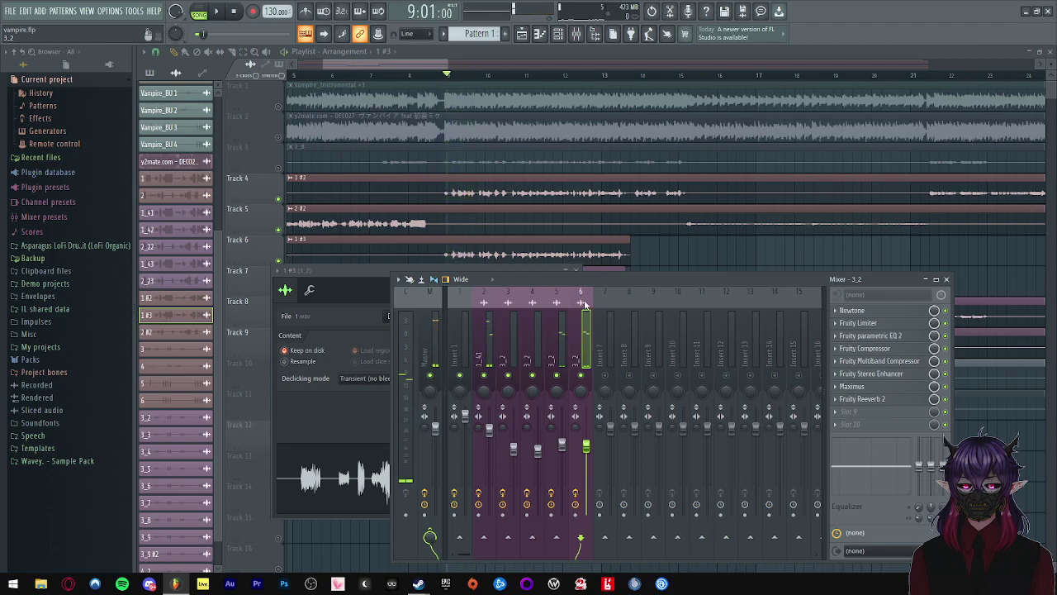
{"action": "left_click", "coordinate": [380, 64]}
{"action": "scroll", "coordinate": [432, 199], "scroll_direction": "up", "scroll_amount": 2}
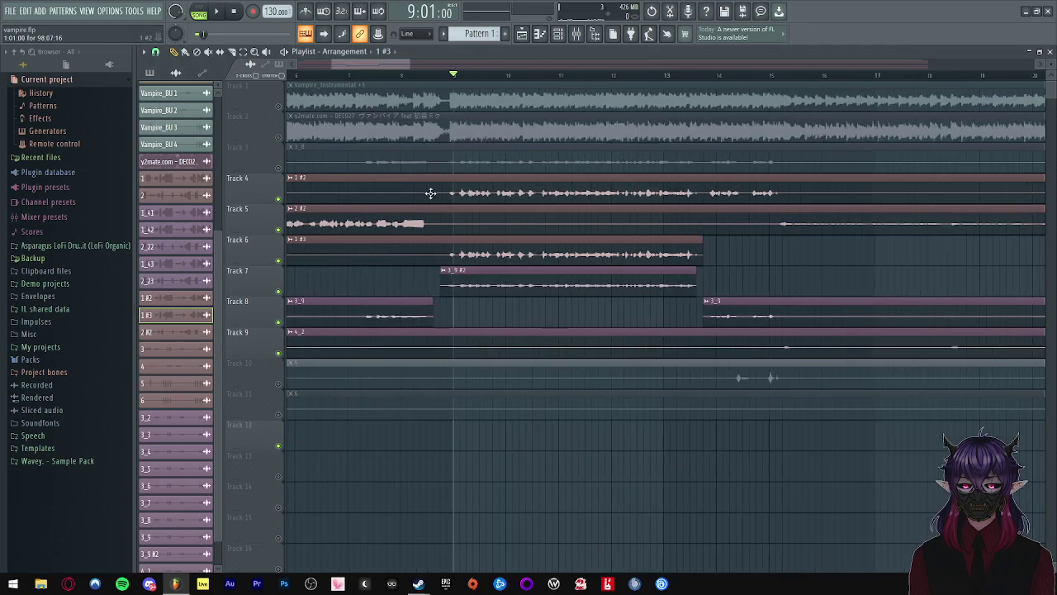
{"action": "key", "text": "space"}
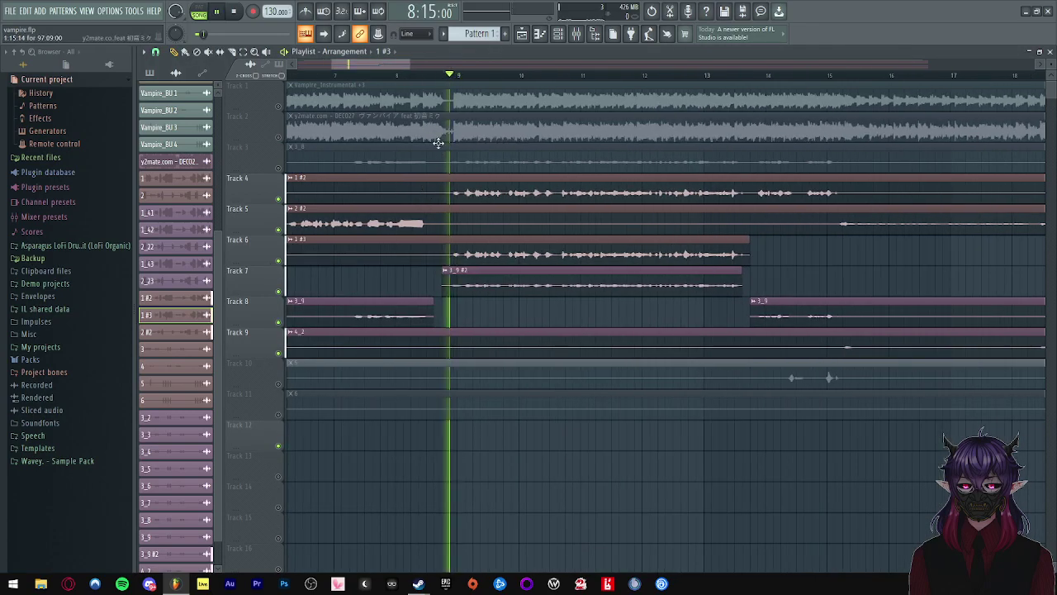
{"action": "key", "text": "F9"}
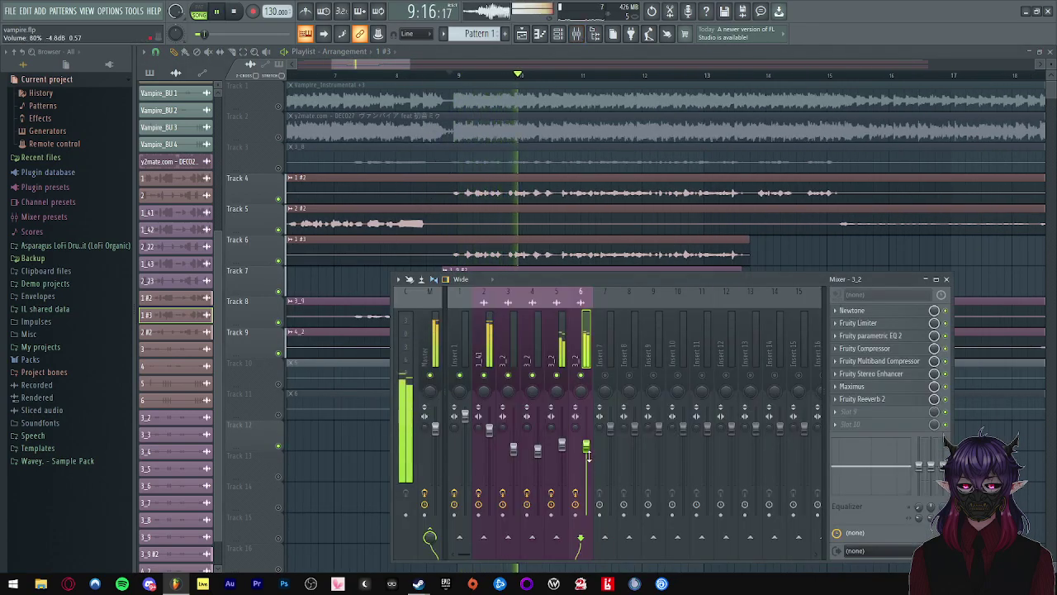
{"action": "scroll", "coordinate": [458, 194], "scroll_direction": "down", "scroll_amount": 2}
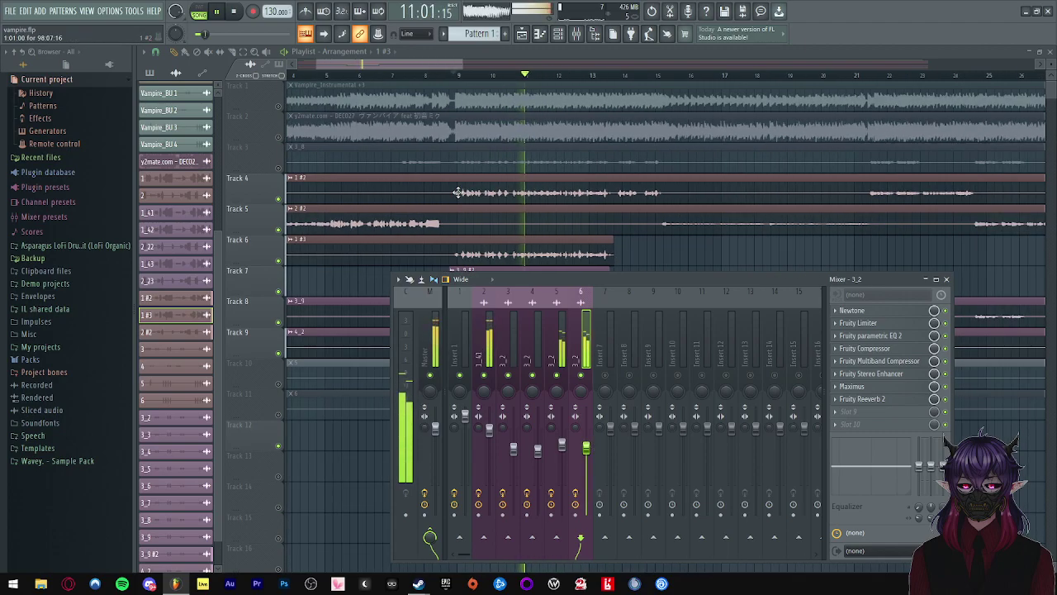
- Move the mixer clear of the clips and trim the start of the 1 #3 clip on Track 6 to 8:09:00
{"action": "left_click_drag", "start_coordinate": [567, 274], "coordinate": [567, 314]}
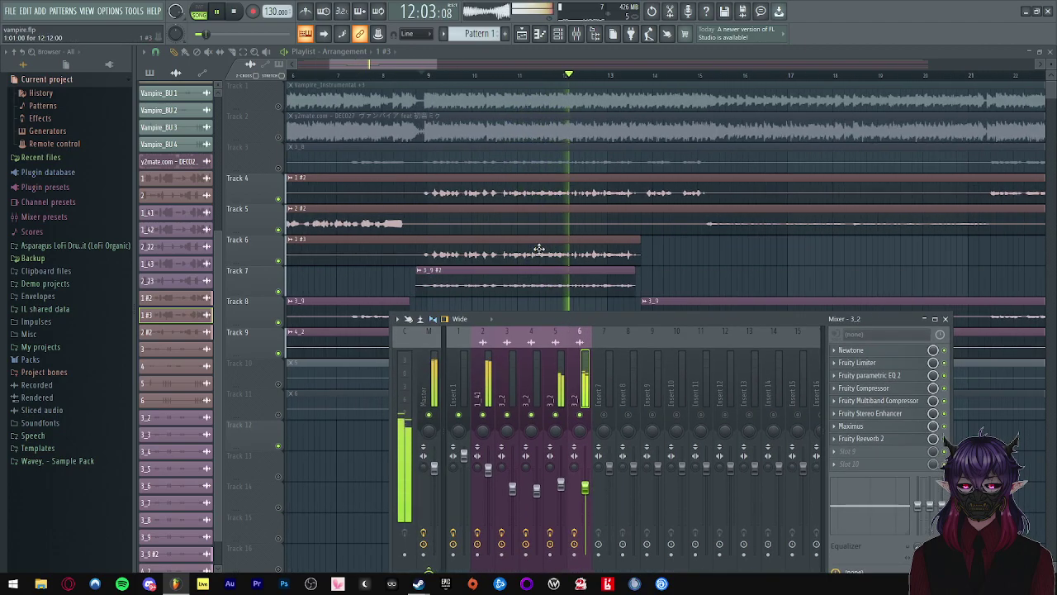
{"action": "scroll", "coordinate": [538, 245], "scroll_direction": "down", "scroll_amount": 3}
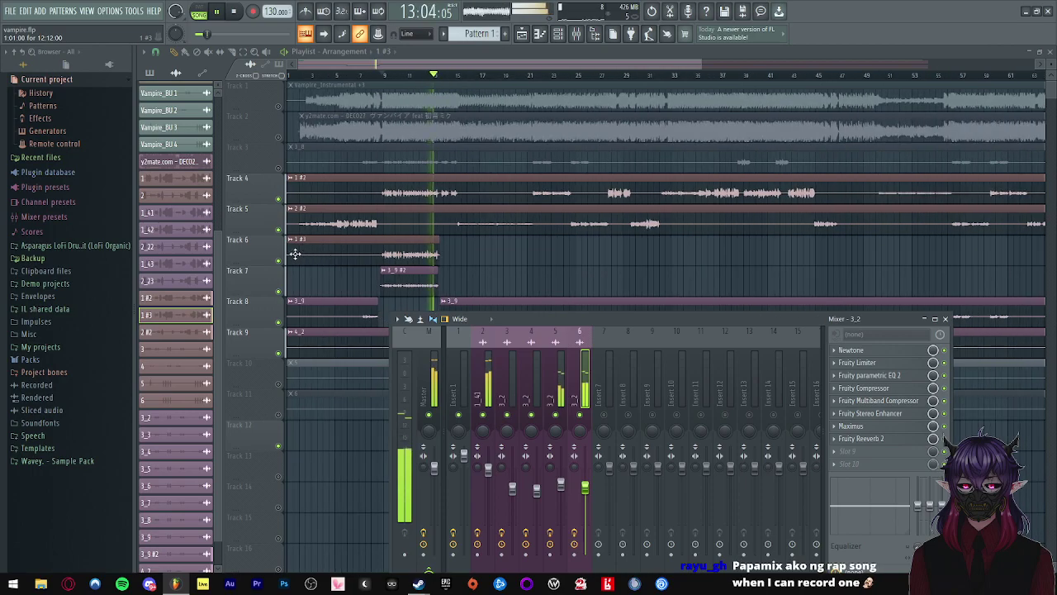
{"action": "left_click_drag", "start_coordinate": [290, 254], "coordinate": [378, 254]}
{"action": "key", "text": "space"}
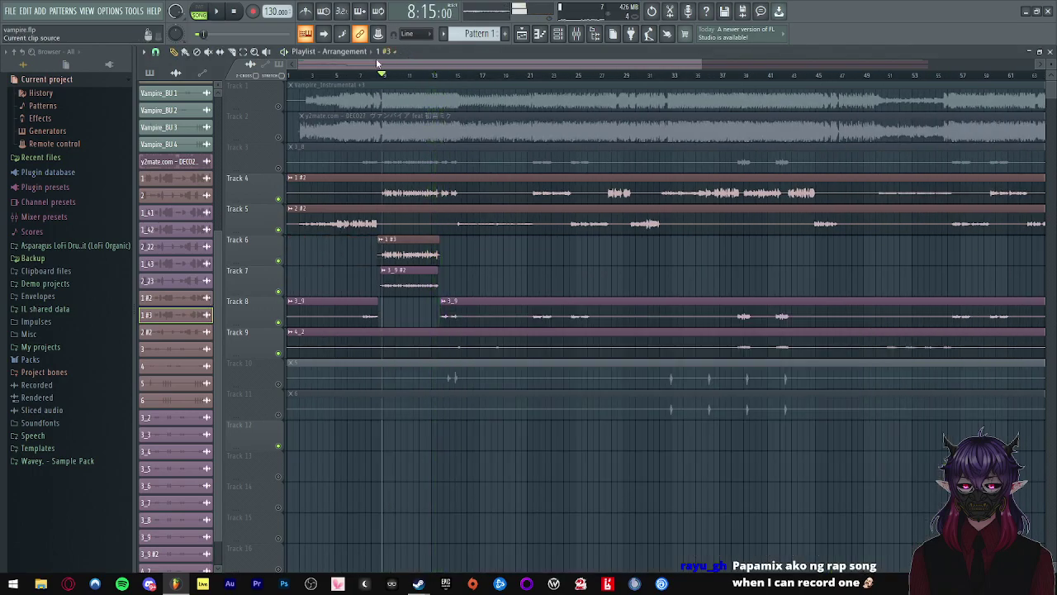
- Lengthen the 3_9 #2 clip on Track 7 to 6:12:00 and the 1 #3 clip on Track 6 to 6:14:00
{"action": "key", "text": "space"}
{"action": "scroll", "coordinate": [368, 99], "scroll_direction": "up", "scroll_amount": 2}
{"action": "left_click", "coordinate": [471, 76]}
{"action": "scroll", "coordinate": [485, 202], "scroll_direction": "up", "scroll_amount": 4}
{"action": "key", "text": "space"}
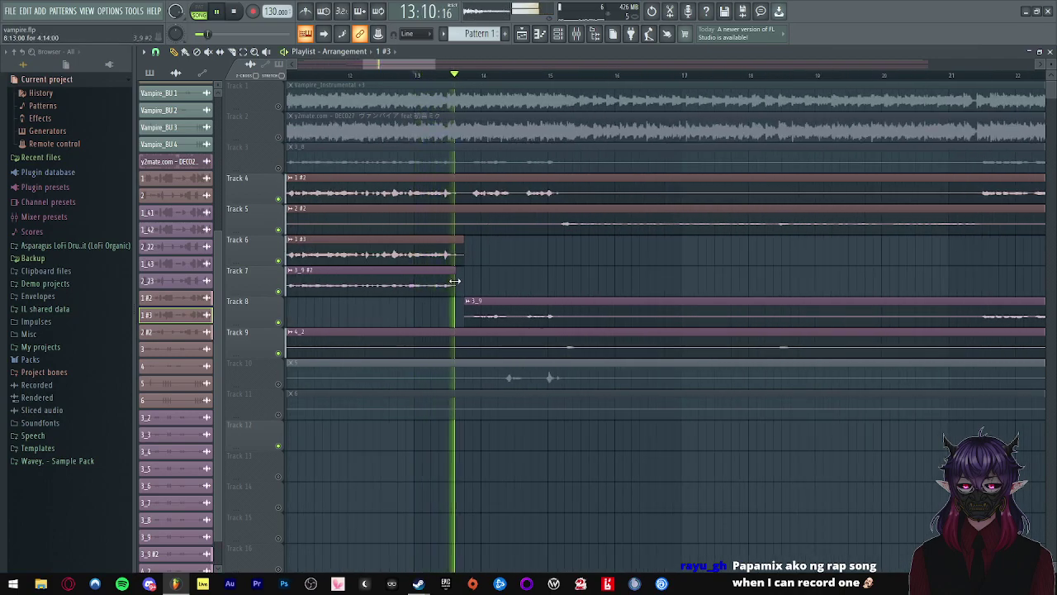
{"action": "left_click_drag", "start_coordinate": [454, 282], "coordinate": [581, 281]}
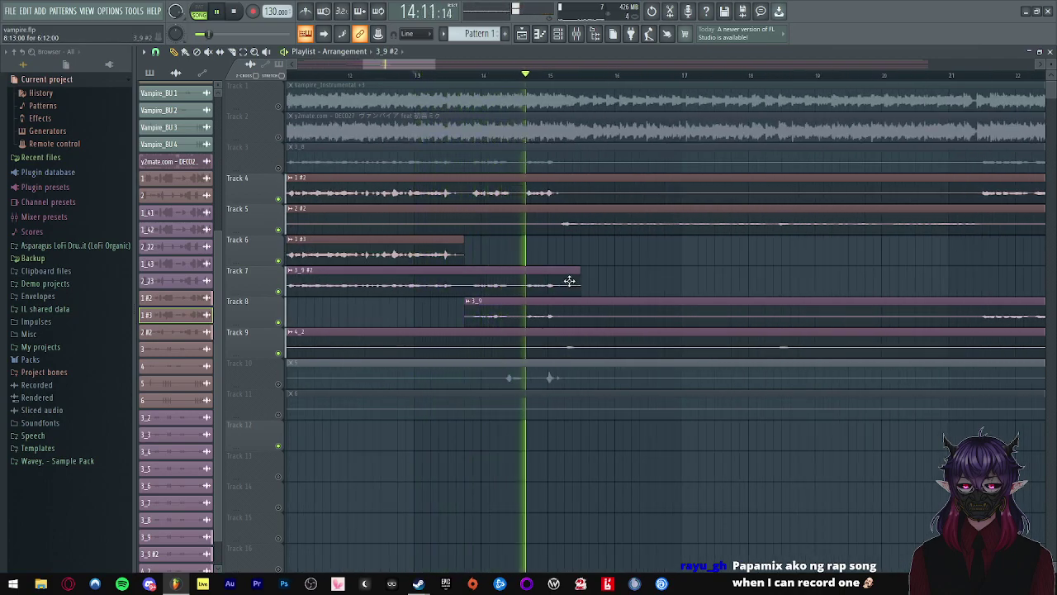
{"action": "left_click", "coordinate": [460, 75]}
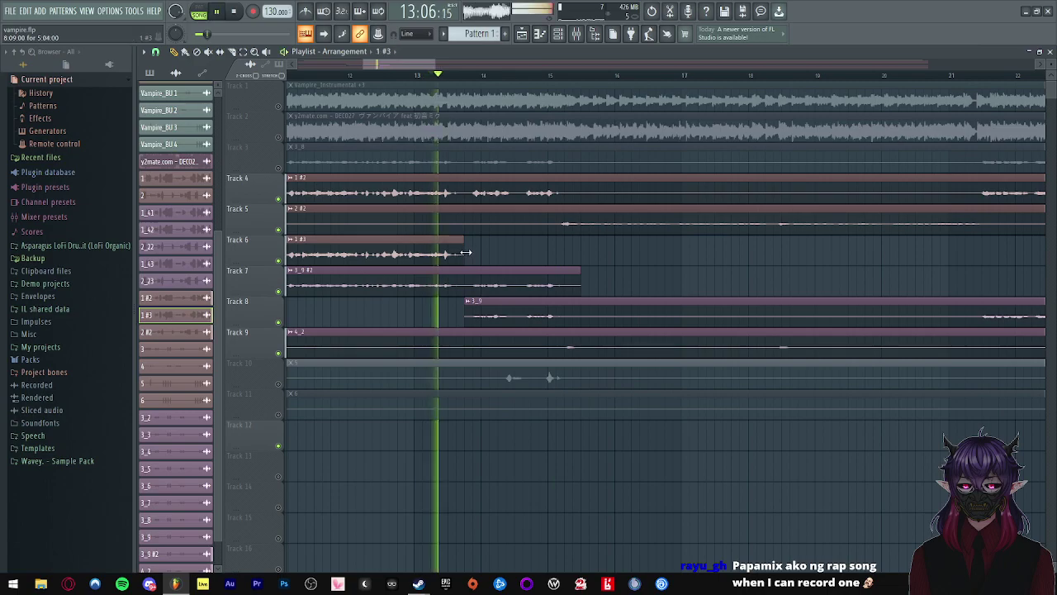
{"action": "left_click_drag", "start_coordinate": [465, 251], "coordinate": [571, 248]}
- Slice the 3_9 clip on Track 8 where the Track 7 clip ends and delete the overlapping piece before the cut
{"action": "scroll", "coordinate": [571, 248], "scroll_direction": "down", "scroll_amount": 2}
{"action": "left_click", "coordinate": [233, 51]}
{"action": "scroll", "coordinate": [522, 299], "scroll_direction": "up", "scroll_amount": 1}
{"action": "scroll", "coordinate": [520, 299], "scroll_direction": "up", "scroll_amount": 1}
{"action": "left_click", "coordinate": [600, 304]}
{"action": "key", "text": "space"}
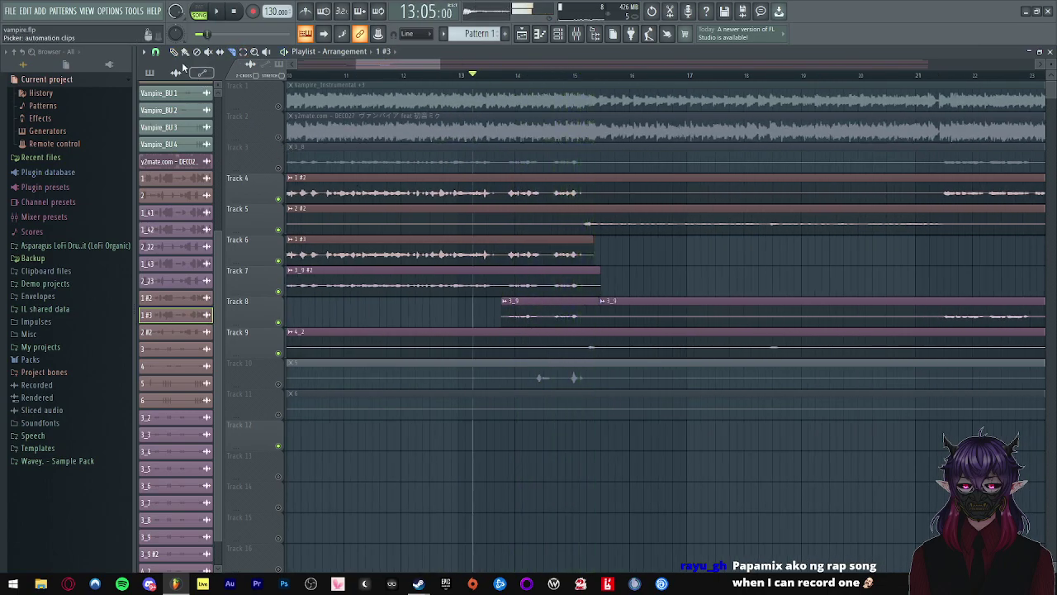
{"action": "right_click", "coordinate": [534, 316]}
- Unmute Track 2 and play the vocals against it from bar 9 with the mixer open
{"action": "key", "text": "space"}
{"action": "left_click", "coordinate": [279, 138]}
{"action": "scroll", "coordinate": [503, 193], "scroll_direction": "down", "scroll_amount": 2}
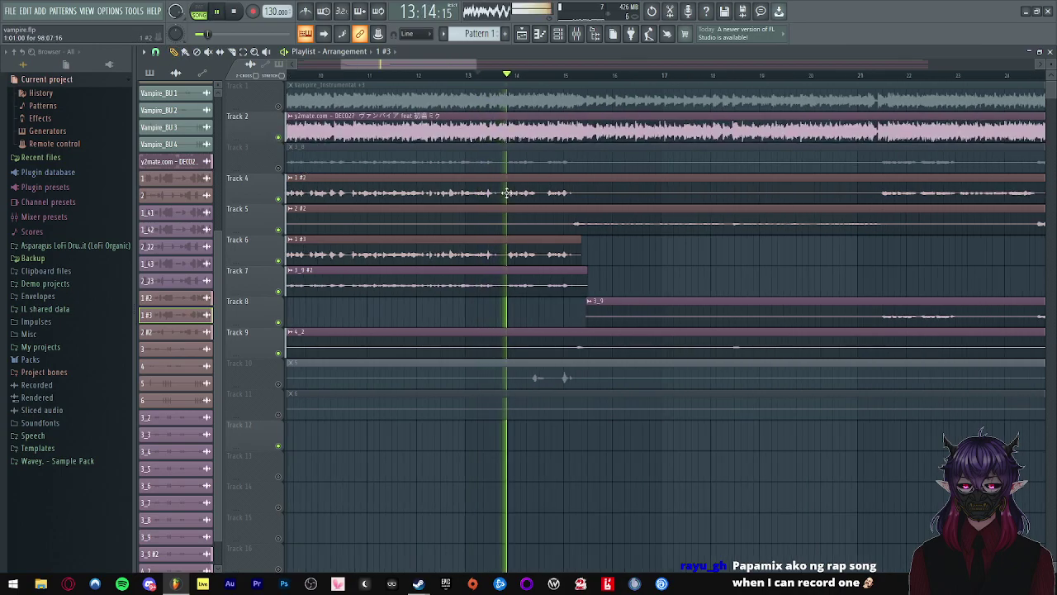
{"action": "left_click", "coordinate": [324, 73]}
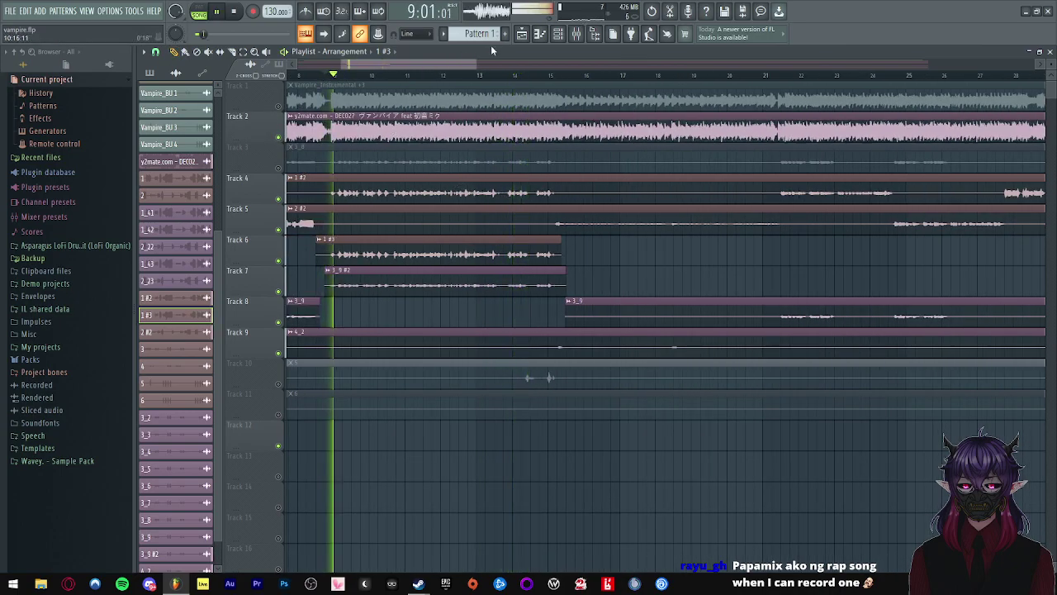
{"action": "left_click", "coordinate": [577, 33]}
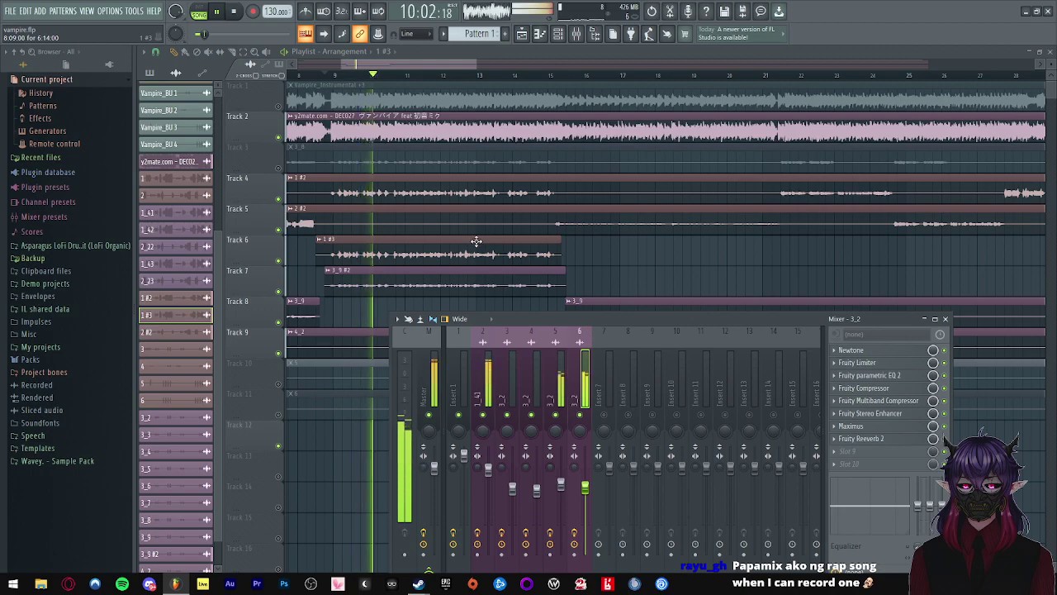
- Solo mixer track 6, mute playlist Track 2 again, and audition the soloed vocal
{"action": "key", "text": "space"}
{"action": "right_click", "coordinate": [586, 415]}
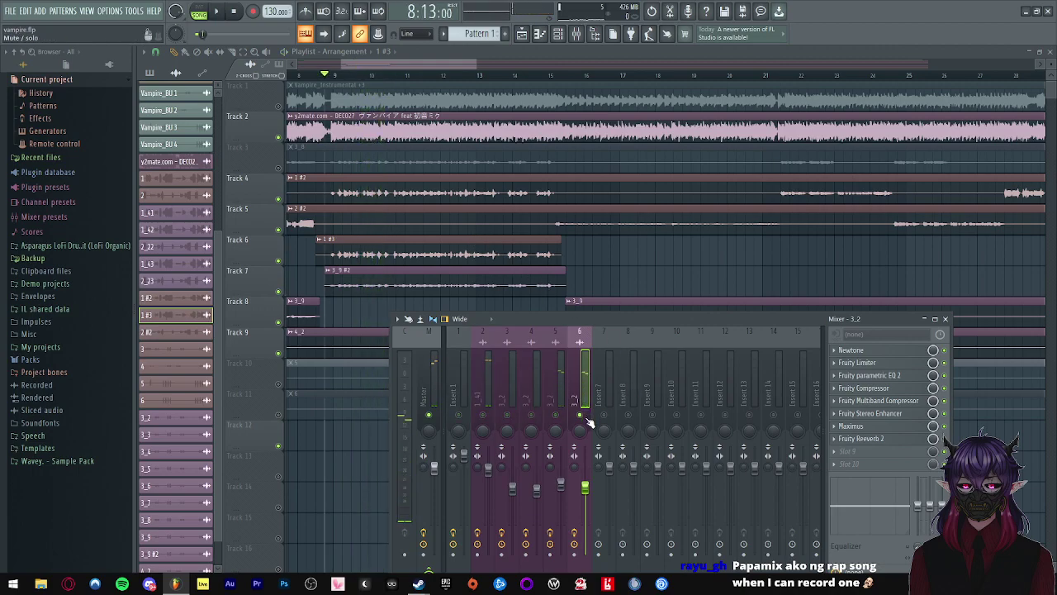
{"action": "key", "text": "space"}
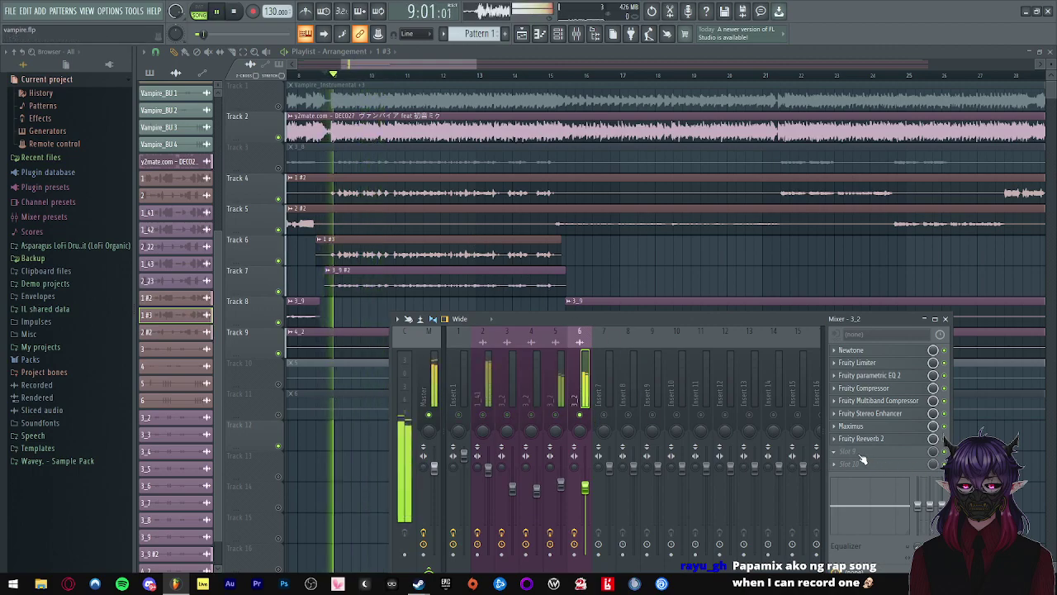
{"action": "key", "text": "space"}
{"action": "left_click", "coordinate": [278, 137]}
{"action": "key", "text": "space"}
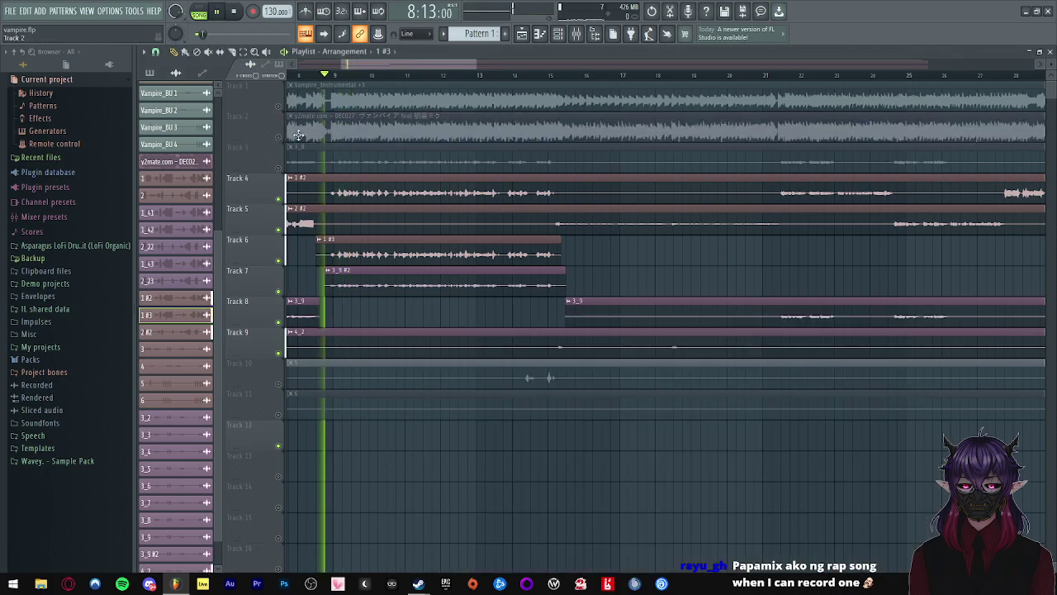
{"action": "left_click", "coordinate": [576, 34]}
{"action": "key", "text": "space"}
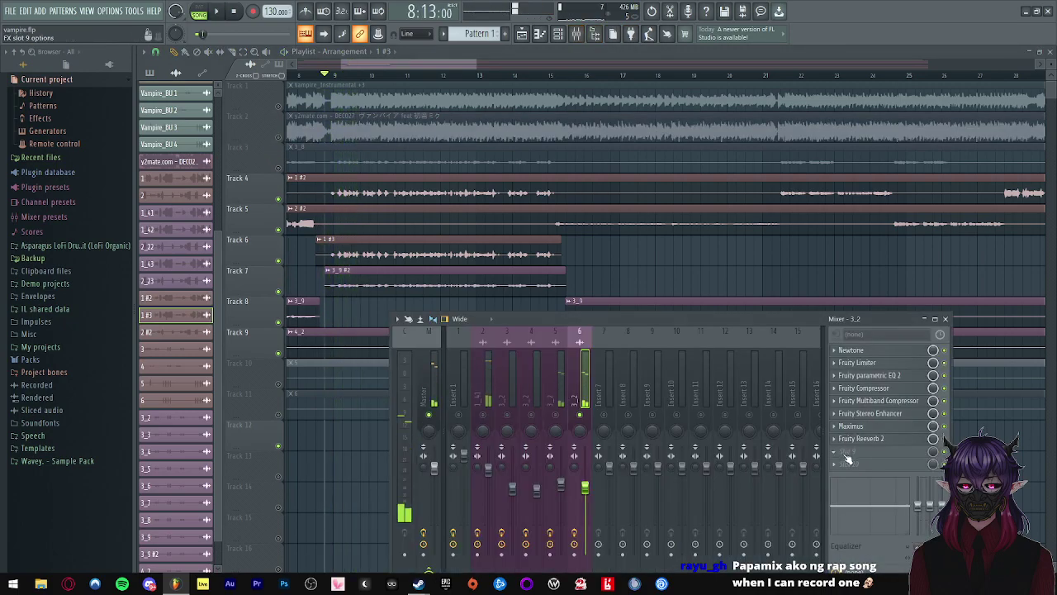
- Load Fruity Fast Dist into slot 9 of mixer track 6 and move it up ahead of Fruity Reeverb 2
{"action": "left_click", "coordinate": [849, 451]}
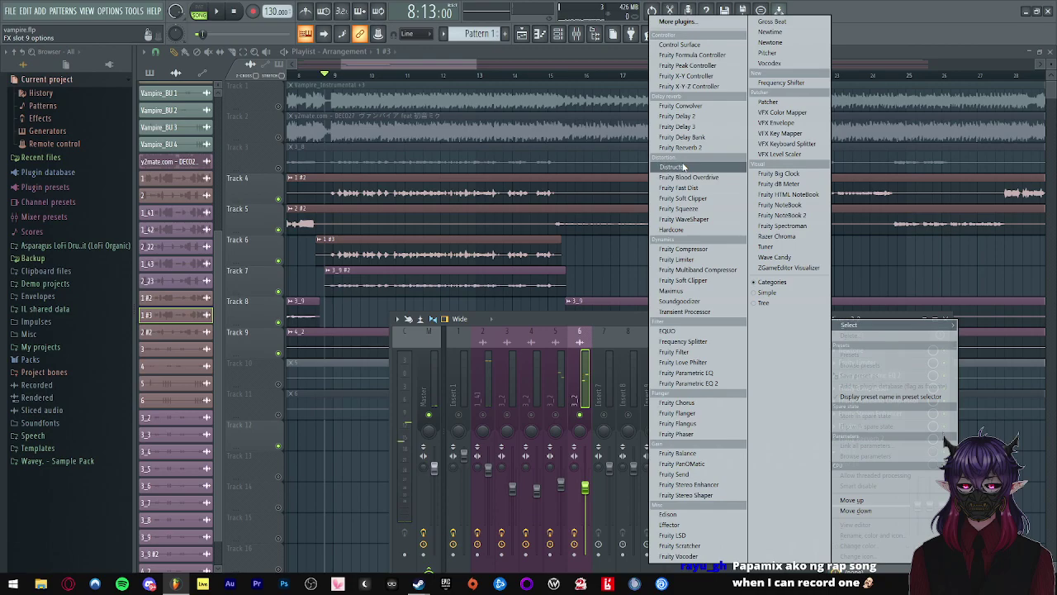
{"action": "left_click", "coordinate": [683, 188]}
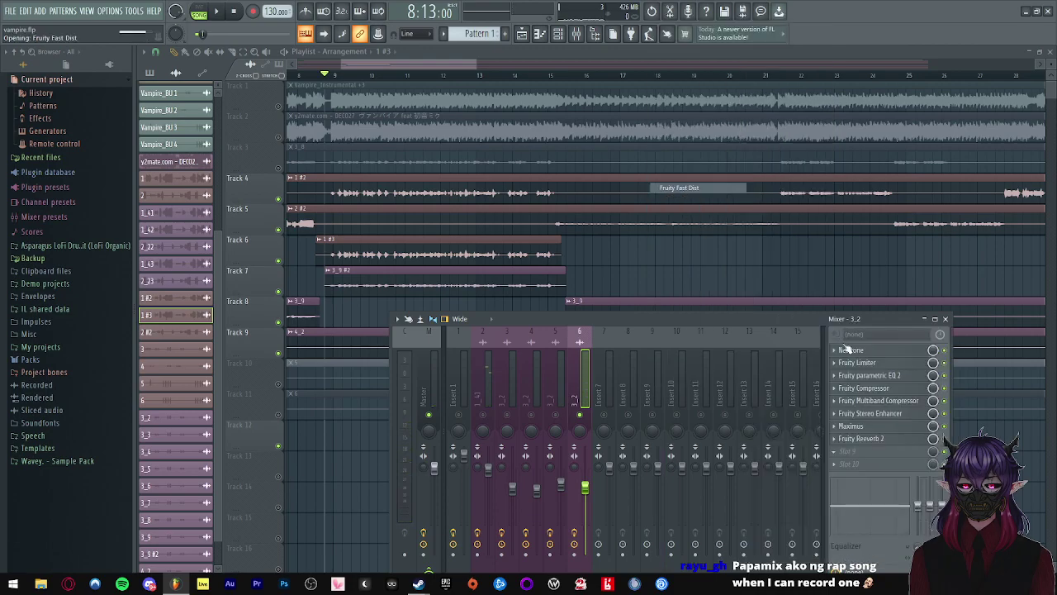
{"action": "left_click", "coordinate": [838, 460]}
{"action": "left_click", "coordinate": [851, 485]}
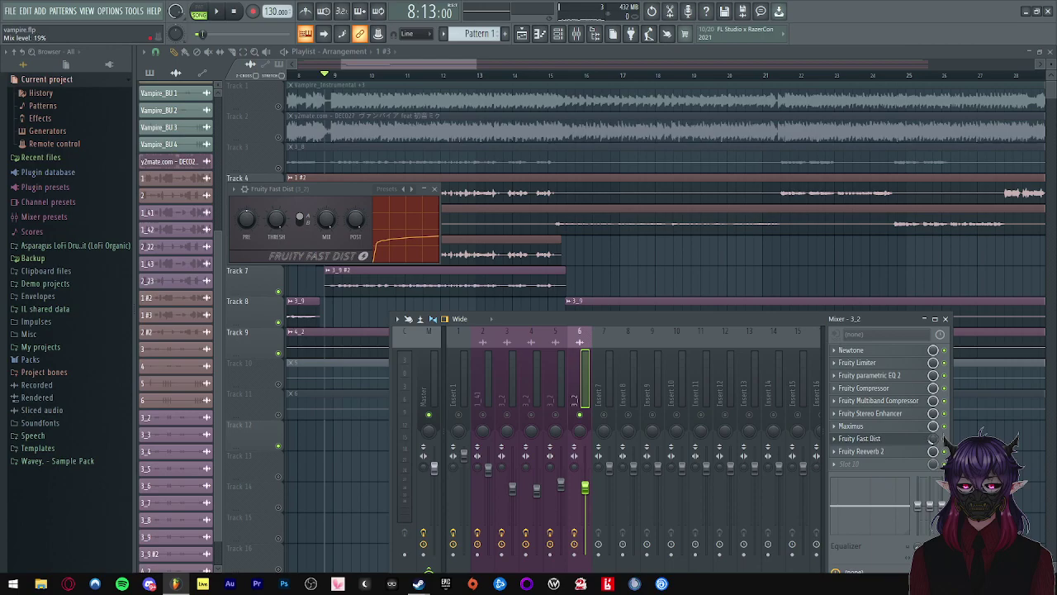
- Lower Fruity Fast Dist's mix level on mixer track 6 to about 19% during playback, and close the plugin window
{"action": "key", "text": "space"}
{"action": "left_click_drag", "start_coordinate": [932, 439], "coordinate": [934, 442]}
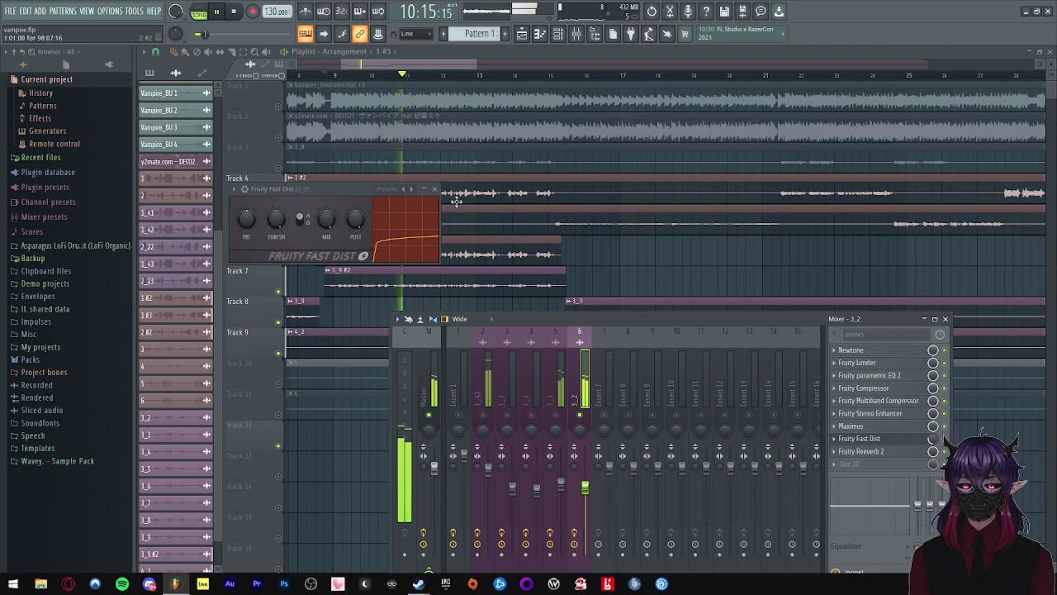
{"action": "left_click", "coordinate": [435, 189]}
{"action": "key", "text": "space"}
- Load Fruity Fast Dist on mixer track 5, move it ahead of Fruity Reeverb 2, and audition the vocals
{"action": "left_click", "coordinate": [558, 376]}
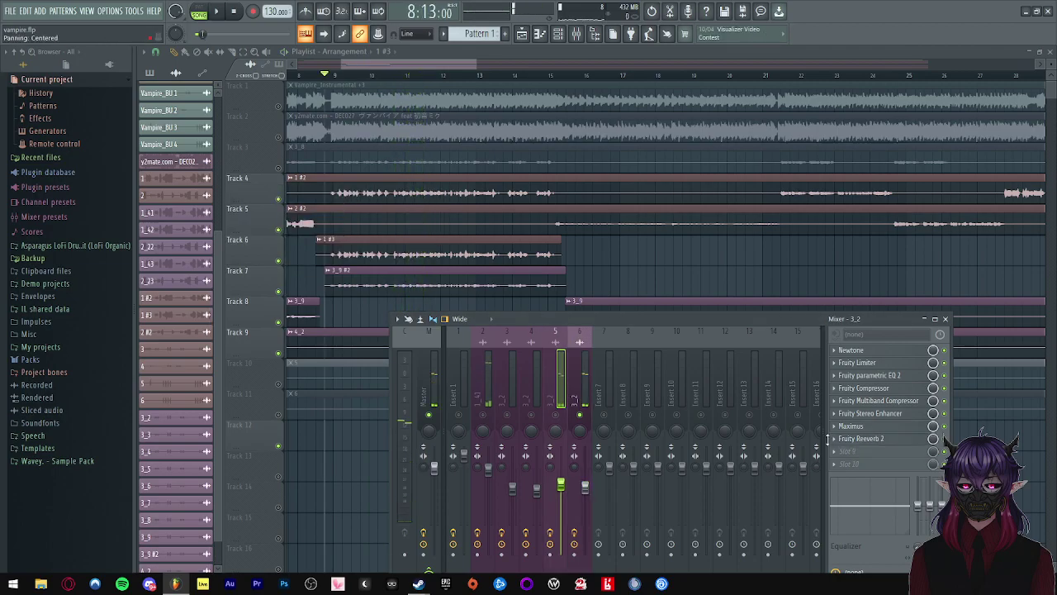
{"action": "left_click", "coordinate": [843, 457]}
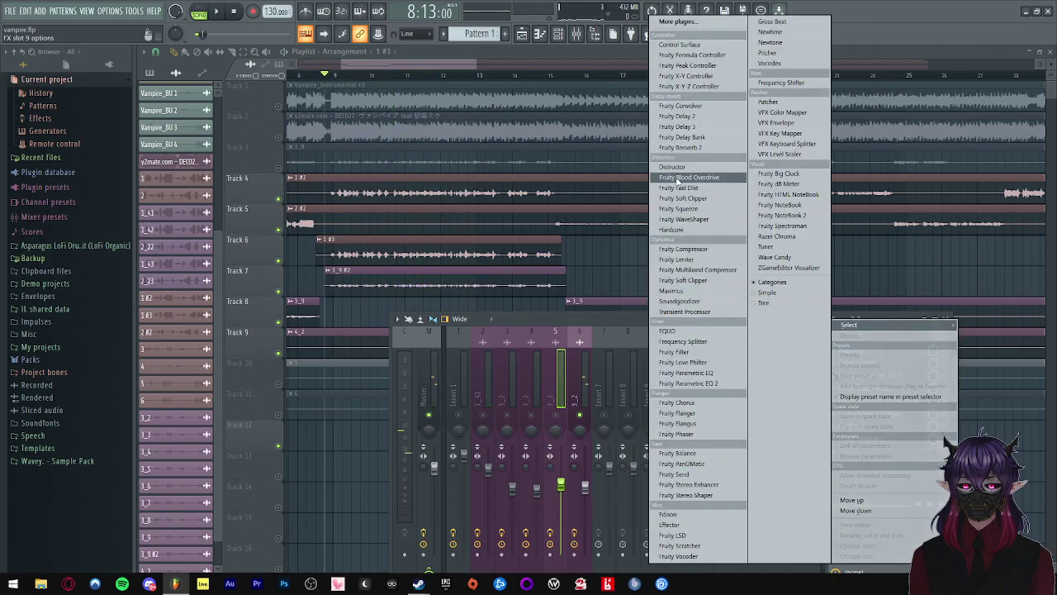
{"action": "left_click", "coordinate": [701, 188]}
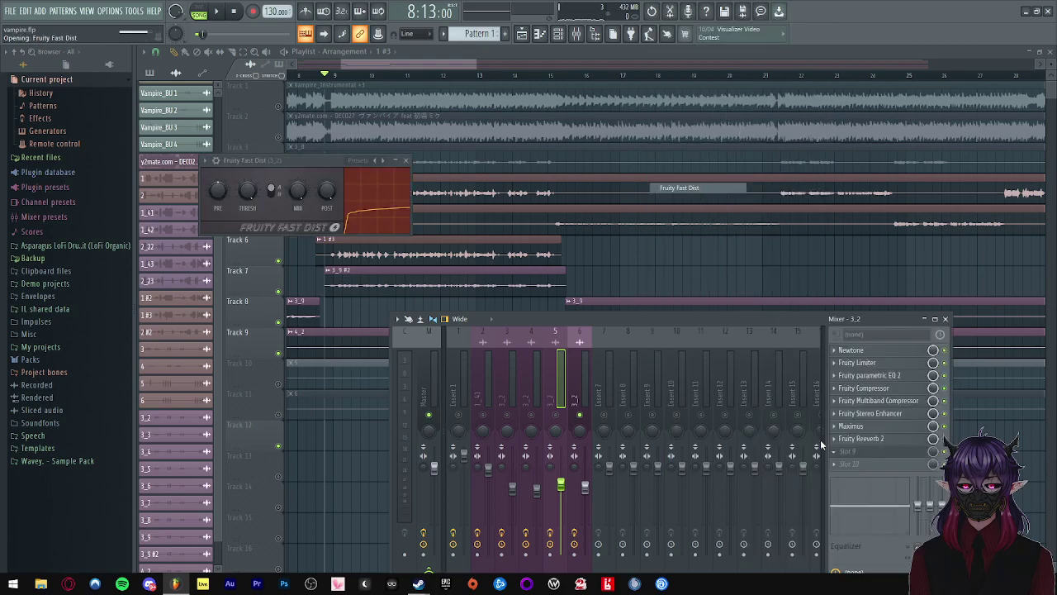
{"action": "left_click", "coordinate": [839, 457]}
{"action": "left_click", "coordinate": [863, 487]}
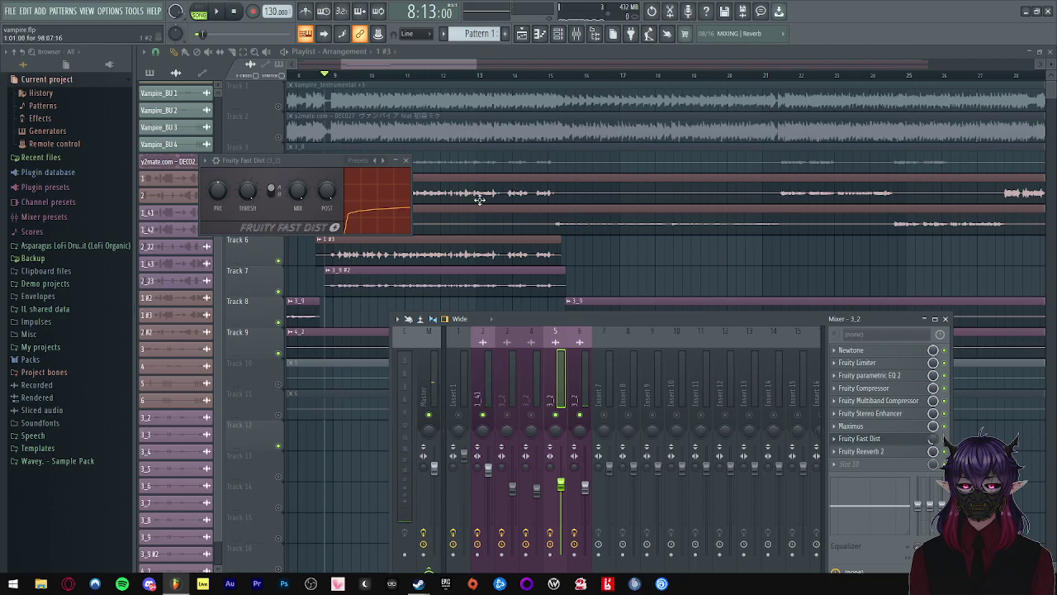
{"action": "key", "text": "space"}
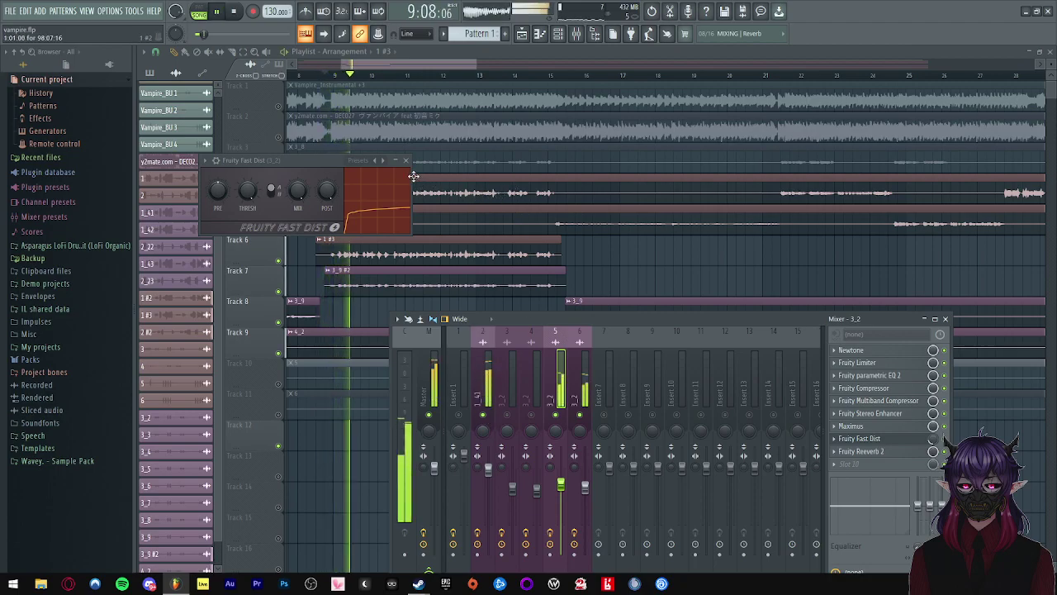
{"action": "key", "text": "space"}
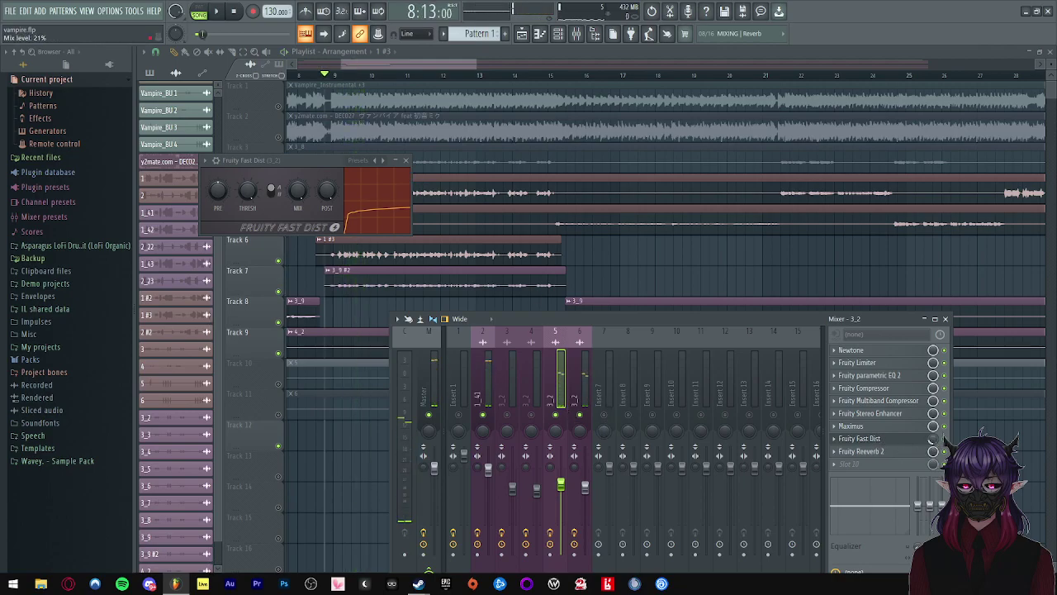
- Play the distorted vocals, close the Fruity Fast Dist and mixer windows, and restart playback from around bar 8
{"action": "key", "text": "space"}
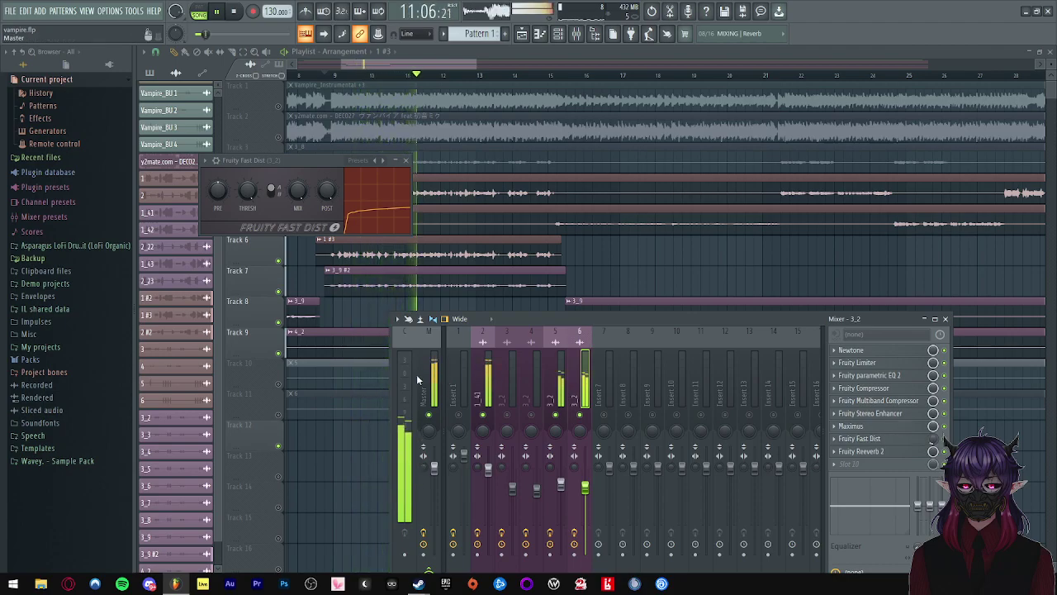
{"action": "left_click", "coordinate": [408, 160]}
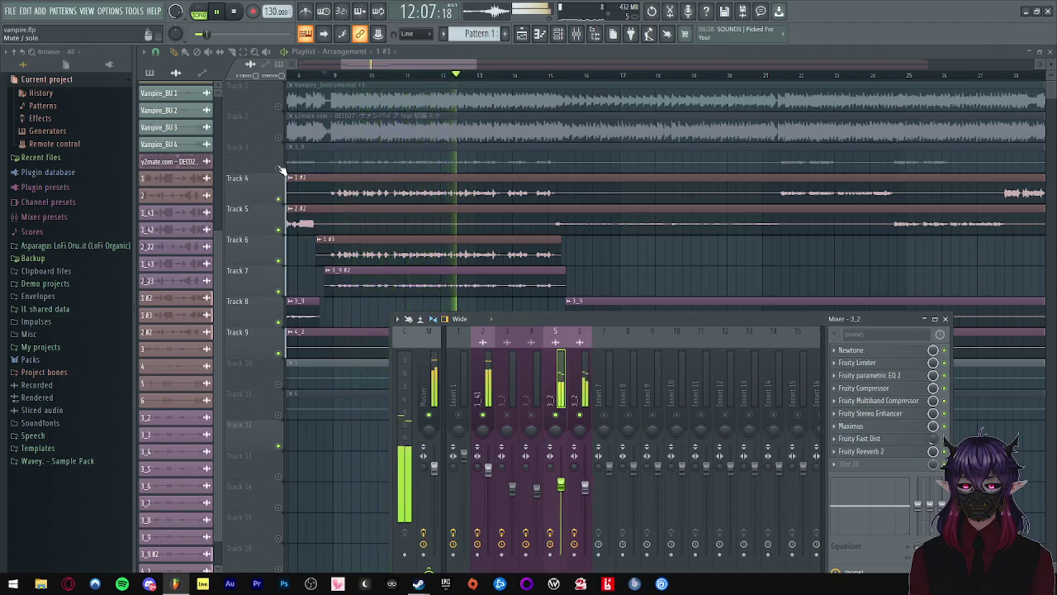
{"action": "key", "text": "F9"}
{"action": "left_click_drag", "start_coordinate": [324, 76], "coordinate": [320, 75]}
- Delete the 3_8 clip from playlist Track 3 and leave that track muted
{"action": "scroll", "coordinate": [322, 76], "scroll_direction": "down", "scroll_amount": 3}
{"action": "scroll", "coordinate": [300, 136], "scroll_direction": "up", "scroll_amount": 4}
{"action": "scroll", "coordinate": [297, 140], "scroll_direction": "down", "scroll_amount": 3}
{"action": "scroll", "coordinate": [294, 139], "scroll_direction": "up", "scroll_amount": 2}
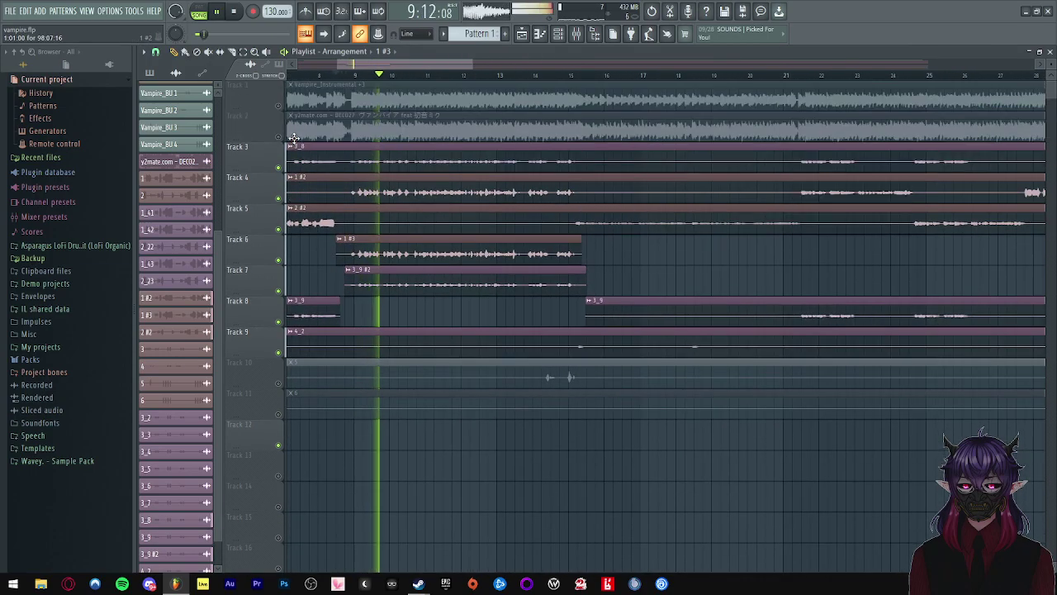
{"action": "left_click", "coordinate": [280, 167]}
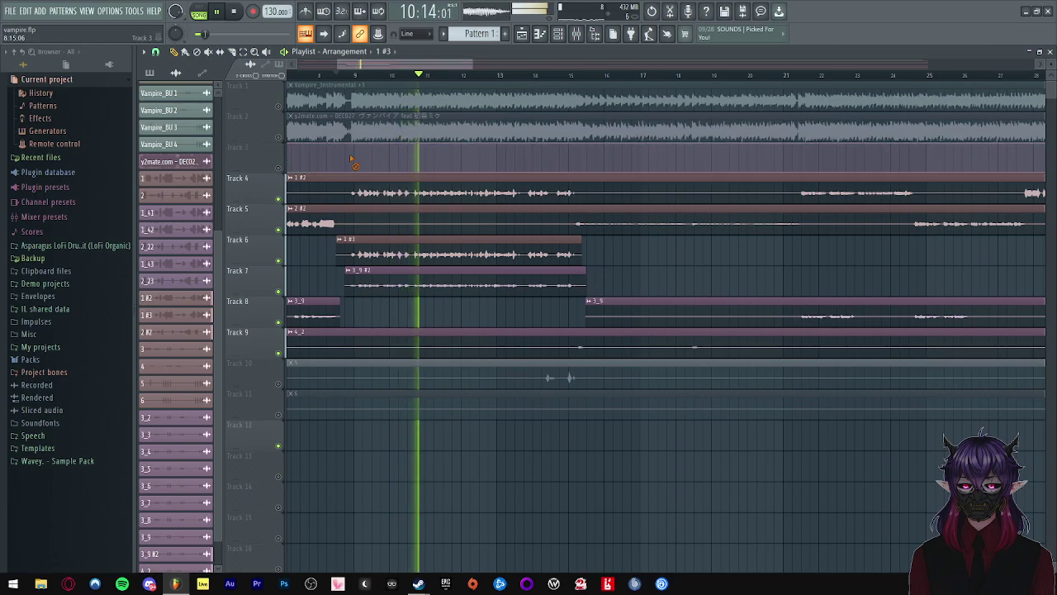
{"action": "scroll", "coordinate": [351, 159], "scroll_direction": "down", "scroll_amount": 6}
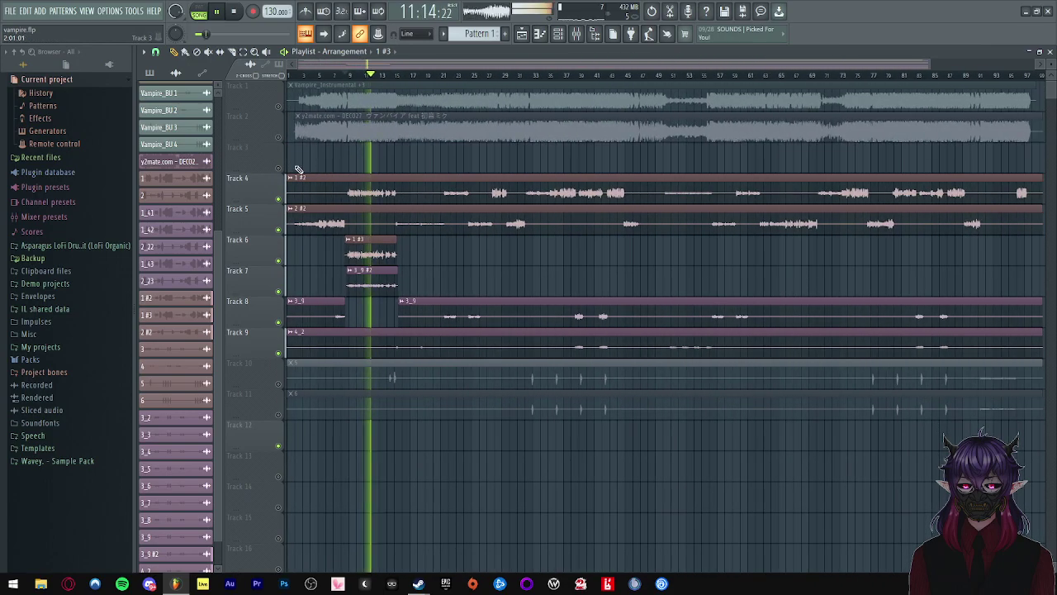
- Unmute the instrumental on playlist Track 1 and start playback from around bar 8, keeping Track 2 muted
{"action": "left_click", "coordinate": [342, 75]}
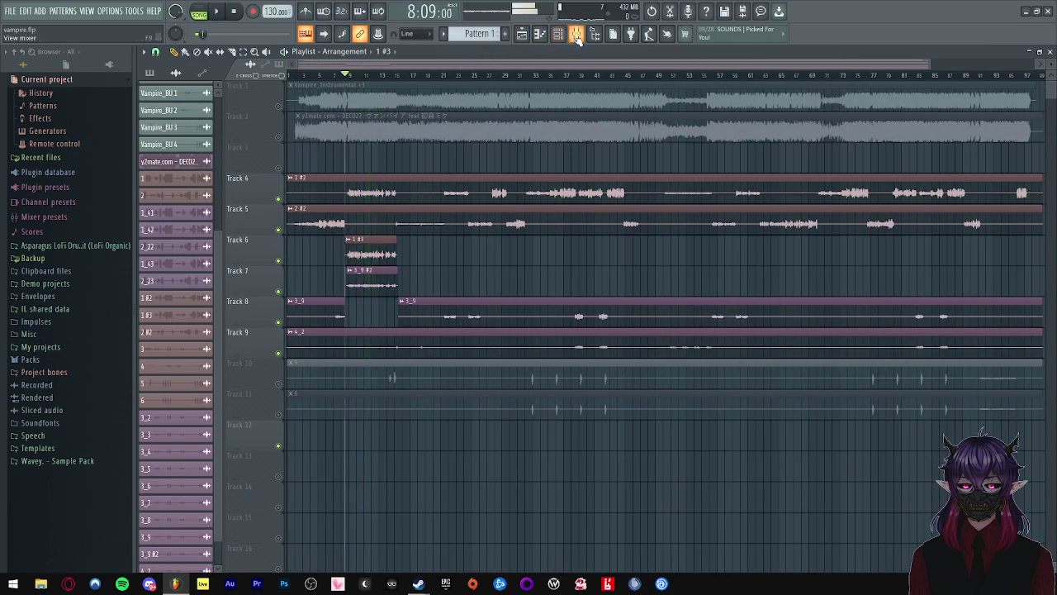
{"action": "left_click", "coordinate": [278, 136]}
{"action": "left_click", "coordinate": [279, 137]}
{"action": "left_click", "coordinate": [279, 106]}
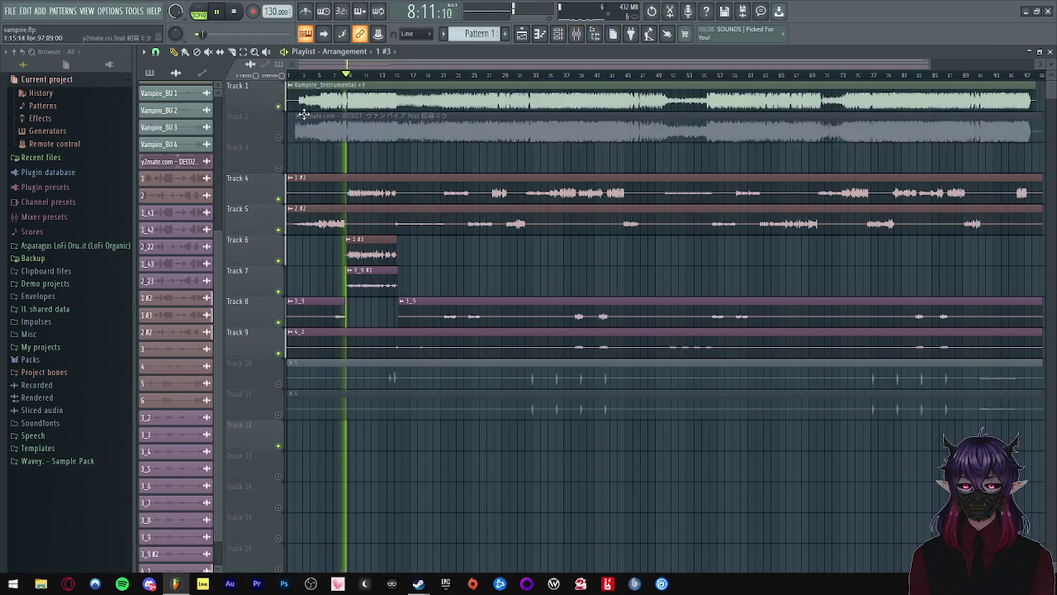
- Listen to the doubled vocals on Tracks 4 to 7 against the instrumental, checking the mixer levels
{"action": "scroll", "coordinate": [330, 147], "scroll_direction": "up", "scroll_amount": 2}
{"action": "scroll", "coordinate": [330, 147], "scroll_direction": "down", "scroll_amount": 1}
{"action": "key", "text": "F9"}
{"action": "scroll", "coordinate": [358, 241], "scroll_direction": "up", "scroll_amount": 2}
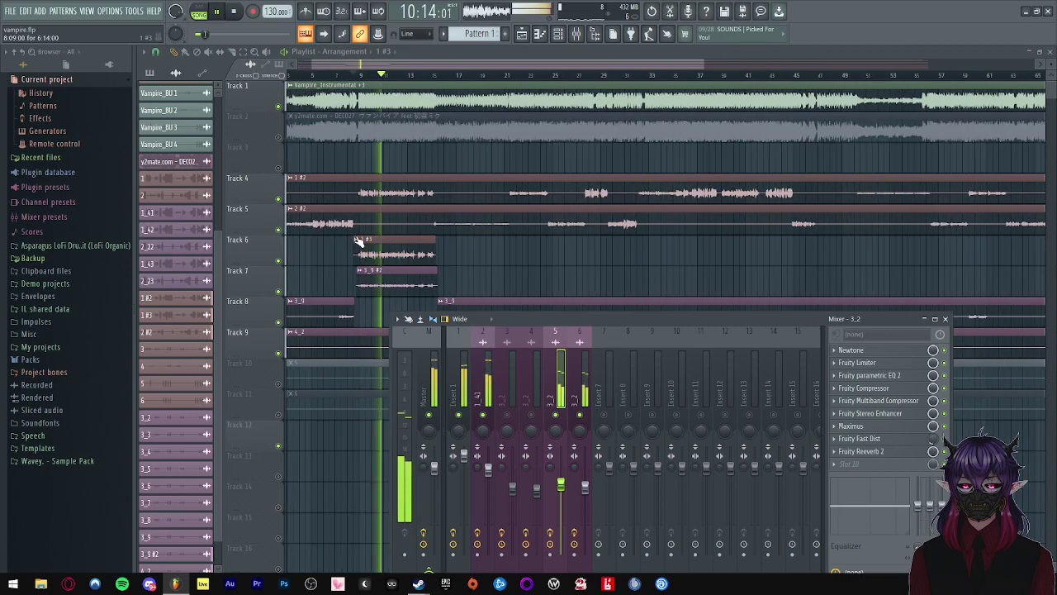
{"action": "scroll", "coordinate": [358, 241], "scroll_direction": "up", "scroll_amount": 1}
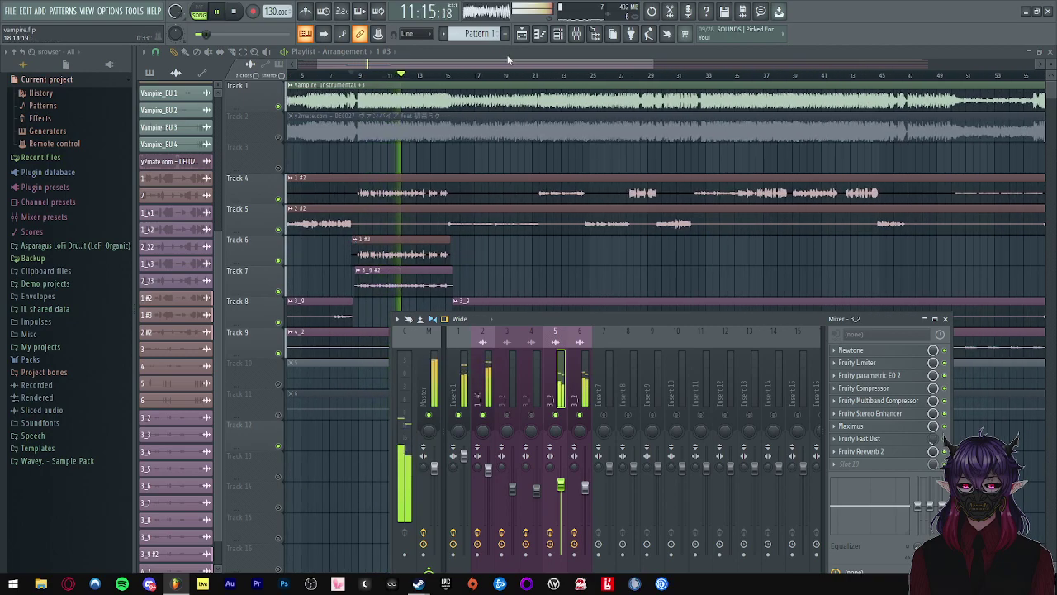
{"action": "left_click_drag", "start_coordinate": [508, 64], "coordinate": [481, 64]}
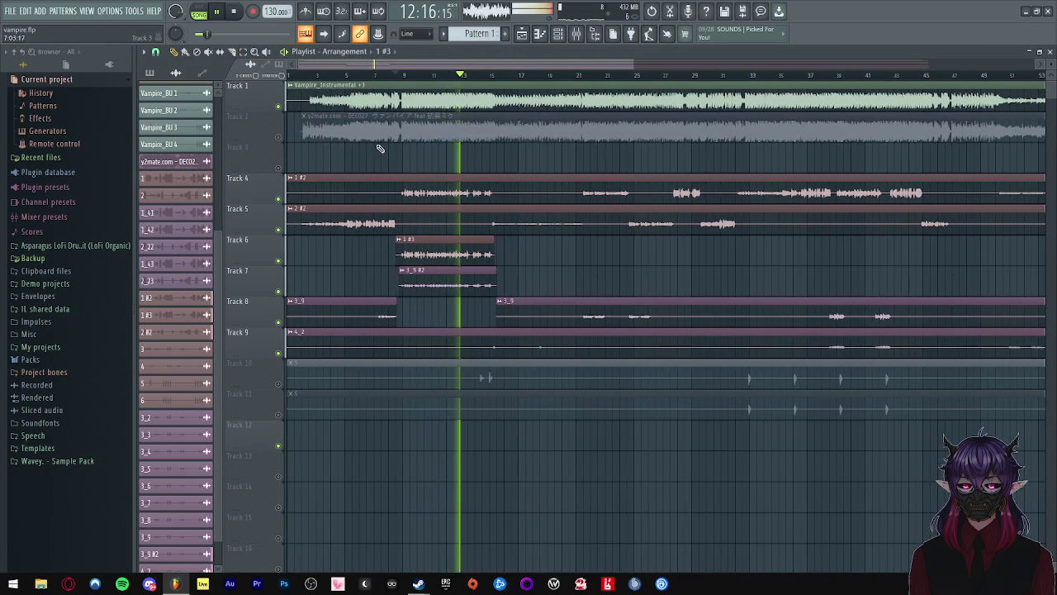
{"action": "scroll", "coordinate": [409, 257], "scroll_direction": "up", "scroll_amount": 1}
{"action": "scroll", "coordinate": [415, 251], "scroll_direction": "down", "scroll_amount": 1}
{"action": "scroll", "coordinate": [415, 248], "scroll_direction": "up", "scroll_amount": 1}
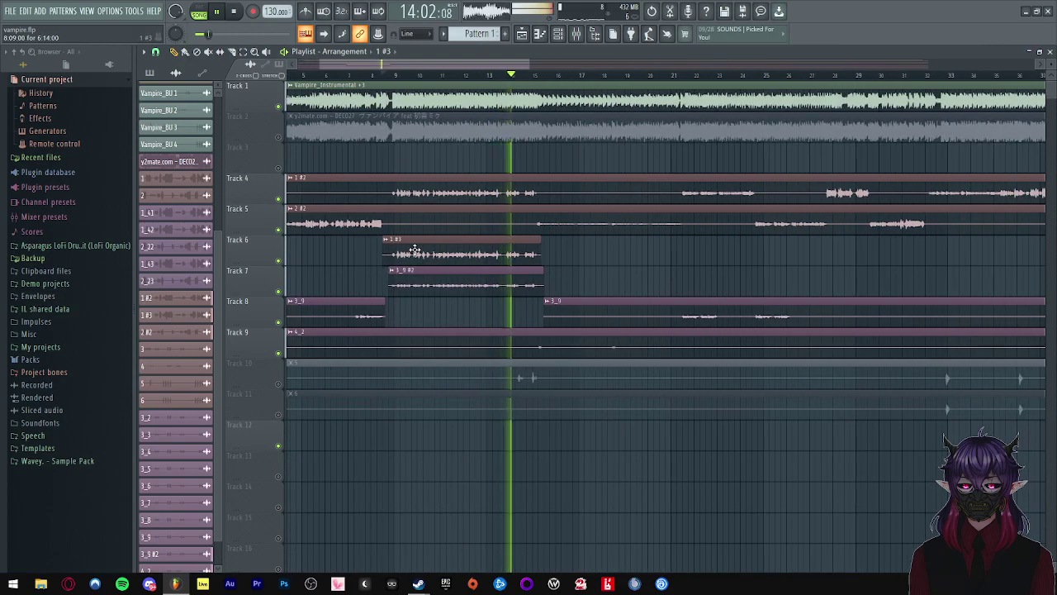
{"action": "scroll", "coordinate": [414, 248], "scroll_direction": "down", "scroll_amount": 2}
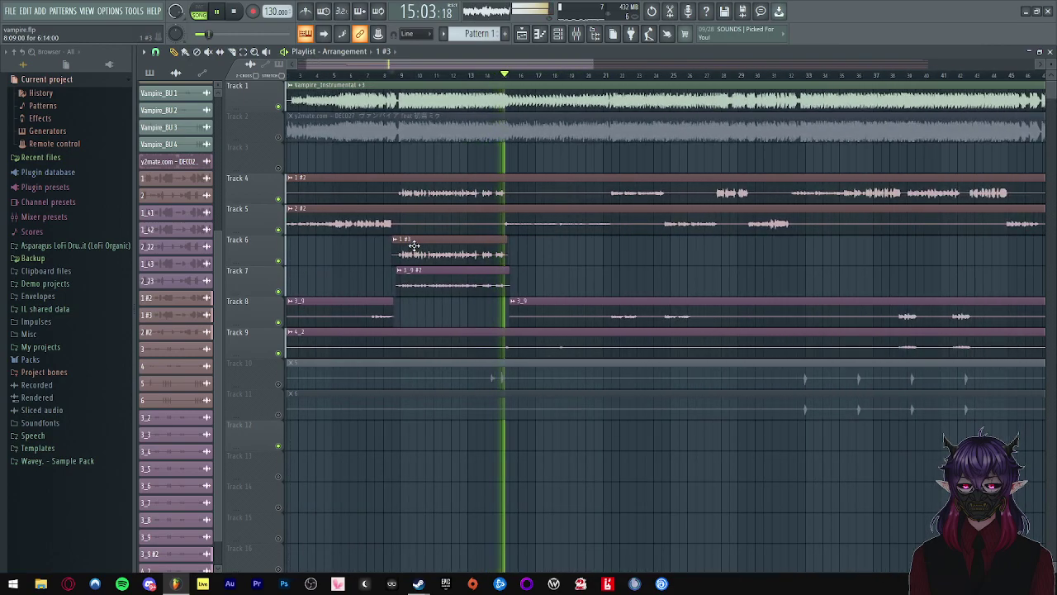
{"action": "key", "text": "space"}
{"action": "key", "text": "space"}
- Lower mixer track 6's volume slightly and set mixer track 5's volume to about 81% during playback
{"action": "left_click", "coordinate": [575, 35]}
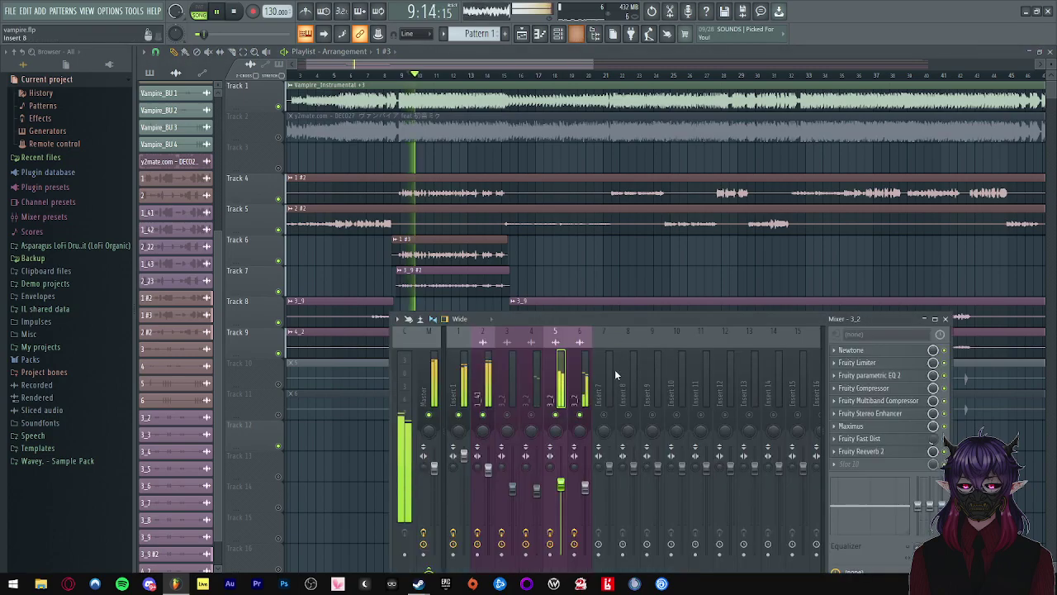
{"action": "left_click_drag", "start_coordinate": [585, 487], "coordinate": [585, 503]}
{"action": "left_click", "coordinate": [561, 493]}
{"action": "left_click", "coordinate": [561, 480]}
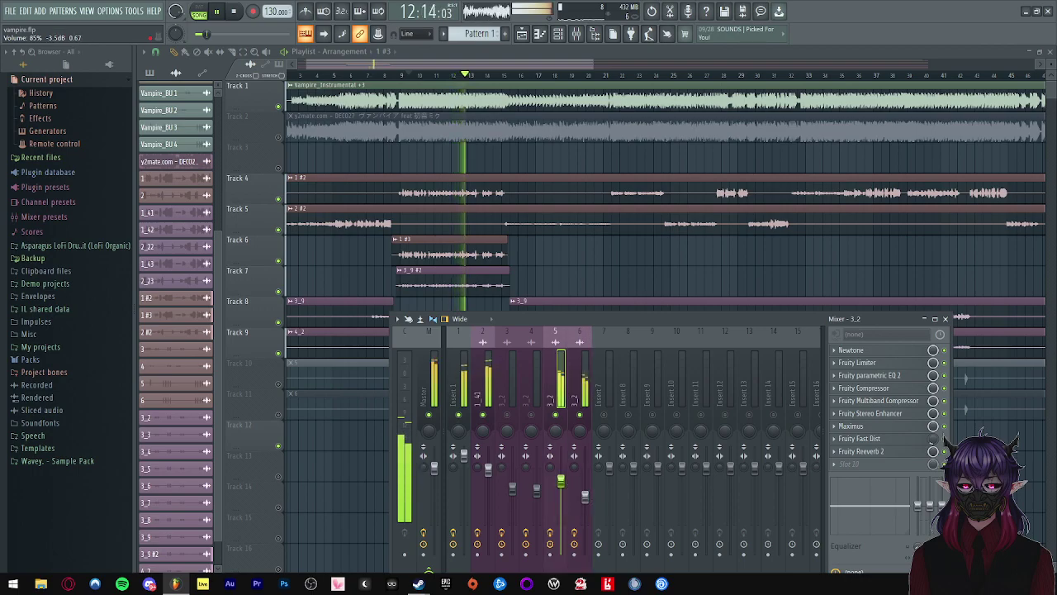
{"action": "left_click", "coordinate": [586, 495]}
{"action": "left_click", "coordinate": [561, 489]}
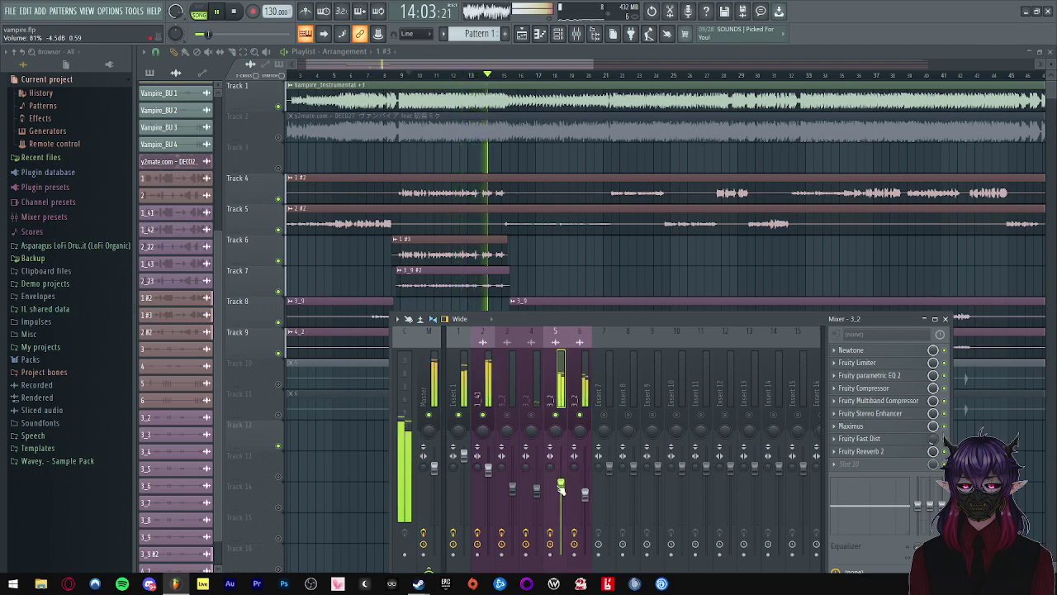
- Audition the vocal section with the instrumental from bar 7, and check its ending from bar 14
{"action": "left_click_drag", "start_coordinate": [513, 310], "coordinate": [635, 301]}
{"action": "key", "text": "space"}
{"action": "scroll", "coordinate": [347, 229], "scroll_direction": "up", "scroll_amount": 3}
{"action": "key", "text": "F9"}
{"action": "scroll", "coordinate": [434, 97], "scroll_direction": "up", "scroll_amount": 4}
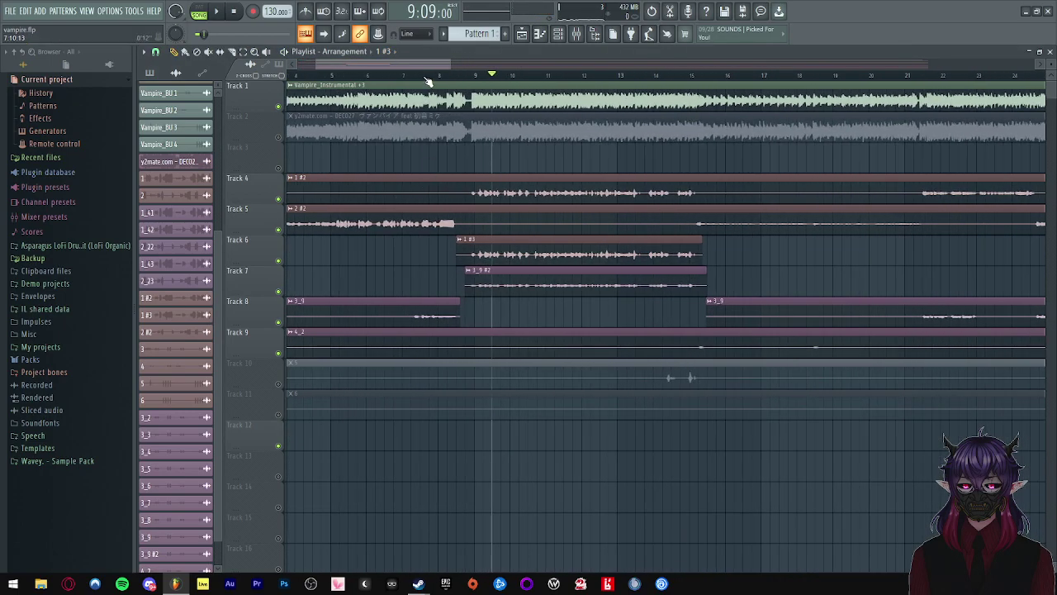
{"action": "key", "text": "space"}
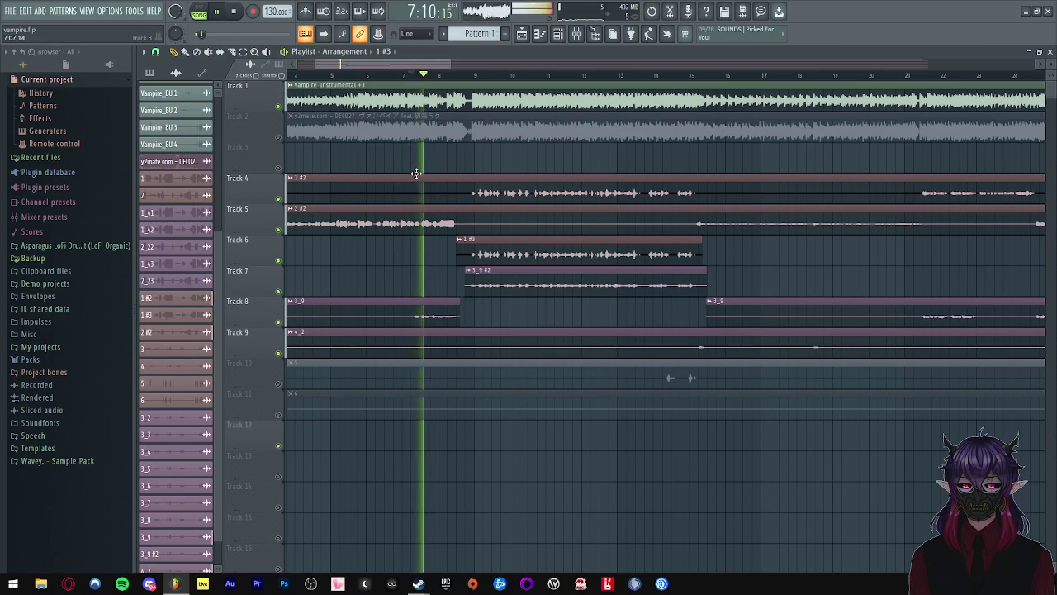
{"action": "scroll", "coordinate": [402, 200], "scroll_direction": "down", "scroll_amount": 4}
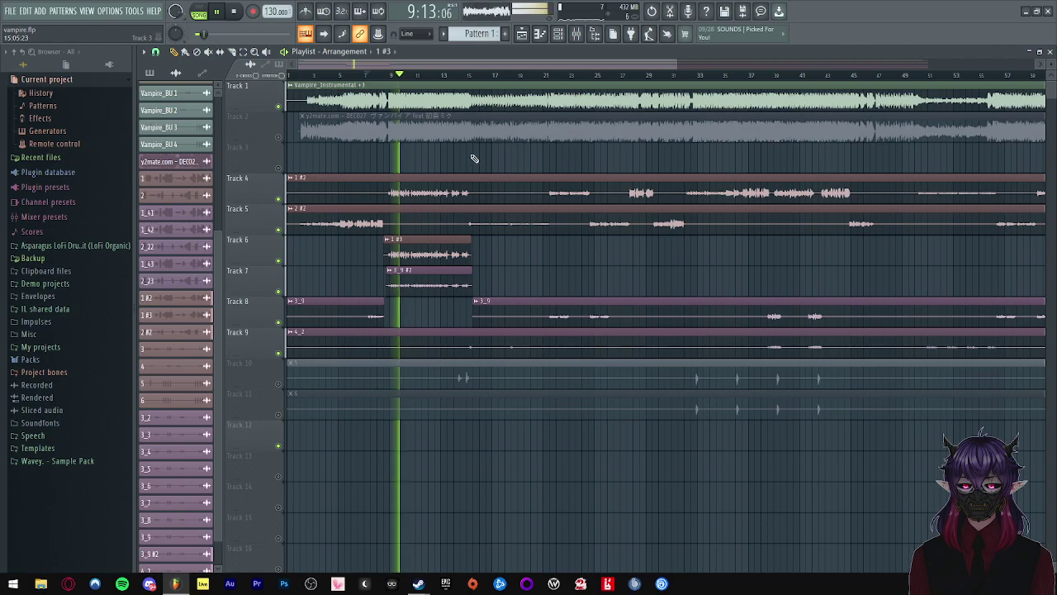
{"action": "scroll", "coordinate": [439, 210], "scroll_direction": "down", "scroll_amount": 3}
{"action": "scroll", "coordinate": [439, 211], "scroll_direction": "up", "scroll_amount": 2}
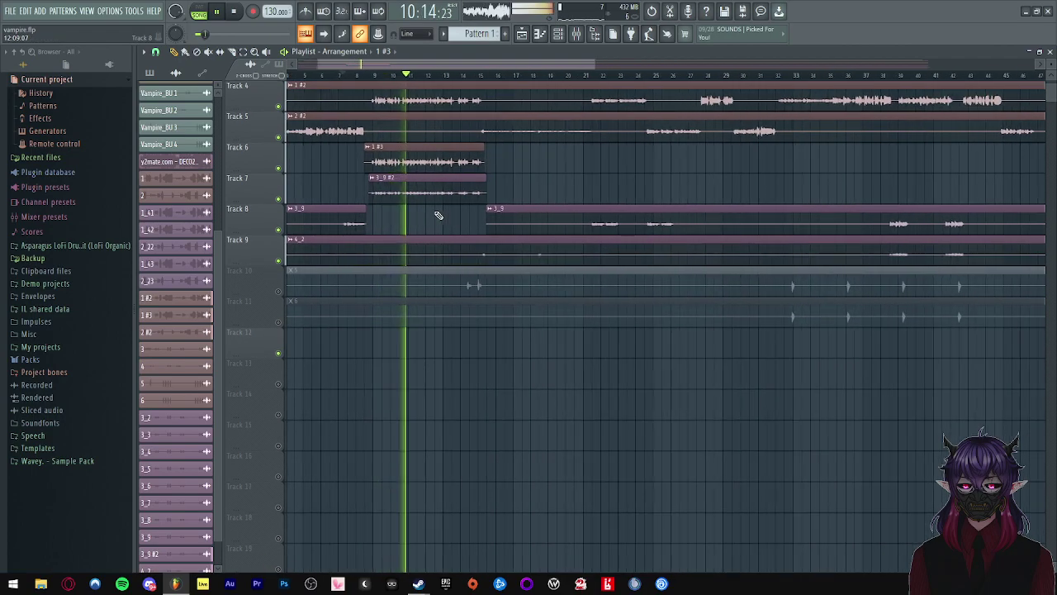
{"action": "left_click", "coordinate": [473, 76]}
{"action": "scroll", "coordinate": [450, 172], "scroll_direction": "down", "scroll_amount": 3}
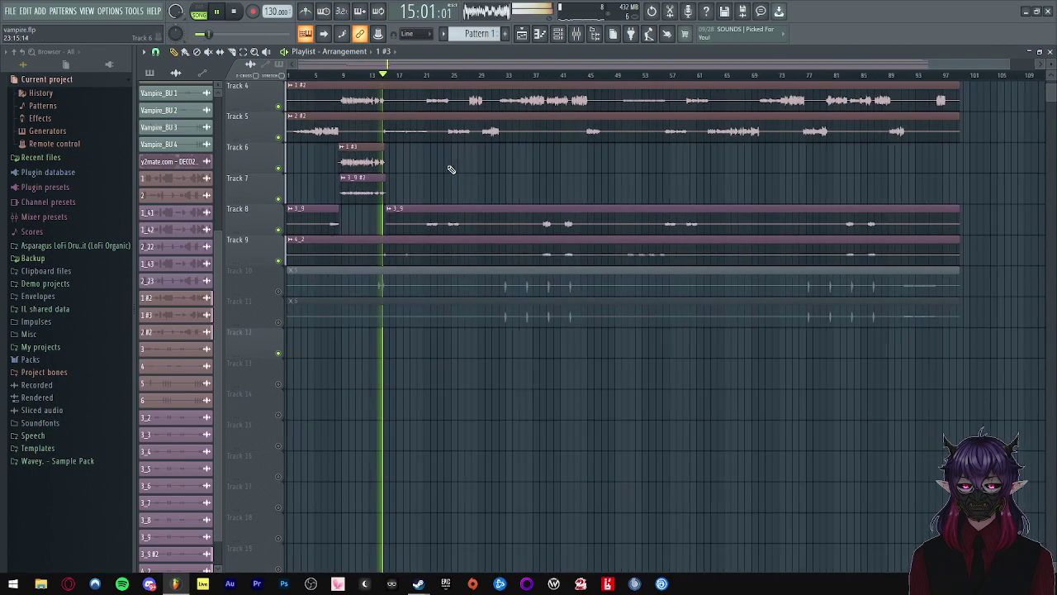
{"action": "scroll", "coordinate": [359, 178], "scroll_direction": "up", "scroll_amount": 3}
{"action": "key", "text": "space"}
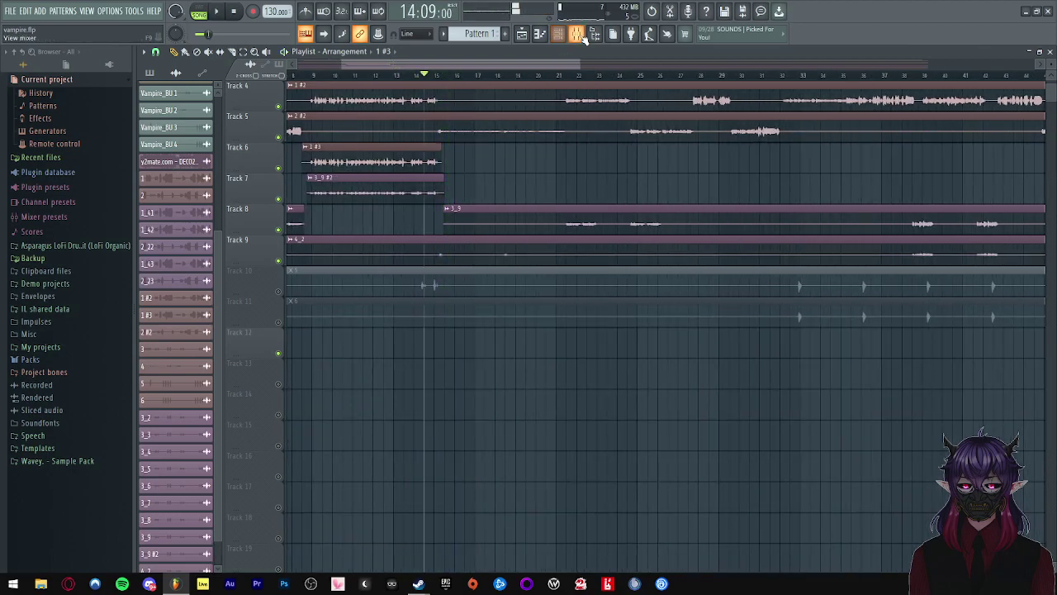
- Unmute mixer tracks 3 and 4, play from bar 14, and select mixer track 4
{"action": "left_click", "coordinate": [576, 33]}
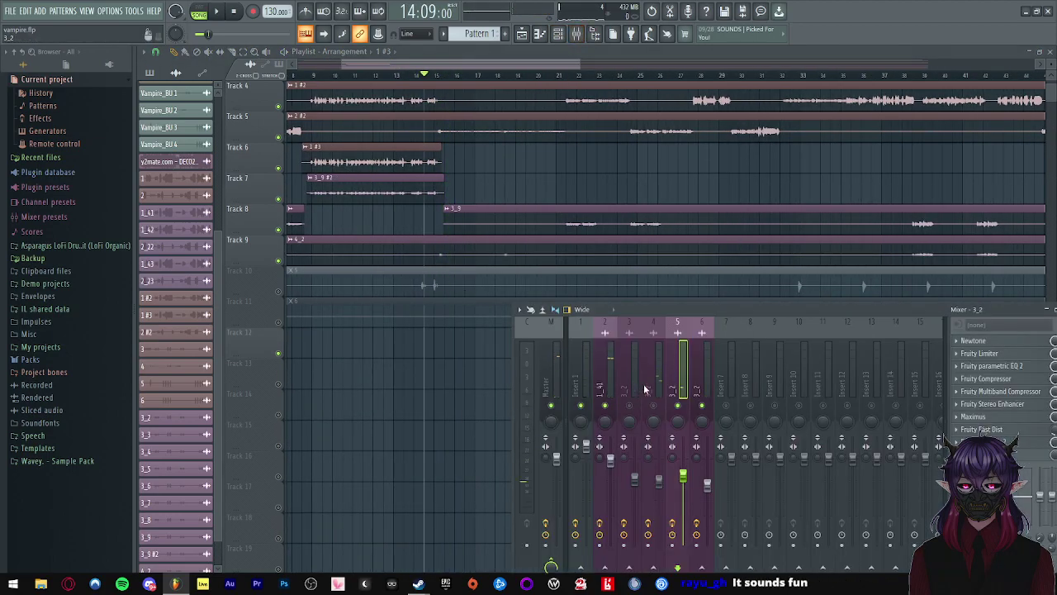
{"action": "key", "text": "space"}
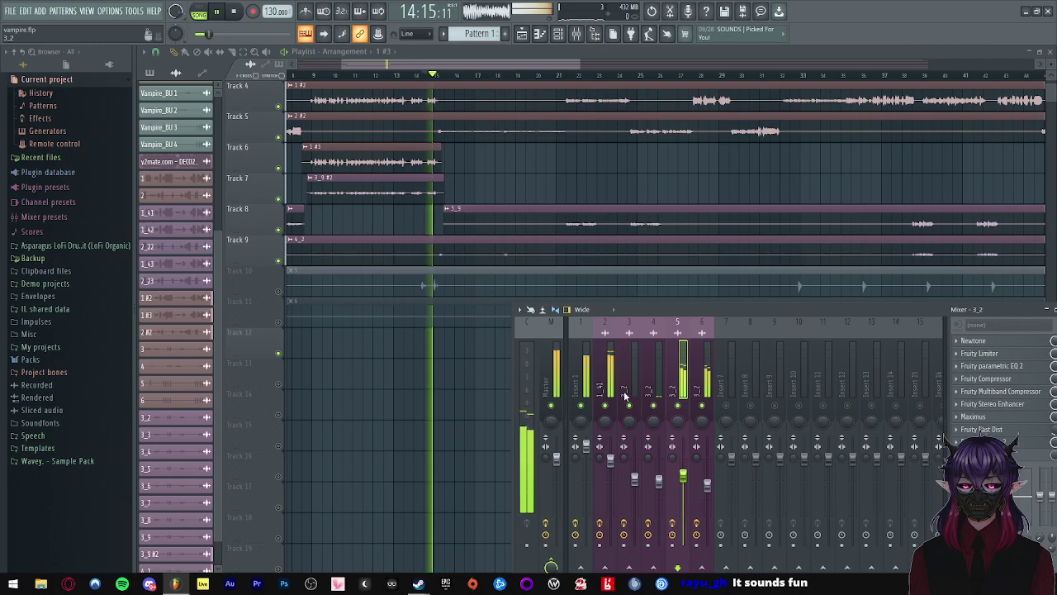
{"action": "left_click", "coordinate": [660, 480]}
{"action": "key", "text": "space"}
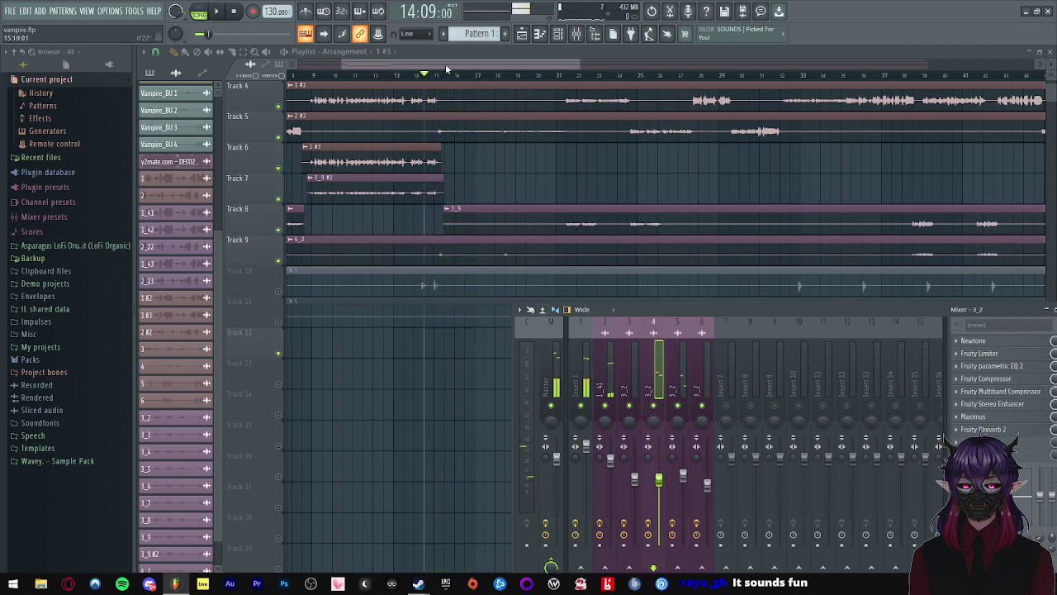
- Move the playback start to bar 7, solo mixer track 3, and audition its vocal
{"action": "left_click_drag", "start_coordinate": [445, 67], "coordinate": [385, 69]}
{"action": "left_click", "coordinate": [577, 37]}
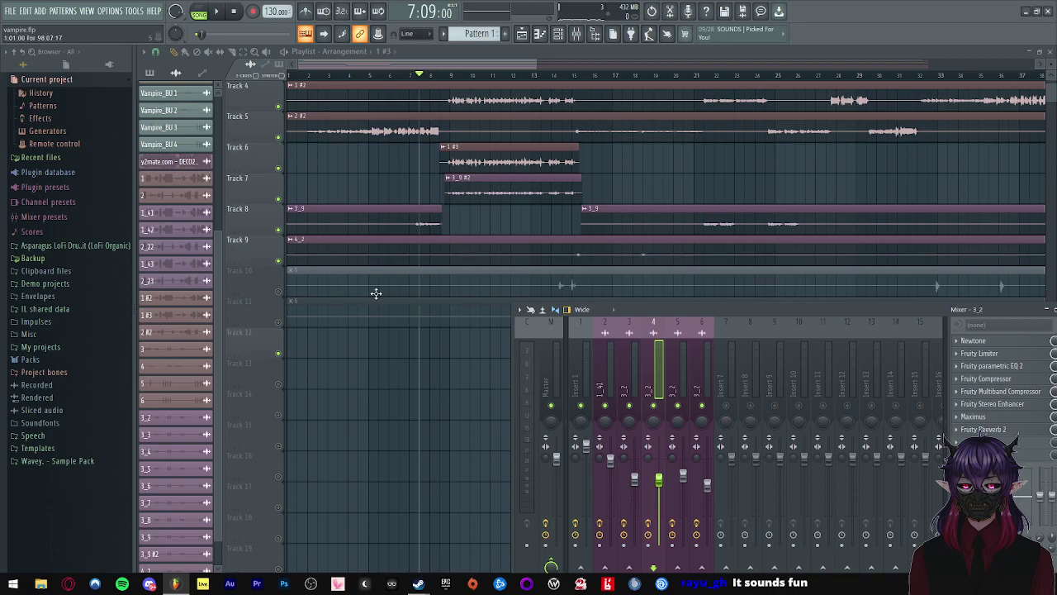
{"action": "left_click_drag", "start_coordinate": [736, 308], "coordinate": [698, 256]}
{"action": "key", "text": "space"}
{"action": "left_click", "coordinate": [594, 354]}
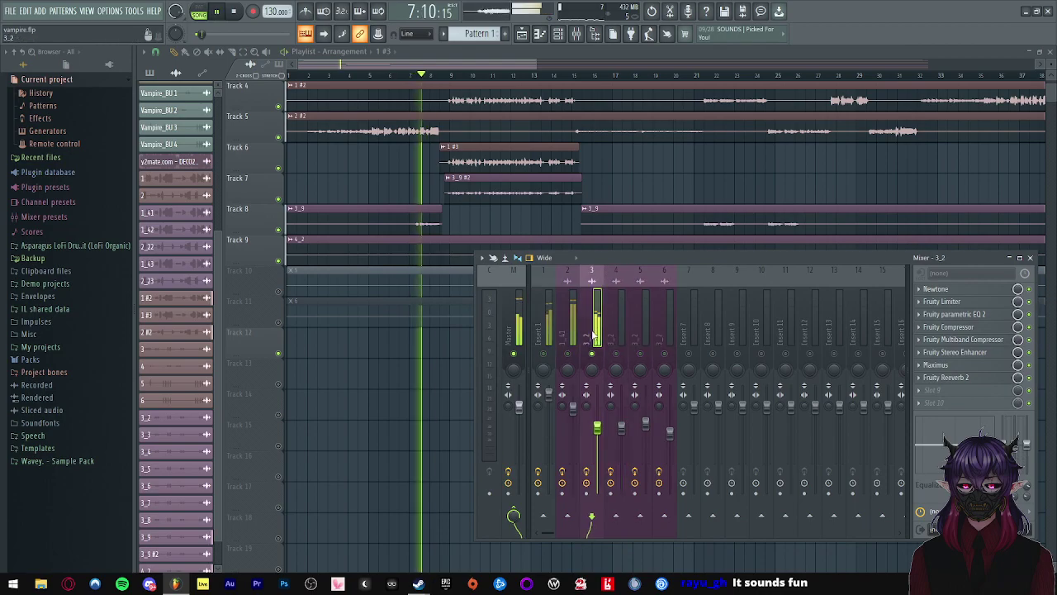
{"action": "key", "text": "space"}
- Reset Fruity Parametric EQ 2 on mixer track 3 to its Default preset and audition the flat vocal
{"action": "left_click", "coordinate": [979, 314]}
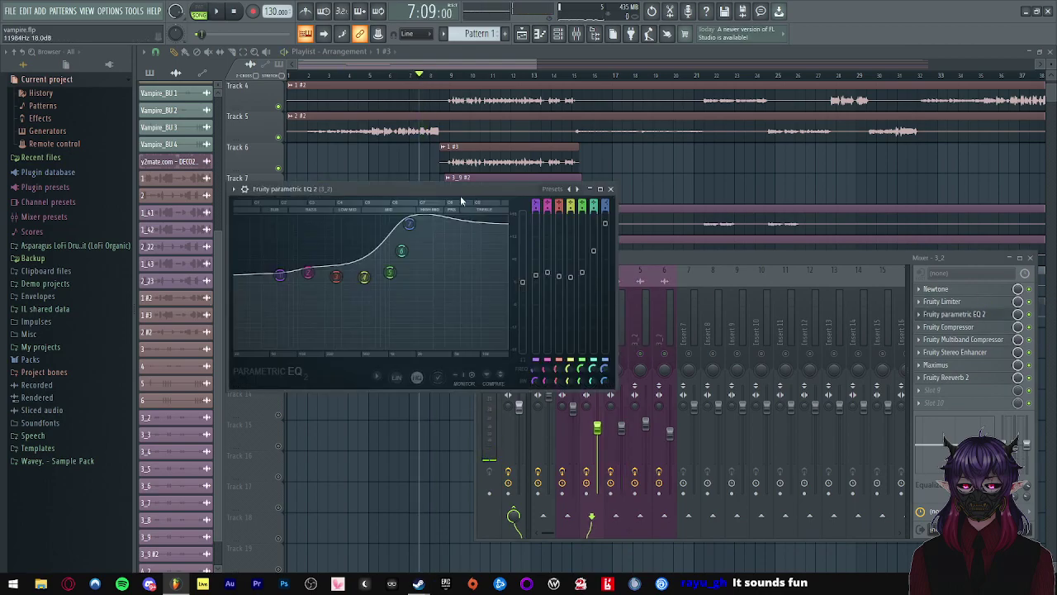
{"action": "left_click_drag", "start_coordinate": [461, 198], "coordinate": [707, 200]}
{"action": "left_click", "coordinate": [495, 198]}
{"action": "mouse_move", "coordinate": [524, 241]}
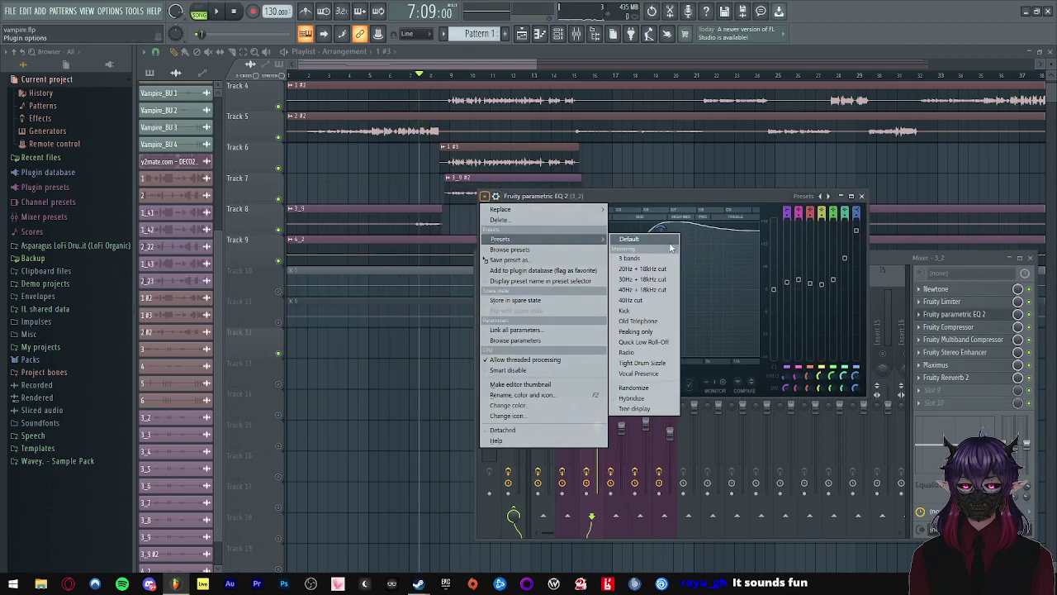
{"action": "left_click", "coordinate": [661, 243]}
{"action": "key", "text": "space"}
{"action": "key", "text": "space"}
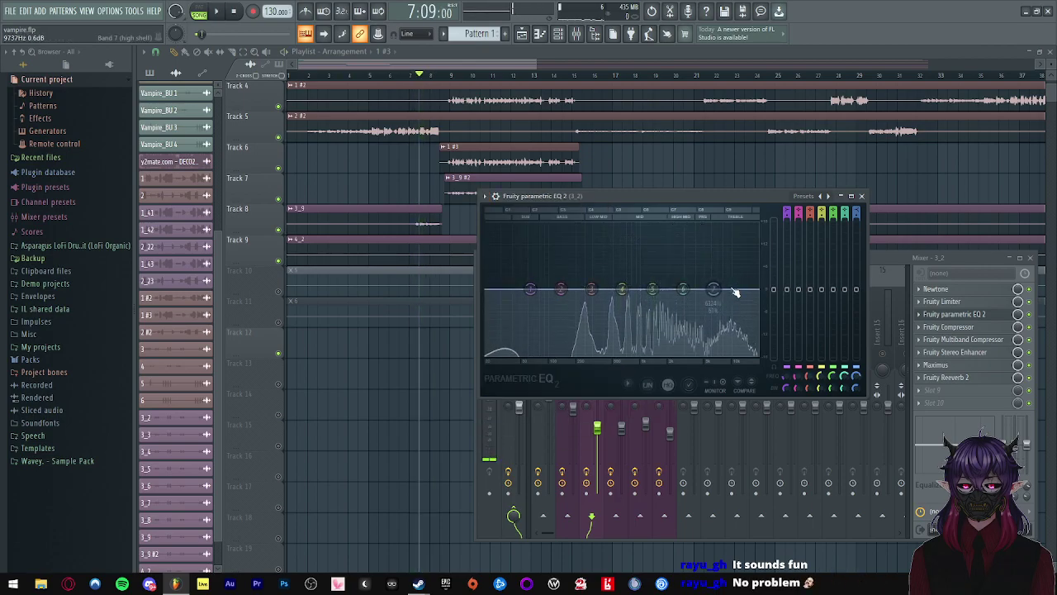
- Raise high-shelf band 7 of the EQ on mixer track 3 and shift it lower in frequency, auditioning the vocal
{"action": "key", "text": "space"}
{"action": "key", "text": "space"}
{"action": "left_click_drag", "start_coordinate": [715, 290], "coordinate": [684, 244]}
{"action": "key", "text": "space"}
{"action": "key", "text": "space"}
{"action": "left_click_drag", "start_coordinate": [646, 195], "coordinate": [815, 159]}
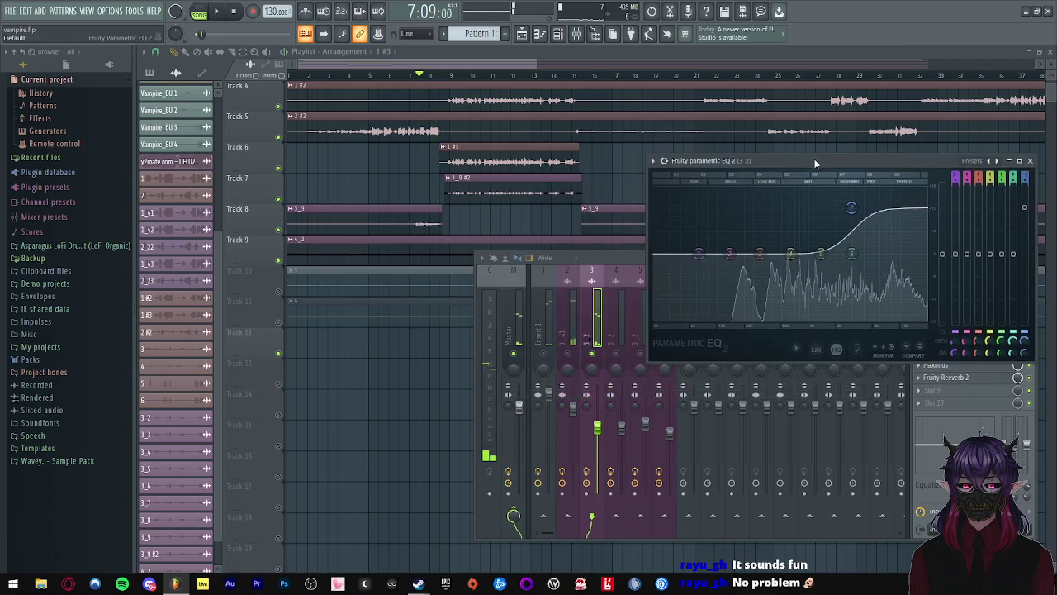
- Unmute mixer track 2, boost EQ band 6 about 6 dB near 1770 Hz, and set band 7 around 14.8 dB at 1891 Hz
{"action": "key", "text": "space"}
{"action": "left_click_drag", "start_coordinate": [851, 253], "coordinate": [834, 198]}
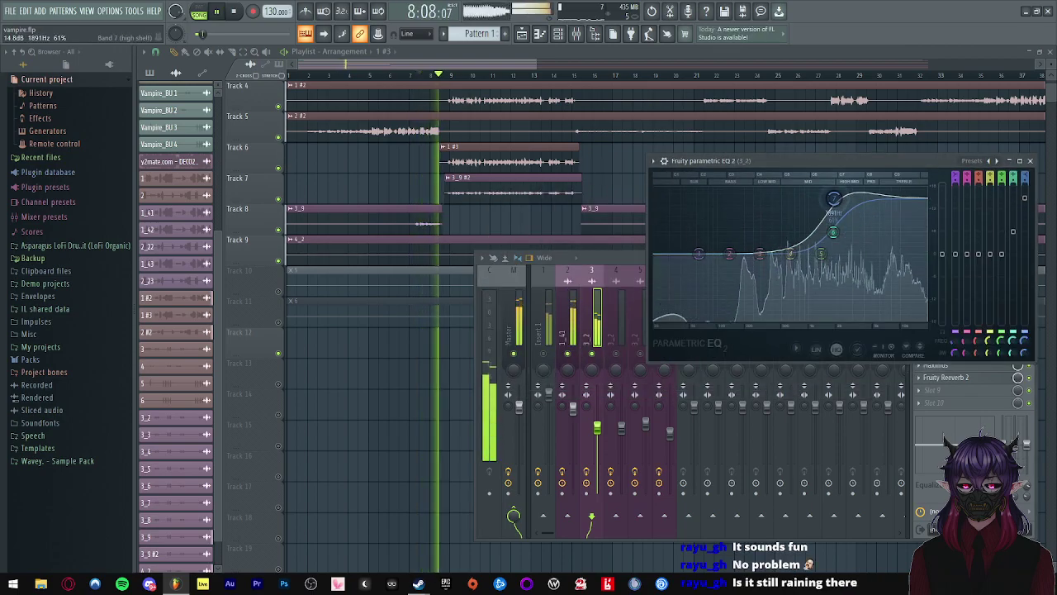
{"action": "key", "text": "space"}
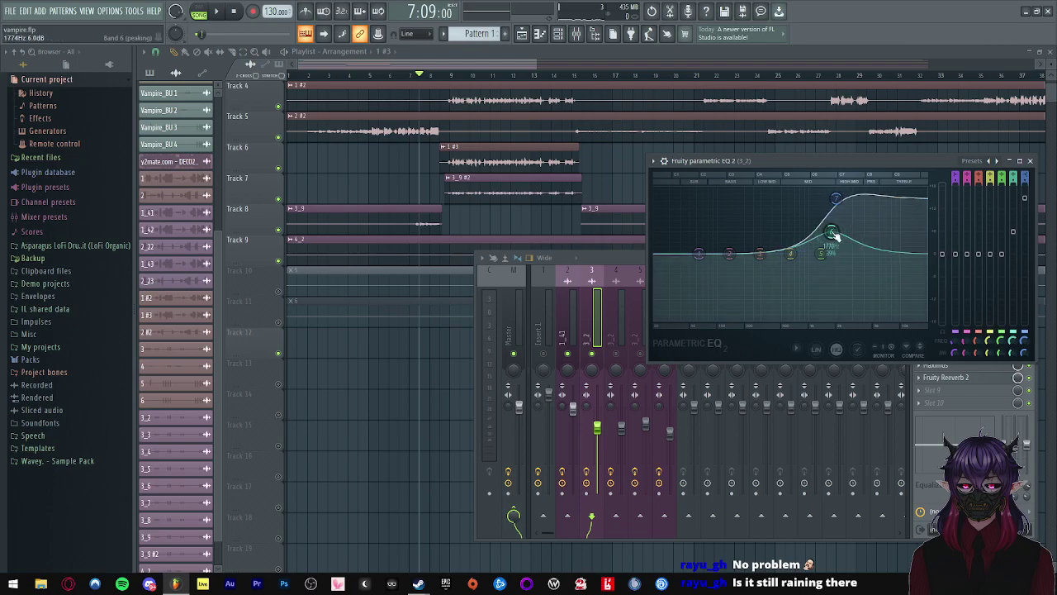
- Boost EQ band 5 slightly near 1 kHz, audition the vocals, and raise band 6 to about 7.8 dB at 1655 Hz
{"action": "left_click_drag", "start_coordinate": [793, 214], "coordinate": [808, 246]}
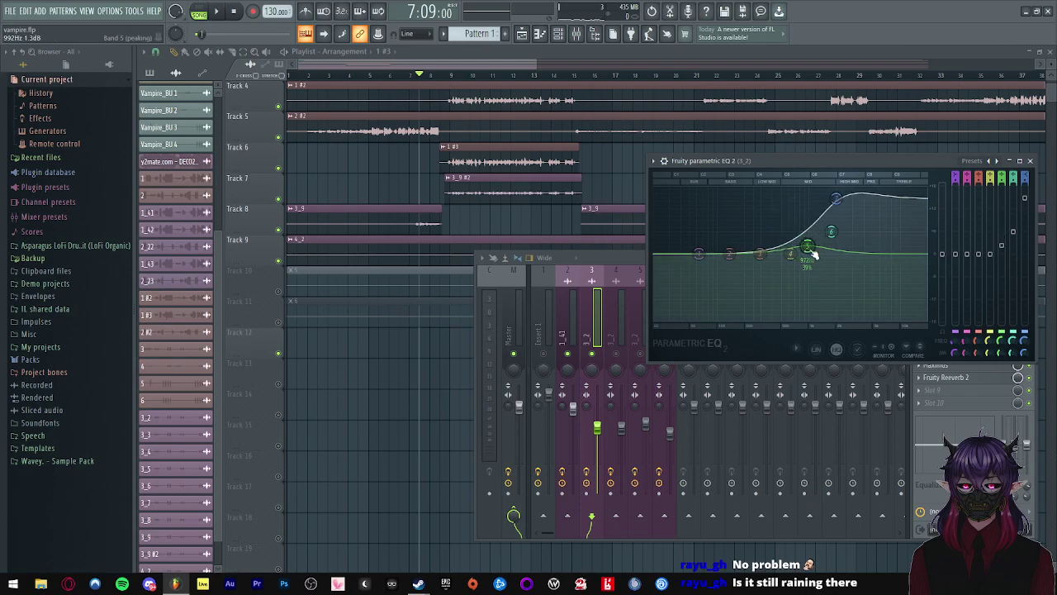
{"action": "left_click_drag", "start_coordinate": [796, 160], "coordinate": [551, 104]}
{"action": "key", "text": "space"}
{"action": "mouse_move", "coordinate": [563, 192]}
{"action": "left_mouse_down"}
{"action": "mouse_move", "coordinate": [559, 165]}
{"action": "mouse_move", "coordinate": [568, 189]}
{"action": "left_mouse_up"}
{"action": "key", "text": "space"}
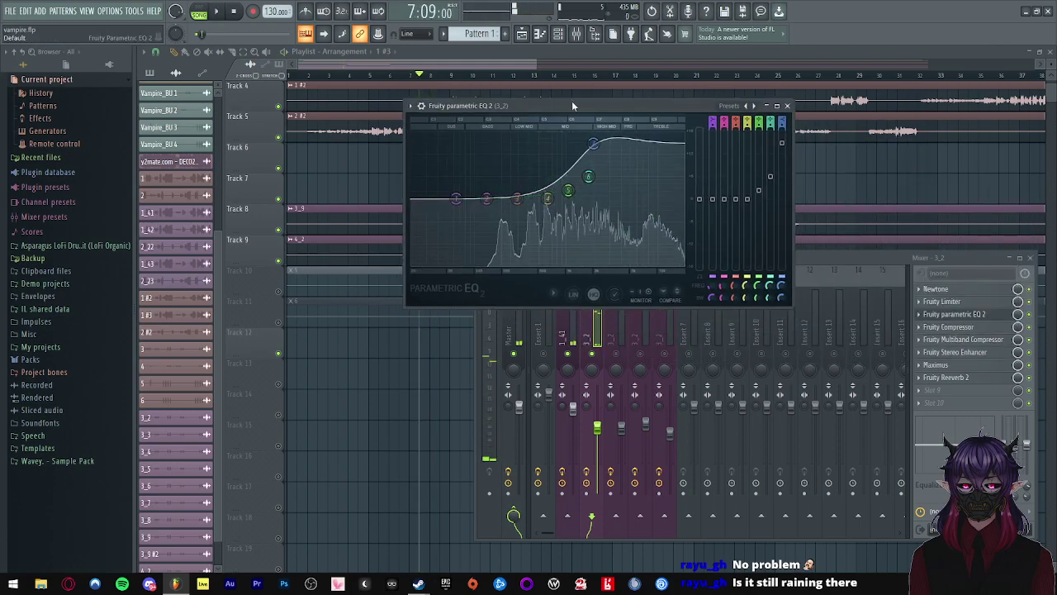
{"action": "left_click_drag", "start_coordinate": [572, 102], "coordinate": [591, 124]}
{"action": "left_click_drag", "start_coordinate": [588, 211], "coordinate": [589, 215]}
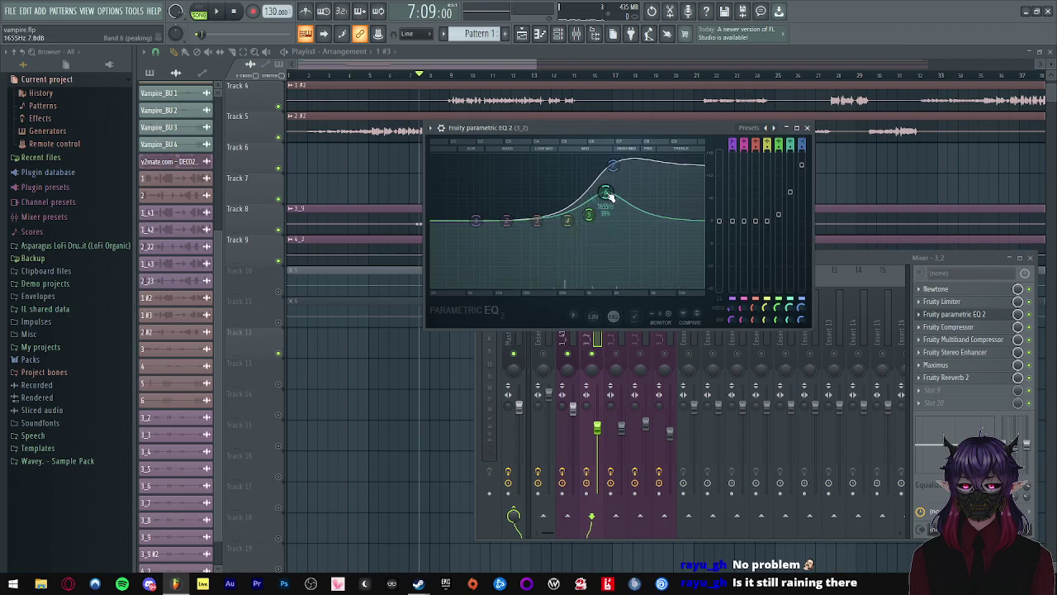
- Slightly boost EQ bands 3, 4 and 5 on mixer track 3 while auditioning the vocal, and close the EQ
{"action": "key", "text": "space"}
{"action": "left_click_drag", "start_coordinate": [591, 224], "coordinate": [534, 216]}
{"action": "key", "text": "space"}
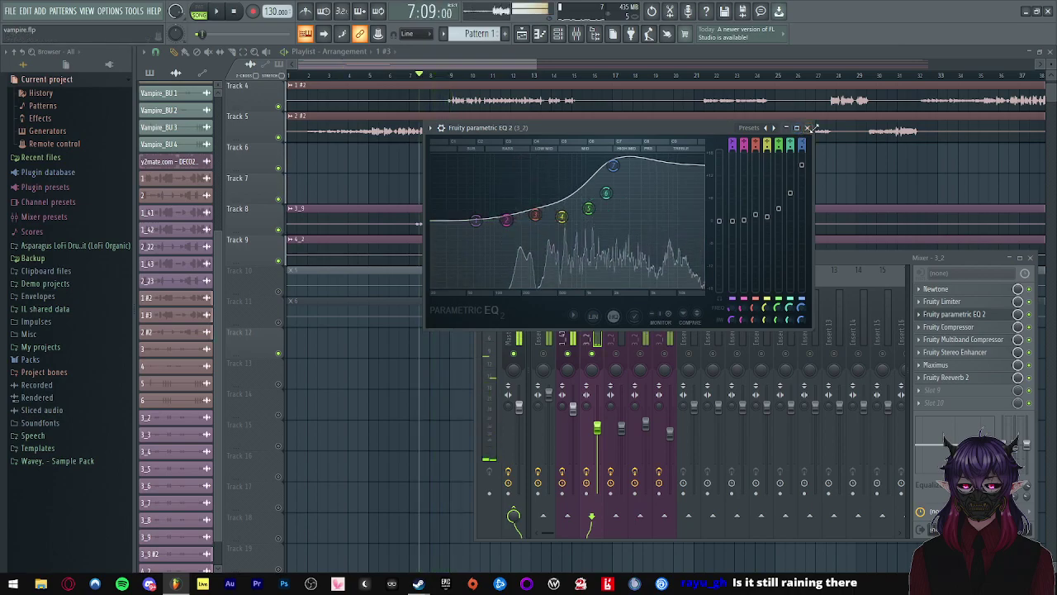
{"action": "left_click", "coordinate": [809, 128]}
- Review the Fruity Compressor and Multiband Compressor on mixer track 3 while playing from bar 21, and fine-tune the track's volume fader
{"action": "left_click", "coordinate": [972, 328]}
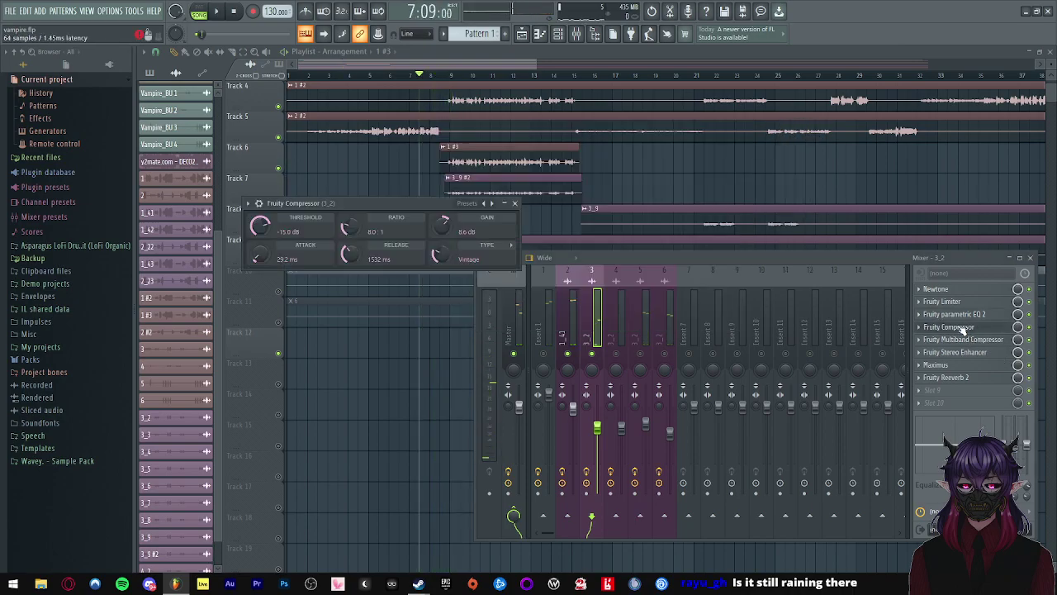
{"action": "left_click", "coordinate": [698, 76]}
{"action": "key", "text": "space"}
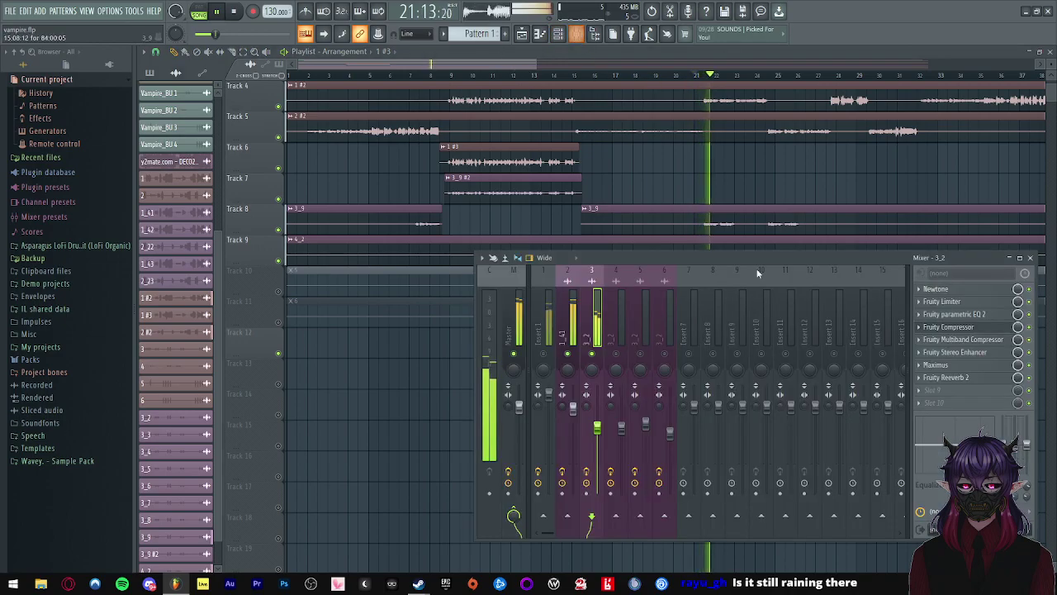
{"action": "left_click", "coordinate": [975, 339]}
{"action": "key", "text": "space"}
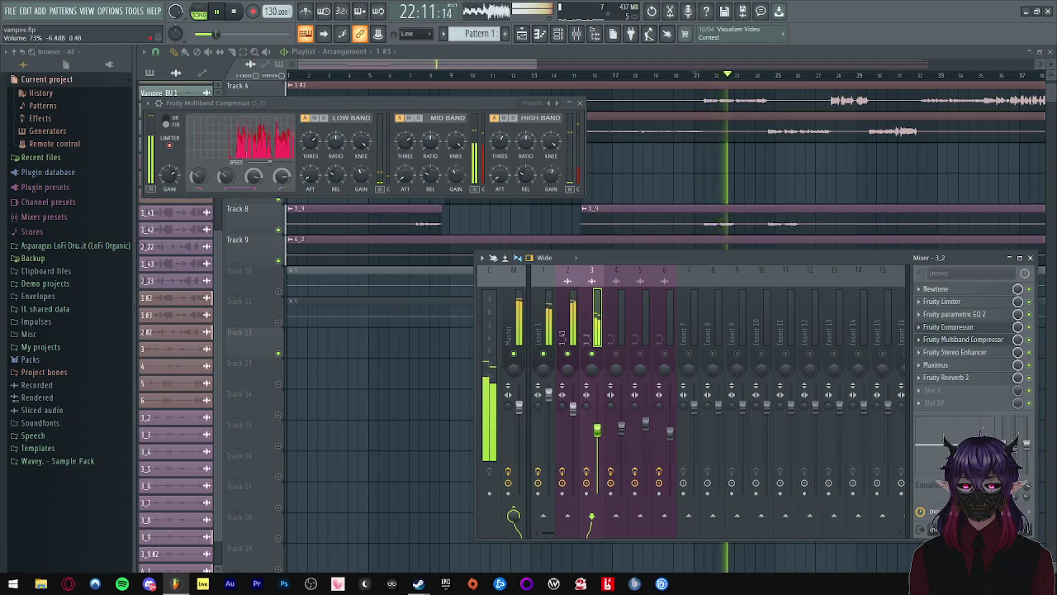
{"action": "left_click_drag", "start_coordinate": [597, 429], "coordinate": [598, 426]}
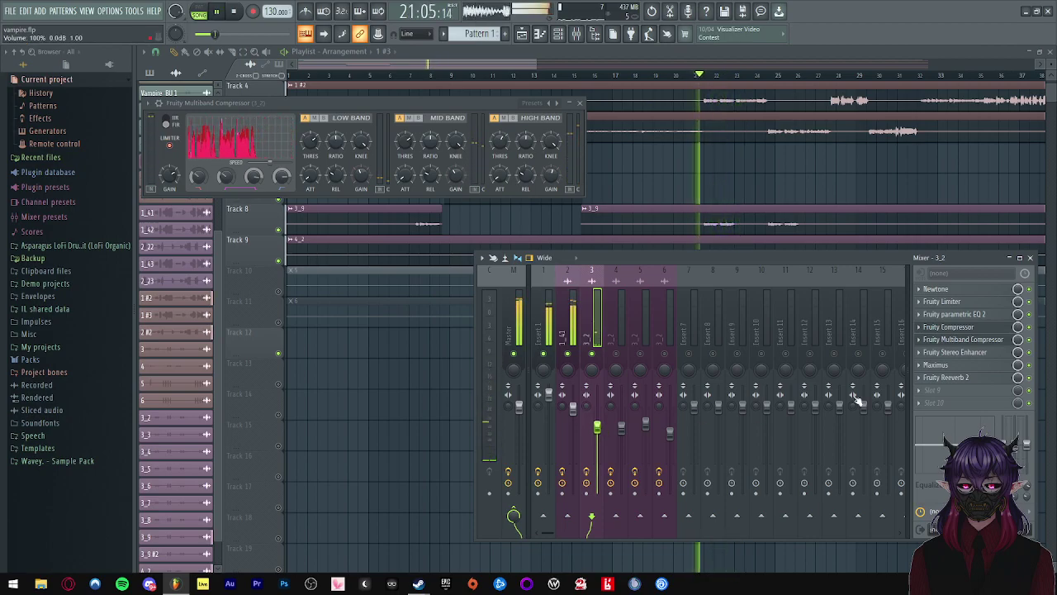
- Load The Venue preset in Fruity Reeverb 2 on mixer track 3 during playback and close the reverb
{"action": "left_click", "coordinate": [952, 377]}
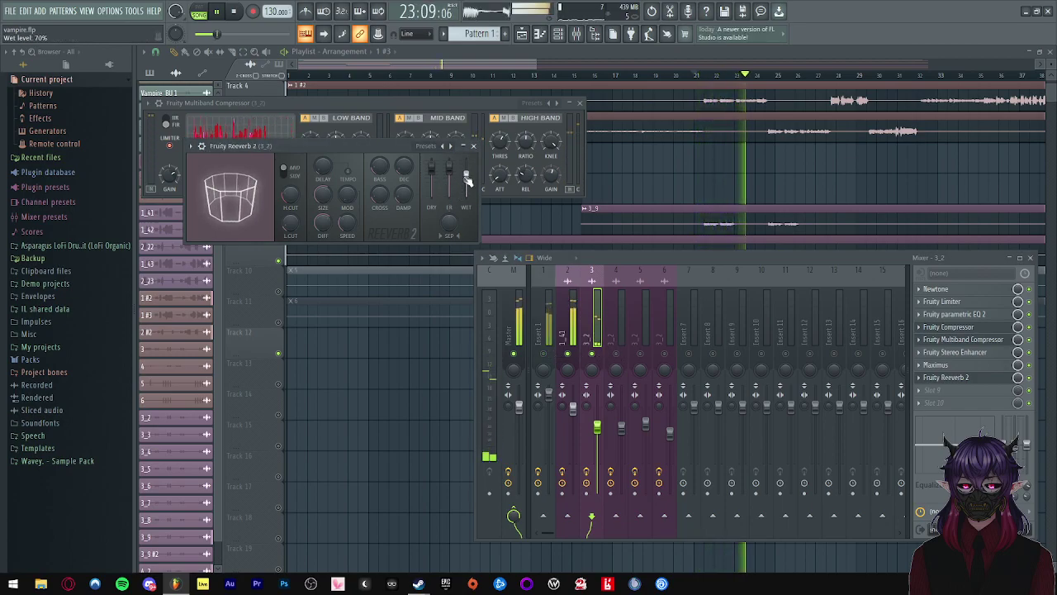
{"action": "left_click", "coordinate": [191, 146]}
{"action": "mouse_move", "coordinate": [217, 189]}
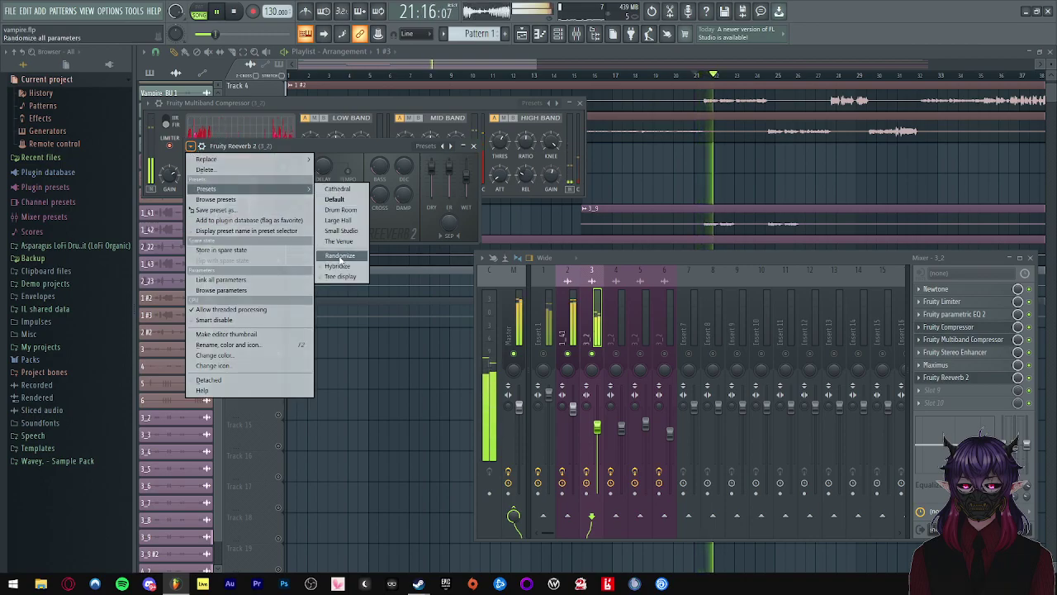
{"action": "left_click", "coordinate": [342, 241]}
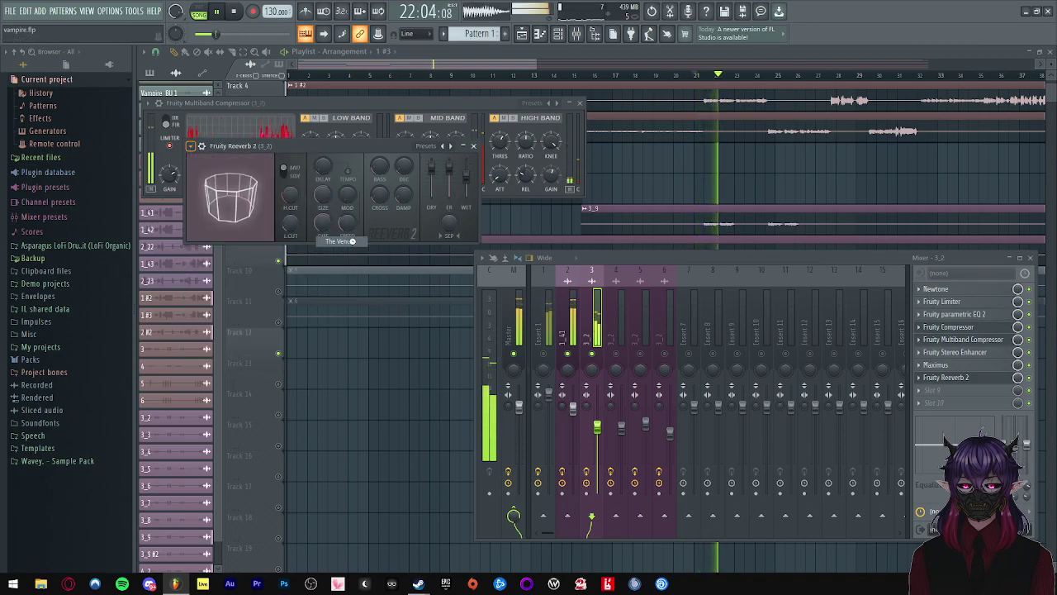
{"action": "left_click", "coordinate": [473, 145]}
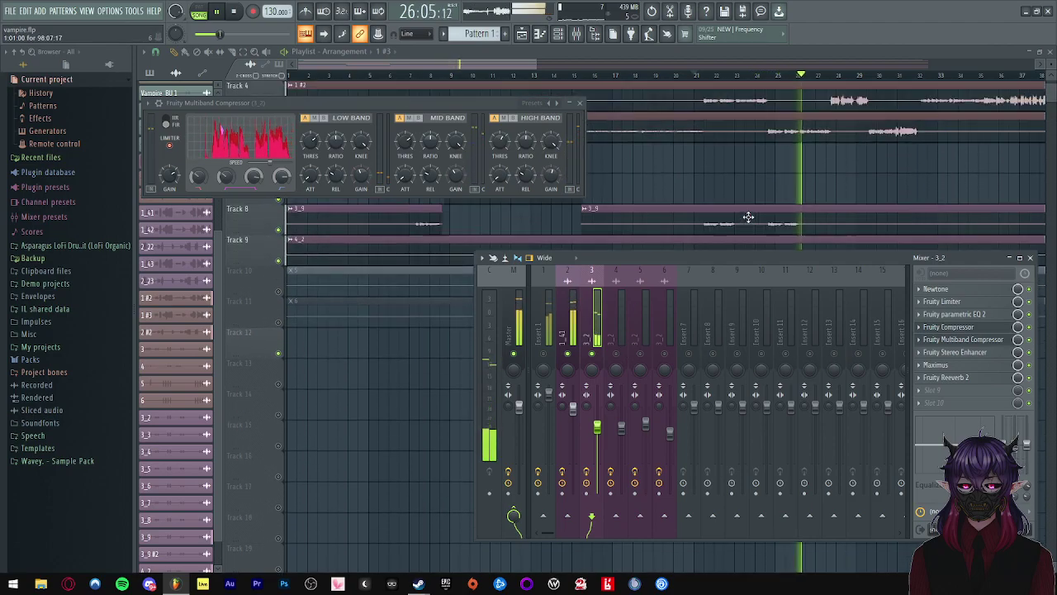
- Close the Multiband Compressor, audition the vocals through bar 28 and stop playback
{"action": "scroll", "coordinate": [748, 217], "scroll_direction": "down", "scroll_amount": 2}
{"action": "scroll", "coordinate": [770, 210], "scroll_direction": "up", "scroll_amount": 3}
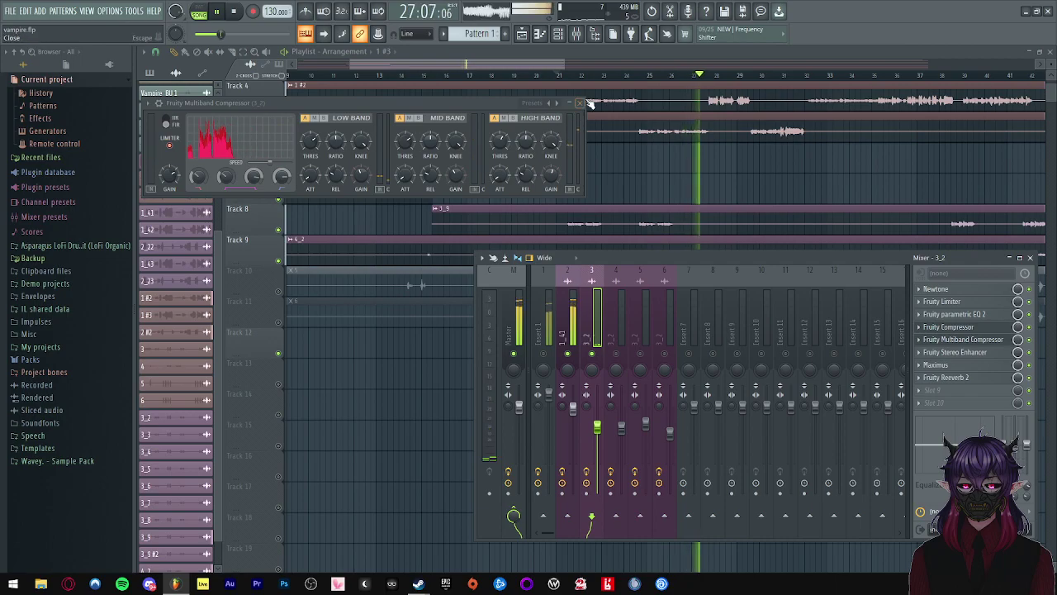
{"action": "left_click", "coordinate": [589, 102]}
{"action": "scroll", "coordinate": [661, 190], "scroll_direction": "down", "scroll_amount": 3}
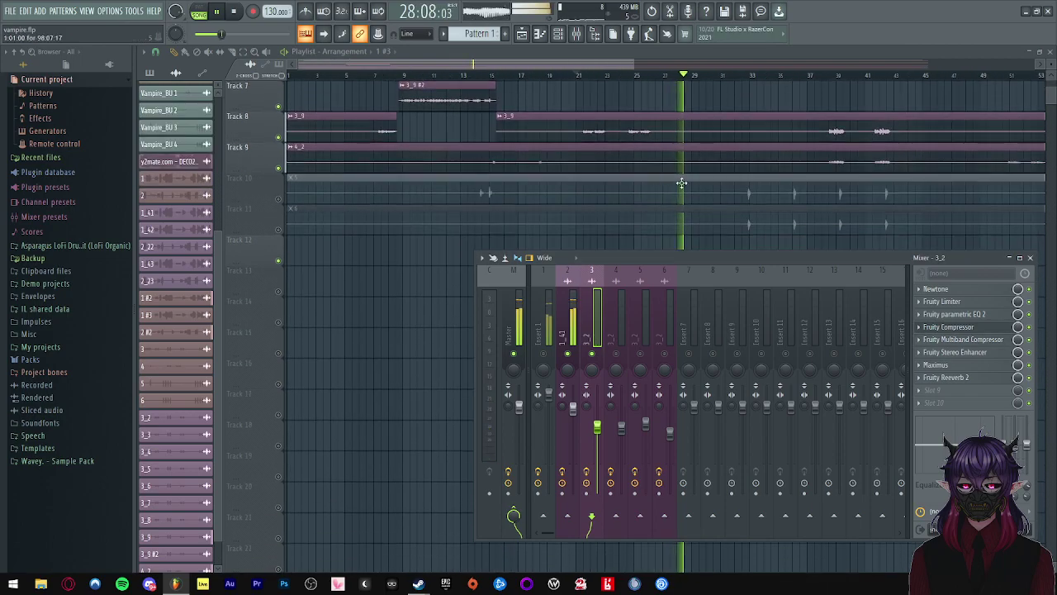
{"action": "key", "text": "space"}
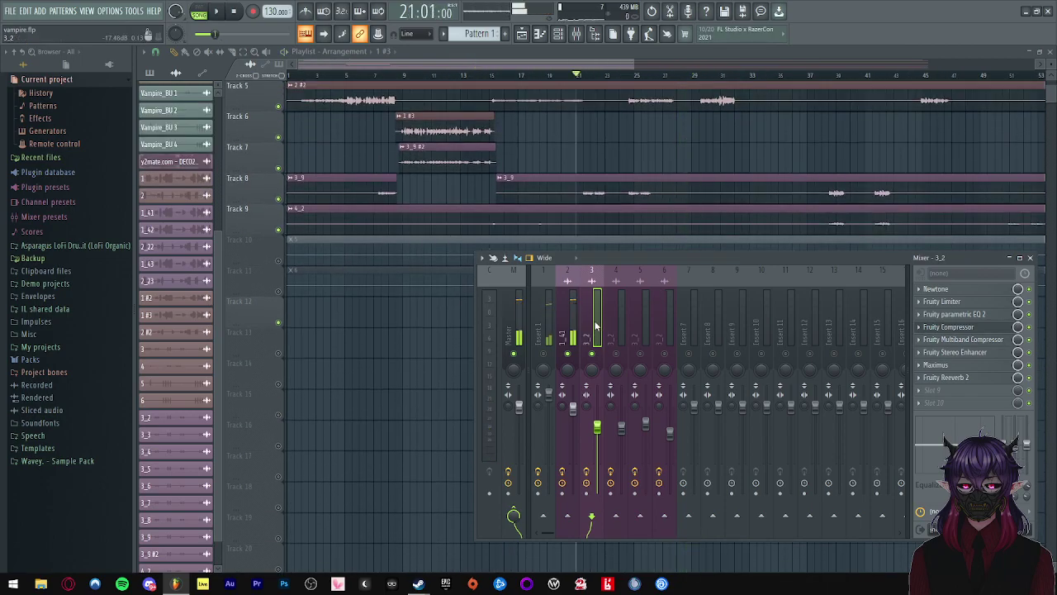
- Copy the state of mixer track 3, with its effects chain, onto mixer track 4
{"action": "right_click", "coordinate": [606, 297]}
{"action": "mouse_move", "coordinate": [620, 309]}
{"action": "left_click_drag", "start_coordinate": [751, 321], "coordinate": [620, 334]}
- Hide the mixer and audition the arrangement from bar 14
{"action": "left_click", "coordinate": [484, 76]}
{"action": "key", "text": "F9"}
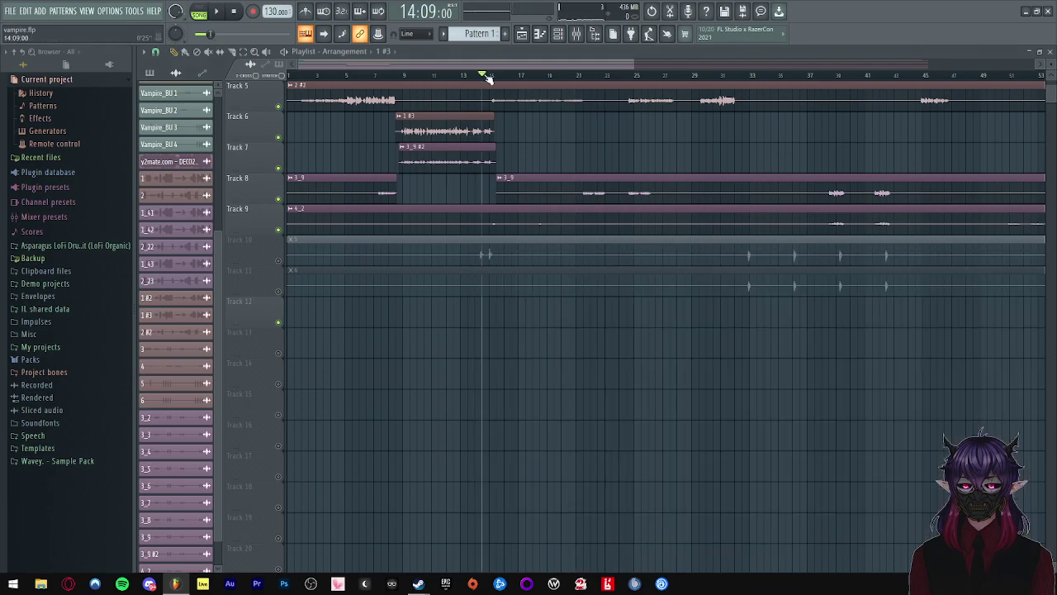
{"action": "key", "text": "space"}
{"action": "scroll", "coordinate": [491, 119], "scroll_direction": "up", "scroll_amount": 3}
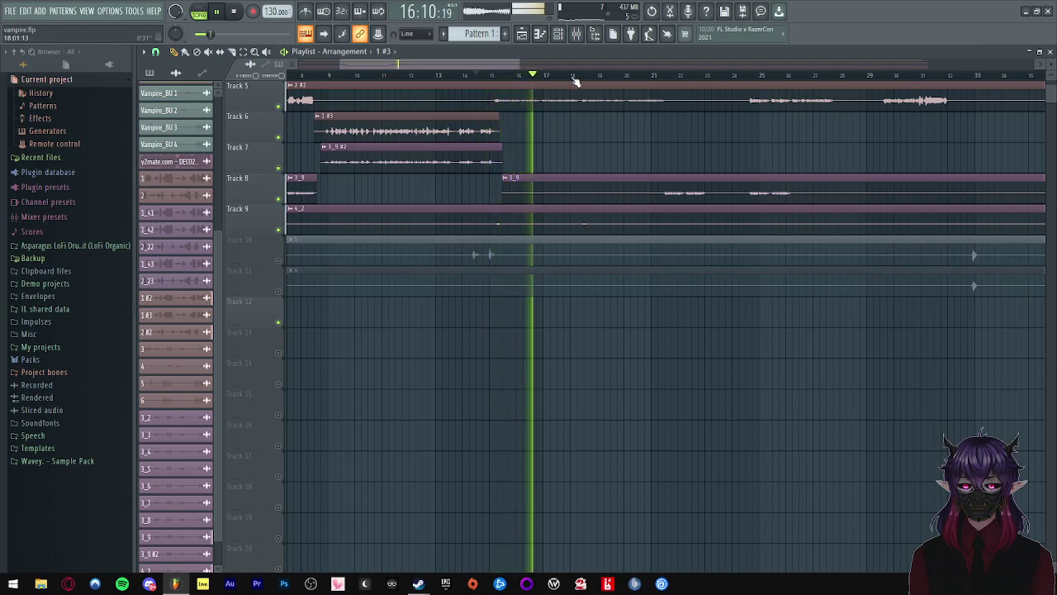
{"action": "scroll", "coordinate": [517, 135], "scroll_direction": "down", "scroll_amount": 2}
{"action": "scroll", "coordinate": [517, 135], "scroll_direction": "down", "scroll_amount": 2}
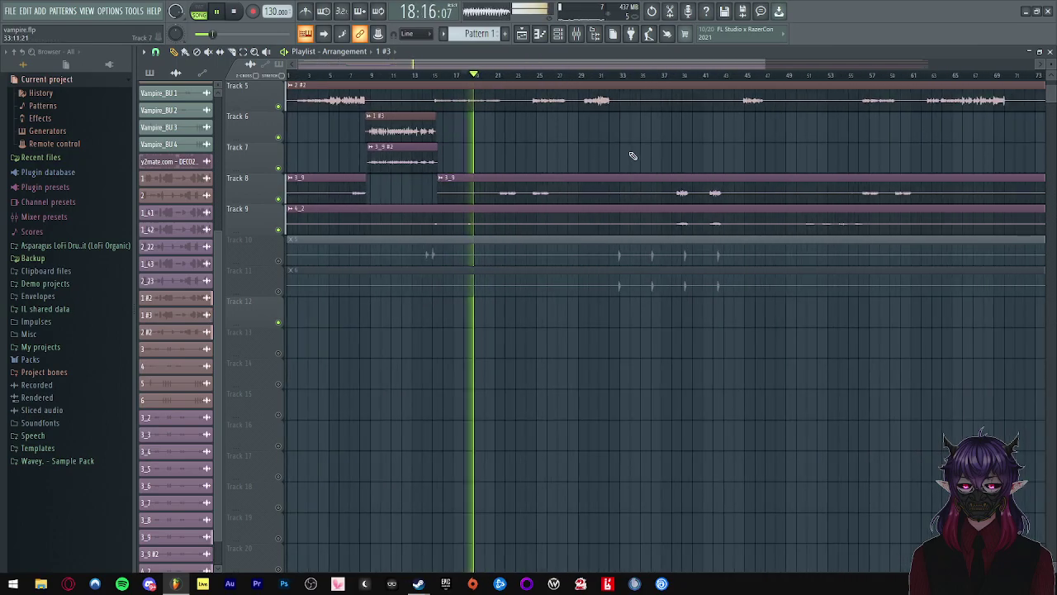
- Audition the vocal layers on tracks 8 and 9 from bar 37 while checking the mixer levels
{"action": "left_click", "coordinate": [661, 75]}
{"action": "scroll", "coordinate": [731, 171], "scroll_direction": "up", "scroll_amount": 2}
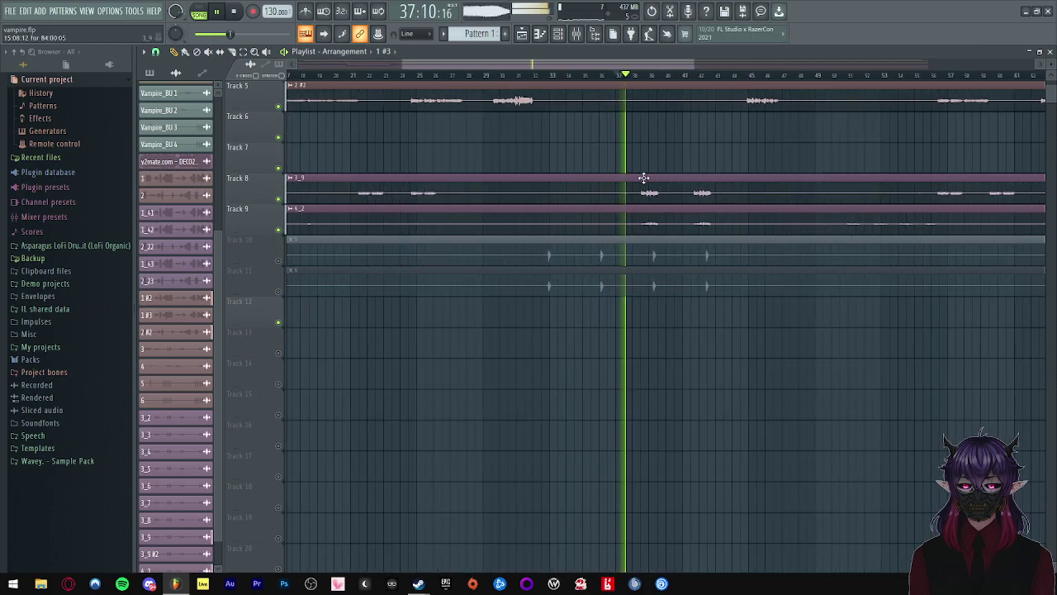
{"action": "scroll", "coordinate": [646, 182], "scroll_direction": "up", "scroll_amount": 4}
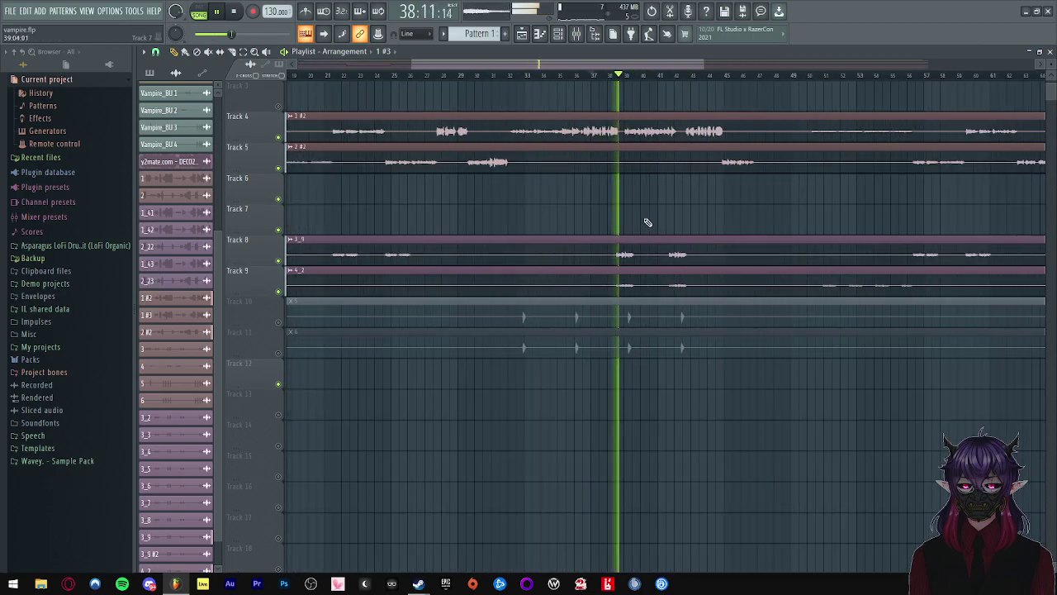
{"action": "left_click", "coordinate": [590, 34]}
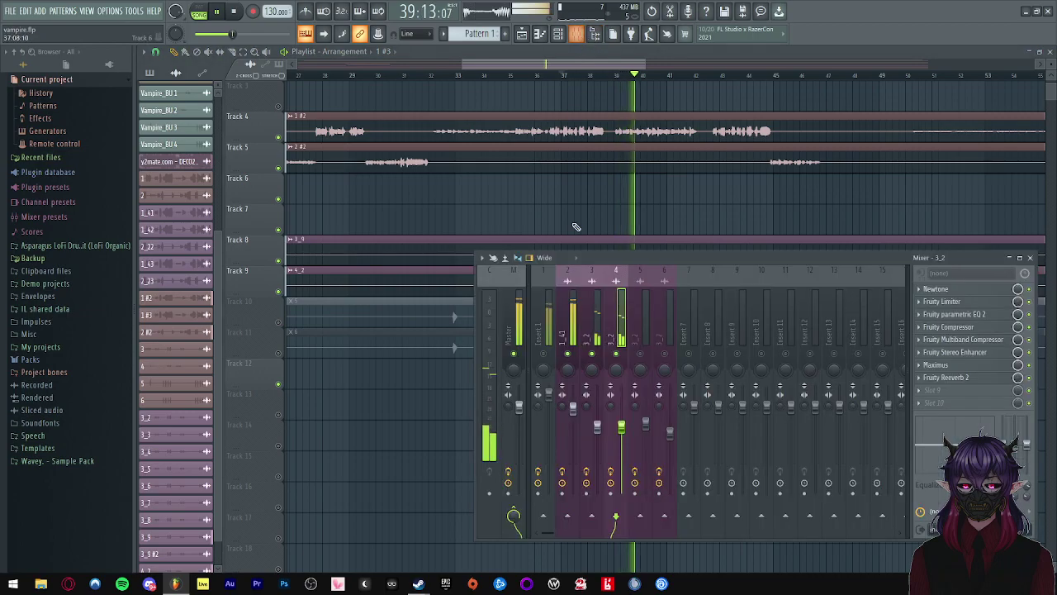
{"action": "left_click_drag", "start_coordinate": [570, 66], "coordinate": [585, 67]}
{"action": "scroll", "coordinate": [574, 200], "scroll_direction": "up", "scroll_amount": 1}
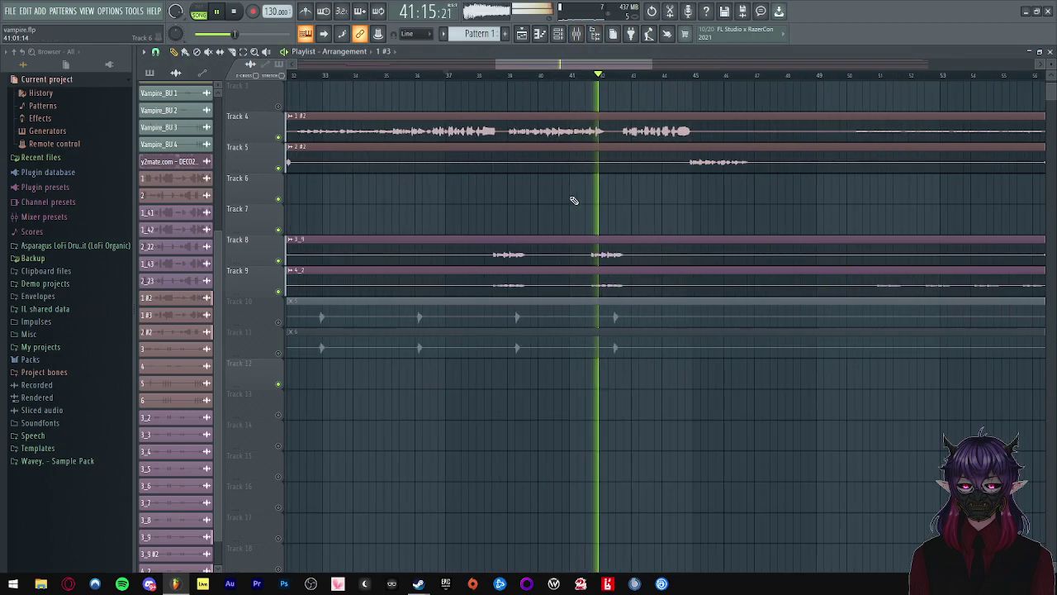
{"action": "scroll", "coordinate": [546, 194], "scroll_direction": "down", "scroll_amount": 2}
{"action": "scroll", "coordinate": [578, 204], "scroll_direction": "up", "scroll_amount": 3}
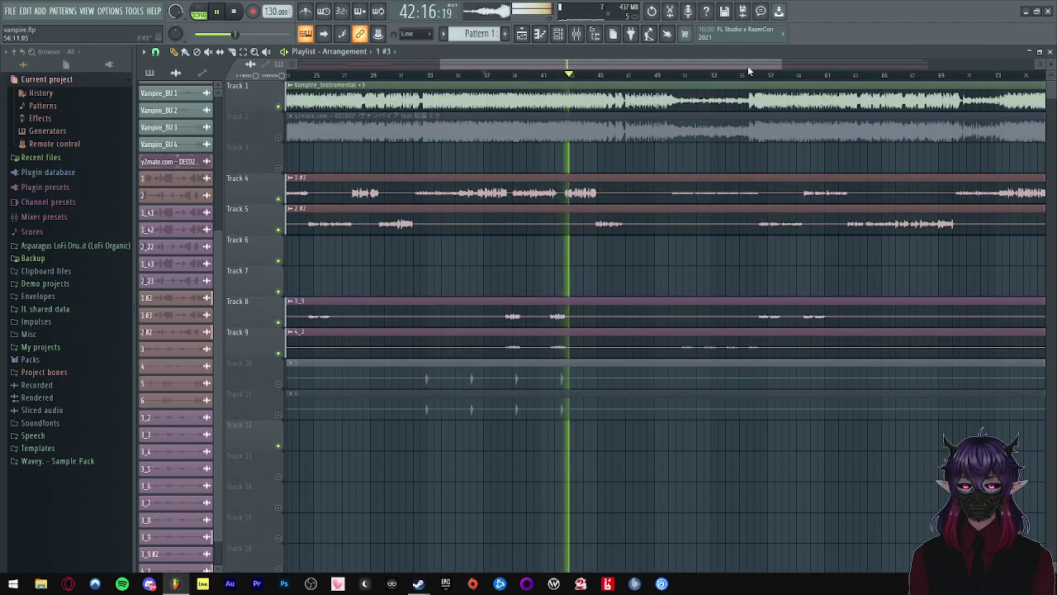
- Audition the quiet section from bar 51 into the following verse around bar 60, and stop playback
{"action": "left_click", "coordinate": [684, 75]}
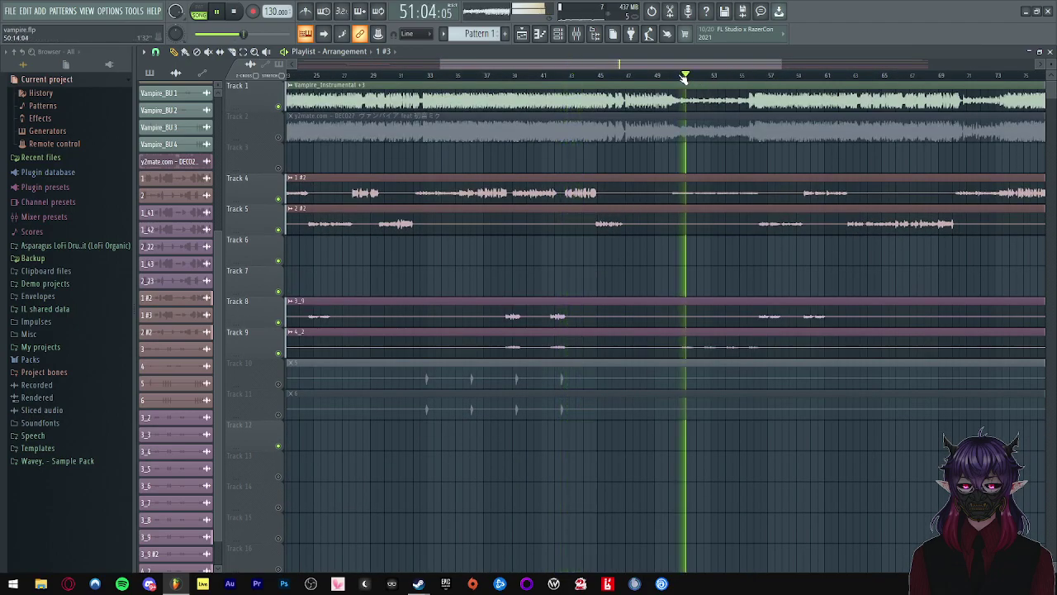
{"action": "scroll", "coordinate": [746, 220], "scroll_direction": "up", "scroll_amount": 2}
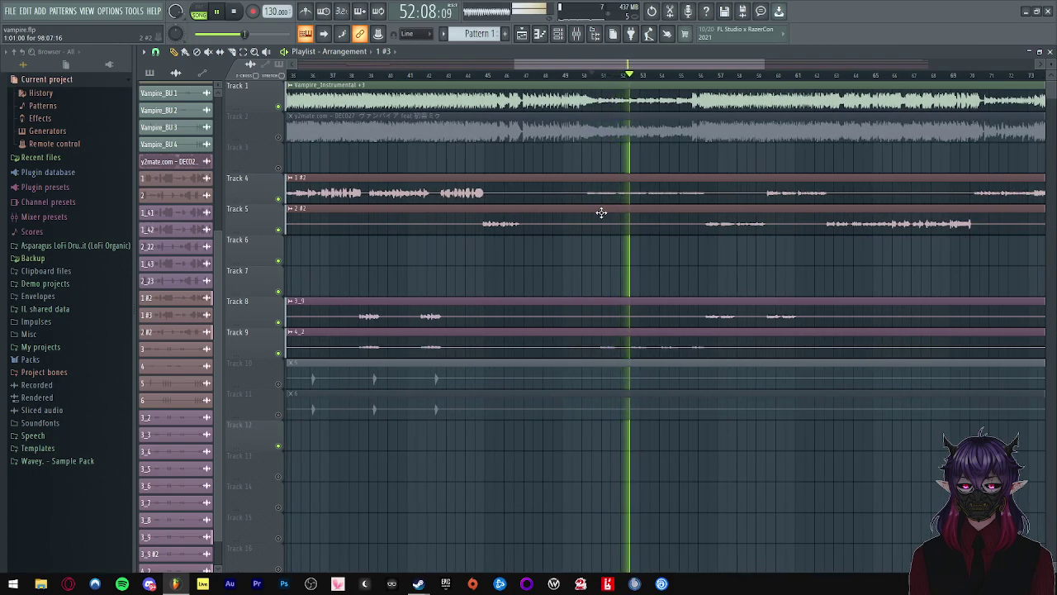
{"action": "scroll", "coordinate": [595, 197], "scroll_direction": "up", "scroll_amount": 3}
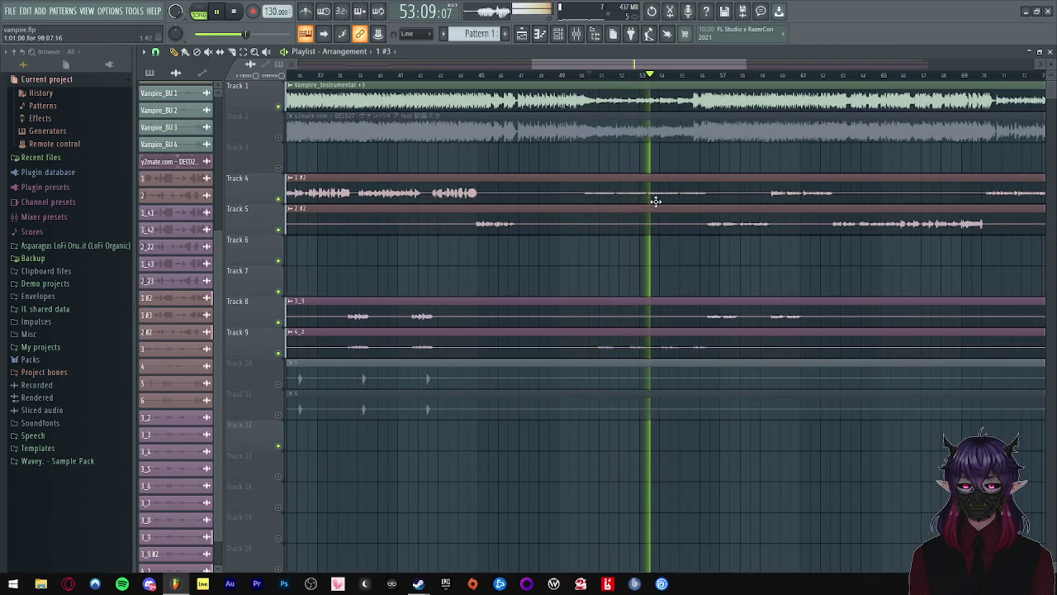
{"action": "scroll", "coordinate": [734, 245], "scroll_direction": "up", "scroll_amount": 2}
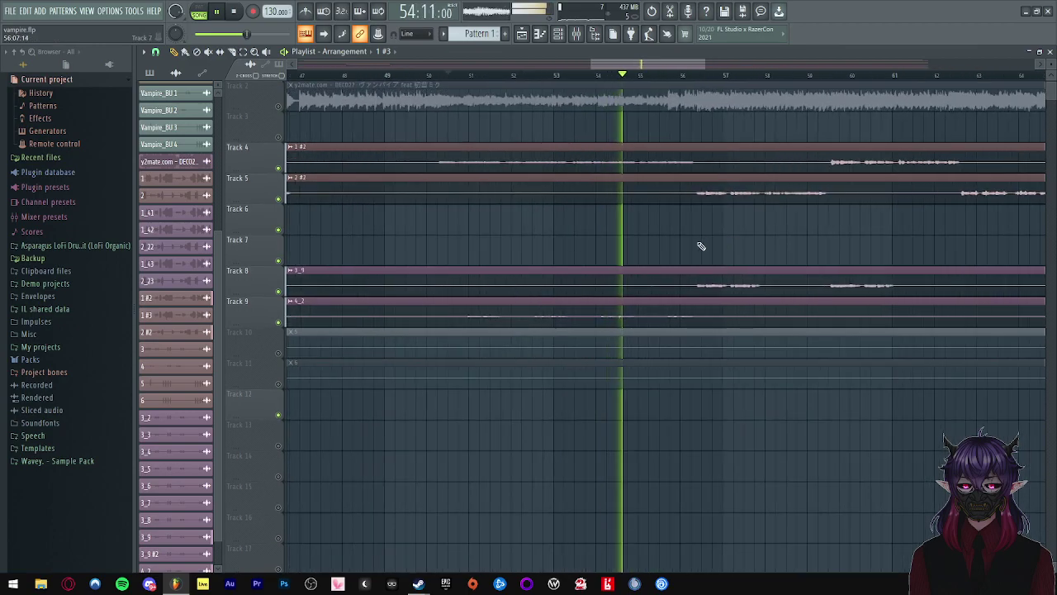
{"action": "scroll", "coordinate": [698, 263], "scroll_direction": "up", "scroll_amount": 1}
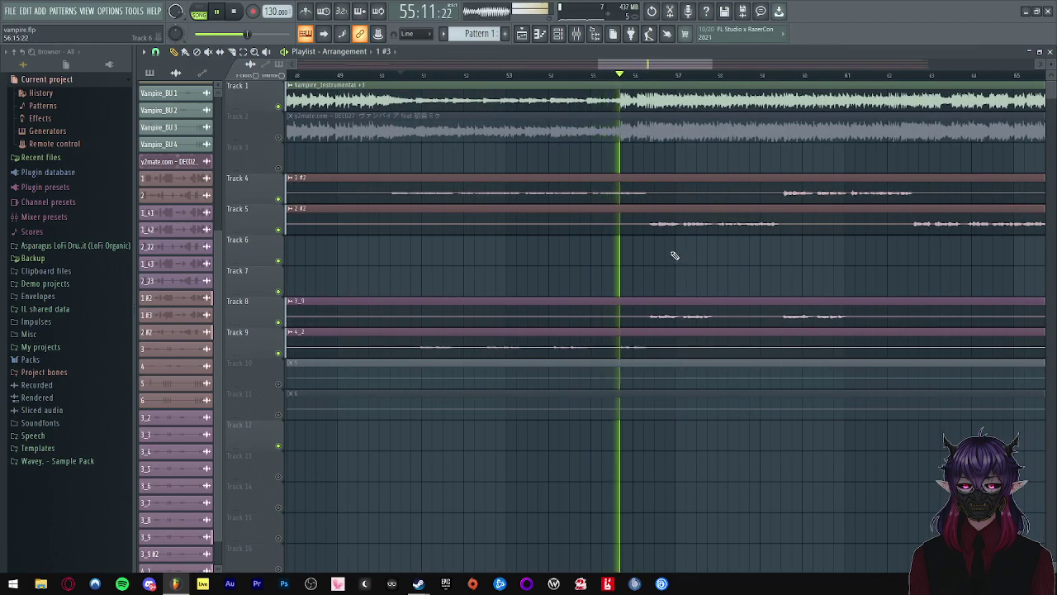
{"action": "scroll", "coordinate": [692, 261], "scroll_direction": "up", "scroll_amount": 1}
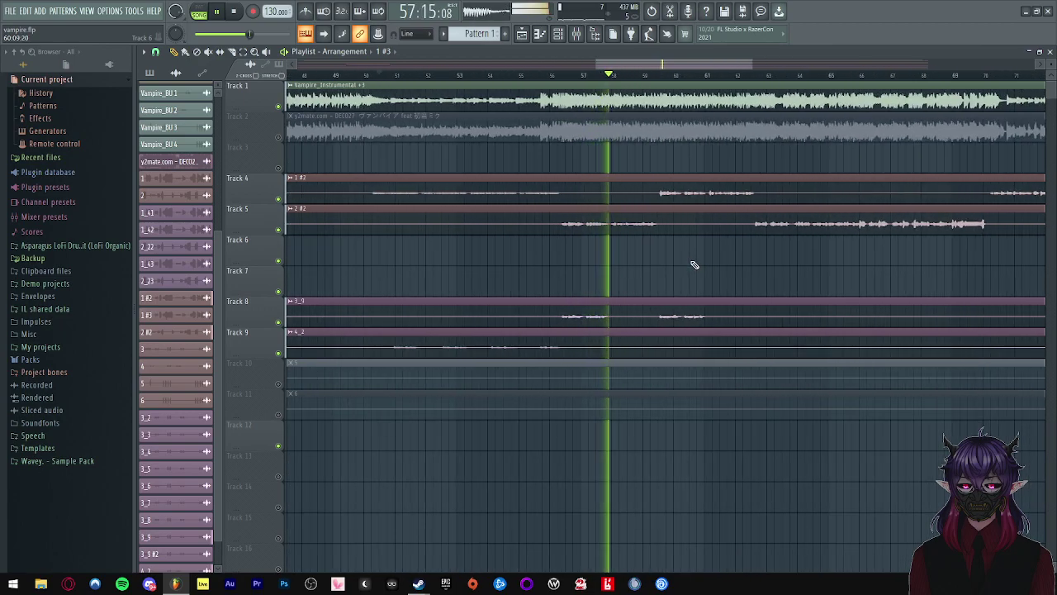
{"action": "scroll", "coordinate": [691, 263], "scroll_direction": "up", "scroll_amount": 1}
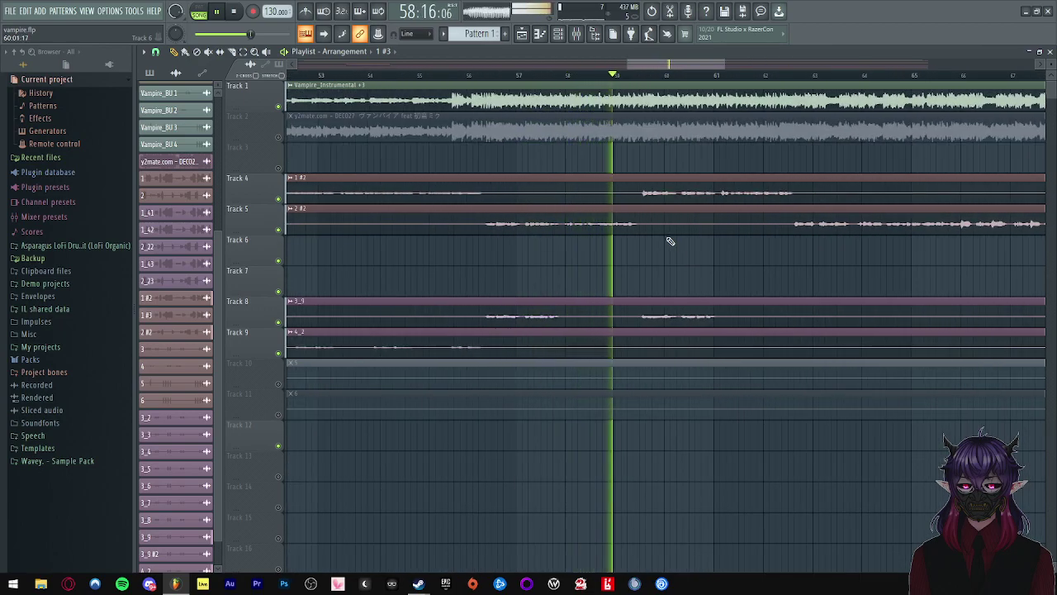
{"action": "scroll", "coordinate": [661, 263], "scroll_direction": "down", "scroll_amount": 6}
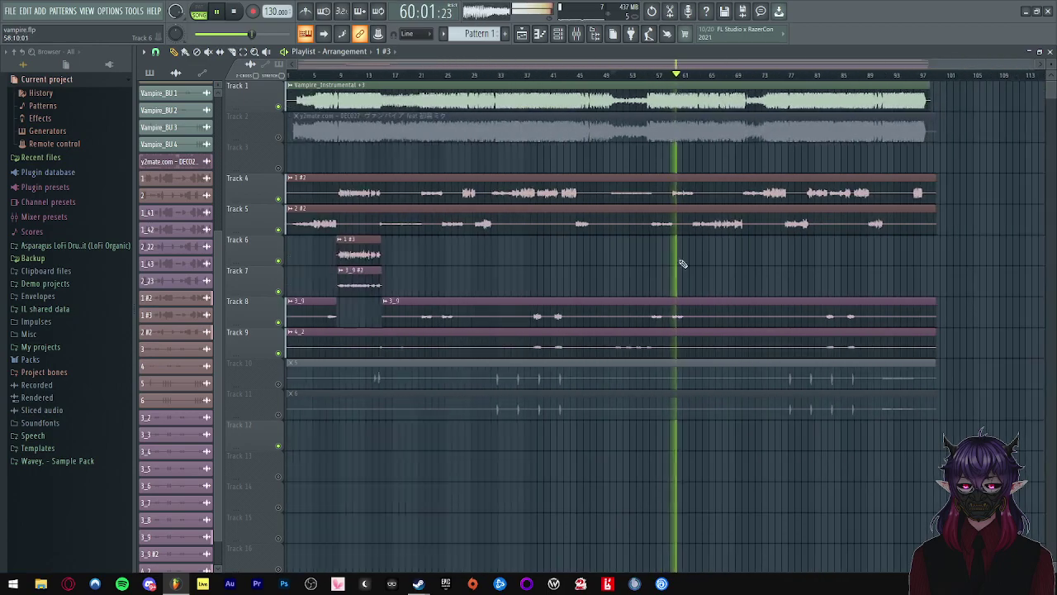
{"action": "scroll", "coordinate": [702, 266], "scroll_direction": "down", "scroll_amount": 3}
{"action": "key", "text": "space"}
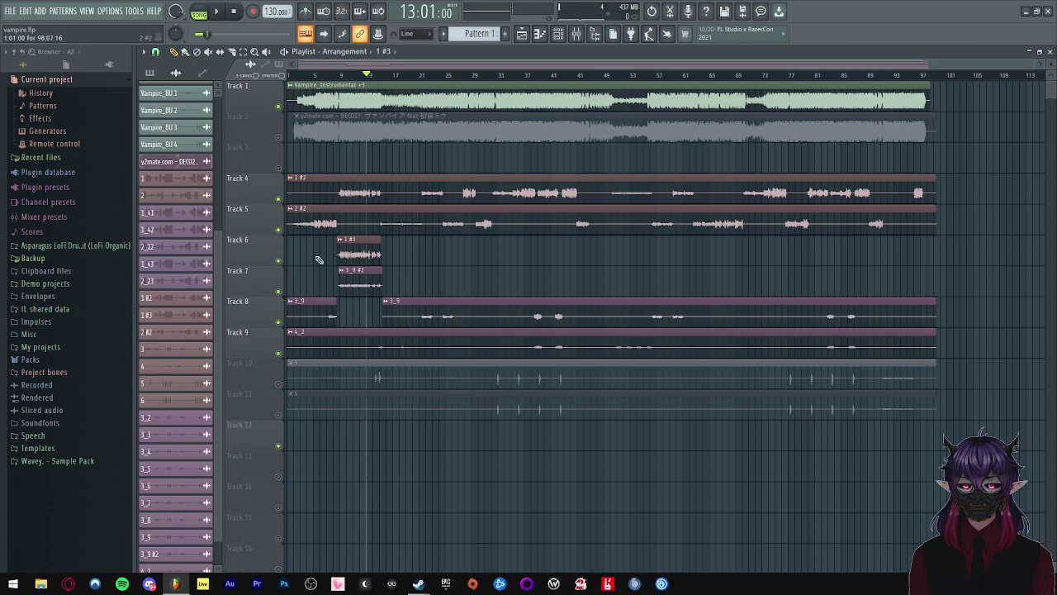
- Unmute and solo playlist track 10, and play it from bar 14
{"action": "scroll", "coordinate": [319, 234], "scroll_direction": "up", "scroll_amount": 2}
{"action": "left_click", "coordinate": [278, 384]}
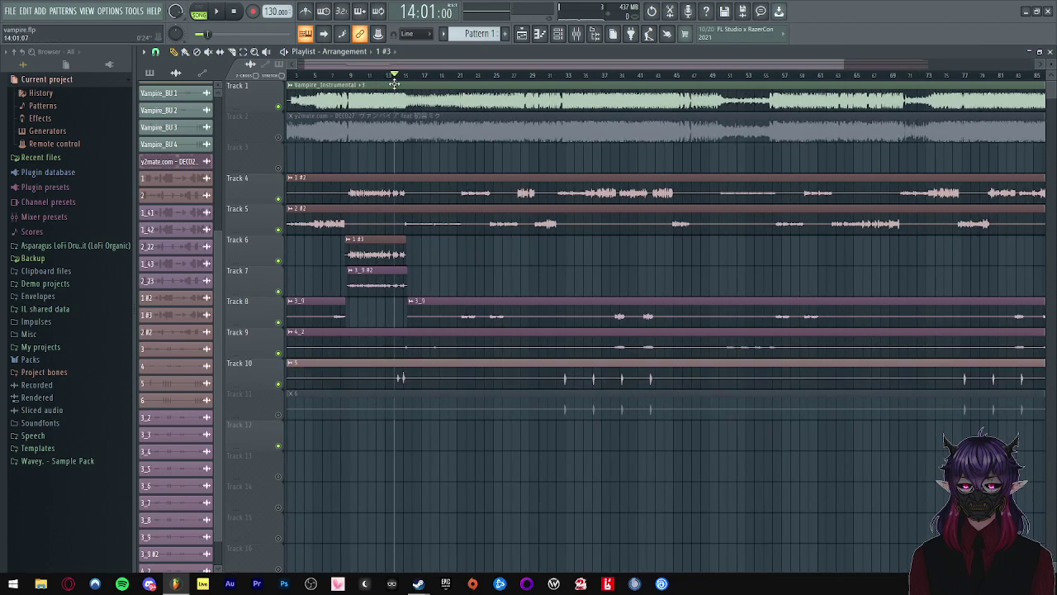
{"action": "scroll", "coordinate": [290, 376], "scroll_direction": "up", "scroll_amount": 2}
{"action": "left_click", "coordinate": [280, 385], "text": "ctrl"}
{"action": "key", "text": "space"}
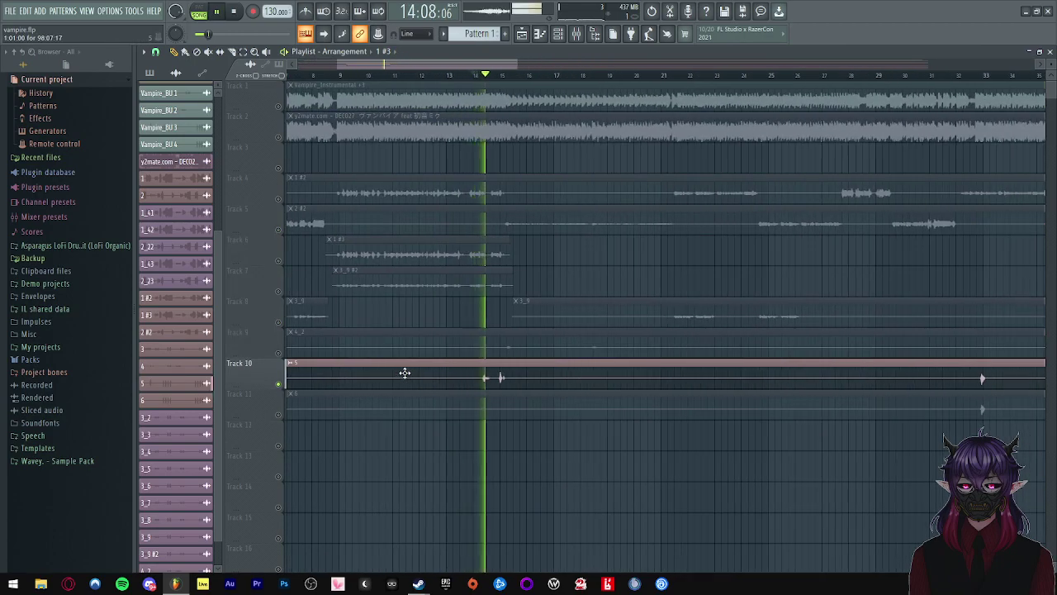
- Audition the short clip sounds on soloed track 10 near bars 33 and 36
{"action": "scroll", "coordinate": [403, 365], "scroll_direction": "down", "scroll_amount": 2}
{"action": "key", "text": "space"}
{"action": "left_click", "coordinate": [576, 75]}
{"action": "key", "text": "space"}
{"action": "scroll", "coordinate": [608, 82], "scroll_direction": "up", "scroll_amount": 3}
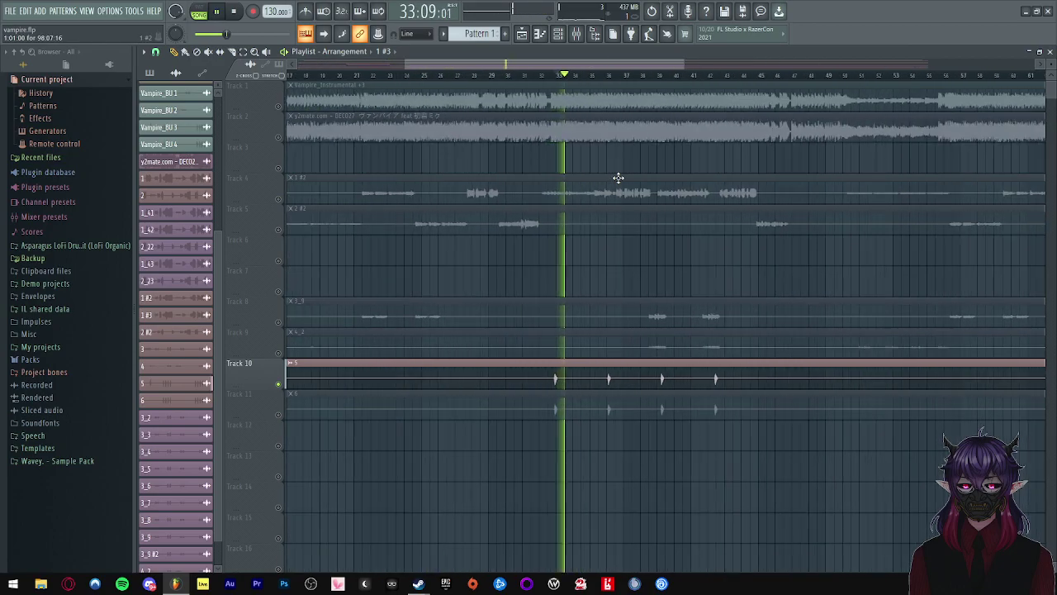
{"action": "left_click", "coordinate": [605, 77]}
{"action": "scroll", "coordinate": [489, 236], "scroll_direction": "down", "scroll_amount": 3}
- Audition the short clip sounds on soloed track 10 near bars 39 and 42
{"action": "key", "text": "space"}
{"action": "left_click", "coordinate": [560, 75]}
{"action": "key", "text": "space"}
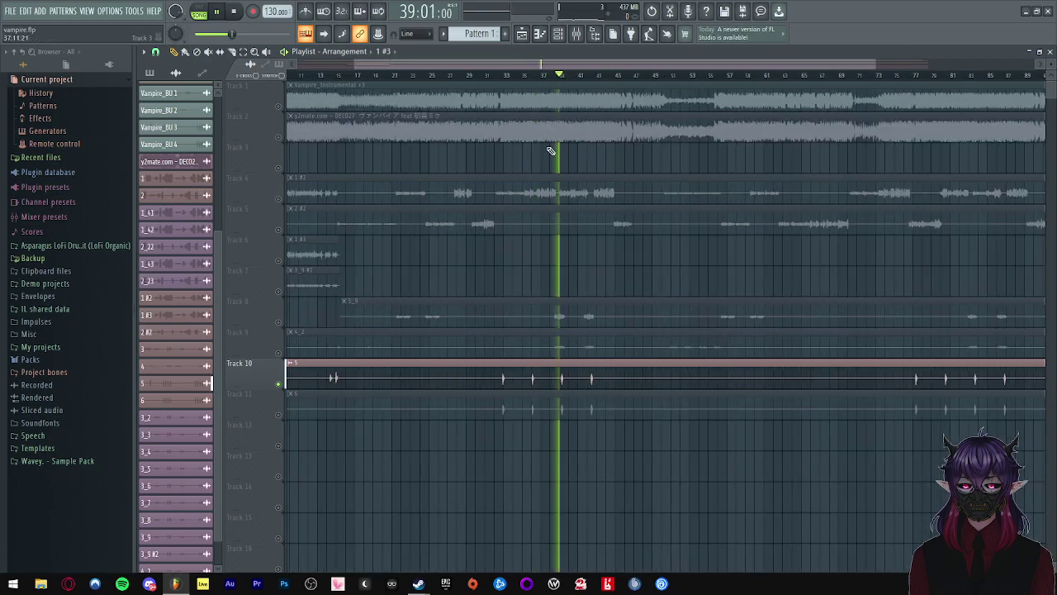
{"action": "scroll", "coordinate": [624, 268], "scroll_direction": "down", "scroll_amount": 2}
{"action": "scroll", "coordinate": [626, 266], "scroll_direction": "up", "scroll_amount": 2}
{"action": "key", "text": "space"}
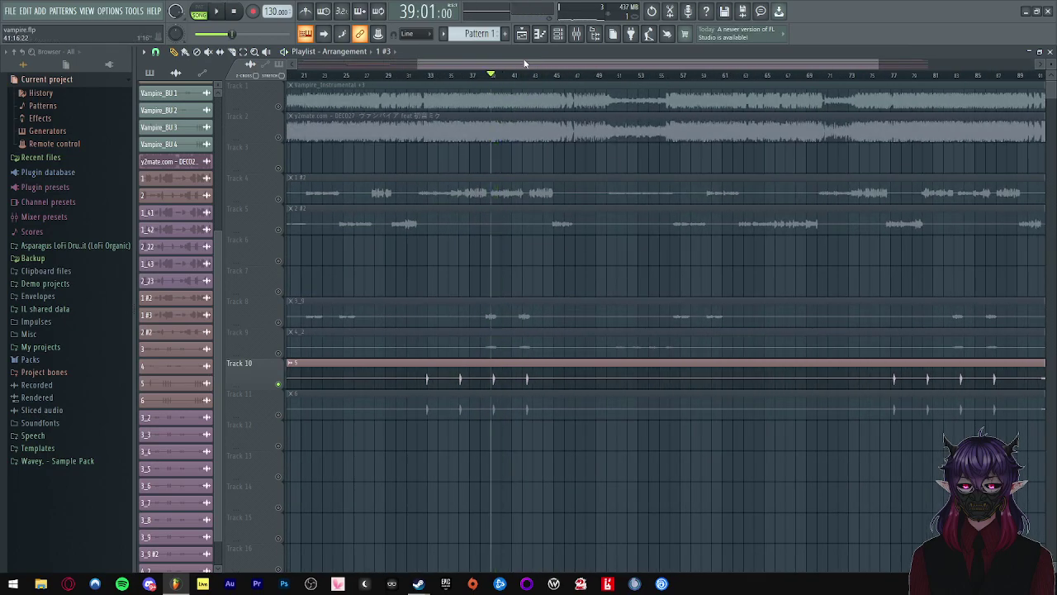
{"action": "scroll", "coordinate": [524, 83], "scroll_direction": "up", "scroll_amount": 8}
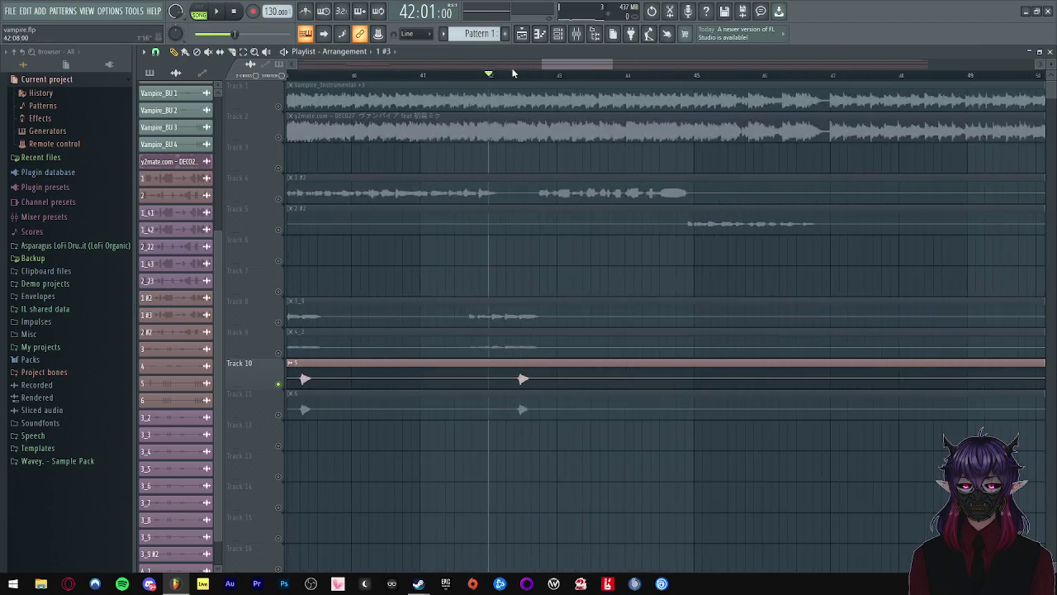
{"action": "scroll", "coordinate": [498, 223], "scroll_direction": "down", "scroll_amount": 8}
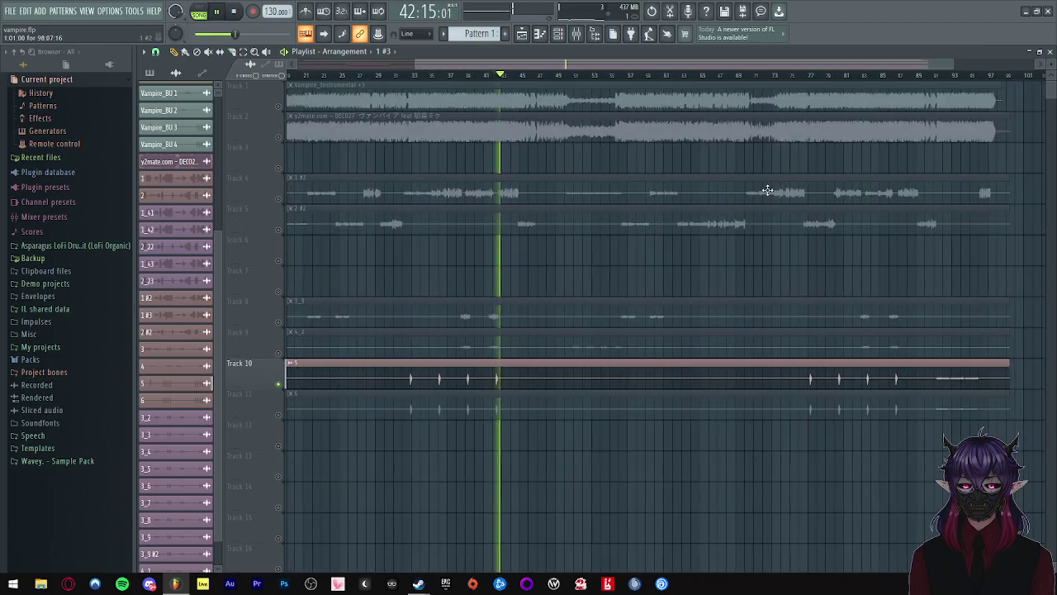
- Audition track 10 from bar 77 and from bar 91, and stop playback
{"action": "key", "text": "space"}
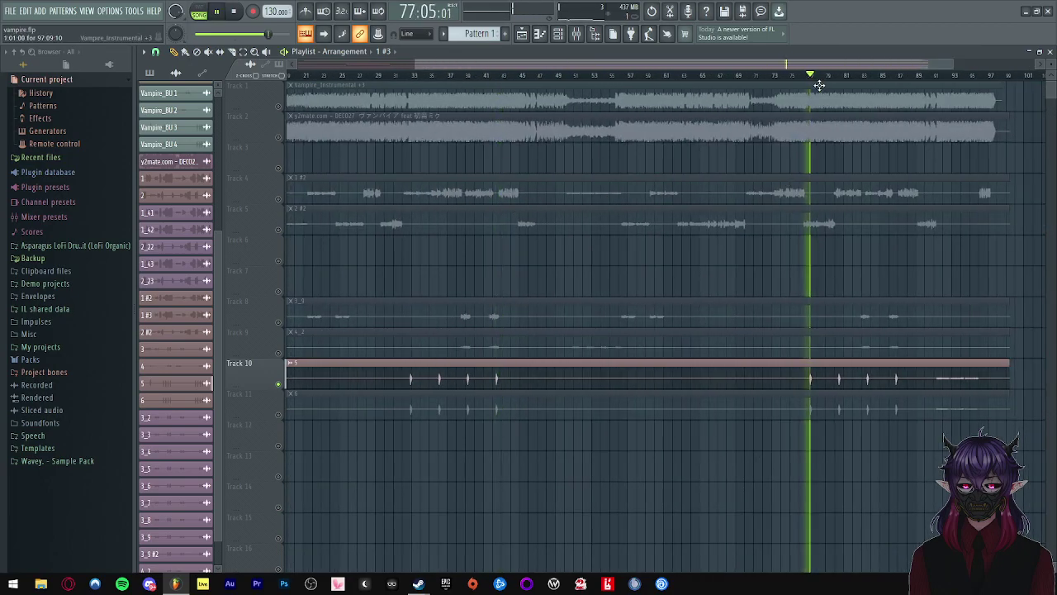
{"action": "left_click", "coordinate": [937, 75]}
{"action": "scroll", "coordinate": [1014, 297], "scroll_direction": "up", "scroll_amount": 1}
{"action": "scroll", "coordinate": [995, 307], "scroll_direction": "up", "scroll_amount": 7}
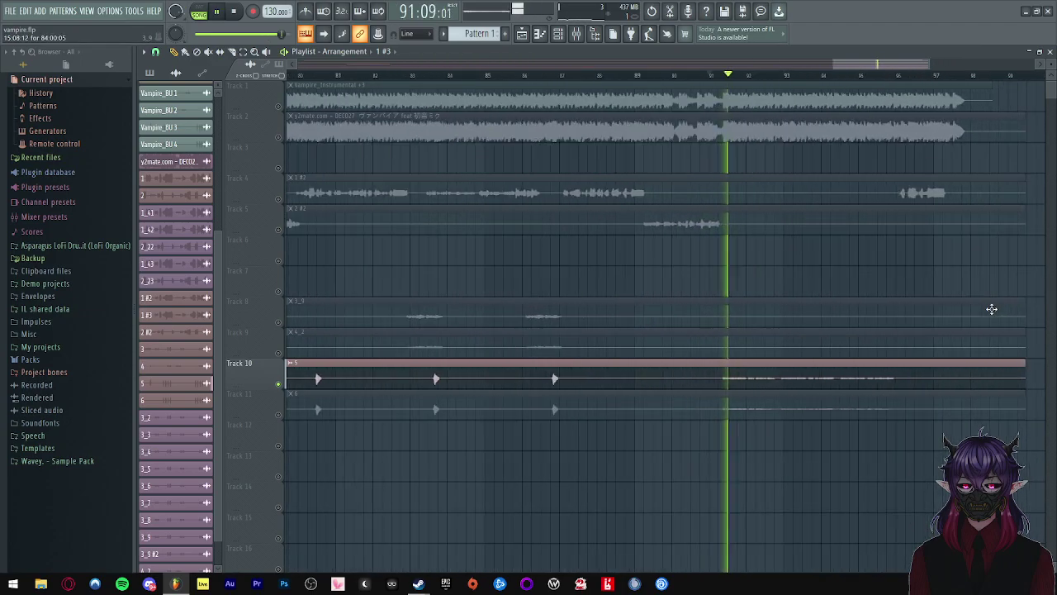
{"action": "scroll", "coordinate": [765, 310], "scroll_direction": "down", "scroll_amount": 8}
{"action": "key", "text": "space"}
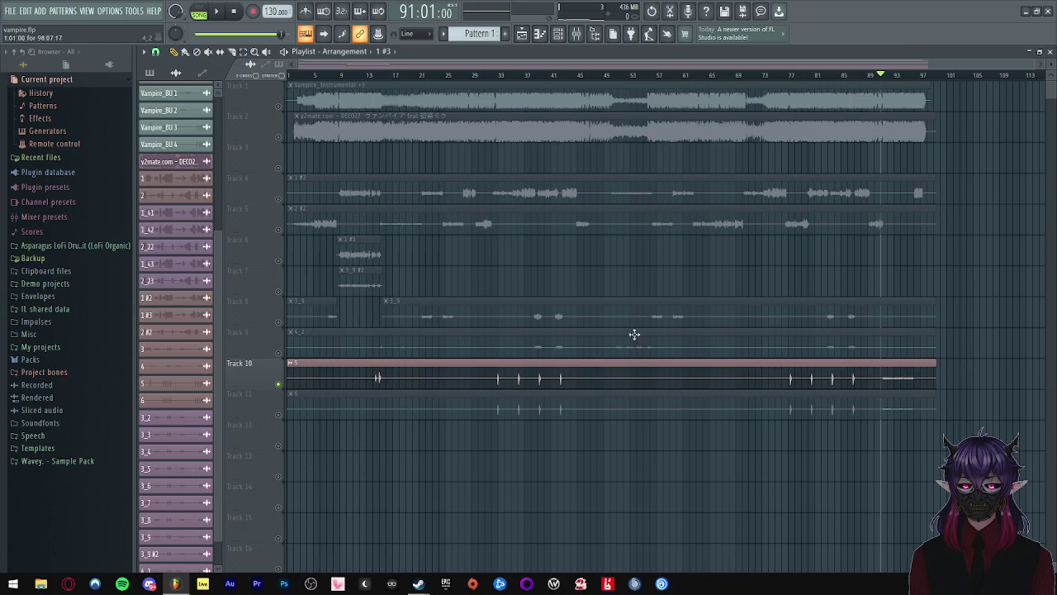
- Select audio clip 5, show the mixer, select mixer track 5, and move the mixer window clear of the playlist clips
{"action": "left_click", "coordinate": [858, 378]}
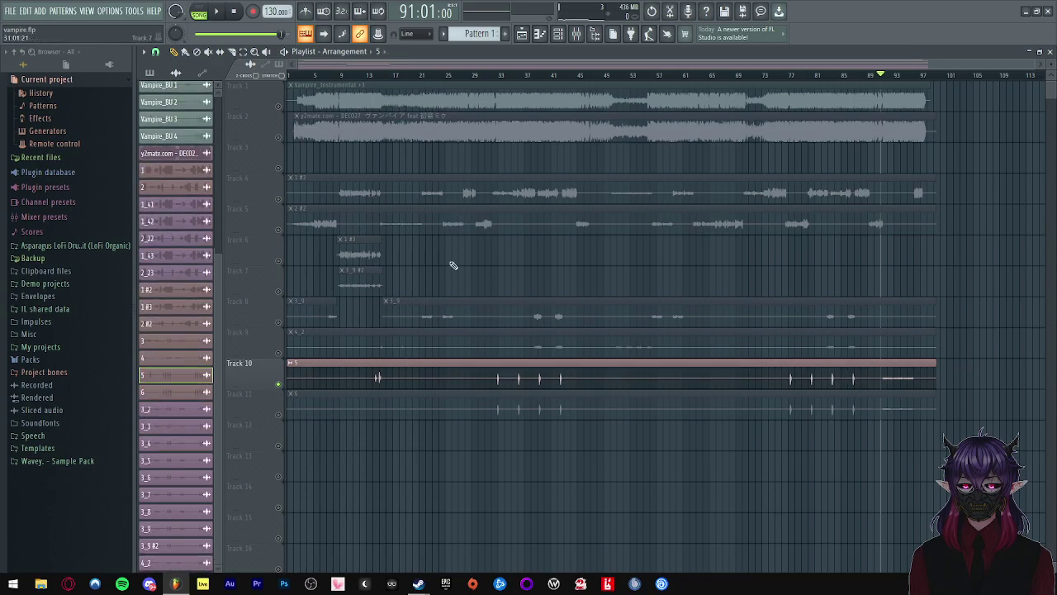
{"action": "left_click", "coordinate": [577, 33]}
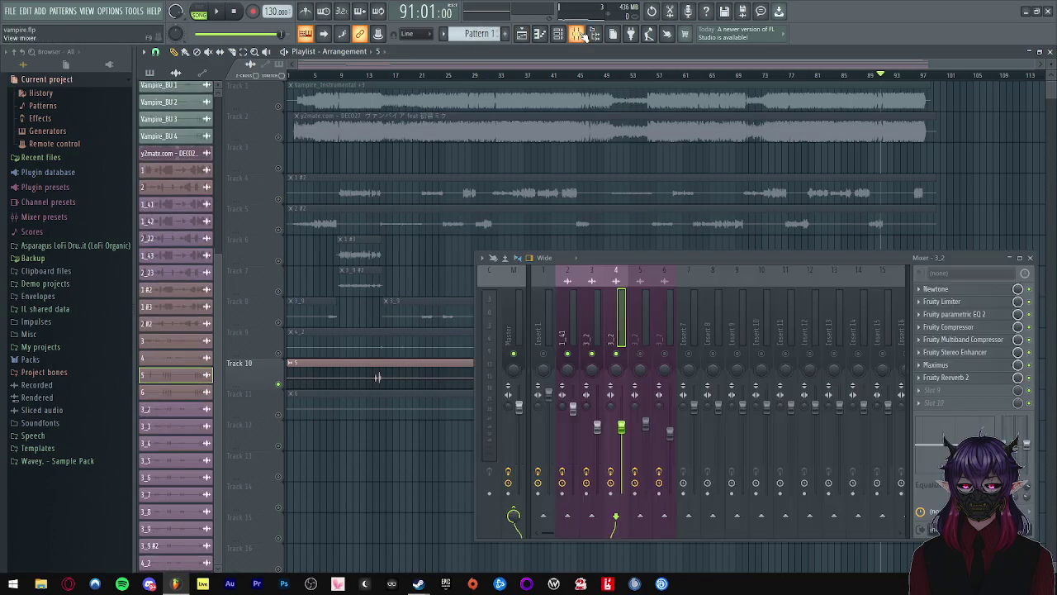
{"action": "left_click", "coordinate": [686, 315]}
{"action": "left_click", "coordinate": [647, 328]}
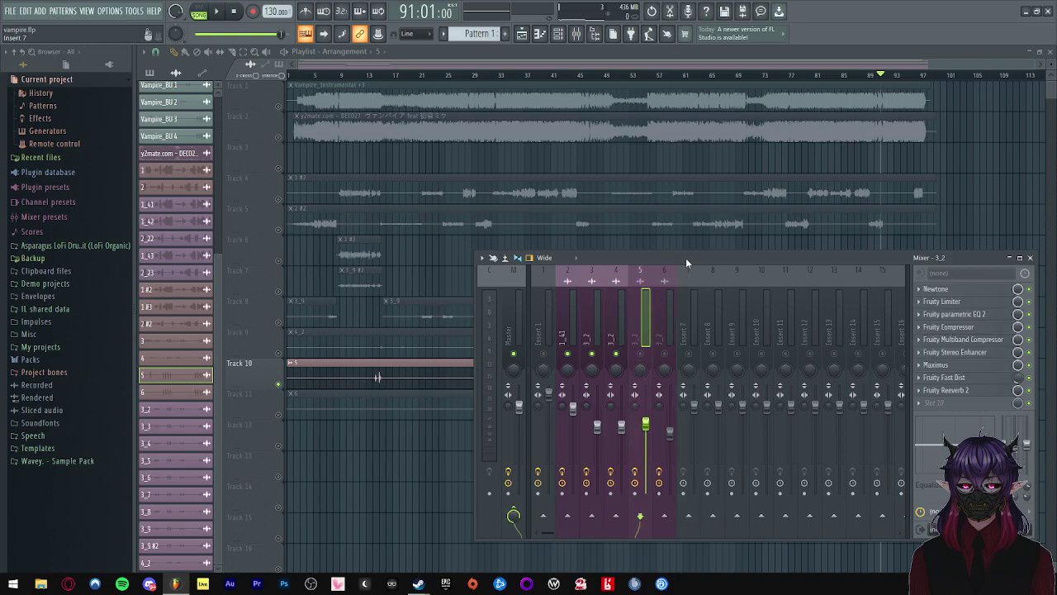
{"action": "left_click_drag", "start_coordinate": [686, 261], "coordinate": [690, 448]}
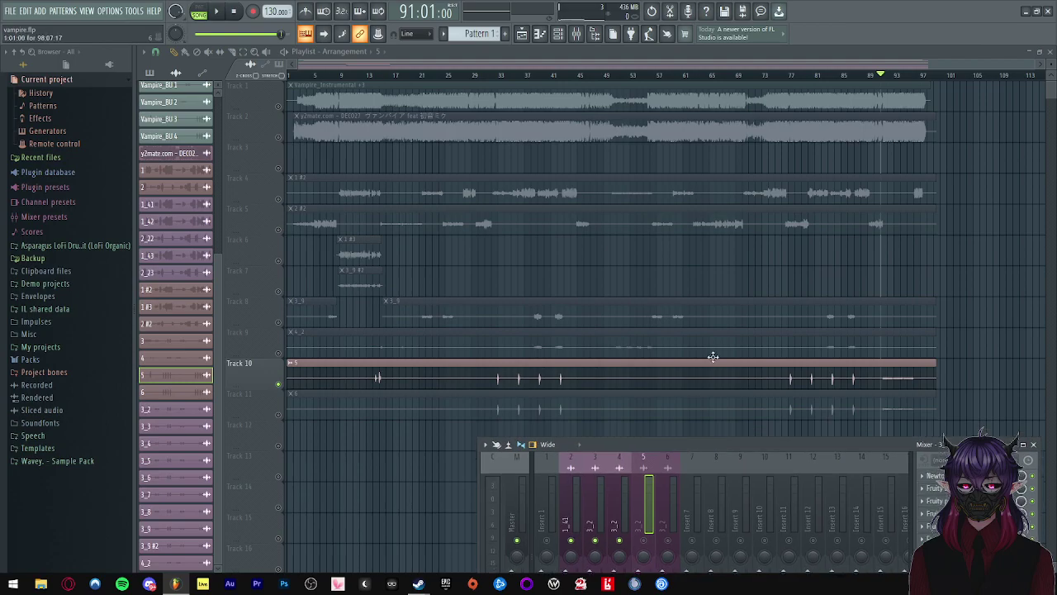
- Clone audio clip 5 as a separate channel and place the copy on playlist track 12 from the song's start
{"action": "left_click", "coordinate": [824, 70]}
{"action": "scroll", "coordinate": [977, 323], "scroll_direction": "up", "scroll_amount": 2}
{"action": "right_click", "coordinate": [182, 377]}
{"action": "left_click", "coordinate": [234, 483]}
{"action": "left_click", "coordinate": [623, 432]}
{"action": "scroll", "coordinate": [736, 435], "scroll_direction": "down", "scroll_amount": 2}
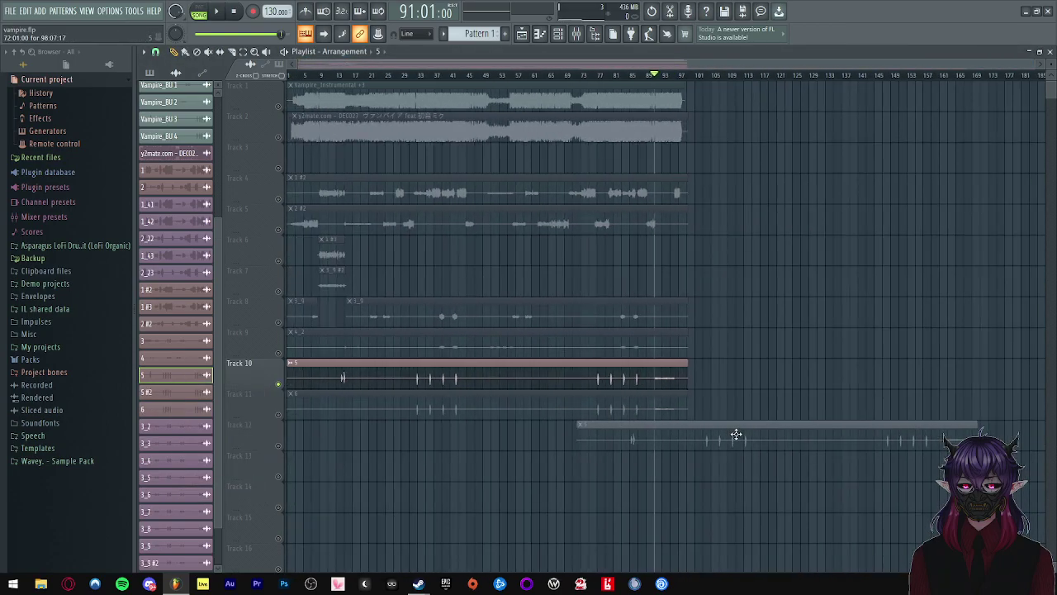
{"action": "right_click", "coordinate": [735, 434]}
{"action": "scroll", "coordinate": [583, 440], "scroll_direction": "up", "scroll_amount": 2}
{"action": "left_click", "coordinate": [614, 428]}
{"action": "scroll", "coordinate": [659, 434], "scroll_direction": "down", "scroll_amount": 2}
{"action": "left_click_drag", "start_coordinate": [659, 434], "coordinate": [300, 432]}
- Set up track 10 for the cloned clip 5 above the original, and trim the clone's start to bar 90
{"action": "right_click", "coordinate": [267, 443]}
{"action": "right_click", "coordinate": [240, 376]}
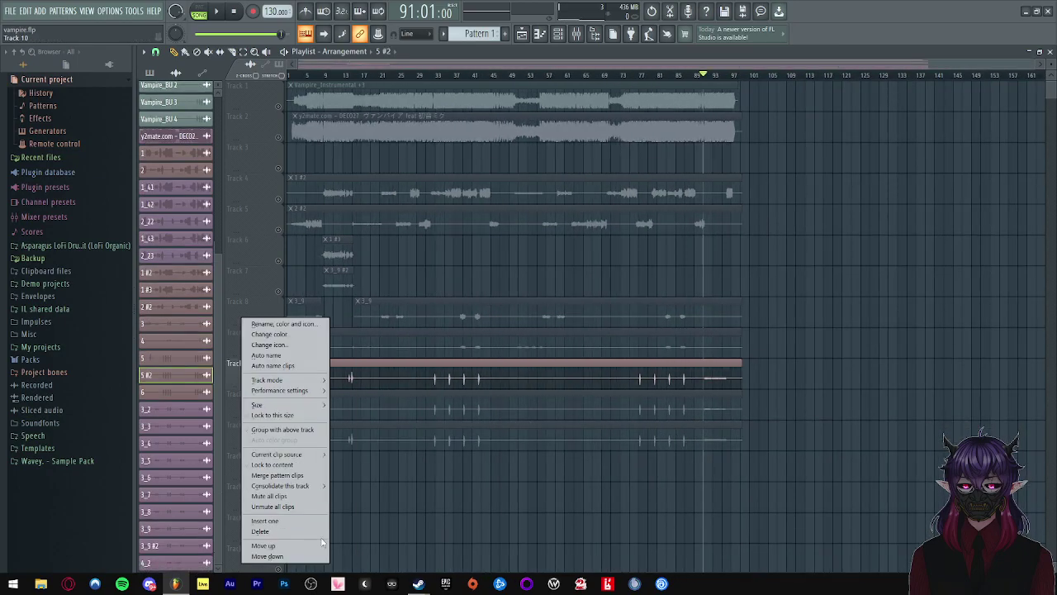
{"action": "left_click", "coordinate": [303, 523]}
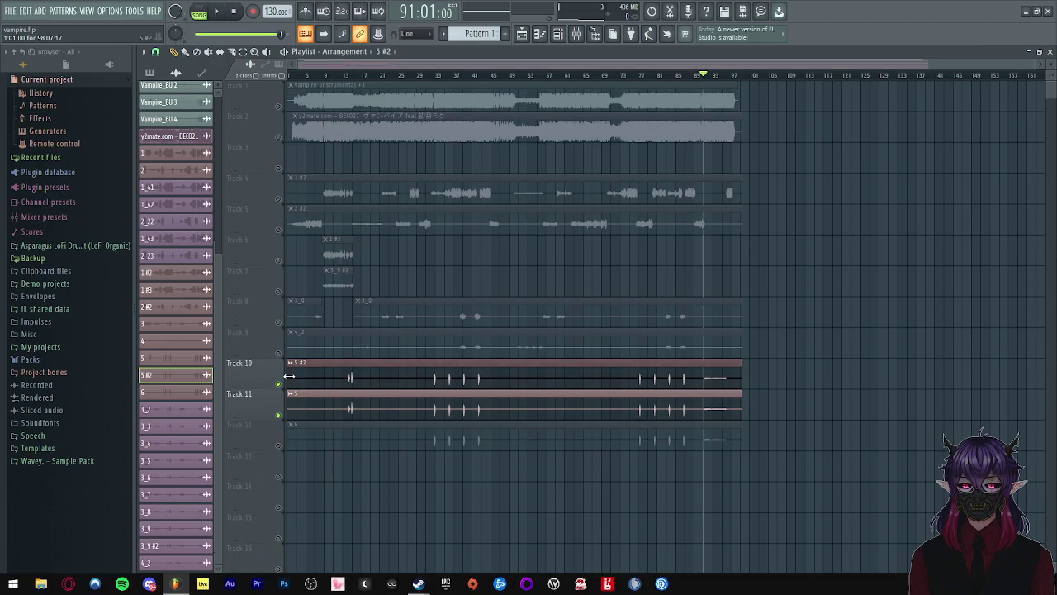
{"action": "left_click_drag", "start_coordinate": [292, 378], "coordinate": [705, 377]}
{"action": "scroll", "coordinate": [694, 381], "scroll_direction": "up", "scroll_amount": 2}
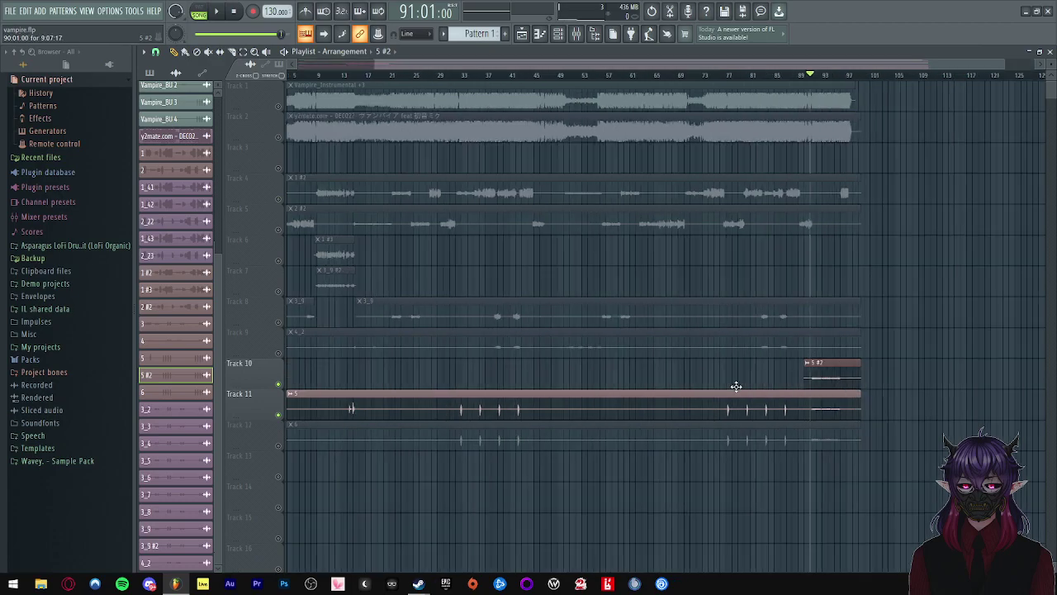
{"action": "scroll", "coordinate": [694, 381], "scroll_direction": "down", "scroll_amount": 2}
- Insert a playlist track at track 11 and place a clone of audio clip 6 on it from the song's start
{"action": "right_click", "coordinate": [266, 418]}
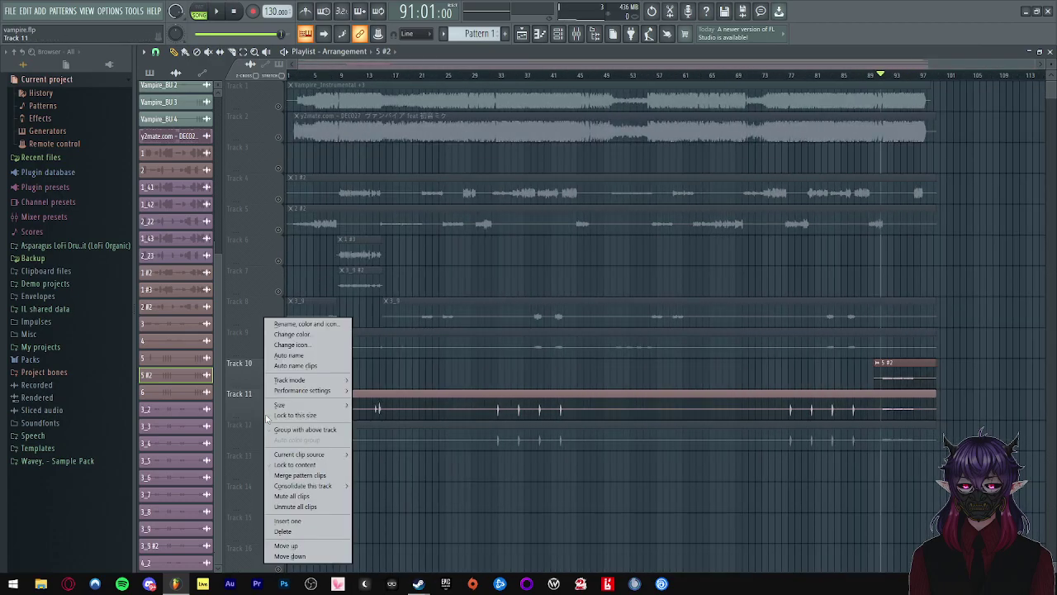
{"action": "left_click", "coordinate": [289, 523]}
{"action": "right_click", "coordinate": [182, 397]}
{"action": "left_click", "coordinate": [213, 507]}
{"action": "left_click_drag", "start_coordinate": [492, 406], "coordinate": [172, 409]}
{"action": "left_click", "coordinate": [172, 410]}
{"action": "left_click", "coordinate": [393, 400]}
- Trim the start of the clip 6 clone on track 11 to about bar 91, and end clip 5 on track 12 near bar 90
{"action": "left_click_drag", "start_coordinate": [462, 399], "coordinate": [883, 403]}
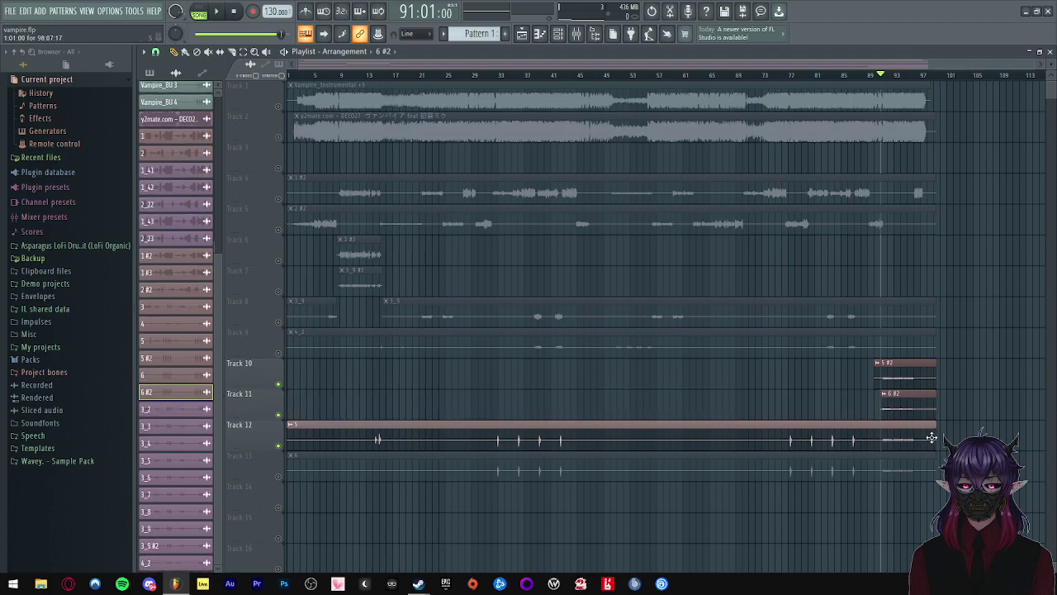
{"action": "scroll", "coordinate": [931, 437], "scroll_direction": "up", "scroll_amount": 2}
{"action": "left_click_drag", "start_coordinate": [931, 437], "coordinate": [840, 436]}
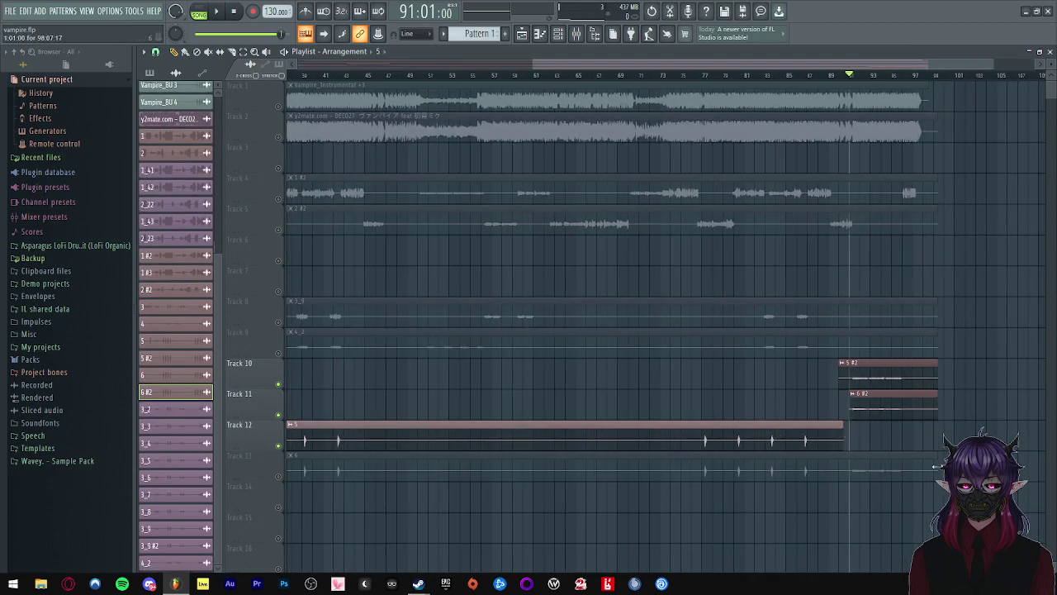
{"action": "scroll", "coordinate": [646, 313], "scroll_direction": "down", "scroll_amount": 2}
- Play from bar 12 and copy mixer track 5's saved state with its effect chain onto mixer track 7
{"action": "left_click", "coordinate": [364, 77]}
{"action": "key", "text": "space"}
{"action": "left_click", "coordinate": [575, 33]}
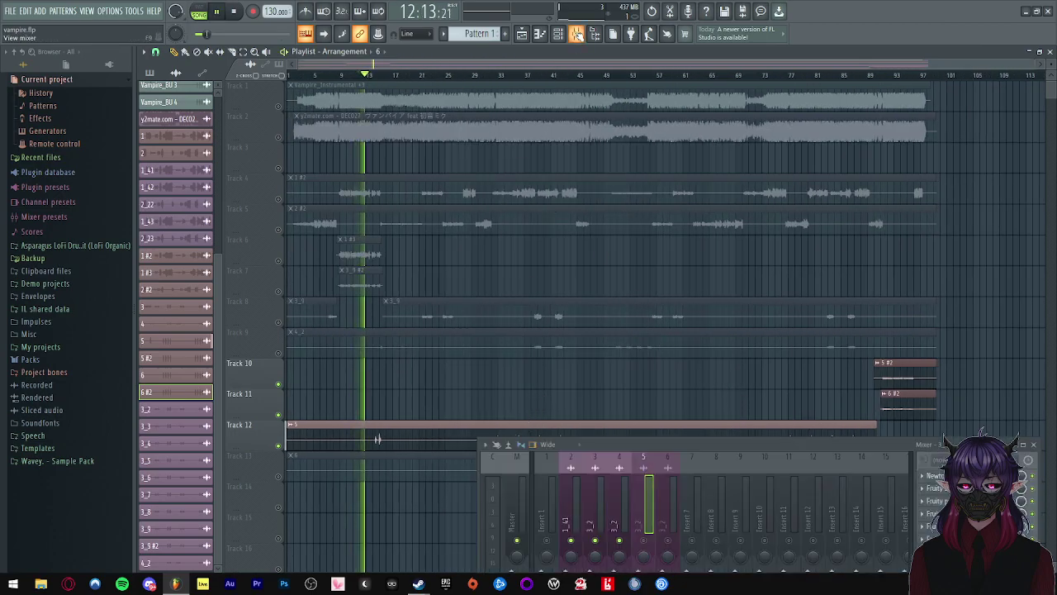
{"action": "left_click_drag", "start_coordinate": [682, 443], "coordinate": [633, 330]}
{"action": "right_click", "coordinate": [603, 391]}
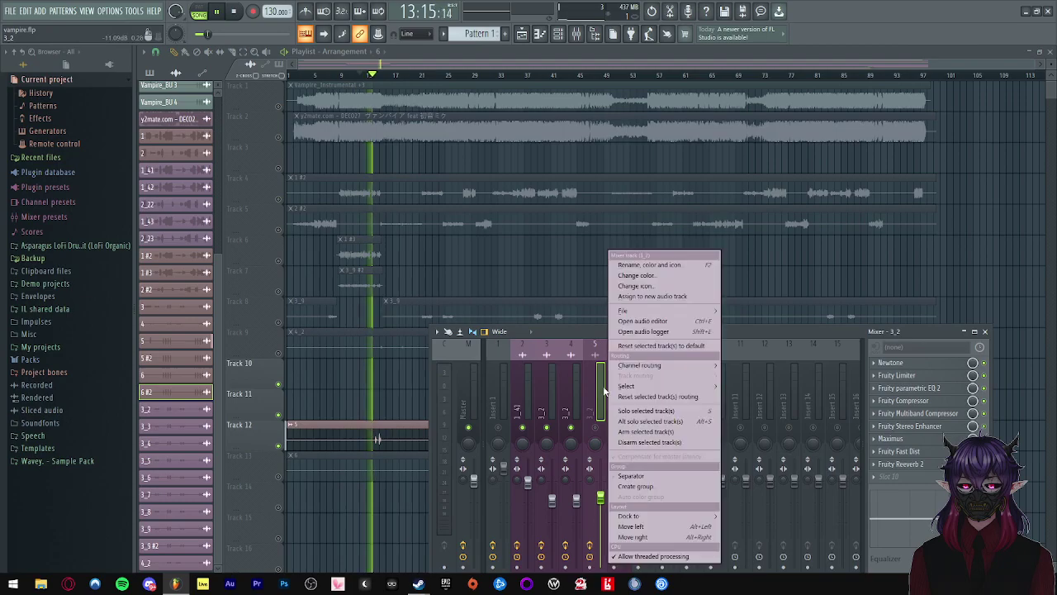
{"action": "mouse_move", "coordinate": [639, 311]}
{"action": "left_click_drag", "start_coordinate": [731, 322], "coordinate": [642, 409]}
- Copy mixer track 7's saved state with its effect chain onto mixer track 8
{"action": "right_click", "coordinate": [641, 407]}
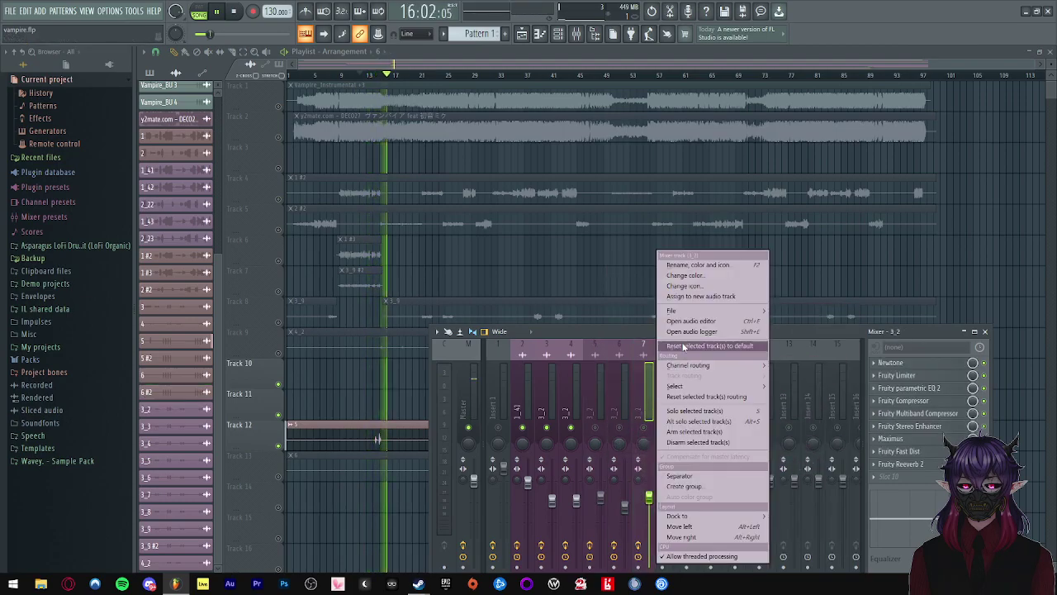
{"action": "mouse_move", "coordinate": [719, 311]}
{"action": "left_click_drag", "start_coordinate": [797, 324], "coordinate": [673, 404]}
- Route audio clip 5 on playlist track 12 to mixer track 7
{"action": "double_click", "coordinate": [379, 438]}
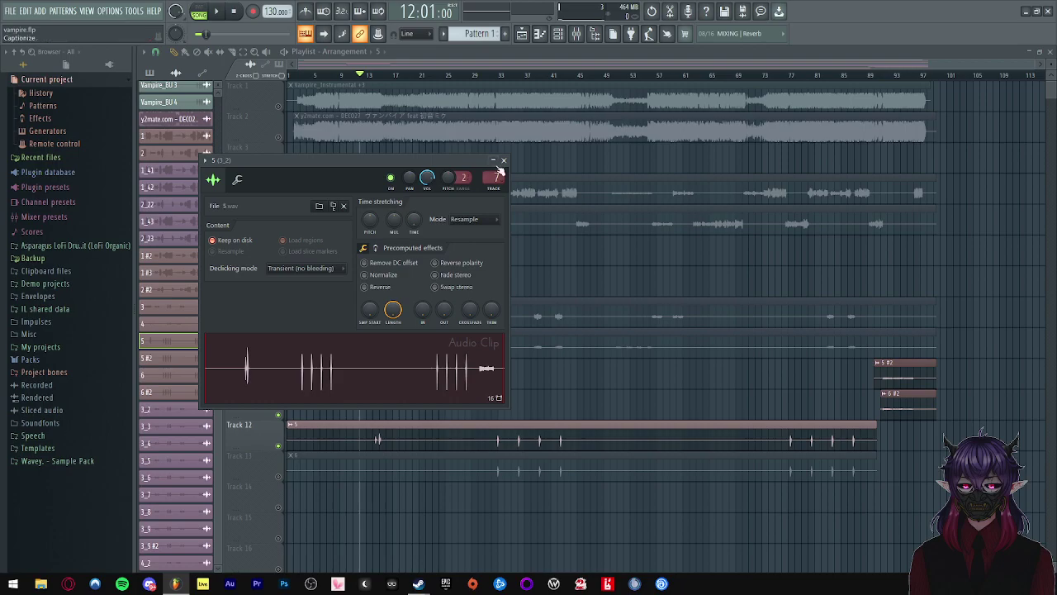
{"action": "left_click", "coordinate": [504, 160]}
- Audition track 12 from bars 12 and 14 while checking mixer track 7's level
{"action": "key", "text": "space"}
{"action": "scroll", "coordinate": [375, 224], "scroll_direction": "up", "scroll_amount": 3}
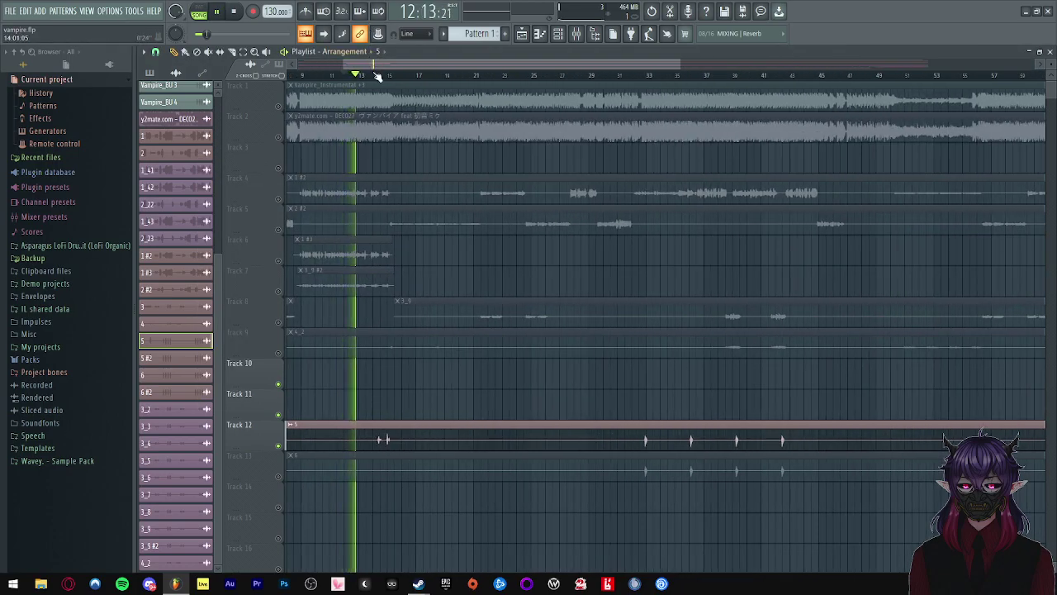
{"action": "scroll", "coordinate": [396, 315], "scroll_direction": "down", "scroll_amount": 3}
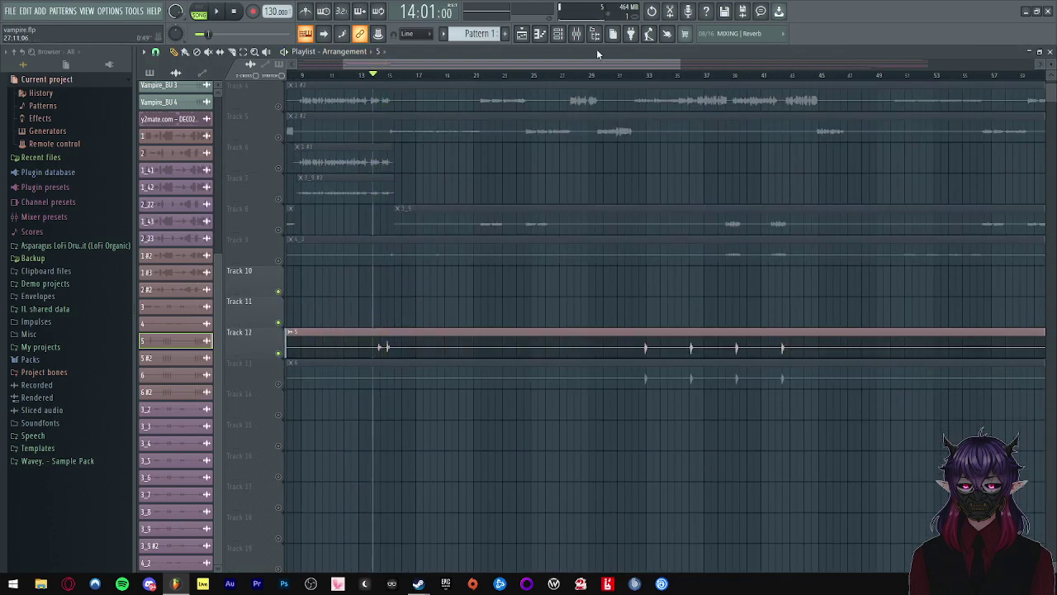
{"action": "key", "text": "F9"}
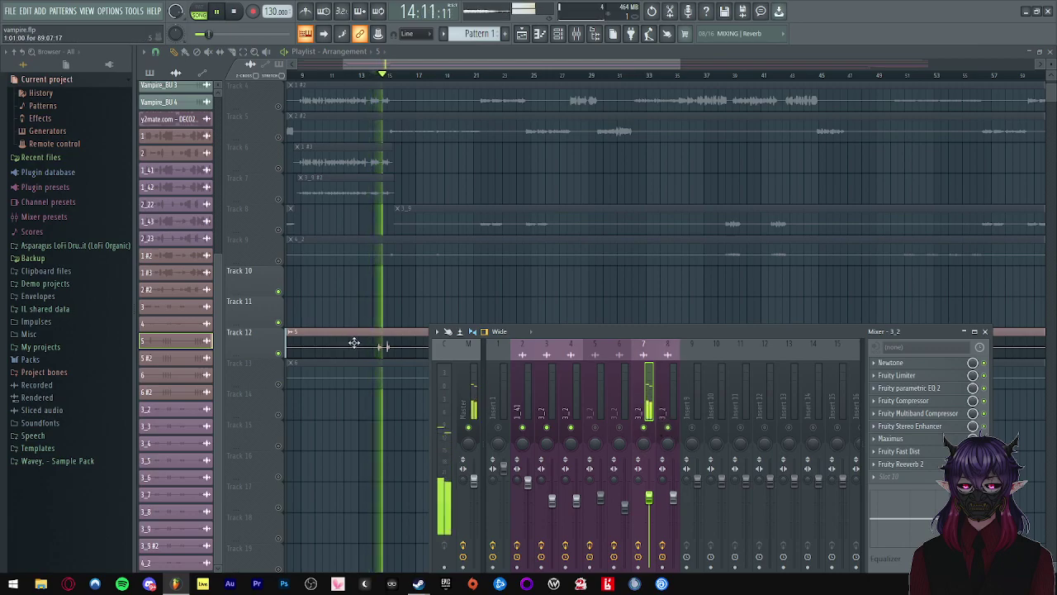
{"action": "key", "text": "space"}
- Unmute playlist track 13 and audition it with track 12 from bars 14 and 32 while watching the mixer levels
{"action": "key", "text": "F9"}
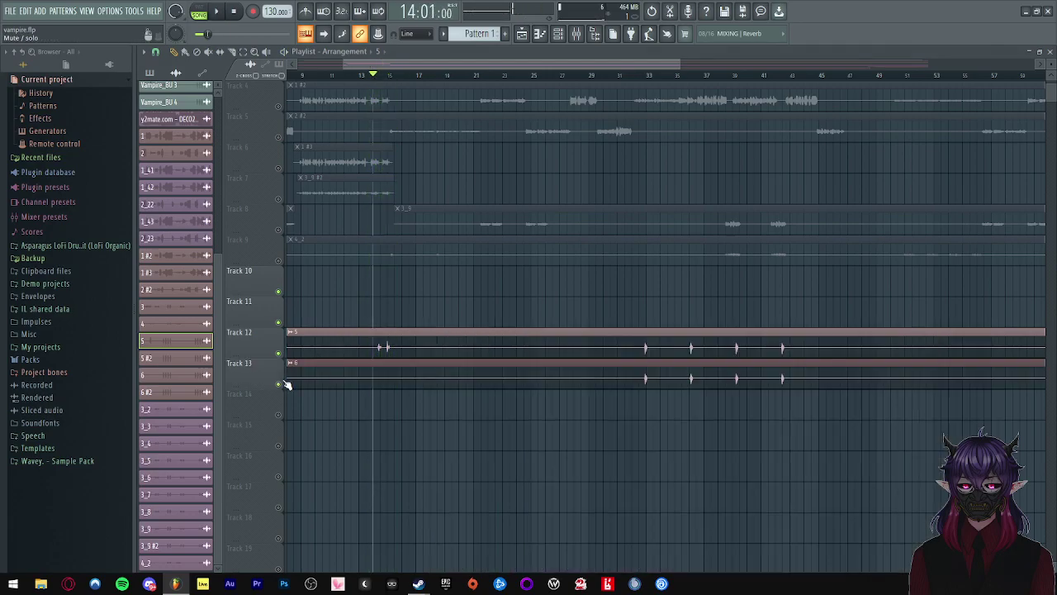
{"action": "key", "text": "space"}
{"action": "key", "text": "F9"}
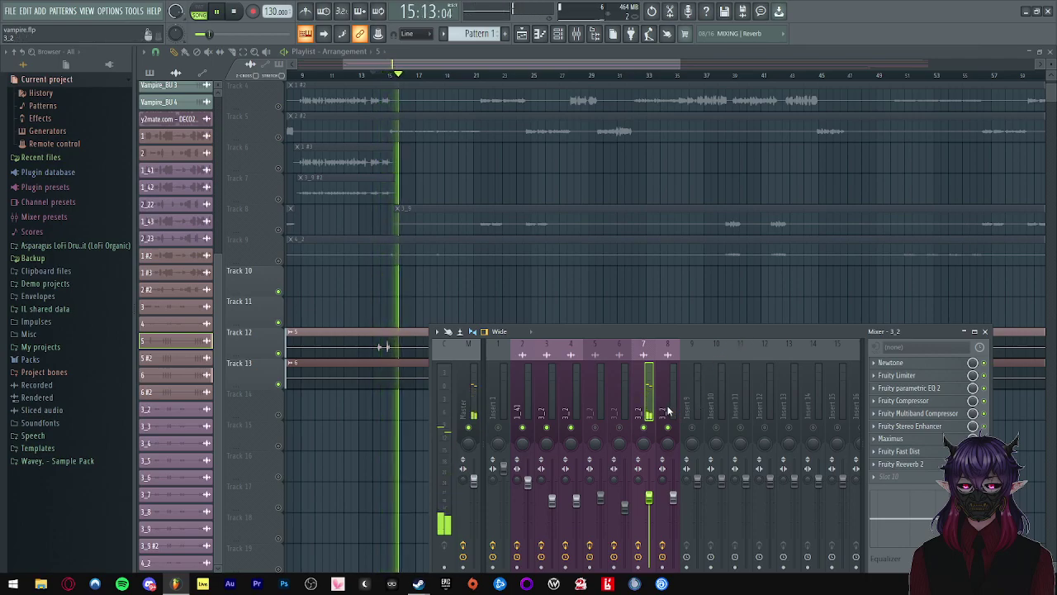
{"action": "left_click", "coordinate": [718, 75]}
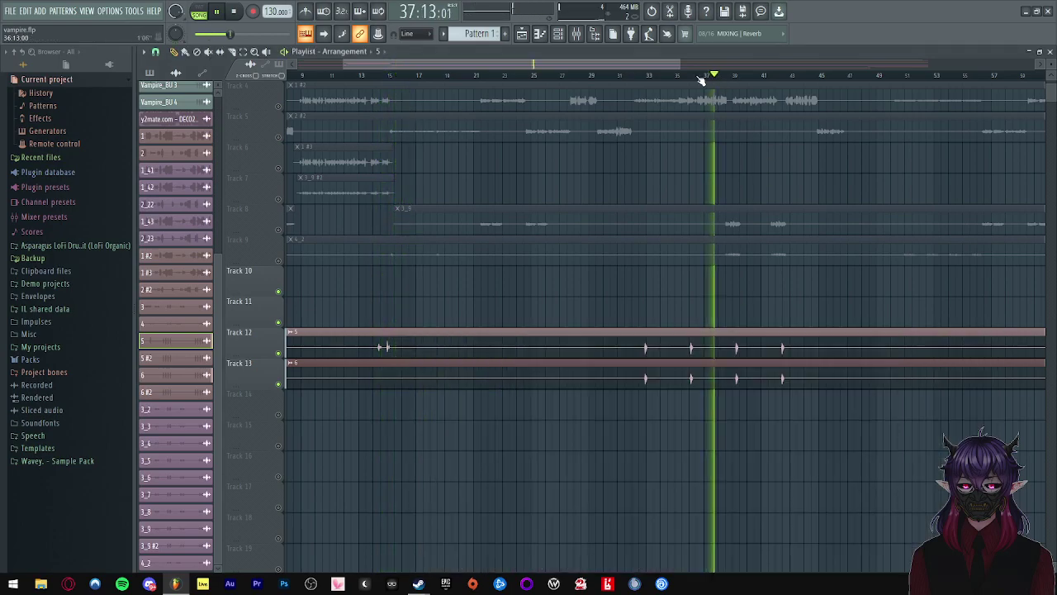
{"action": "left_click", "coordinate": [636, 76]}
{"action": "key", "text": "F9"}
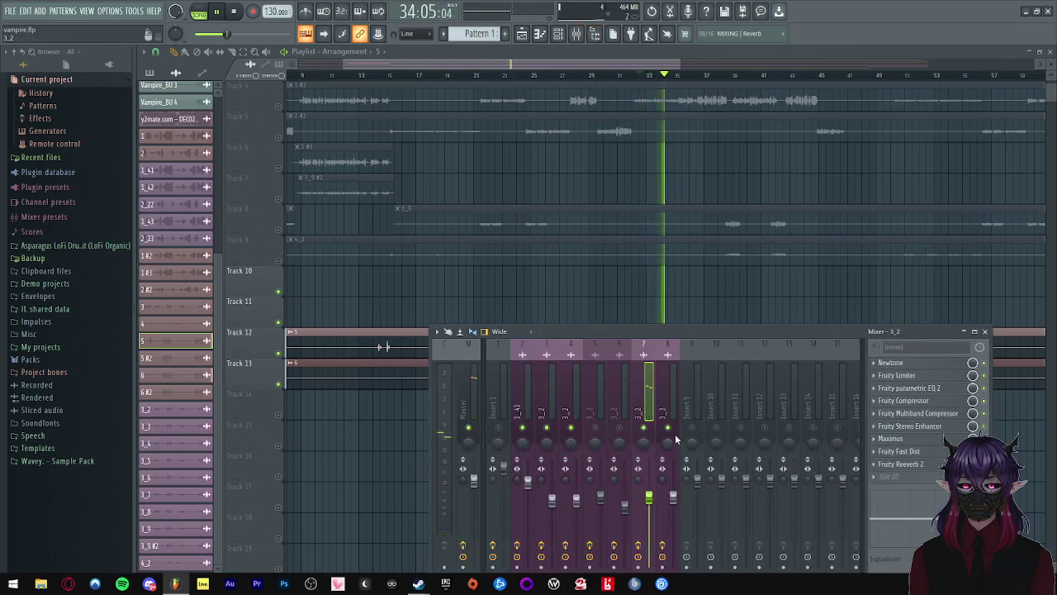
- Lower the mixer window, stop playback, and route audio clip 6 on track 13 to mixer track 8
{"action": "left_click_drag", "start_coordinate": [699, 334], "coordinate": [689, 434]}
{"action": "key", "text": "space"}
{"action": "double_click", "coordinate": [668, 380]}
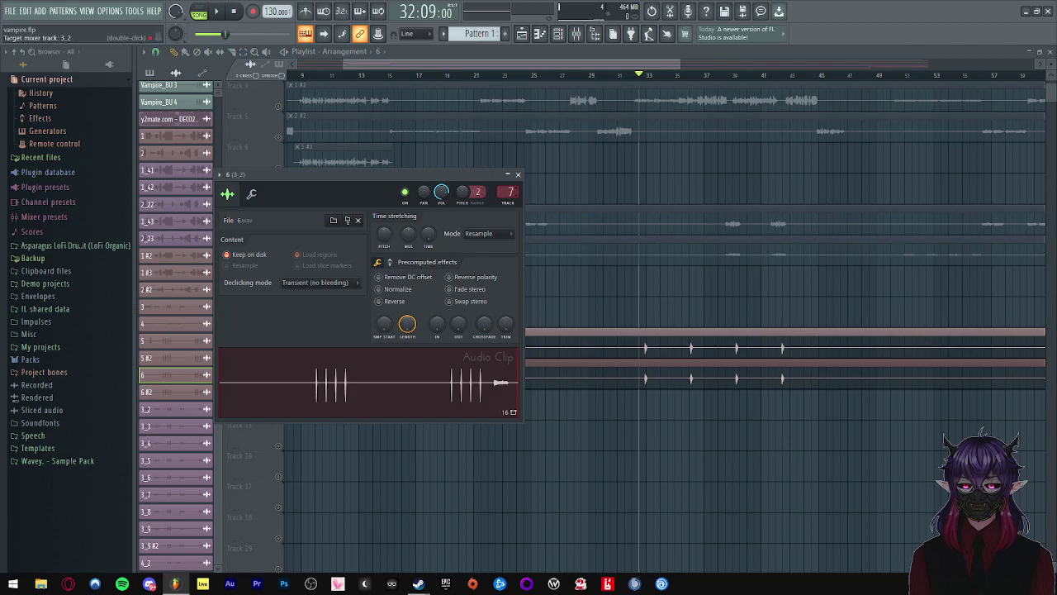
{"action": "key", "text": "space"}
{"action": "left_click", "coordinate": [518, 175]}
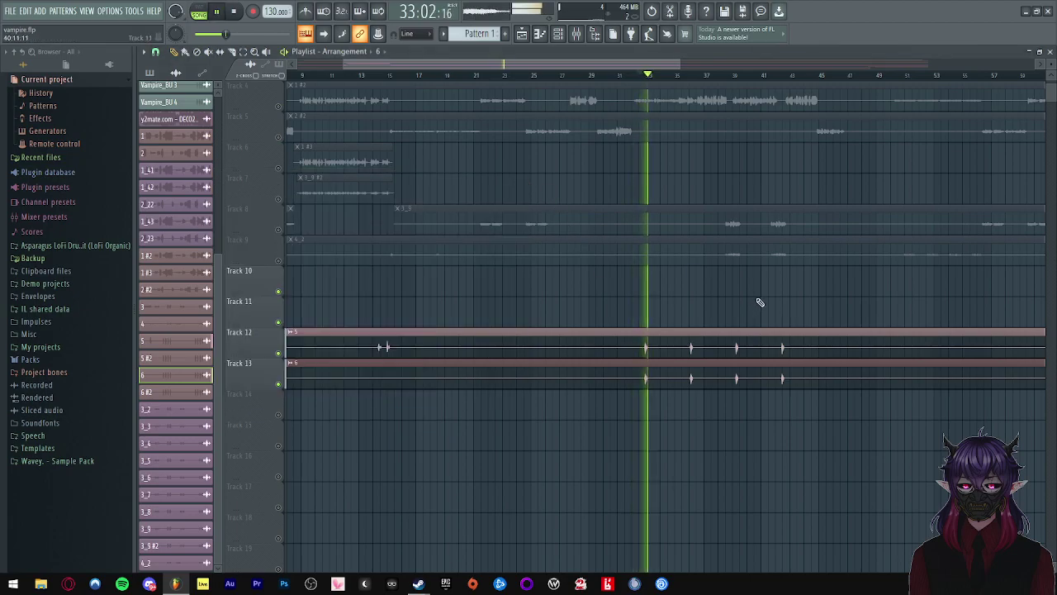
- Unmute the instrumental on track 1 and audition it with tracks 12 and 13 around bars 32 to 36 while checking the mixer levels
{"action": "left_click", "coordinate": [582, 38]}
{"action": "scroll", "coordinate": [286, 128], "scroll_direction": "up", "scroll_amount": 3}
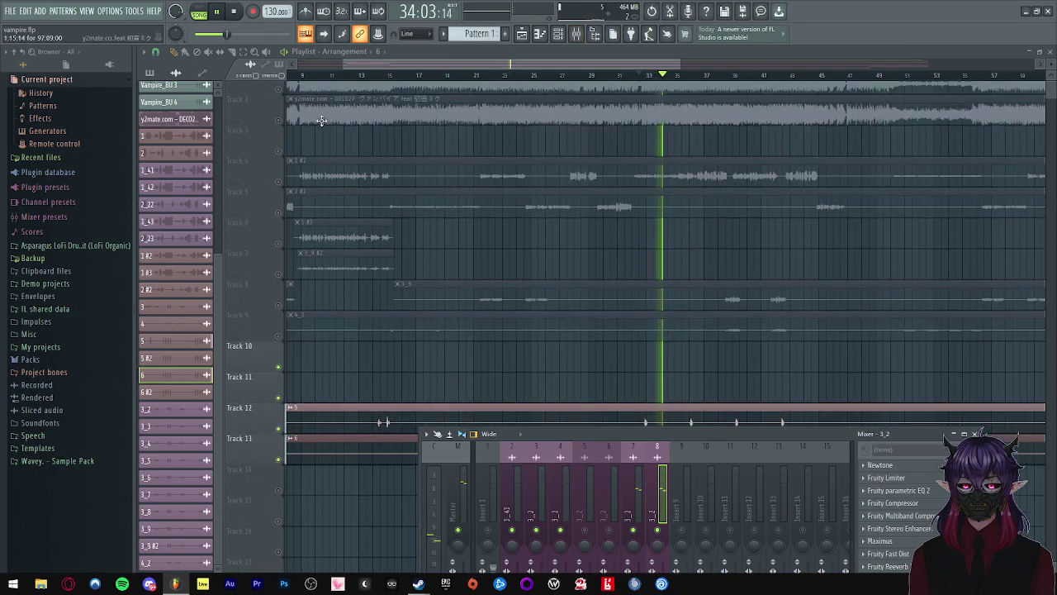
{"action": "scroll", "coordinate": [441, 179], "scroll_direction": "down", "scroll_amount": 4}
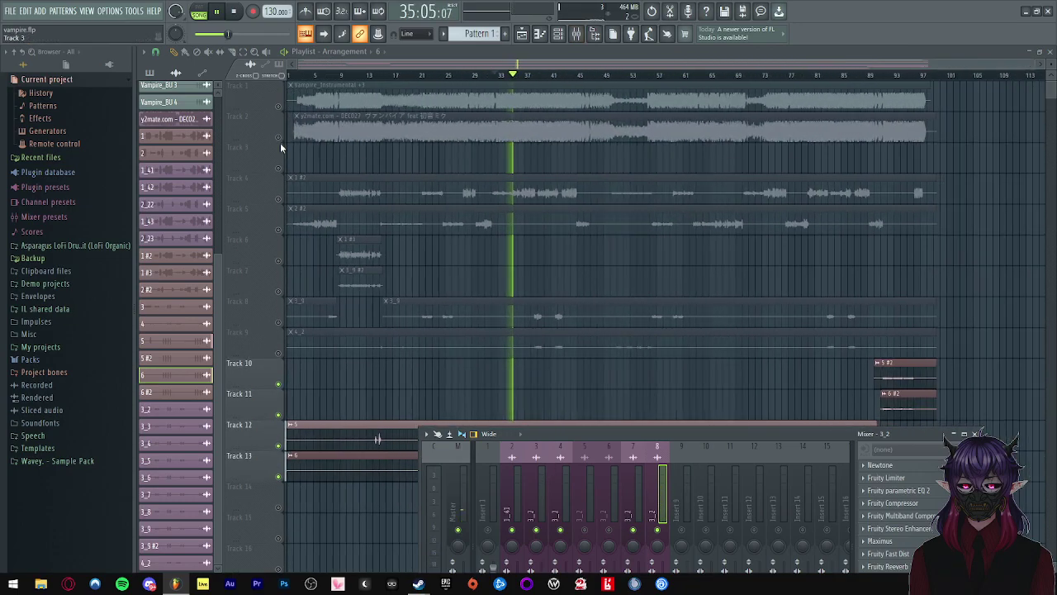
{"action": "left_click", "coordinate": [279, 108]}
{"action": "scroll", "coordinate": [415, 224], "scroll_direction": "down", "scroll_amount": 3}
{"action": "scroll", "coordinate": [426, 221], "scroll_direction": "up", "scroll_amount": 3}
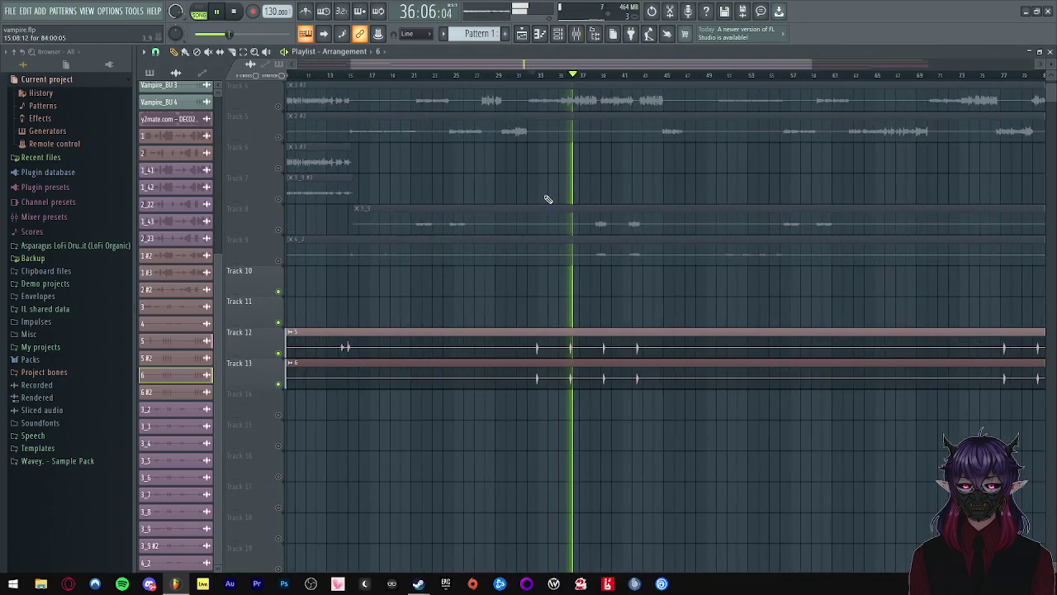
{"action": "left_click", "coordinate": [577, 36]}
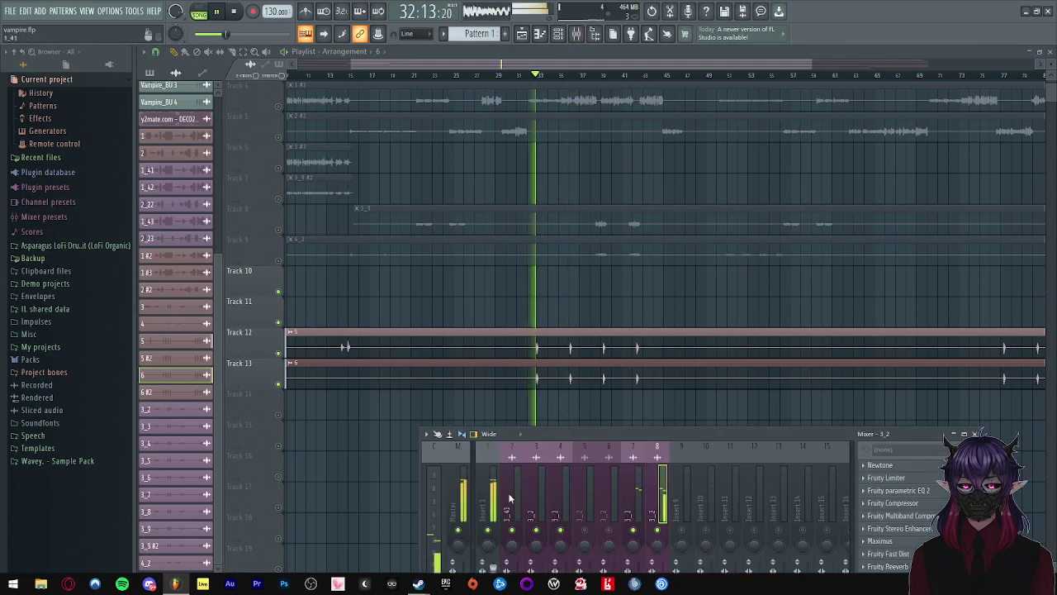
- Stop playback, hide the mixer, and clone audio clip 5 from track 12
{"action": "left_click_drag", "start_coordinate": [627, 435], "coordinate": [628, 413]}
{"action": "key", "text": "space"}
{"action": "scroll", "coordinate": [600, 402], "scroll_direction": "down", "scroll_amount": 3}
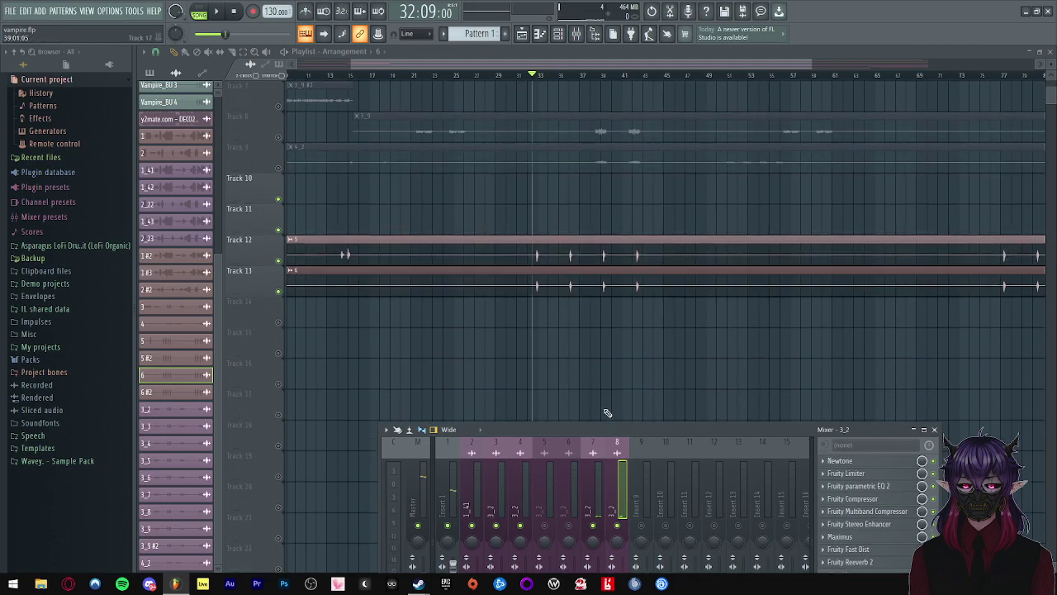
{"action": "key", "text": "F9"}
{"action": "left_click", "coordinate": [547, 261]}
{"action": "scroll", "coordinate": [529, 266], "scroll_direction": "down", "scroll_amount": 3}
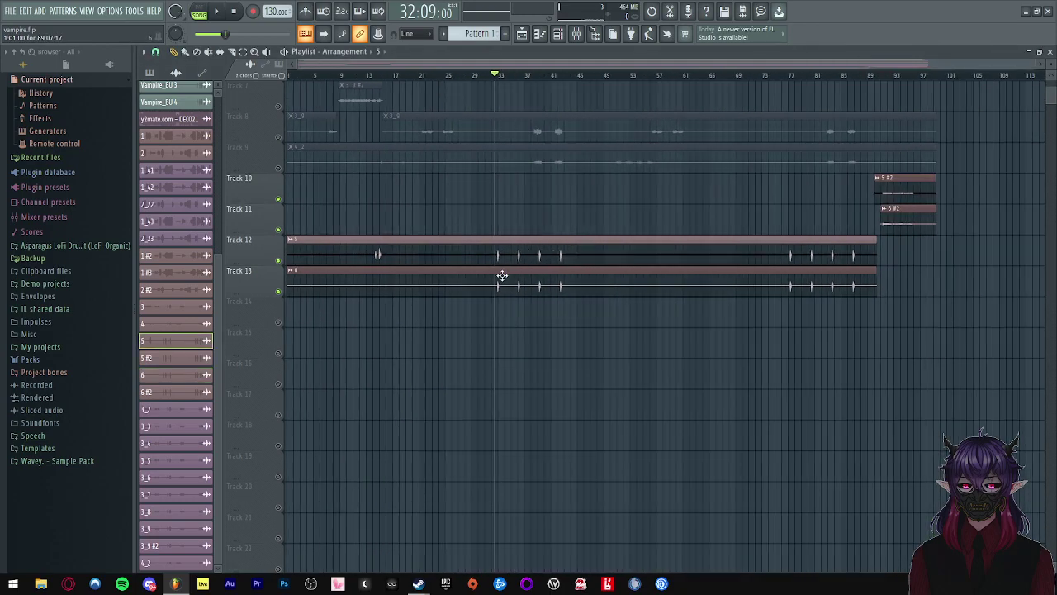
{"action": "right_click", "coordinate": [198, 348]}
{"action": "left_click", "coordinate": [240, 461]}
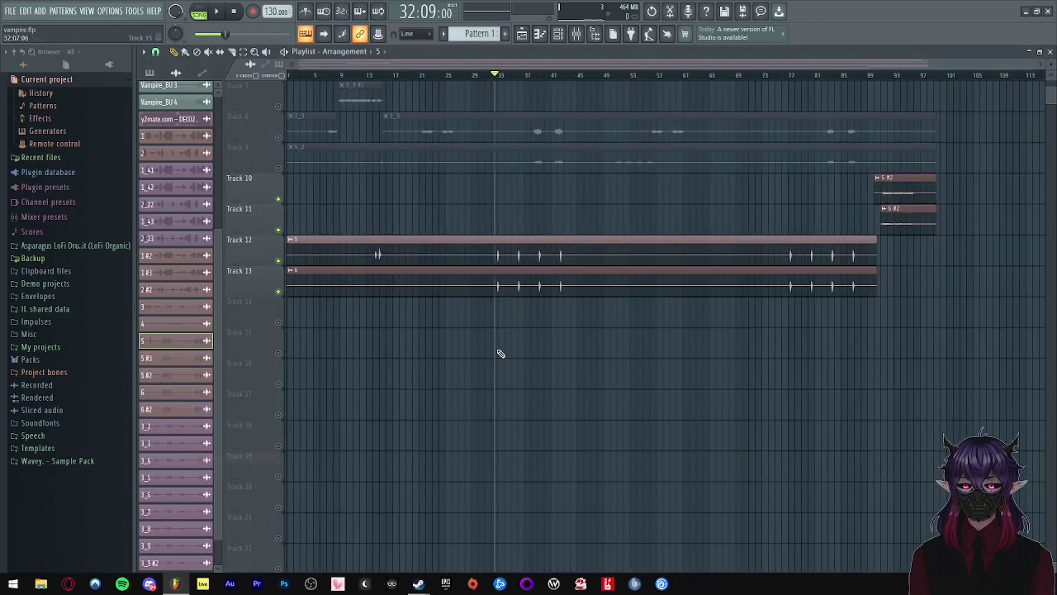
- Place clip 5 #3 on track 14 from bar 1, trim its end to about bar 89, and unmute the track
{"action": "left_click_drag", "start_coordinate": [203, 361], "coordinate": [311, 314]}
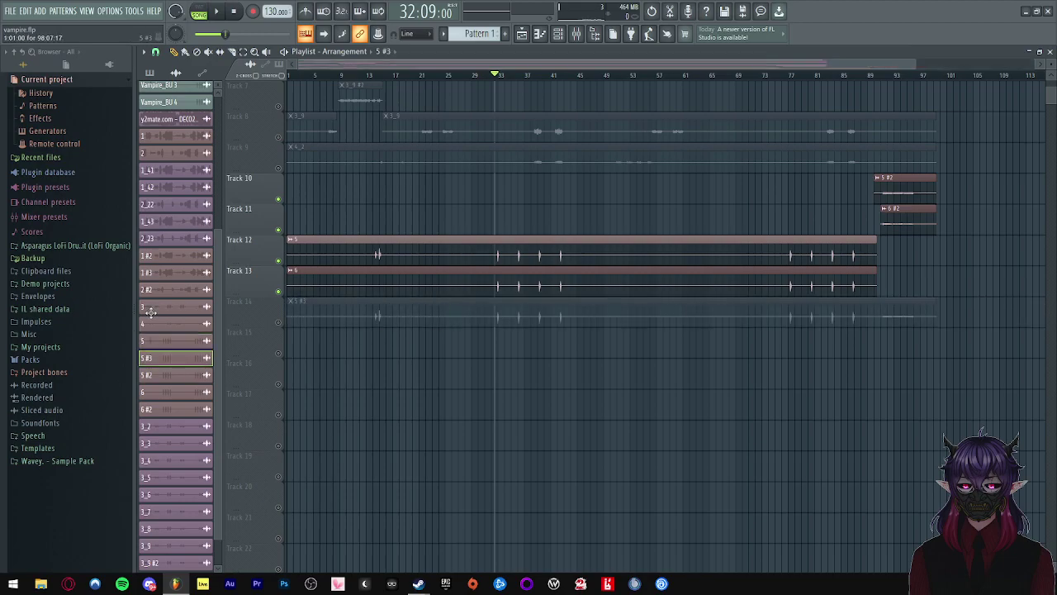
{"action": "key", "text": "space"}
{"action": "key", "text": "space"}
{"action": "left_click_drag", "start_coordinate": [933, 309], "coordinate": [653, 319]}
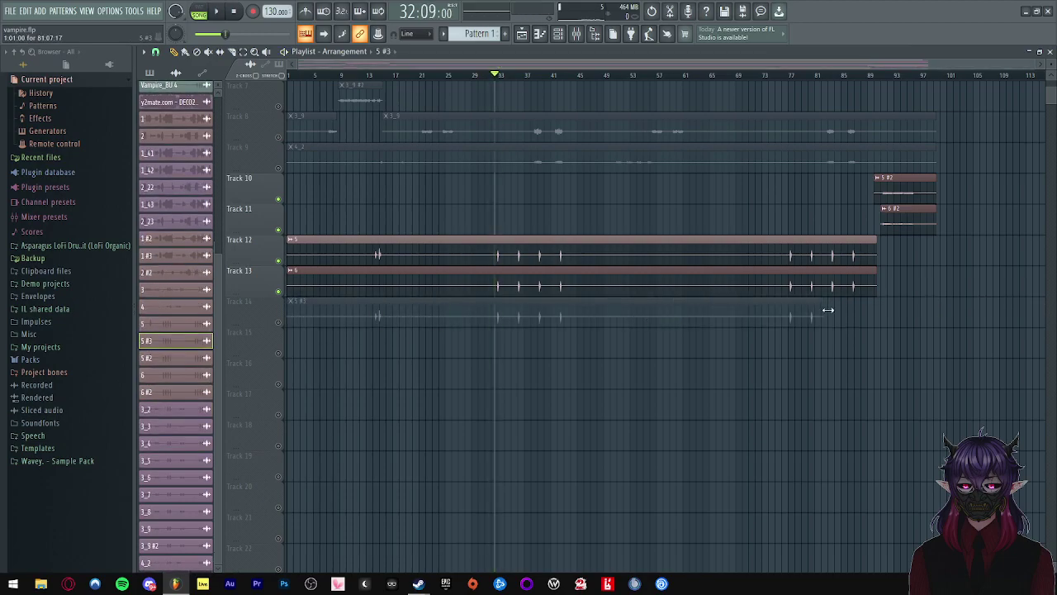
{"action": "left_click", "coordinate": [278, 323]}
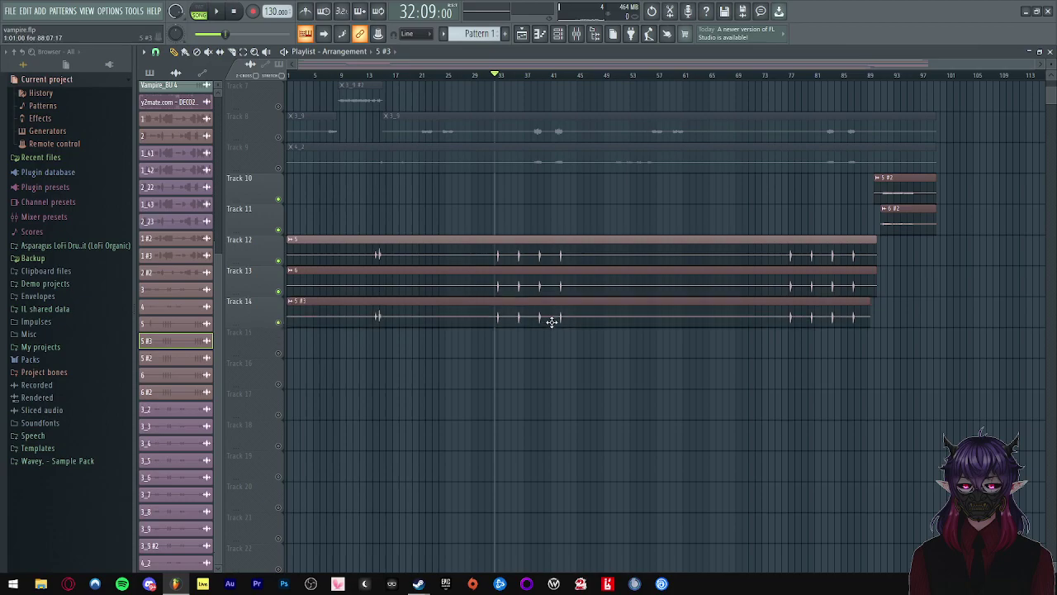
- Set the time-stretching mode of clip 5 #3 on track 14 to Auto and audition it from bar 32
{"action": "key", "text": "space"}
{"action": "double_click", "coordinate": [538, 319]}
{"action": "key", "text": "space"}
{"action": "left_click_drag", "start_coordinate": [461, 175], "coordinate": [513, 354]}
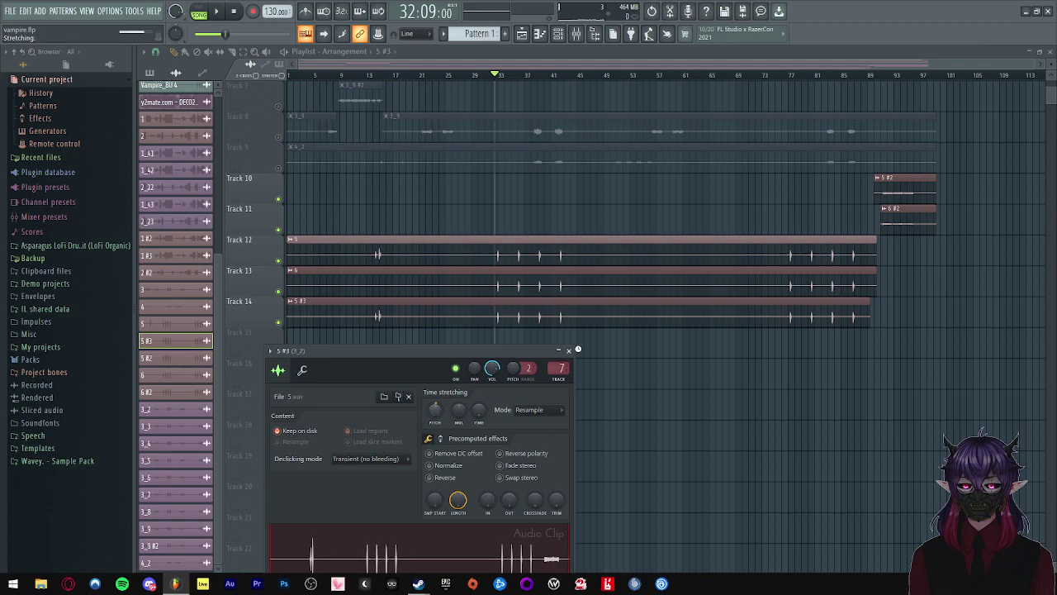
{"action": "left_click", "coordinate": [570, 351]}
{"action": "key", "text": "space"}
{"action": "scroll", "coordinate": [543, 347], "scroll_direction": "up", "scroll_amount": 4}
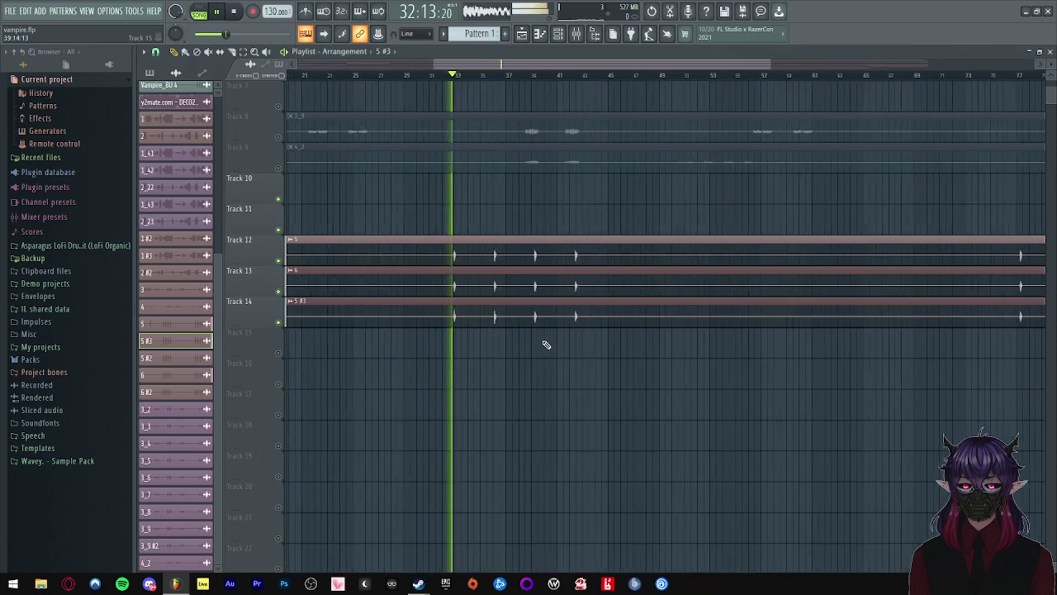
{"action": "key", "text": "space"}
- Route clip 5 #3 on track 14 to mixer track 9 and check its signal in the mixer
{"action": "left_click", "coordinate": [577, 34]}
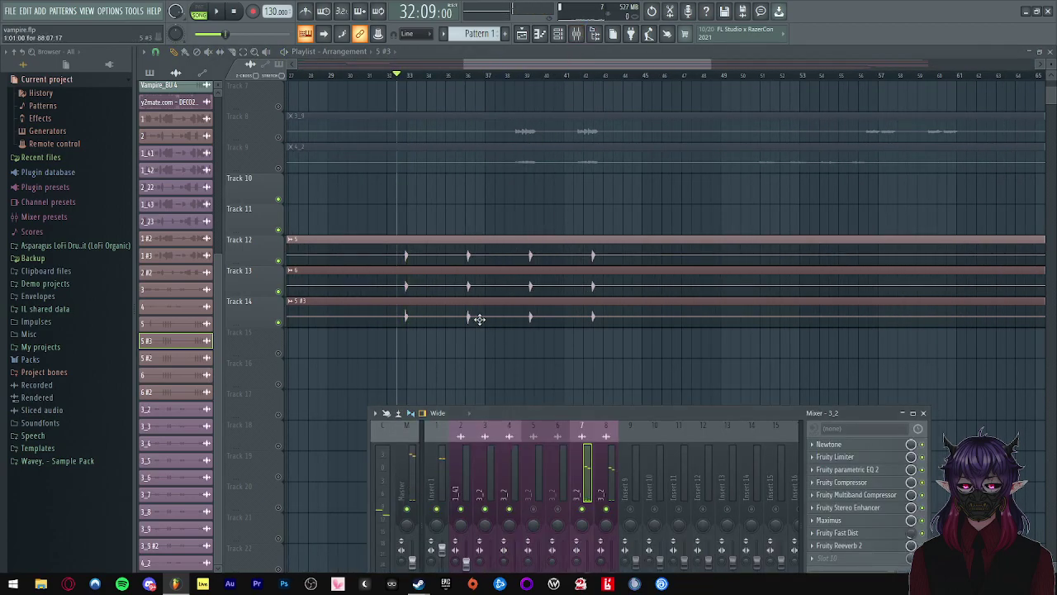
{"action": "double_click", "coordinate": [479, 319]}
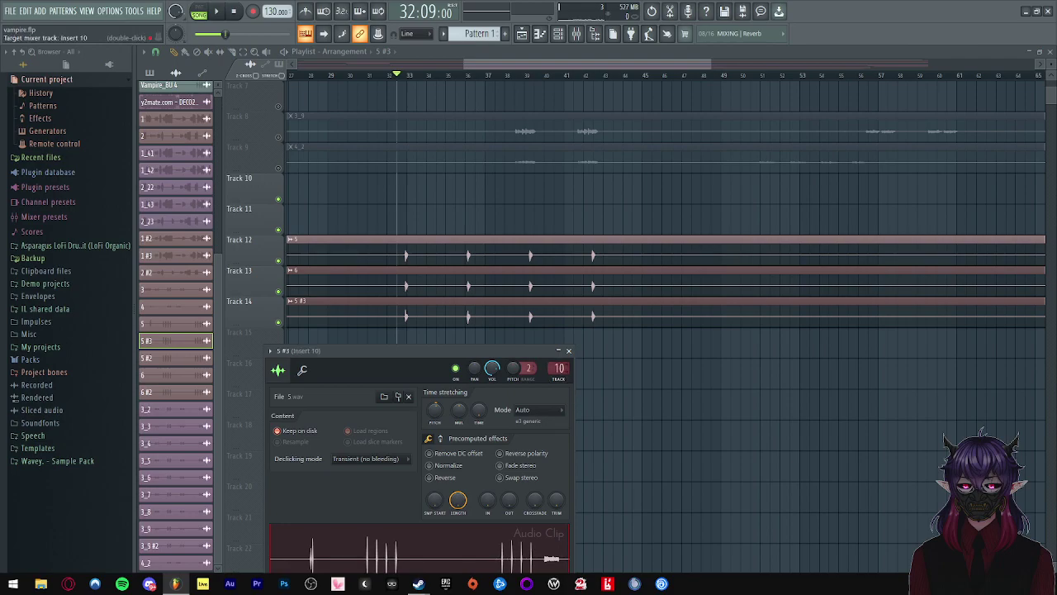
{"action": "left_click", "coordinate": [569, 350]}
{"action": "key", "text": "space"}
{"action": "key", "text": "F9"}
{"action": "key", "text": "space"}
- Raise the mixer window and solo mixer track 9 to audition the unprocessed layer from bar 32
{"action": "left_click", "coordinate": [635, 506]}
{"action": "key", "text": "space"}
{"action": "left_click_drag", "start_coordinate": [661, 410], "coordinate": [652, 360]}
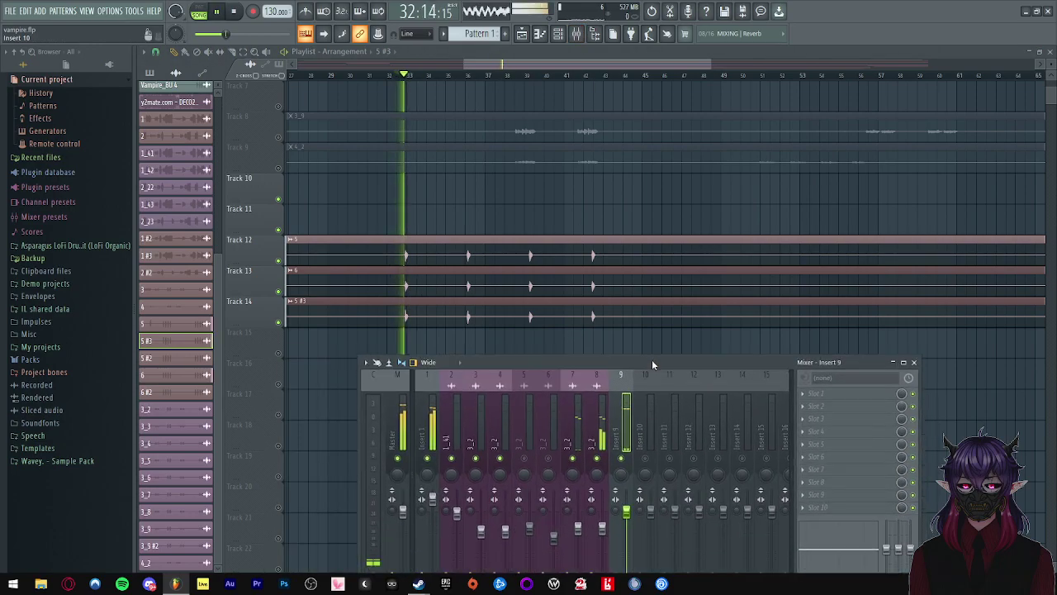
{"action": "key", "text": "space"}
{"action": "right_click", "coordinate": [627, 457]}
{"action": "key", "text": "space"}
{"action": "key", "text": "space"}
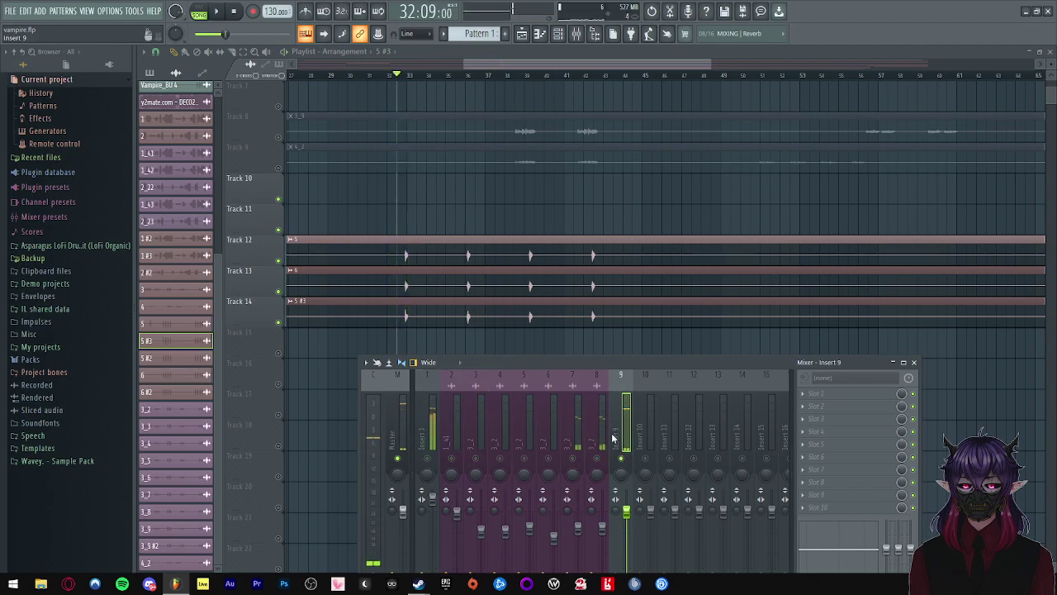
- Raise the Fruity Reeverb 2 wet level on mixer tracks 8 and 7 and audition it from bar 32
{"action": "key", "text": "Left"}
{"action": "left_click", "coordinate": [841, 496]}
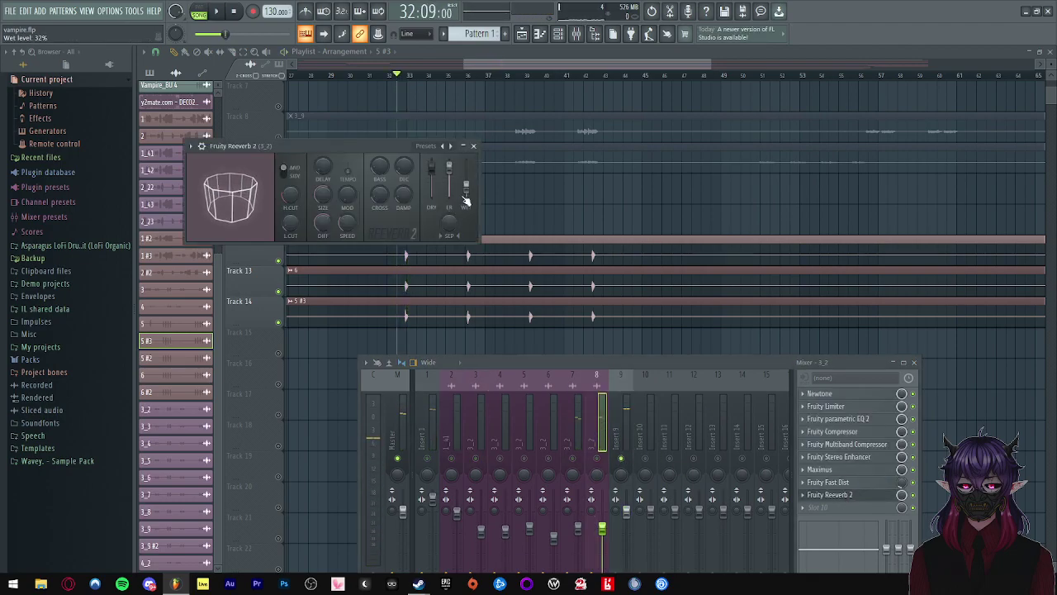
{"action": "left_click", "coordinate": [580, 446]}
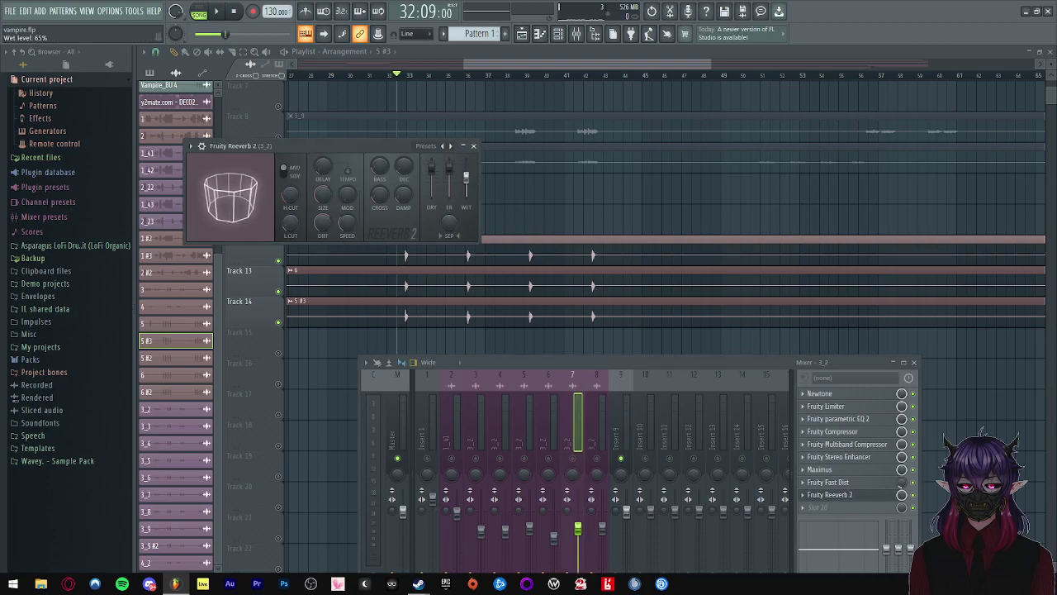
{"action": "key", "text": "space"}
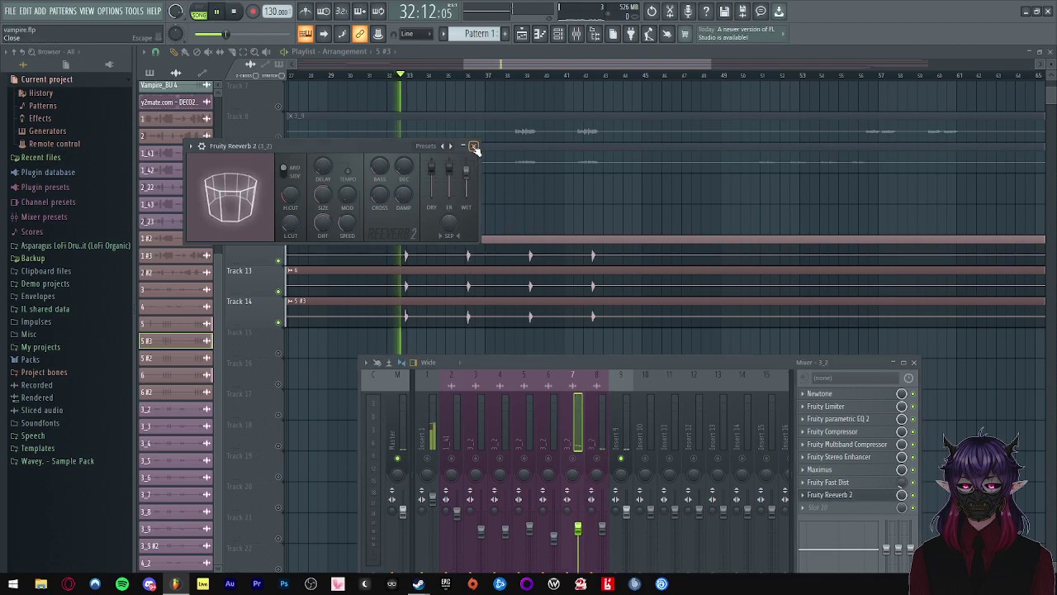
{"action": "key", "text": "space"}
- Copy mixer track 8's effect chain to mixer track 9, adjust its volume slightly, and audition the layers
{"action": "left_click", "coordinate": [622, 444]}
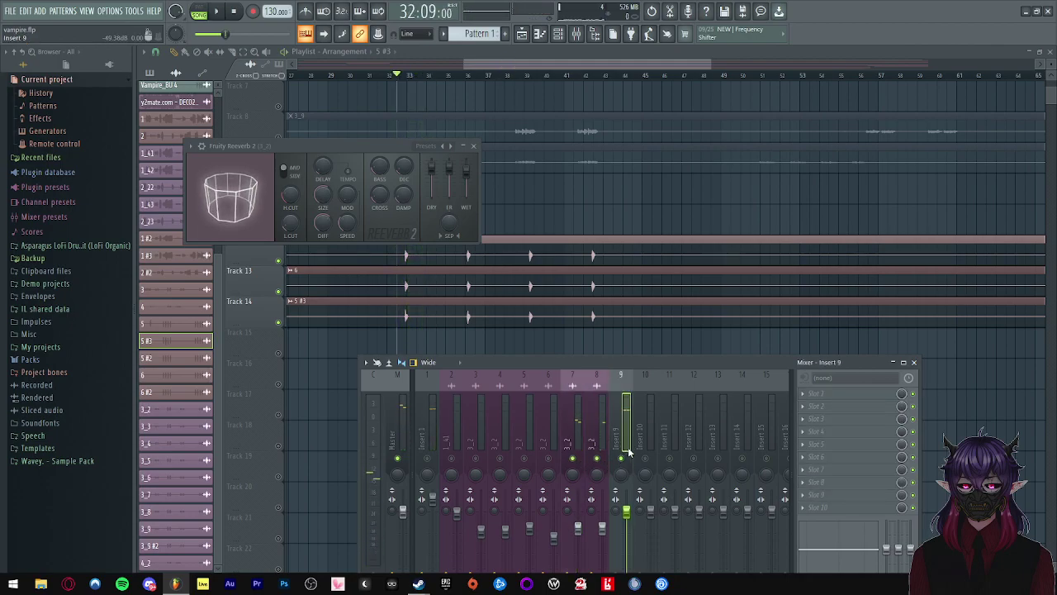
{"action": "right_click", "coordinate": [604, 439]}
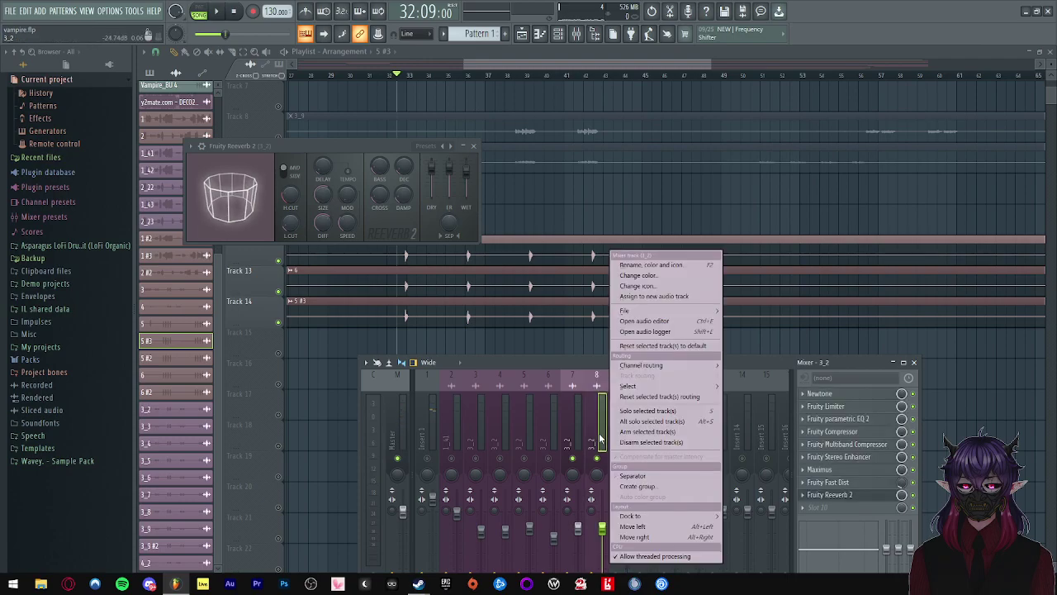
{"action": "mouse_move", "coordinate": [637, 312]}
{"action": "left_click_drag", "start_coordinate": [799, 323], "coordinate": [625, 431]}
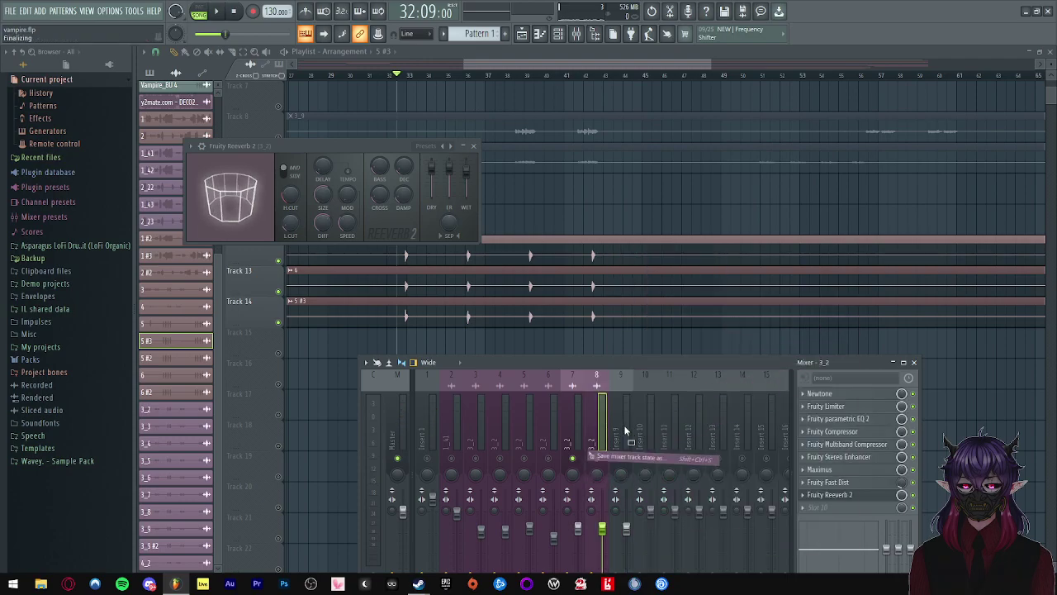
{"action": "key", "text": "space"}
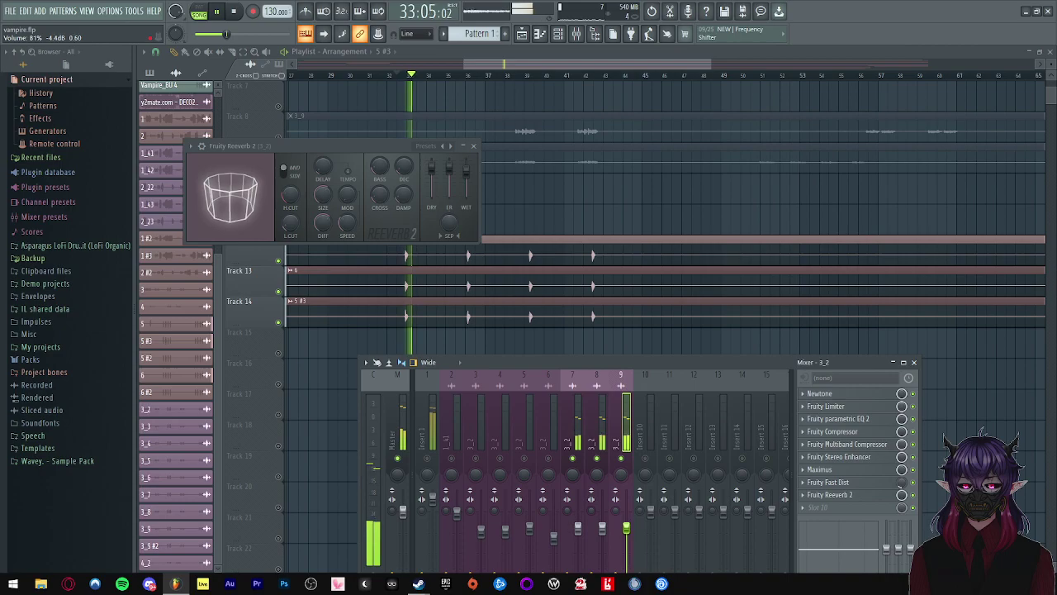
{"action": "key", "text": "space"}
- Hide the mixer and clone audio clip 6
{"action": "left_click", "coordinate": [411, 314]}
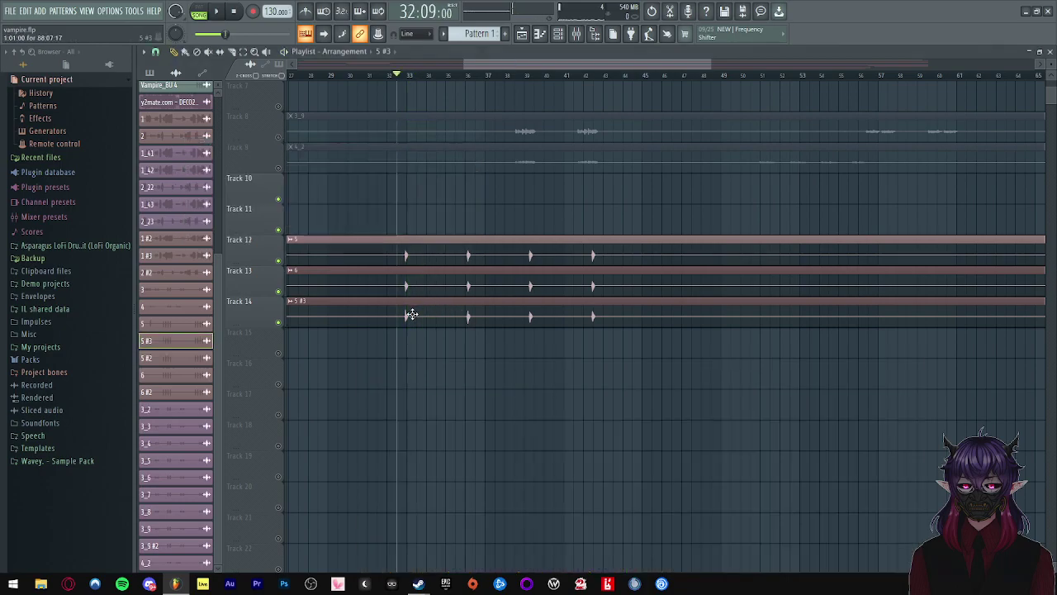
{"action": "scroll", "coordinate": [412, 314], "scroll_direction": "down", "scroll_amount": 2}
{"action": "right_click", "coordinate": [166, 378]}
{"action": "left_click", "coordinate": [244, 486]}
- Place audio clip 6 on track 15 from bar 1, unmute the track, and audition it from bar 32
{"action": "scroll", "coordinate": [447, 346], "scroll_direction": "down", "scroll_amount": 4}
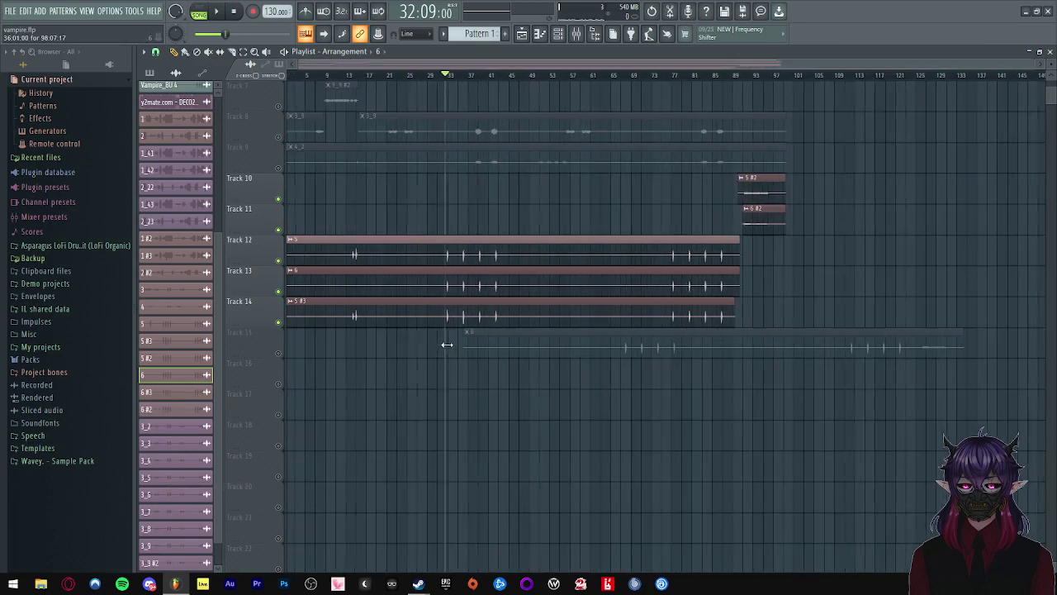
{"action": "left_click_drag", "start_coordinate": [661, 347], "coordinate": [278, 351]}
{"action": "left_click", "coordinate": [279, 353]}
{"action": "key", "text": "space"}
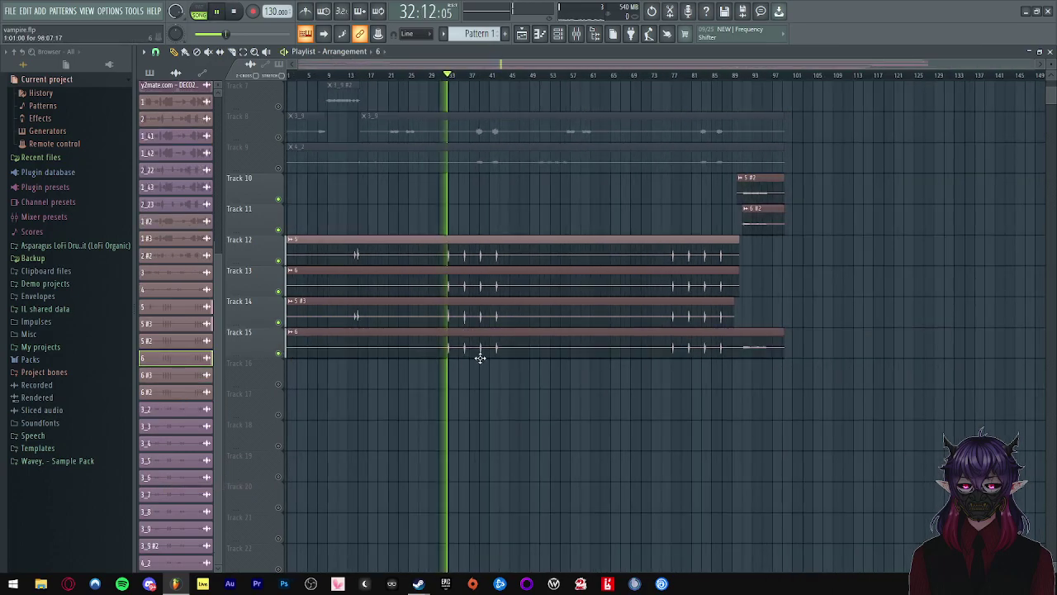
{"action": "key", "text": "space"}
- Replace the clip on track 15 with clip 6 #3 starting at bar 1 and audition it
{"action": "right_click", "coordinate": [523, 348]}
{"action": "left_click_drag", "start_coordinate": [447, 347], "coordinate": [289, 347]}
{"action": "key", "text": "space"}
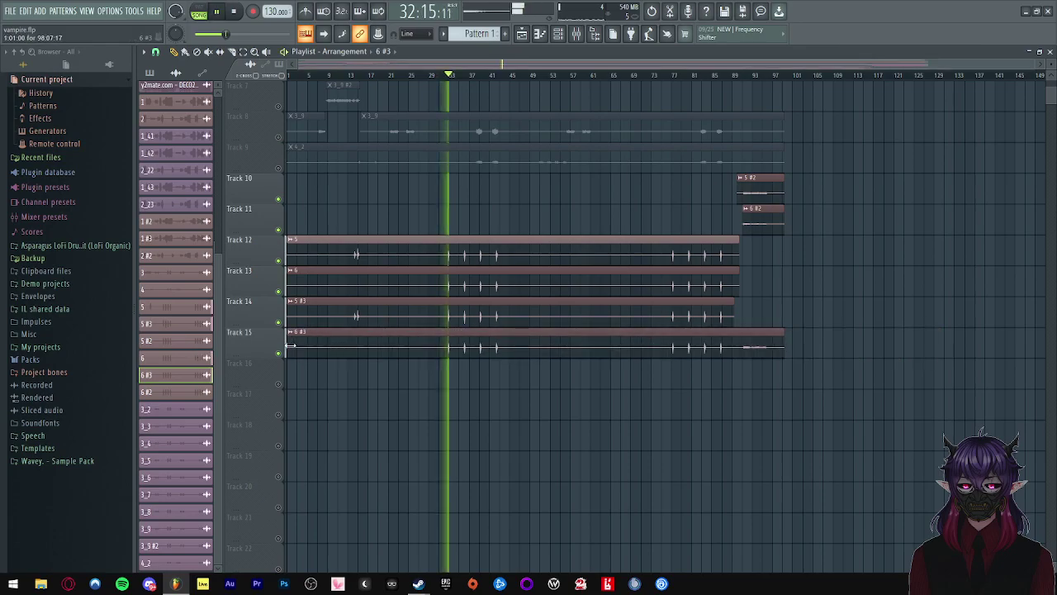
{"action": "key", "text": "space"}
- Set the time-stretching mode of clip 6 #3 on track 15 to Auto and audition it
{"action": "double_click", "coordinate": [543, 350]}
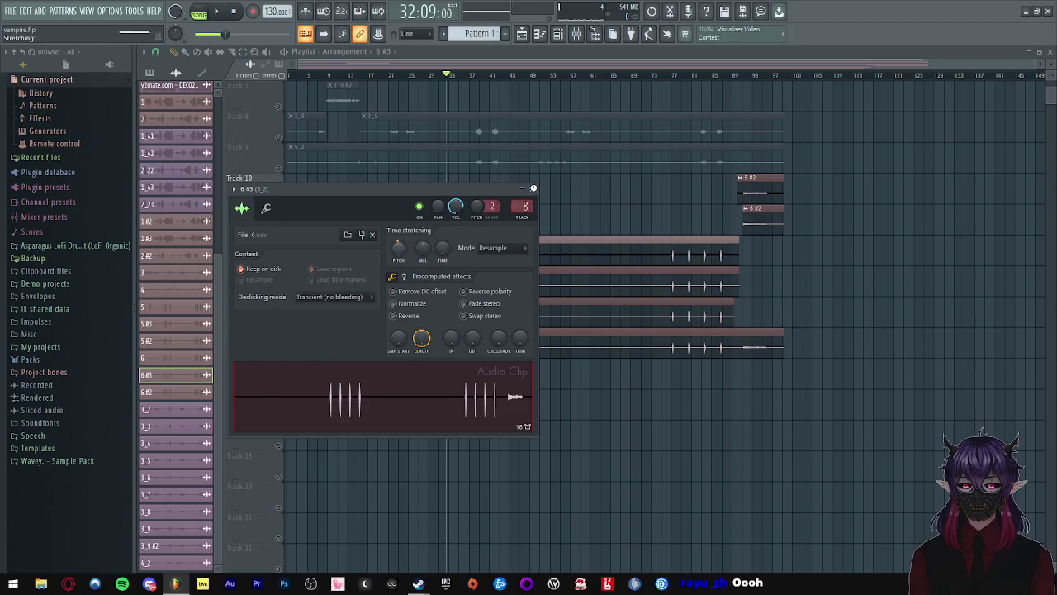
{"action": "left_click", "coordinate": [533, 188]}
{"action": "key", "text": "space"}
{"action": "scroll", "coordinate": [507, 210], "scroll_direction": "up", "scroll_amount": 3}
{"action": "key", "text": "space"}
- Check the free mixer tracks and route clip 6 #3 on track 15 to mixer track 10
{"action": "double_click", "coordinate": [578, 347]}
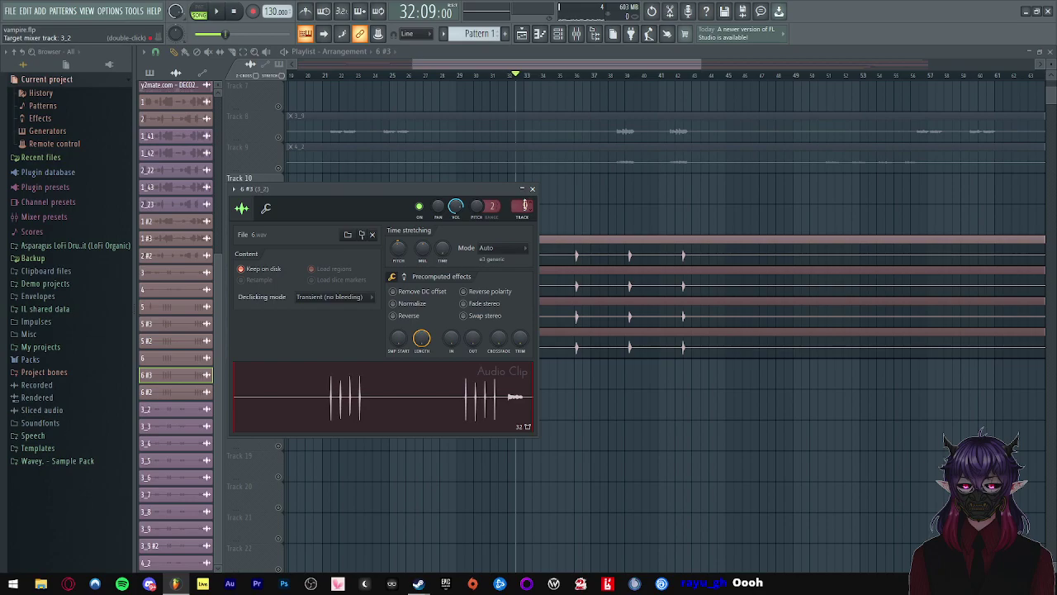
{"action": "left_click", "coordinate": [532, 188]}
{"action": "left_click", "coordinate": [577, 35]}
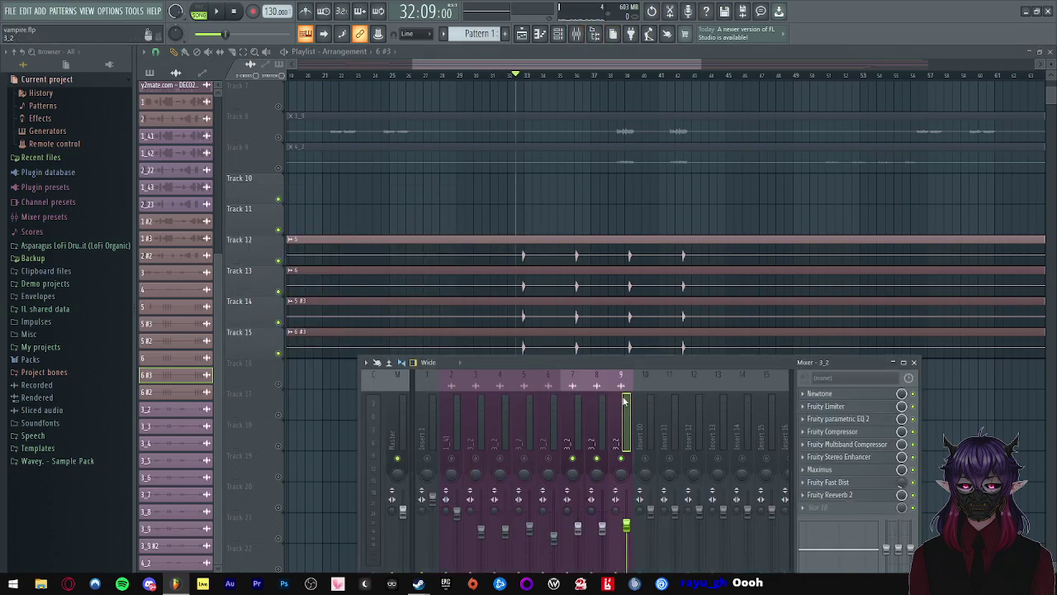
{"action": "double_click", "coordinate": [559, 344]}
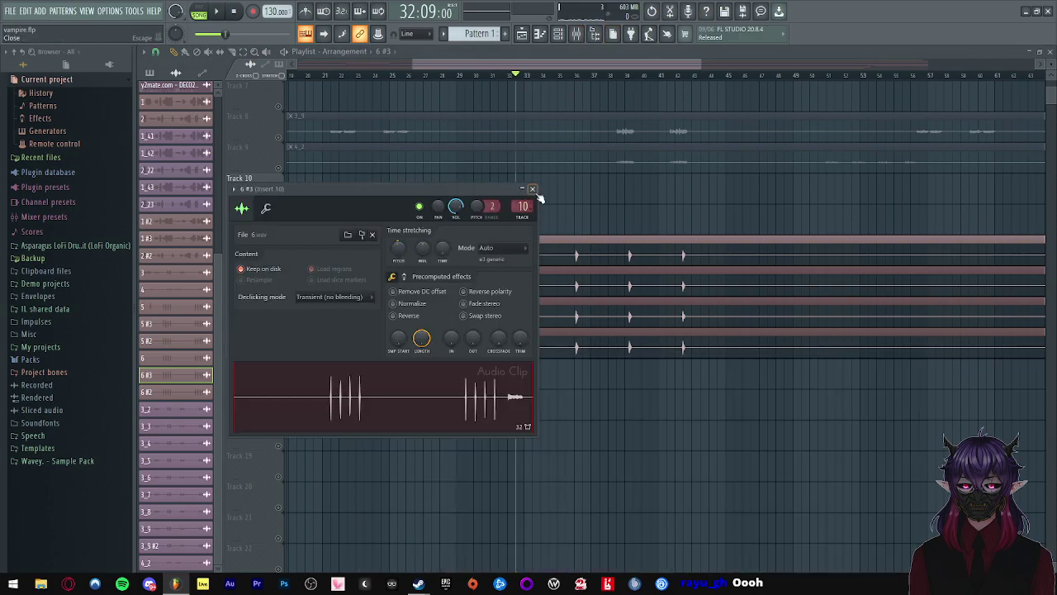
{"action": "left_click", "coordinate": [532, 188]}
- Audition the layers with the mixer open and copy mixer track 9's effect chain to mixer track 10
{"action": "left_click", "coordinate": [577, 35]}
{"action": "key", "text": "space"}
{"action": "key", "text": "space"}
{"action": "right_click", "coordinate": [625, 421]}
{"action": "mouse_move", "coordinate": [653, 310]}
{"action": "left_click_drag", "start_coordinate": [756, 321], "coordinate": [652, 432]}
- Lower mixer track 10's volume while auditioning the four layers from bar 32
{"action": "key", "text": "space"}
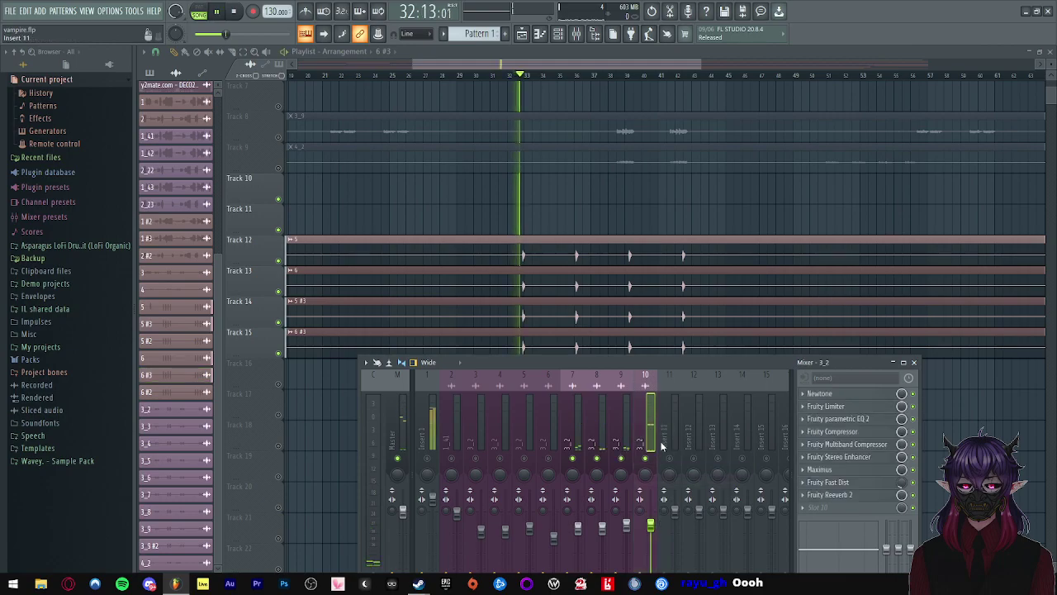
{"action": "key", "text": "space"}
{"action": "key", "text": "space"}
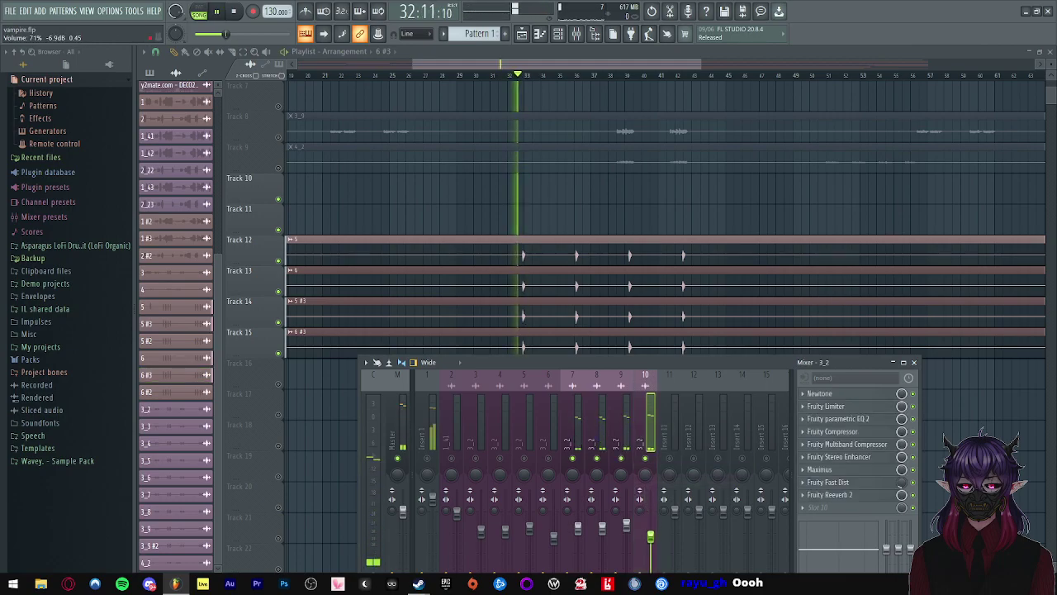
{"action": "key", "text": "space"}
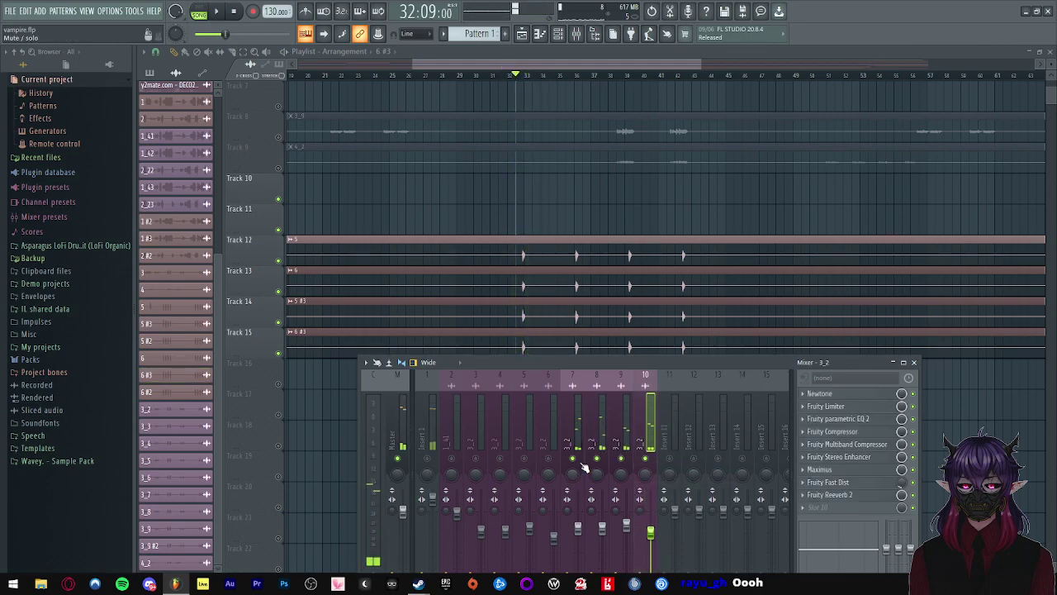
- Unmute all mixer tracks, hide the mixer, and unmute all playlist tracks
{"action": "right_click", "coordinate": [428, 456]}
{"action": "right_click", "coordinate": [428, 457]}
{"action": "key", "text": "F9"}
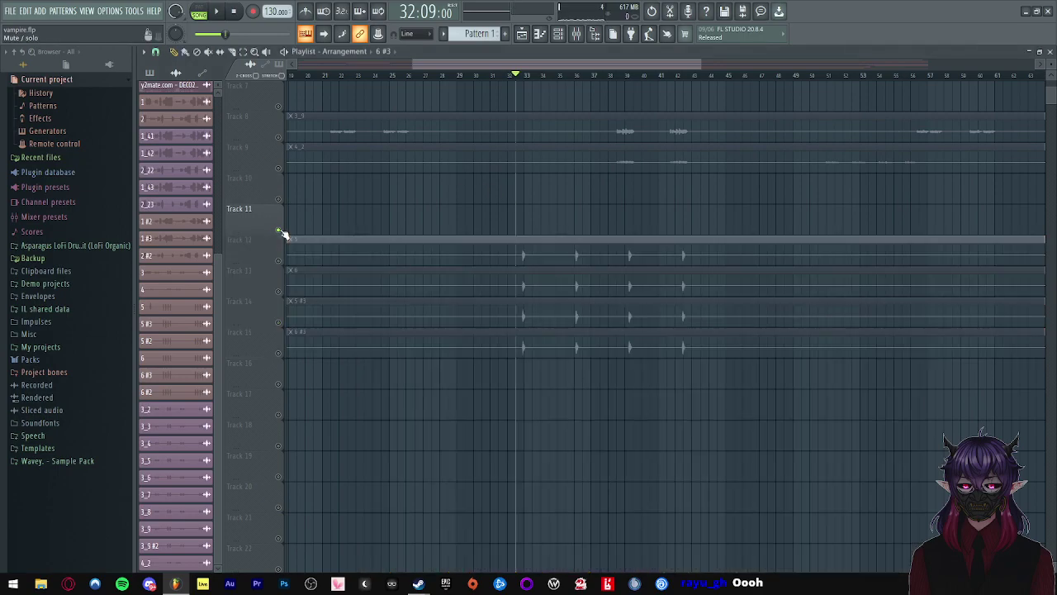
{"action": "scroll", "coordinate": [283, 232], "scroll_direction": "up", "scroll_amount": 4}
- Audition the full mix from bar 32 and set mixer track 10's volume to about 74%
{"action": "key", "text": "space"}
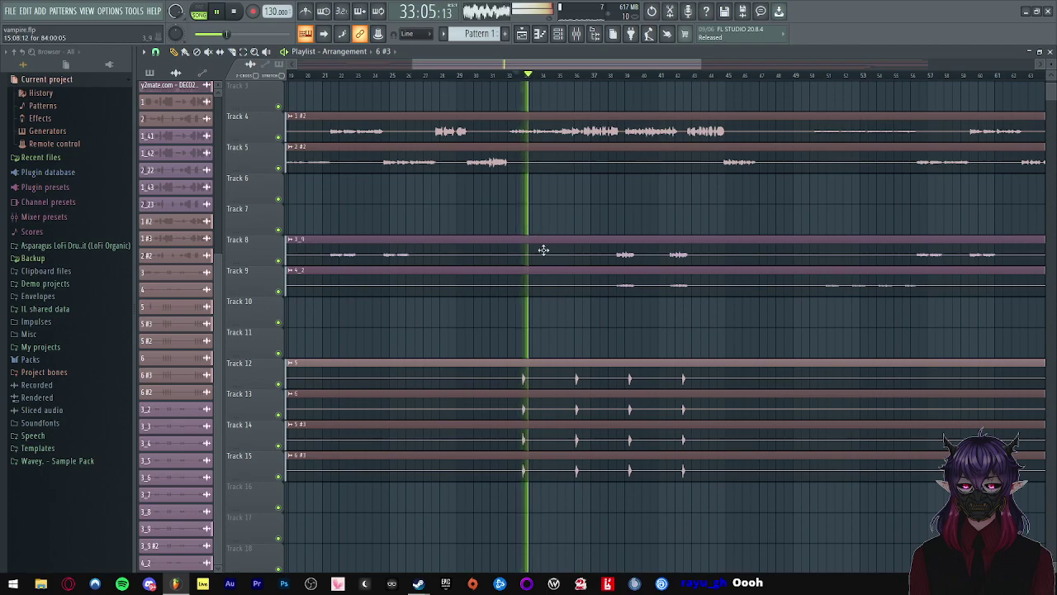
{"action": "scroll", "coordinate": [550, 256], "scroll_direction": "down", "scroll_amount": 3}
{"action": "scroll", "coordinate": [652, 265], "scroll_direction": "up", "scroll_amount": 5}
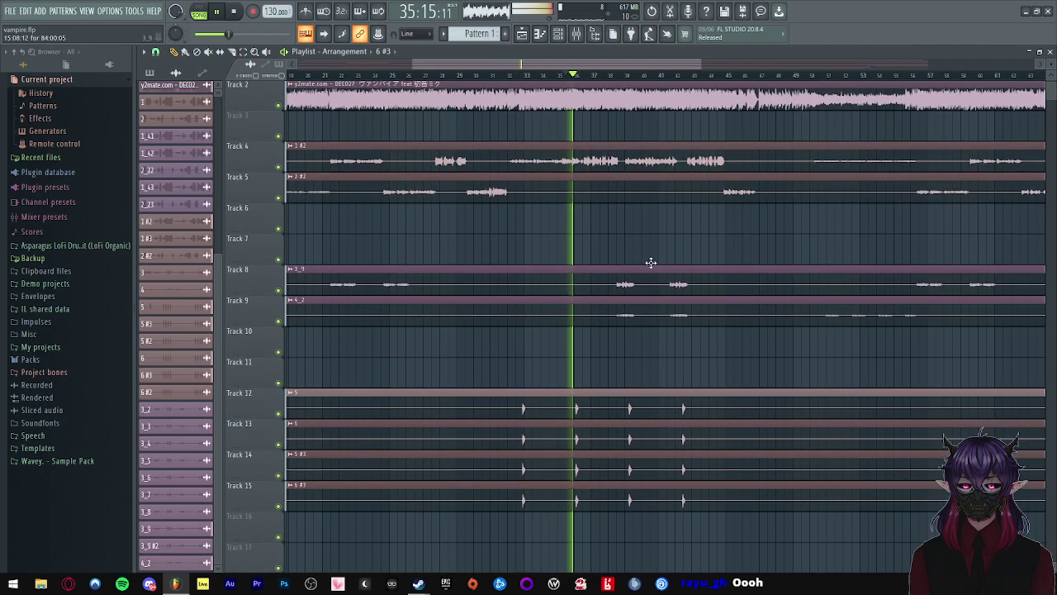
{"action": "key", "text": "space"}
{"action": "key", "text": "space"}
{"action": "scroll", "coordinate": [515, 235], "scroll_direction": "down", "scroll_amount": 3}
{"action": "scroll", "coordinate": [517, 241], "scroll_direction": "up", "scroll_amount": 3}
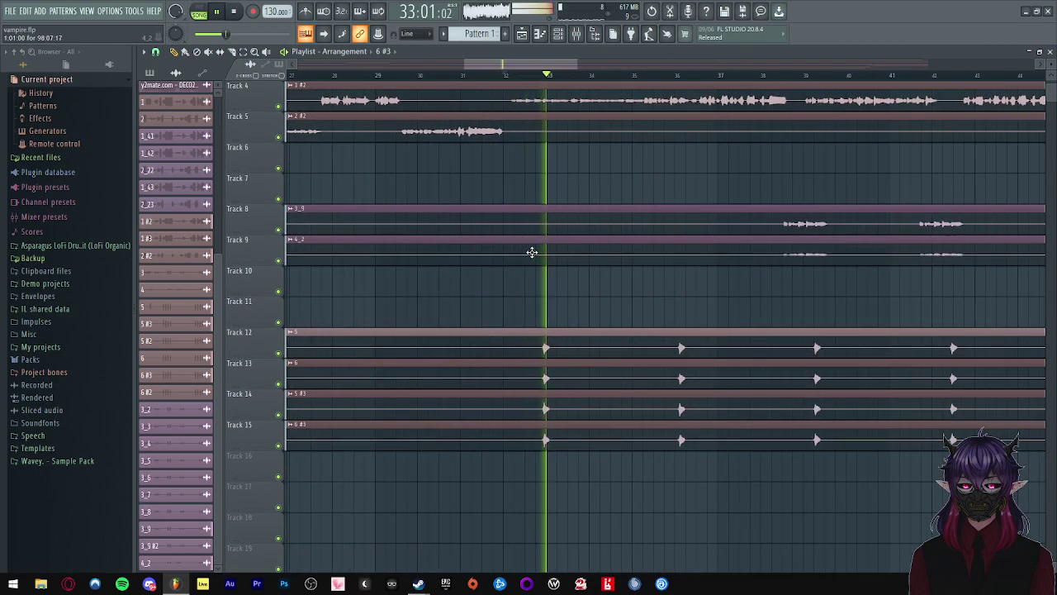
{"action": "scroll", "coordinate": [505, 238], "scroll_direction": "down", "scroll_amount": 3}
{"action": "left_click", "coordinate": [575, 36]}
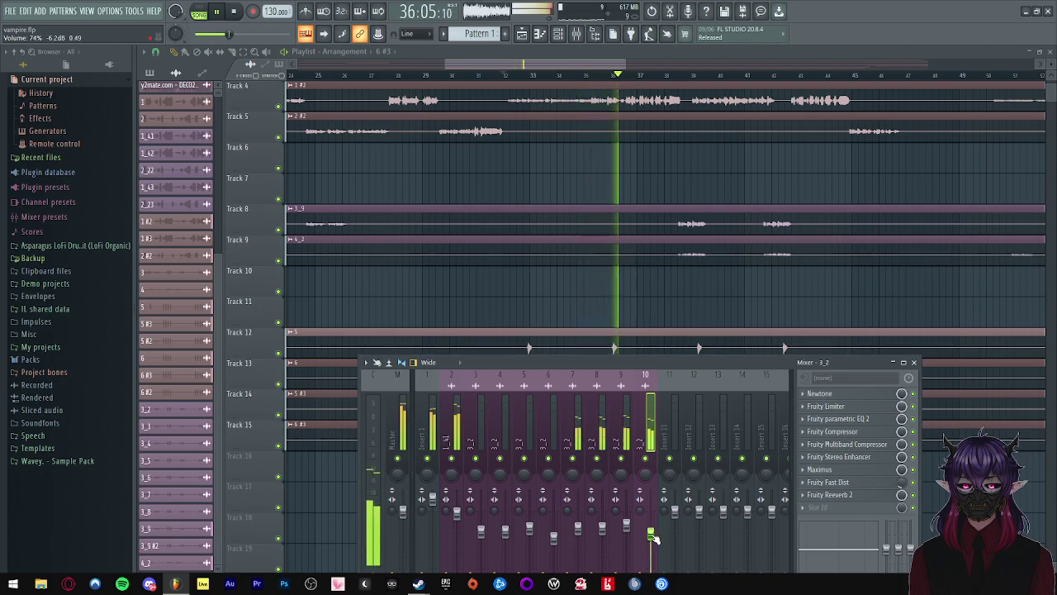
- Reposition the mixer window, then lower mixer tracks 9 and 10 and set track 8 to about 80% while auditioning the mix from bar 32
{"action": "key", "text": "space"}
{"action": "left_click_drag", "start_coordinate": [650, 362], "coordinate": [628, 304]}
{"action": "key", "text": "space"}
{"action": "left_click_drag", "start_coordinate": [632, 478], "coordinate": [582, 470]}
{"action": "key", "text": "space"}
{"action": "key", "text": "space"}
{"action": "key", "text": "space"}
{"action": "key", "text": "space"}
{"action": "left_click", "coordinate": [558, 470]}
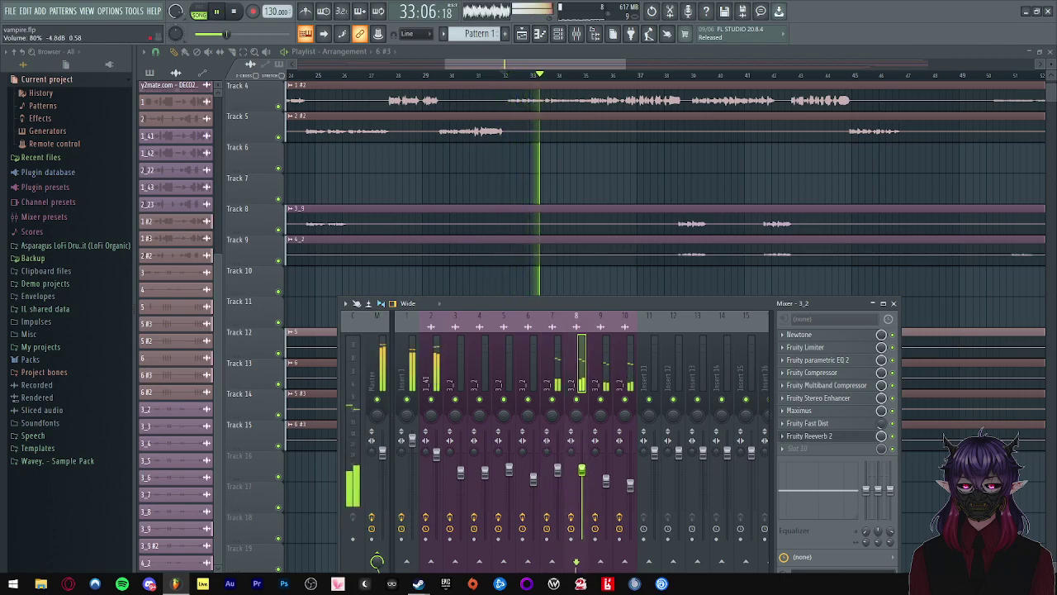
- Compare the full mix from bar 32 with mixer tracks 9 and 10 muted and unmuted
{"action": "key", "text": "space"}
{"action": "key", "text": "space"}
{"action": "left_click", "coordinate": [602, 400]}
{"action": "left_click", "coordinate": [625, 400]}
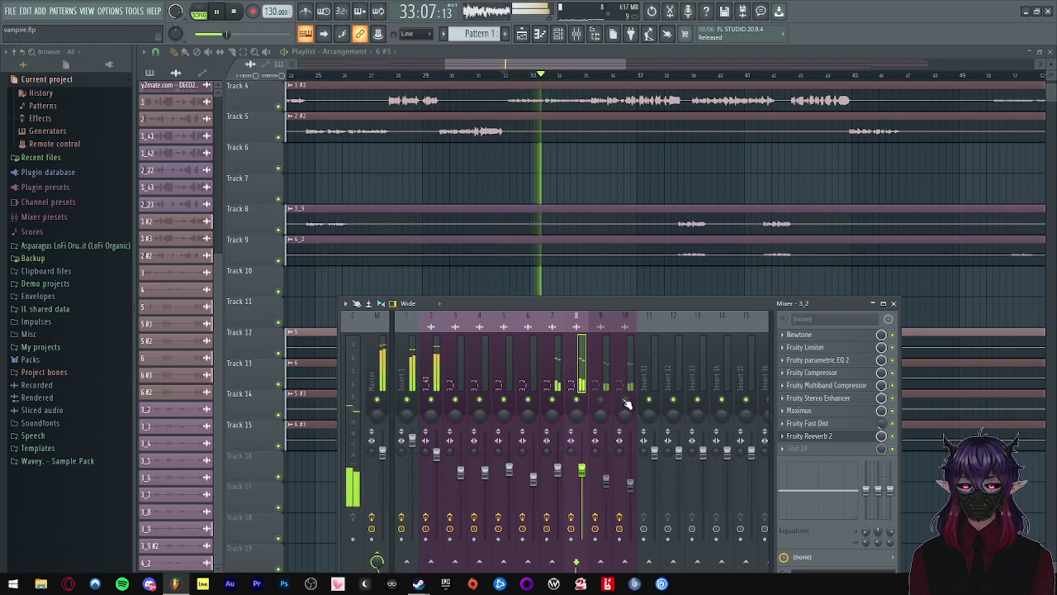
{"action": "key", "text": "space"}
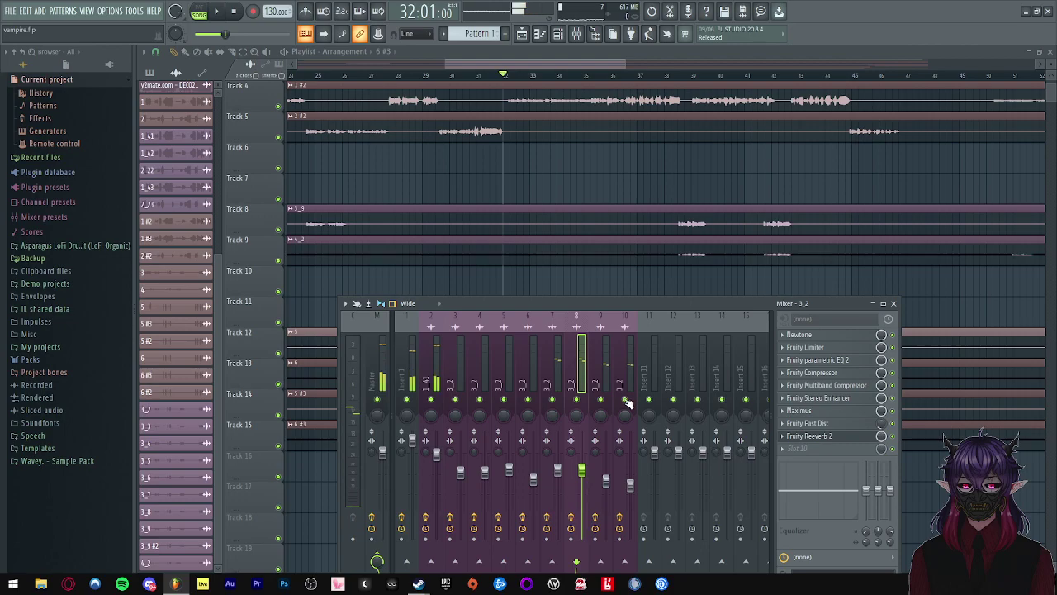
- Lower the volumes of mixer tracks 9 and 10 further and audition the mix from bar 32
{"action": "left_click_drag", "start_coordinate": [608, 479], "coordinate": [608, 490]}
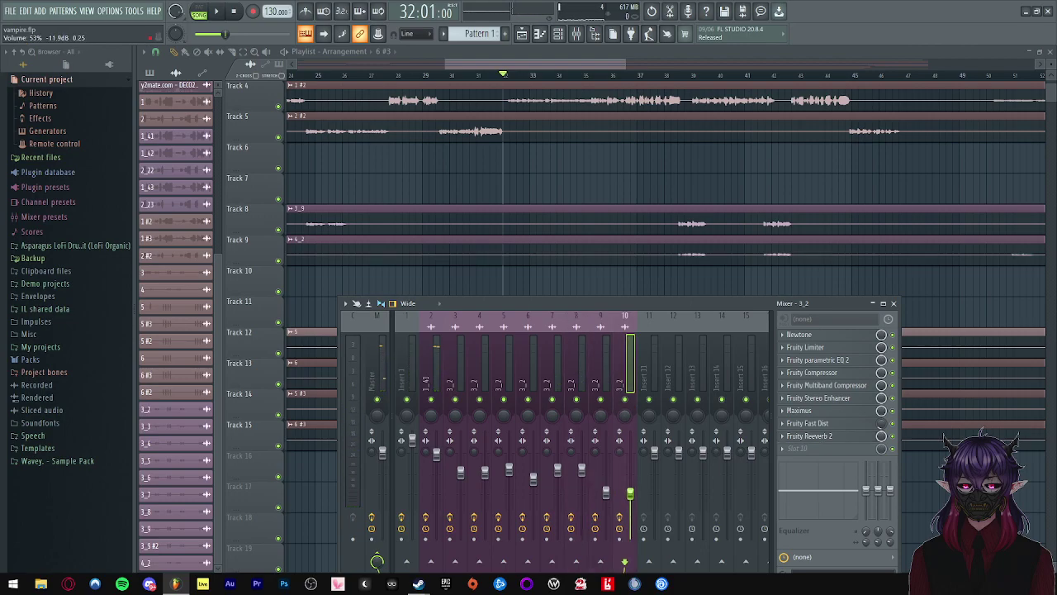
{"action": "left_click", "coordinate": [630, 498]}
{"action": "key", "text": "space"}
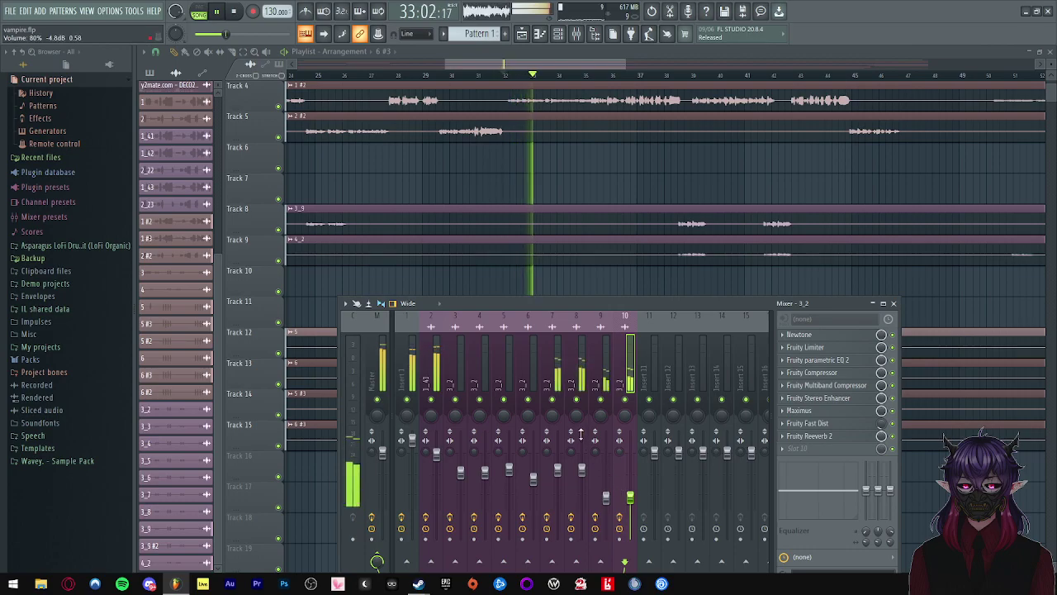
{"action": "key", "text": "space"}
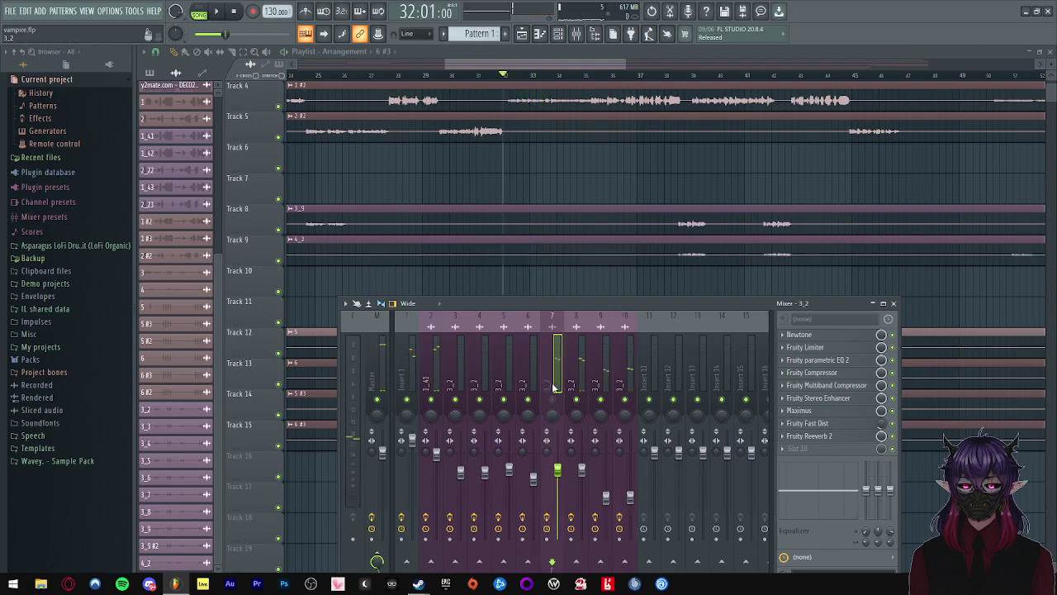
- Solo mixer track 7 and add Fruity Chorus to its empty effect slot 10
{"action": "right_click", "coordinate": [555, 400]}
{"action": "left_click", "coordinate": [791, 450]}
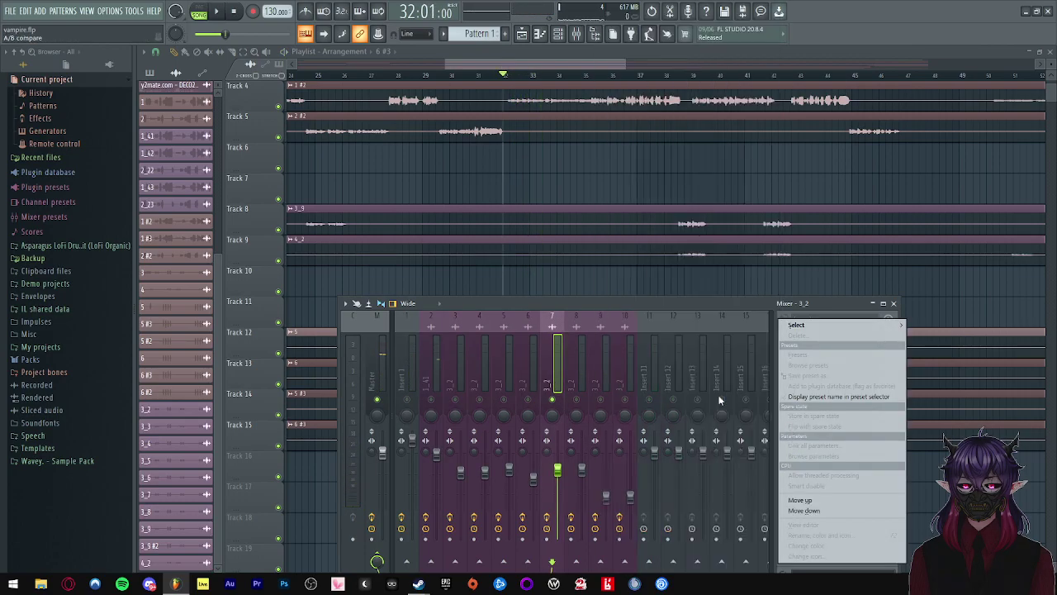
{"action": "left_click", "coordinate": [796, 325]}
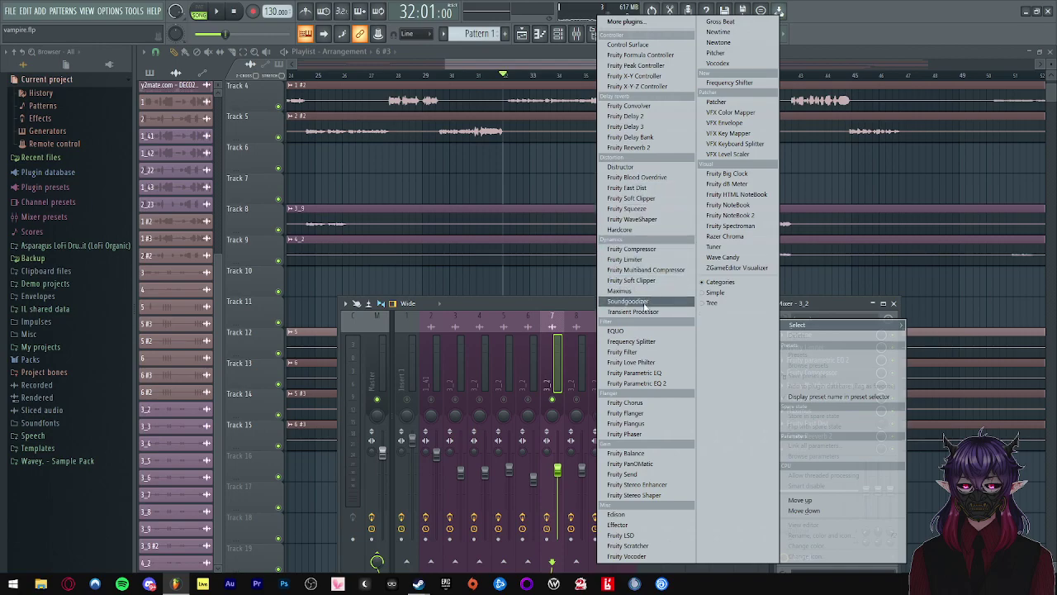
{"action": "left_click", "coordinate": [626, 402]}
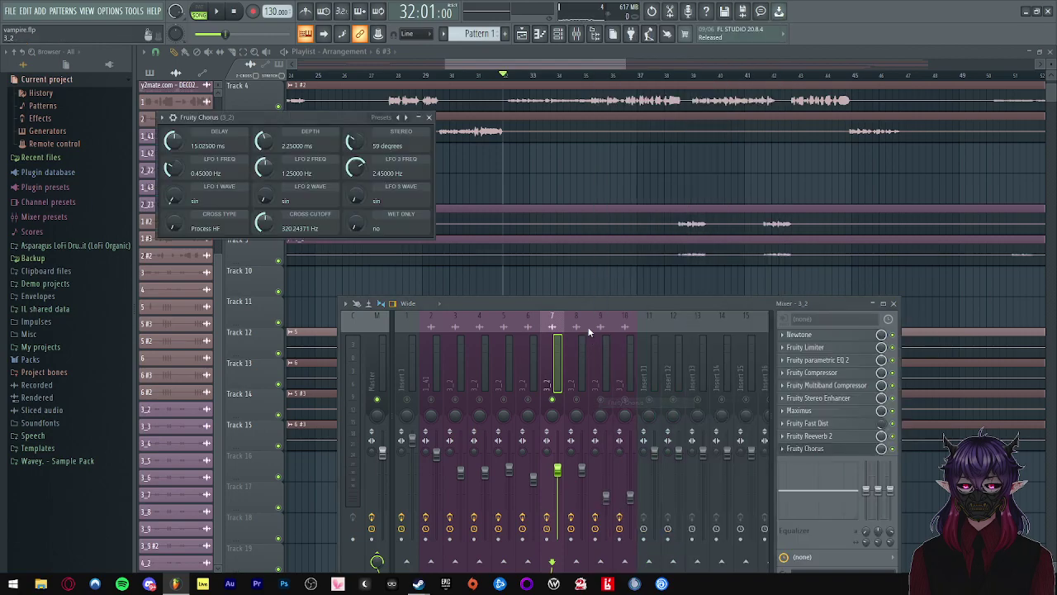
- Try the Poly Chorus preset in mixer track 7's Fruity Chorus and audition it
{"action": "left_click", "coordinate": [162, 118]}
{"action": "mouse_move", "coordinate": [190, 160]}
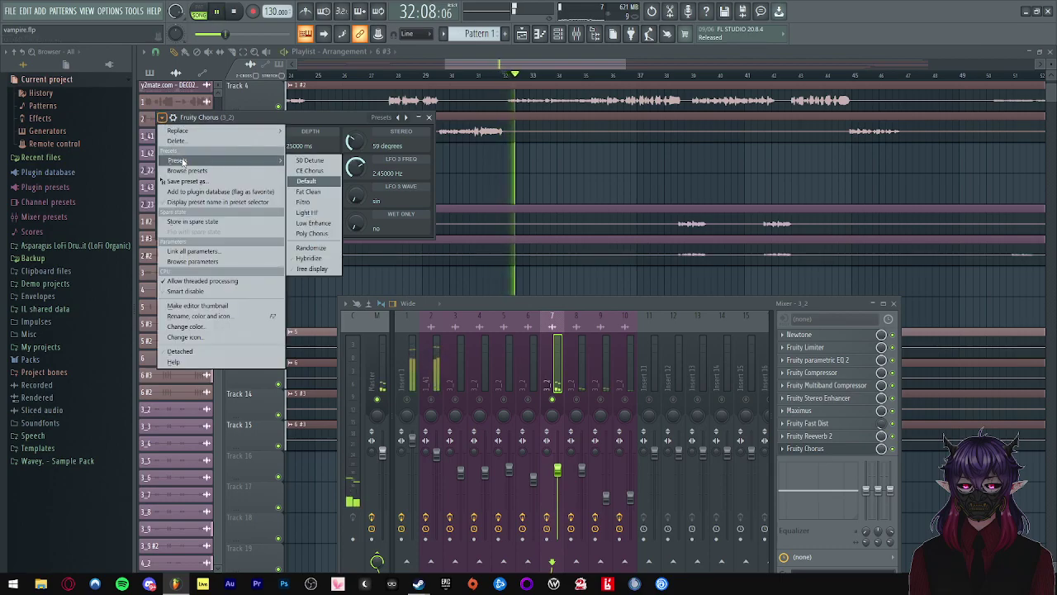
{"action": "left_click", "coordinate": [327, 232]}
{"action": "key", "text": "space"}
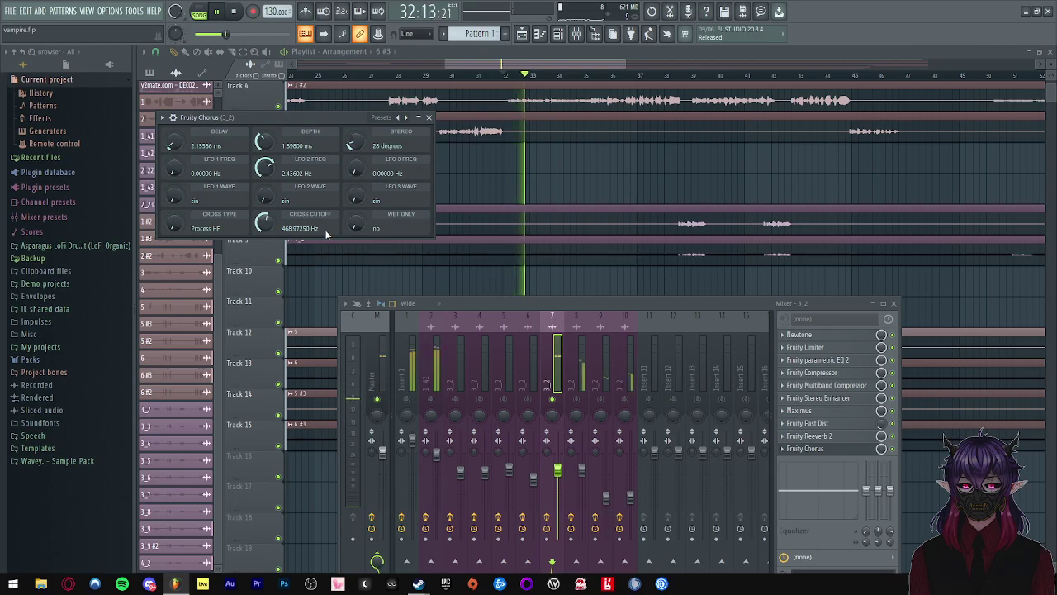
{"action": "key", "text": "space"}
- Try another chorus preset, return to the Default preset, and audition the soloed track 7 from bar 32
{"action": "left_click", "coordinate": [162, 117]}
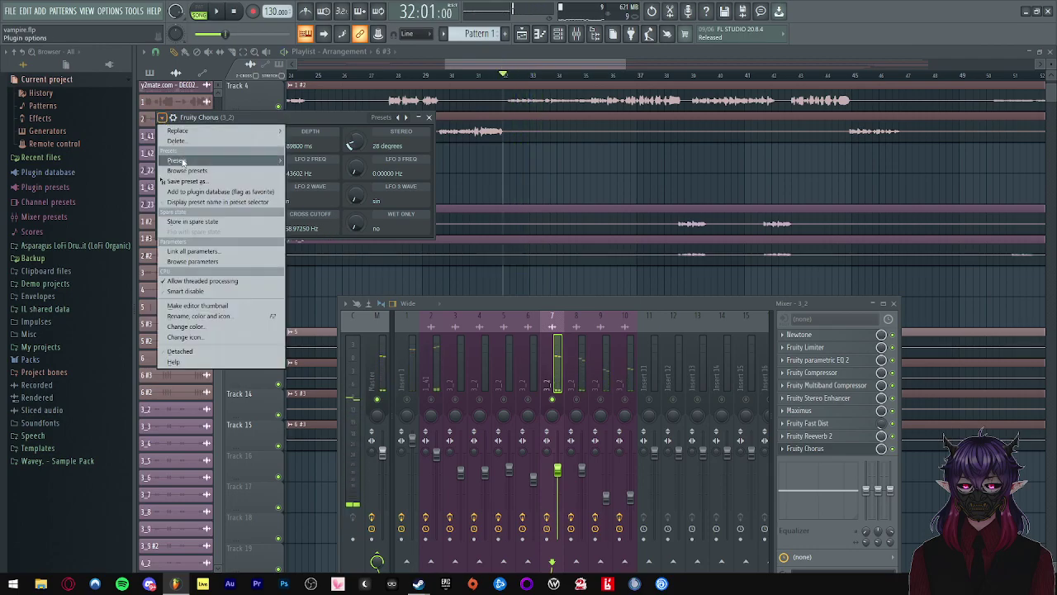
{"action": "mouse_move", "coordinate": [181, 161]}
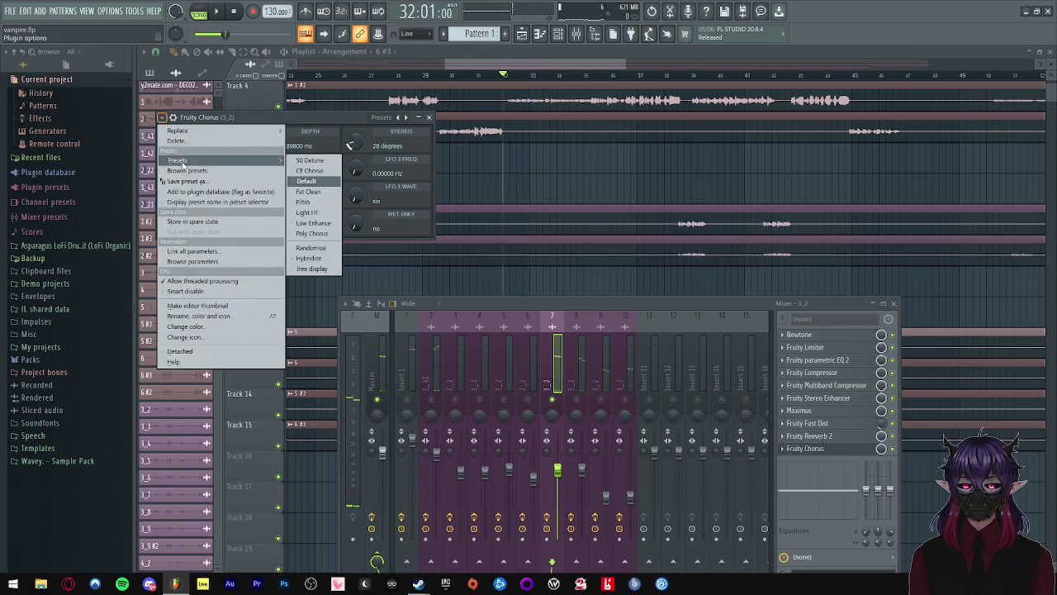
{"action": "left_click", "coordinate": [307, 179]}
{"action": "key", "text": "space"}
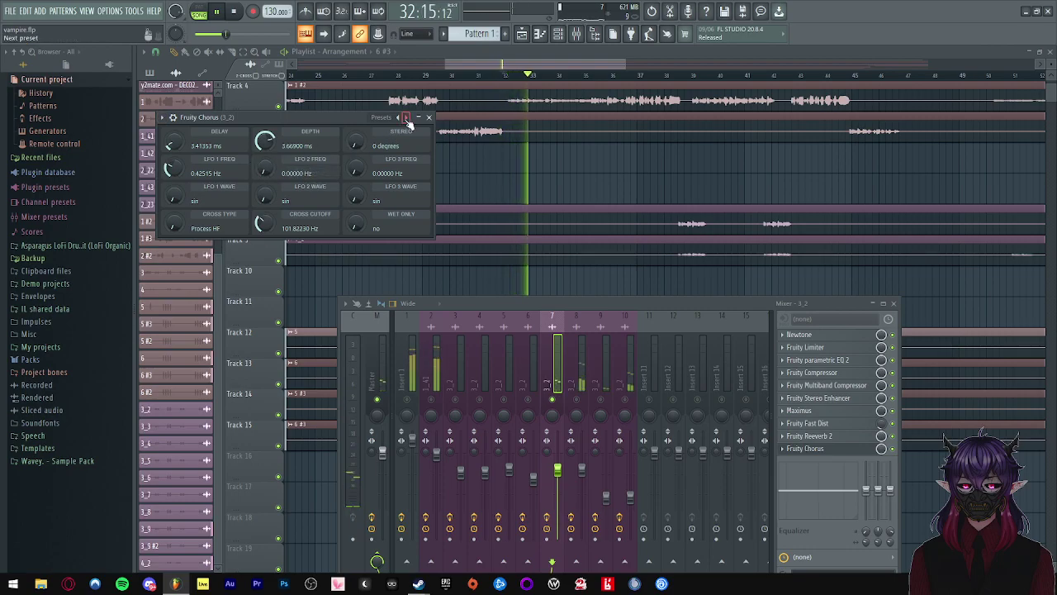
{"action": "key", "text": "space"}
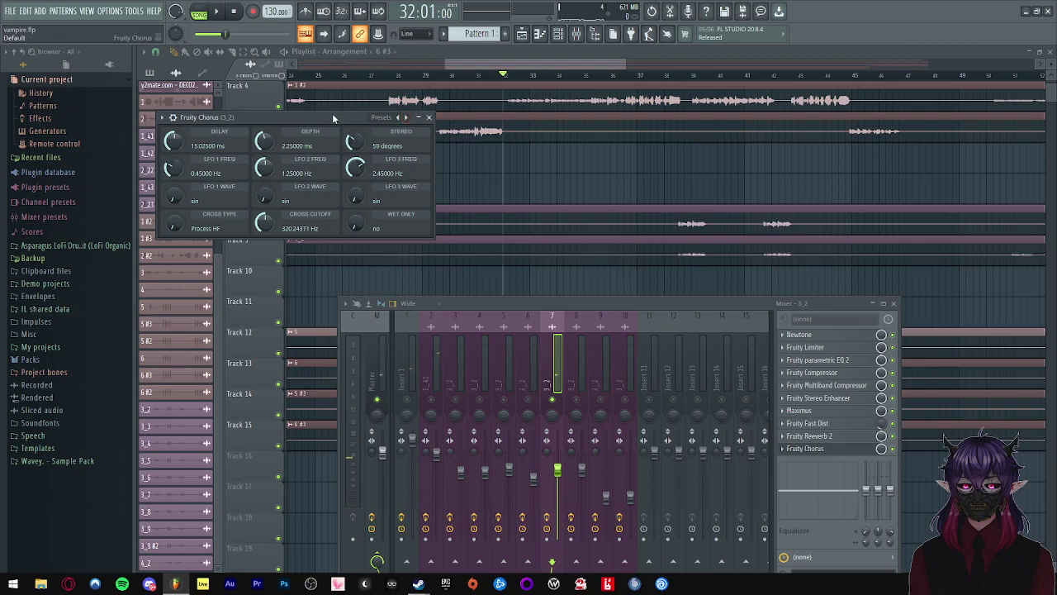
{"action": "key", "text": "space"}
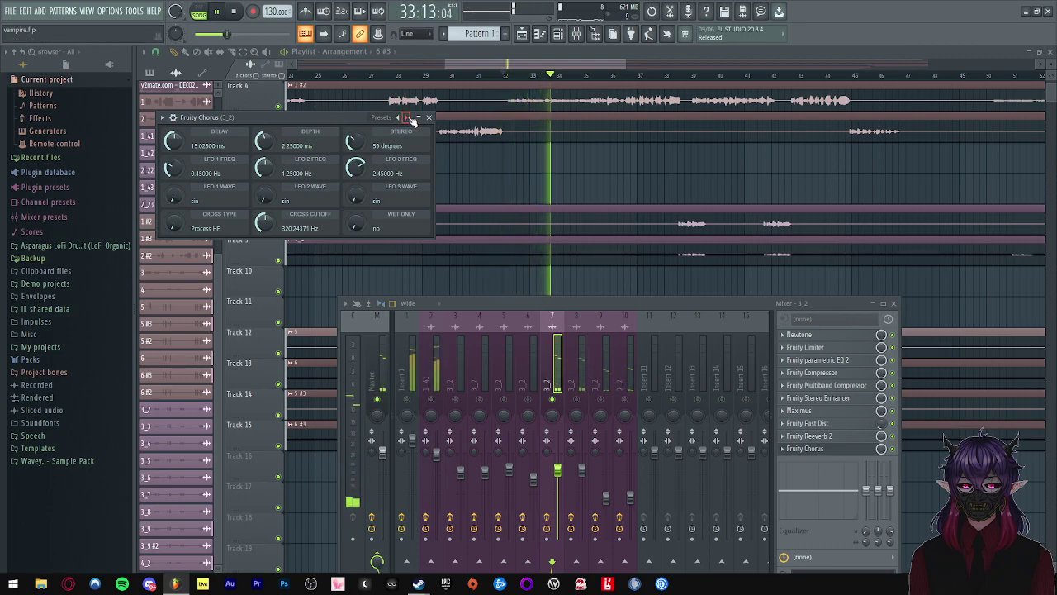
{"action": "key", "text": "space"}
- Try the Low Enhance preset in Fruity Chorus and audition the soloed track 7
{"action": "left_click", "coordinate": [162, 118]}
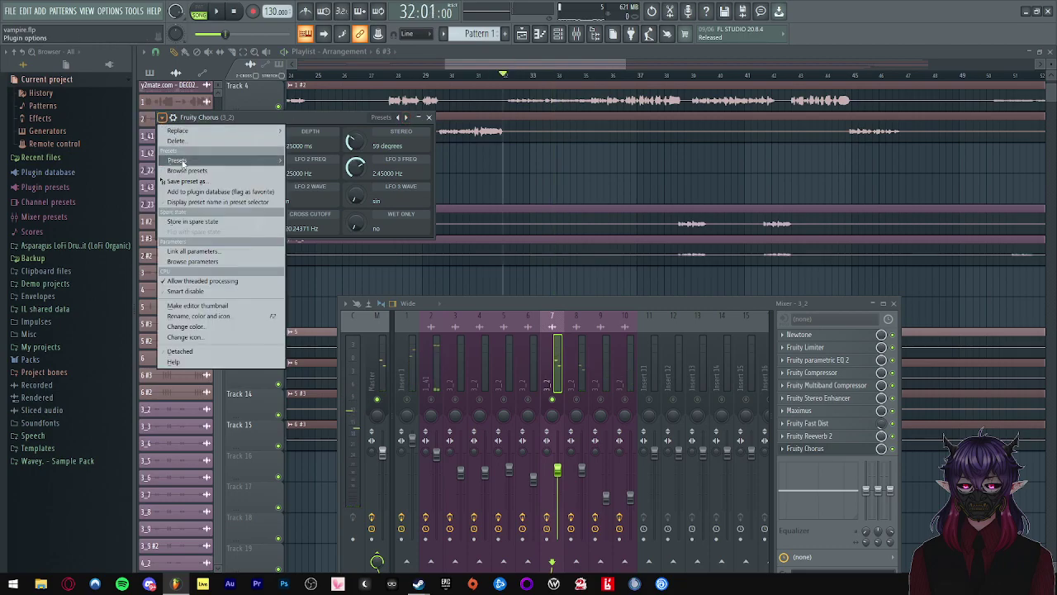
{"action": "mouse_move", "coordinate": [183, 163]}
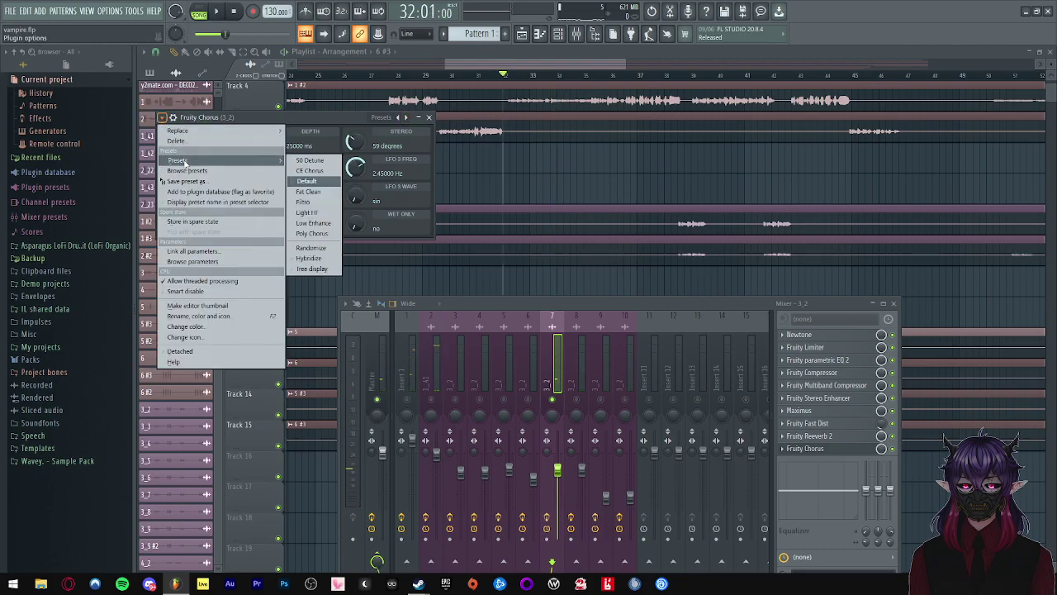
{"action": "left_click", "coordinate": [331, 223]}
{"action": "key", "text": "space"}
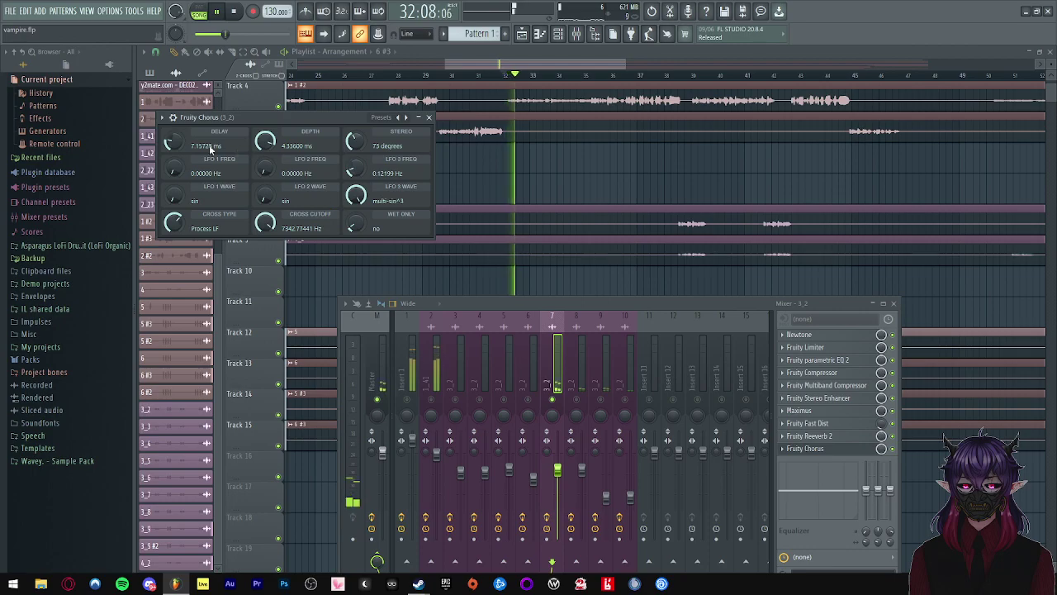
- Load the Default preset in mixer track 7's Fruity Chorus, audition it, and close the plugin window
{"action": "left_click", "coordinate": [161, 118]}
{"action": "mouse_move", "coordinate": [190, 159]}
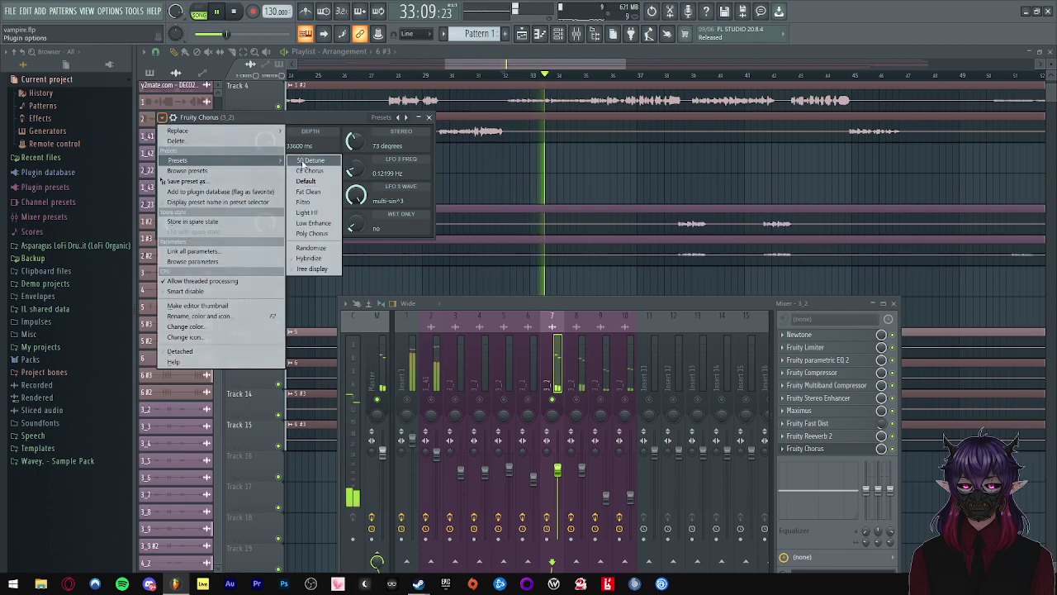
{"action": "left_click", "coordinate": [308, 181]}
{"action": "key", "text": "space"}
{"action": "key", "text": "space"}
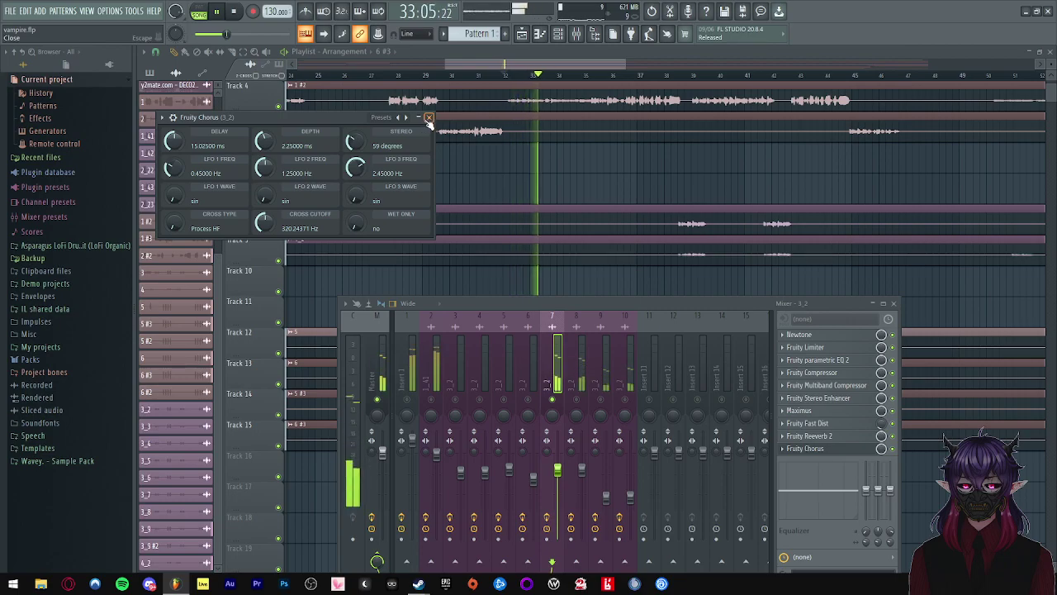
{"action": "left_click", "coordinate": [429, 117]}
{"action": "key", "text": "space"}
- Add Fruity Chorus with the Default preset to mixer track 8's empty effect slot 10 and close the plugin window
{"action": "left_click", "coordinate": [576, 373]}
{"action": "left_click", "coordinate": [785, 449]}
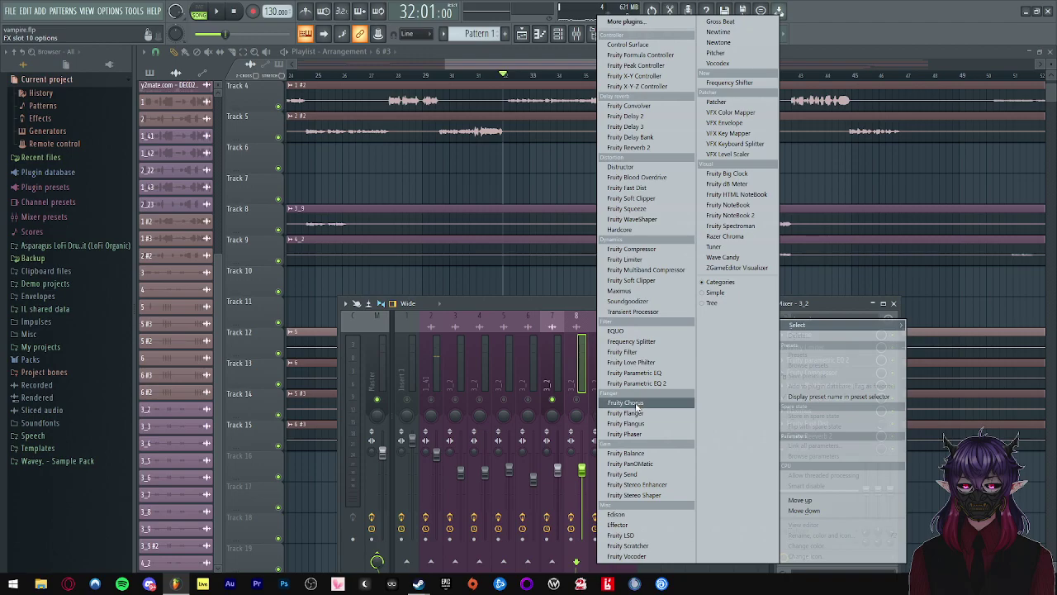
{"action": "left_click", "coordinate": [636, 404]}
{"action": "left_click", "coordinate": [195, 147]}
{"action": "left_click", "coordinate": [216, 199]}
{"action": "left_click", "coordinate": [190, 146]}
{"action": "mouse_move", "coordinate": [211, 190]}
{"action": "left_click", "coordinate": [345, 211]}
{"action": "key", "text": "space"}
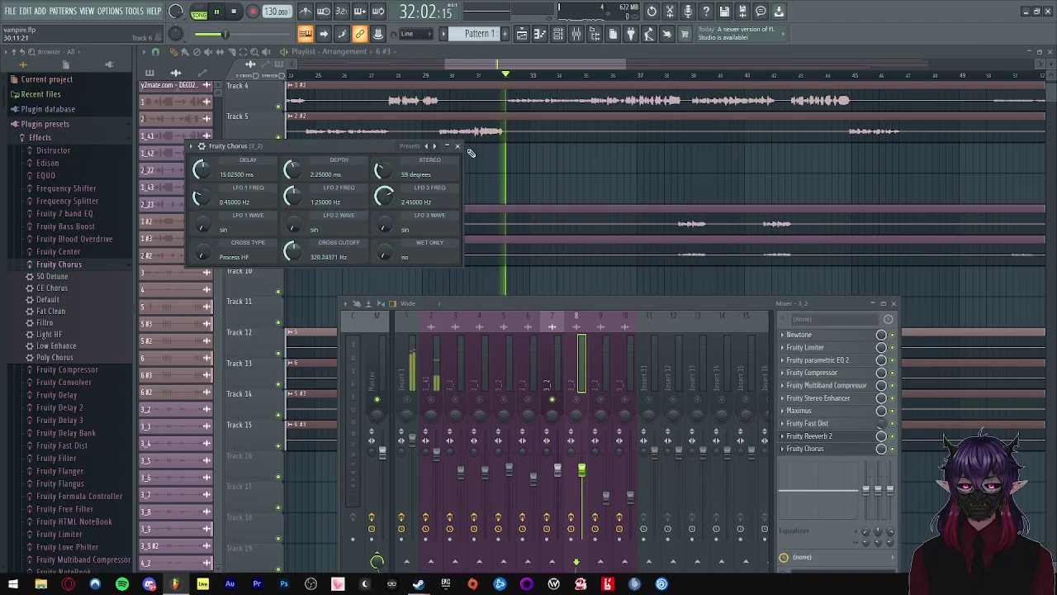
{"action": "left_click", "coordinate": [458, 146]}
- Unmute mixer tracks 8, 9 and 10 to audition the four layers together, and unmute all remaining mixer tracks
{"action": "left_click", "coordinate": [577, 400]}
{"action": "key", "text": "space"}
{"action": "key", "text": "space"}
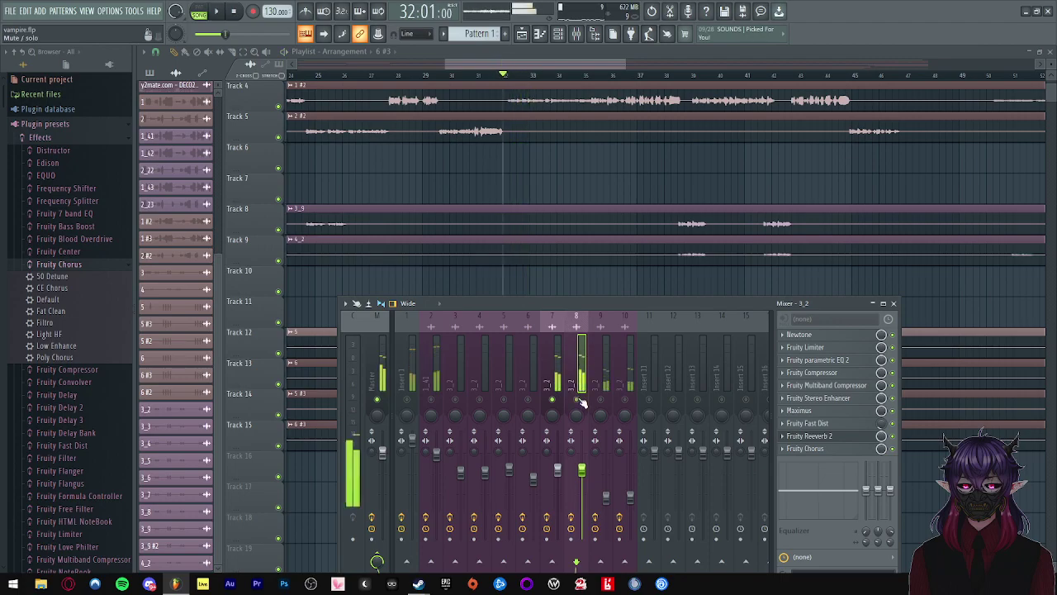
{"action": "left_click", "coordinate": [601, 400]}
{"action": "left_click", "coordinate": [624, 400]}
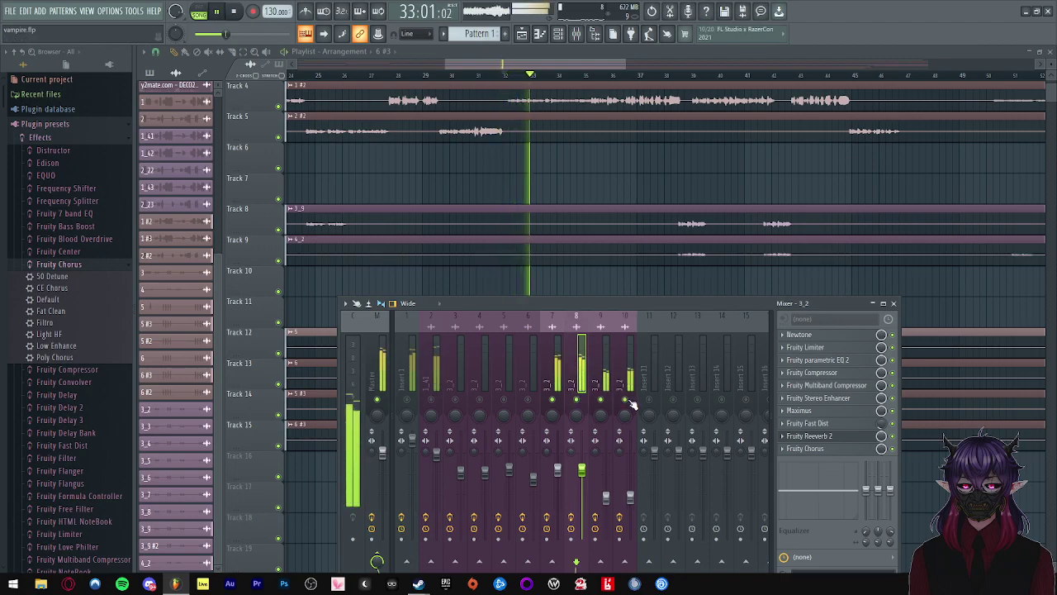
{"action": "key", "text": "space"}
{"action": "right_click", "coordinate": [576, 400]}
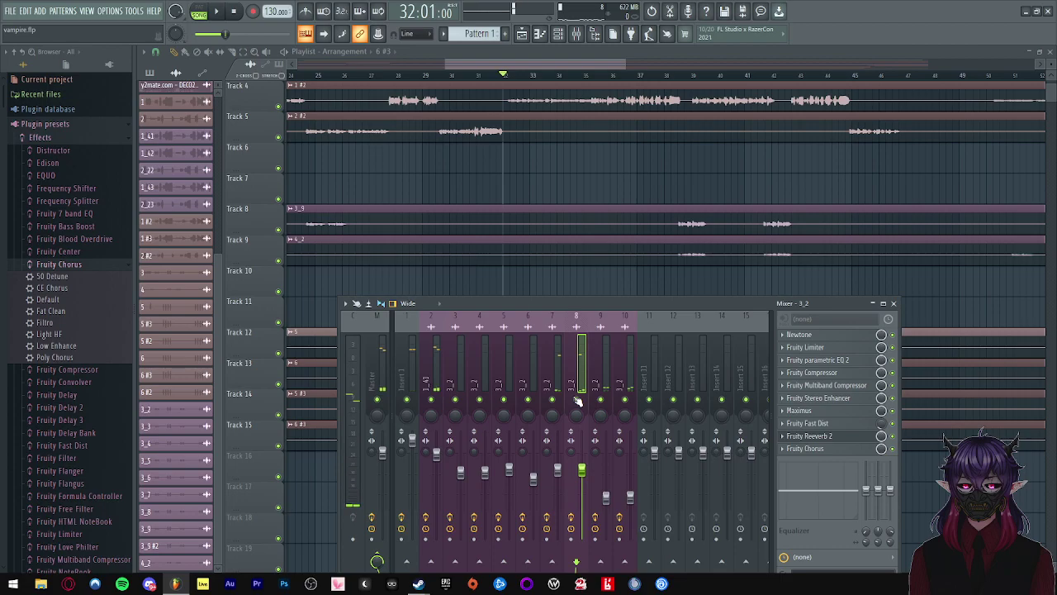
- Audition the full mix from bar 32 and lower mixer tracks 9 and 10, setting track 10 to about 41%
{"action": "key", "text": "space"}
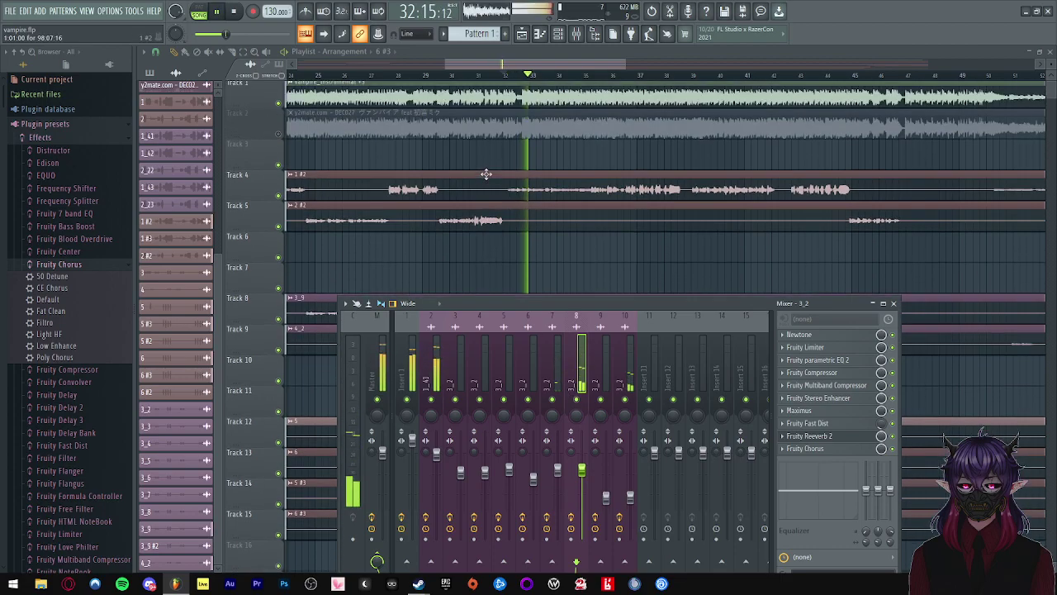
{"action": "key", "text": "space"}
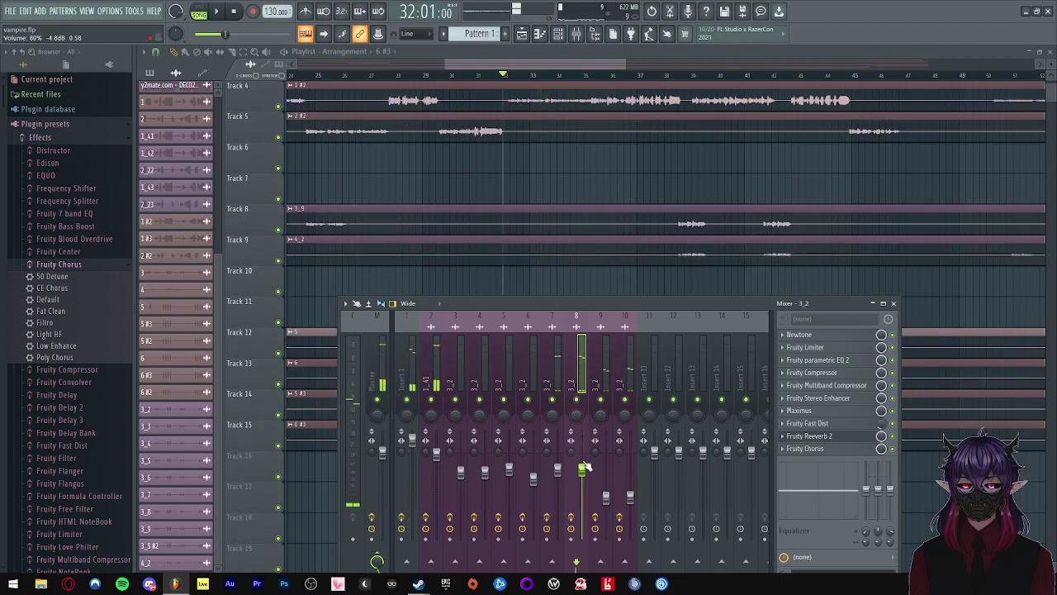
{"action": "key", "text": "space"}
{"action": "left_click_drag", "start_coordinate": [606, 499], "coordinate": [630, 502]}
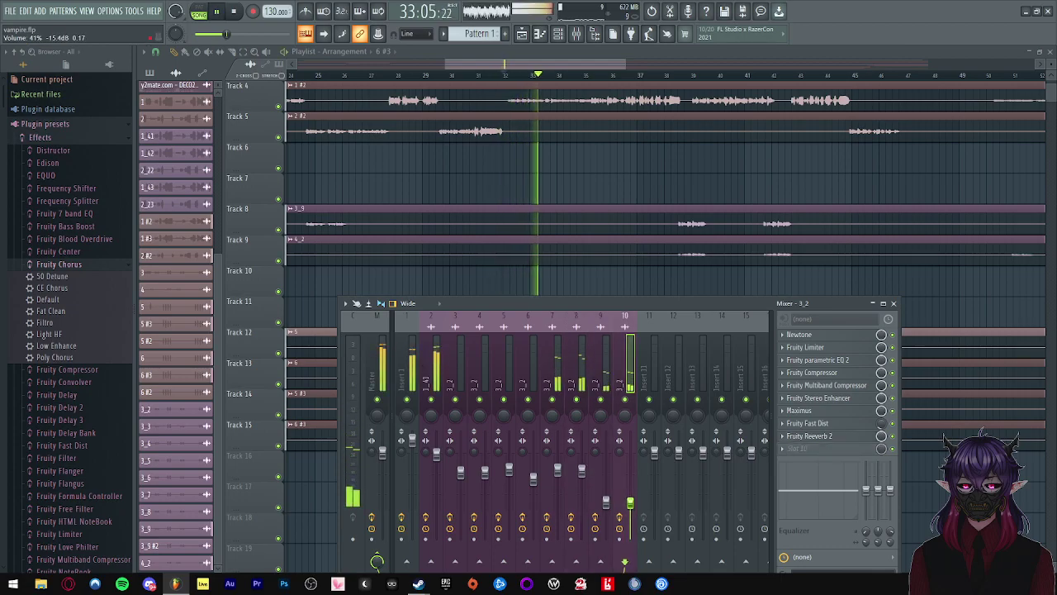
{"action": "key", "text": "space"}
- Move Fruity Chorus above Fruity Reeverb 2 on mixer tracks 8 and 7, with track 7's chorus mix level at about 52%
{"action": "left_click", "coordinate": [582, 381]}
{"action": "right_click", "coordinate": [792, 453]}
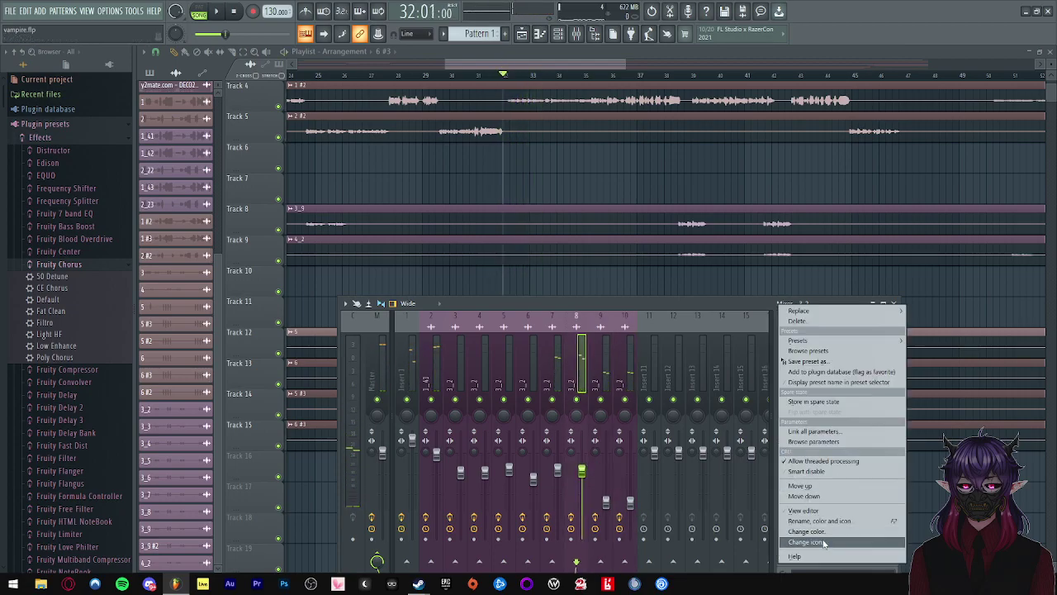
{"action": "left_click", "coordinate": [826, 489]}
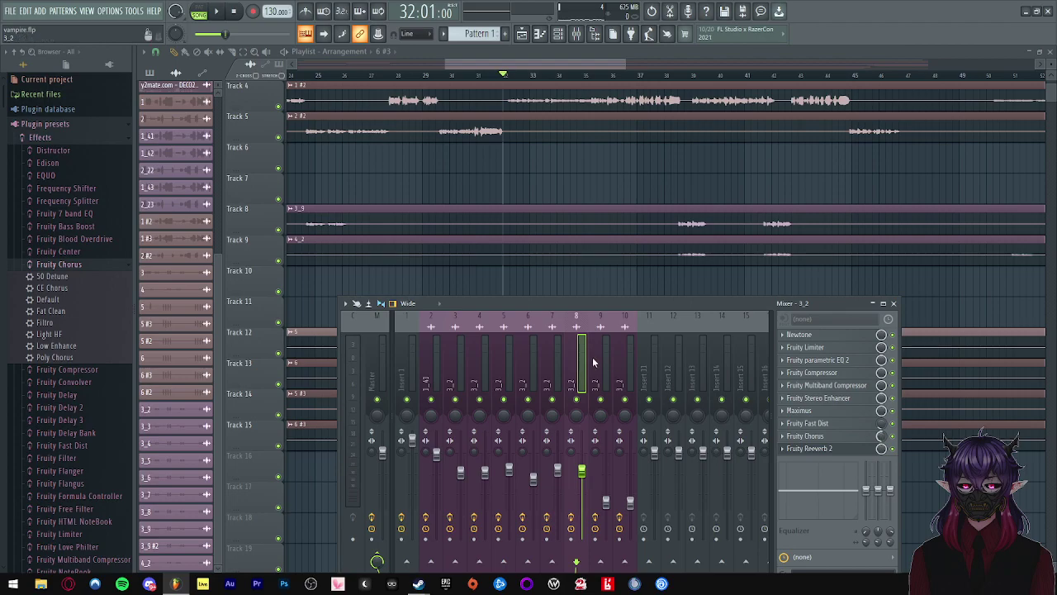
{"action": "right_click", "coordinate": [790, 454]}
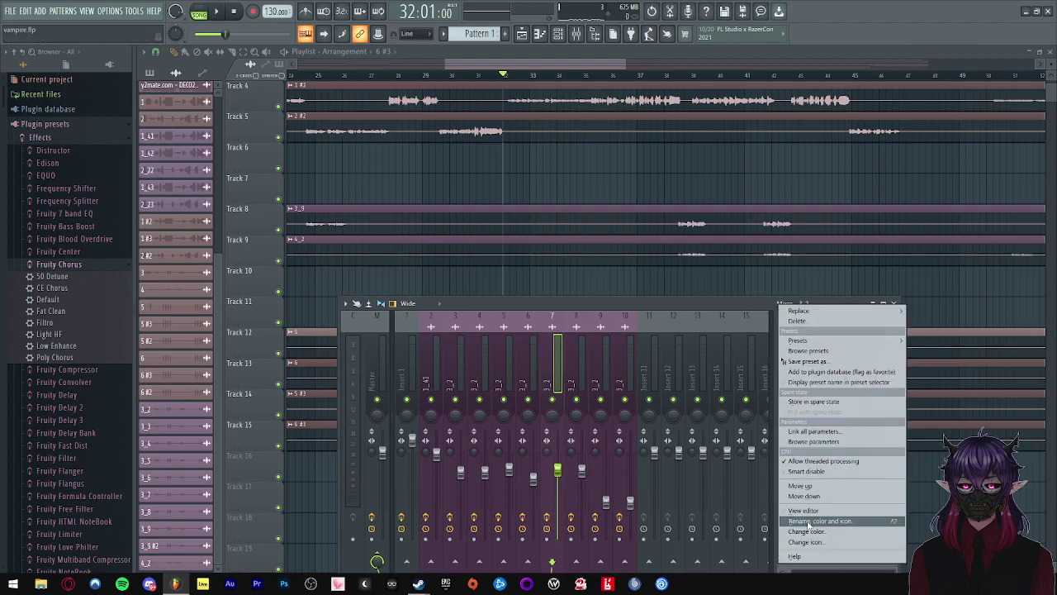
{"action": "left_click", "coordinate": [826, 492]}
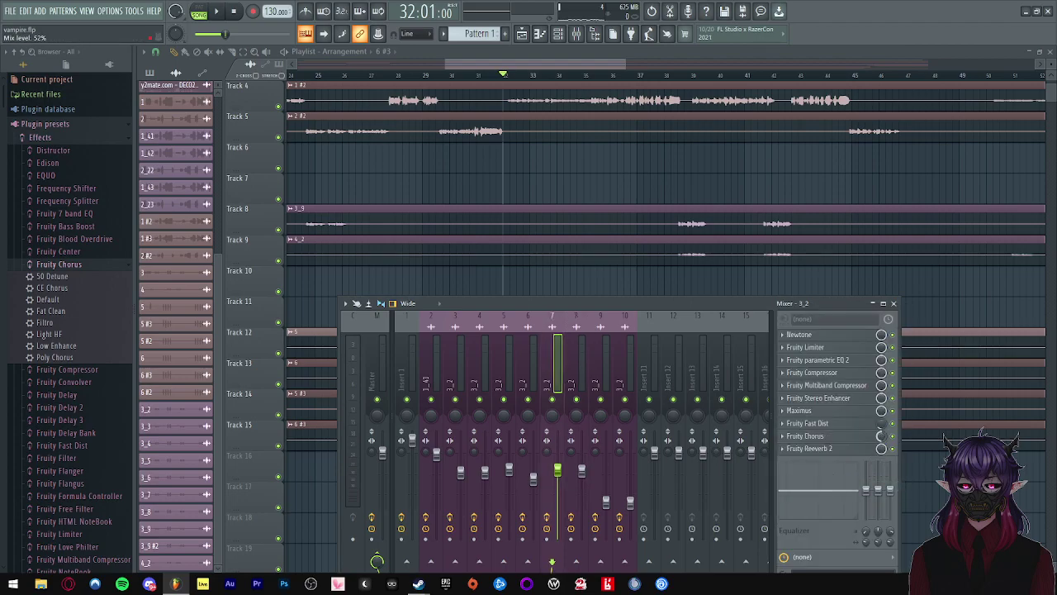
- Raise mixer tracks 7 and 8 while auditioning the full mix, setting track 8 to about 84%
{"action": "key", "text": "space"}
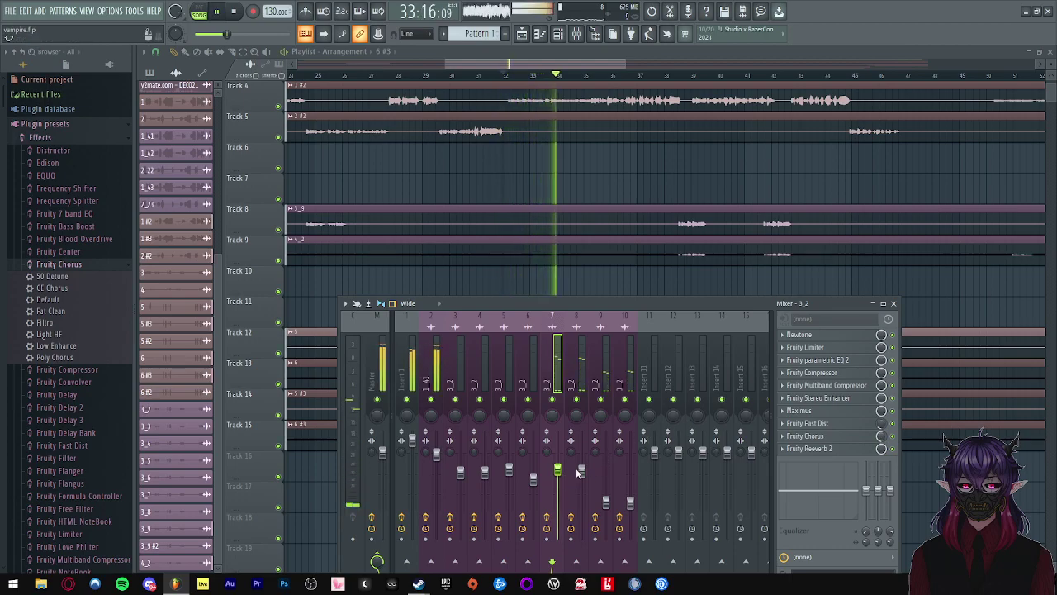
{"action": "left_click_drag", "start_coordinate": [582, 470], "coordinate": [583, 466]}
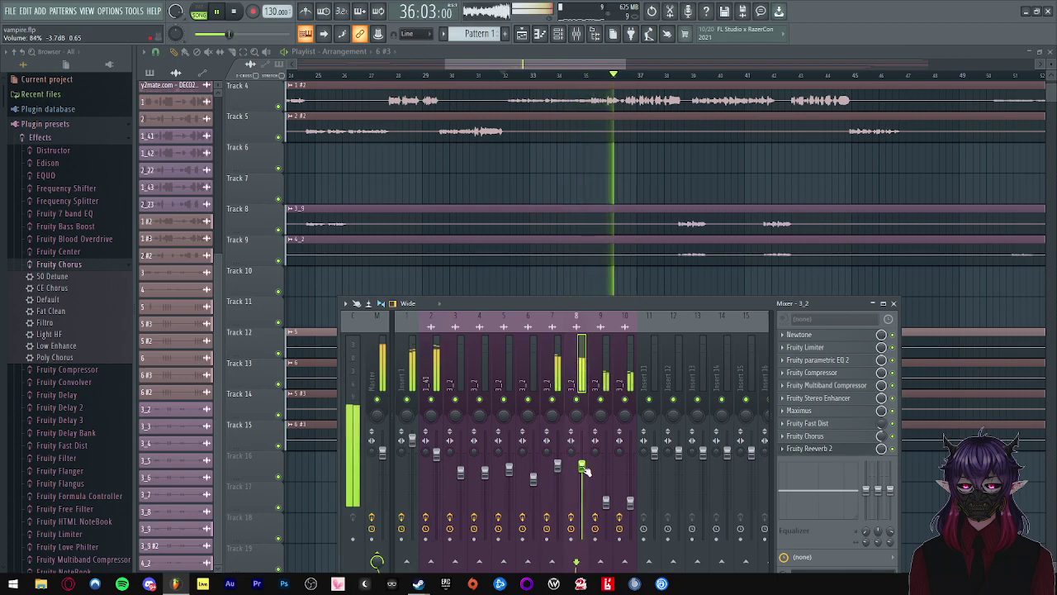
- Fine-tune the levels of mixer tracks 7 and 8 during playback, leaving track 8 at 84%, and stop the song
{"action": "left_click", "coordinate": [559, 469]}
{"action": "left_click", "coordinate": [582, 467]}
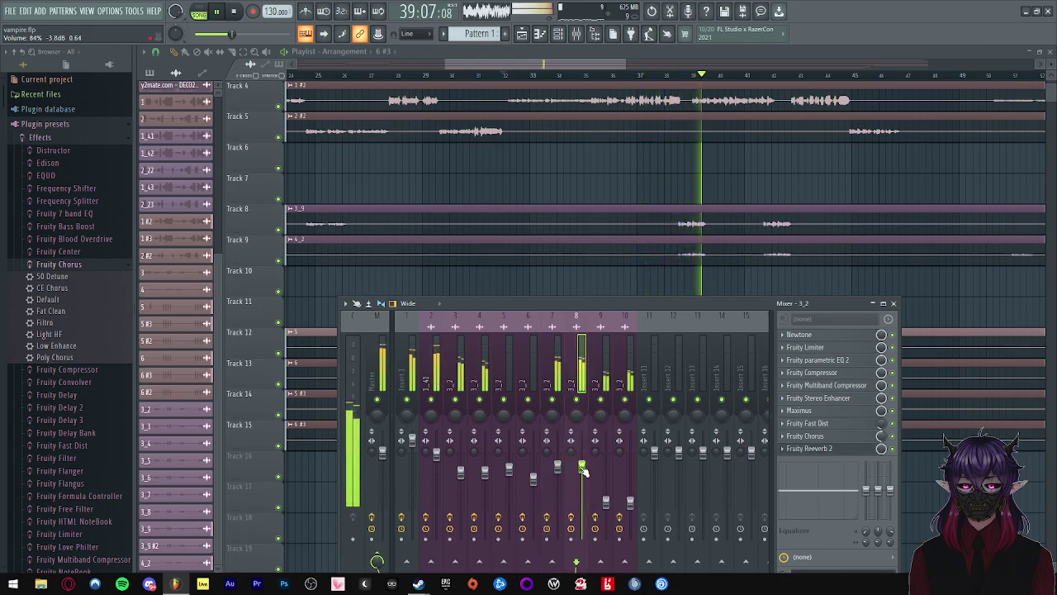
{"action": "key", "text": "space"}
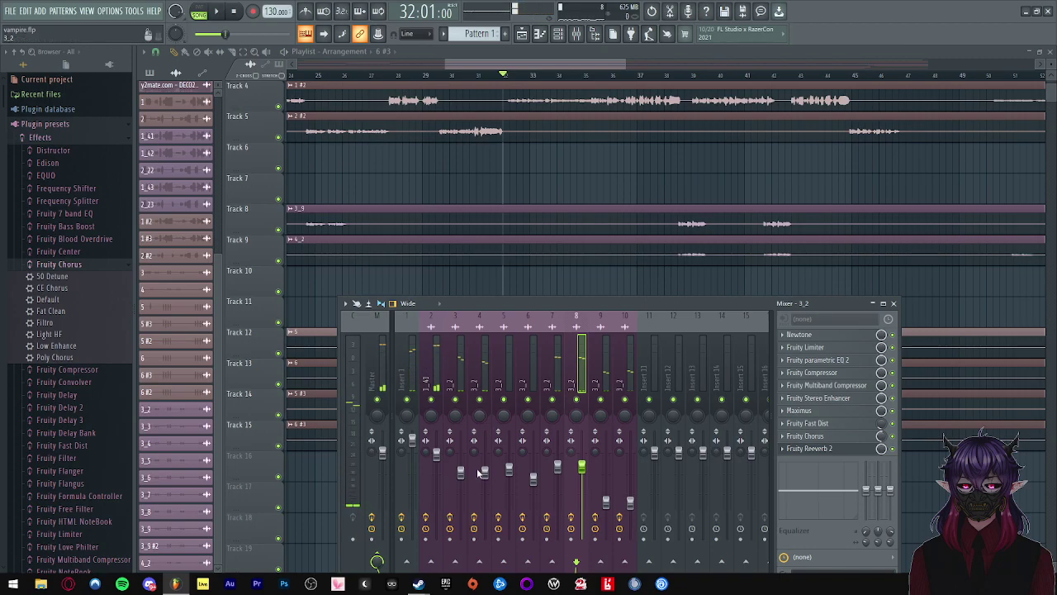
- Audition the full mix from about bar 37 with the mixer open to check the track levels
{"action": "left_click", "coordinate": [665, 77]}
{"action": "scroll", "coordinate": [724, 264], "scroll_direction": "down", "scroll_amount": 5}
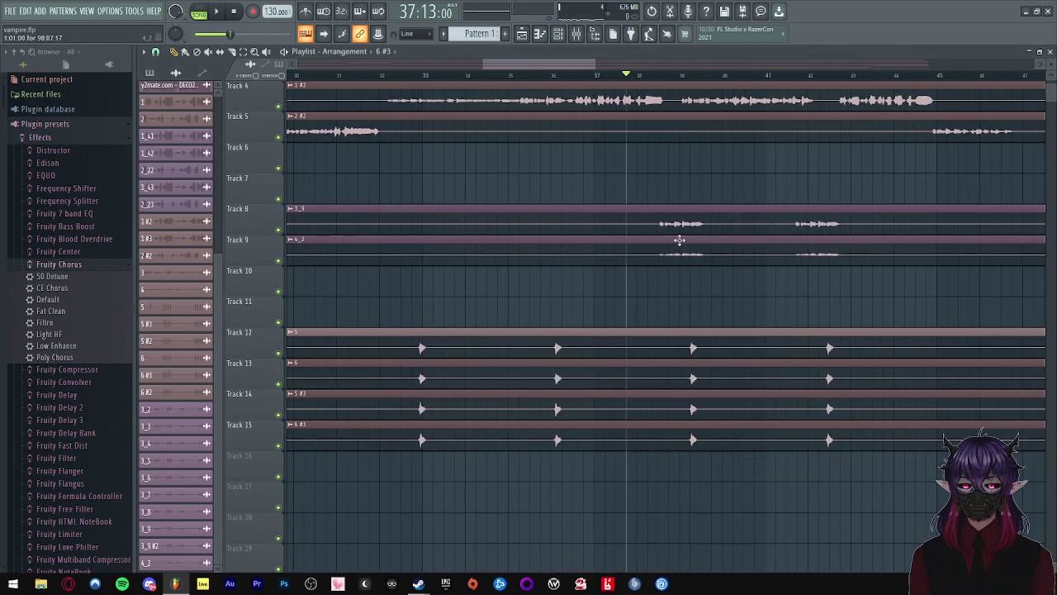
{"action": "scroll", "coordinate": [374, 259], "scroll_direction": "up", "scroll_amount": 3}
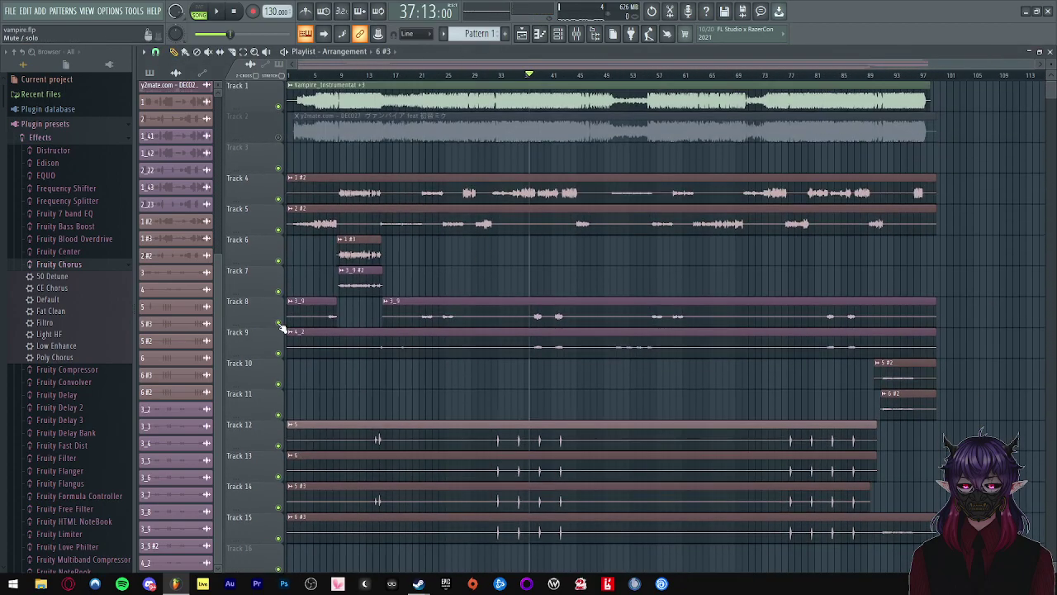
{"action": "key", "text": "space"}
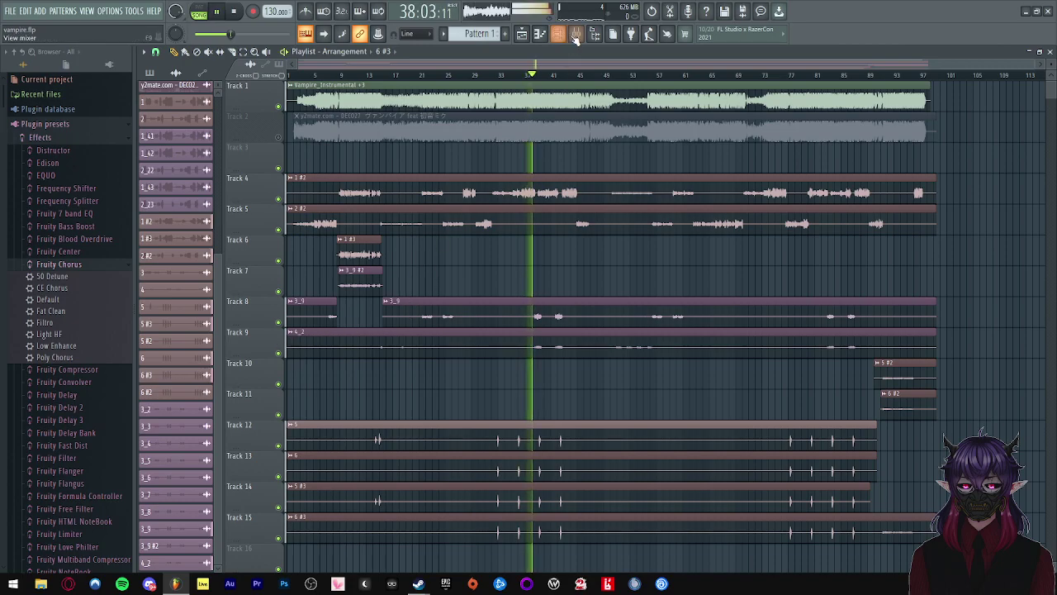
{"action": "key", "text": "F9"}
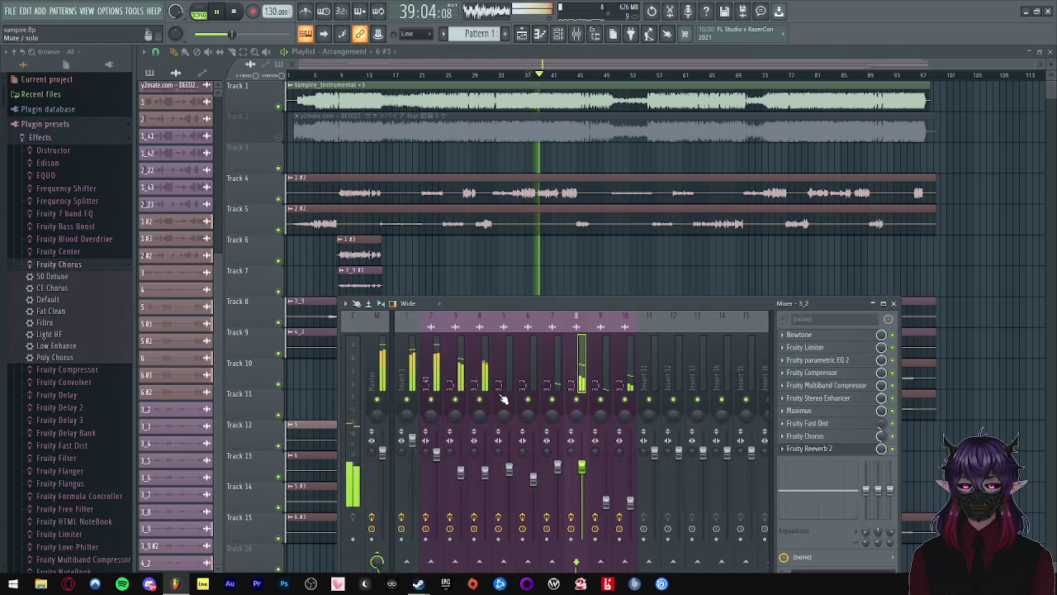
- Mute the instrumental on playlist track 1 and audition the vocals alone from bar 37
{"action": "left_click", "coordinate": [278, 107]}
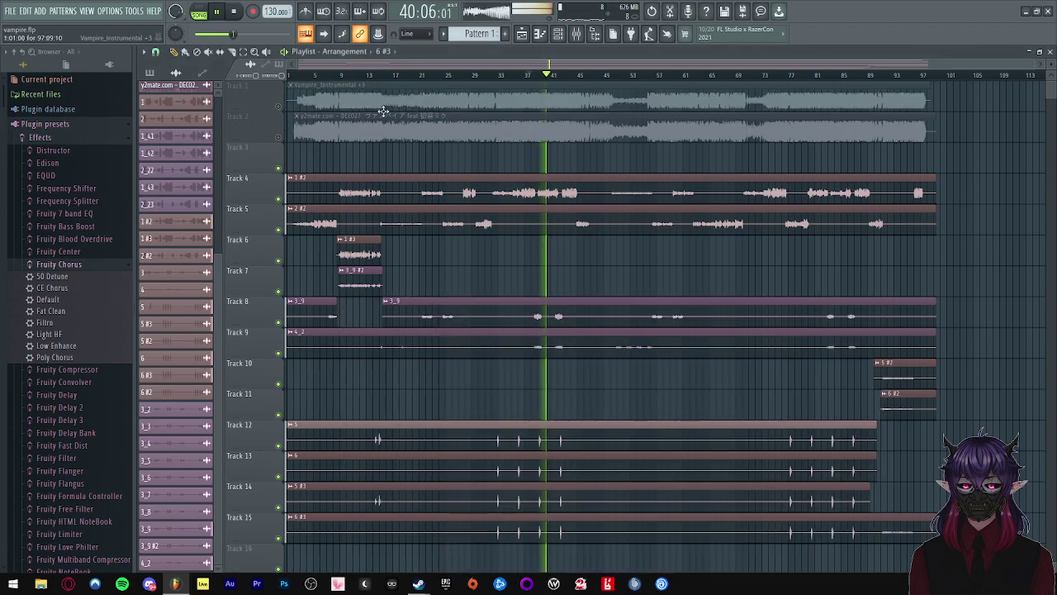
{"action": "left_click", "coordinate": [524, 75]}
{"action": "scroll", "coordinate": [523, 74], "scroll_direction": "up", "scroll_amount": 2}
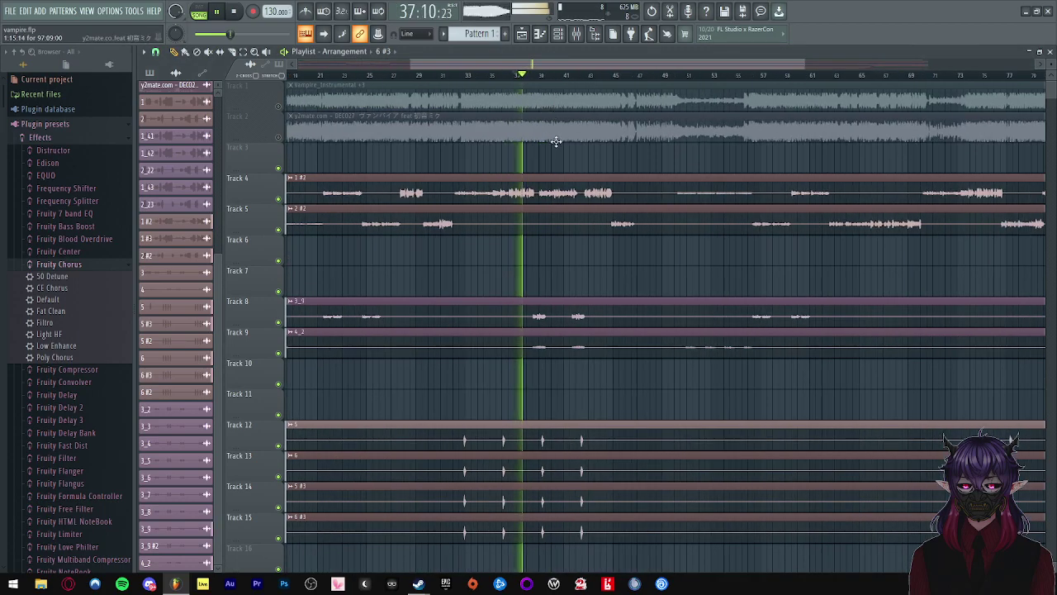
{"action": "scroll", "coordinate": [520, 151], "scroll_direction": "down", "scroll_amount": 1}
{"action": "scroll", "coordinate": [518, 161], "scroll_direction": "up", "scroll_amount": 3}
{"action": "scroll", "coordinate": [501, 178], "scroll_direction": "down", "scroll_amount": 3}
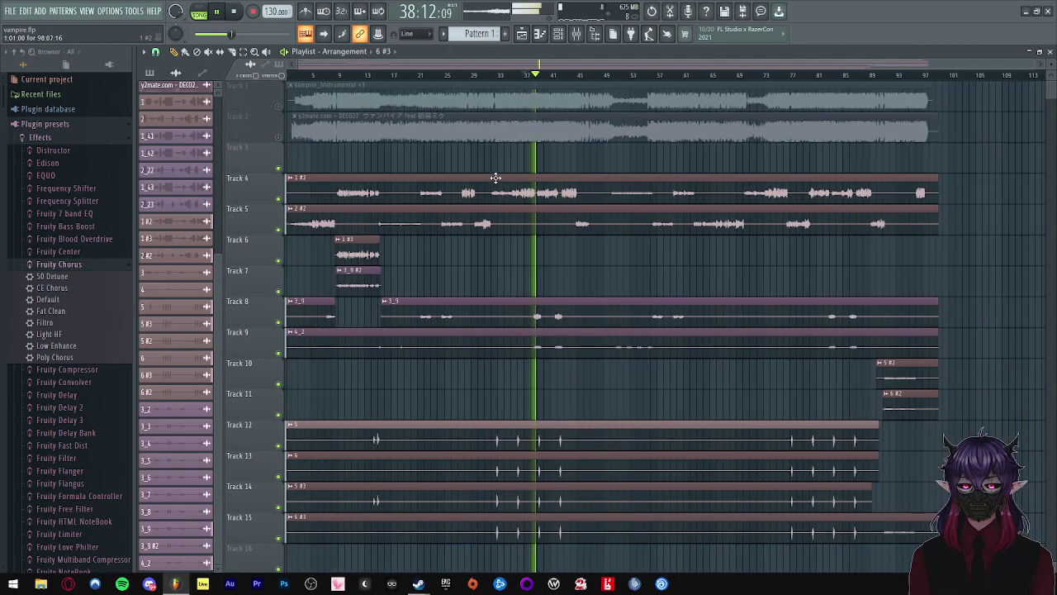
{"action": "scroll", "coordinate": [552, 220], "scroll_direction": "up", "scroll_amount": 4}
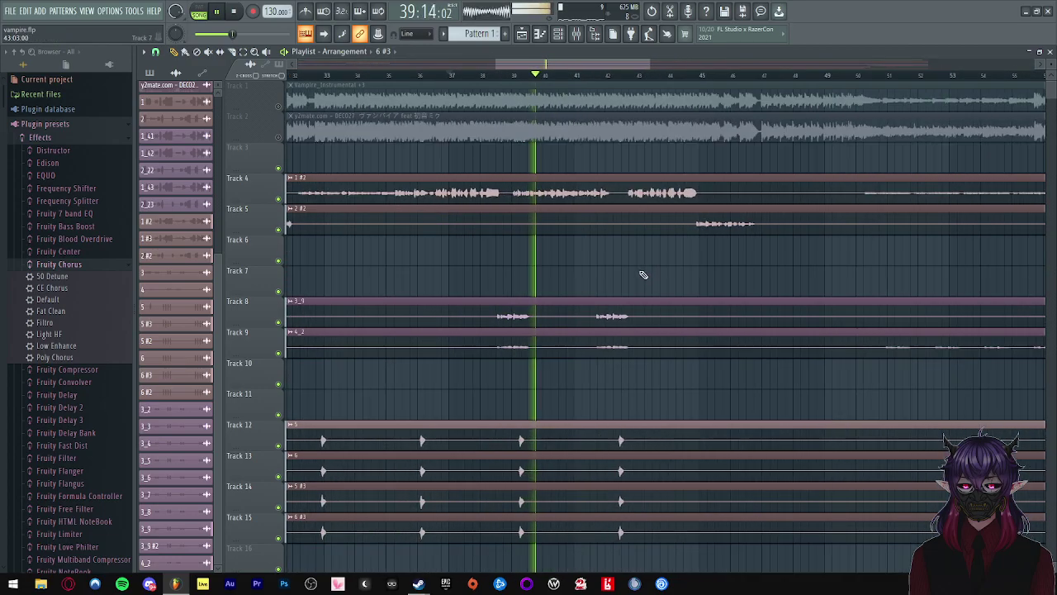
{"action": "scroll", "coordinate": [543, 214], "scroll_direction": "down", "scroll_amount": 3}
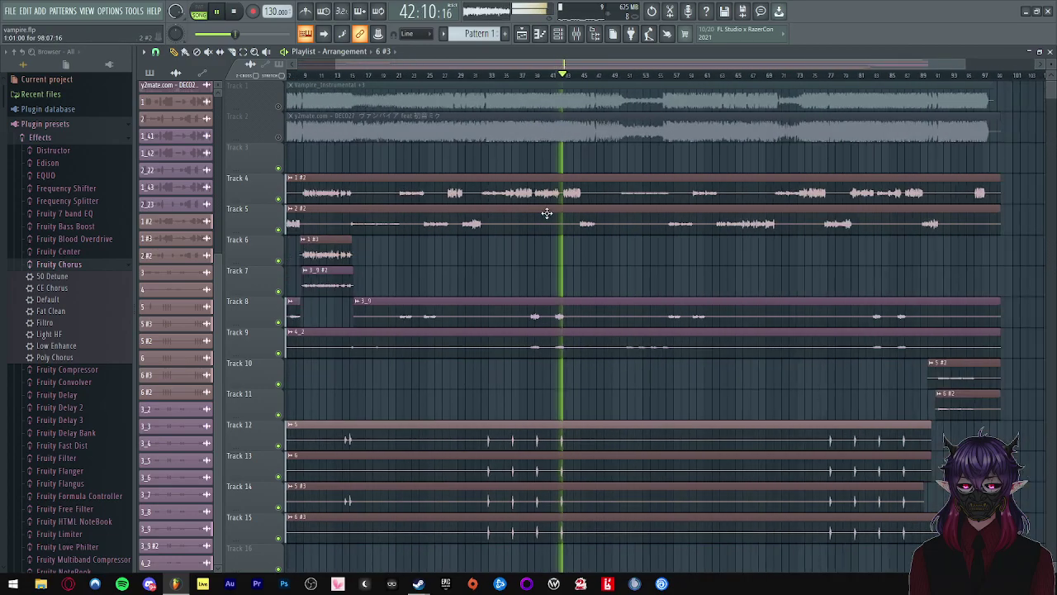
- Audition the isolated vocals around bars 50 and 56 and stop playback
{"action": "left_click", "coordinate": [568, 75]}
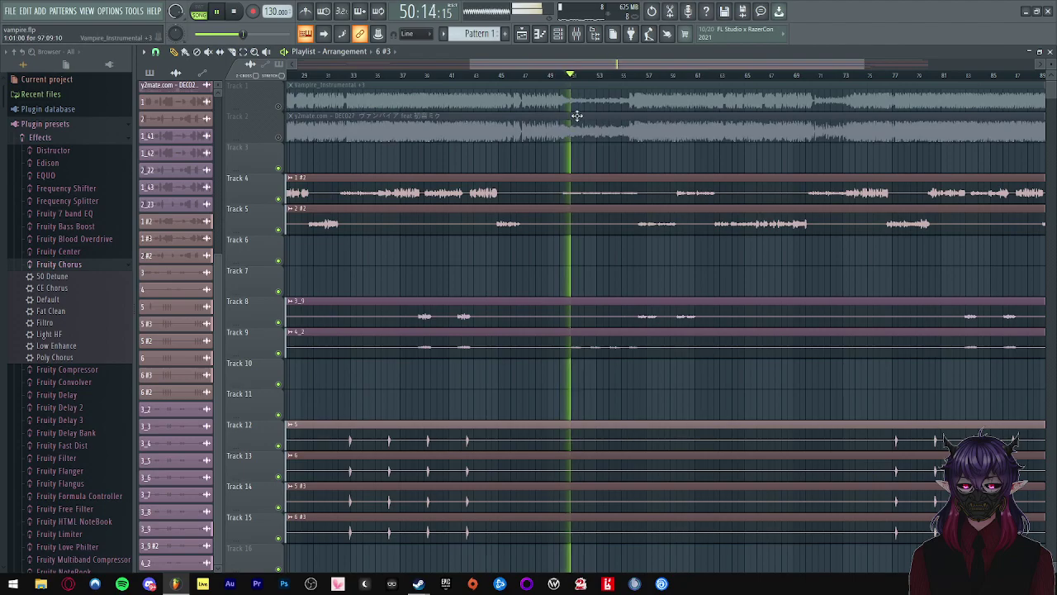
{"action": "scroll", "coordinate": [581, 201], "scroll_direction": "up", "scroll_amount": 3}
{"action": "left_click", "coordinate": [625, 76]}
{"action": "scroll", "coordinate": [620, 229], "scroll_direction": "down", "scroll_amount": 2}
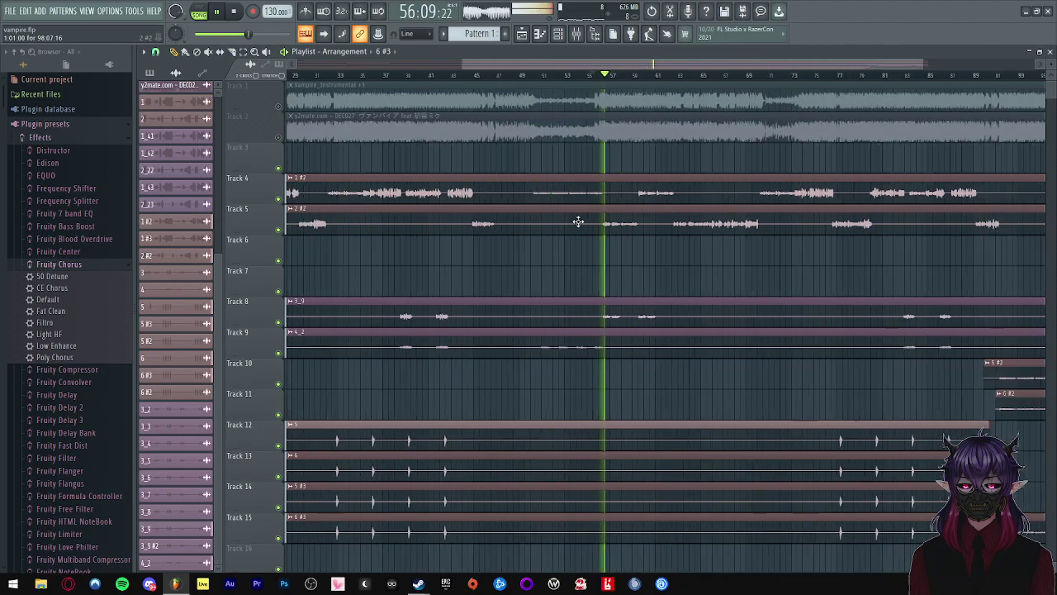
{"action": "scroll", "coordinate": [578, 221], "scroll_direction": "down", "scroll_amount": 2}
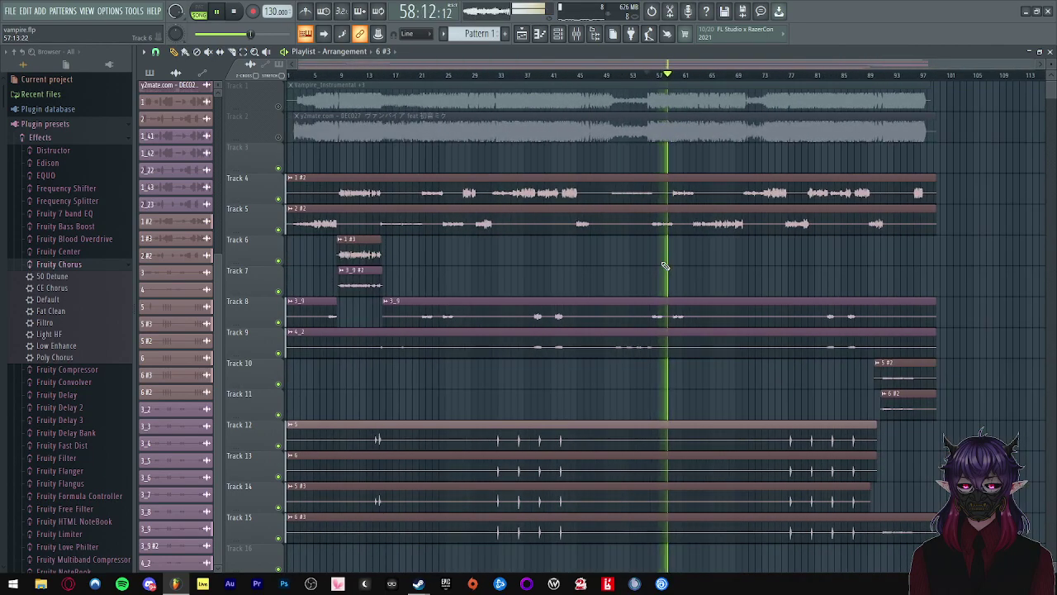
{"action": "key", "text": "space"}
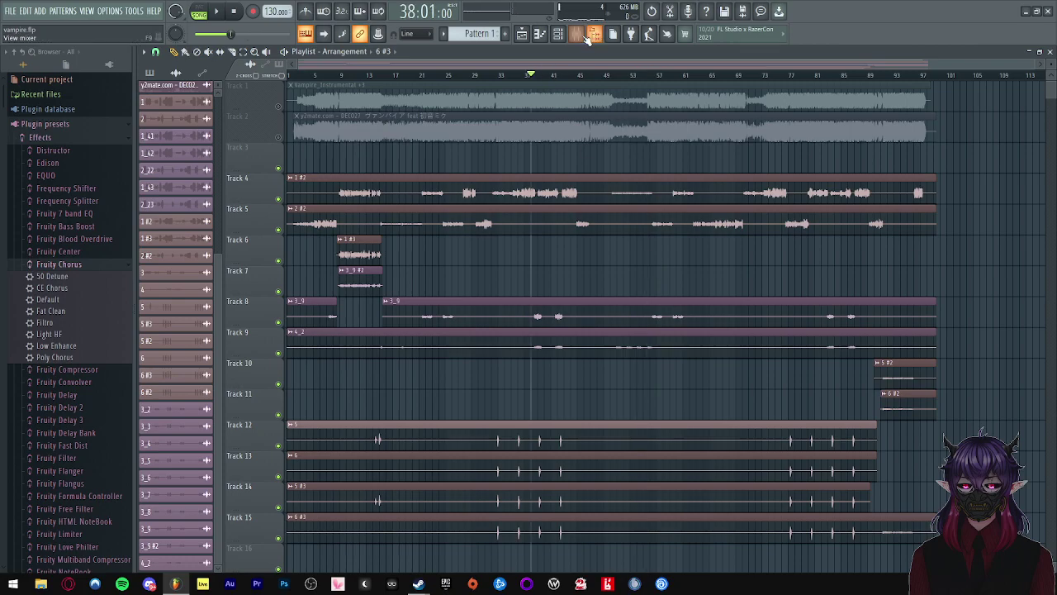
- Create volume automation clips for mixer tracks 3 and 4 and return to the playlist
{"action": "left_click", "coordinate": [588, 36]}
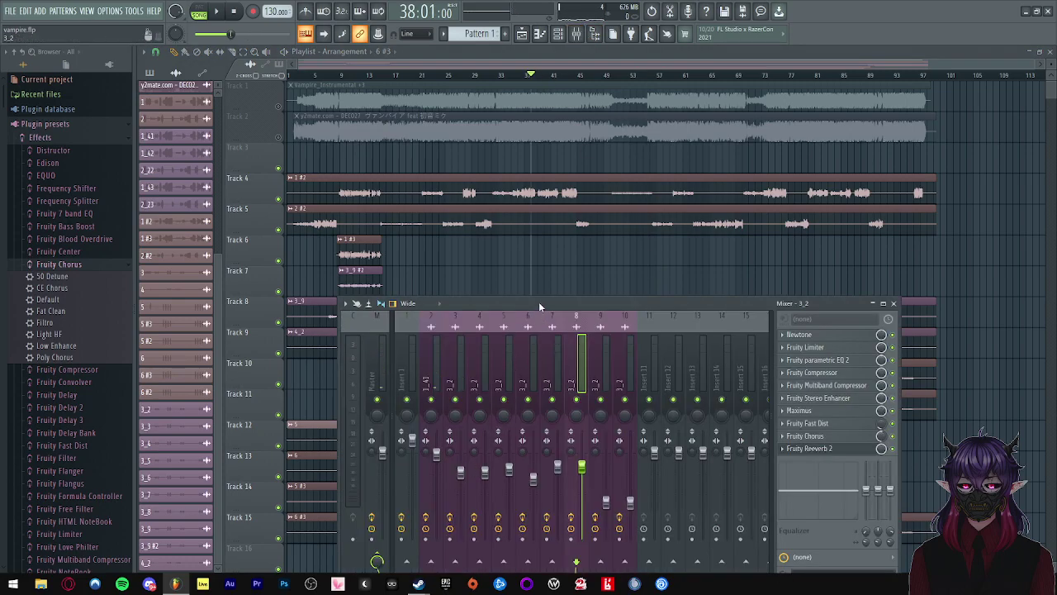
{"action": "left_click_drag", "start_coordinate": [539, 307], "coordinate": [545, 347]}
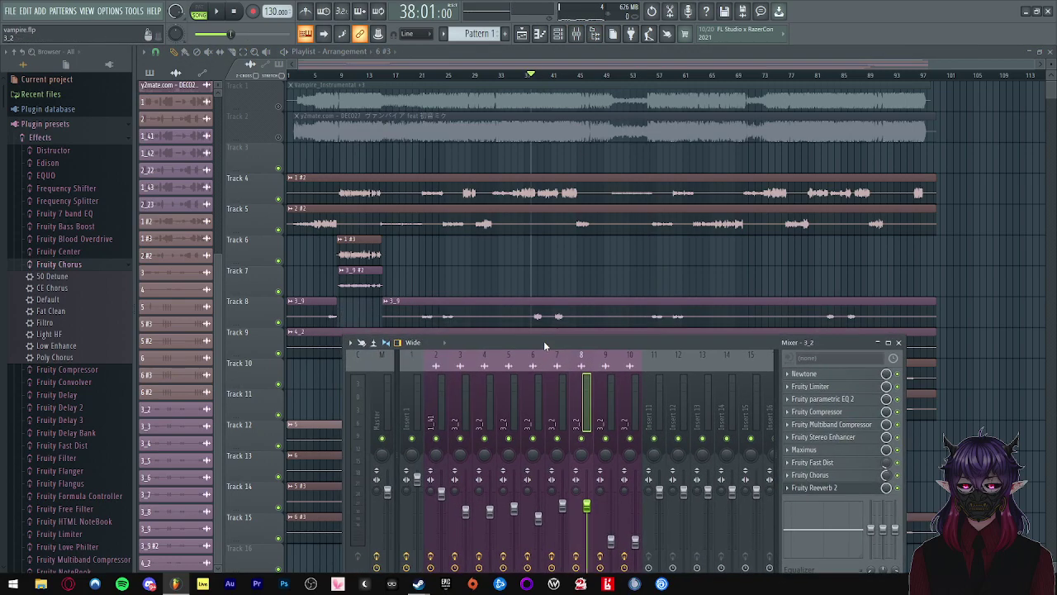
{"action": "right_click", "coordinate": [468, 521]}
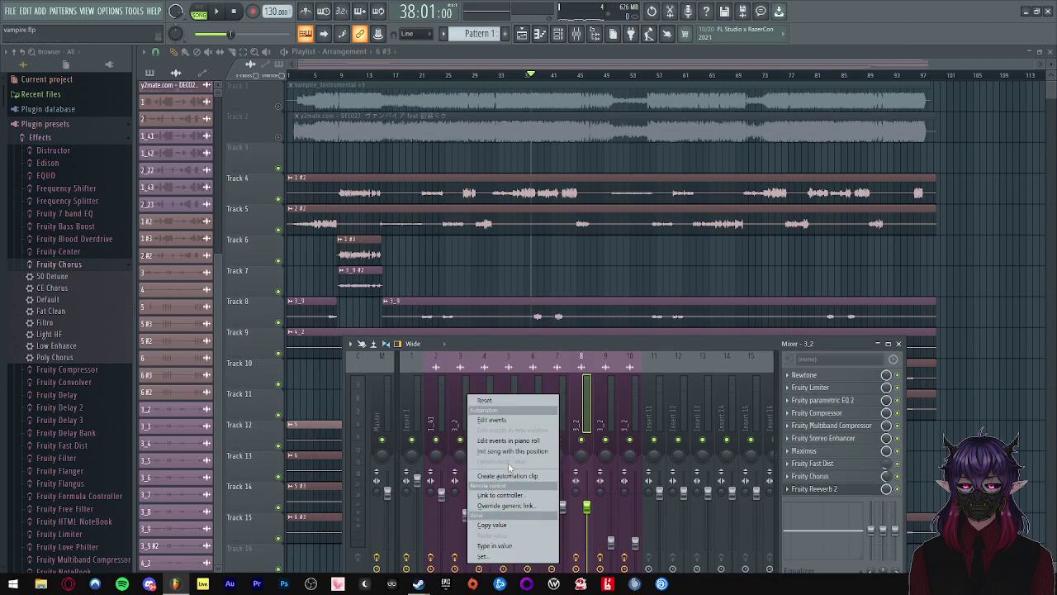
{"action": "left_click", "coordinate": [508, 477]}
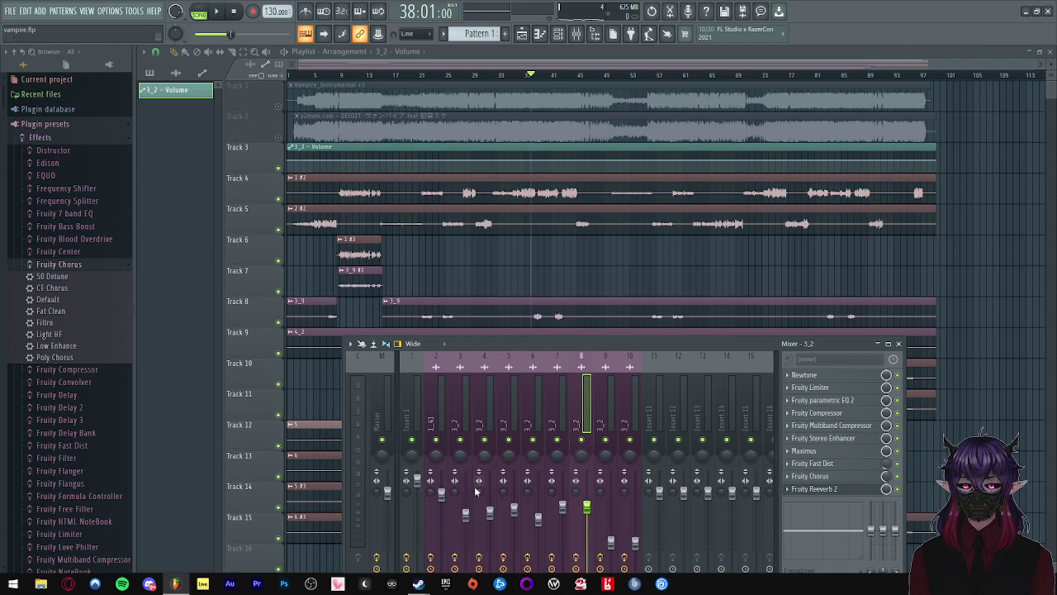
{"action": "right_click", "coordinate": [492, 513]}
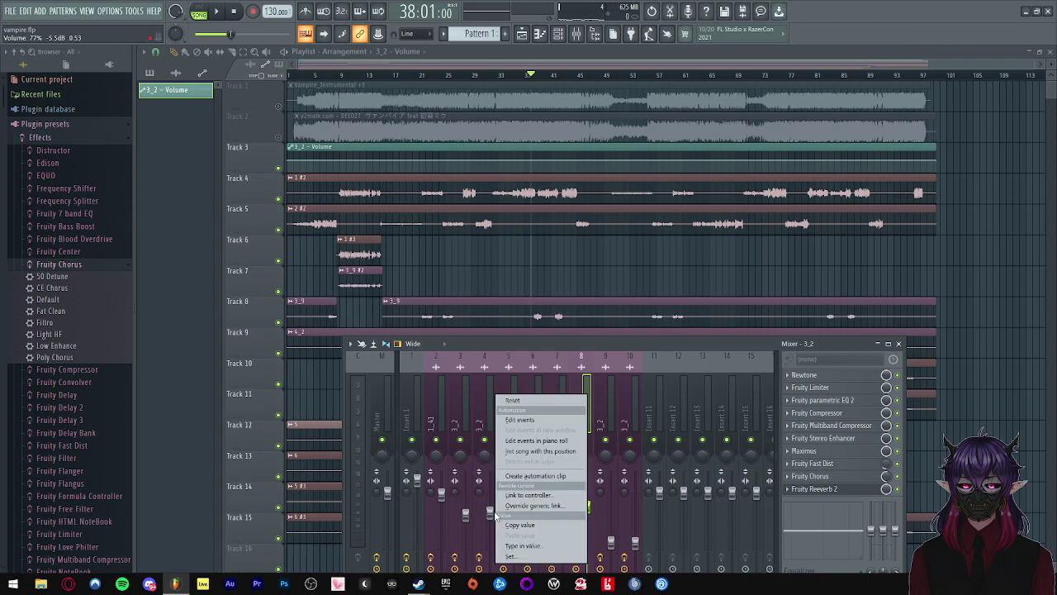
{"action": "left_click", "coordinate": [525, 476]}
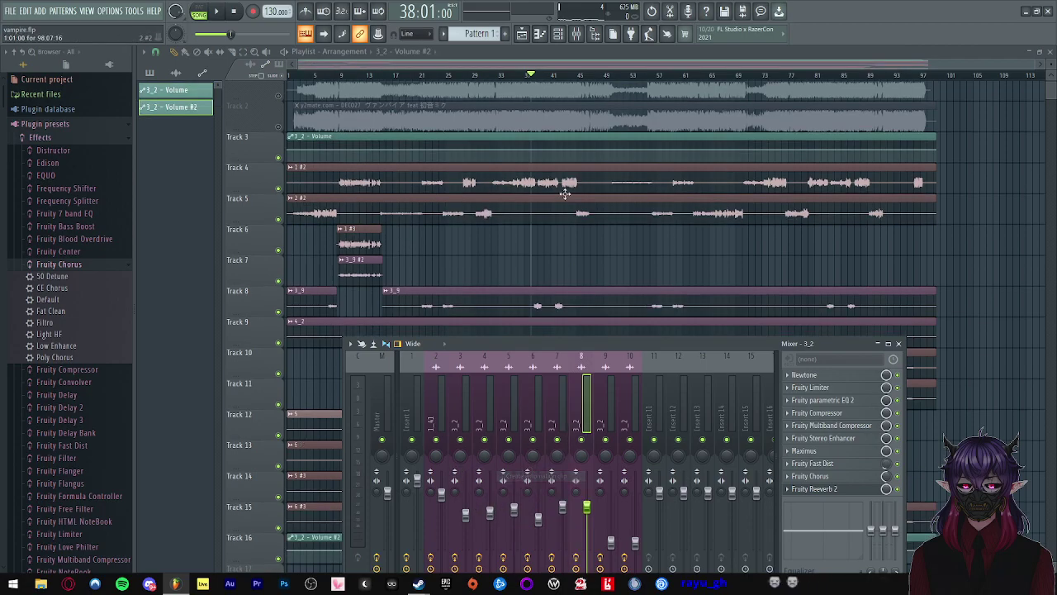
{"action": "left_click", "coordinate": [533, 61]}
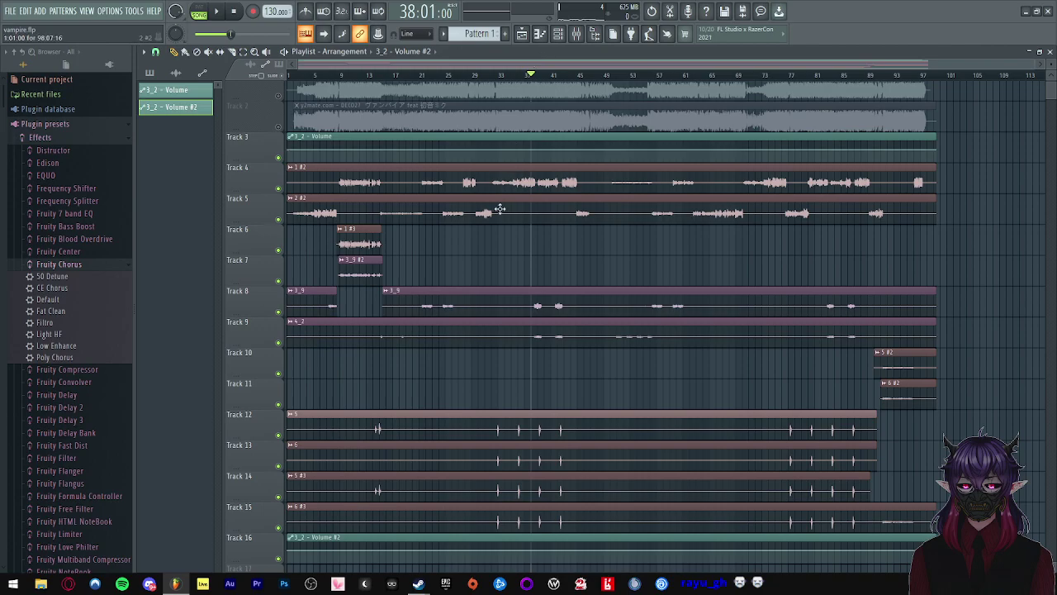
- Insert a playlist track below track 9 and move the 3_2 - Volume #2 automation clip onto it
{"action": "scroll", "coordinate": [501, 197], "scroll_direction": "down", "scroll_amount": 1}
{"action": "right_click", "coordinate": [265, 328]}
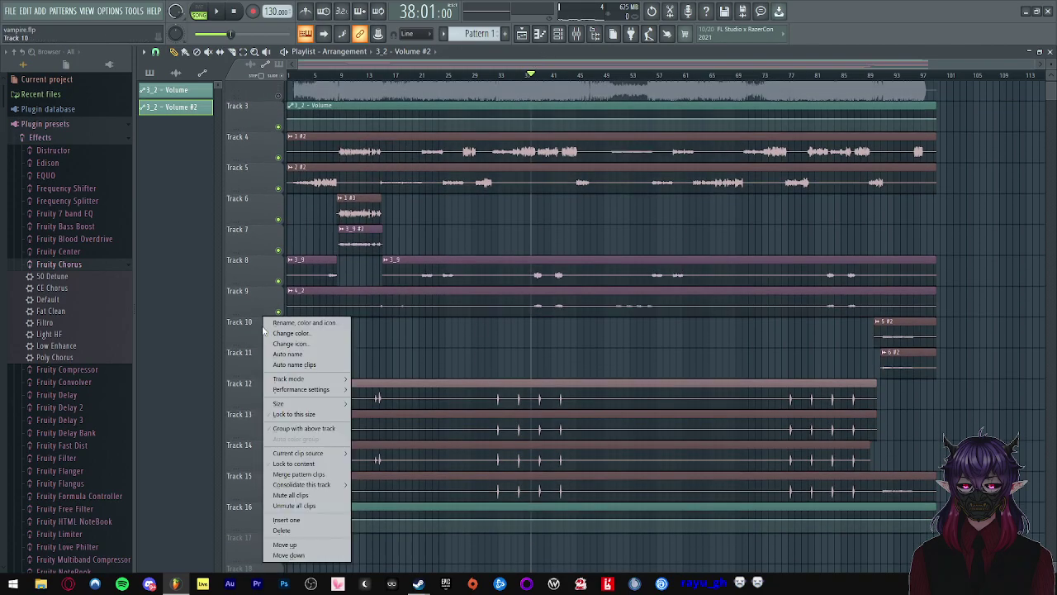
{"action": "left_click", "coordinate": [287, 519]}
{"action": "scroll", "coordinate": [557, 508], "scroll_direction": "down", "scroll_amount": 2}
{"action": "left_click_drag", "start_coordinate": [537, 479], "coordinate": [503, 260]}
{"action": "scroll", "coordinate": [503, 259], "scroll_direction": "up", "scroll_amount": 2}
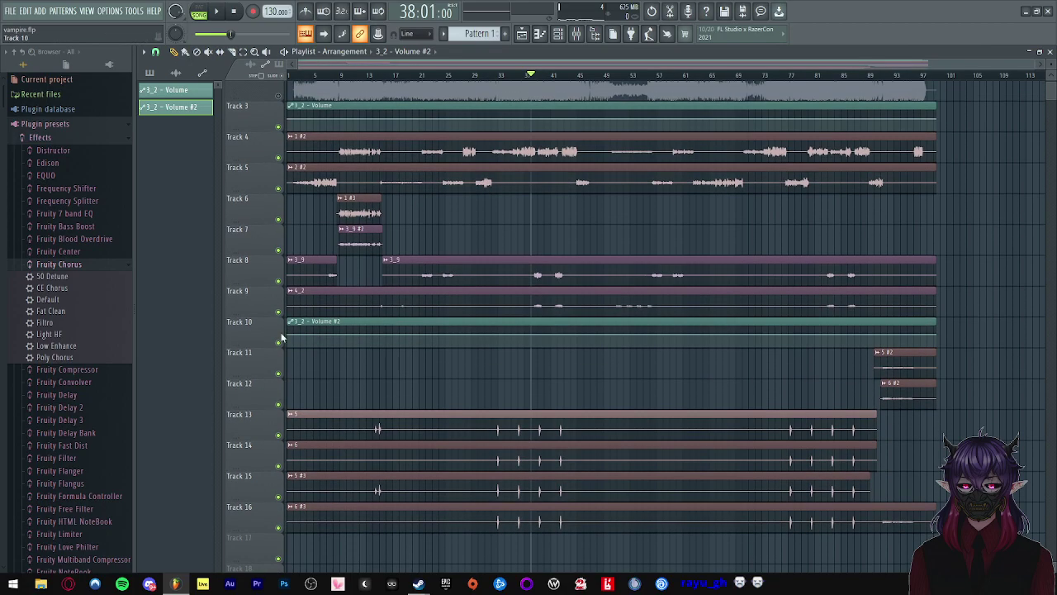
- Insert another playlist track above the 3_2 - Volume #2 clip and move the 3_2 - Volume clip onto it
{"action": "right_click", "coordinate": [266, 325]}
{"action": "left_click", "coordinate": [287, 520]}
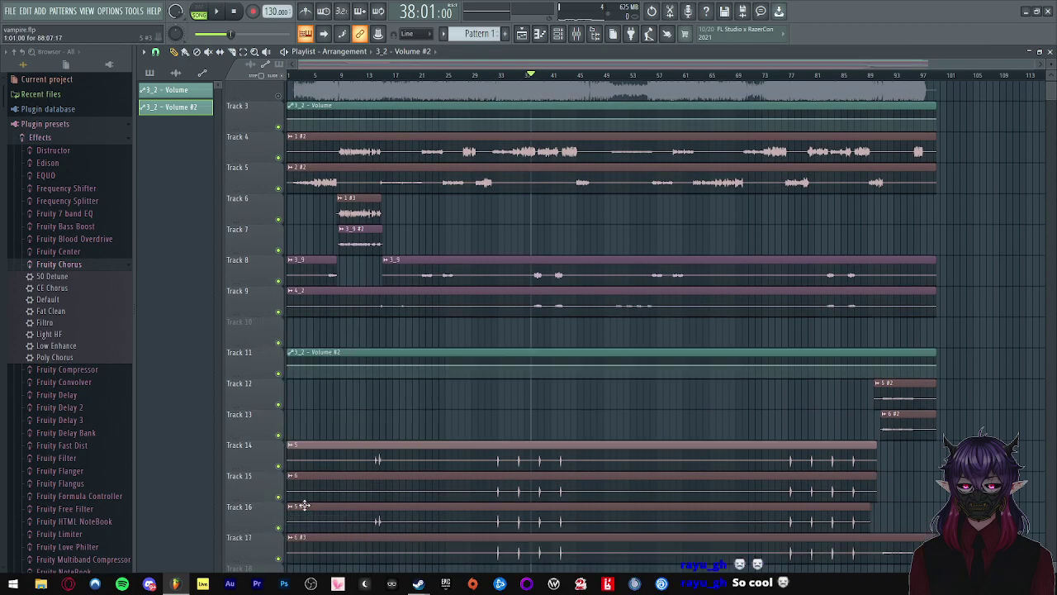
{"action": "left_click_drag", "start_coordinate": [469, 112], "coordinate": [535, 310]}
{"action": "scroll", "coordinate": [534, 310], "scroll_direction": "up", "scroll_amount": 2}
- Add control points to the 3_2 - Volume automation around the harmony phrases in bars 38 to 42, checking them by playback
{"action": "scroll", "coordinate": [535, 310], "scroll_direction": "up", "scroll_amount": 3}
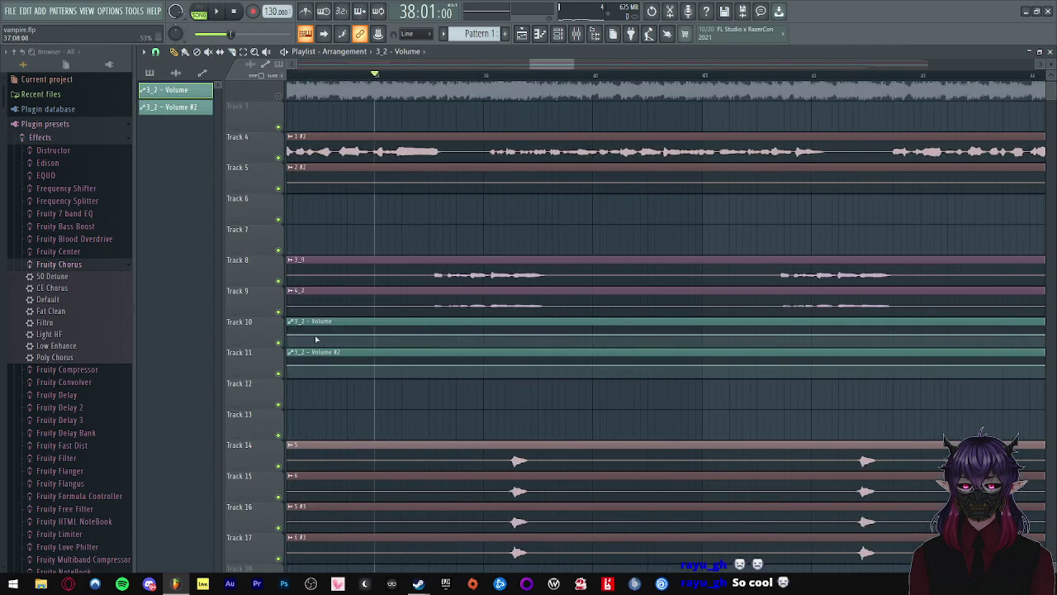
{"action": "scroll", "coordinate": [465, 337], "scroll_direction": "up", "scroll_amount": 2}
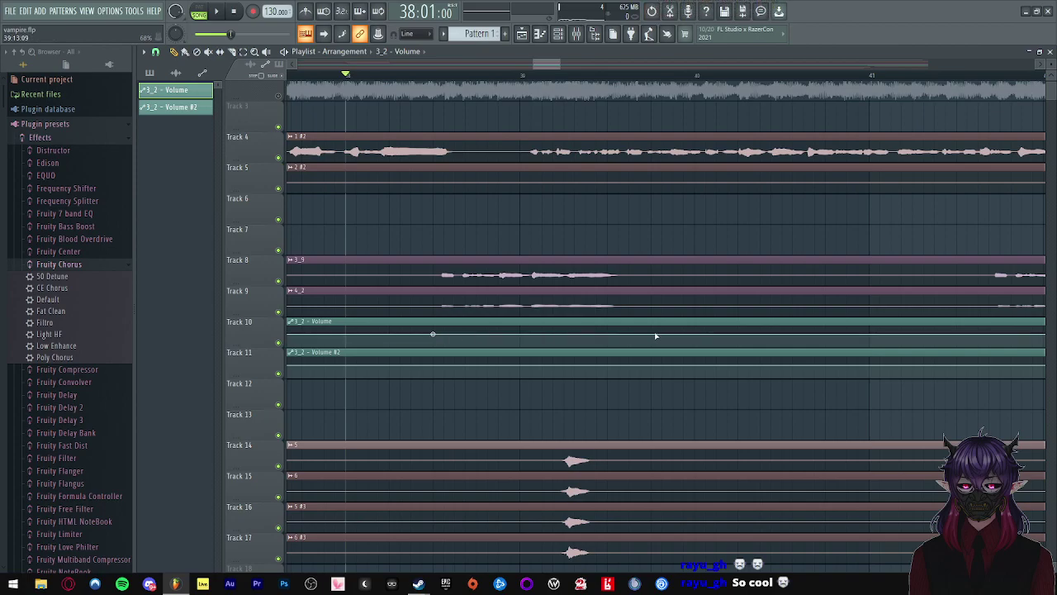
{"action": "scroll", "coordinate": [499, 303], "scroll_direction": "down", "scroll_amount": 3}
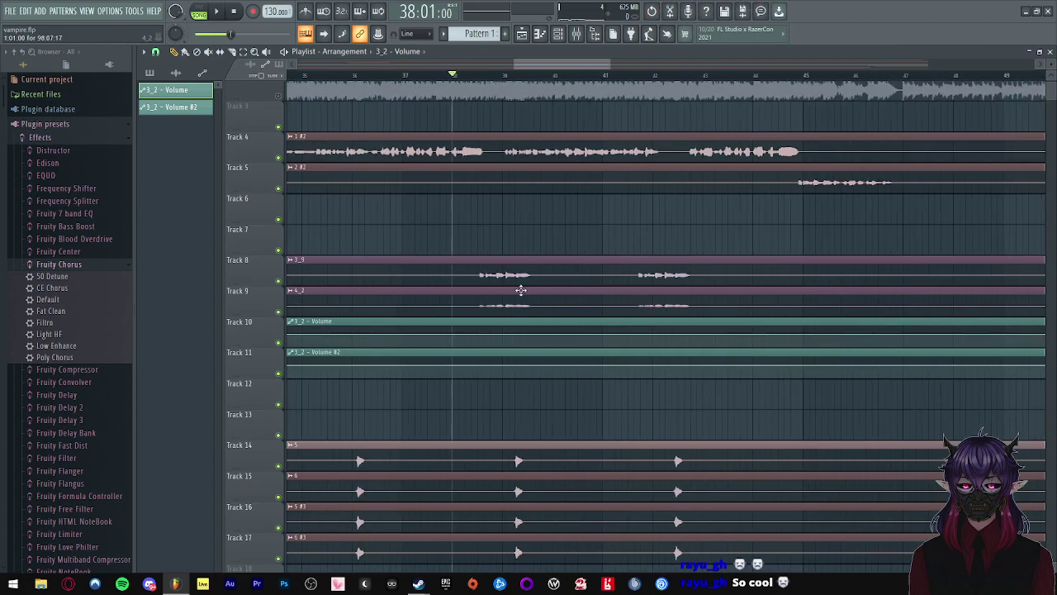
{"action": "left_click", "coordinate": [644, 74]}
{"action": "key", "text": "space"}
{"action": "scroll", "coordinate": [696, 262], "scroll_direction": "up", "scroll_amount": 2}
{"action": "key", "text": "space"}
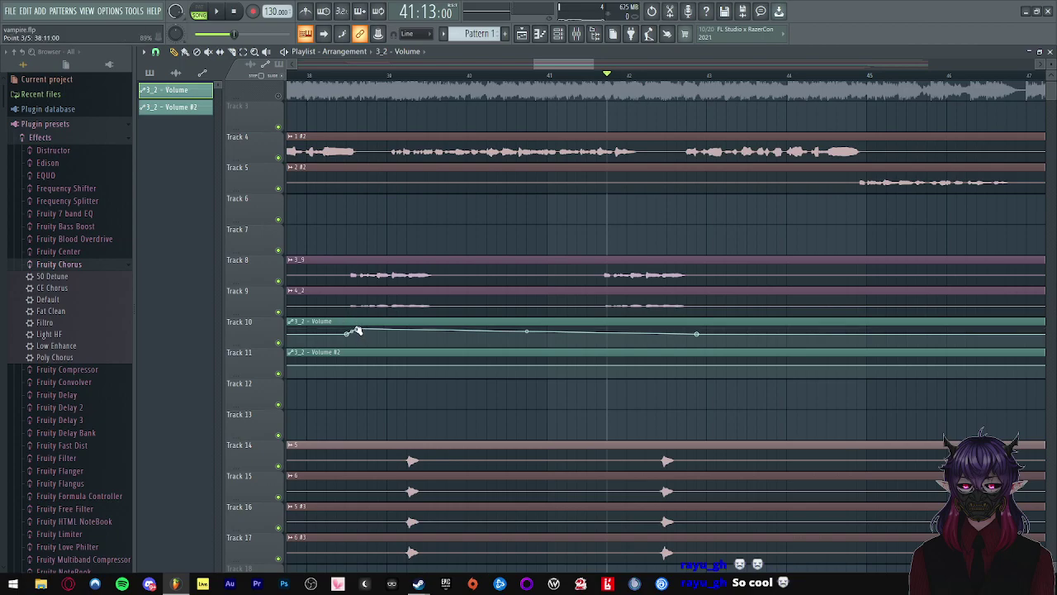
- Undo the last automation point and rebuild the volume rise where the harmony phrase in bar 38 begins
{"action": "key", "text": "ctrl+alt+z"}
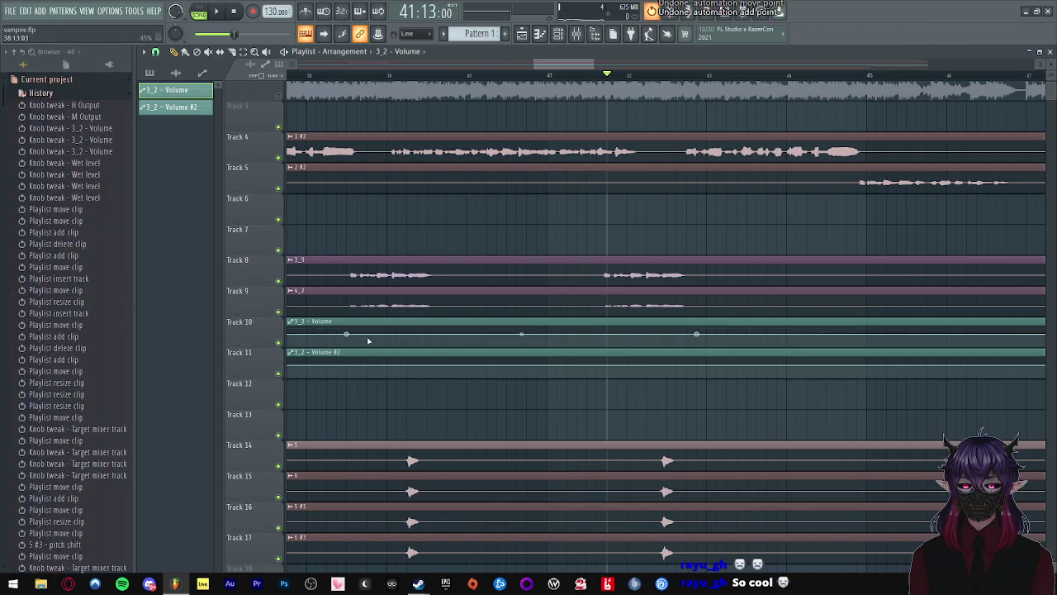
{"action": "right_click", "coordinate": [347, 335]}
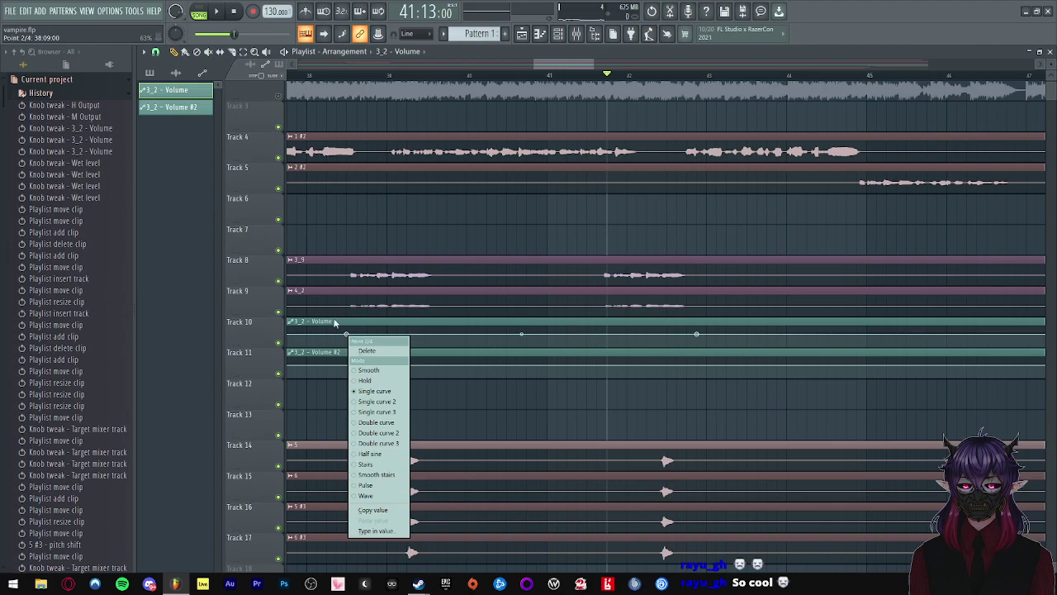
{"action": "left_click", "coordinate": [556, 65]}
{"action": "scroll", "coordinate": [307, 322], "scroll_direction": "up", "scroll_amount": 2}
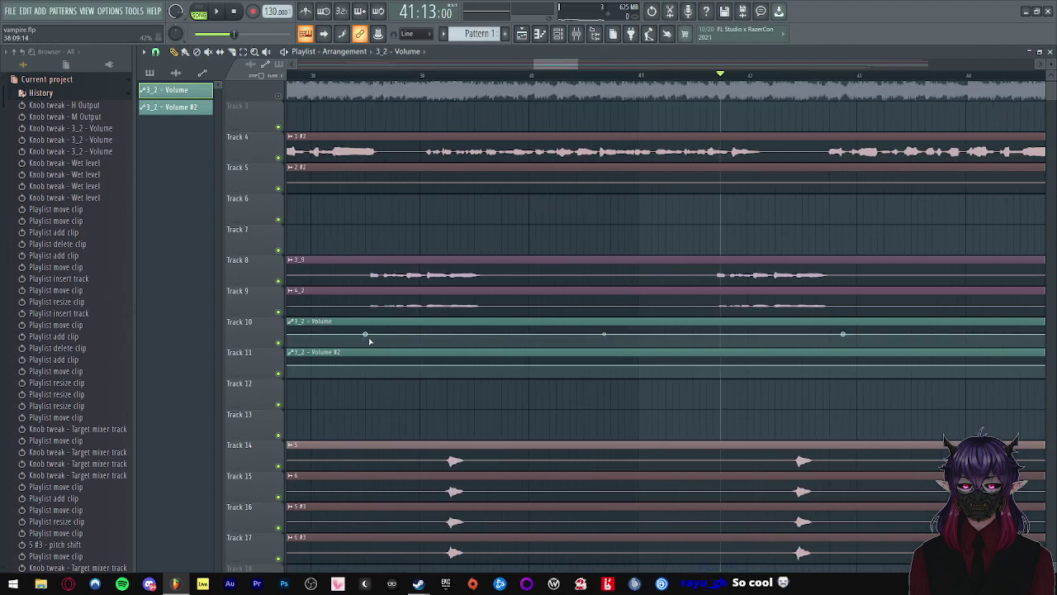
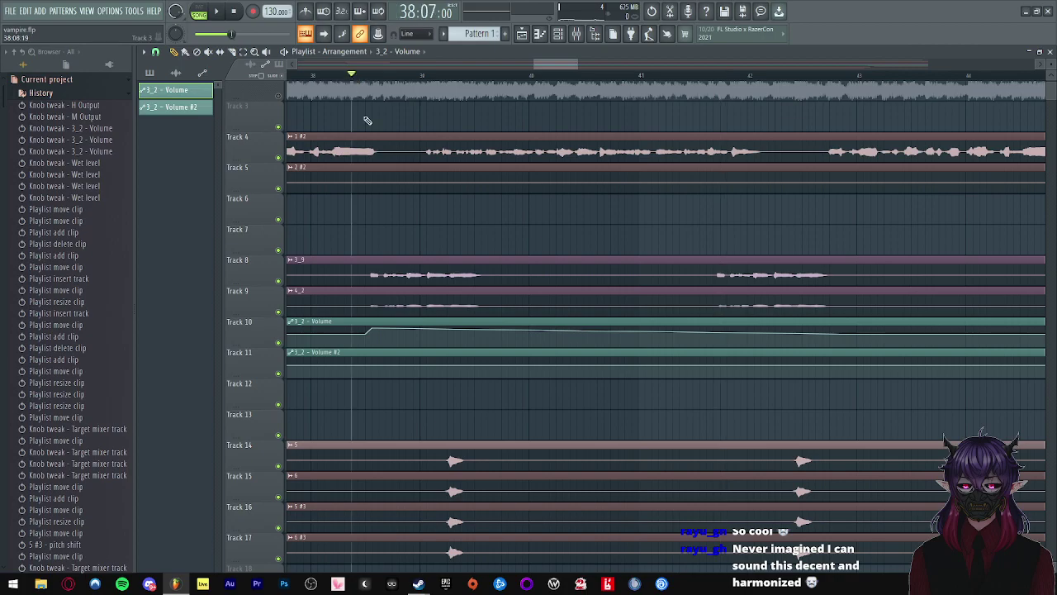
- Shape the 3_2 - Volume automation to hold its raised level until just before bar 43, and audition it from 38:07
{"action": "key", "text": "space"}
{"action": "left_click_drag", "start_coordinate": [842, 334], "coordinate": [834, 328]}
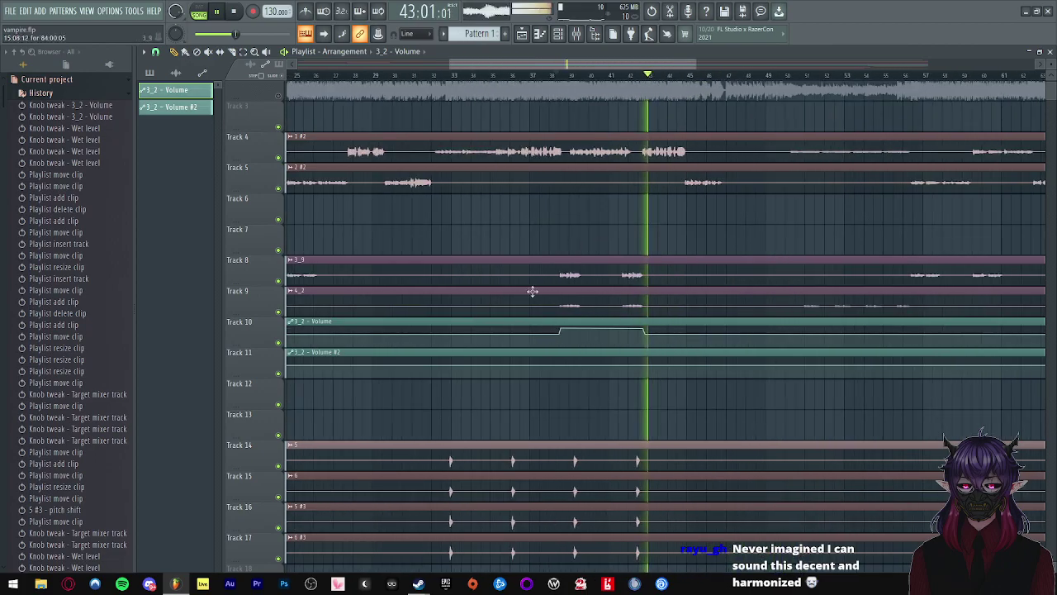
{"action": "key", "text": "space"}
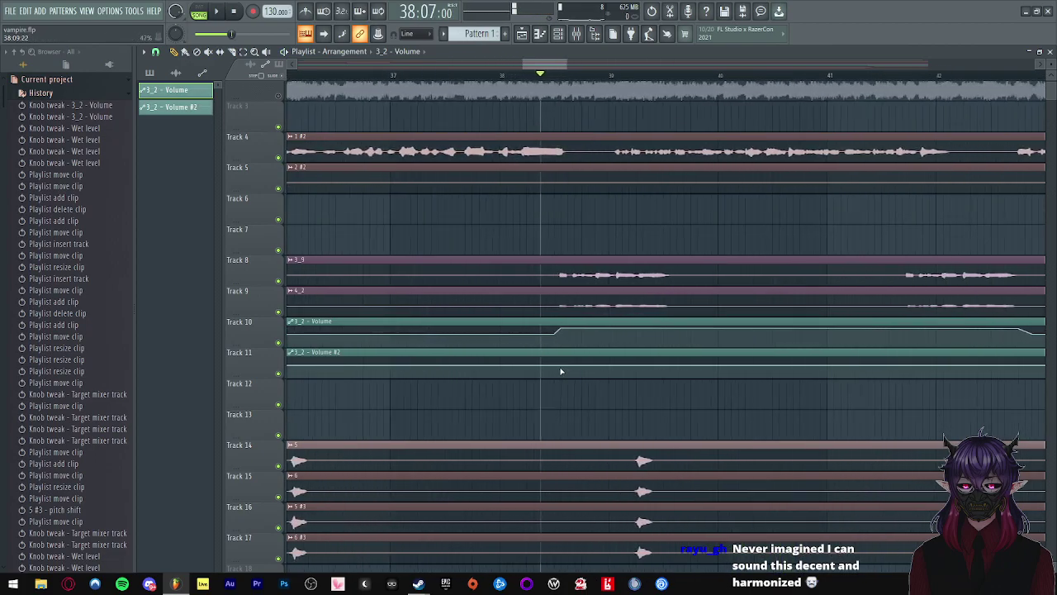
{"action": "left_click", "coordinate": [552, 368]}
{"action": "key", "text": "ctrl+z"}
{"action": "right_click", "coordinate": [549, 365]}
{"action": "key", "text": "ctrl+z"}
{"action": "right_click", "coordinate": [551, 365]}
{"action": "key", "text": "ctrl+z"}
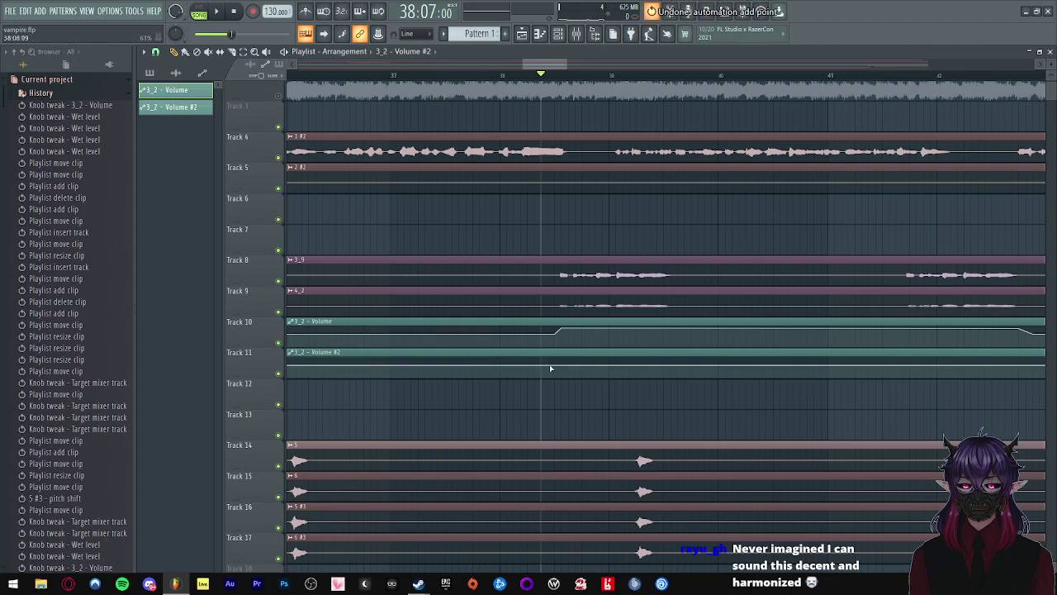
- Add a volume rise to about 82% at 38:09 in the 3_2 - Volume #2 automation and audition it
{"action": "left_click_drag", "start_coordinate": [548, 368], "coordinate": [556, 363]}
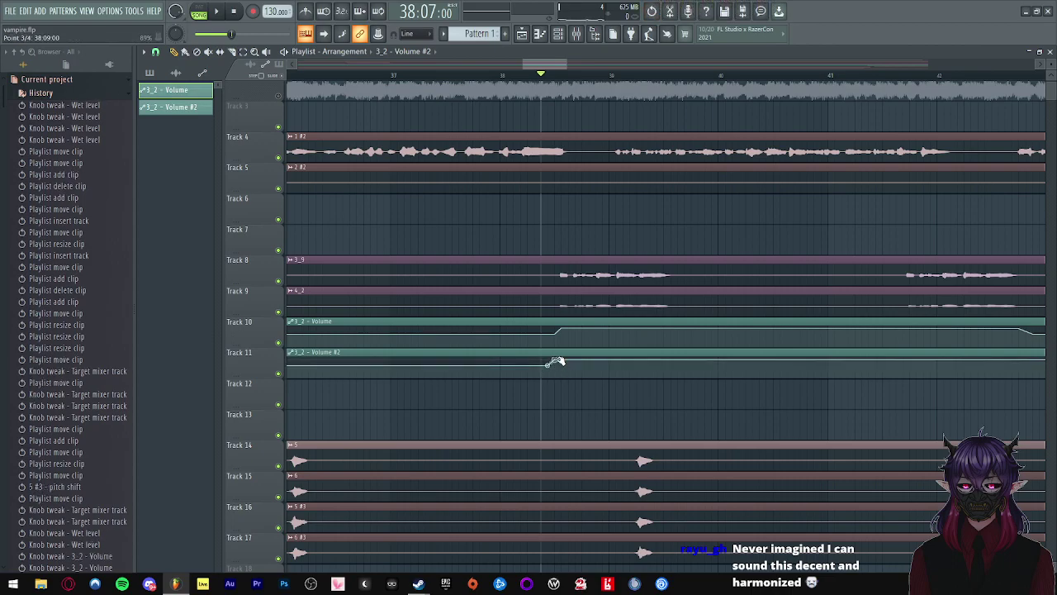
{"action": "key", "text": "space"}
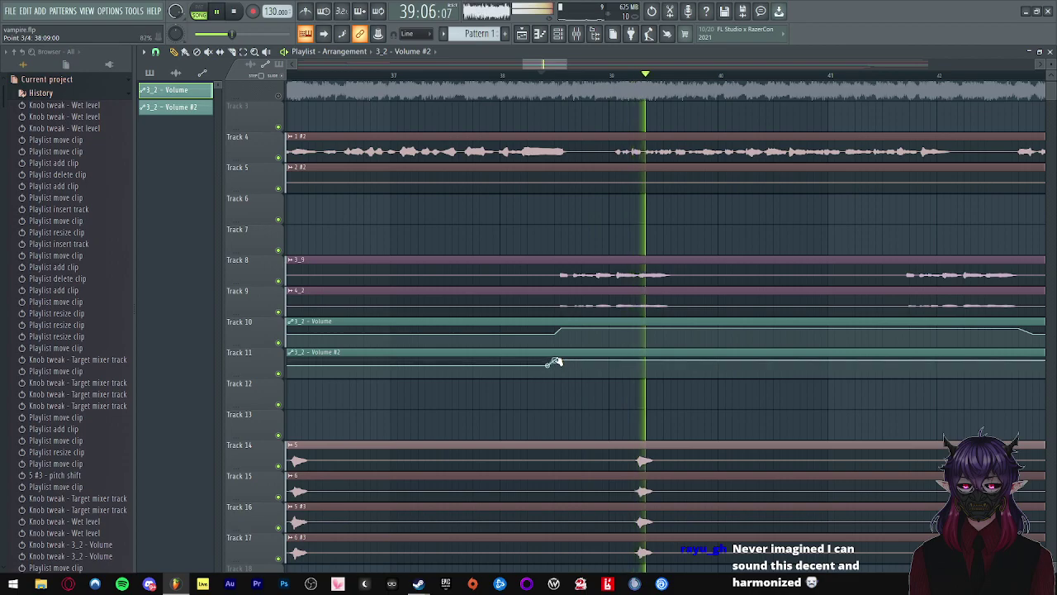
{"action": "scroll", "coordinate": [545, 361], "scroll_direction": "down", "scroll_amount": 2}
{"action": "scroll", "coordinate": [1003, 404], "scroll_direction": "up", "scroll_amount": 2}
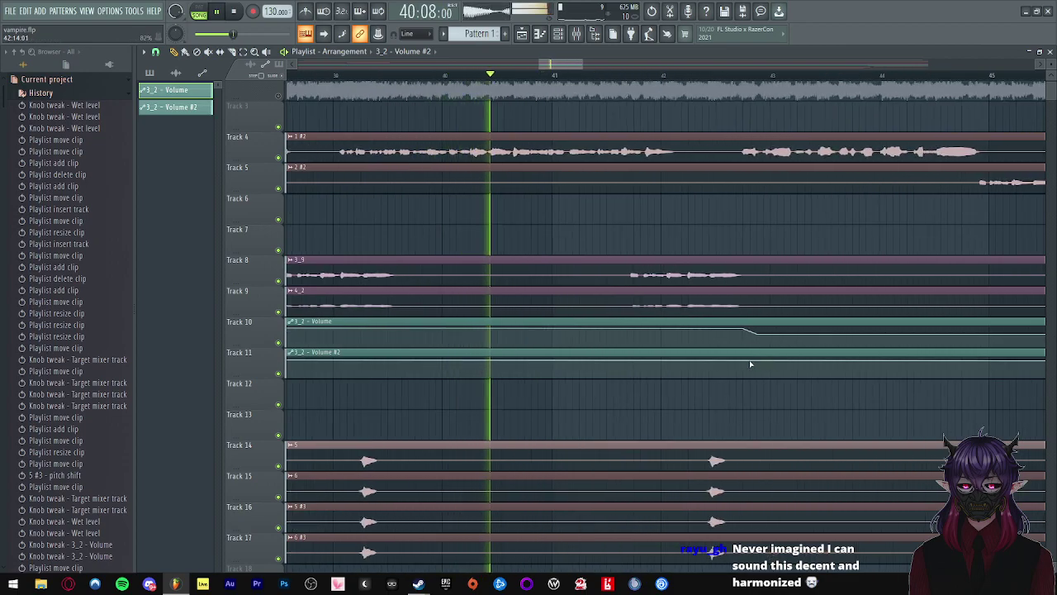
- Bring the 3_2 - Volume #2 automation back down to about 66% at 42:15, after the second harmony phrase
{"action": "left_click_drag", "start_coordinate": [750, 361], "coordinate": [761, 367]}
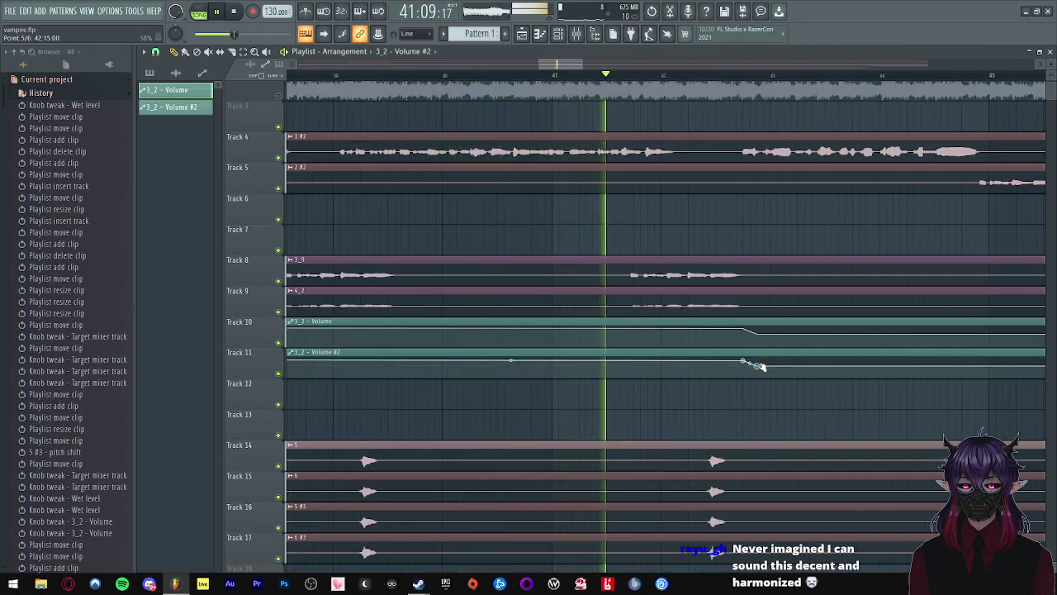
{"action": "scroll", "coordinate": [727, 355], "scroll_direction": "down", "scroll_amount": 4}
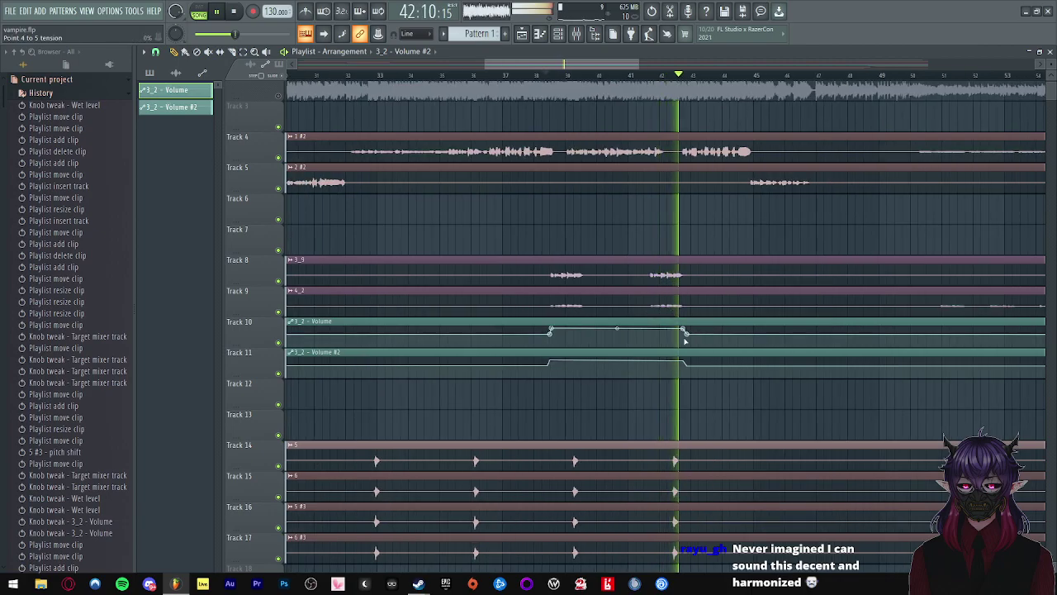
{"action": "scroll", "coordinate": [683, 332], "scroll_direction": "up", "scroll_amount": 3}
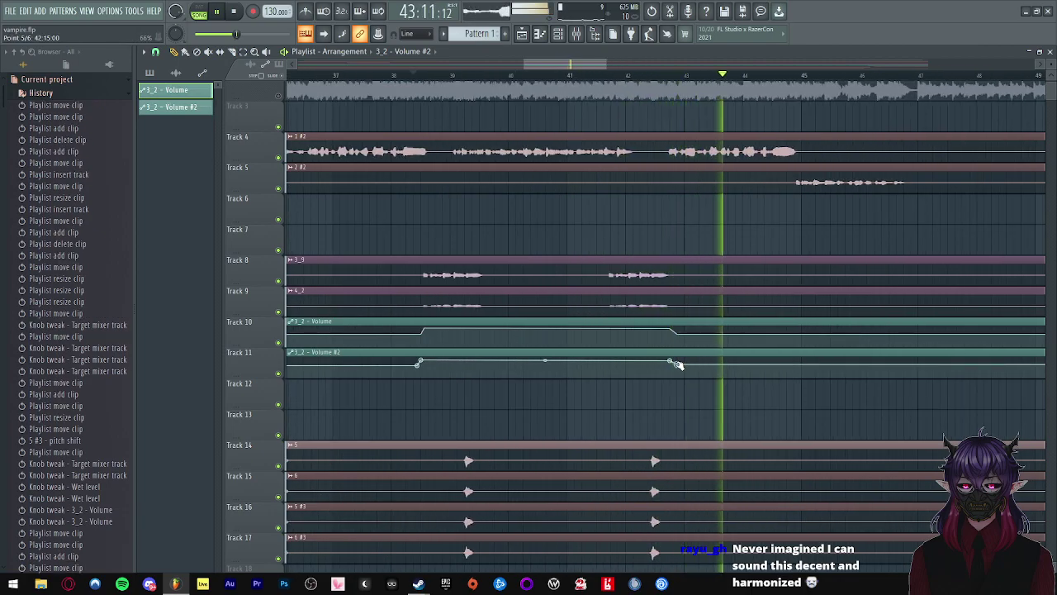
- Audition the song from around bar 53 to 58 and inspect the harmony phrases there against the volume automation
{"action": "scroll", "coordinate": [601, 235], "scroll_direction": "down", "scroll_amount": 6}
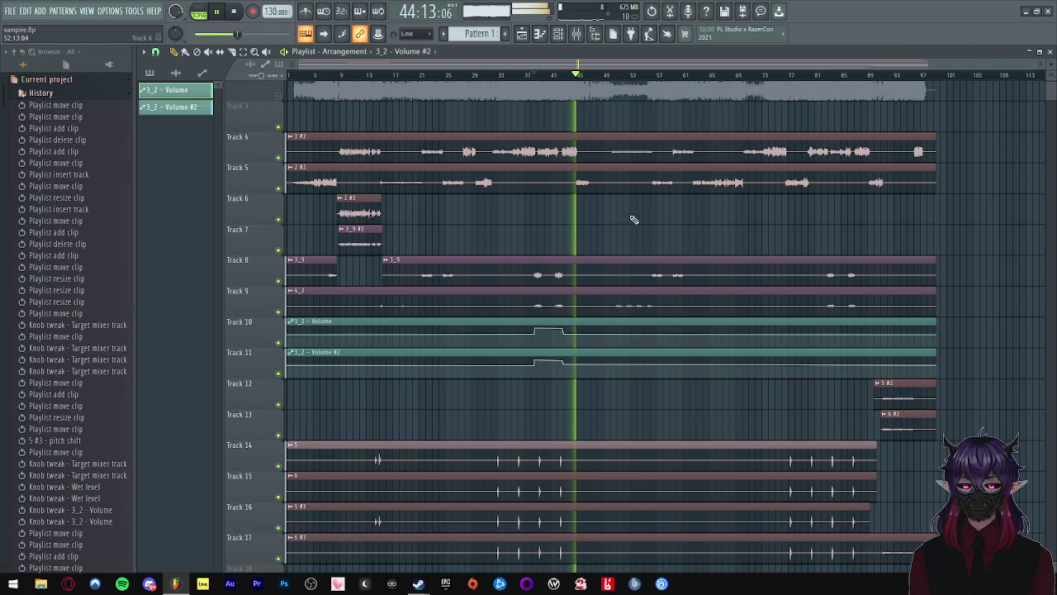
{"action": "left_click", "coordinate": [627, 76]}
{"action": "scroll", "coordinate": [630, 212], "scroll_direction": "up", "scroll_amount": 2}
{"action": "scroll", "coordinate": [601, 234], "scroll_direction": "up", "scroll_amount": 3}
{"action": "scroll", "coordinate": [672, 274], "scroll_direction": "down", "scroll_amount": 4}
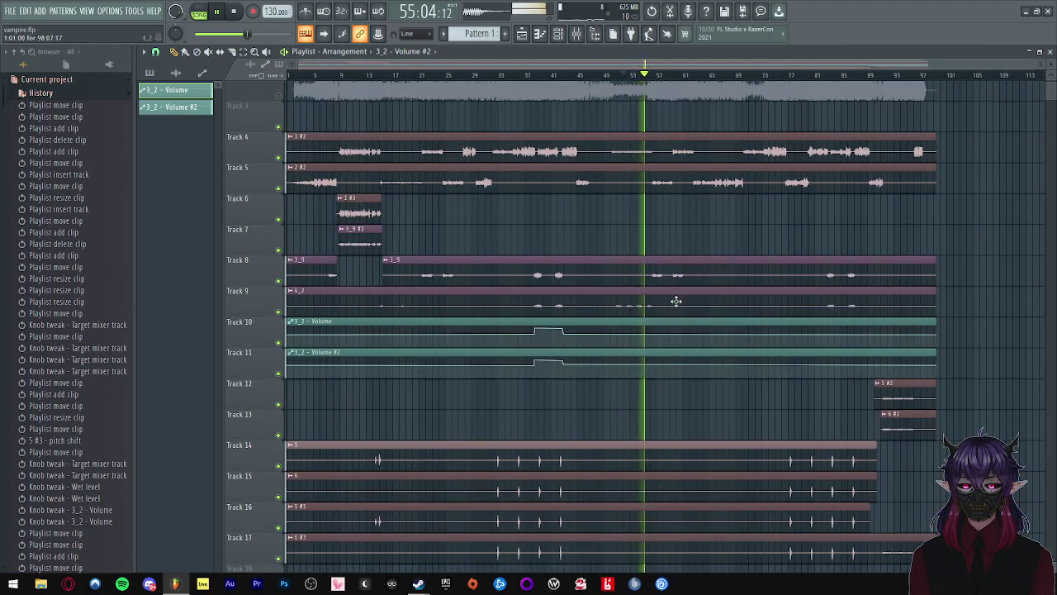
{"action": "scroll", "coordinate": [671, 299], "scroll_direction": "up", "scroll_amount": 6}
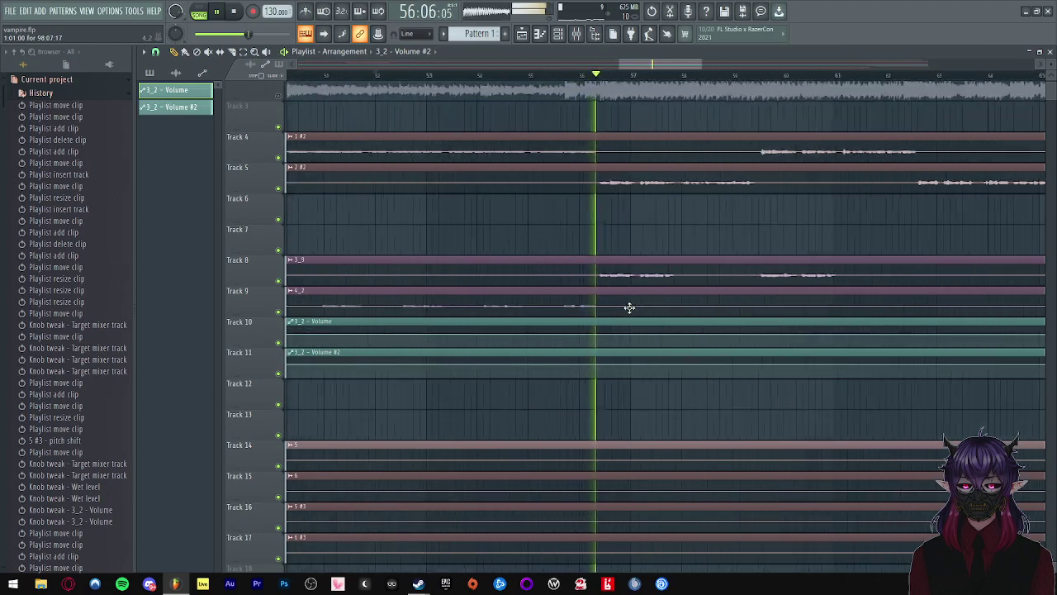
{"action": "scroll", "coordinate": [586, 314], "scroll_direction": "down", "scroll_amount": 4}
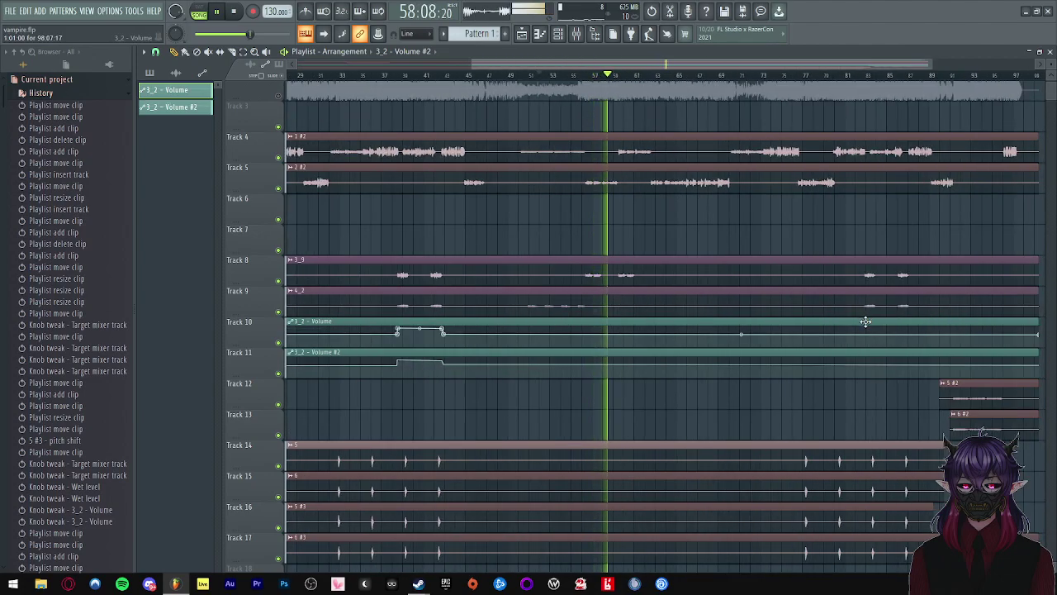
- Add control points to the 3_2 - Volume automation that raise it to about 92% at 82:15, where the harmony begins
{"action": "left_click", "coordinate": [856, 77]}
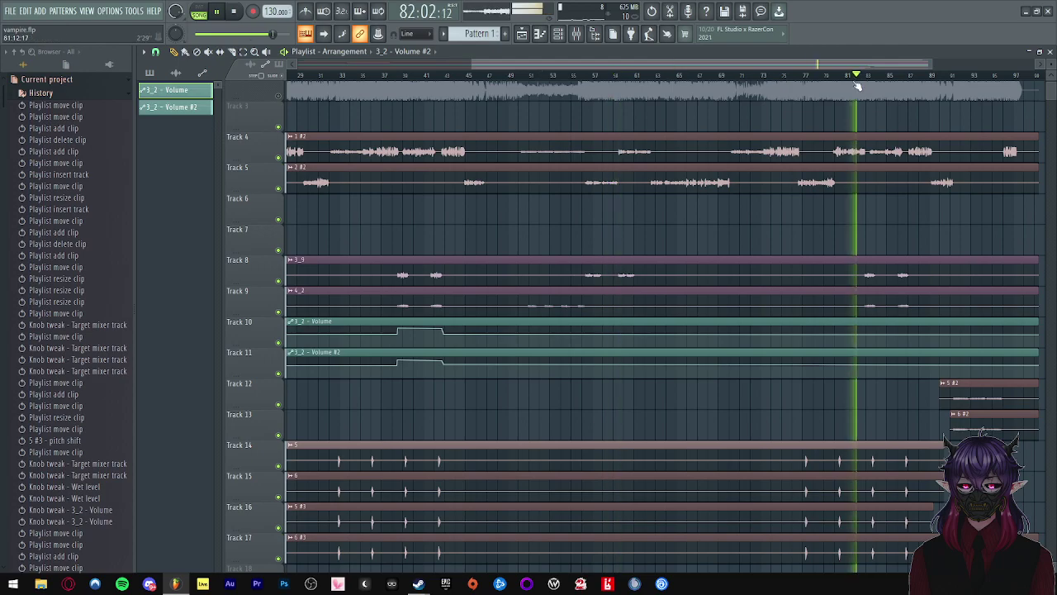
{"action": "scroll", "coordinate": [857, 77], "scroll_direction": "up", "scroll_amount": 5}
{"action": "right_click", "coordinate": [669, 334]}
{"action": "right_click", "coordinate": [679, 328]}
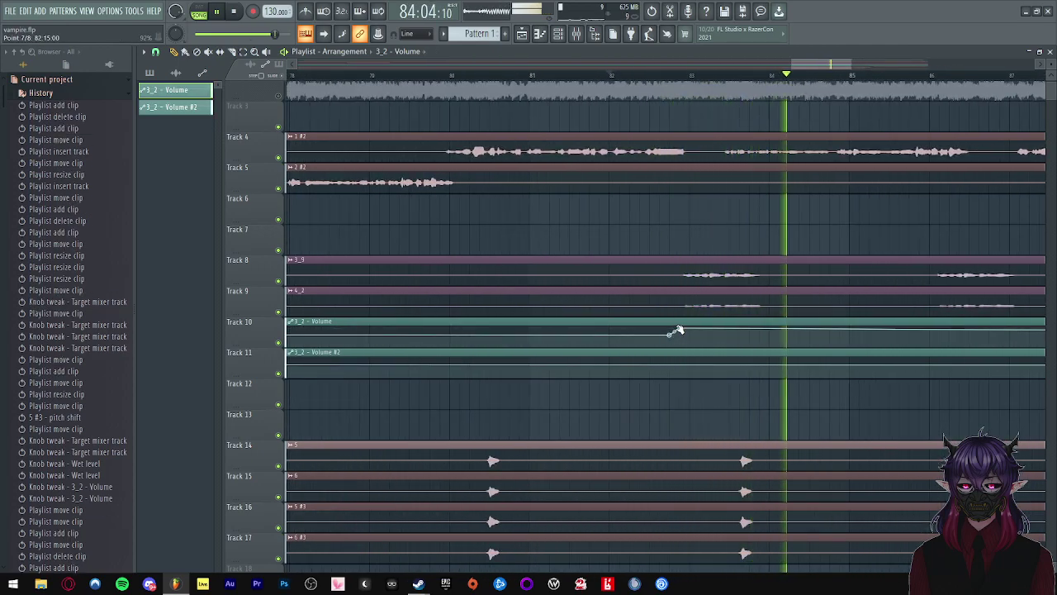
- Replay from bar 82 and lower the raised 3_2 - Volume point at 82:15 to about 87%
{"action": "left_click", "coordinate": [659, 76]}
{"action": "scroll", "coordinate": [680, 107], "scroll_direction": "down", "scroll_amount": 2}
{"action": "scroll", "coordinate": [843, 297], "scroll_direction": "down", "scroll_amount": 2}
{"action": "scroll", "coordinate": [765, 333], "scroll_direction": "up", "scroll_amount": 2}
{"action": "left_click_drag", "start_coordinate": [765, 328], "coordinate": [766, 329]}
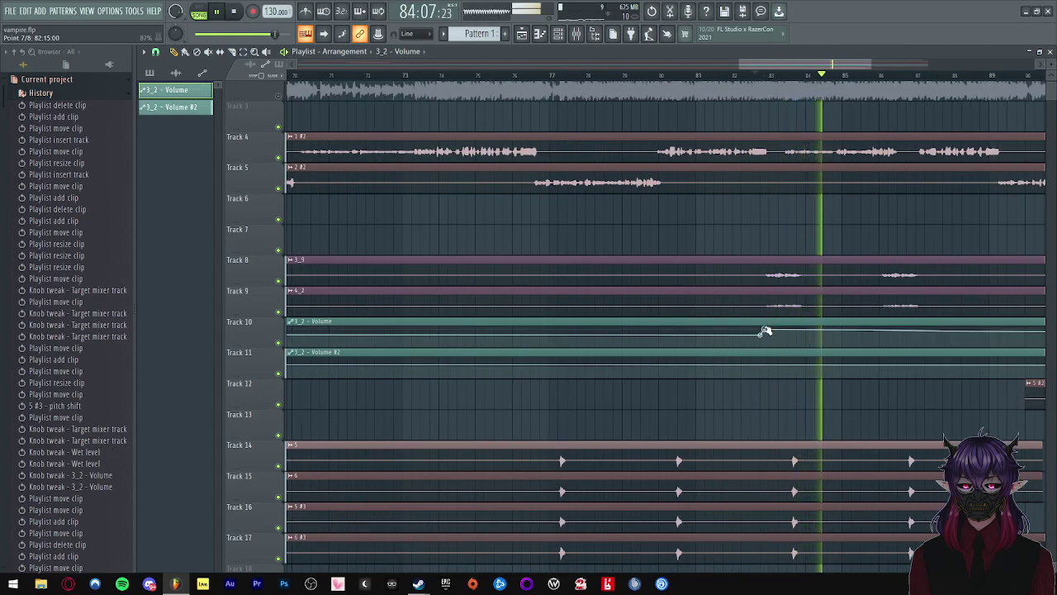
- Raise the end point of the 3_2 - Volume automation to hold the raised level after bar 82, and audition it
{"action": "scroll", "coordinate": [761, 329], "scroll_direction": "down", "scroll_amount": 3}
{"action": "key", "text": "space"}
{"action": "key", "text": "space"}
{"action": "left_click_drag", "start_coordinate": [967, 338], "coordinate": [969, 327]}
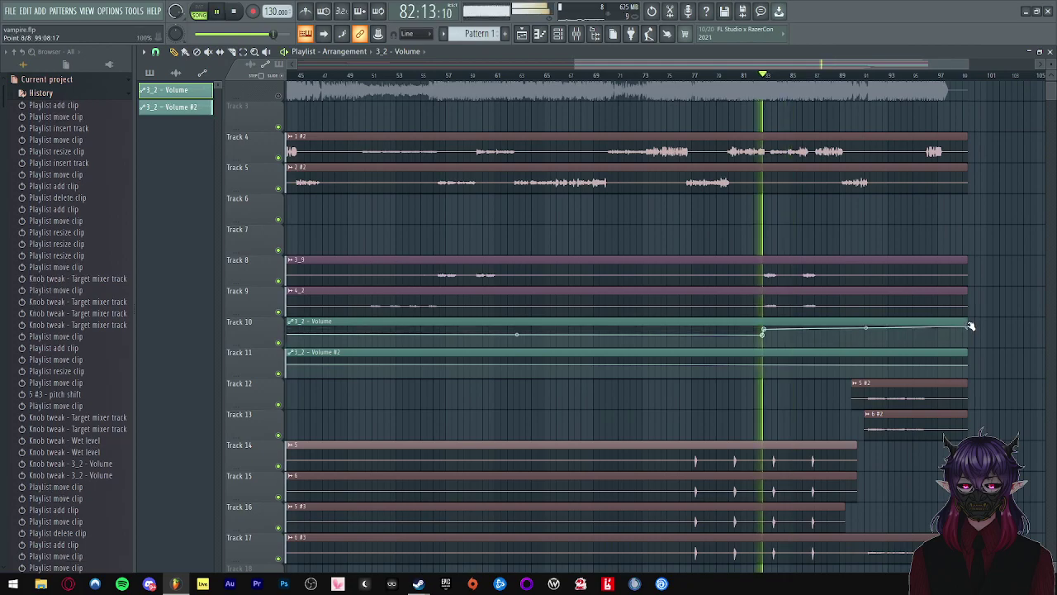
{"action": "key", "text": "space"}
{"action": "key", "text": "space"}
{"action": "scroll", "coordinate": [834, 347], "scroll_direction": "up", "scroll_amount": 2}
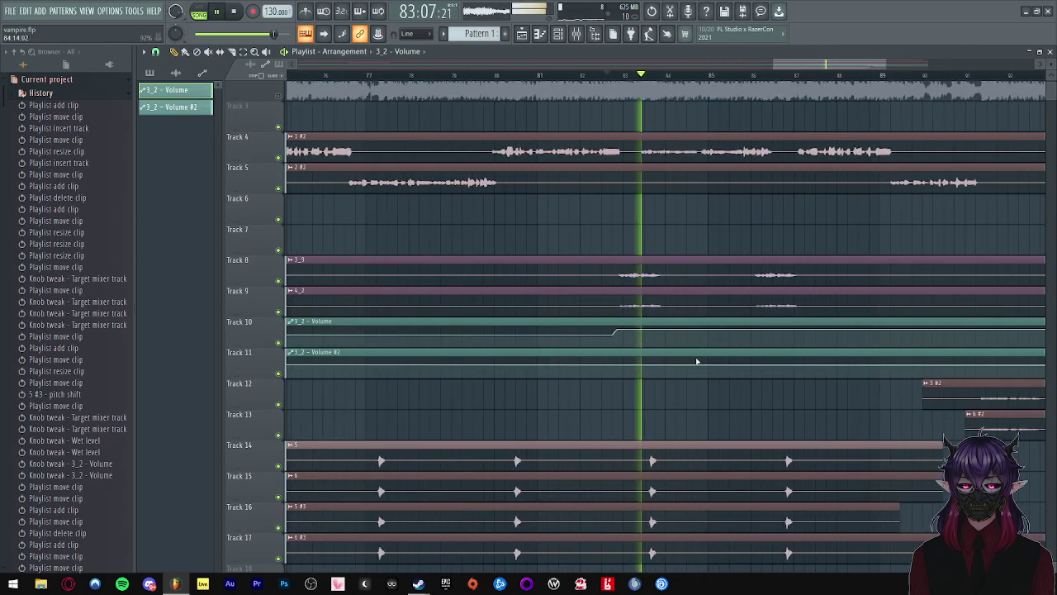
- Fine-tune the raised 3_2 - Volume point in bar 82 and level the clip's end point with it during playback
{"action": "left_click_drag", "start_coordinate": [573, 330], "coordinate": [574, 331]}
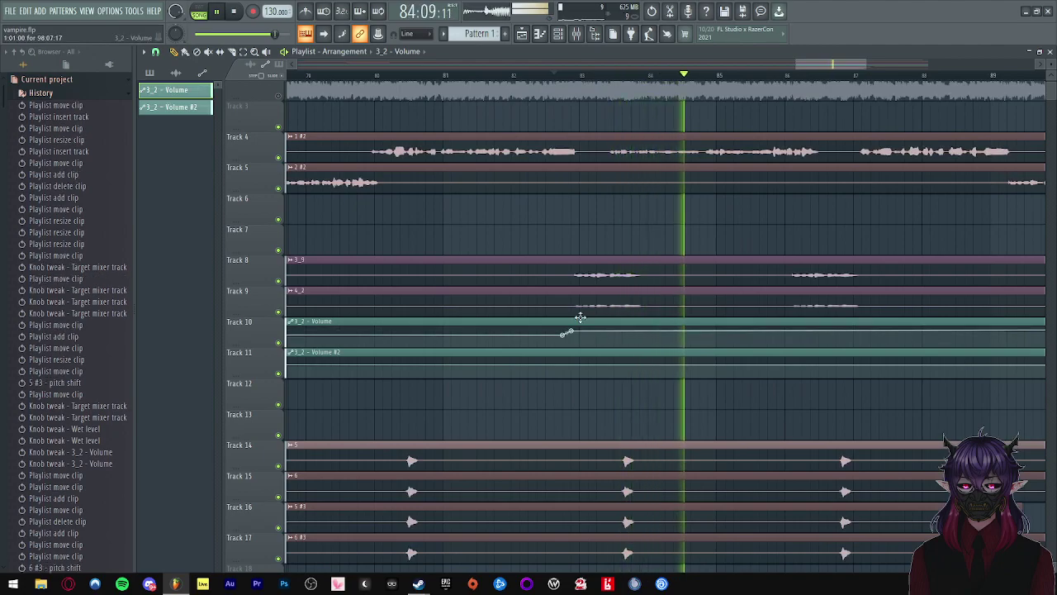
{"action": "left_click", "coordinate": [565, 76]}
{"action": "scroll", "coordinate": [645, 285], "scroll_direction": "down", "scroll_amount": 2}
{"action": "scroll", "coordinate": [656, 292], "scroll_direction": "down", "scroll_amount": 2}
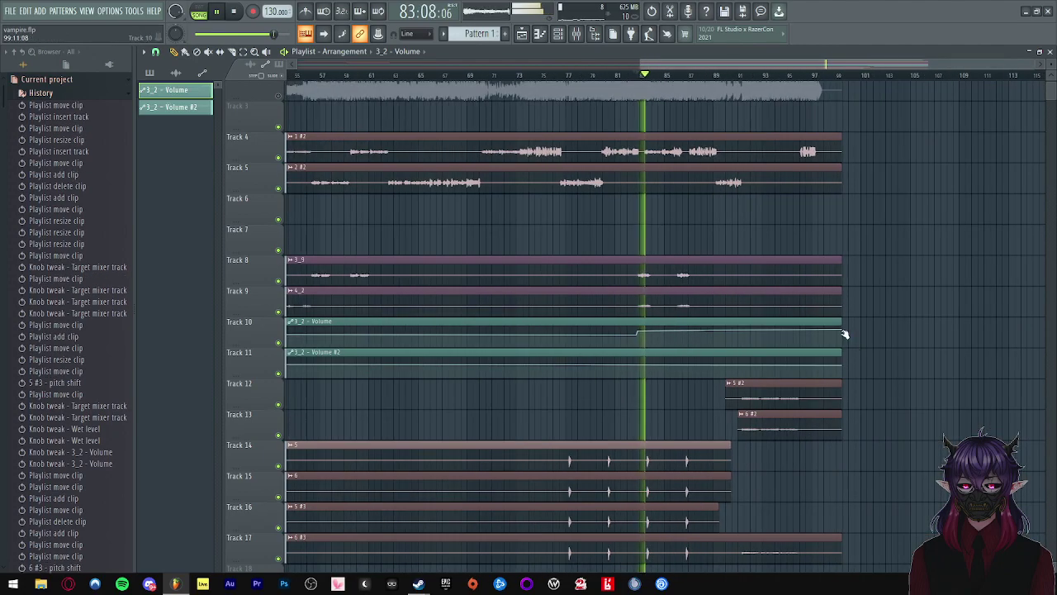
{"action": "scroll", "coordinate": [604, 350], "scroll_direction": "up", "scroll_amount": 6}
- Add a matching volume rise to the 3_2 - Volume #2 automation from 82:13, and play it back
{"action": "key", "text": "space"}
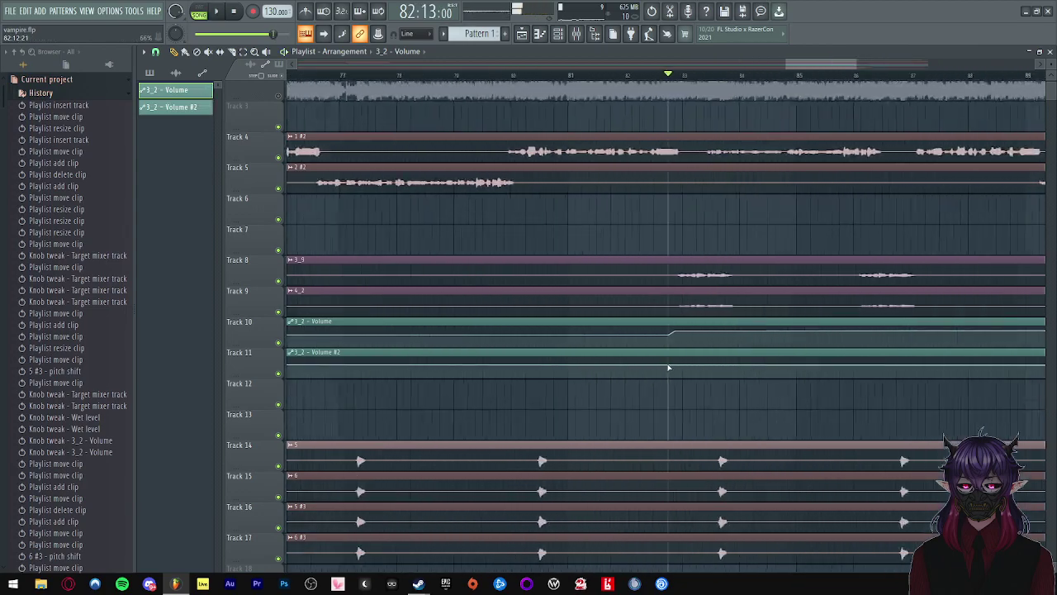
{"action": "right_click", "coordinate": [668, 364]}
{"action": "left_click_drag", "start_coordinate": [681, 366], "coordinate": [683, 361]}
{"action": "key", "text": "space"}
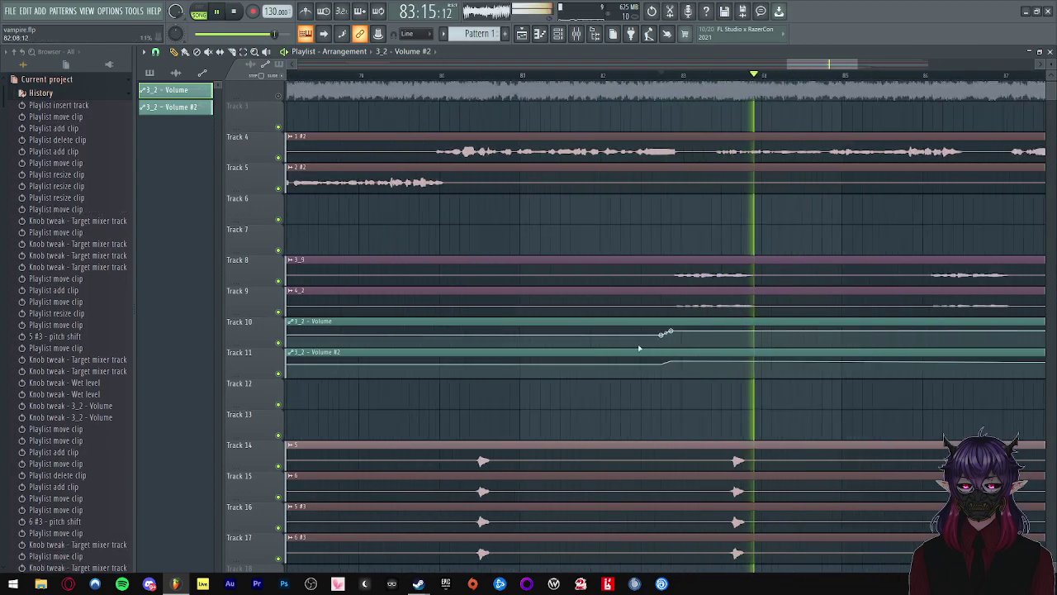
- Adjust the end point of the 3_2 - Volume #2 automation so its raised level holds to the clip's end
{"action": "scroll", "coordinate": [637, 338], "scroll_direction": "down", "scroll_amount": 3}
{"action": "key", "text": "space"}
{"action": "key", "text": "space"}
{"action": "left_click_drag", "start_coordinate": [851, 365], "coordinate": [853, 366]}
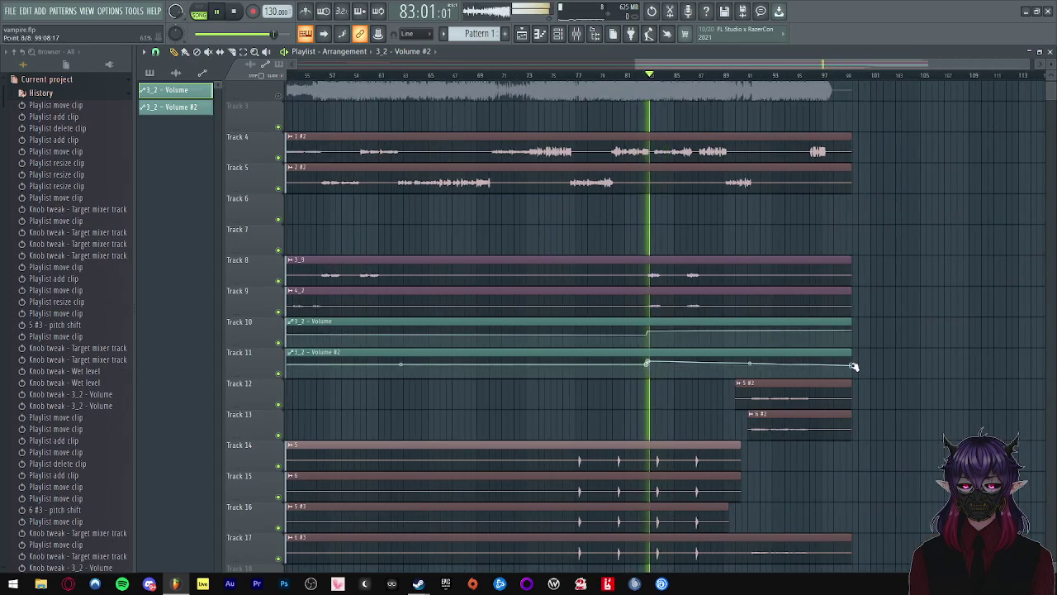
{"action": "scroll", "coordinate": [666, 277], "scroll_direction": "down", "scroll_amount": 2}
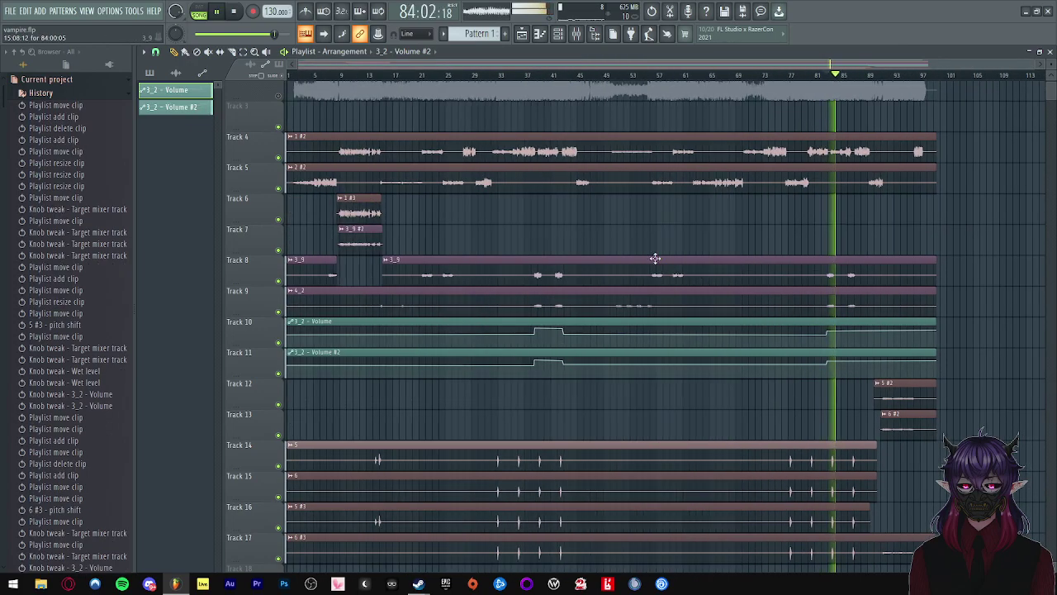
- Audition the vocals from around bars 21 and 7, and unmute the Vampire_Instrumental track
{"action": "left_click", "coordinate": [419, 75]}
{"action": "scroll", "coordinate": [405, 198], "scroll_direction": "up", "scroll_amount": 3}
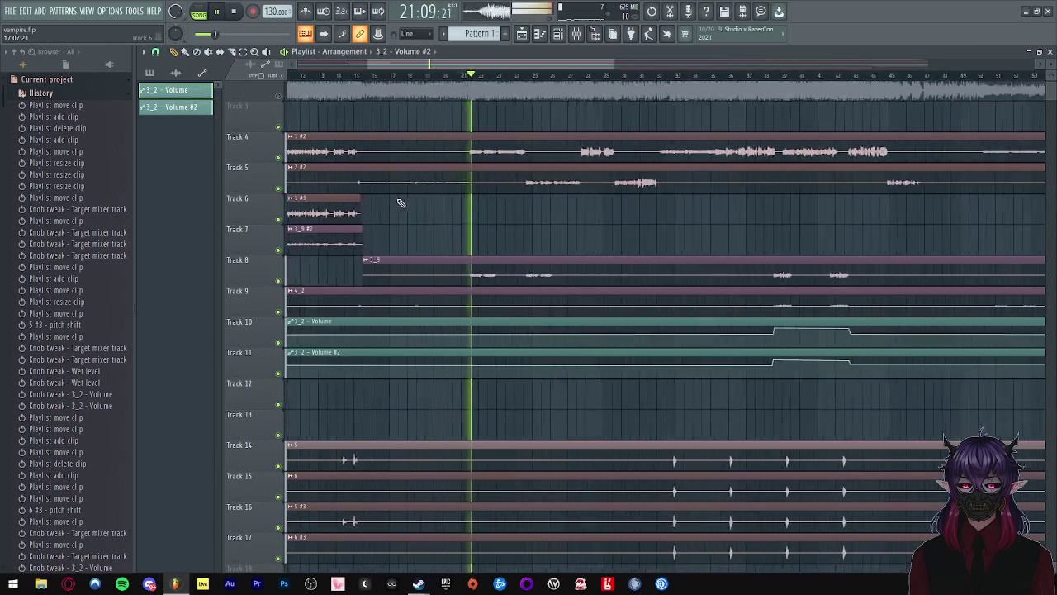
{"action": "scroll", "coordinate": [411, 193], "scroll_direction": "down", "scroll_amount": 3}
{"action": "left_click", "coordinate": [332, 76]}
{"action": "scroll", "coordinate": [334, 99], "scroll_direction": "up", "scroll_amount": 2}
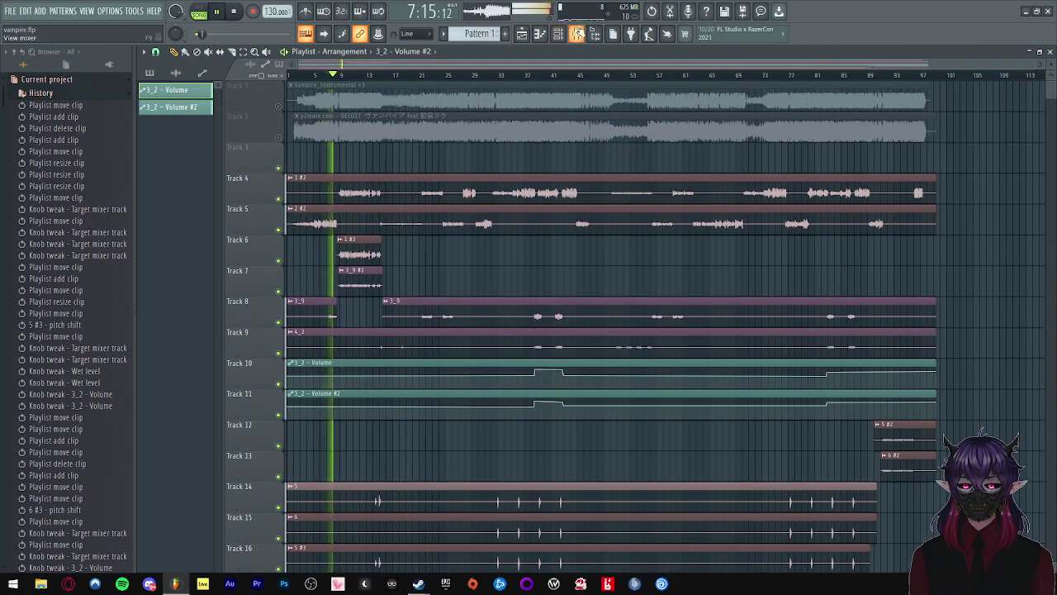
{"action": "left_click", "coordinate": [577, 33]}
{"action": "left_click", "coordinate": [286, 108]}
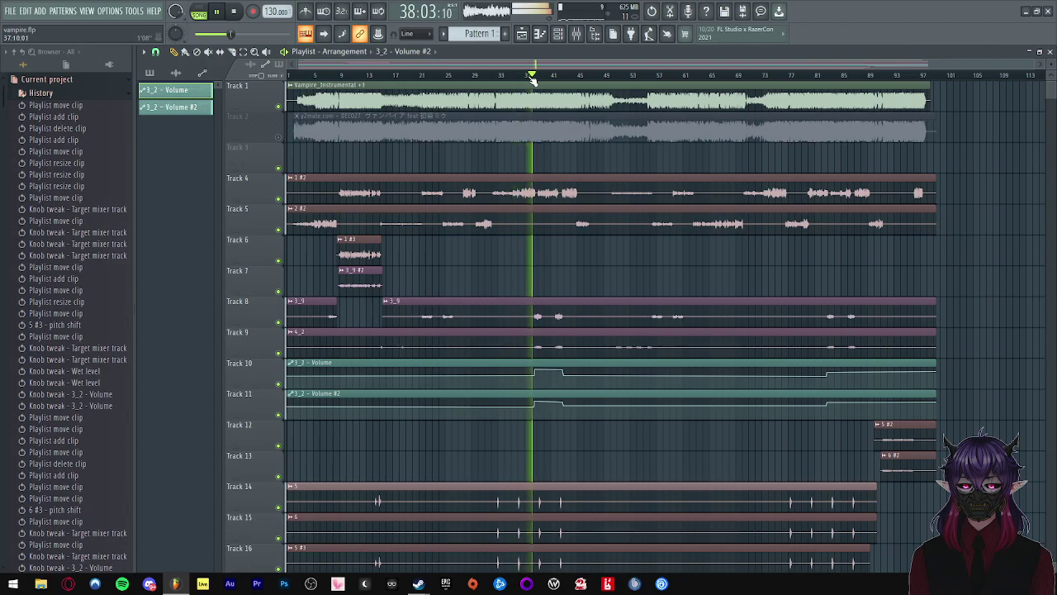
- Level the raised section of the 3_2 - Volume automation between bars 38 and 42 at about 87%
{"action": "scroll", "coordinate": [550, 248], "scroll_direction": "up", "scroll_amount": 3}
{"action": "scroll", "coordinate": [450, 236], "scroll_direction": "down", "scroll_amount": 2}
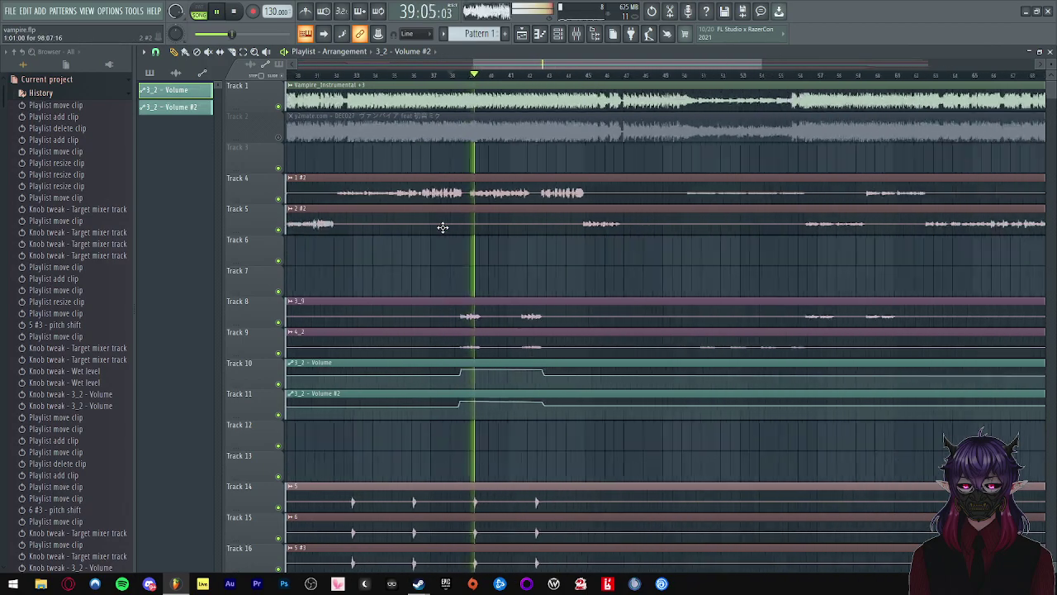
{"action": "scroll", "coordinate": [424, 370], "scroll_direction": "up", "scroll_amount": 3}
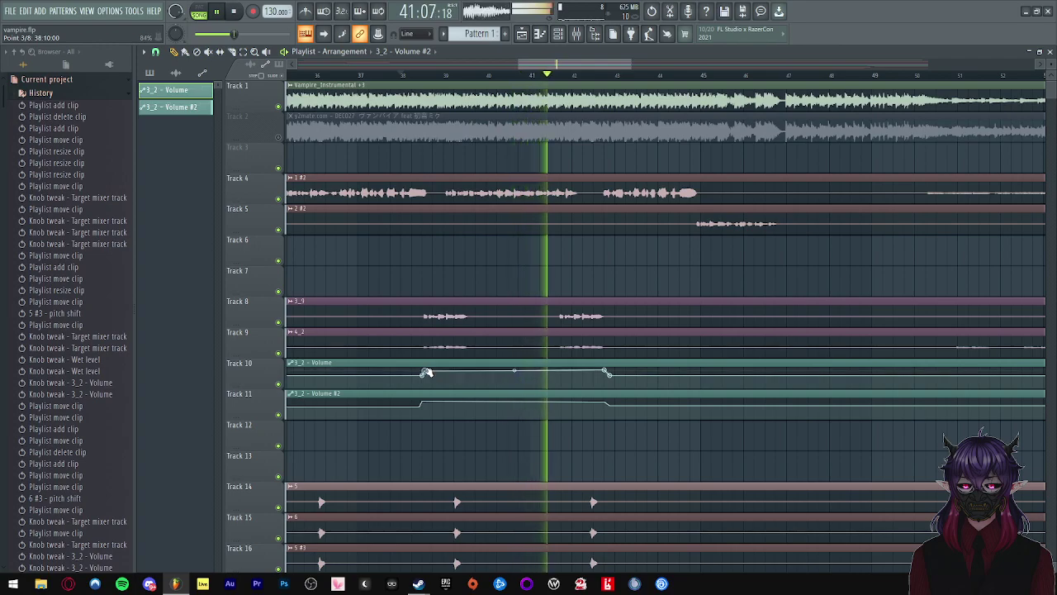
{"action": "left_click_drag", "start_coordinate": [605, 370], "coordinate": [605, 372]}
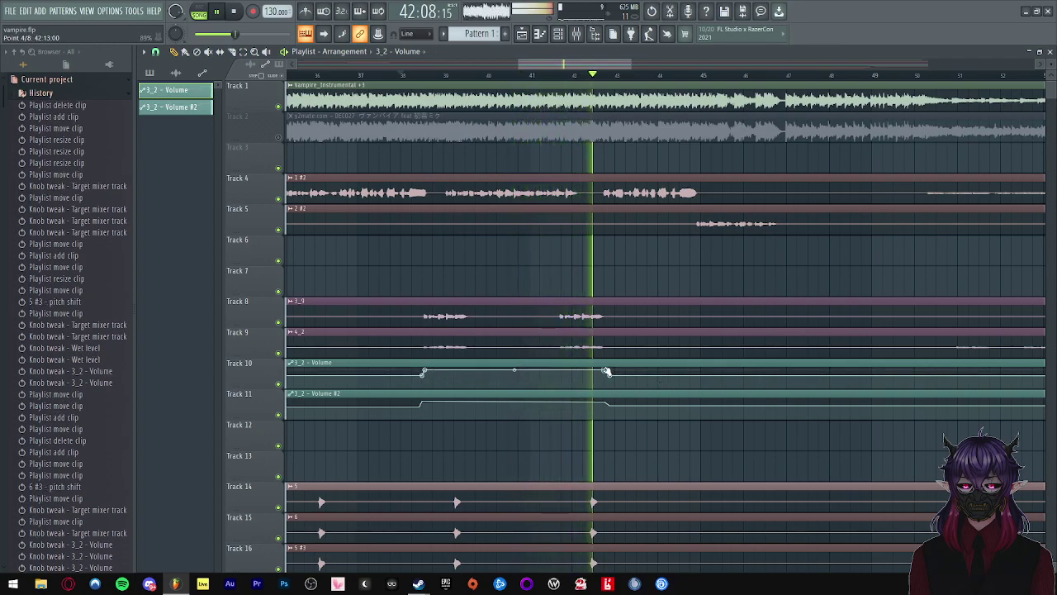
{"action": "left_click_drag", "start_coordinate": [425, 370], "coordinate": [425, 372]}
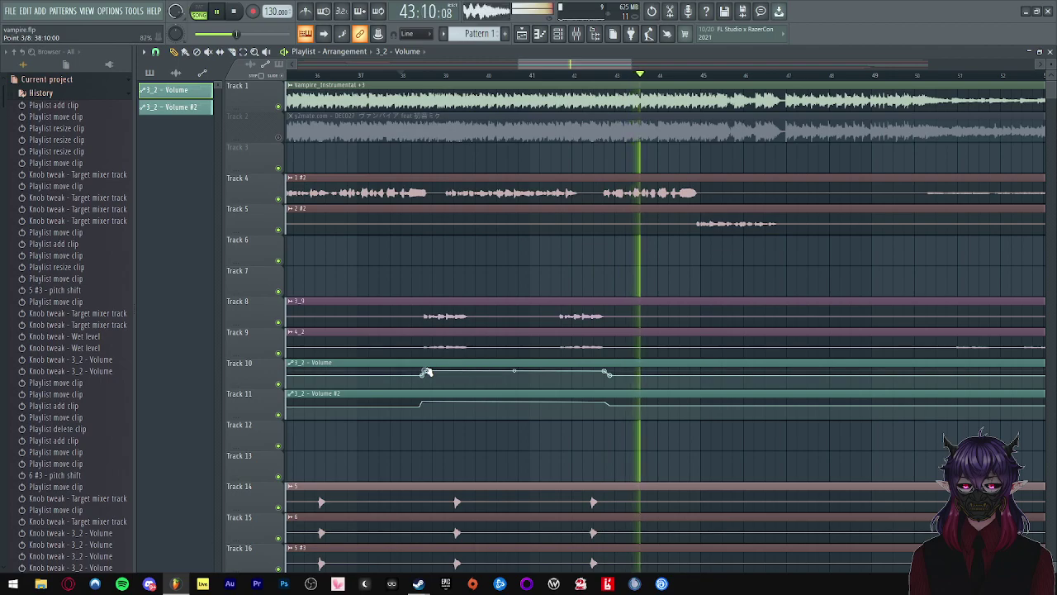
- Replay from bar 38 and level the raised section of the 3_2 - Volume #2 automation at about 84%
{"action": "left_click", "coordinate": [416, 76]}
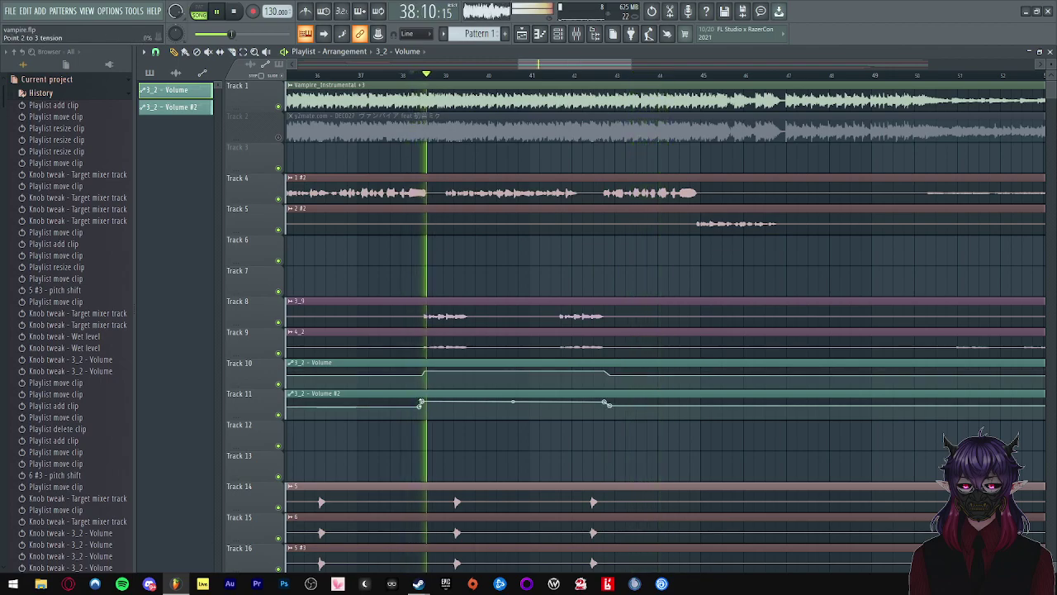
{"action": "left_click", "coordinate": [423, 404]}
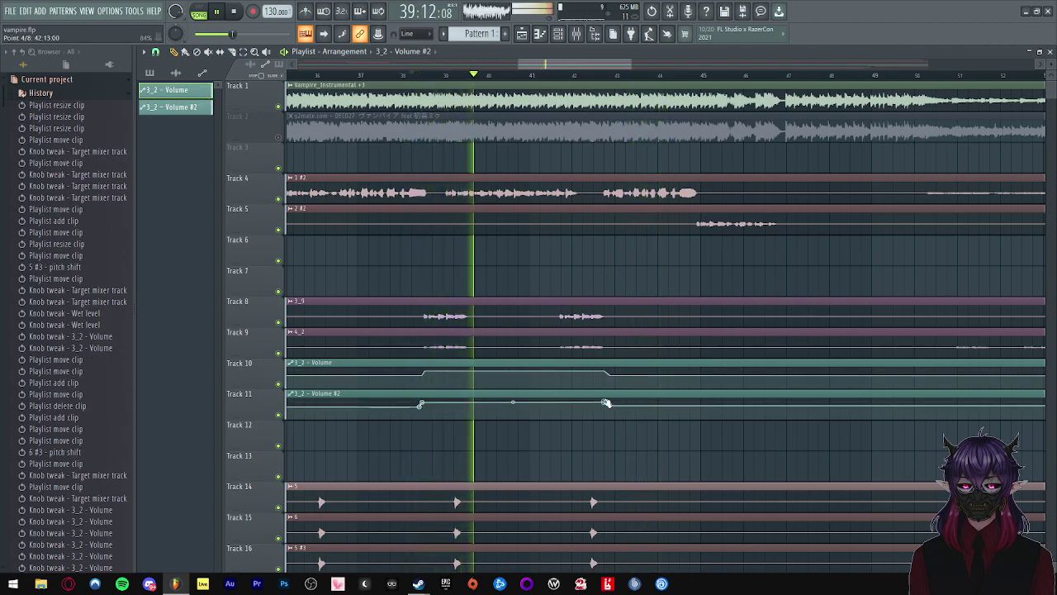
{"action": "scroll", "coordinate": [388, 287], "scroll_direction": "down", "scroll_amount": 5}
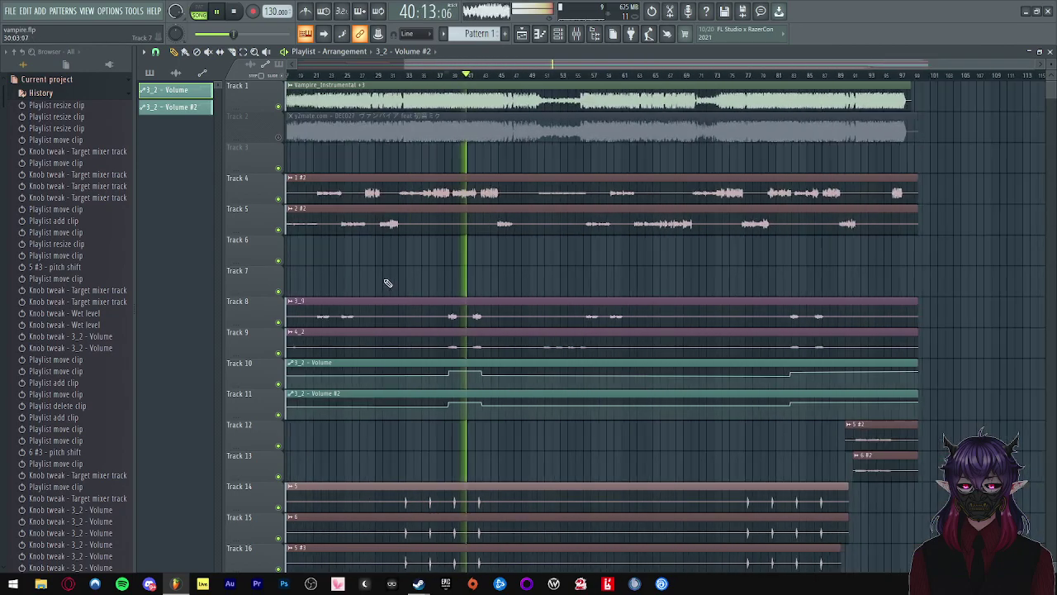
- Fine-tune the raised points in bar 82 of the 3_2 - Volume and 3_2 - Volume #2 automation clips
{"action": "scroll", "coordinate": [836, 393], "scroll_direction": "up", "scroll_amount": 4}
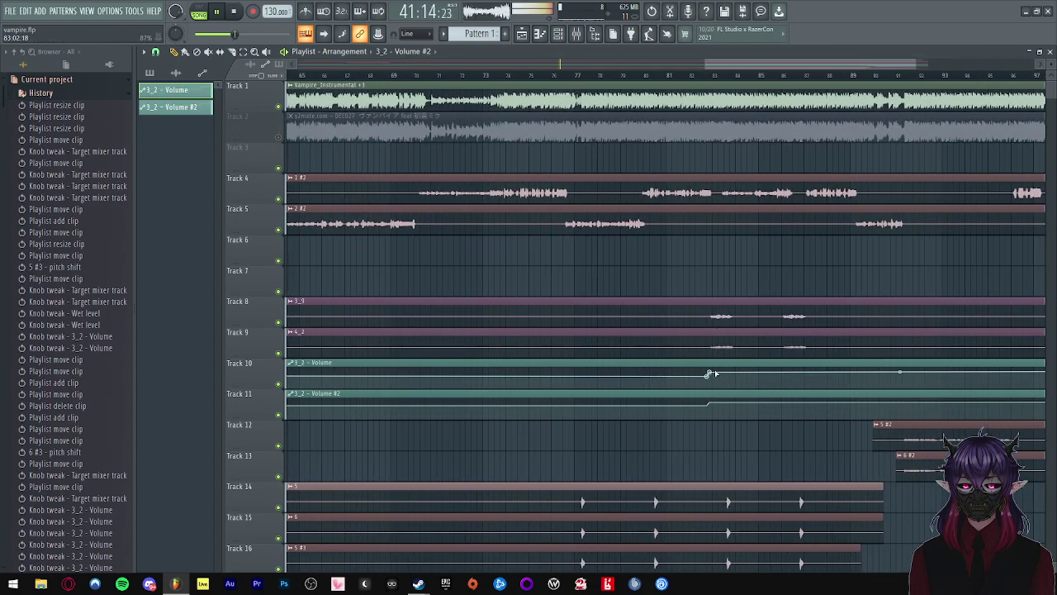
{"action": "left_click_drag", "start_coordinate": [711, 371], "coordinate": [716, 372]}
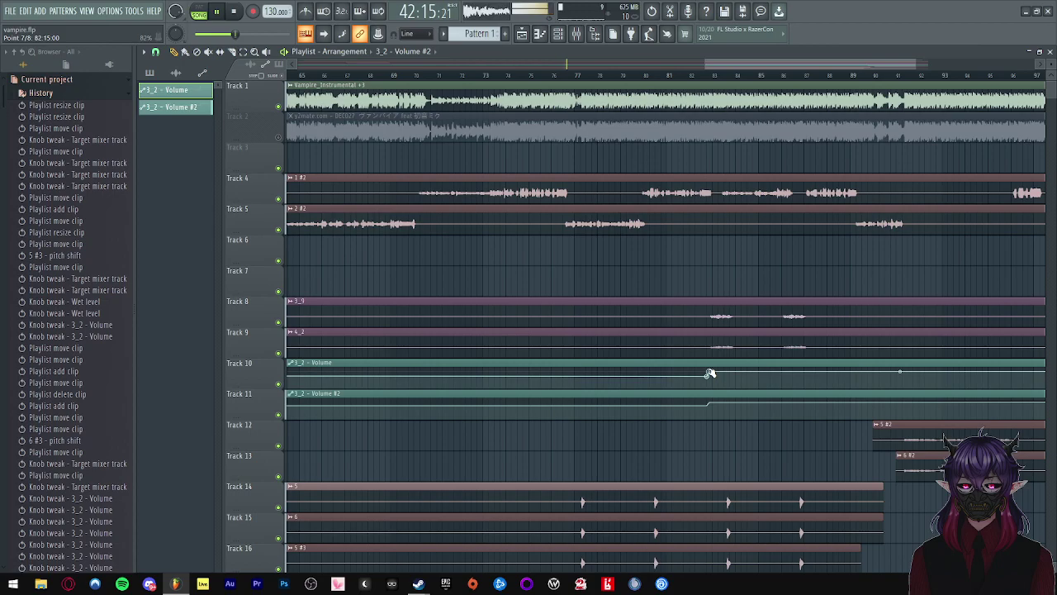
{"action": "scroll", "coordinate": [717, 379], "scroll_direction": "up", "scroll_amount": 4}
{"action": "left_click_drag", "start_coordinate": [695, 371], "coordinate": [697, 403]}
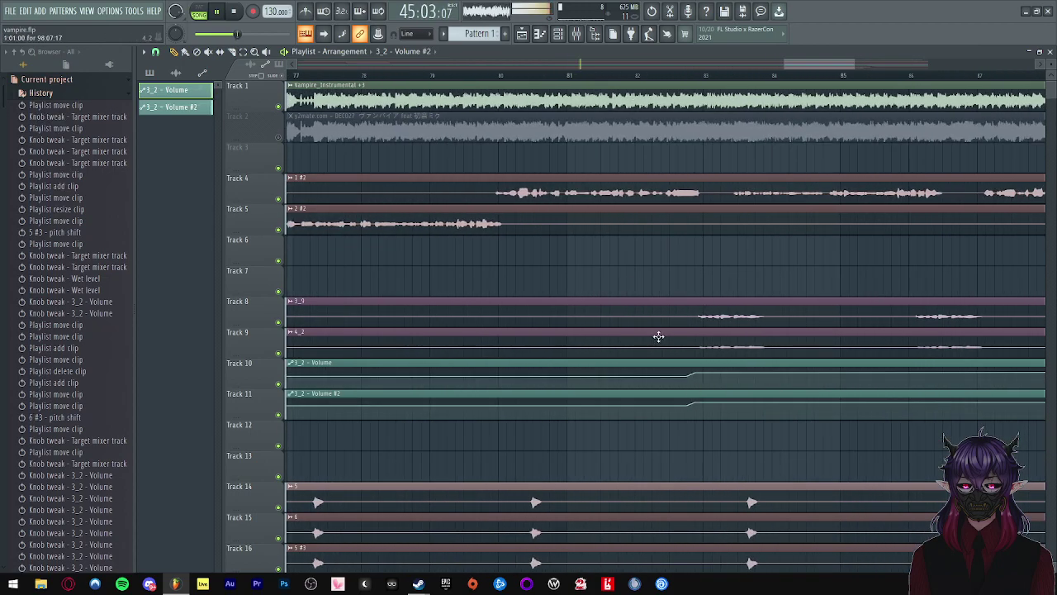
- Set the Fruity Reeverb 2 wet level on the 1_41 mixer track to 31% and replay the mix from bar 38
{"action": "scroll", "coordinate": [673, 354], "scroll_direction": "down", "scroll_amount": 5}
{"action": "left_click", "coordinate": [575, 33]}
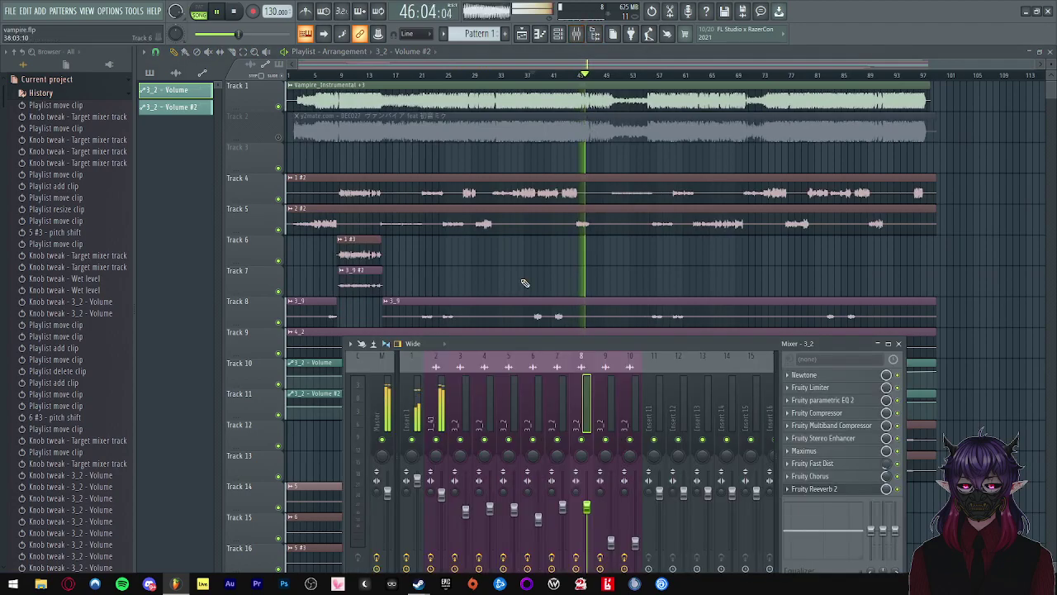
{"action": "left_click", "coordinate": [442, 405]}
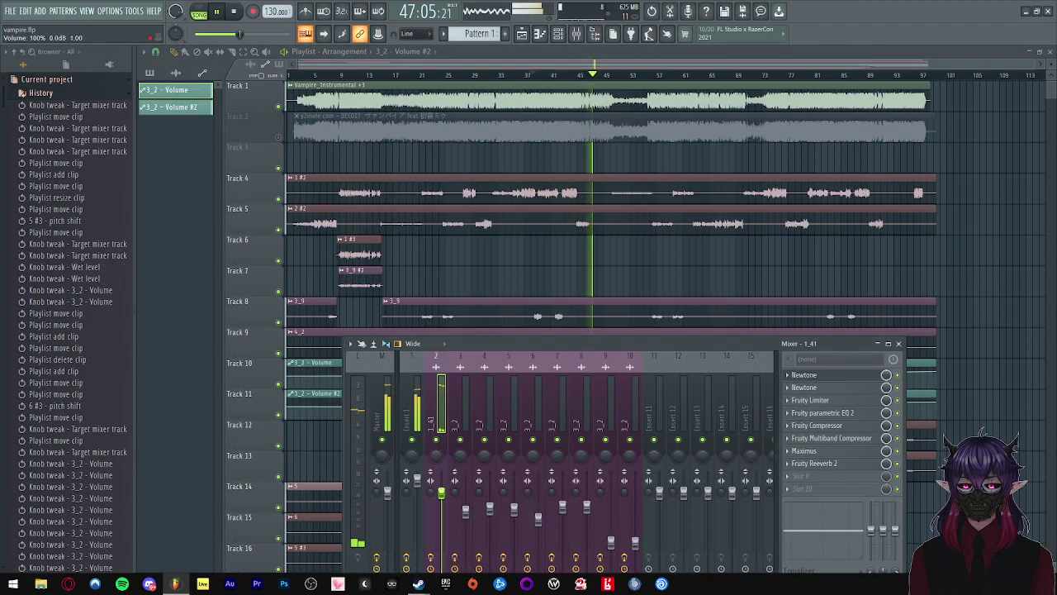
{"action": "left_click", "coordinate": [840, 464]}
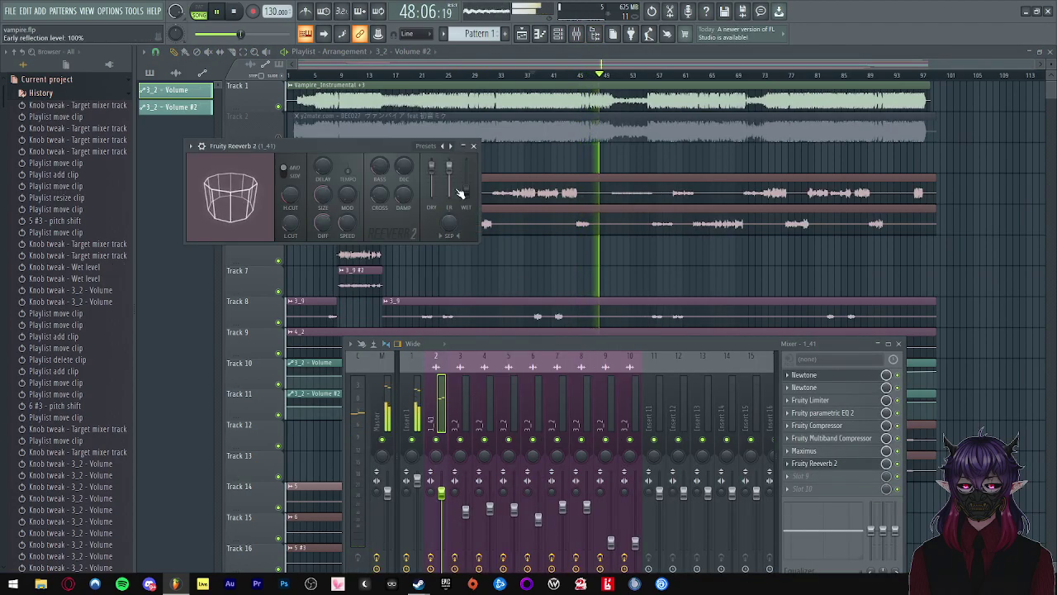
{"action": "left_click_drag", "start_coordinate": [466, 190], "coordinate": [466, 187]}
{"action": "left_click", "coordinate": [473, 145]}
{"action": "left_click", "coordinate": [533, 74]}
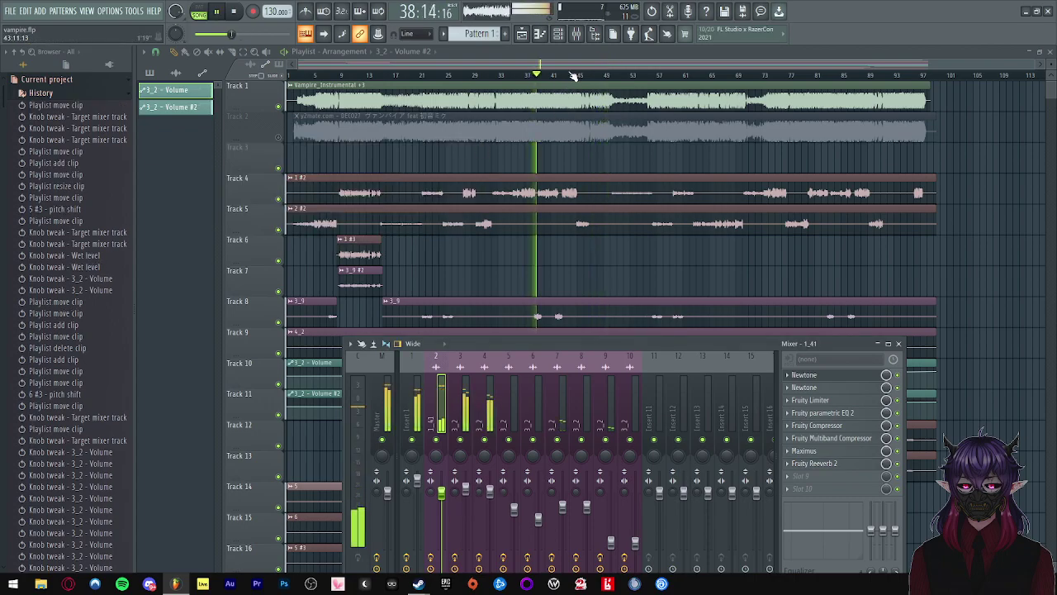
{"action": "left_click", "coordinate": [839, 465]}
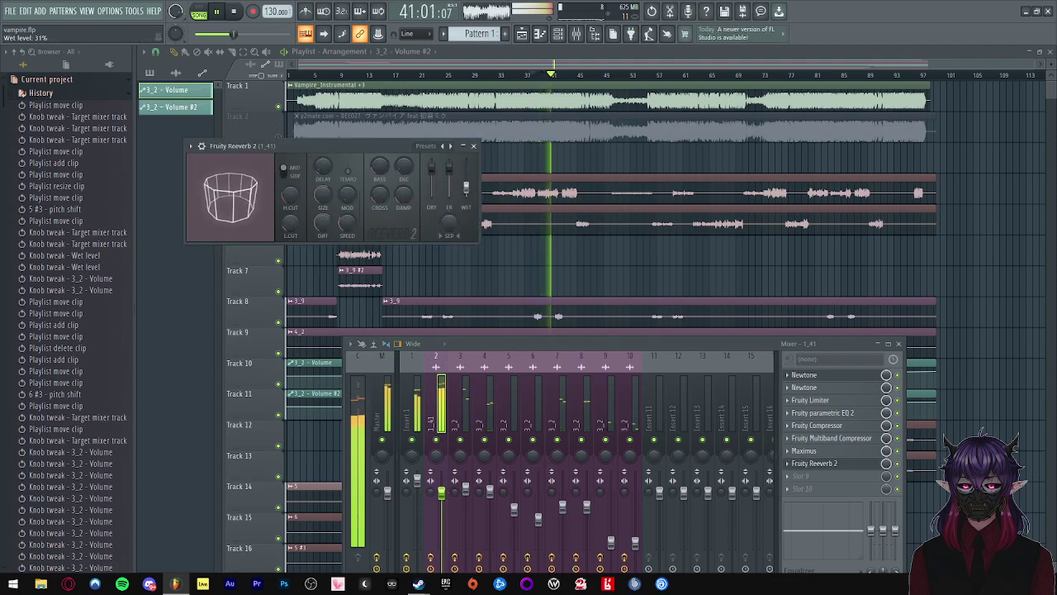
{"action": "left_click", "coordinate": [474, 146]}
- Review the 1_41 track's EQ and compressor, and set the Fruity Multiband Compressor's mid-band output to 4.5 dB
{"action": "left_click", "coordinate": [823, 412]}
{"action": "left_click", "coordinate": [839, 425]}
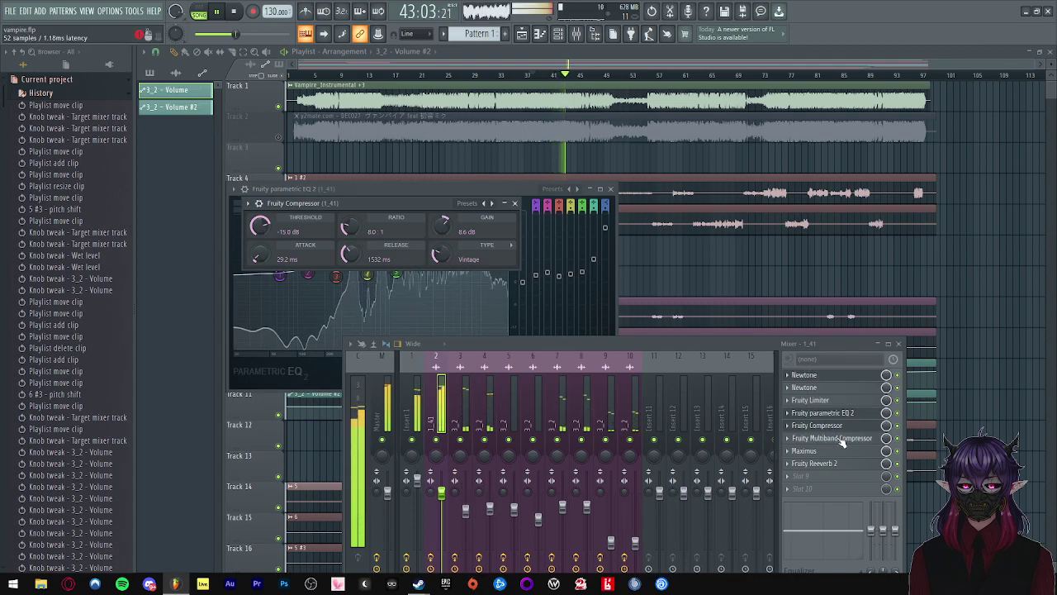
{"action": "left_click", "coordinate": [836, 437]}
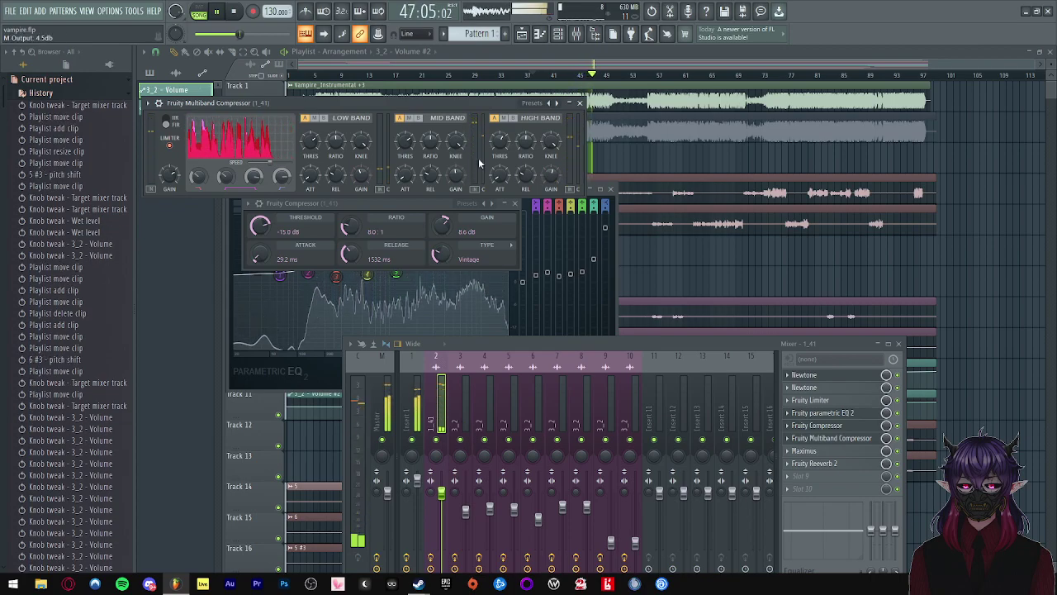
{"action": "left_click", "coordinate": [580, 103]}
- Set the 1_41 reverb's wet level to 30%, stop playback and close the open plugin and mixer windows
{"action": "left_click", "coordinate": [826, 463]}
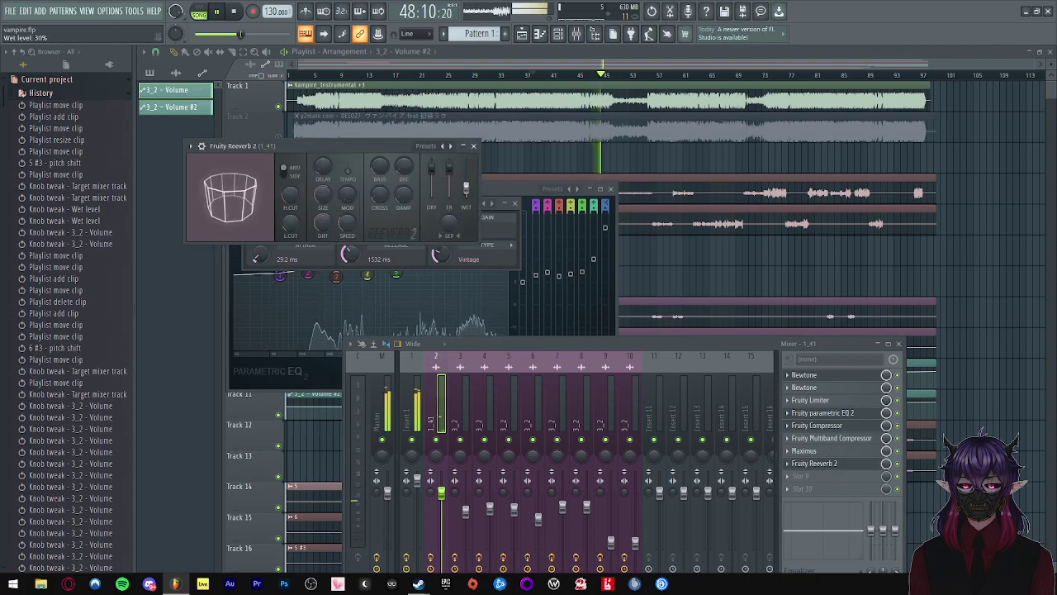
{"action": "left_click", "coordinate": [473, 145]}
{"action": "key", "text": "space"}
{"action": "key", "text": "F12"}
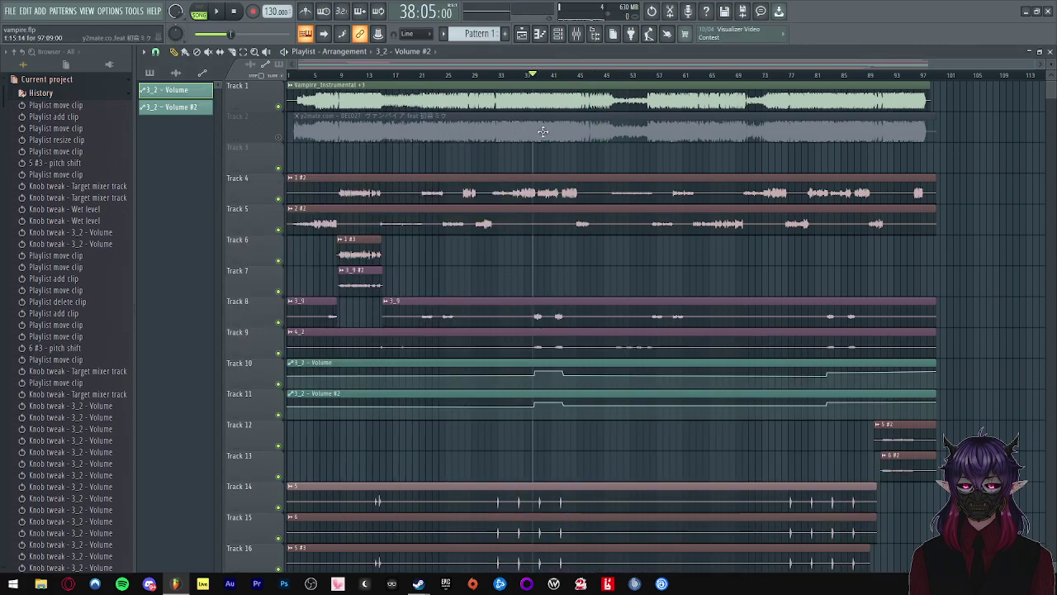
- Trim the end of the 6 #3 clip to match 5 #3, and the start of the 5 #2 clip to bar 91
{"action": "scroll", "coordinate": [531, 255], "scroll_direction": "down", "scroll_amount": 3}
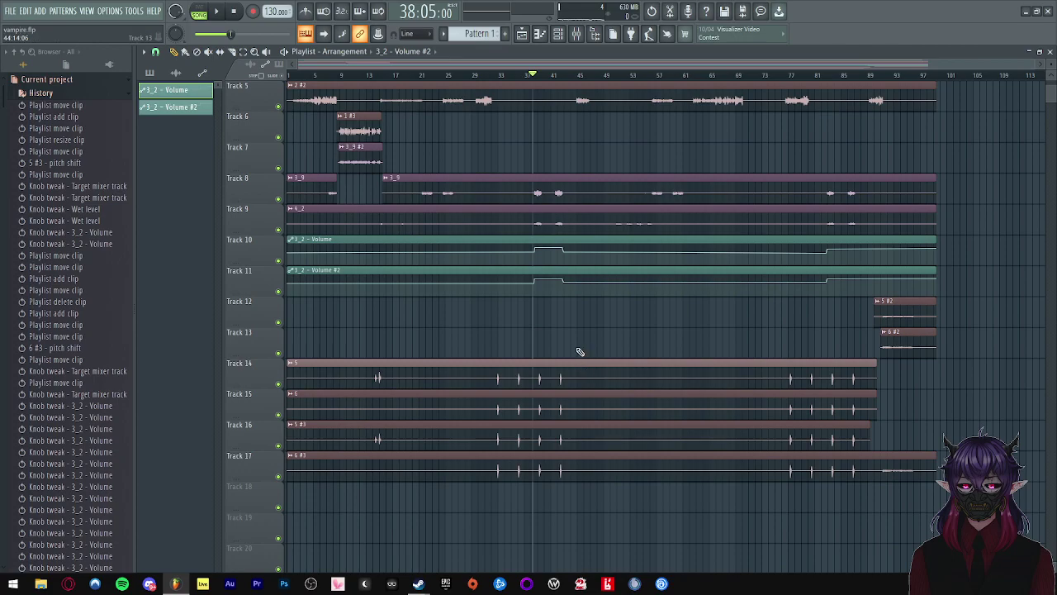
{"action": "left_click", "coordinate": [873, 76]}
{"action": "scroll", "coordinate": [875, 81], "scroll_direction": "up", "scroll_amount": 2}
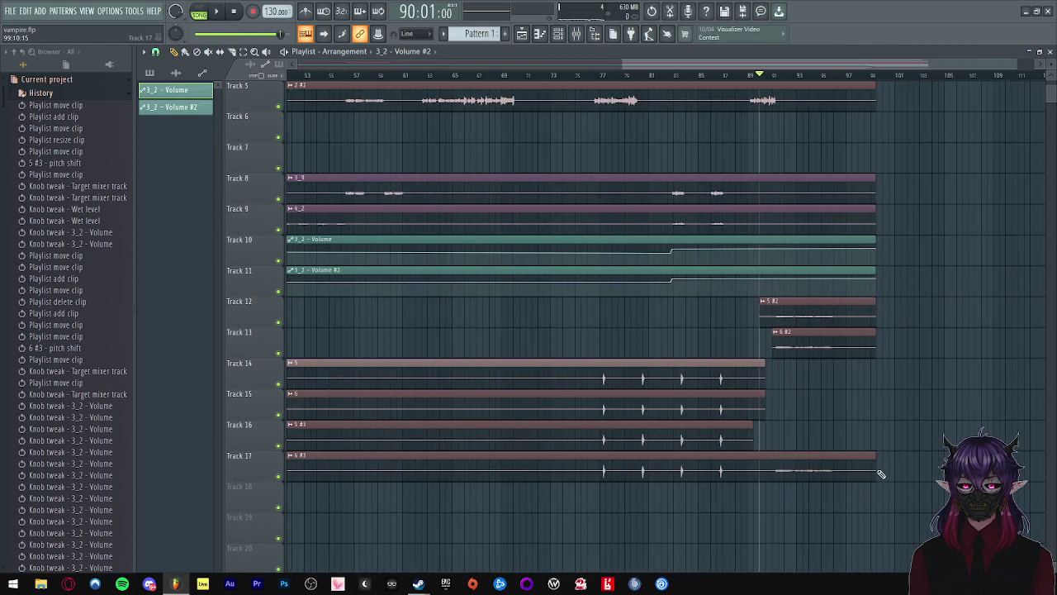
{"action": "left_click_drag", "start_coordinate": [875, 471], "coordinate": [799, 464]}
{"action": "scroll", "coordinate": [854, 432], "scroll_direction": "up", "scroll_amount": 3}
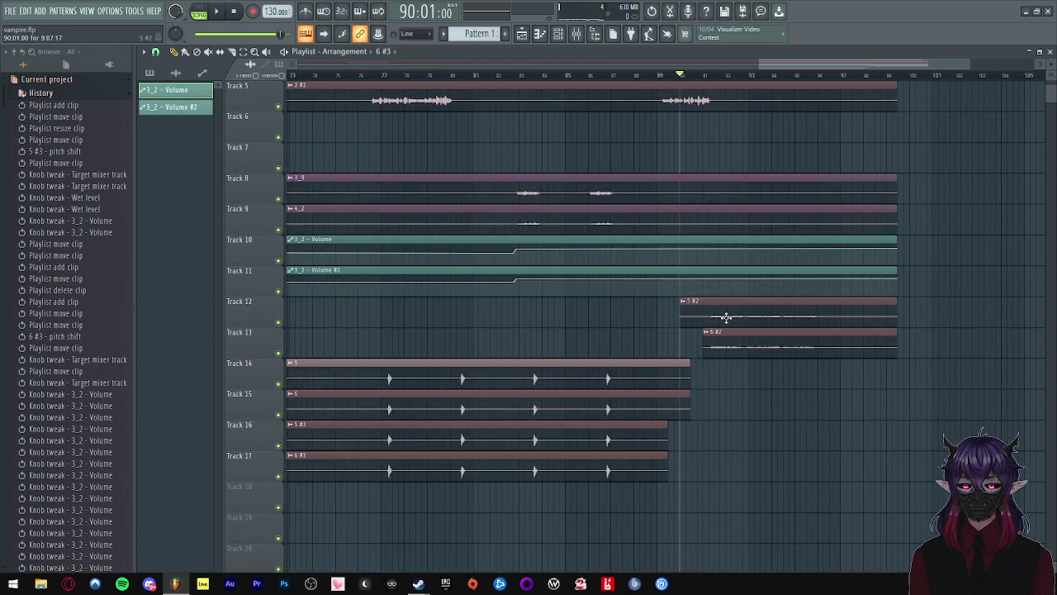
{"action": "left_click_drag", "start_coordinate": [684, 319], "coordinate": [698, 318]}
{"action": "scroll", "coordinate": [702, 317], "scroll_direction": "down", "scroll_amount": 6}
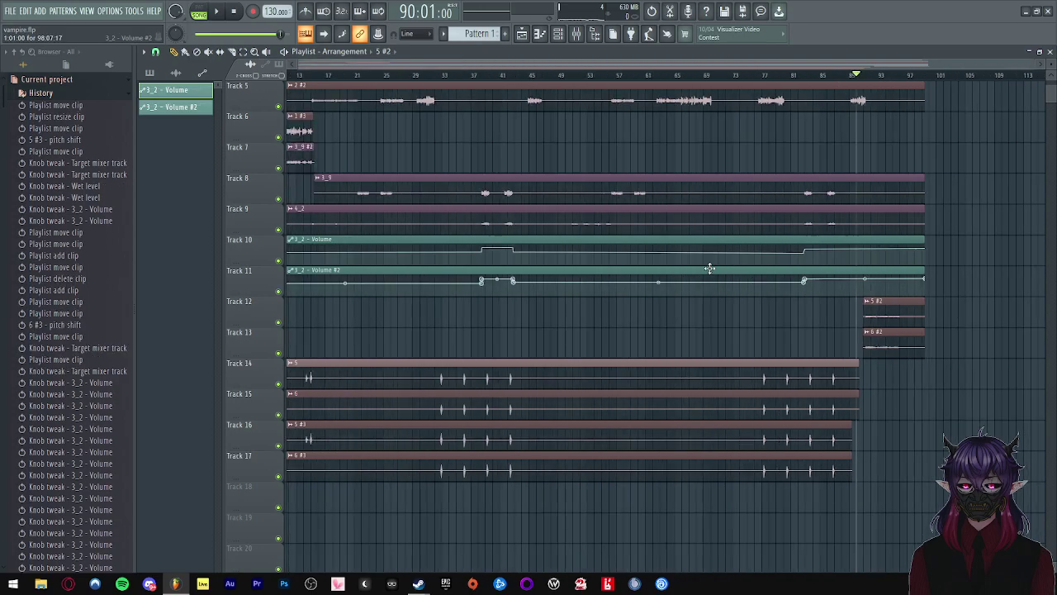
{"action": "scroll", "coordinate": [783, 297], "scroll_direction": "down", "scroll_amount": 1}
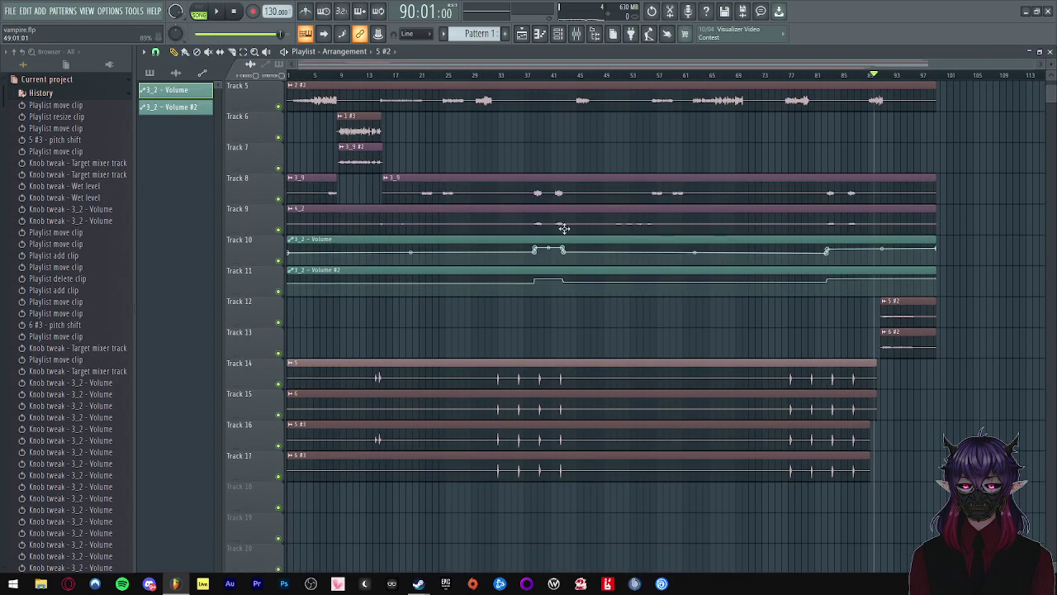
- Move the 5, 6, 5 #3 and 6 #3 clips together from Tracks 14–17 up to Tracks 12–15
{"action": "left_click_drag", "start_coordinate": [829, 538], "coordinate": [614, 331]}
{"action": "left_click_drag", "start_coordinate": [519, 361], "coordinate": [516, 297]}
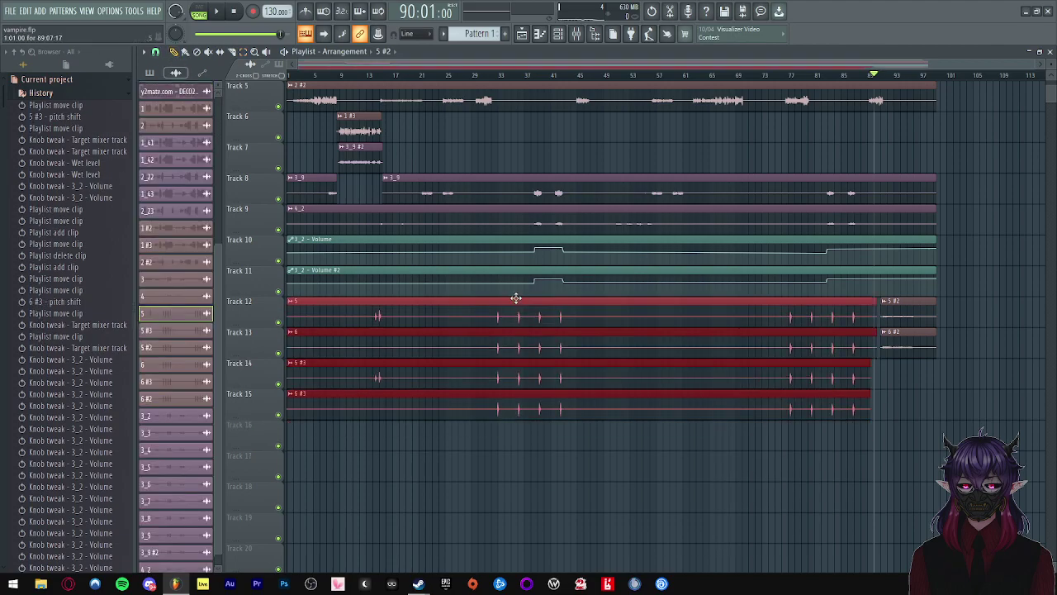
{"action": "scroll", "coordinate": [971, 384], "scroll_direction": "up", "scroll_amount": 4}
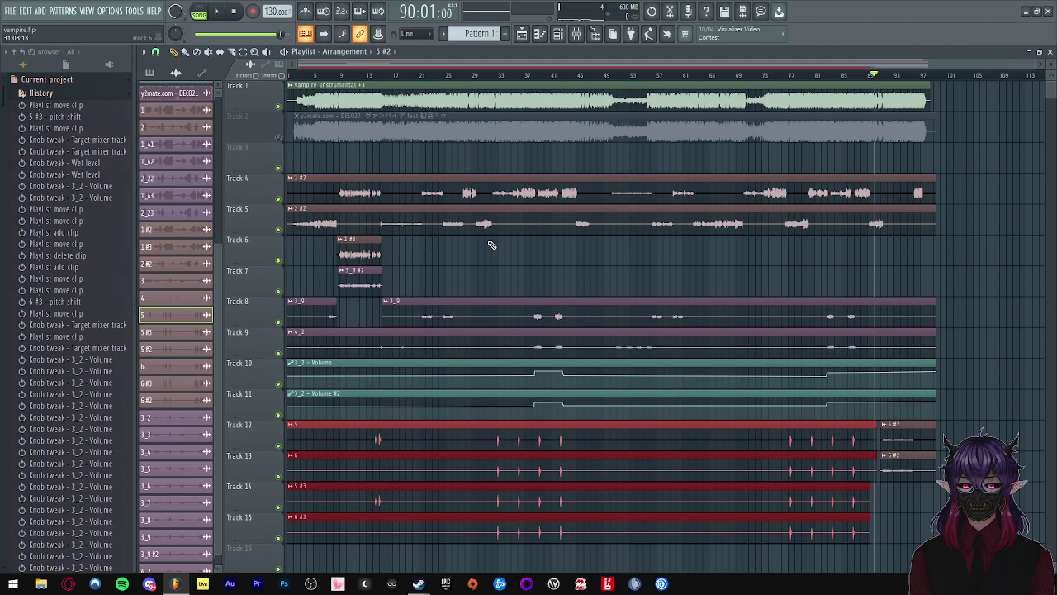
- Solo Track 8 and inspect the effect chain on mixer insert 4
{"action": "right_click", "coordinate": [279, 321]}
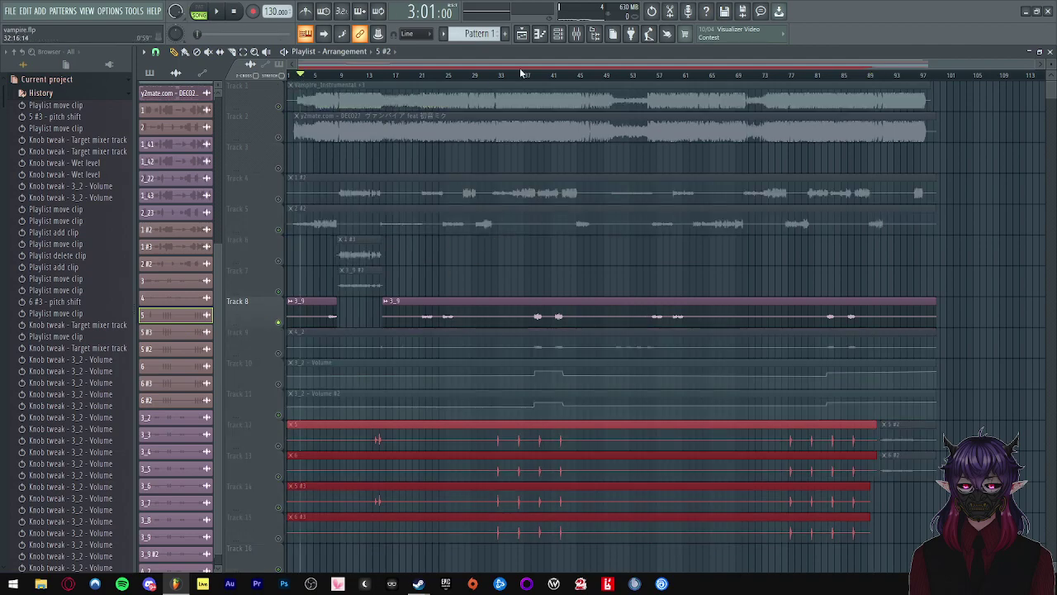
{"action": "left_click", "coordinate": [581, 33]}
{"action": "left_click_drag", "start_coordinate": [488, 347], "coordinate": [434, 477]}
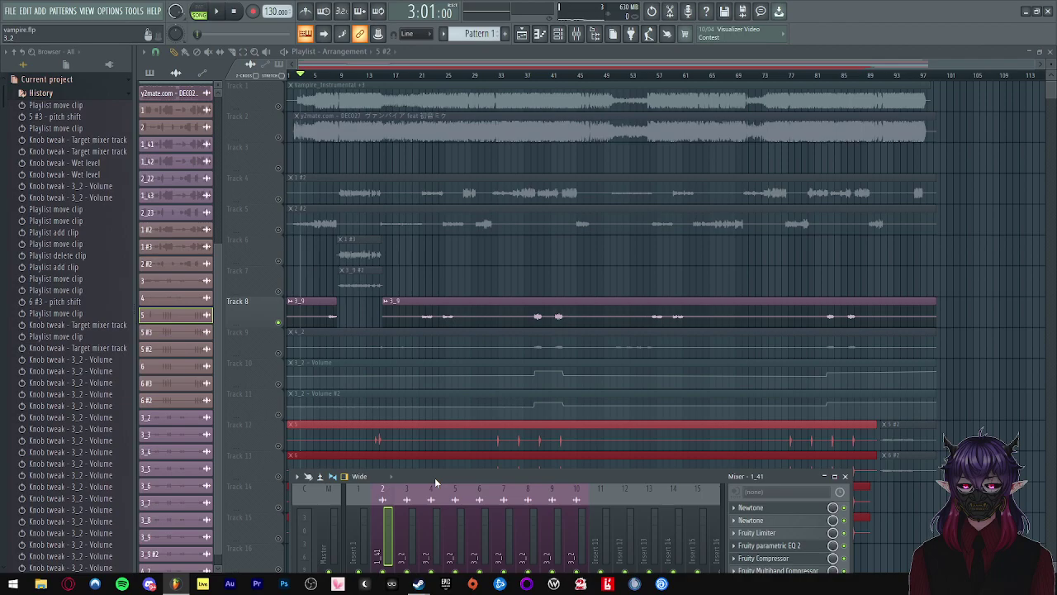
{"action": "left_click_drag", "start_coordinate": [435, 478], "coordinate": [499, 251]}
{"action": "left_click", "coordinate": [493, 329]}
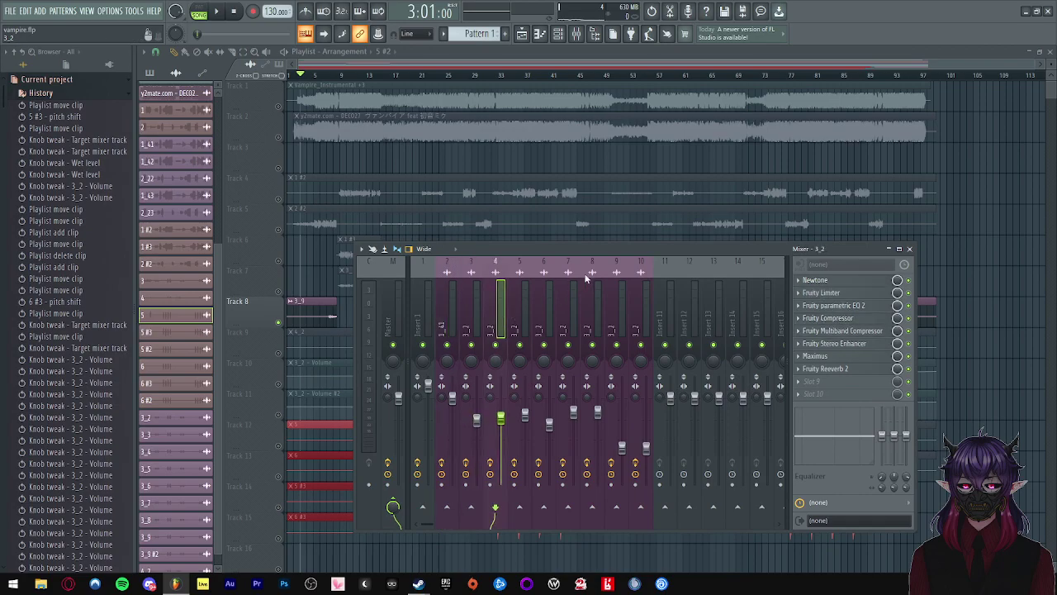
{"action": "left_click_drag", "start_coordinate": [601, 251], "coordinate": [579, 404]}
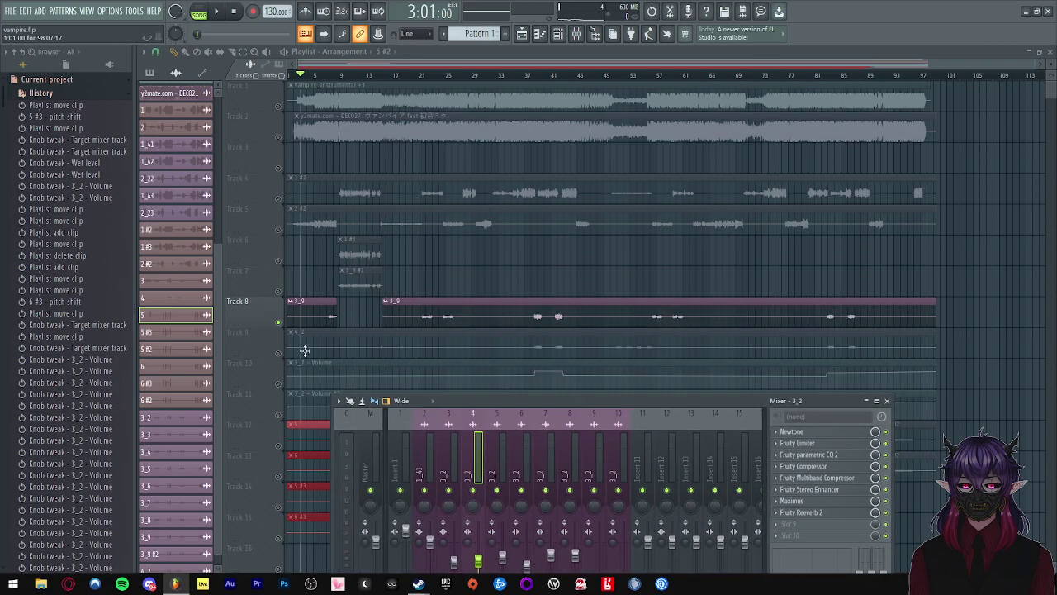
{"action": "key", "text": "F9"}
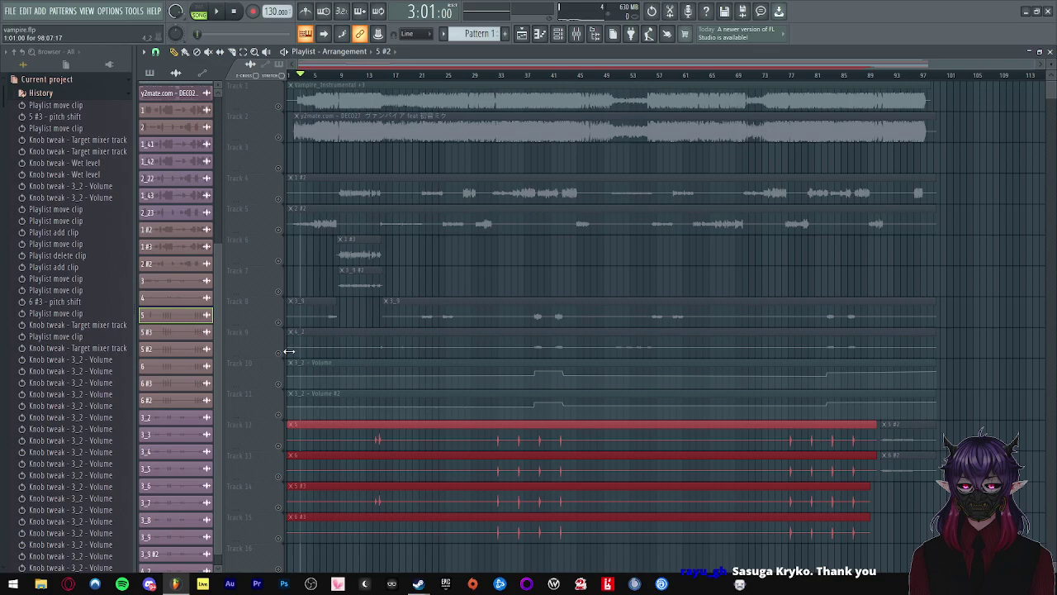
- Enable Tracks 8 to 13, including both volume automation tracks, and audition the backing clips from bar 91
{"action": "left_click_drag", "start_coordinate": [287, 357], "coordinate": [281, 326]}
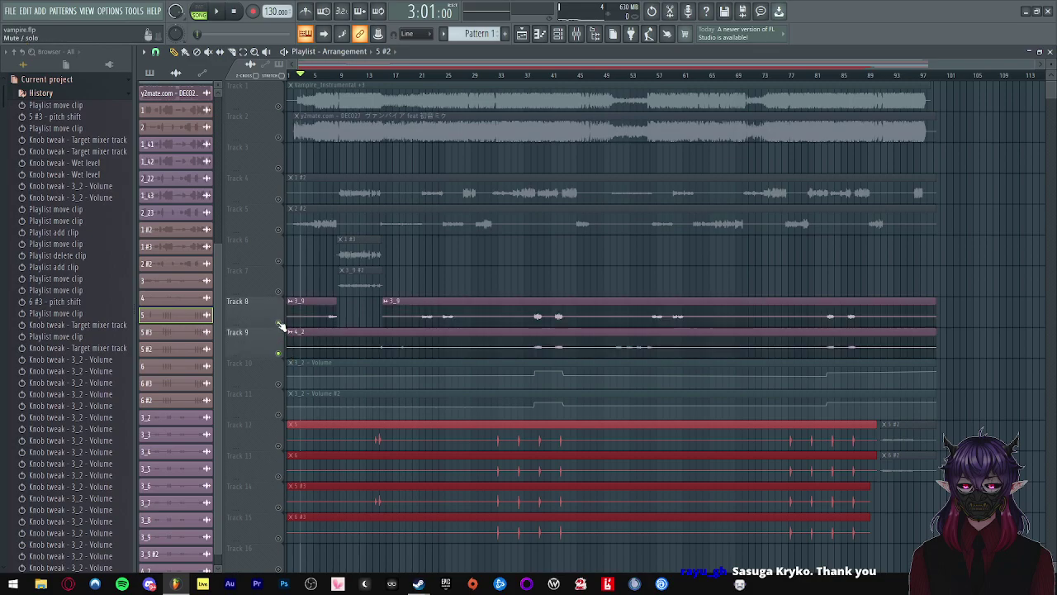
{"action": "left_click", "coordinate": [278, 385]}
{"action": "left_click", "coordinate": [279, 415]}
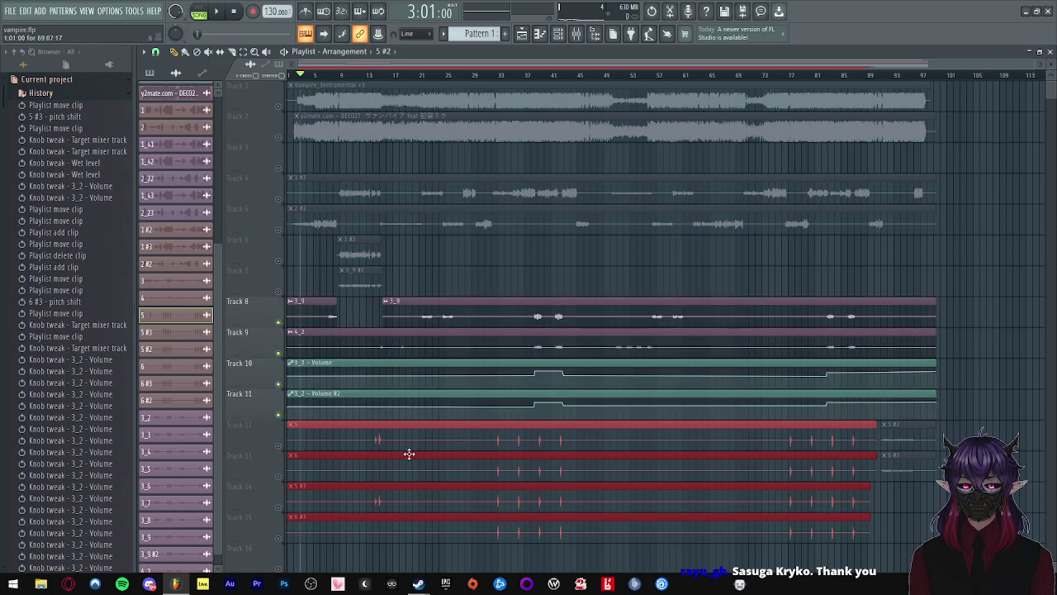
{"action": "left_click_drag", "start_coordinate": [287, 450], "coordinate": [283, 475]}
{"action": "left_click", "coordinate": [884, 76]}
{"action": "key", "text": "space"}
{"action": "scroll", "coordinate": [994, 303], "scroll_direction": "up", "scroll_amount": 3}
{"action": "scroll", "coordinate": [750, 454], "scroll_direction": "down", "scroll_amount": 2}
{"action": "key", "text": "space"}
- Route the 5 #2 clip to mixer track 3, the same target as the 3_9 clip
{"action": "double_click", "coordinate": [769, 438]}
{"action": "double_click", "coordinate": [684, 296]}
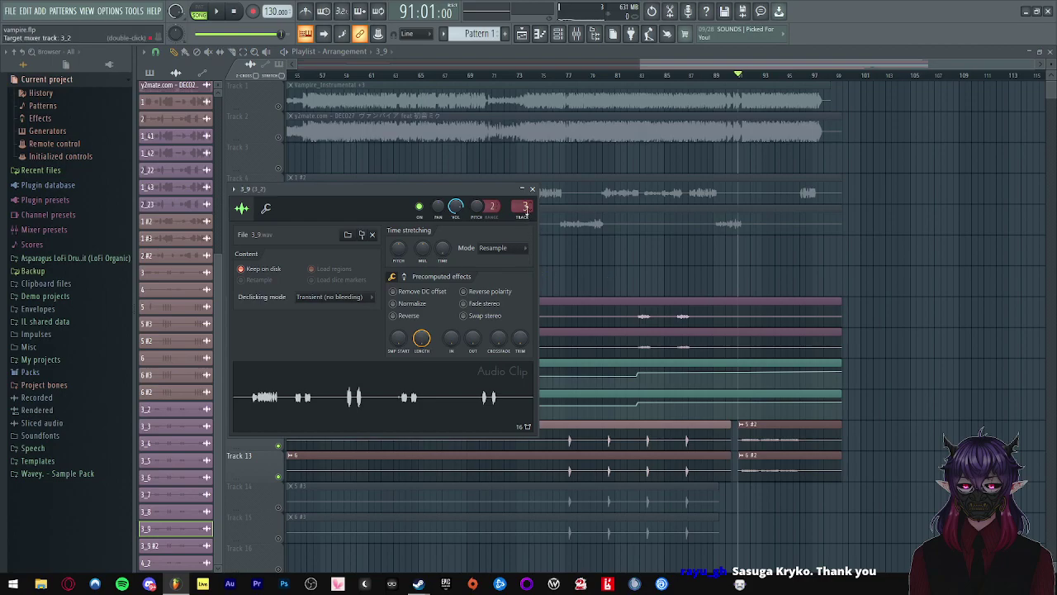
{"action": "double_click", "coordinate": [788, 432]}
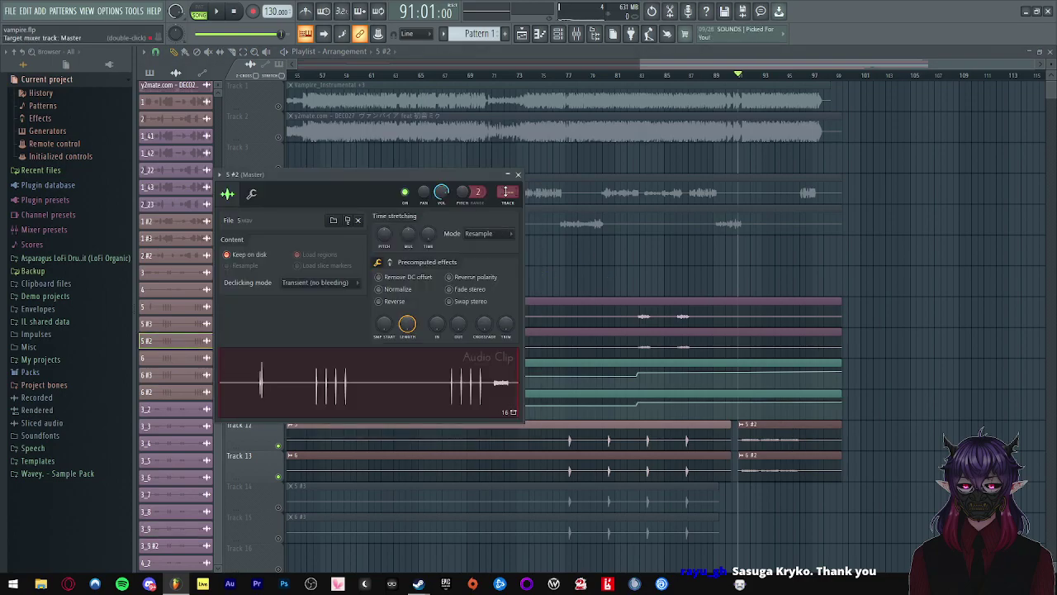
{"action": "key", "text": "space"}
{"action": "left_click", "coordinate": [518, 175]}
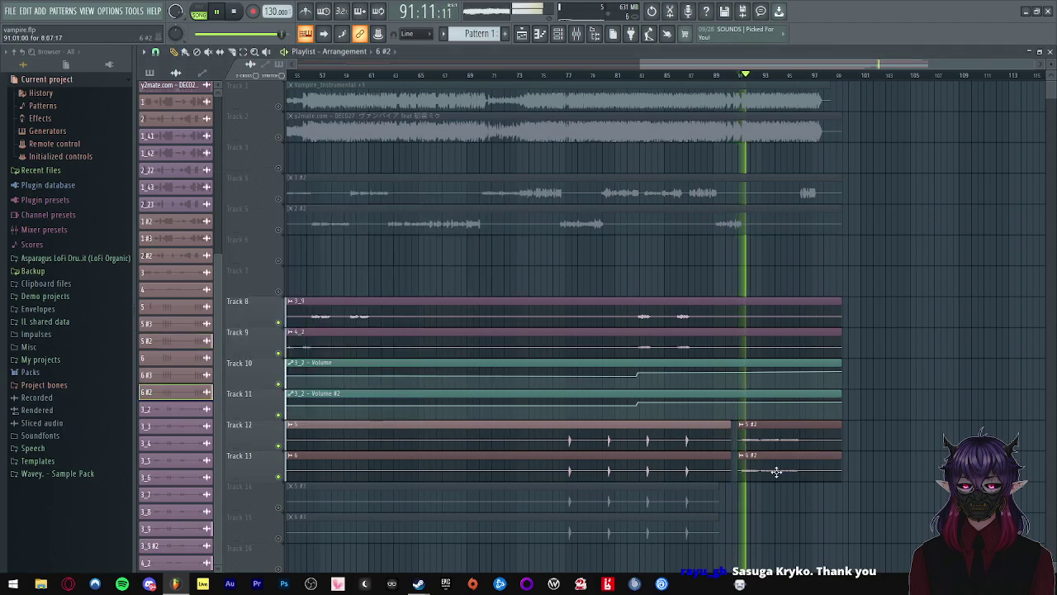
- Change the 6 #2 clip's target mixer track and check the routing of the 4_2 clip
{"action": "double_click", "coordinate": [777, 471]}
{"action": "left_click_drag", "start_coordinate": [521, 206], "coordinate": [522, 190]}
{"action": "double_click", "coordinate": [716, 344]}
{"action": "key", "text": "space"}
{"action": "left_click", "coordinate": [546, 201]}
- Solo the original song on Track 2 and audition it from bar 91
{"action": "scroll", "coordinate": [947, 370], "scroll_direction": "up", "scroll_amount": 3}
{"action": "key", "text": "space"}
{"action": "right_click", "coordinate": [280, 138]}
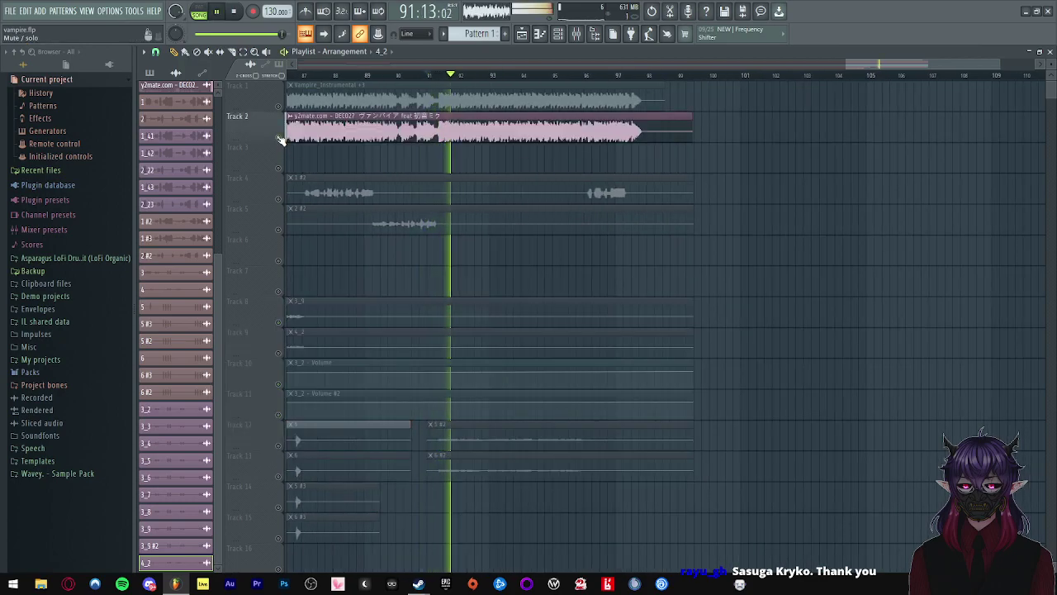
{"action": "key", "text": "space"}
{"action": "scroll", "coordinate": [388, 434], "scroll_direction": "up", "scroll_amount": 2}
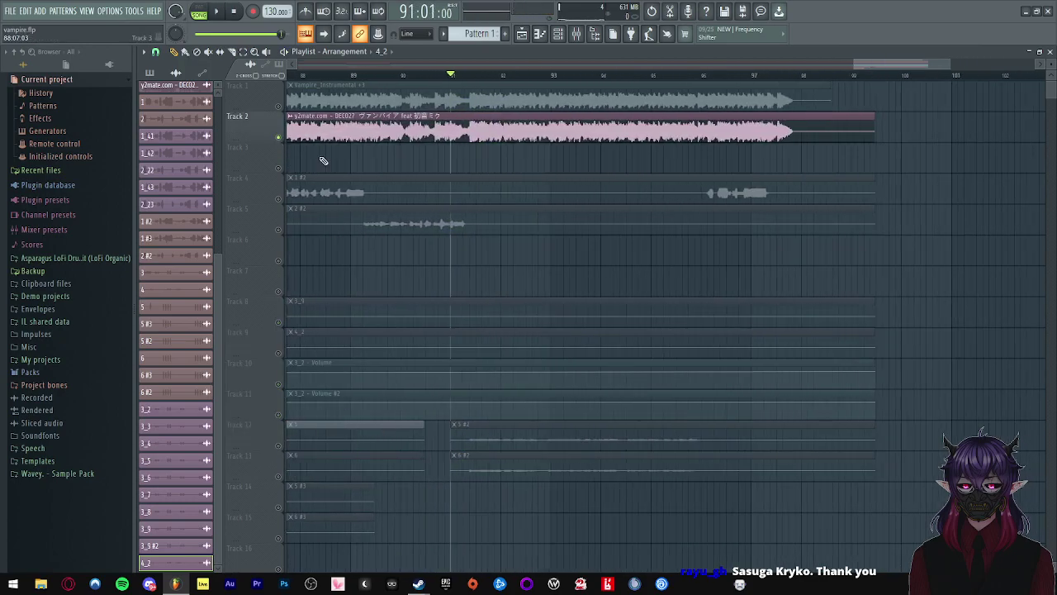
- Replay the original from bar 91 and add Newtone to effect slot 9 of mixer insert 3
{"action": "left_click", "coordinate": [578, 34]}
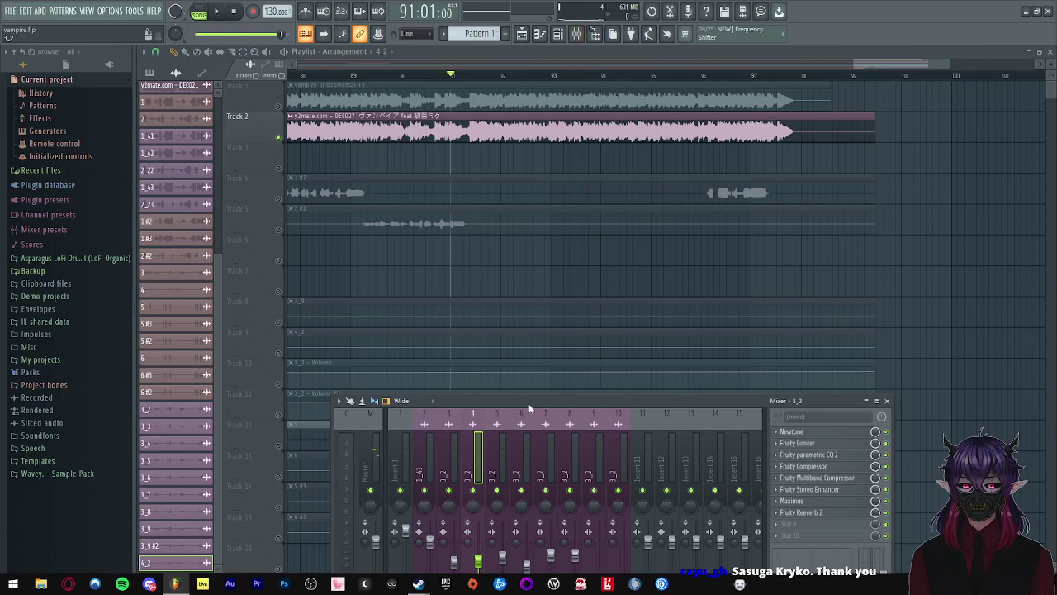
{"action": "left_click_drag", "start_coordinate": [529, 408], "coordinate": [663, 294]}
{"action": "key", "text": "space"}
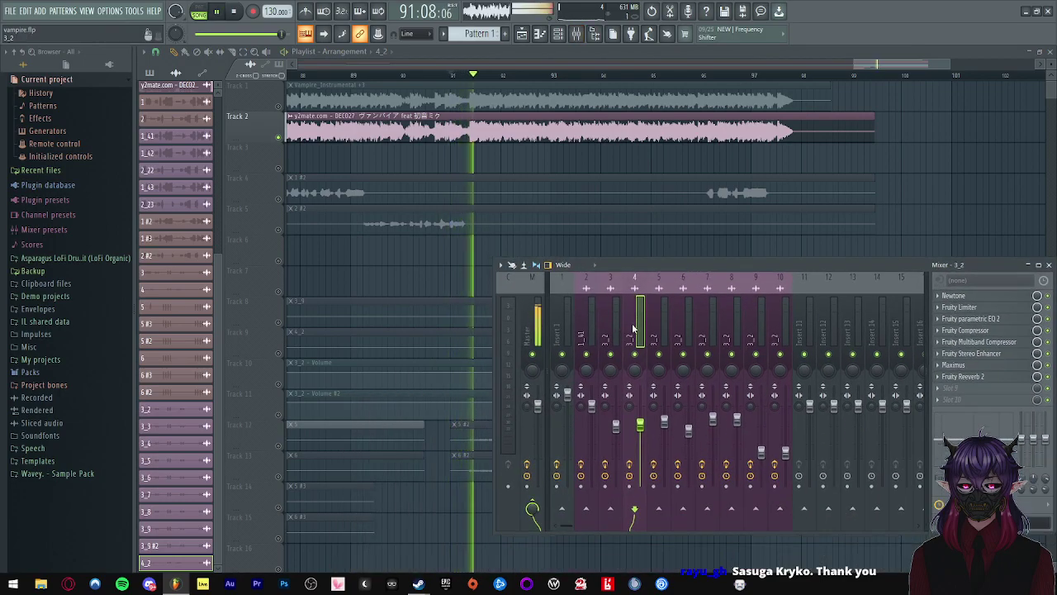
{"action": "key", "text": "space"}
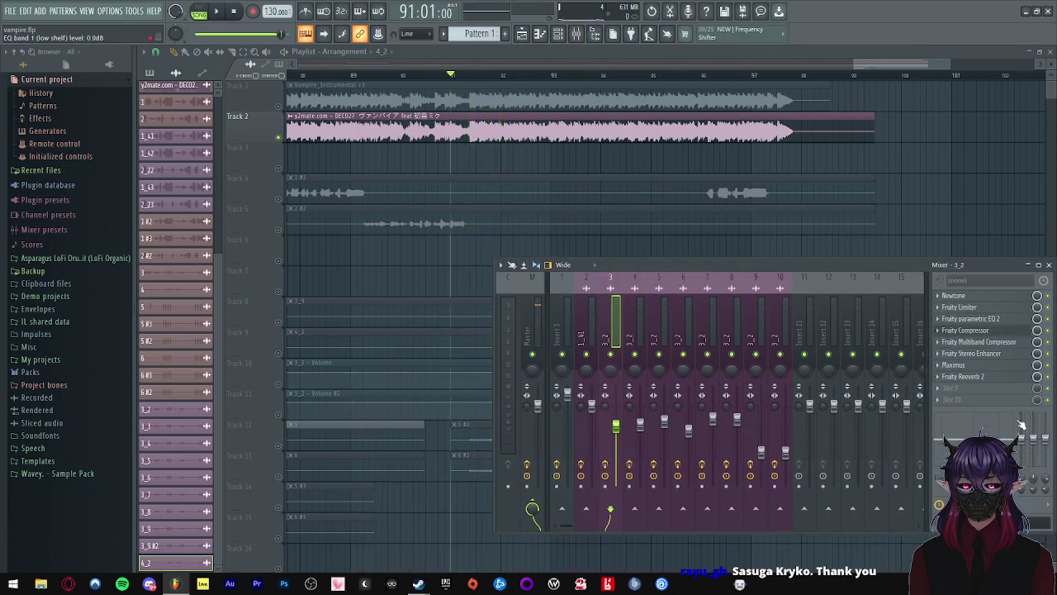
{"action": "left_click", "coordinate": [956, 391]}
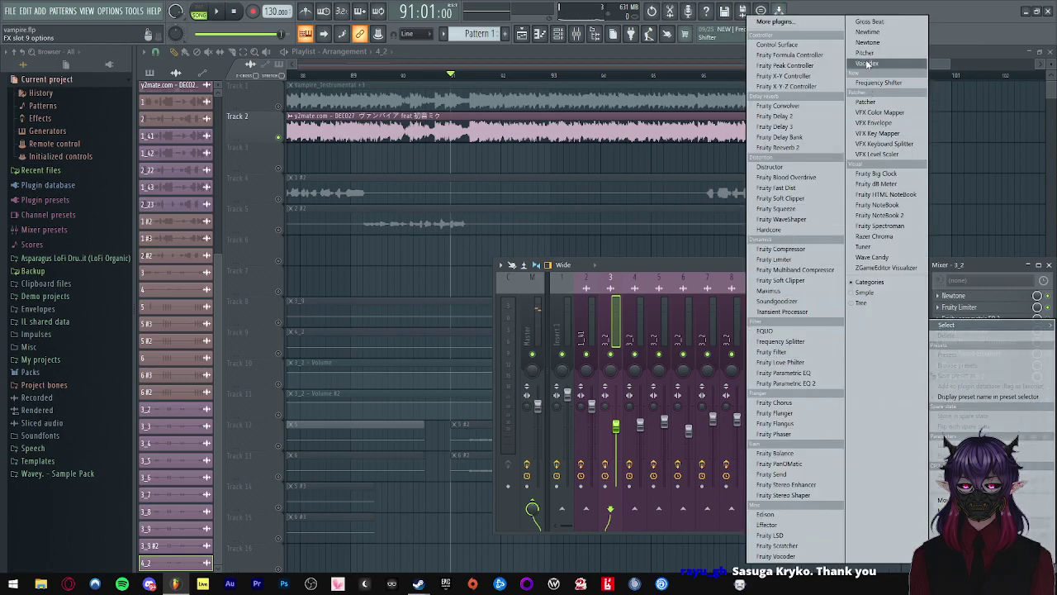
{"action": "left_click", "coordinate": [867, 42]}
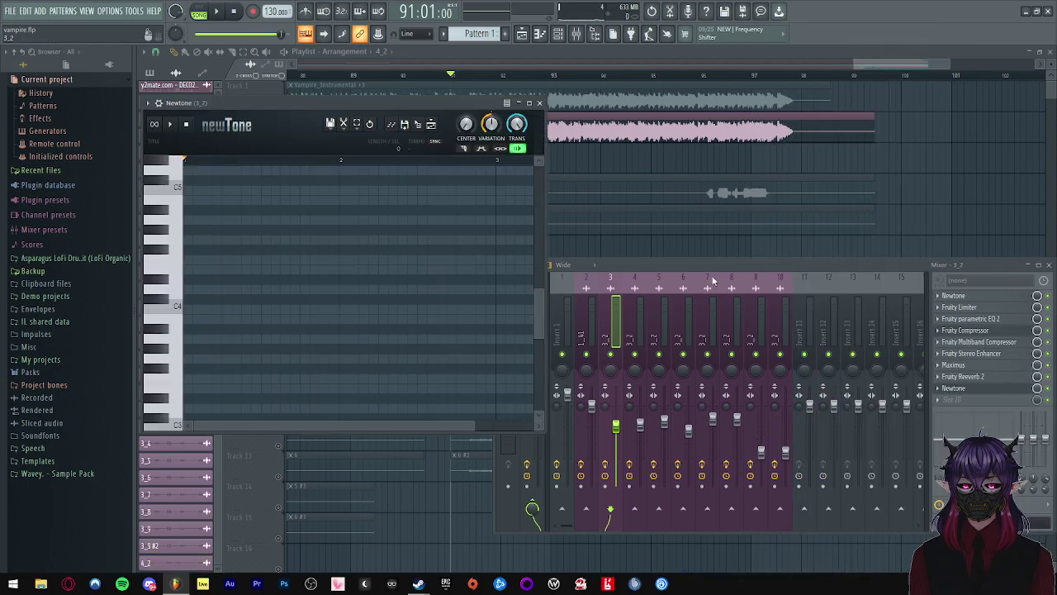
- Load the 5 #2 clip's audio into the Newtone in effect slot 9 of mixer insert 3
{"action": "left_click_drag", "start_coordinate": [716, 271], "coordinate": [498, 323]}
{"action": "left_click", "coordinate": [830, 317]}
{"action": "double_click", "coordinate": [642, 442]}
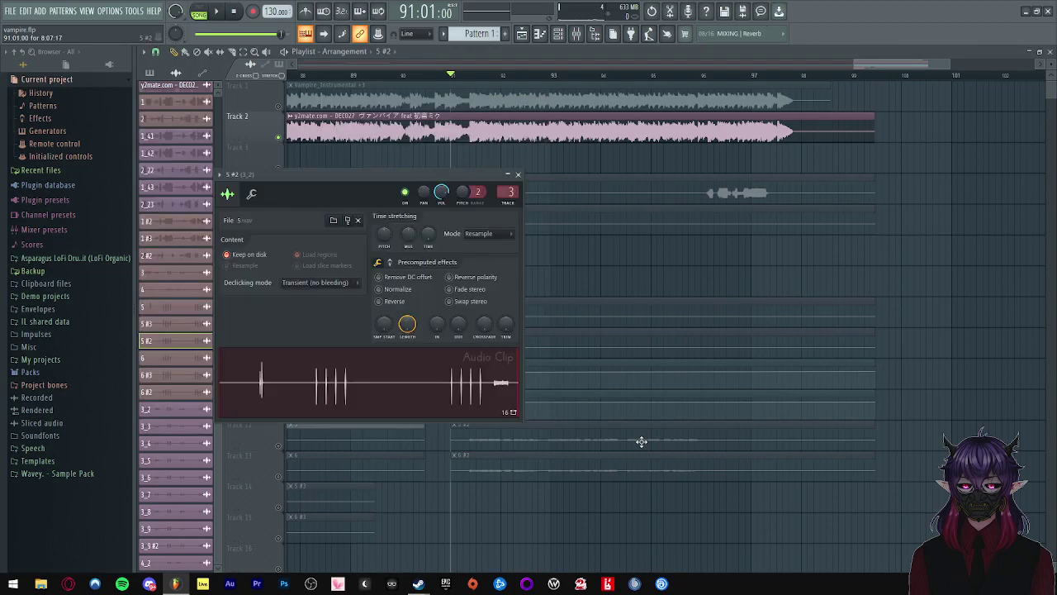
{"action": "left_click", "coordinate": [576, 34]}
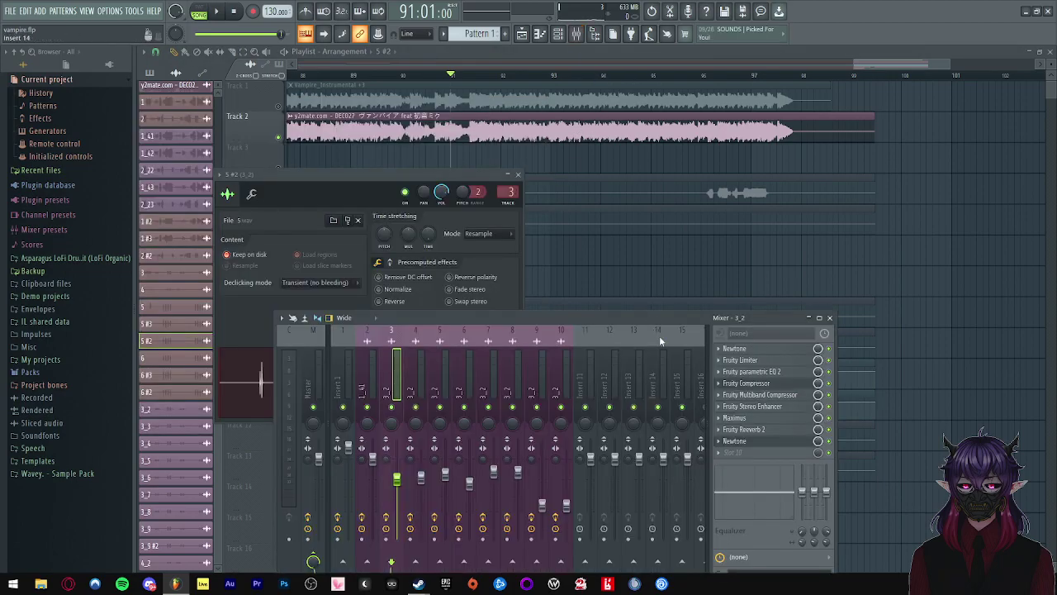
{"action": "left_click", "coordinate": [734, 441]}
{"action": "left_click_drag", "start_coordinate": [369, 125], "coordinate": [735, 128]}
{"action": "left_click", "coordinate": [417, 390]}
{"action": "left_click_drag", "start_coordinate": [418, 391], "coordinate": [696, 298]}
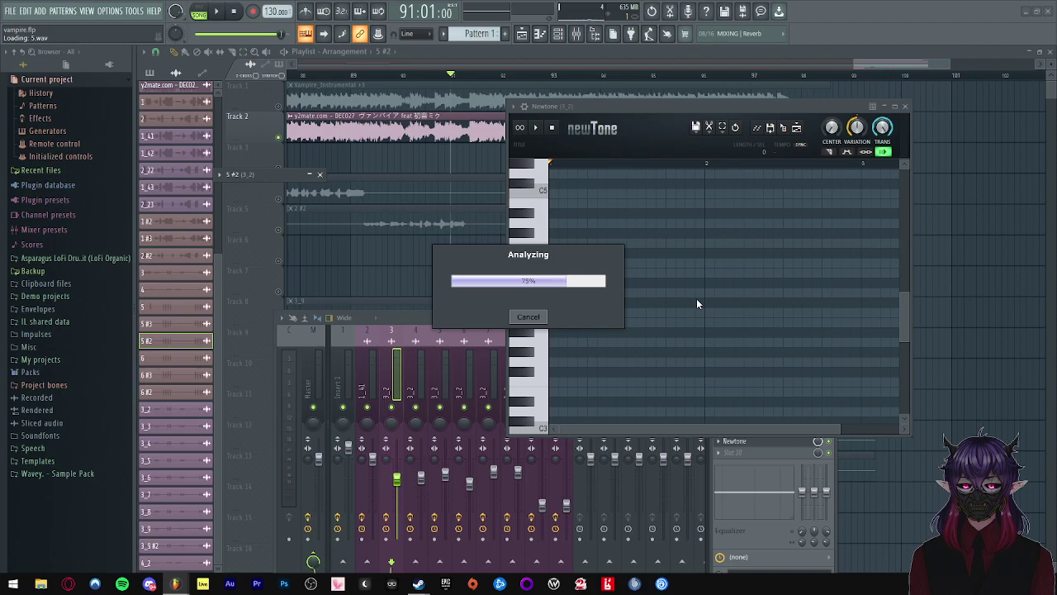
- Audition the soloed original on Track 2 and set the playback position to 91:07
{"action": "left_click", "coordinate": [539, 75]}
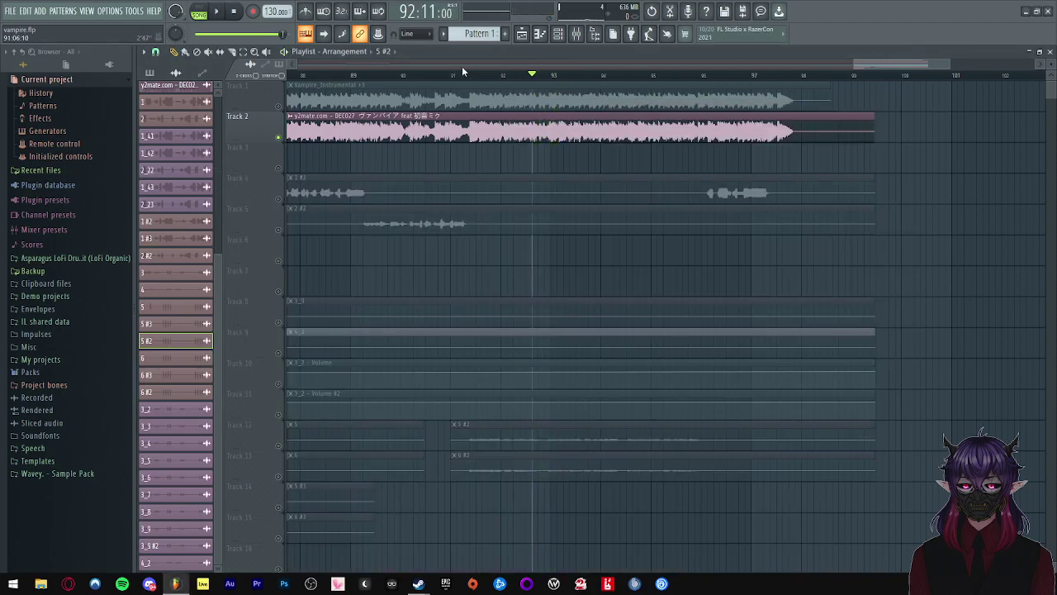
{"action": "key", "text": "space"}
{"action": "left_click", "coordinate": [489, 73]}
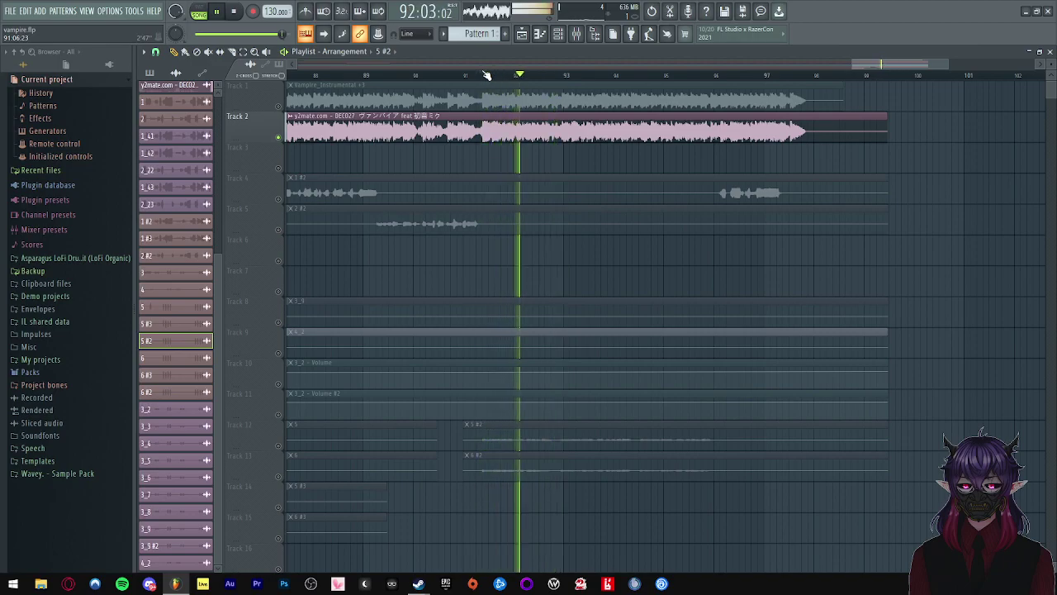
{"action": "key", "text": "space"}
- Maximize Newtone and lower the first sung note of the ending phrase after bar 91 to B4
{"action": "left_click", "coordinate": [580, 37]}
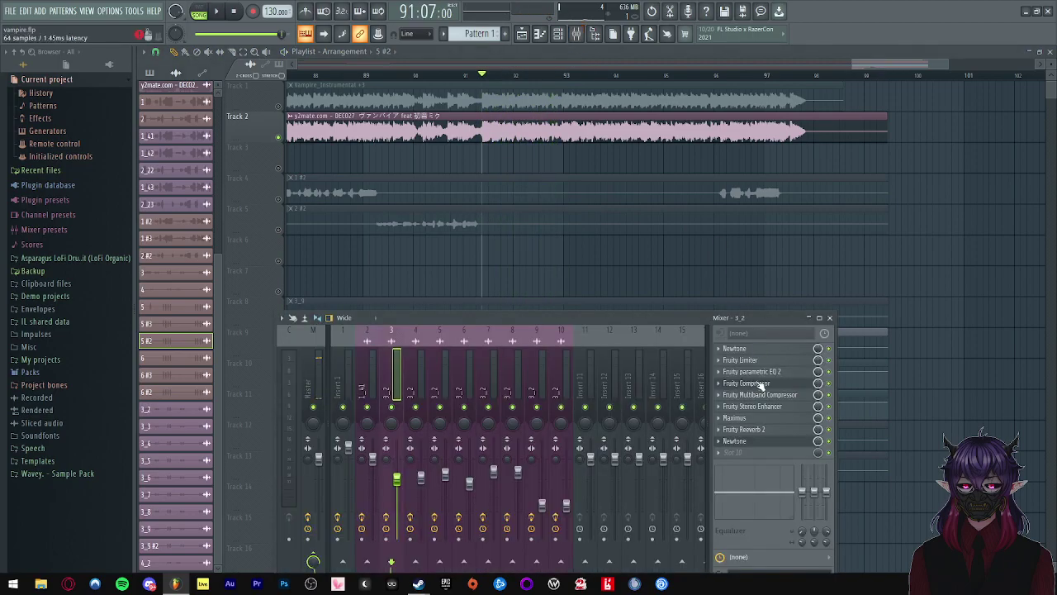
{"action": "left_click", "coordinate": [765, 444]}
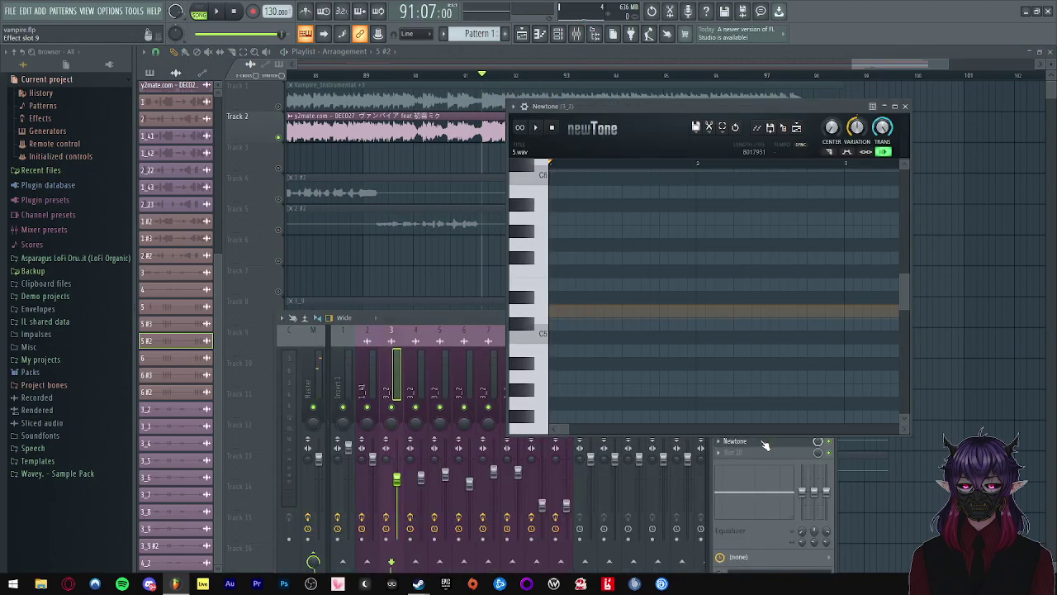
{"action": "left_click", "coordinate": [895, 107]}
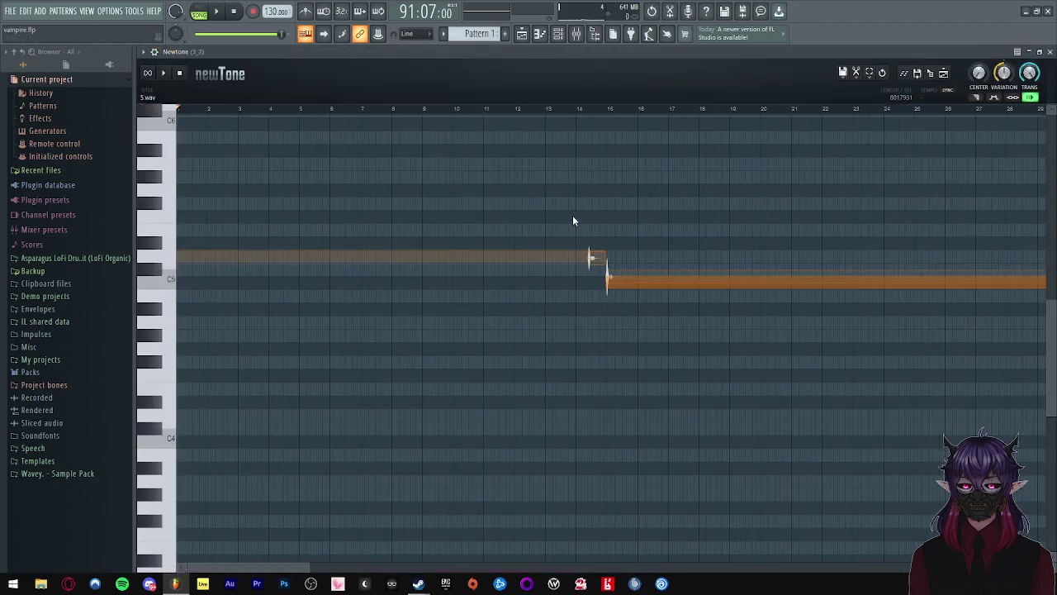
{"action": "scroll", "coordinate": [573, 213], "scroll_direction": "down", "scroll_amount": 6}
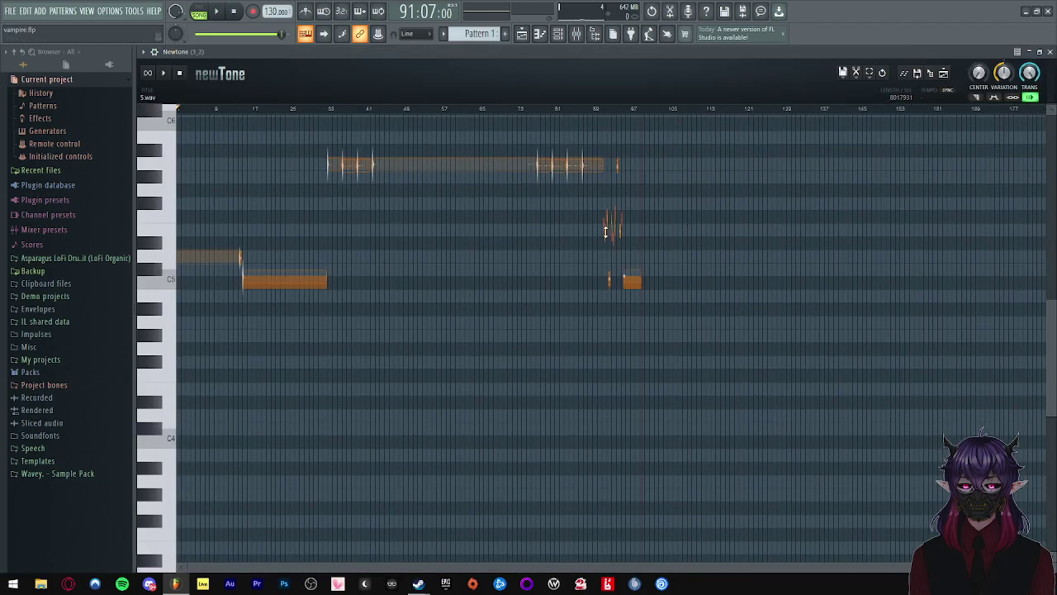
{"action": "scroll", "coordinate": [609, 298], "scroll_direction": "up", "scroll_amount": 10}
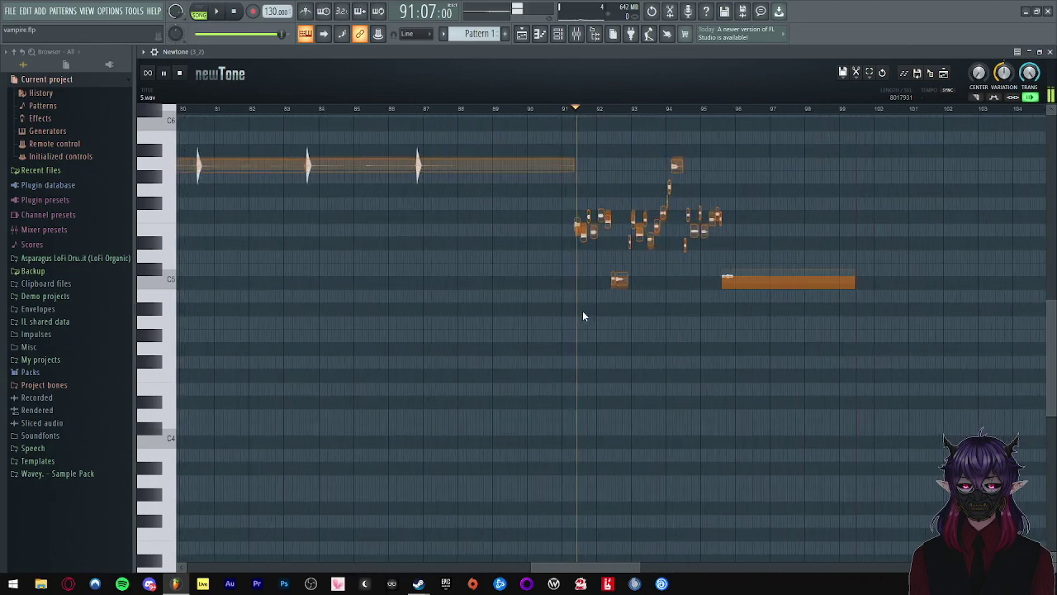
{"action": "scroll", "coordinate": [576, 302], "scroll_direction": "up", "scroll_amount": 4}
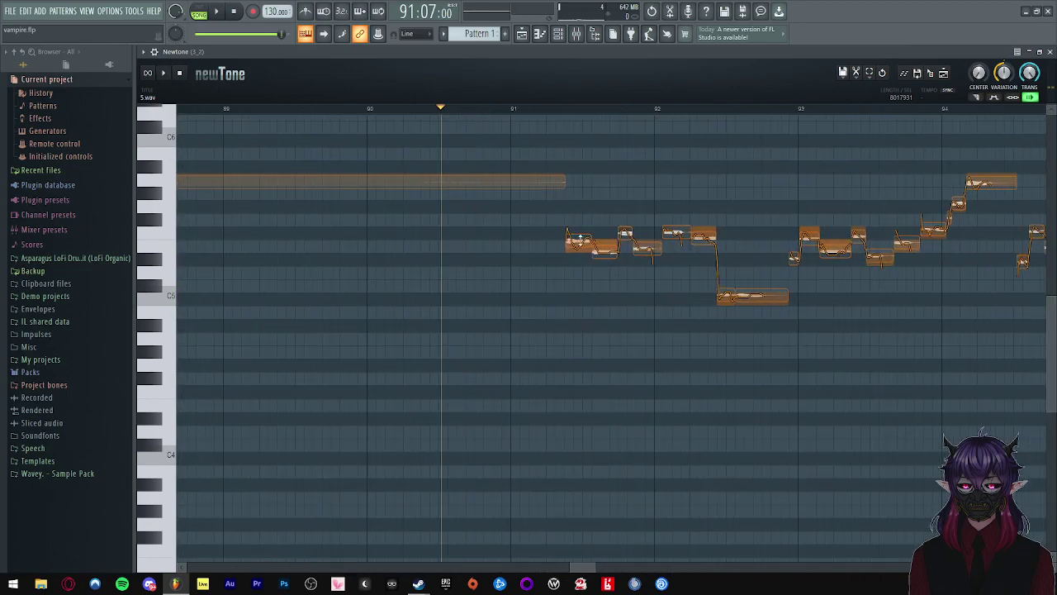
{"action": "left_click_drag", "start_coordinate": [579, 224], "coordinate": [579, 310]}
{"action": "scroll", "coordinate": [578, 322], "scroll_direction": "up", "scroll_amount": 2}
{"action": "left_click", "coordinate": [578, 313]}
{"action": "left_click", "coordinate": [1029, 52]}
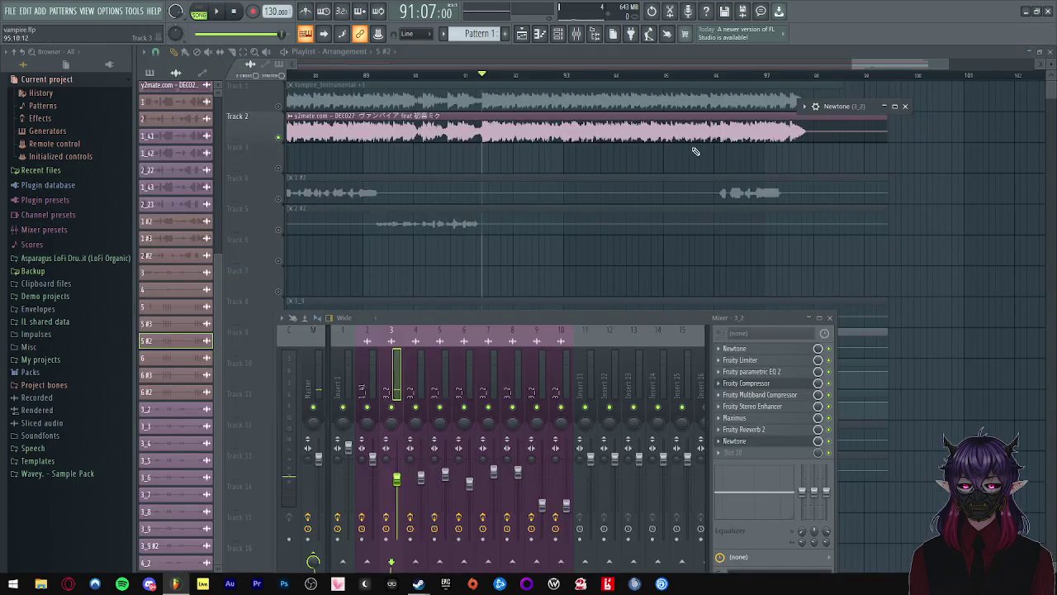
- Audition the 6 #2 clip on Track 13 from 92:11, with the original on Track 2 and on its own
{"action": "left_click", "coordinate": [548, 75]}
{"action": "left_click", "coordinate": [280, 478]}
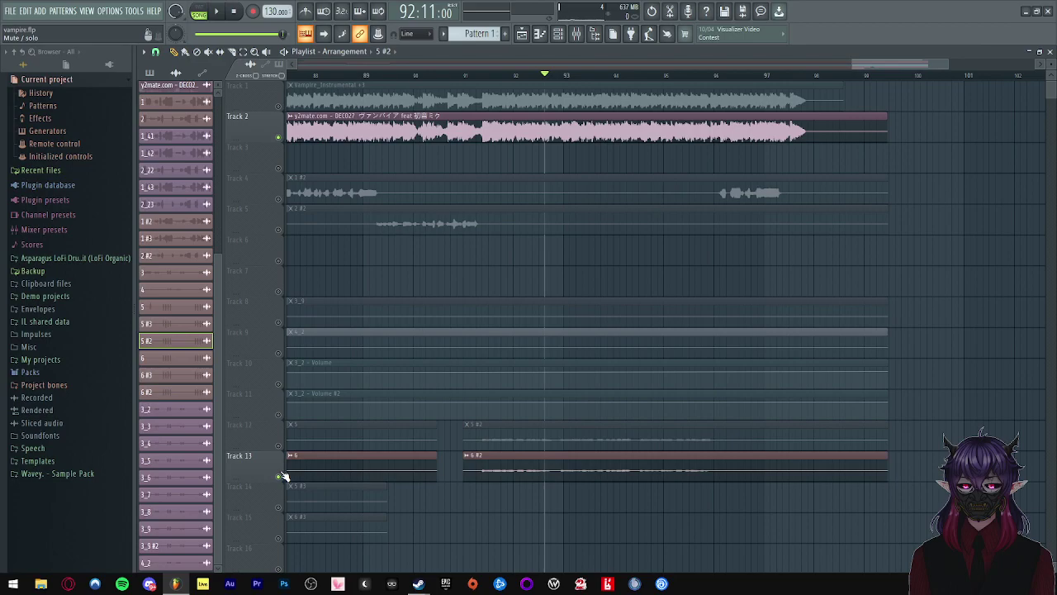
{"action": "key", "text": "space"}
{"action": "key", "text": "space"}
{"action": "left_click", "coordinate": [278, 137]}
{"action": "key", "text": "space"}
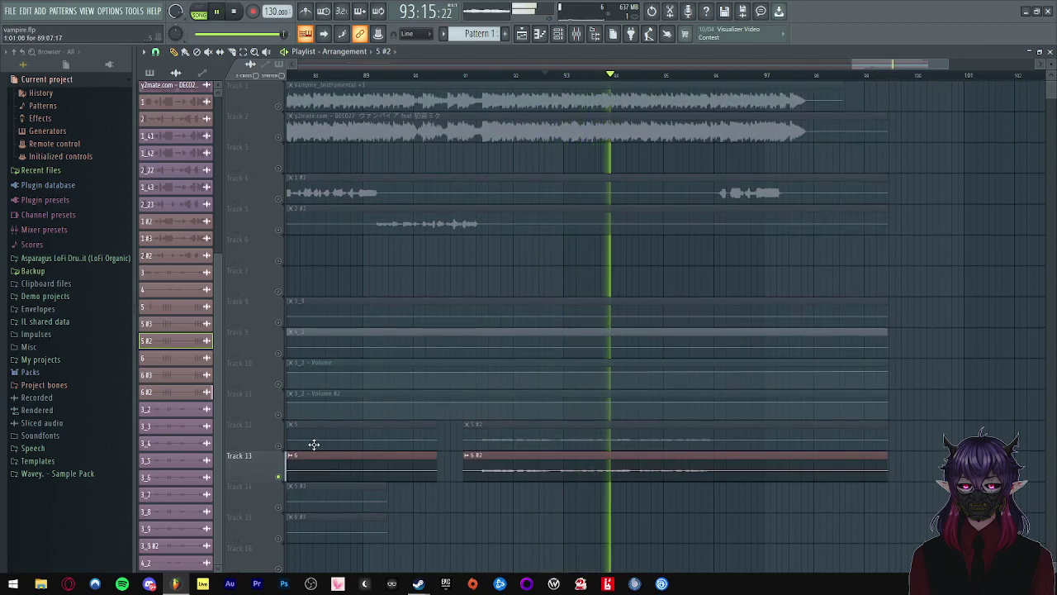
{"action": "key", "text": "space"}
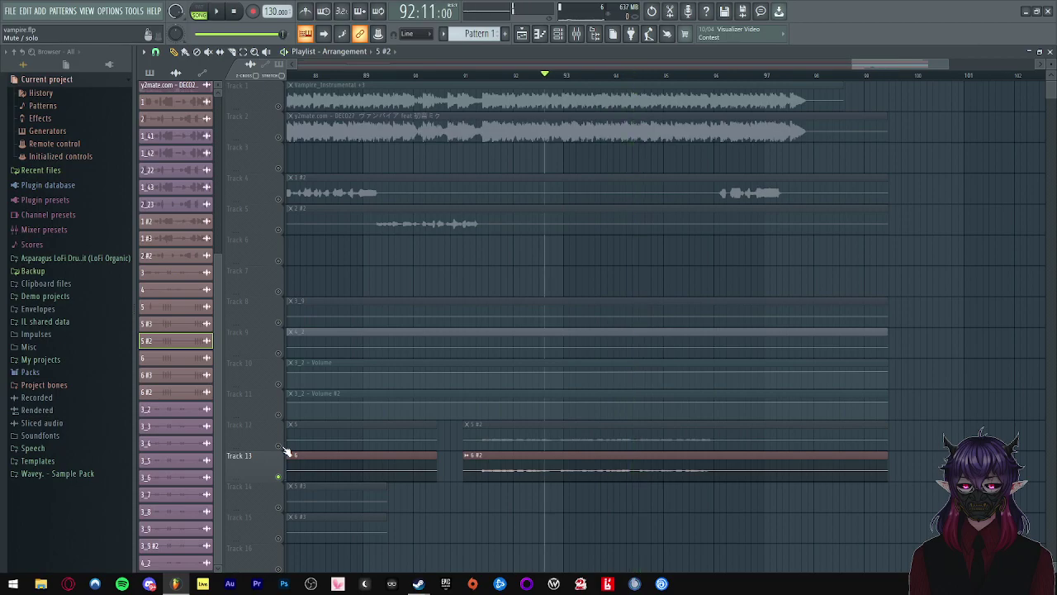
- Play the 5 #2 clip on Track 12 alone from 91:07 and compare it with the soloed original on Track 2
{"action": "left_click", "coordinate": [279, 447]}
{"action": "left_click", "coordinate": [278, 478]}
{"action": "left_click", "coordinate": [484, 76]}
{"action": "key", "text": "space"}
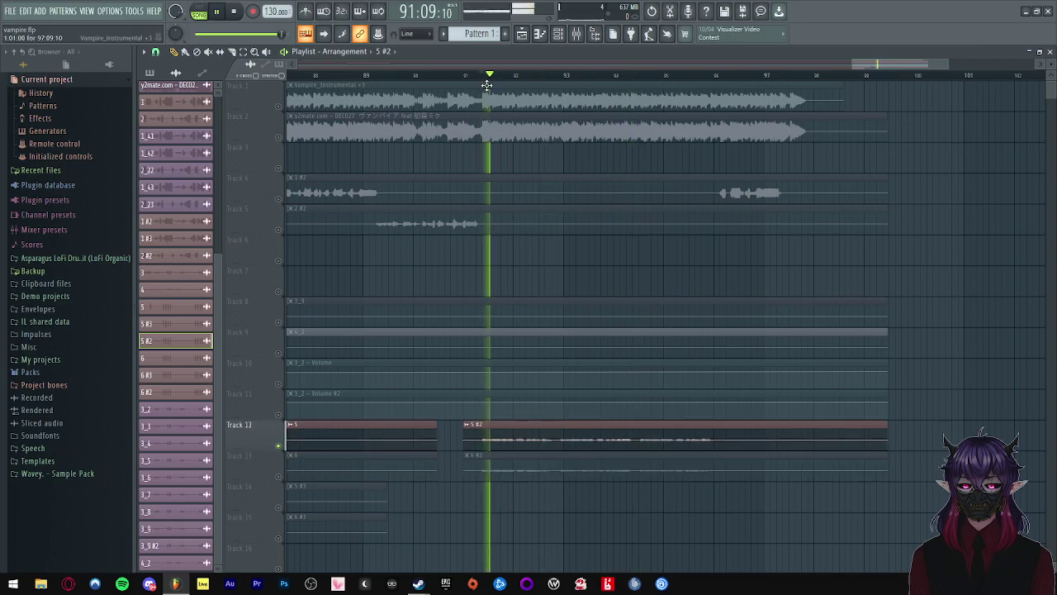
{"action": "key", "text": "space"}
{"action": "right_click", "coordinate": [277, 138]}
{"action": "key", "text": "space"}
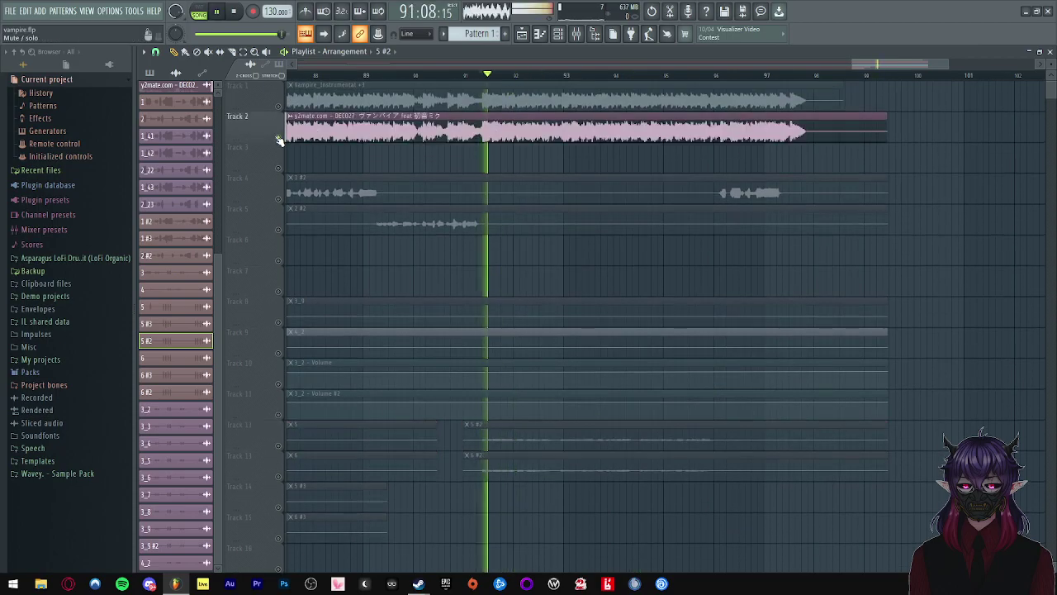
{"action": "key", "text": "space"}
- Unsolo Track 2 and mute it, and audition the mix from 91:07 with Track 13 audible and muted
{"action": "right_click", "coordinate": [280, 137]}
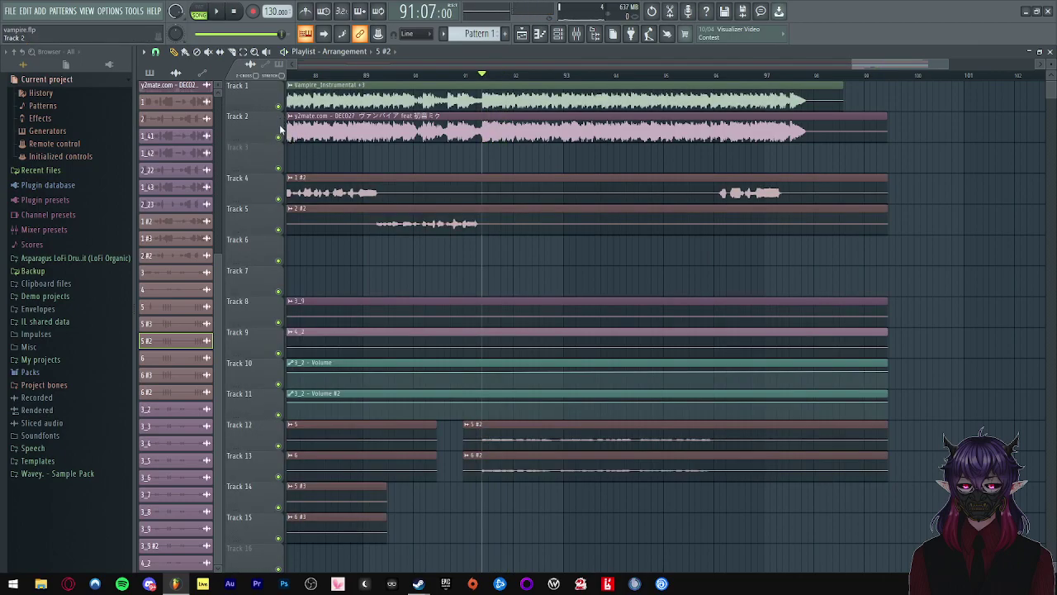
{"action": "left_click", "coordinate": [279, 135]}
{"action": "key", "text": "space"}
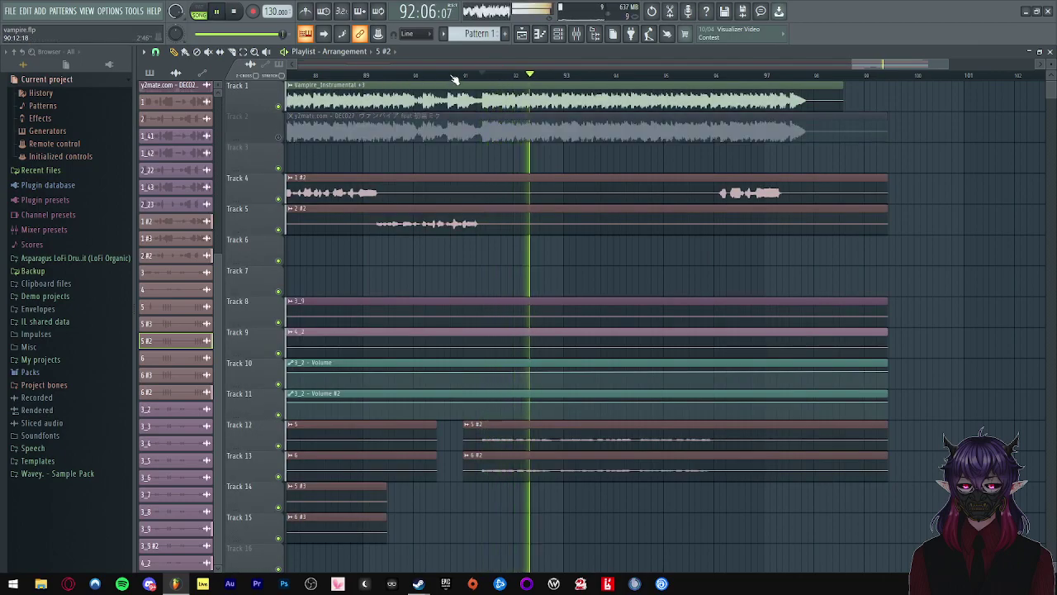
{"action": "key", "text": "space"}
{"action": "left_click", "coordinate": [280, 477]}
{"action": "key", "text": "space"}
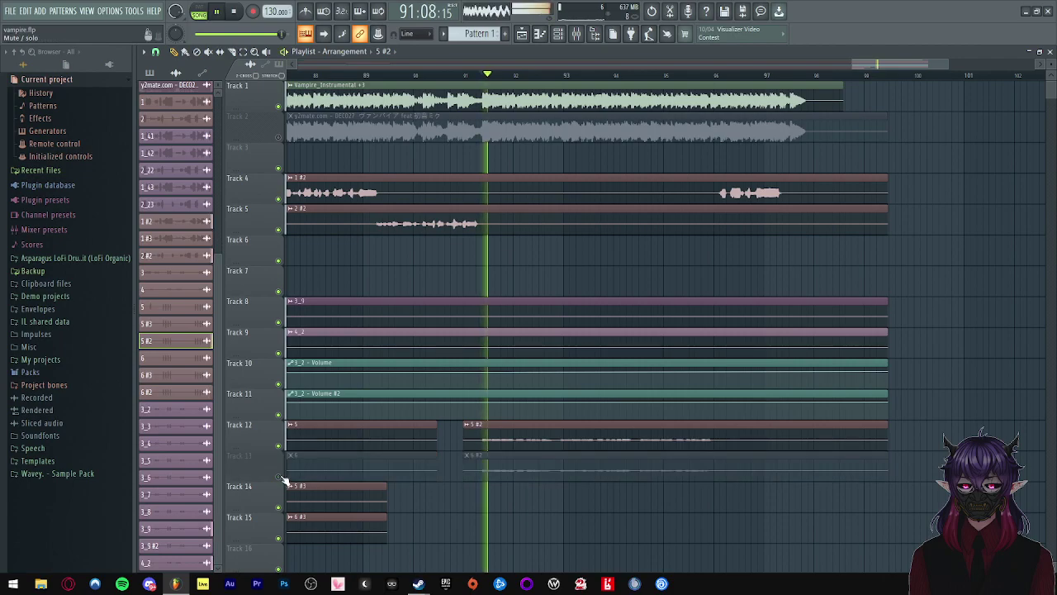
{"action": "key", "text": "space"}
- Raise the first sung note after bar 91 to F5 in insert 3's slot 9 Newtone and smooth its pitch curve
{"action": "left_click", "coordinate": [576, 33]}
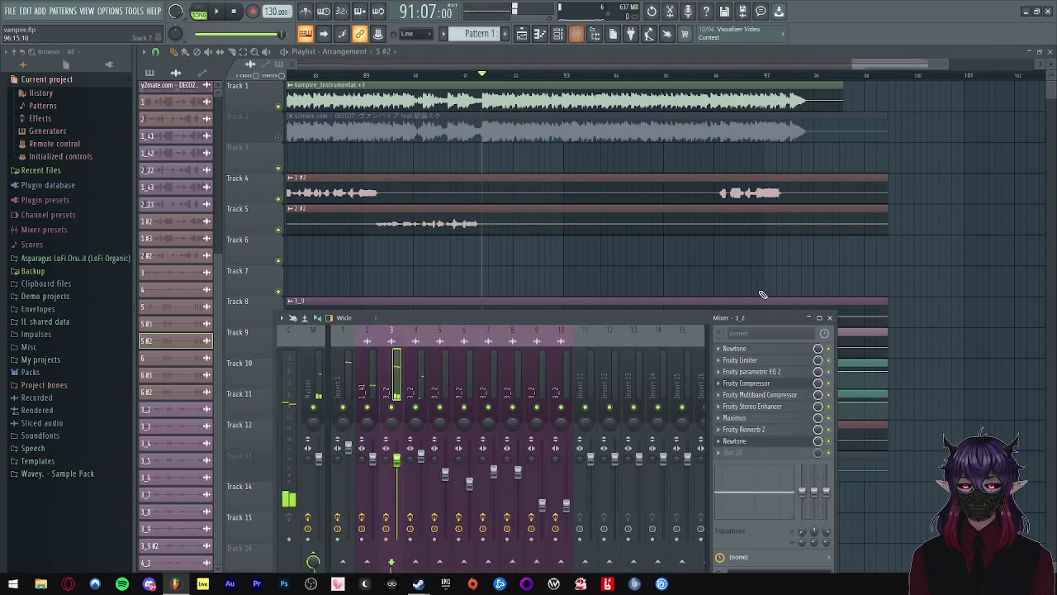
{"action": "left_click", "coordinate": [746, 443]}
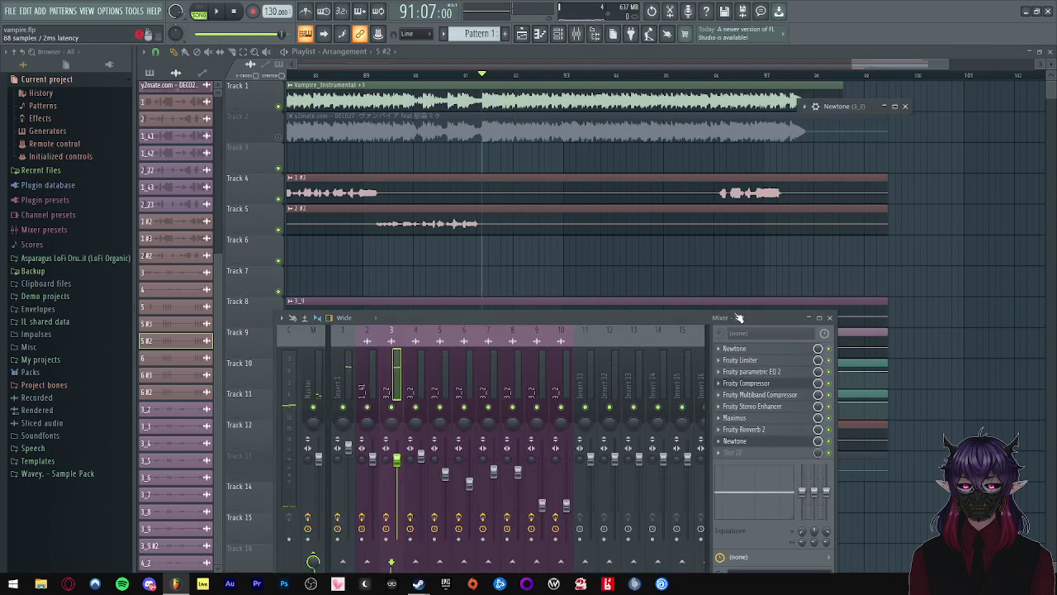
{"action": "left_click", "coordinate": [895, 105]}
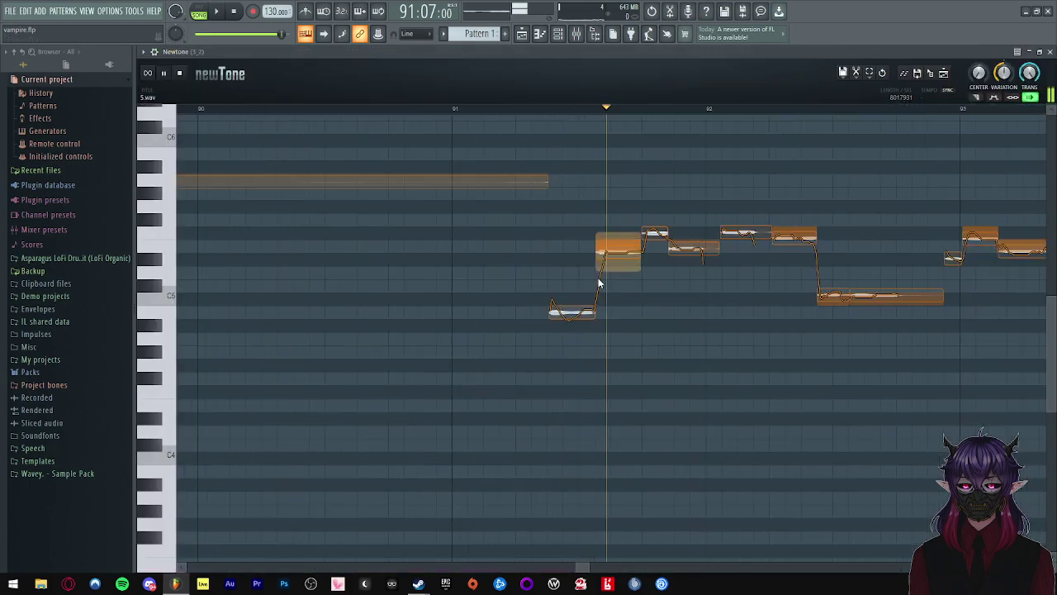
{"action": "left_click_drag", "start_coordinate": [566, 311], "coordinate": [570, 237]}
{"action": "double_click", "coordinate": [578, 232]}
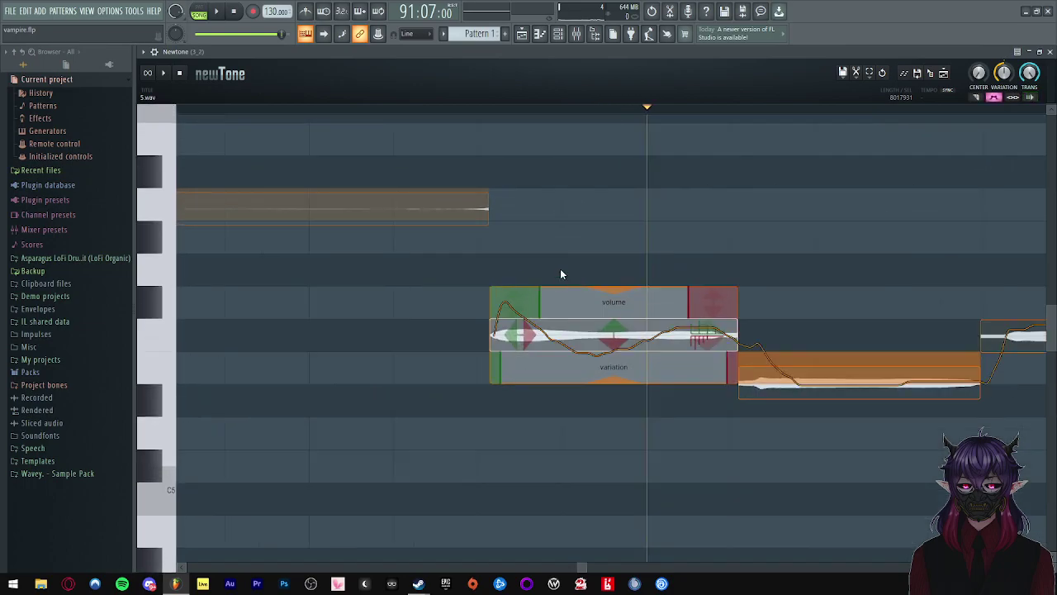
{"action": "scroll", "coordinate": [356, 289], "scroll_direction": "down", "scroll_amount": 5}
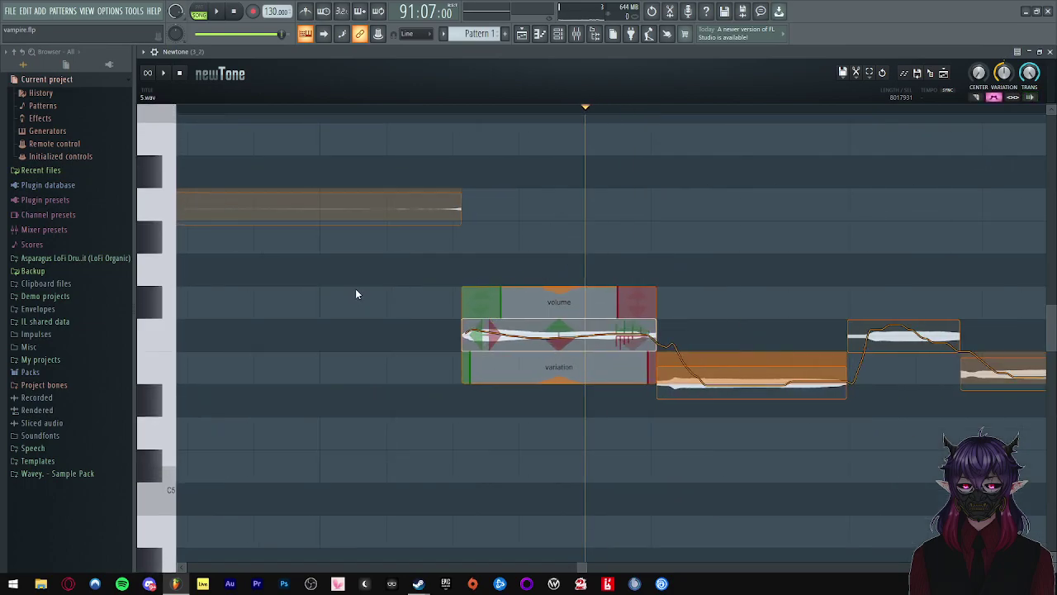
{"action": "scroll", "coordinate": [329, 288], "scroll_direction": "down", "scroll_amount": 2}
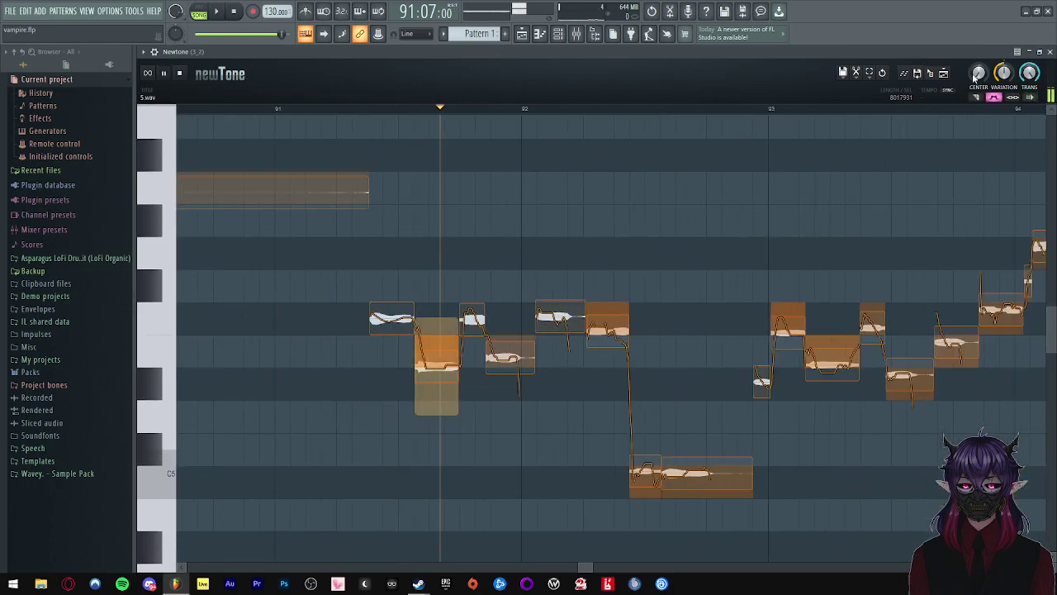
{"action": "left_click", "coordinate": [1029, 51]}
- Audition the mix from bar 91 with Track 12 audible and muted, and solo the original on Track 2
{"action": "key", "text": "space"}
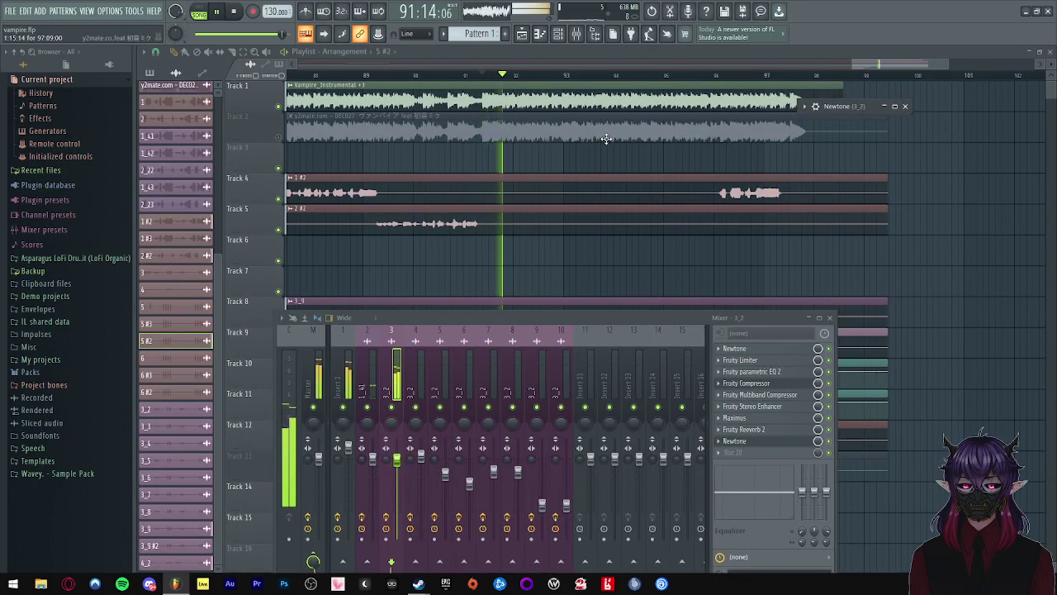
{"action": "key", "text": "space"}
{"action": "left_click", "coordinate": [464, 75]}
{"action": "key", "text": "space"}
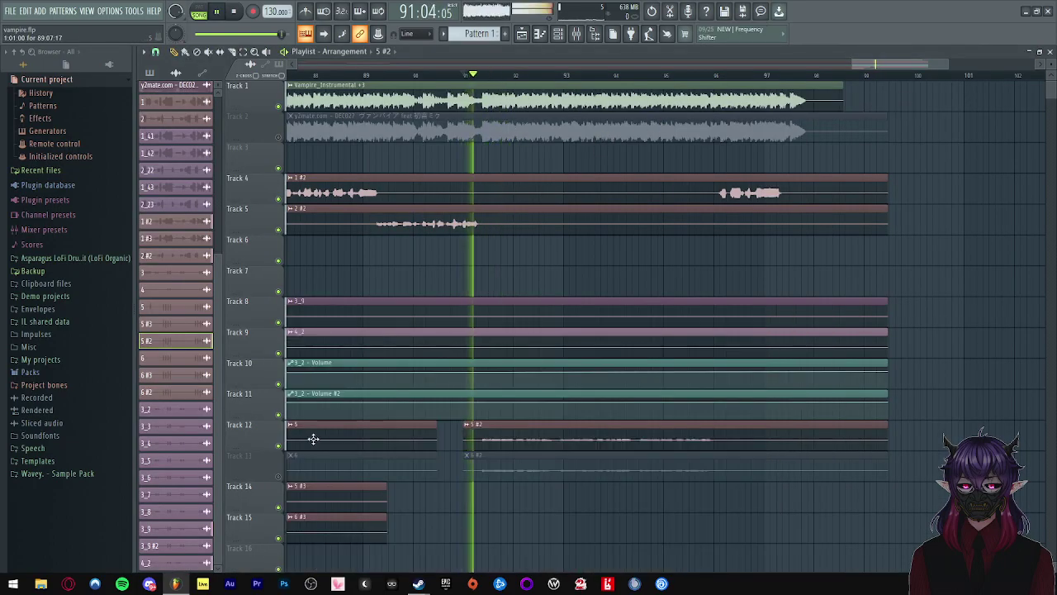
{"action": "key", "text": "space"}
{"action": "left_click", "coordinate": [279, 446]}
{"action": "key", "text": "space"}
{"action": "scroll", "coordinate": [371, 387], "scroll_direction": "down", "scroll_amount": 1}
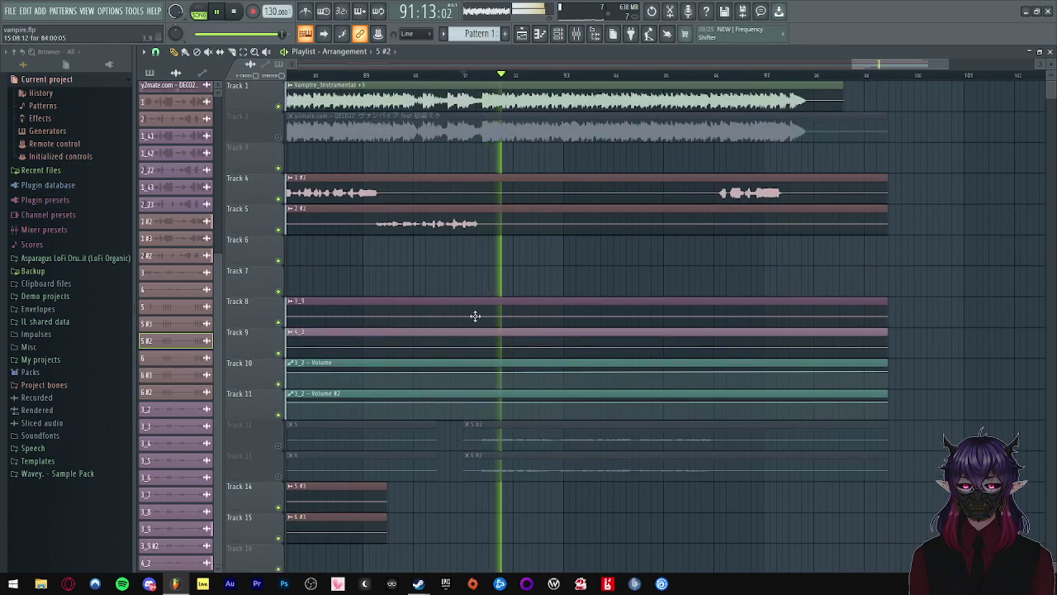
{"action": "key", "text": "space"}
{"action": "left_click", "coordinate": [278, 137], "text": "ctrl"}
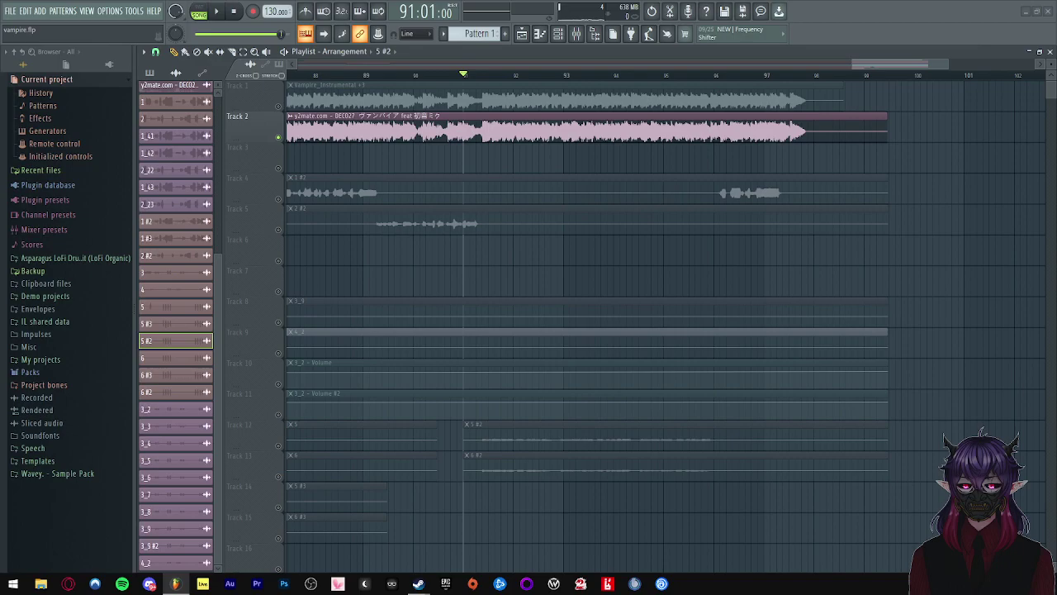
- Switch to the YouTube reference cover in the browser and listen to its ending section around 2:43 to 2:47
{"action": "key", "text": "alt+Tab"}
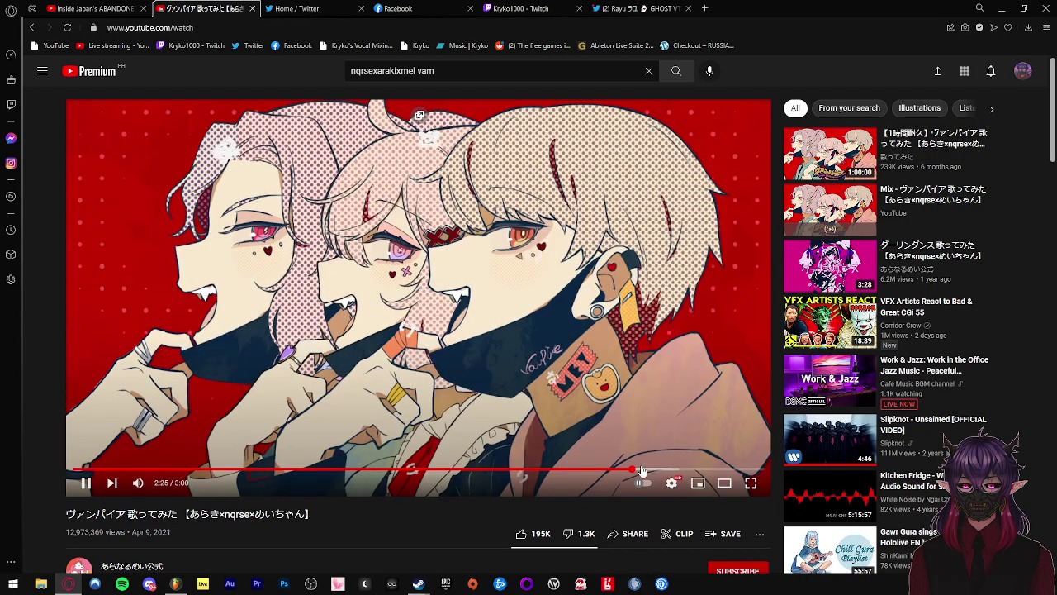
{"action": "left_click", "coordinate": [661, 470]}
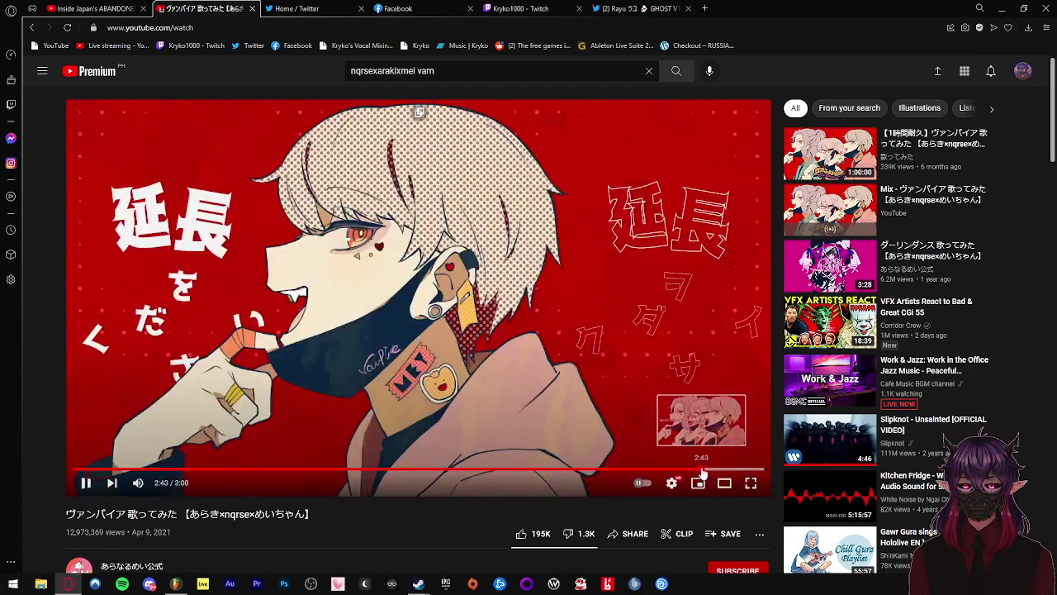
{"action": "left_click", "coordinate": [703, 471]}
{"action": "left_click", "coordinate": [713, 469]}
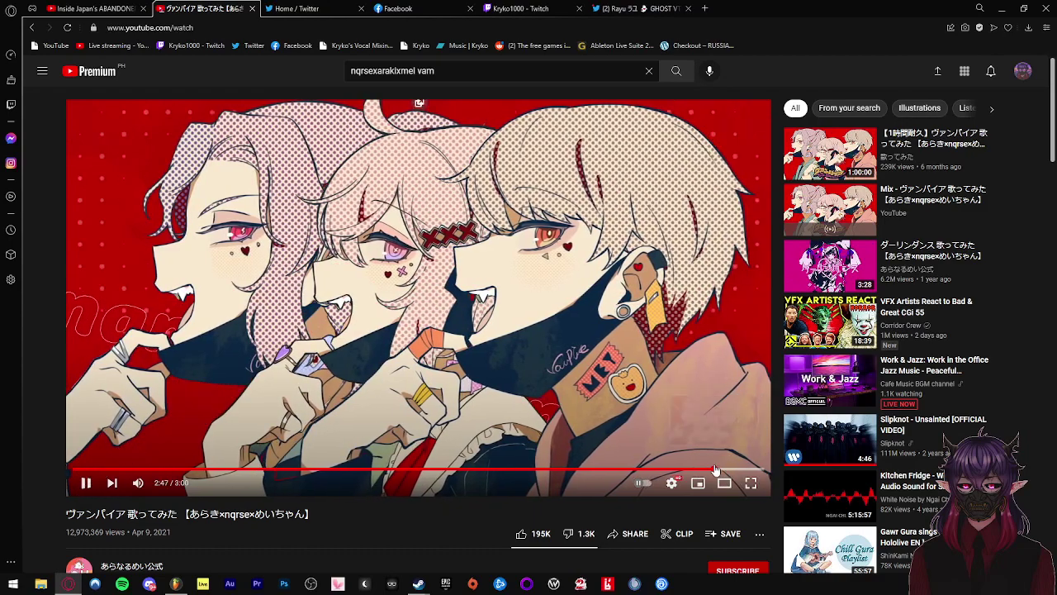
{"action": "left_click", "coordinate": [705, 469]}
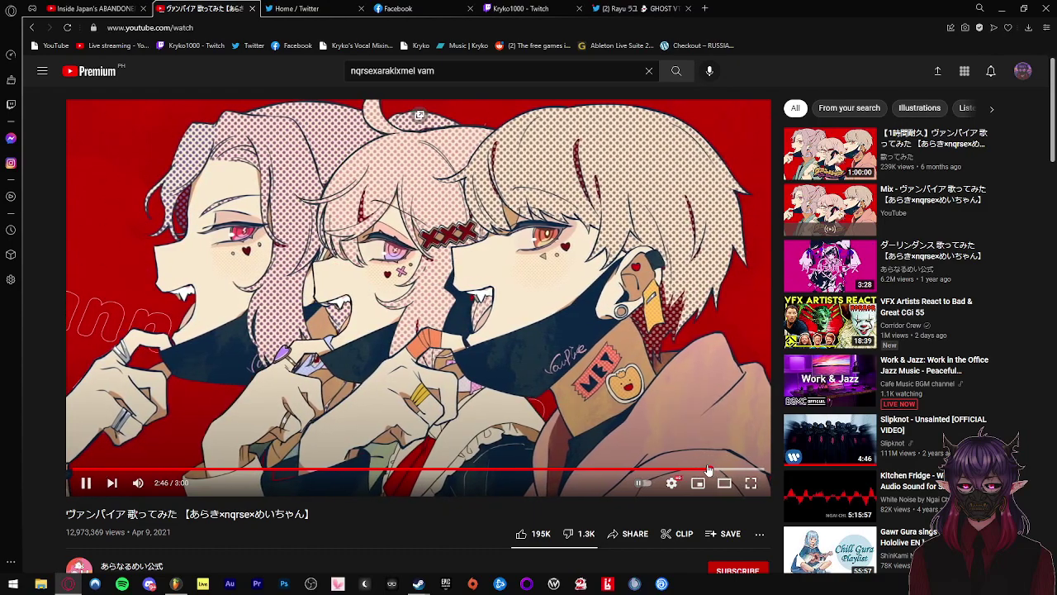
{"action": "left_click", "coordinate": [702, 469]}
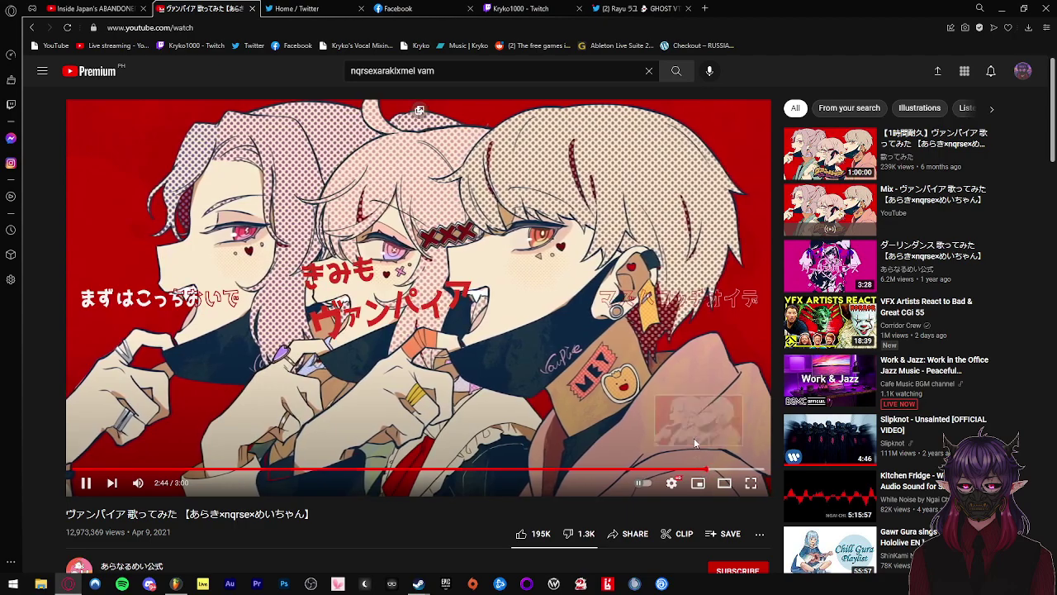
- Pause the reference cover, switch back to FL Studio, and open insert 3's slot 9 Newtone maximized
{"action": "left_click", "coordinate": [691, 426]}
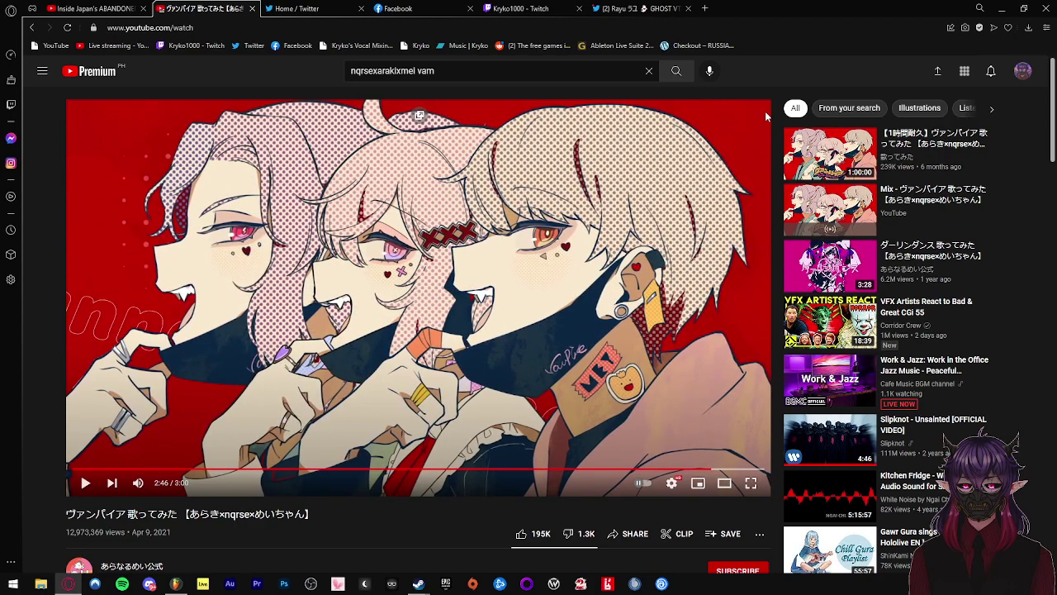
{"action": "left_click_drag", "start_coordinate": [789, 5], "coordinate": [0, 165]}
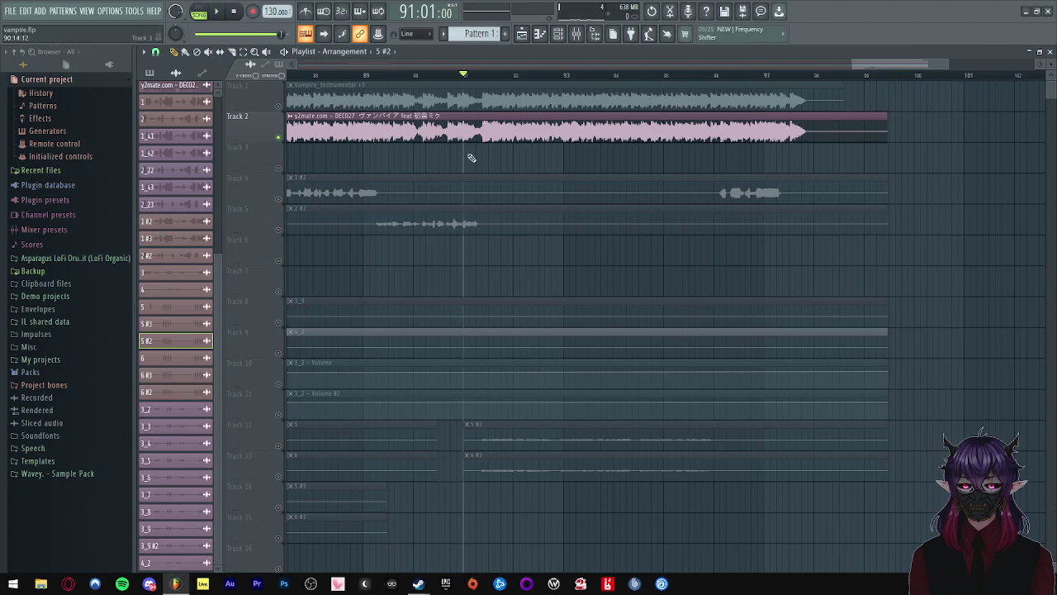
{"action": "left_click", "coordinate": [575, 33]}
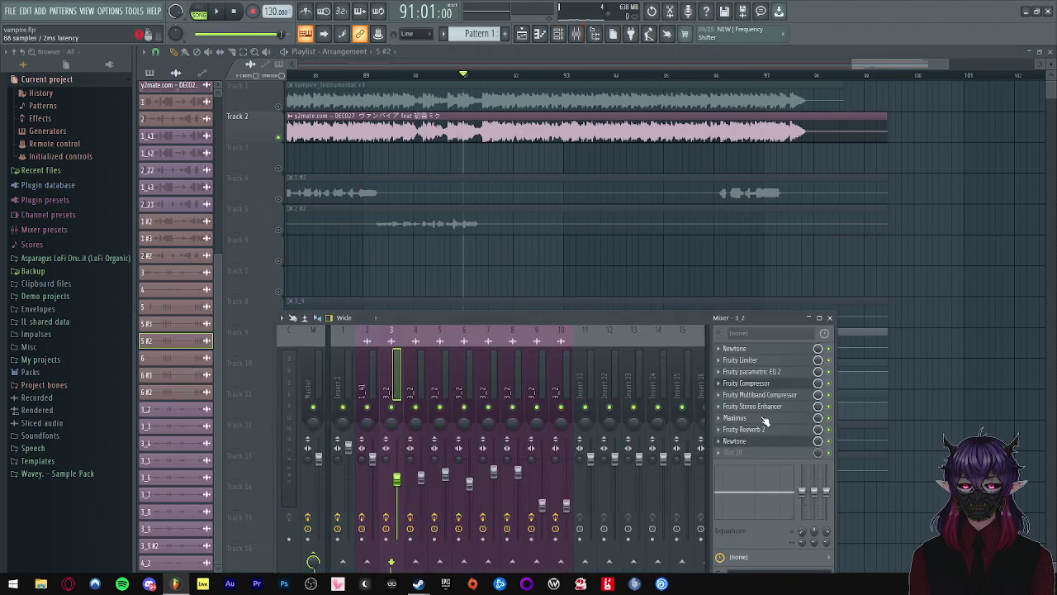
{"action": "left_click", "coordinate": [735, 442]}
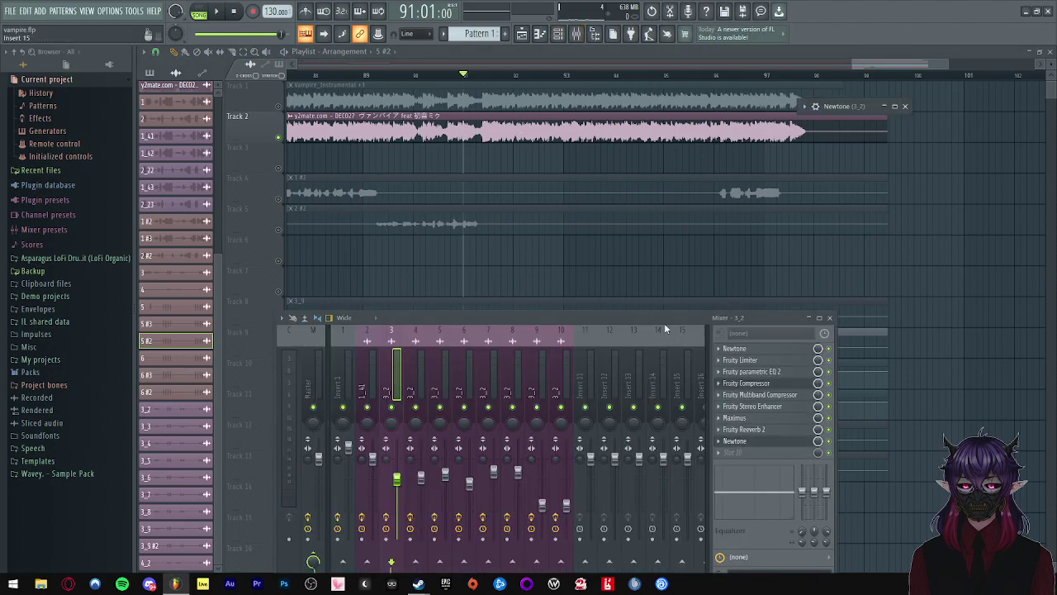
{"action": "left_click", "coordinate": [897, 105]}
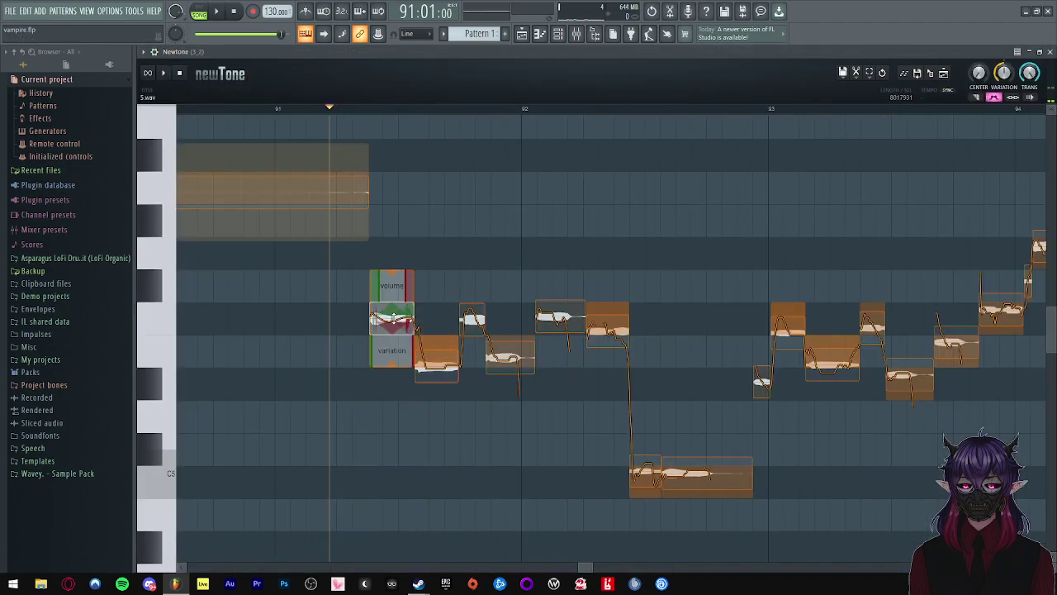
- Raise the first three sung notes after bar 91 to G5, F#5 and G5, checking them by ear
{"action": "left_click_drag", "start_coordinate": [394, 292], "coordinate": [394, 274]}
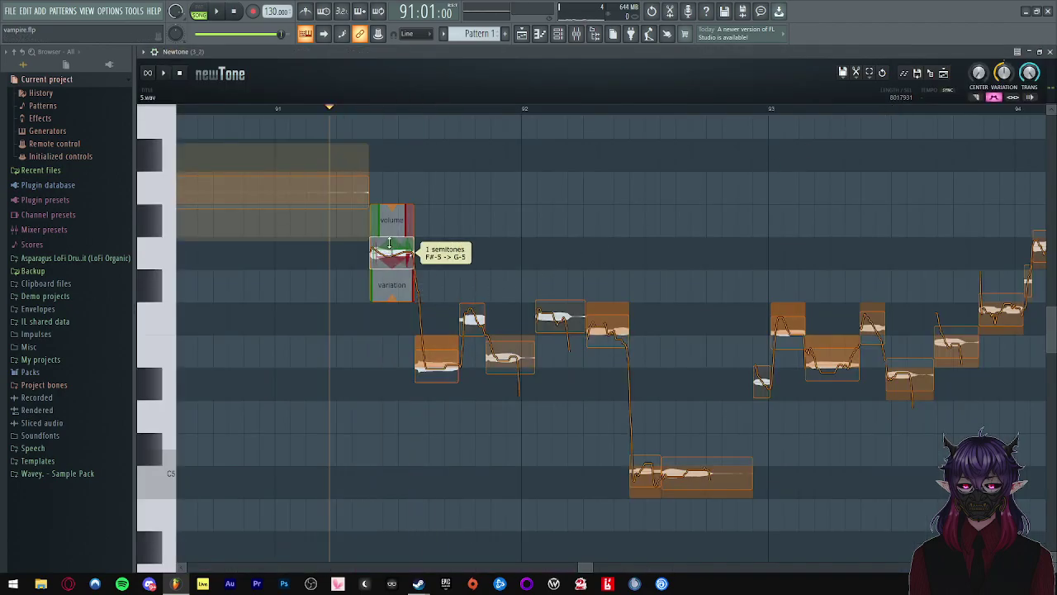
{"action": "left_click", "coordinate": [395, 278]}
{"action": "left_click_drag", "start_coordinate": [393, 287], "coordinate": [393, 253]}
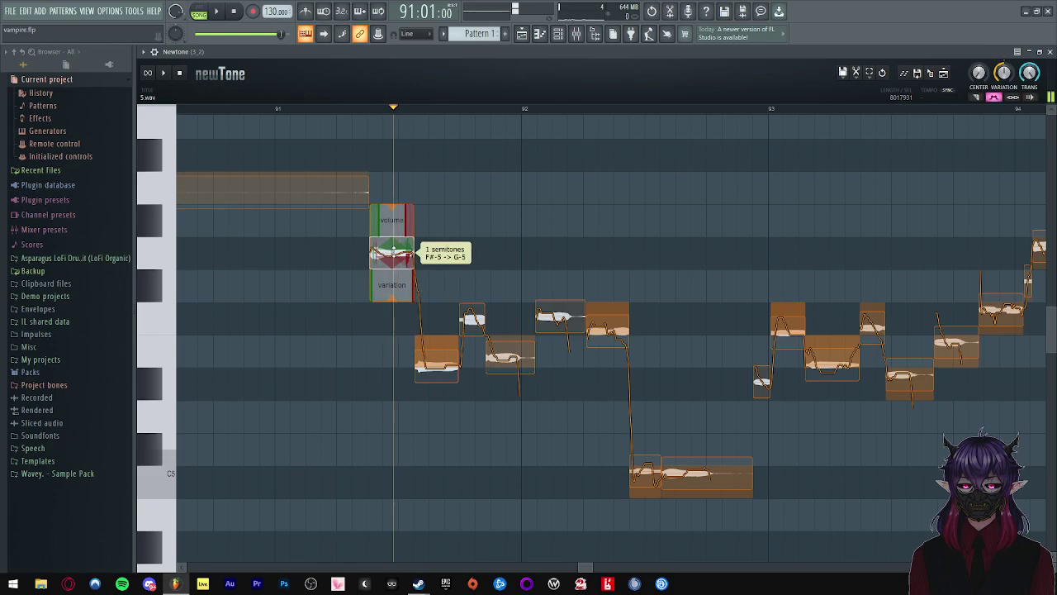
{"action": "key", "text": "space"}
{"action": "left_click_drag", "start_coordinate": [438, 294], "coordinate": [472, 239]}
{"action": "left_click", "coordinate": [357, 293]}
{"action": "left_click", "coordinate": [322, 262]}
{"action": "scroll", "coordinate": [519, 340], "scroll_direction": "up", "scroll_amount": 1}
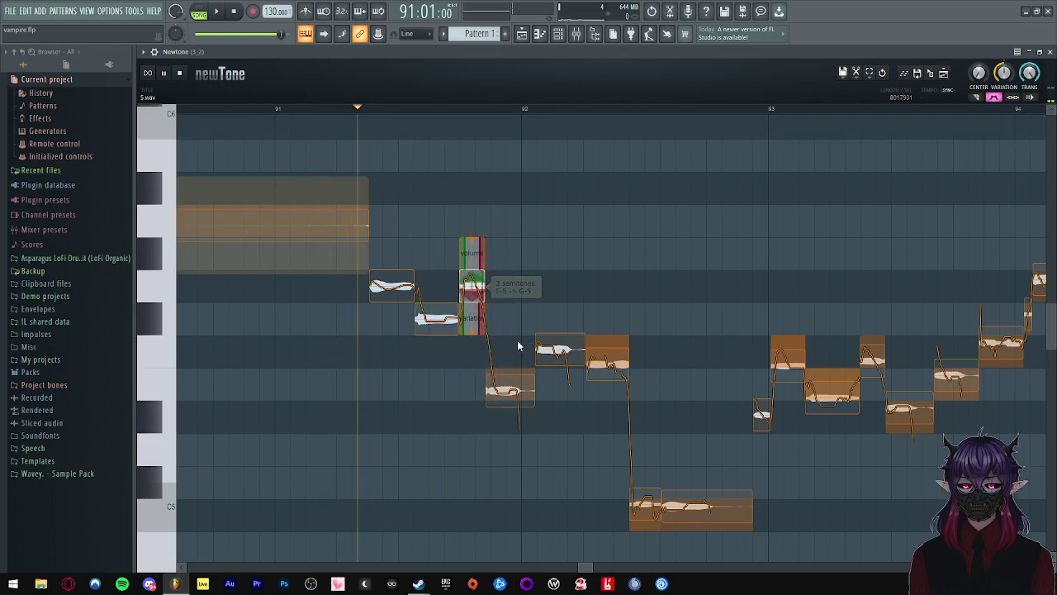
- Raise the fourth, fifth and sixth sung notes after bar 91 to F#5, G5 and F#5
{"action": "left_click_drag", "start_coordinate": [509, 391], "coordinate": [510, 325]}
{"action": "left_click", "coordinate": [370, 325]}
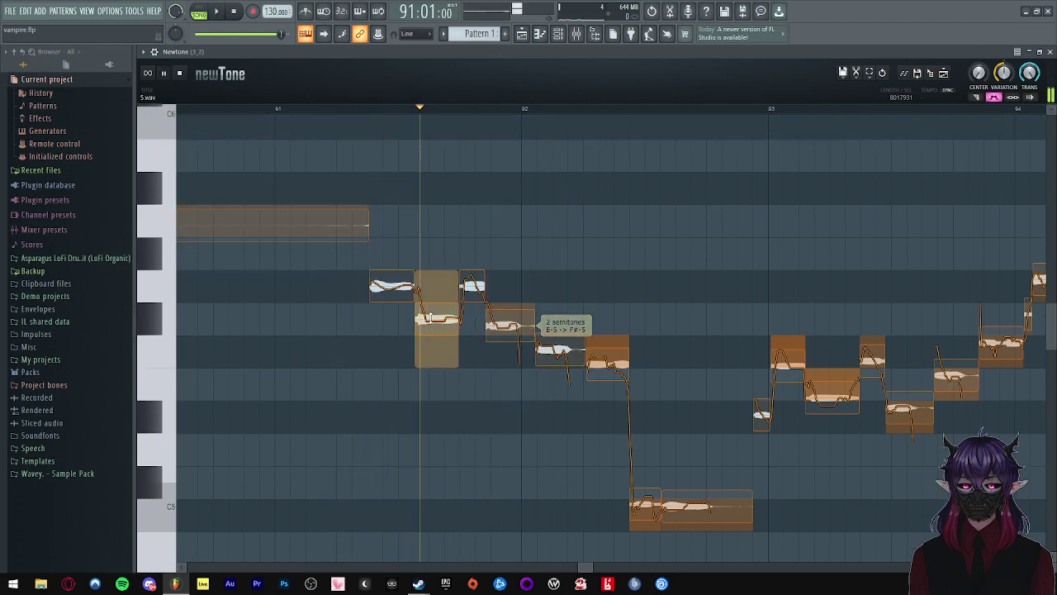
{"action": "left_click_drag", "start_coordinate": [560, 354], "coordinate": [560, 289]}
{"action": "left_click", "coordinate": [365, 294]}
{"action": "left_click_drag", "start_coordinate": [615, 348], "coordinate": [604, 324]}
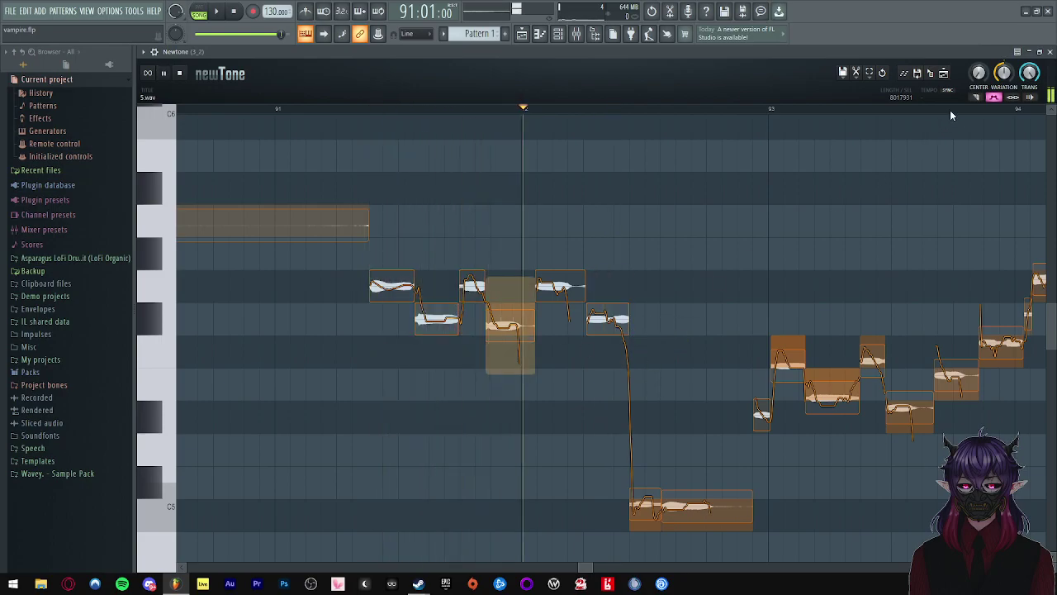
- Raise the two low notes before bar 93 to D5 with 79.36% variation on the longer one, and audition the phrase from before bar 91
{"action": "left_click_drag", "start_coordinate": [645, 514], "coordinate": [646, 450]}
{"action": "left_click_drag", "start_coordinate": [728, 527], "coordinate": [728, 471]}
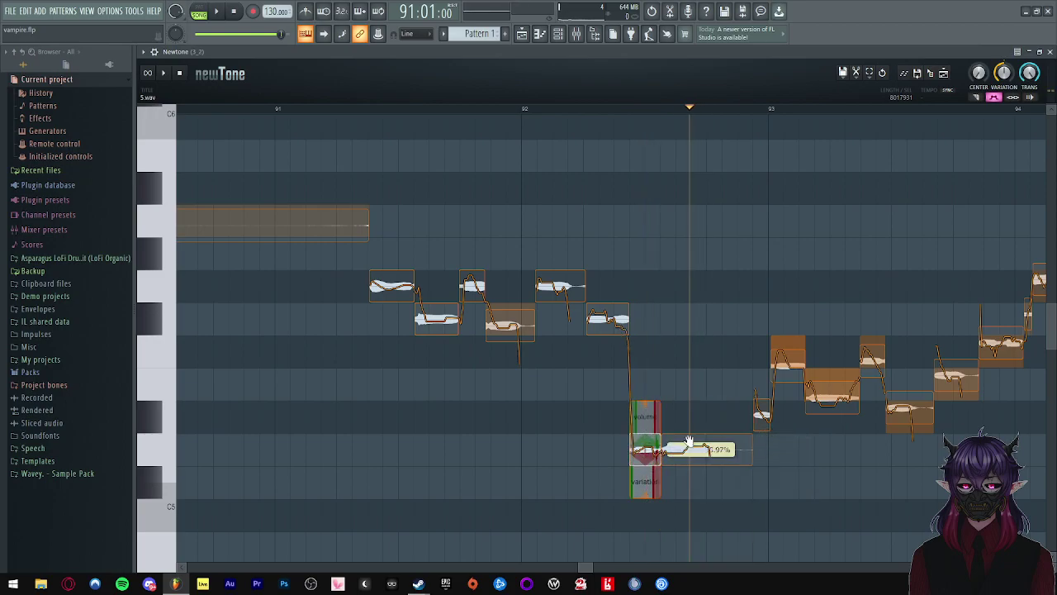
{"action": "mouse_move", "coordinate": [701, 497]}
{"action": "left_click", "coordinate": [251, 275]}
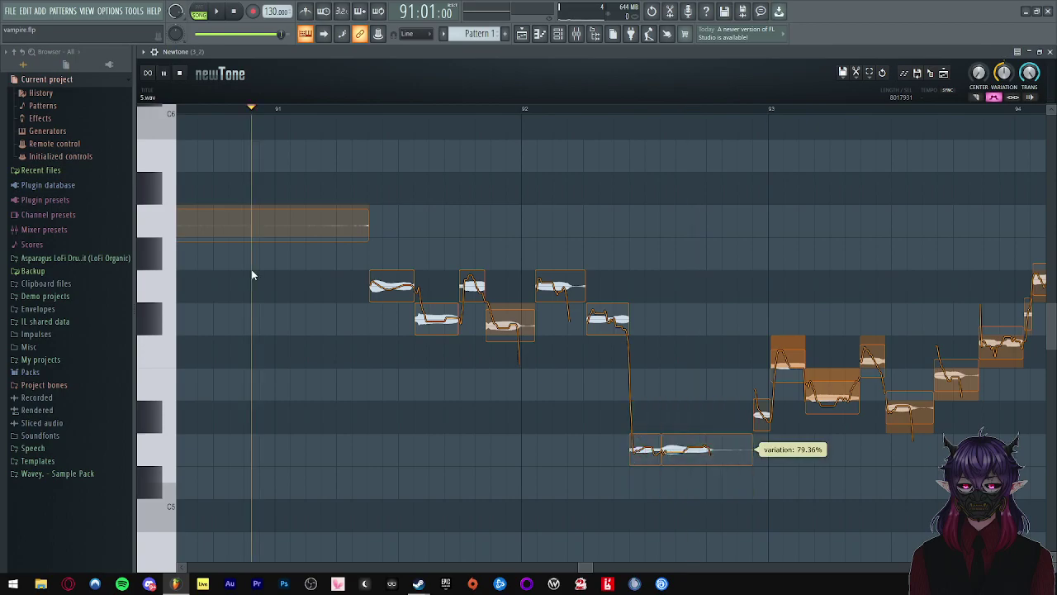
{"action": "key", "text": "space"}
{"action": "key", "text": "space"}
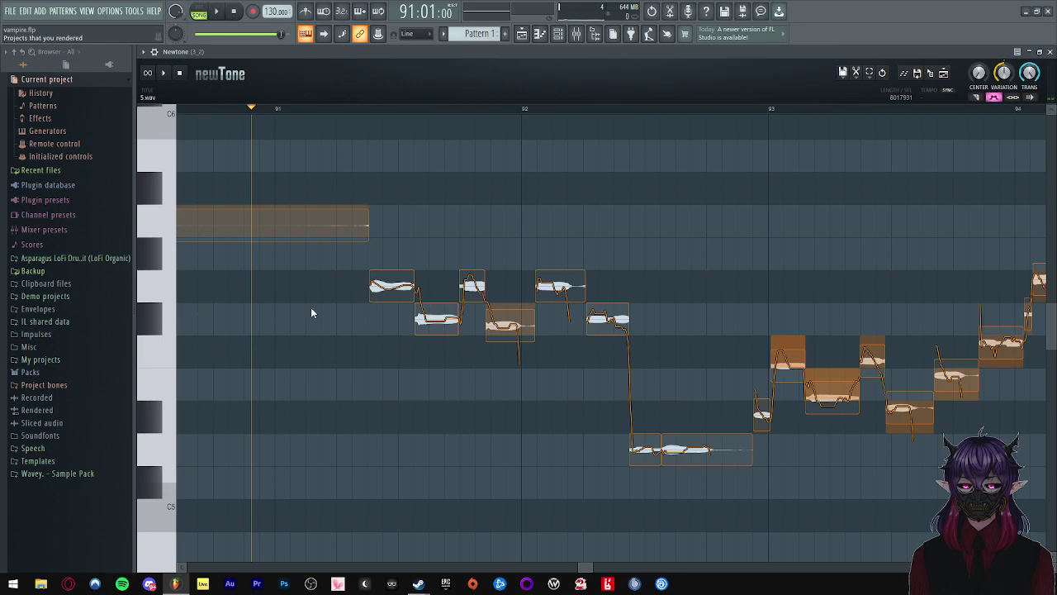
{"action": "key", "text": "space"}
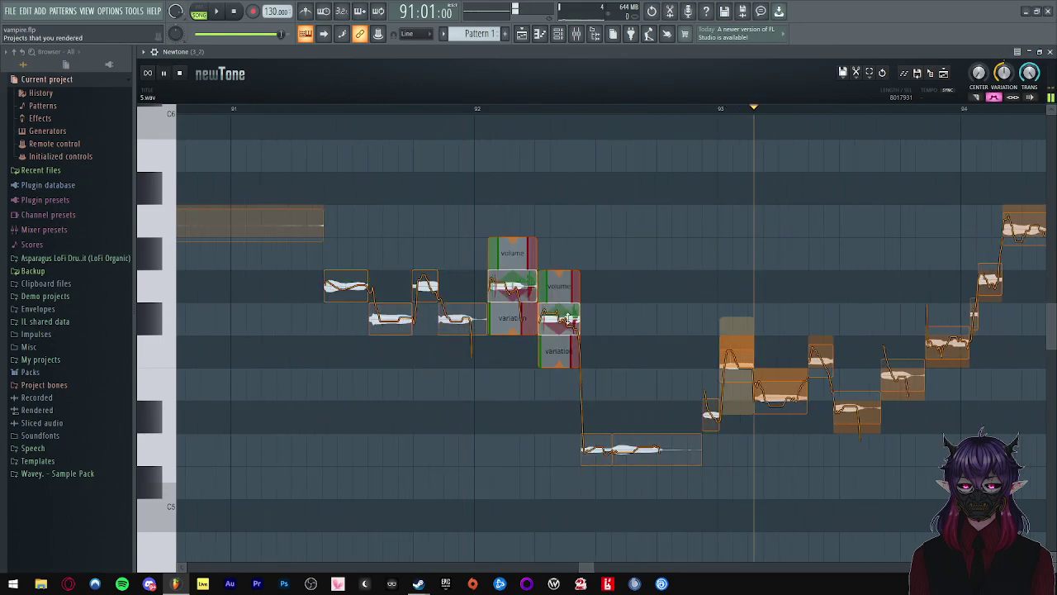
- Raise the pickup note at bar 93 and the three notes following it to F#5, G5, F#5 and G5
{"action": "key", "text": "space"}
{"action": "left_click_drag", "start_coordinate": [672, 357], "coordinate": [660, 337]}
{"action": "left_click_drag", "start_coordinate": [650, 406], "coordinate": [649, 311]}
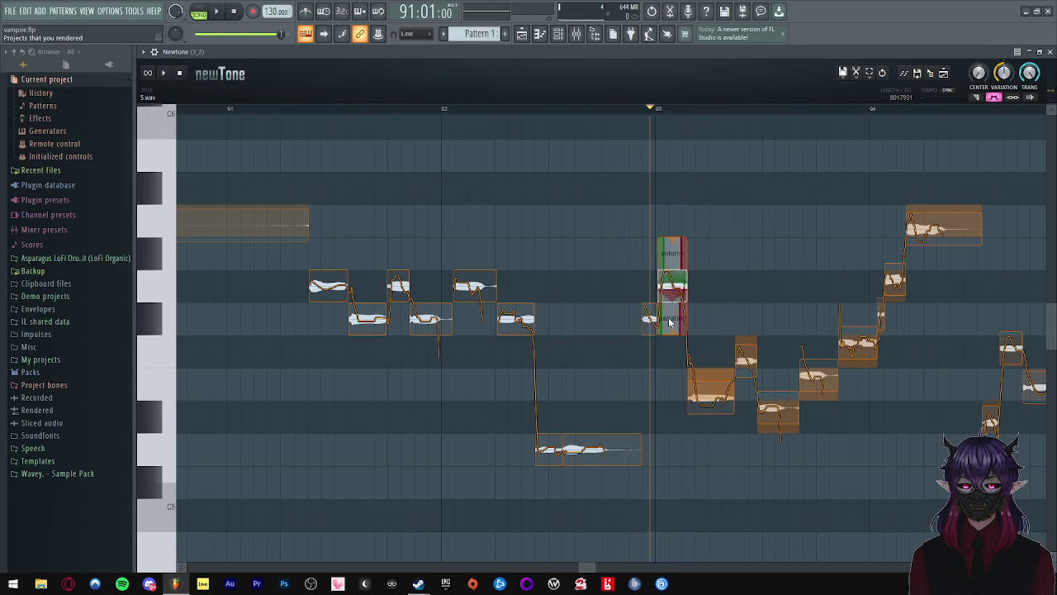
{"action": "left_click_drag", "start_coordinate": [710, 367], "coordinate": [743, 289]}
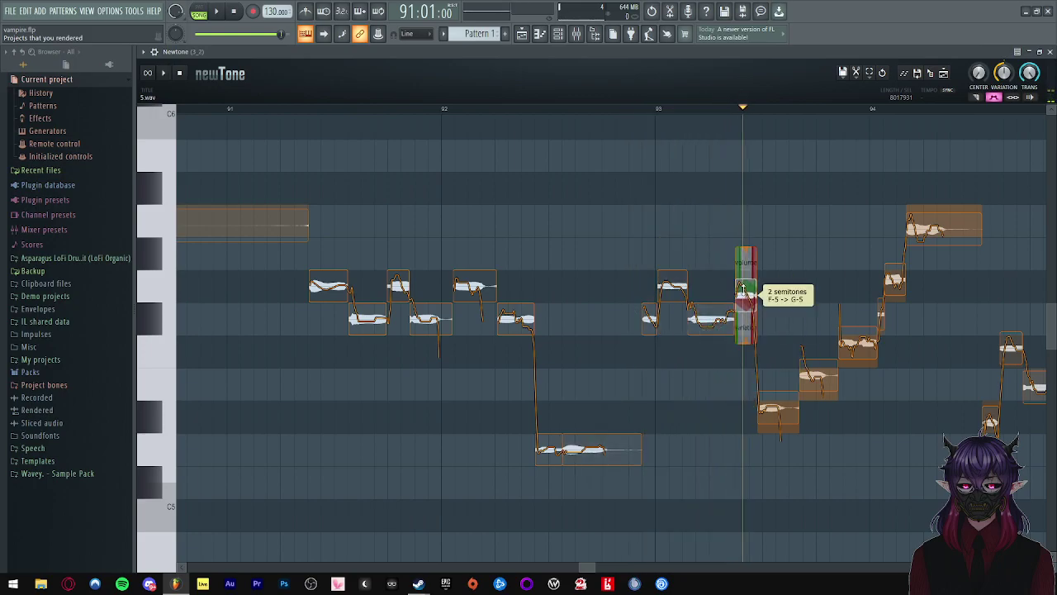
- Raise the next three notes leading into bar 94 to F#5, G5 and G5, and audition the phrase around bar 93
{"action": "left_click_drag", "start_coordinate": [779, 421], "coordinate": [783, 325]}
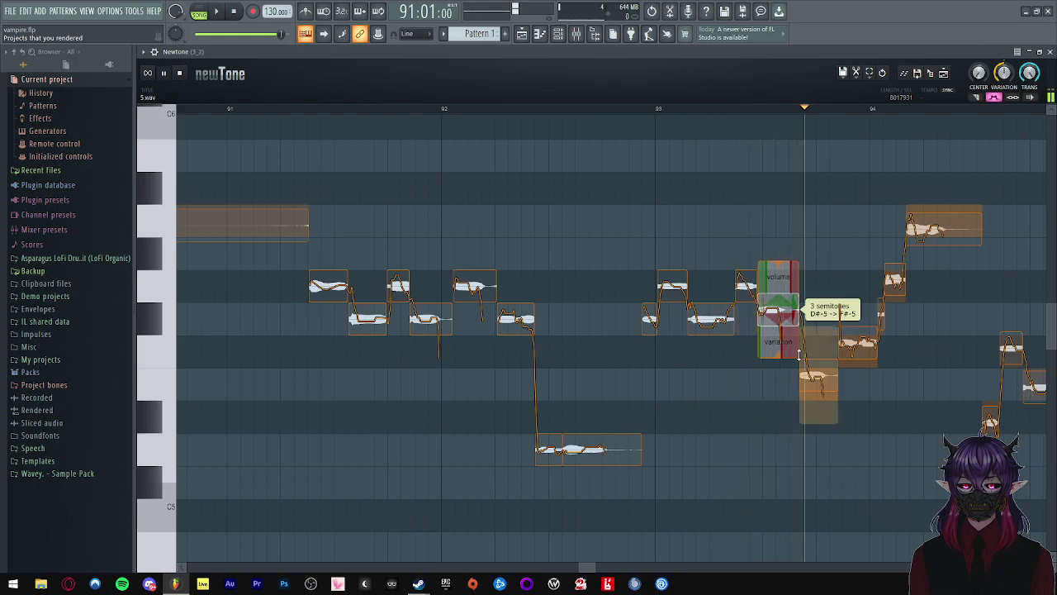
{"action": "left_click_drag", "start_coordinate": [817, 382], "coordinate": [811, 289]}
{"action": "left_click_drag", "start_coordinate": [859, 348], "coordinate": [855, 286]}
{"action": "left_click", "coordinate": [638, 257]}
{"action": "key", "text": "space"}
- Raise the two ascending notes after bar 94 to A5 and B5, auditioning the climb while adjusting them
{"action": "scroll", "coordinate": [470, 247], "scroll_direction": "down", "scroll_amount": 1}
{"action": "scroll", "coordinate": [815, 322], "scroll_direction": "up", "scroll_amount": 2}
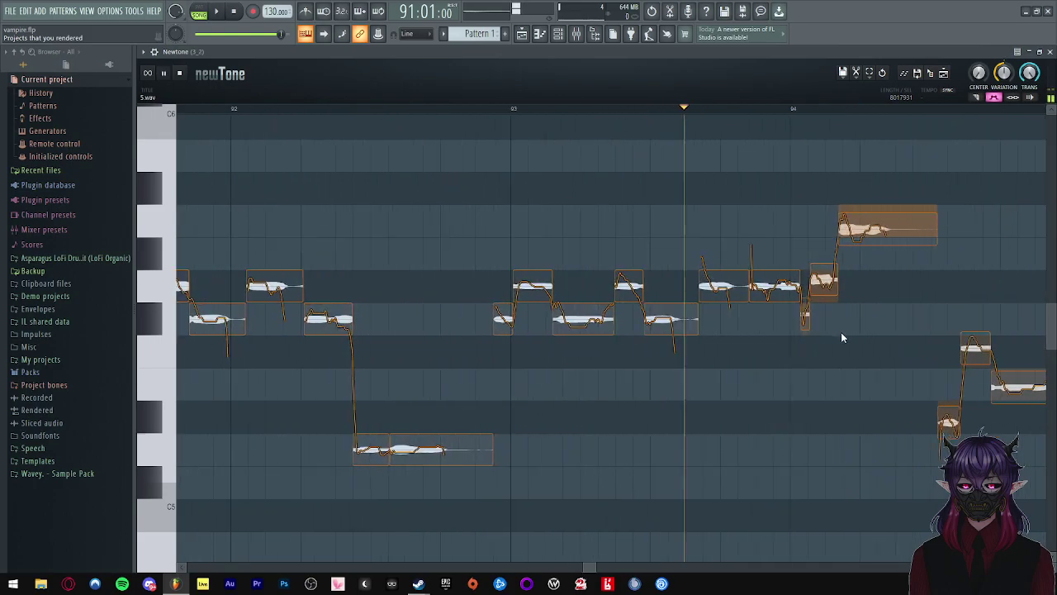
{"action": "scroll", "coordinate": [841, 337], "scroll_direction": "up", "scroll_amount": 2}
{"action": "left_click_drag", "start_coordinate": [821, 306], "coordinate": [819, 248]}
{"action": "left_click_drag", "start_coordinate": [868, 273], "coordinate": [864, 200]}
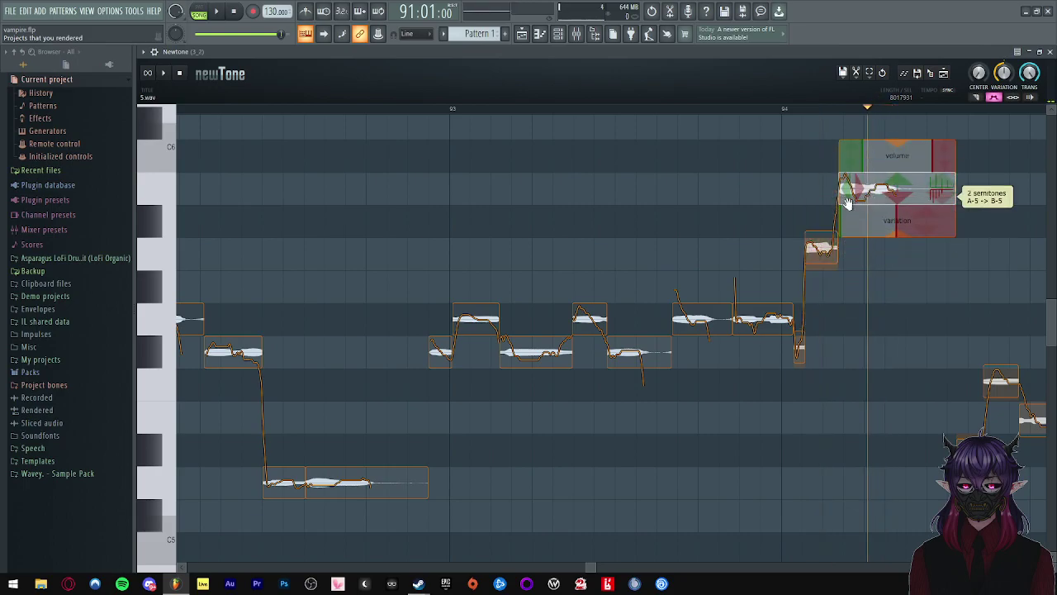
{"action": "left_click", "coordinate": [575, 199]}
{"action": "key", "text": "space"}
{"action": "left_click_drag", "start_coordinate": [891, 234], "coordinate": [854, 169]}
{"action": "mouse_move", "coordinate": [817, 252]}
{"action": "left_mouse_down"}
{"action": "mouse_move", "coordinate": [820, 285]}
{"action": "mouse_move", "coordinate": [812, 219]}
{"action": "mouse_move", "coordinate": [819, 256]}
{"action": "left_mouse_up"}
{"action": "left_click_drag", "start_coordinate": [823, 299], "coordinate": [822, 255]}
- Strengthen the global pitch centering with variation at 70%, and audition the corrected line from bar 91
{"action": "scroll", "coordinate": [502, 251], "scroll_direction": "down", "scroll_amount": 2}
{"action": "scroll", "coordinate": [502, 251], "scroll_direction": "down", "scroll_amount": 1}
{"action": "key", "text": "space"}
{"action": "left_click", "coordinate": [209, 295]}
{"action": "key", "text": "space"}
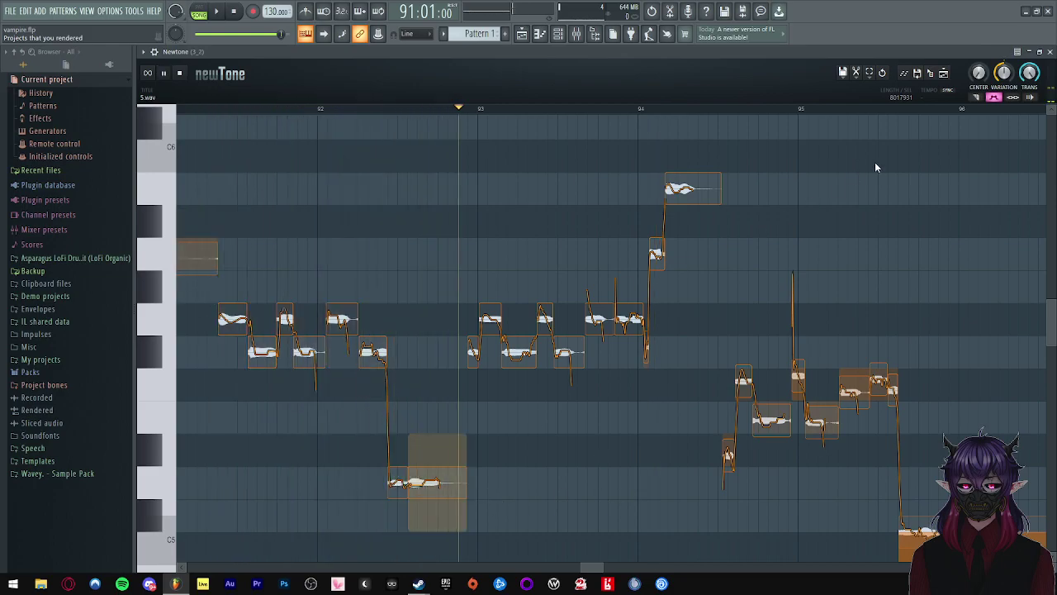
{"action": "key", "text": "space"}
{"action": "key", "text": "space"}
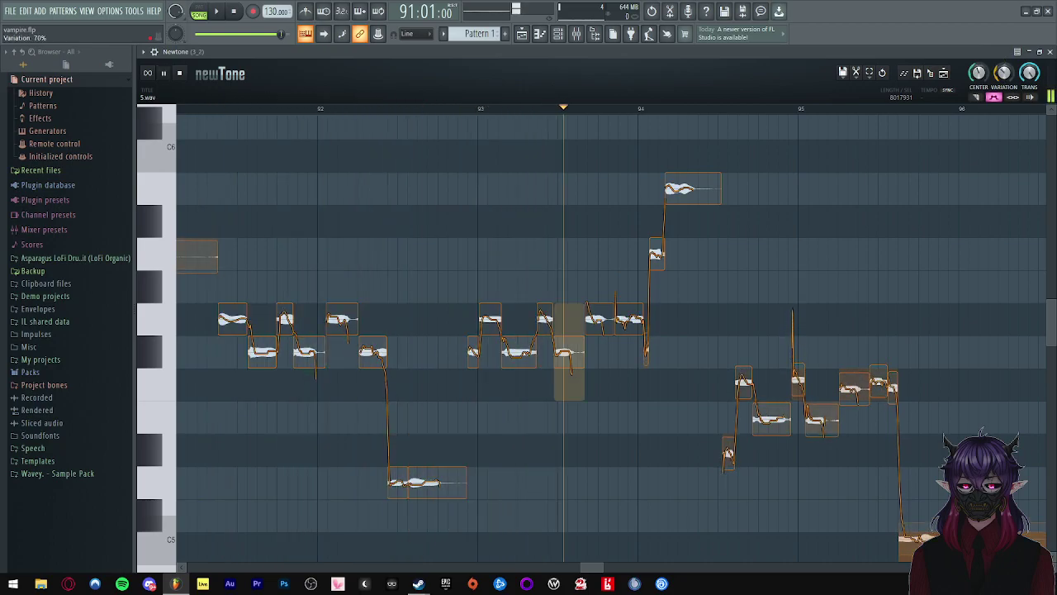
- Raise the four notes leading up to bar 95, starting with the short pickup, to F#5, G5, F#5 and G5
{"action": "scroll", "coordinate": [472, 217], "scroll_direction": "down", "scroll_amount": 2}
{"action": "scroll", "coordinate": [628, 285], "scroll_direction": "up", "scroll_amount": 3}
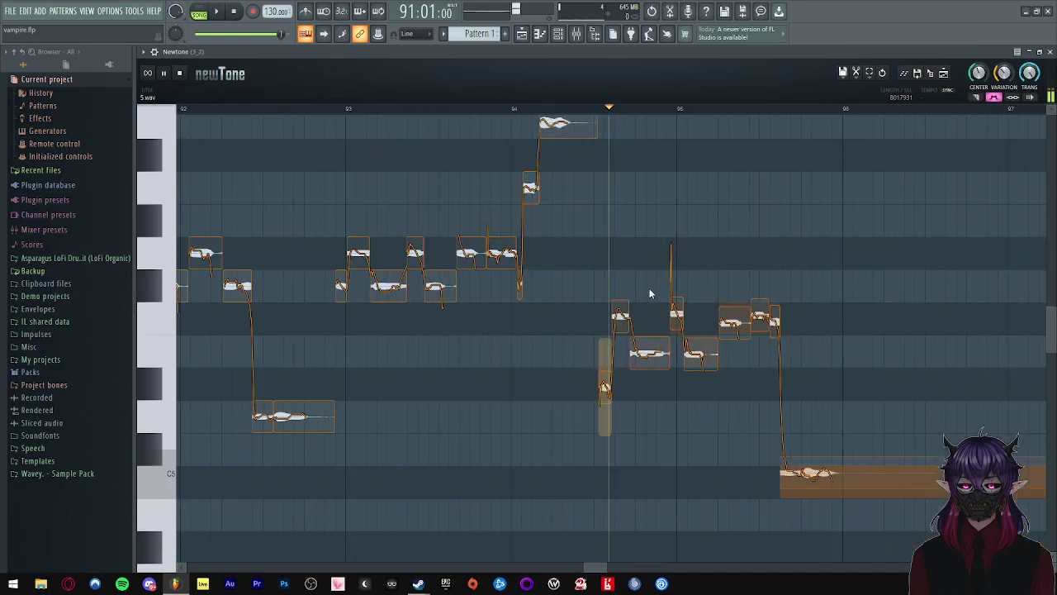
{"action": "scroll", "coordinate": [493, 260], "scroll_direction": "up", "scroll_amount": 2}
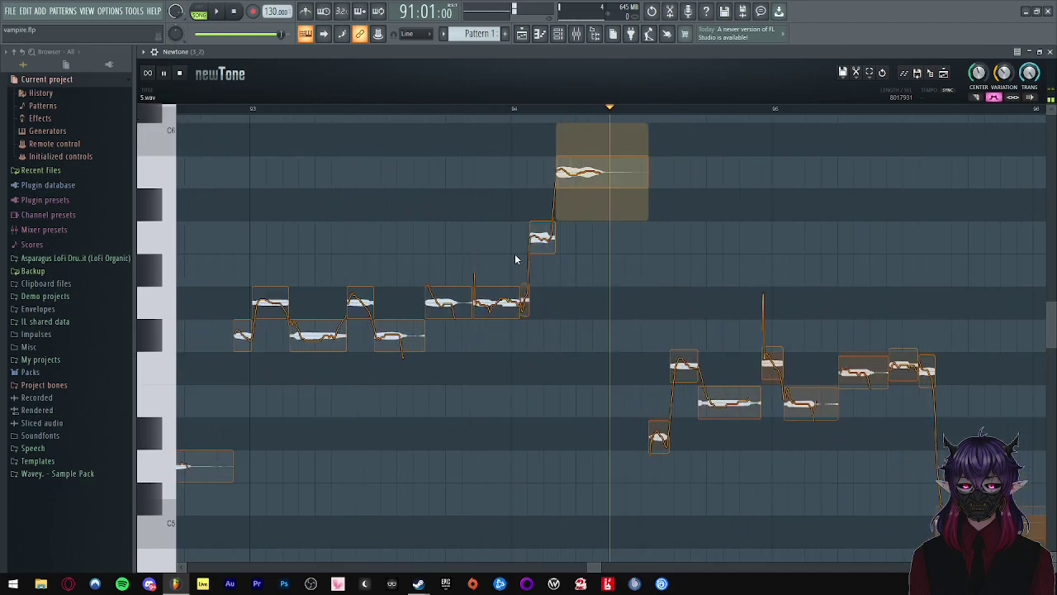
{"action": "left_click_drag", "start_coordinate": [659, 440], "coordinate": [682, 300]}
{"action": "left_click", "coordinate": [660, 336]}
{"action": "key", "text": "space"}
{"action": "left_click_drag", "start_coordinate": [723, 369], "coordinate": [723, 304]}
{"action": "left_click_drag", "start_coordinate": [770, 370], "coordinate": [770, 304]}
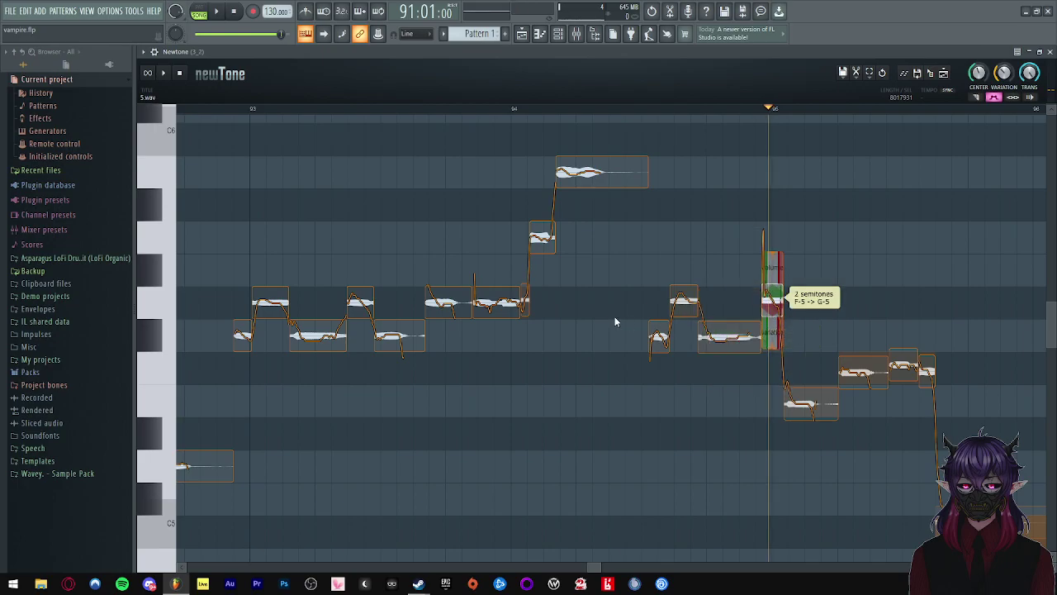
- Raise the four notes after bar 95 to F#5, G5, F#5 and F#5, and audition them
{"action": "left_click_drag", "start_coordinate": [801, 408], "coordinate": [800, 343]}
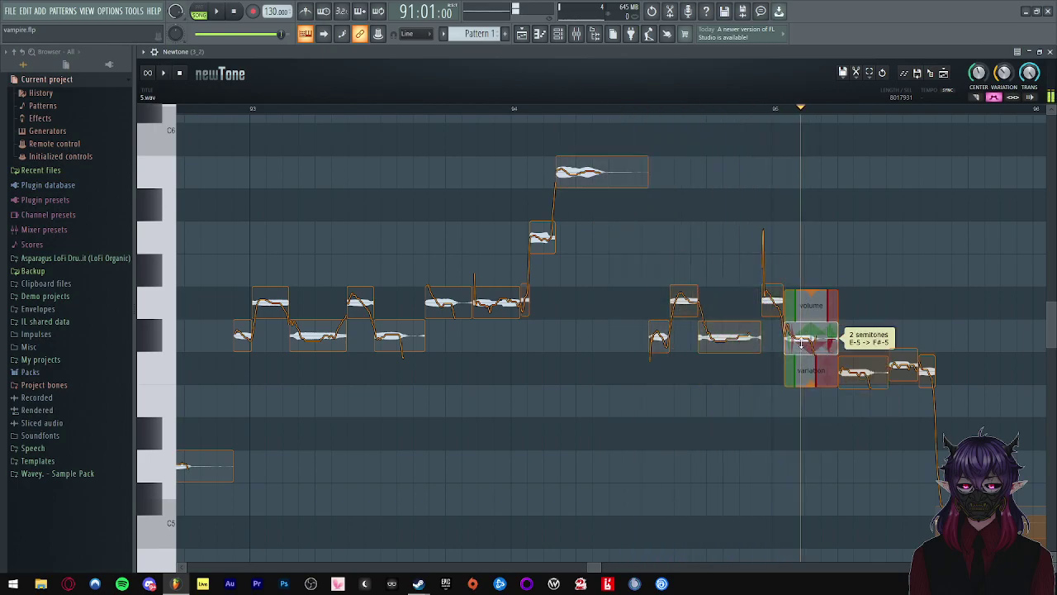
{"action": "left_click_drag", "start_coordinate": [897, 385], "coordinate": [896, 319]}
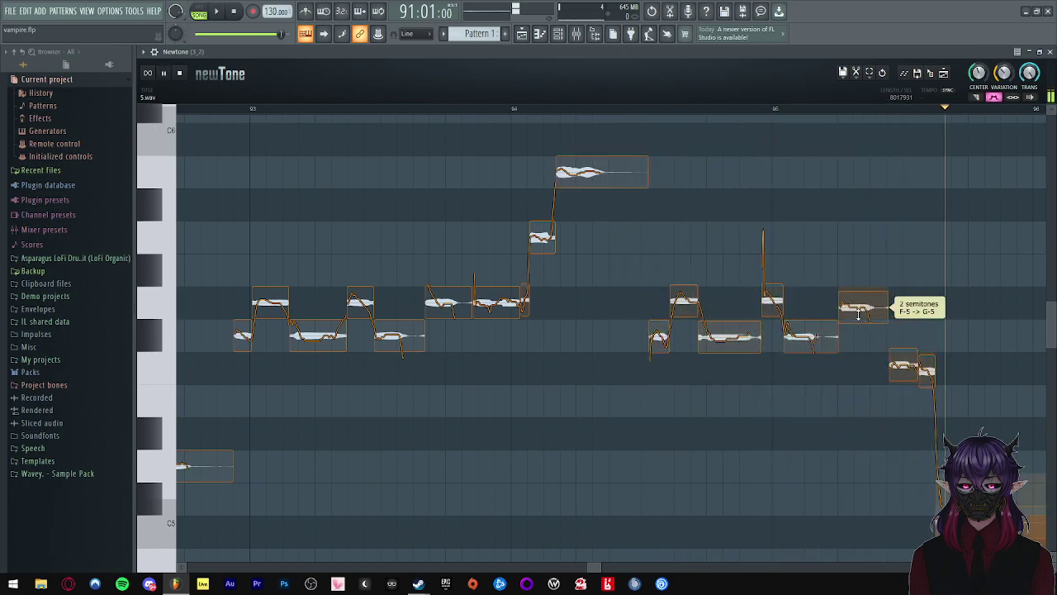
{"action": "scroll", "coordinate": [886, 316], "scroll_direction": "up", "scroll_amount": 2}
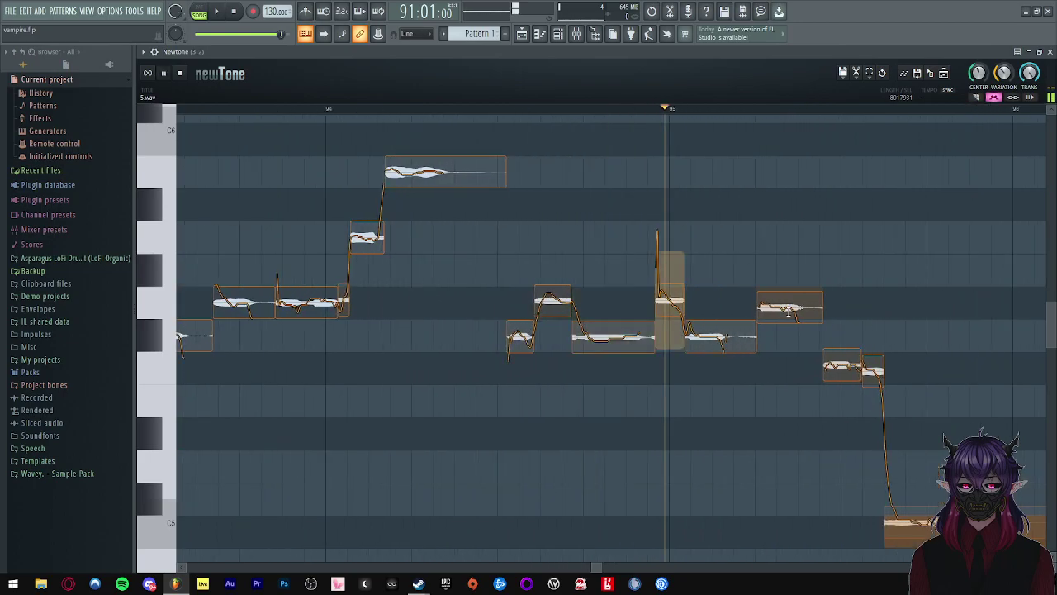
{"action": "left_click_drag", "start_coordinate": [837, 361], "coordinate": [837, 335]}
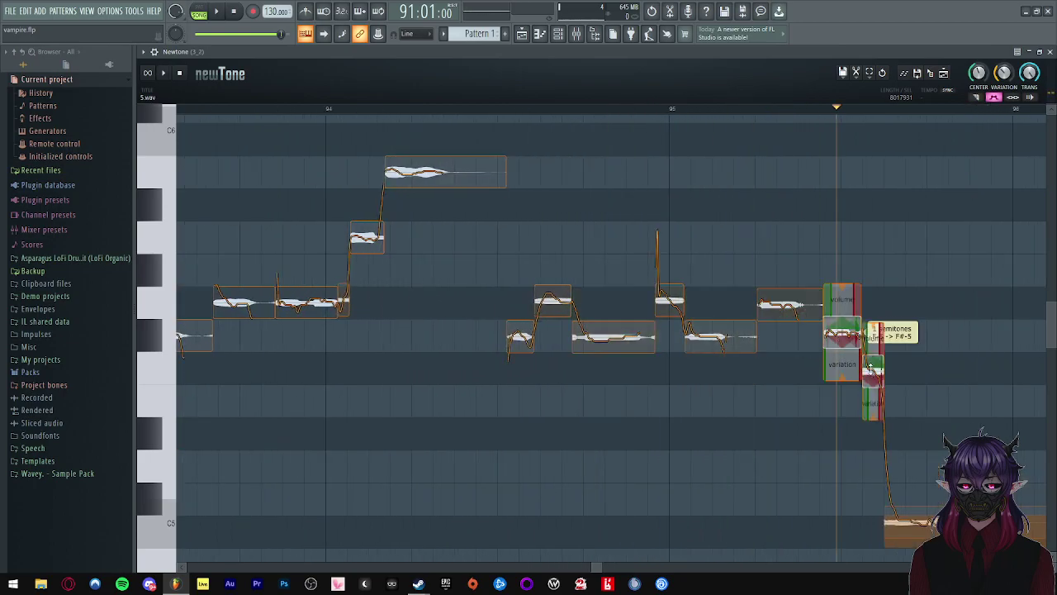
{"action": "left_click_drag", "start_coordinate": [873, 372], "coordinate": [873, 337]}
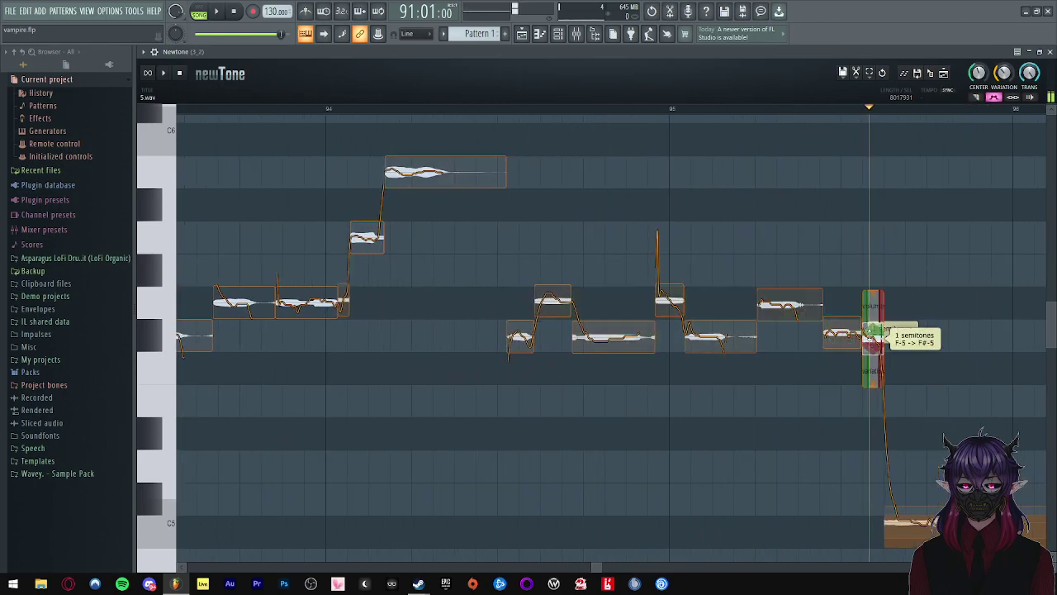
{"action": "left_click", "coordinate": [636, 269]}
{"action": "key", "text": "space"}
- Slice the long low note just after bar 96 and raise its sung part to D5
{"action": "scroll", "coordinate": [636, 268], "scroll_direction": "down", "scroll_amount": 2}
{"action": "scroll", "coordinate": [916, 427], "scroll_direction": "up", "scroll_amount": 2}
{"action": "scroll", "coordinate": [906, 495], "scroll_direction": "down", "scroll_amount": 1}
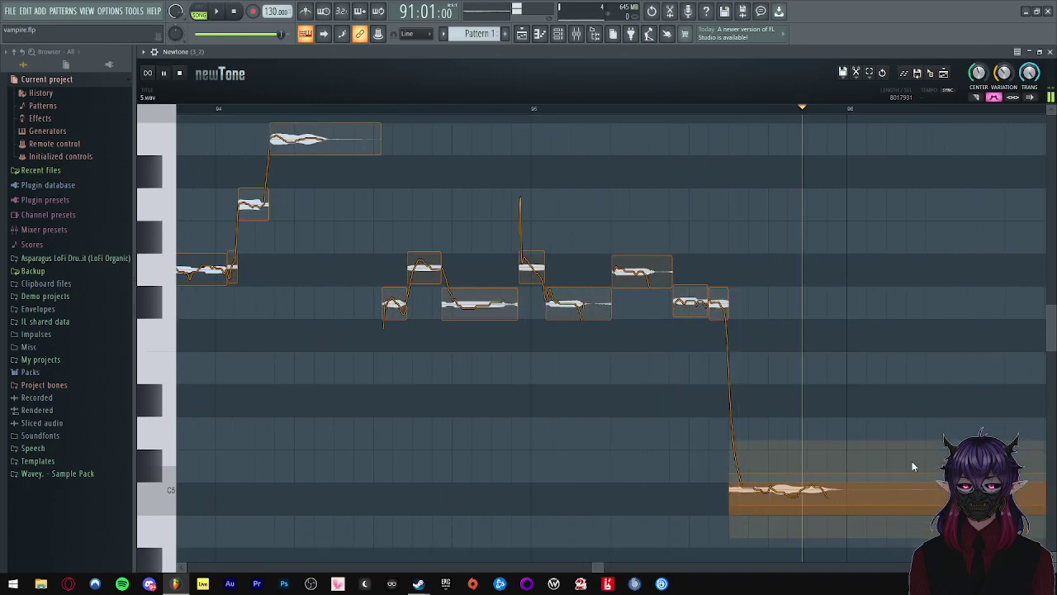
{"action": "key", "text": "space"}
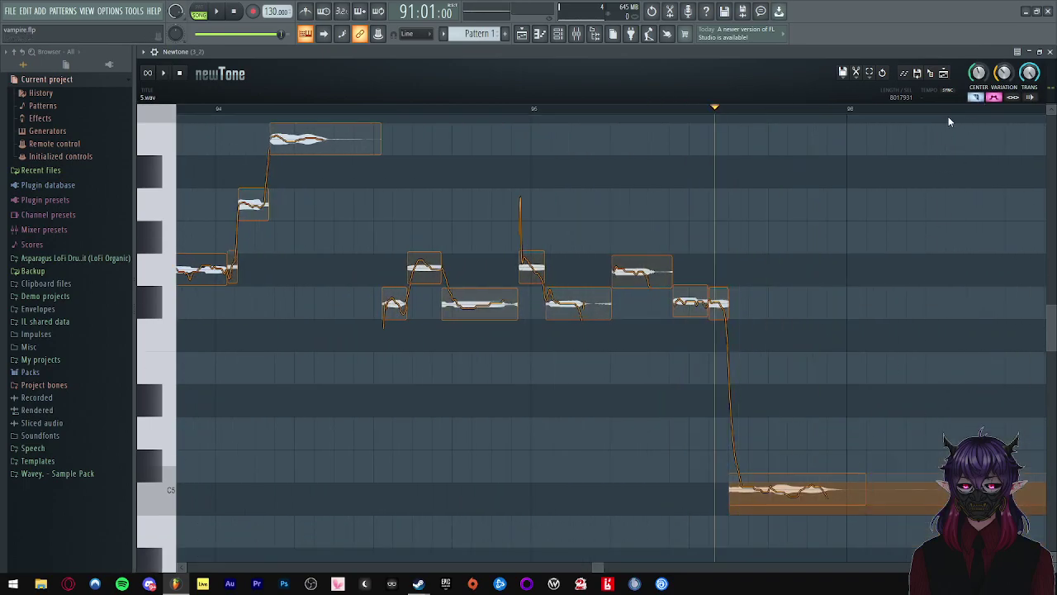
{"action": "left_click_drag", "start_coordinate": [813, 481], "coordinate": [813, 416]}
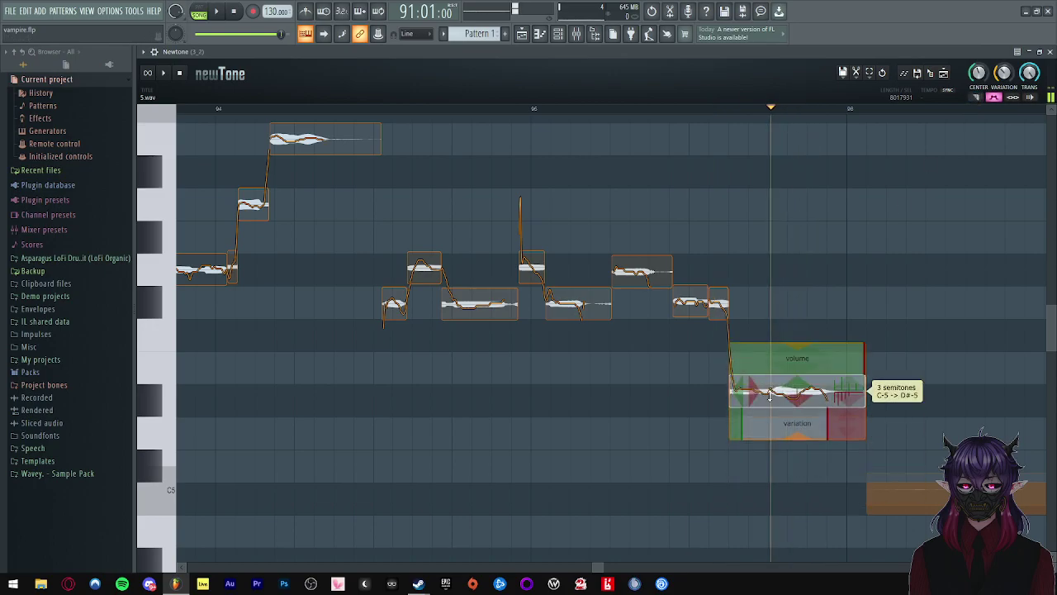
{"action": "key", "text": "space"}
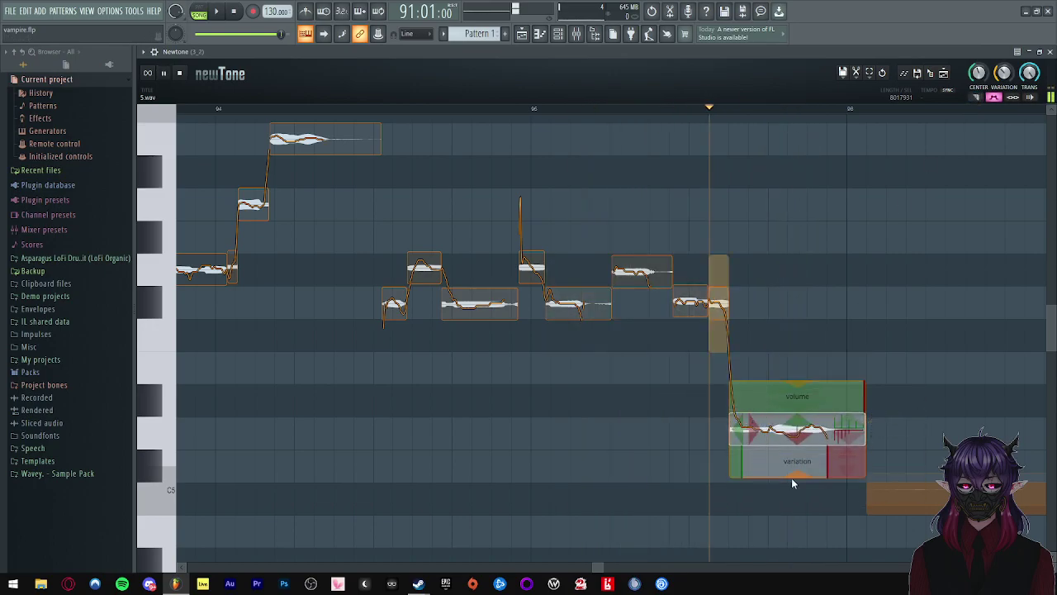
- Set the variation of the final low sung note to 60.41% and audition the phrase's ending
{"action": "left_click", "coordinate": [765, 429]}
{"action": "left_click", "coordinate": [785, 416]}
{"action": "key", "text": "space"}
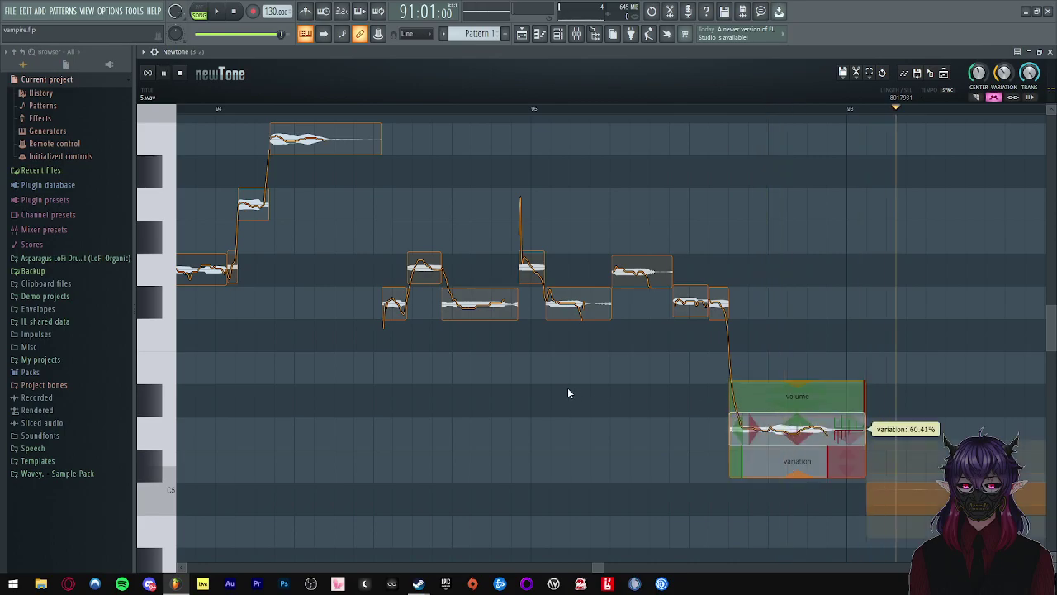
- Send the corrected vocal to the playlist as an audio clip and close Newtone
{"action": "scroll", "coordinate": [544, 373], "scroll_direction": "down", "scroll_amount": 4}
{"action": "scroll", "coordinate": [541, 369], "scroll_direction": "down", "scroll_amount": 3}
{"action": "scroll", "coordinate": [594, 372], "scroll_direction": "up", "scroll_amount": 3}
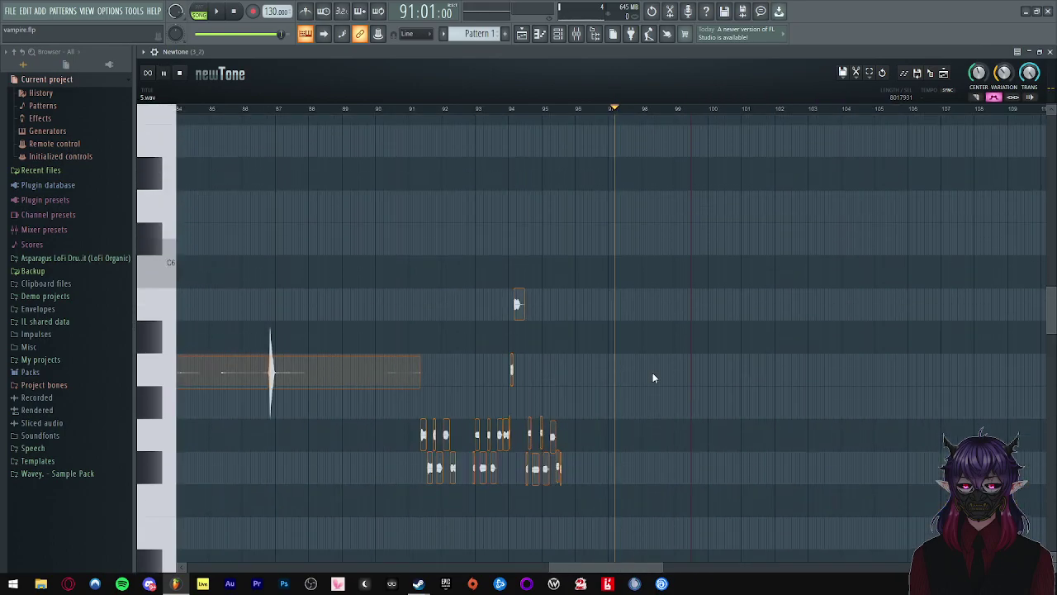
{"action": "left_click", "coordinate": [854, 76]}
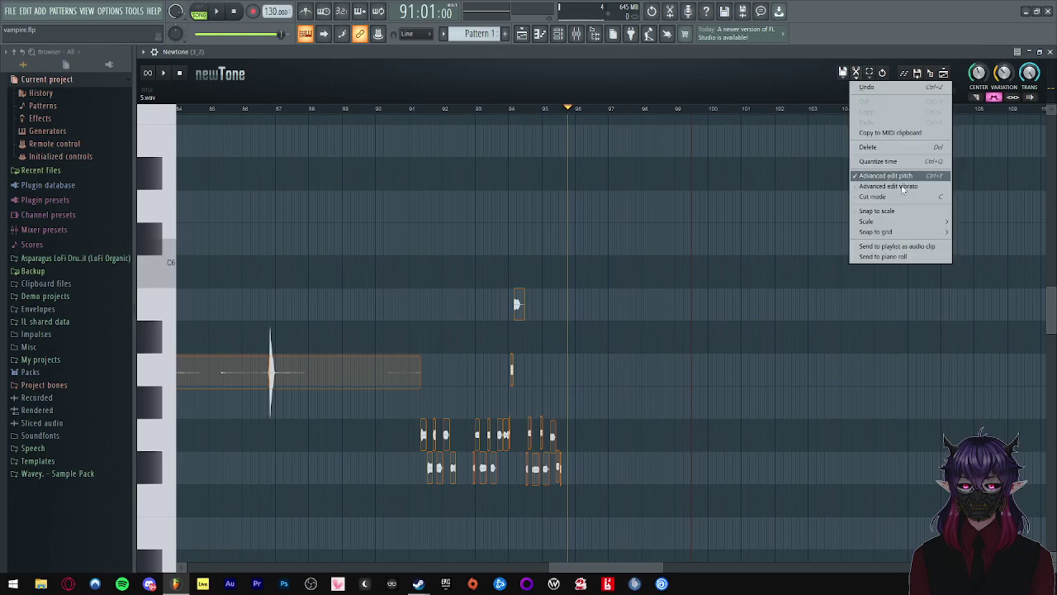
{"action": "left_click", "coordinate": [904, 247]}
{"action": "left_click", "coordinate": [1051, 53]}
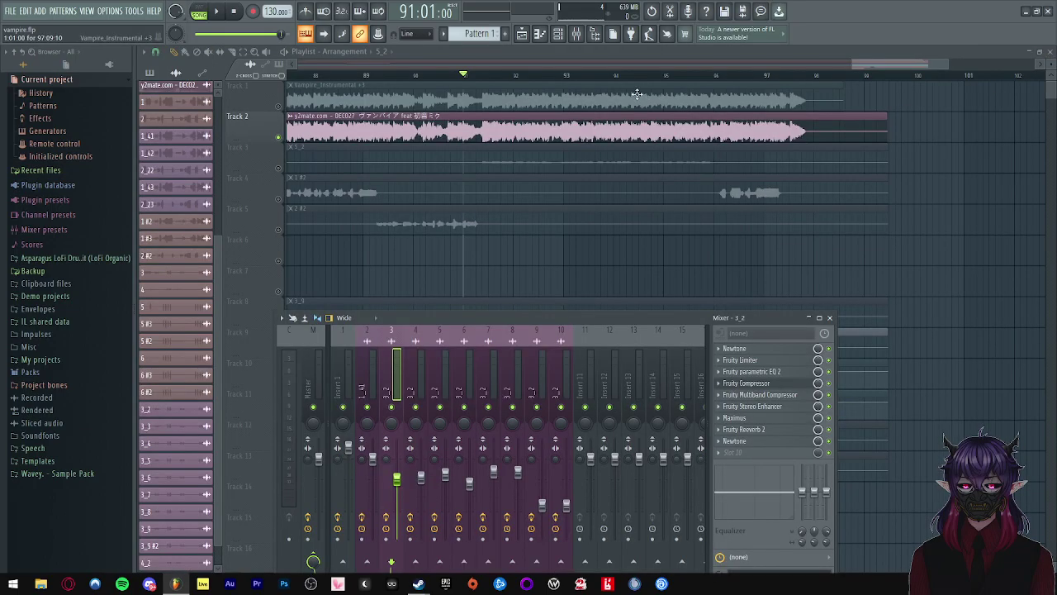
- Place the playhead near bar 93 and insert two empty playlist tracks directly above the track holding clip 5
{"action": "left_click", "coordinate": [600, 73]}
{"action": "scroll", "coordinate": [629, 269], "scroll_direction": "down", "scroll_amount": 4}
{"action": "scroll", "coordinate": [600, 297], "scroll_direction": "down", "scroll_amount": 3}
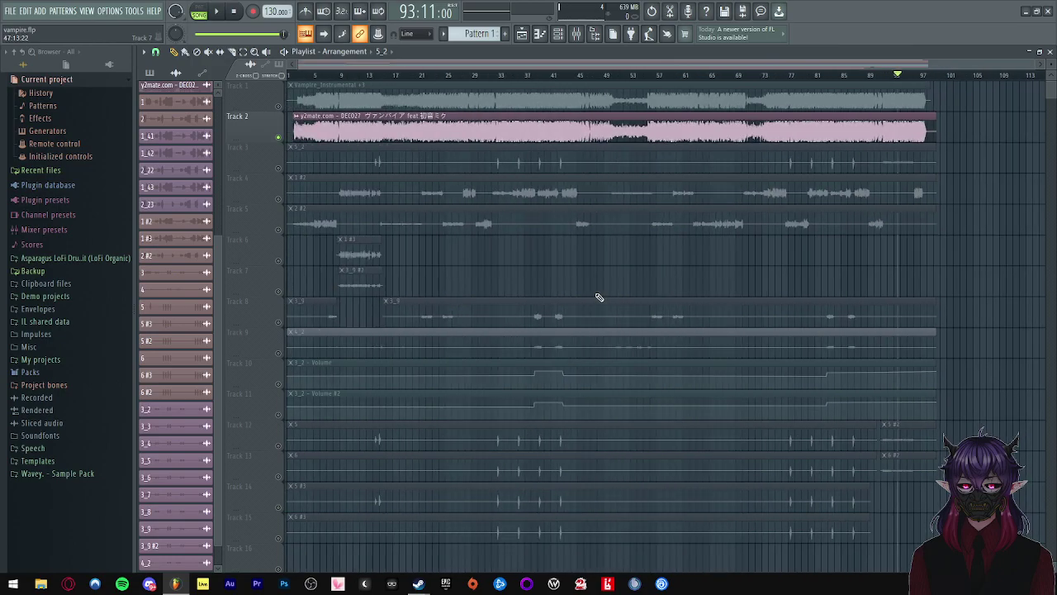
{"action": "scroll", "coordinate": [495, 178], "scroll_direction": "down", "scroll_amount": 1}
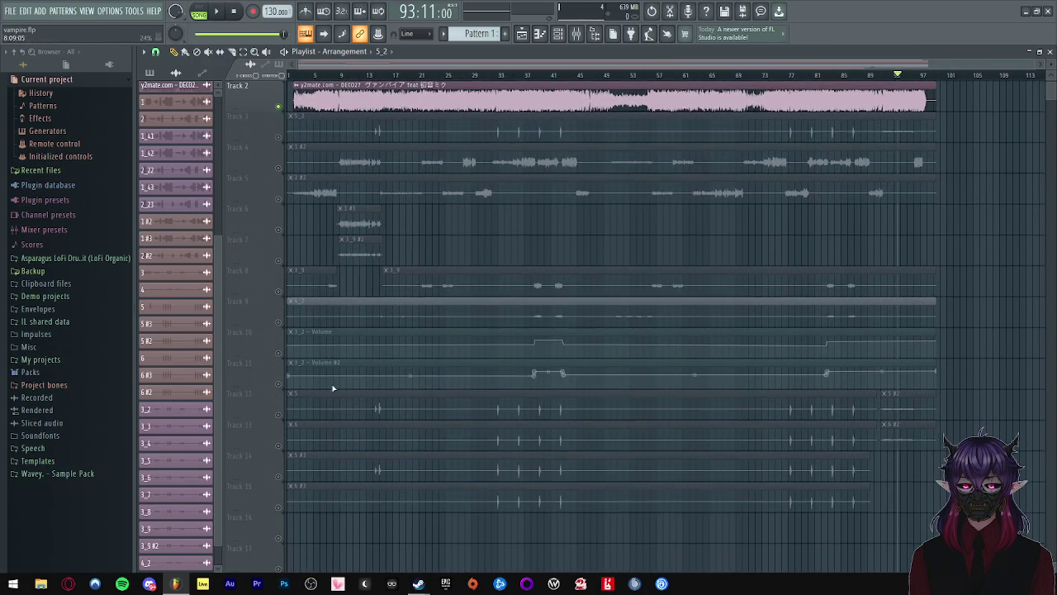
{"action": "right_click", "coordinate": [266, 404]}
{"action": "left_click", "coordinate": [299, 524]}
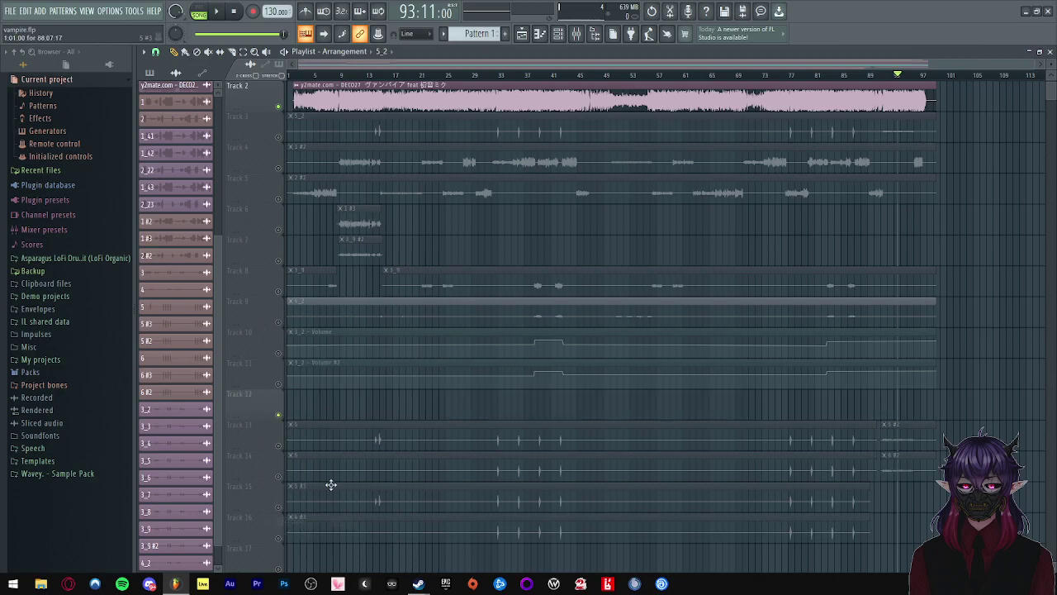
{"action": "right_click", "coordinate": [269, 415]}
{"action": "left_click", "coordinate": [307, 523]}
- Move the 5_2 clip from Track 3 to the empty Track 12 and trim its start to bar 91
{"action": "scroll", "coordinate": [878, 383], "scroll_direction": "down", "scroll_amount": 3}
{"action": "scroll", "coordinate": [878, 382], "scroll_direction": "up", "scroll_amount": 2, "text": "ctrl"}
{"action": "scroll", "coordinate": [878, 383], "scroll_direction": "up", "scroll_amount": 4}
{"action": "scroll", "coordinate": [859, 352], "scroll_direction": "down", "scroll_amount": 3, "text": "ctrl"}
{"action": "left_click_drag", "start_coordinate": [696, 159], "coordinate": [657, 426]}
{"action": "key", "text": "space"}
{"action": "left_click_drag", "start_coordinate": [296, 435], "coordinate": [902, 442]}
{"action": "key", "text": "space"}
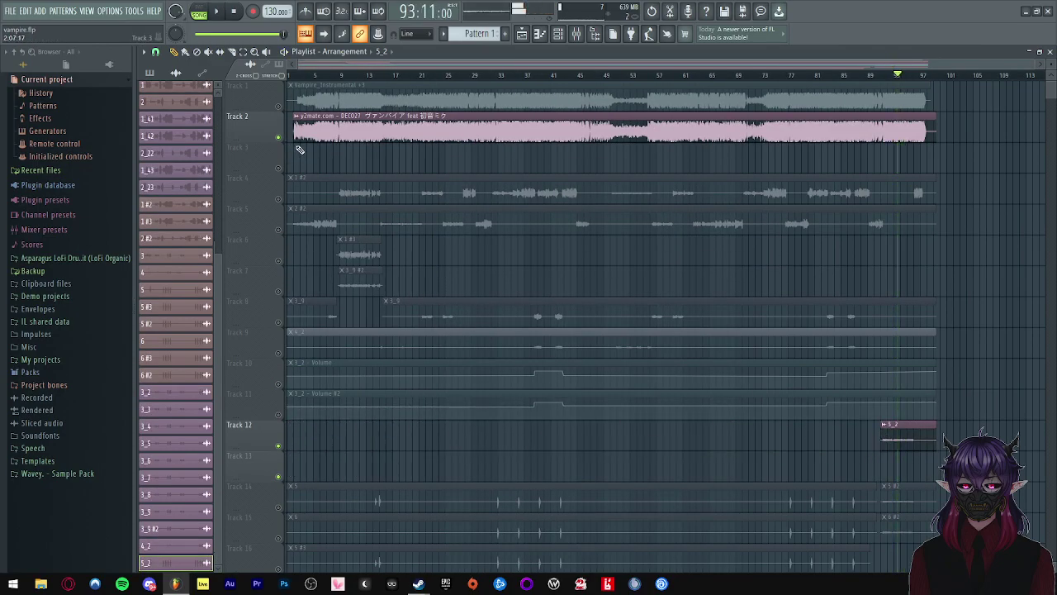
- Mute Track 2, enable the instrumental on Track 1, and play the song from about bar 90
{"action": "left_click", "coordinate": [278, 138]}
{"action": "left_click", "coordinate": [278, 107]}
{"action": "key", "text": "space"}
{"action": "scroll", "coordinate": [968, 343], "scroll_direction": "up", "scroll_amount": 2, "text": "ctrl"}
{"action": "scroll", "coordinate": [968, 343], "scroll_direction": "up", "scroll_amount": 2}
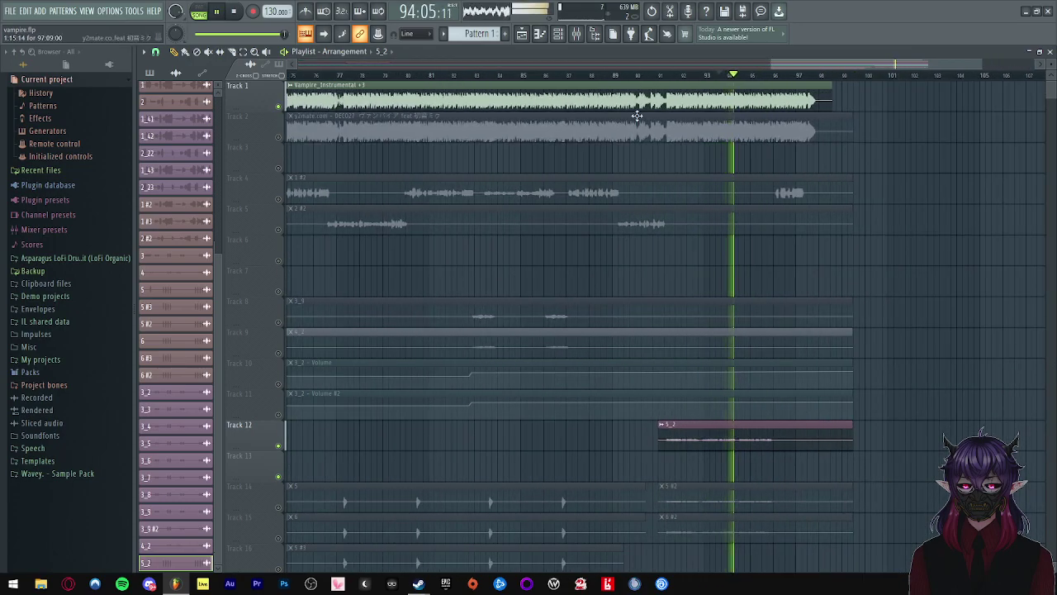
{"action": "left_click", "coordinate": [650, 73]}
- Enable the two volume automation tracks, Track 10 and Track 11
{"action": "left_click", "coordinate": [278, 416]}
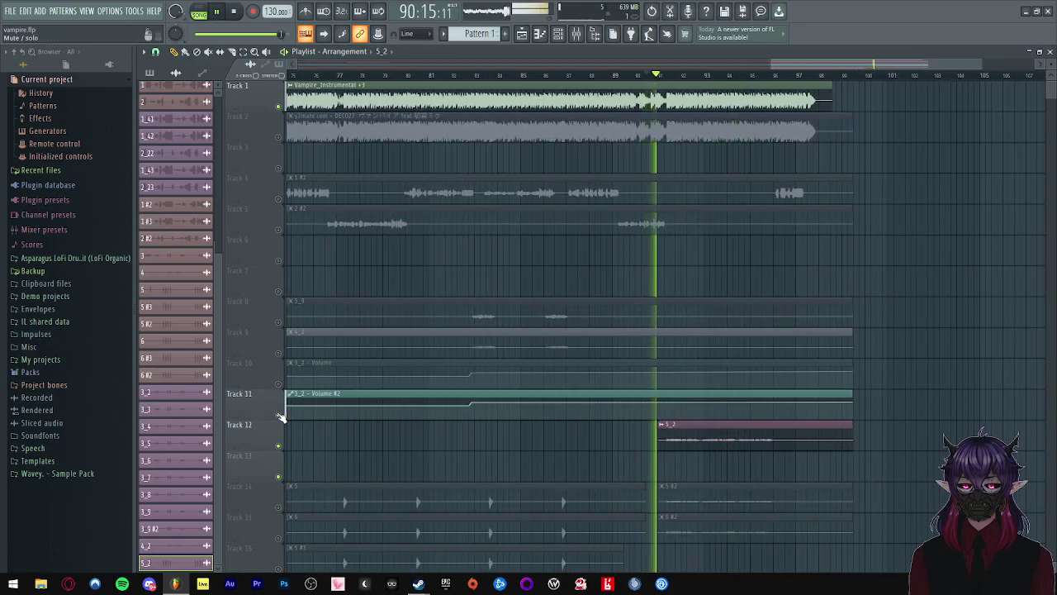
{"action": "left_click", "coordinate": [279, 384]}
{"action": "scroll", "coordinate": [464, 401], "scroll_direction": "down", "scroll_amount": 3}
{"action": "scroll", "coordinate": [567, 380], "scroll_direction": "down", "scroll_amount": 3, "text": "ctrl"}
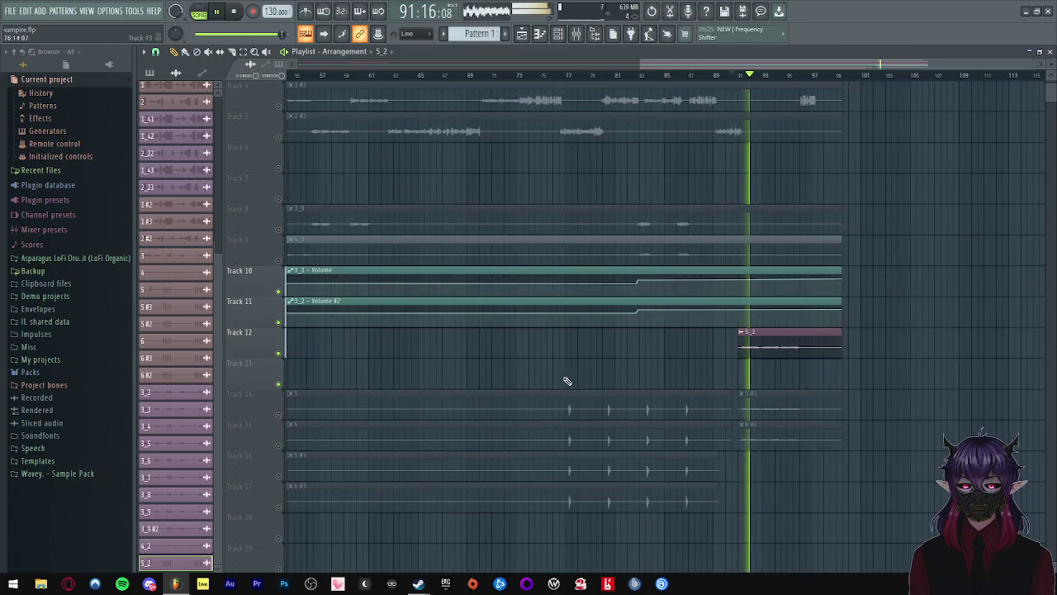
- Delete the 5 #2 clip from Track 14
{"action": "scroll", "coordinate": [911, 382], "scroll_direction": "up", "scroll_amount": 2, "text": "ctrl"}
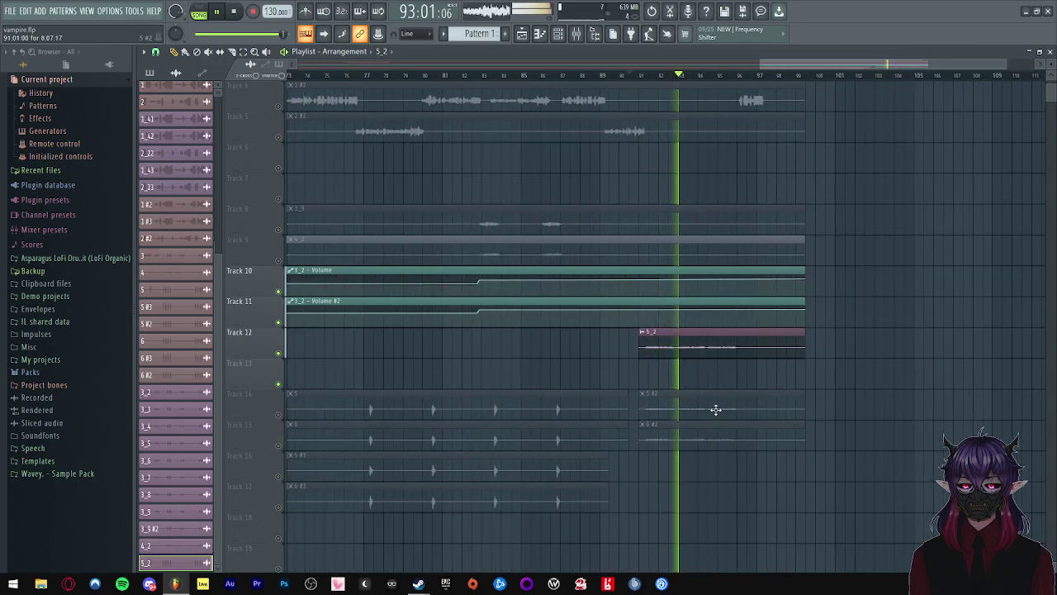
{"action": "scroll", "coordinate": [828, 422], "scroll_direction": "down", "scroll_amount": 1}
{"action": "scroll", "coordinate": [824, 421], "scroll_direction": "up", "scroll_amount": 2, "text": "ctrl"}
{"action": "scroll", "coordinate": [782, 408], "scroll_direction": "up", "scroll_amount": 3}
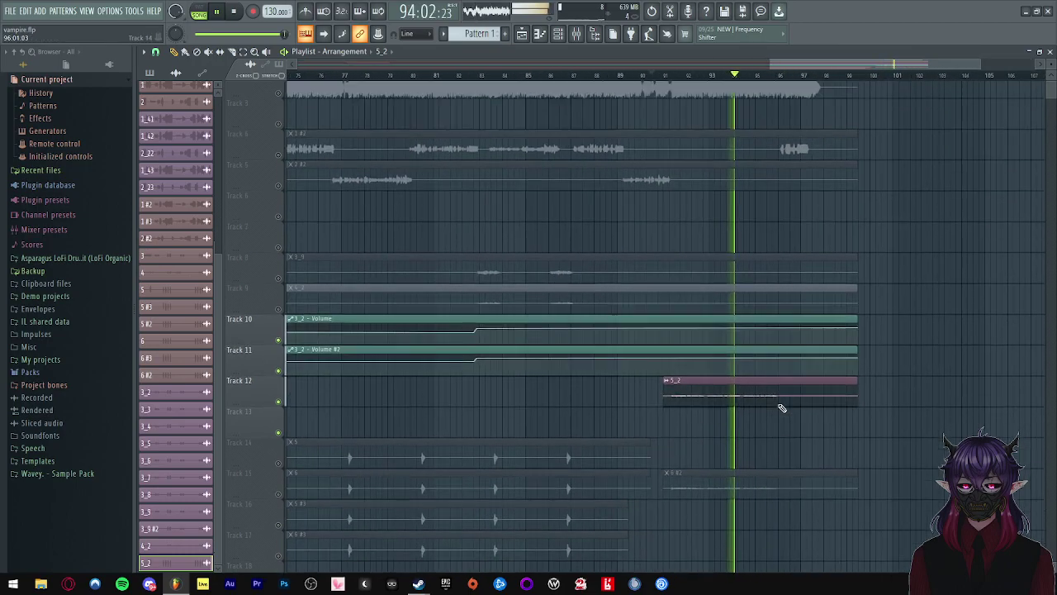
{"action": "scroll", "coordinate": [761, 420], "scroll_direction": "down", "scroll_amount": 4}
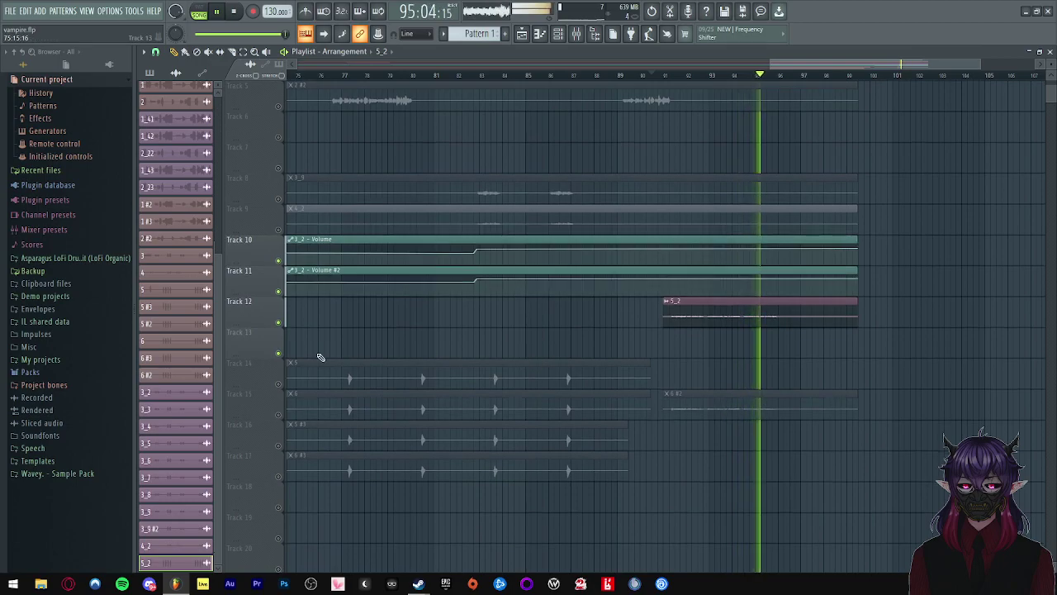
- Move the 6 #2 clip from Track 15 to Track 13, under the 5_2 clip, and play both from about bar 90
{"action": "left_click_drag", "start_coordinate": [724, 401], "coordinate": [696, 366]}
{"action": "key", "text": "space"}
{"action": "scroll", "coordinate": [686, 388], "scroll_direction": "up", "scroll_amount": 2}
{"action": "left_click_drag", "start_coordinate": [681, 329], "coordinate": [680, 321]}
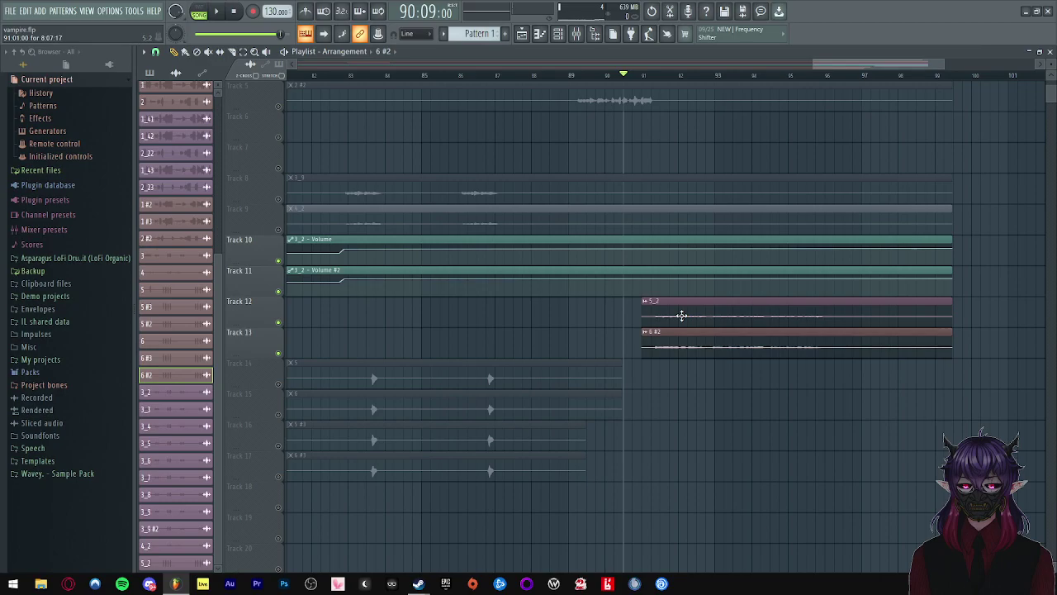
{"action": "key", "text": "space"}
{"action": "scroll", "coordinate": [763, 344], "scroll_direction": "up", "scroll_amount": 2}
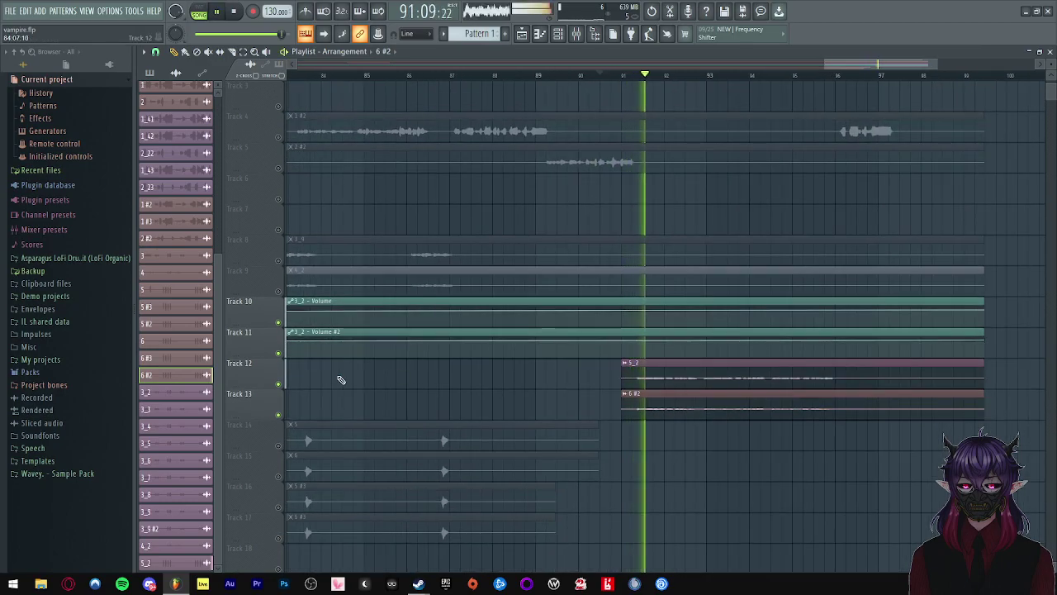
{"action": "key", "text": "space"}
{"action": "scroll", "coordinate": [662, 334], "scroll_direction": "up", "scroll_amount": 2}
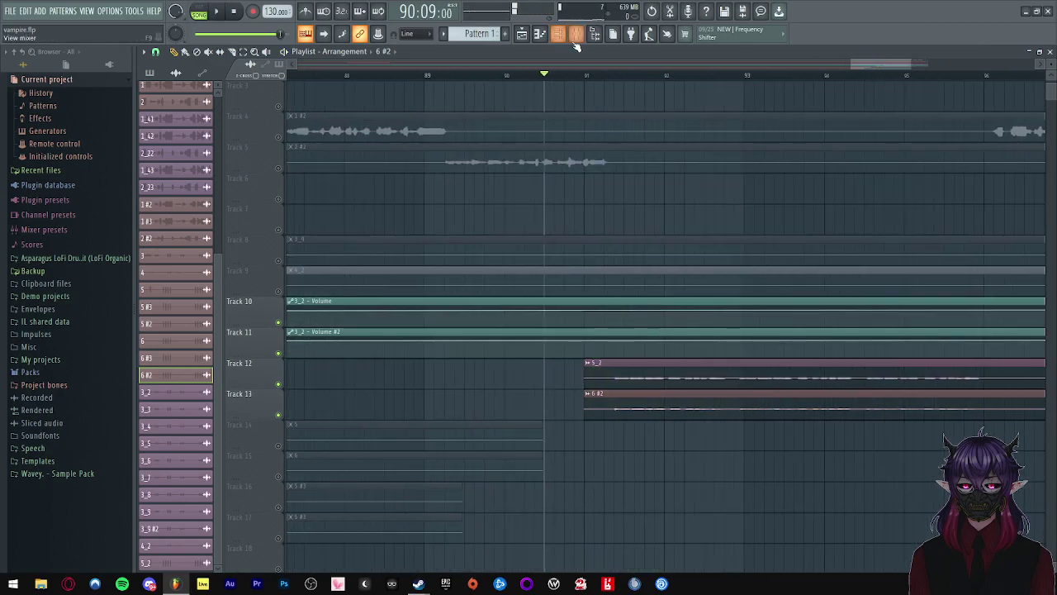
- Add Newtone to effect slot 9 of mixer track 4
{"action": "left_click", "coordinate": [577, 37]}
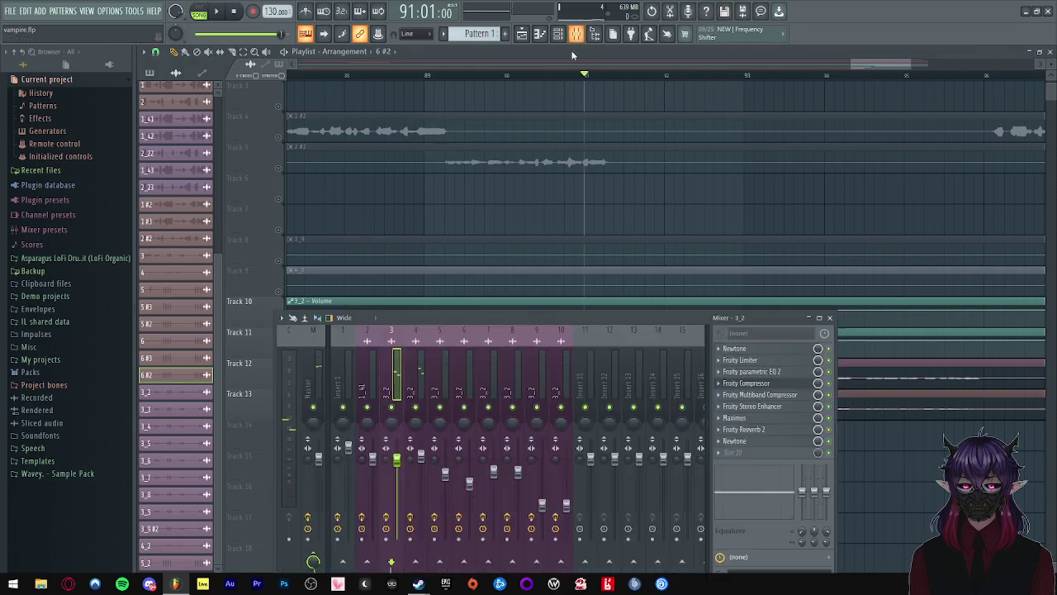
{"action": "left_click", "coordinate": [409, 388]}
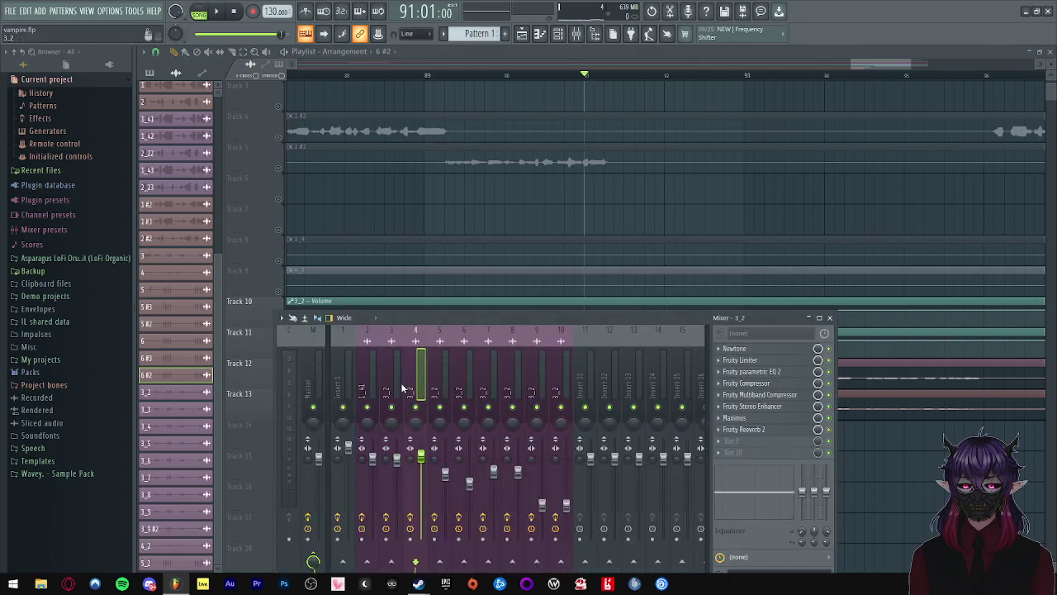
{"action": "left_click", "coordinate": [761, 452]}
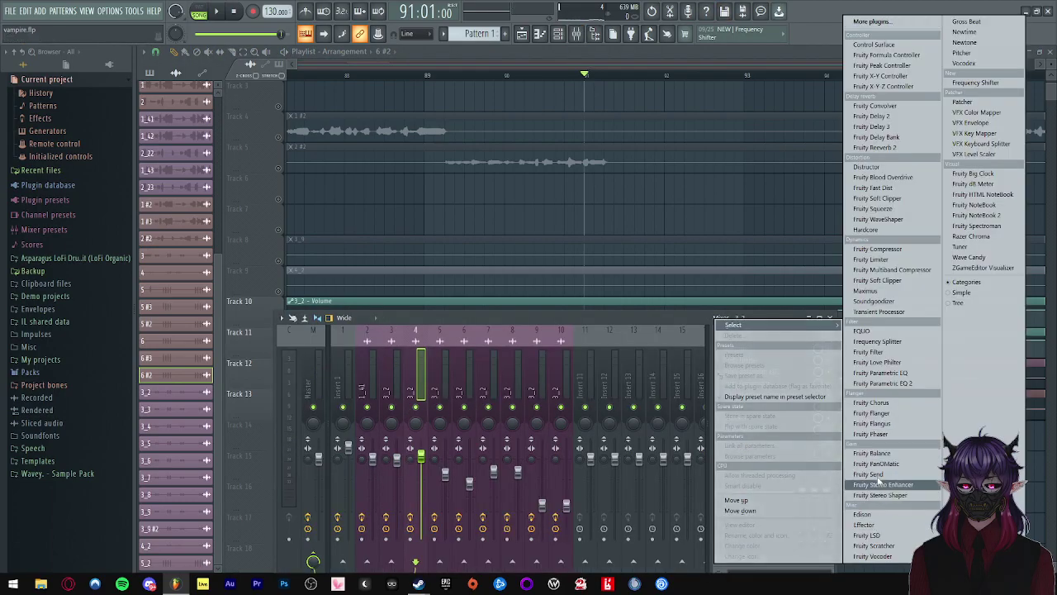
{"action": "left_click", "coordinate": [965, 43]}
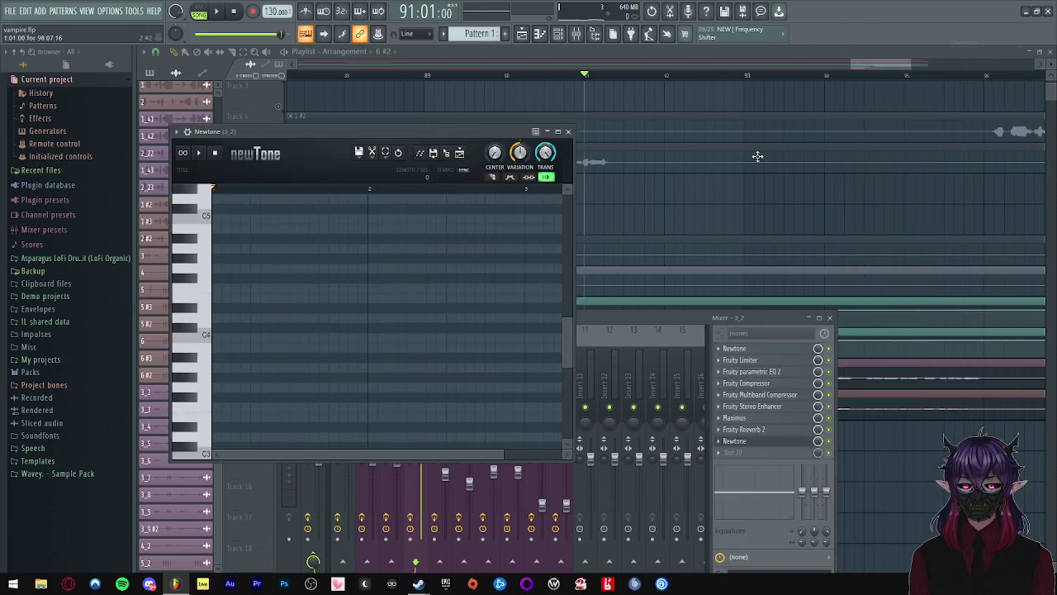
- Set the playhead to 91:09:00 and load the 6 #2 clip's audio into the Newtone on mixer track 4
{"action": "left_click", "coordinate": [625, 74]}
{"action": "double_click", "coordinate": [665, 407]}
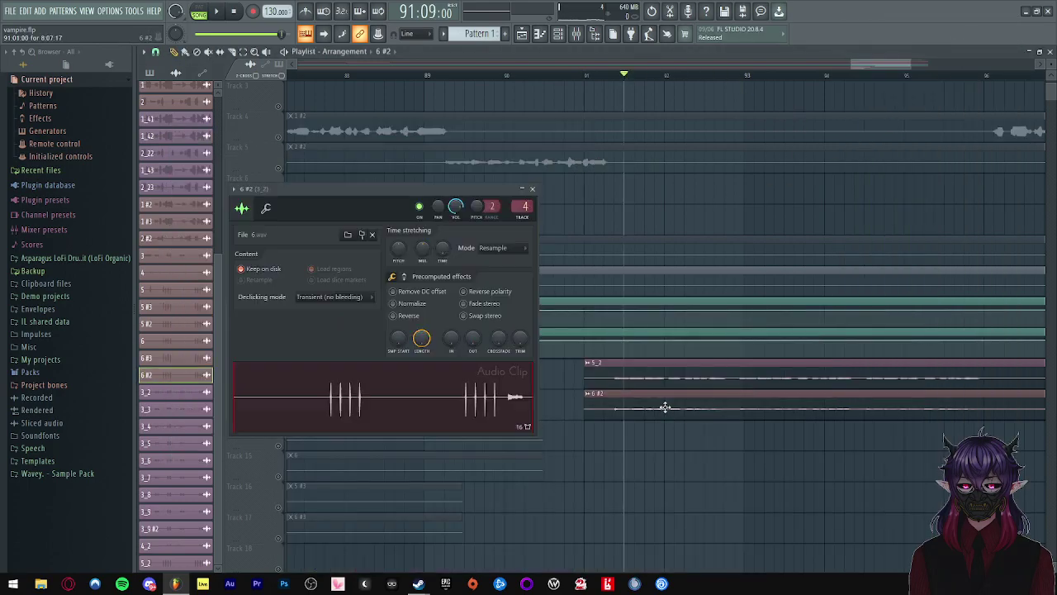
{"action": "left_click", "coordinate": [576, 34]}
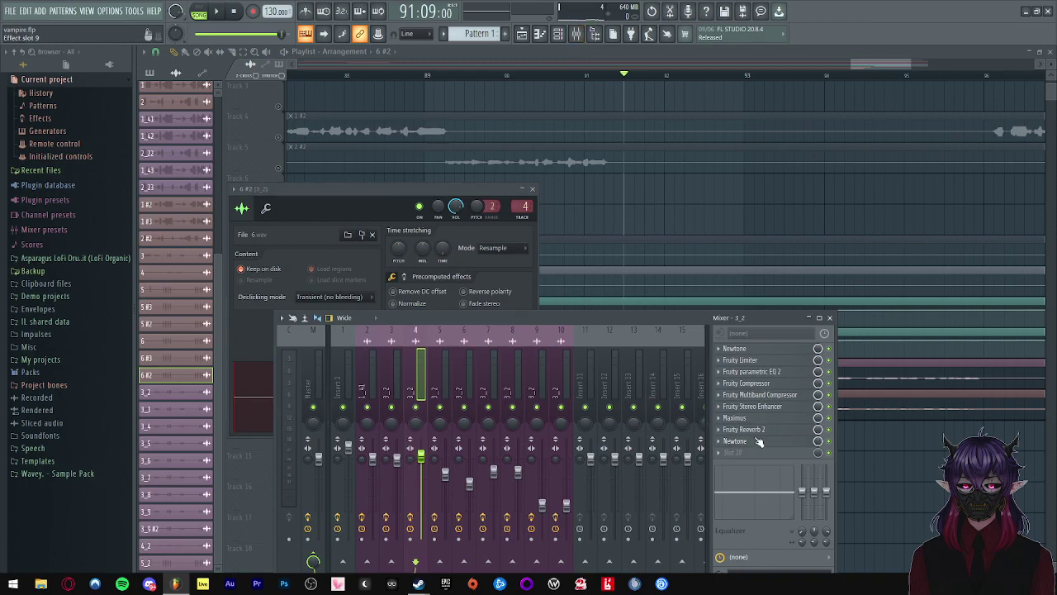
{"action": "left_click", "coordinate": [755, 441]}
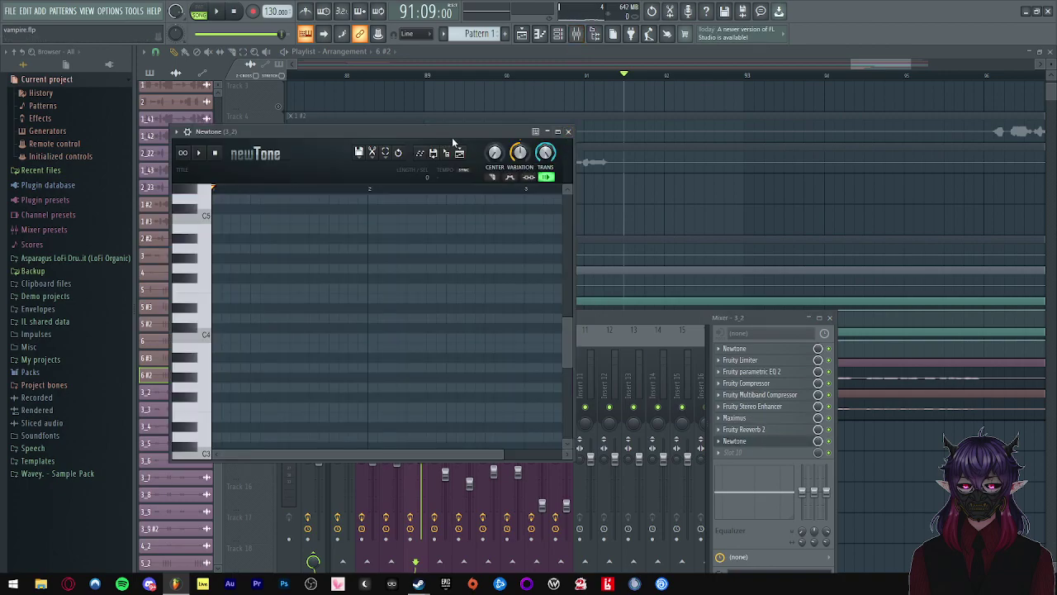
{"action": "left_click_drag", "start_coordinate": [451, 137], "coordinate": [778, 106]}
{"action": "left_click", "coordinate": [362, 189]}
{"action": "left_click_drag", "start_coordinate": [397, 399], "coordinate": [746, 317]}
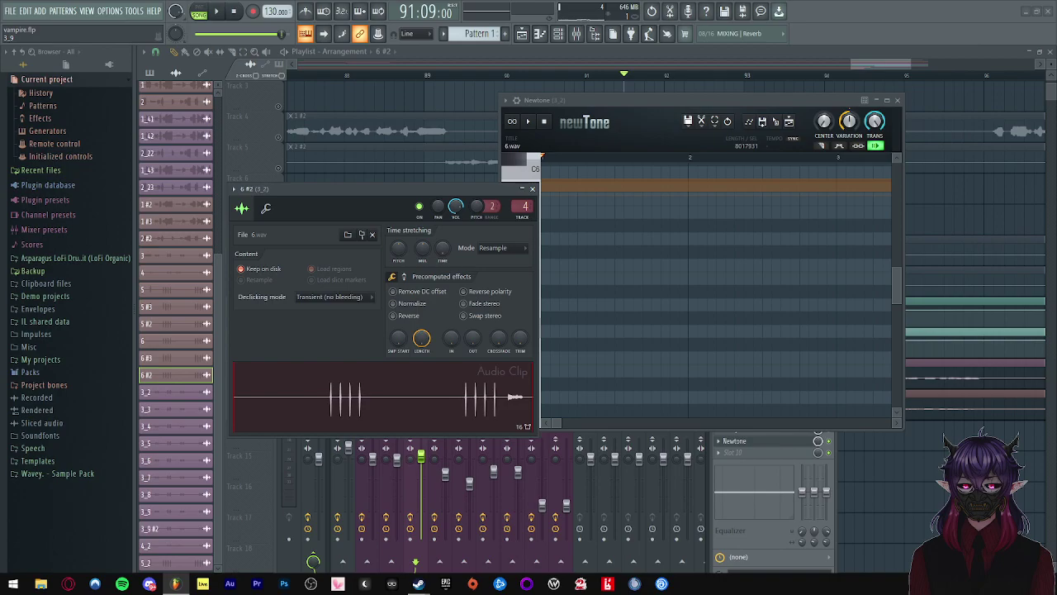
- Close the clip's settings window, maximize Newtone, and play the vocal phrase that starts at bar 91
{"action": "left_click", "coordinate": [533, 189]}
{"action": "left_click", "coordinate": [887, 100]}
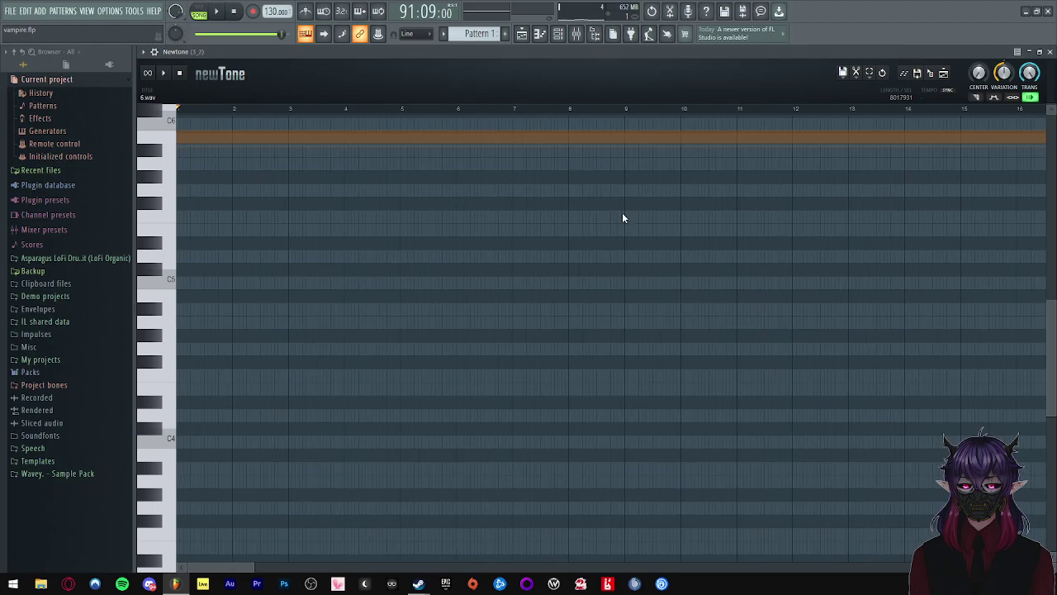
{"action": "scroll", "coordinate": [529, 172], "scroll_direction": "down", "scroll_amount": 4}
{"action": "left_click", "coordinate": [574, 202]}
{"action": "key", "text": "space"}
{"action": "scroll", "coordinate": [575, 204], "scroll_direction": "up", "scroll_amount": 1}
{"action": "scroll", "coordinate": [585, 215], "scroll_direction": "up", "scroll_amount": 8}
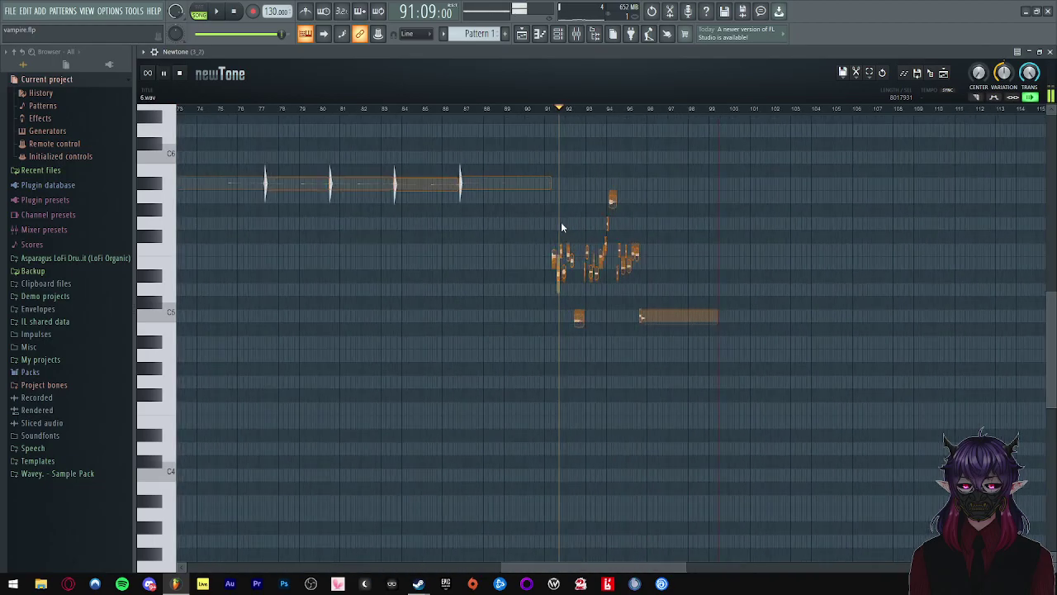
{"action": "key", "text": "space"}
{"action": "scroll", "coordinate": [533, 276], "scroll_direction": "up", "scroll_amount": 2}
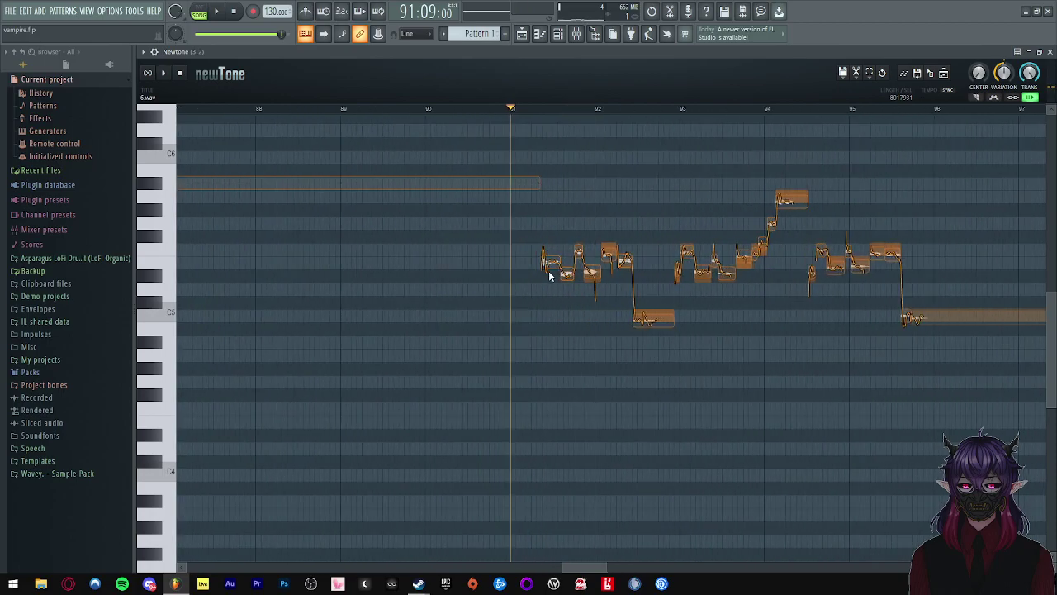
- Center the phrase's first note on E5, reduce its pitch variation, and play it back
{"action": "left_click", "coordinate": [551, 275]}
{"action": "scroll", "coordinate": [548, 262], "scroll_direction": "up", "scroll_amount": 5}
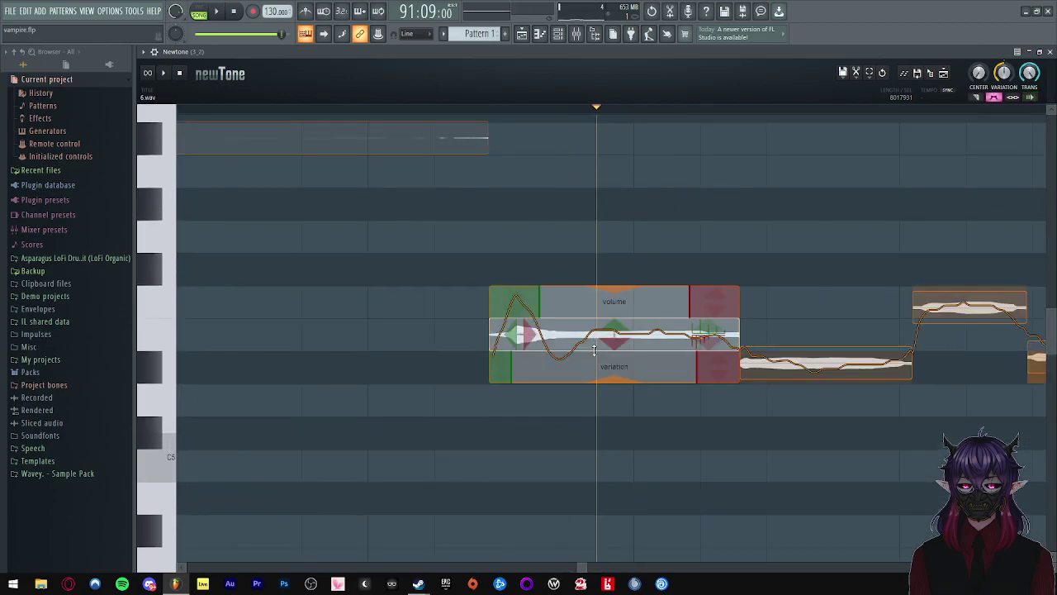
{"action": "left_click", "coordinate": [406, 305]}
{"action": "scroll", "coordinate": [407, 303], "scroll_direction": "down", "scroll_amount": 4}
{"action": "key", "text": "space"}
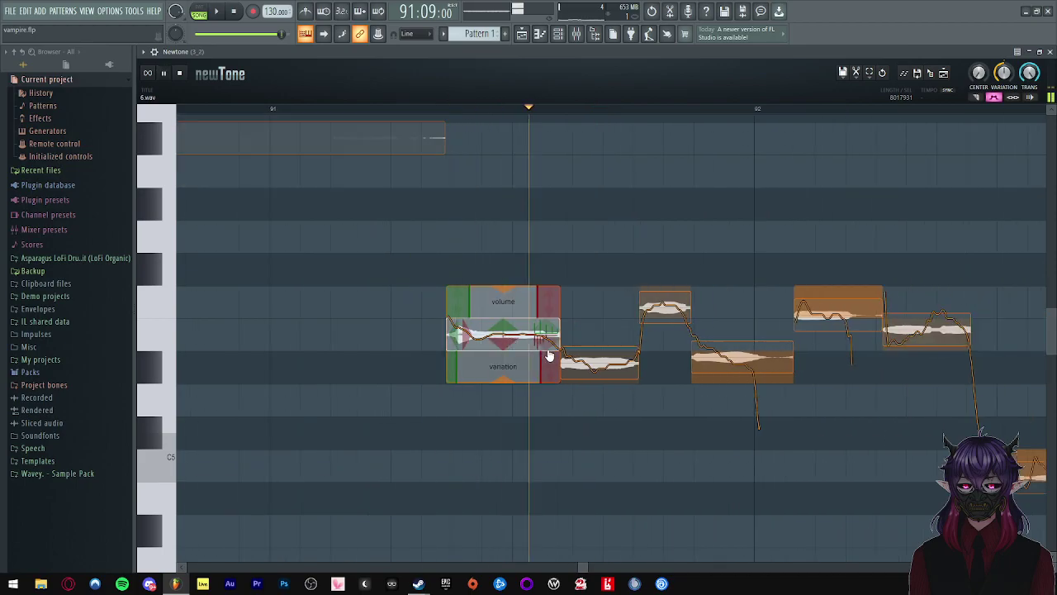
- Correct the phrase's second to fifth notes to D#5, E5, D#5 and E5, and play them back
{"action": "left_click_drag", "start_coordinate": [655, 315], "coordinate": [658, 349]}
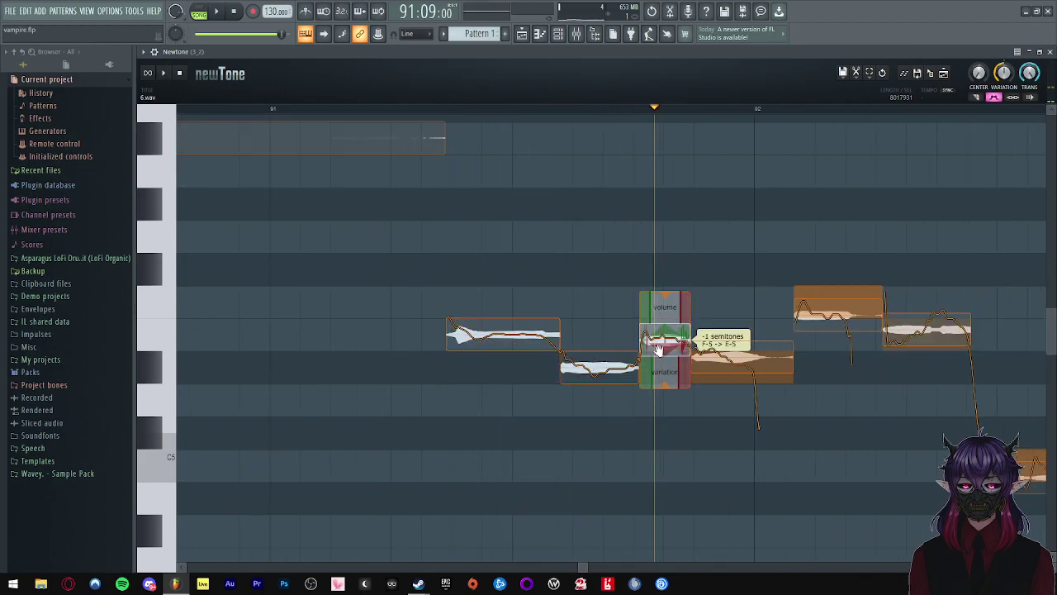
{"action": "scroll", "coordinate": [416, 310], "scroll_direction": "down", "scroll_amount": 3}
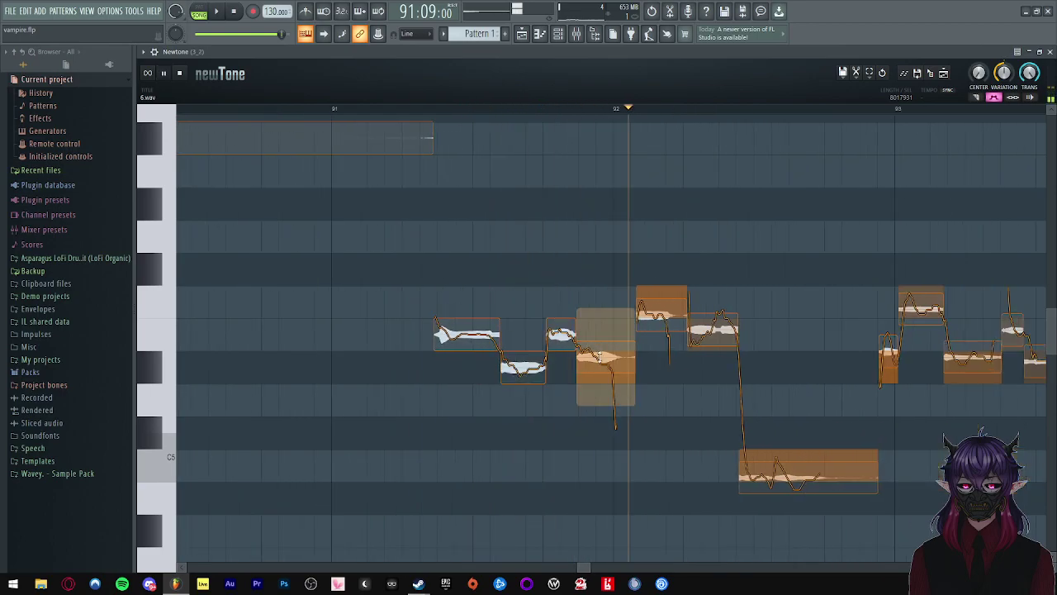
{"action": "key", "text": "space"}
{"action": "left_click_drag", "start_coordinate": [606, 411], "coordinate": [603, 382]}
{"action": "left_click_drag", "start_coordinate": [657, 307], "coordinate": [657, 336]}
{"action": "left_click", "coordinate": [426, 298]}
{"action": "key", "text": "space"}
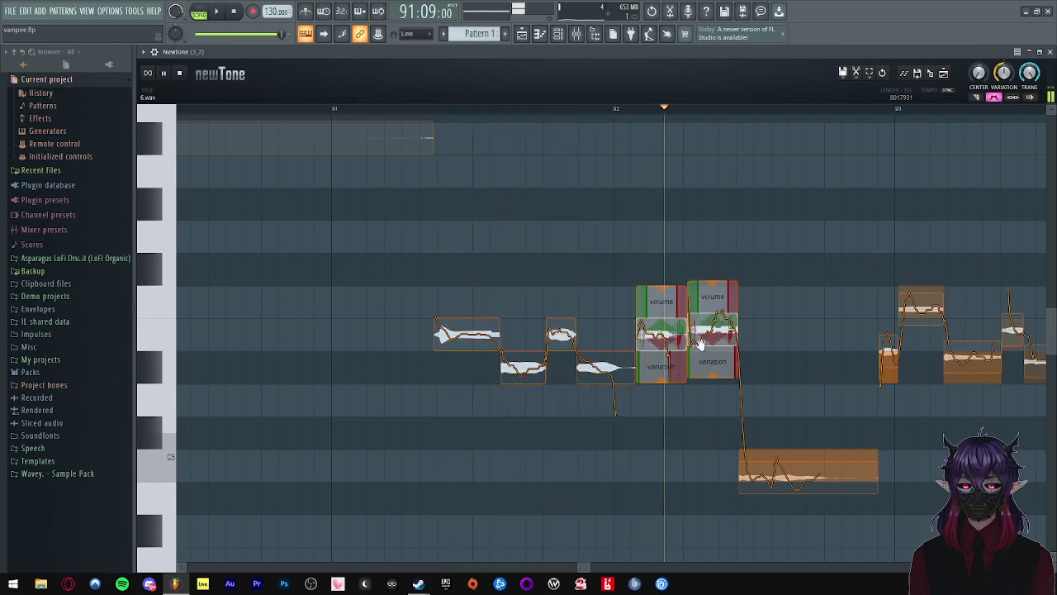
- Center the sixth note on E5, reduce its variation to about 39%, and replay the phrase
{"action": "left_click_drag", "start_coordinate": [713, 338], "coordinate": [708, 333]}
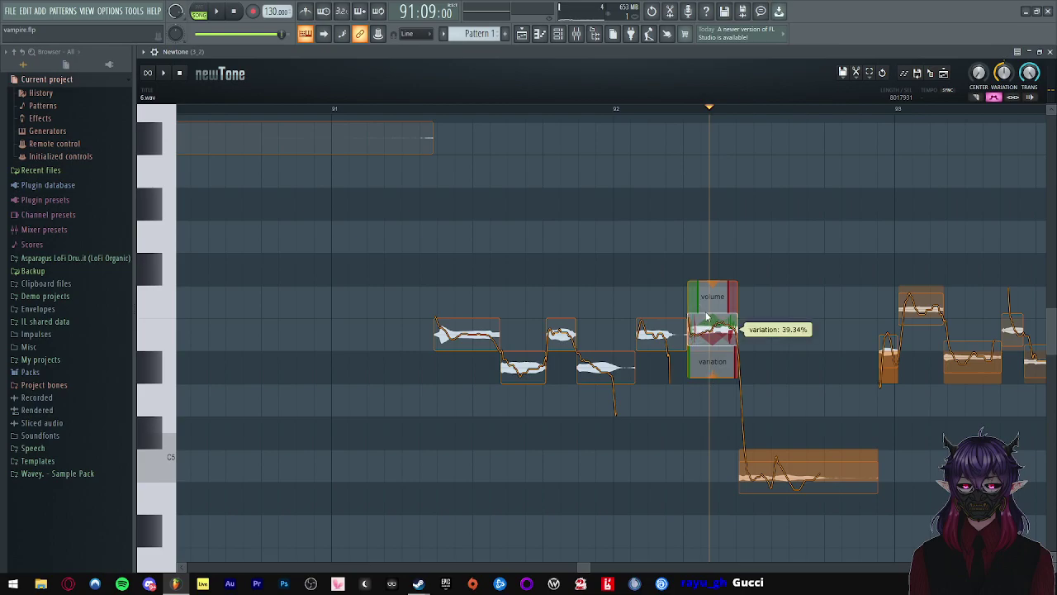
{"action": "left_click", "coordinate": [396, 317]}
{"action": "key", "text": "space"}
{"action": "scroll", "coordinate": [380, 303], "scroll_direction": "down", "scroll_amount": 3}
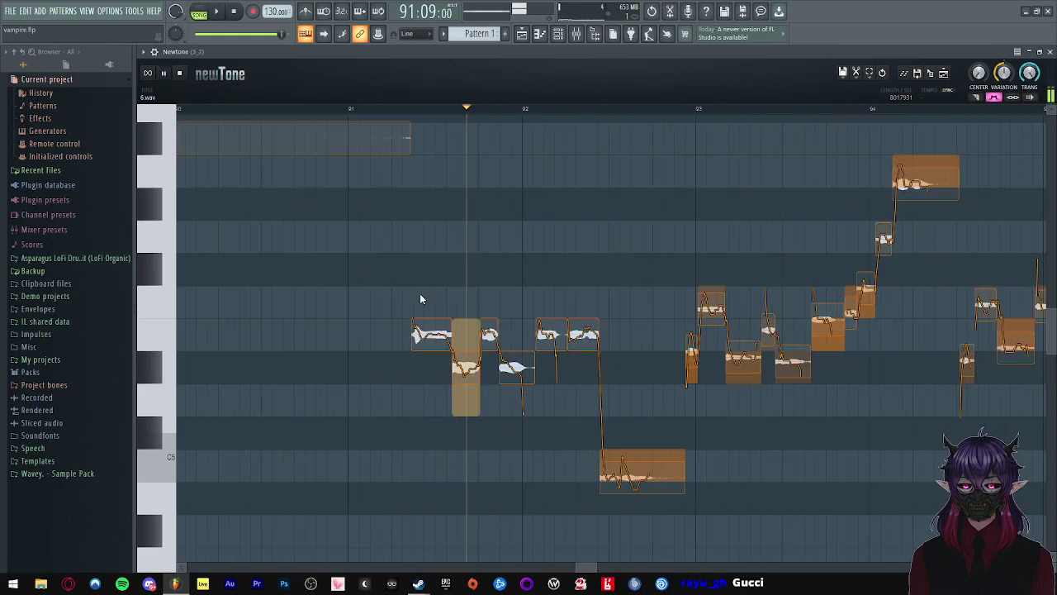
{"action": "scroll", "coordinate": [607, 417], "scroll_direction": "up", "scroll_amount": 1}
{"action": "scroll", "coordinate": [607, 421], "scroll_direction": "up", "scroll_amount": 1}
{"action": "key", "text": "space"}
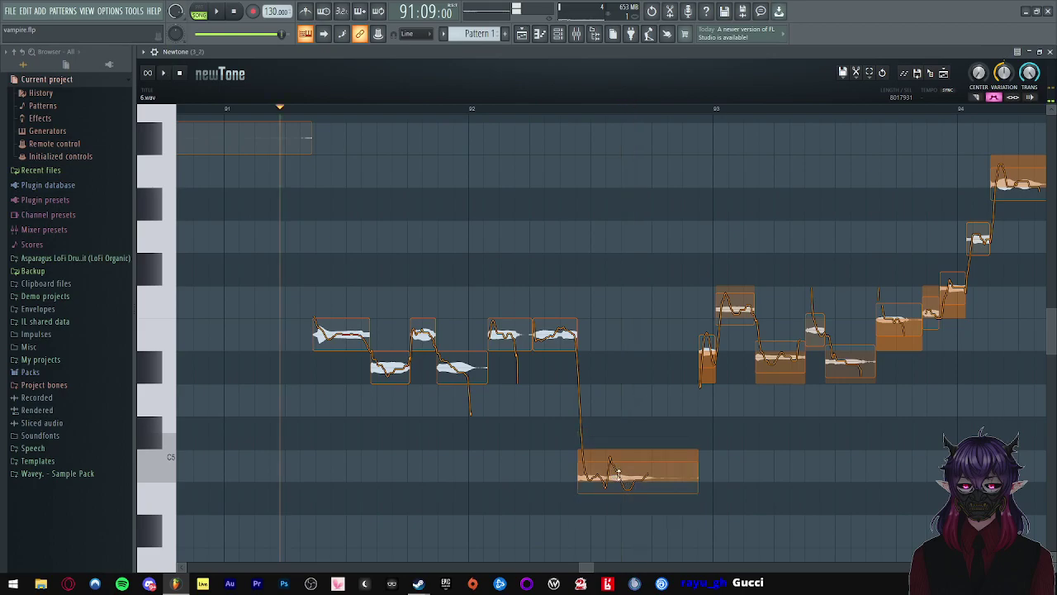
- Center the long low note before bar 93 on C5, reduce its pitch variation, and replay the phrase
{"action": "left_click_drag", "start_coordinate": [623, 478], "coordinate": [623, 476]}
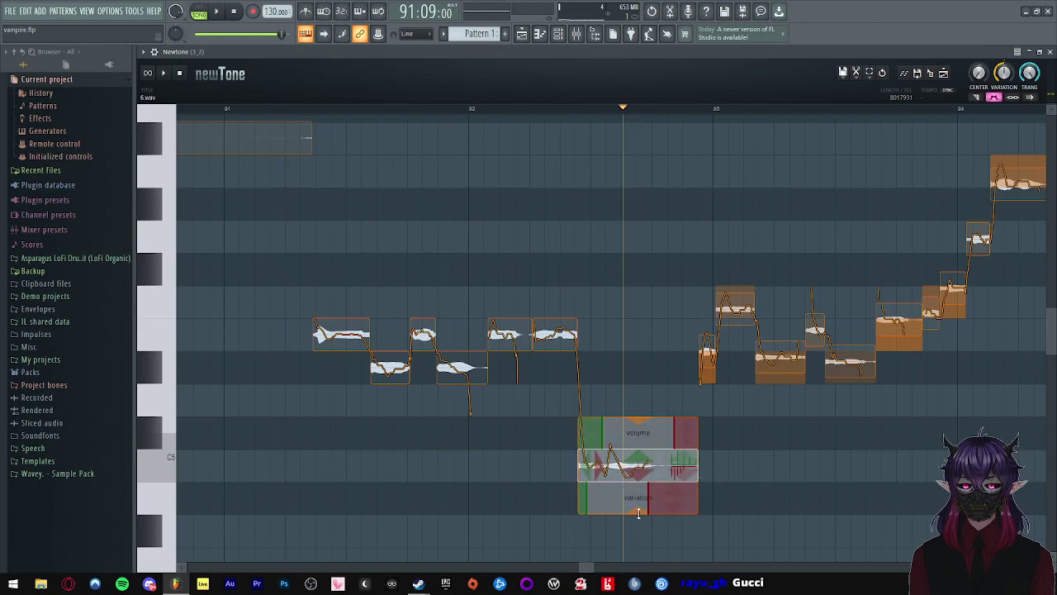
{"action": "left_click", "coordinate": [477, 282]}
{"action": "key", "text": "space"}
{"action": "key", "text": "space"}
{"action": "key", "text": "space"}
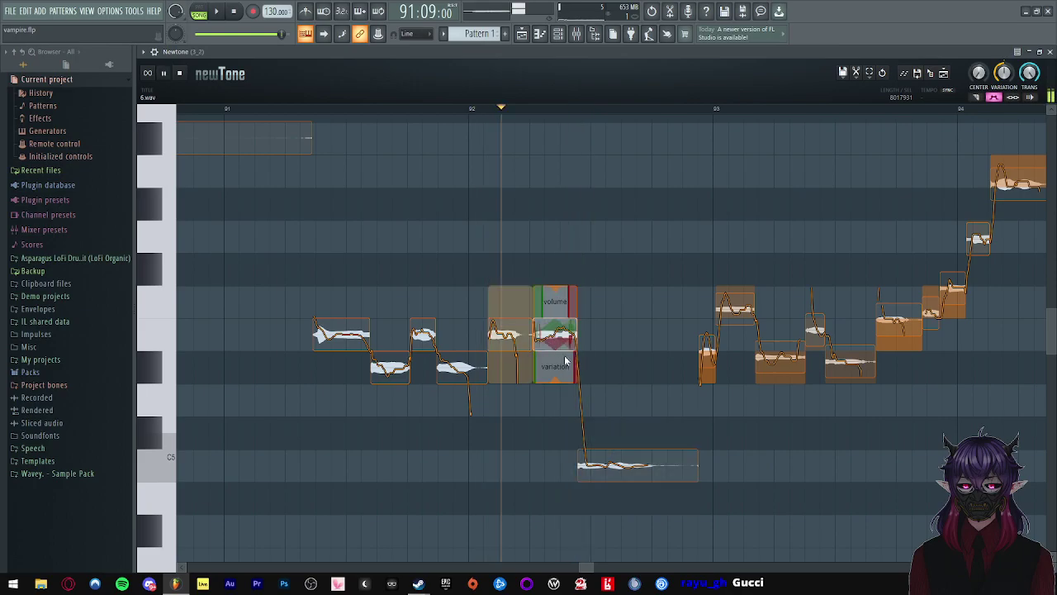
{"action": "key", "text": "space"}
- Lower the long note before bar 93 by one semitone to B4 and play the phrase
{"action": "left_click_drag", "start_coordinate": [628, 465], "coordinate": [620, 498]}
{"action": "left_click", "coordinate": [480, 458]}
{"action": "key", "text": "space"}
{"action": "scroll", "coordinate": [481, 461], "scroll_direction": "down", "scroll_amount": 4}
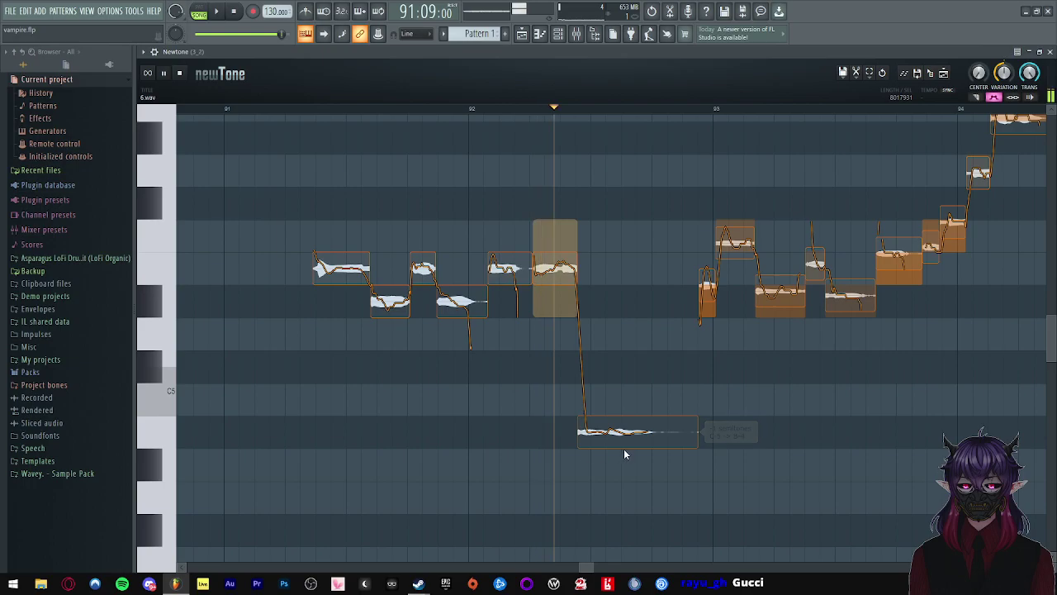
- Correct the first five notes of the phrase at bar 93 to D#5, E5, D#5, E5 and D#5, reducing their pitch variation
{"action": "scroll", "coordinate": [677, 396], "scroll_direction": "up", "scroll_amount": 3}
{"action": "mouse_move", "coordinate": [709, 356]}
{"action": "left_mouse_down"}
{"action": "mouse_move", "coordinate": [708, 365]}
{"action": "mouse_move", "coordinate": [708, 352]}
{"action": "left_mouse_up"}
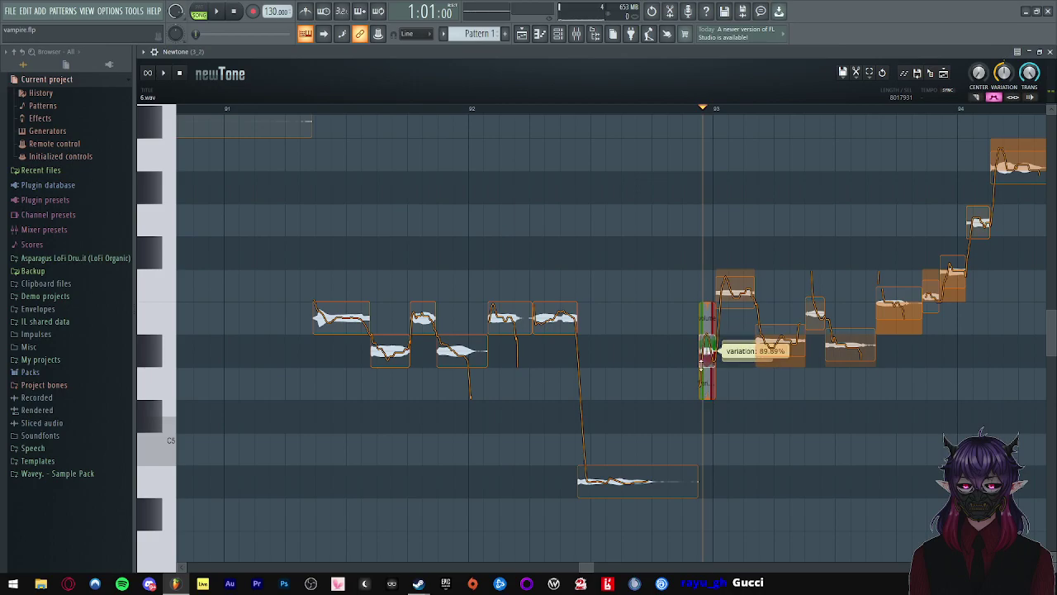
{"action": "left_click_drag", "start_coordinate": [738, 346], "coordinate": [737, 379]}
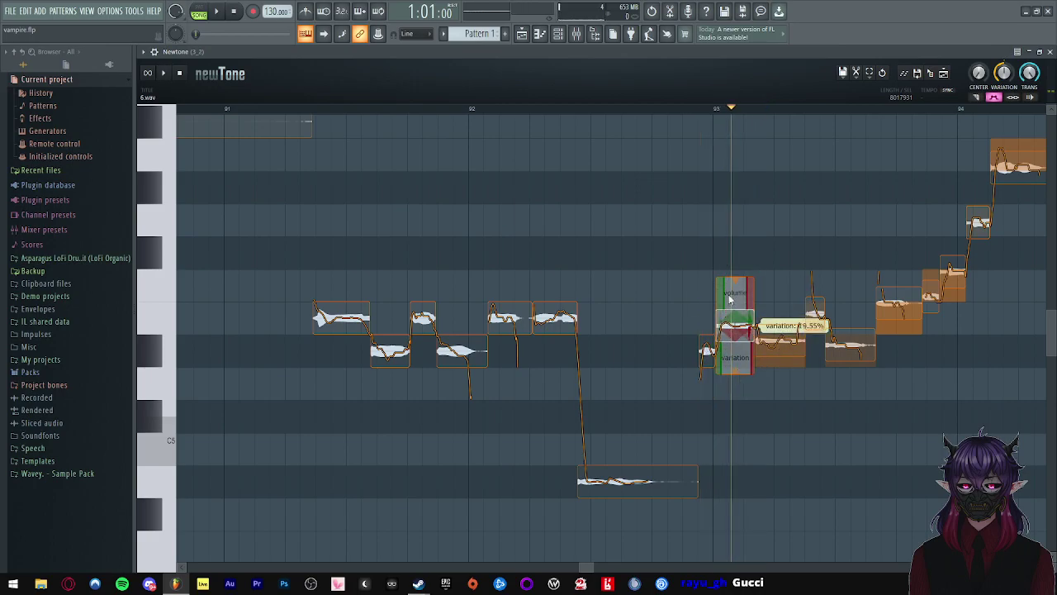
{"action": "left_click", "coordinate": [687, 324]}
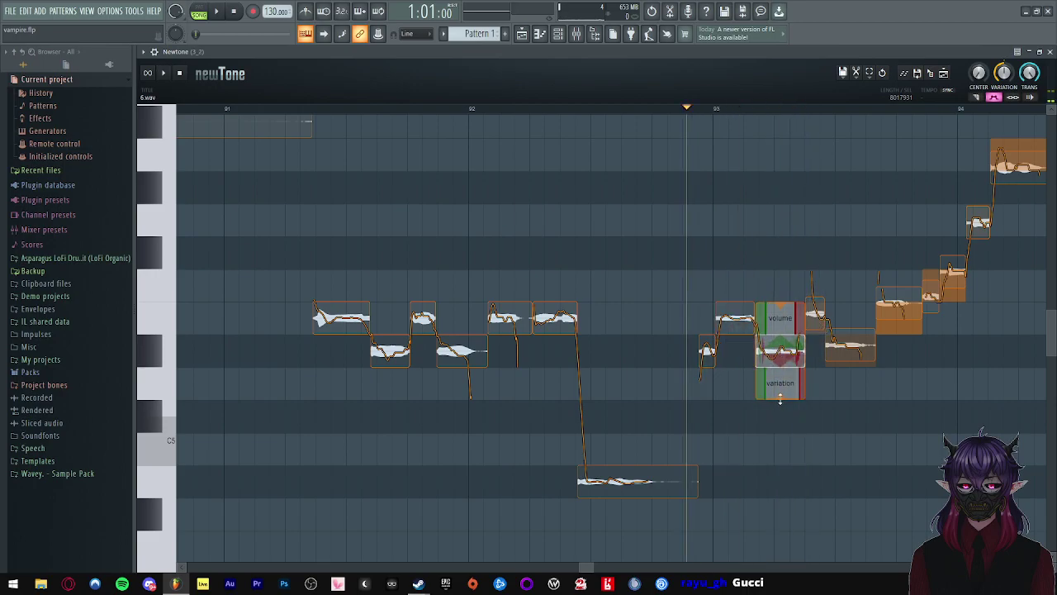
{"action": "left_click", "coordinate": [815, 316]}
{"action": "left_click", "coordinate": [844, 351]}
{"action": "left_click_drag", "start_coordinate": [850, 396], "coordinate": [843, 358]}
{"action": "scroll", "coordinate": [843, 356], "scroll_direction": "right", "scroll_amount": 4}
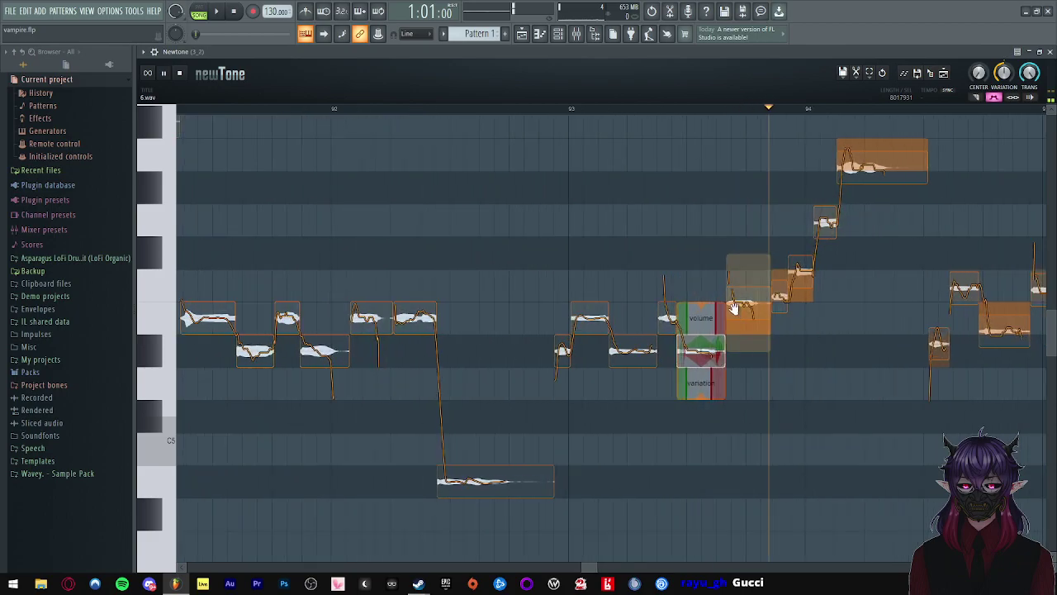
- Center the sixth note of the bar 93 phrase on E5, reduce its variation, and replay the phrase
{"action": "key", "text": "space"}
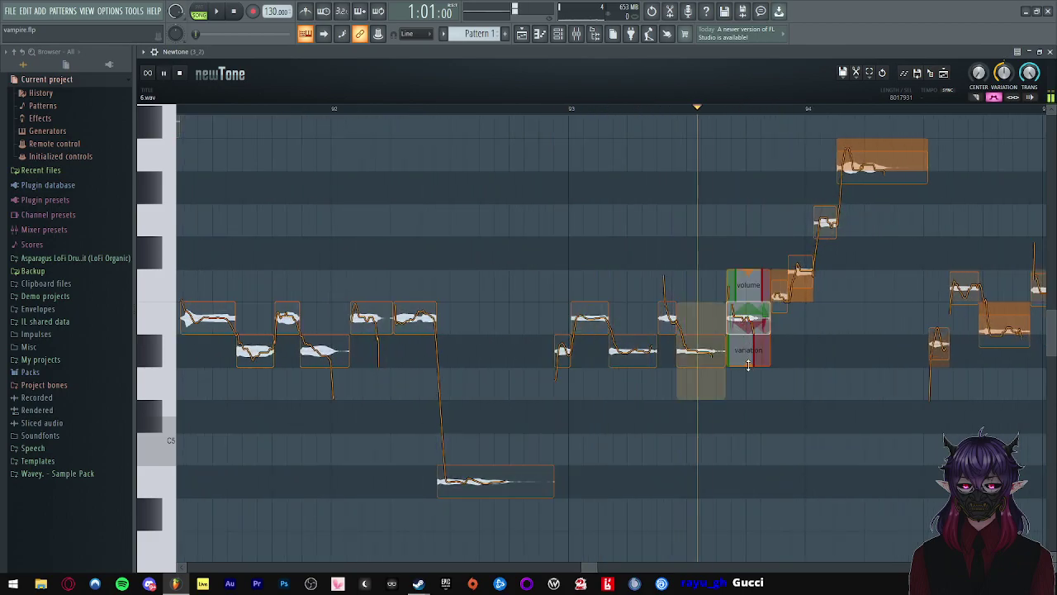
{"action": "key", "text": "space"}
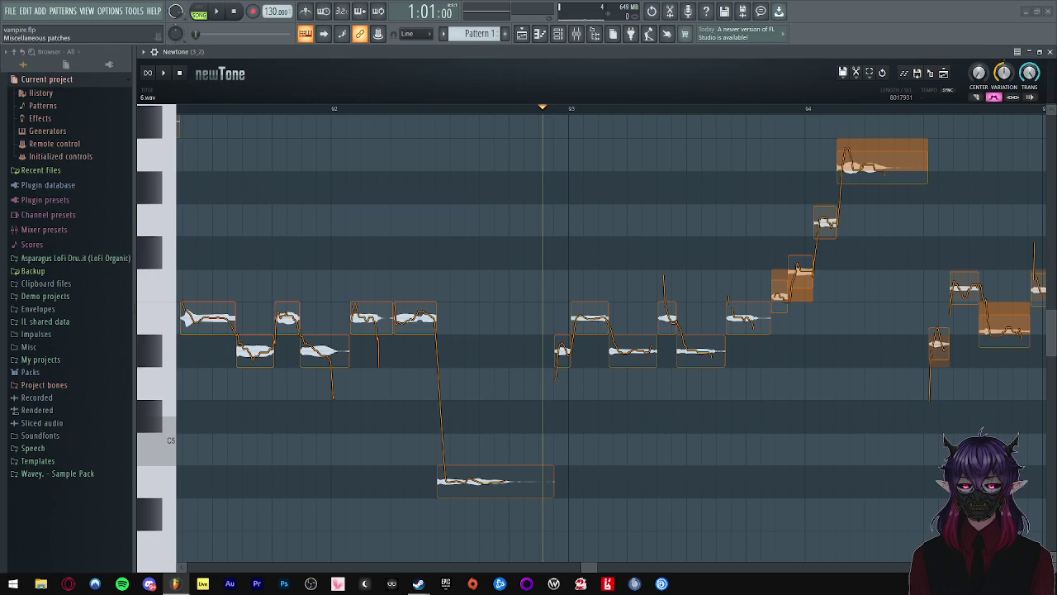
{"action": "key", "text": "space"}
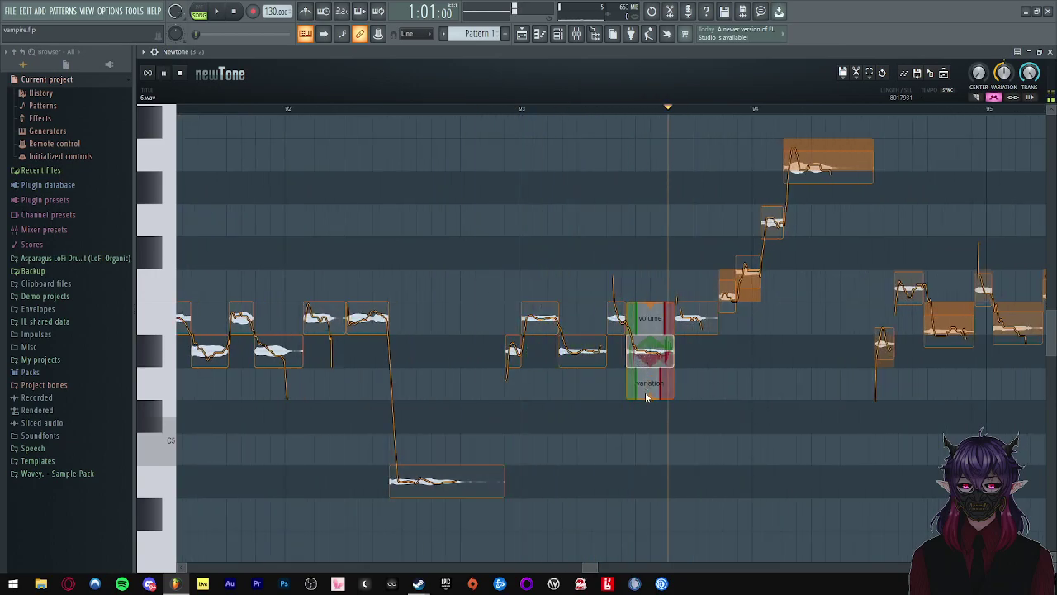
{"action": "left_click_drag", "start_coordinate": [696, 357], "coordinate": [694, 335]}
{"action": "scroll", "coordinate": [529, 244], "scroll_direction": "down", "scroll_amount": 1}
{"action": "scroll", "coordinate": [758, 318], "scroll_direction": "up", "scroll_amount": 2}
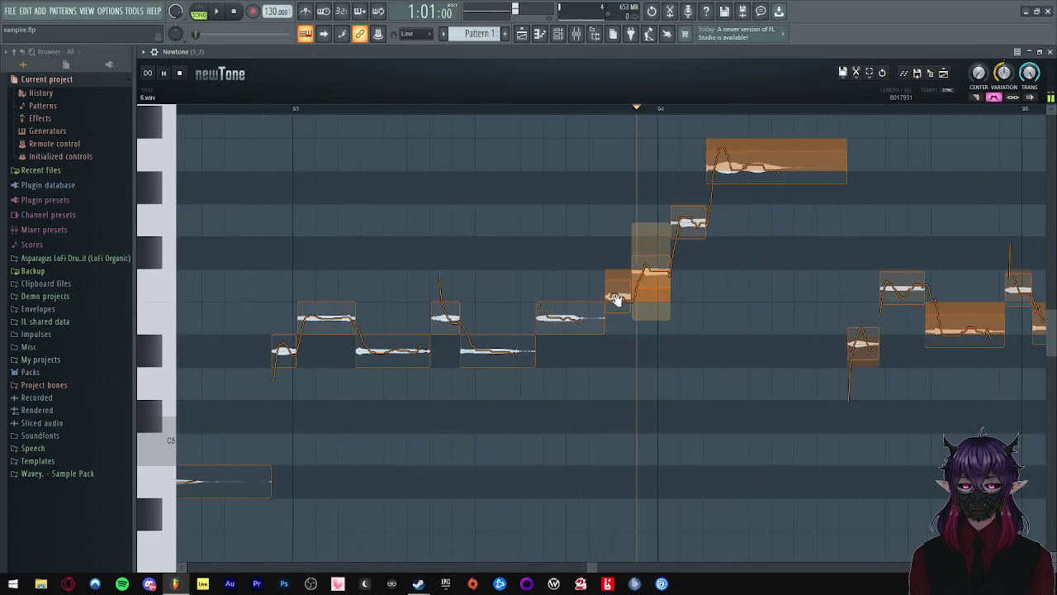
- Correct the two short notes just before bar 94 to E5, reduce their variation, and play them back
{"action": "left_click", "coordinate": [468, 248]}
{"action": "key", "text": "space"}
{"action": "left_click_drag", "start_coordinate": [651, 278], "coordinate": [653, 332]}
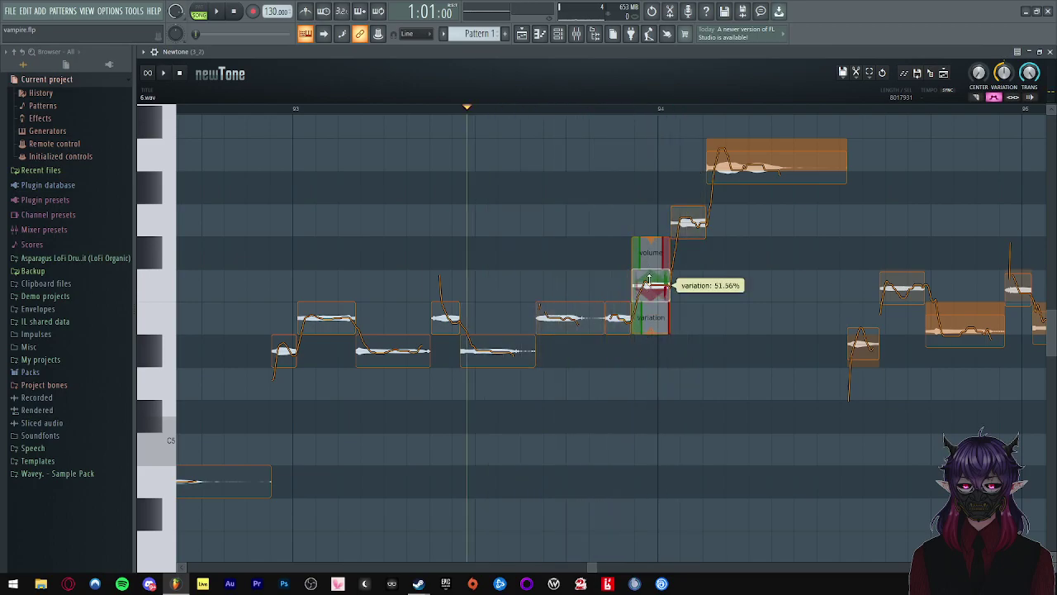
{"action": "left_click_drag", "start_coordinate": [649, 279], "coordinate": [649, 317]}
{"action": "left_click", "coordinate": [555, 264]}
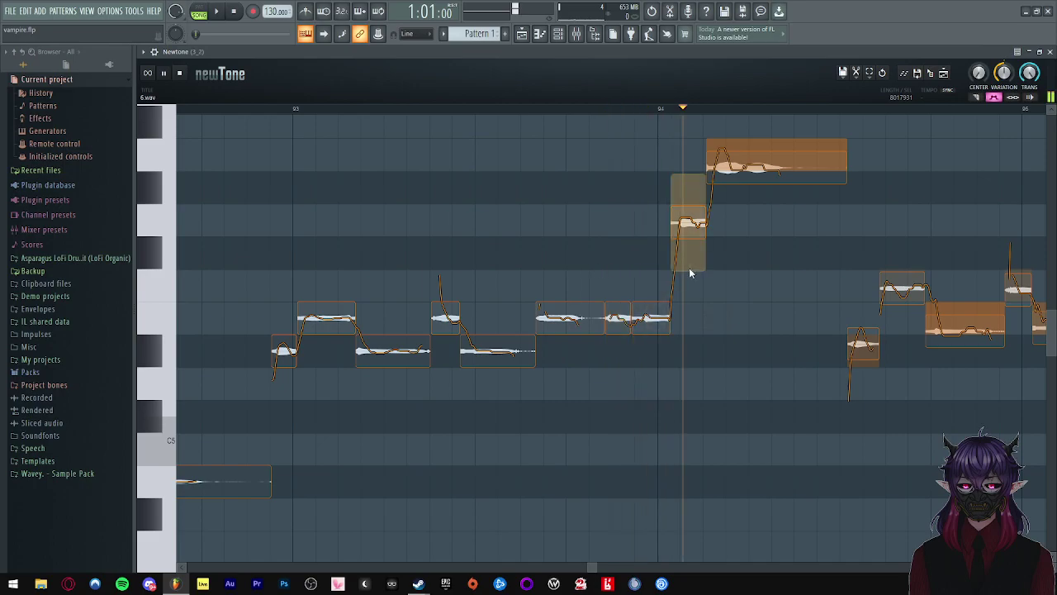
- Set the two high notes after bar 94 to F#5 and G5, reduce the long one's variation to about 24%, and replay
{"action": "left_click_drag", "start_coordinate": [688, 225], "coordinate": [685, 251]}
{"action": "left_click_drag", "start_coordinate": [755, 175], "coordinate": [758, 228]}
{"action": "left_click", "coordinate": [567, 217]}
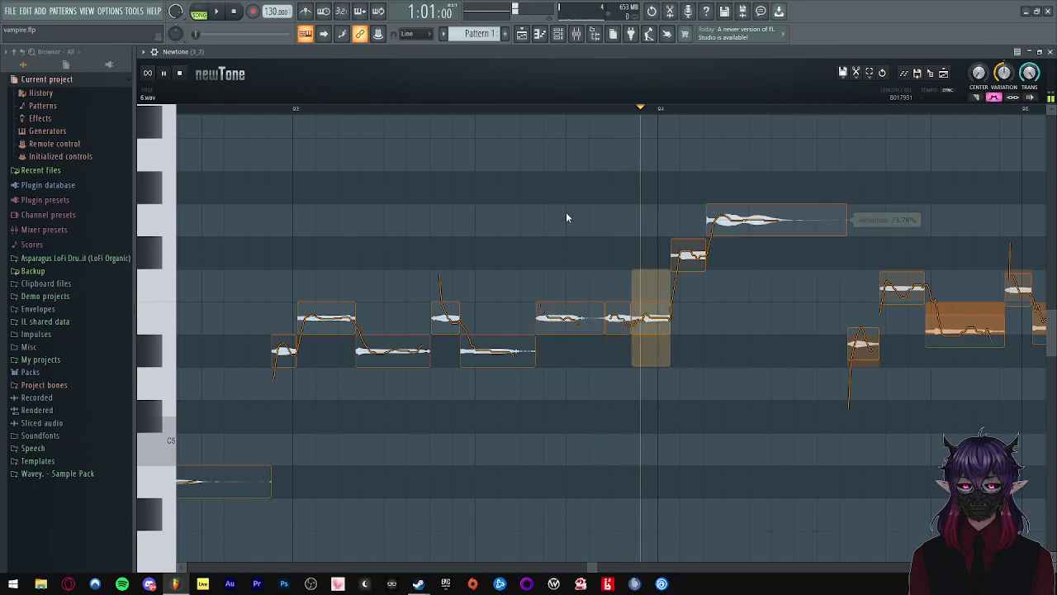
- Correct the first three notes of the phrase before bar 95 to D#5, E5 and D#5, and play them back
{"action": "scroll", "coordinate": [560, 207], "scroll_direction": "down", "scroll_amount": 4}
{"action": "scroll", "coordinate": [777, 347], "scroll_direction": "up", "scroll_amount": 1}
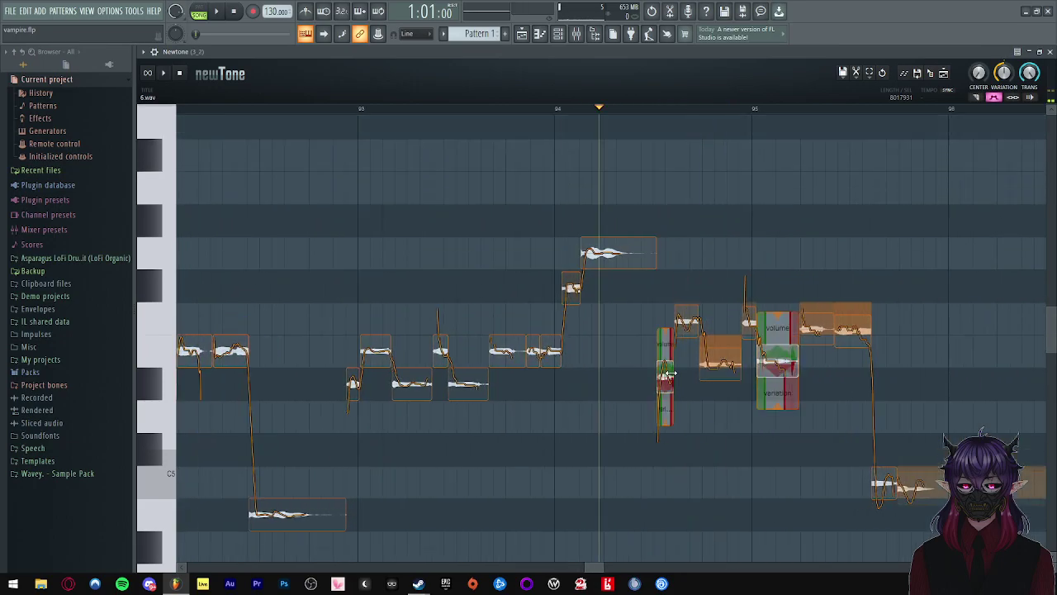
{"action": "scroll", "coordinate": [707, 388], "scroll_direction": "up", "scroll_amount": 2}
{"action": "key", "text": "space"}
{"action": "left_click_drag", "start_coordinate": [683, 320], "coordinate": [689, 354]}
{"action": "left_click", "coordinate": [604, 355]}
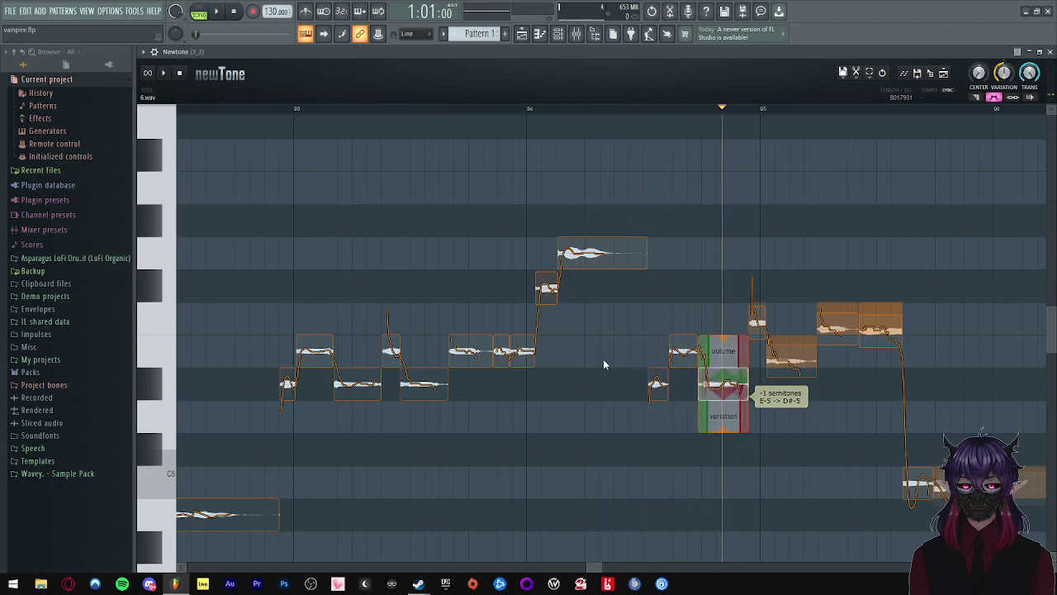
- Set the phrase's fourth note to E5 and fifth to D#5, reducing the fifth's variation to about 33%
{"action": "left_click_drag", "start_coordinate": [757, 318], "coordinate": [791, 393]}
{"action": "key", "text": "space"}
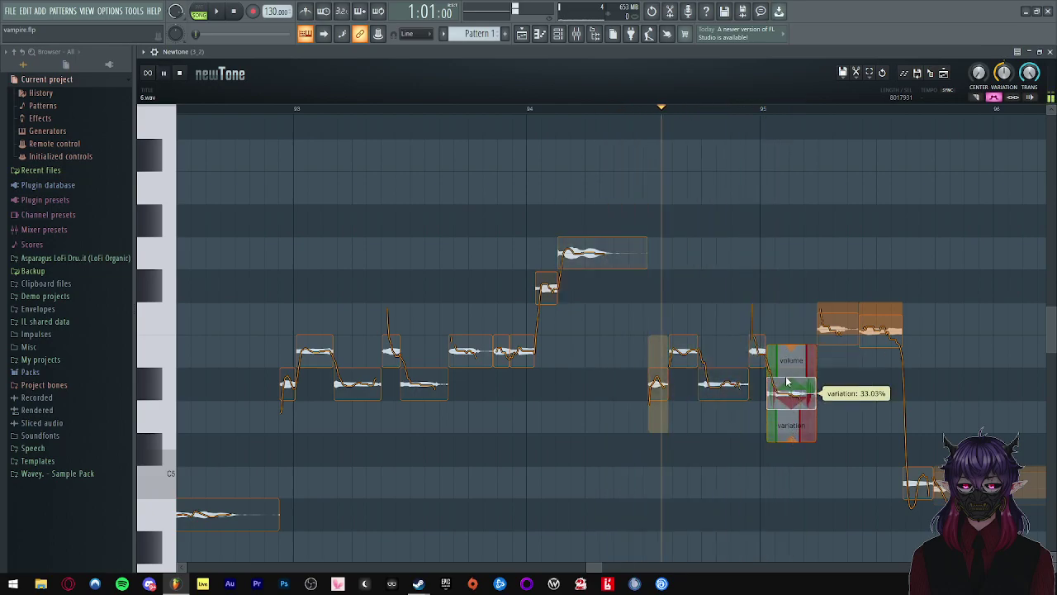
{"action": "left_click", "coordinate": [789, 384]}
- Correct the phrase's sixth and seventh notes after bar 95 to E5 and play them back
{"action": "left_click", "coordinate": [836, 321]}
{"action": "scroll", "coordinate": [791, 360], "scroll_direction": "down", "scroll_amount": 1}
{"action": "scroll", "coordinate": [791, 360], "scroll_direction": "up", "scroll_amount": 1}
{"action": "mouse_move", "coordinate": [792, 311]}
{"action": "left_mouse_down"}
{"action": "mouse_move", "coordinate": [793, 343]}
{"action": "mouse_move", "coordinate": [850, 352]}
{"action": "left_mouse_up"}
{"action": "key", "text": "space"}
{"action": "scroll", "coordinate": [685, 300], "scroll_direction": "down", "scroll_amount": 1}
{"action": "key", "text": "space"}
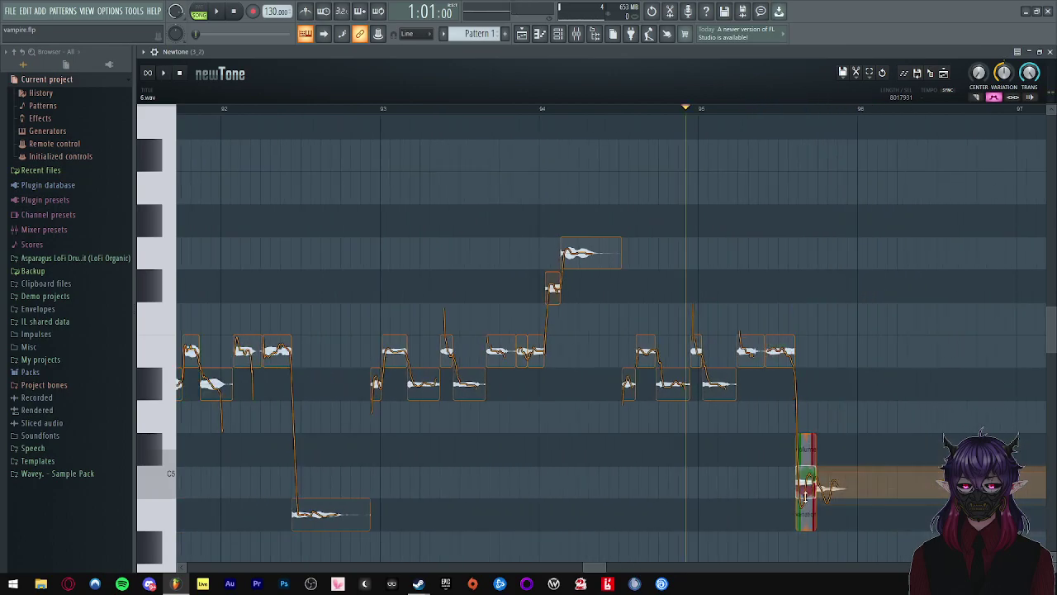
- Center the two low ending notes before bar 96 on C5, flatten their variation, and listen to the ending
{"action": "left_click_drag", "start_coordinate": [807, 523], "coordinate": [805, 425]}
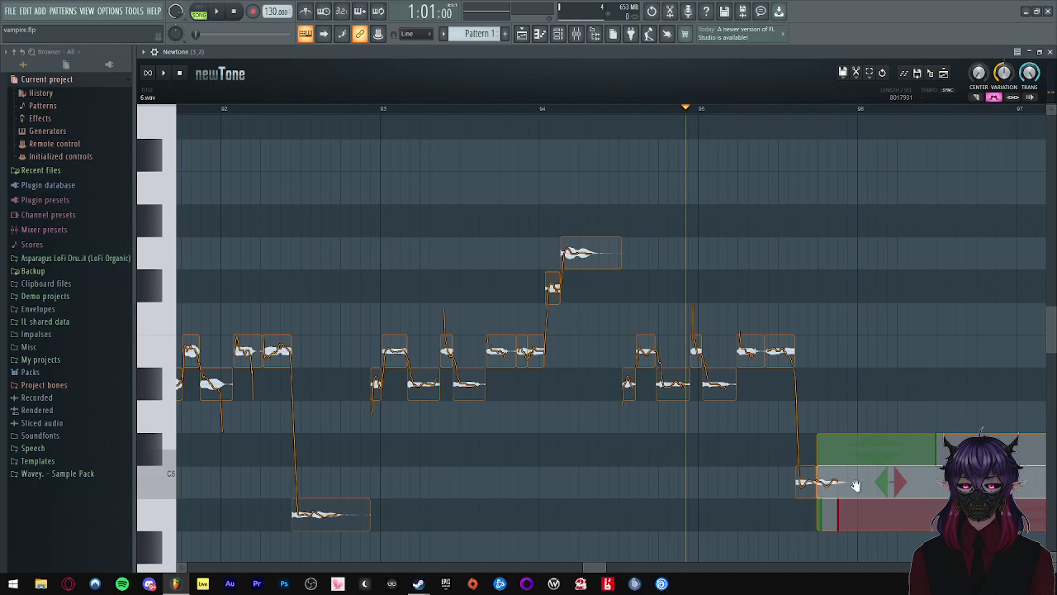
{"action": "key", "text": "space"}
{"action": "scroll", "coordinate": [496, 404], "scroll_direction": "down", "scroll_amount": 4}
{"action": "scroll", "coordinate": [672, 473], "scroll_direction": "up", "scroll_amount": 1}
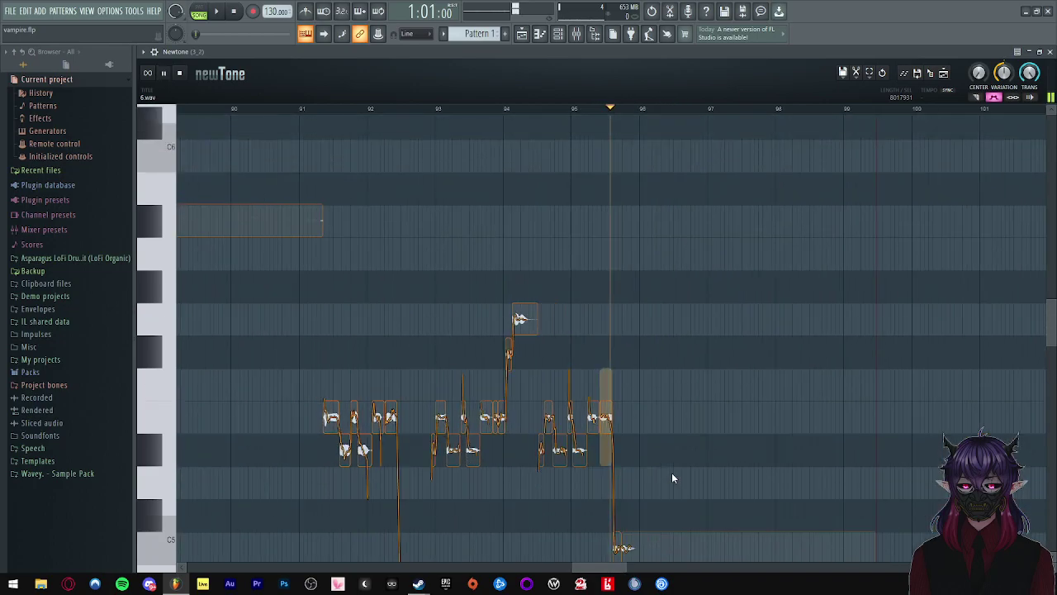
{"action": "scroll", "coordinate": [649, 472], "scroll_direction": "up", "scroll_amount": 1}
{"action": "scroll", "coordinate": [616, 473], "scroll_direction": "down", "scroll_amount": 1}
{"action": "scroll", "coordinate": [642, 462], "scroll_direction": "up", "scroll_amount": 1}
{"action": "key", "text": "space"}
- Lower the two low ending notes to B4, slicing off the silent tail near bar 96, and replay the ending
{"action": "left_click_drag", "start_coordinate": [600, 417], "coordinate": [601, 448]}
{"action": "left_click", "coordinate": [575, 443]}
{"action": "scroll", "coordinate": [672, 432], "scroll_direction": "up", "scroll_amount": 3}
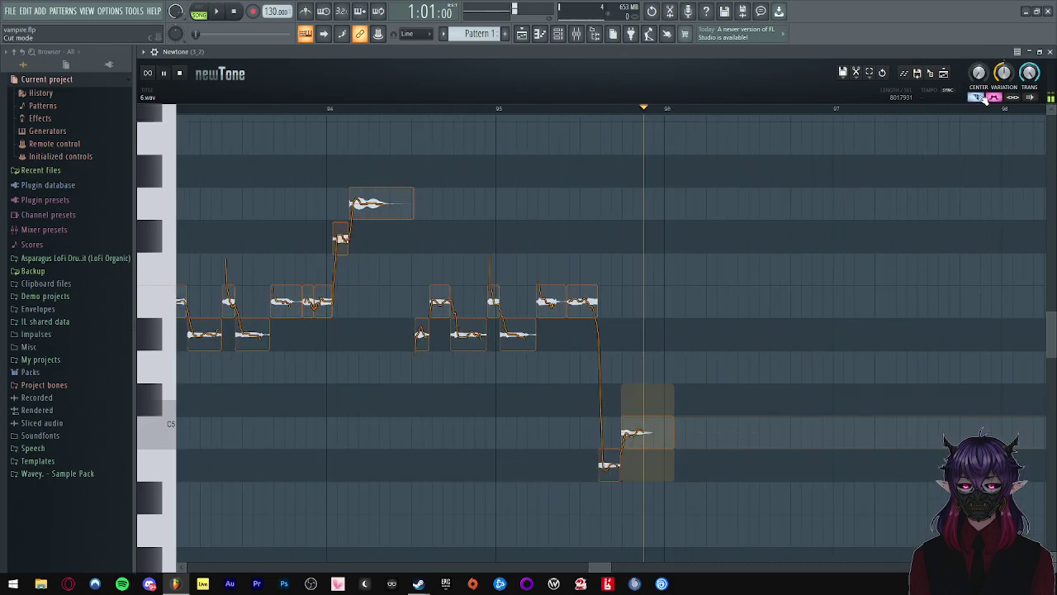
{"action": "left_click_drag", "start_coordinate": [642, 433], "coordinate": [643, 467]}
{"action": "key", "text": "space"}
- Send the pitch-corrected vocal to the playlist as an audio clip and close Newtone
{"action": "scroll", "coordinate": [542, 426], "scroll_direction": "down", "scroll_amount": 6}
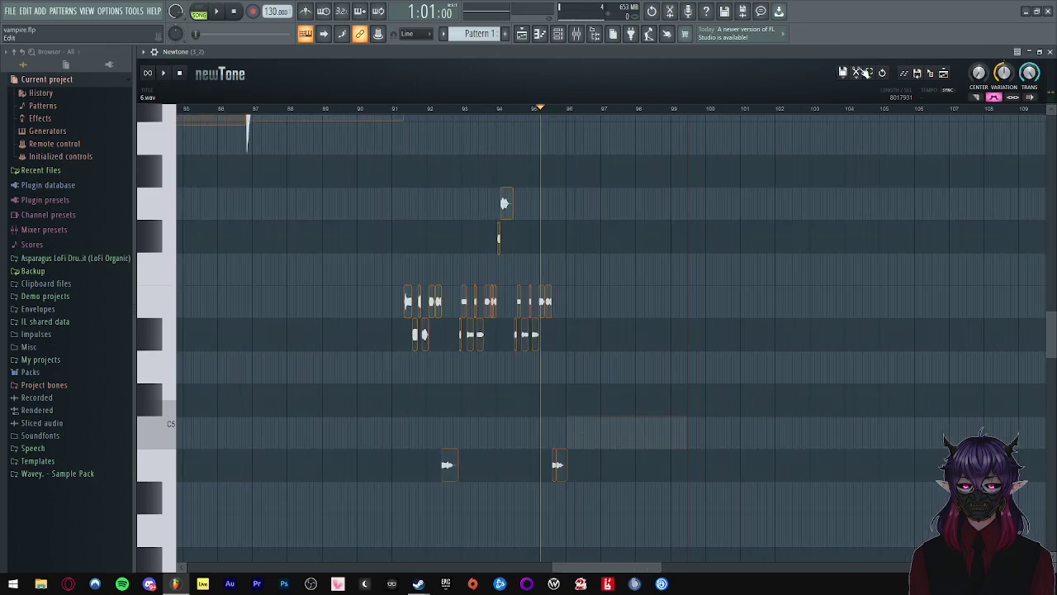
{"action": "left_click", "coordinate": [857, 73]}
{"action": "left_click", "coordinate": [897, 247]}
{"action": "left_click", "coordinate": [154, 51]}
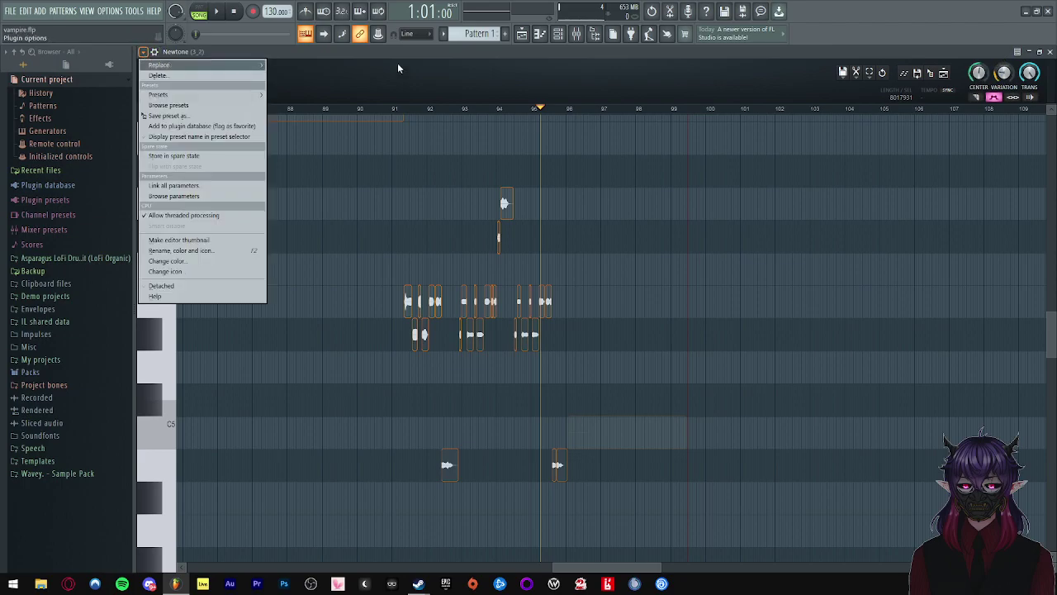
{"action": "left_click", "coordinate": [856, 73]}
{"action": "left_click", "coordinate": [892, 246]}
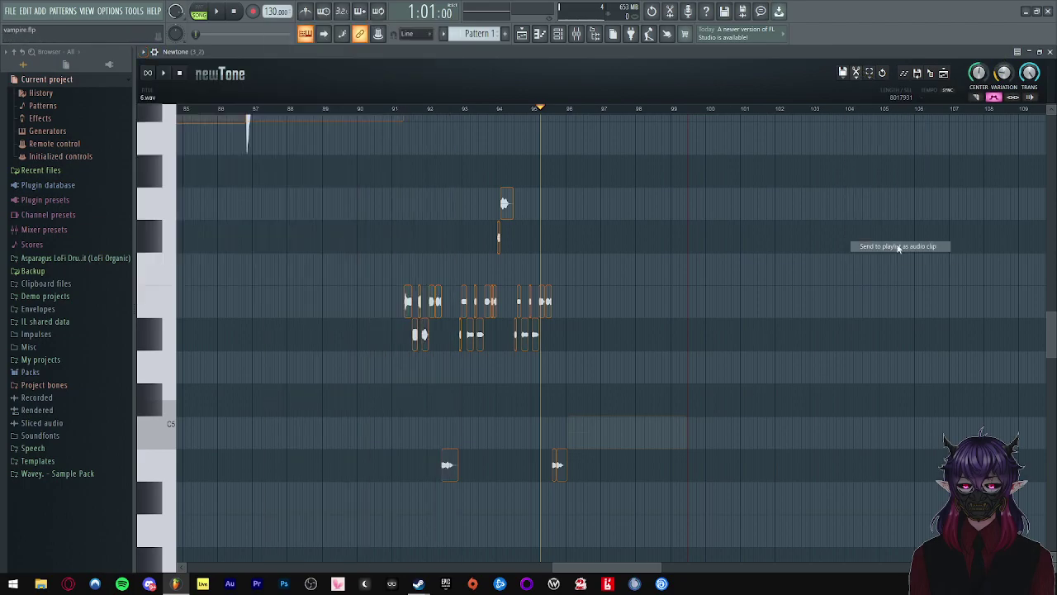
{"action": "left_click", "coordinate": [1049, 51]}
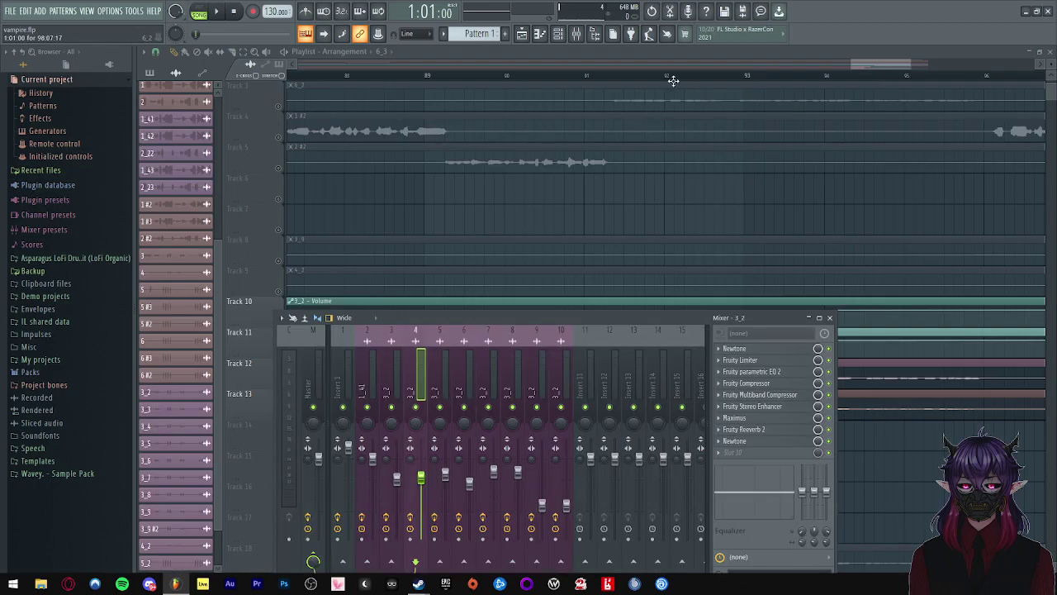
- Replace the 6 #2 clip on Track 13 with the corrected 6_3 clip from Track 18
{"action": "left_click", "coordinate": [688, 58]}
{"action": "scroll", "coordinate": [585, 179], "scroll_direction": "down", "scroll_amount": 6}
{"action": "scroll", "coordinate": [1023, 286], "scroll_direction": "up", "scroll_amount": 2}
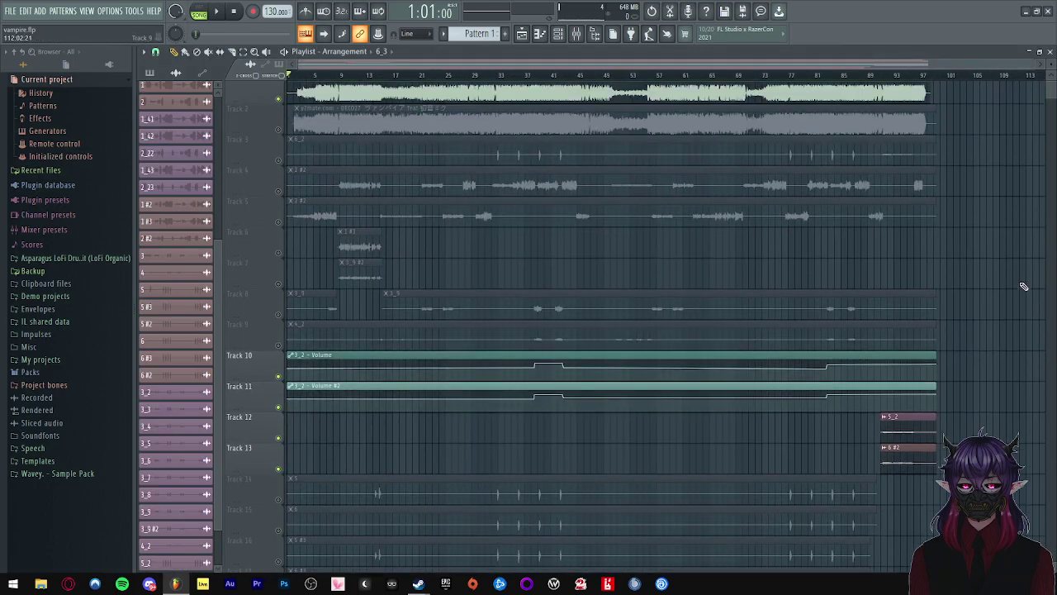
{"action": "scroll", "coordinate": [1012, 286], "scroll_direction": "down", "scroll_amount": 8}
{"action": "scroll", "coordinate": [1000, 286], "scroll_direction": "up", "scroll_amount": 4}
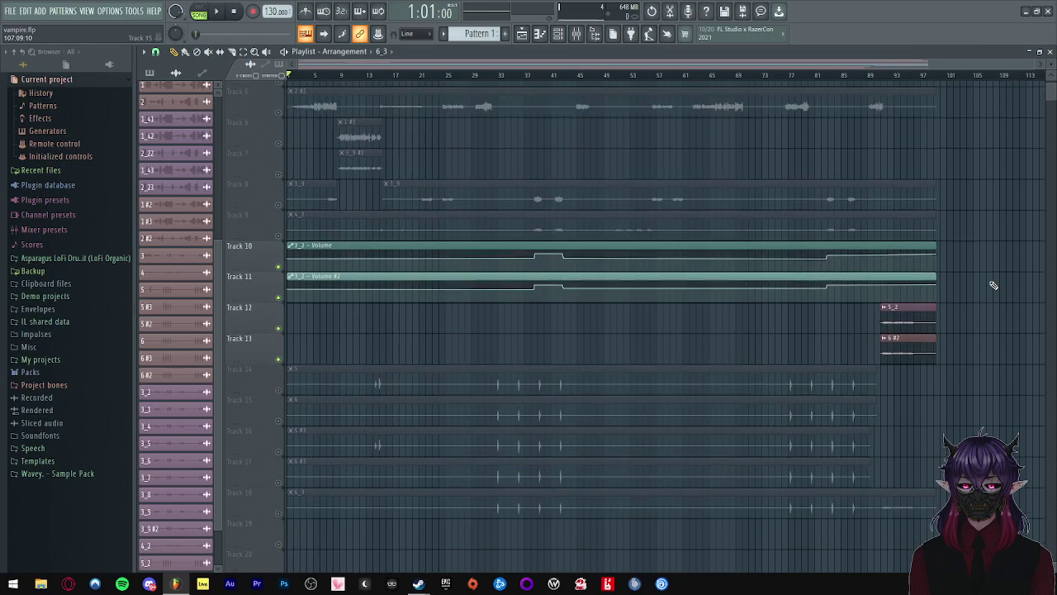
{"action": "scroll", "coordinate": [626, 172], "scroll_direction": "up", "scroll_amount": 4}
{"action": "scroll", "coordinate": [702, 420], "scroll_direction": "down", "scroll_amount": 4}
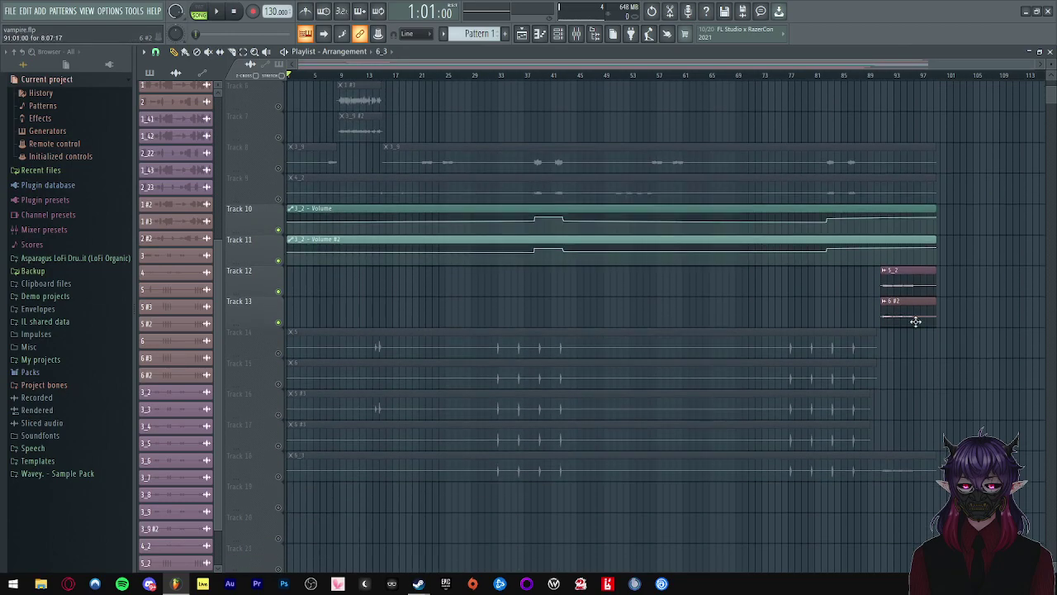
{"action": "left_click_drag", "start_coordinate": [883, 455], "coordinate": [873, 302]}
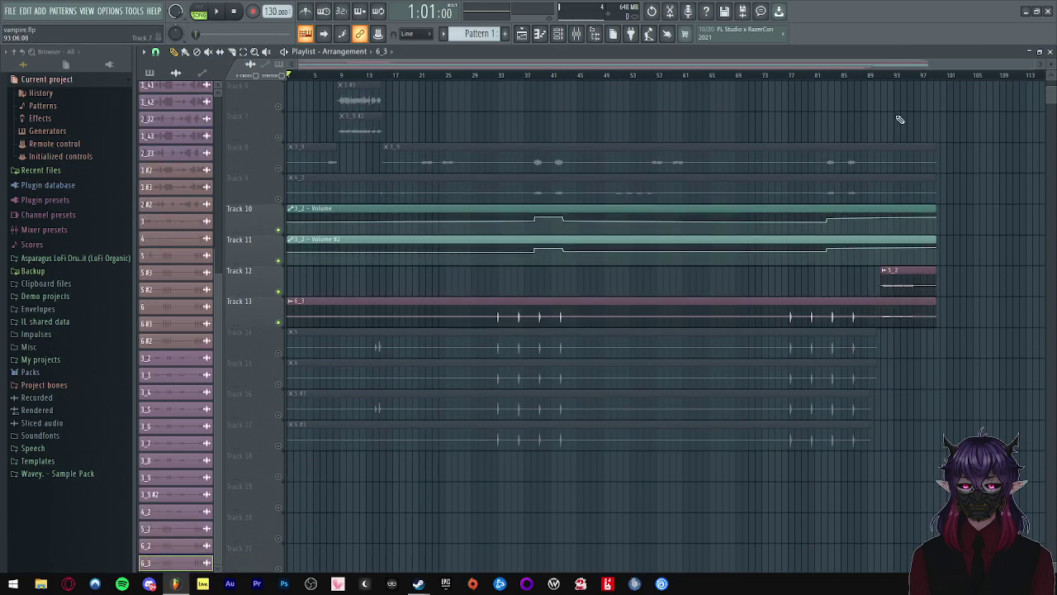
- Trim the start of the 6_3 clip to bar 91 to line up with 5_2, and play the ending
{"action": "left_click", "coordinate": [890, 77]}
{"action": "key", "text": "space"}
{"action": "left_click_drag", "start_coordinate": [289, 317], "coordinate": [882, 308]}
{"action": "scroll", "coordinate": [1026, 333], "scroll_direction": "up", "scroll_amount": 3}
{"action": "scroll", "coordinate": [1021, 337], "scroll_direction": "up", "scroll_amount": 3}
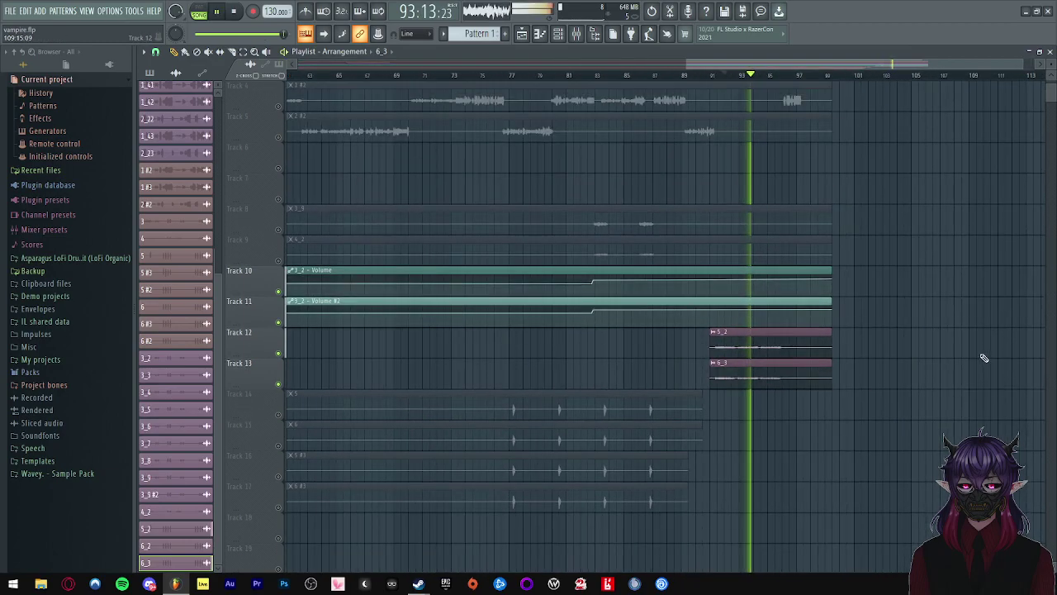
{"action": "scroll", "coordinate": [958, 370], "scroll_direction": "up", "scroll_amount": 2}
{"action": "scroll", "coordinate": [867, 364], "scroll_direction": "up", "scroll_amount": 3}
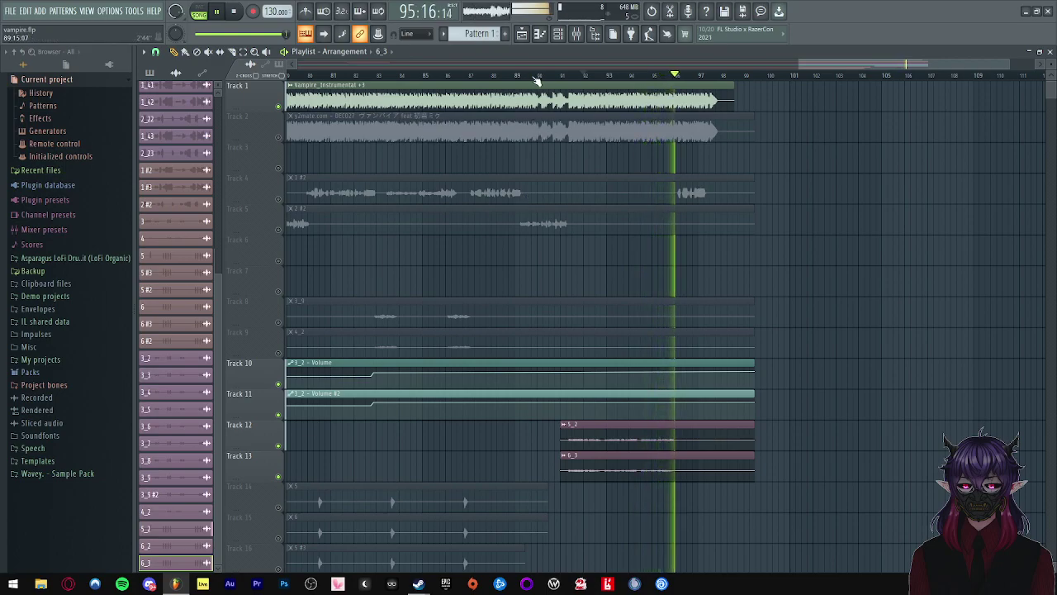
- Unmute the other tracks, mute the original song on Track 2, and play the mix from about bar 88
{"action": "left_click", "coordinate": [478, 76]}
{"action": "left_click", "coordinate": [285, 385]}
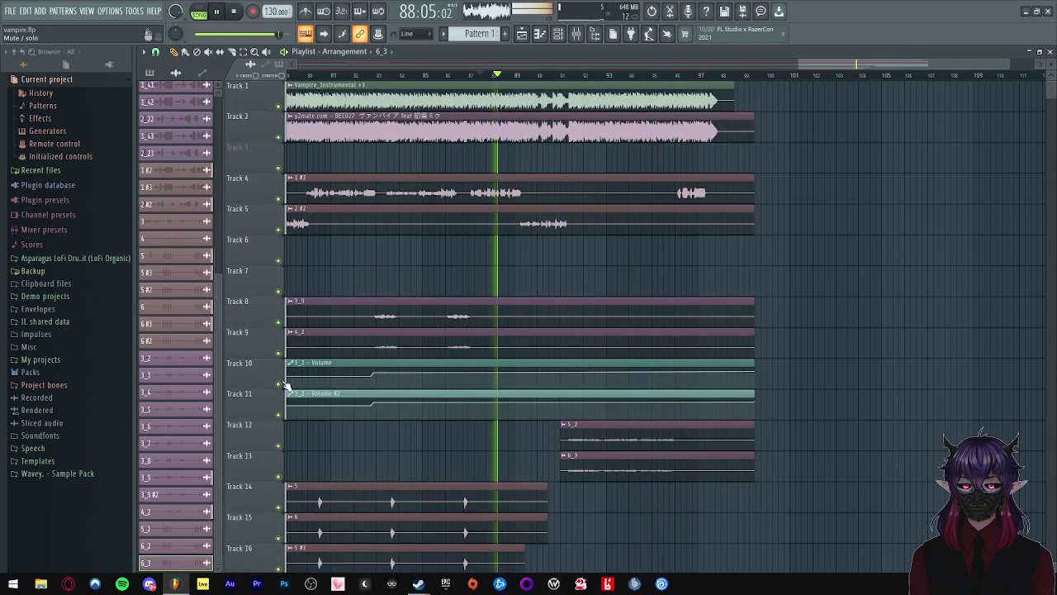
{"action": "scroll", "coordinate": [554, 312], "scroll_direction": "down", "scroll_amount": 2}
{"action": "scroll", "coordinate": [554, 311], "scroll_direction": "up", "scroll_amount": 2}
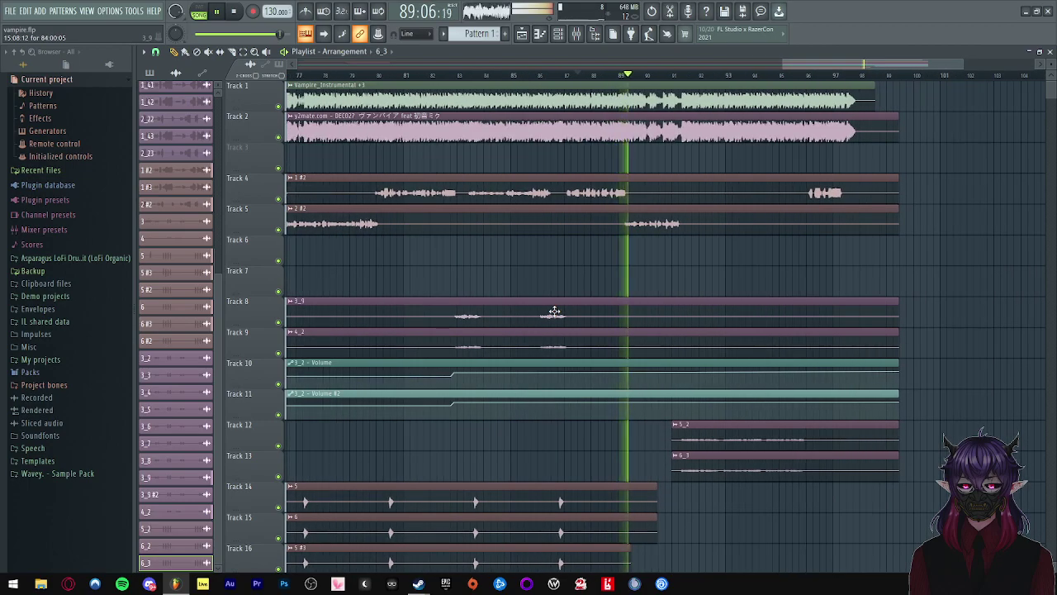
{"action": "left_click", "coordinate": [279, 138]}
{"action": "scroll", "coordinate": [718, 246], "scroll_direction": "up", "scroll_amount": 2}
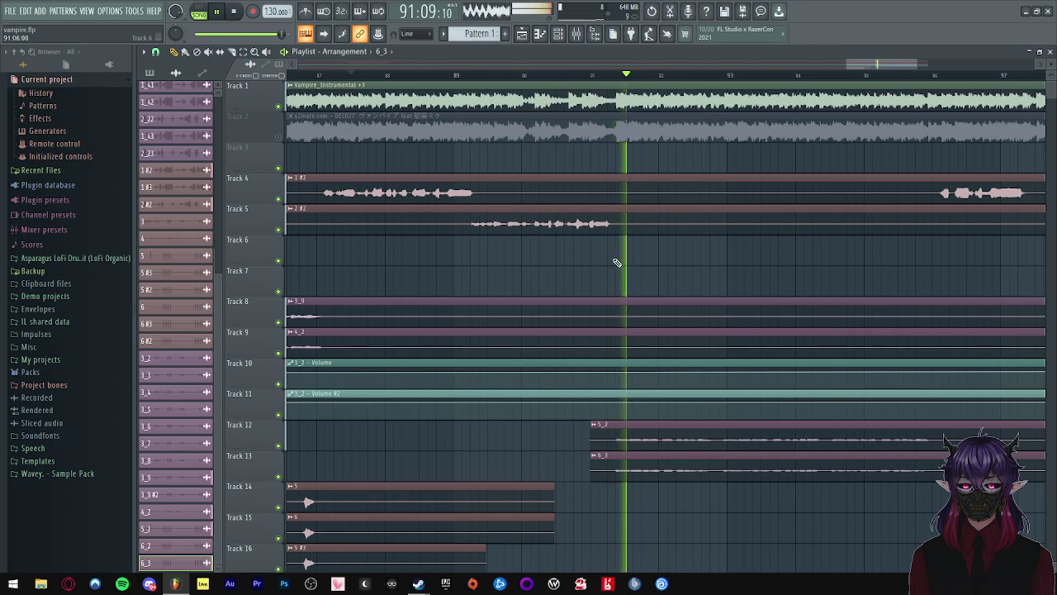
- Lower the 3_2 - Volume #2 automation point at bar 91 to about 71% and replay from there
{"action": "scroll", "coordinate": [616, 260], "scroll_direction": "down", "scroll_amount": 3}
{"action": "scroll", "coordinate": [772, 323], "scroll_direction": "up", "scroll_amount": 1}
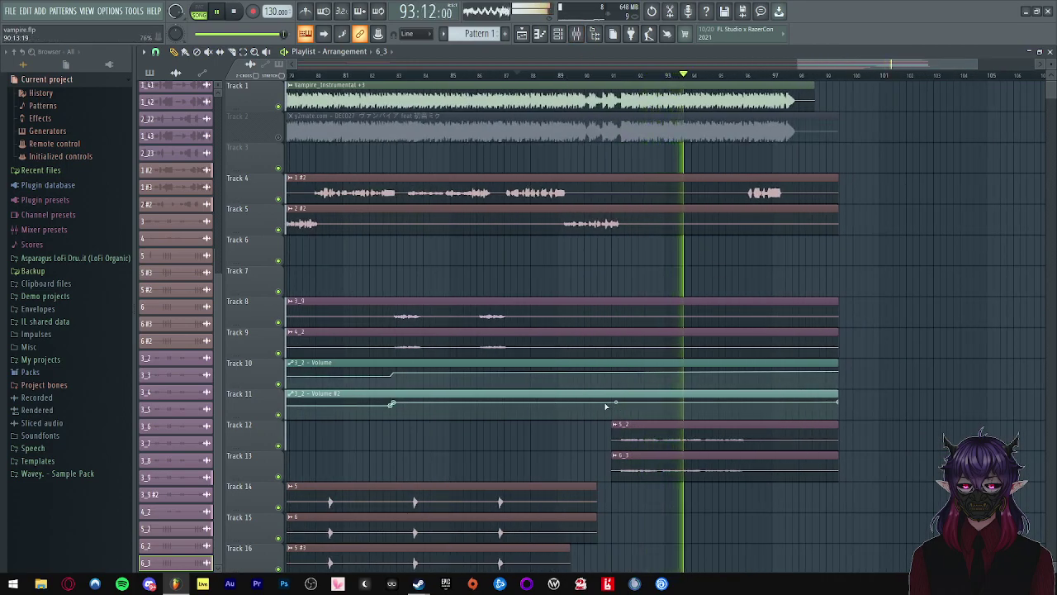
{"action": "left_click_drag", "start_coordinate": [616, 403], "coordinate": [615, 409]}
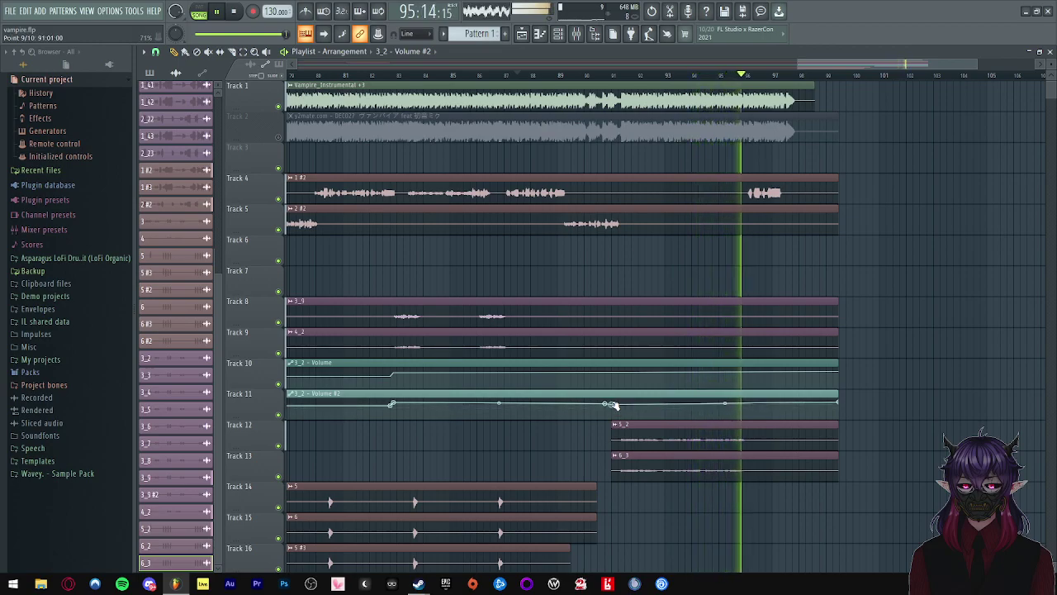
{"action": "left_click", "coordinate": [612, 75]}
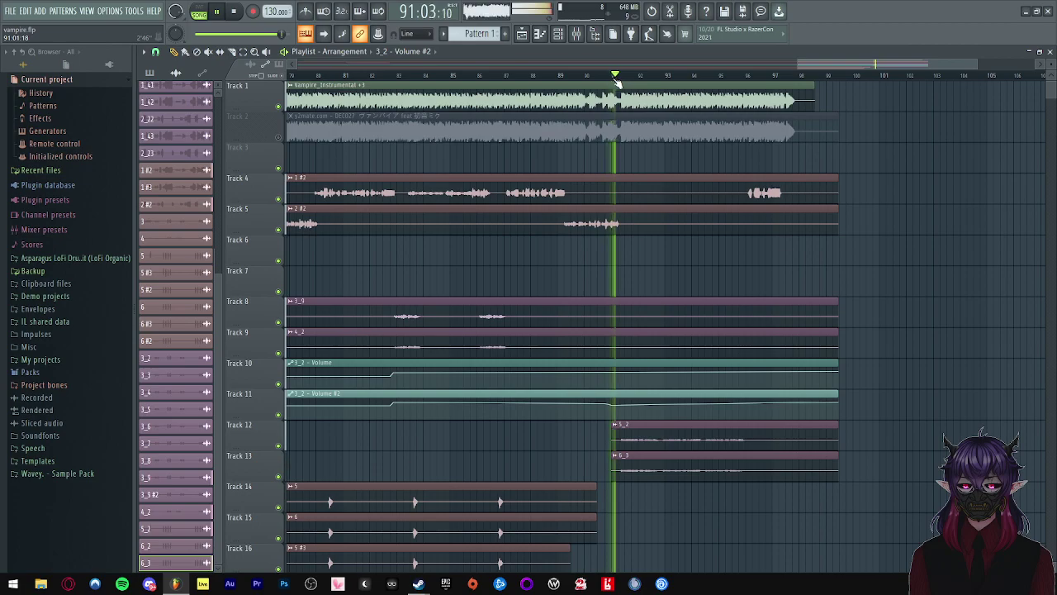
{"action": "scroll", "coordinate": [661, 335], "scroll_direction": "up", "scroll_amount": 2}
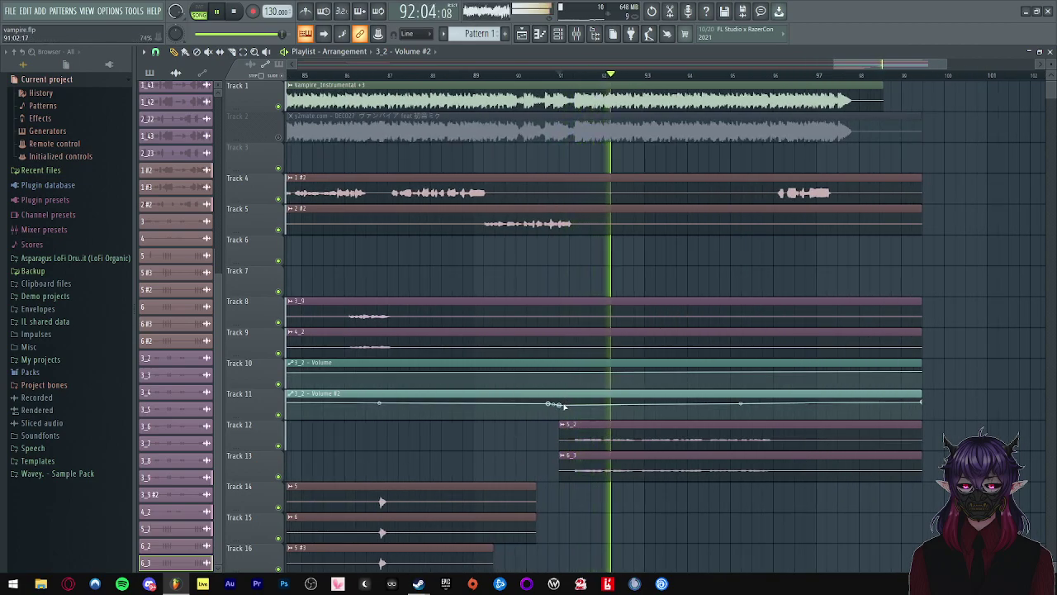
- Add points to the 3_2 - Volume automation just after bar 91, adjust the curve there, and play through the ending
{"action": "right_click", "coordinate": [558, 371]}
{"action": "right_click", "coordinate": [572, 377]}
{"action": "left_click_drag", "start_coordinate": [576, 378], "coordinate": [570, 372]}
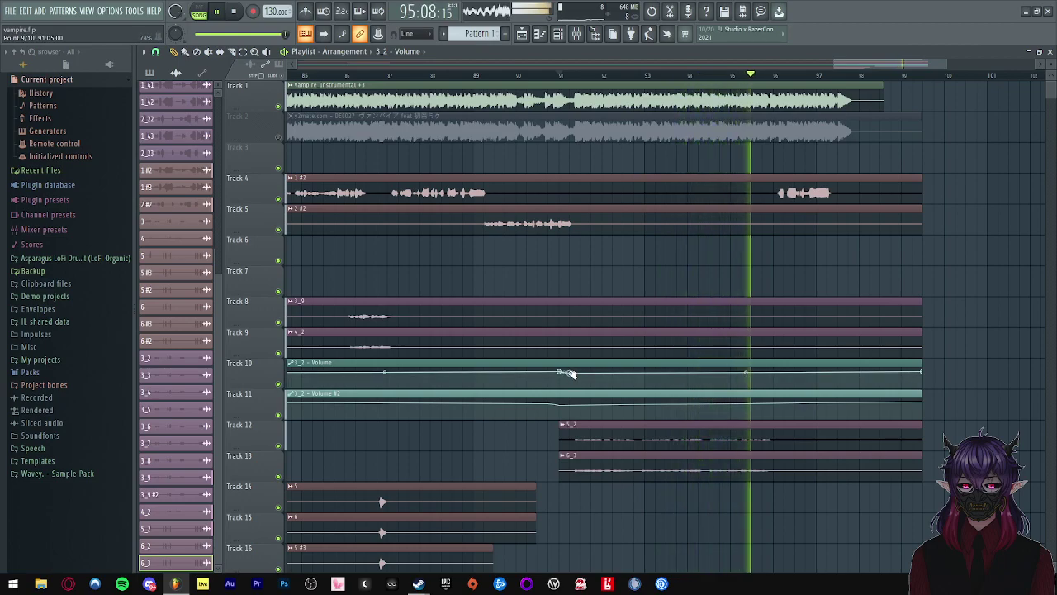
{"action": "scroll", "coordinate": [604, 305], "scroll_direction": "down", "scroll_amount": 3, "text": "ctrl"}
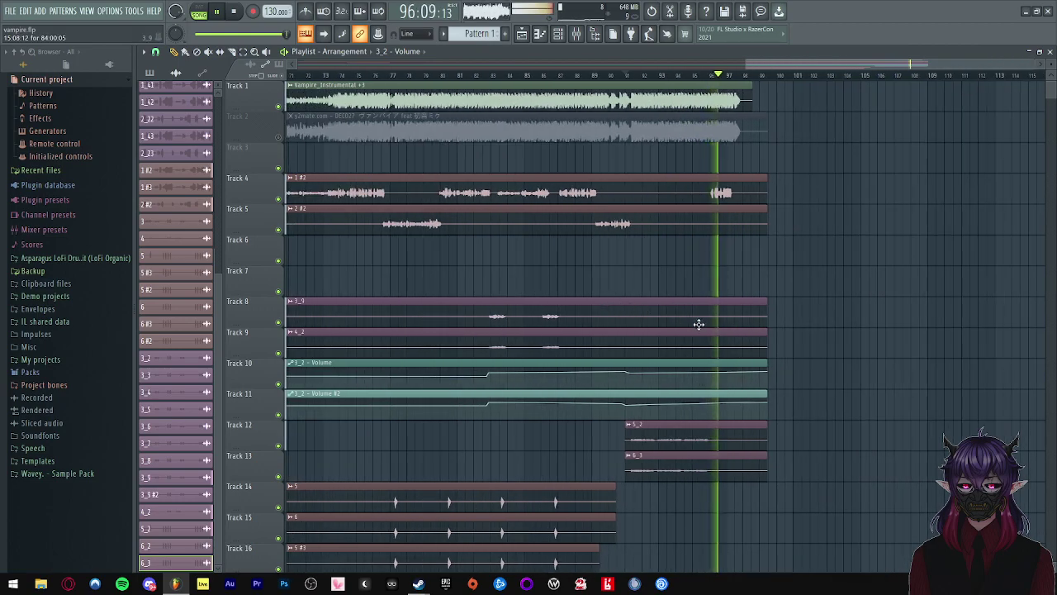
{"action": "scroll", "coordinate": [732, 295], "scroll_direction": "down", "scroll_amount": 3, "text": "ctrl"}
{"action": "scroll", "coordinate": [986, 358], "scroll_direction": "down", "scroll_amount": 1}
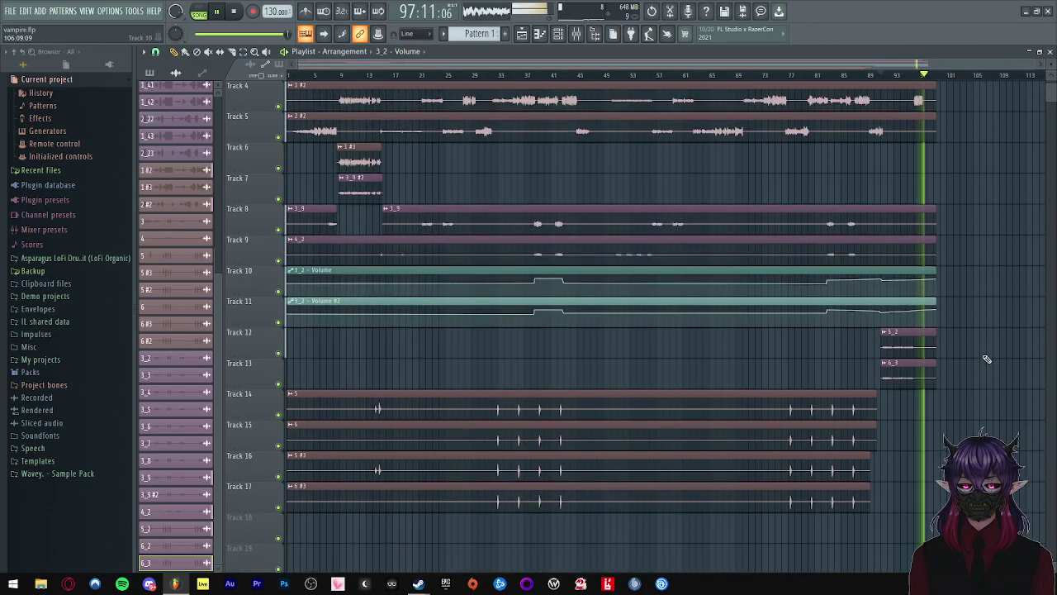
{"action": "key", "text": "space"}
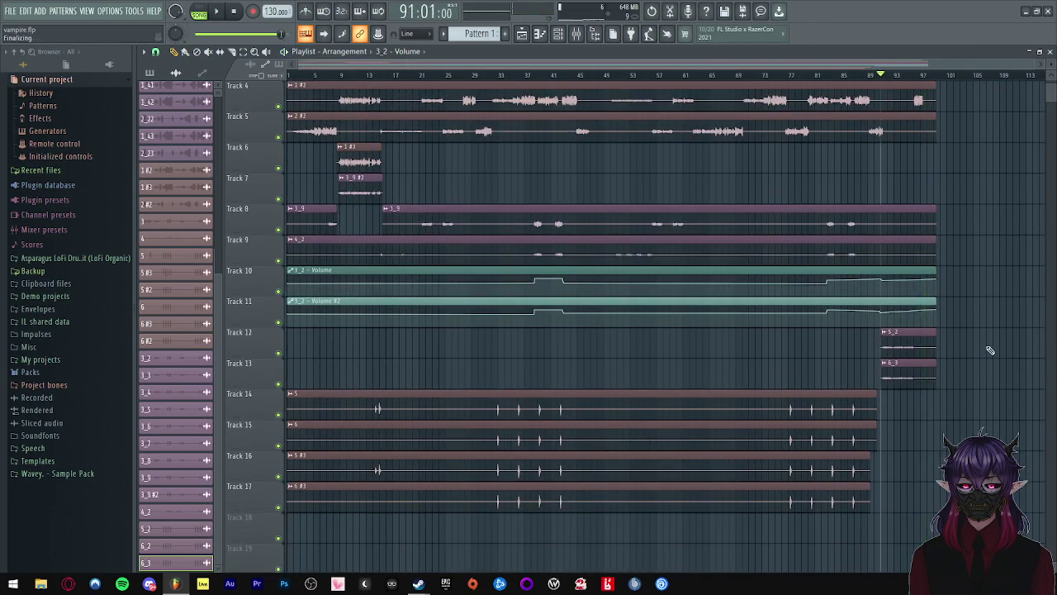
- Solo Track 8 with the 3_9 clips and unmute Track 12 with the 5_2 ending clip alongside it
{"action": "scroll", "coordinate": [441, 249], "scroll_direction": "up", "scroll_amount": 1}
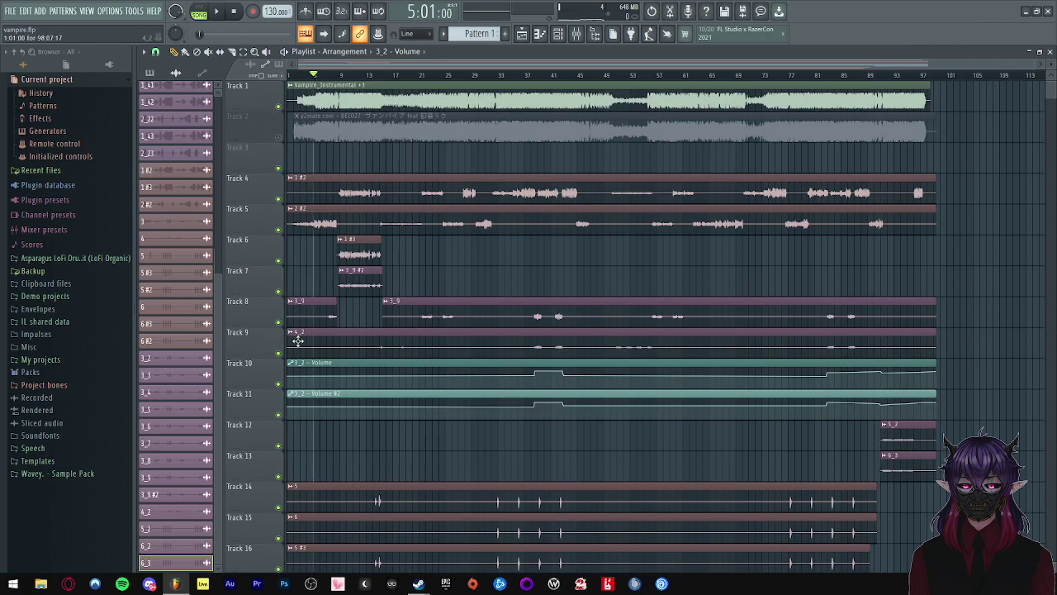
{"action": "right_click", "coordinate": [279, 323]}
{"action": "scroll", "coordinate": [317, 317], "scroll_direction": "down", "scroll_amount": 2}
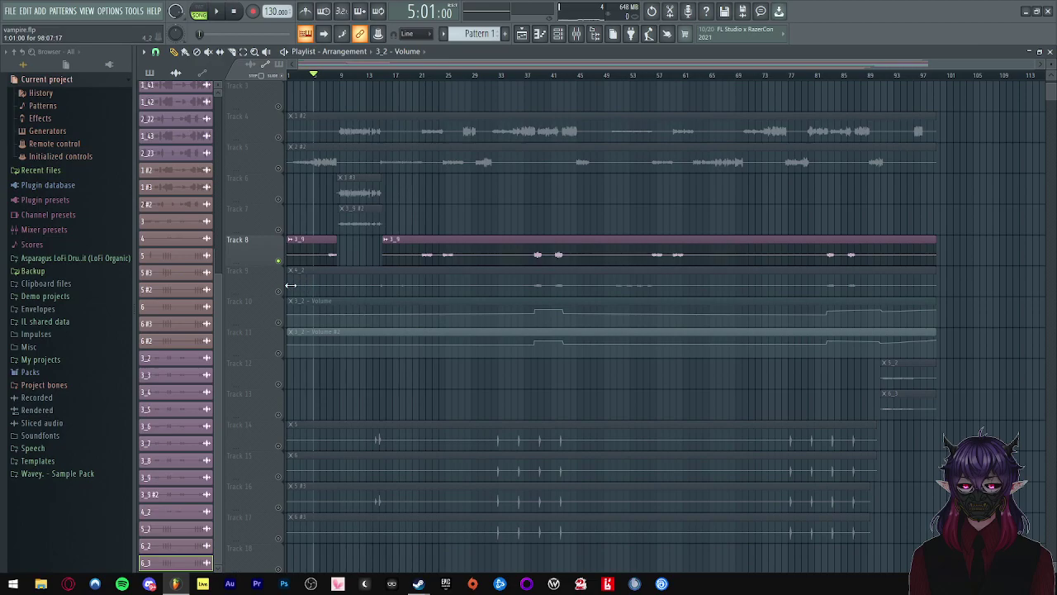
{"action": "left_click", "coordinate": [282, 373]}
{"action": "left_click", "coordinate": [285, 325]}
{"action": "left_click", "coordinate": [285, 353]}
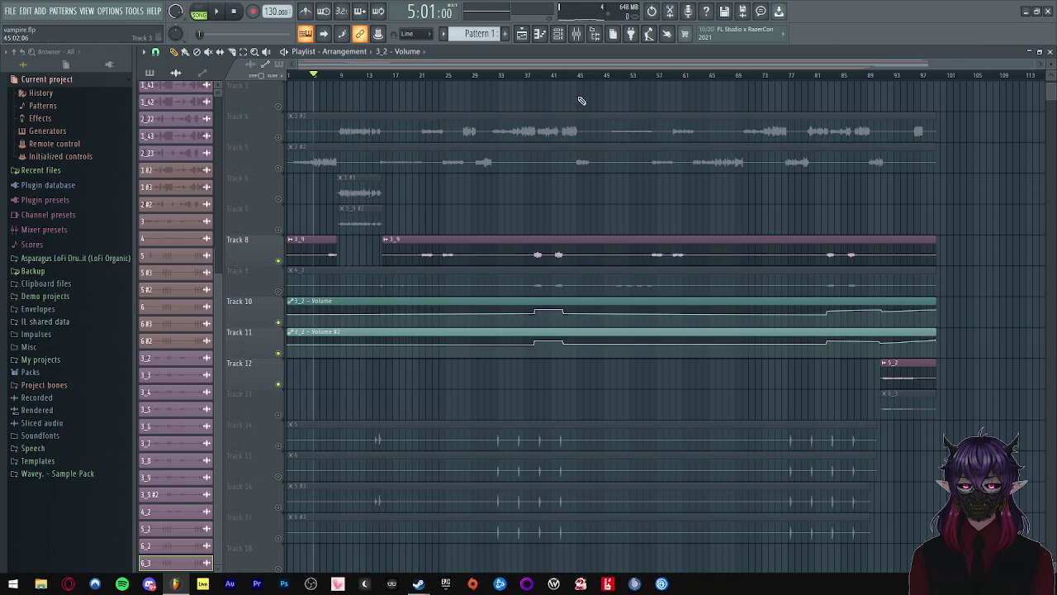
{"action": "left_click", "coordinate": [577, 33]}
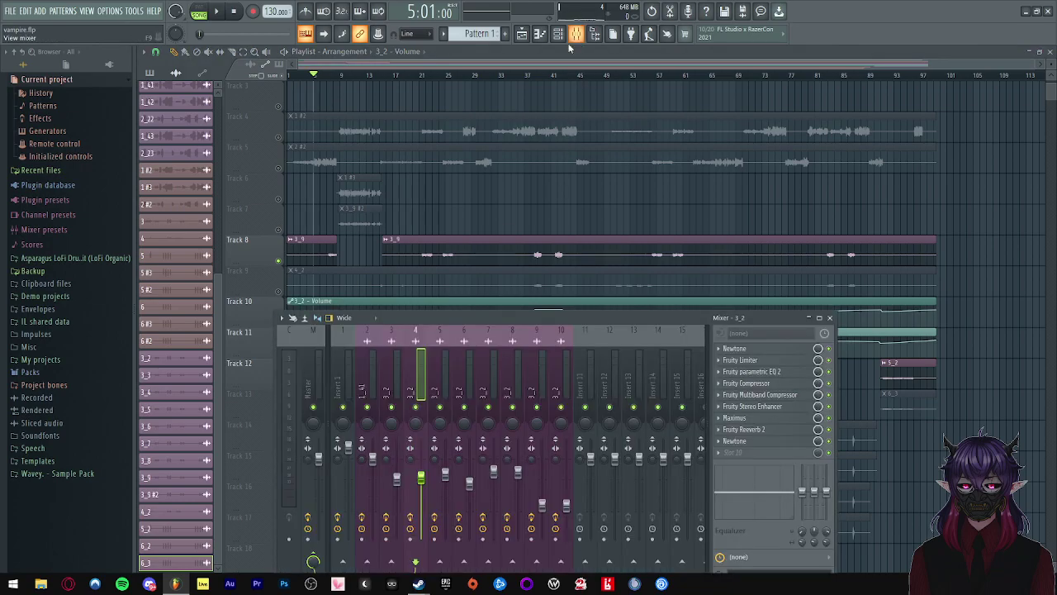
{"action": "left_click", "coordinate": [263, 306]}
{"action": "left_click", "coordinate": [285, 326]}
{"action": "left_click", "coordinate": [287, 354]}
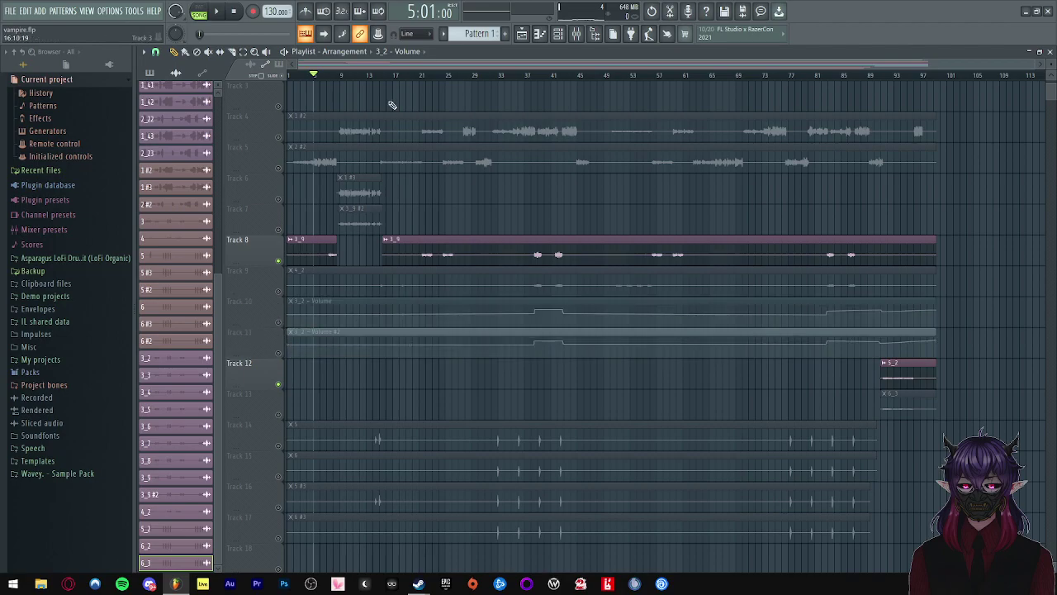
- Identify the mixer insert used by Track 8, bypass all effects on insert 3, and play the dry vocal from bar 7
{"action": "left_click", "coordinate": [326, 77]}
{"action": "key", "text": "space"}
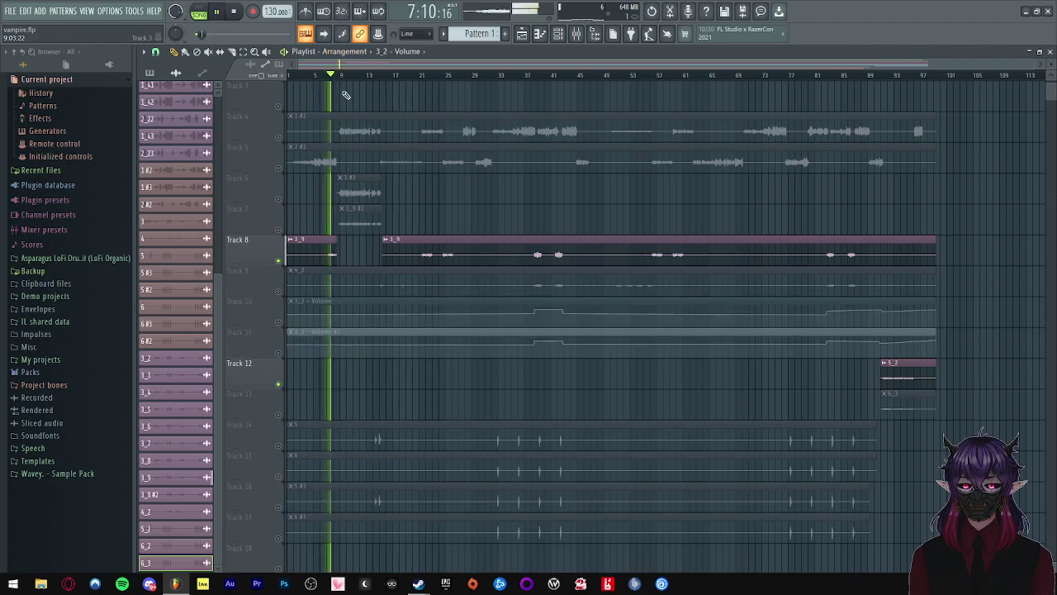
{"action": "left_click", "coordinate": [577, 33]}
{"action": "key", "text": "space"}
{"action": "left_click", "coordinate": [395, 388]}
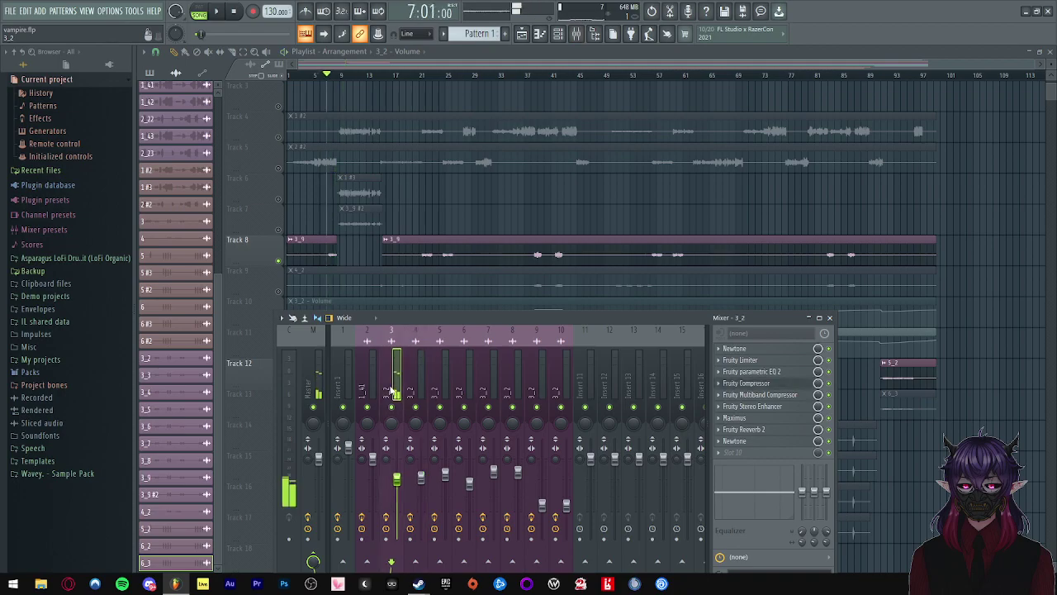
{"action": "left_click", "coordinate": [829, 442]}
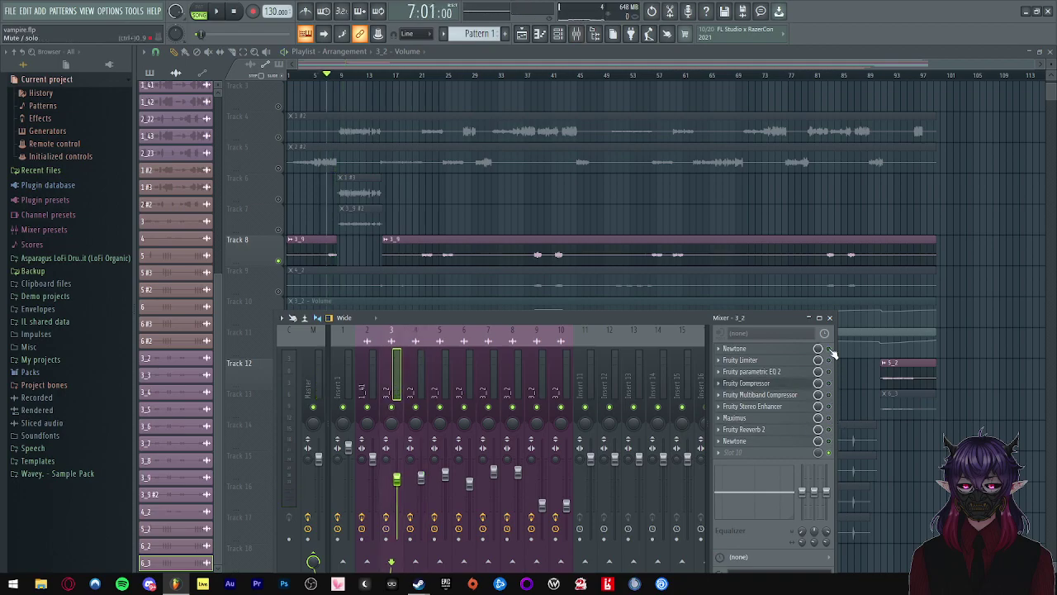
{"action": "left_click", "coordinate": [327, 76]}
{"action": "key", "text": "space"}
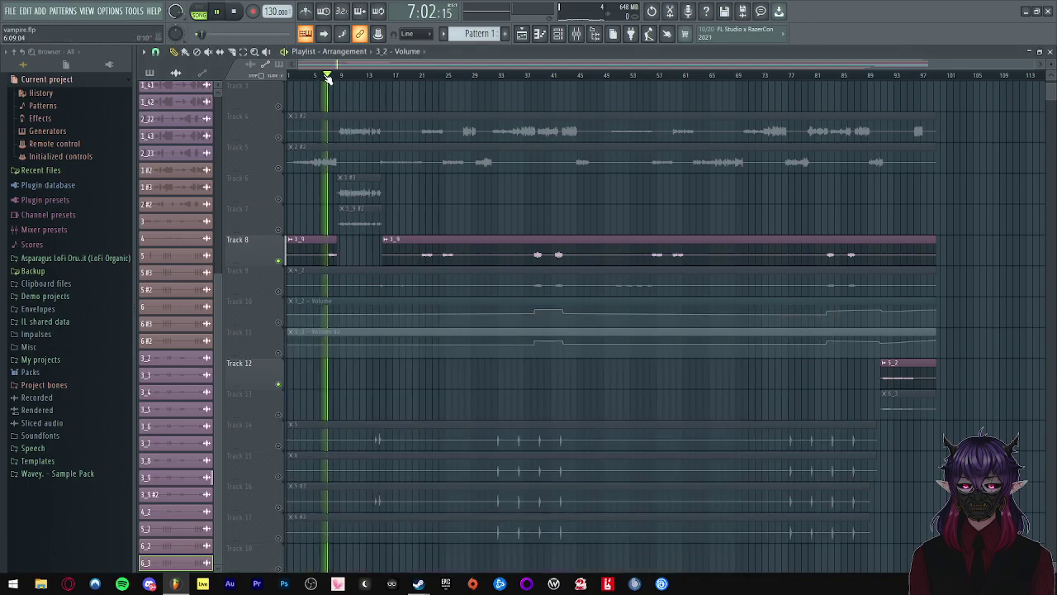
{"action": "scroll", "coordinate": [317, 205], "scroll_direction": "up", "scroll_amount": 2}
{"action": "key", "text": "space"}
- Unmute Track 9, mute Track 8, and bypass all effects on mixer insert 4
{"action": "left_click", "coordinate": [280, 291]}
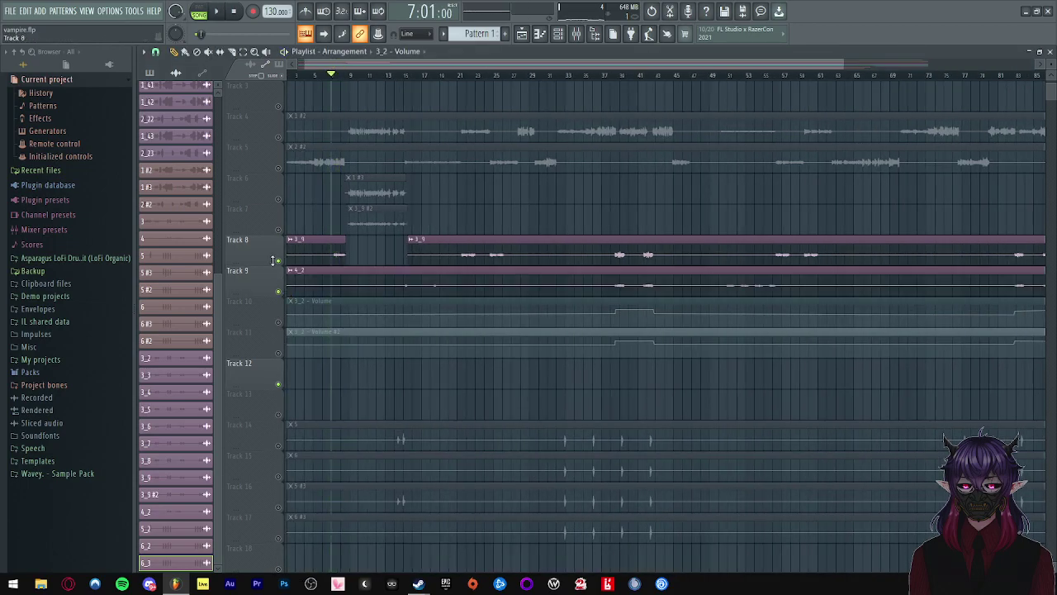
{"action": "left_click", "coordinate": [280, 261]}
{"action": "left_click", "coordinate": [577, 33]}
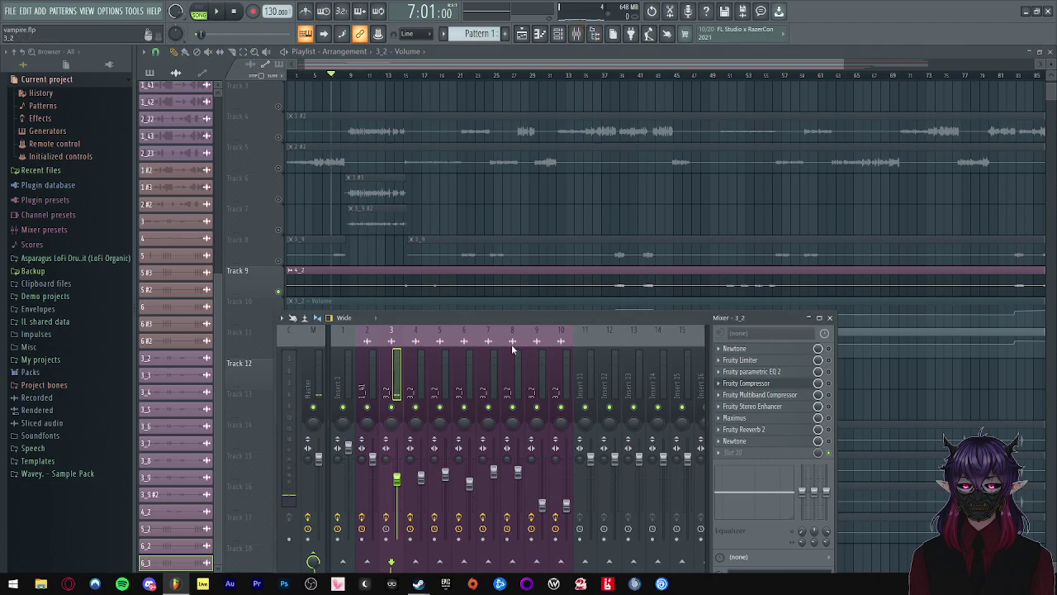
{"action": "left_click", "coordinate": [420, 377]}
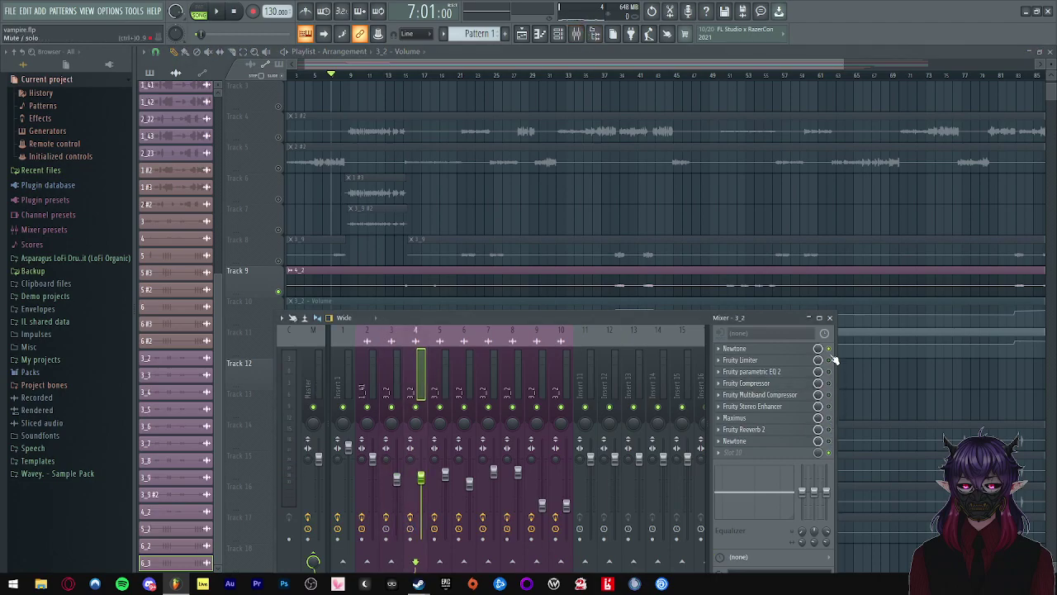
- Play the dry vocal on Track 9 from bar 7 and again from around bar 13
{"action": "key", "text": "space"}
{"action": "key", "text": "F9"}
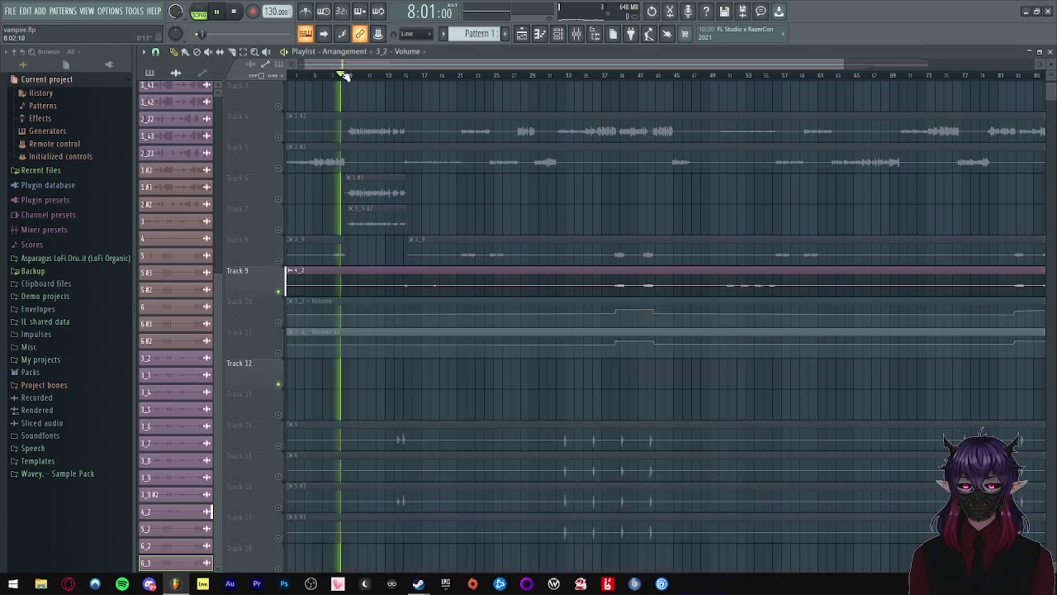
{"action": "left_click", "coordinate": [386, 74]}
{"action": "scroll", "coordinate": [389, 197], "scroll_direction": "down", "scroll_amount": 2}
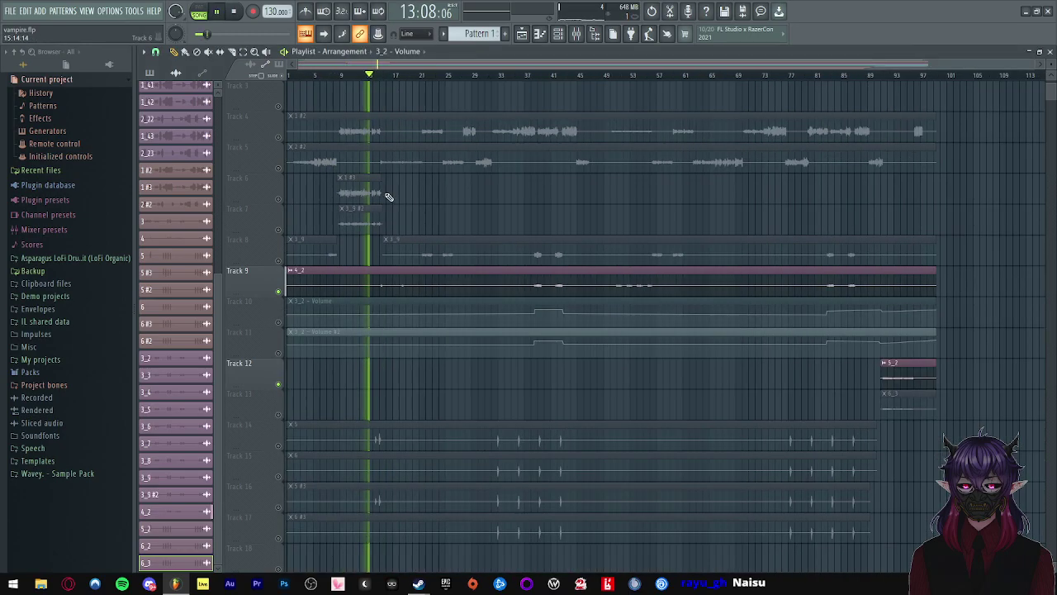
{"action": "key", "text": "space"}
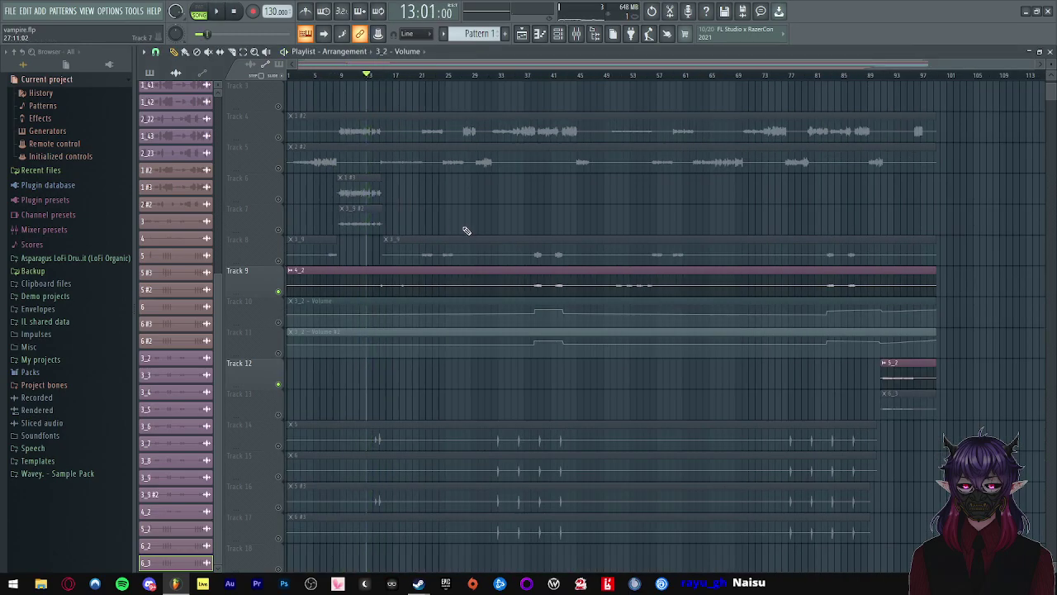
- Mute Track 9 and unmute Track 8 so only Tracks 8 and 12 are active
{"action": "left_click", "coordinate": [278, 291]}
{"action": "left_click", "coordinate": [278, 384]}
{"action": "left_click", "coordinate": [278, 261]}
{"action": "left_click", "coordinate": [279, 384]}
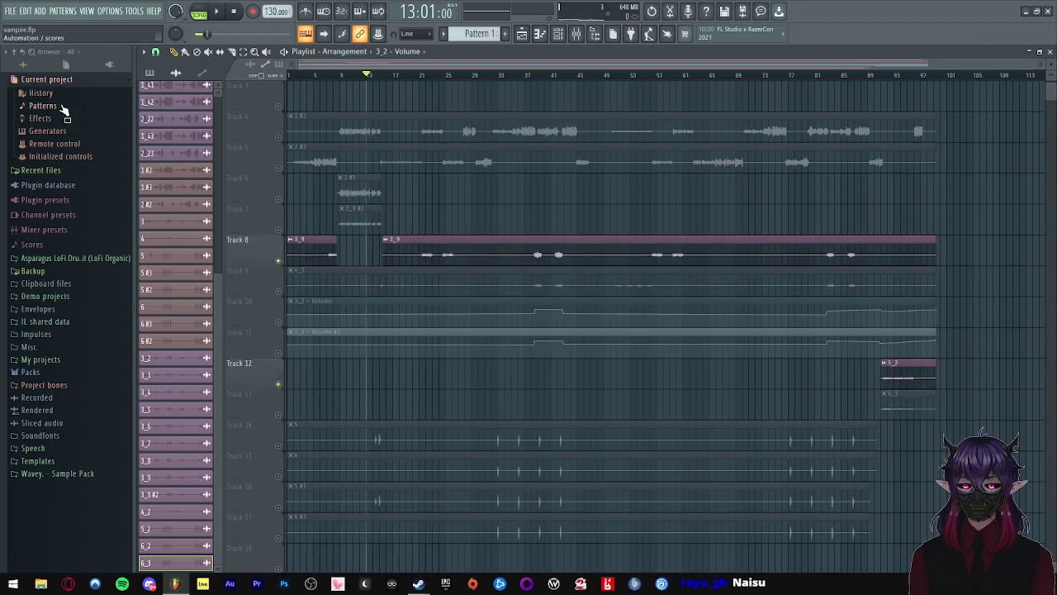
- Export the full song as the wave file 3 in the To Tuned folder, using WAV 16Bit int stereo
{"action": "left_click", "coordinate": [11, 11]}
{"action": "mouse_move", "coordinate": [44, 107]}
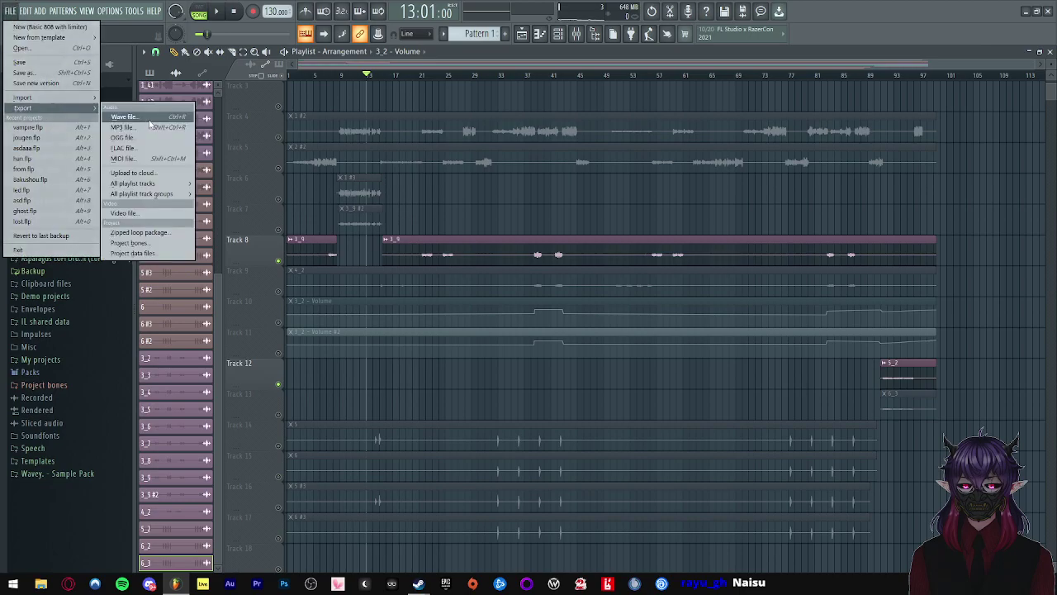
{"action": "left_click", "coordinate": [124, 110]}
{"action": "left_click", "coordinate": [512, 227]}
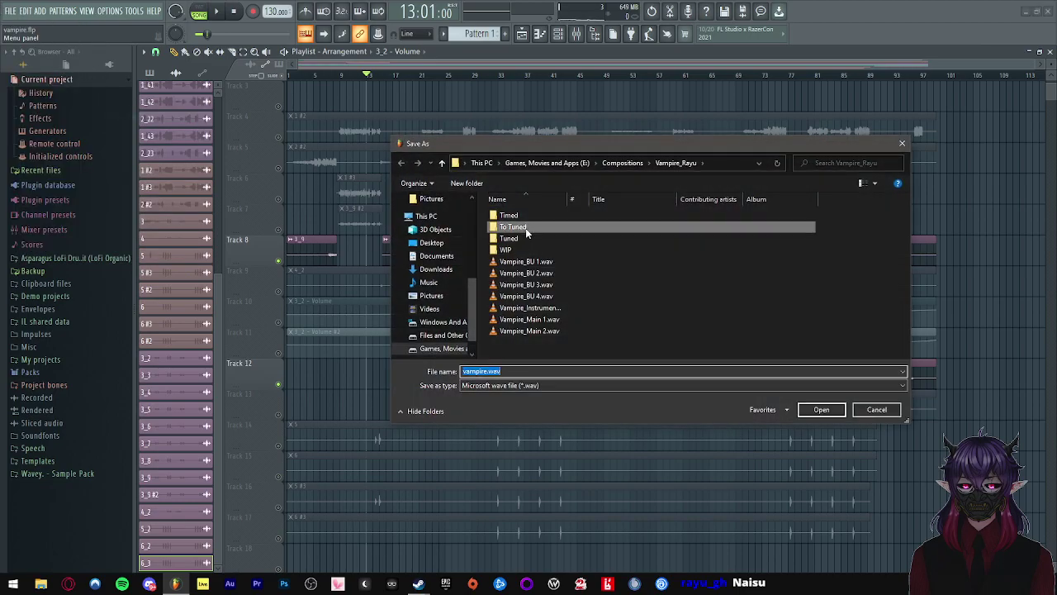
{"action": "double_click", "coordinate": [512, 226]}
{"action": "left_click", "coordinate": [504, 371]}
{"action": "type", "text": "3"}
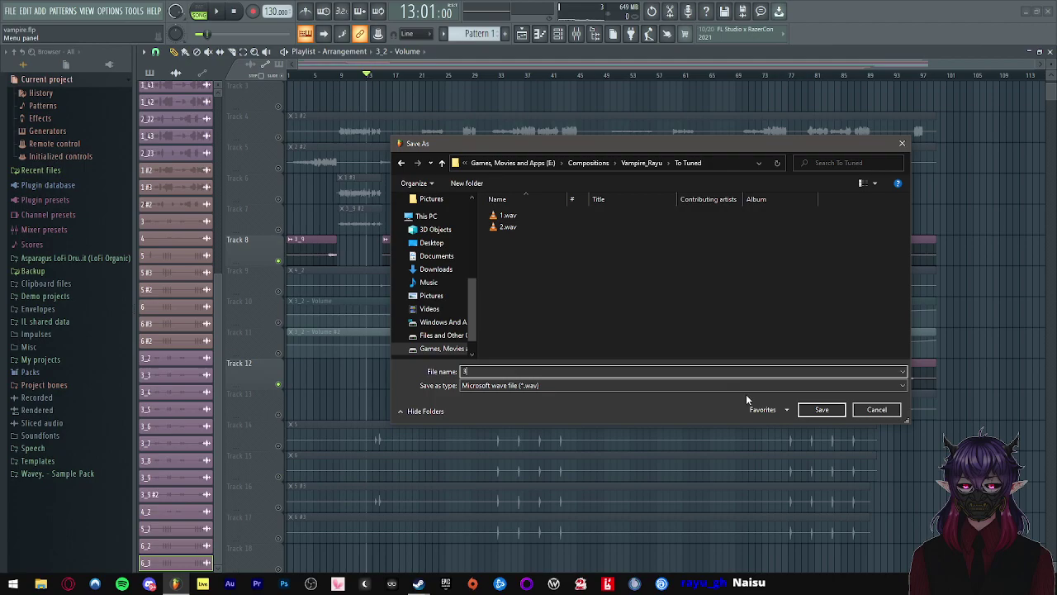
{"action": "left_click", "coordinate": [826, 412]}
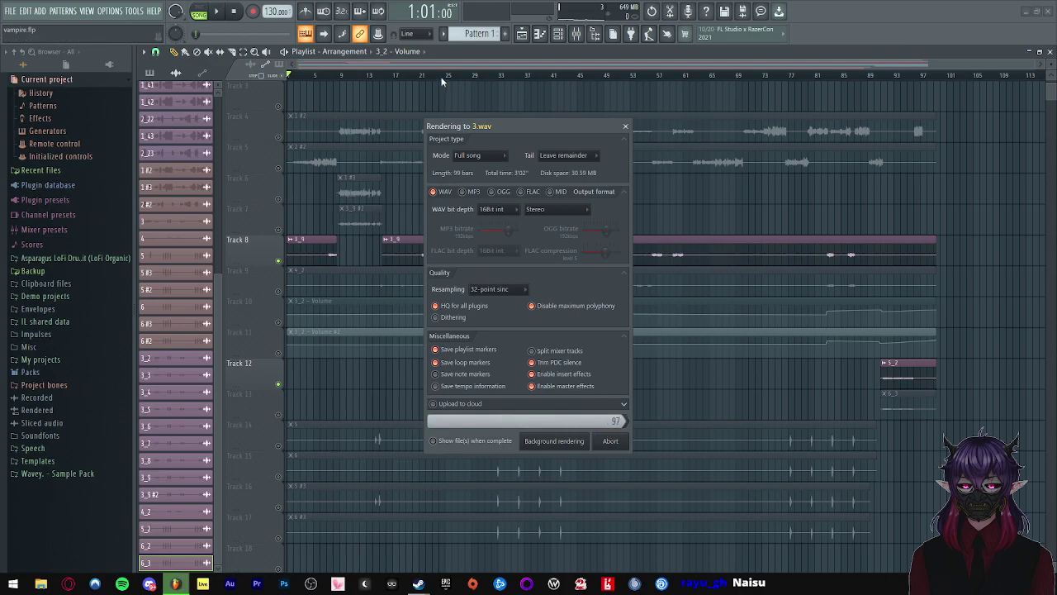
- Mute Tracks 8 and 12 and unmute Tracks 9 and 13 so only the 4_2 and 6_3 clips are active
{"action": "left_click", "coordinate": [278, 260]}
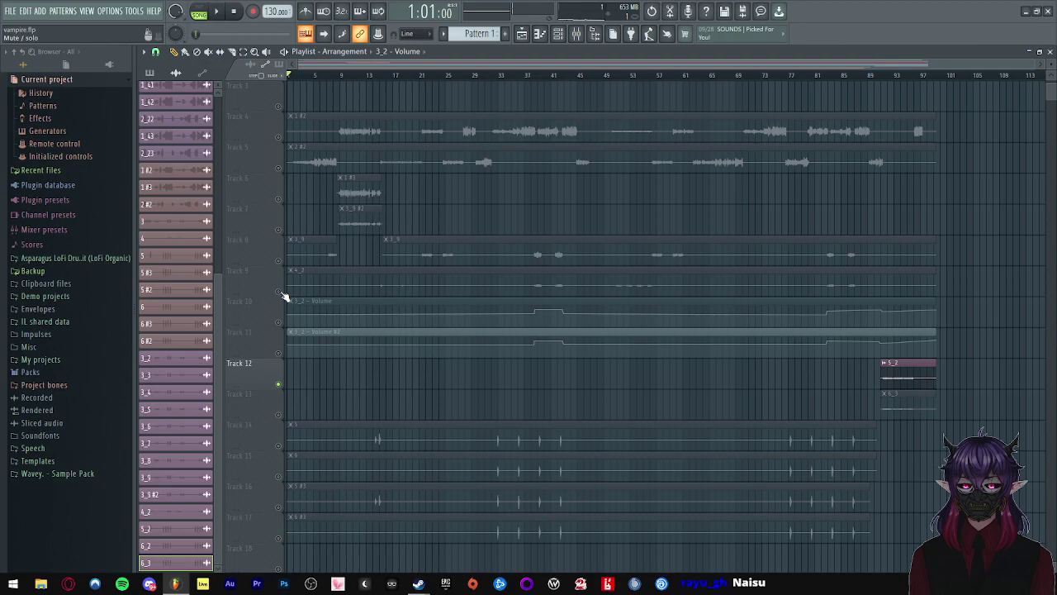
{"action": "left_click", "coordinate": [278, 291]}
{"action": "left_click", "coordinate": [278, 384]}
{"action": "left_click", "coordinate": [279, 415]}
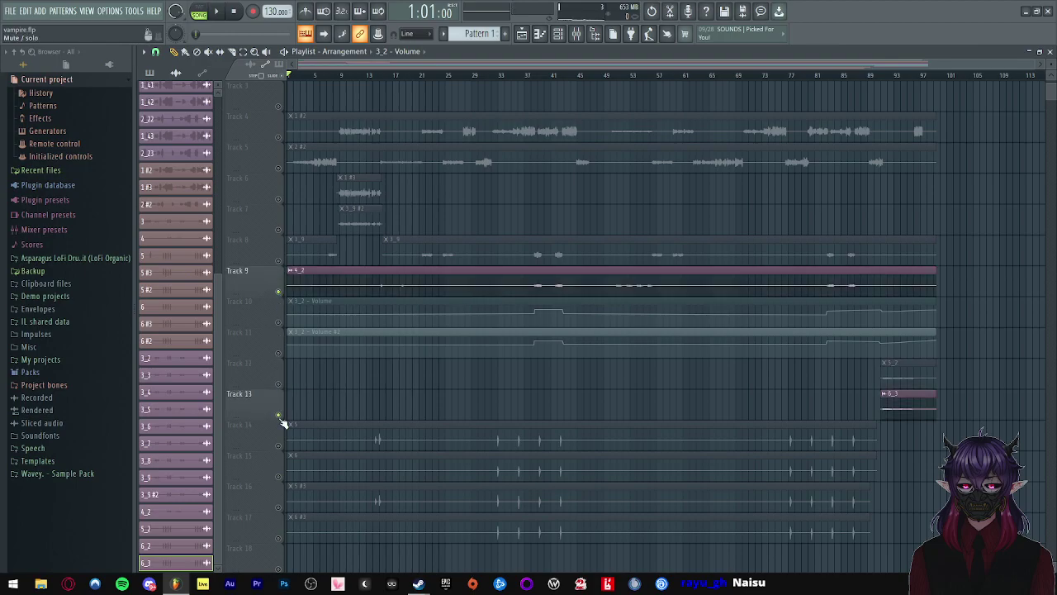
- Export the full song as the wave file 4 in the To Tuned folder, using WAV 16Bit int stereo
{"action": "left_click", "coordinate": [10, 10]}
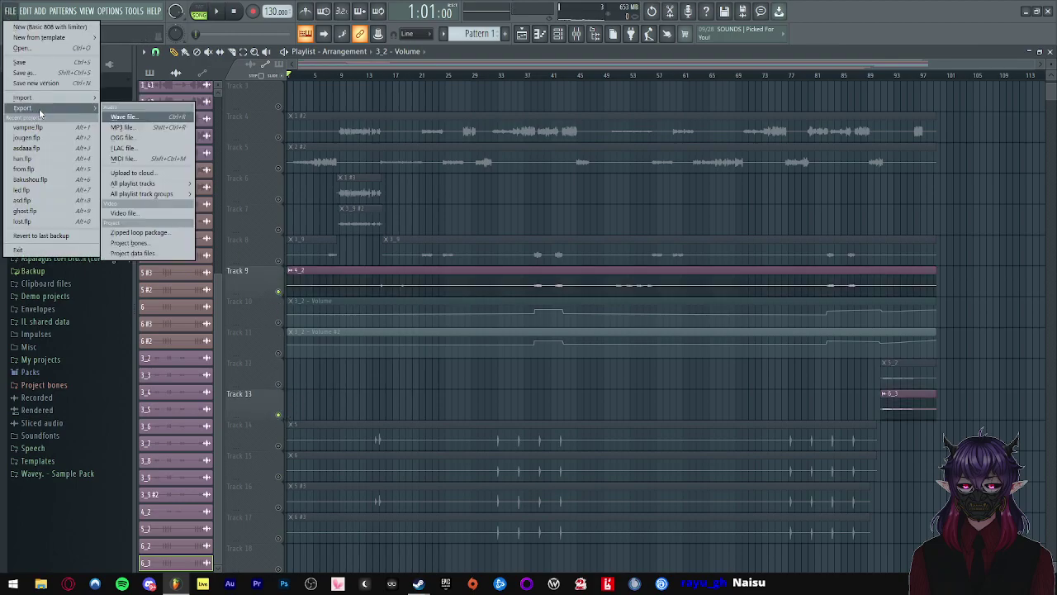
{"action": "left_click", "coordinate": [137, 108]}
{"action": "double_click", "coordinate": [512, 226]}
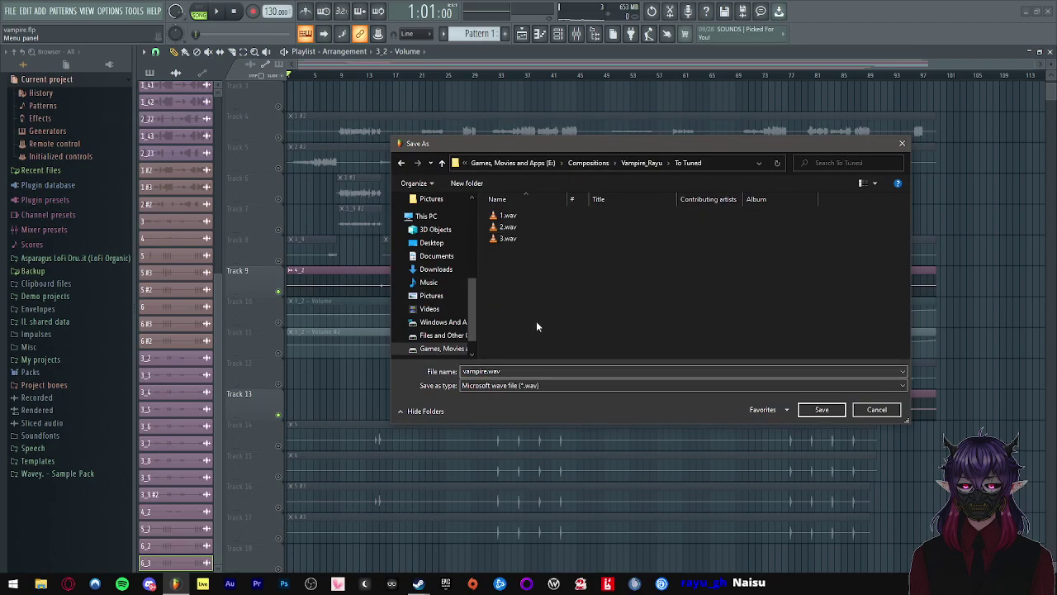
{"action": "type", "text": "4"}
{"action": "left_click", "coordinate": [802, 409]}
{"action": "left_click", "coordinate": [611, 440]}
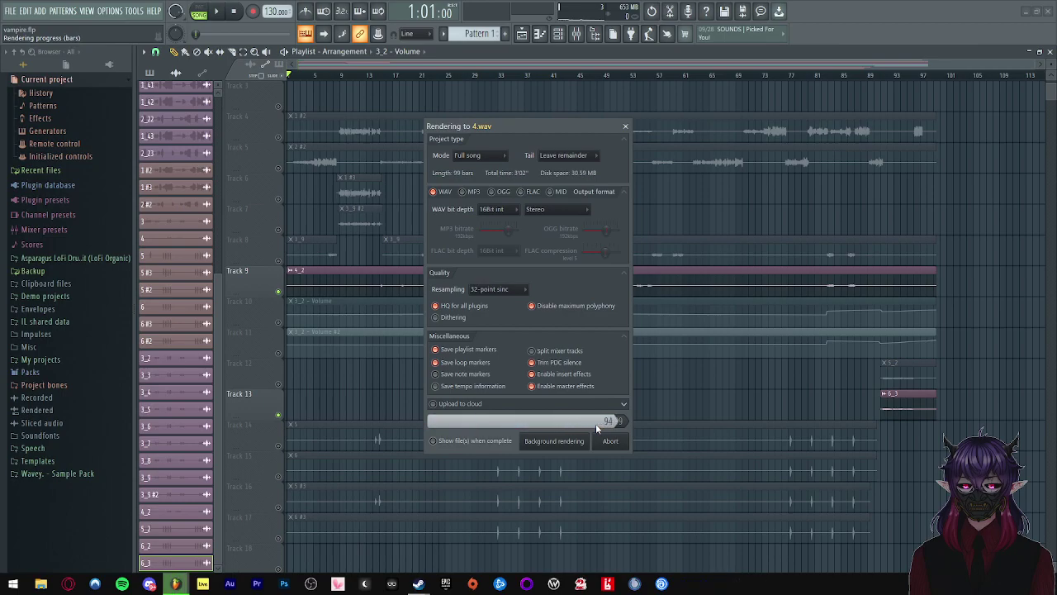
- Re-enable all effects on mixer inserts 3 and 4, and return the playhead to bar 7 in the playlist
{"action": "left_click", "coordinate": [579, 33]}
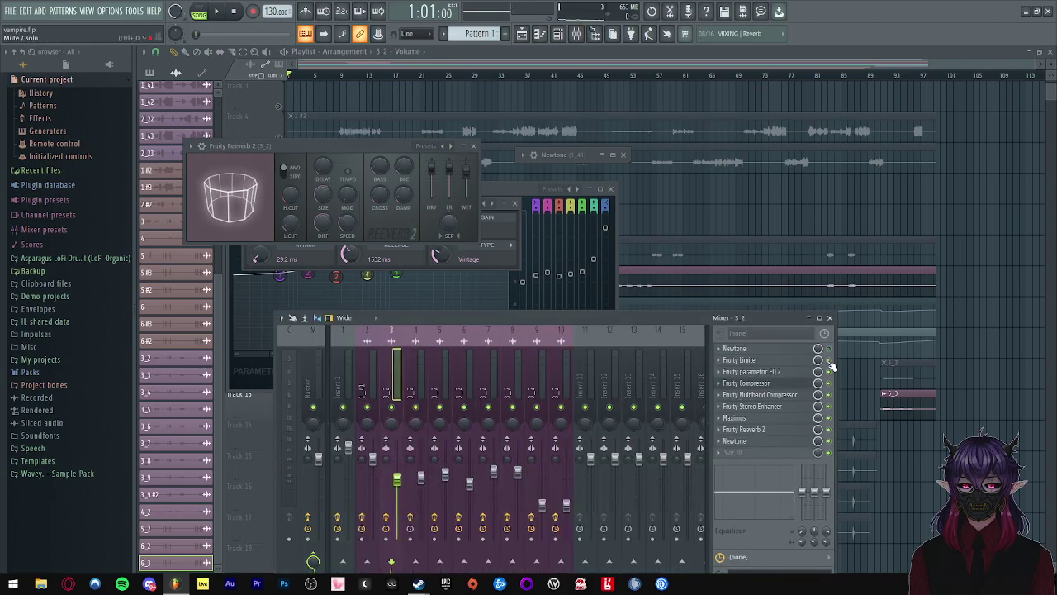
{"action": "left_click", "coordinate": [414, 379]}
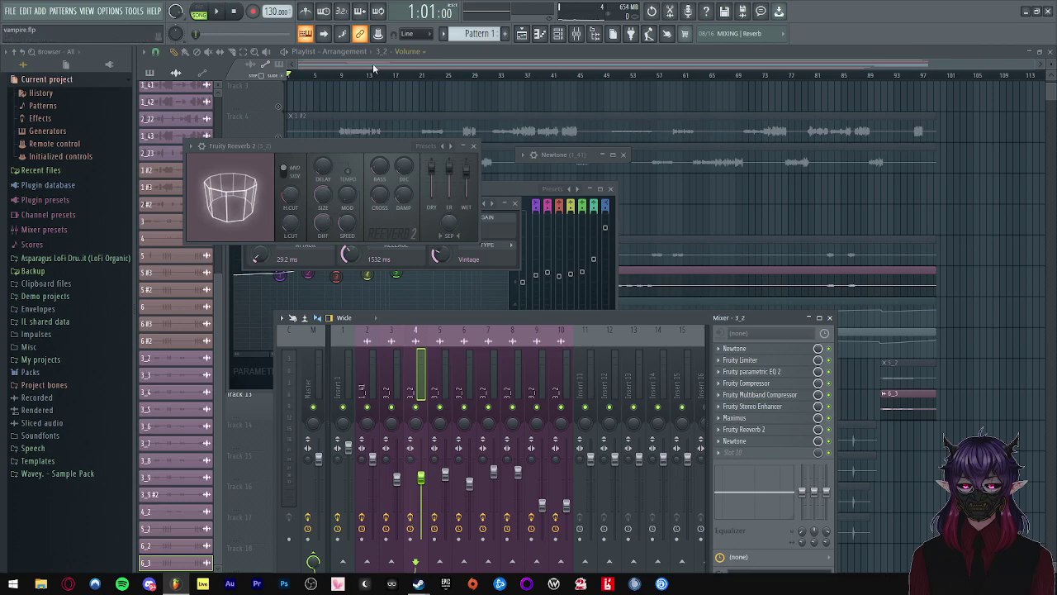
{"action": "left_click", "coordinate": [331, 75]}
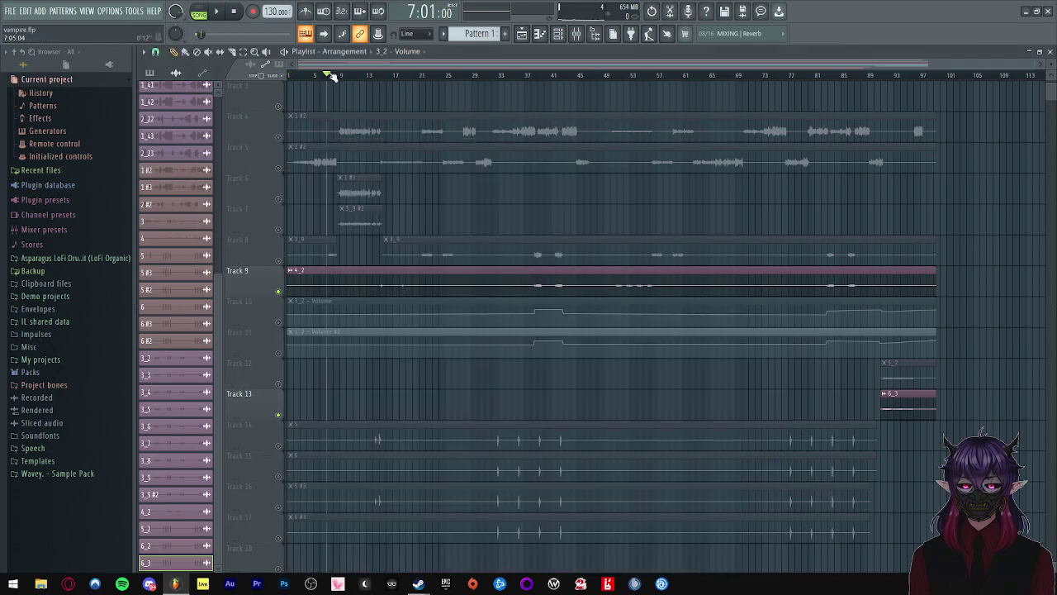
- Mute Tracks 9 and 13
{"action": "left_click", "coordinate": [278, 291]}
{"action": "left_click", "coordinate": [280, 414]}
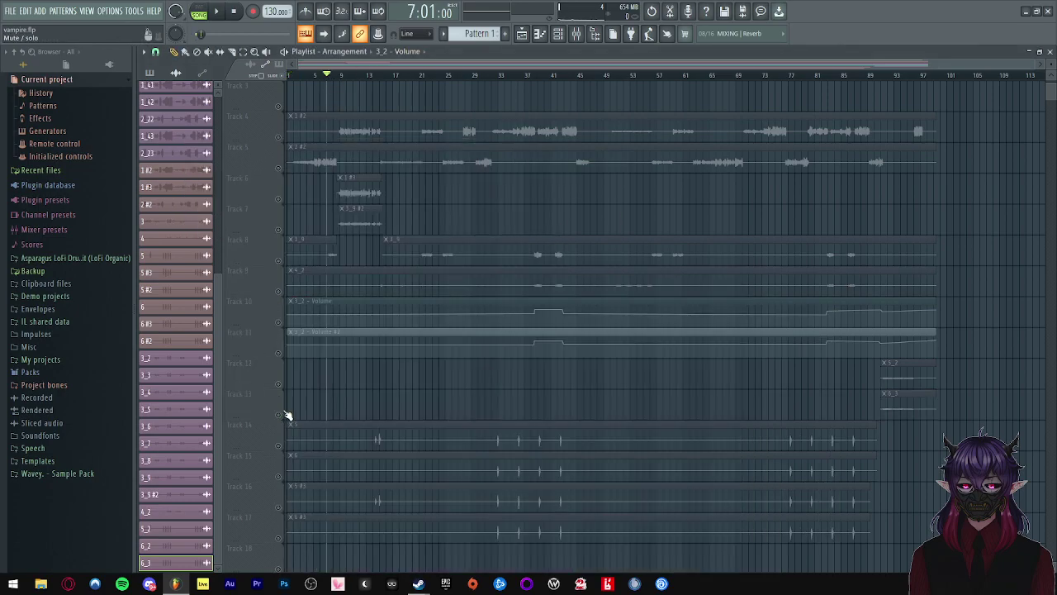
{"action": "right_click", "coordinate": [923, 401]}
{"action": "right_click", "coordinate": [914, 377]}
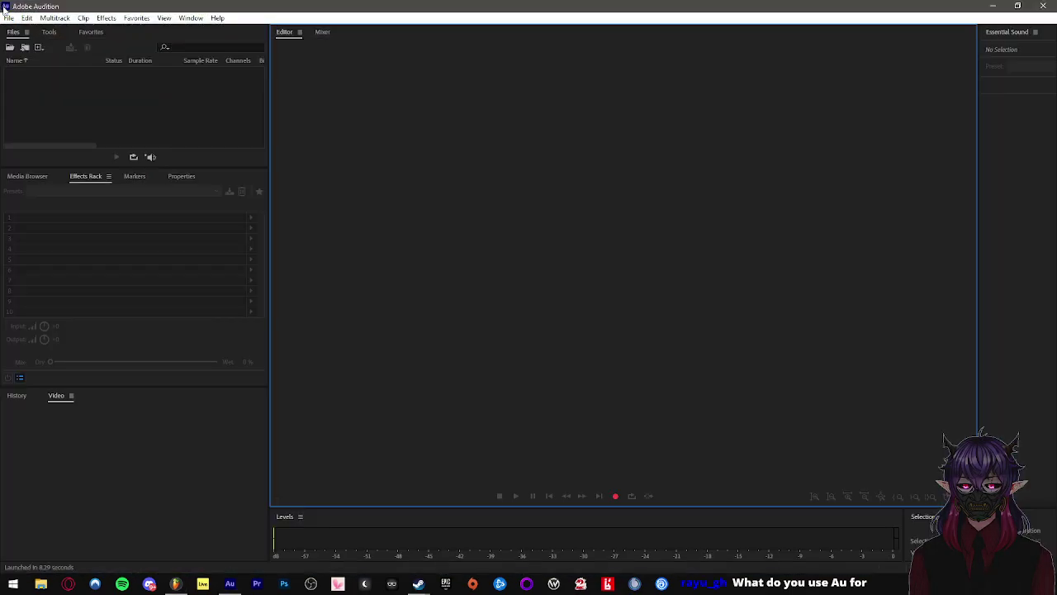
- Create a new multitrack session and place the exported 3.wav at the start of Track 1
{"action": "left_click", "coordinate": [8, 19]}
{"action": "mouse_move", "coordinate": [37, 68]}
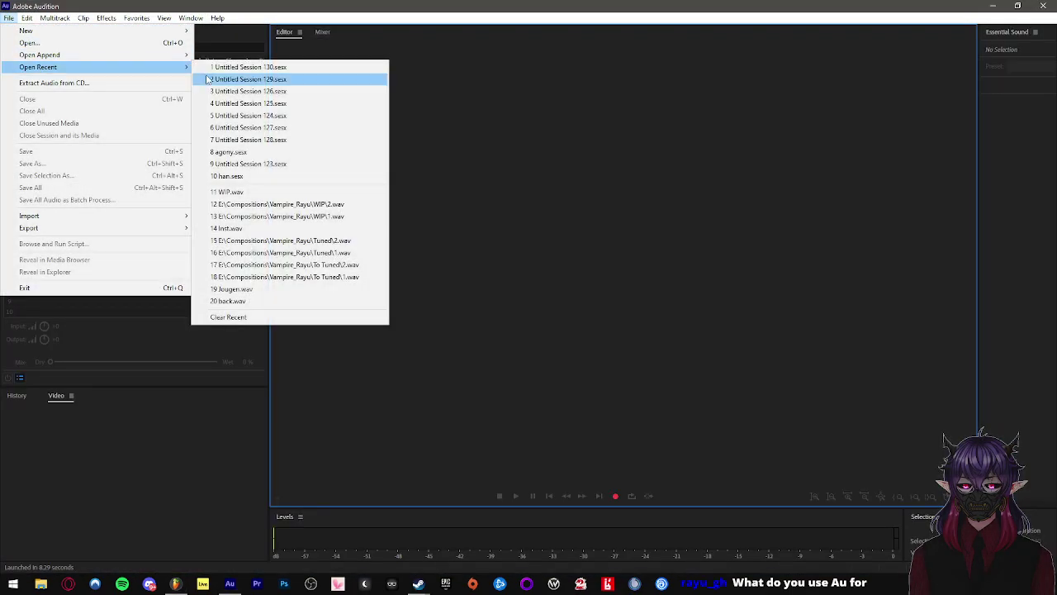
{"action": "mouse_move", "coordinate": [25, 31]}
{"action": "left_click", "coordinate": [304, 28]}
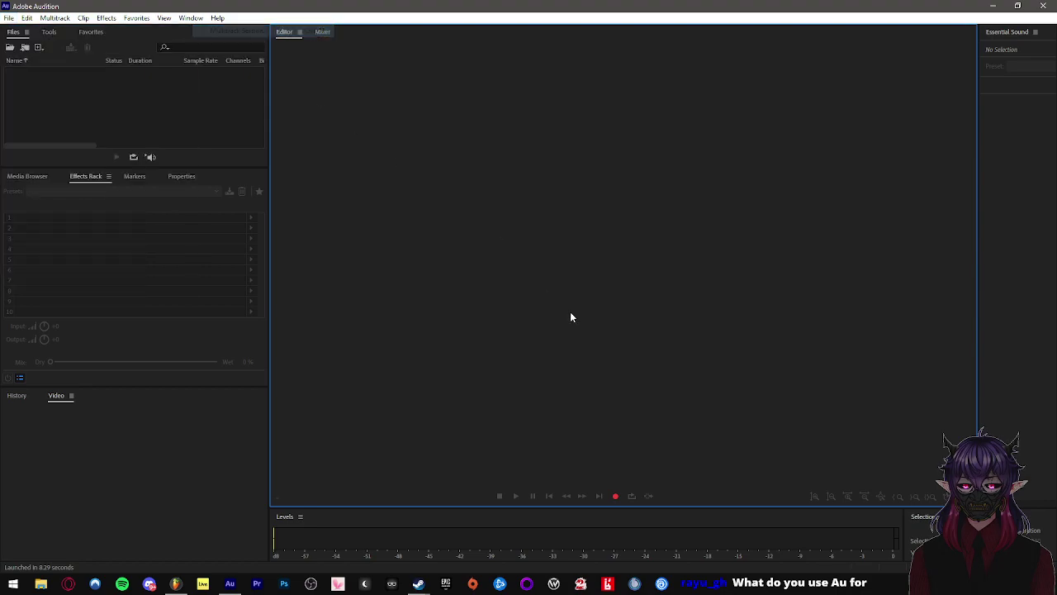
{"action": "left_click", "coordinate": [569, 342]}
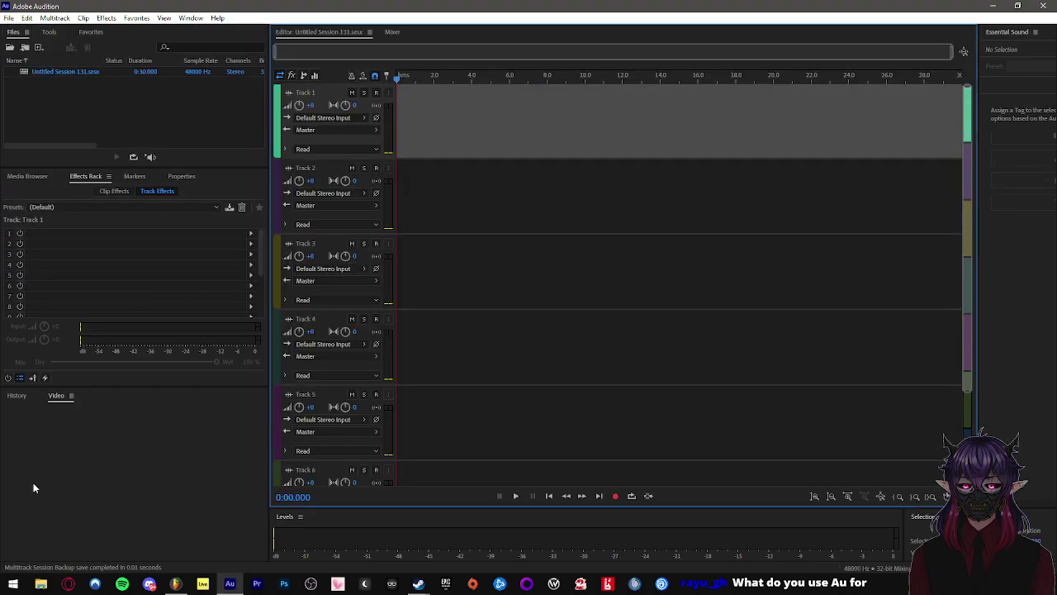
{"action": "left_click", "coordinate": [48, 588]}
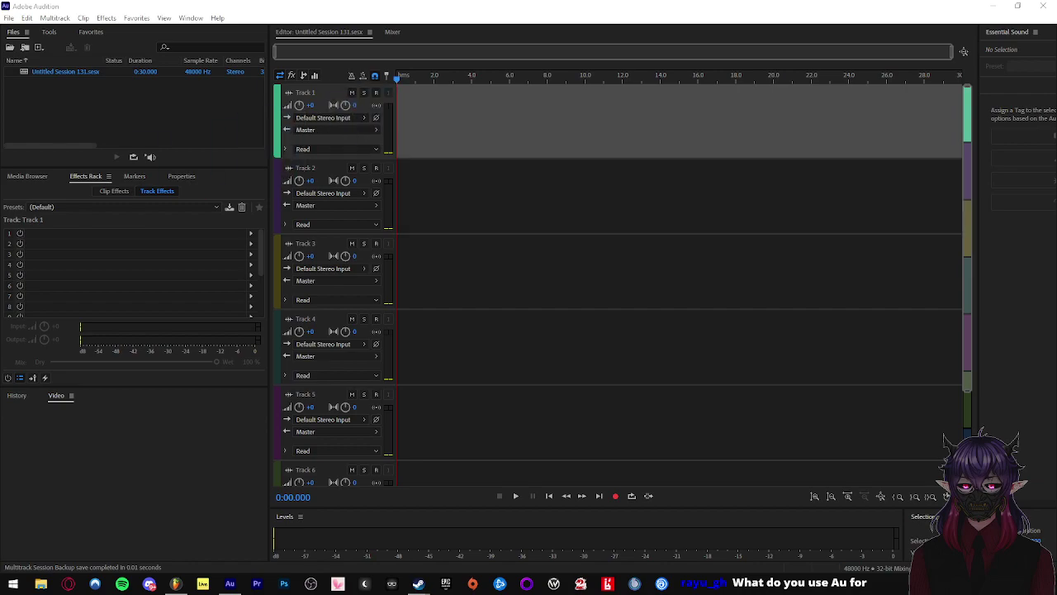
{"action": "left_click_drag", "start_coordinate": [347, 184], "coordinate": [340, 111]}
- Apply the asd rack preset to Track 1, remove everything except Automatic Pitch Correction, and give it attack 6 and sensitivity 110
{"action": "left_click", "coordinate": [119, 211]}
{"action": "left_click", "coordinate": [252, 529]}
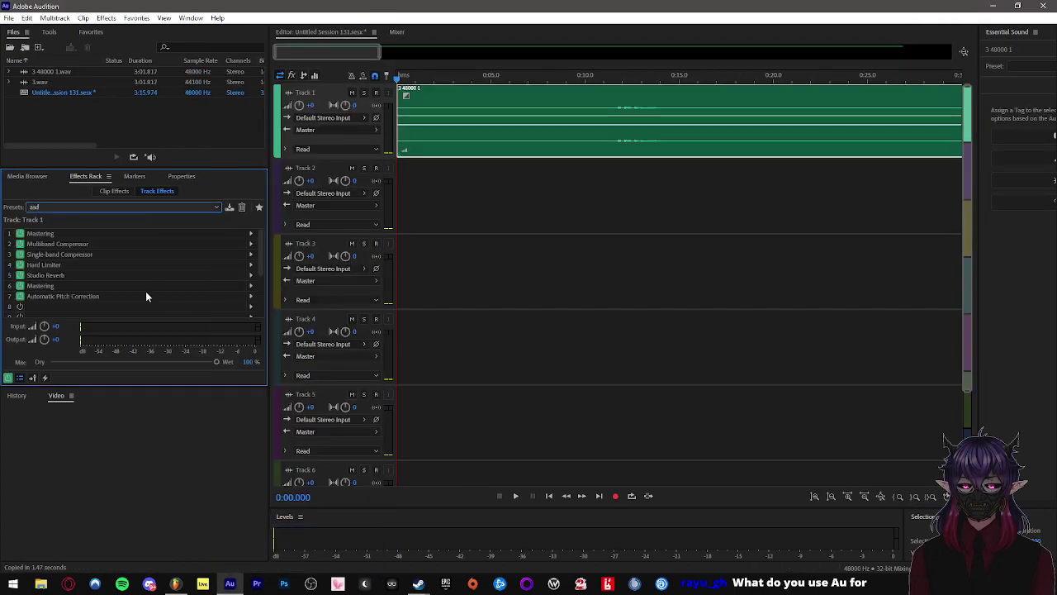
{"action": "left_click", "coordinate": [53, 232], "text": "shift"}
{"action": "key", "text": "Delete"}
{"action": "left_click", "coordinate": [71, 294]}
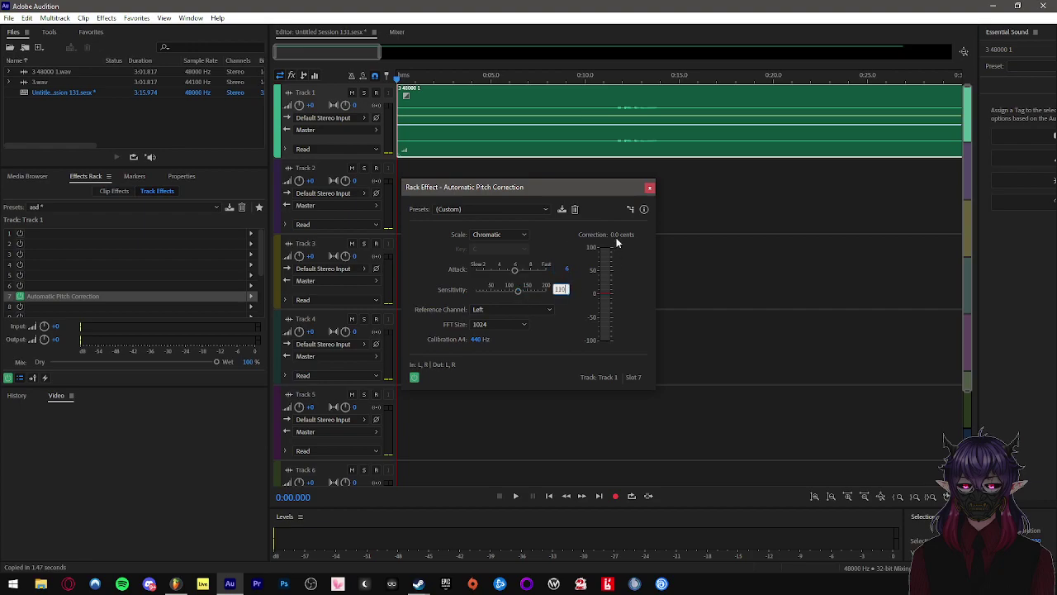
{"action": "left_click", "coordinate": [651, 187]}
- Add 4.wav to Track 2 and apply the asd rack preset, keeping only Automatic Pitch Correction with attack 6
{"action": "left_click_drag", "start_coordinate": [252, 277], "coordinate": [319, 203]}
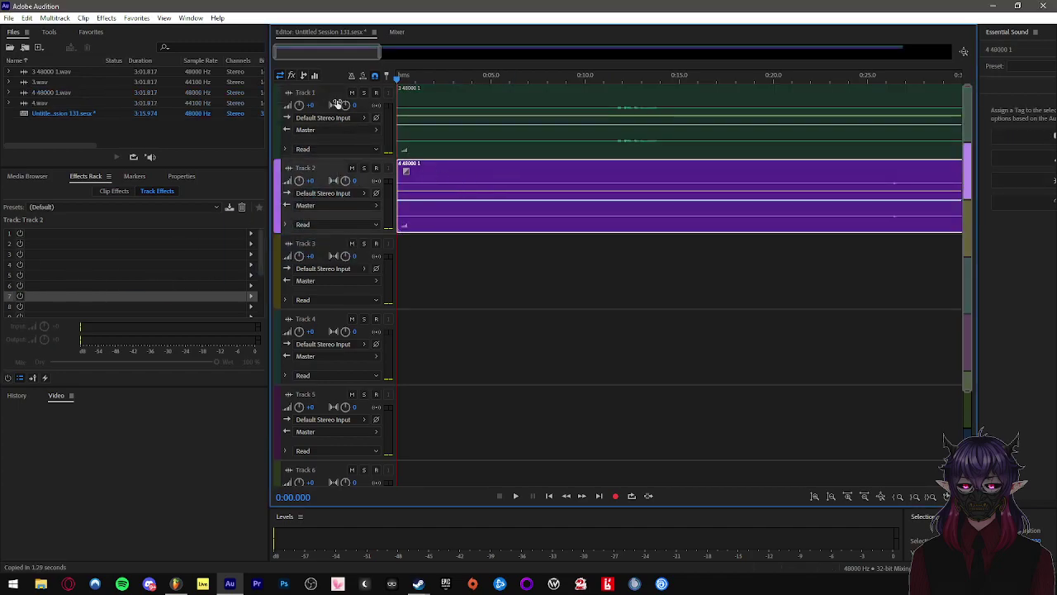
{"action": "left_click", "coordinate": [334, 169]}
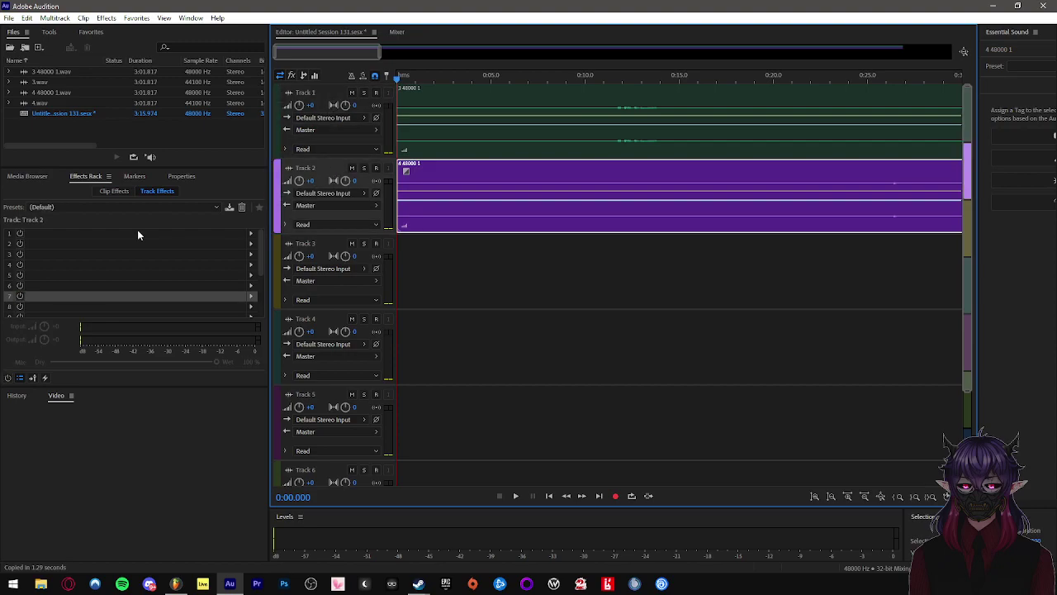
{"action": "left_click", "coordinate": [177, 207]}
{"action": "left_click", "coordinate": [246, 529]}
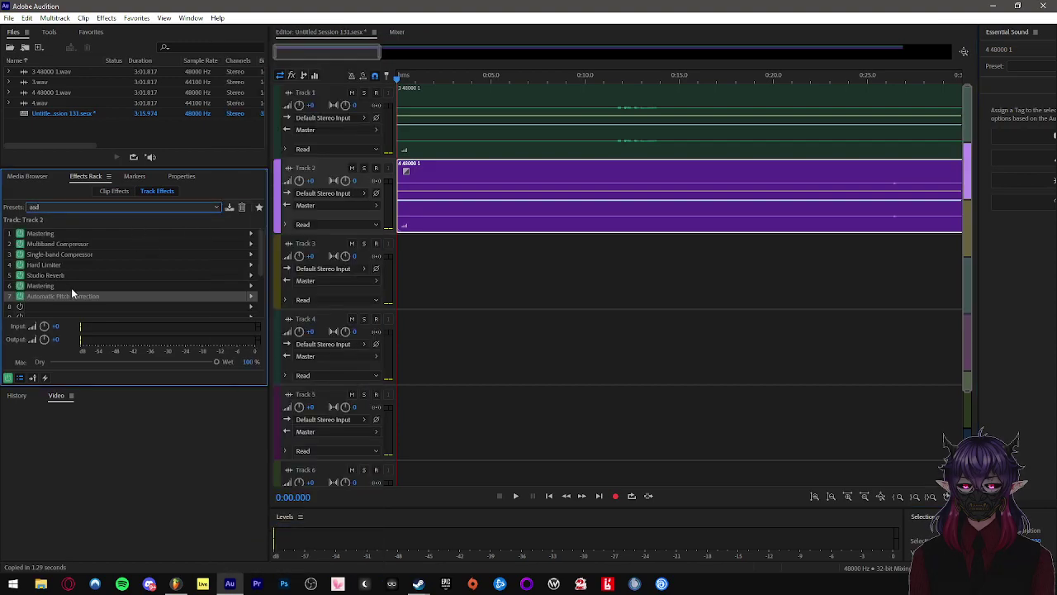
{"action": "double_click", "coordinate": [72, 297]}
{"action": "type", "text": "6"}
{"action": "key", "text": "Return"}
{"action": "key", "text": "Return"}
{"action": "left_click", "coordinate": [649, 187]}
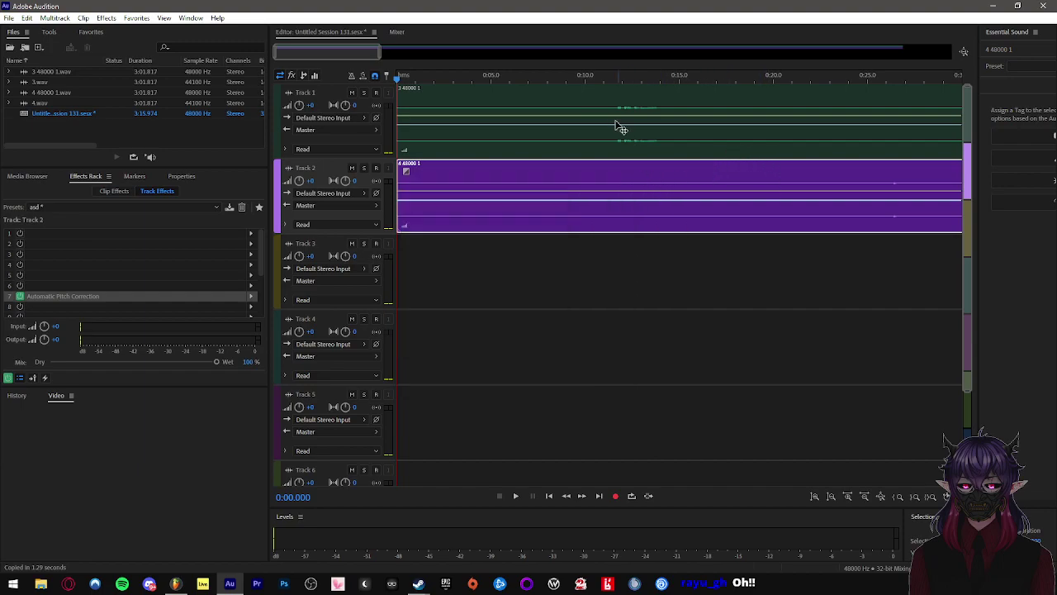
- Play back the pitch-corrected vocals at several sung passages, up to about 0:39, to check the tuning
{"action": "left_click", "coordinate": [605, 81]}
{"action": "key", "text": "space"}
{"action": "scroll", "coordinate": [557, 177], "scroll_direction": "down", "scroll_amount": 6}
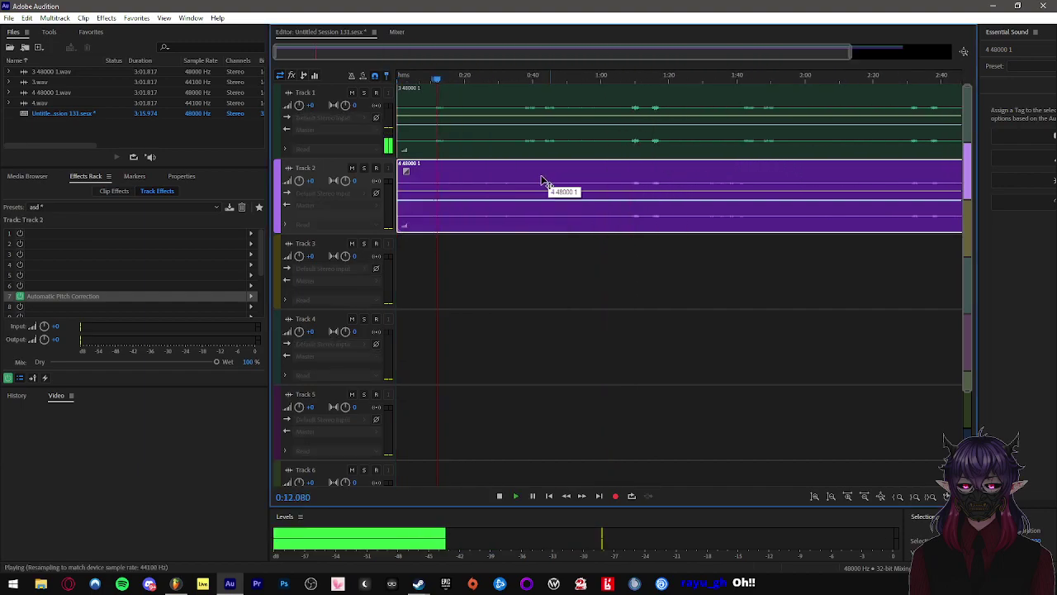
{"action": "scroll", "coordinate": [456, 180], "scroll_direction": "up", "scroll_amount": 3}
{"action": "left_click", "coordinate": [526, 80]}
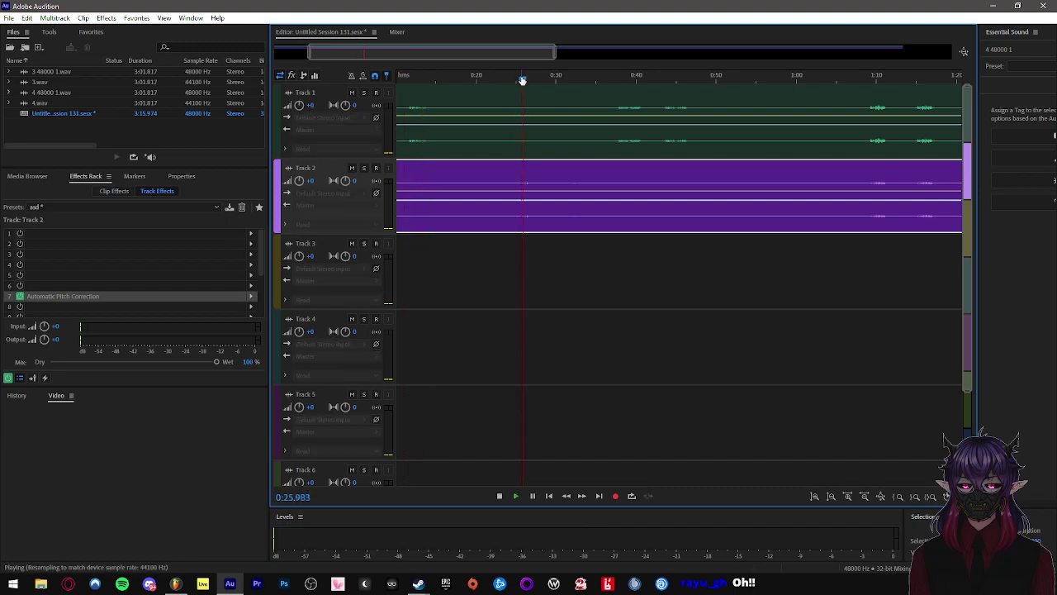
{"action": "left_click", "coordinate": [617, 77]}
{"action": "scroll", "coordinate": [616, 184], "scroll_direction": "down", "scroll_amount": 5}
{"action": "key", "text": "space"}
- Mute Track 2 and set up a multitrack mixdown export of the entire session into the Tuned folder
{"action": "left_click", "coordinate": [351, 168]}
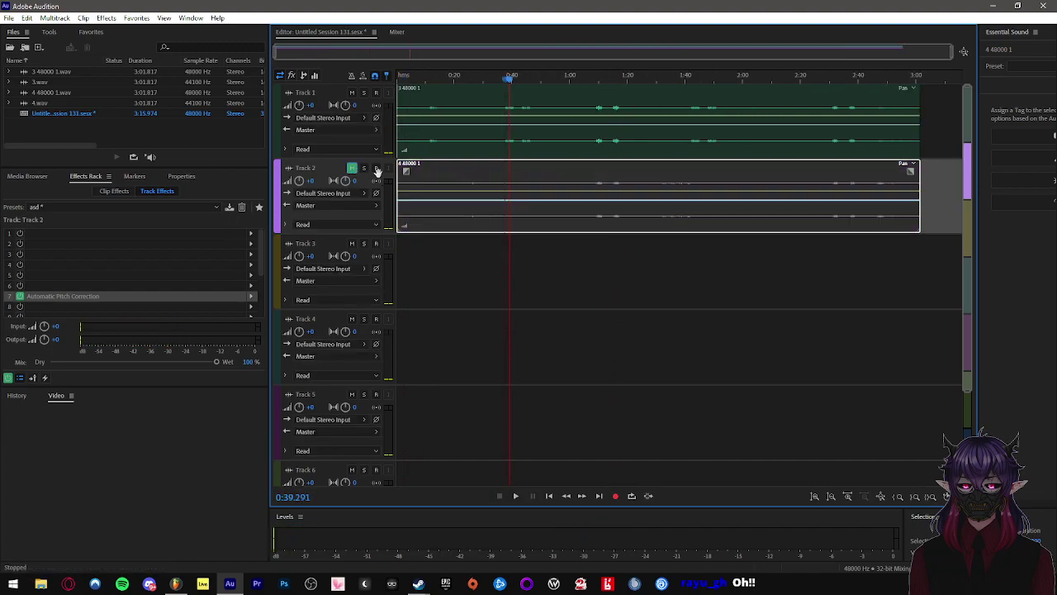
{"action": "left_click", "coordinate": [8, 18]}
{"action": "mouse_move", "coordinate": [103, 228]}
{"action": "mouse_move", "coordinate": [273, 280]}
{"action": "left_click", "coordinate": [421, 294]}
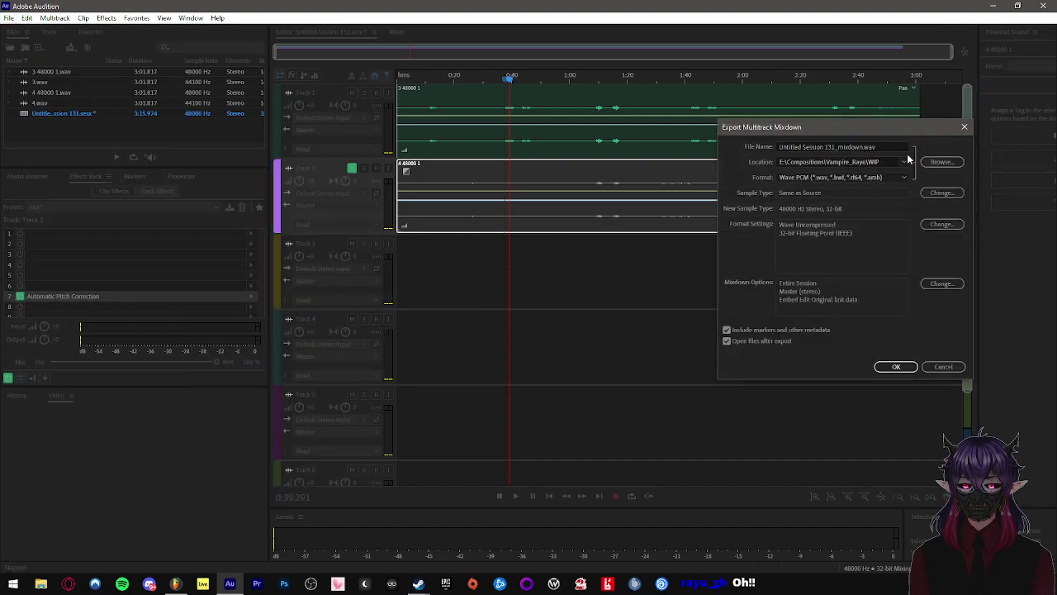
{"action": "left_click", "coordinate": [930, 164]}
{"action": "left_click", "coordinate": [607, 157]}
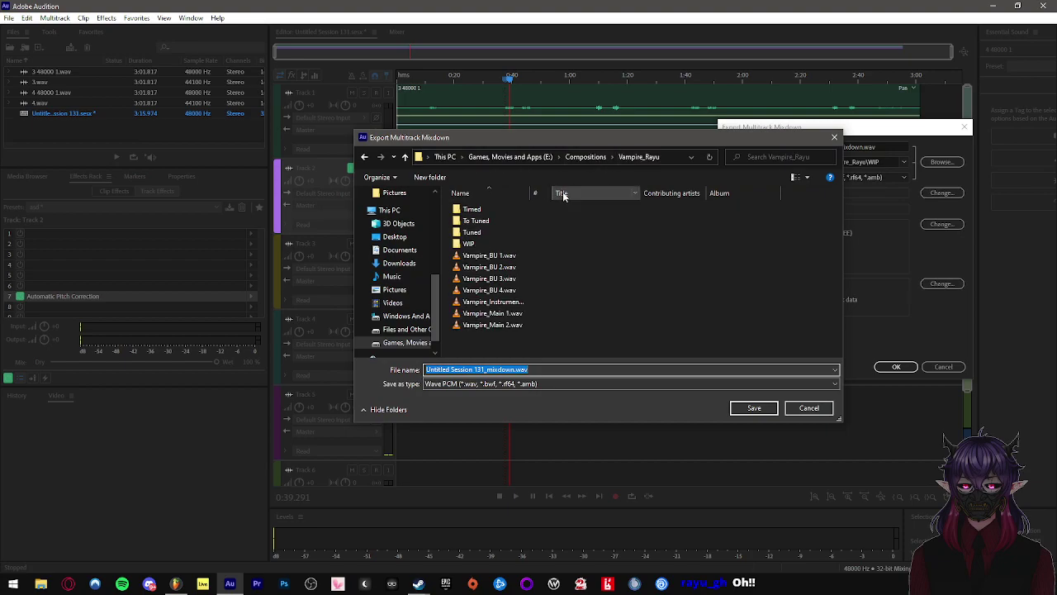
{"action": "left_click", "coordinate": [493, 234]}
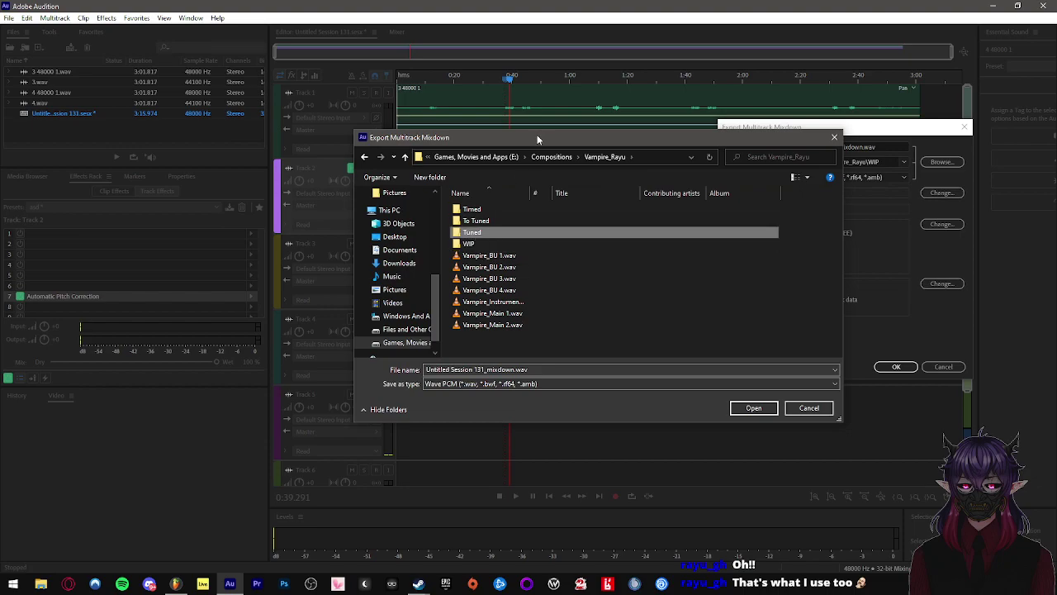
{"action": "left_click_drag", "start_coordinate": [537, 135], "coordinate": [674, 107]}
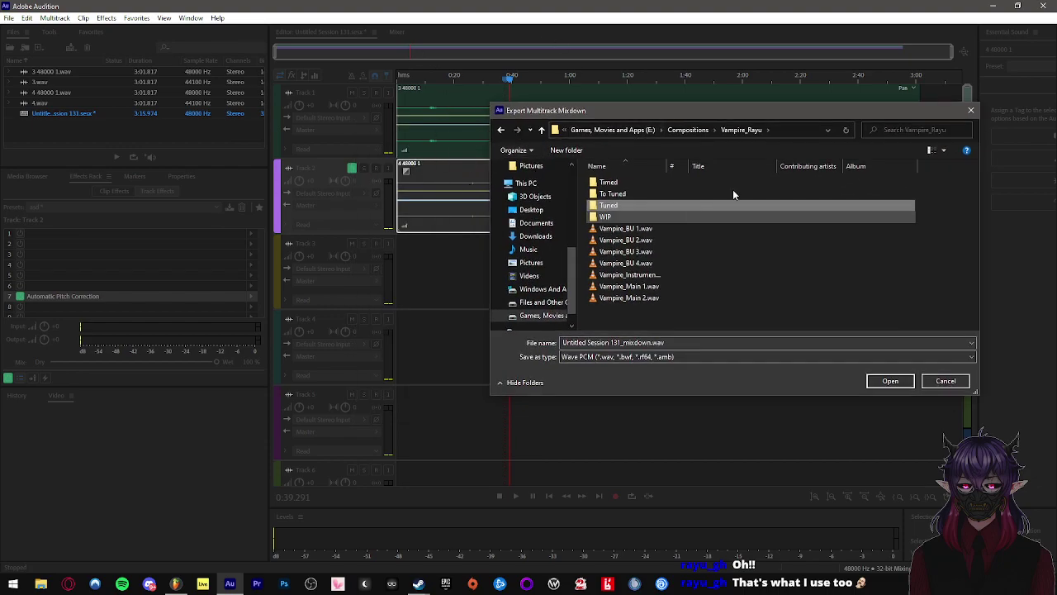
{"action": "left_click_drag", "start_coordinate": [628, 113], "coordinate": [520, 100]}
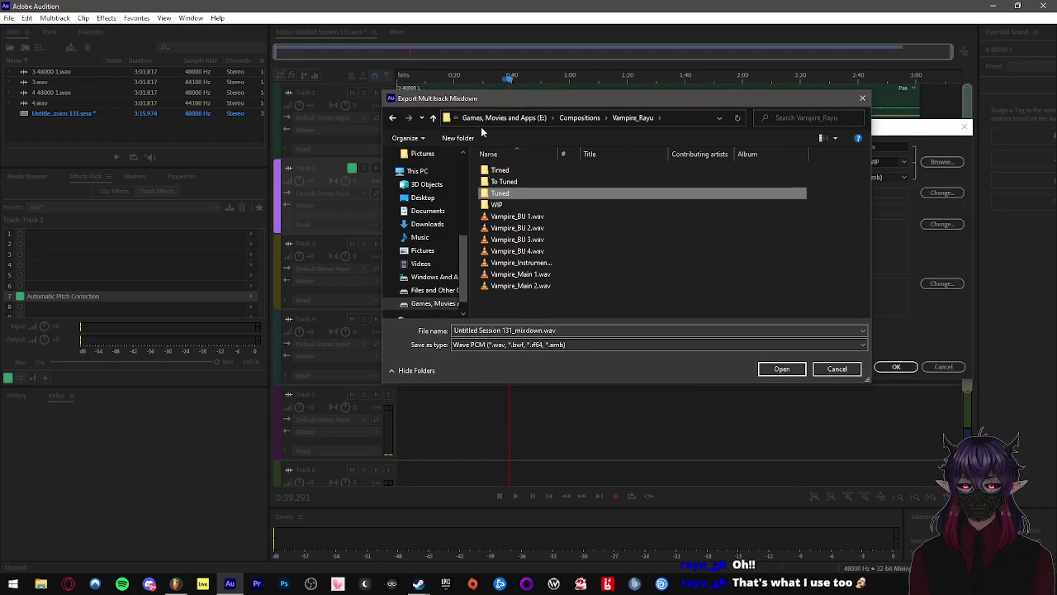
{"action": "double_click", "coordinate": [506, 192]}
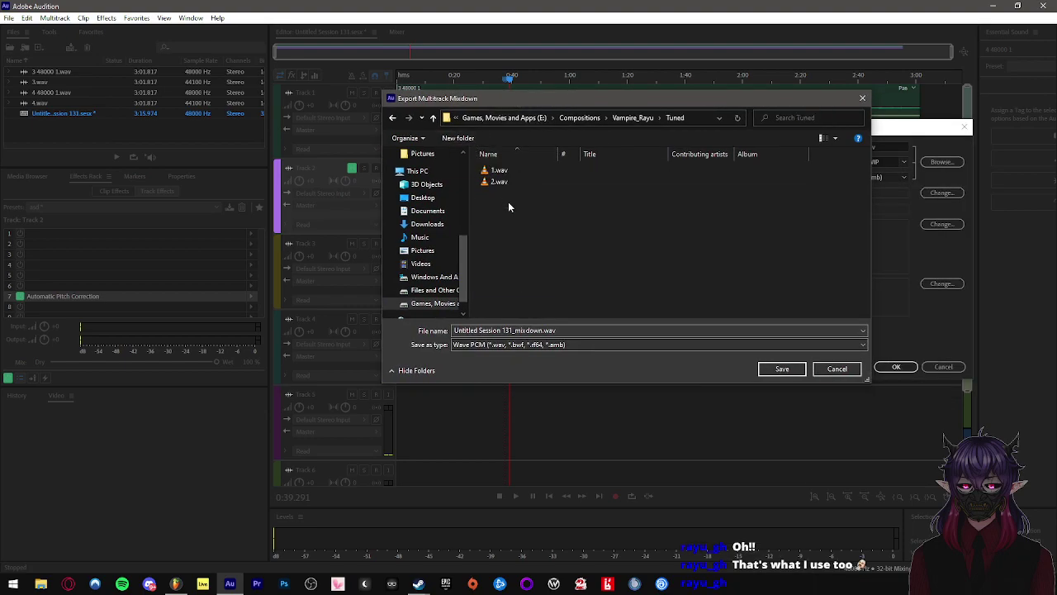
- Name the mixdown 3 and export it as a Wave PCM file
{"action": "left_click", "coordinate": [566, 330]}
{"action": "key", "text": "ctrl+a"}
{"action": "type", "text": "3"}
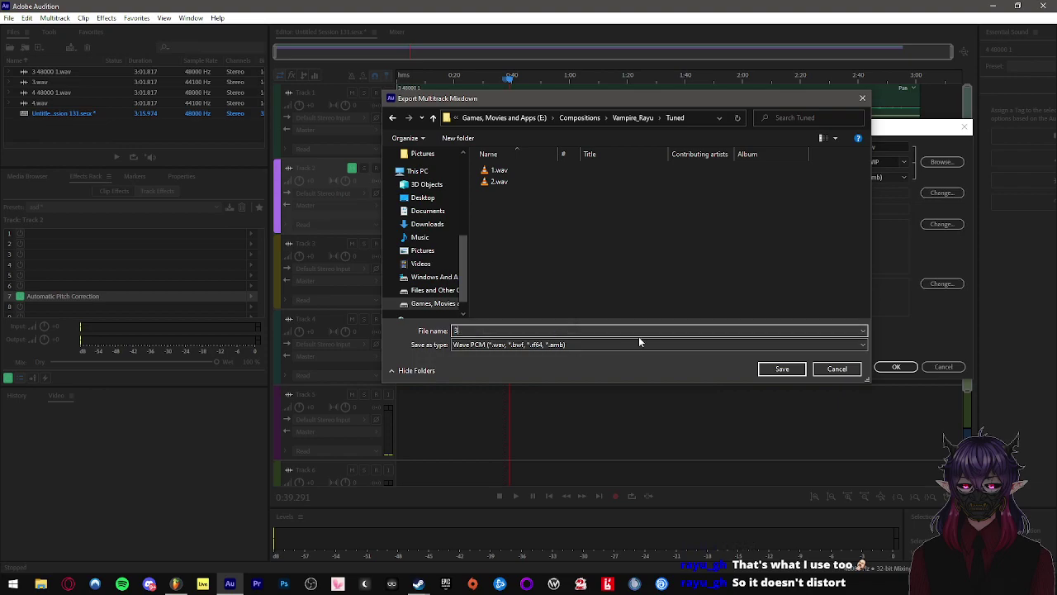
{"action": "left_click", "coordinate": [781, 370]}
{"action": "left_click", "coordinate": [895, 369]}
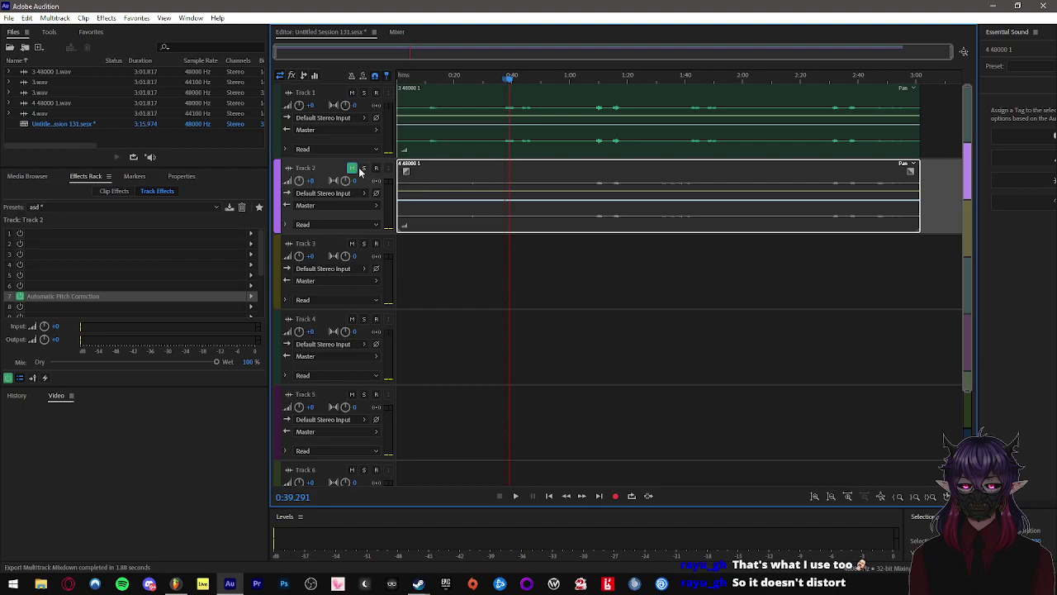
- Mute Track 1, unmute Track 2, and export the entire session as mixdown 4 in the Tuned folder
{"action": "left_click", "coordinate": [352, 92]}
{"action": "left_click", "coordinate": [352, 168]}
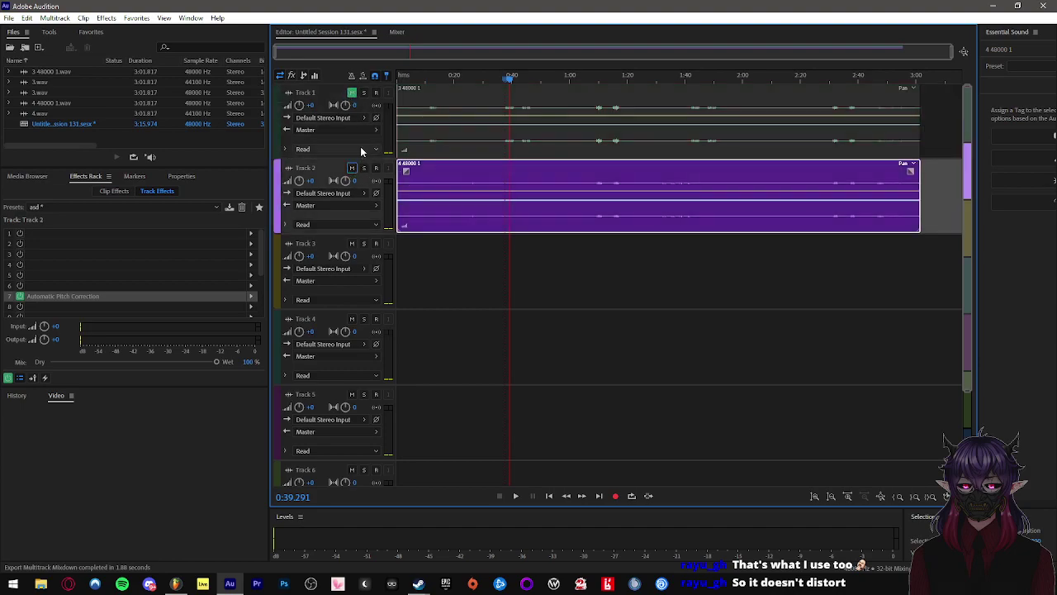
{"action": "left_click", "coordinate": [9, 18]}
{"action": "mouse_move", "coordinate": [83, 228]}
{"action": "mouse_move", "coordinate": [281, 281]}
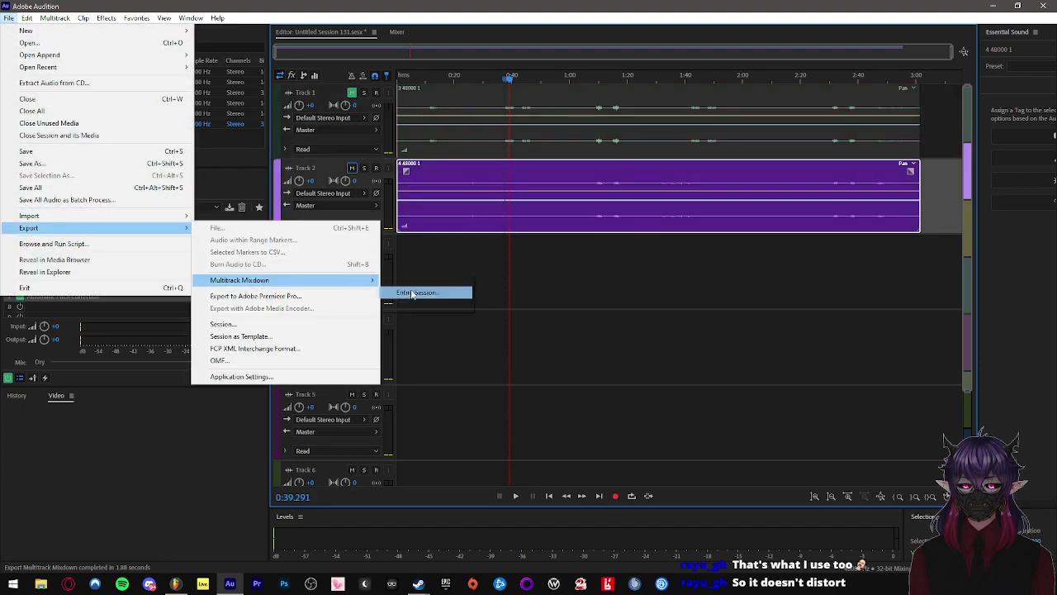
{"action": "left_click", "coordinate": [404, 292]}
{"action": "left_click_drag", "start_coordinate": [881, 147], "coordinate": [595, 119]}
{"action": "type", "text": "4"}
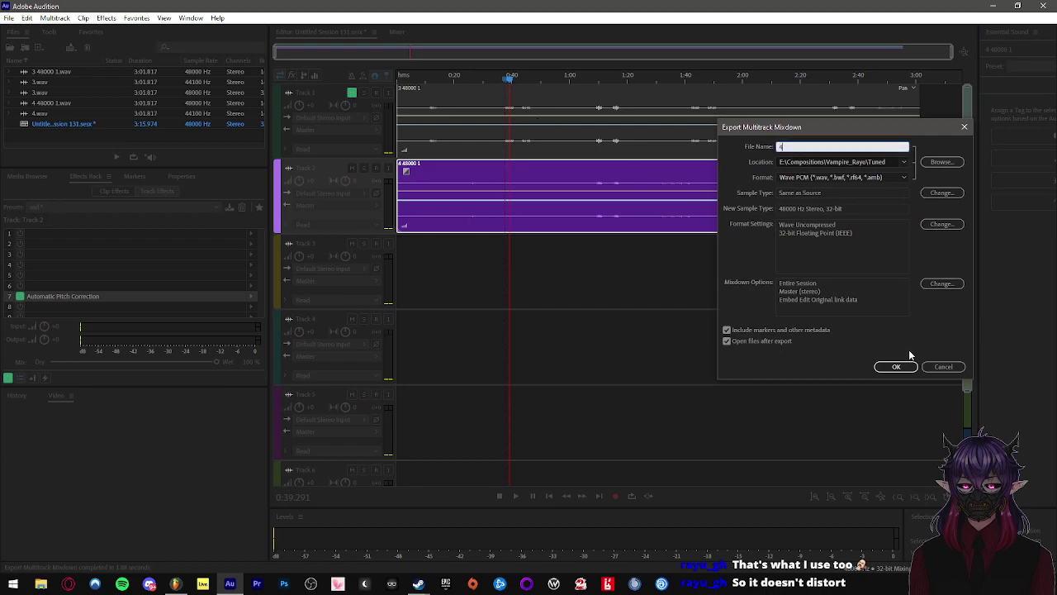
{"action": "left_click", "coordinate": [897, 366]}
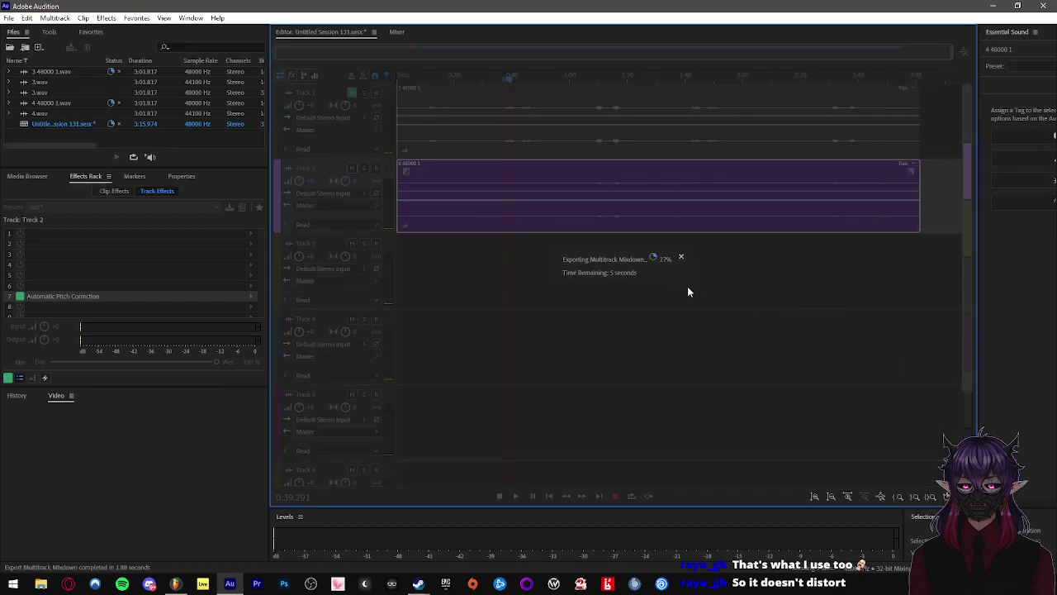
- Switch to FL Studio and delete the untuned backing vocal clips from the playlist
{"action": "left_click", "coordinate": [175, 584]}
{"action": "right_click", "coordinate": [744, 281]}
{"action": "right_click", "coordinate": [731, 253]}
{"action": "right_click", "coordinate": [303, 243]}
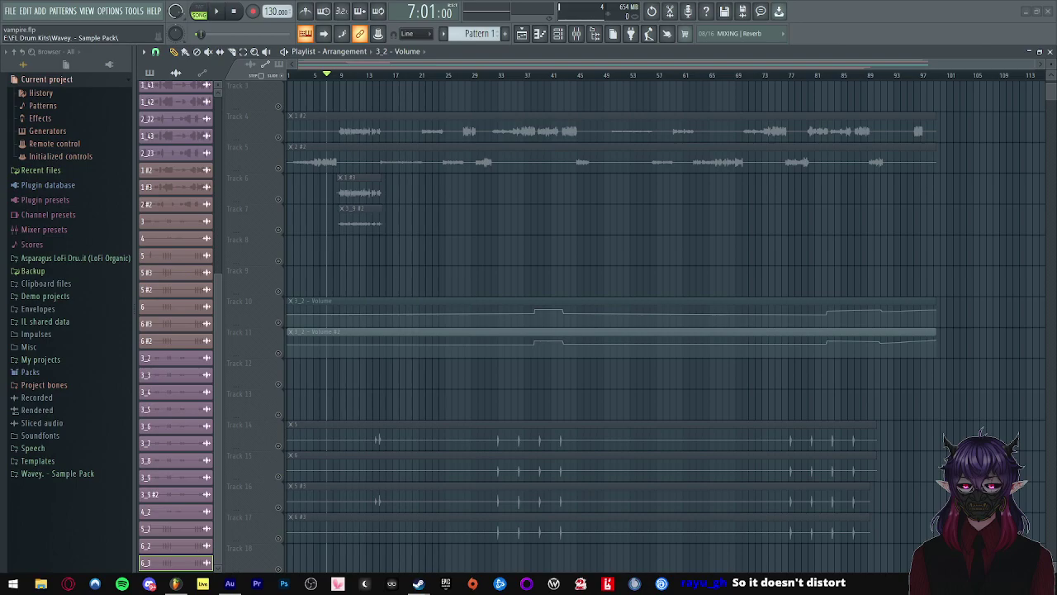
- Place the tuned 3 and 4 wave files at the start of playlist Tracks 8 and 9
{"action": "left_click", "coordinate": [344, 268]}
{"action": "left_click_drag", "start_coordinate": [347, 257], "coordinate": [352, 256]}
{"action": "left_click_drag", "start_coordinate": [519, 244], "coordinate": [189, 259]}
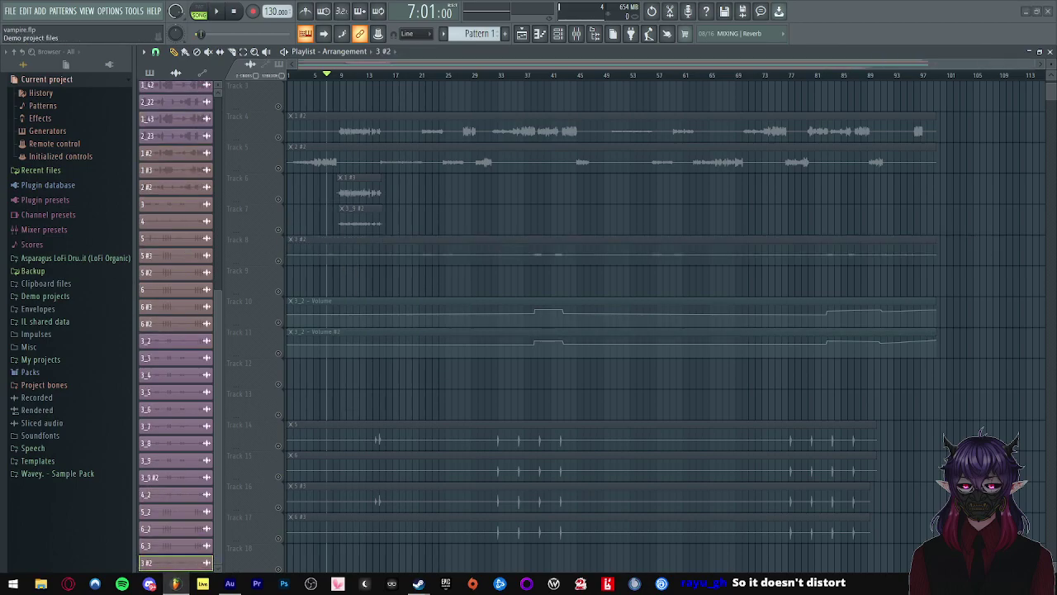
{"action": "left_click_drag", "start_coordinate": [426, 284], "coordinate": [427, 282]}
{"action": "left_click_drag", "start_coordinate": [576, 279], "coordinate": [190, 292]}
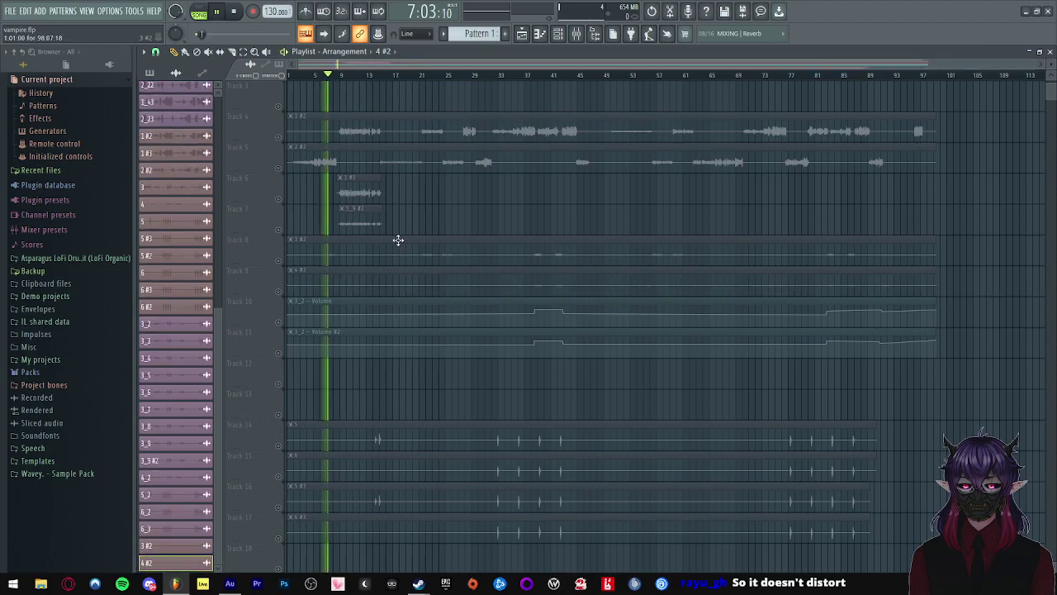
- Route the 3 #2 clip to mixer track 2, and check the mixer assignments of the vocal clips on Tracks 4 to 6
{"action": "double_click", "coordinate": [326, 249]}
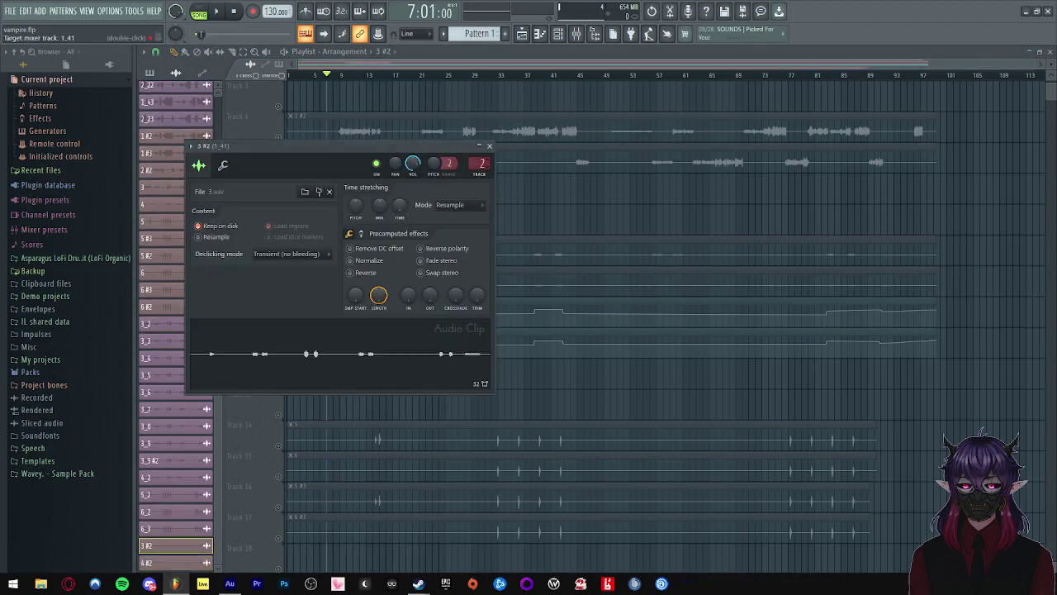
{"action": "left_click", "coordinate": [489, 146]}
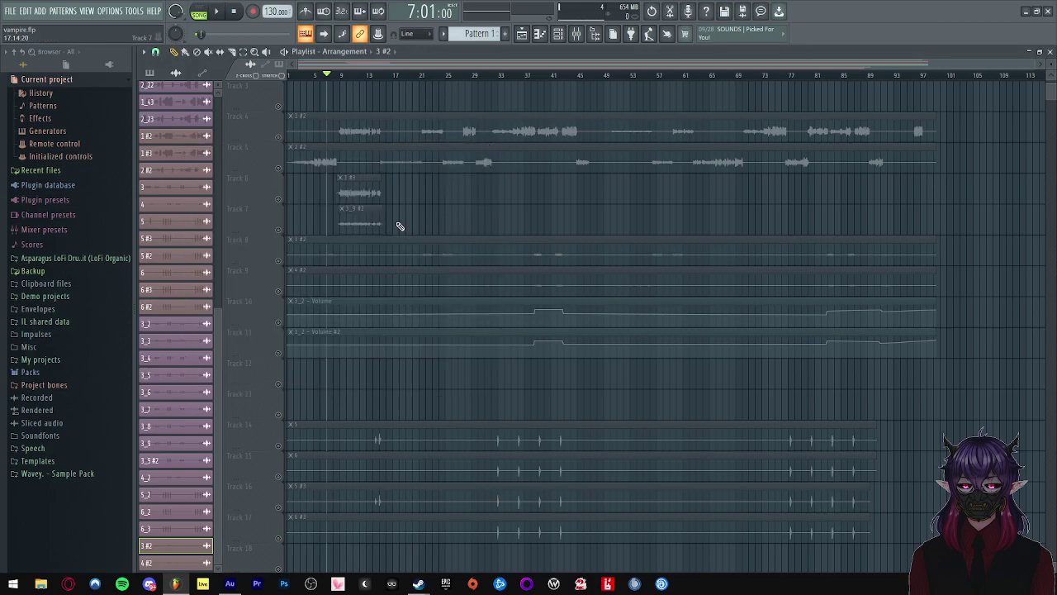
{"action": "scroll", "coordinate": [393, 165], "scroll_direction": "up", "scroll_amount": 2}
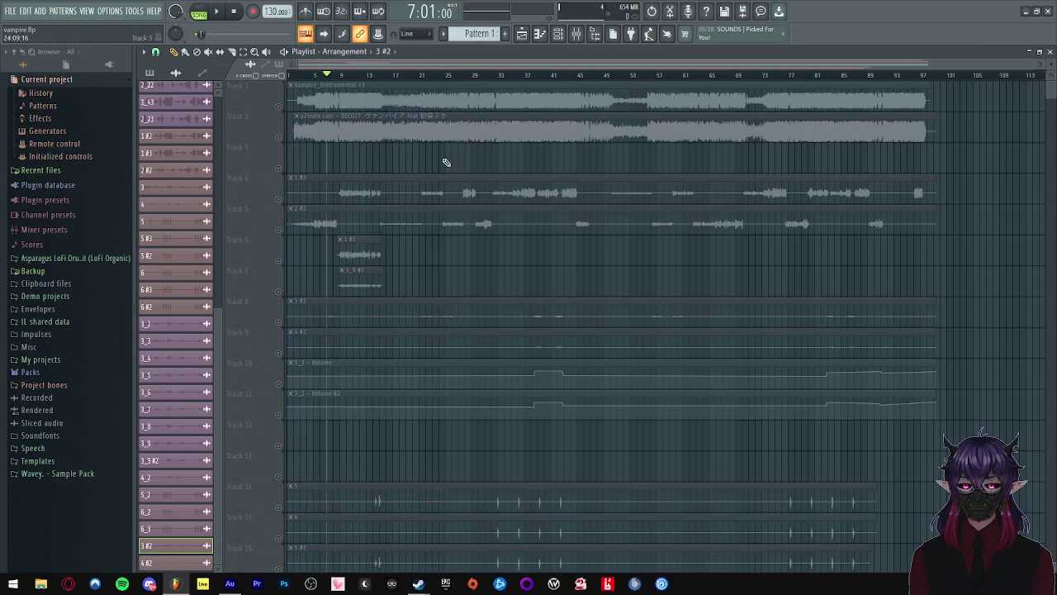
{"action": "double_click", "coordinate": [363, 193]}
{"action": "double_click", "coordinate": [586, 224]}
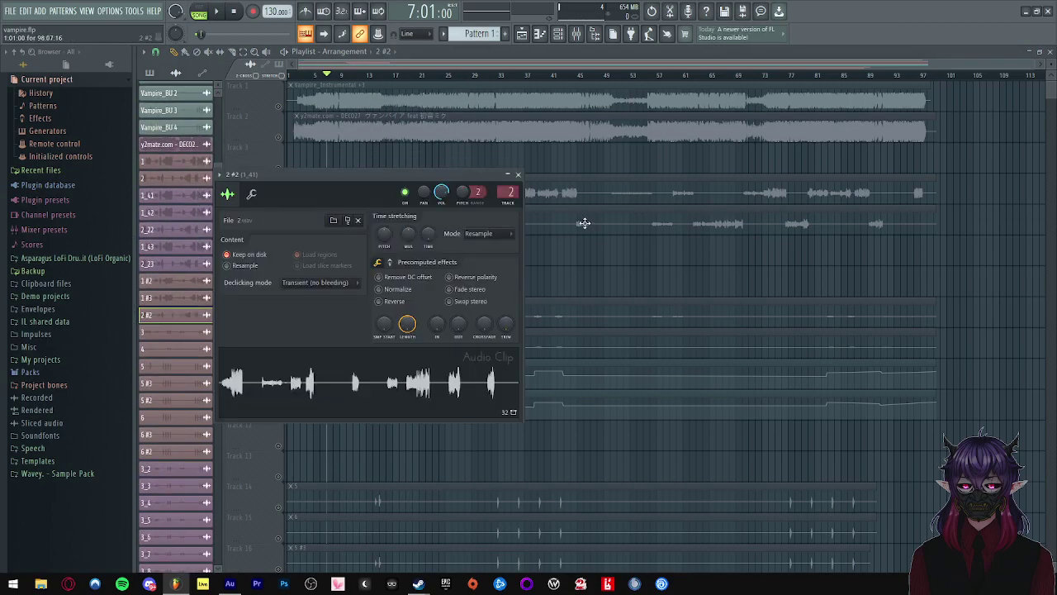
{"action": "left_click", "coordinate": [517, 175]}
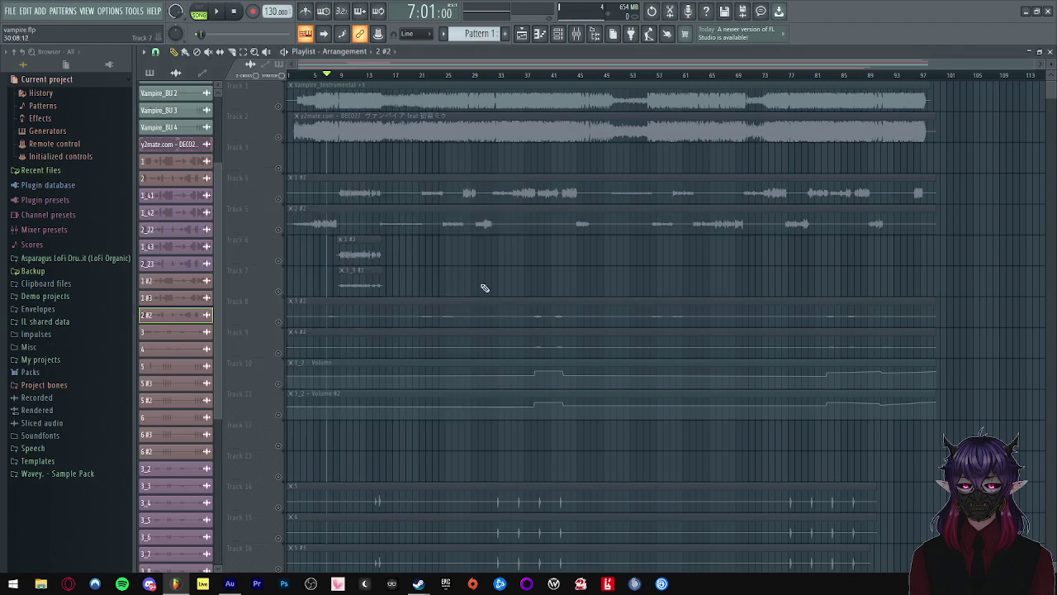
{"action": "double_click", "coordinate": [351, 251]}
{"action": "left_click", "coordinate": [576, 271]}
- Revisit the 3 #2 clip's channel settings and route the 4 #2 clip to mixer track 4
{"action": "double_click", "coordinate": [488, 306]}
{"action": "left_click", "coordinate": [490, 147]}
{"action": "double_click", "coordinate": [402, 347]}
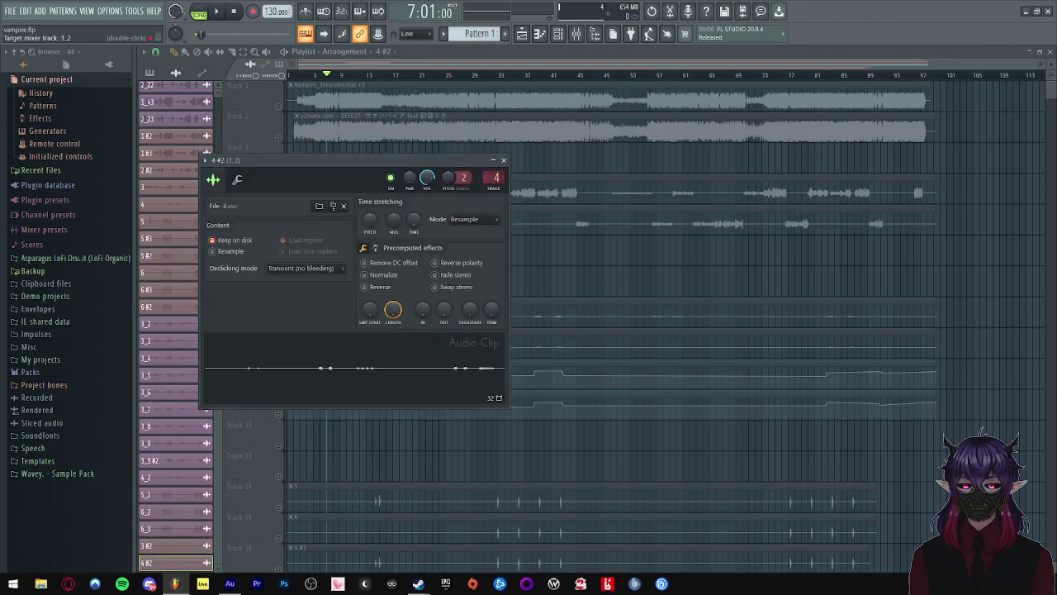
{"action": "left_click", "coordinate": [504, 161]}
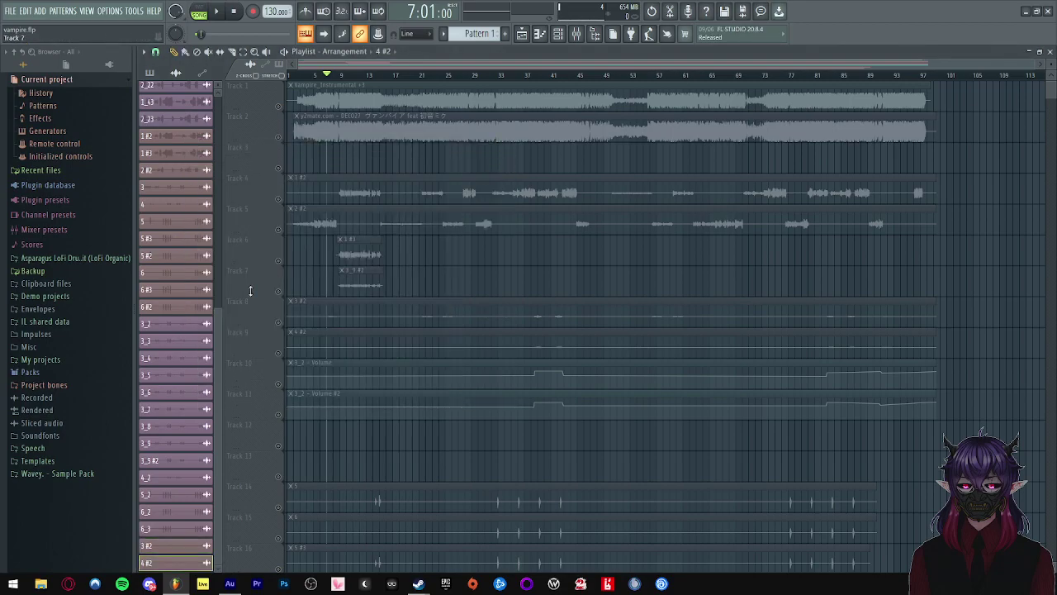
- Isolate playlist Tracks 8 and 9 and play the tuned backing vocals on their own
{"action": "left_click", "coordinate": [279, 322]}
{"action": "key", "text": "space"}
{"action": "left_click", "coordinate": [279, 354]}
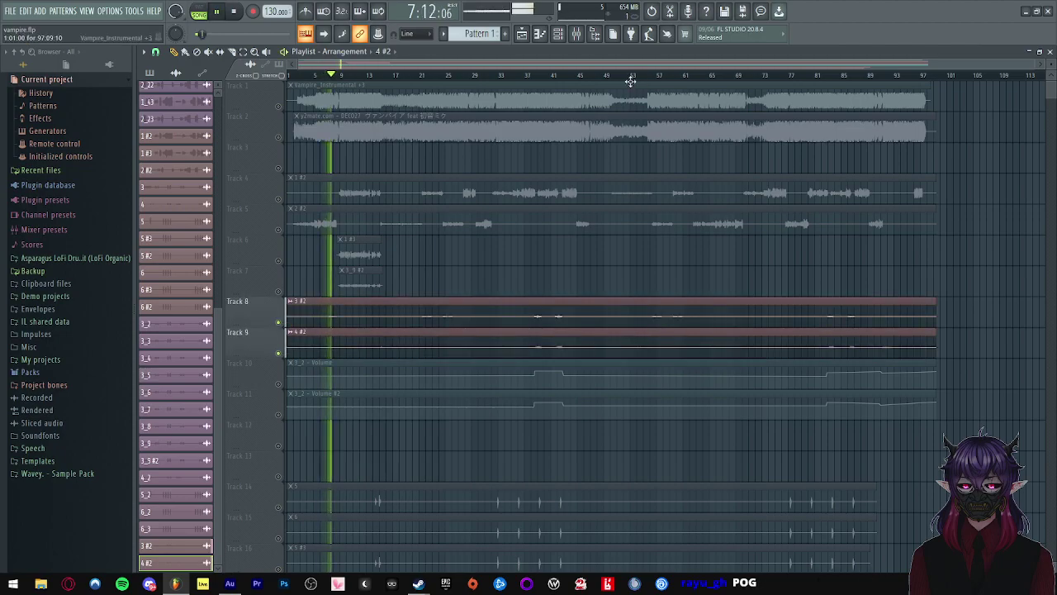
{"action": "key", "text": "space"}
- Re-enable all playlist tracks except the reference song on Track 2, and play the mix, including from about bar 21
{"action": "right_click", "coordinate": [280, 262]}
{"action": "right_click", "coordinate": [280, 262]}
{"action": "left_click", "coordinate": [281, 136]}
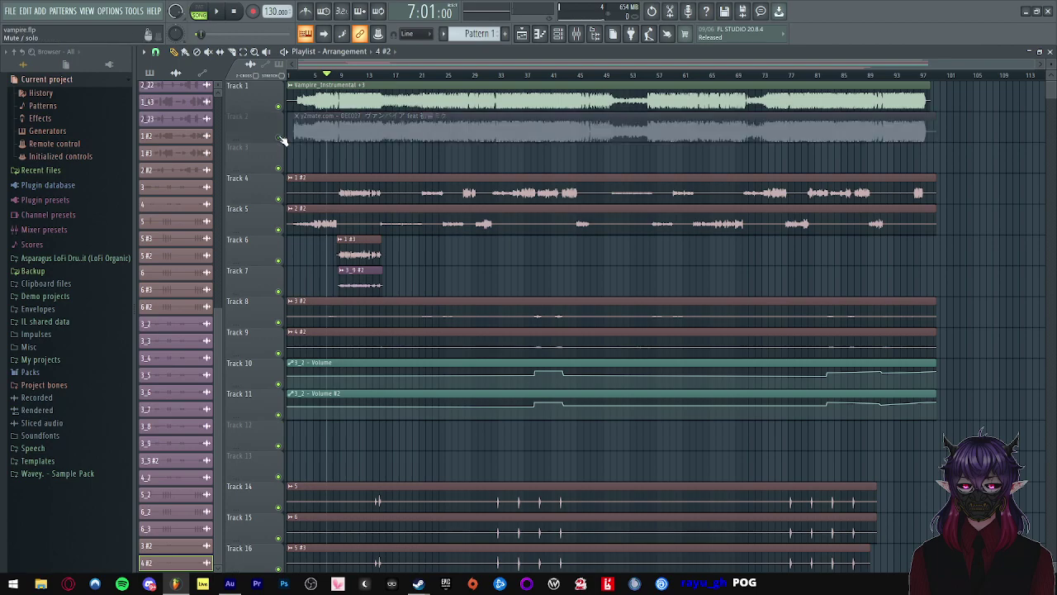
{"action": "key", "text": "space"}
{"action": "scroll", "coordinate": [323, 191], "scroll_direction": "up", "scroll_amount": 5}
{"action": "scroll", "coordinate": [318, 193], "scroll_direction": "down", "scroll_amount": 4}
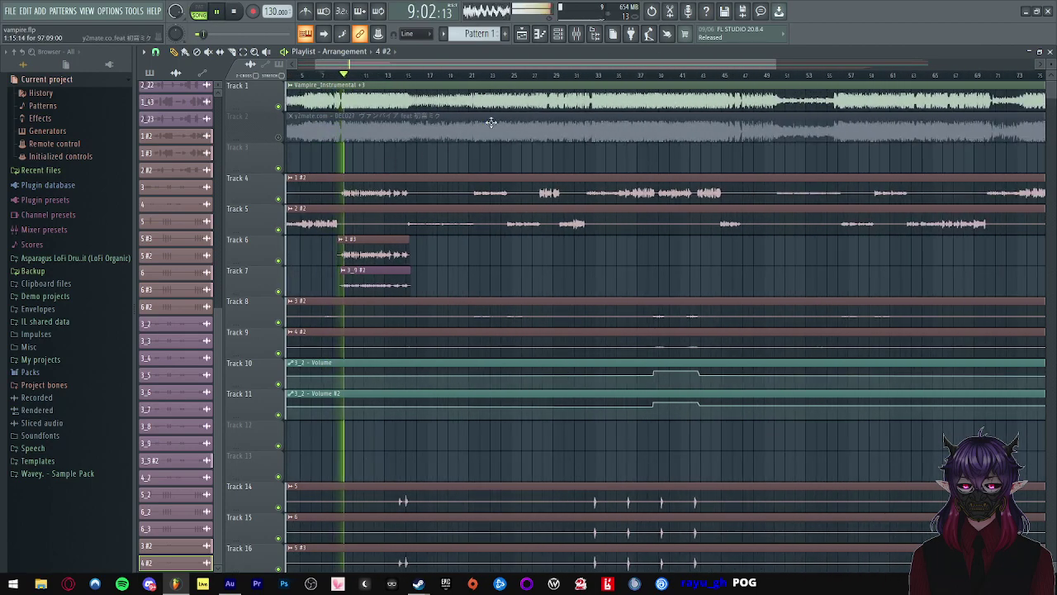
{"action": "left_click", "coordinate": [470, 74]}
{"action": "scroll", "coordinate": [488, 182], "scroll_direction": "up", "scroll_amount": 2}
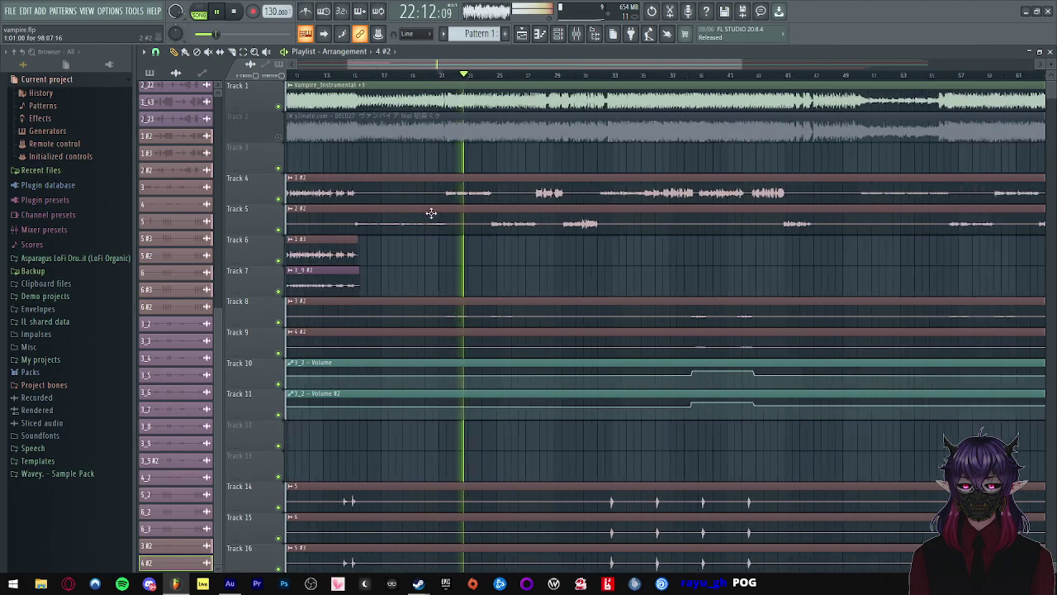
{"action": "scroll", "coordinate": [425, 211], "scroll_direction": "down", "scroll_amount": 3}
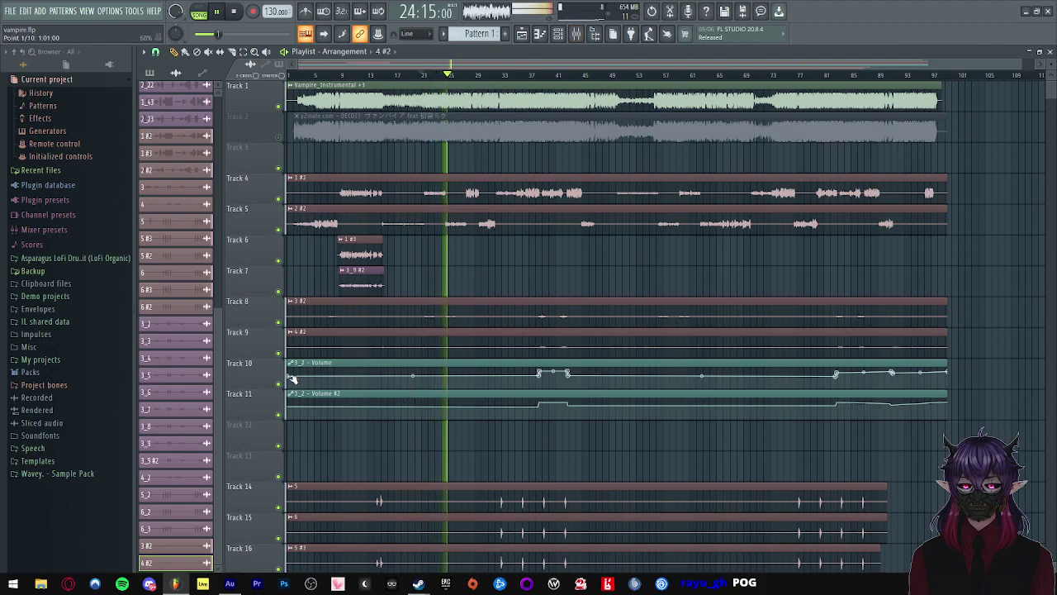
- Try raising the opening point of the Track 10 volume automation, replay from about bar 21, and undo the recent automation edits
{"action": "left_click_drag", "start_coordinate": [289, 376], "coordinate": [289, 374]}
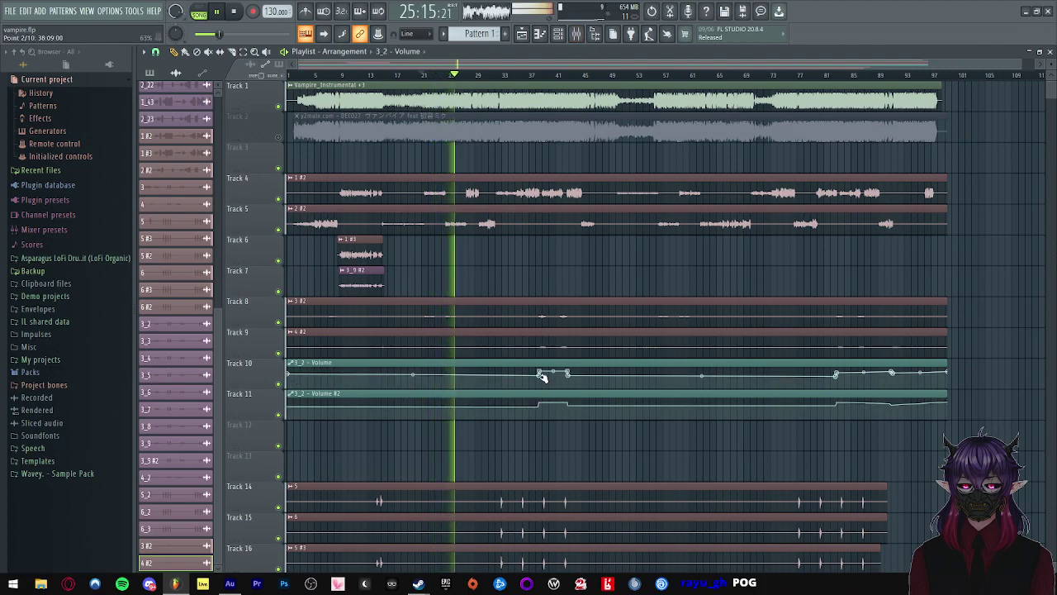
{"action": "left_click", "coordinate": [279, 105]}
{"action": "left_click", "coordinate": [426, 76]}
{"action": "key", "text": "ctrl+z"}
{"action": "key", "text": "ctrl+z"}
{"action": "key", "text": "ctrl+z"}
{"action": "key", "text": "ctrl+z"}
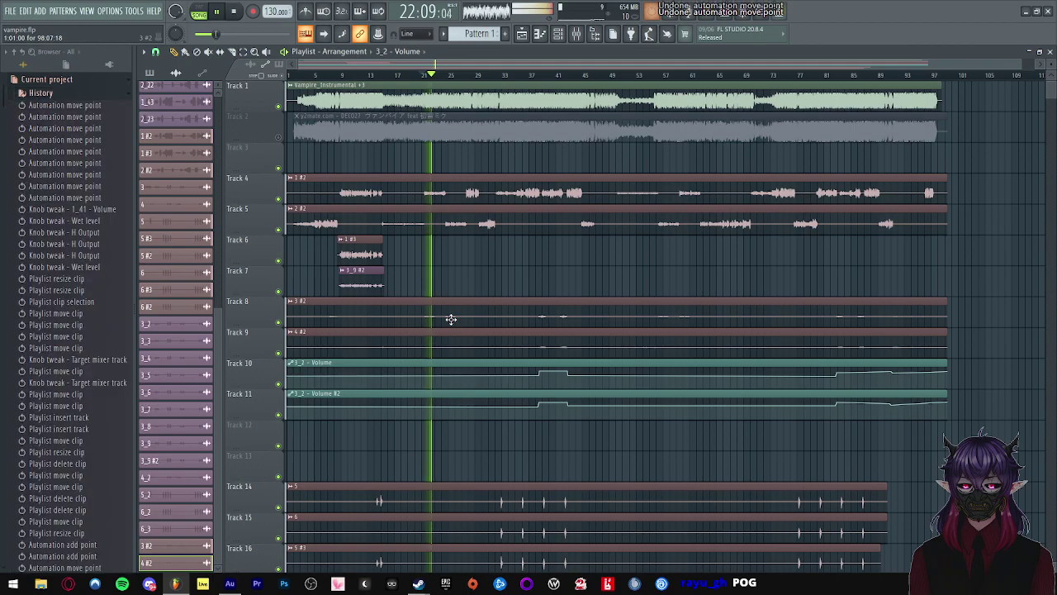
- Listen to the mix from about bar 22, and again from about bar 40, to check the tuned backing vocals
{"action": "scroll", "coordinate": [460, 268], "scroll_direction": "down", "scroll_amount": 1}
{"action": "scroll", "coordinate": [423, 273], "scroll_direction": "down", "scroll_amount": 1}
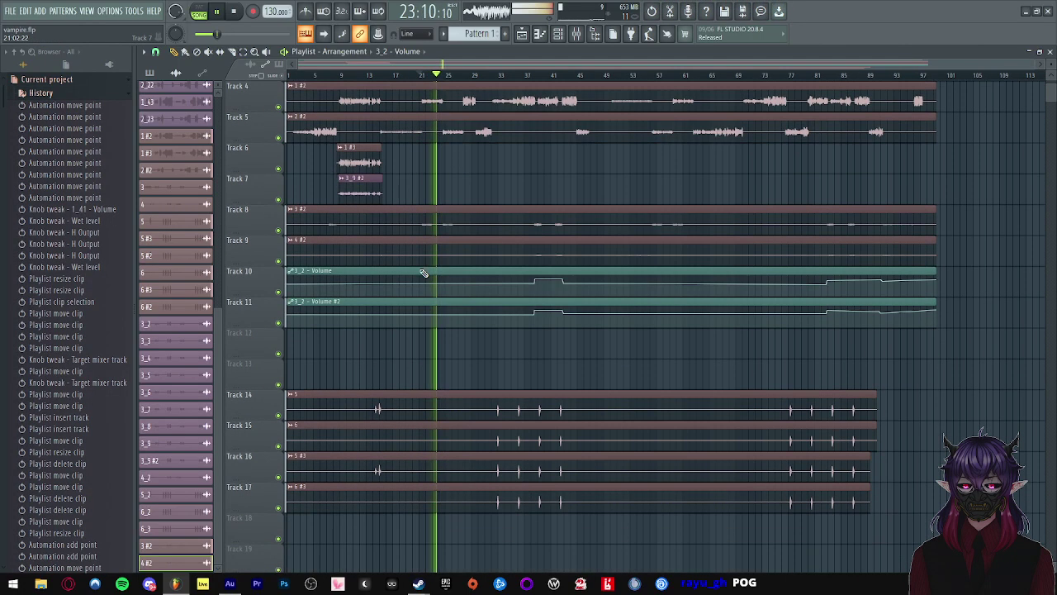
{"action": "scroll", "coordinate": [424, 273], "scroll_direction": "up", "scroll_amount": 1}
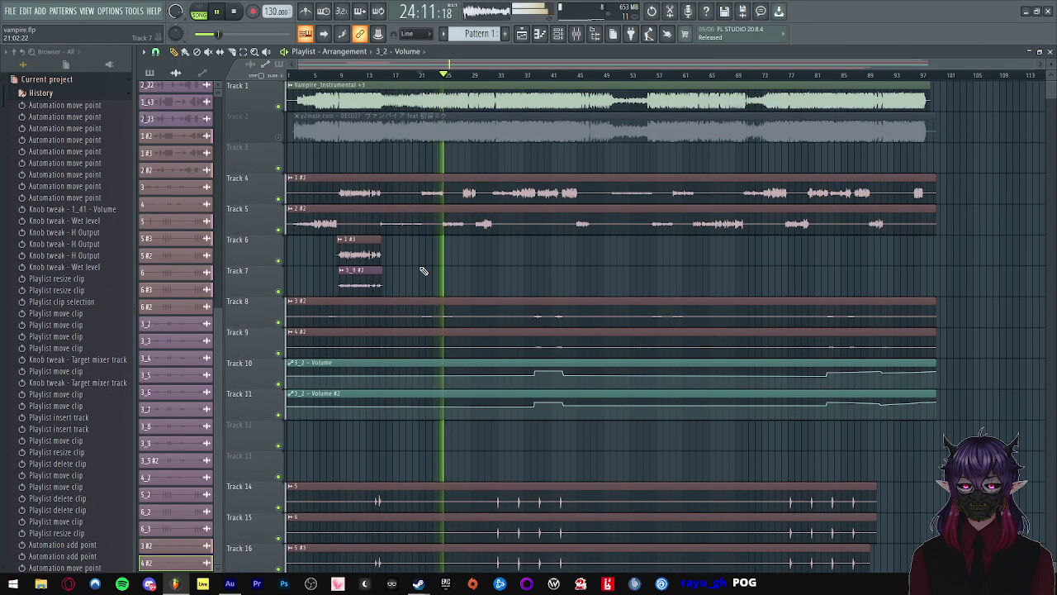
{"action": "scroll", "coordinate": [424, 272], "scroll_direction": "down", "scroll_amount": 3}
{"action": "scroll", "coordinate": [425, 269], "scroll_direction": "up", "scroll_amount": 2}
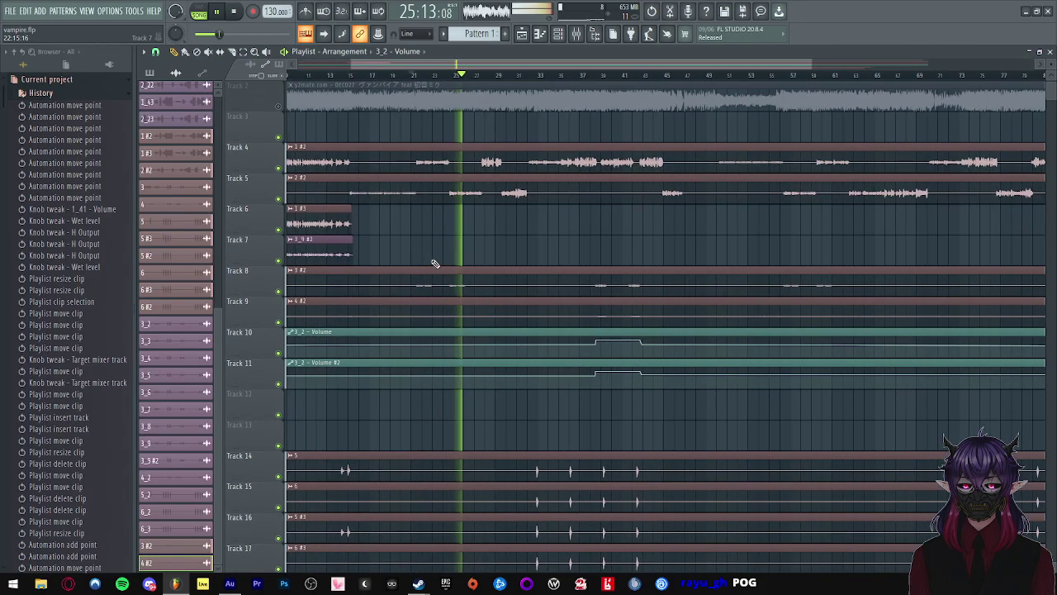
{"action": "scroll", "coordinate": [436, 257], "scroll_direction": "down", "scroll_amount": 1}
{"action": "scroll", "coordinate": [432, 250], "scroll_direction": "up", "scroll_amount": 2}
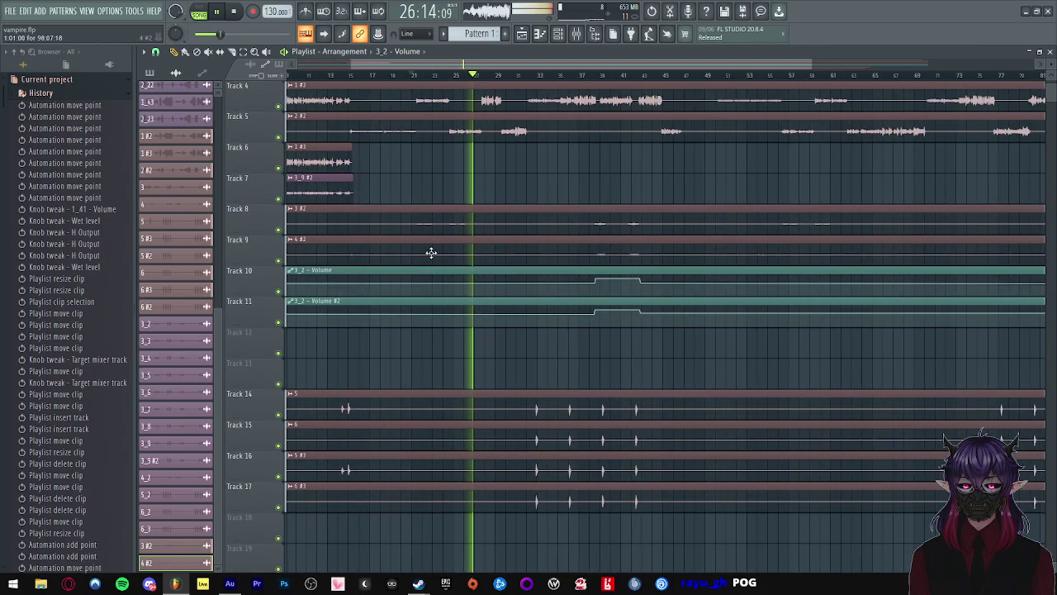
{"action": "scroll", "coordinate": [438, 253], "scroll_direction": "up", "scroll_amount": 3}
{"action": "scroll", "coordinate": [446, 257], "scroll_direction": "down", "scroll_amount": 2}
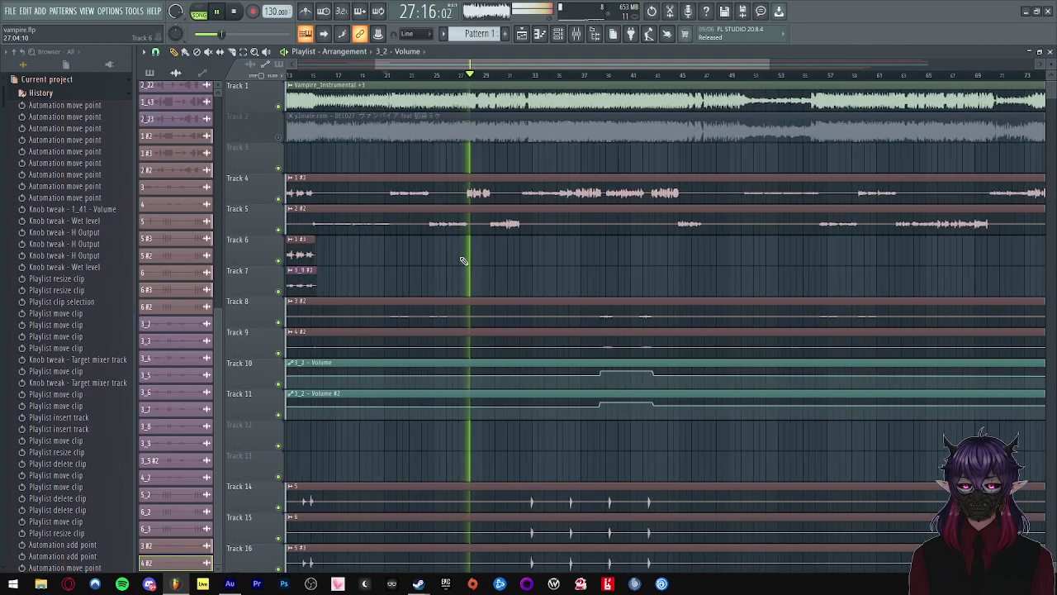
{"action": "scroll", "coordinate": [464, 260], "scroll_direction": "down", "scroll_amount": 2}
{"action": "left_click_drag", "start_coordinate": [536, 76], "coordinate": [553, 76]}
{"action": "left_click", "coordinate": [572, 76]}
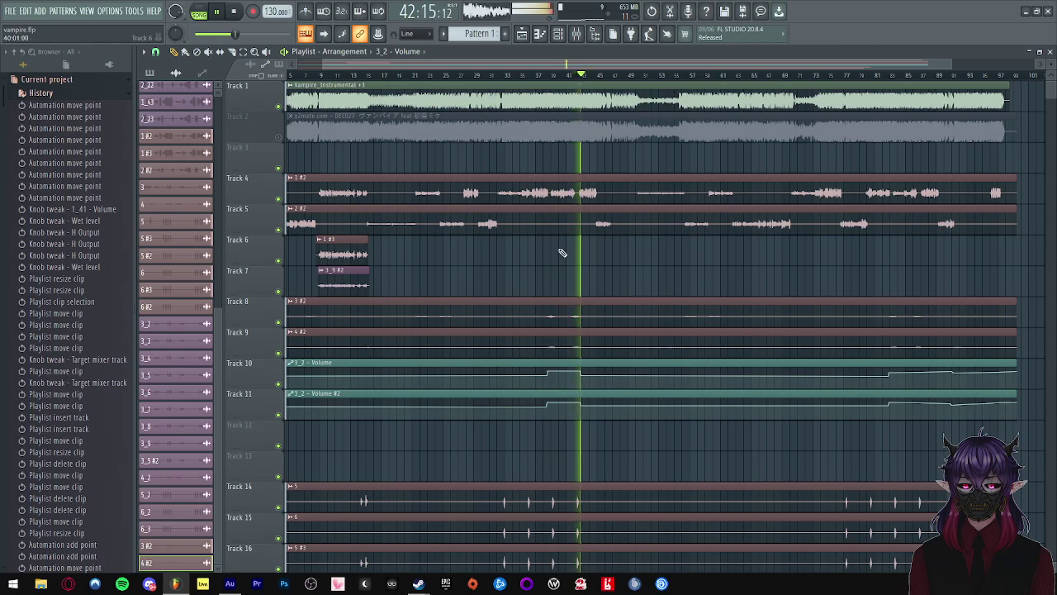
{"action": "scroll", "coordinate": [561, 248], "scroll_direction": "down", "scroll_amount": 2}
{"action": "scroll", "coordinate": [556, 254], "scroll_direction": "down", "scroll_amount": 3}
{"action": "scroll", "coordinate": [556, 254], "scroll_direction": "up", "scroll_amount": 3}
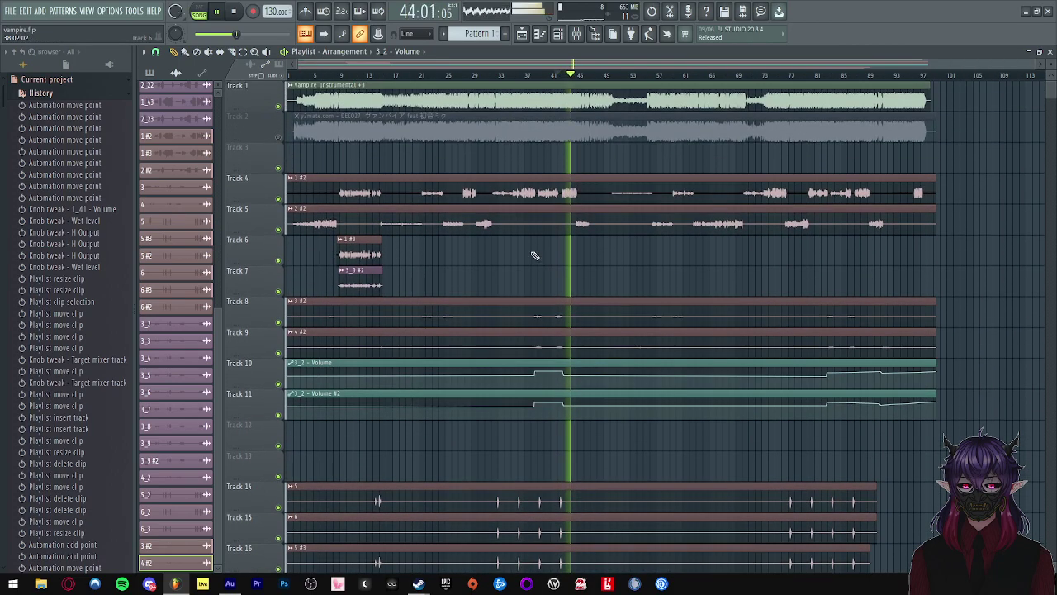
- Stop playback, save the project and return the playhead to the start of the song
{"action": "key", "text": "space"}
{"action": "key", "text": "ctrl+s"}
{"action": "key", "text": "Home"}
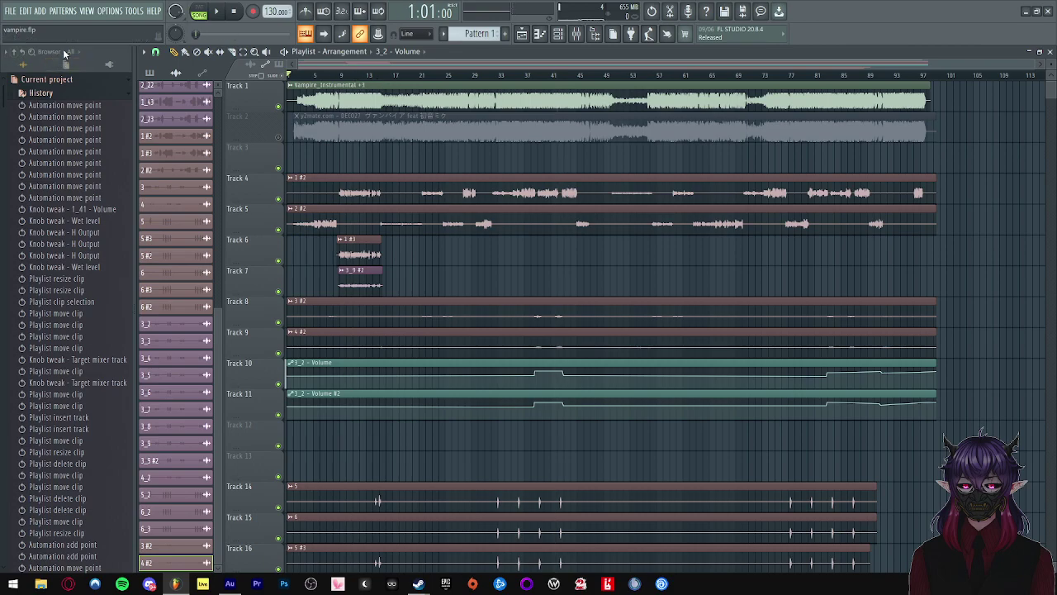
- Mute the instrumental on Track 1 and the vocal clips on Tracks 4 to 7
{"action": "left_click", "coordinate": [280, 200]}
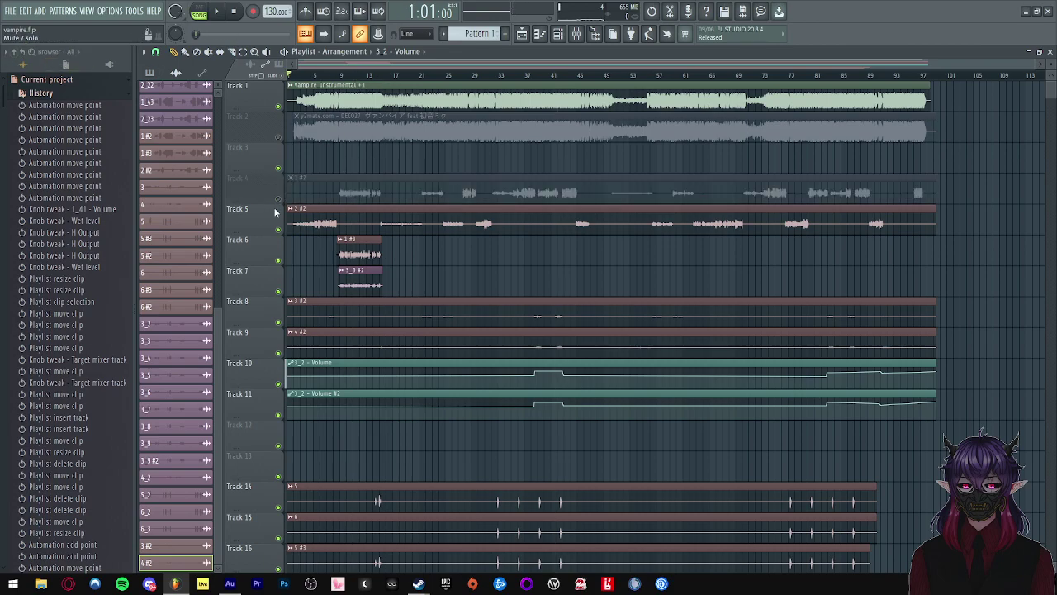
{"action": "left_click", "coordinate": [280, 233]}
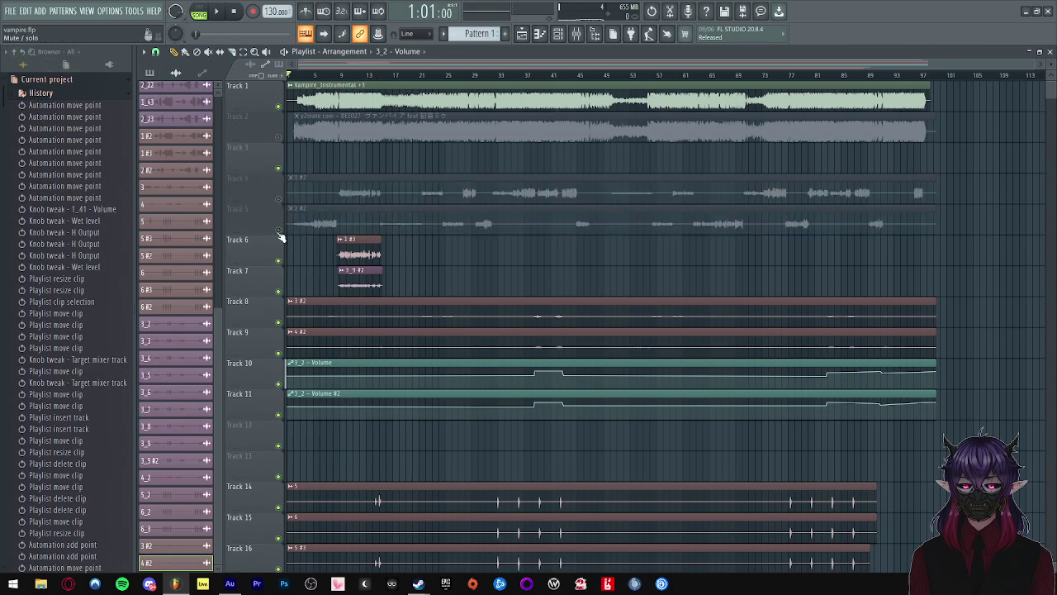
{"action": "left_click", "coordinate": [279, 106]}
{"action": "scroll", "coordinate": [491, 256], "scroll_direction": "down", "scroll_amount": 2}
{"action": "scroll", "coordinate": [453, 243], "scroll_direction": "up", "scroll_amount": 2}
{"action": "scroll", "coordinate": [349, 222], "scroll_direction": "down", "scroll_amount": 2}
{"action": "scroll", "coordinate": [314, 272], "scroll_direction": "up", "scroll_amount": 2}
{"action": "left_click", "coordinate": [280, 291]}
{"action": "left_click", "coordinate": [280, 262]}
- Mute Tracks 14 to 17 and Track 9, leaving the 3 #2 clip on Track 8 as the only audible vocal
{"action": "scroll", "coordinate": [297, 275], "scroll_direction": "down", "scroll_amount": 2}
{"action": "left_click", "coordinate": [280, 446]}
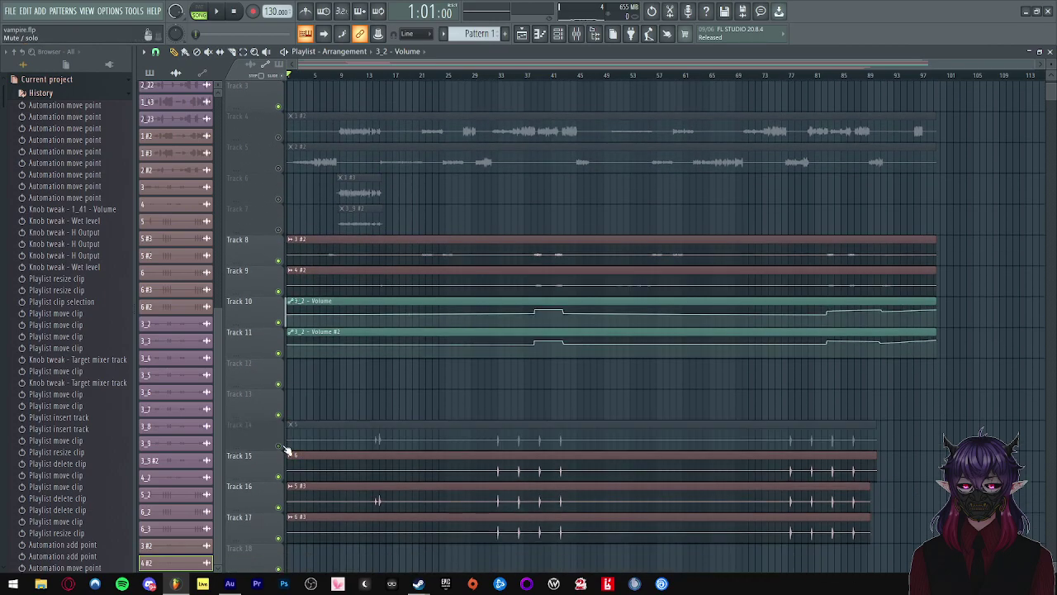
{"action": "left_click", "coordinate": [280, 478]}
{"action": "left_click", "coordinate": [280, 508]}
{"action": "left_click", "coordinate": [280, 537]}
{"action": "scroll", "coordinate": [277, 371], "scroll_direction": "up", "scroll_amount": 2}
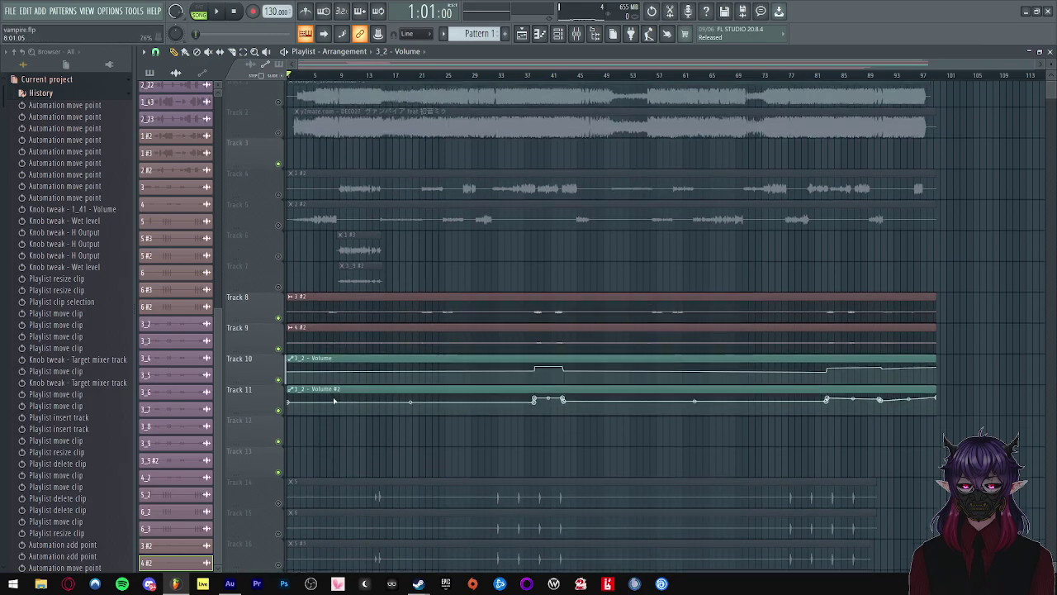
{"action": "left_click", "coordinate": [279, 353]}
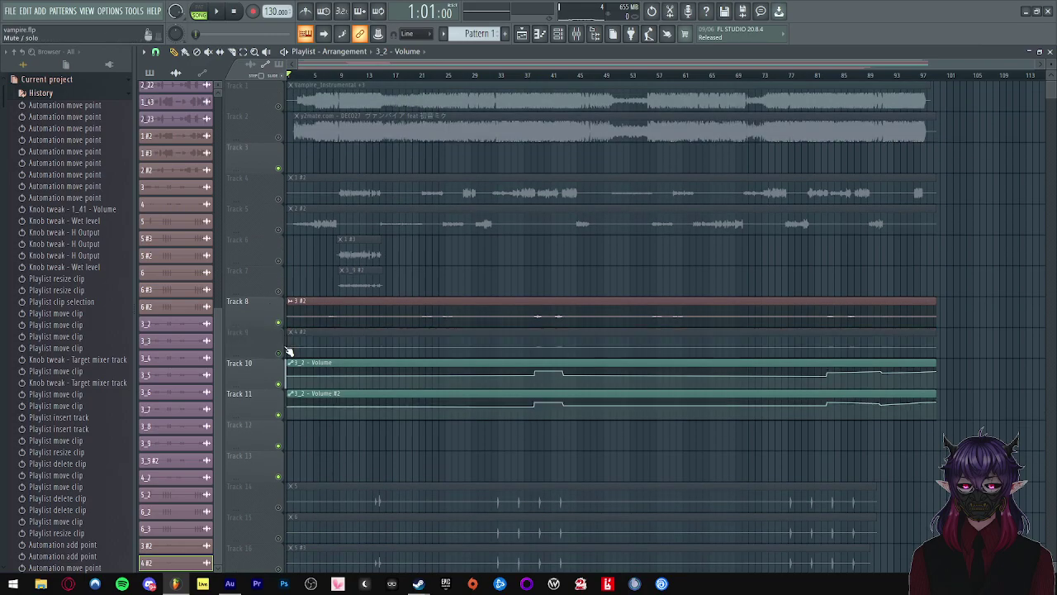
{"action": "scroll", "coordinate": [548, 299], "scroll_direction": "down", "scroll_amount": 3}
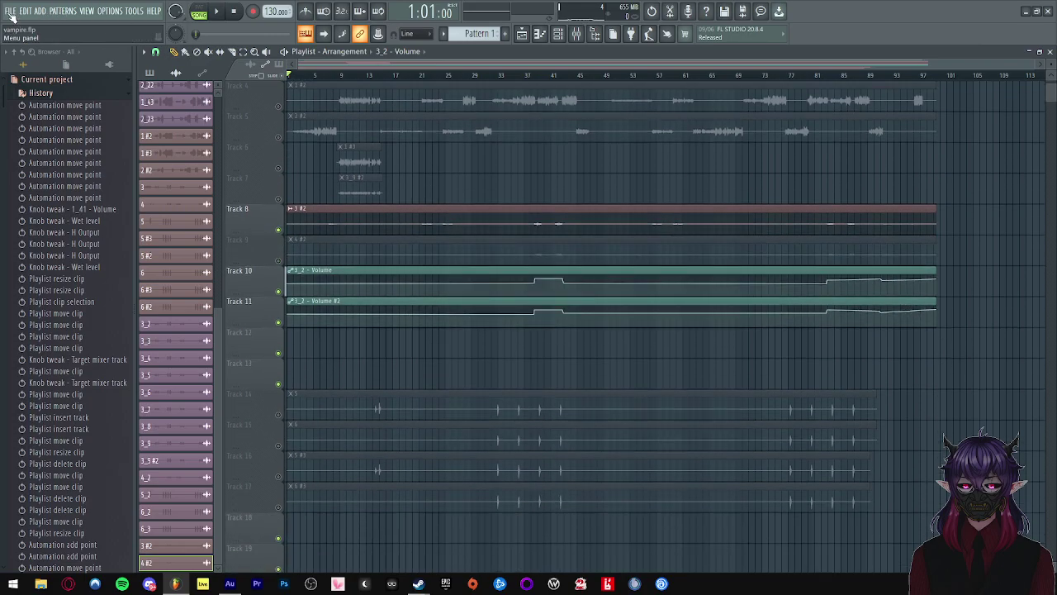
- Export the Track 8 vocal as the wave file 3 in the WIP folder
{"action": "left_click", "coordinate": [11, 12]}
{"action": "mouse_move", "coordinate": [25, 108]}
{"action": "left_click", "coordinate": [124, 108]}
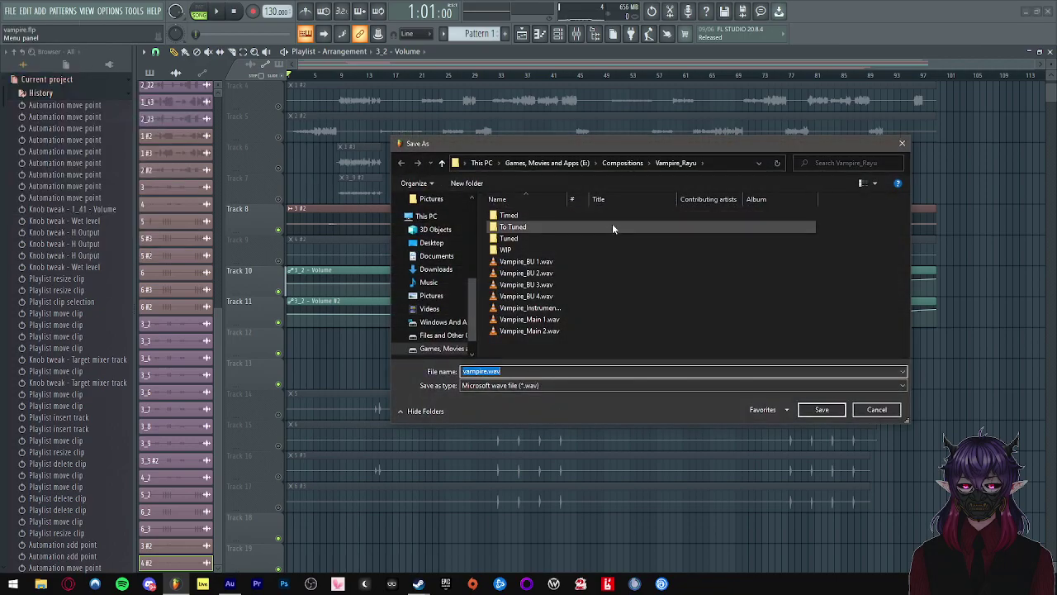
{"action": "double_click", "coordinate": [513, 251]}
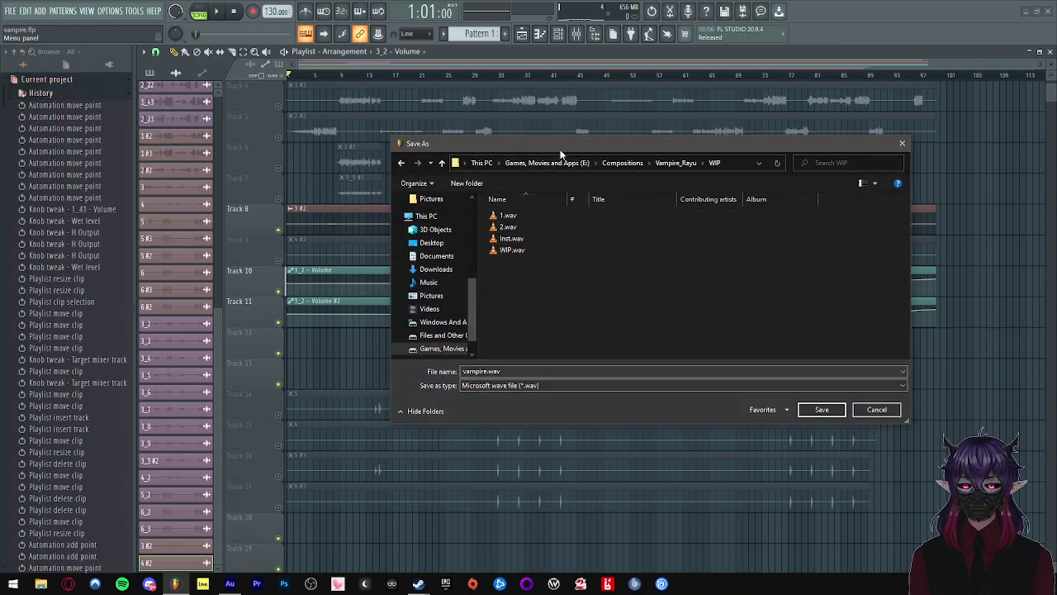
{"action": "left_click_drag", "start_coordinate": [559, 151], "coordinate": [650, 158]}
{"action": "double_click", "coordinate": [615, 378]}
{"action": "type", "text": "3"}
{"action": "left_click", "coordinate": [909, 418]}
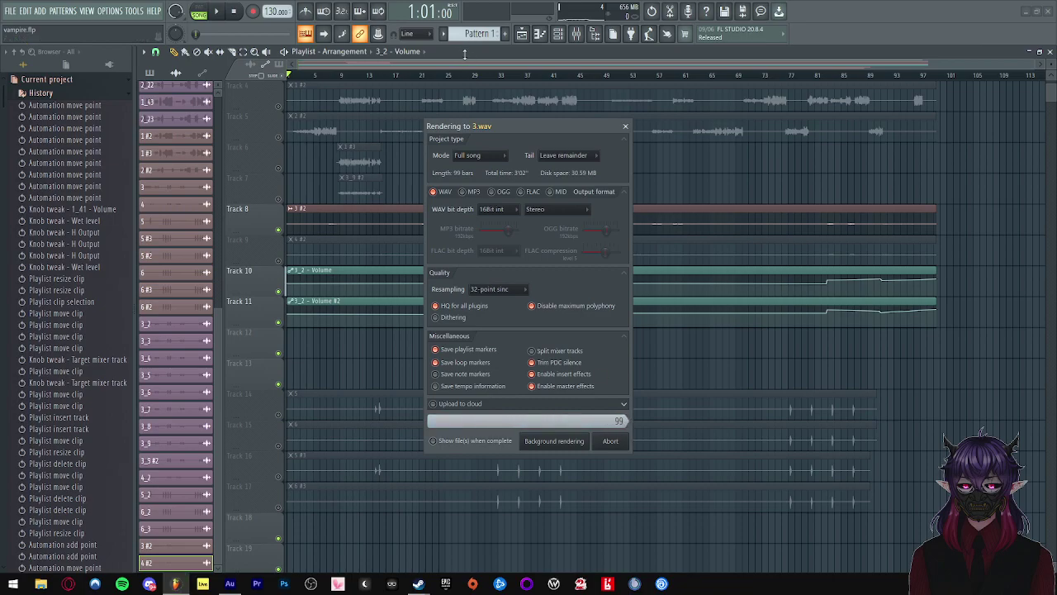
- Mute Track 8, unmute Track 9, and export its vocal as the wave file 4 in the WIP folder
{"action": "left_click", "coordinate": [278, 230]}
{"action": "left_click", "coordinate": [278, 261]}
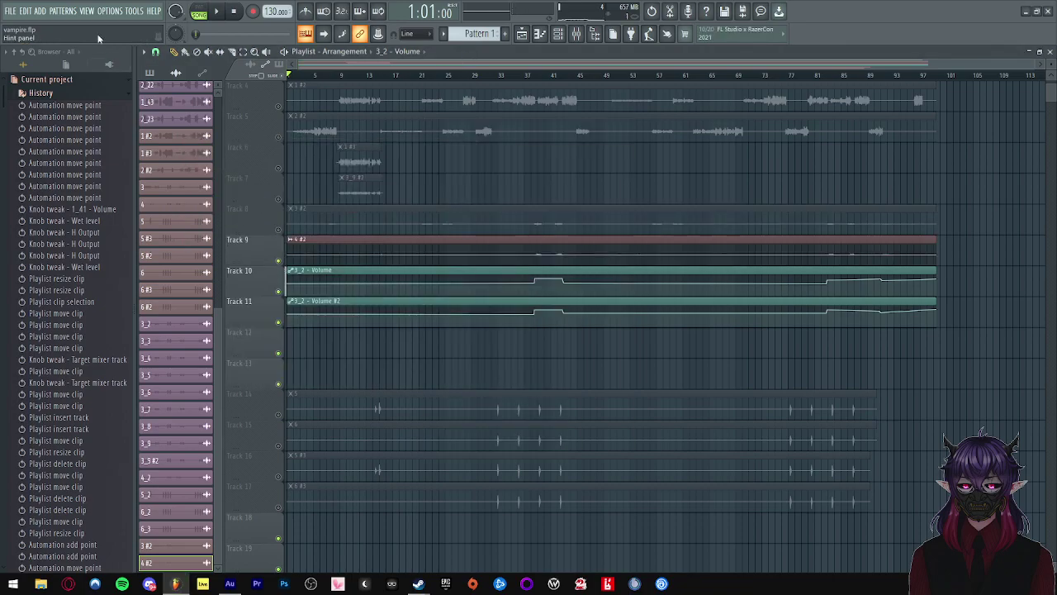
{"action": "left_click", "coordinate": [13, 11]}
{"action": "mouse_move", "coordinate": [33, 107]}
{"action": "left_click", "coordinate": [141, 114]}
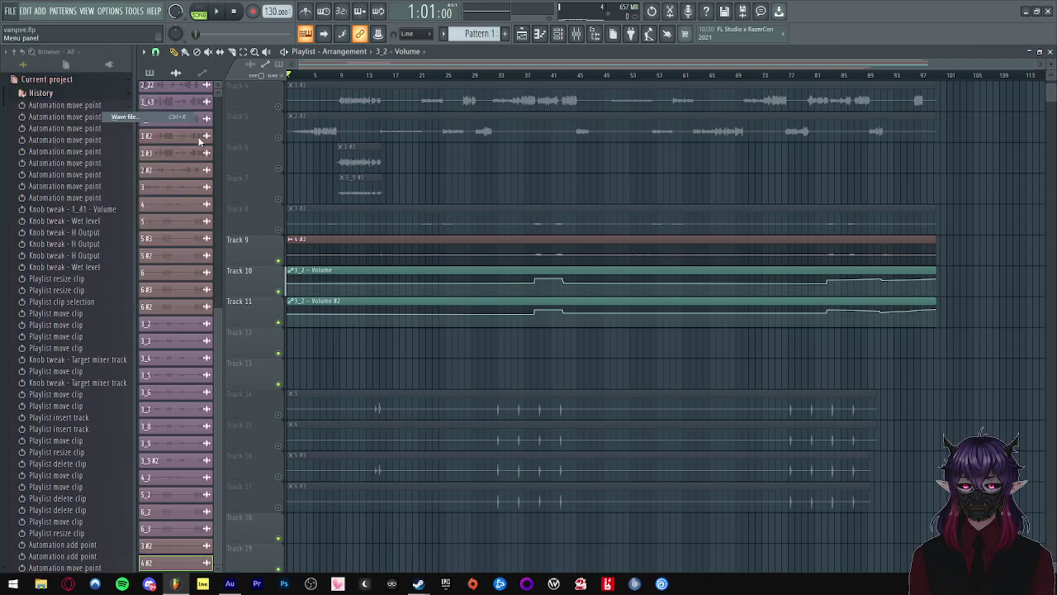
{"action": "double_click", "coordinate": [595, 257]}
{"action": "type", "text": "4"}
{"action": "left_click", "coordinate": [909, 417]}
{"action": "left_click", "coordinate": [611, 441]}
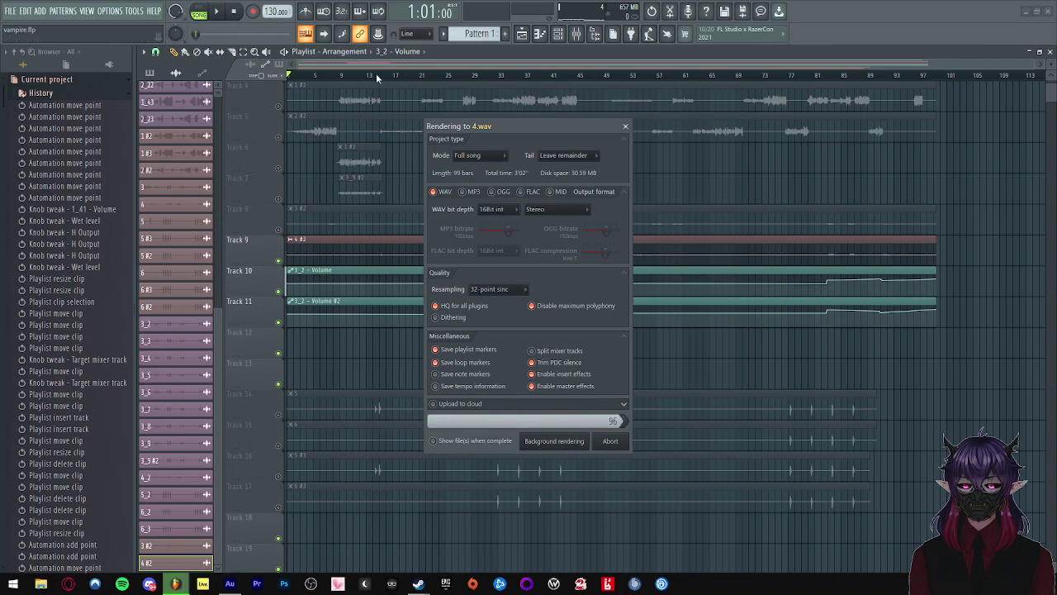
- Mute Track 9, unmute Track 6, and export its vocal as the wave file rap1 in the WIP folder
{"action": "left_click", "coordinate": [278, 260]}
{"action": "left_click", "coordinate": [280, 168]}
{"action": "scroll", "coordinate": [276, 165], "scroll_direction": "up", "scroll_amount": 3}
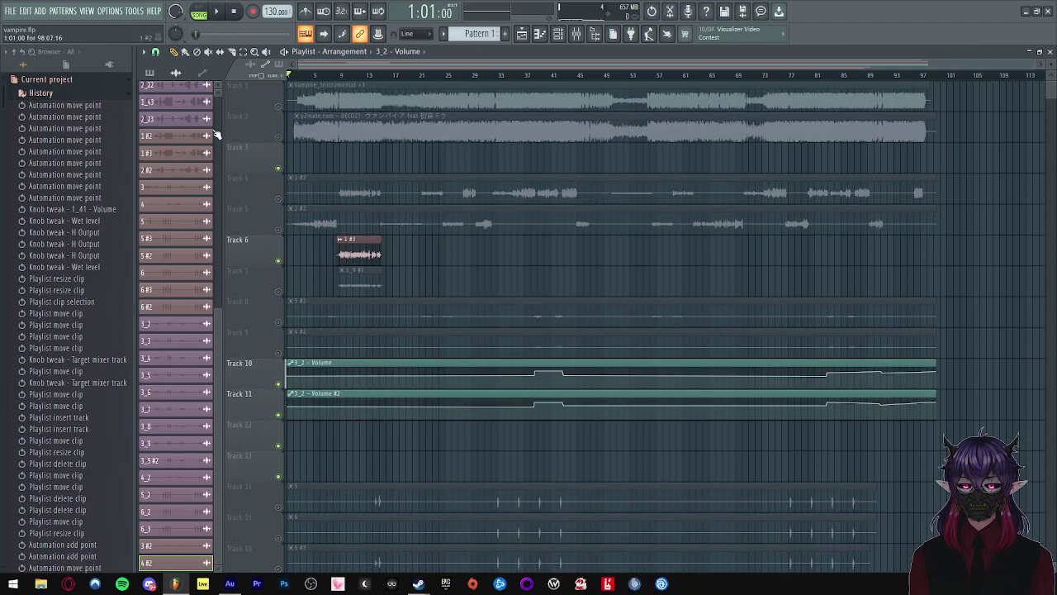
{"action": "left_click", "coordinate": [10, 11]}
{"action": "mouse_move", "coordinate": [21, 109]}
{"action": "left_click", "coordinate": [119, 109]}
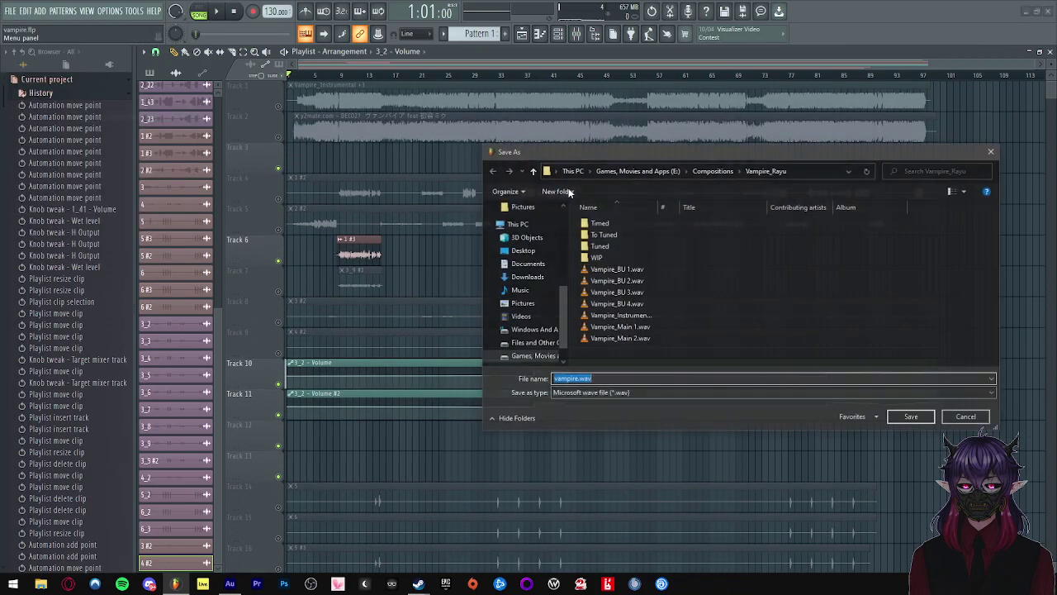
{"action": "double_click", "coordinate": [610, 259]}
{"action": "left_click", "coordinate": [637, 377]}
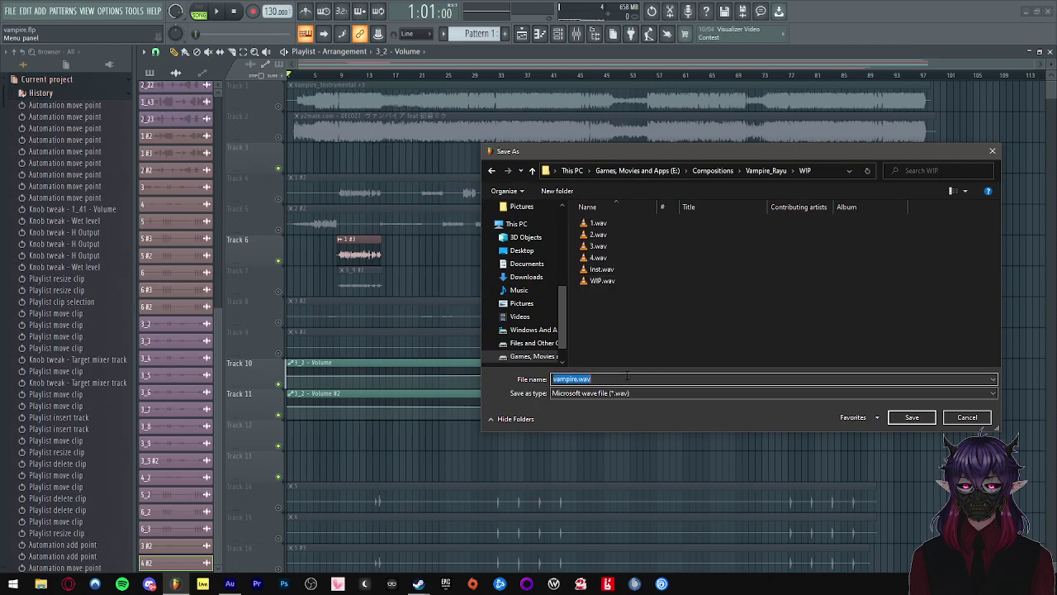
{"action": "key", "text": "Return"}
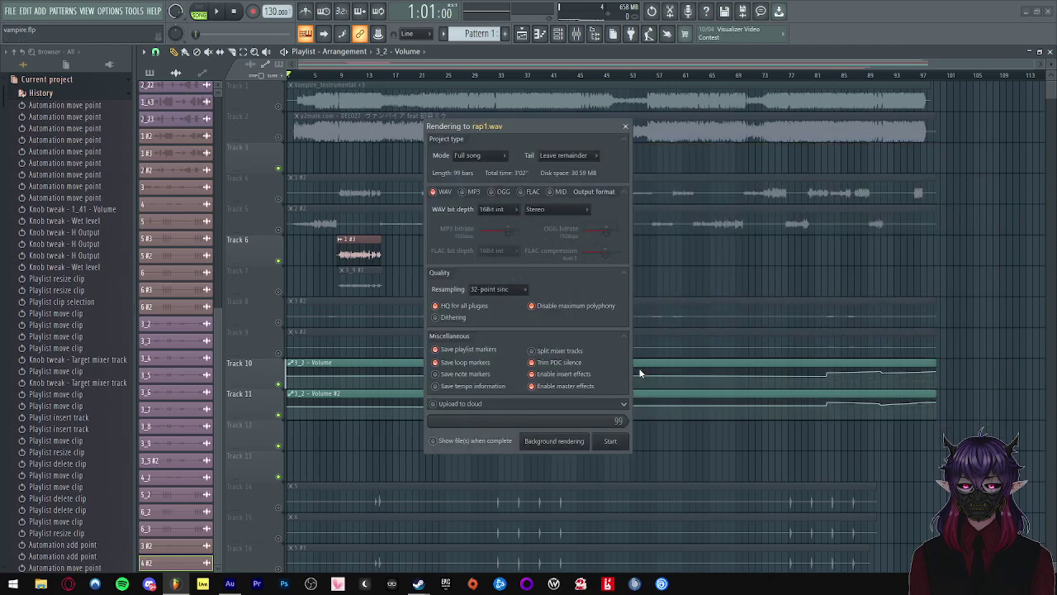
{"action": "left_click", "coordinate": [610, 440]}
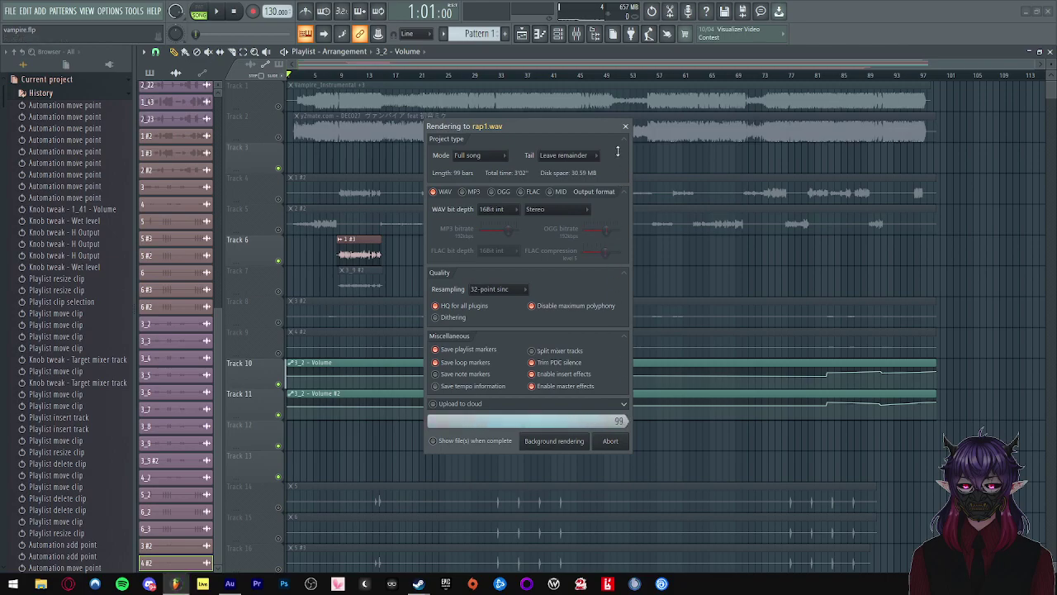
- Mute Track 6, unmute Track 7, and export its vocal as the wave file rap2 in the WIP folder
{"action": "key", "text": "F5"}
{"action": "left_click", "coordinate": [281, 259]}
{"action": "left_click", "coordinate": [279, 292]}
{"action": "left_click", "coordinate": [11, 11]}
{"action": "mouse_move", "coordinate": [49, 109]}
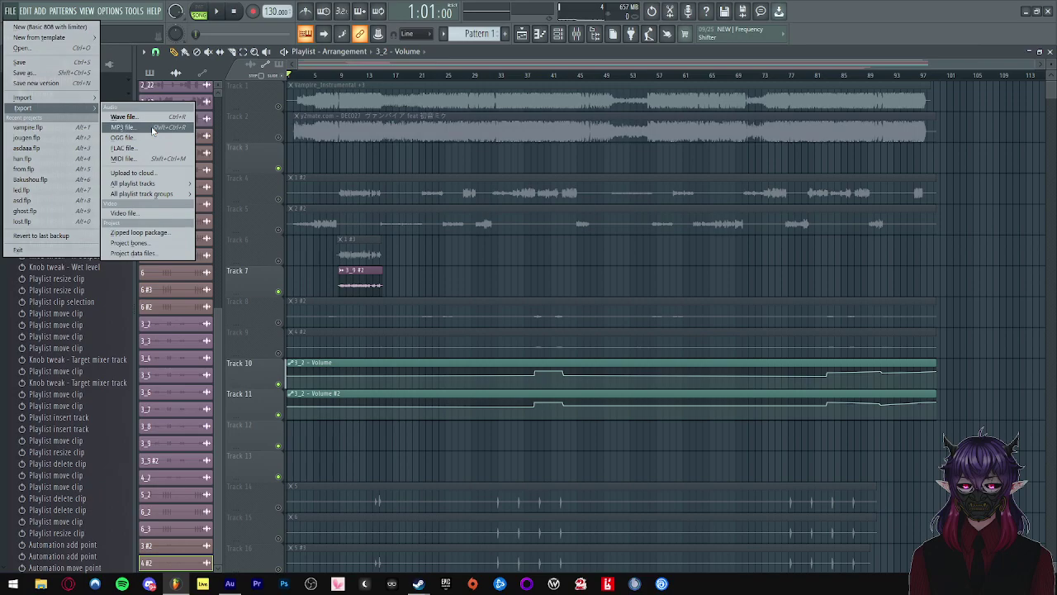
{"action": "left_click", "coordinate": [132, 116]}
{"action": "double_click", "coordinate": [596, 257]}
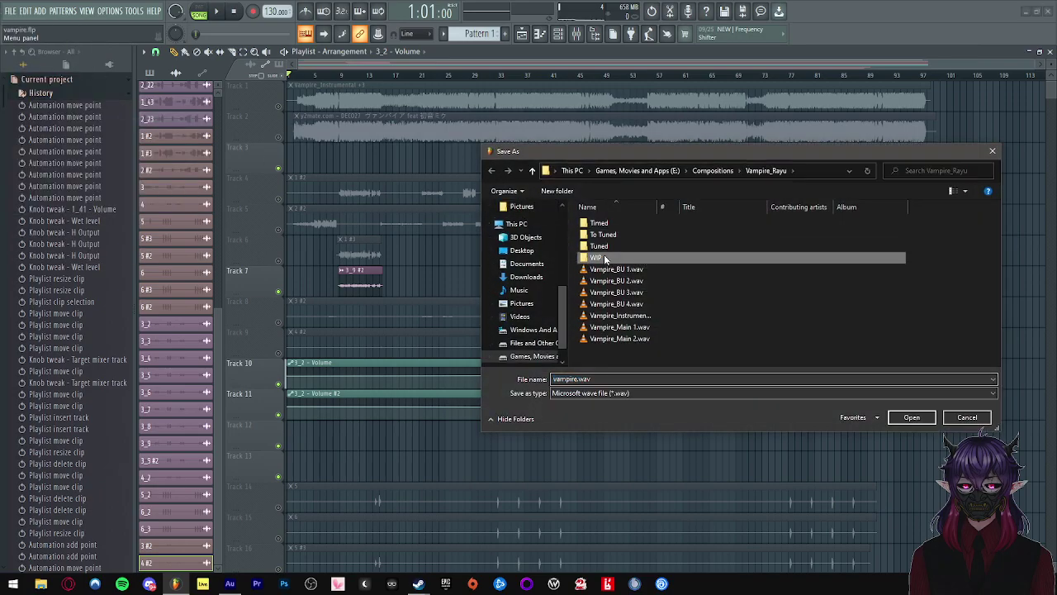
{"action": "type", "text": "rap"}
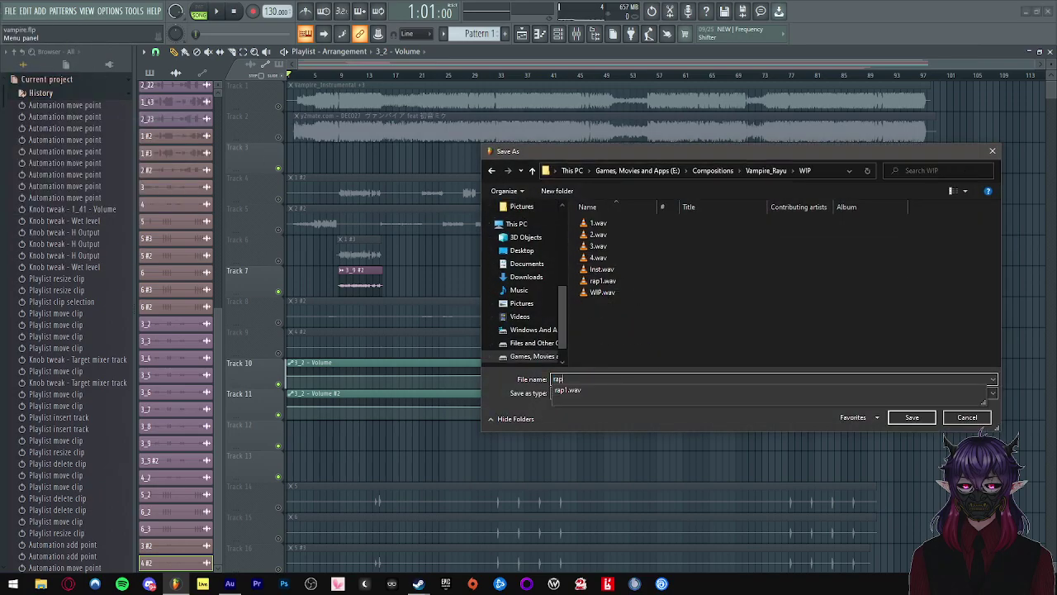
{"action": "type", "text": "2"}
{"action": "key", "text": "Return"}
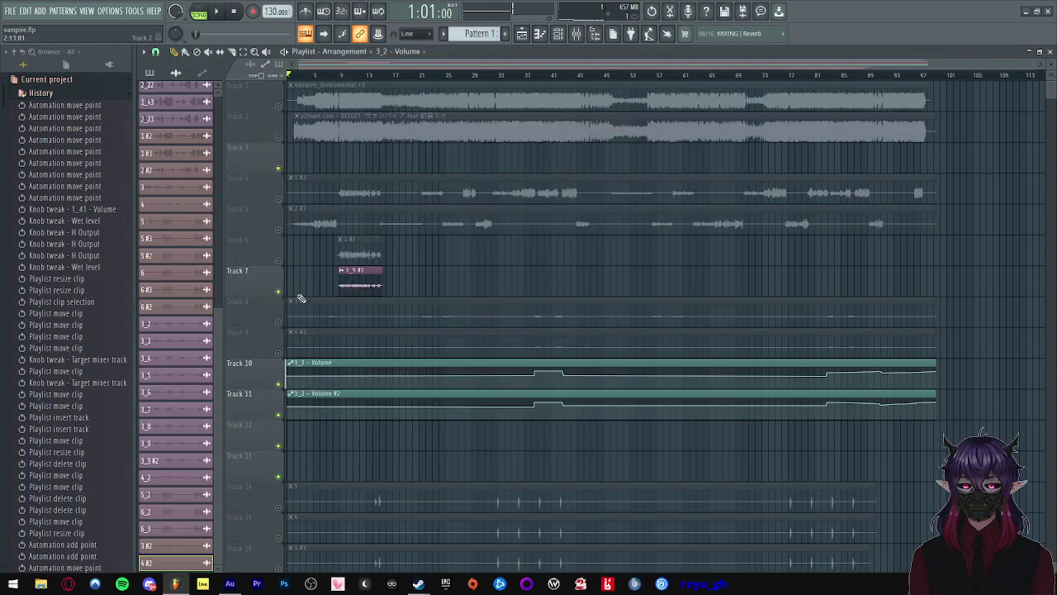
- With Track 7 muted, unmute Track 14 and export its vocal as the wave file Extra1 in the WIP folder
{"action": "scroll", "coordinate": [369, 267], "scroll_direction": "down", "scroll_amount": 3}
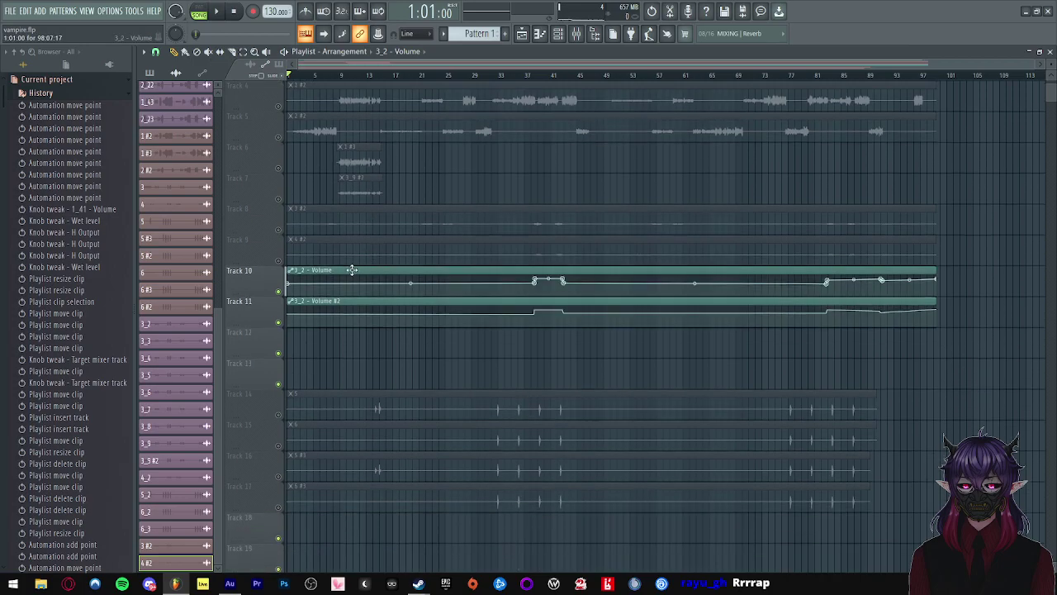
{"action": "scroll", "coordinate": [333, 303], "scroll_direction": "up", "scroll_amount": 3}
{"action": "scroll", "coordinate": [305, 379], "scroll_direction": "down", "scroll_amount": 3}
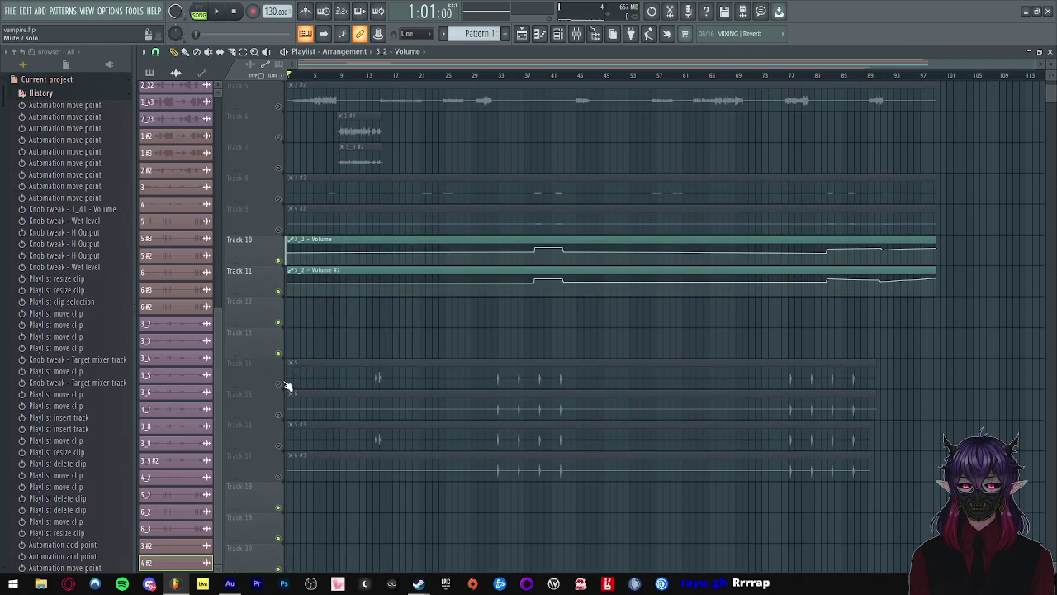
{"action": "left_click", "coordinate": [279, 384]}
{"action": "scroll", "coordinate": [394, 298], "scroll_direction": "up", "scroll_amount": 3}
{"action": "scroll", "coordinate": [392, 272], "scroll_direction": "down", "scroll_amount": 2}
{"action": "left_click", "coordinate": [4, 10]}
{"action": "mouse_move", "coordinate": [25, 109]}
{"action": "left_click", "coordinate": [136, 116]}
{"action": "double_click", "coordinate": [595, 257]}
{"action": "double_click", "coordinate": [605, 379]}
{"action": "type", "text": "Extra1"}
{"action": "left_click", "coordinate": [912, 417]}
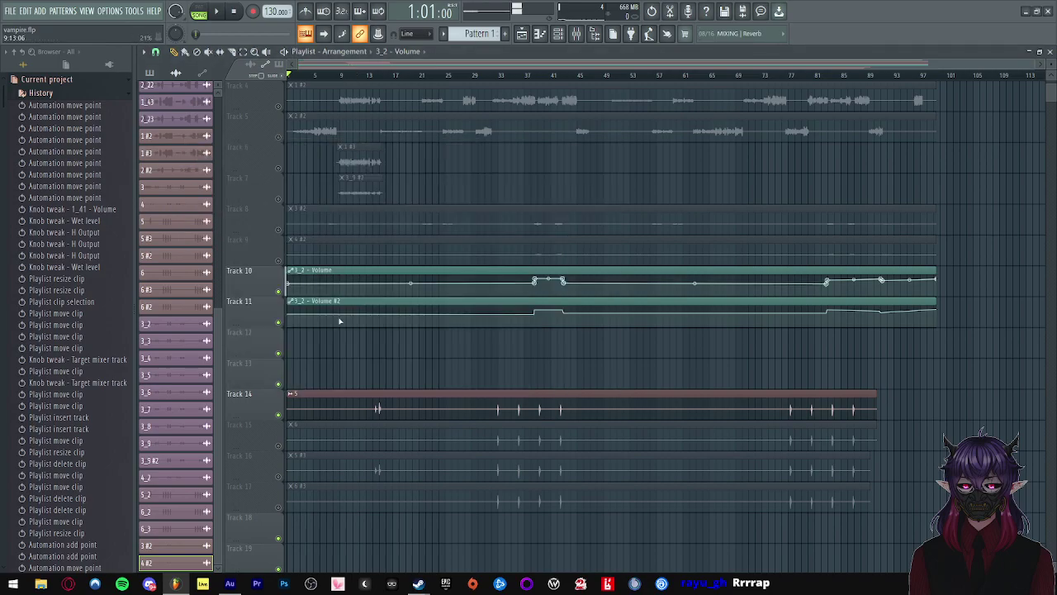
- Mute Track 14, unmute Track 15, and export its vocal as the wave file Extra2 in the WIP folder
{"action": "left_click", "coordinate": [280, 415]}
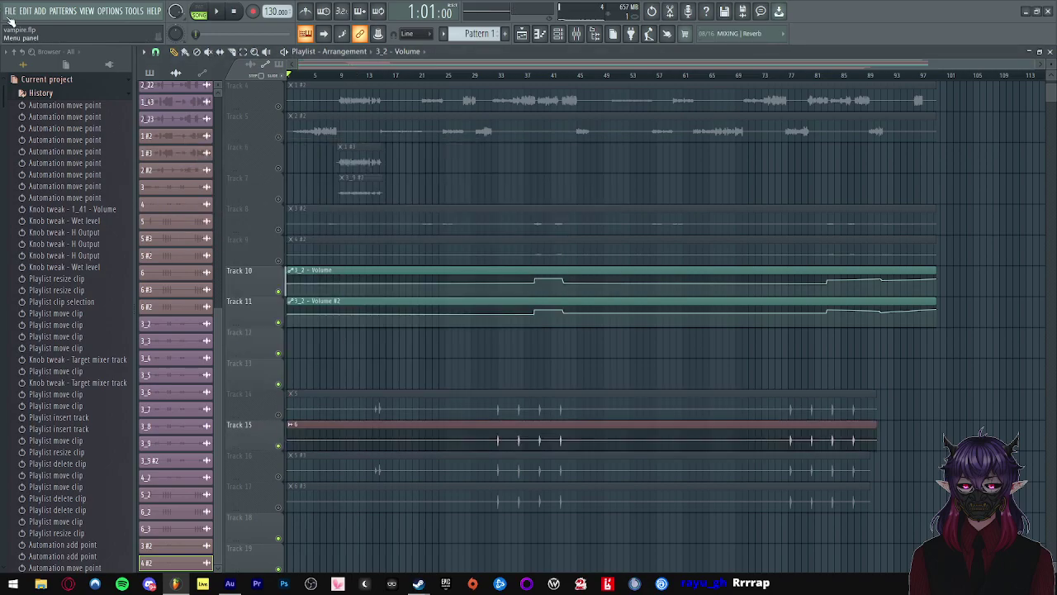
{"action": "left_click", "coordinate": [10, 12]}
{"action": "mouse_move", "coordinate": [48, 115]}
{"action": "left_click", "coordinate": [168, 119]}
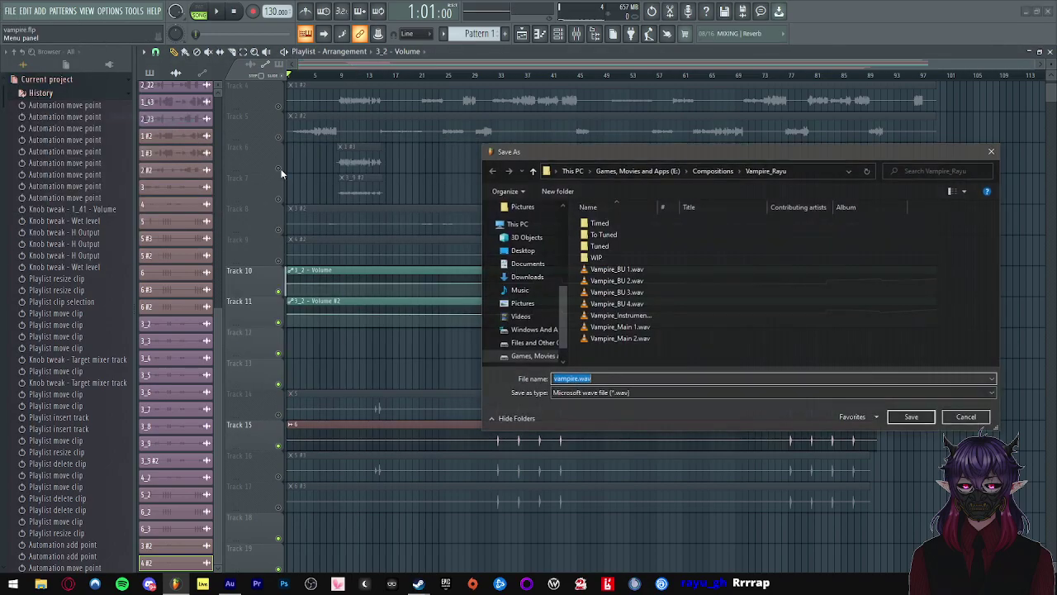
{"action": "double_click", "coordinate": [596, 257]}
{"action": "double_click", "coordinate": [632, 382]}
{"action": "type", "text": "Extra"}
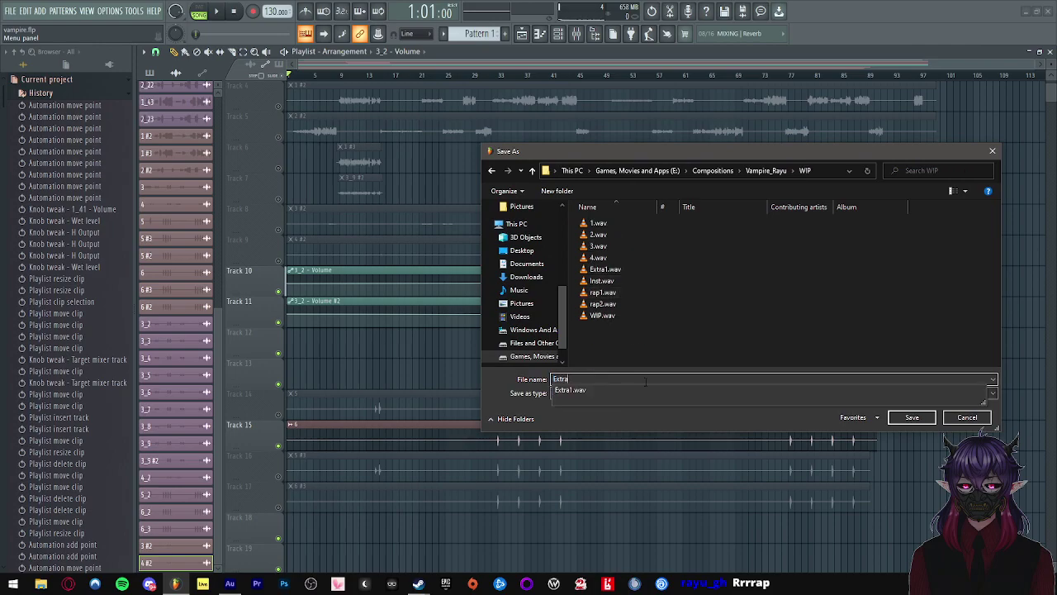
{"action": "type", "text": "2"}
{"action": "left_click", "coordinate": [912, 417]}
{"action": "left_click", "coordinate": [611, 441]}
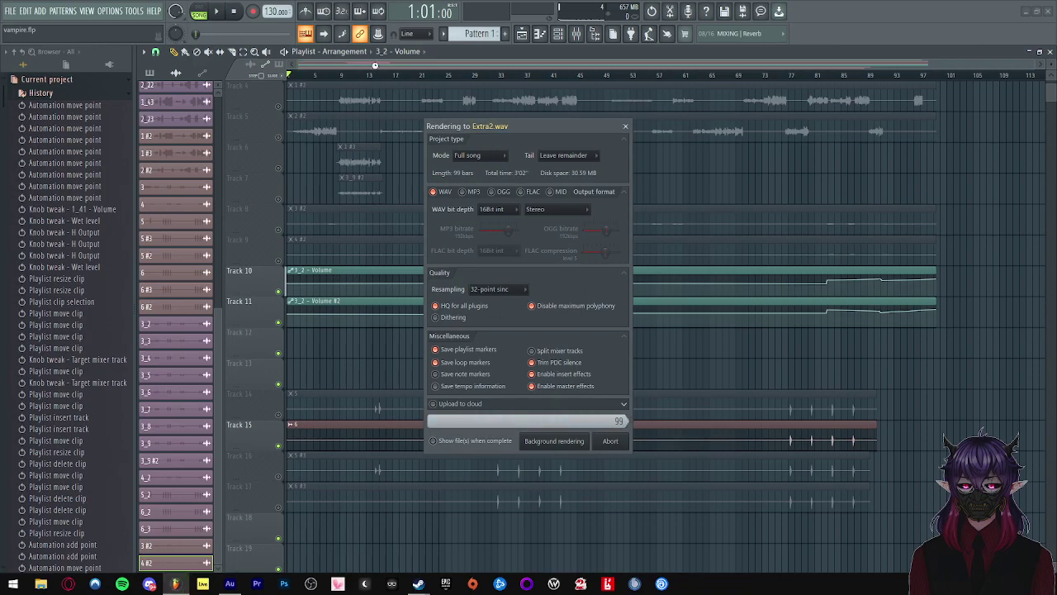
- Mute Track 15, unmute Track 16, and export its vocal as the wave file Extra3 in the WIP folder
{"action": "left_click", "coordinate": [278, 446]}
{"action": "left_click", "coordinate": [275, 471]}
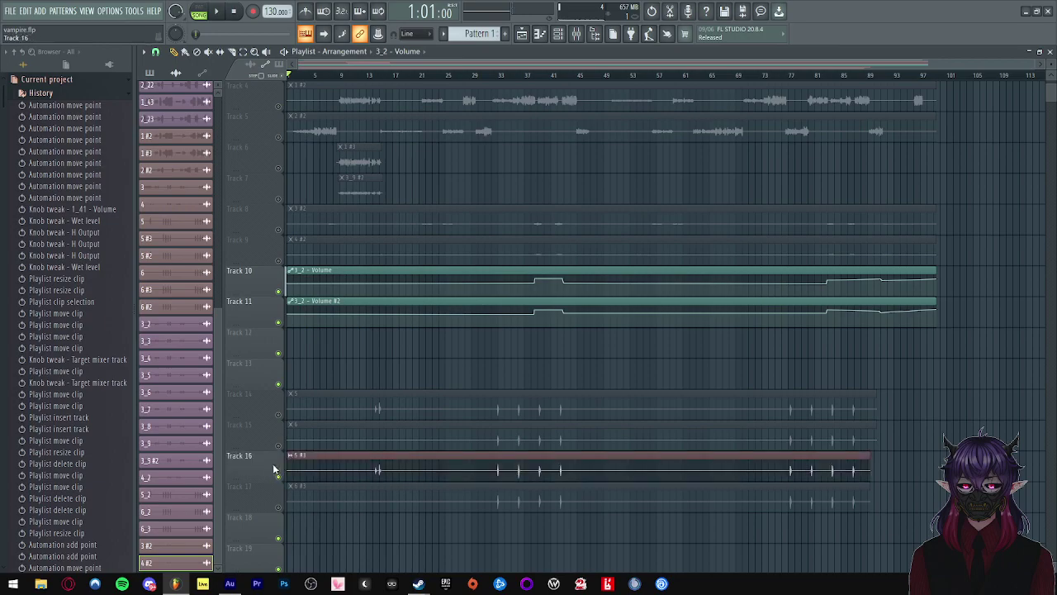
{"action": "left_click", "coordinate": [11, 11]}
{"action": "mouse_move", "coordinate": [49, 110]}
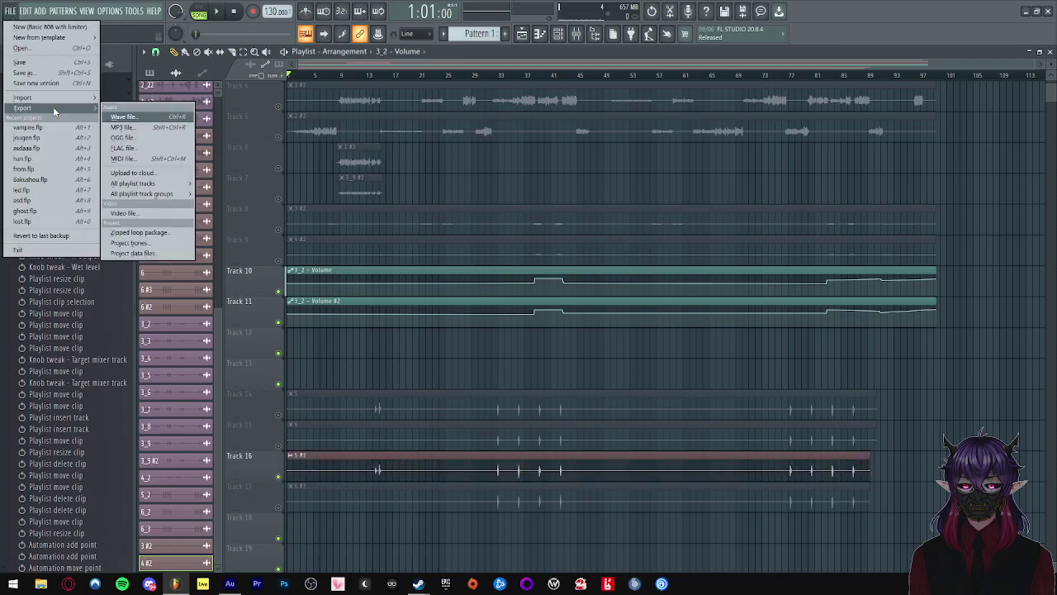
{"action": "left_click", "coordinate": [124, 117]}
{"action": "double_click", "coordinate": [629, 257]}
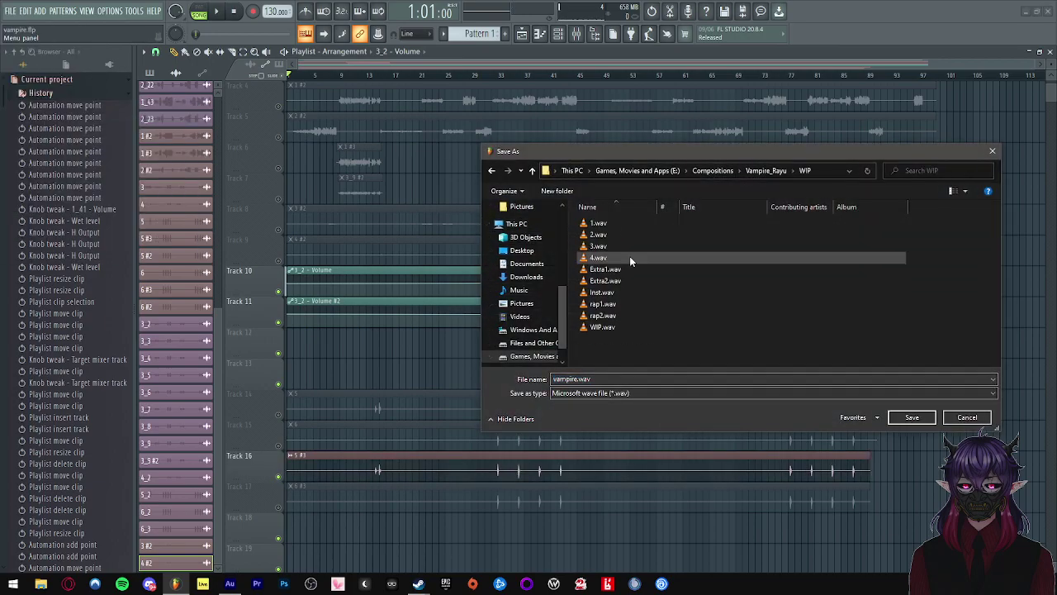
{"action": "type", "text": "Ra"}
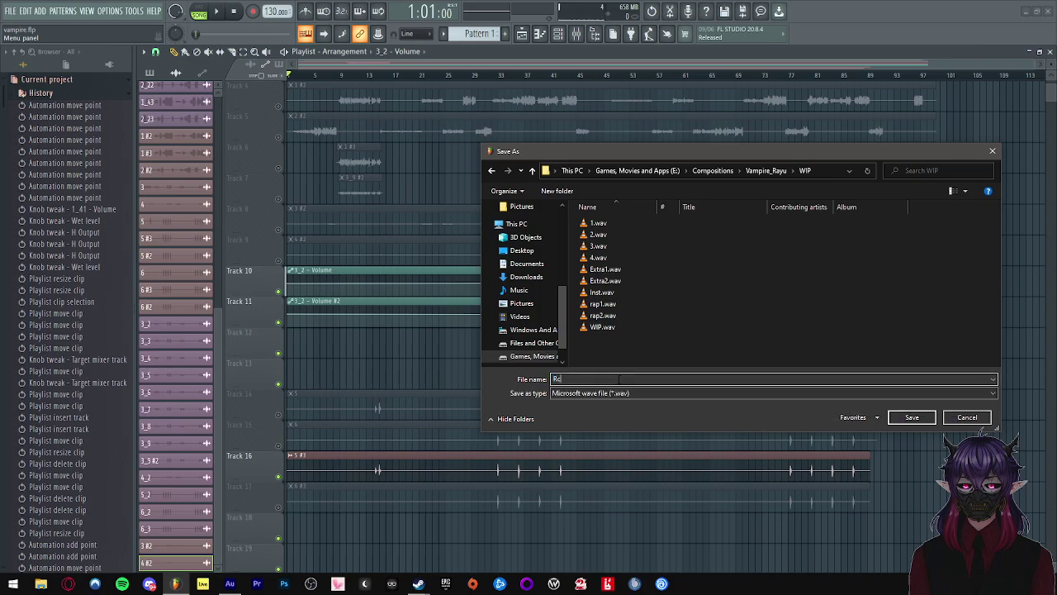
{"action": "key", "text": "BackSpace"}
{"action": "key", "text": "BackSpace"}
{"action": "type", "text": "Extra3"}
{"action": "key", "text": "Return"}
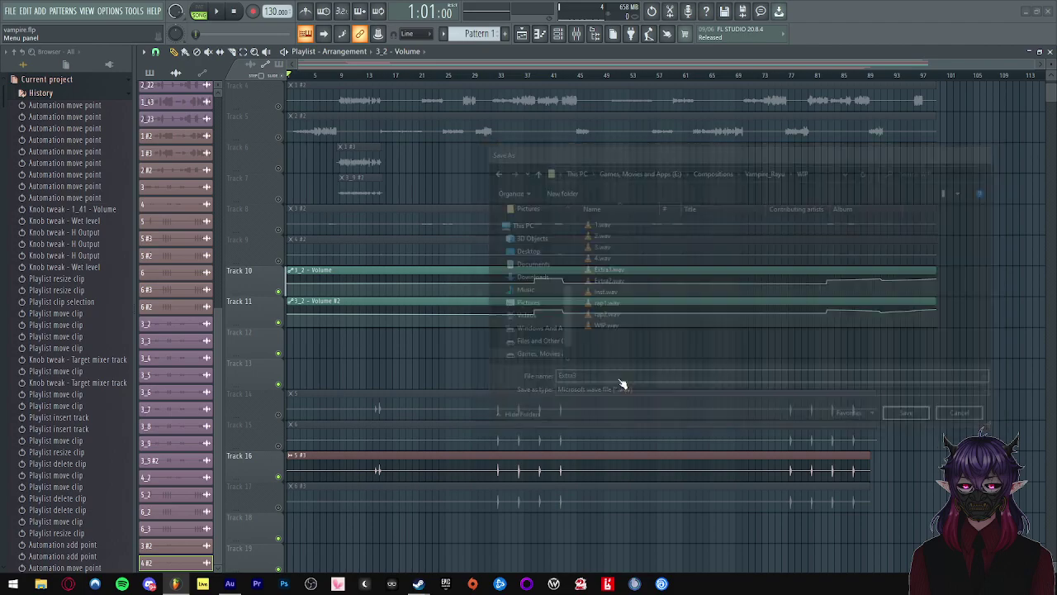
{"action": "left_click", "coordinate": [610, 441]}
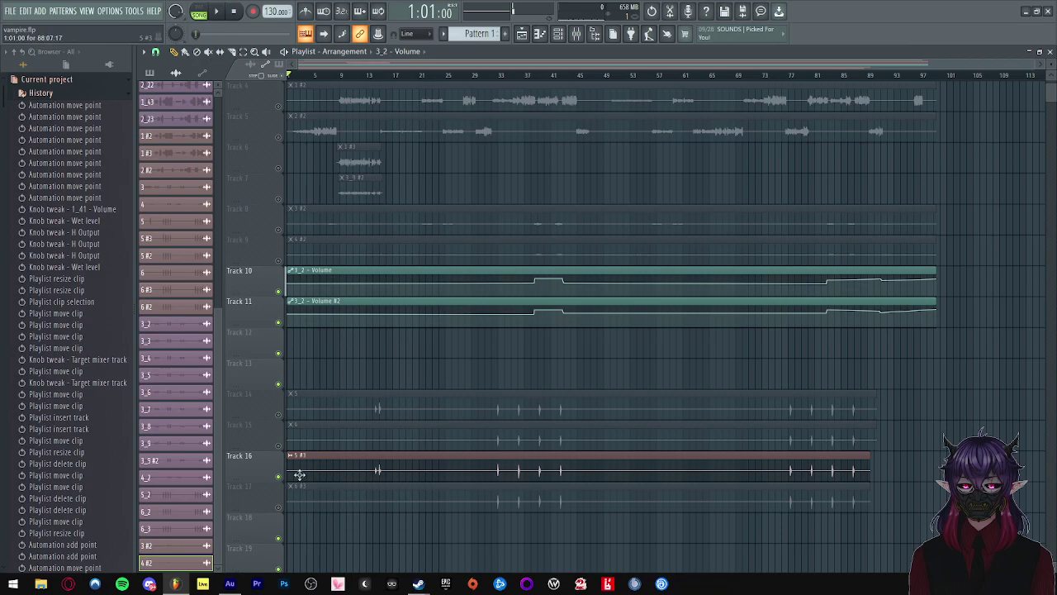
- Mute Track 16, unmute Track 17, and export its vocal as the wave file Extra4 in the WIP folder
{"action": "left_click", "coordinate": [278, 478]}
{"action": "left_click", "coordinate": [279, 507]}
{"action": "left_click", "coordinate": [17, 11]}
{"action": "mouse_move", "coordinate": [33, 107]}
{"action": "left_click", "coordinate": [124, 112]}
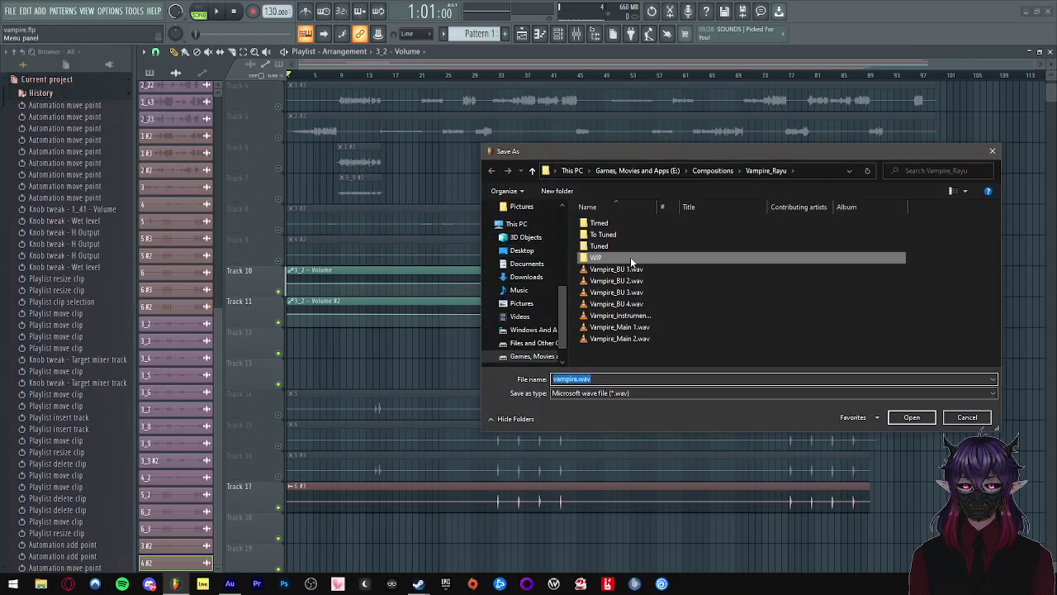
{"action": "double_click", "coordinate": [630, 257]}
{"action": "type", "text": "Extra"}
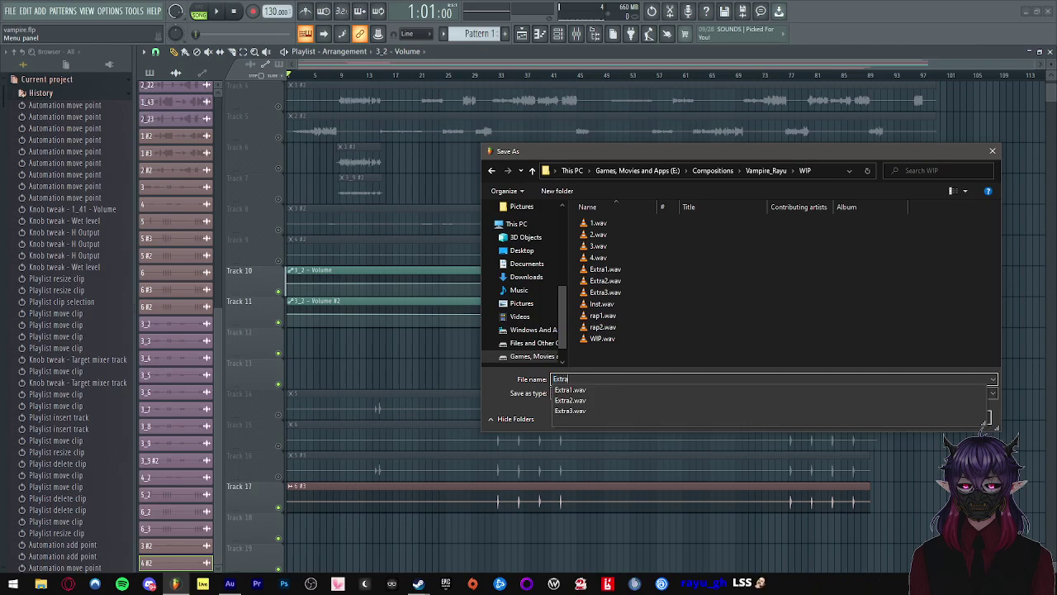
{"action": "type", "text": "4"}
{"action": "left_click", "coordinate": [912, 422]}
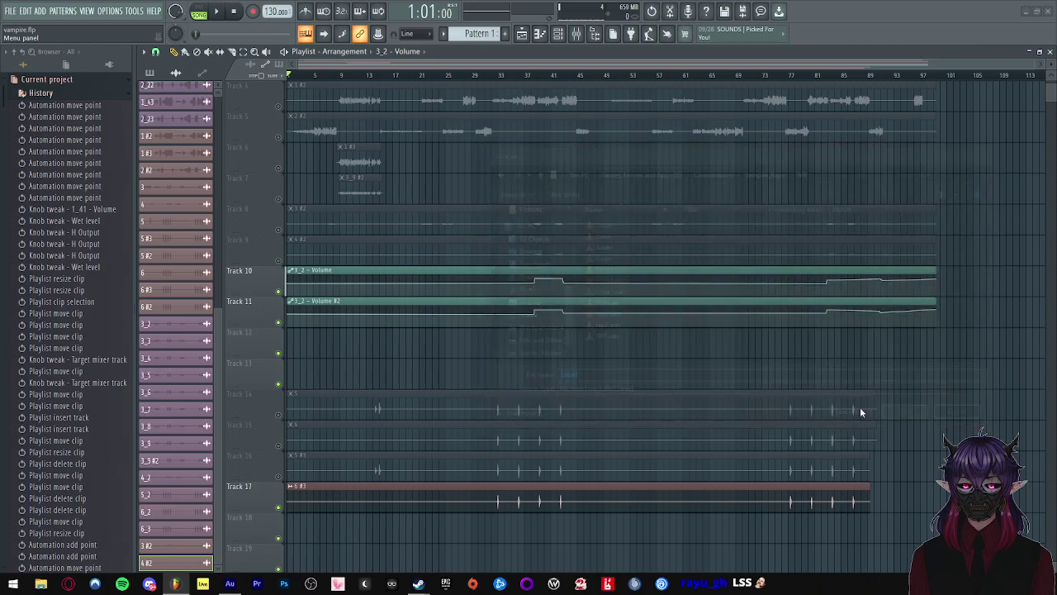
{"action": "left_click", "coordinate": [611, 440]}
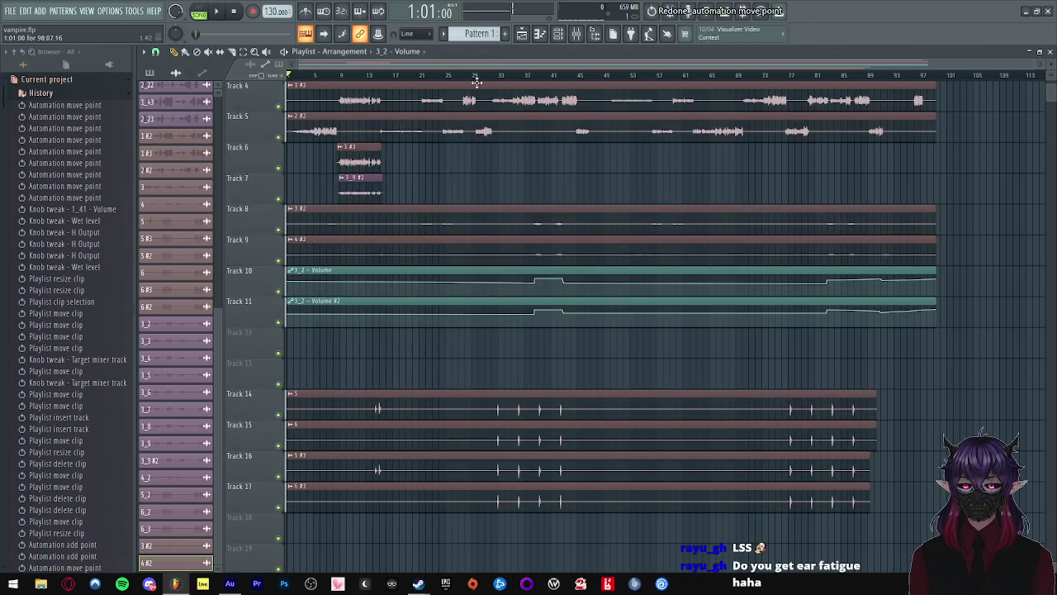
- Save the vampire project and switch to Adobe Audition
{"action": "left_click", "coordinate": [12, 10]}
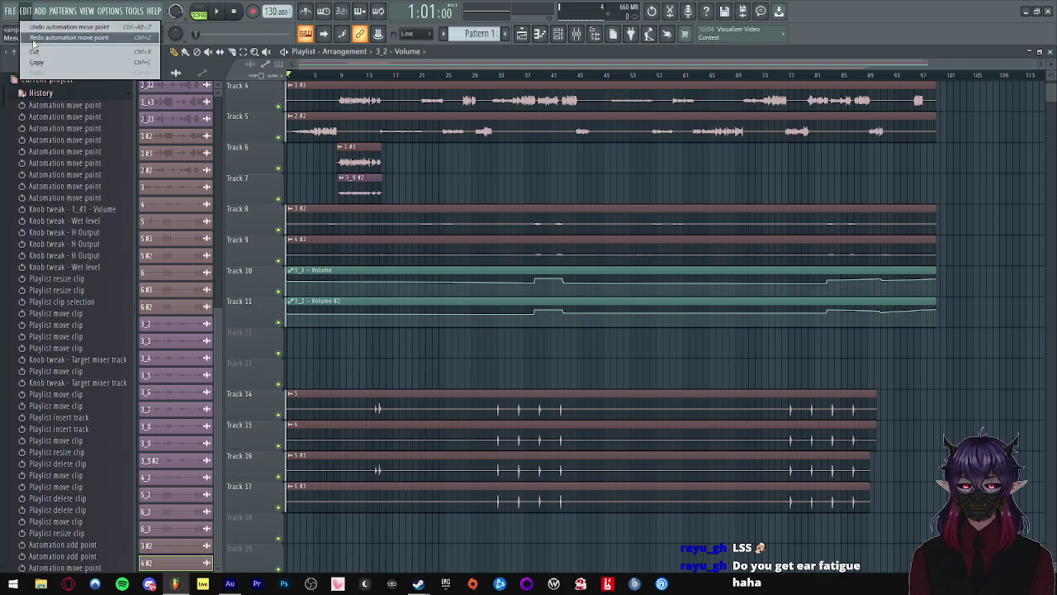
{"action": "key", "text": "ctrl+s"}
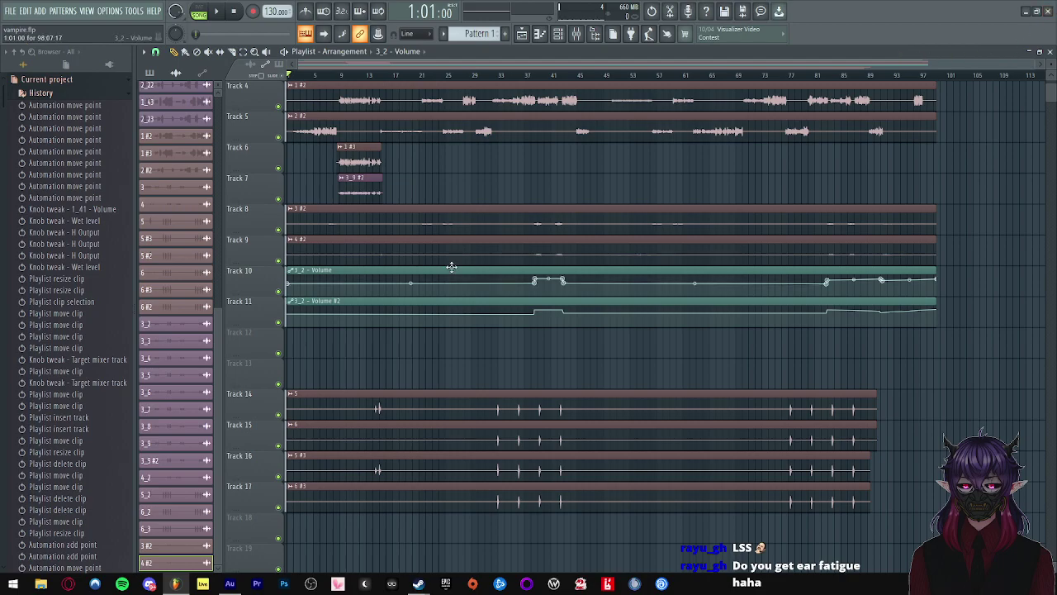
{"action": "left_click", "coordinate": [230, 583]}
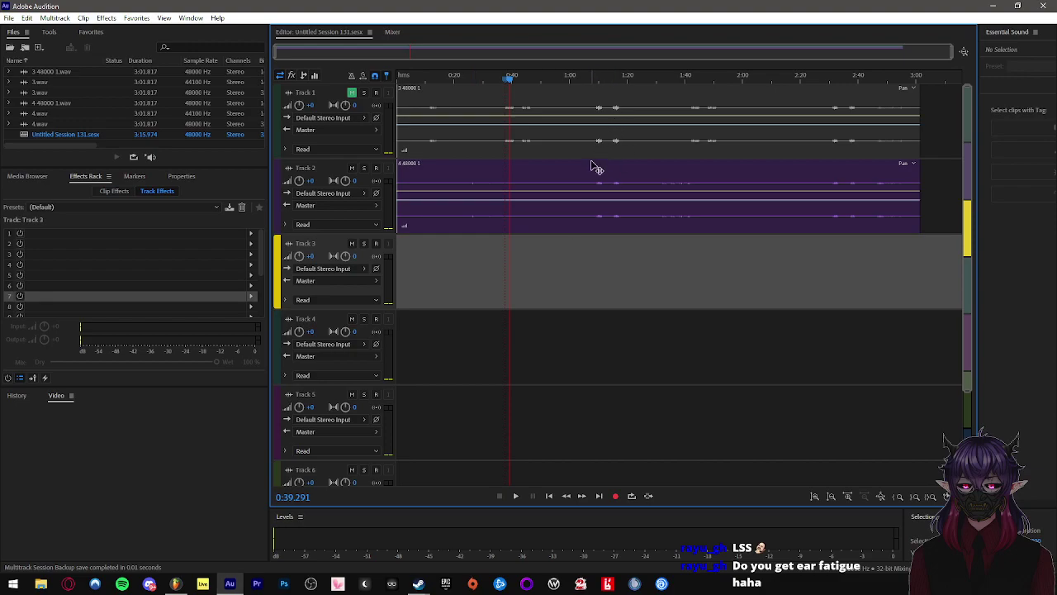
- Unmute Track 1 in the current session and open the recent session Untitled Session 130.sesx
{"action": "left_click", "coordinate": [571, 179]}
{"action": "left_click", "coordinate": [524, 153]}
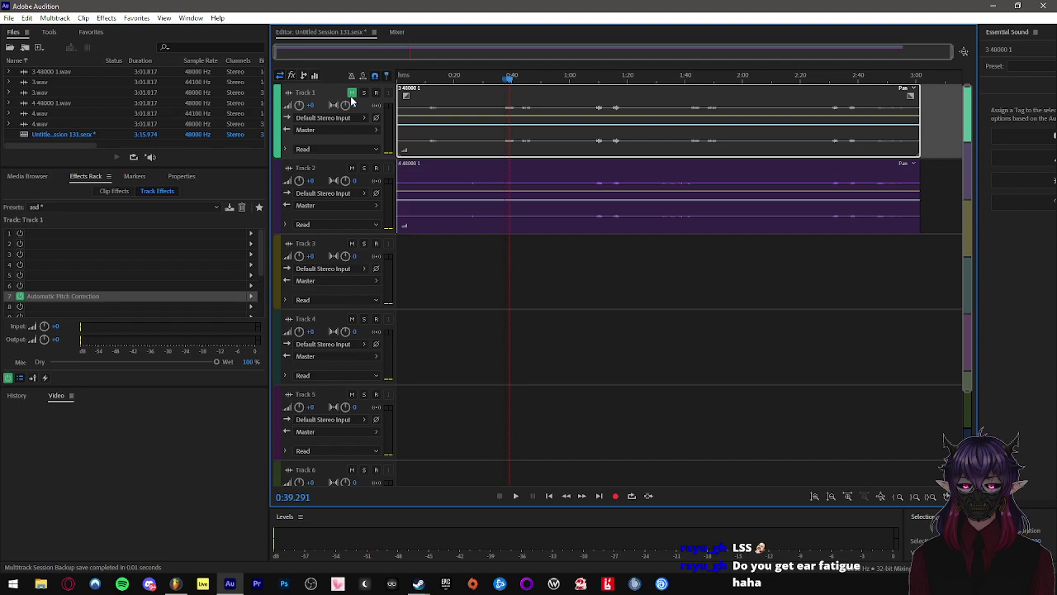
{"action": "left_click", "coordinate": [353, 93]}
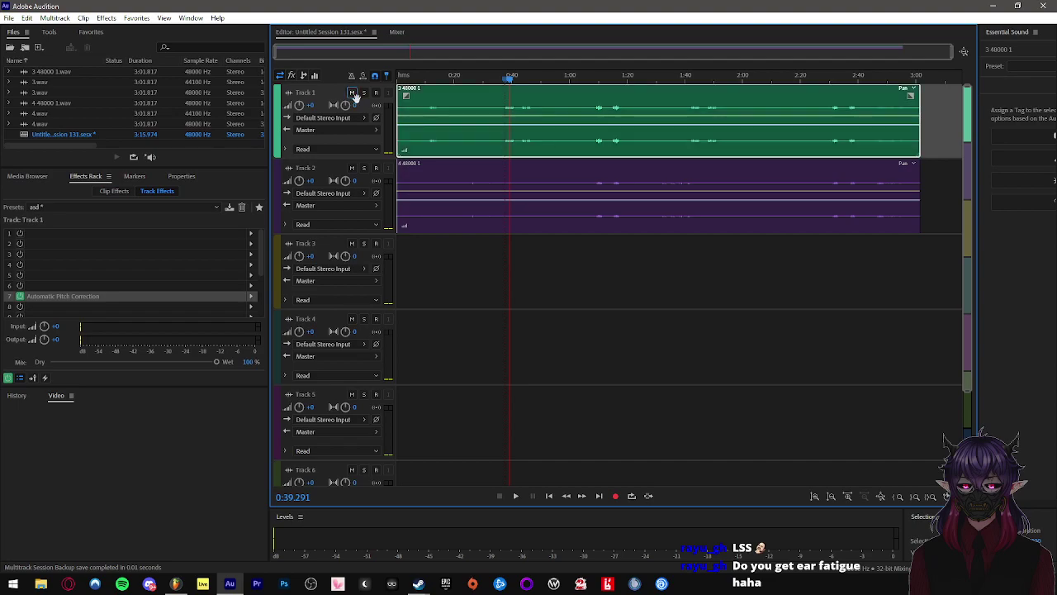
{"action": "left_click", "coordinate": [12, 20]}
{"action": "mouse_move", "coordinate": [50, 67]}
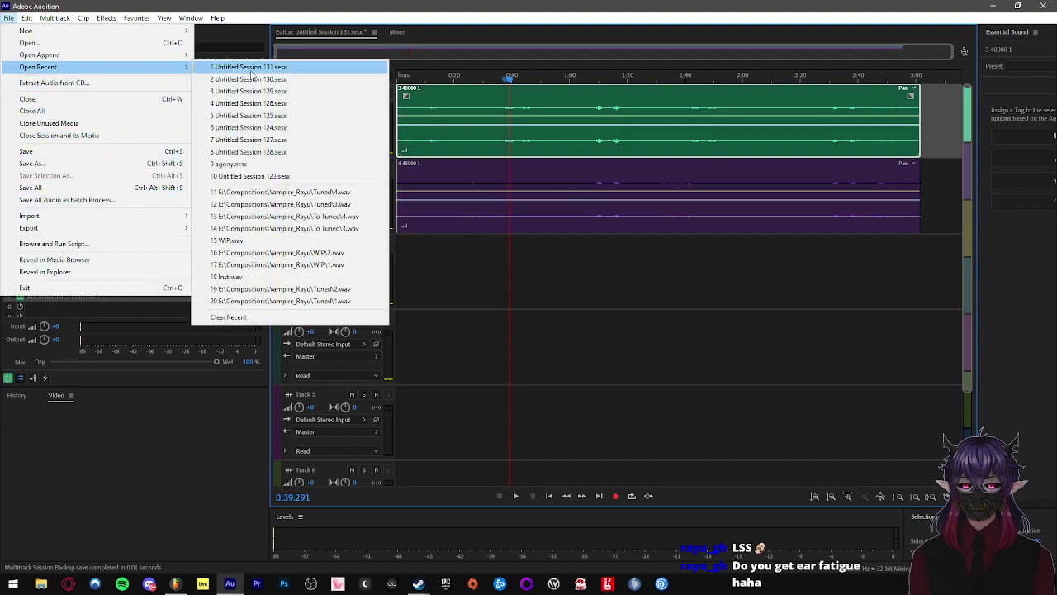
{"action": "left_click", "coordinate": [248, 80]}
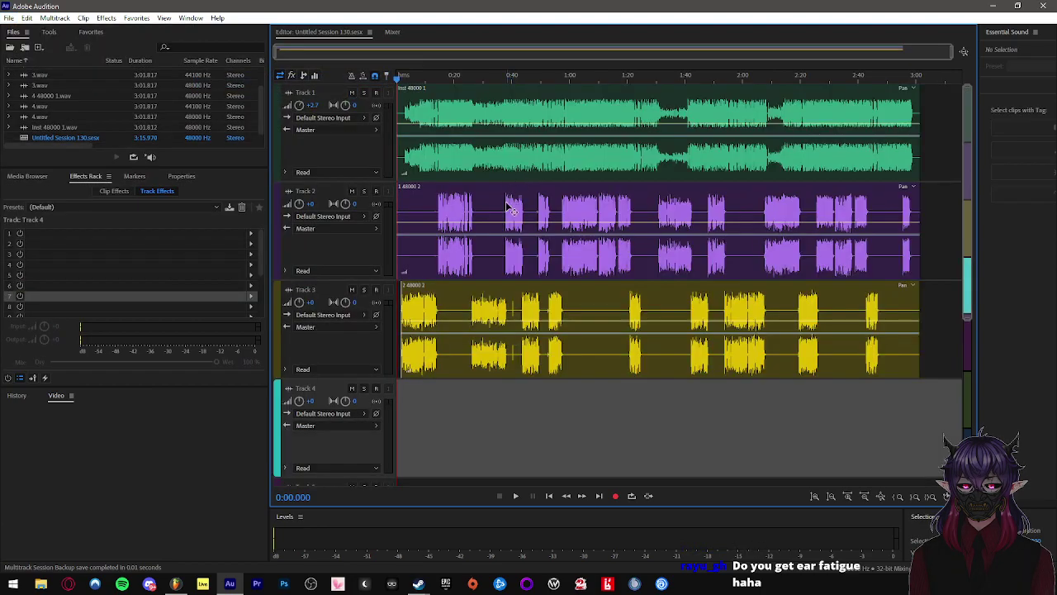
- Select the Track 3 vocal clip and briefly play the session from about 0:03.6
{"action": "left_click", "coordinate": [511, 203]}
{"action": "left_click_drag", "start_coordinate": [477, 310], "coordinate": [481, 314]}
{"action": "left_click", "coordinate": [407, 80]}
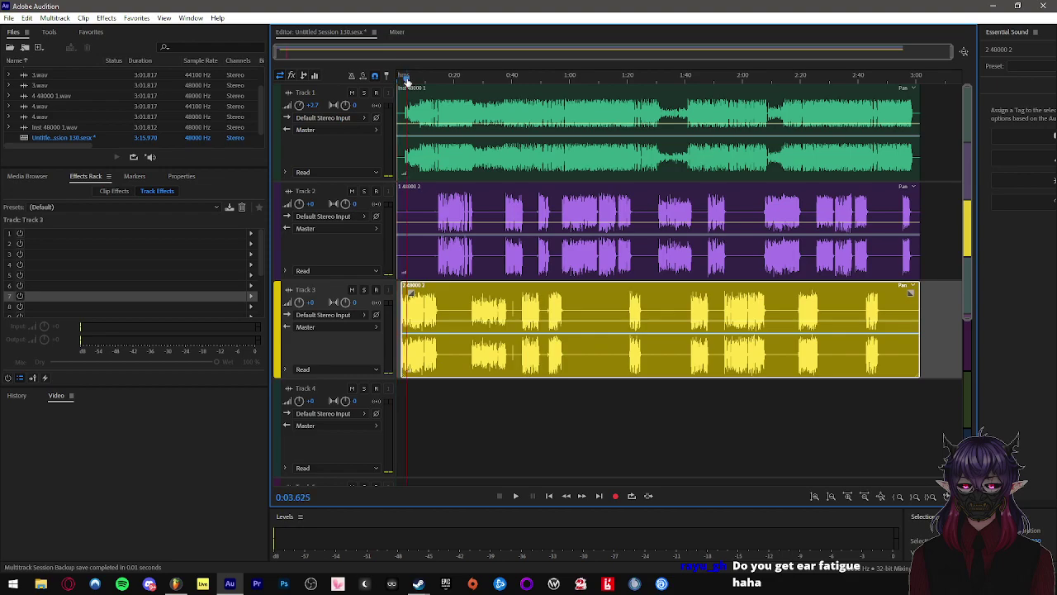
{"action": "key", "text": "space"}
{"action": "key", "text": "space"}
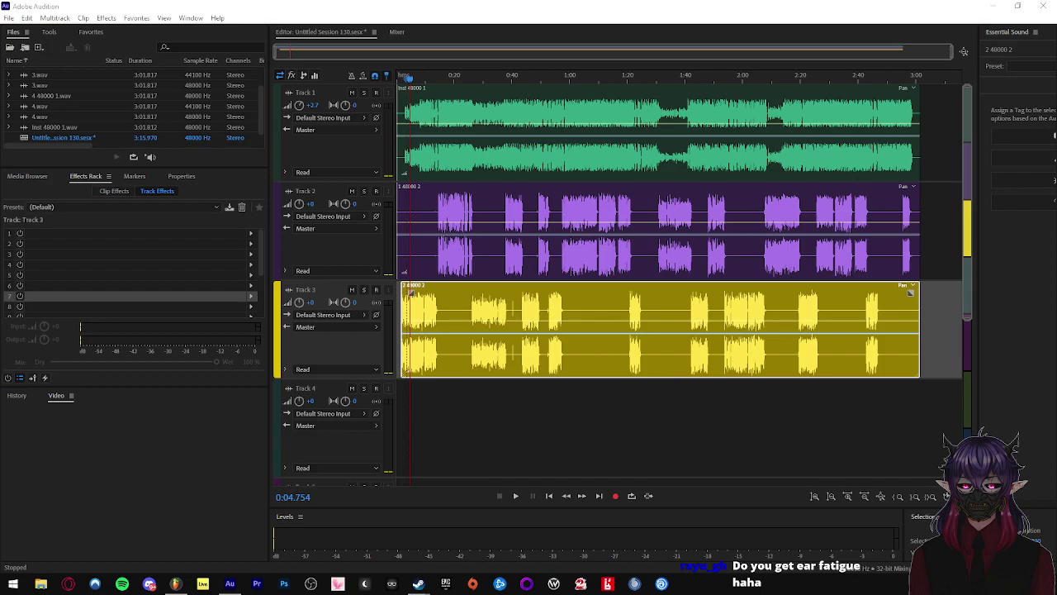
- Add 3.wav from the WIP folder to Track 4, align its clip with the session start, and start playback
{"action": "left_click_drag", "start_coordinate": [218, 393], "coordinate": [491, 418]}
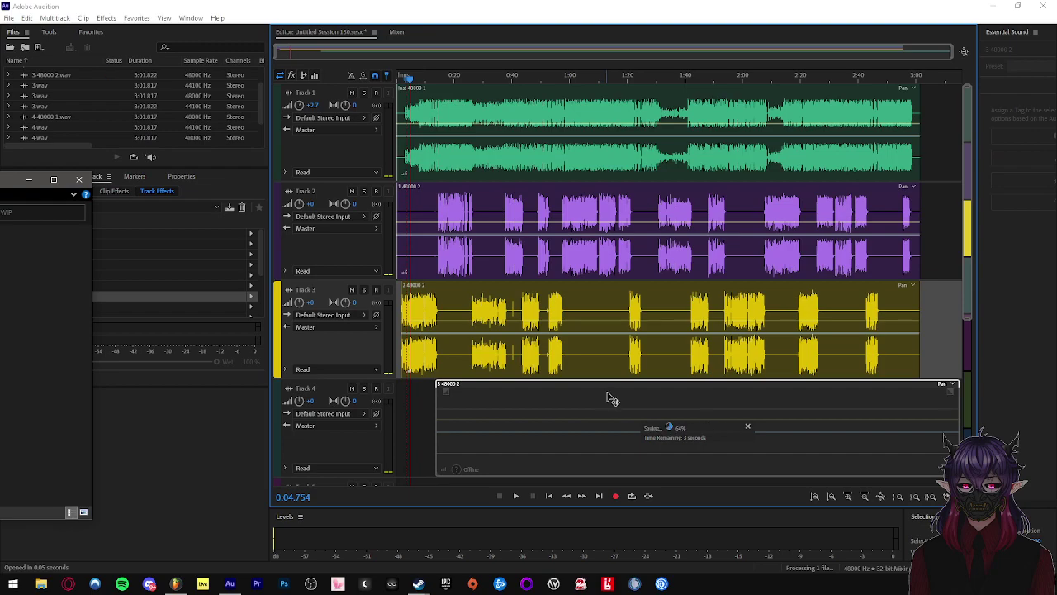
{"action": "left_click_drag", "start_coordinate": [607, 397], "coordinate": [484, 405]}
{"action": "key", "text": "space"}
{"action": "scroll", "coordinate": [416, 358], "scroll_direction": "down", "scroll_amount": 2}
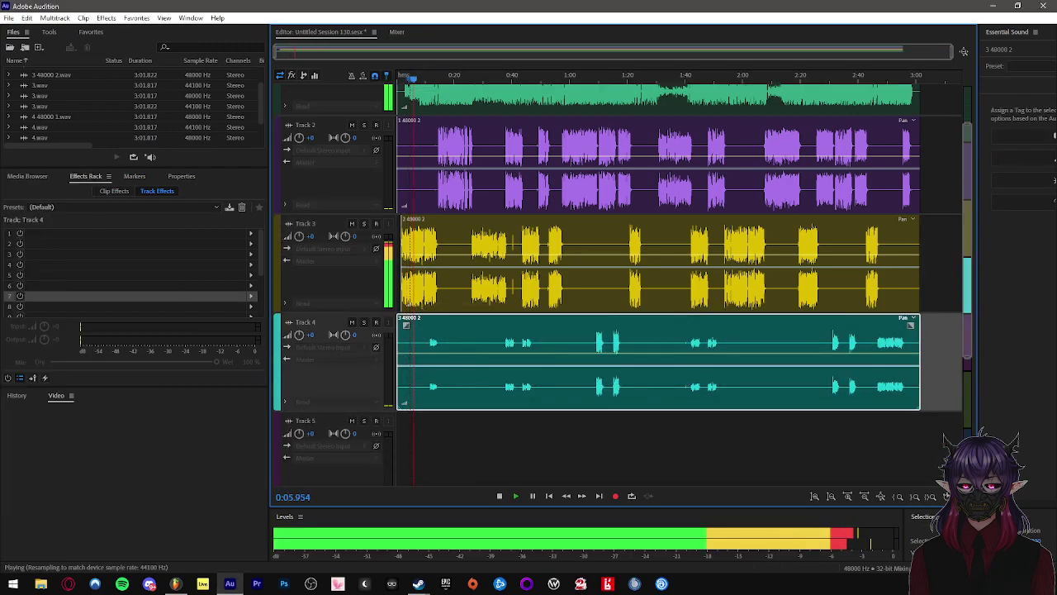
- Add 4.wav from the WIP folder to Track 5 at the session start and place the playhead at about 1:05.6
{"action": "key", "text": "alt+Tab"}
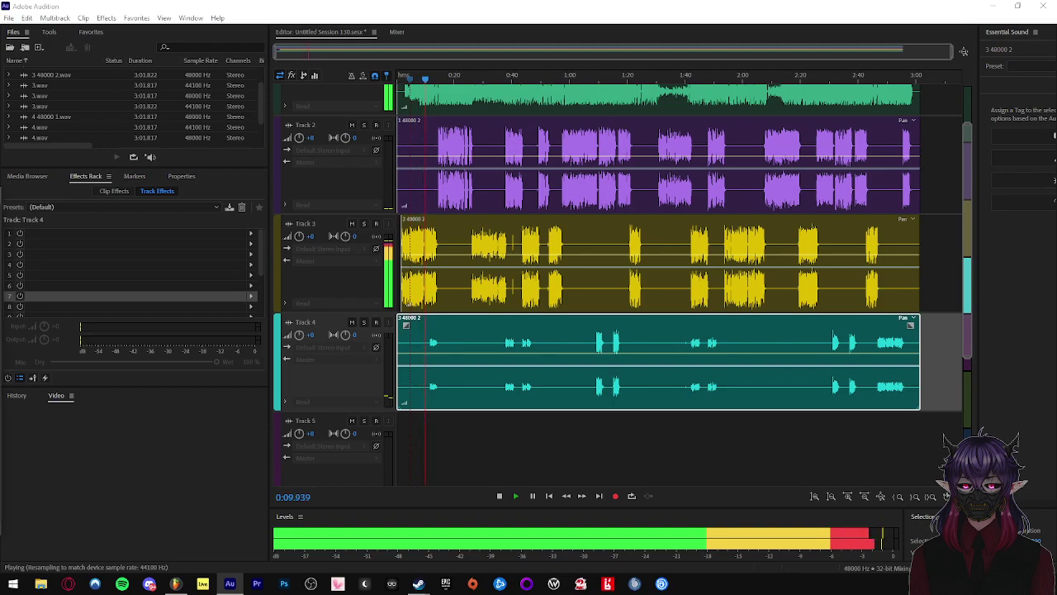
{"action": "left_click_drag", "start_coordinate": [0, 401], "coordinate": [477, 418]}
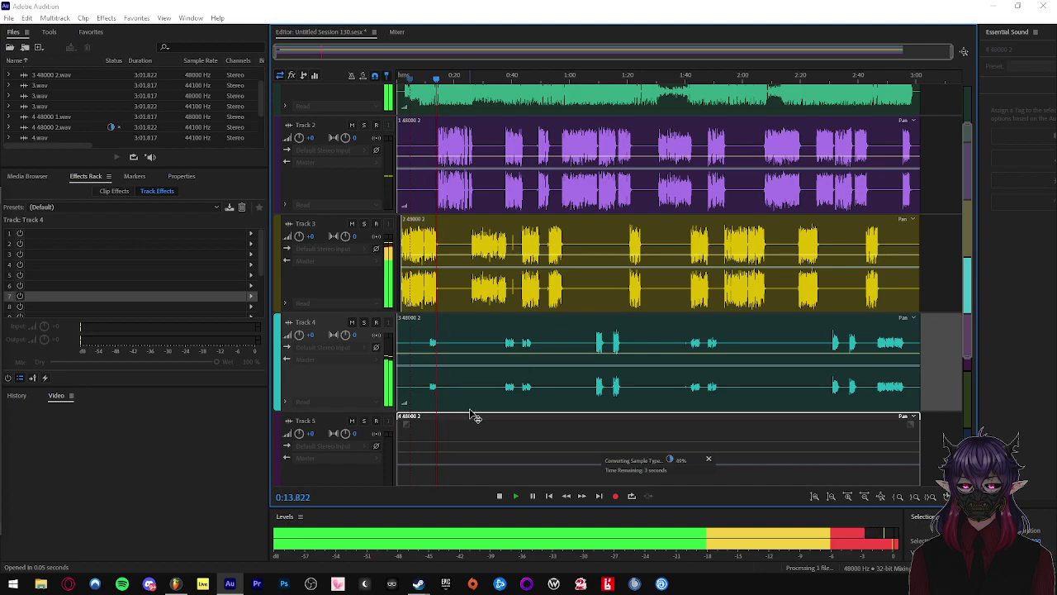
{"action": "left_click", "coordinate": [584, 267]}
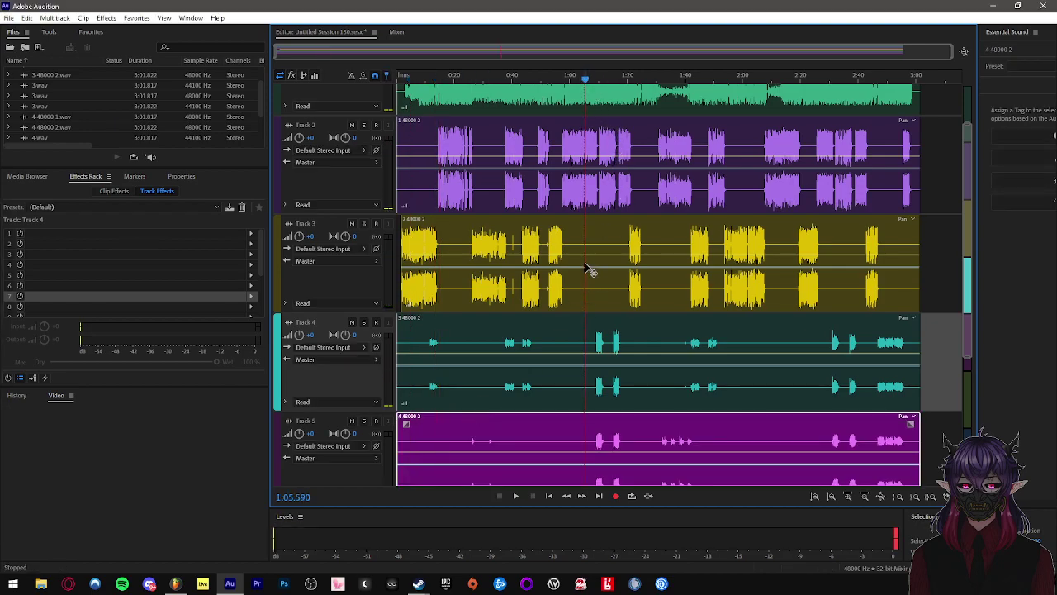
- Split the Track 4 vocal clip at about 1:05.6, 1:33 and 1:56.8
{"action": "left_click", "coordinate": [594, 341]}
{"action": "key", "text": "ctrl+k"}
{"action": "left_click", "coordinate": [667, 98]}
{"action": "left_click", "coordinate": [715, 330]}
{"action": "key", "text": "ctrl+k"}
{"action": "left_click", "coordinate": [734, 98]}
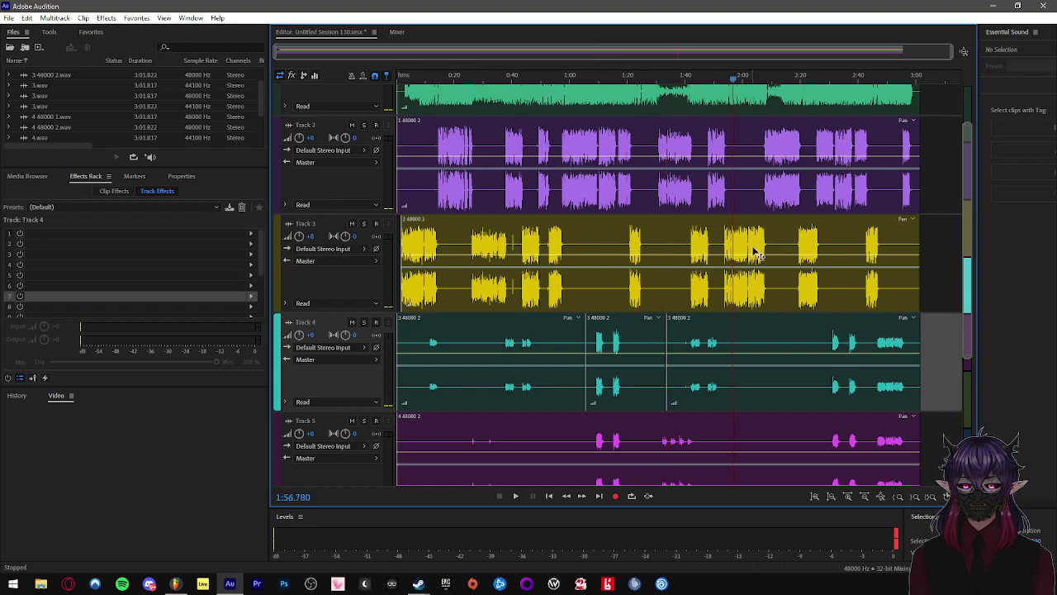
{"action": "key", "text": "ctrl+k"}
- Raise the clip volume of Track 4's third segment by about 2.5 dB and boost its first segment similarly
{"action": "left_click", "coordinate": [700, 358]}
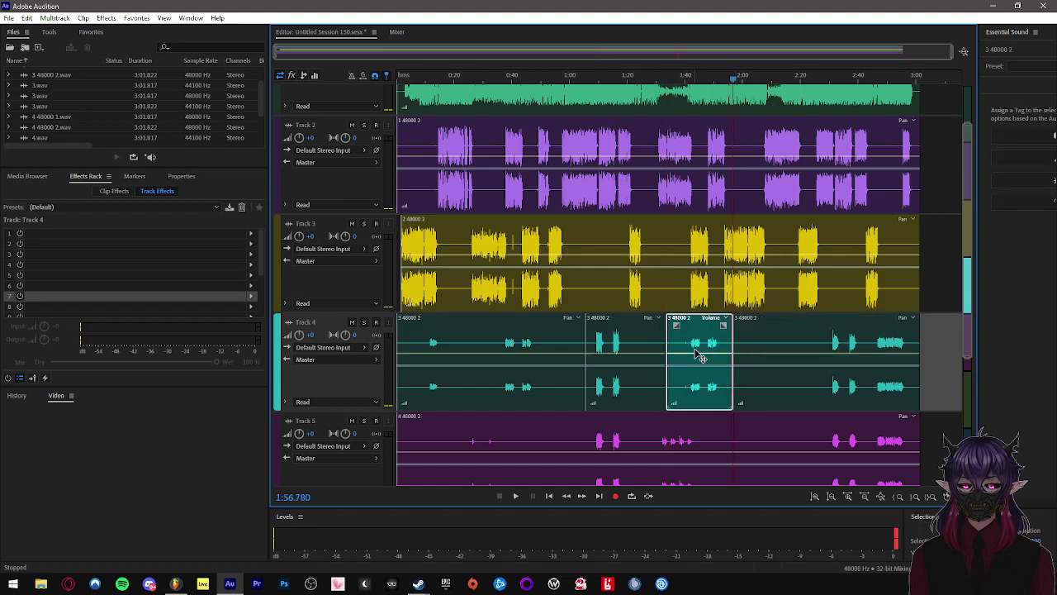
{"action": "left_click_drag", "start_coordinate": [700, 358], "coordinate": [699, 354]}
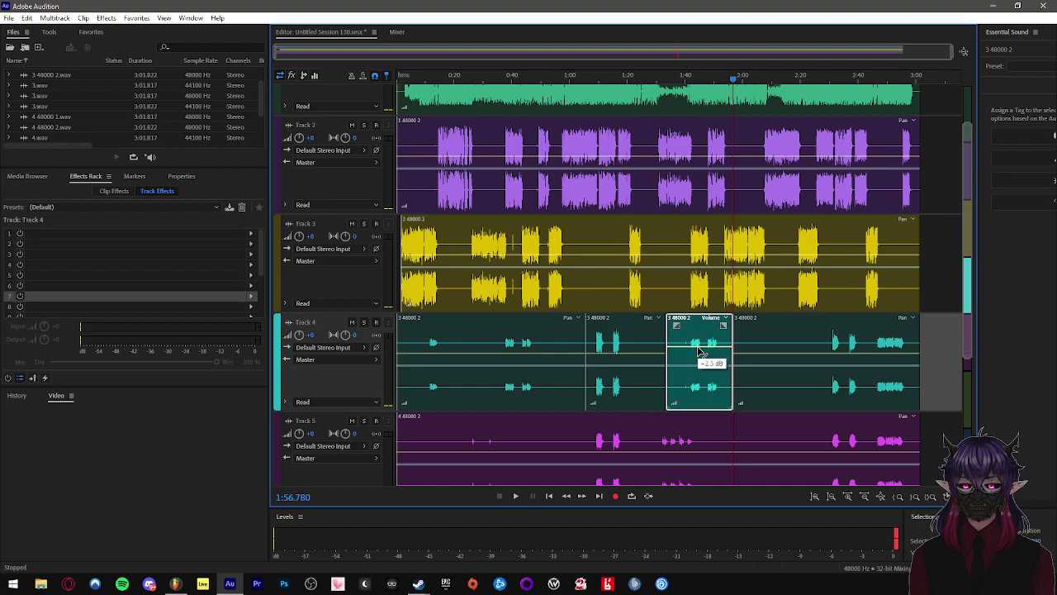
{"action": "left_click", "coordinate": [486, 361]}
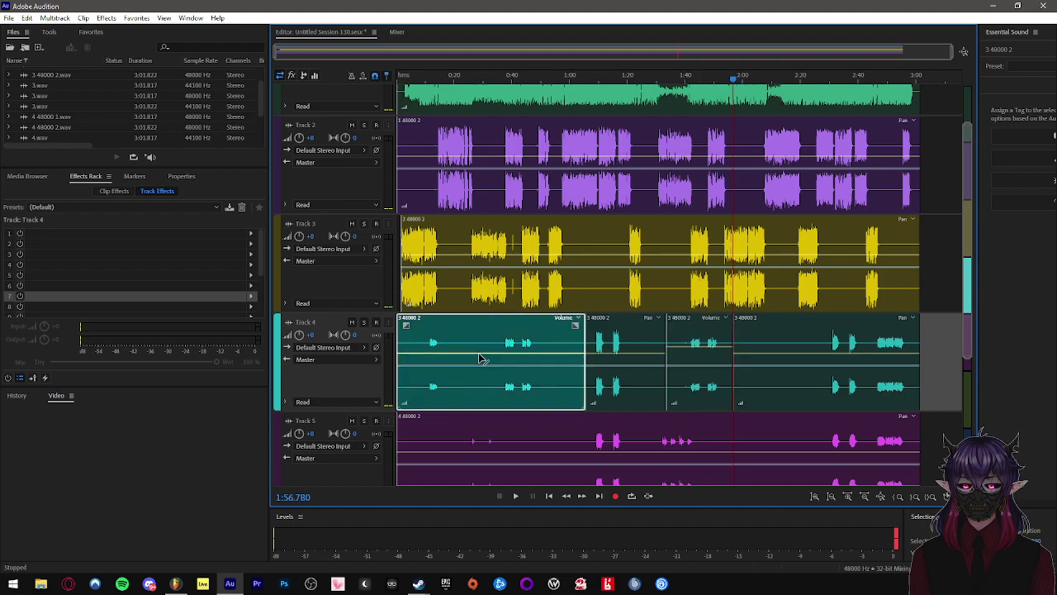
{"action": "left_click_drag", "start_coordinate": [484, 360], "coordinate": [483, 351]}
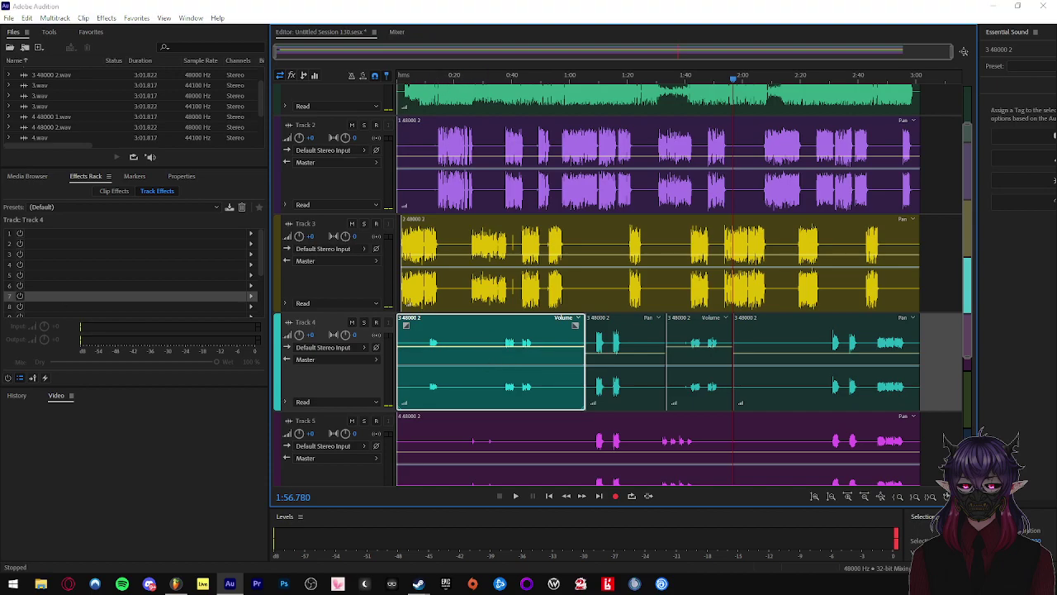
- Split the Track 5 vocal clip at about 1:01.8, 1:28.0 and 1:55.4
{"action": "scroll", "coordinate": [530, 363], "scroll_direction": "down", "scroll_amount": 2}
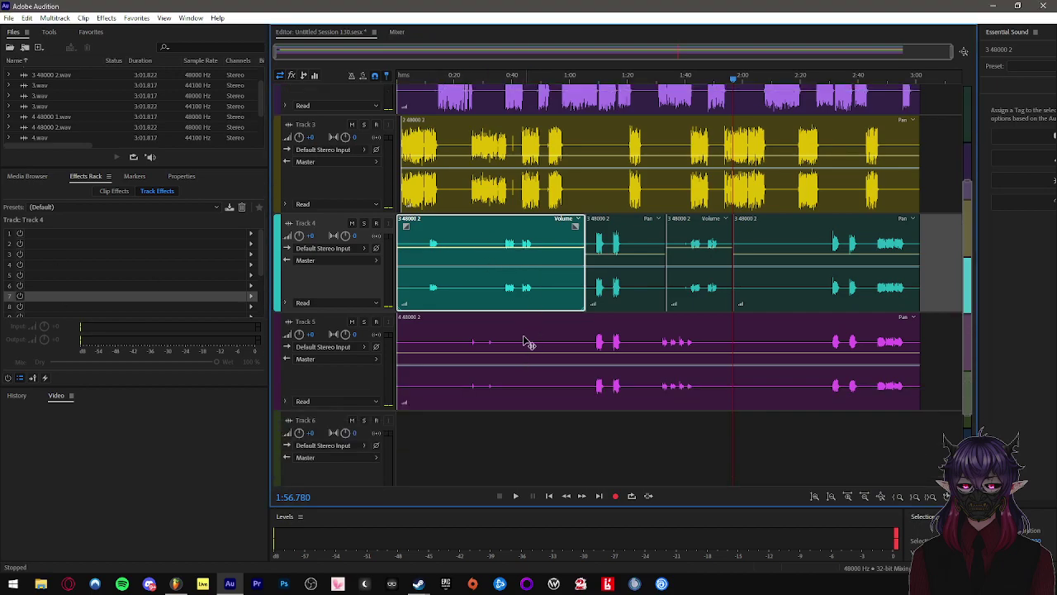
{"action": "left_click", "coordinate": [575, 80]}
{"action": "left_click", "coordinate": [599, 343]}
{"action": "key", "text": "ctrl+k"}
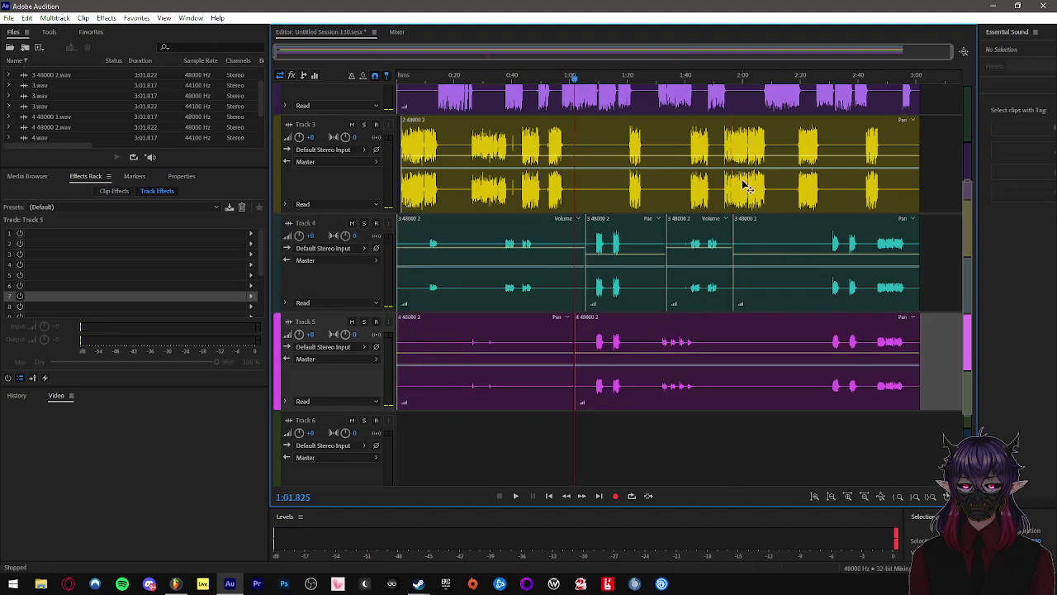
{"action": "left_click", "coordinate": [650, 80]}
{"action": "left_click", "coordinate": [716, 345]}
{"action": "key", "text": "ctrl+k"}
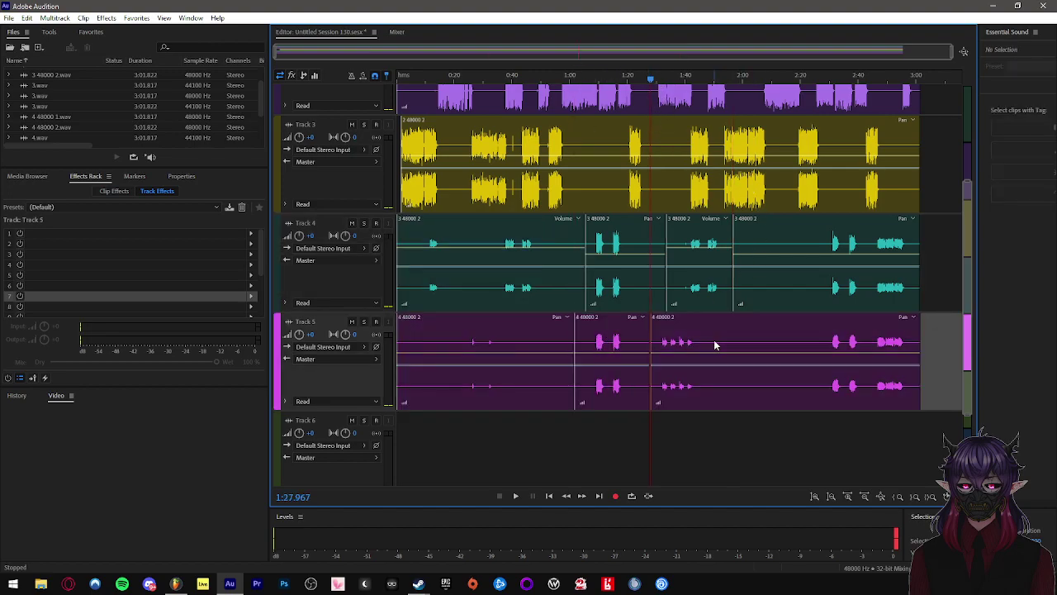
{"action": "left_click", "coordinate": [729, 80]}
{"action": "left_click", "coordinate": [714, 342]}
{"action": "key", "text": "ctrl+k"}
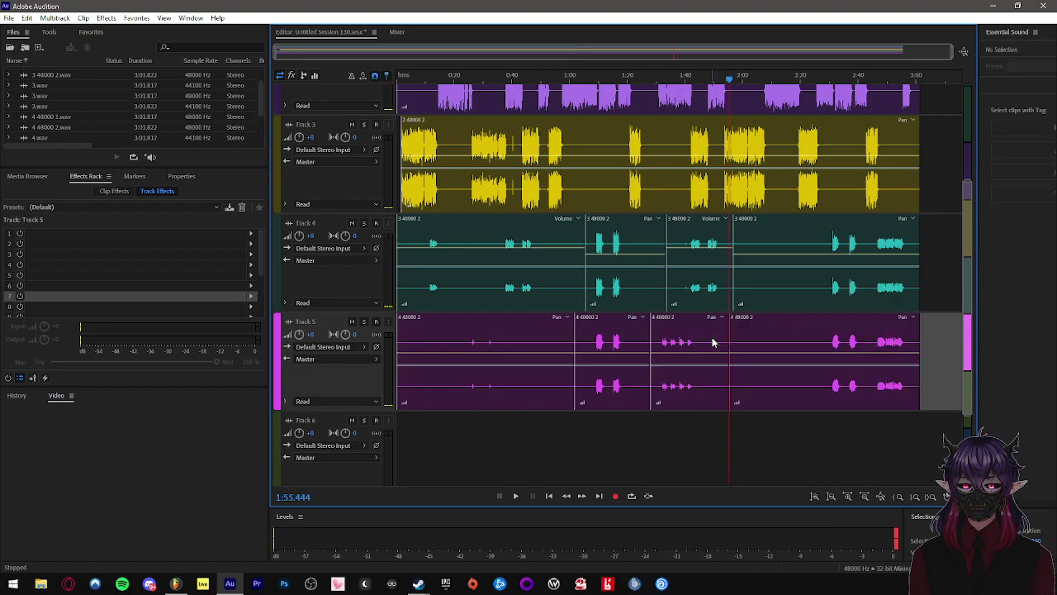
- Place the playhead at about 0:20.2 and raise the clip volume of the first and third segments on Track 5
{"action": "left_click", "coordinate": [455, 80]}
{"action": "left_click", "coordinate": [482, 360]}
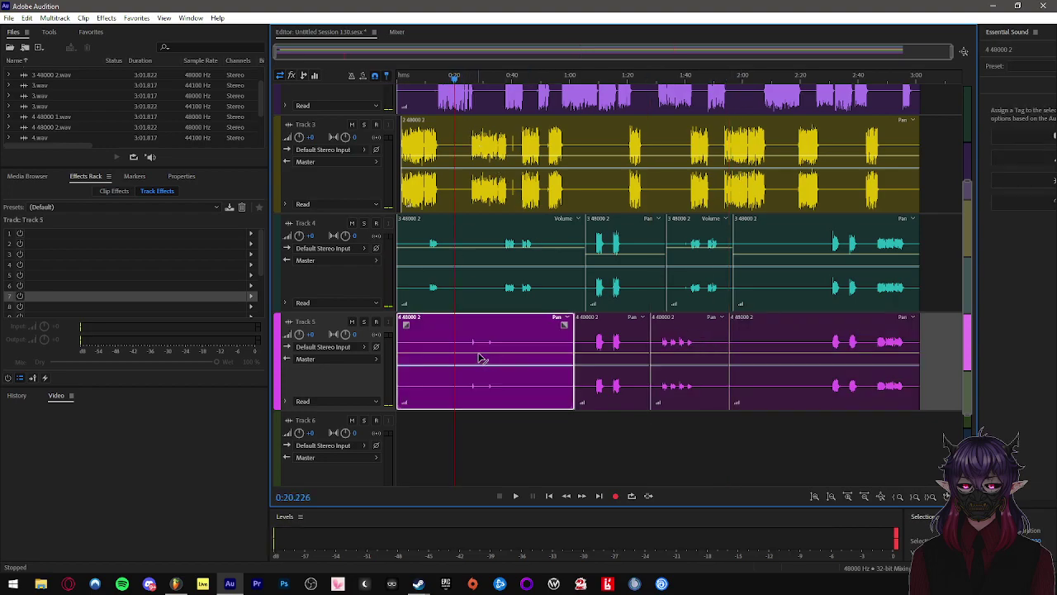
{"action": "left_click_drag", "start_coordinate": [480, 354], "coordinate": [480, 348]}
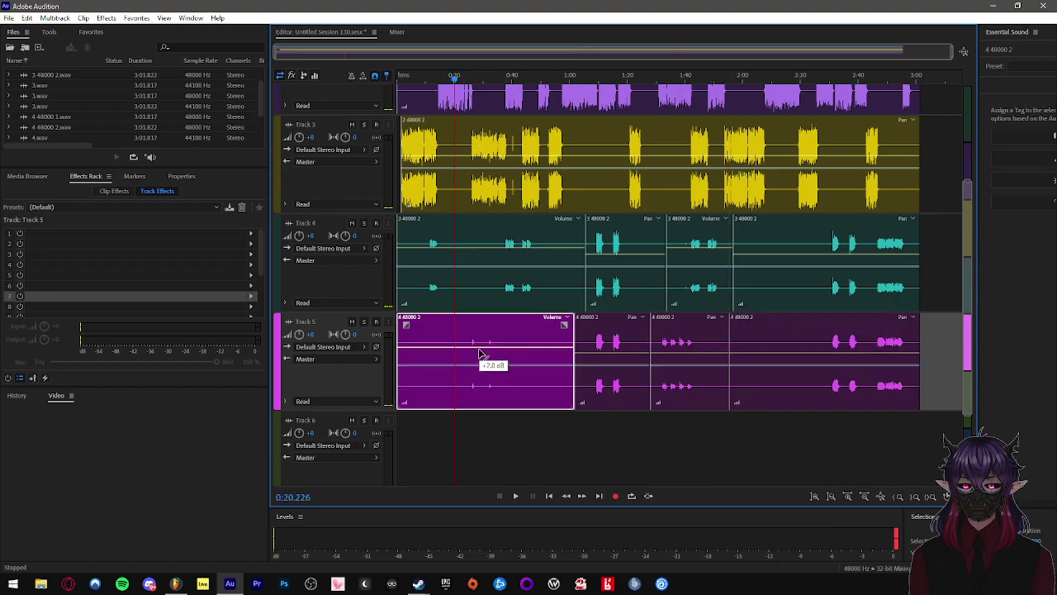
{"action": "left_click", "coordinate": [692, 357]}
{"action": "left_click_drag", "start_coordinate": [692, 357], "coordinate": [683, 354]}
{"action": "left_click", "coordinate": [491, 355]}
{"action": "left_click_drag", "start_coordinate": [491, 354], "coordinate": [491, 351]}
- Play the session from about 0:20 and check how the boosted first segments on Tracks 4 and 5 sit in the mix
{"action": "key", "text": "space"}
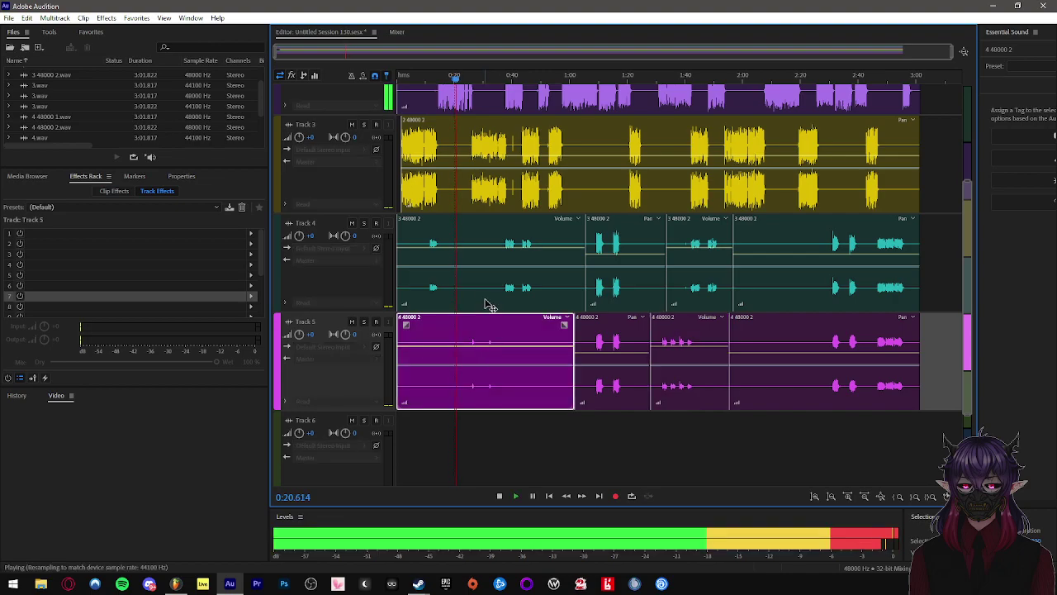
{"action": "scroll", "coordinate": [474, 283], "scroll_direction": "up", "scroll_amount": 3}
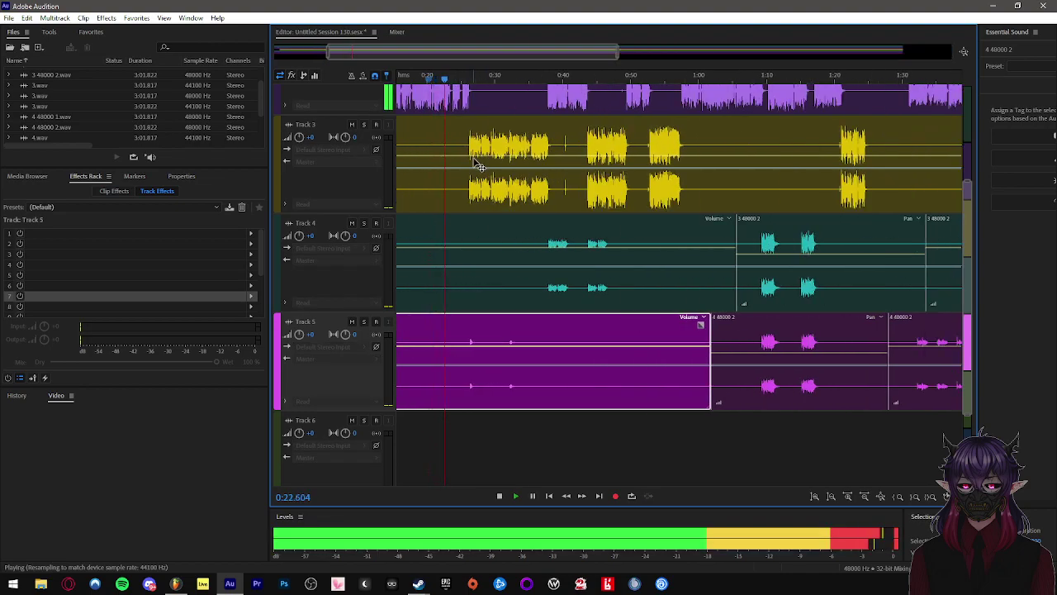
{"action": "left_click", "coordinate": [460, 81]}
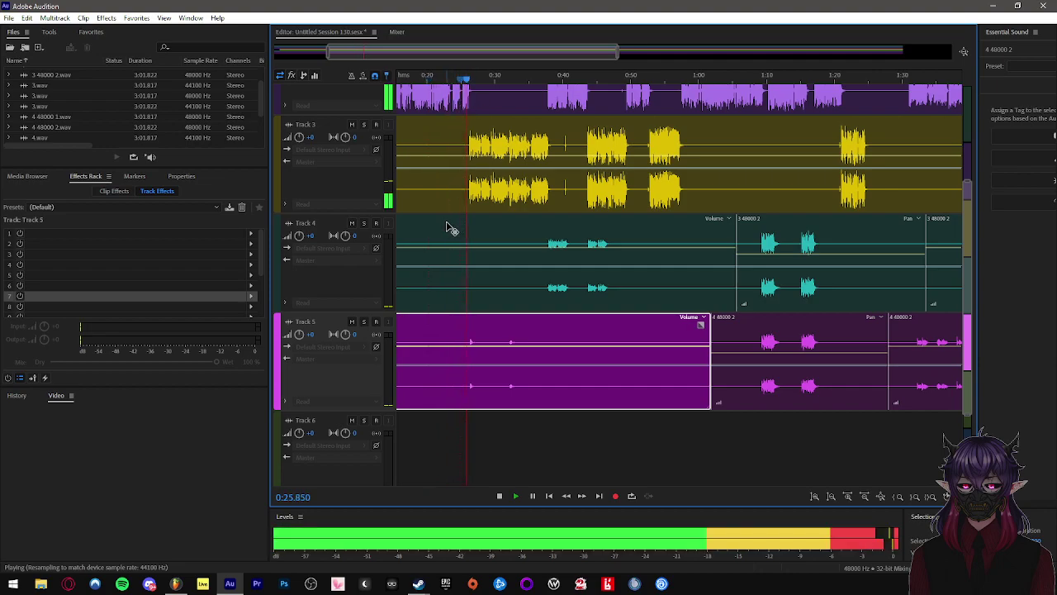
{"action": "scroll", "coordinate": [485, 253], "scroll_direction": "up", "scroll_amount": 3}
{"action": "scroll", "coordinate": [486, 253], "scroll_direction": "down", "scroll_amount": 5}
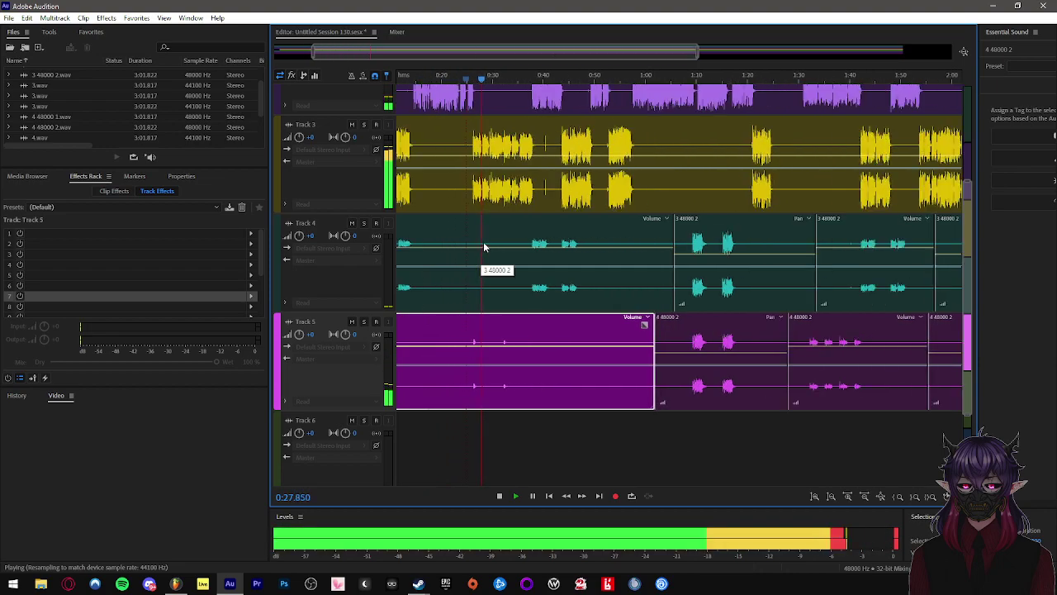
{"action": "scroll", "coordinate": [458, 253], "scroll_direction": "up", "scroll_amount": 2}
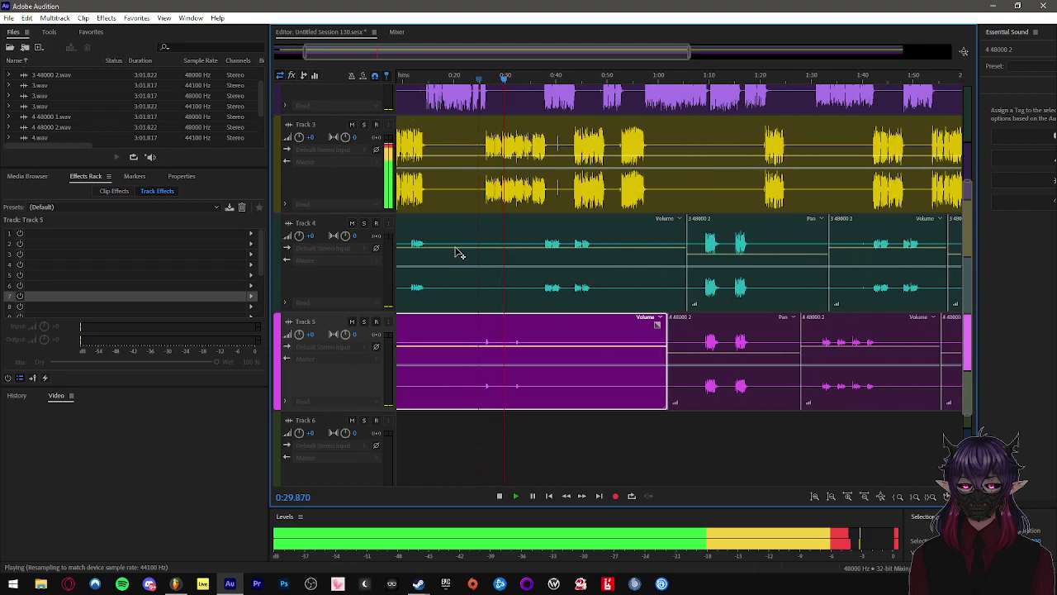
{"action": "scroll", "coordinate": [501, 261], "scroll_direction": "up", "scroll_amount": 2}
{"action": "scroll", "coordinate": [501, 261], "scroll_direction": "down", "scroll_amount": 1}
{"action": "scroll", "coordinate": [501, 261], "scroll_direction": "up", "scroll_amount": 2}
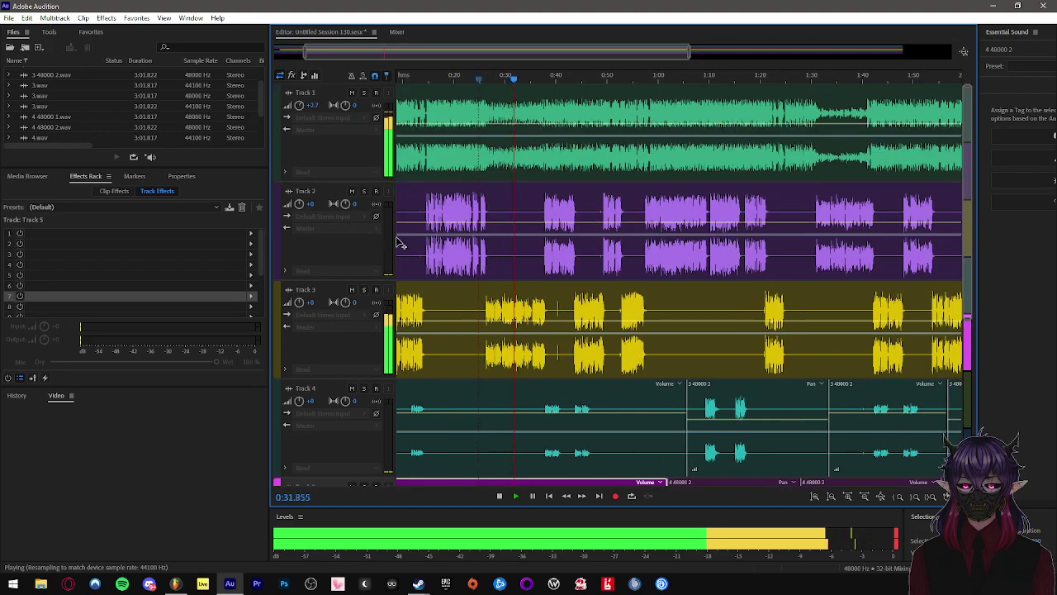
{"action": "scroll", "coordinate": [454, 258], "scroll_direction": "down", "scroll_amount": 5}
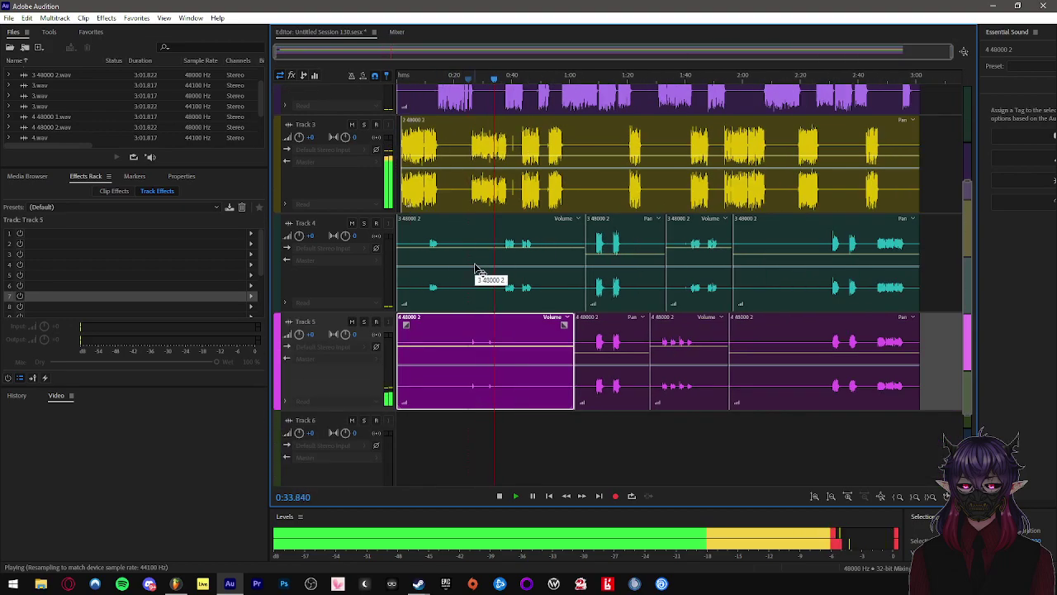
{"action": "scroll", "coordinate": [483, 272], "scroll_direction": "up", "scroll_amount": 3}
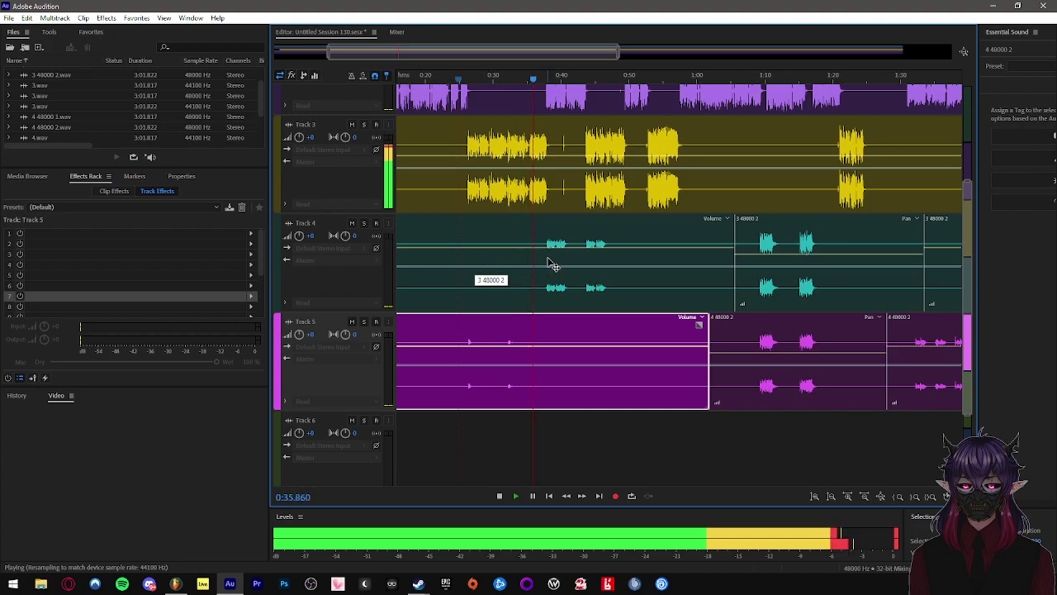
{"action": "scroll", "coordinate": [554, 265], "scroll_direction": "up", "scroll_amount": 2}
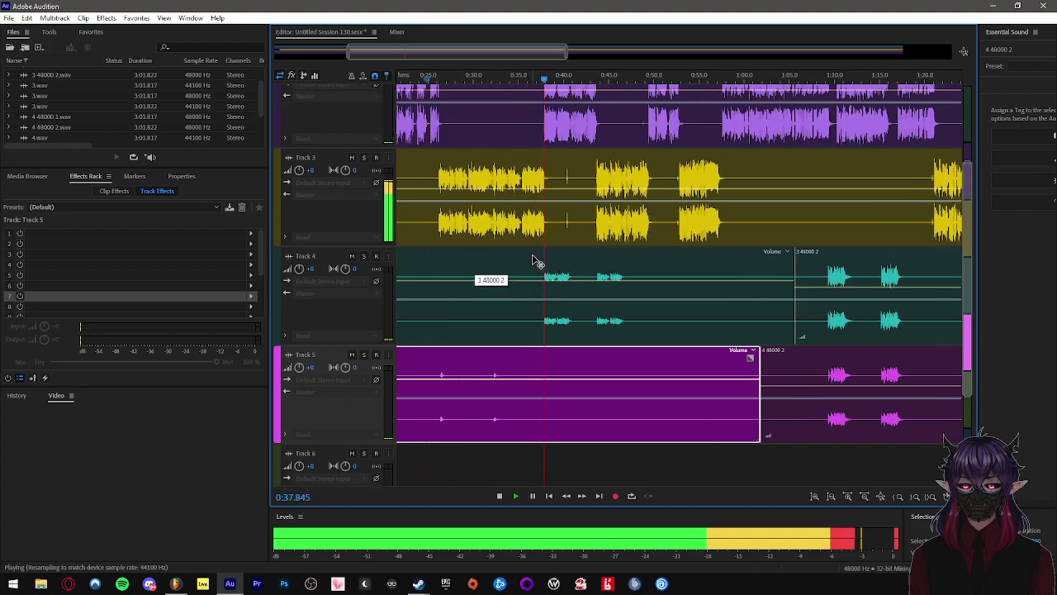
{"action": "scroll", "coordinate": [537, 266], "scroll_direction": "down", "scroll_amount": 5}
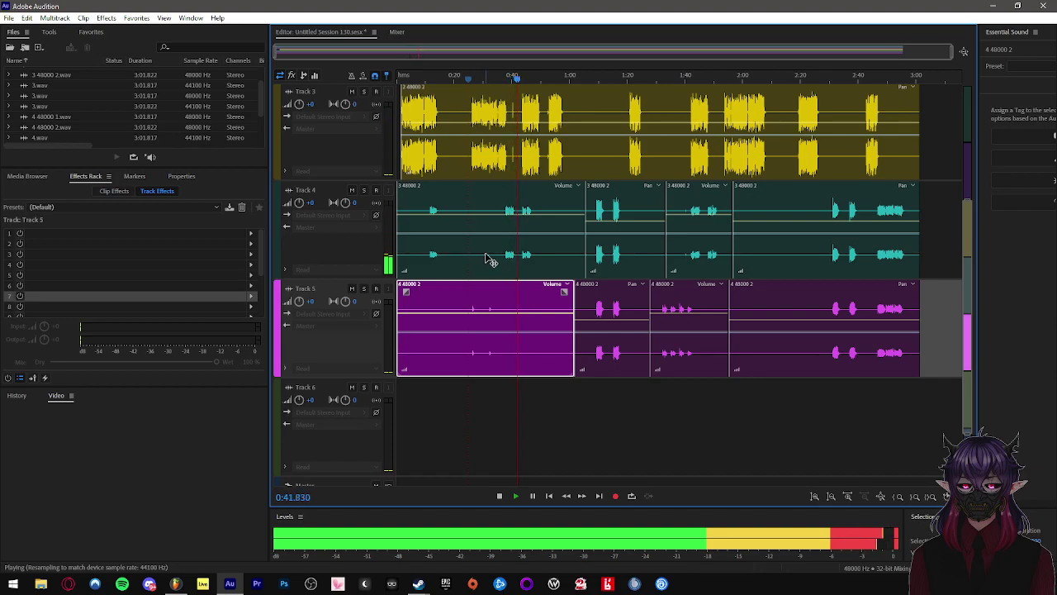
{"action": "scroll", "coordinate": [504, 261], "scroll_direction": "up", "scroll_amount": 2}
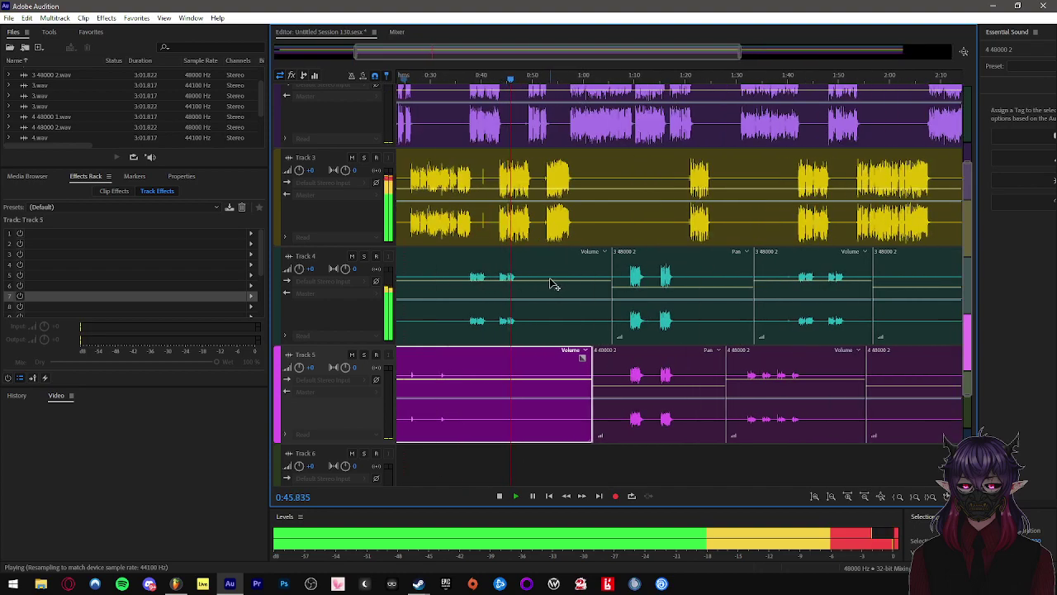
- Play the session from about 1:07 to check the second segments on Tracks 4 and 5, stopping at about 1:17.8
{"action": "left_click", "coordinate": [590, 80]}
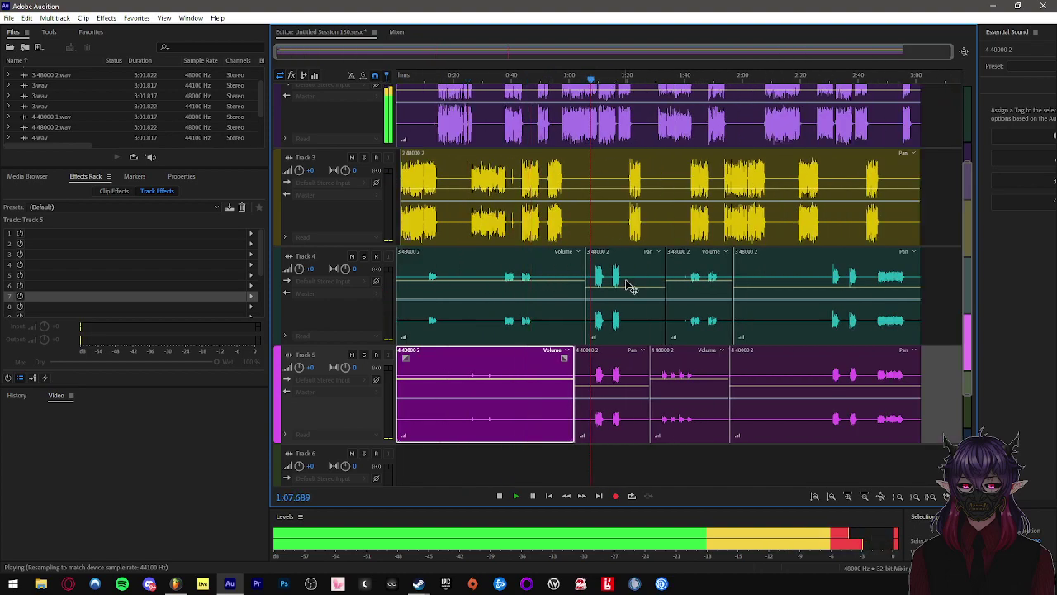
{"action": "scroll", "coordinate": [633, 283], "scroll_direction": "up", "scroll_amount": 3}
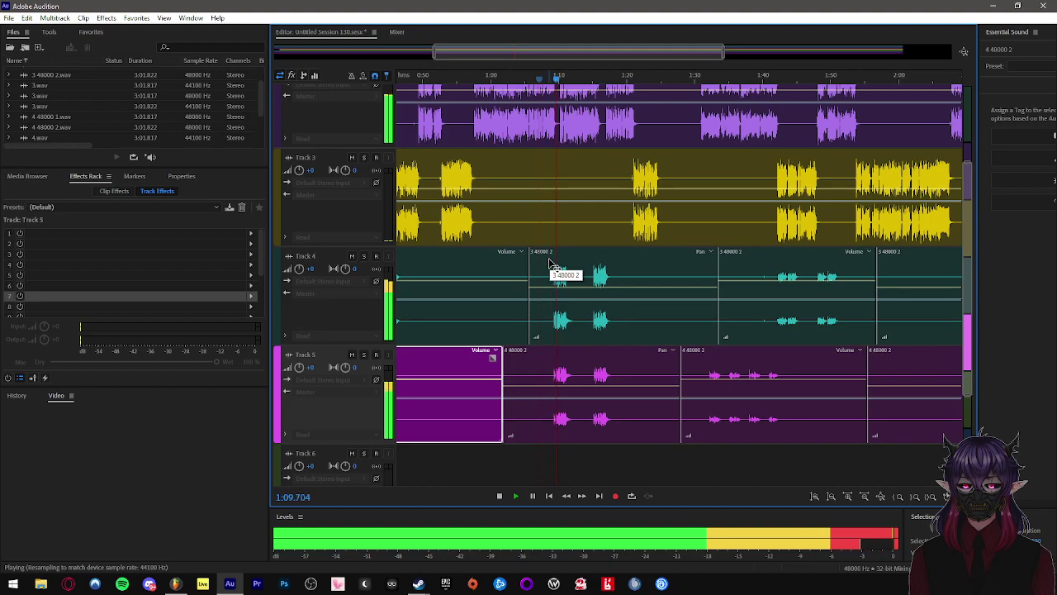
{"action": "scroll", "coordinate": [567, 280], "scroll_direction": "up", "scroll_amount": 3}
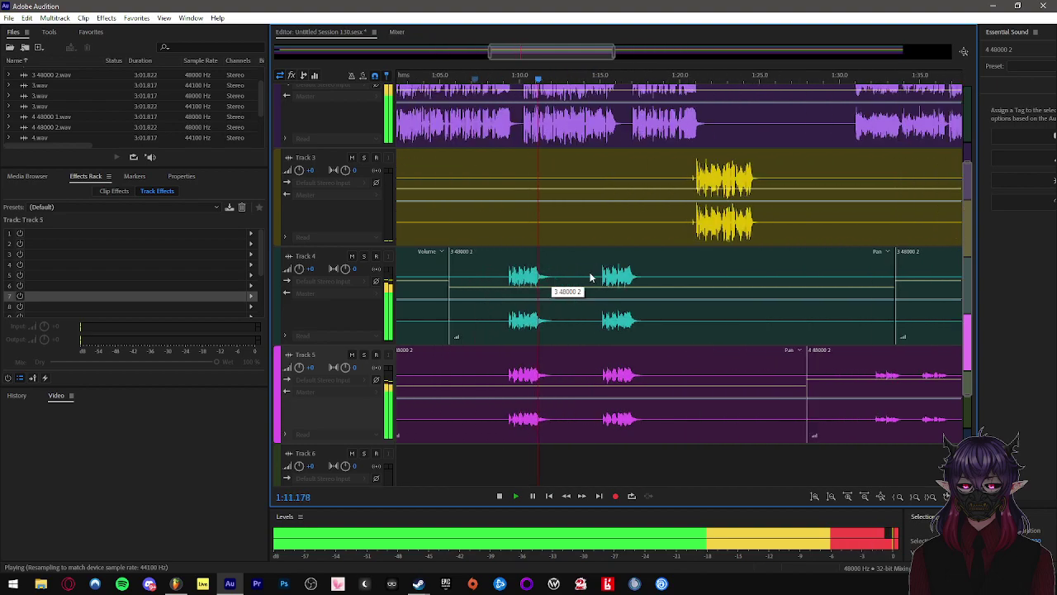
{"action": "left_click", "coordinate": [590, 80]}
{"action": "scroll", "coordinate": [537, 281], "scroll_direction": "down", "scroll_amount": 8}
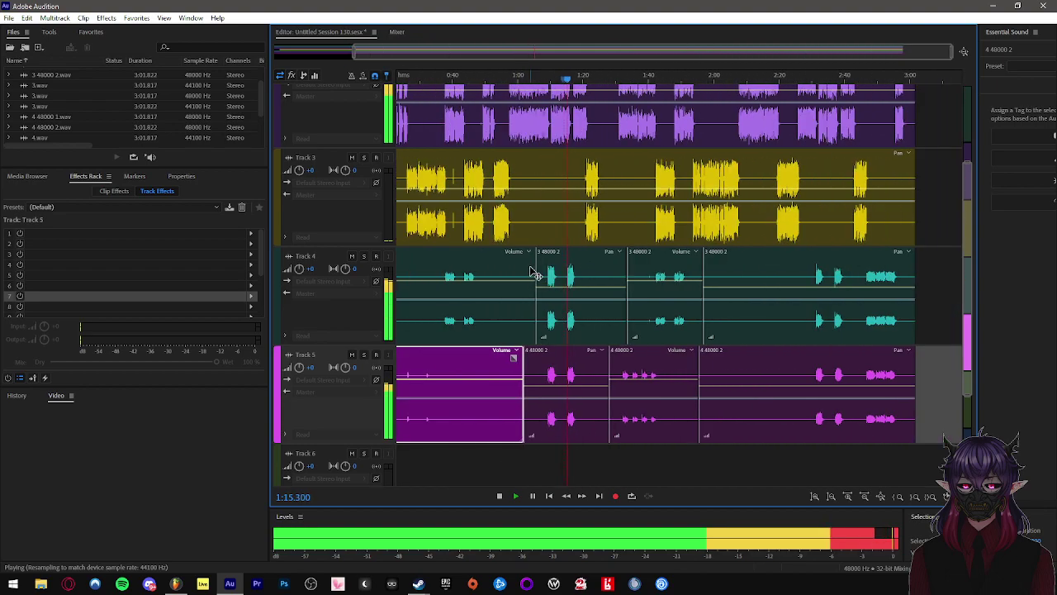
{"action": "scroll", "coordinate": [537, 280], "scroll_direction": "down", "scroll_amount": 4}
{"action": "scroll", "coordinate": [538, 281], "scroll_direction": "up", "scroll_amount": 1}
{"action": "scroll", "coordinate": [596, 327], "scroll_direction": "up", "scroll_amount": 3}
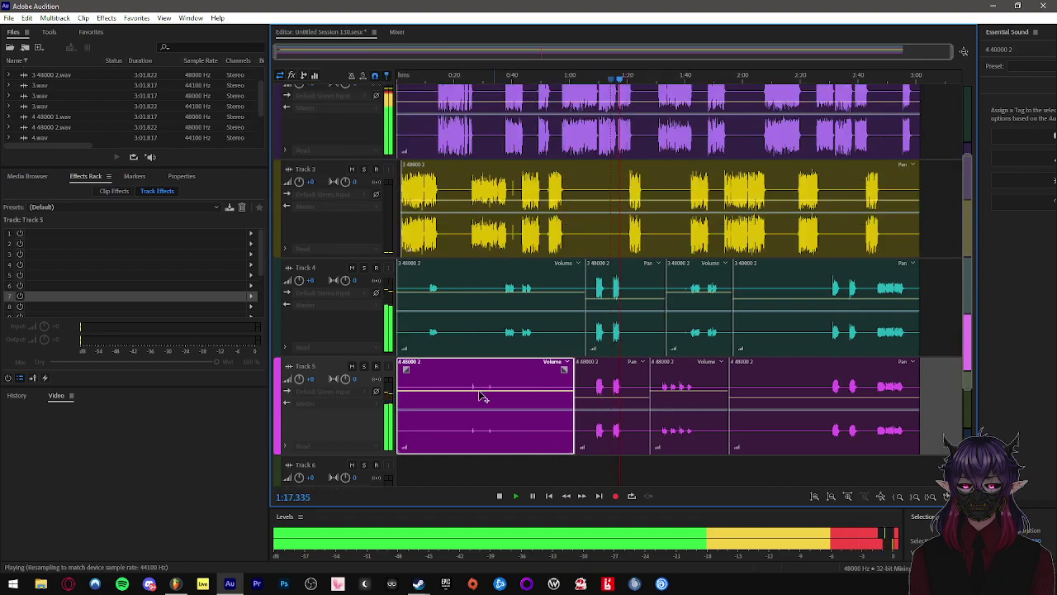
{"action": "key", "text": "space"}
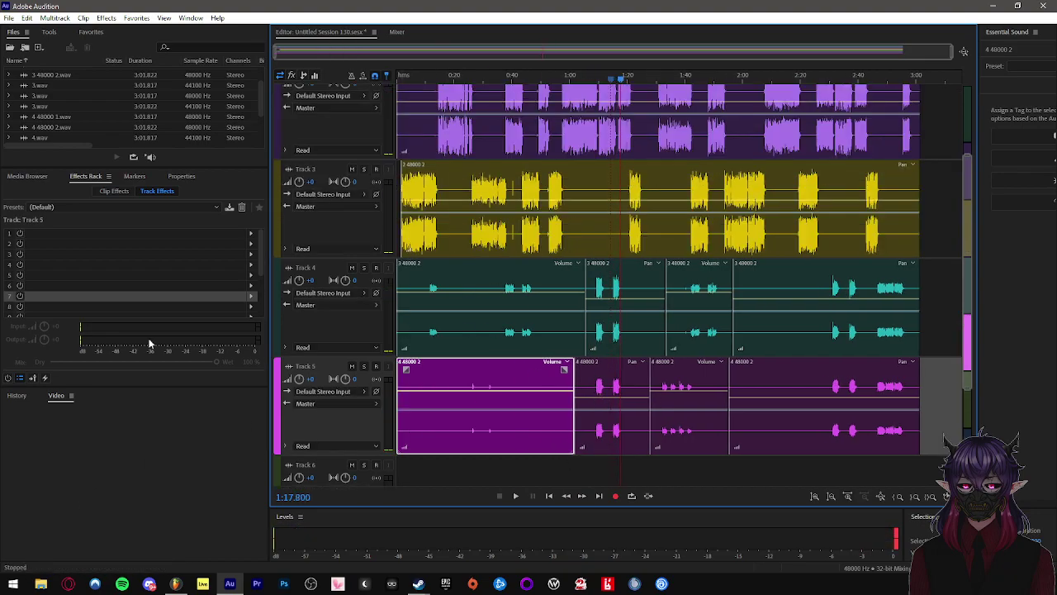
- Add the rap1 vocal file to Track 6 at the session start and start playback from about 0:15.3
{"action": "scroll", "coordinate": [578, 307], "scroll_direction": "down", "scroll_amount": 3}
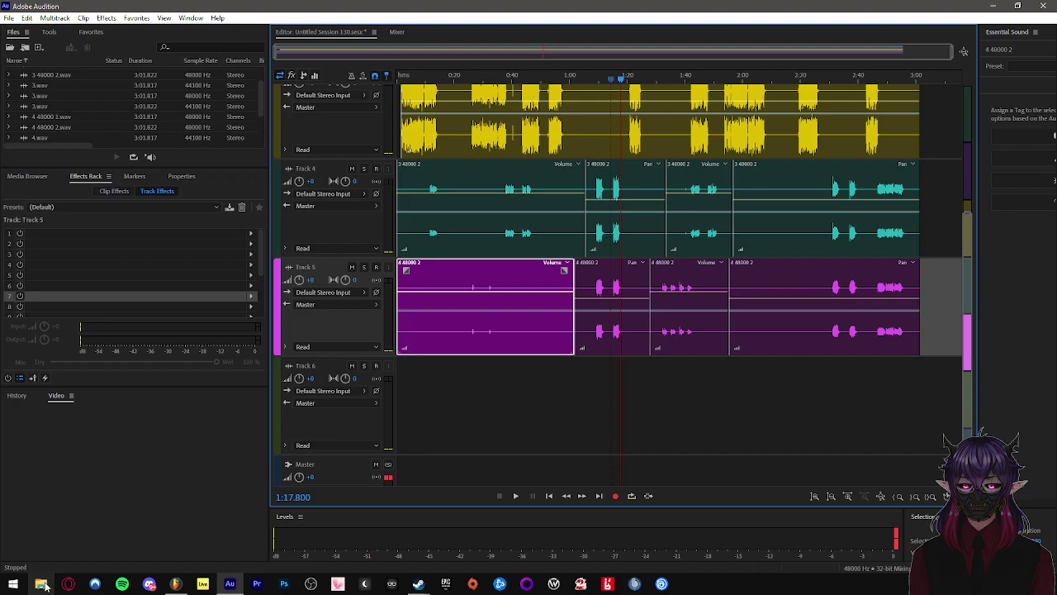
{"action": "left_click", "coordinate": [43, 582]}
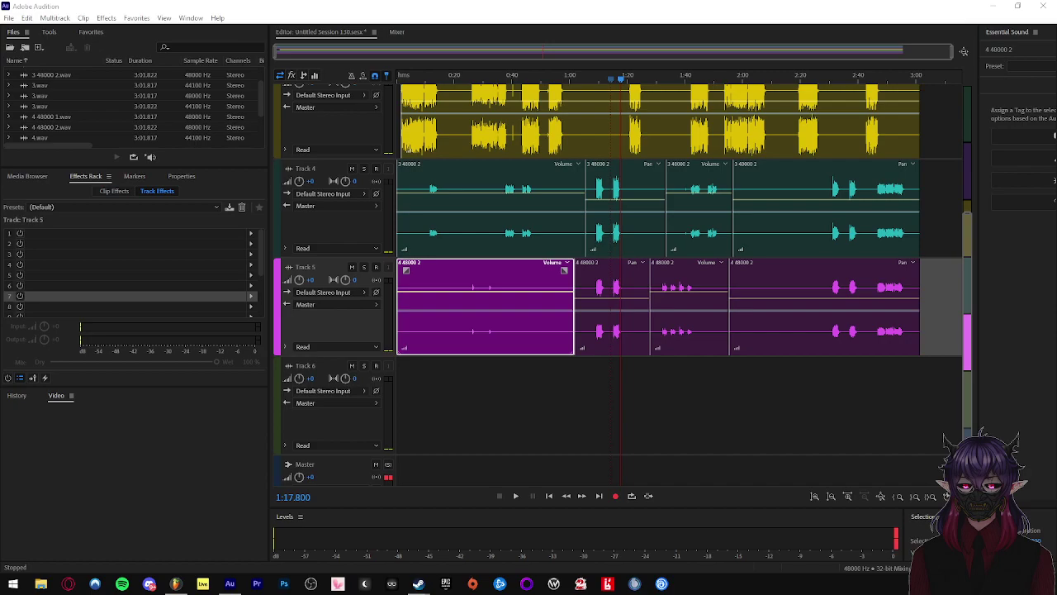
{"action": "left_click_drag", "start_coordinate": [52, 435], "coordinate": [499, 381]}
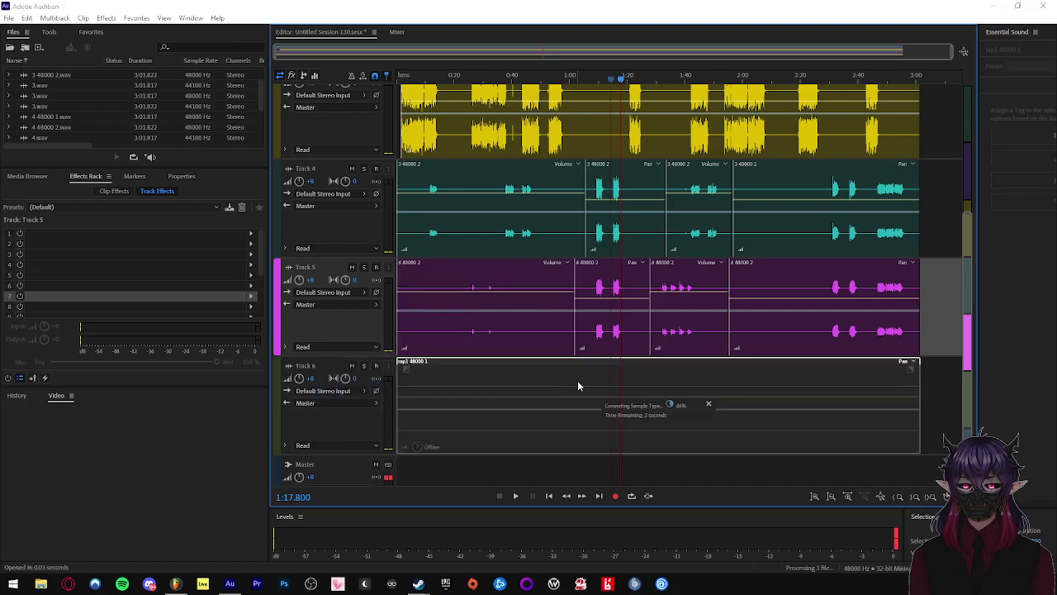
{"action": "left_click", "coordinate": [441, 79]}
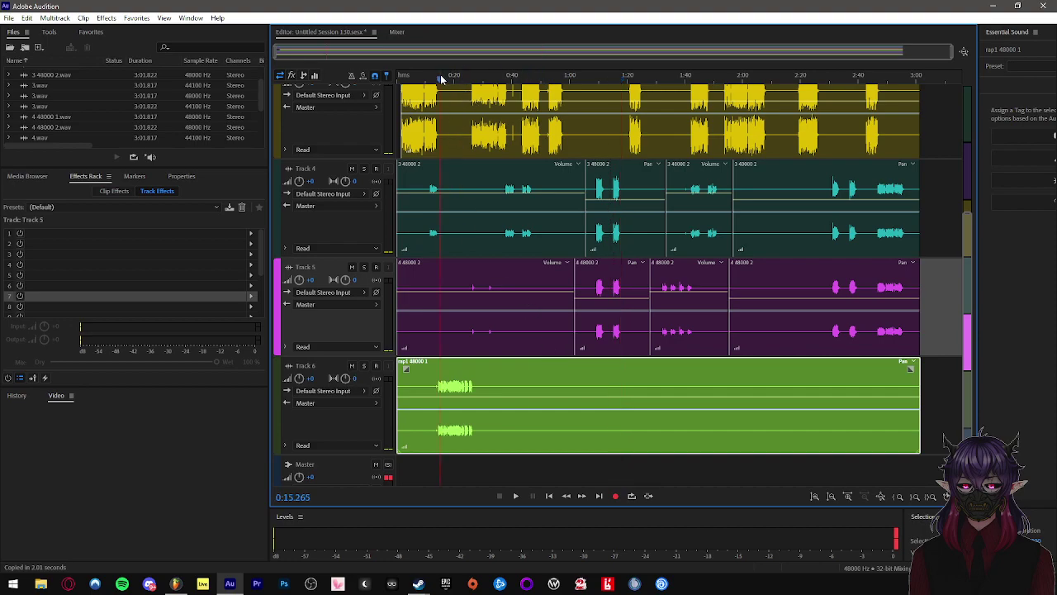
{"action": "key", "text": "space"}
- Add the rap2 vocal file to a new Track 7 and align its clip with the session start
{"action": "scroll", "coordinate": [465, 334], "scroll_direction": "down", "scroll_amount": 2}
{"action": "left_click_drag", "start_coordinate": [0, 434], "coordinate": [360, 440]}
{"action": "left_click_drag", "start_coordinate": [432, 435], "coordinate": [432, 435]}
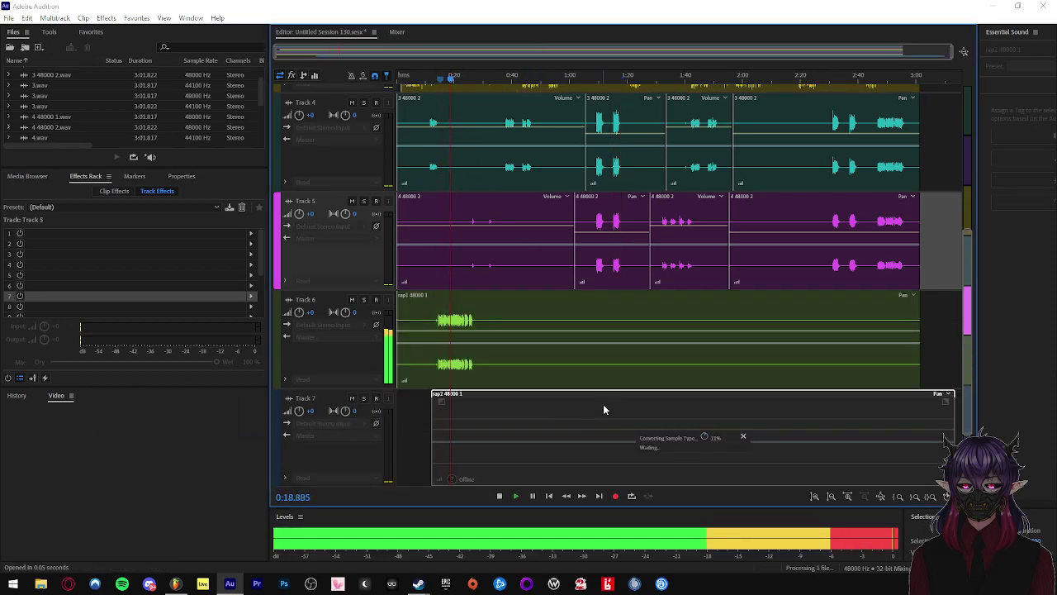
{"action": "left_click_drag", "start_coordinate": [692, 408], "coordinate": [503, 408]}
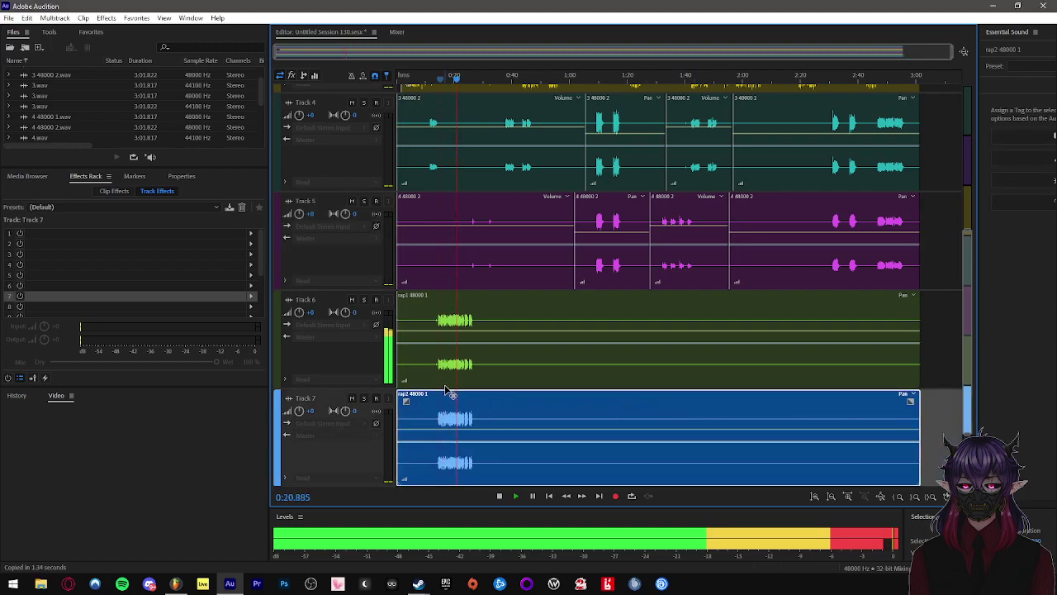
{"action": "scroll", "coordinate": [450, 367], "scroll_direction": "down", "scroll_amount": 3}
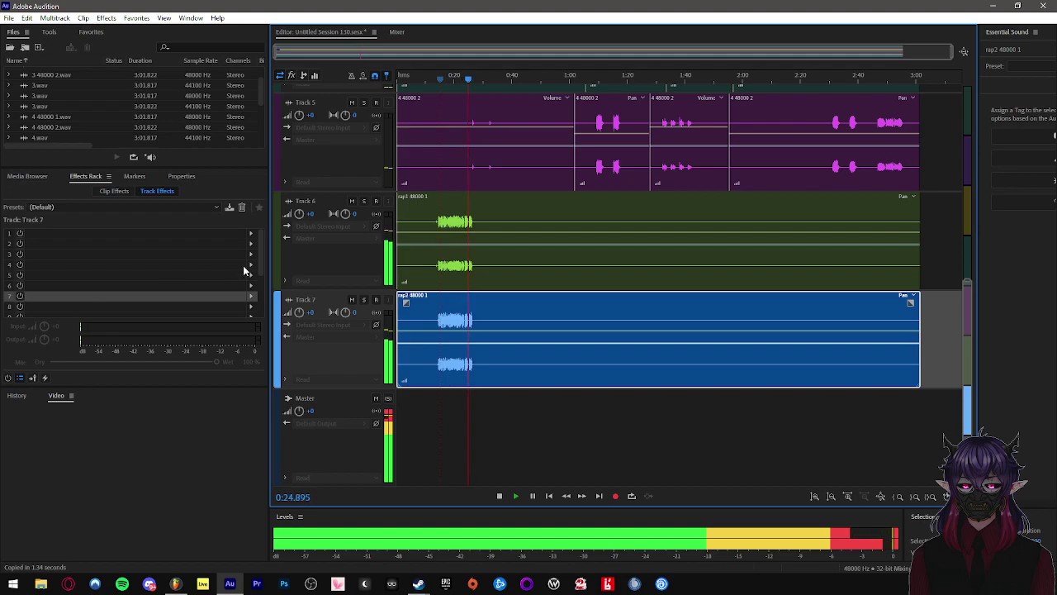
- Add the Extra1 vocal file to a new Track 8, align its clip with the session start and continue playback from about 0:24
{"action": "scroll", "coordinate": [479, 255], "scroll_direction": "up", "scroll_amount": 4}
{"action": "scroll", "coordinate": [469, 252], "scroll_direction": "down", "scroll_amount": 4}
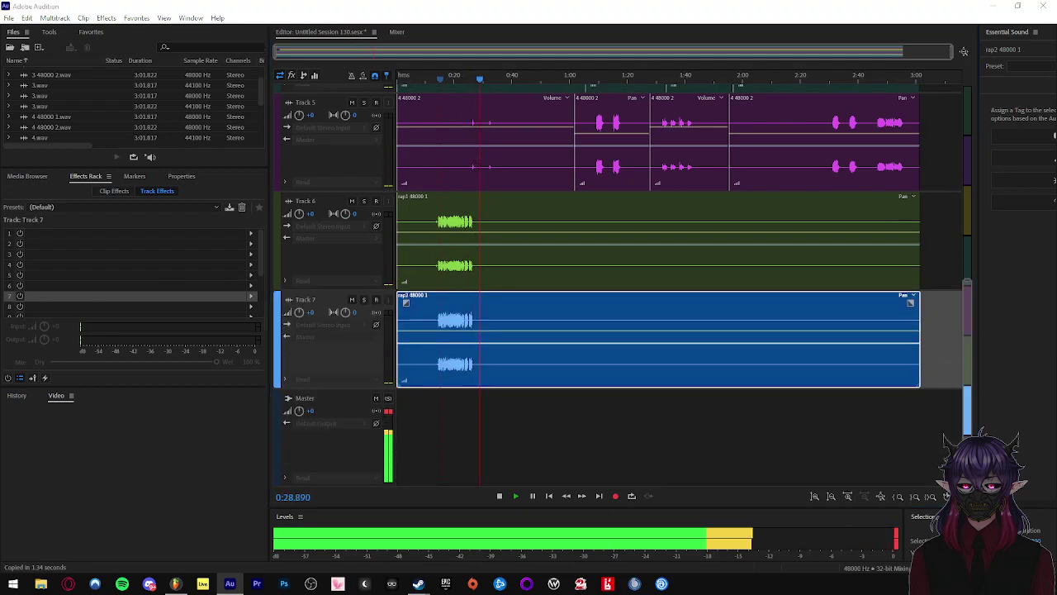
{"action": "left_click_drag", "start_coordinate": [493, 439], "coordinate": [434, 442]}
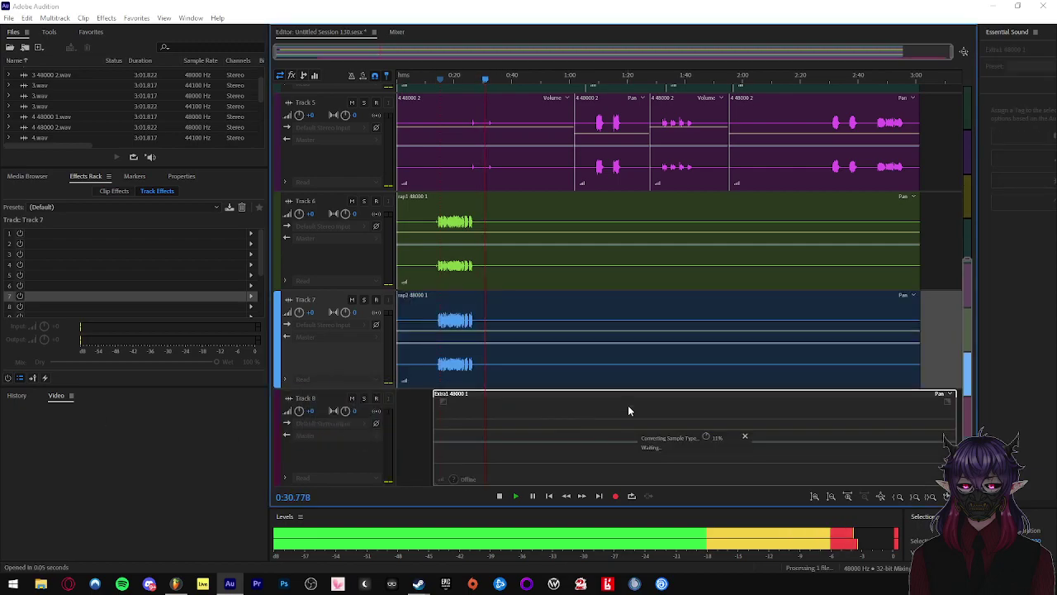
{"action": "left_click_drag", "start_coordinate": [676, 410], "coordinate": [526, 410]}
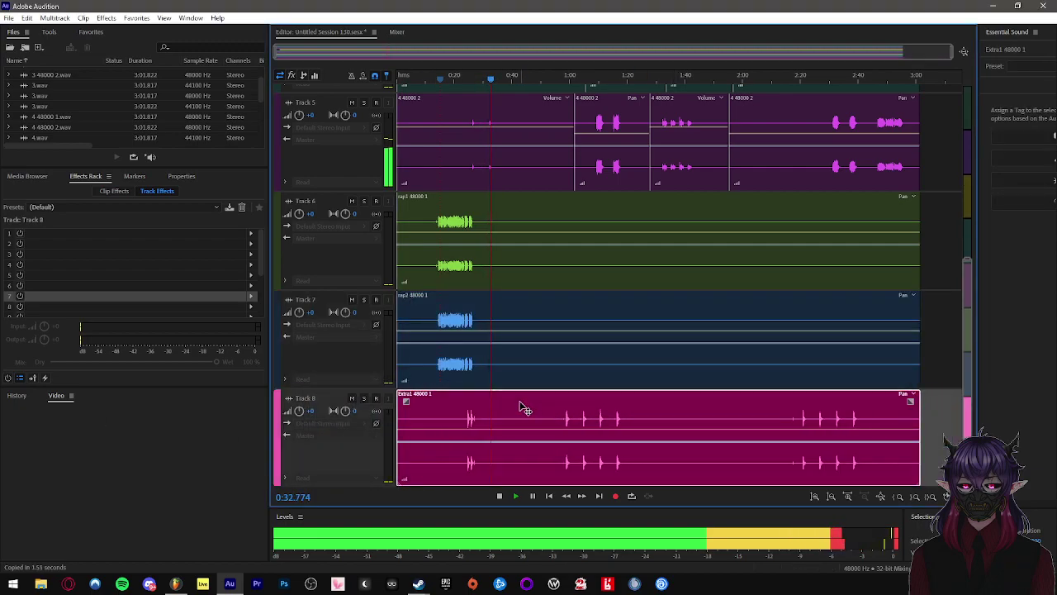
{"action": "left_click", "coordinate": [470, 74]}
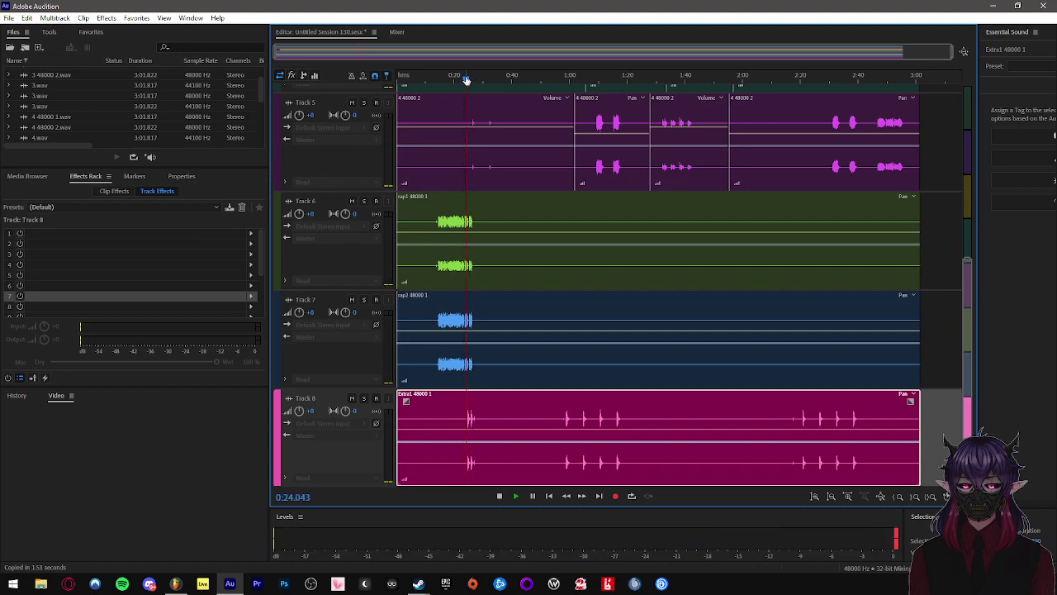
- Add the Extra2 vocal file to a new Track 9 and align its clip with the session start
{"action": "scroll", "coordinate": [475, 157], "scroll_direction": "down", "scroll_amount": 2}
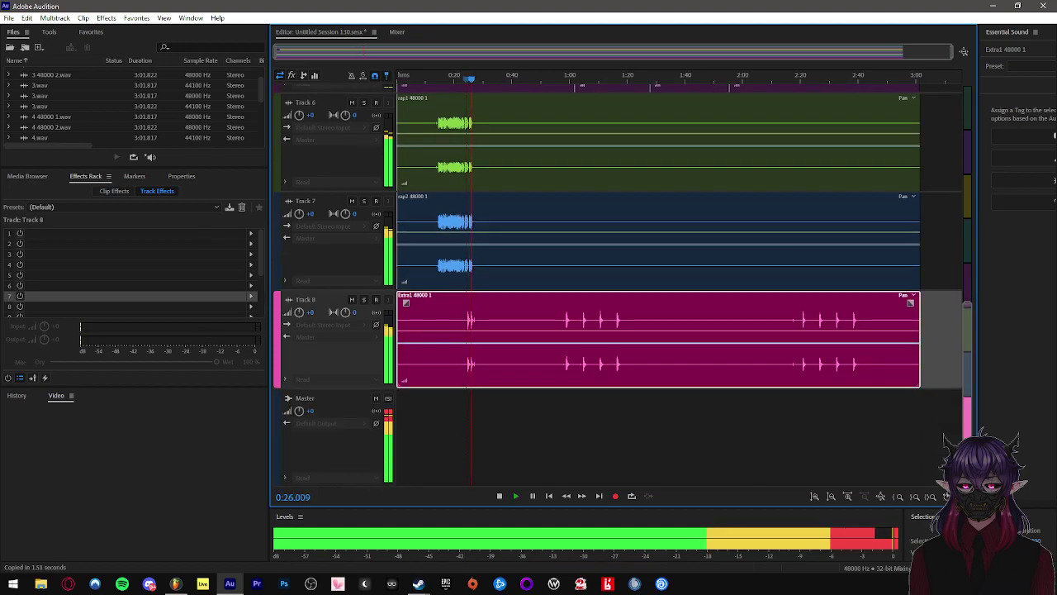
{"action": "left_click_drag", "start_coordinate": [418, 437], "coordinate": [415, 448]}
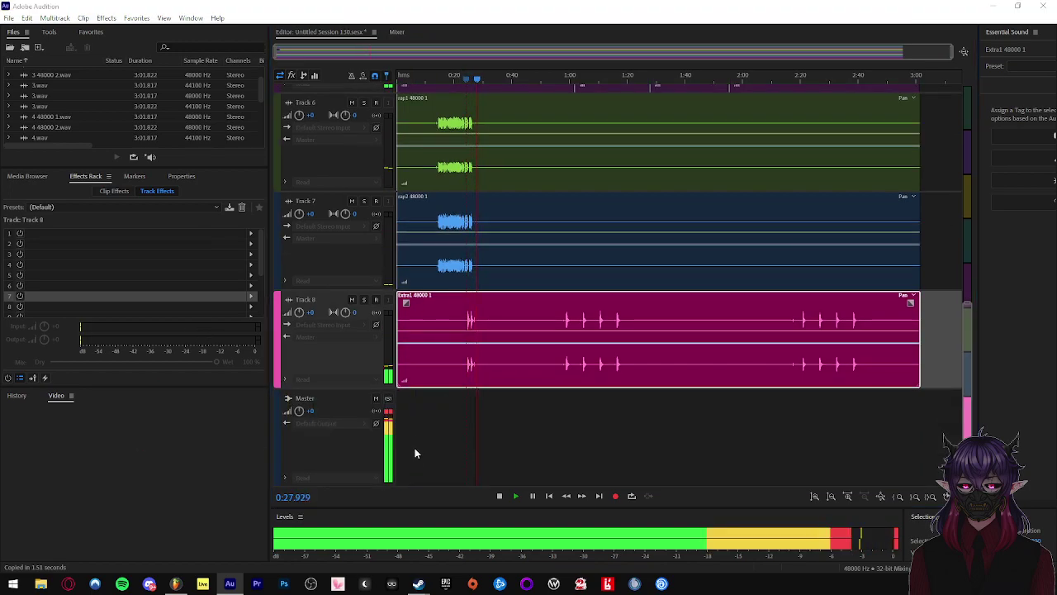
{"action": "left_click_drag", "start_coordinate": [698, 411], "coordinate": [540, 407]}
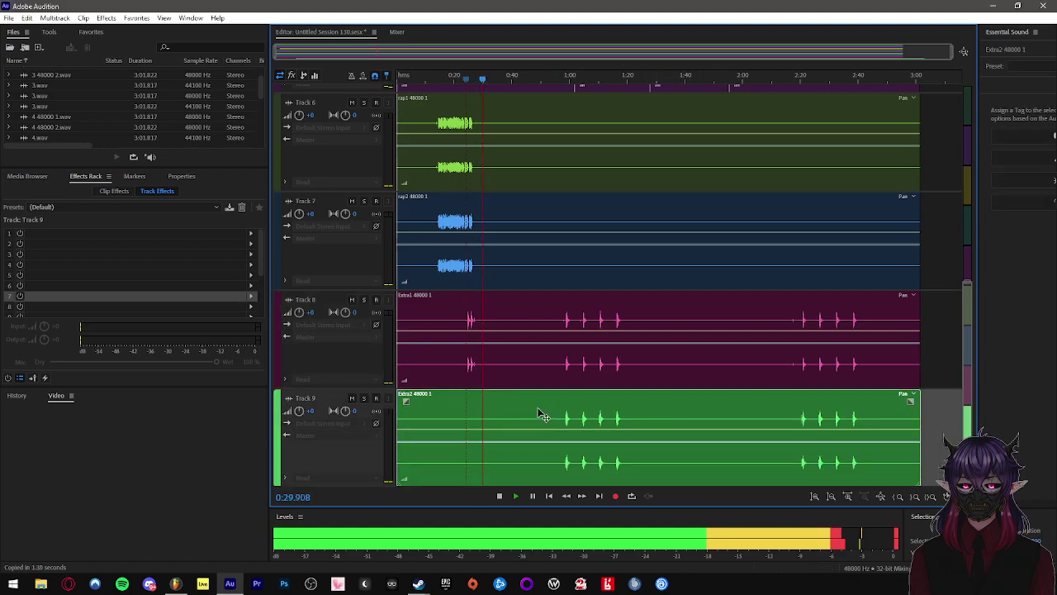
- Add the Extra3 vocal file to a new Track 10, align its clip with the session start and replay from about 0:24
{"action": "scroll", "coordinate": [519, 407], "scroll_direction": "down", "scroll_amount": 2}
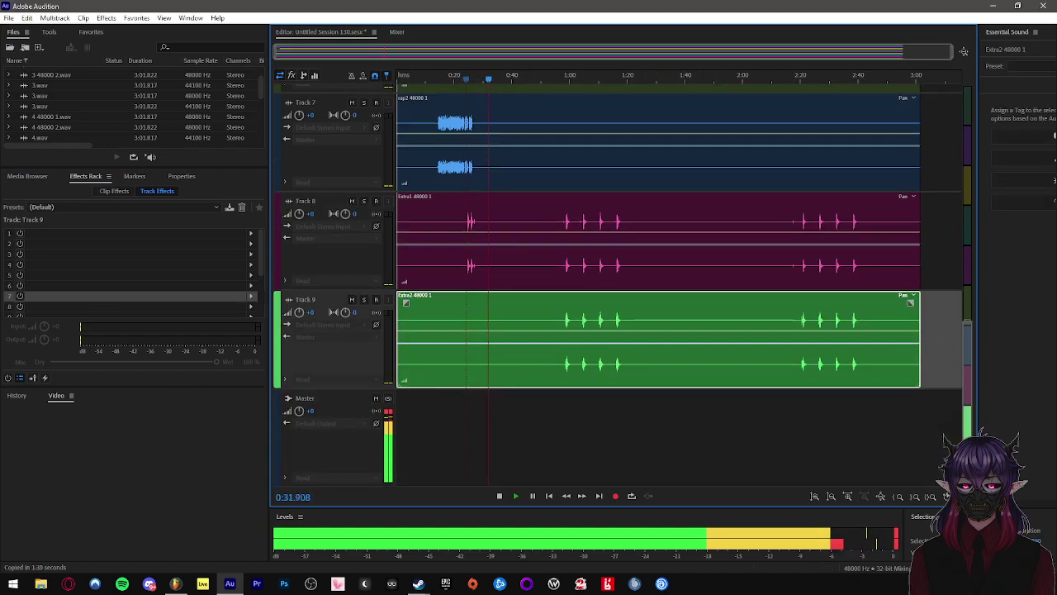
{"action": "left_click_drag", "start_coordinate": [0, 421], "coordinate": [441, 413]}
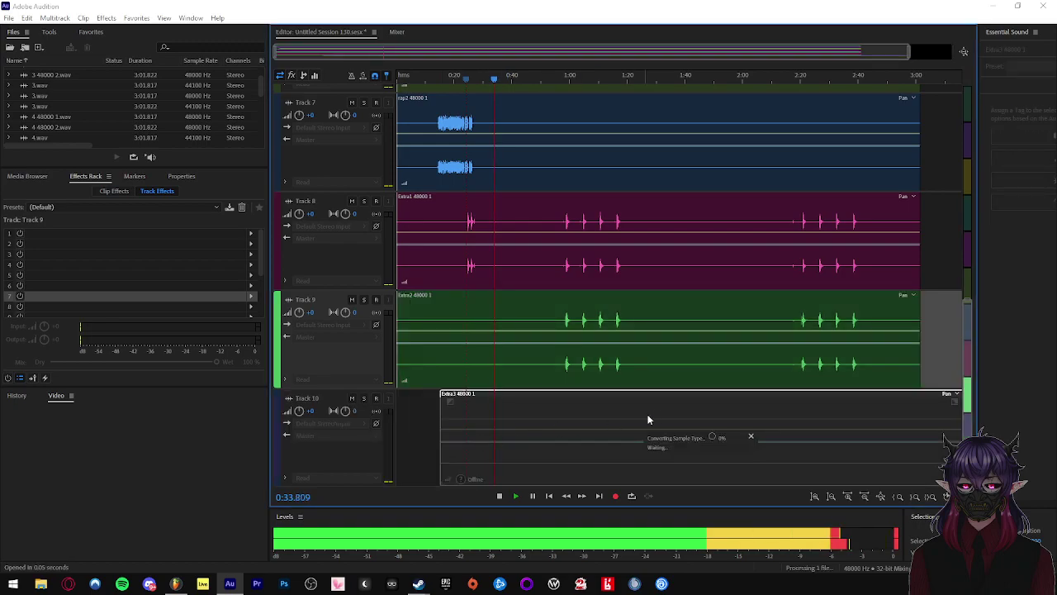
{"action": "left_click_drag", "start_coordinate": [678, 419], "coordinate": [629, 420]}
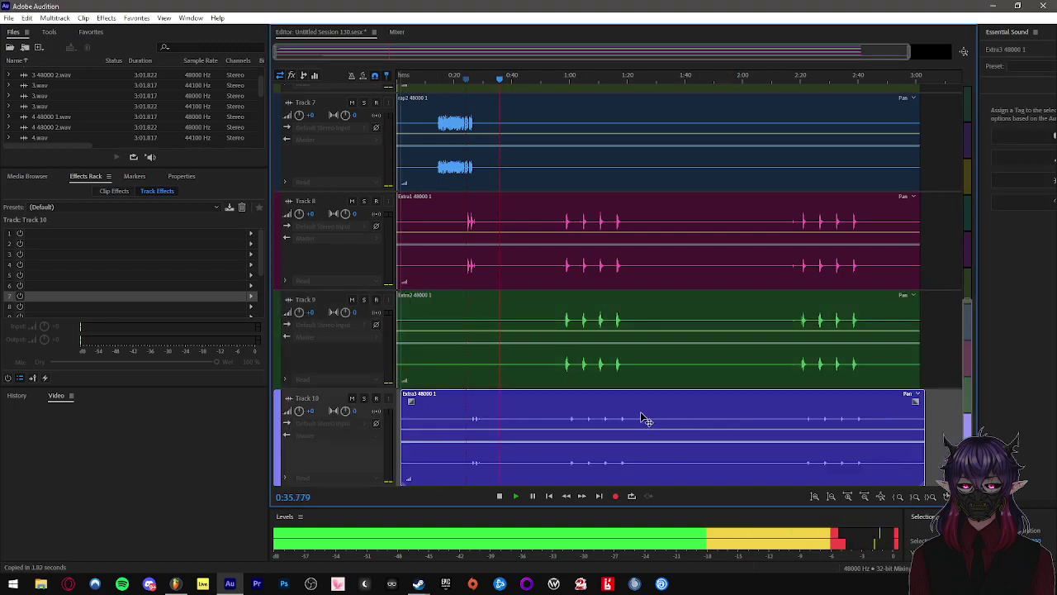
{"action": "left_click", "coordinate": [468, 81]}
- Add the Extra4 vocal file to a new Track 11 and align its clip with the session start
{"action": "scroll", "coordinate": [502, 401], "scroll_direction": "down", "scroll_amount": 2}
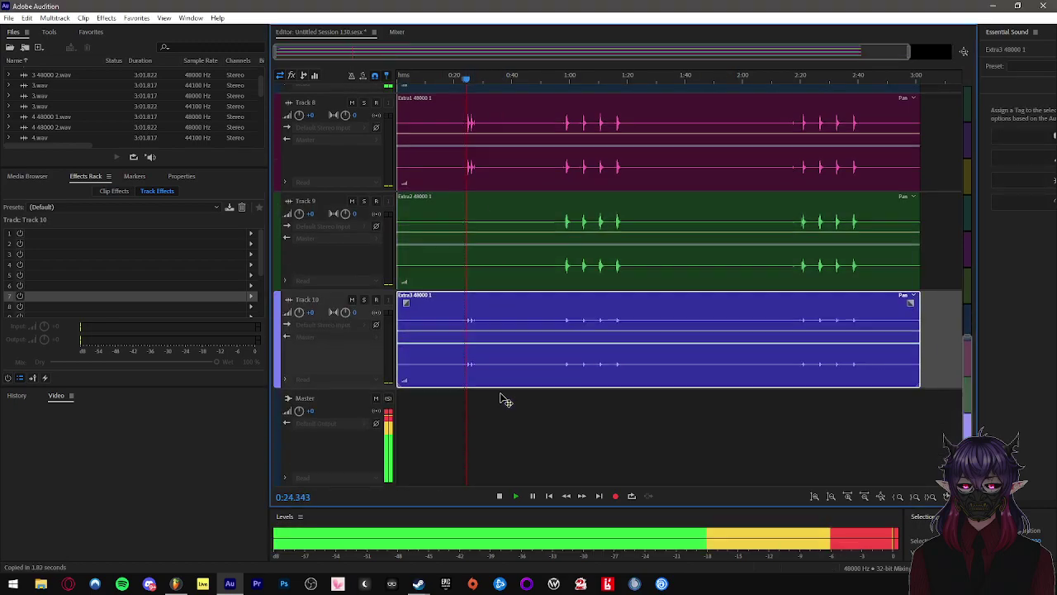
{"action": "left_click_drag", "start_coordinate": [0, 422], "coordinate": [496, 429]}
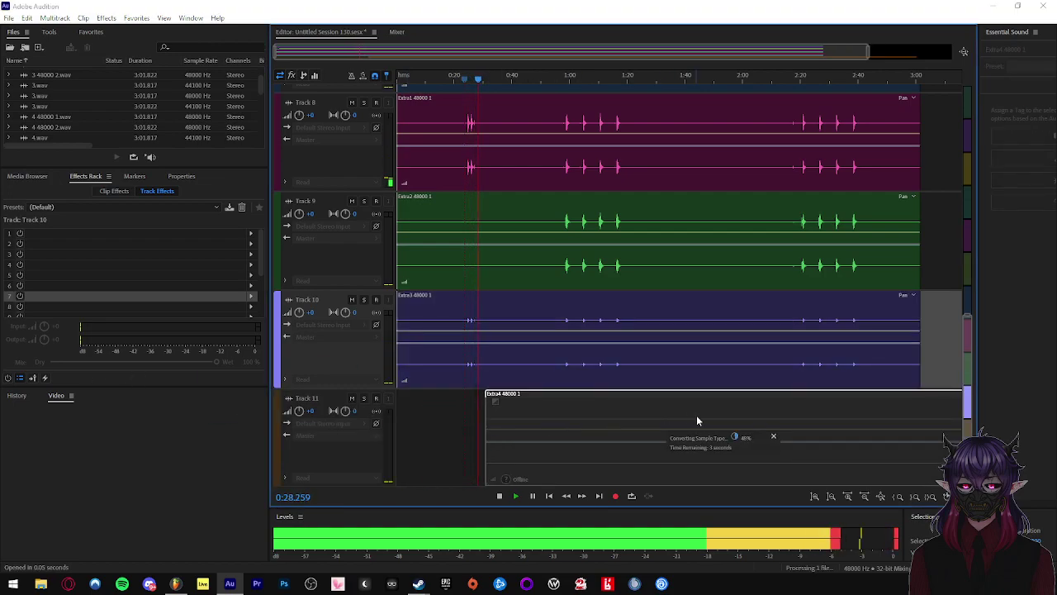
{"action": "left_click_drag", "start_coordinate": [734, 419], "coordinate": [441, 422]}
- Play the session from about 0:22 to check the first extra vocals on Tracks 8 and 10 in the mix
{"action": "left_click", "coordinate": [458, 78]}
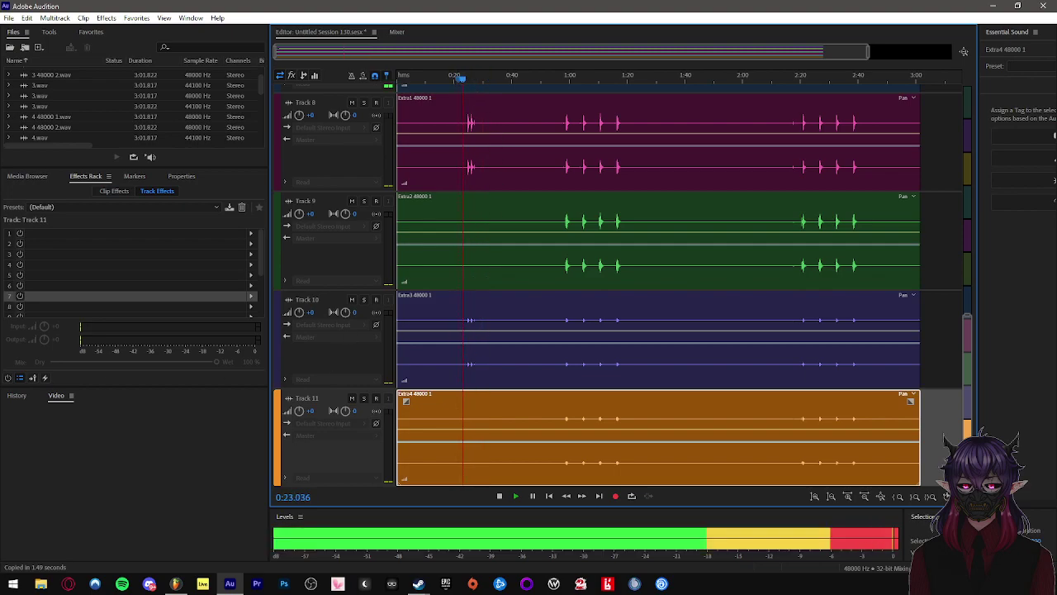
{"action": "scroll", "coordinate": [463, 281], "scroll_direction": "up", "scroll_amount": 3}
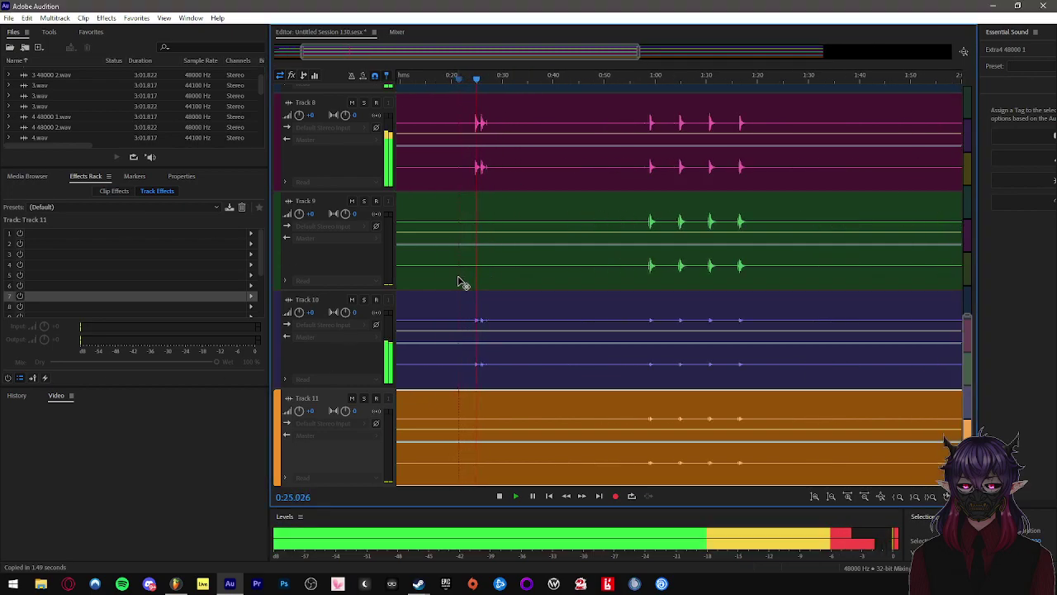
{"action": "scroll", "coordinate": [496, 280], "scroll_direction": "up", "scroll_amount": 2}
{"action": "scroll", "coordinate": [496, 277], "scroll_direction": "down", "scroll_amount": 3}
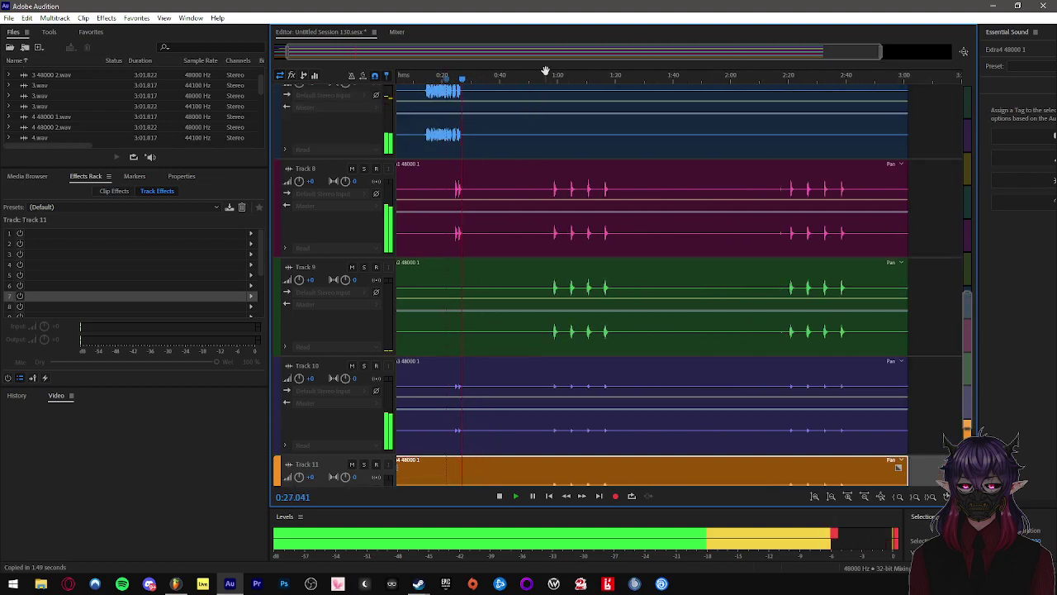
- Play the session from about 0:55 to 1:15 and check how the extra vocals on Tracks 8 to 11 blend with the other tracks
{"action": "scroll", "coordinate": [548, 212], "scroll_direction": "down", "scroll_amount": 2}
{"action": "scroll", "coordinate": [543, 227], "scroll_direction": "up", "scroll_amount": 4}
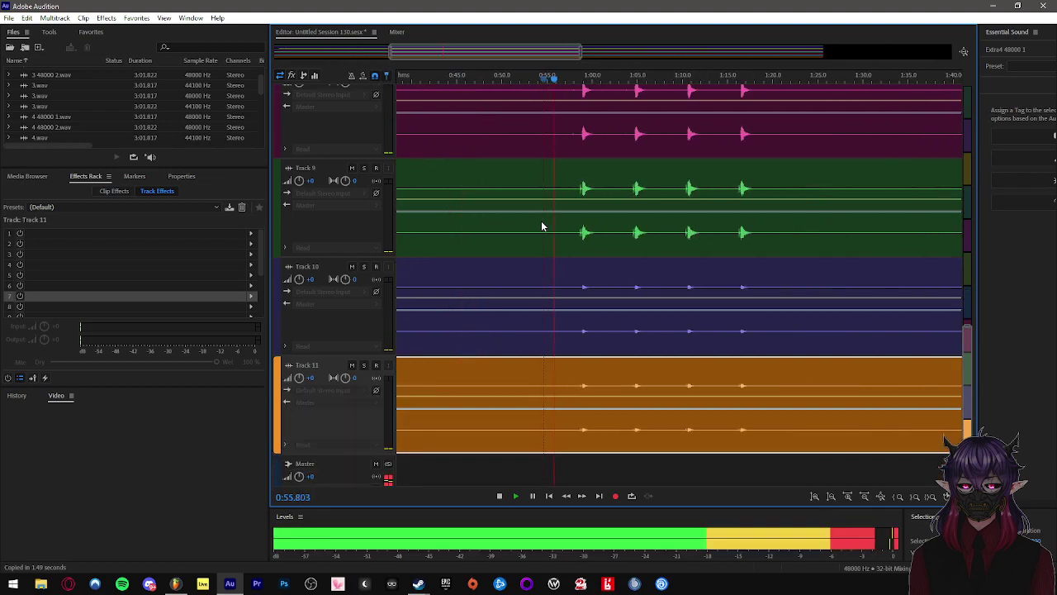
{"action": "scroll", "coordinate": [578, 248], "scroll_direction": "up", "scroll_amount": 2}
{"action": "scroll", "coordinate": [578, 249], "scroll_direction": "up", "scroll_amount": 1}
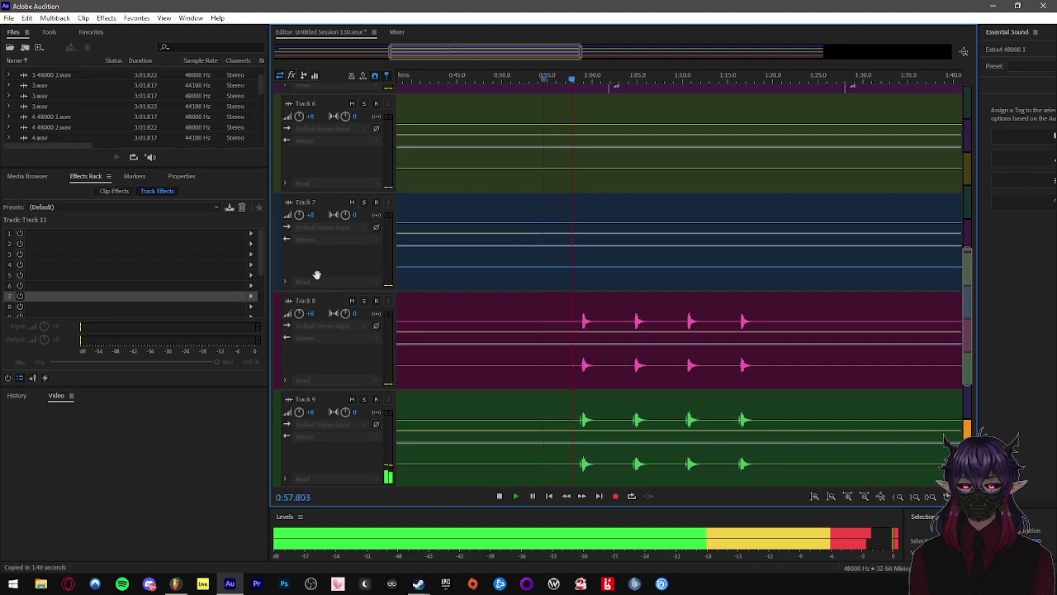
{"action": "scroll", "coordinate": [331, 267], "scroll_direction": "down", "scroll_amount": 2}
{"action": "scroll", "coordinate": [578, 267], "scroll_direction": "up", "scroll_amount": 3}
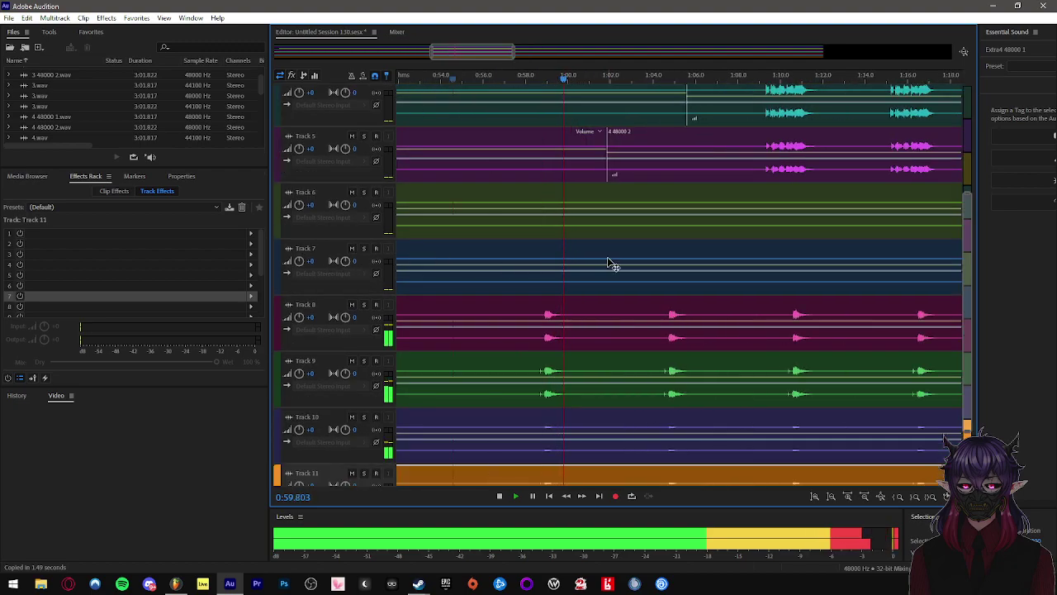
{"action": "scroll", "coordinate": [611, 248], "scroll_direction": "up", "scroll_amount": 1}
{"action": "scroll", "coordinate": [580, 255], "scroll_direction": "down", "scroll_amount": 3}
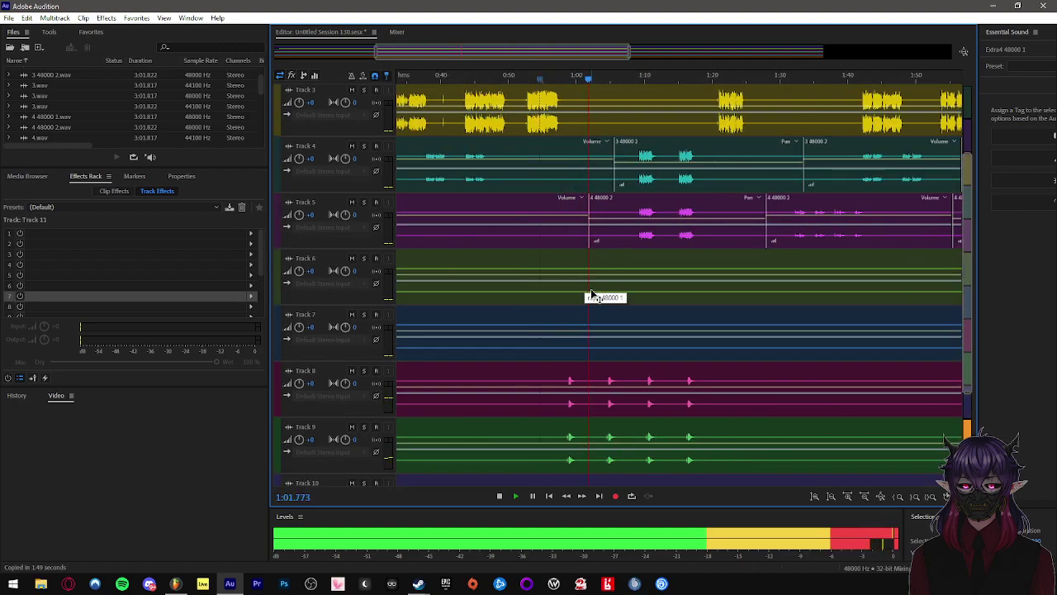
{"action": "scroll", "coordinate": [590, 296], "scroll_direction": "up", "scroll_amount": 1}
{"action": "scroll", "coordinate": [610, 330], "scroll_direction": "up", "scroll_amount": 1}
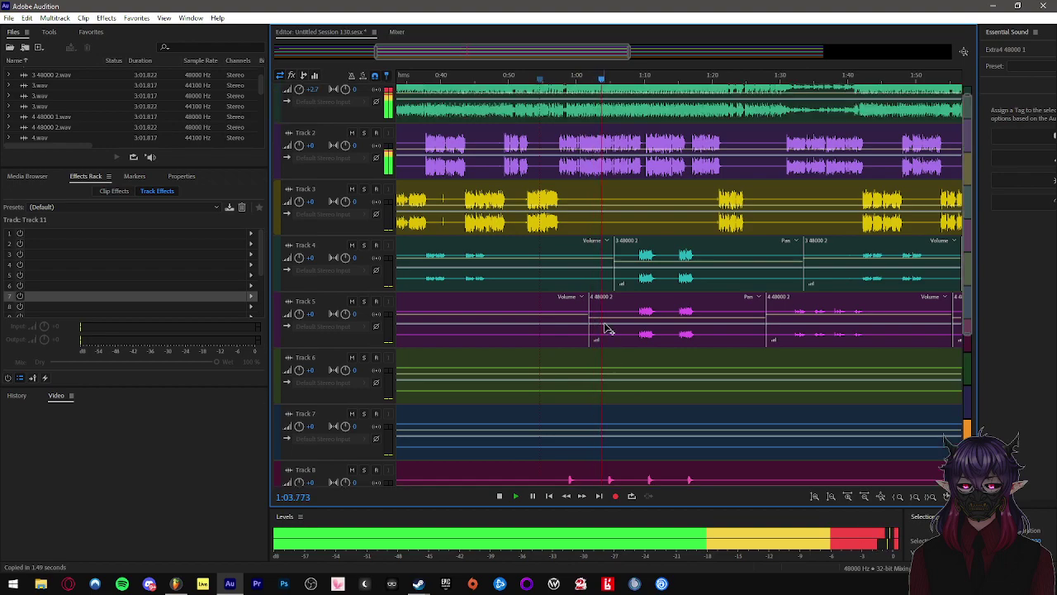
{"action": "scroll", "coordinate": [607, 329], "scroll_direction": "down", "scroll_amount": 3}
{"action": "scroll", "coordinate": [609, 331], "scroll_direction": "down", "scroll_amount": 5}
{"action": "scroll", "coordinate": [566, 306], "scroll_direction": "up", "scroll_amount": 3}
{"action": "scroll", "coordinate": [560, 306], "scroll_direction": "up", "scroll_amount": 5}
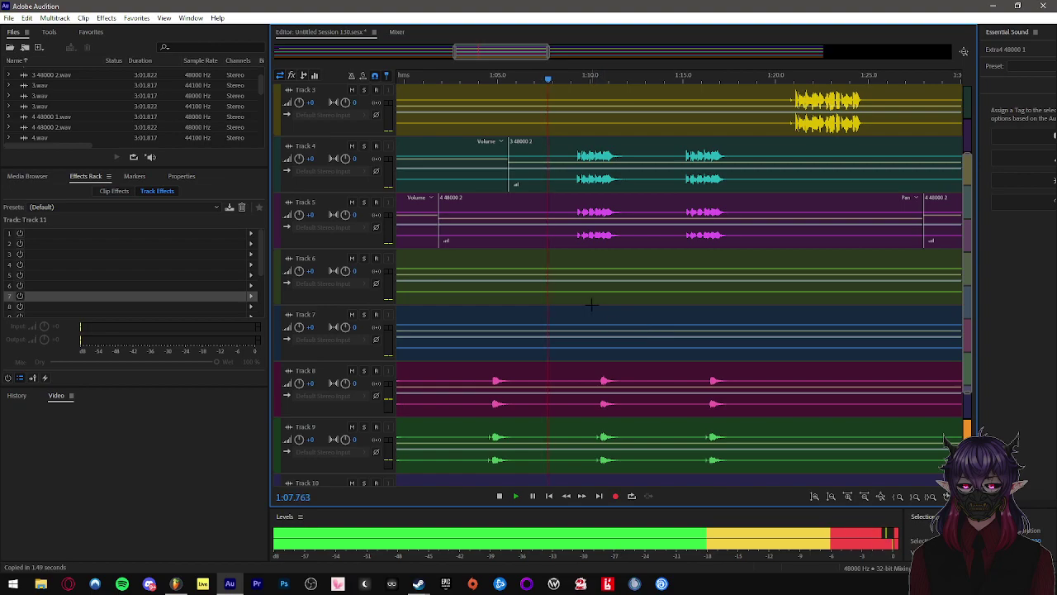
{"action": "scroll", "coordinate": [566, 304], "scroll_direction": "up", "scroll_amount": 3}
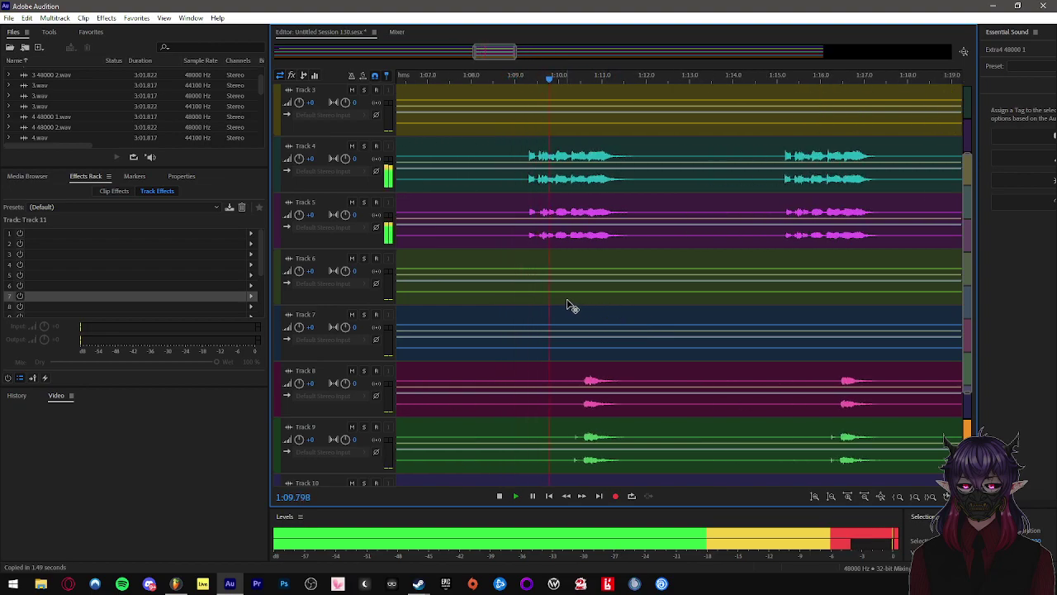
{"action": "scroll", "coordinate": [577, 322], "scroll_direction": "down", "scroll_amount": 5}
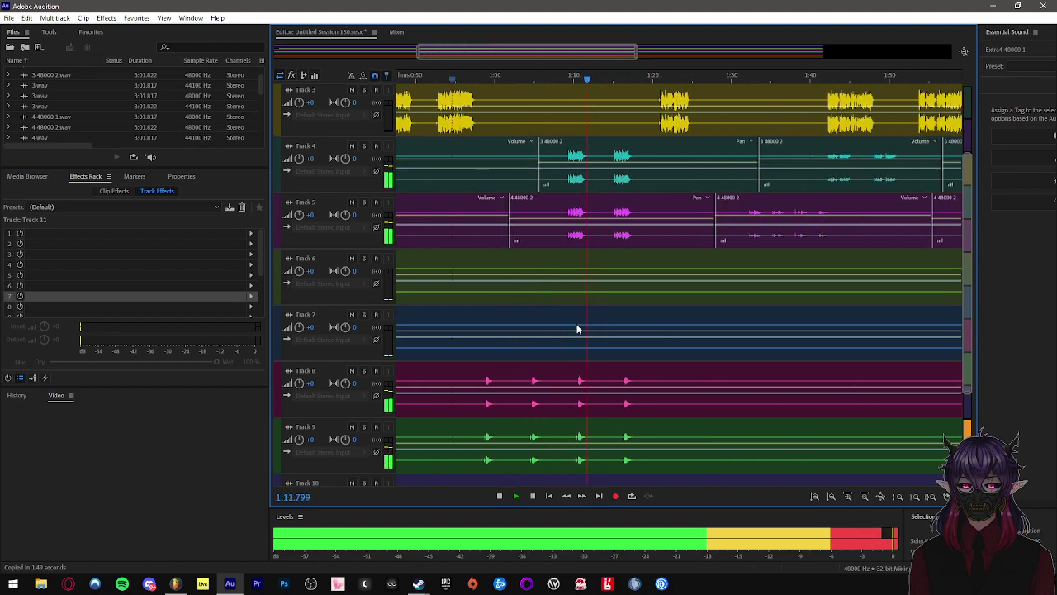
{"action": "scroll", "coordinate": [593, 318], "scroll_direction": "up", "scroll_amount": 5}
{"action": "scroll", "coordinate": [682, 190], "scroll_direction": "up", "scroll_amount": 3}
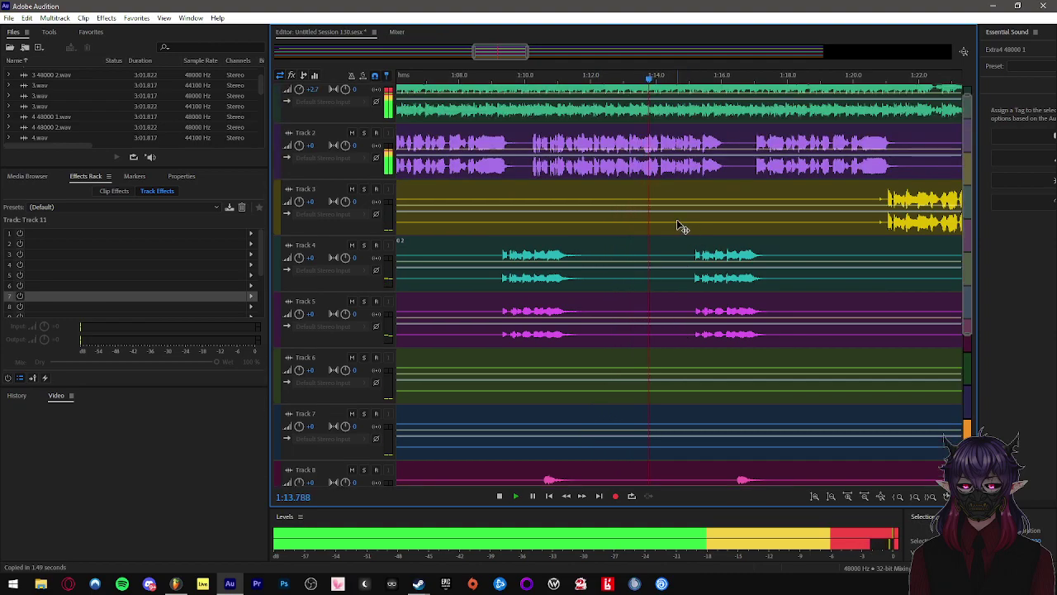
{"action": "scroll", "coordinate": [621, 239], "scroll_direction": "down", "scroll_amount": 4}
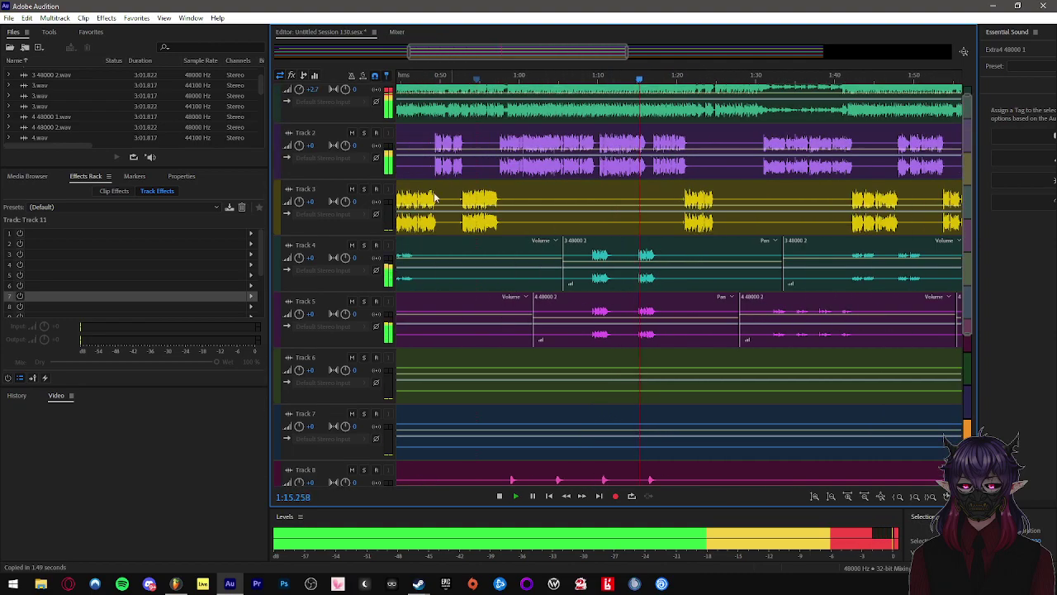
- Set the volumes of Track 2 and Track 3 to +1 dB each
{"action": "left_click", "coordinate": [324, 139]}
{"action": "type", "text": "12"}
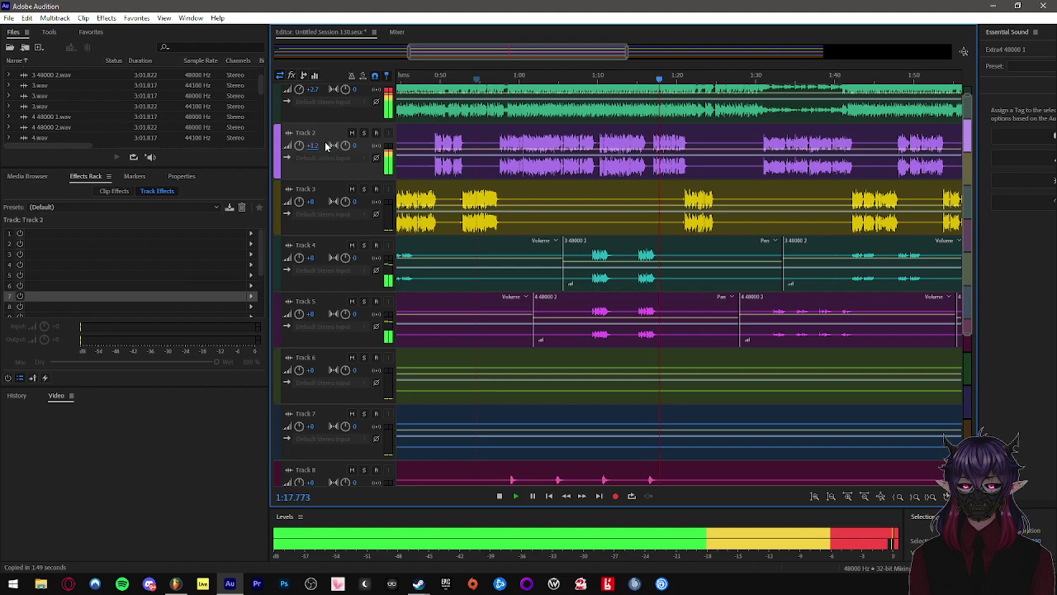
{"action": "left_click", "coordinate": [312, 201]}
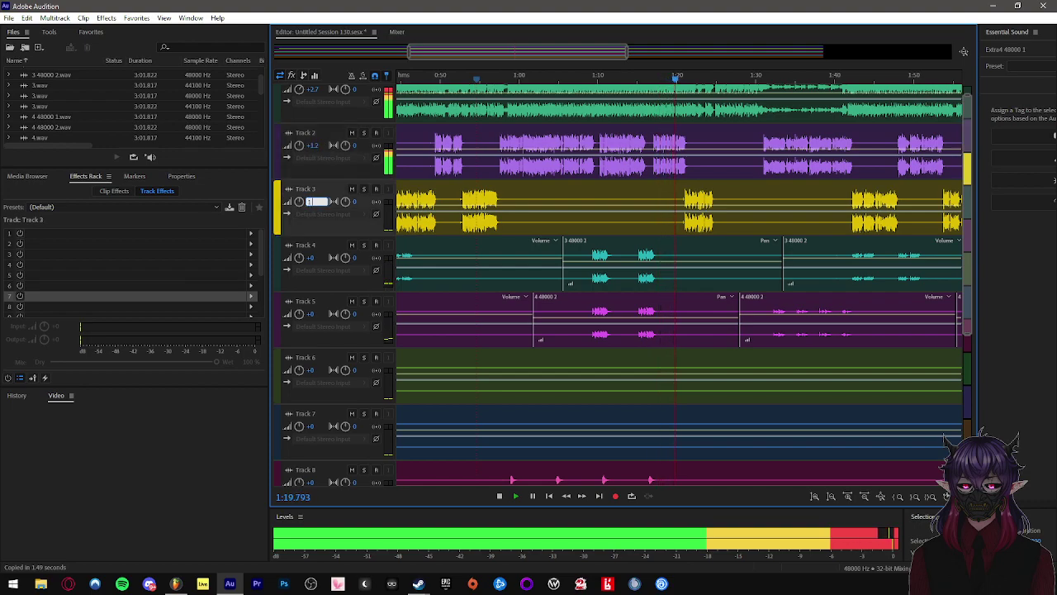
{"action": "type", "text": "1"}
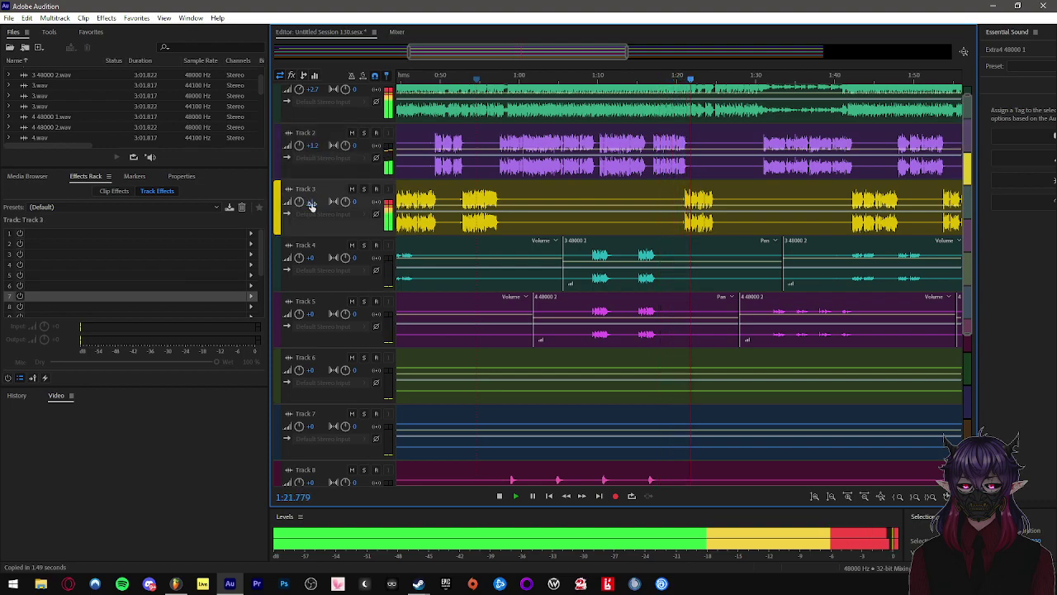
{"action": "left_click", "coordinate": [314, 145]}
{"action": "type", "text": "1"}
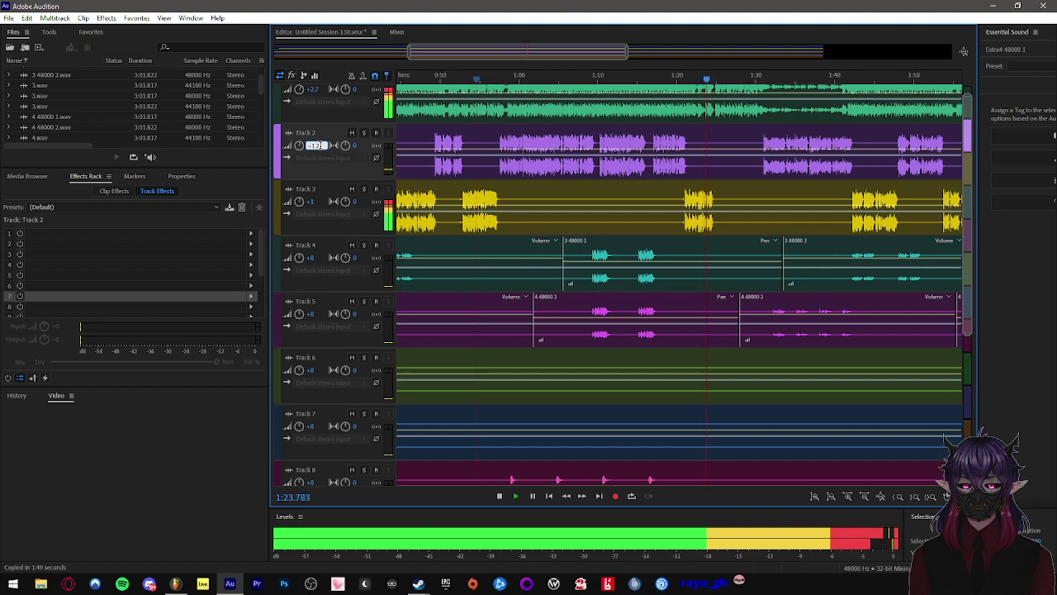
{"action": "key", "text": "Return"}
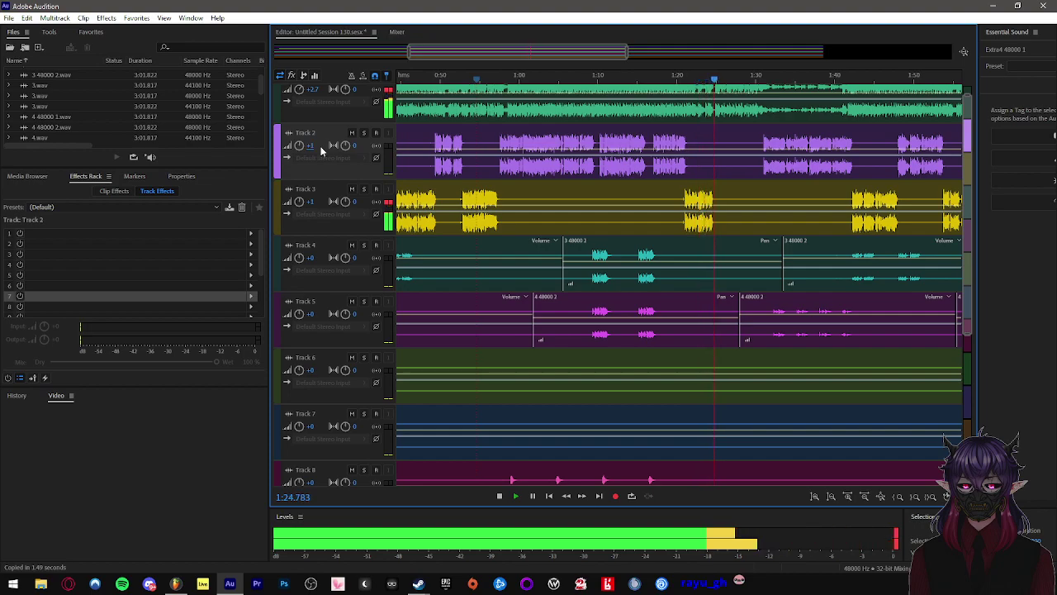
- Stop playback at about 1:26, clear the clip selection and save the session
{"action": "left_click", "coordinate": [704, 252]}
{"action": "key", "text": "space"}
{"action": "key", "text": "backslash"}
{"action": "scroll", "coordinate": [616, 287], "scroll_direction": "down", "scroll_amount": 2}
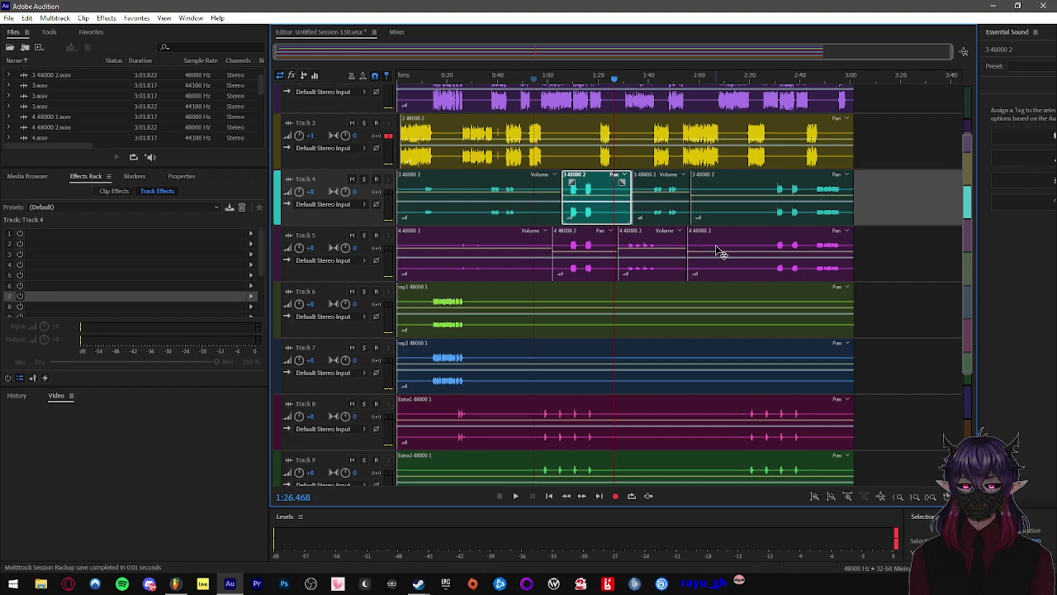
{"action": "left_click", "coordinate": [872, 254]}
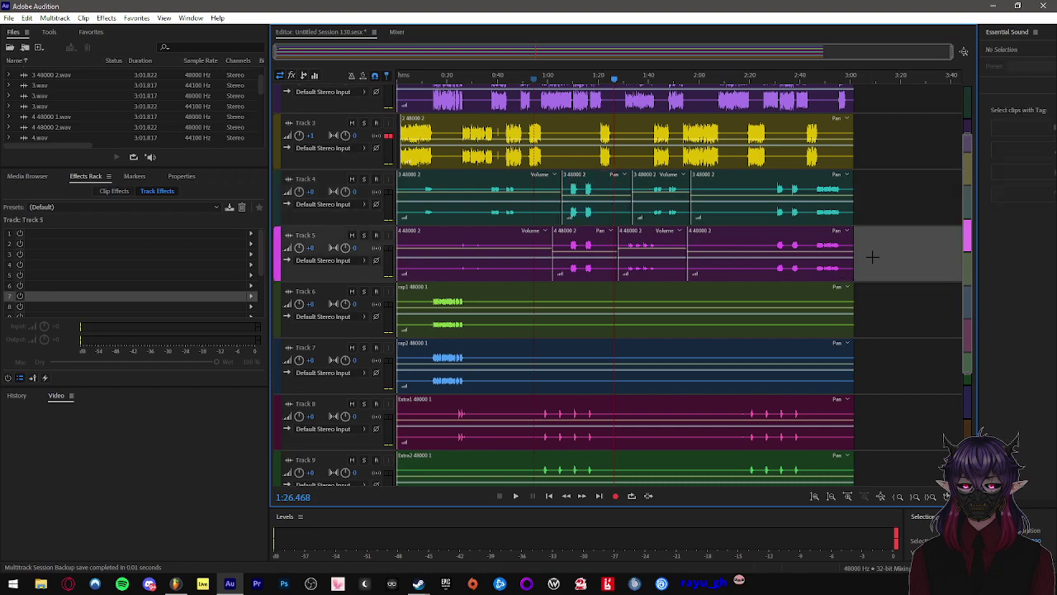
{"action": "scroll", "coordinate": [657, 194], "scroll_direction": "up", "scroll_amount": 2}
- Play the session from the start to about 0:16 and check the Track 3 vocal and the rap entry on Tracks 6 and 7
{"action": "key", "text": "Home"}
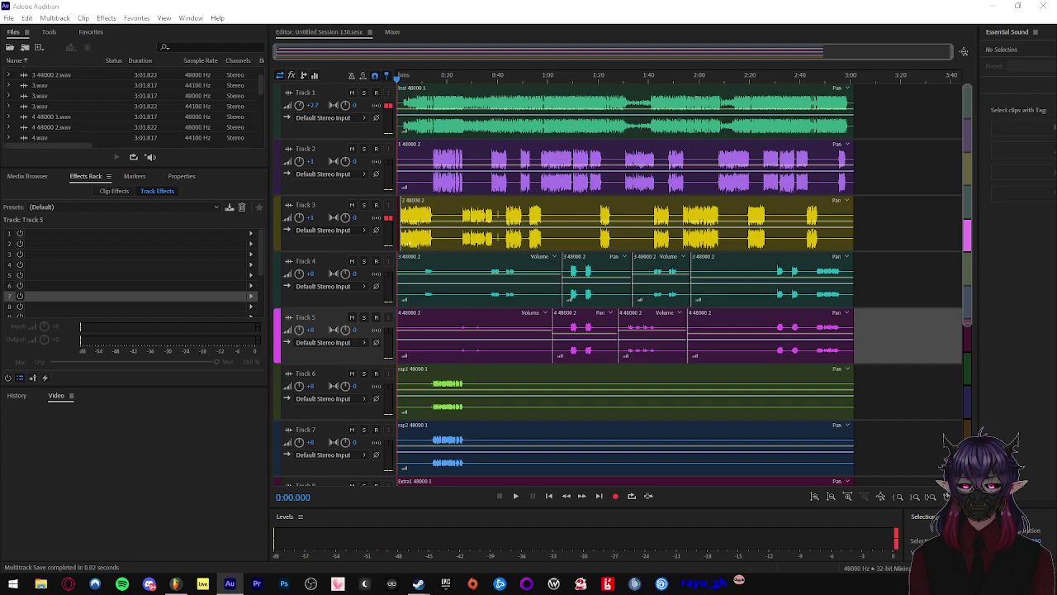
{"action": "left_click", "coordinate": [395, 74]}
{"action": "key", "text": "space"}
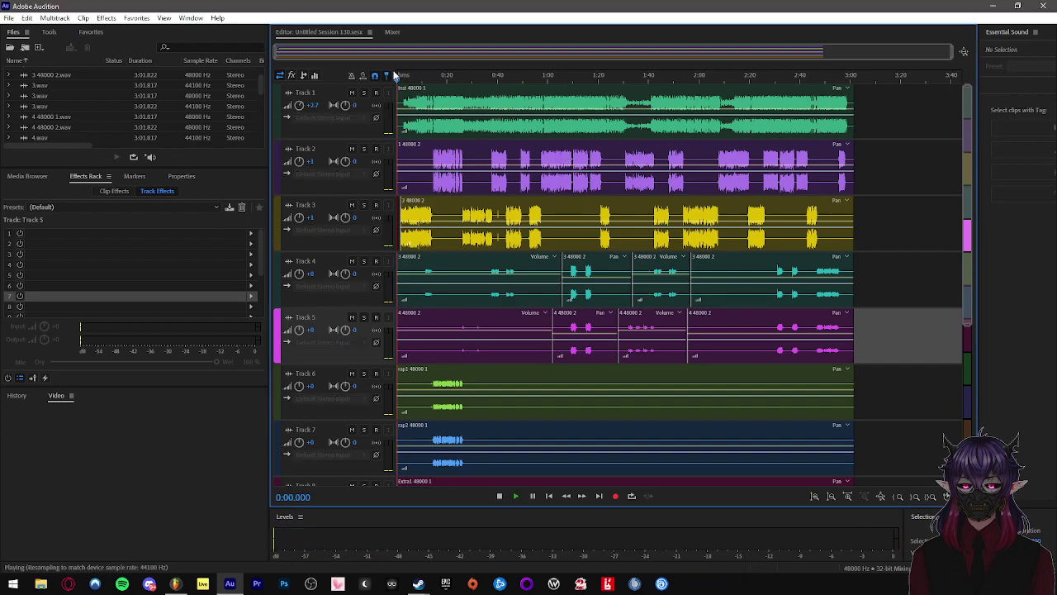
{"action": "scroll", "coordinate": [395, 145], "scroll_direction": "up", "scroll_amount": 4}
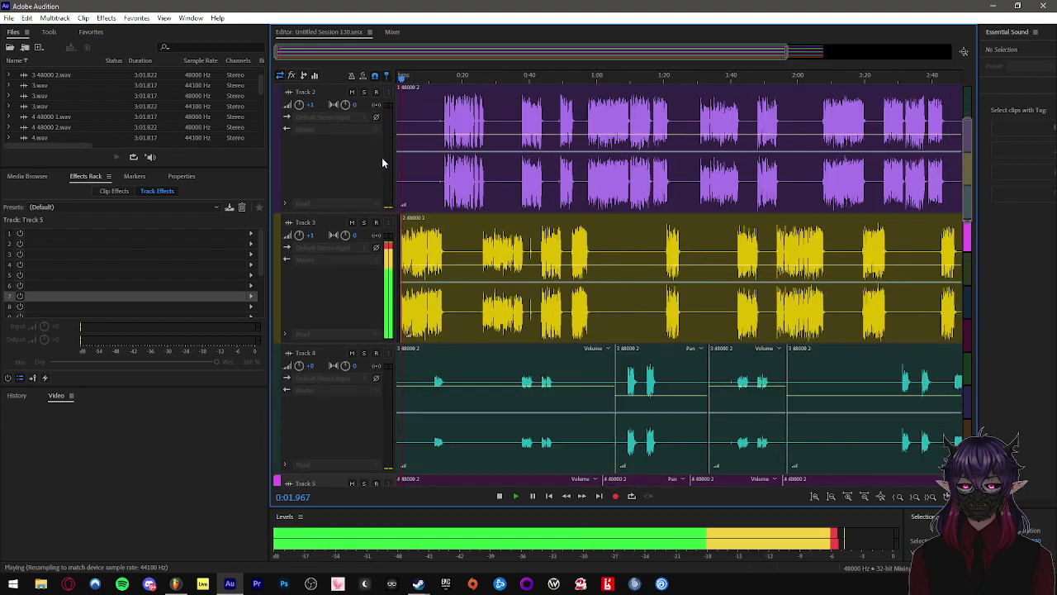
{"action": "scroll", "coordinate": [379, 159], "scroll_direction": "down", "scroll_amount": 2}
{"action": "scroll", "coordinate": [426, 181], "scroll_direction": "up", "scroll_amount": 3}
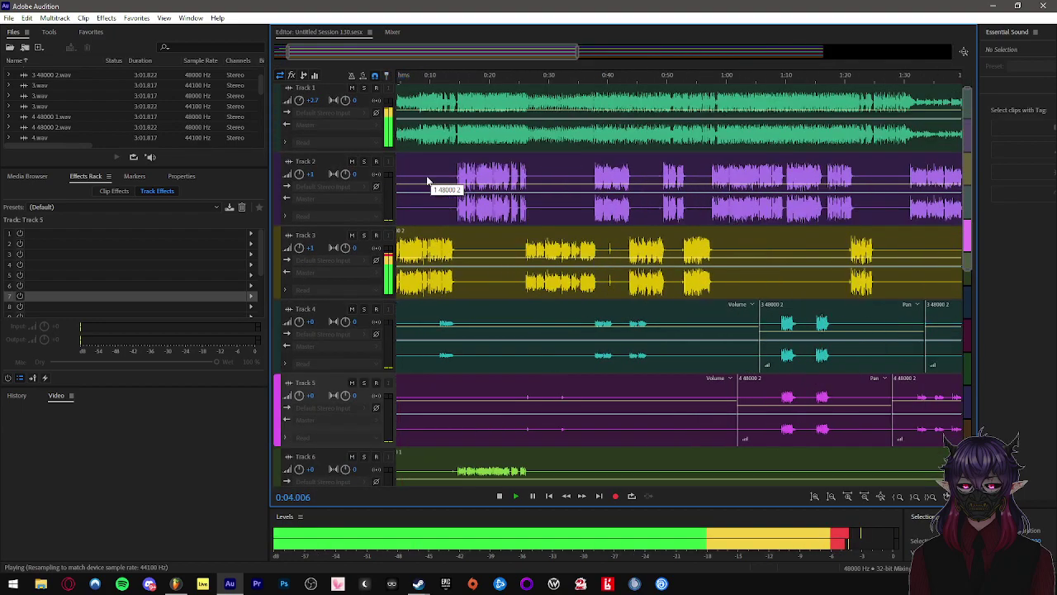
{"action": "left_click_drag", "start_coordinate": [379, 55], "coordinate": [350, 54]}
{"action": "scroll", "coordinate": [437, 171], "scroll_direction": "down", "scroll_amount": 1}
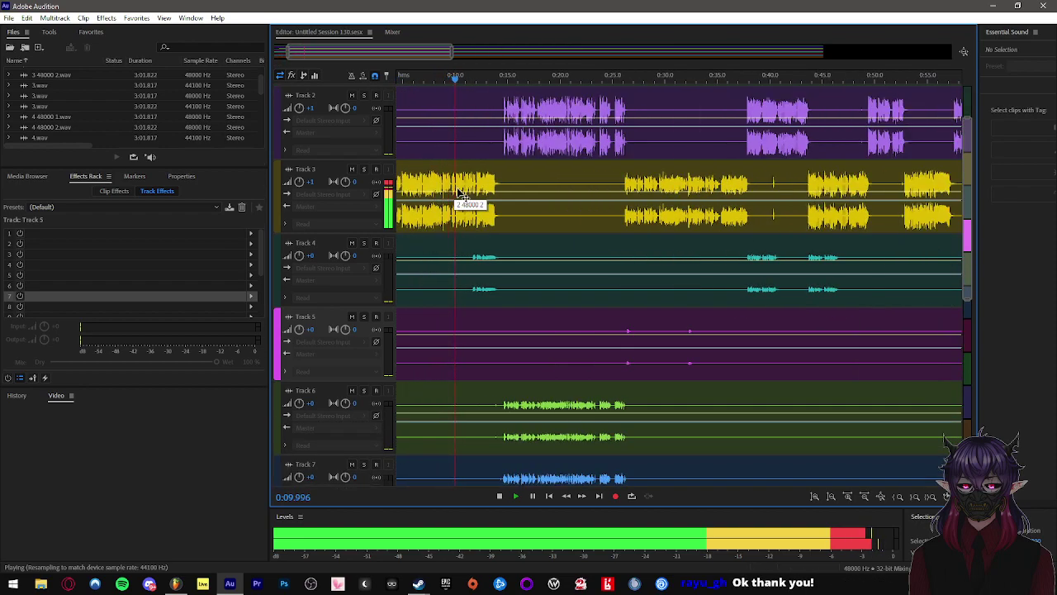
{"action": "scroll", "coordinate": [475, 188], "scroll_direction": "up", "scroll_amount": 3}
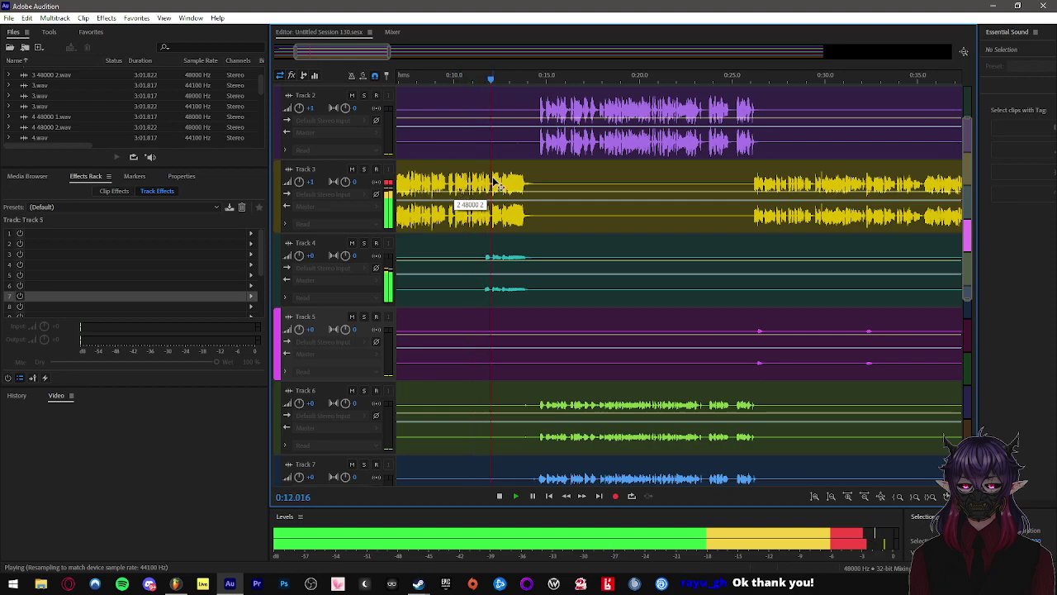
{"action": "scroll", "coordinate": [488, 178], "scroll_direction": "down", "scroll_amount": 2}
{"action": "scroll", "coordinate": [488, 178], "scroll_direction": "down", "scroll_amount": 1}
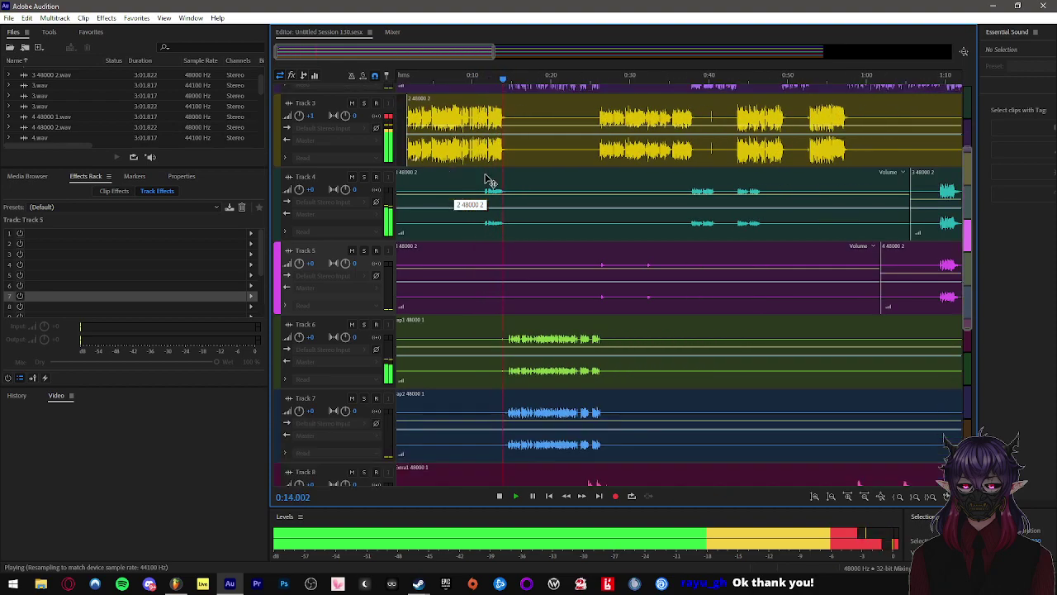
{"action": "scroll", "coordinate": [486, 177], "scroll_direction": "right", "scroll_amount": 2}
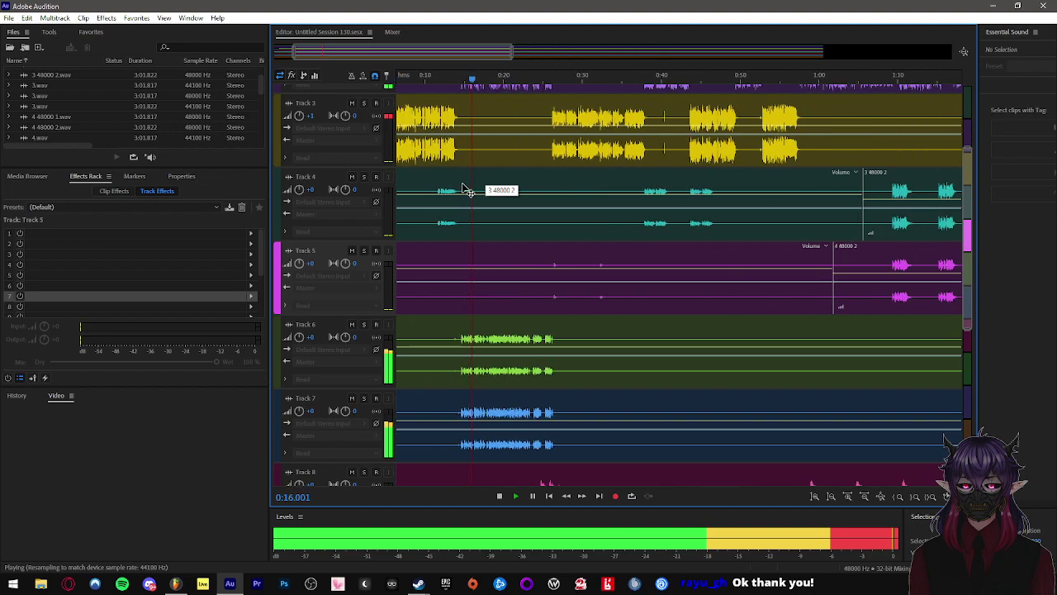
- Skip ahead to about 0:38 and spot-check how the Track 2 and Track 4 vocals sit against the instrumental
{"action": "left_click", "coordinate": [548, 81]}
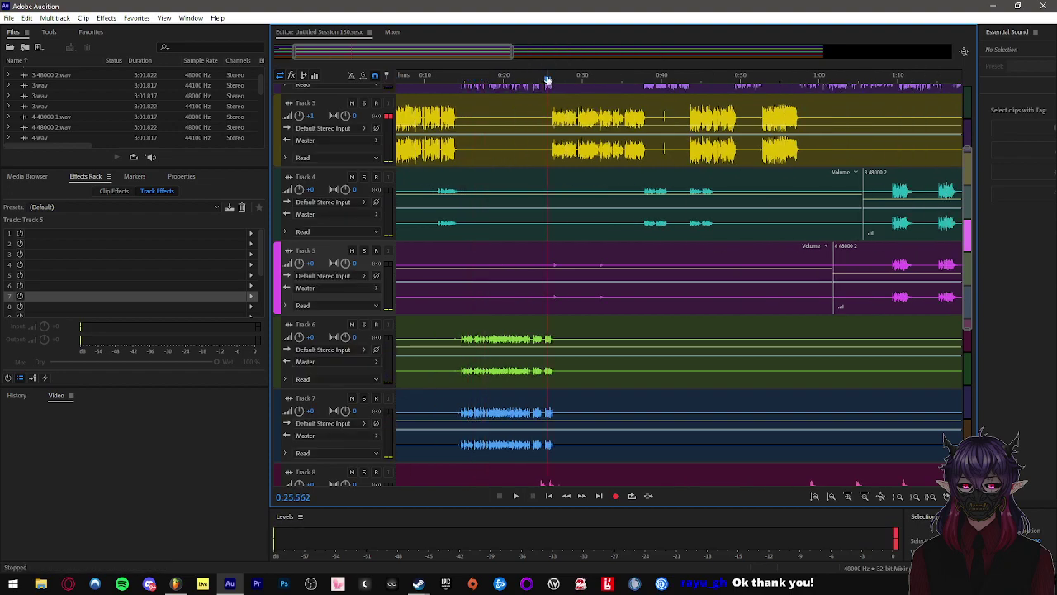
{"action": "left_click", "coordinate": [650, 80]}
{"action": "scroll", "coordinate": [578, 170], "scroll_direction": "right", "scroll_amount": 5}
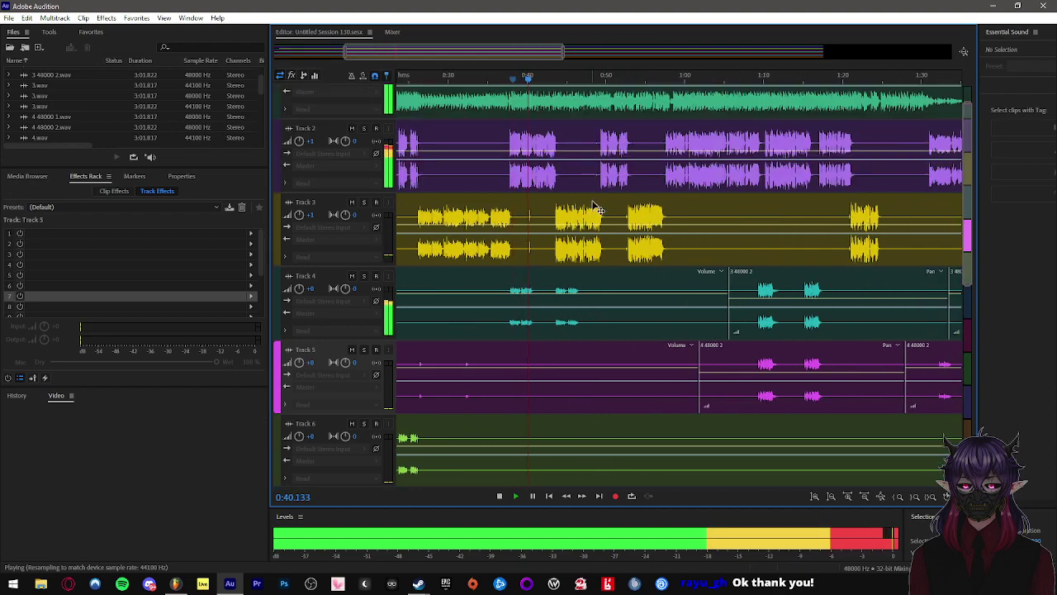
{"action": "scroll", "coordinate": [603, 167], "scroll_direction": "up", "scroll_amount": 2}
{"action": "left_click", "coordinate": [555, 80]}
{"action": "scroll", "coordinate": [556, 80], "scroll_direction": "right", "scroll_amount": 4}
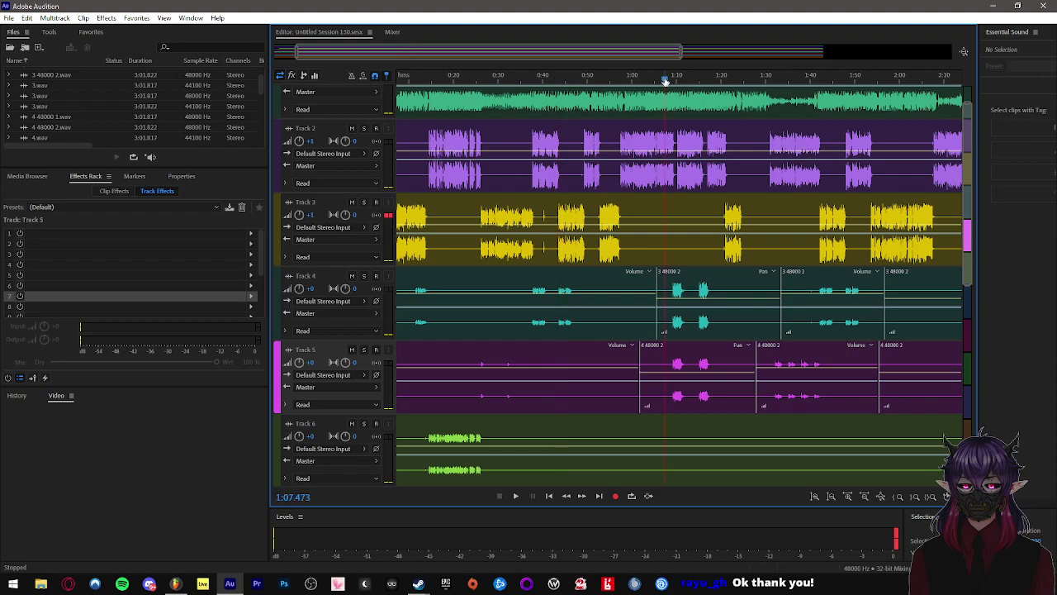
- Audition the passage from about 1:05 to 1:16 to check the Track 4 and Track 5 backing vocals under Track 2
{"action": "left_click", "coordinate": [642, 80]}
{"action": "scroll", "coordinate": [691, 218], "scroll_direction": "up", "scroll_amount": 3}
{"action": "scroll", "coordinate": [590, 241], "scroll_direction": "up", "scroll_amount": 1}
{"action": "scroll", "coordinate": [572, 236], "scroll_direction": "down", "scroll_amount": 3}
{"action": "scroll", "coordinate": [573, 237], "scroll_direction": "up", "scroll_amount": 4}
{"action": "left_click", "coordinate": [648, 80]}
{"action": "scroll", "coordinate": [592, 219], "scroll_direction": "down", "scroll_amount": 6}
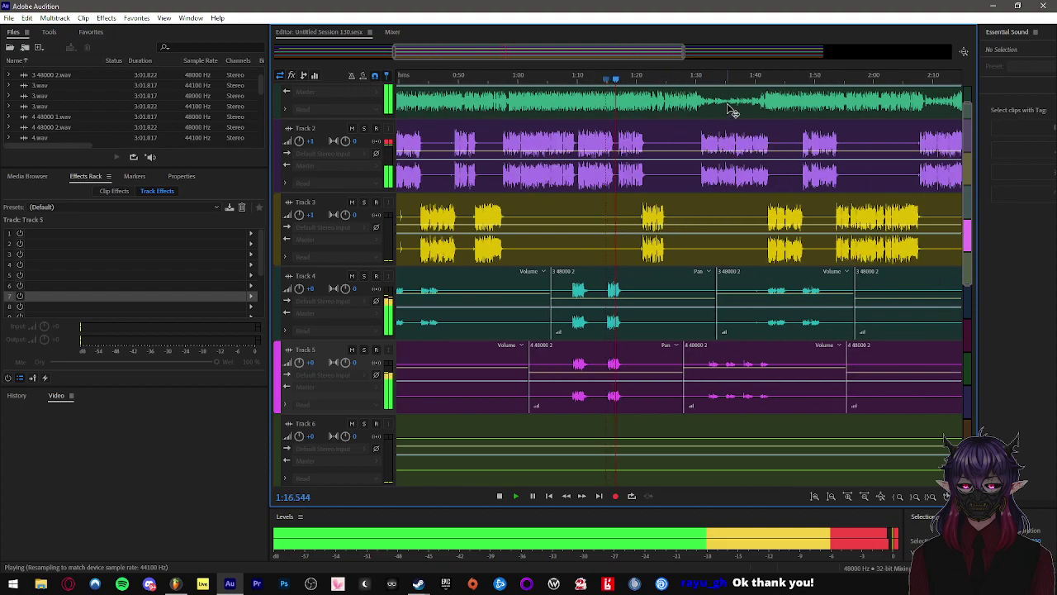
- Play the quiet passage from about 1:32 to check the Track 2 and Track 5 vocals, and stop at about 1:36
{"action": "key", "text": "space"}
{"action": "key", "text": "space"}
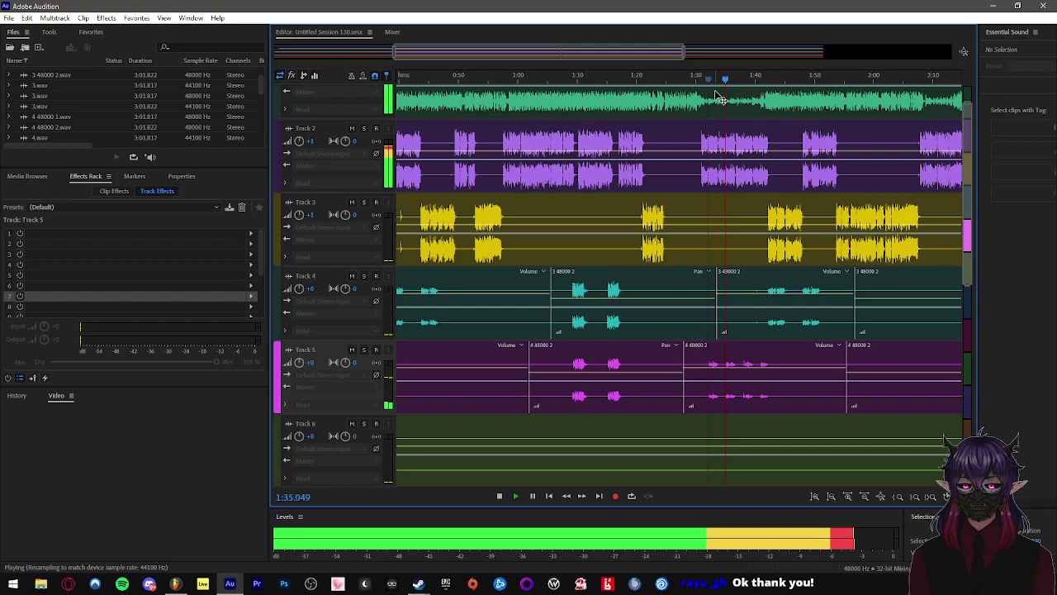
{"action": "scroll", "coordinate": [724, 259], "scroll_direction": "down", "scroll_amount": 3}
{"action": "key", "text": "space"}
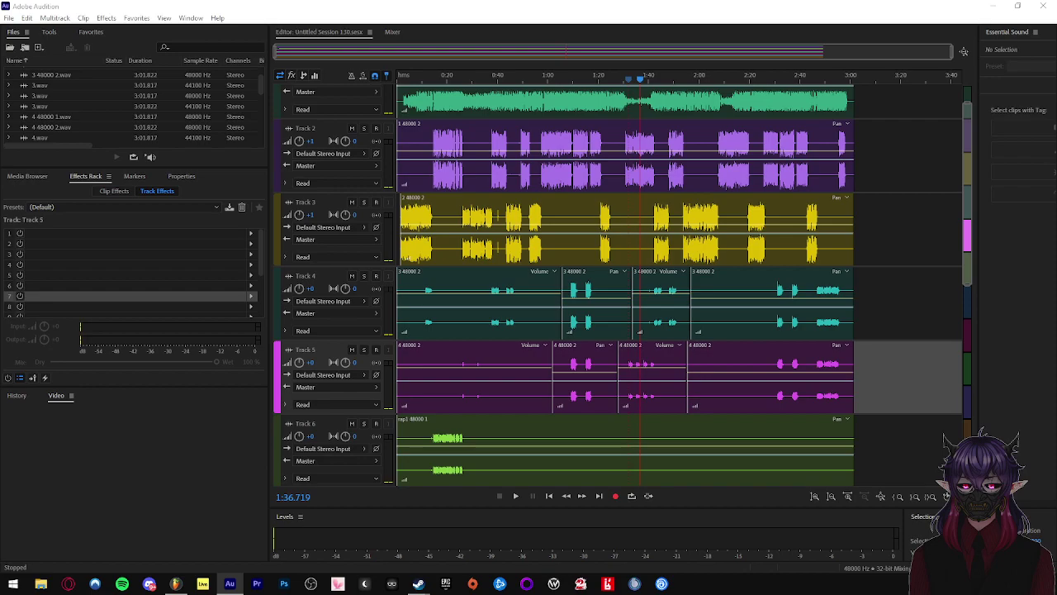
- Select Track 4, save the session and return the playhead to the start of the timeline
{"action": "left_click", "coordinate": [886, 289]}
{"action": "key", "text": "ctrl+s"}
{"action": "scroll", "coordinate": [700, 244], "scroll_direction": "up", "scroll_amount": 3}
{"action": "scroll", "coordinate": [700, 245], "scroll_direction": "down", "scroll_amount": 4}
{"action": "left_click_drag", "start_coordinate": [427, 80], "coordinate": [284, 69]}
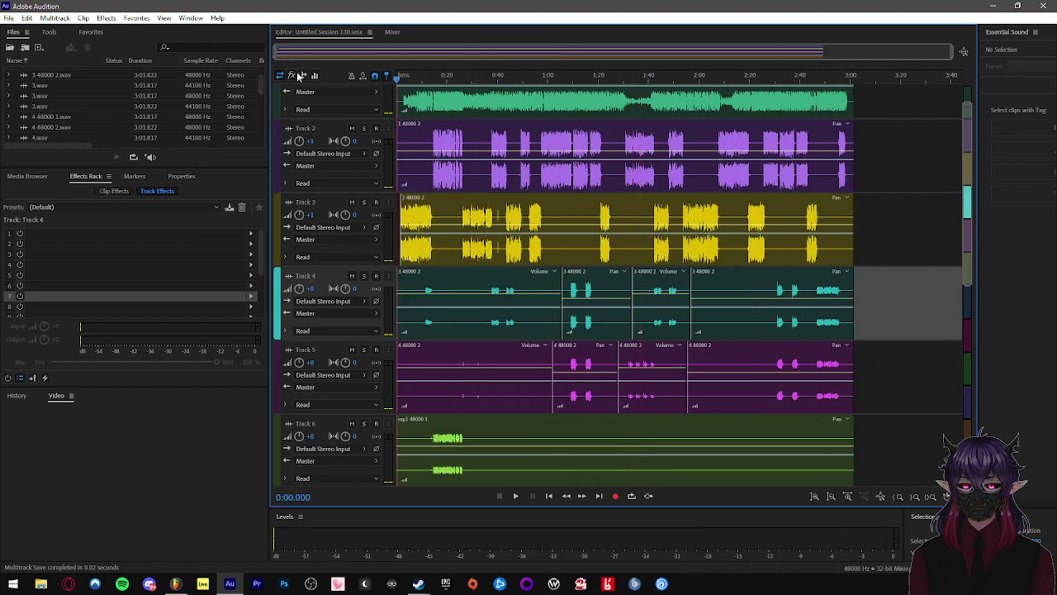
{"action": "scroll", "coordinate": [478, 197], "scroll_direction": "up", "scroll_amount": 1}
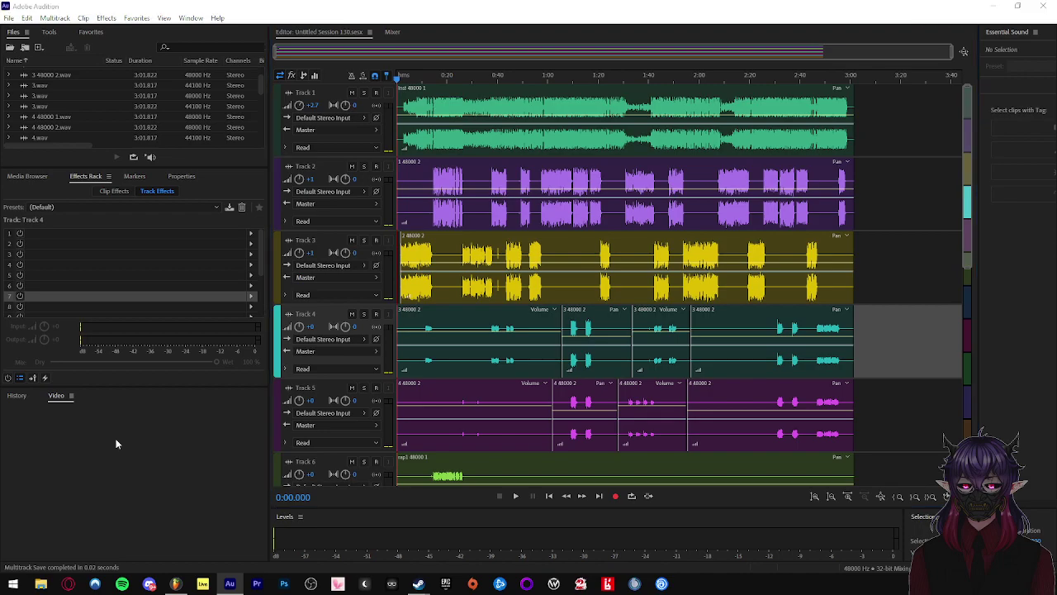
- Play the mix from the start to about 0:44 and check the balance of the vocals against the instrumental
{"action": "left_click", "coordinate": [334, 79]}
{"action": "key", "text": "space"}
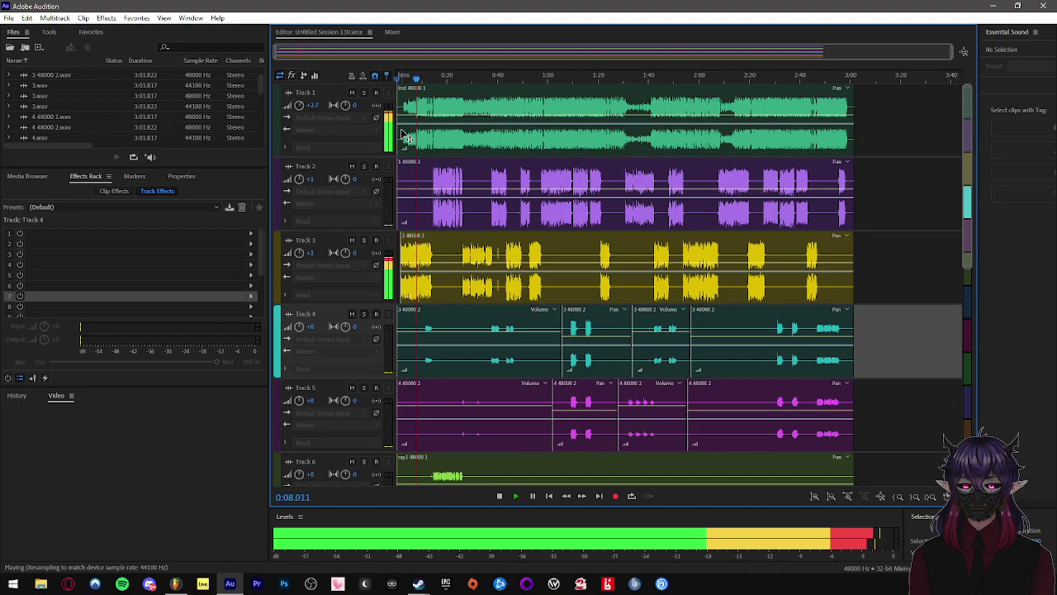
{"action": "scroll", "coordinate": [409, 124], "scroll_direction": "up", "scroll_amount": 2}
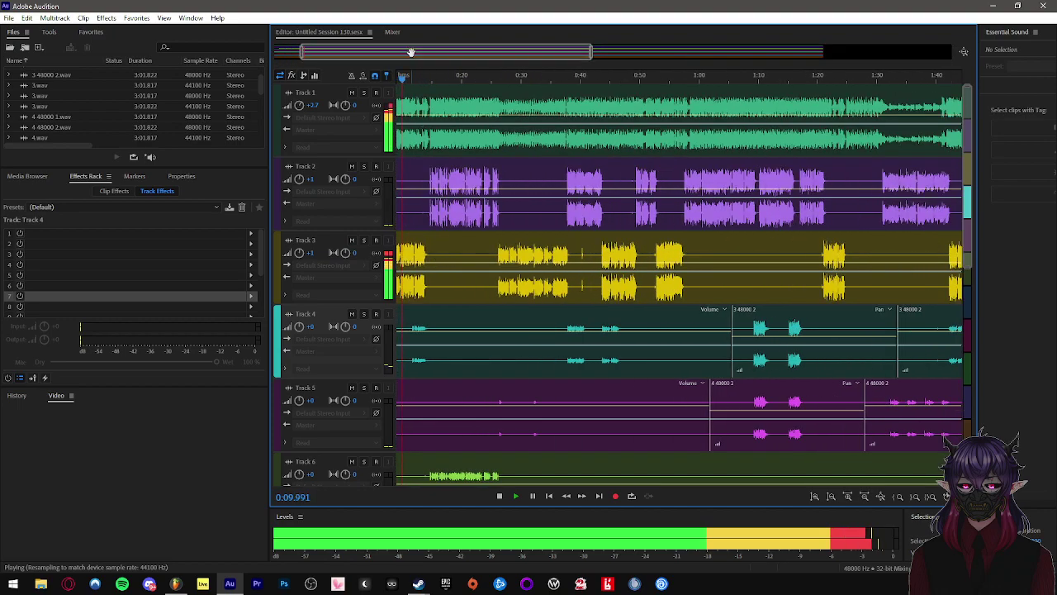
{"action": "scroll", "coordinate": [450, 178], "scroll_direction": "down", "scroll_amount": 2}
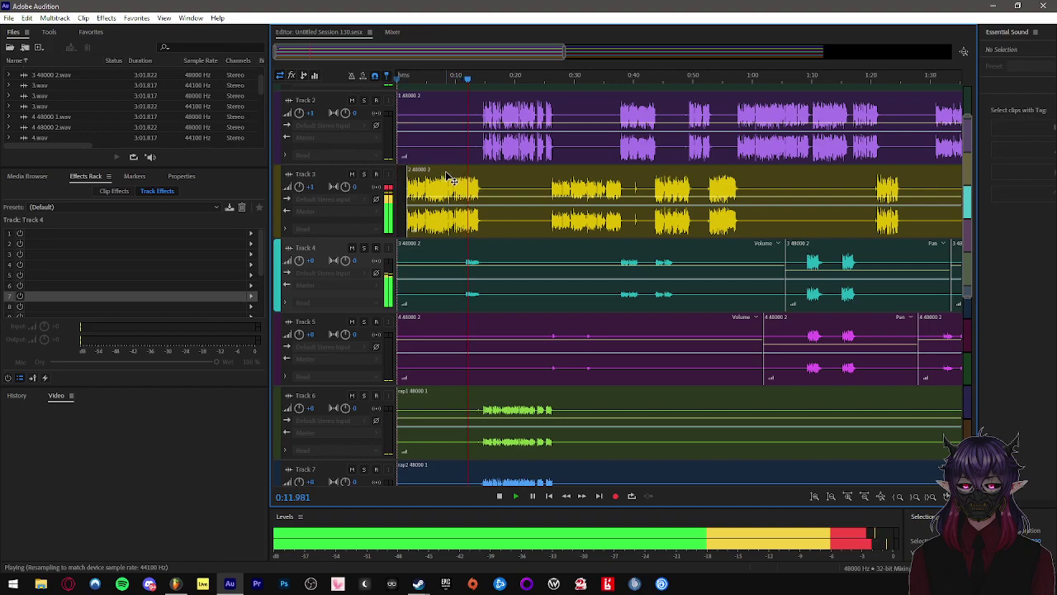
{"action": "scroll", "coordinate": [449, 177], "scroll_direction": "up", "scroll_amount": 2}
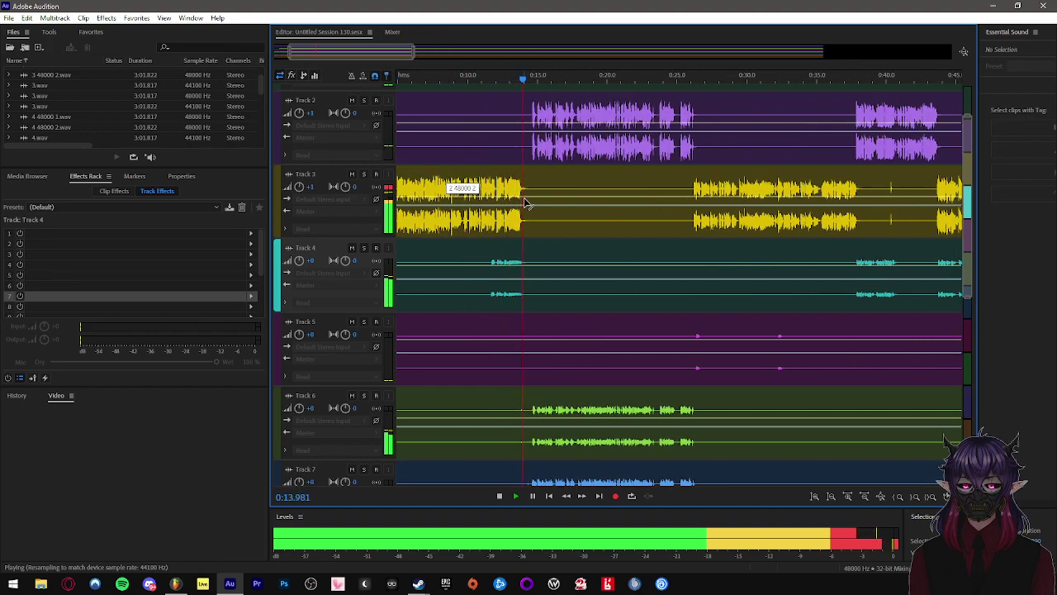
{"action": "scroll", "coordinate": [528, 204], "scroll_direction": "down", "scroll_amount": 1}
{"action": "scroll", "coordinate": [535, 221], "scroll_direction": "up", "scroll_amount": 1}
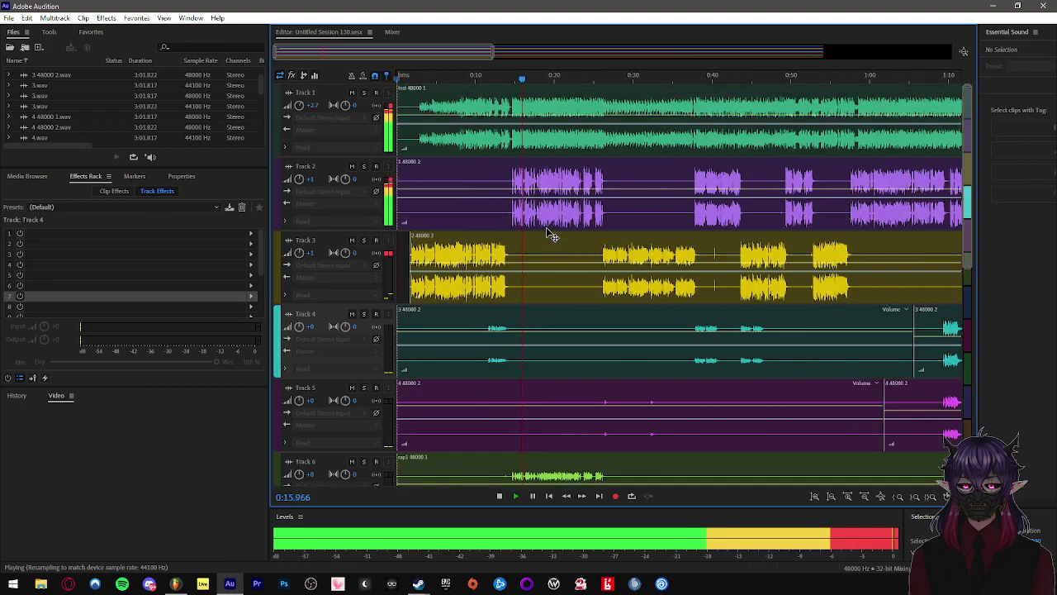
{"action": "scroll", "coordinate": [537, 231], "scroll_direction": "down", "scroll_amount": 2}
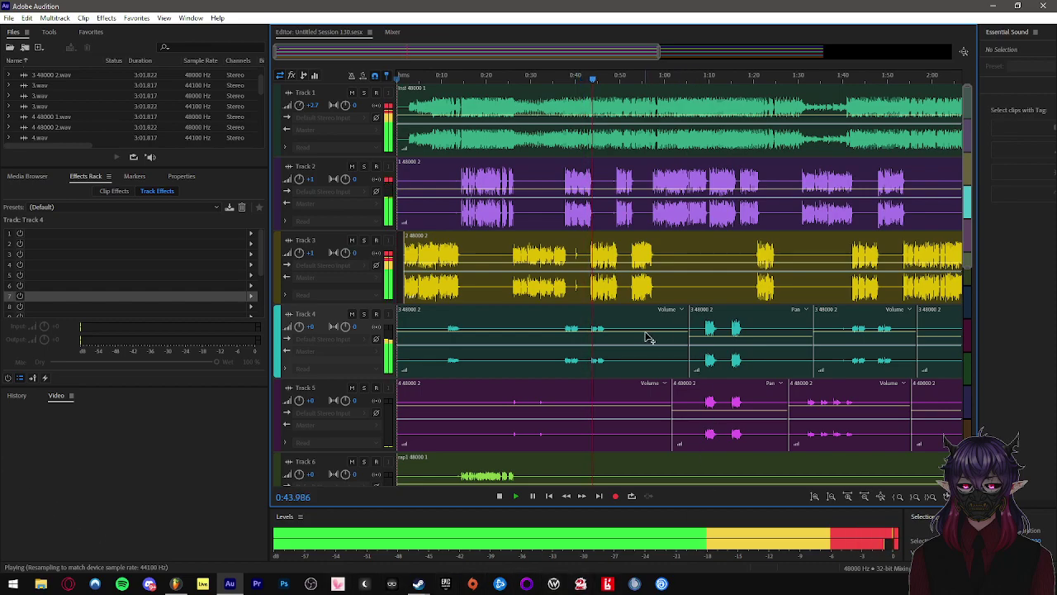
- Listen on from about 0:44 to 1:00, checking the handovers between the Track 2 and Track 3 vocals
{"action": "scroll", "coordinate": [611, 326], "scroll_direction": "up", "scroll_amount": 3}
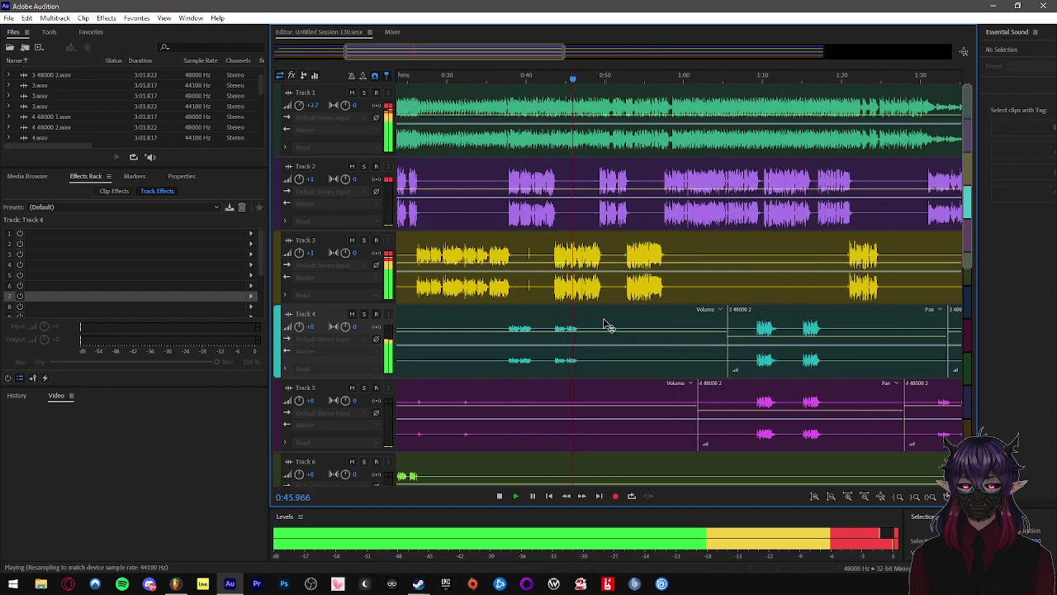
{"action": "scroll", "coordinate": [578, 310], "scroll_direction": "up", "scroll_amount": 3}
{"action": "scroll", "coordinate": [549, 294], "scroll_direction": "up", "scroll_amount": 1}
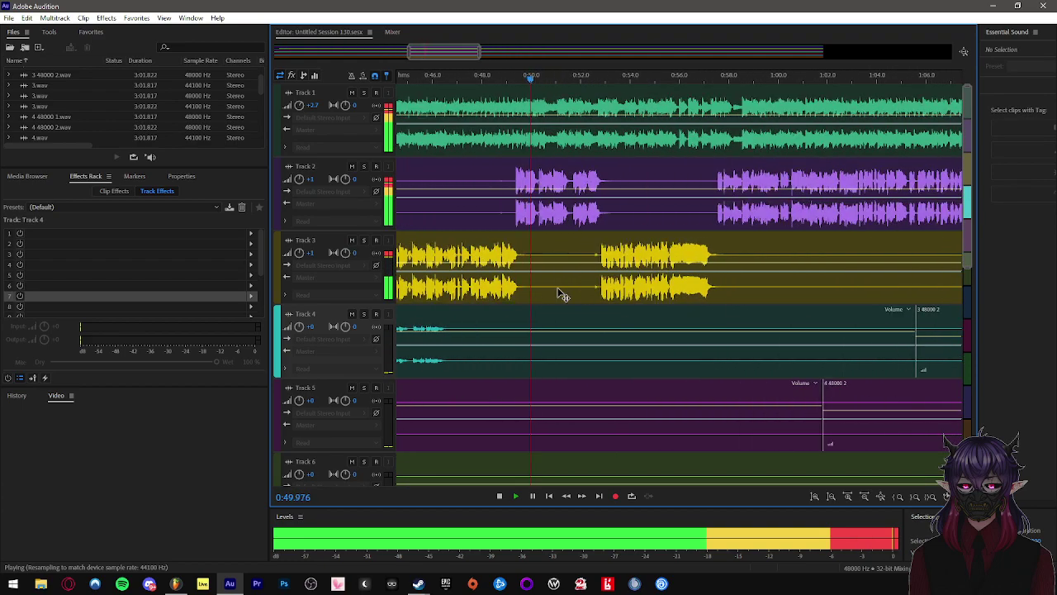
{"action": "scroll", "coordinate": [546, 289], "scroll_direction": "down", "scroll_amount": 2}
{"action": "scroll", "coordinate": [581, 287], "scroll_direction": "up", "scroll_amount": 1}
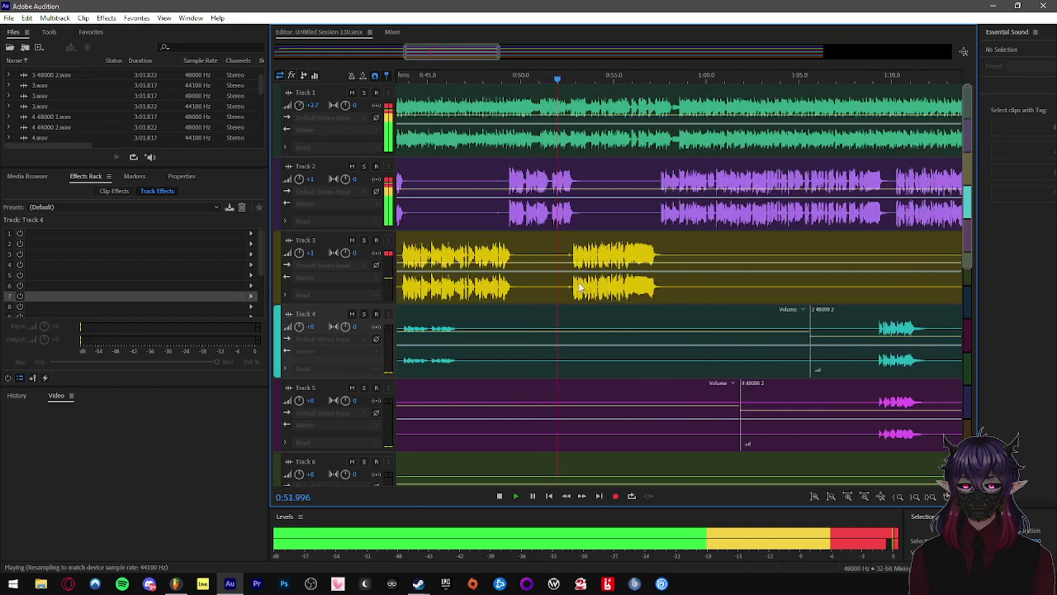
{"action": "scroll", "coordinate": [517, 271], "scroll_direction": "down", "scroll_amount": 2}
{"action": "scroll", "coordinate": [630, 292], "scroll_direction": "up", "scroll_amount": 2}
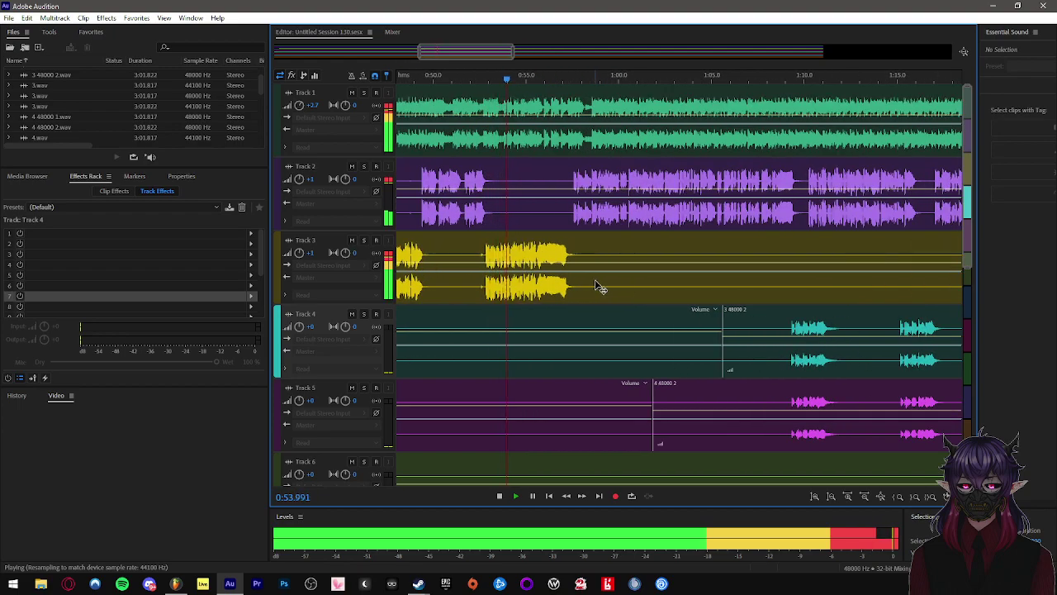
{"action": "scroll", "coordinate": [558, 265], "scroll_direction": "up", "scroll_amount": 1}
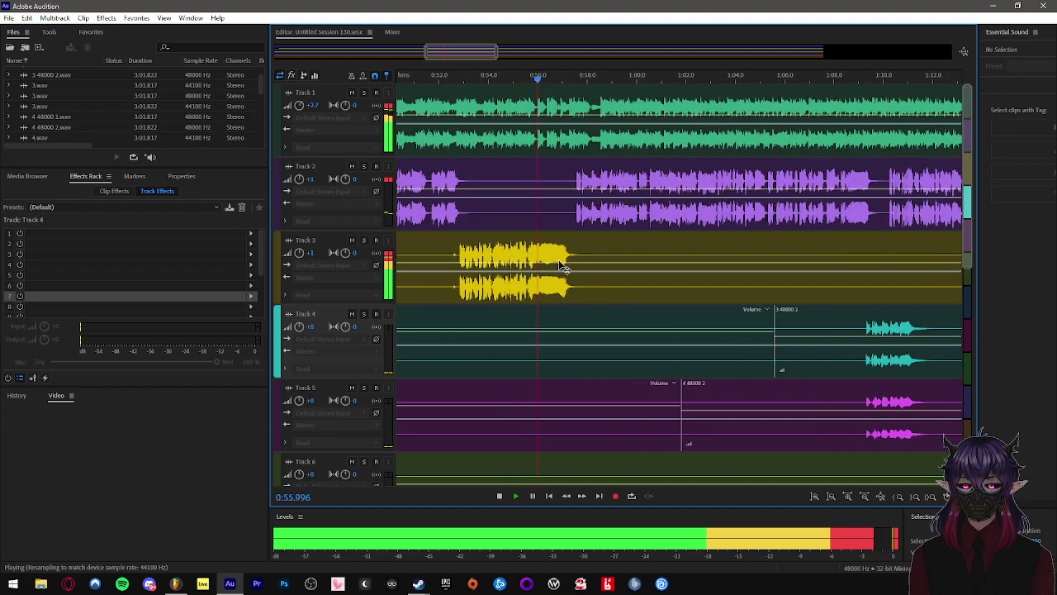
{"action": "scroll", "coordinate": [642, 274], "scroll_direction": "down", "scroll_amount": 2}
{"action": "scroll", "coordinate": [640, 276], "scroll_direction": "up", "scroll_amount": 1}
{"action": "scroll", "coordinate": [580, 263], "scroll_direction": "down", "scroll_amount": 1}
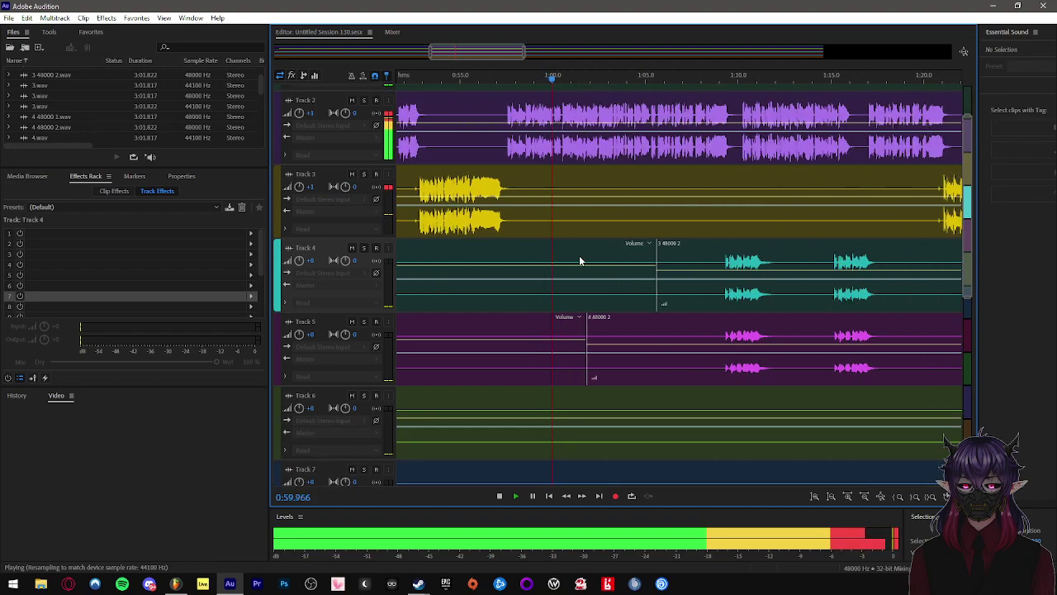
- Listen on from about 1:00 to 1:22, checking the Track 4 and Track 5 backing vocals against the Track 2 vocals
{"action": "scroll", "coordinate": [581, 263], "scroll_direction": "up", "scroll_amount": 2}
{"action": "scroll", "coordinate": [580, 262], "scroll_direction": "down", "scroll_amount": 1}
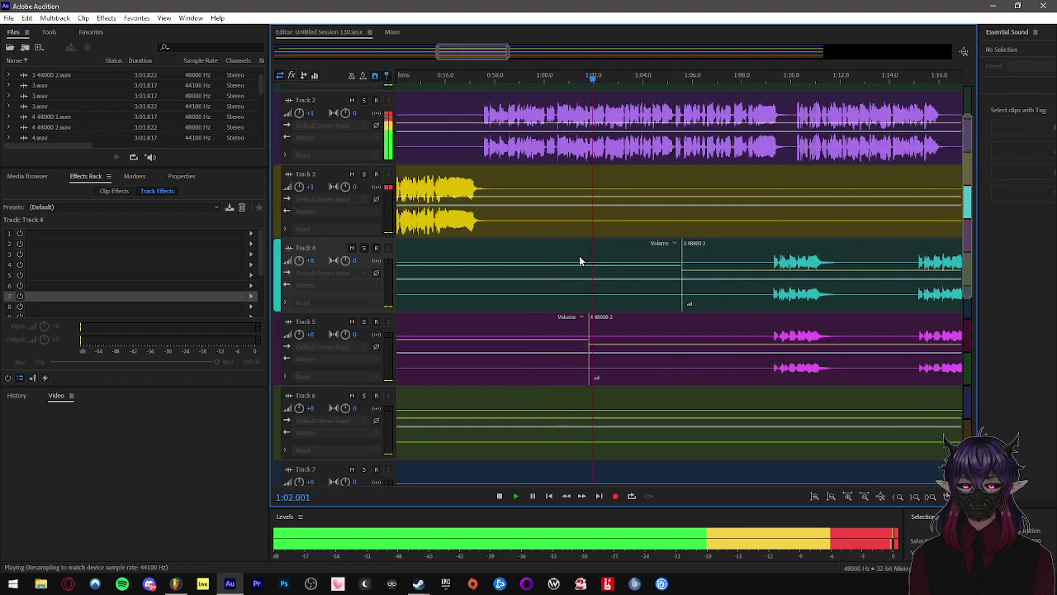
{"action": "scroll", "coordinate": [581, 261], "scroll_direction": "down", "scroll_amount": 2}
{"action": "scroll", "coordinate": [690, 265], "scroll_direction": "up", "scroll_amount": 2}
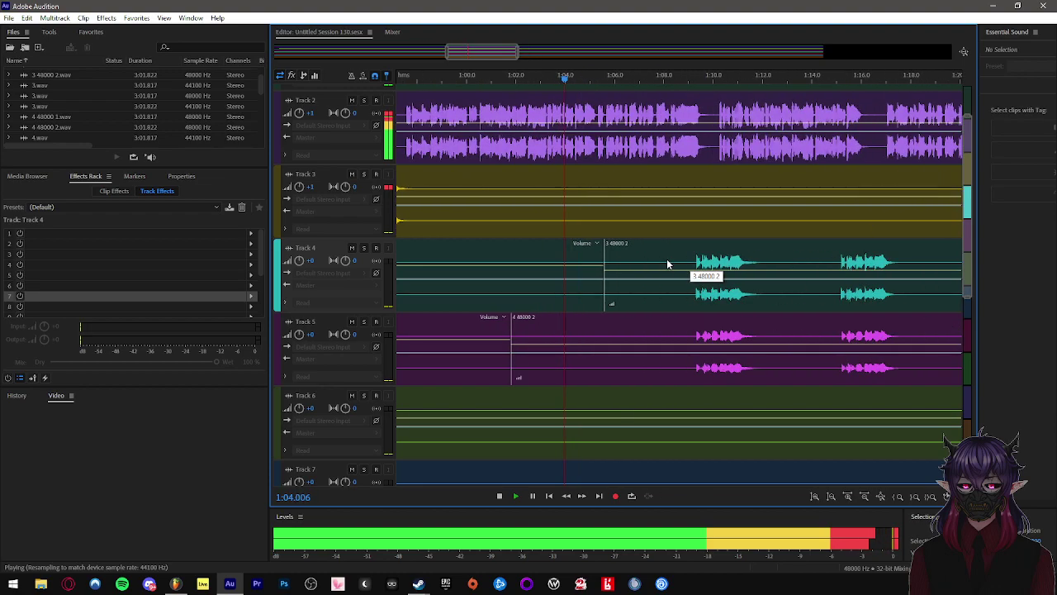
{"action": "scroll", "coordinate": [643, 261], "scroll_direction": "up", "scroll_amount": 1}
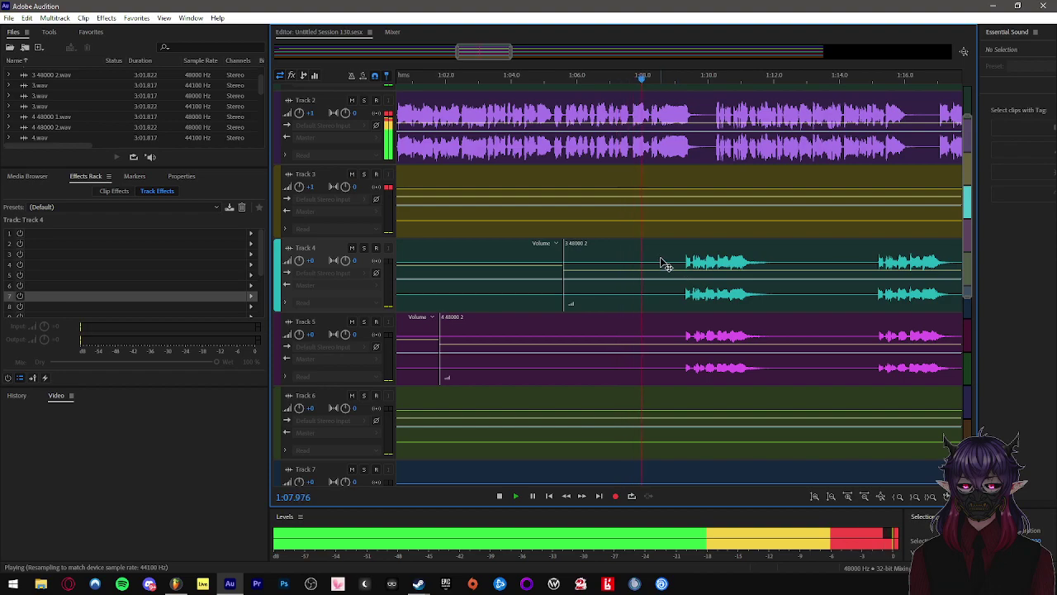
{"action": "scroll", "coordinate": [661, 259], "scroll_direction": "down", "scroll_amount": 3}
{"action": "scroll", "coordinate": [775, 283], "scroll_direction": "up", "scroll_amount": 3}
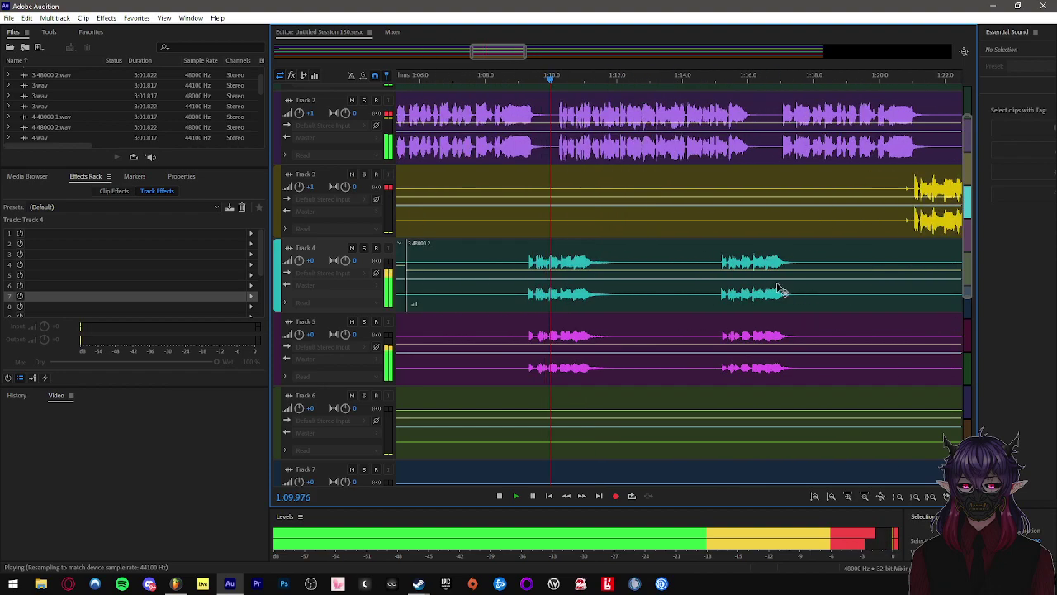
{"action": "scroll", "coordinate": [706, 263], "scroll_direction": "up", "scroll_amount": 1}
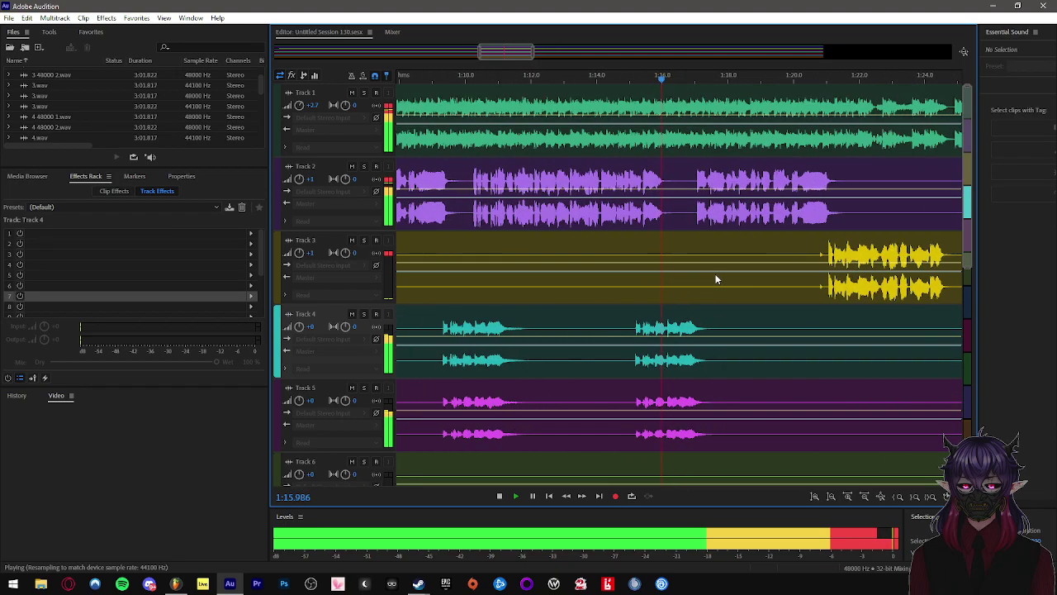
{"action": "scroll", "coordinate": [727, 283], "scroll_direction": "down", "scroll_amount": 3}
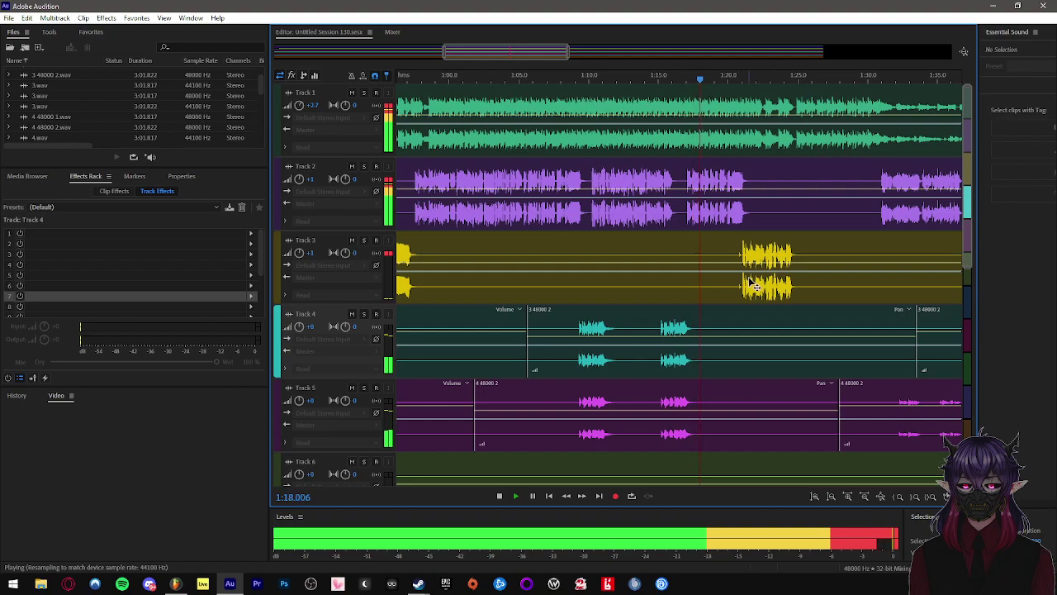
{"action": "scroll", "coordinate": [792, 280], "scroll_direction": "up", "scroll_amount": 3}
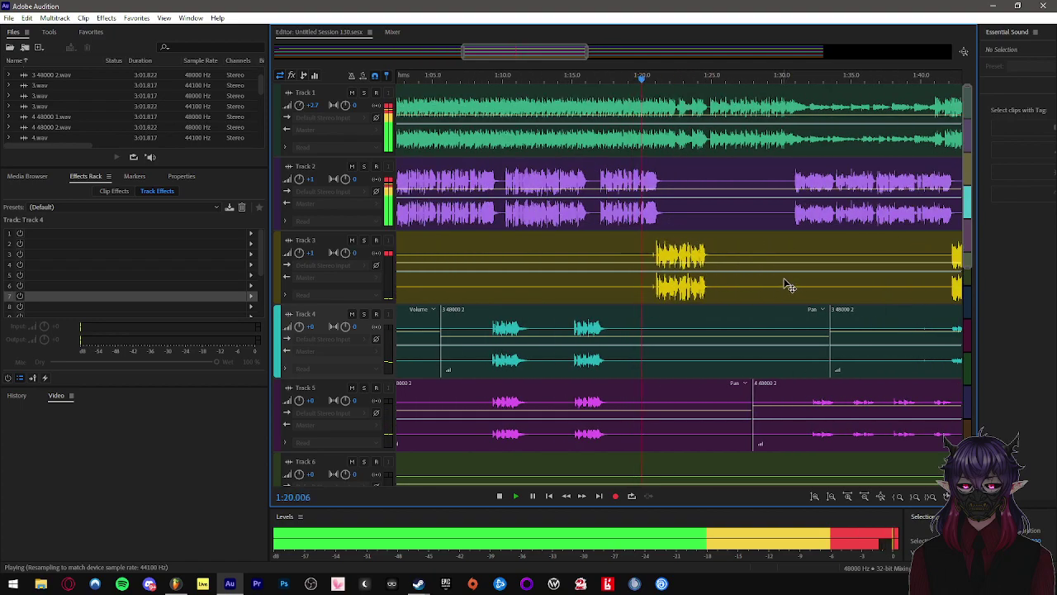
{"action": "left_click_drag", "start_coordinate": [532, 51], "coordinate": [542, 51]}
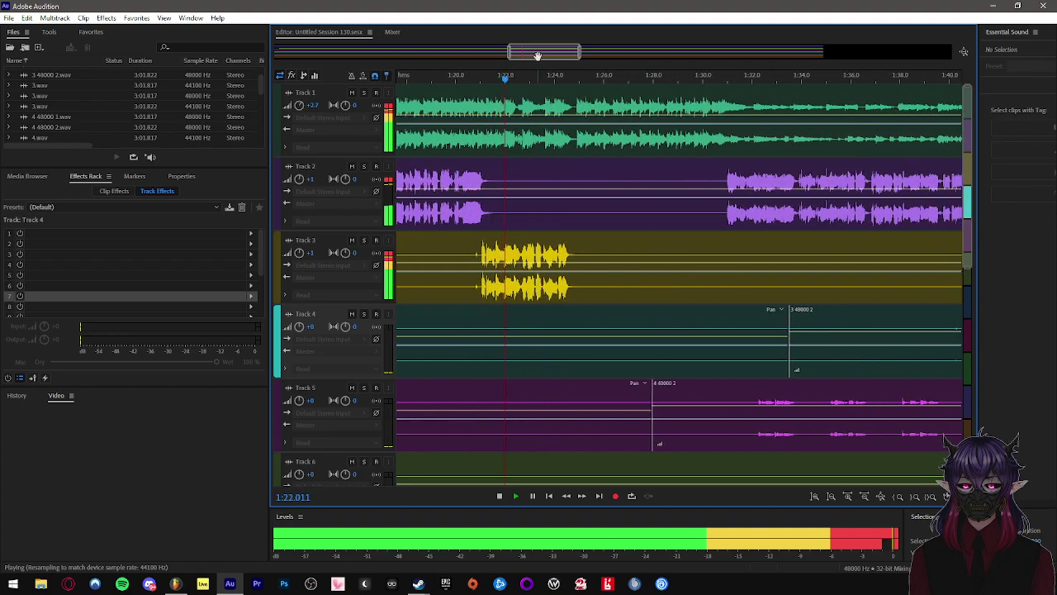
- In Track 1's Parametric Equalizer, set band 5 to a gain of 1.9 dB at 10693 Hz and close the effect
{"action": "left_click", "coordinate": [332, 99]}
{"action": "double_click", "coordinate": [54, 233]}
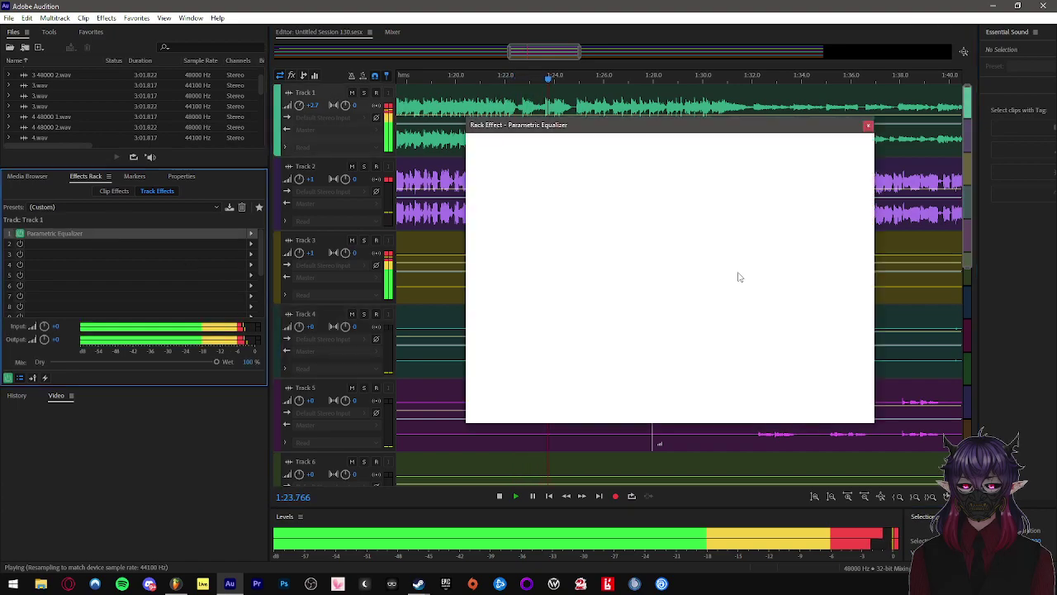
{"action": "left_click_drag", "start_coordinate": [796, 213], "coordinate": [798, 218]}
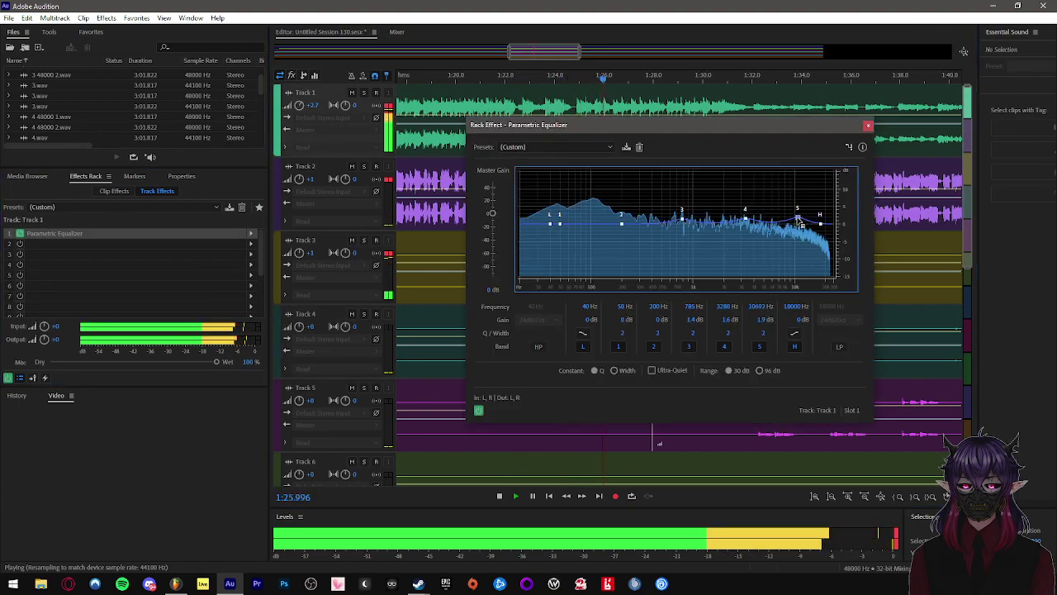
{"action": "left_click", "coordinate": [868, 125]}
- Listen through the quiet passage to about 1:40, checking the Track 2 and Track 5 vocals against the instrumental
{"action": "scroll", "coordinate": [526, 231], "scroll_direction": "down", "scroll_amount": 2}
{"action": "scroll", "coordinate": [642, 264], "scroll_direction": "up", "scroll_amount": 1}
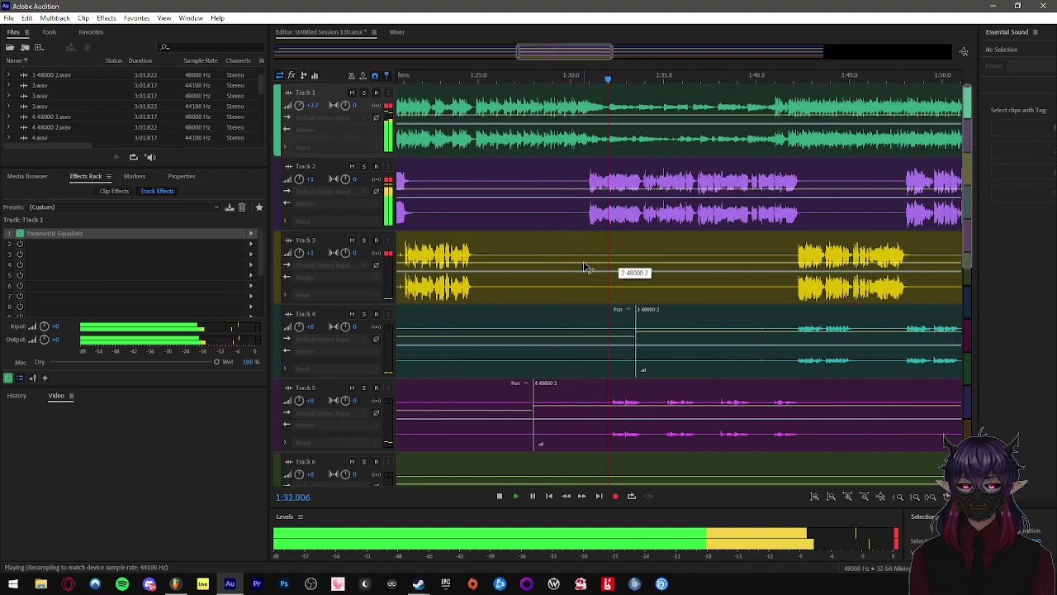
{"action": "scroll", "coordinate": [632, 281], "scroll_direction": "down", "scroll_amount": 5}
{"action": "scroll", "coordinate": [632, 281], "scroll_direction": "up", "scroll_amount": 5}
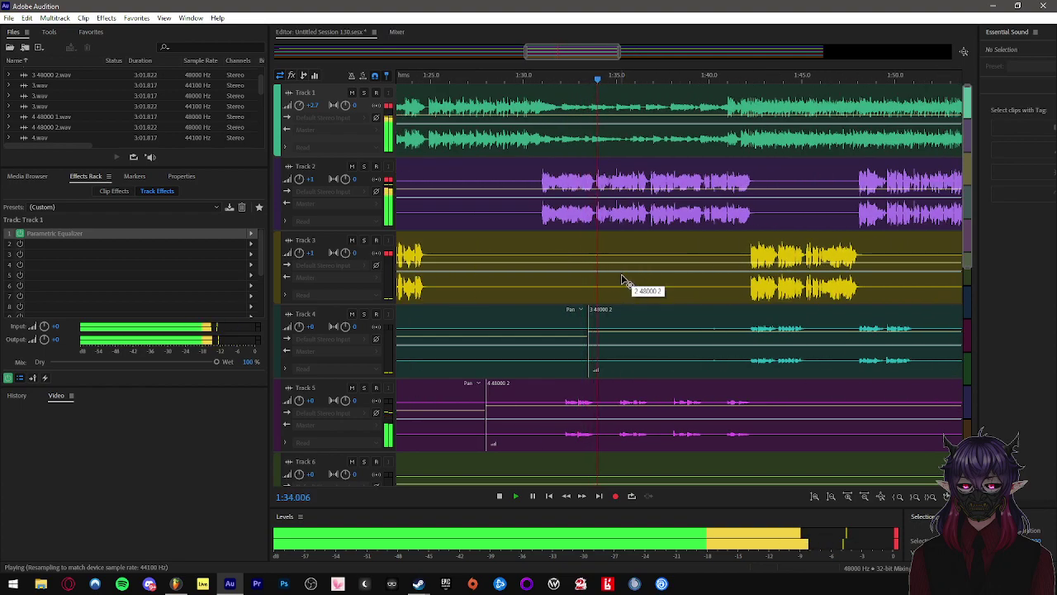
{"action": "scroll", "coordinate": [615, 274], "scroll_direction": "down", "scroll_amount": 5}
{"action": "scroll", "coordinate": [648, 285], "scroll_direction": "up", "scroll_amount": 5}
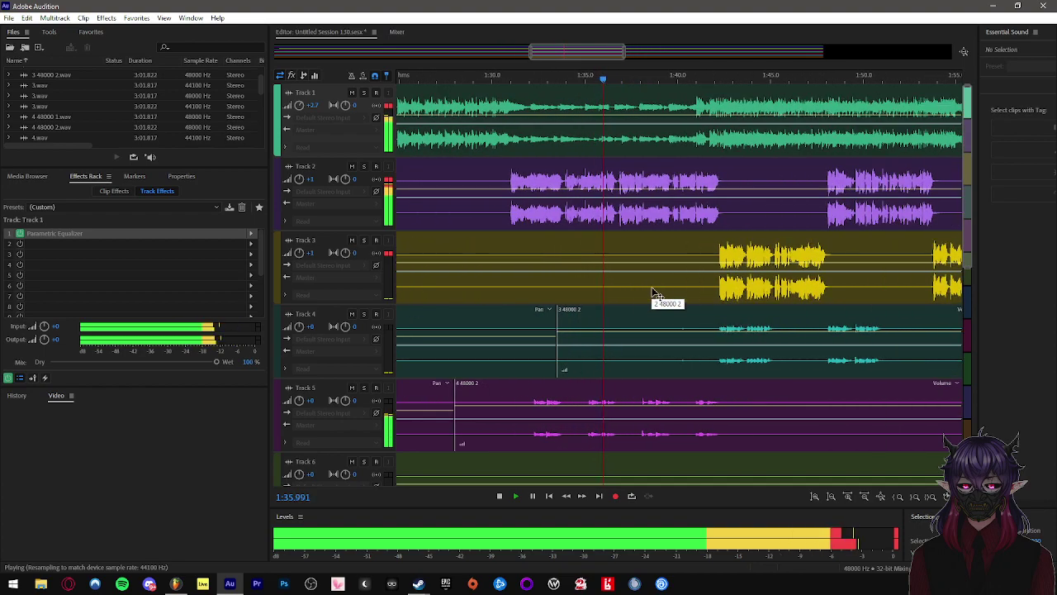
{"action": "scroll", "coordinate": [700, 296], "scroll_direction": "up", "scroll_amount": 3}
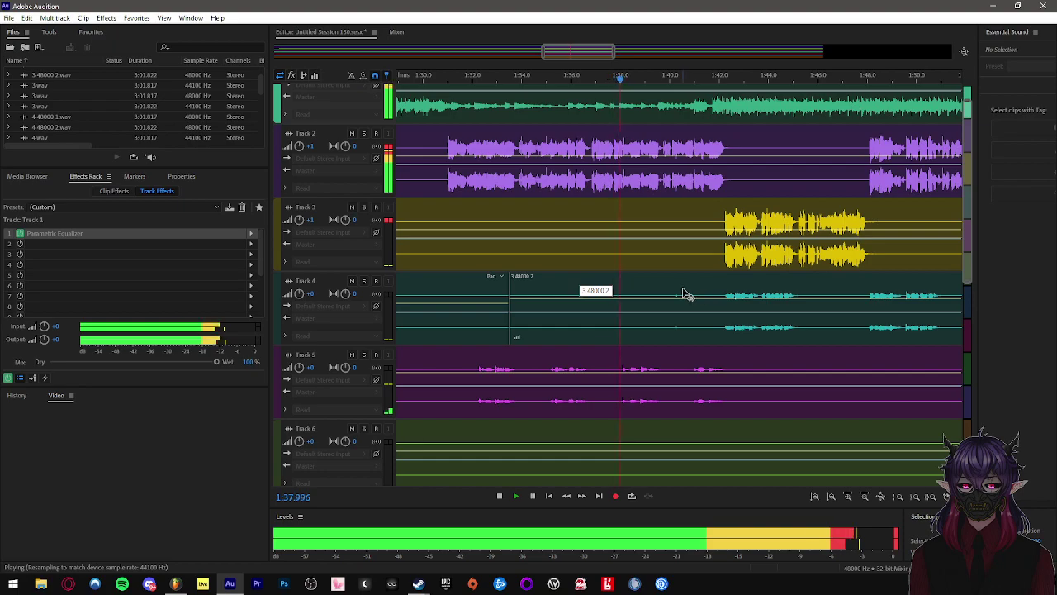
{"action": "scroll", "coordinate": [679, 289], "scroll_direction": "down", "scroll_amount": 1}
{"action": "scroll", "coordinate": [741, 304], "scroll_direction": "up", "scroll_amount": 1}
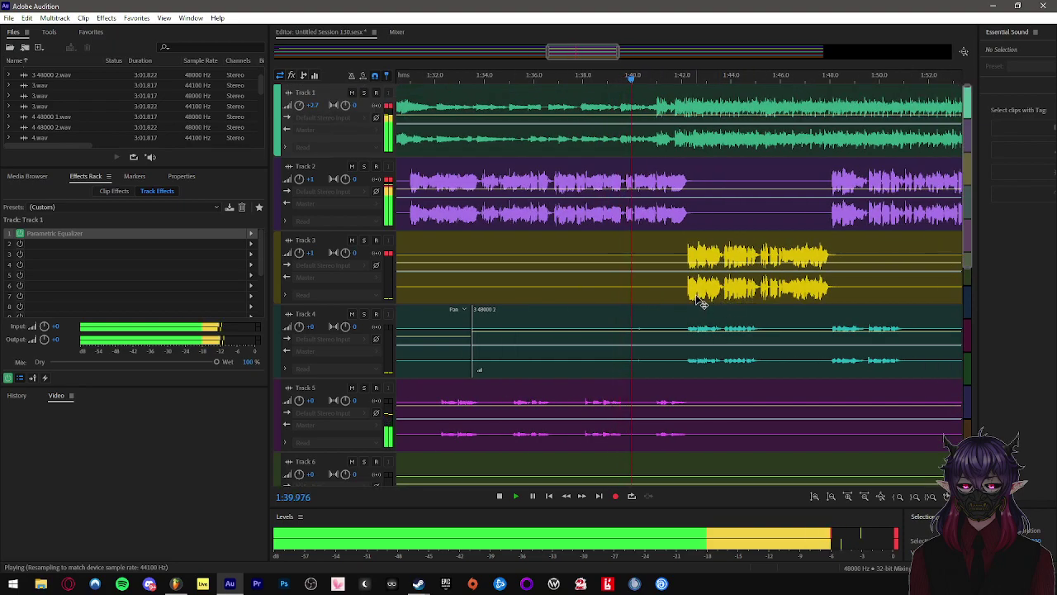
- Listen on from about 1:40 to 1:54, checking the alternating Track 2 and Track 3 vocals with the Track 4 backing
{"action": "scroll", "coordinate": [661, 290], "scroll_direction": "down", "scroll_amount": 2}
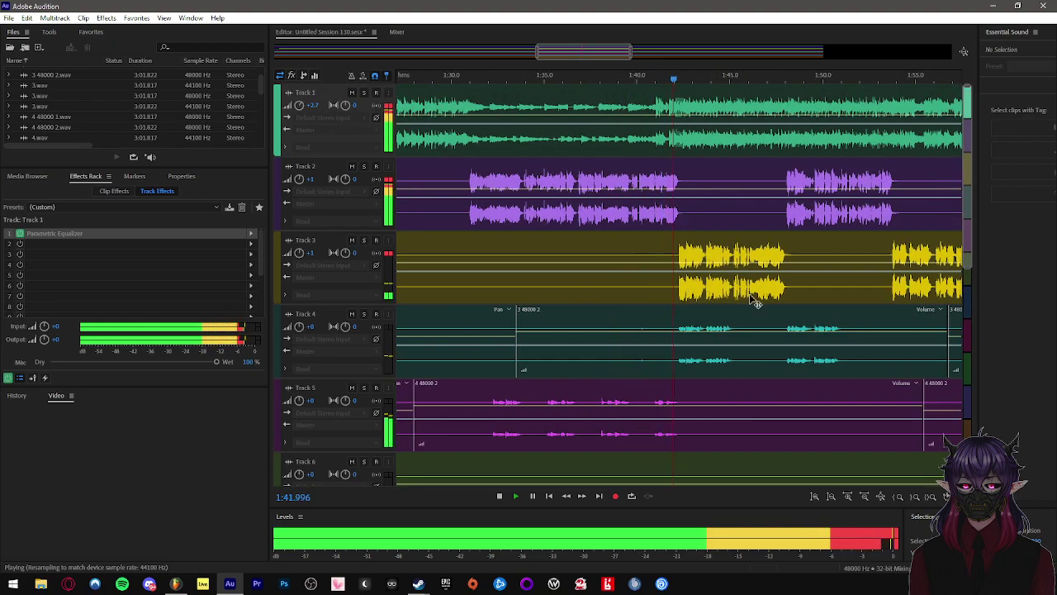
{"action": "scroll", "coordinate": [750, 293], "scroll_direction": "up", "scroll_amount": 3}
{"action": "scroll", "coordinate": [668, 297], "scroll_direction": "up", "scroll_amount": 5}
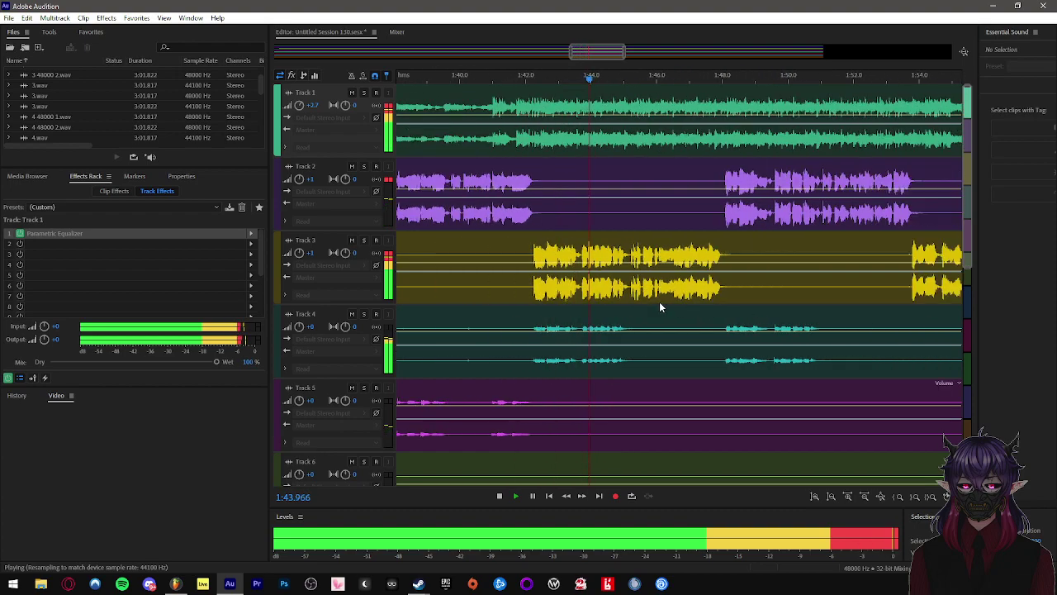
{"action": "scroll", "coordinate": [678, 315], "scroll_direction": "down", "scroll_amount": 2}
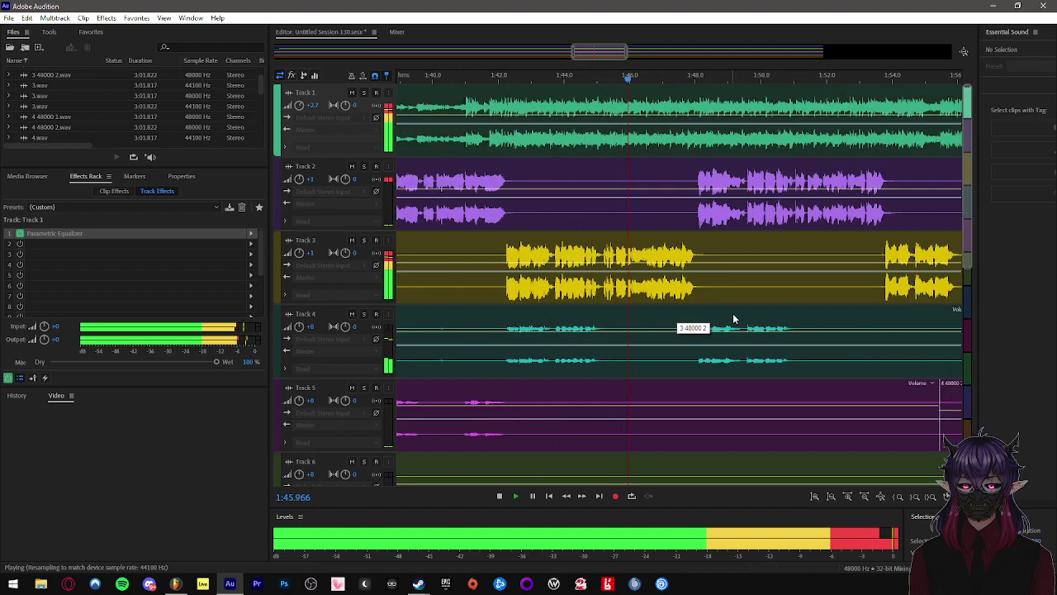
{"action": "scroll", "coordinate": [733, 319], "scroll_direction": "up", "scroll_amount": 2}
{"action": "scroll", "coordinate": [826, 322], "scroll_direction": "down", "scroll_amount": 2}
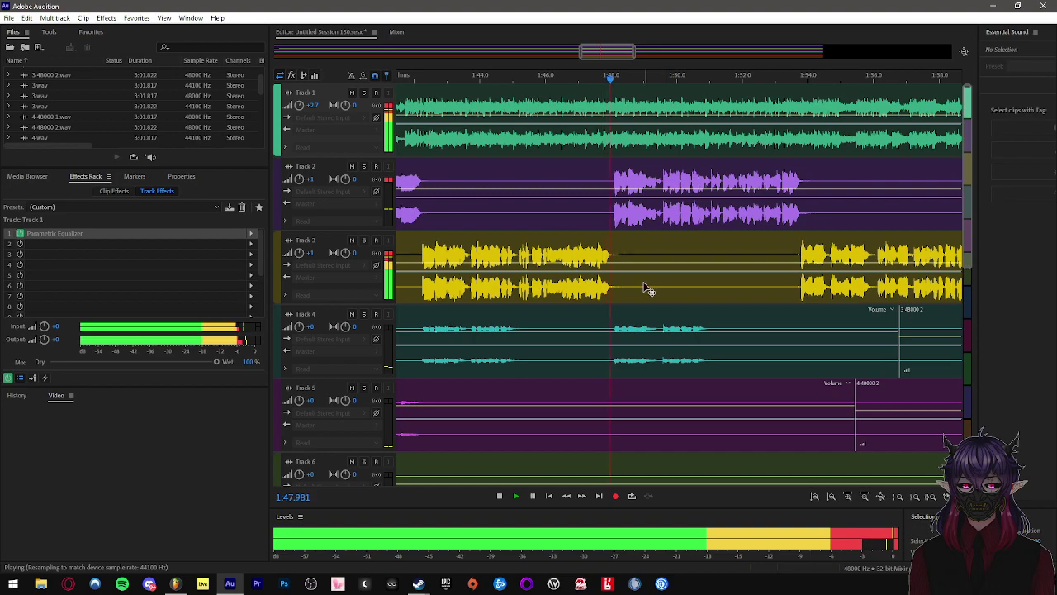
{"action": "scroll", "coordinate": [648, 288], "scroll_direction": "down", "scroll_amount": 2}
{"action": "scroll", "coordinate": [731, 303], "scroll_direction": "up", "scroll_amount": 2}
{"action": "left_click_drag", "start_coordinate": [604, 50], "coordinate": [613, 50]}
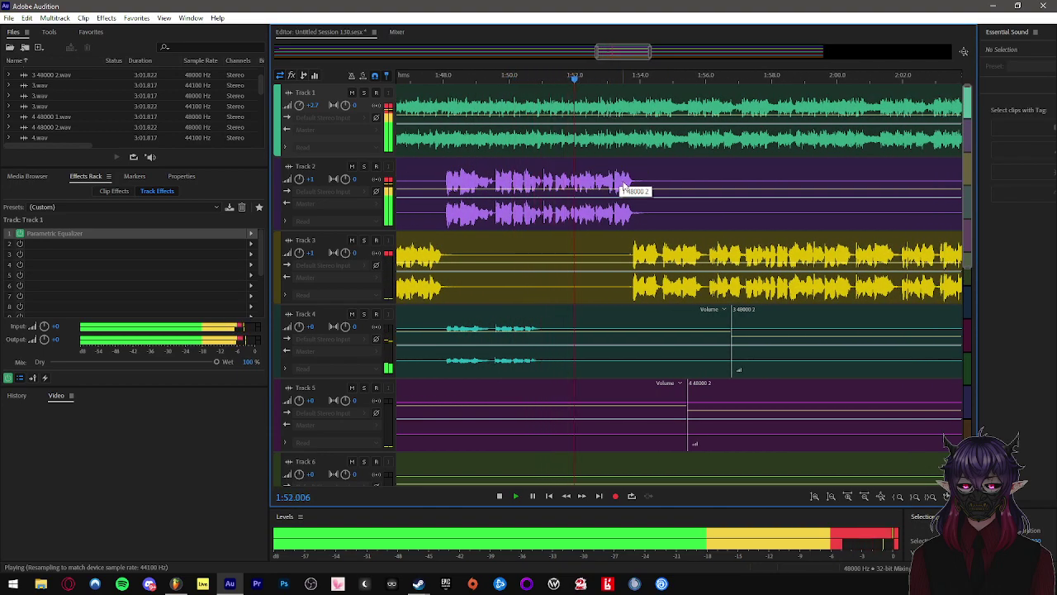
{"action": "scroll", "coordinate": [624, 184], "scroll_direction": "down", "scroll_amount": 2}
{"action": "scroll", "coordinate": [689, 215], "scroll_direction": "up", "scroll_amount": 2}
{"action": "scroll", "coordinate": [688, 216], "scroll_direction": "down", "scroll_amount": 2}
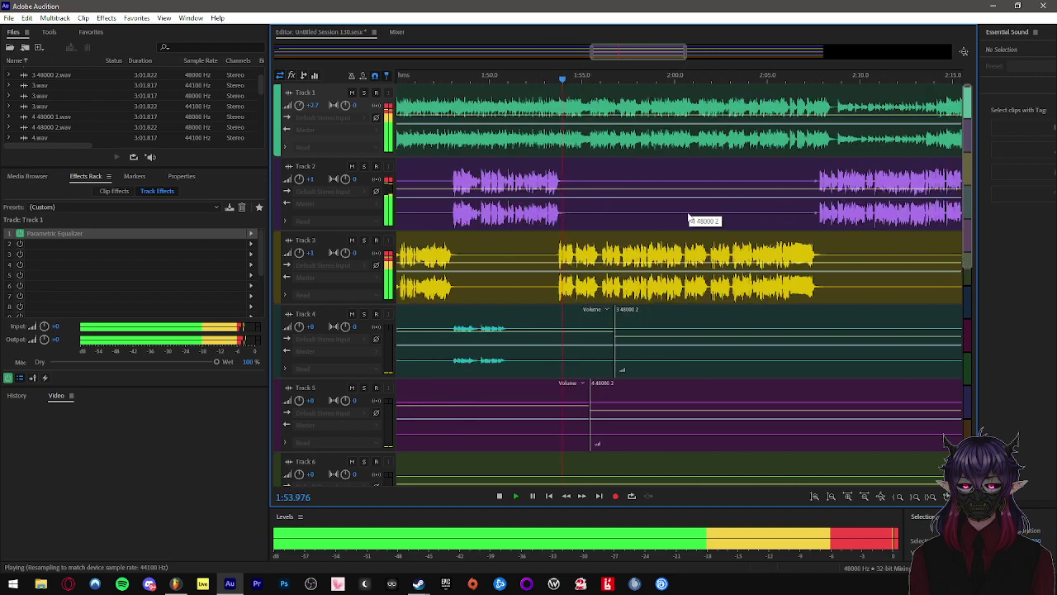
- Listen on from about 1:54 to 2:08, checking the long Track 3 vocal passage against the instrumental
{"action": "scroll", "coordinate": [628, 211], "scroll_direction": "down", "scroll_amount": 2}
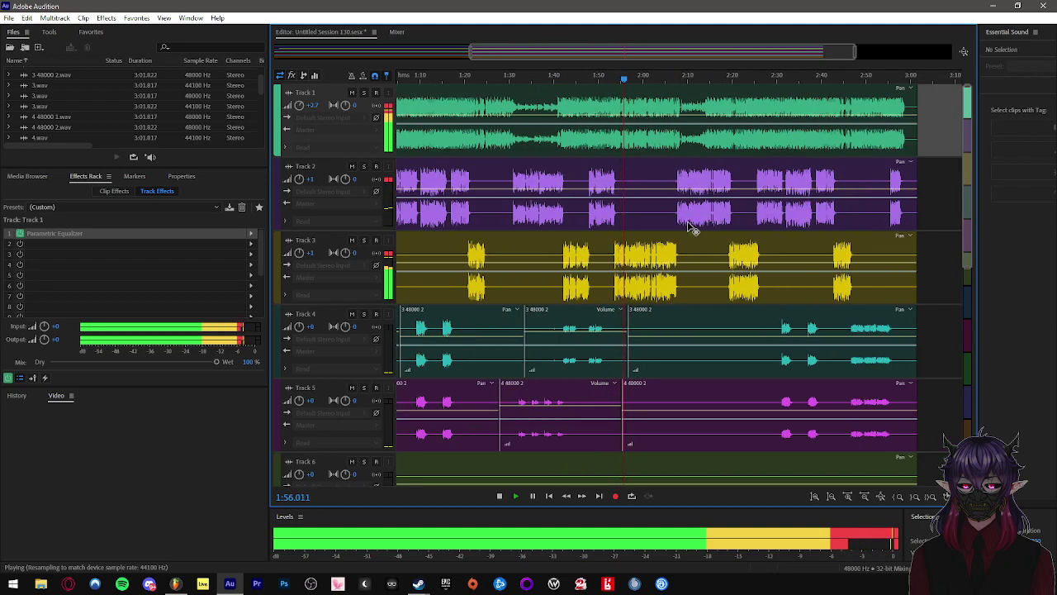
{"action": "scroll", "coordinate": [677, 229], "scroll_direction": "up", "scroll_amount": 1}
{"action": "scroll", "coordinate": [681, 231], "scroll_direction": "up", "scroll_amount": 2}
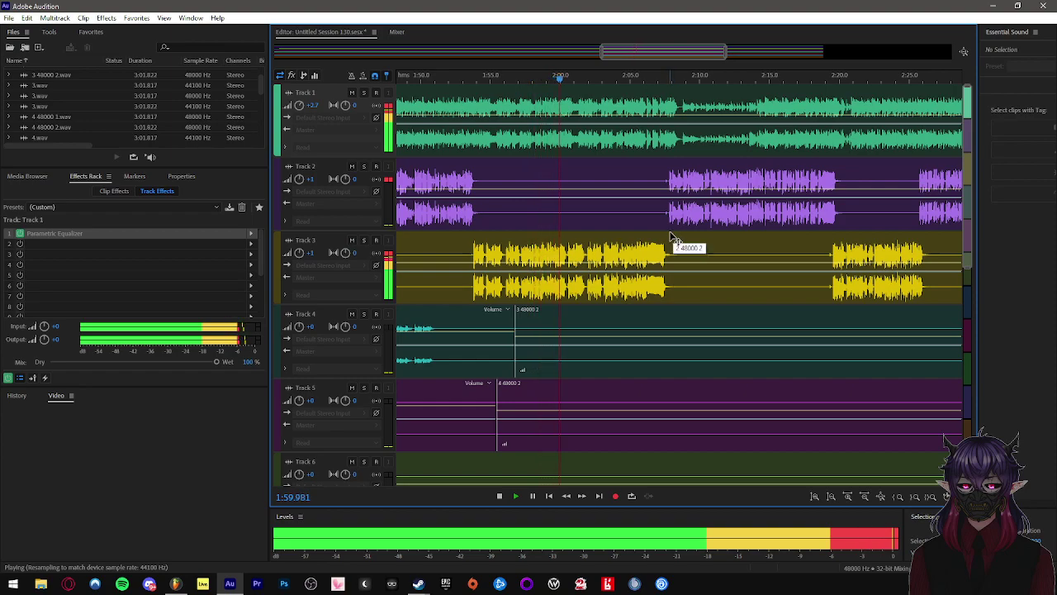
{"action": "scroll", "coordinate": [671, 238], "scroll_direction": "down", "scroll_amount": 1}
{"action": "scroll", "coordinate": [637, 237], "scroll_direction": "up", "scroll_amount": 1}
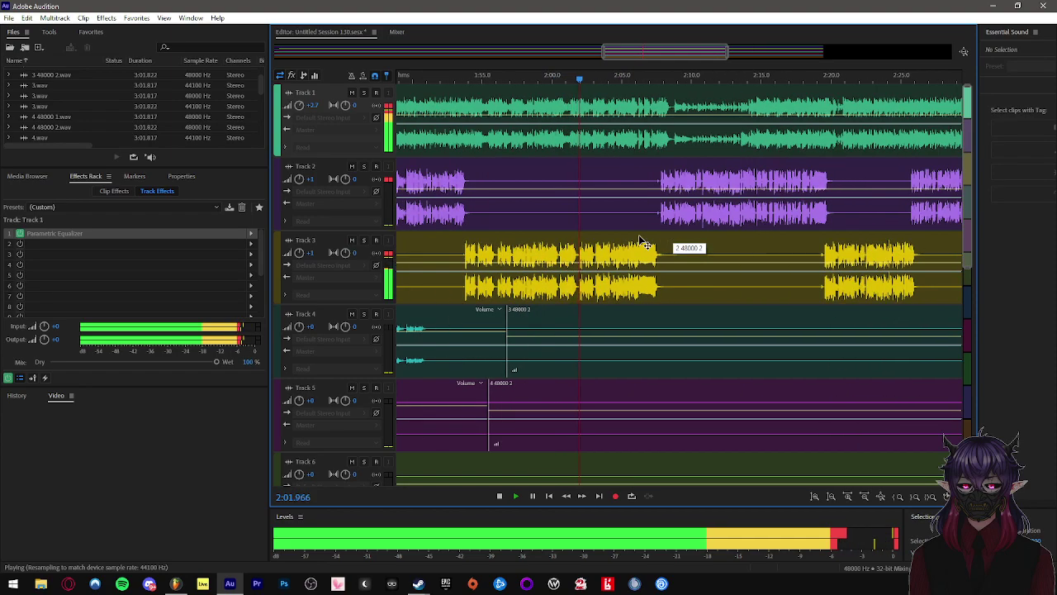
{"action": "scroll", "coordinate": [639, 240], "scroll_direction": "down", "scroll_amount": 1}
{"action": "scroll", "coordinate": [690, 250], "scroll_direction": "up", "scroll_amount": 1}
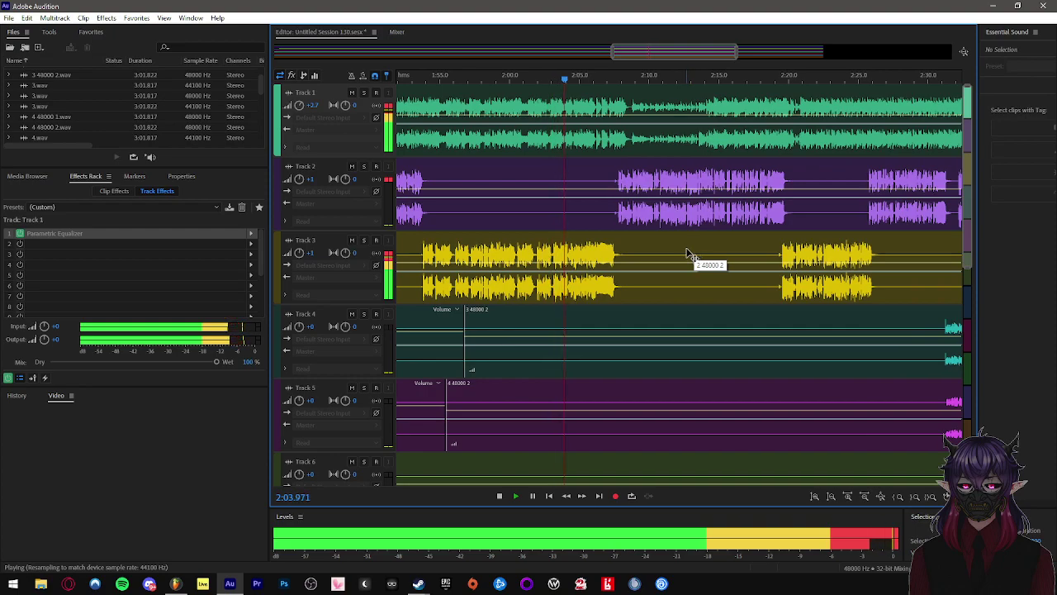
{"action": "scroll", "coordinate": [686, 253], "scroll_direction": "up", "scroll_amount": 1}
{"action": "scroll", "coordinate": [617, 252], "scroll_direction": "down", "scroll_amount": 1}
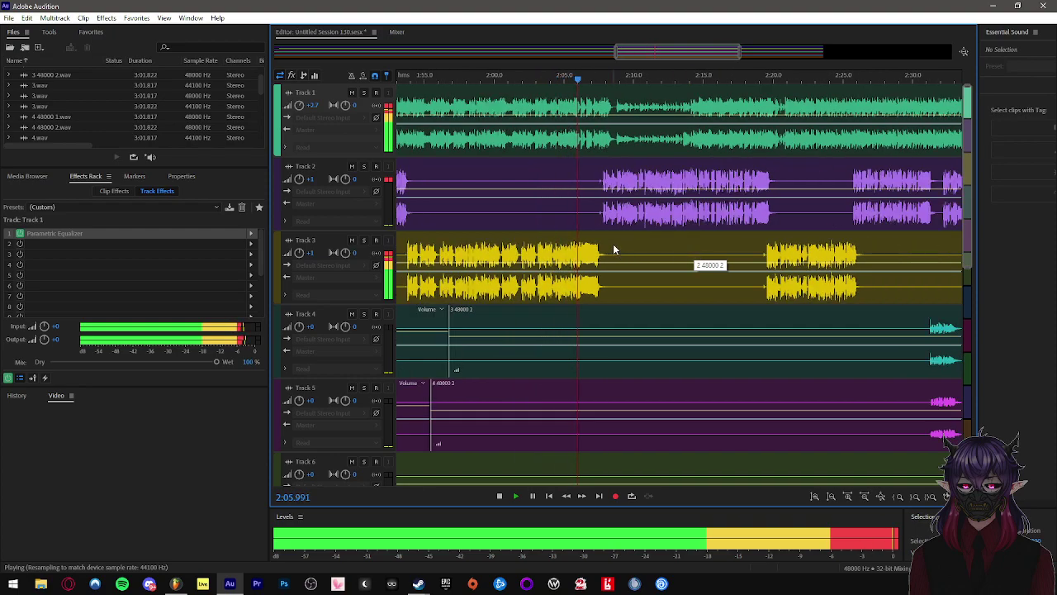
{"action": "scroll", "coordinate": [617, 252], "scroll_direction": "up", "scroll_amount": 2}
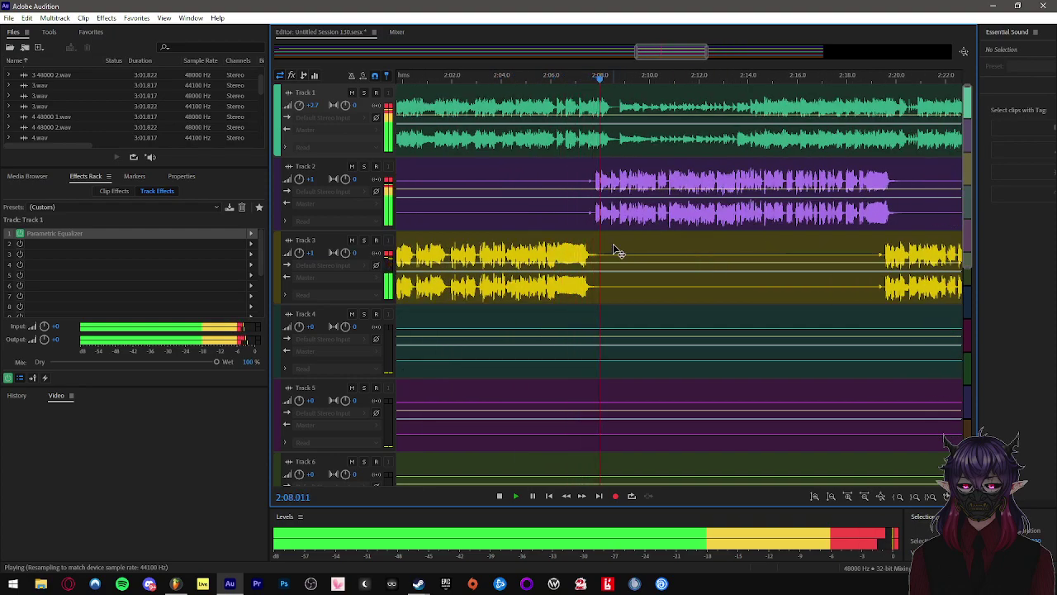
- Listen on from about 2:08 to 2:28, checking the Track 2 and Track 3 vocals and their handovers in the mix
{"action": "scroll", "coordinate": [653, 254], "scroll_direction": "down", "scroll_amount": 2}
{"action": "scroll", "coordinate": [663, 257], "scroll_direction": "up", "scroll_amount": 1}
{"action": "scroll", "coordinate": [663, 257], "scroll_direction": "down", "scroll_amount": 2}
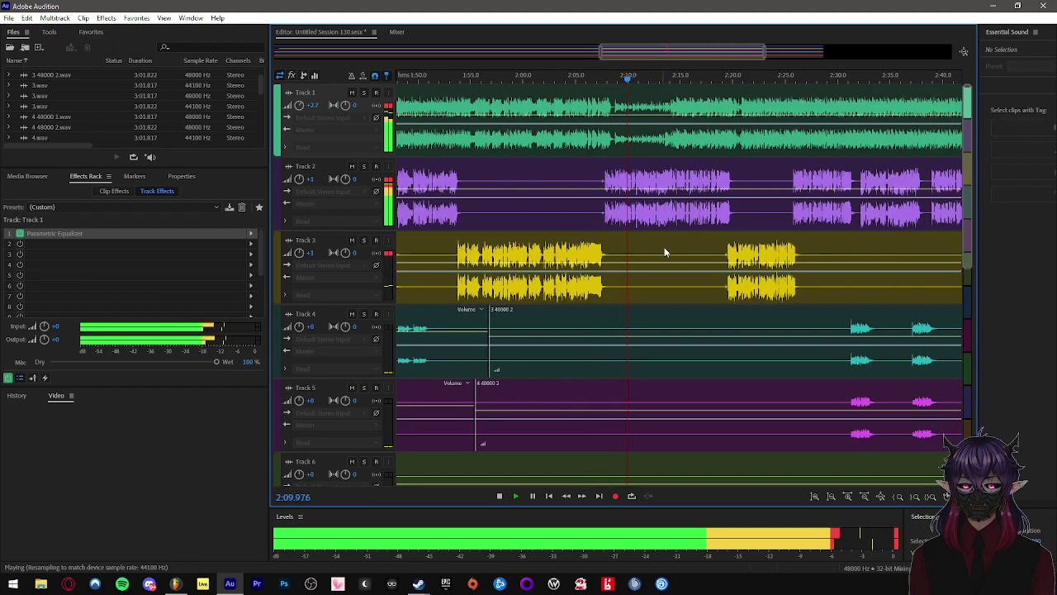
{"action": "scroll", "coordinate": [665, 249], "scroll_direction": "up", "scroll_amount": 2}
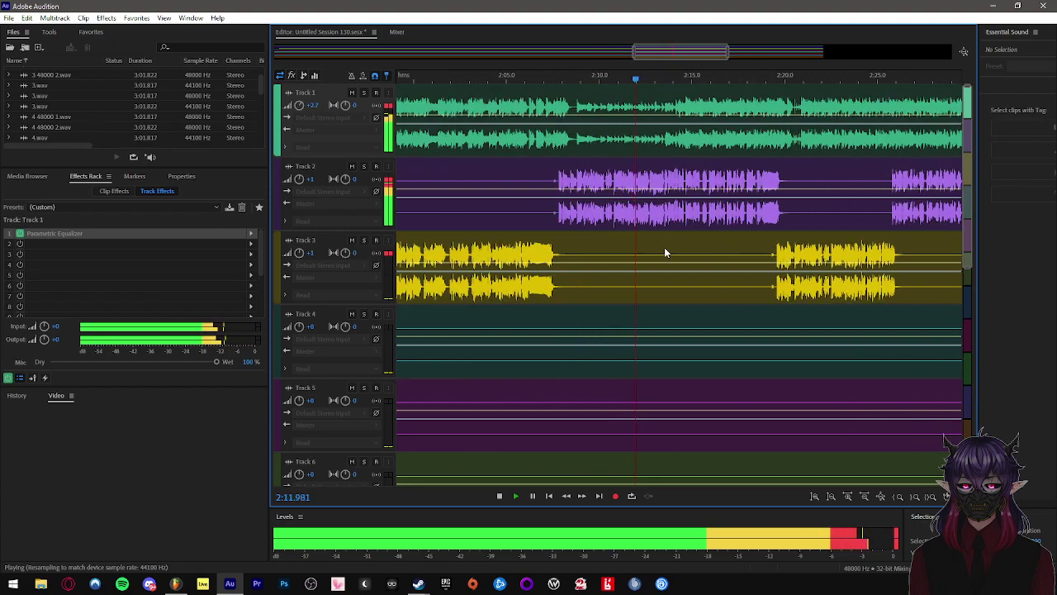
{"action": "left_click_drag", "start_coordinate": [680, 53], "coordinate": [692, 55]}
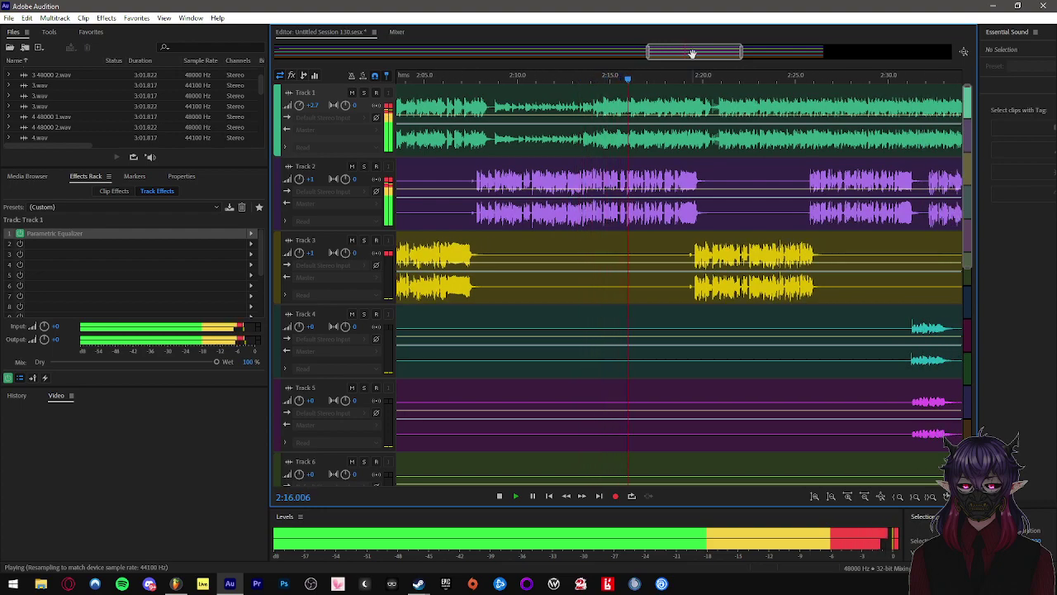
{"action": "left_click_drag", "start_coordinate": [692, 54], "coordinate": [701, 53]}
{"action": "scroll", "coordinate": [664, 140], "scroll_direction": "down", "scroll_amount": 2}
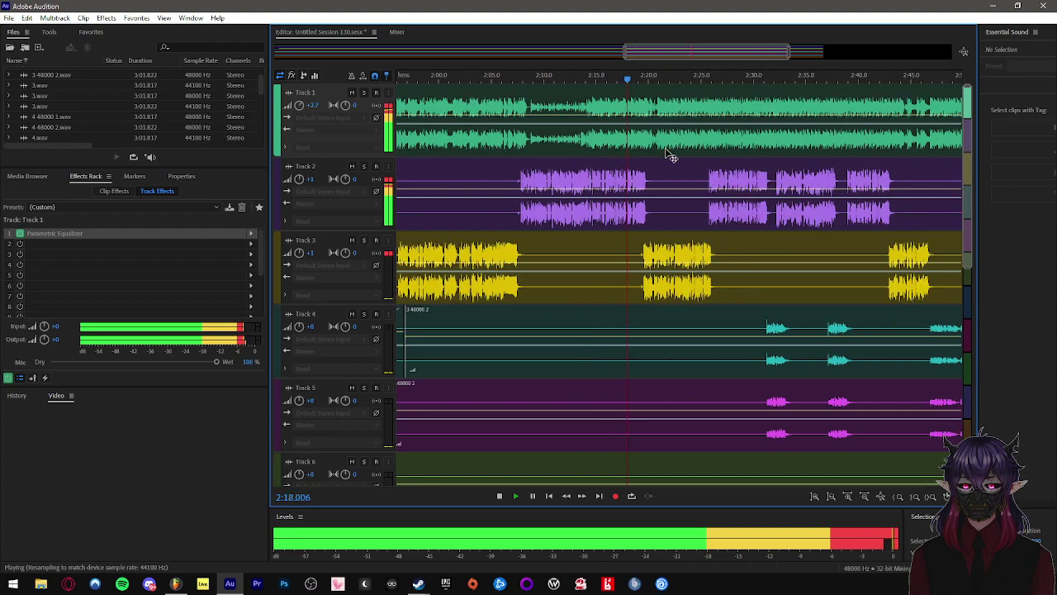
{"action": "scroll", "coordinate": [670, 160], "scroll_direction": "up", "scroll_amount": 2}
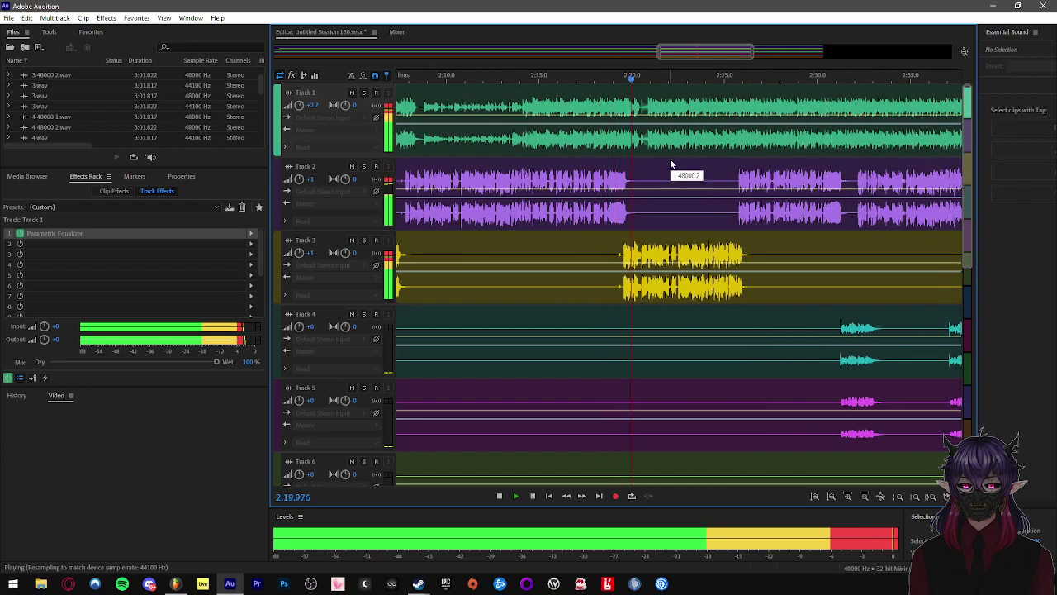
{"action": "left_click_drag", "start_coordinate": [698, 51], "coordinate": [709, 50]}
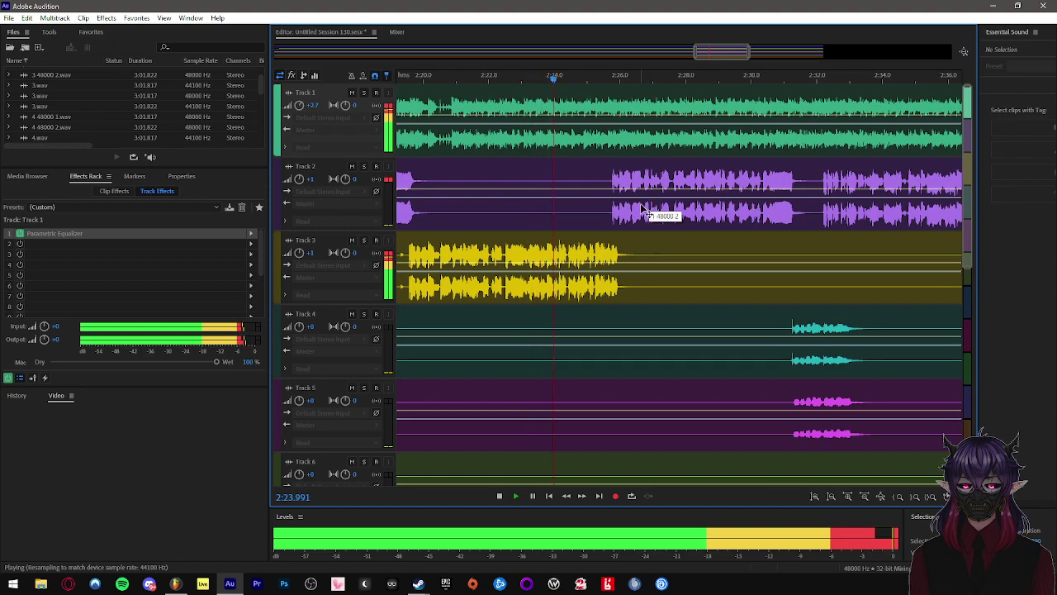
{"action": "scroll", "coordinate": [684, 203], "scroll_direction": "up", "scroll_amount": 3}
{"action": "scroll", "coordinate": [644, 203], "scroll_direction": "down", "scroll_amount": 2}
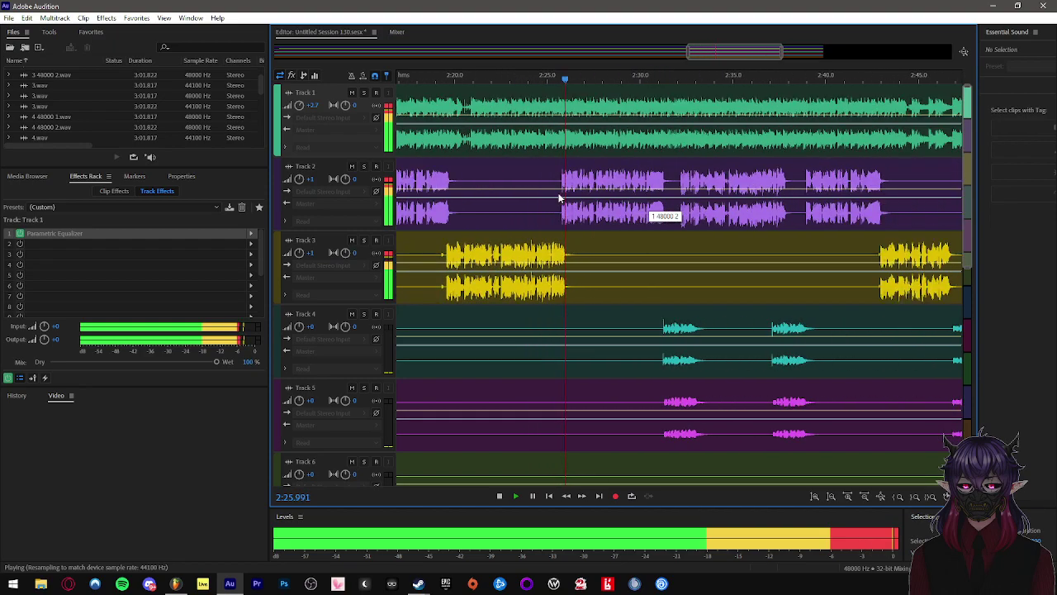
{"action": "scroll", "coordinate": [694, 234], "scroll_direction": "up", "scroll_amount": 2}
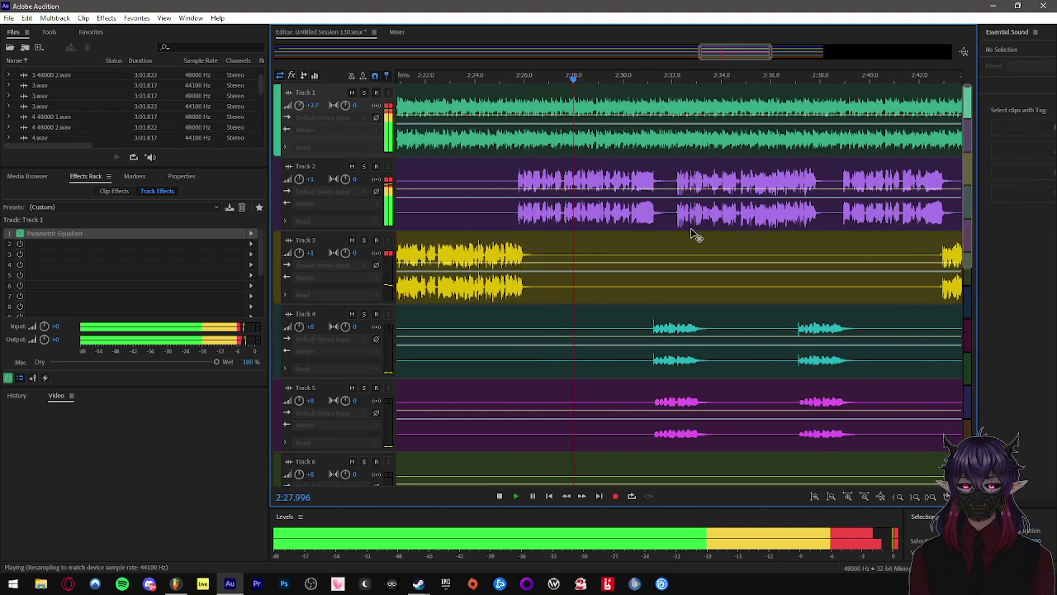
- Listen on from about 2:28 to 2:43, checking the Track 2 vocals with the Track 4 and Track 5 backing
{"action": "scroll", "coordinate": [643, 201], "scroll_direction": "down", "scroll_amount": 2}
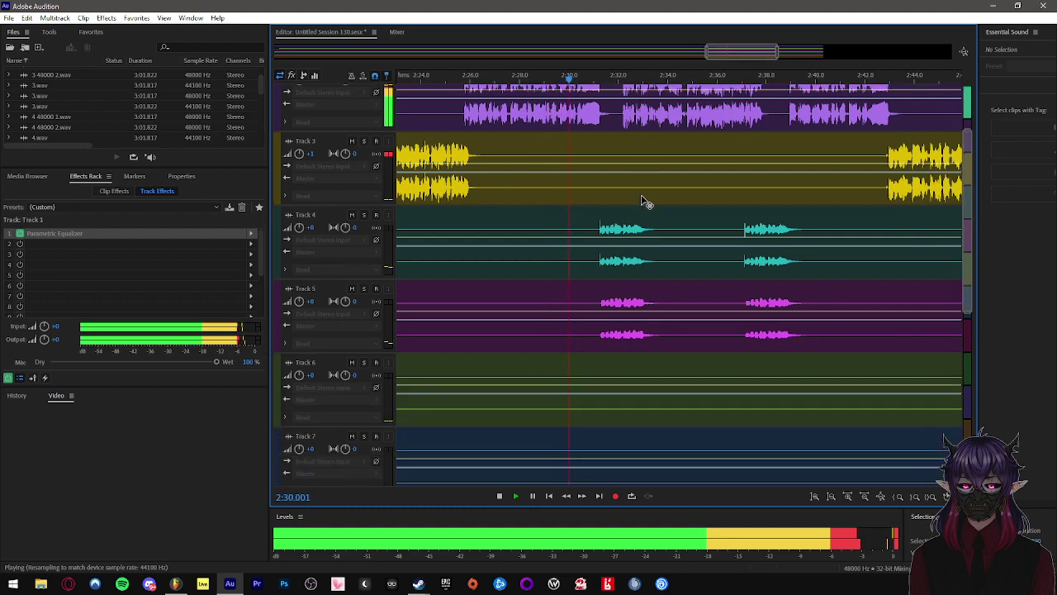
{"action": "scroll", "coordinate": [643, 201], "scroll_direction": "up", "scroll_amount": 1}
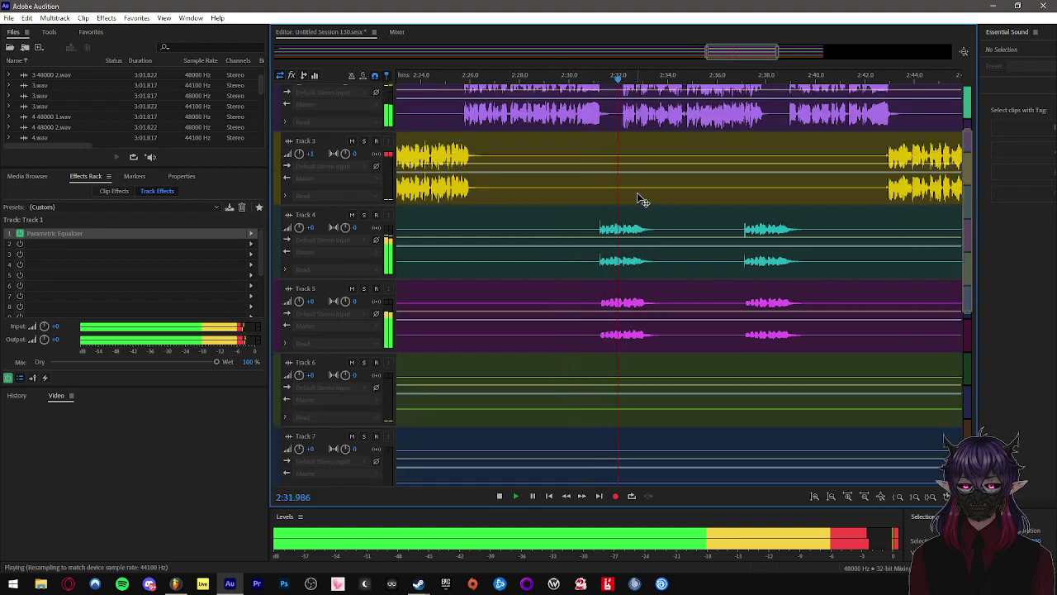
{"action": "scroll", "coordinate": [611, 187], "scroll_direction": "down", "scroll_amount": 5}
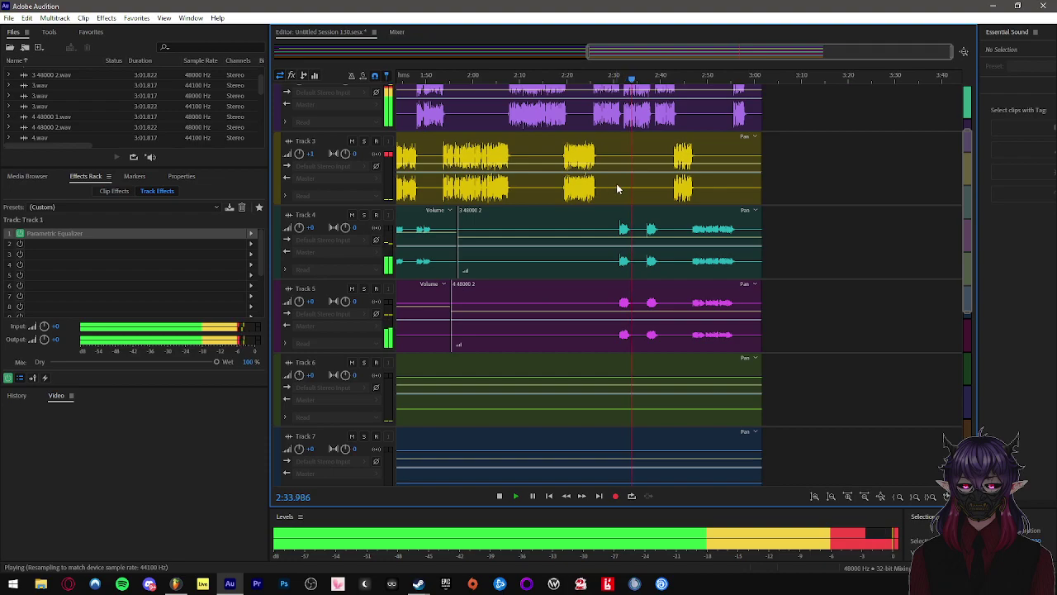
{"action": "scroll", "coordinate": [626, 189], "scroll_direction": "up", "scroll_amount": 4}
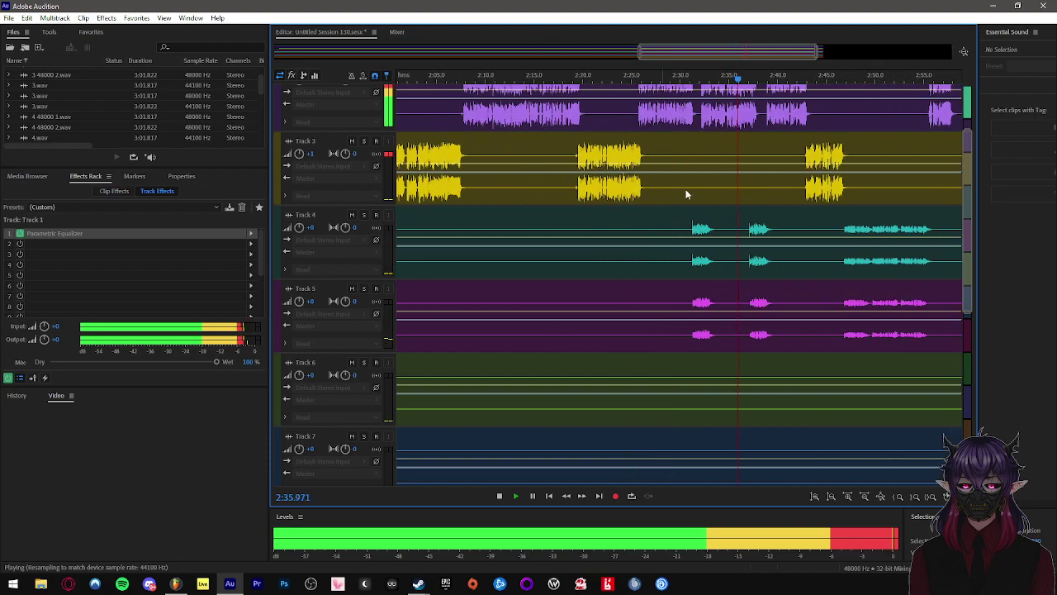
{"action": "scroll", "coordinate": [744, 211], "scroll_direction": "up", "scroll_amount": 2}
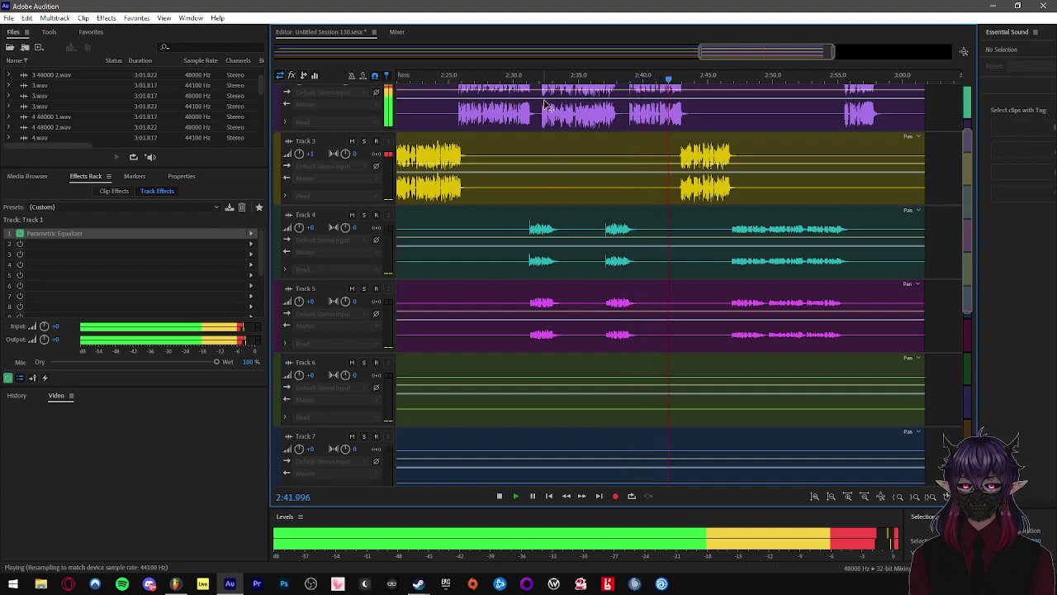
{"action": "scroll", "coordinate": [686, 157], "scroll_direction": "up", "scroll_amount": 1}
{"action": "scroll", "coordinate": [737, 184], "scroll_direction": "up", "scroll_amount": 2}
{"action": "scroll", "coordinate": [619, 172], "scroll_direction": "down", "scroll_amount": 2}
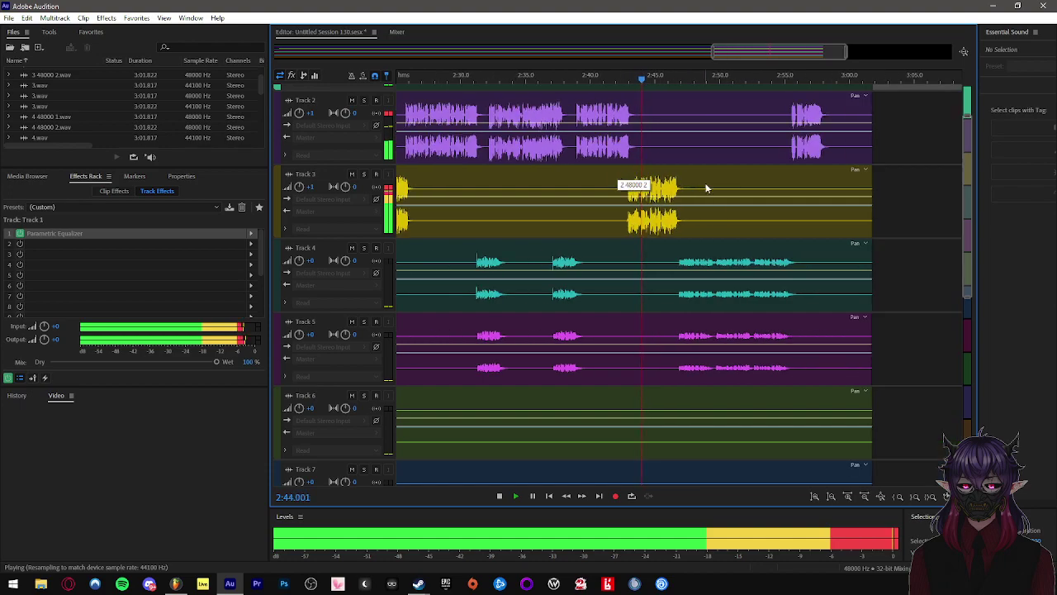
- Listen on from about 2:44 to 2:51, checking the last Track 3 vocals and their handover to the Track 4 and Track 5 backing
{"action": "scroll", "coordinate": [685, 189], "scroll_direction": "up", "scroll_amount": 3}
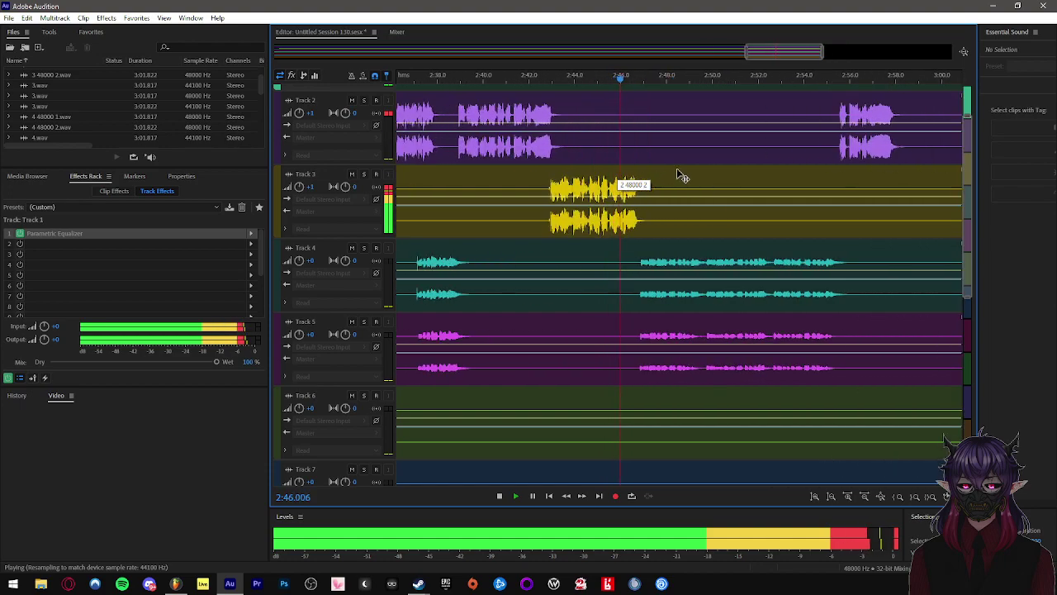
{"action": "scroll", "coordinate": [667, 180], "scroll_direction": "down", "scroll_amount": 3}
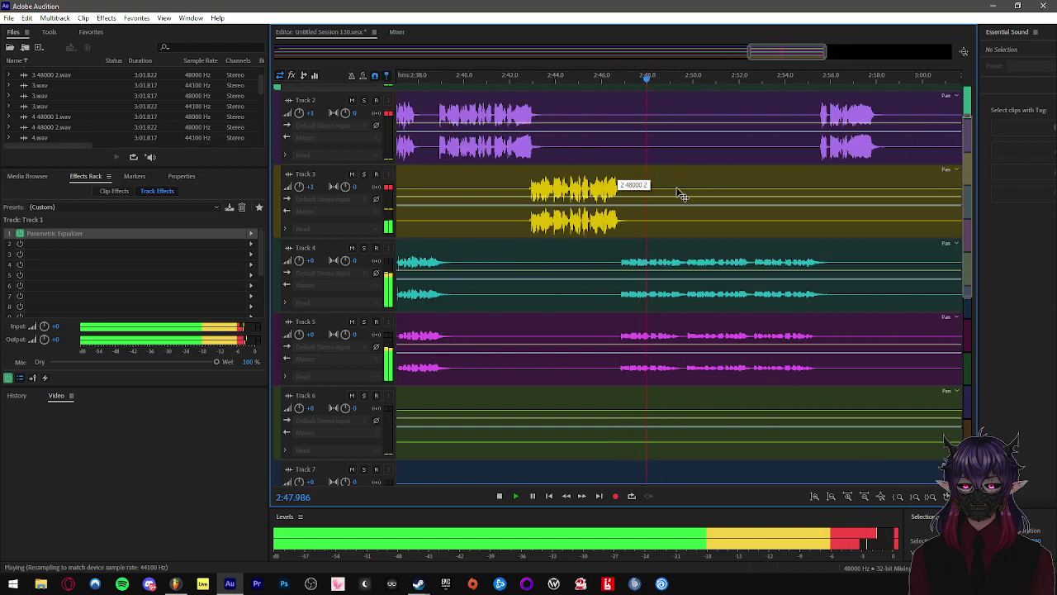
{"action": "scroll", "coordinate": [674, 191], "scroll_direction": "down", "scroll_amount": 2}
{"action": "scroll", "coordinate": [718, 201], "scroll_direction": "up", "scroll_amount": 4}
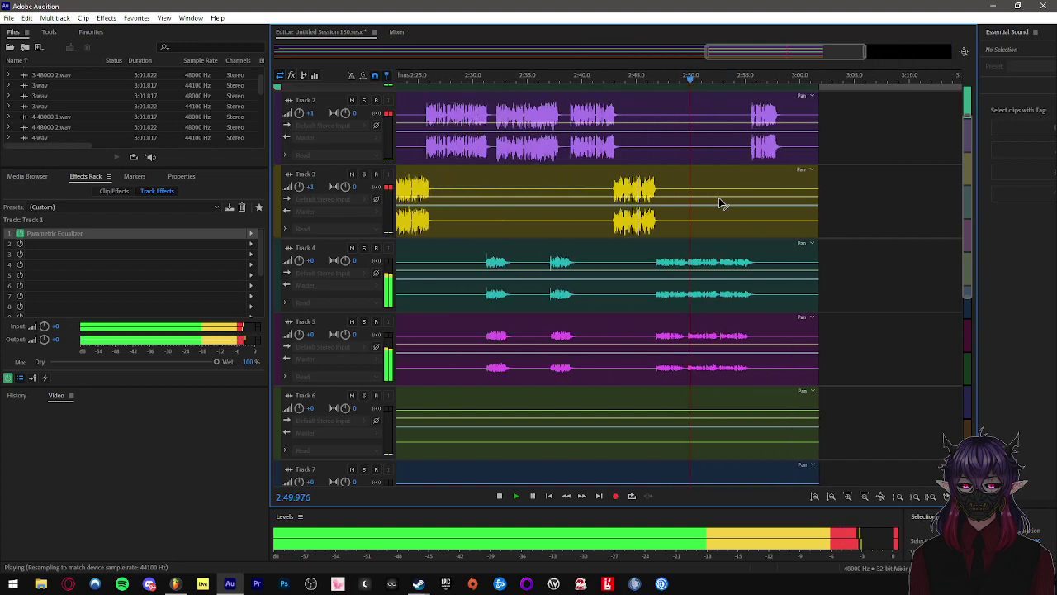
{"action": "scroll", "coordinate": [703, 197], "scroll_direction": "down", "scroll_amount": 3}
{"action": "scroll", "coordinate": [743, 206], "scroll_direction": "up", "scroll_amount": 1}
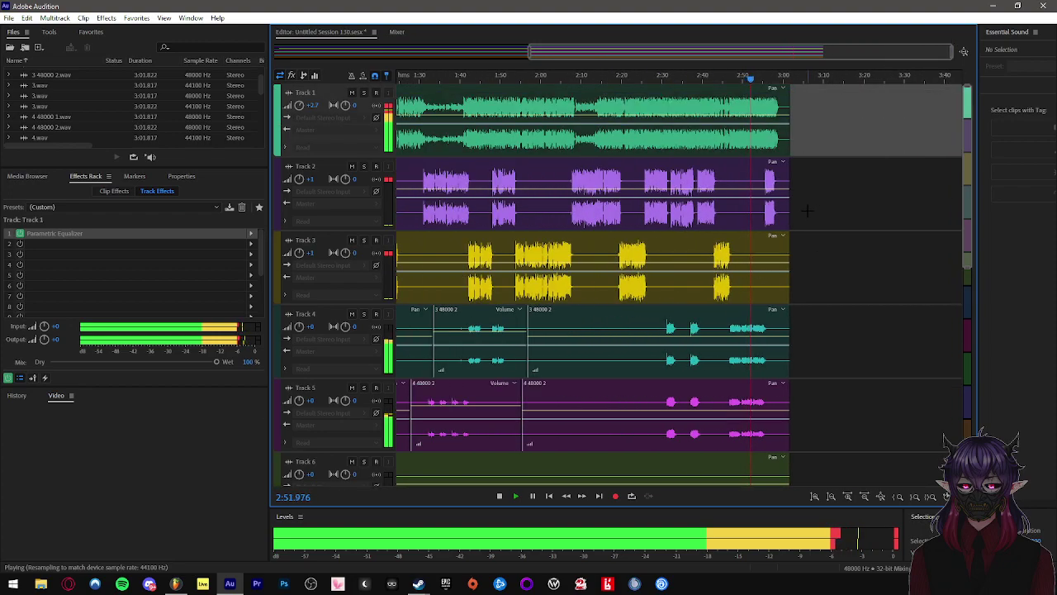
- Listen through the ending from about 2:52, checking the final Track 2 vocals against the backing and instrumental
{"action": "scroll", "coordinate": [769, 219], "scroll_direction": "up", "scroll_amount": 3}
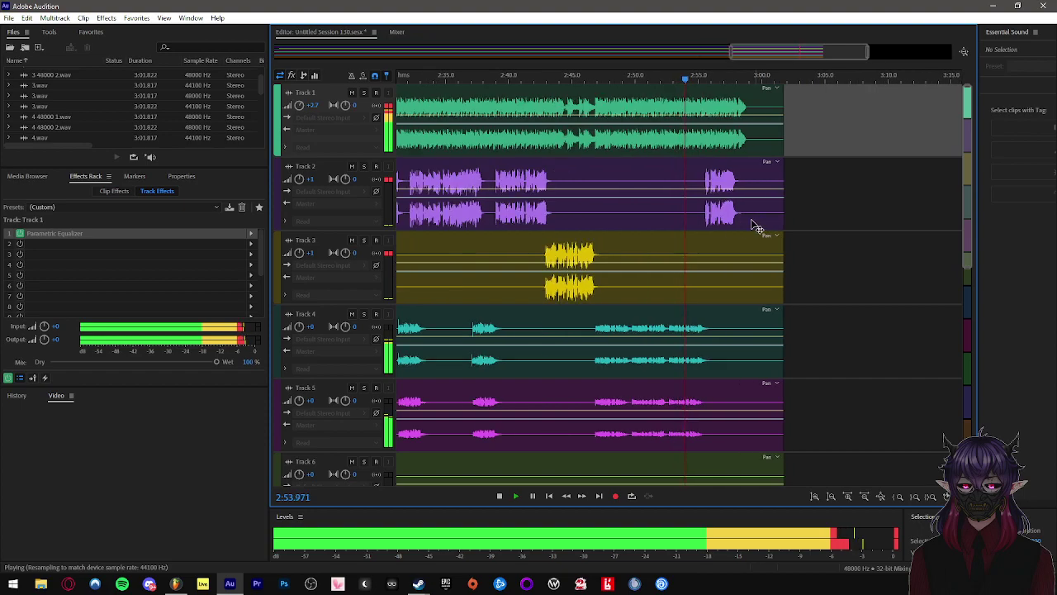
{"action": "scroll", "coordinate": [727, 248], "scroll_direction": "down", "scroll_amount": 2}
{"action": "scroll", "coordinate": [722, 248], "scroll_direction": "up", "scroll_amount": 2}
{"action": "scroll", "coordinate": [724, 251], "scroll_direction": "down", "scroll_amount": 1}
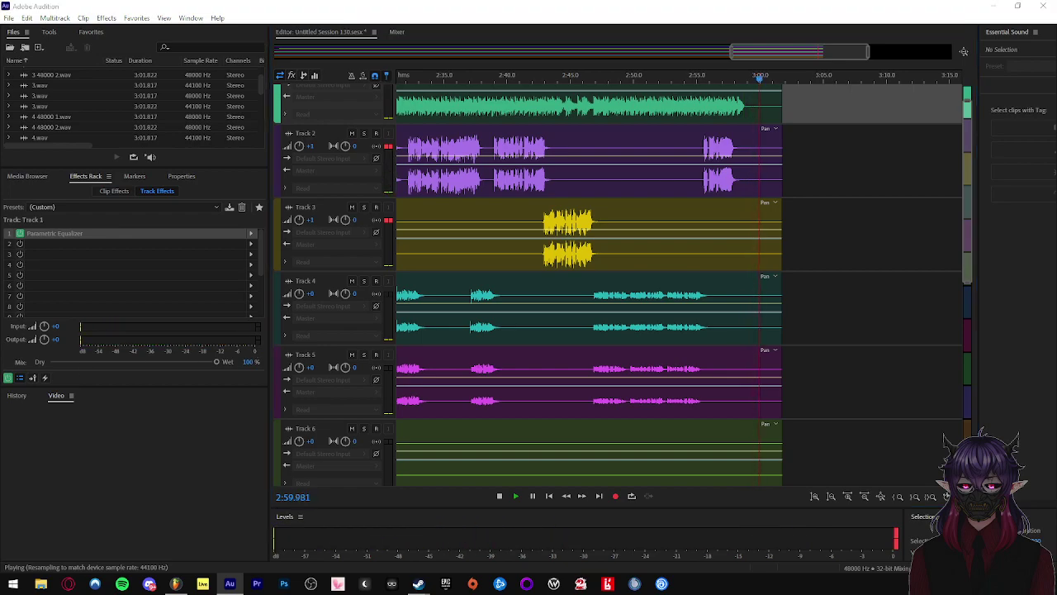
{"action": "scroll", "coordinate": [777, 298], "scroll_direction": "down", "scroll_amount": 3}
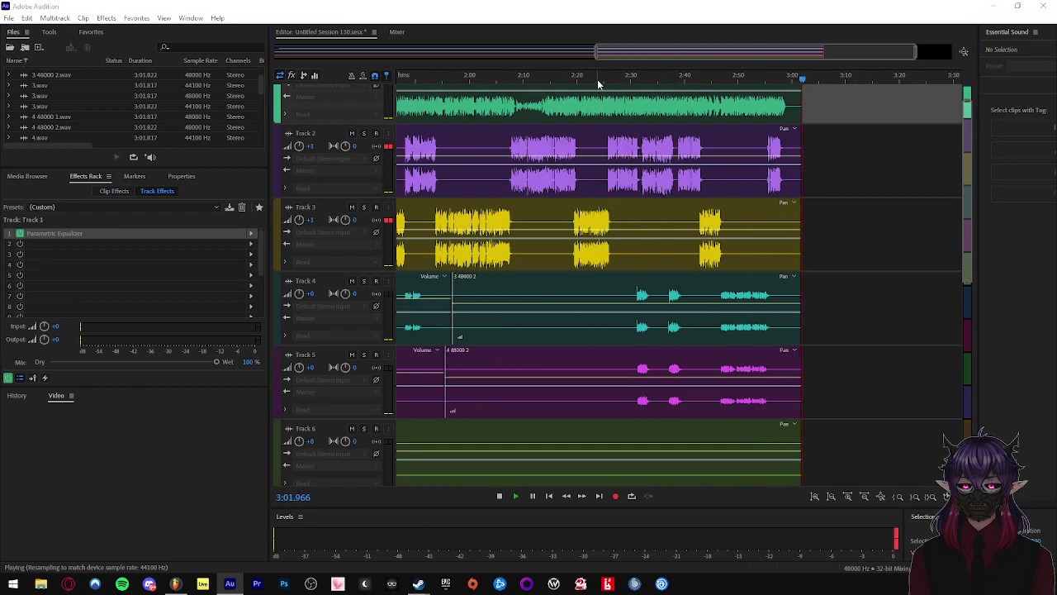
- Stop playback and raise the clip volume of the last Track 4 and Track 5 backing clips, Track 5's to about +3.6 dB
{"action": "left_click", "coordinate": [597, 78]}
{"action": "key", "text": "space"}
{"action": "left_click", "coordinate": [648, 285]}
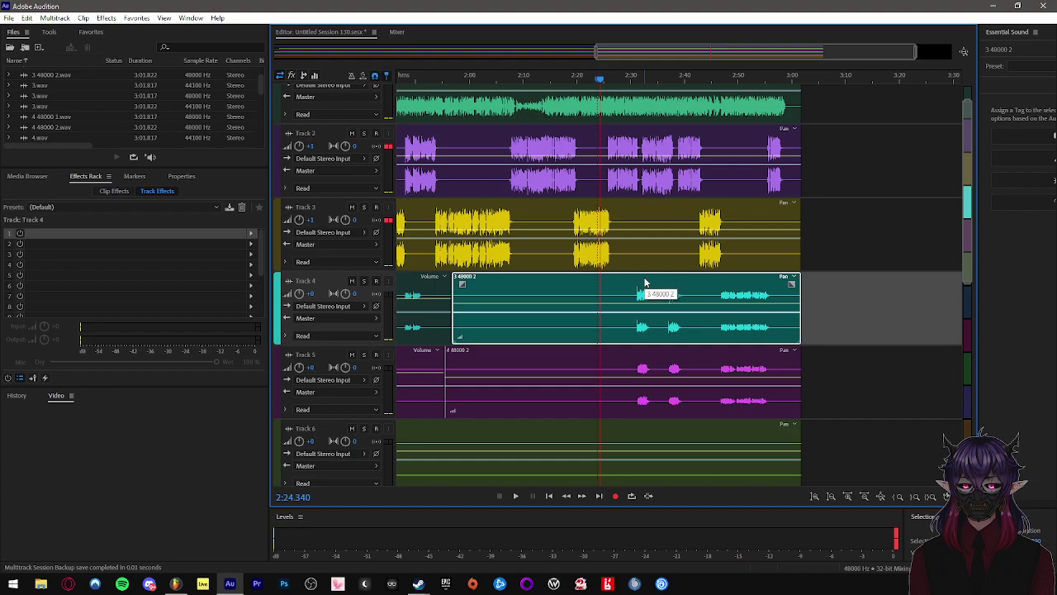
{"action": "scroll", "coordinate": [642, 314], "scroll_direction": "up", "scroll_amount": 1}
{"action": "scroll", "coordinate": [642, 337], "scroll_direction": "up", "scroll_amount": 3}
{"action": "left_click_drag", "start_coordinate": [640, 337], "coordinate": [641, 330]}
{"action": "left_click_drag", "start_coordinate": [648, 417], "coordinate": [646, 406]}
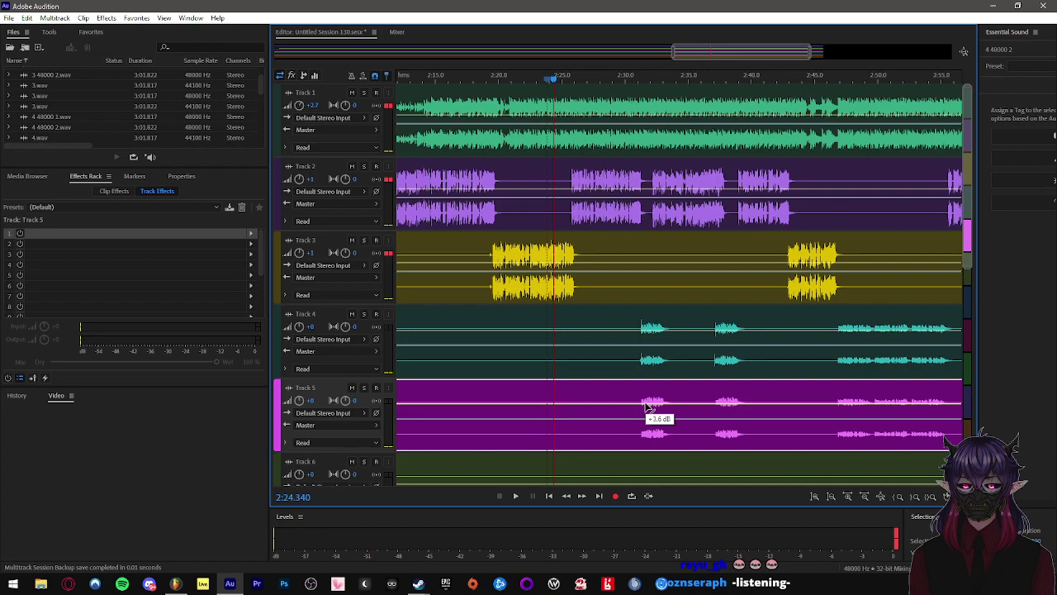
{"action": "left_click_drag", "start_coordinate": [648, 406], "coordinate": [648, 405]}
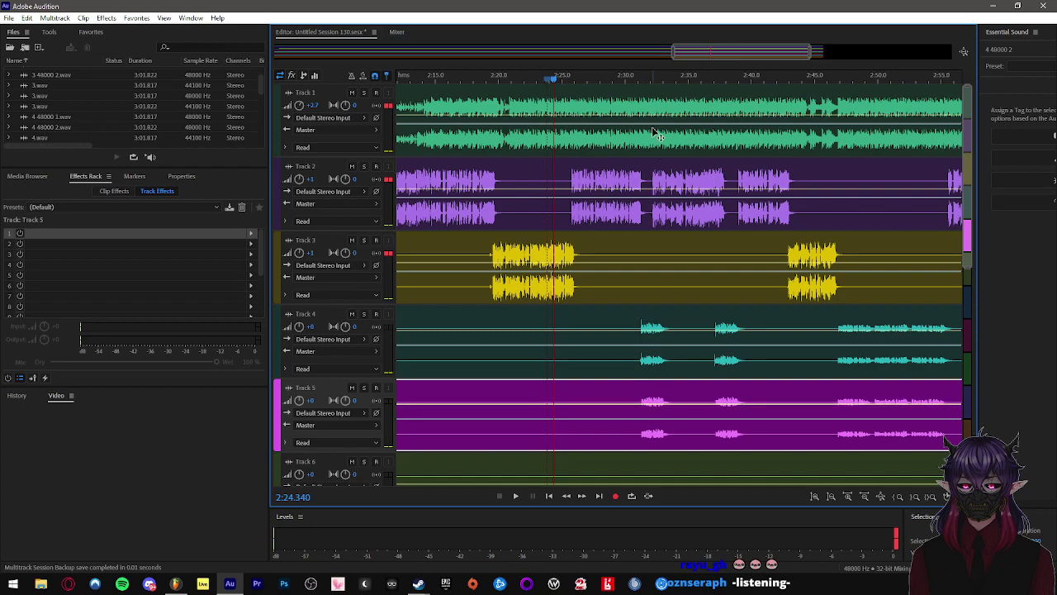
- Play the mix from about 2:31 and again from about 2:46 to check the raised Track 4 and Track 5 backing vocals
{"action": "left_click", "coordinate": [639, 82]}
{"action": "key", "text": "space"}
{"action": "scroll", "coordinate": [602, 276], "scroll_direction": "up", "scroll_amount": 1}
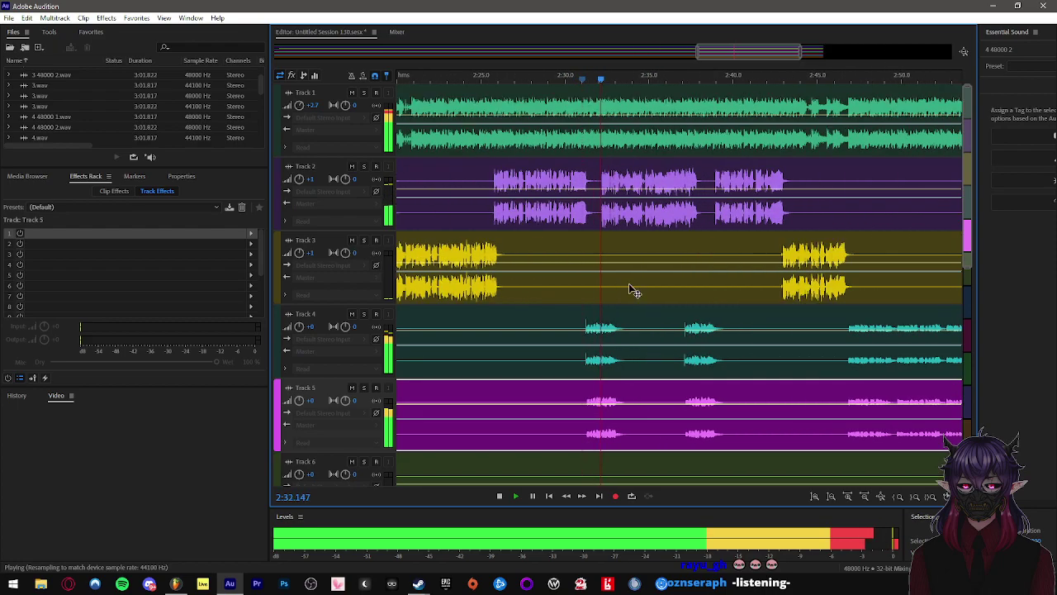
{"action": "left_click", "coordinate": [829, 81]}
{"action": "scroll", "coordinate": [692, 222], "scroll_direction": "down", "scroll_amount": 2}
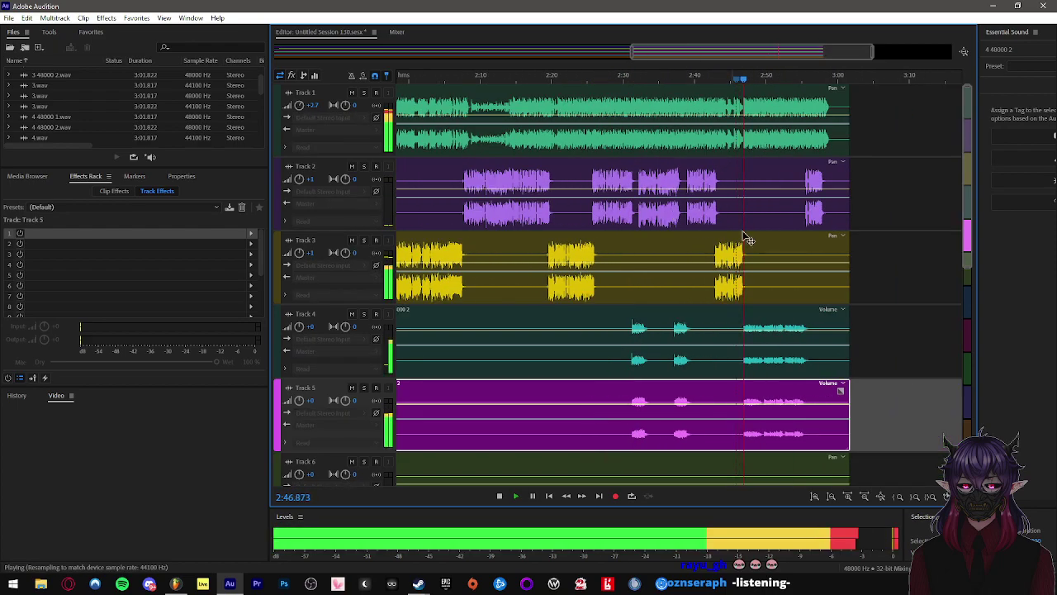
{"action": "scroll", "coordinate": [806, 245], "scroll_direction": "up", "scroll_amount": 2}
{"action": "scroll", "coordinate": [787, 251], "scroll_direction": "down", "scroll_amount": 2}
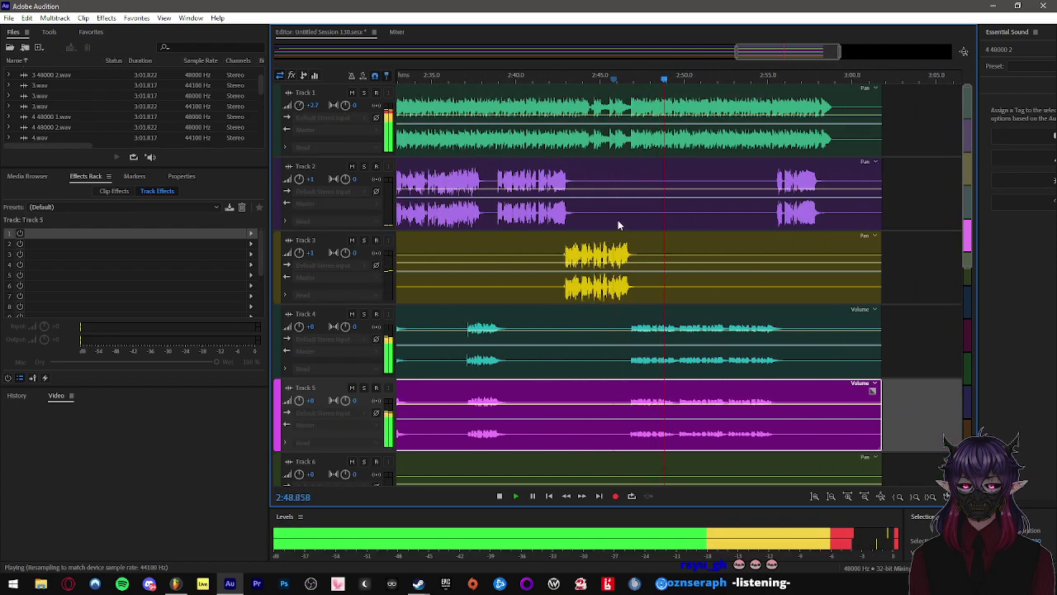
{"action": "scroll", "coordinate": [727, 314], "scroll_direction": "down", "scroll_amount": 1}
{"action": "scroll", "coordinate": [744, 326], "scroll_direction": "down", "scroll_amount": 2}
{"action": "key", "text": "space"}
- Deselect the Track 5 clip and save the multitrack session
{"action": "scroll", "coordinate": [801, 291], "scroll_direction": "down", "scroll_amount": 1}
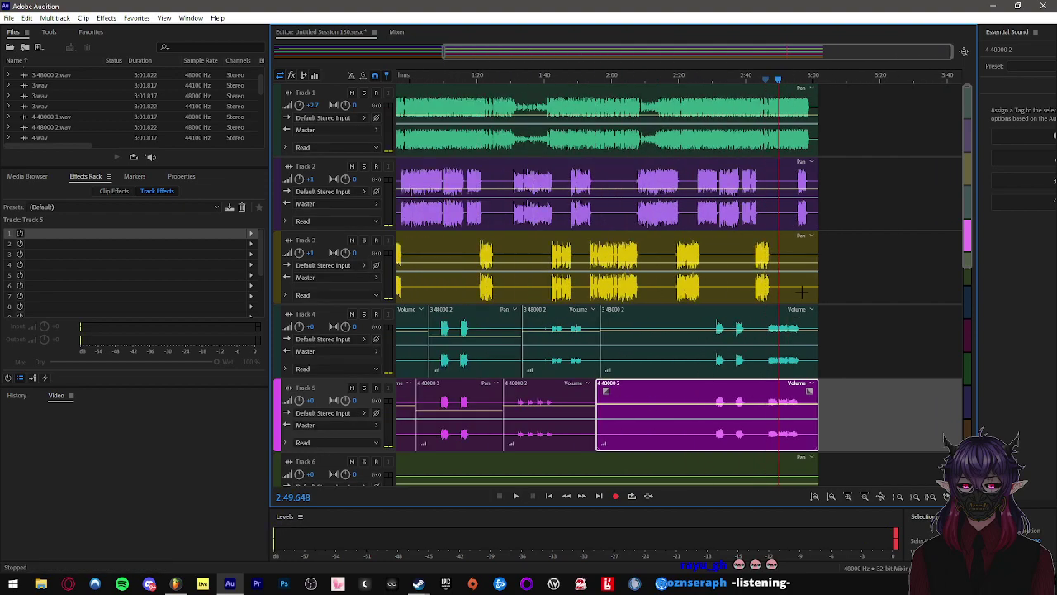
{"action": "left_click", "coordinate": [892, 326]}
{"action": "scroll", "coordinate": [877, 318], "scroll_direction": "down", "scroll_amount": 1}
{"action": "key", "text": "ctrl+s"}
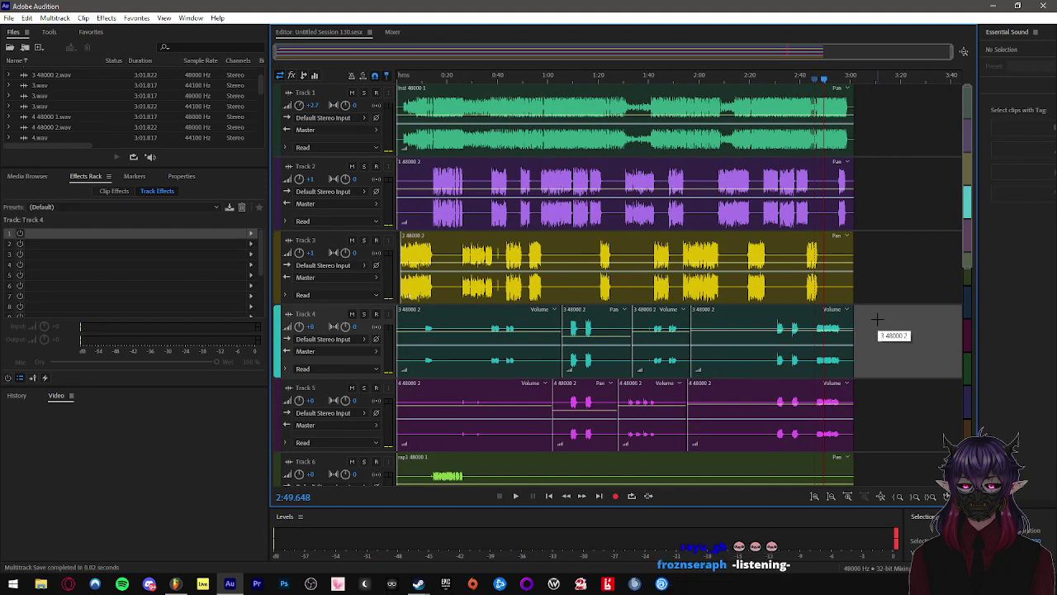
- Look over the clips on all tracks of the session and return the playhead to 0:00
{"action": "scroll", "coordinate": [876, 316], "scroll_direction": "down", "scroll_amount": 1}
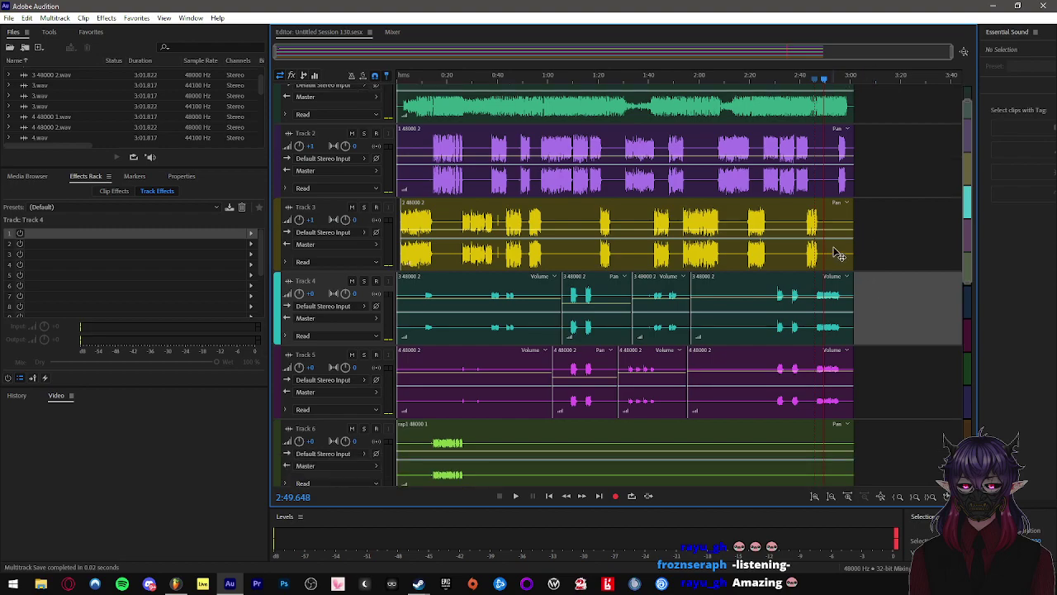
{"action": "scroll", "coordinate": [856, 288], "scroll_direction": "down", "scroll_amount": 3}
{"action": "scroll", "coordinate": [859, 281], "scroll_direction": "up", "scroll_amount": 5}
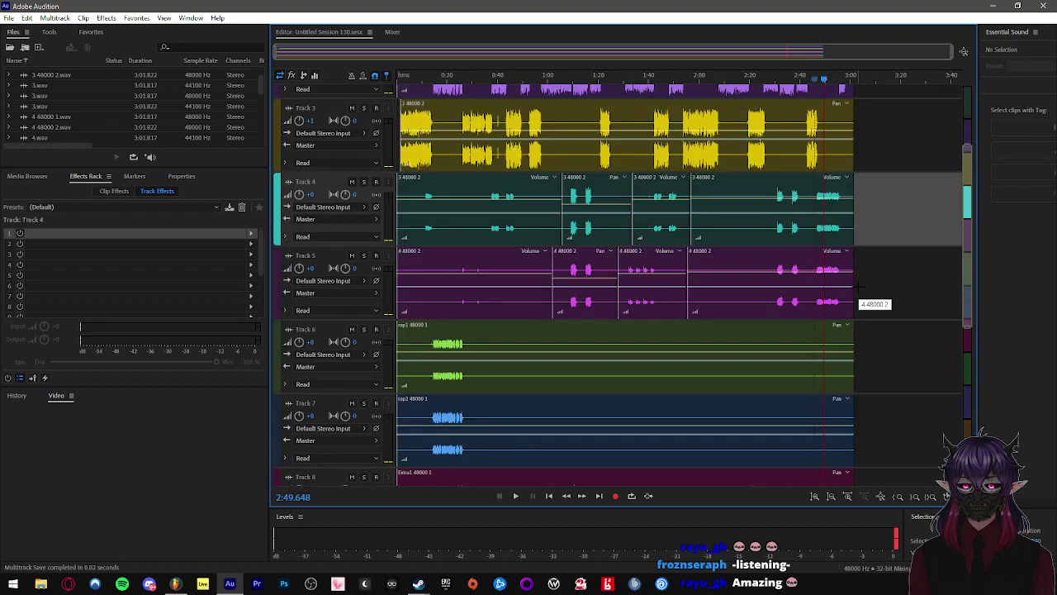
{"action": "scroll", "coordinate": [859, 280], "scroll_direction": "down", "scroll_amount": 3}
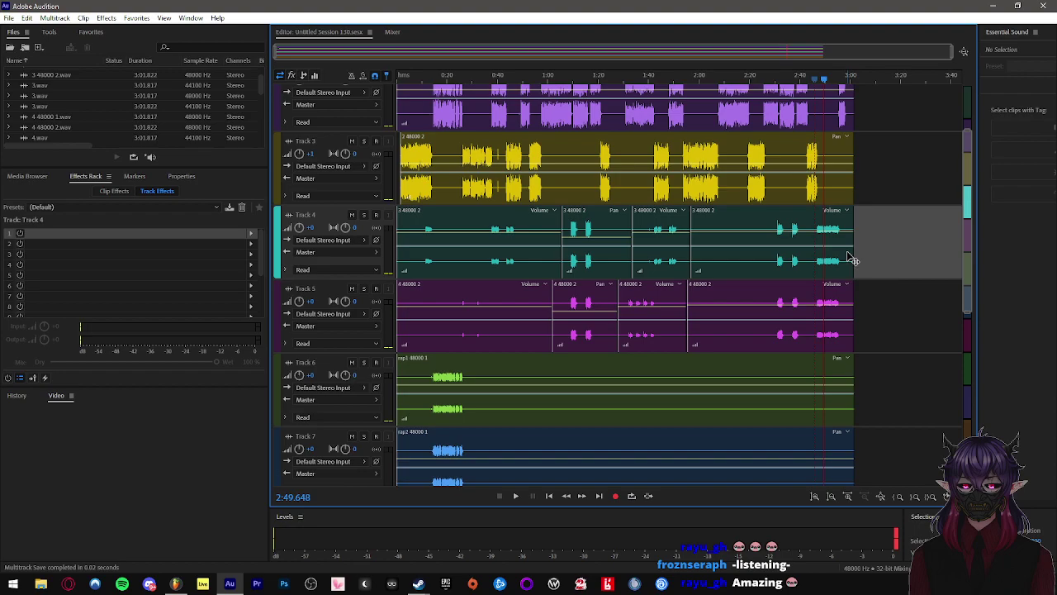
{"action": "left_click_drag", "start_coordinate": [413, 79], "coordinate": [238, 65]}
{"action": "scroll", "coordinate": [653, 225], "scroll_direction": "up", "scroll_amount": 2}
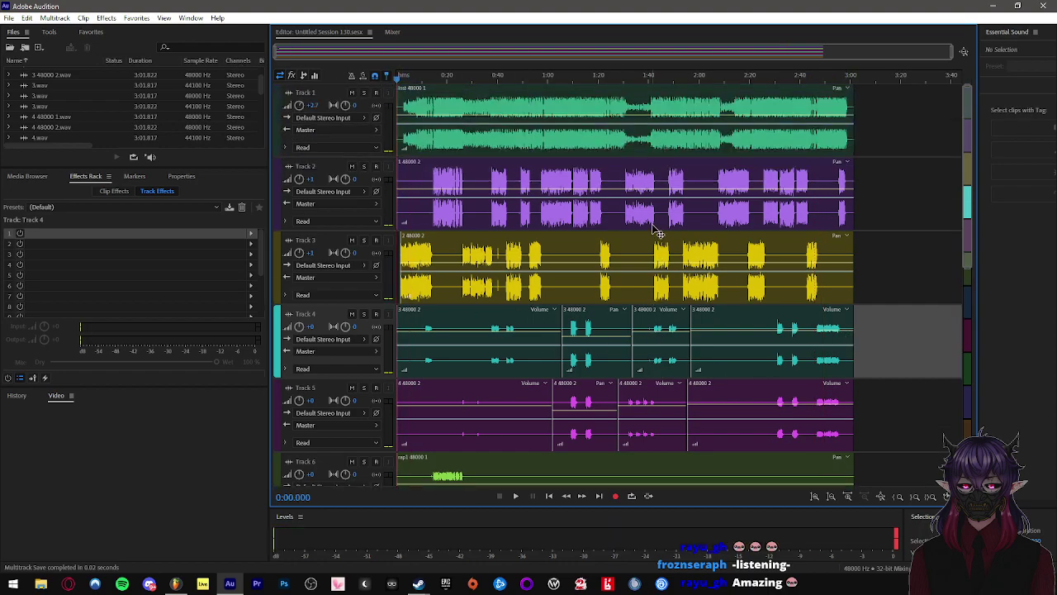
{"action": "scroll", "coordinate": [581, 270], "scroll_direction": "down", "scroll_amount": 6}
{"action": "scroll", "coordinate": [526, 295], "scroll_direction": "up", "scroll_amount": 2}
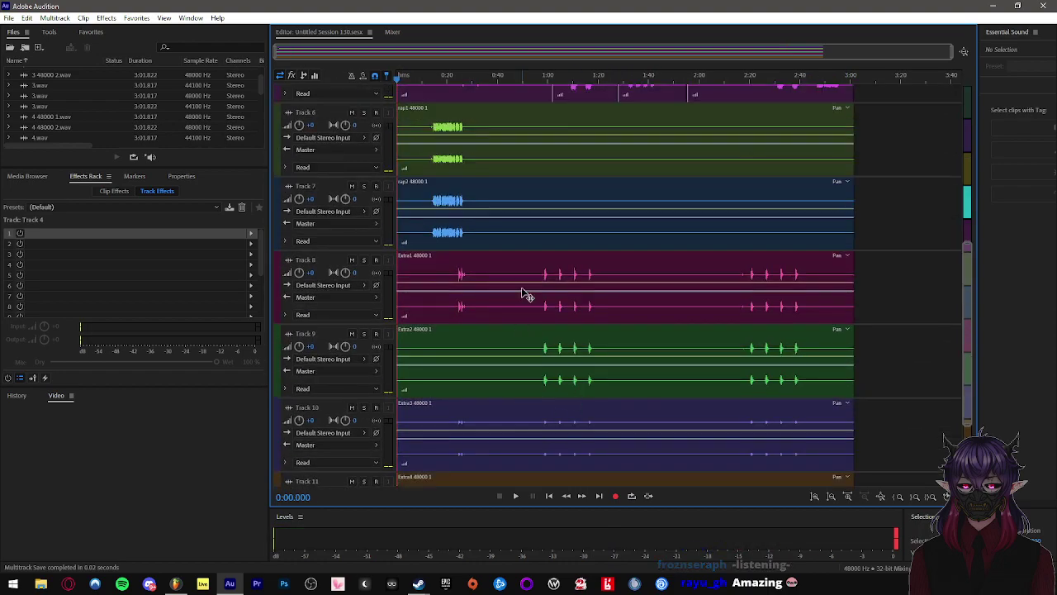
{"action": "scroll", "coordinate": [525, 295], "scroll_direction": "up", "scroll_amount": 4}
- Set up a multitrack mixdown export of the entire session and choose the song project's WIP folder as its location
{"action": "left_click", "coordinate": [8, 17]}
{"action": "mouse_move", "coordinate": [64, 228]}
{"action": "mouse_move", "coordinate": [347, 285]}
{"action": "left_click", "coordinate": [431, 294]}
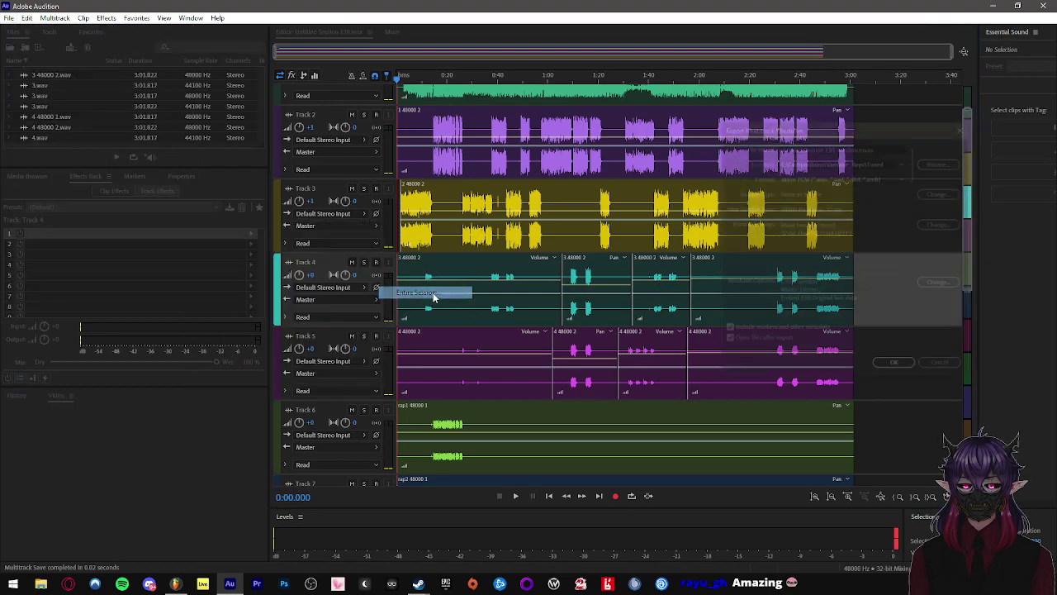
{"action": "left_click", "coordinate": [892, 146]}
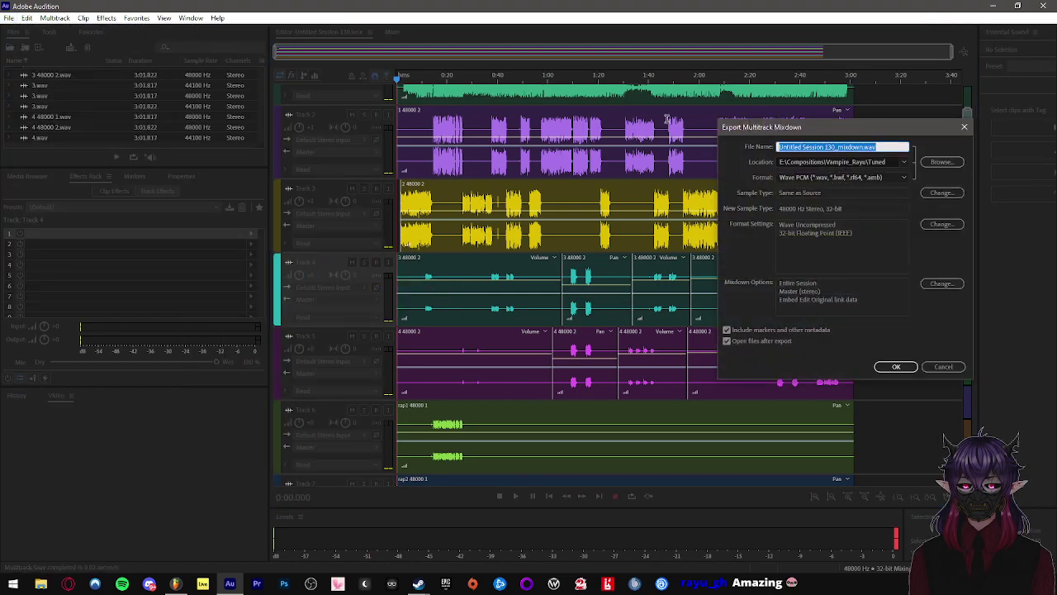
{"action": "left_click", "coordinate": [942, 162]}
{"action": "left_click", "coordinate": [647, 123]}
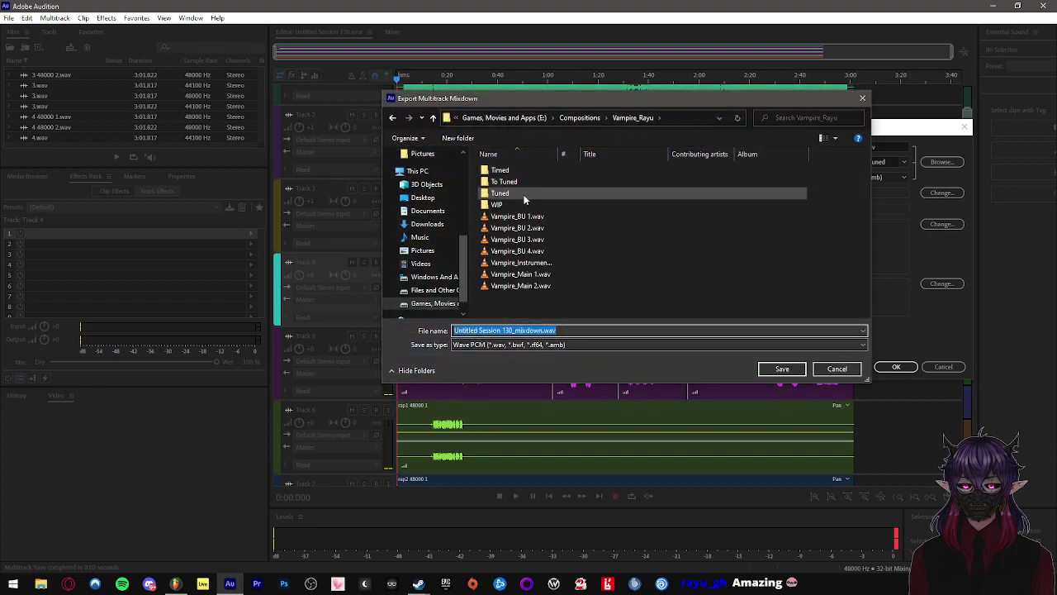
{"action": "double_click", "coordinate": [501, 204]}
- Export the mixdown under the file name WIP2.wav and save the session
{"action": "left_click", "coordinate": [572, 330]}
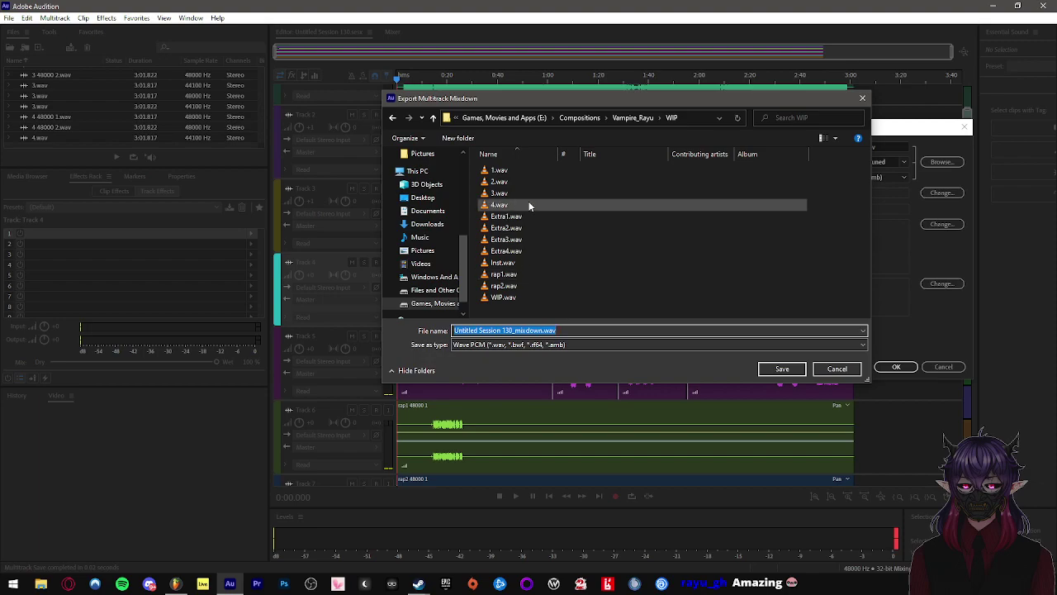
{"action": "type", "text": "WIP"}
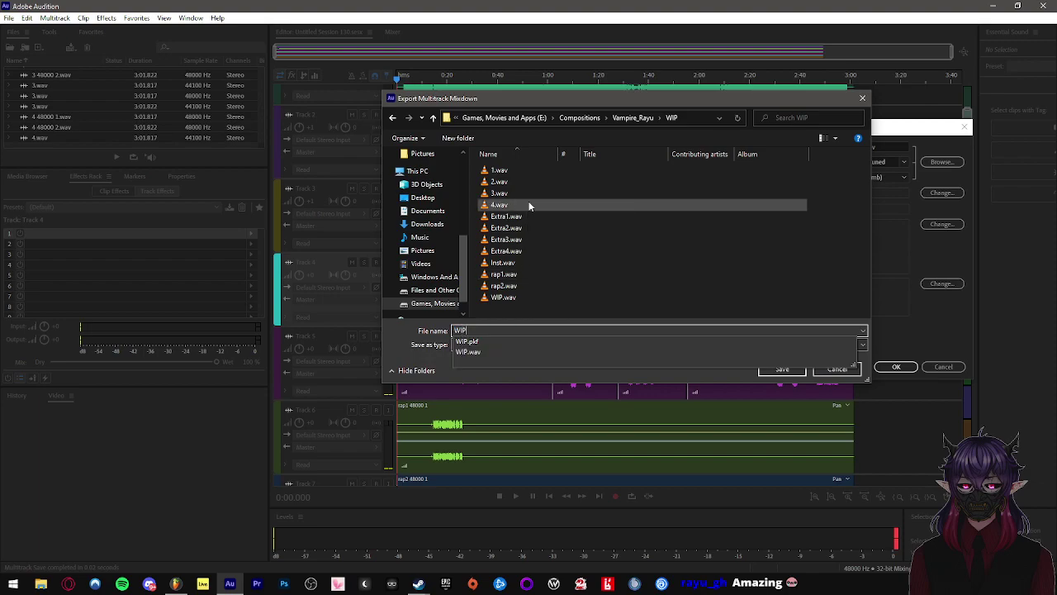
{"action": "left_click", "coordinate": [512, 351]}
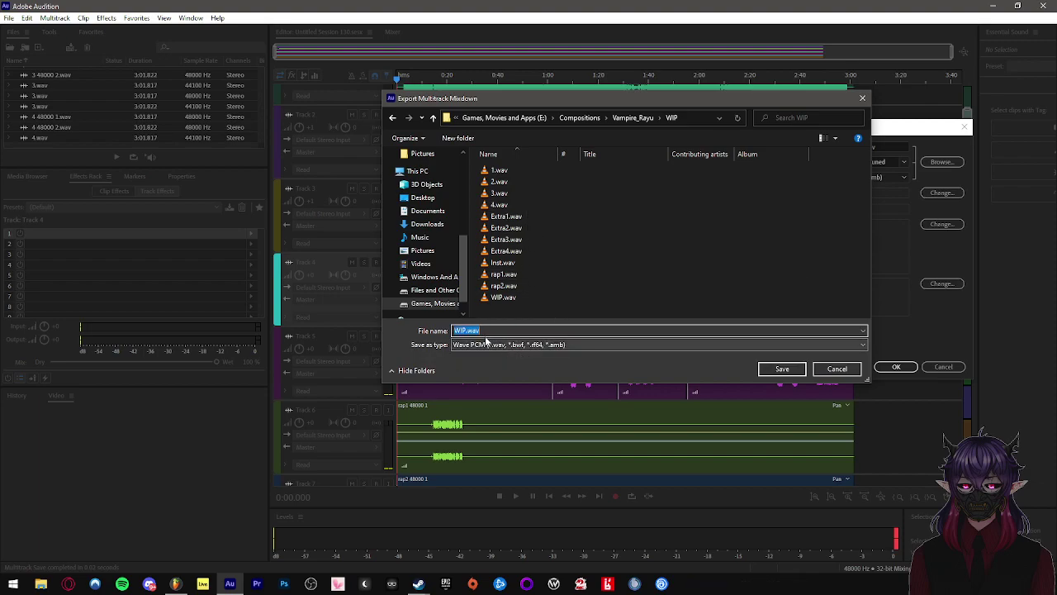
{"action": "left_click", "coordinate": [783, 369]}
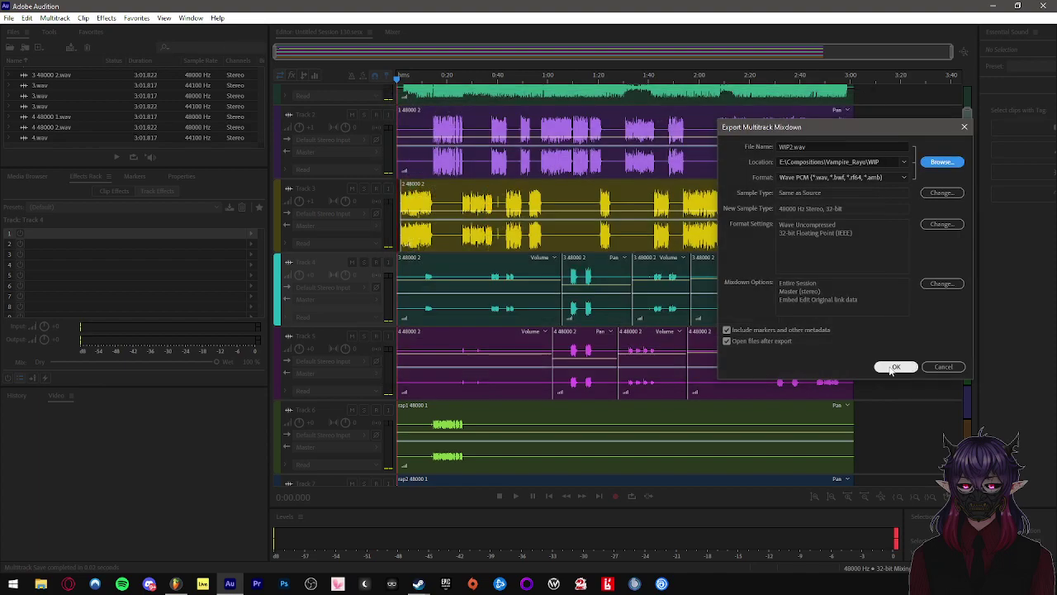
{"action": "left_click", "coordinate": [892, 367]}
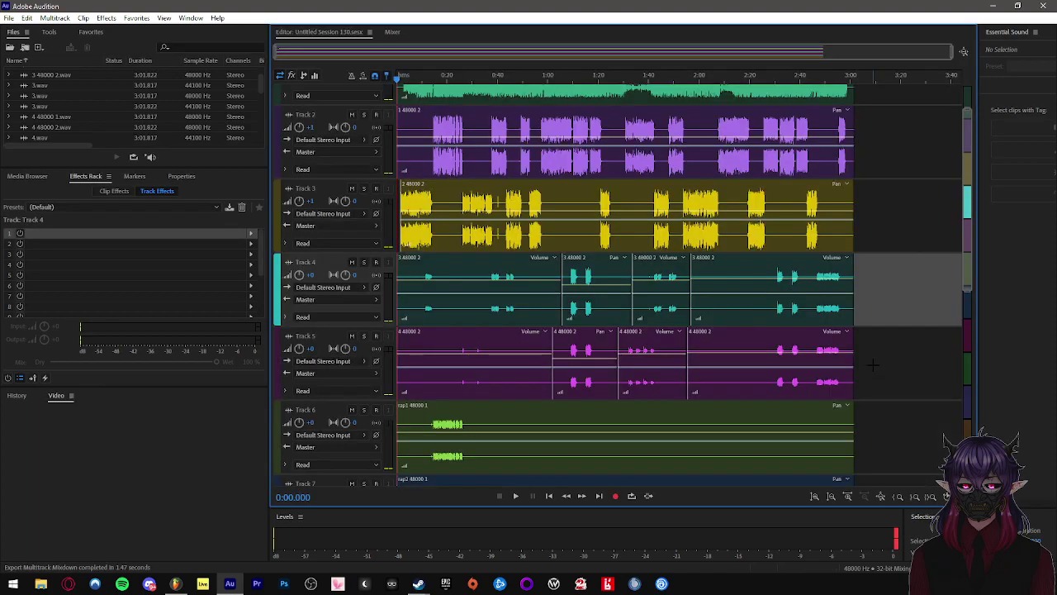
{"action": "left_click", "coordinate": [907, 332]}
{"action": "key", "text": "ctrl+s"}
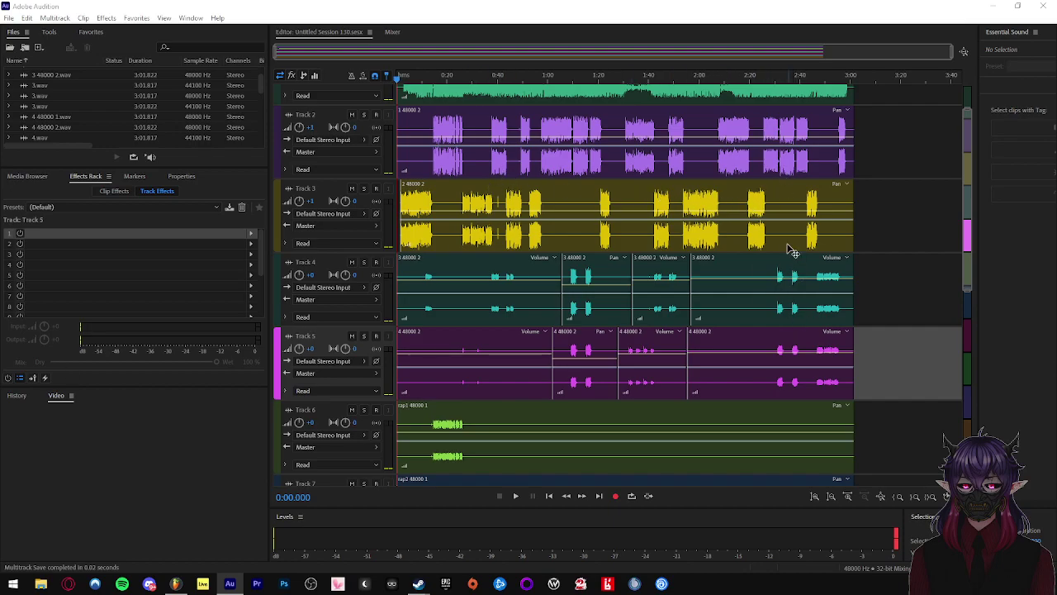
- Inspect the final clips on Tracks 4 and 5 around 2:30, return the playhead to 0:00 and clear the clip selection
{"action": "left_click_drag", "start_coordinate": [878, 363], "coordinate": [778, 298]}
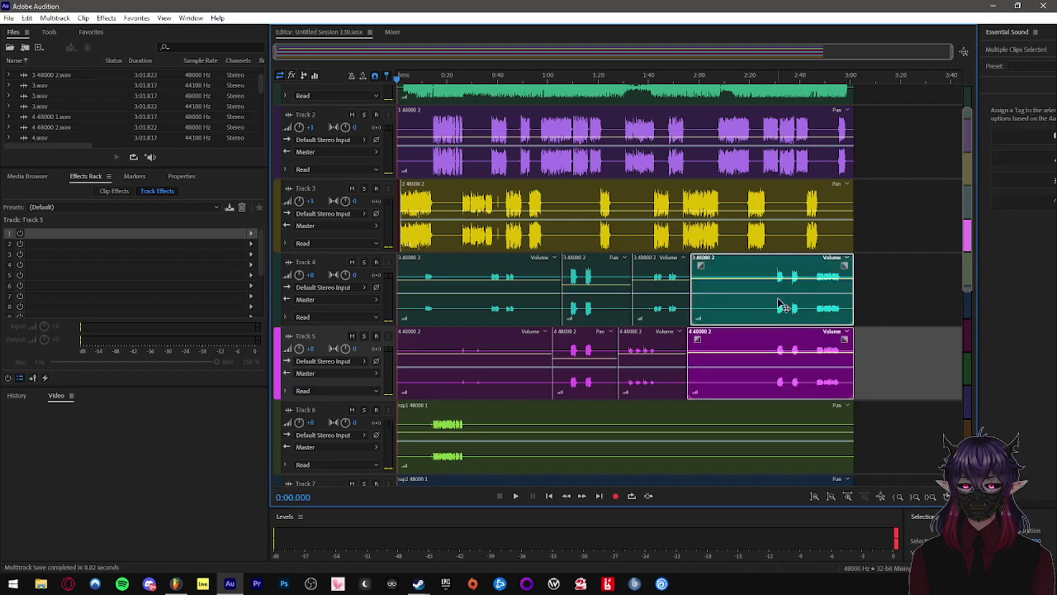
{"action": "left_click", "coordinate": [918, 326]}
{"action": "left_click", "coordinate": [773, 79]}
{"action": "scroll", "coordinate": [853, 305], "scroll_direction": "up", "scroll_amount": 4}
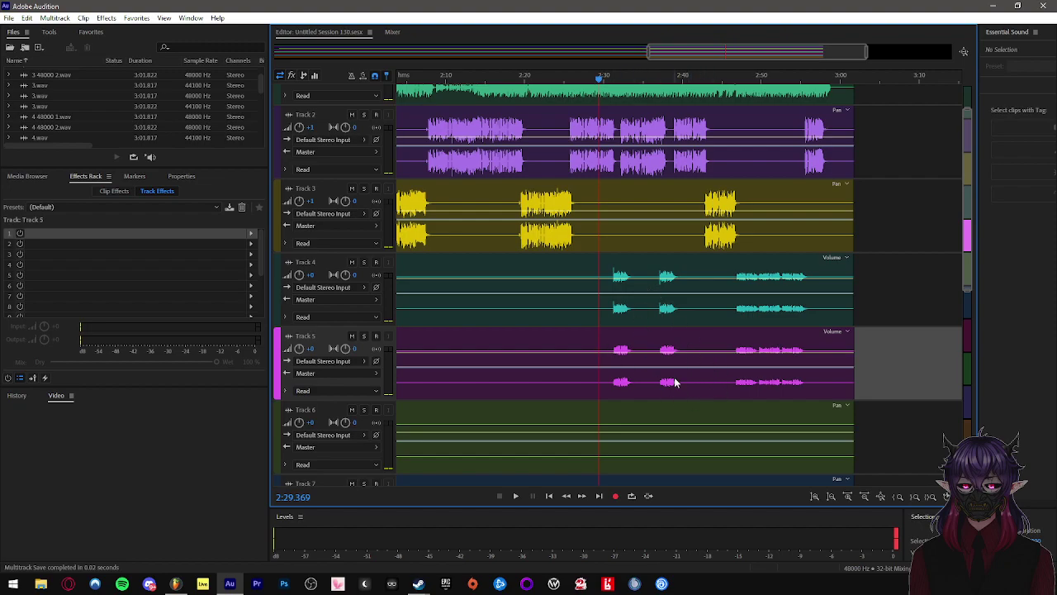
{"action": "scroll", "coordinate": [680, 384], "scroll_direction": "down", "scroll_amount": 1}
{"action": "left_click_drag", "start_coordinate": [845, 377], "coordinate": [736, 304]}
{"action": "scroll", "coordinate": [845, 355], "scroll_direction": "down", "scroll_amount": 3}
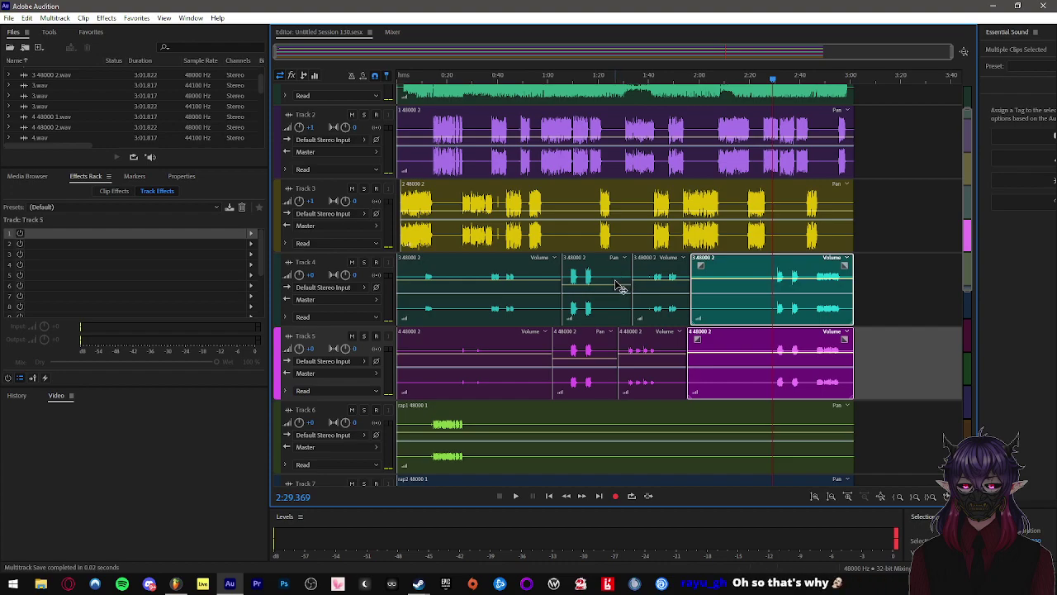
{"action": "left_click", "coordinate": [402, 78]}
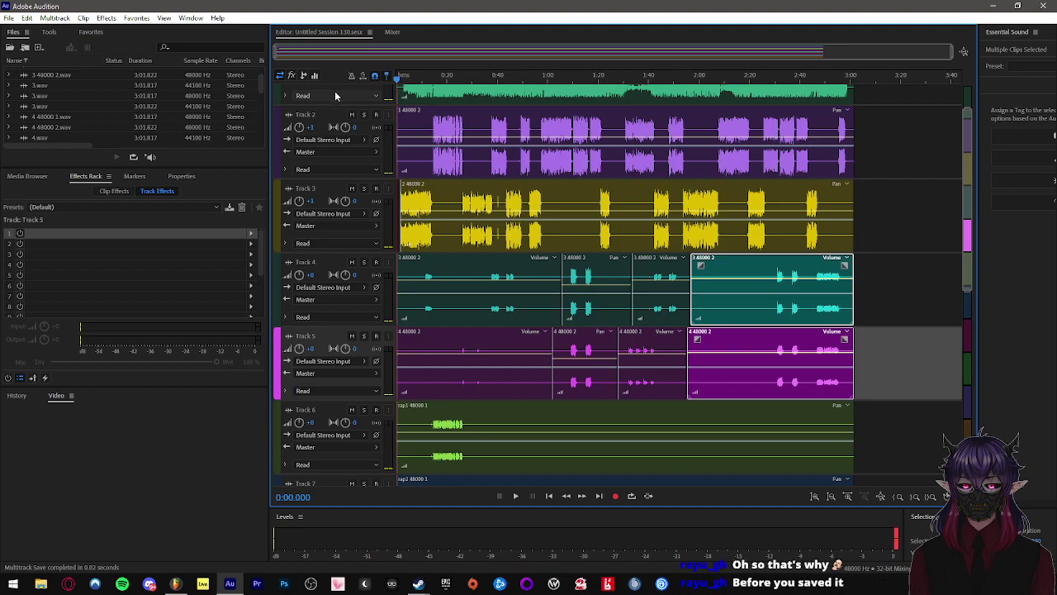
{"action": "left_click", "coordinate": [921, 258]}
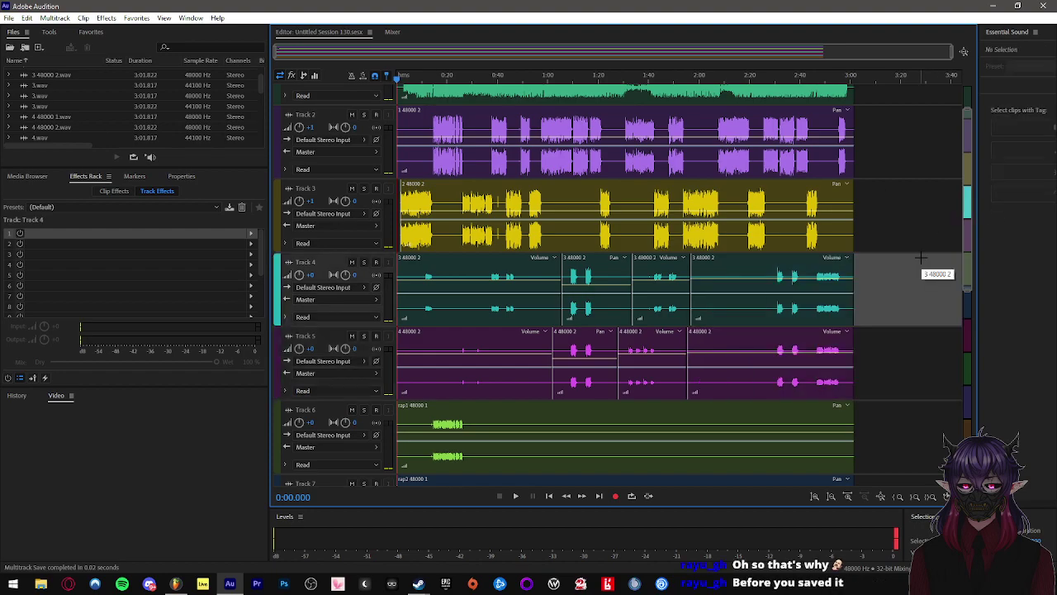
{"action": "scroll", "coordinate": [915, 253], "scroll_direction": "up", "scroll_amount": 2}
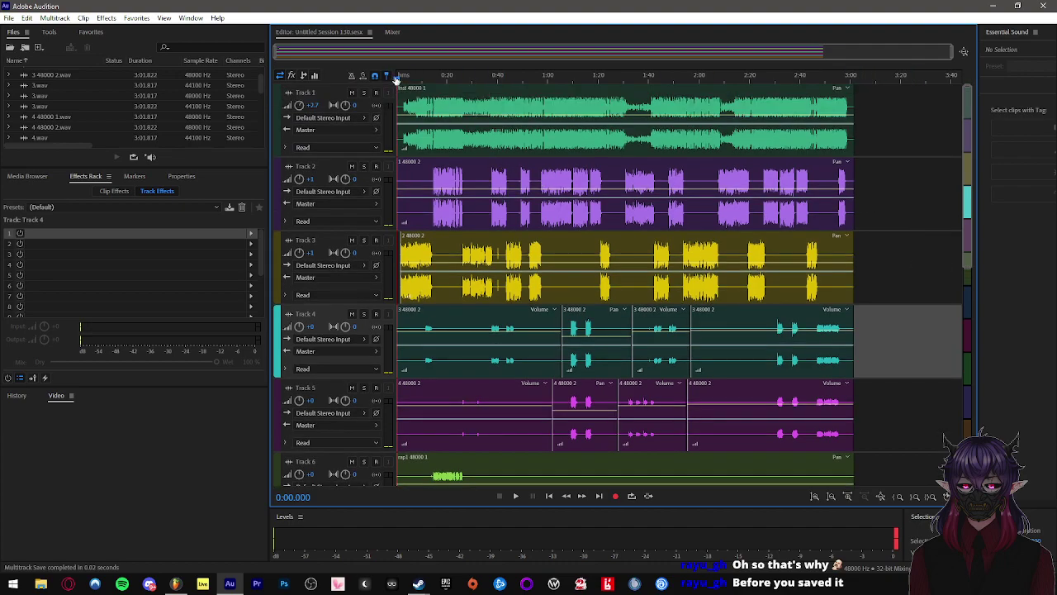
{"action": "left_click", "coordinate": [5, 20]}
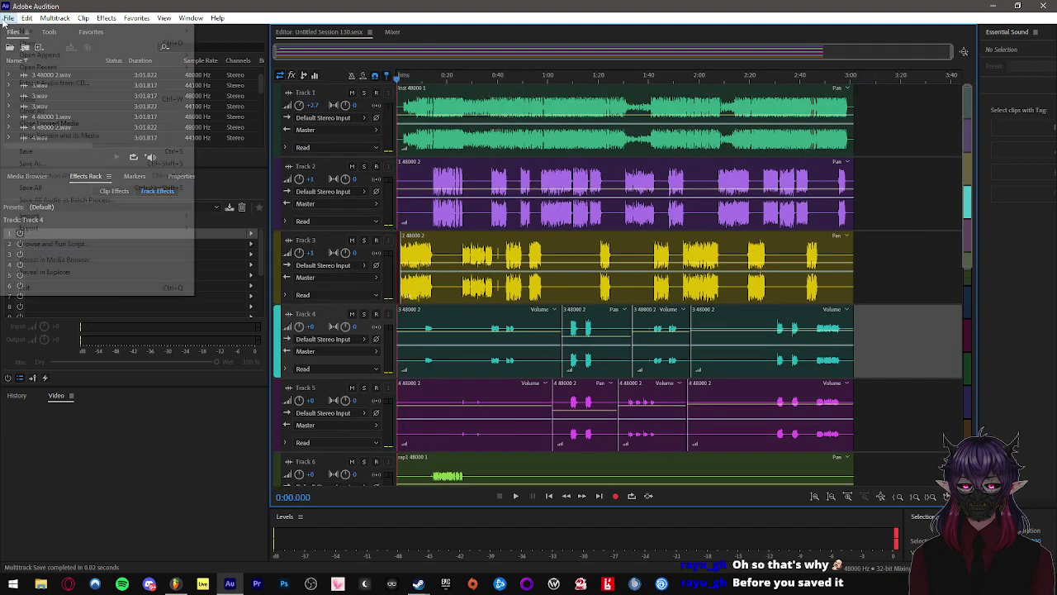
{"action": "left_click", "coordinate": [600, 5]}
{"action": "scroll", "coordinate": [614, 284], "scroll_direction": "down", "scroll_amount": 3}
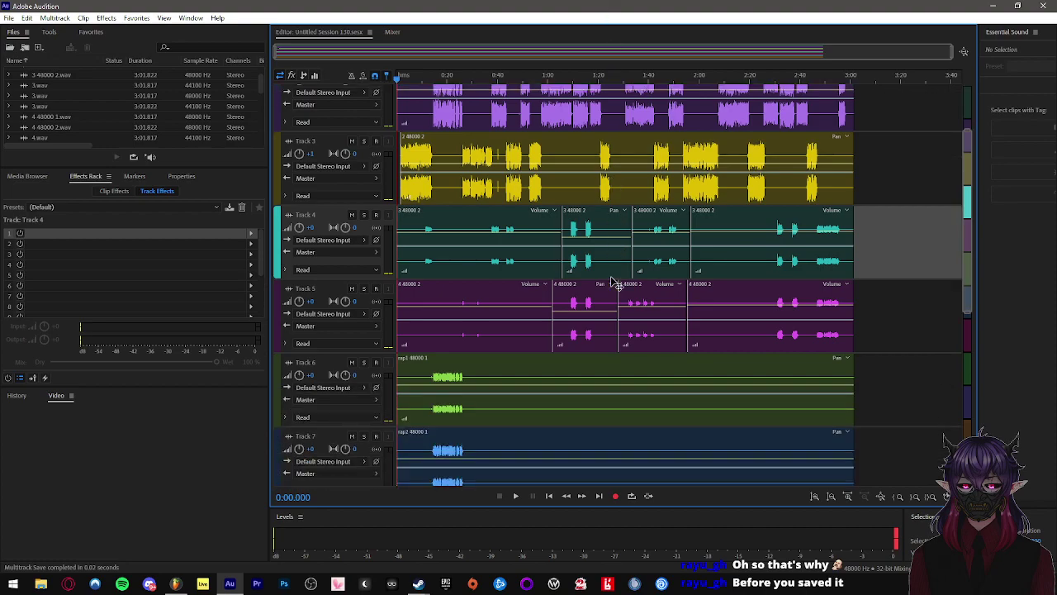
{"action": "scroll", "coordinate": [616, 284], "scroll_direction": "down", "scroll_amount": 4}
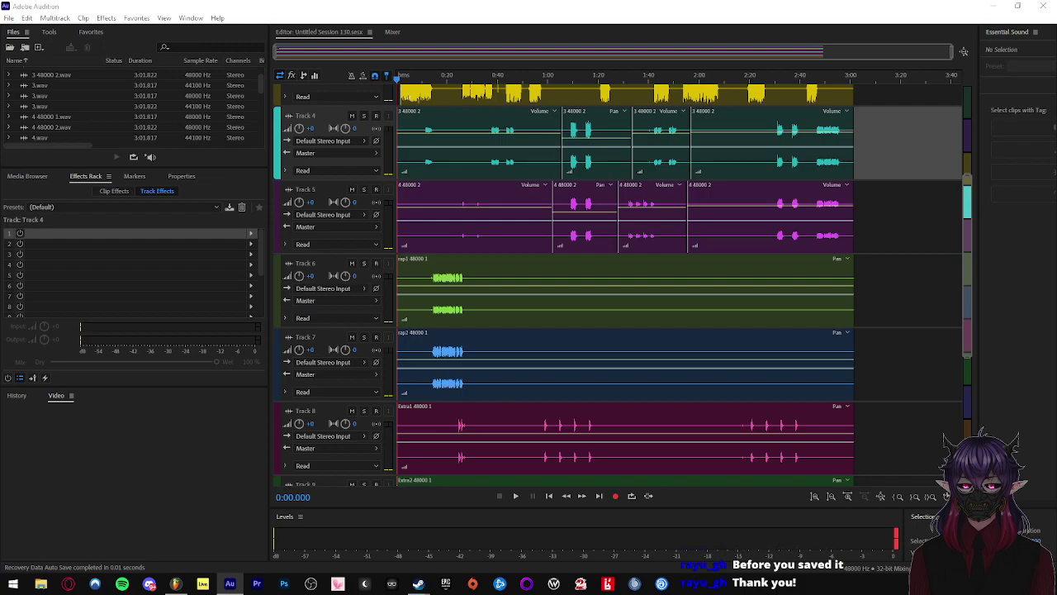
{"action": "key", "text": "alt+Tab"}
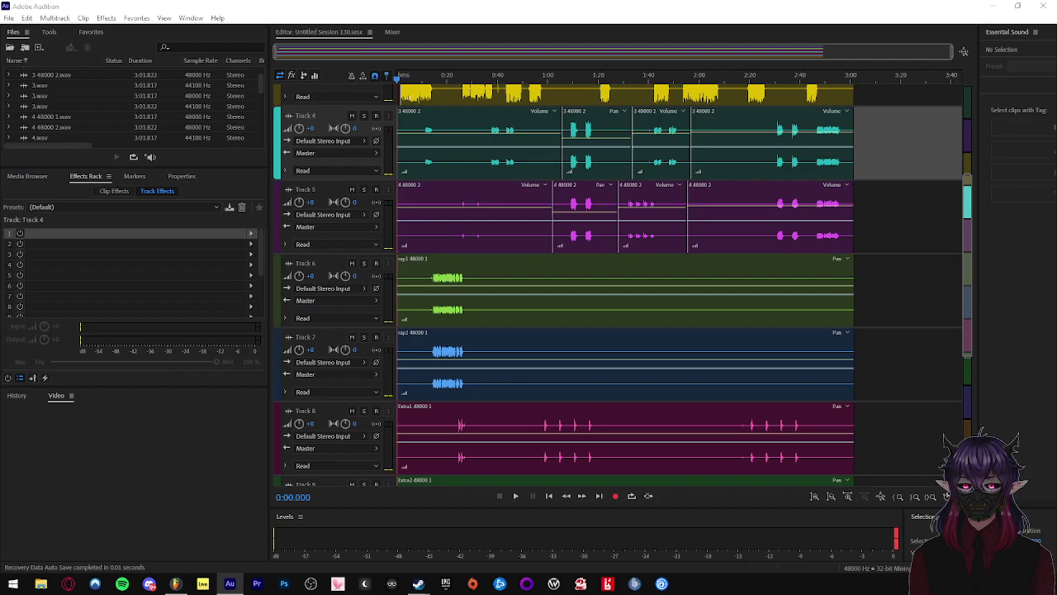
{"action": "key", "text": "alt+Tab"}
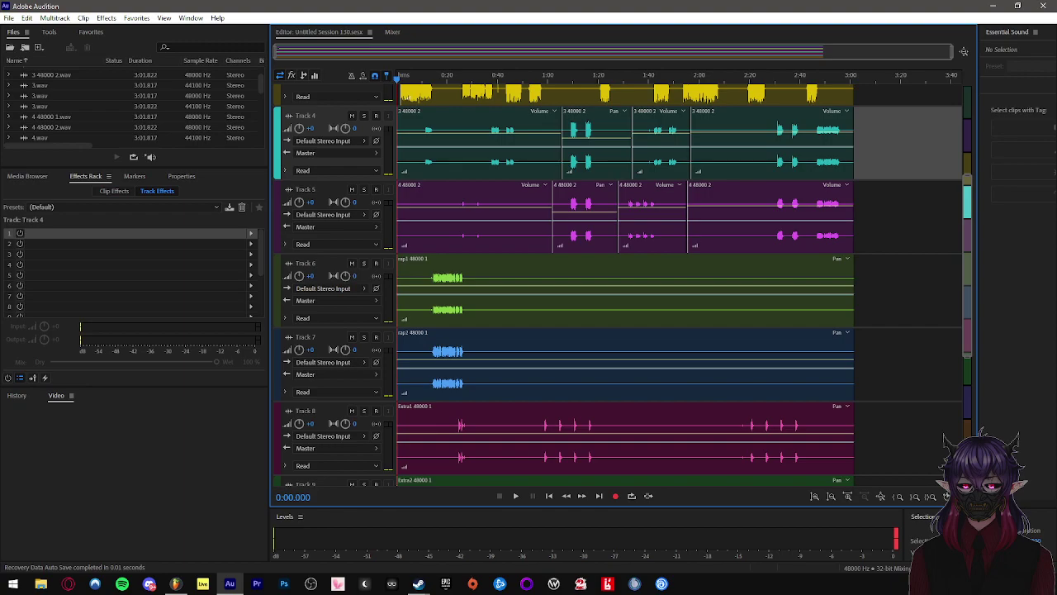
{"action": "key", "text": "alt+Tab"}
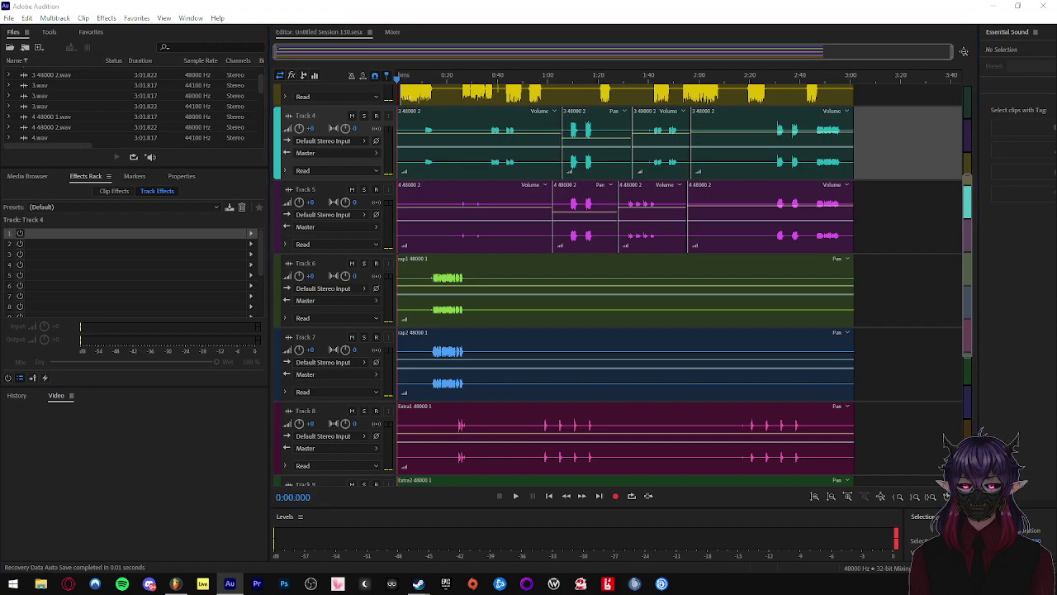